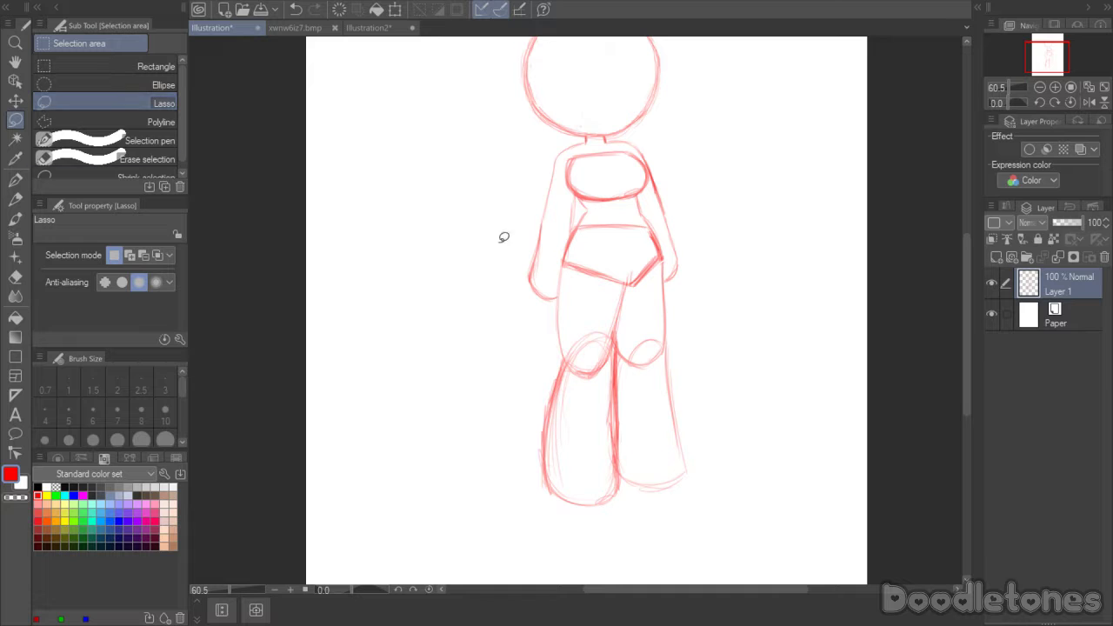
# - Lasso the whole body below the head, rotate it slightly clockwise with a transform, and deselect
pyautogui.hscroll(2, 653, 592)
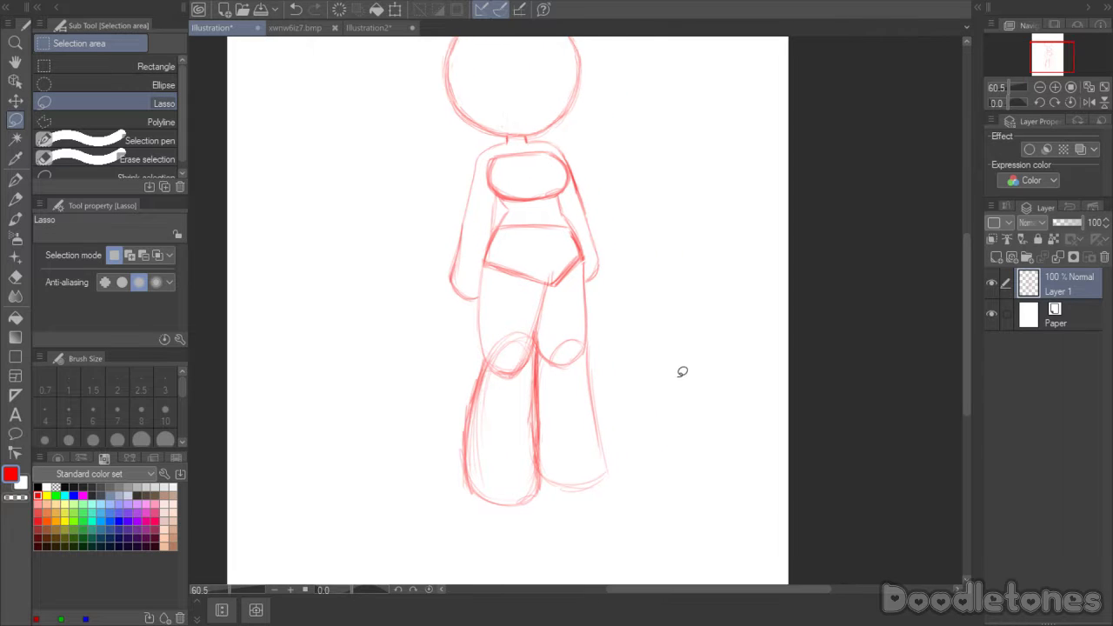
pyautogui.scroll(1, 681, 370)
pyautogui.scroll(3, 962, 323)
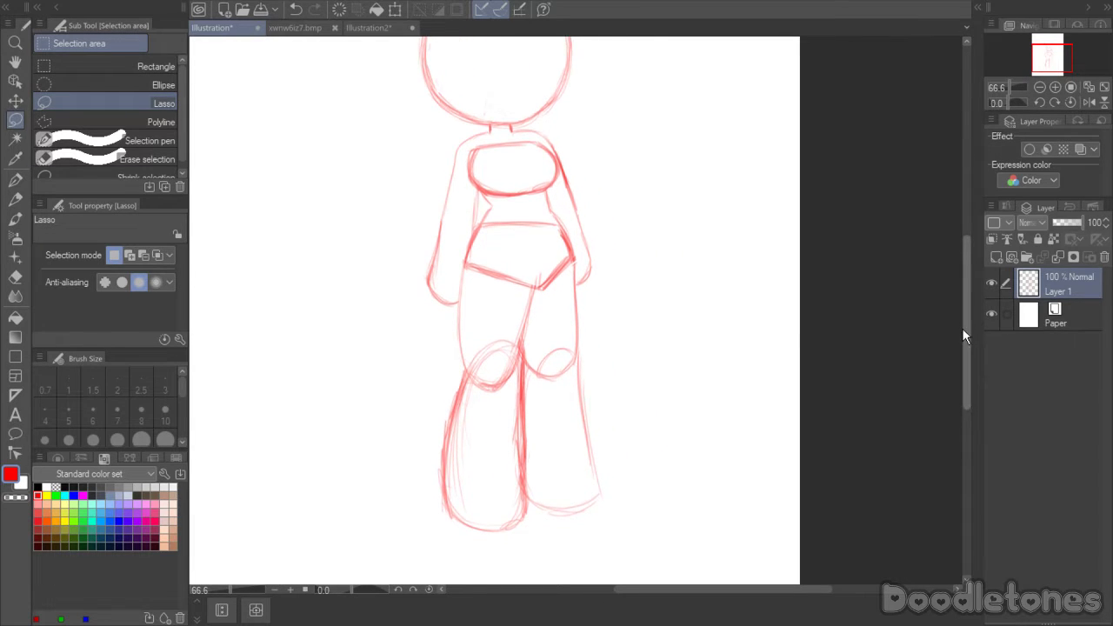
pyautogui.moveTo(633, 393)
pyautogui.mouseDown()
pyautogui.moveTo(565, 579)
pyautogui.moveTo(467, 563)
pyautogui.moveTo(390, 472)
pyautogui.moveTo(439, 189)
pyautogui.moveTo(471, 156)
pyautogui.moveTo(538, 156)
pyautogui.moveTo(592, 182)
pyautogui.moveTo(629, 295)
pyautogui.mouseUp()
pyautogui.click(577, 580)
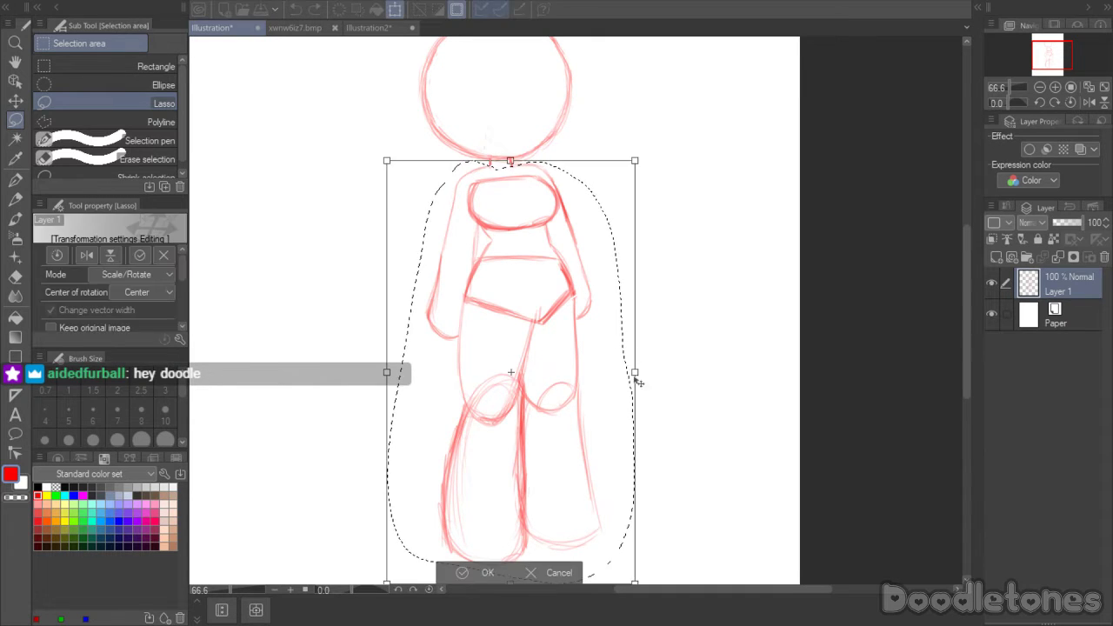
pyautogui.moveTo(666, 331); pyautogui.dragTo(665, 343)
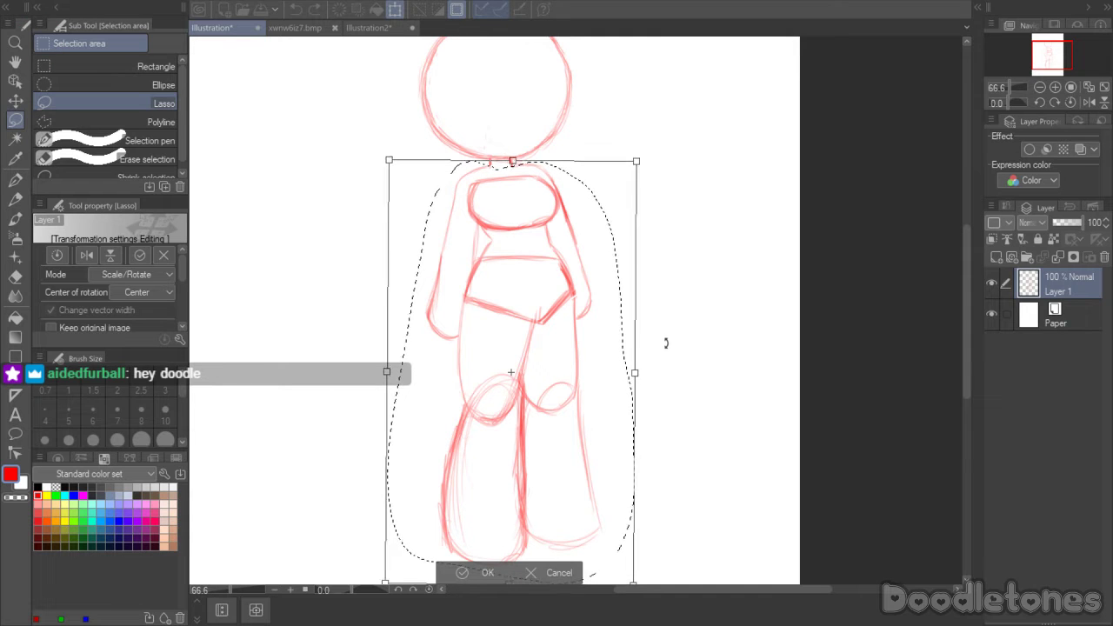
pyautogui.moveTo(539, 313); pyautogui.dragTo(551, 331)
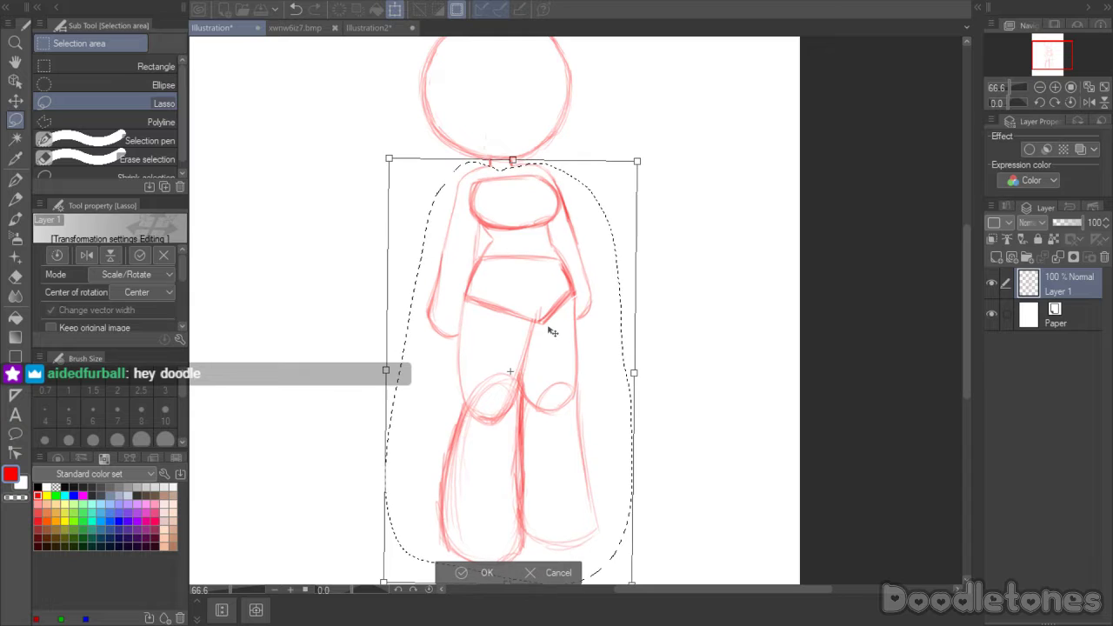
pyautogui.click(462, 572)
pyautogui.hotkey('ctrl', 'd')
# - Lasso the figure from the waist down, tilt it slightly clockwise with a transform, and deselect
pyautogui.moveTo(633, 364)
pyautogui.mouseDown()
pyautogui.moveTo(568, 557)
pyautogui.moveTo(455, 566)
pyautogui.moveTo(390, 486)
pyautogui.moveTo(387, 379)
pyautogui.moveTo(409, 276)
pyautogui.moveTo(435, 232)
pyautogui.moveTo(543, 218)
pyautogui.moveTo(614, 244)
pyautogui.mouseUp()
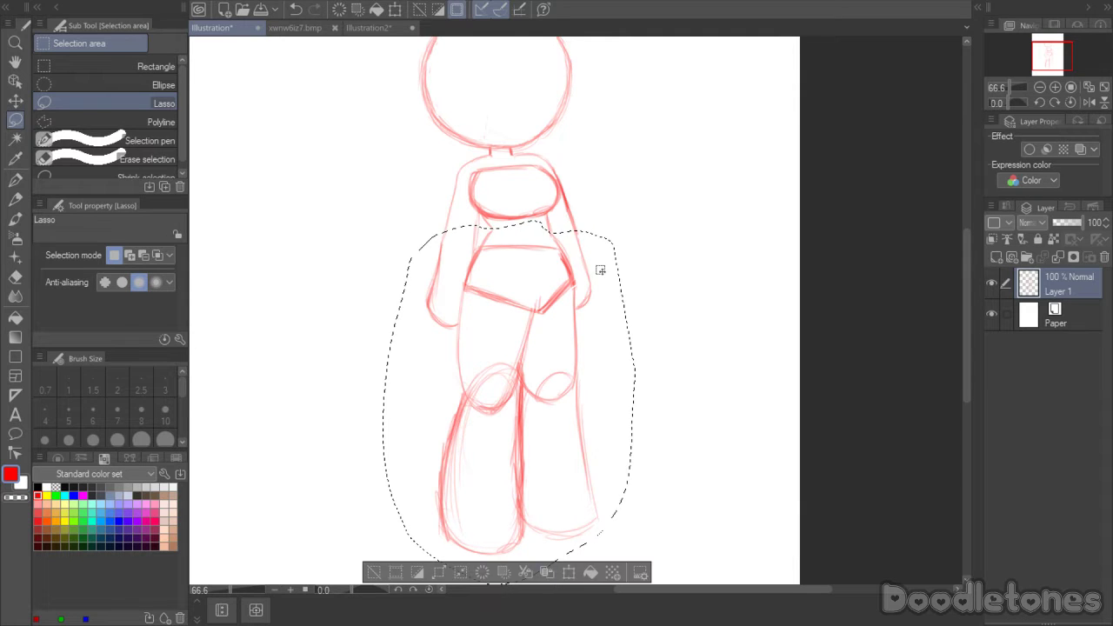
pyautogui.click(567, 572)
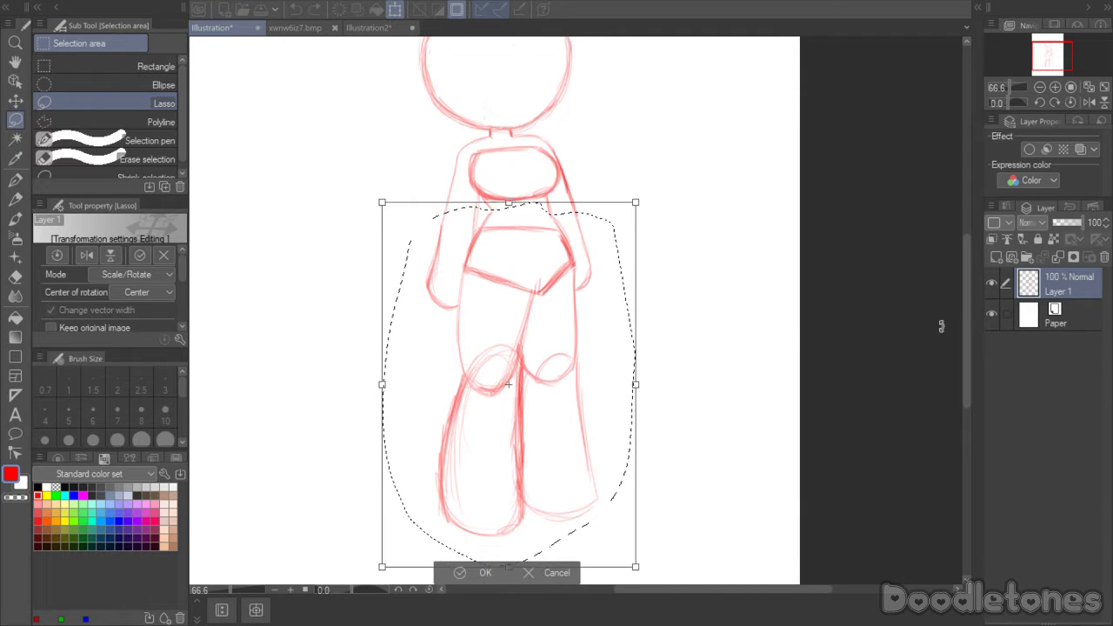
pyautogui.scroll(-1, 503, 559)
pyautogui.scroll(-1, 504, 555)
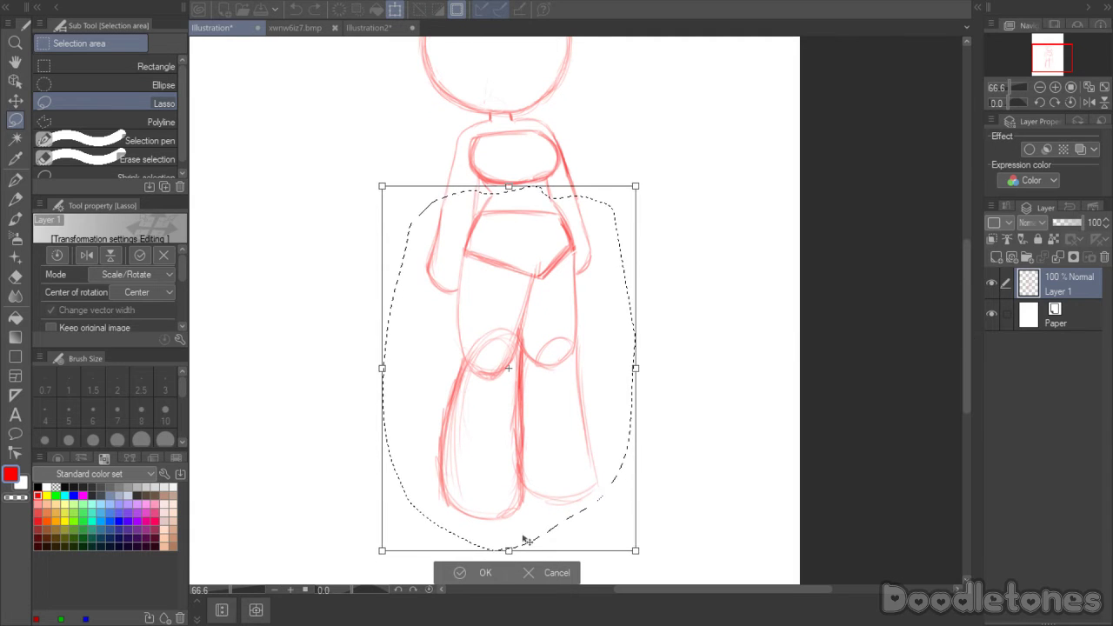
pyautogui.moveTo(507, 547); pyautogui.dragTo(501, 549)
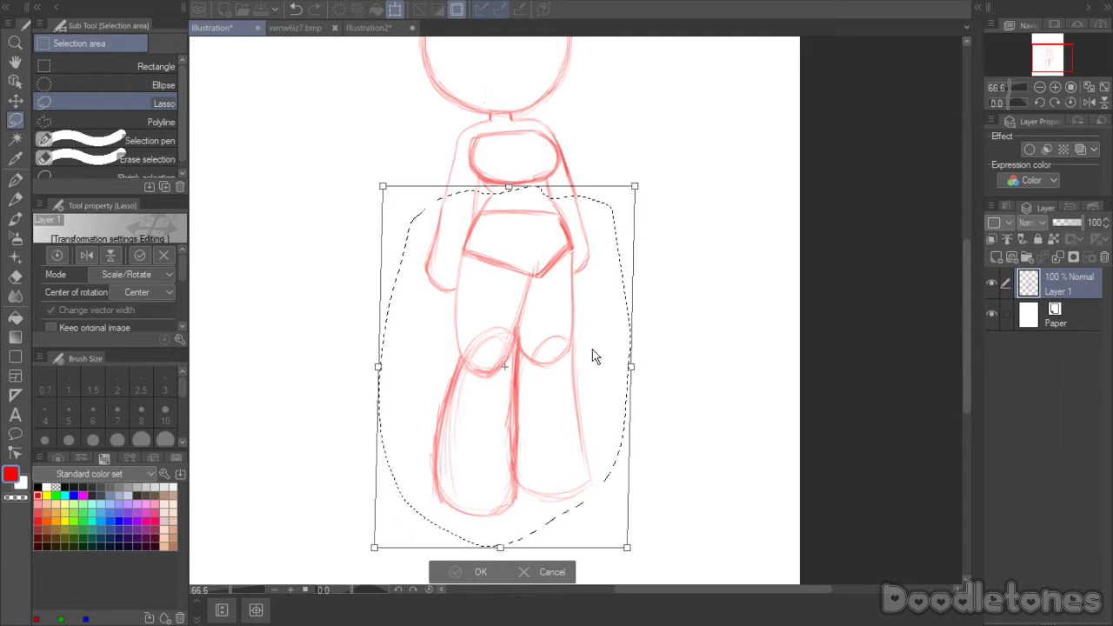
pyautogui.press('Return')
pyautogui.hotkey('ctrl', 'd')
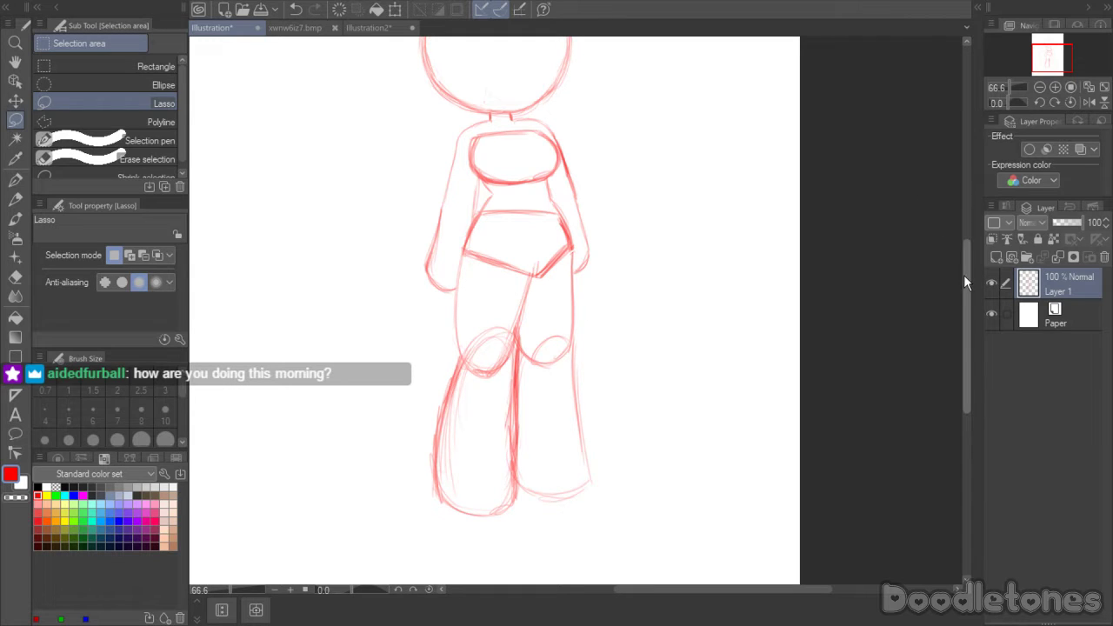
# - Redraw the inner thigh line from the crotch to between the knees with the red size 4 Opaque watercolor brush
pyautogui.moveTo(965, 272); pyautogui.dragTo(962, 255)
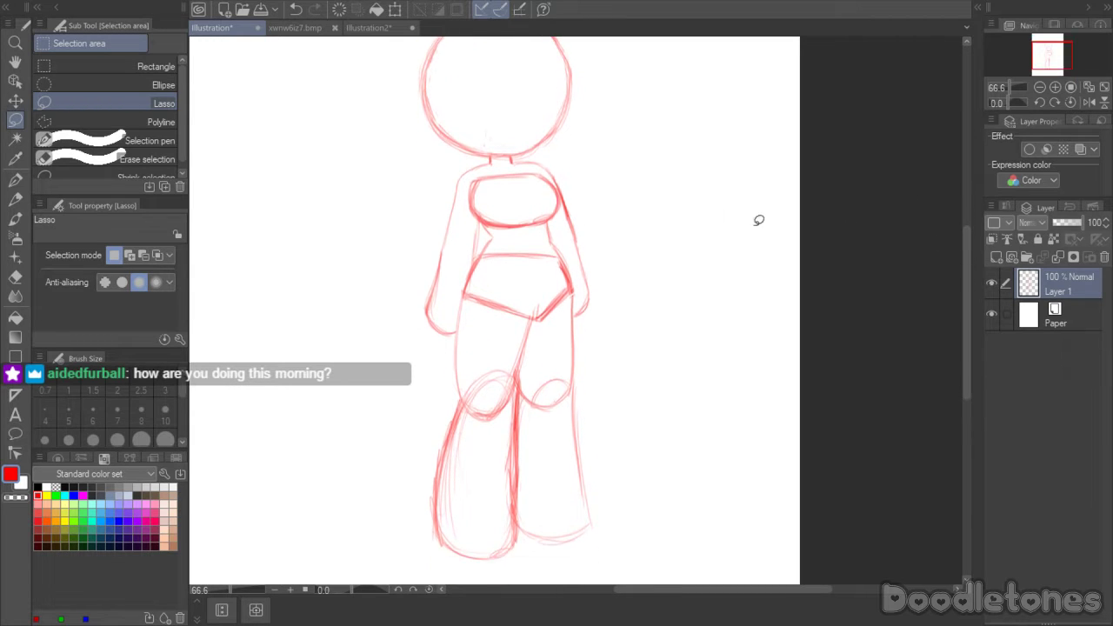
pyautogui.click(16, 223)
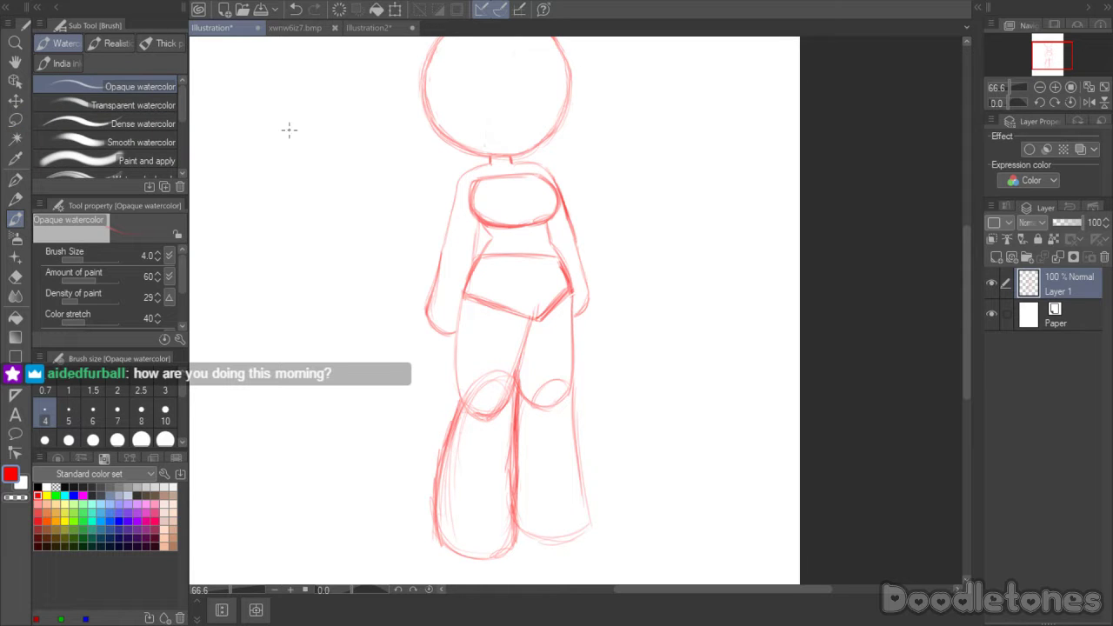
pyautogui.scroll(3, 545, 337)
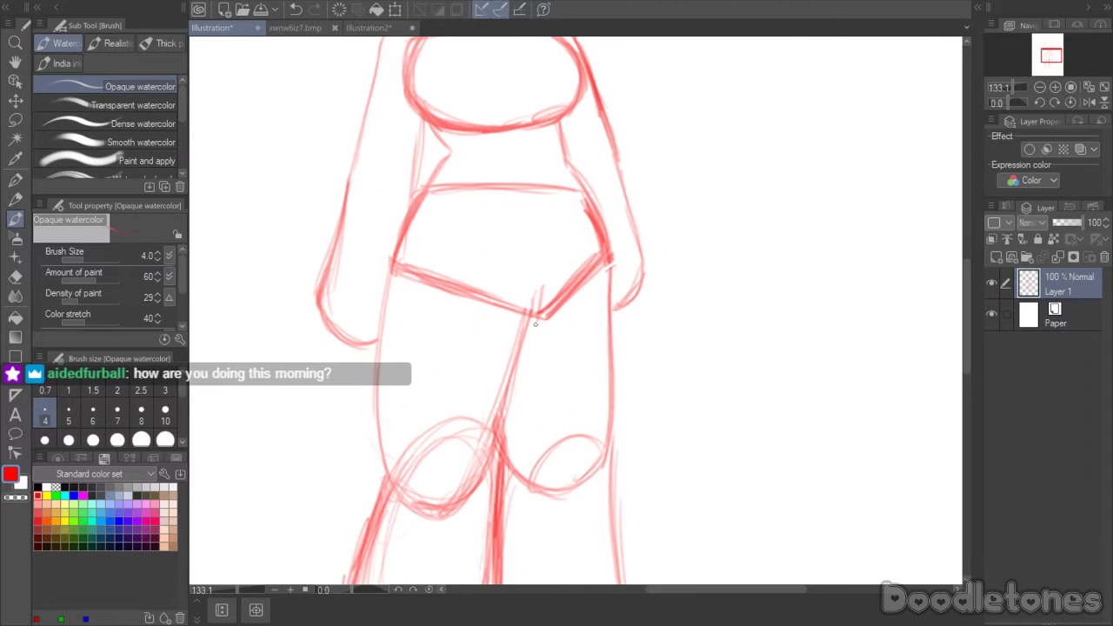
pyautogui.moveTo(535, 323)
pyautogui.mouseDown()
pyautogui.moveTo(516, 356)
pyautogui.moveTo(492, 508)
pyautogui.mouseUp()
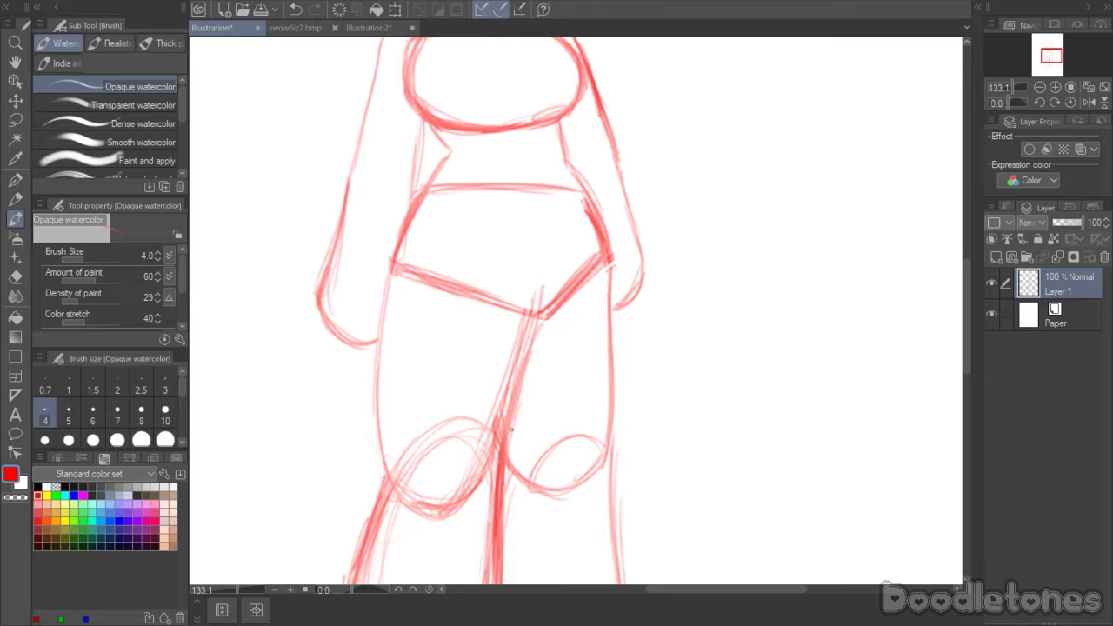
pyautogui.moveTo(540, 318); pyautogui.dragTo(506, 478)
pyautogui.moveTo(520, 417); pyautogui.dragTo(499, 501)
pyautogui.moveTo(520, 412); pyautogui.dragTo(504, 498)
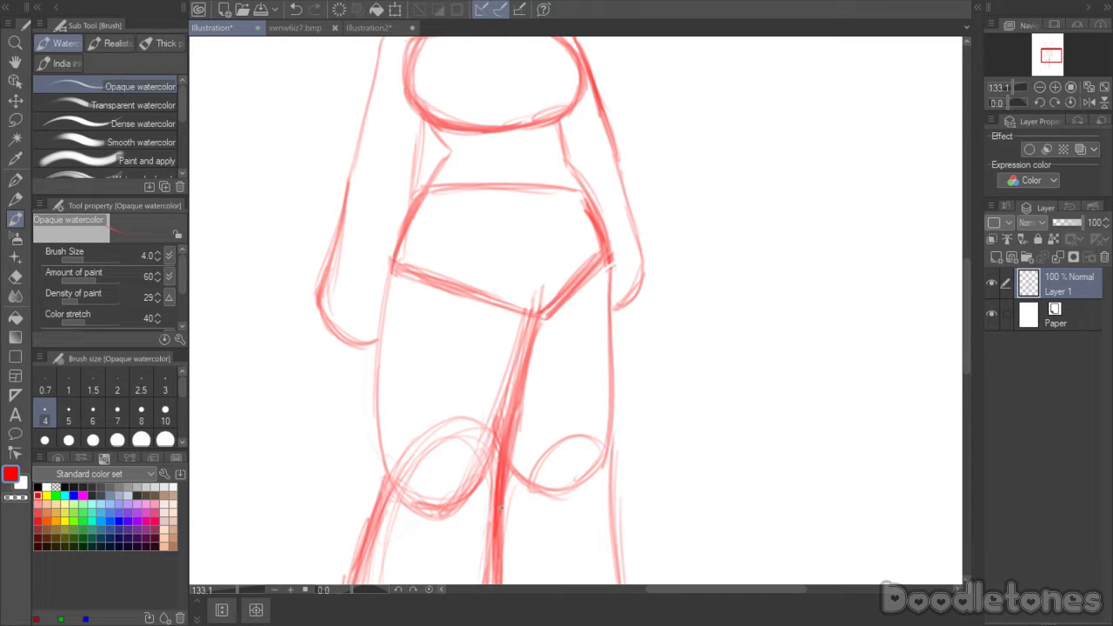
# - Lasso the legs and lower hips, then raise, lengthen and slightly rotate them, narrow their top corners, and apply the transform
pyautogui.moveTo(966, 292); pyautogui.dragTo(964, 340)
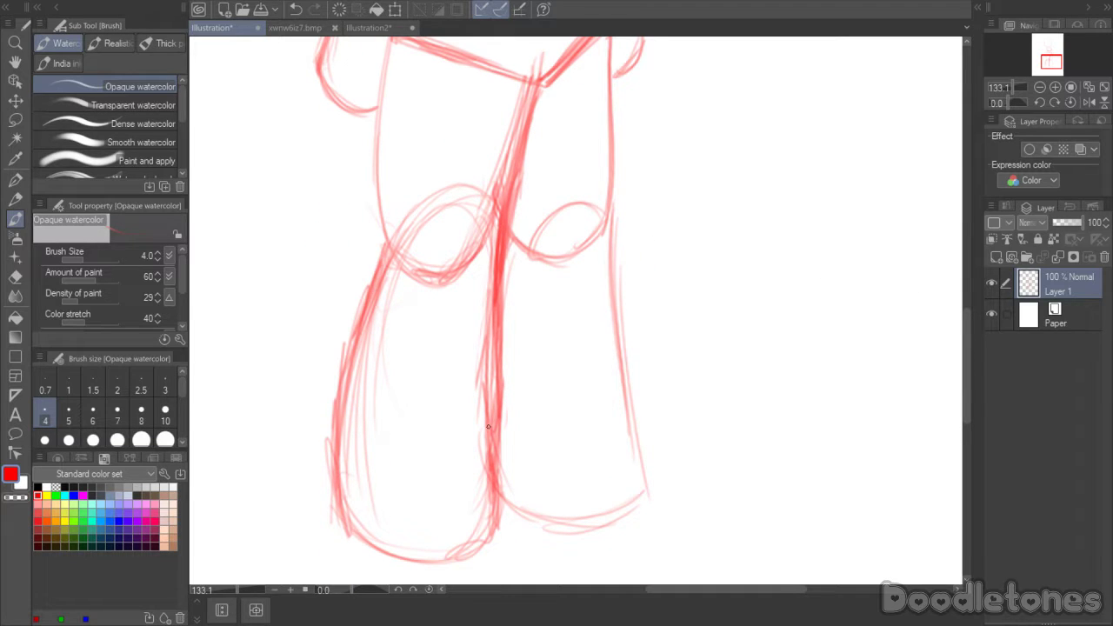
pyautogui.scroll(-4, 516, 373)
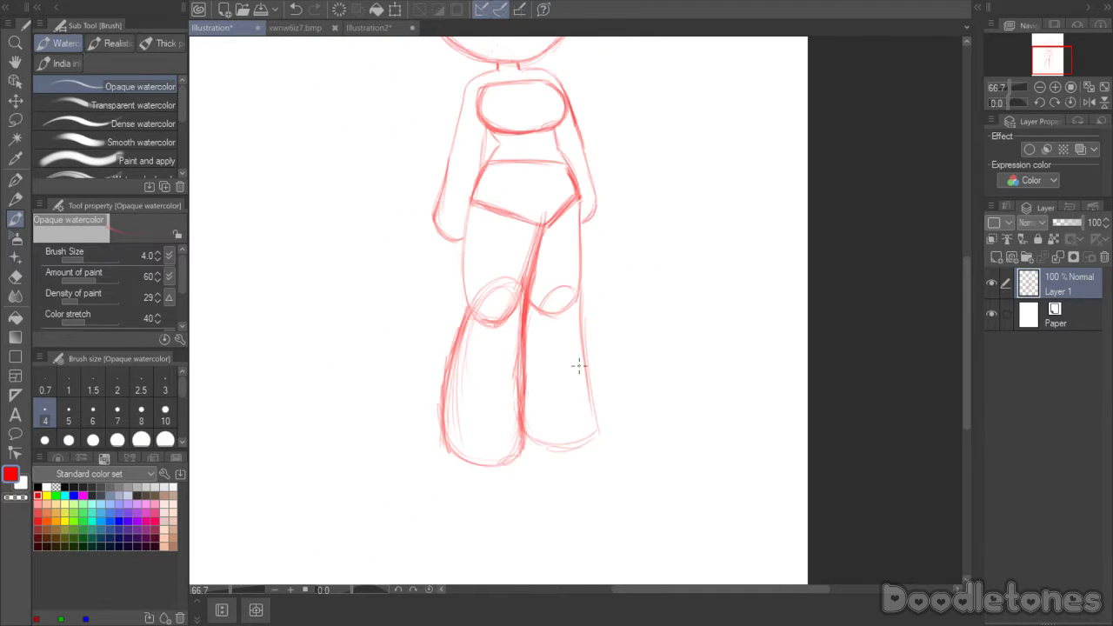
pyautogui.click(16, 121)
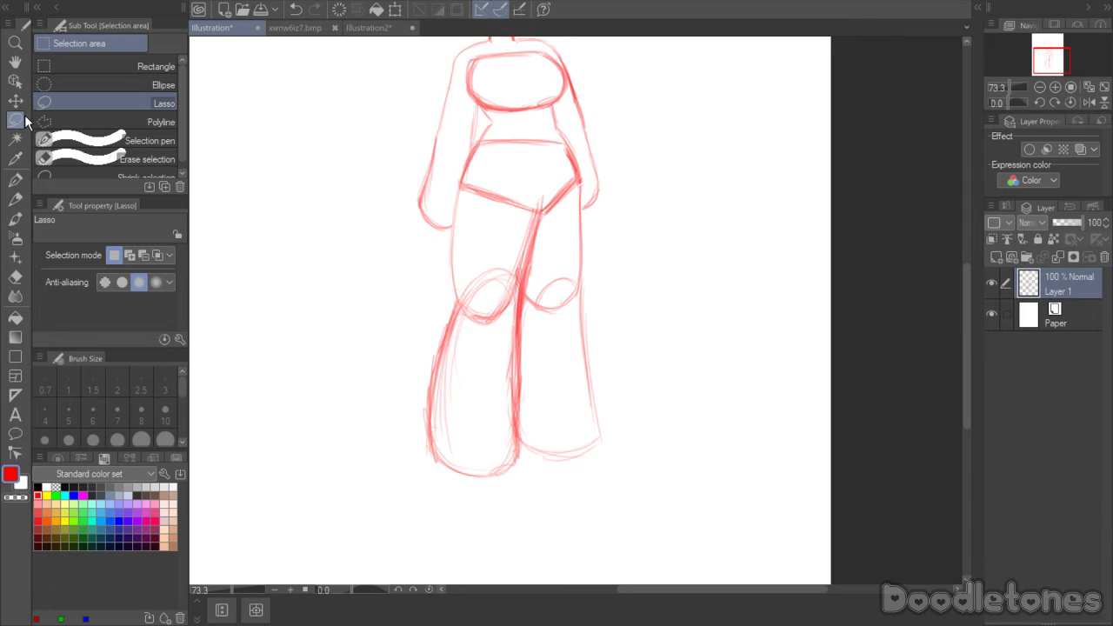
pyautogui.moveTo(609, 351)
pyautogui.mouseDown()
pyautogui.moveTo(622, 381)
pyautogui.moveTo(550, 507)
pyautogui.moveTo(426, 463)
pyautogui.moveTo(461, 161)
pyautogui.moveTo(590, 168)
pyautogui.moveTo(585, 201)
pyautogui.moveTo(613, 351)
pyautogui.mouseUp()
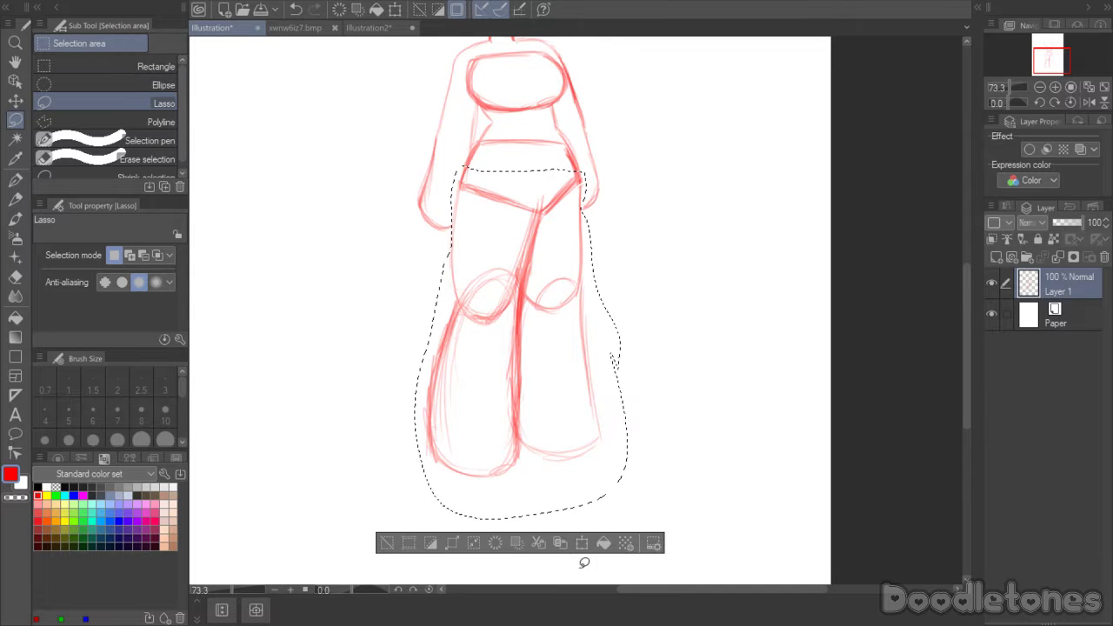
pyautogui.hotkey('ctrl', 't')
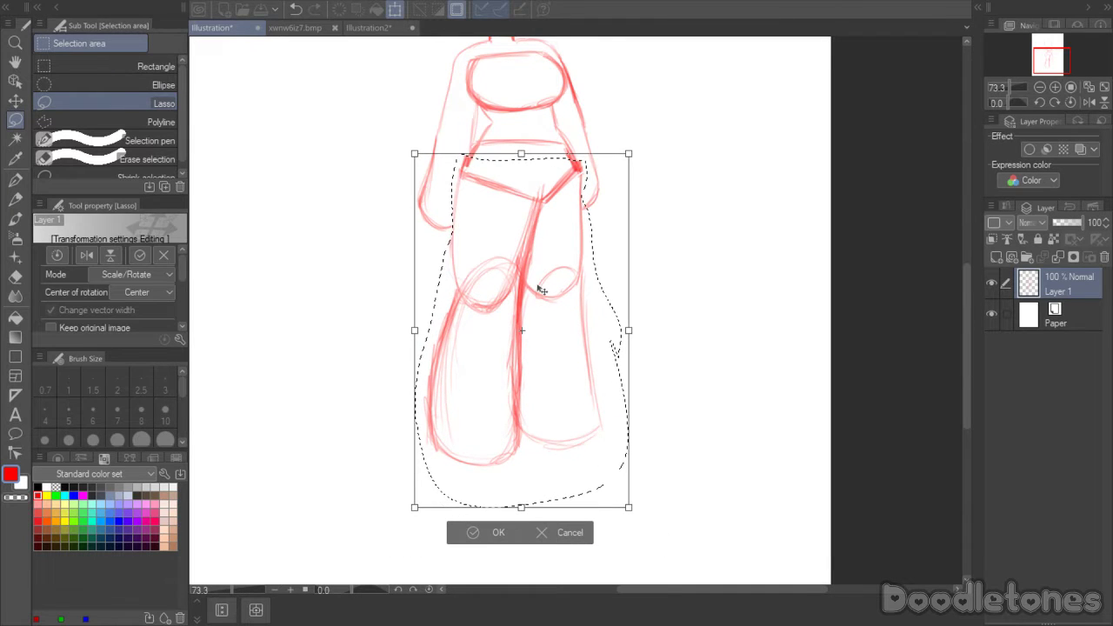
pyautogui.moveTo(521, 508); pyautogui.dragTo(516, 520)
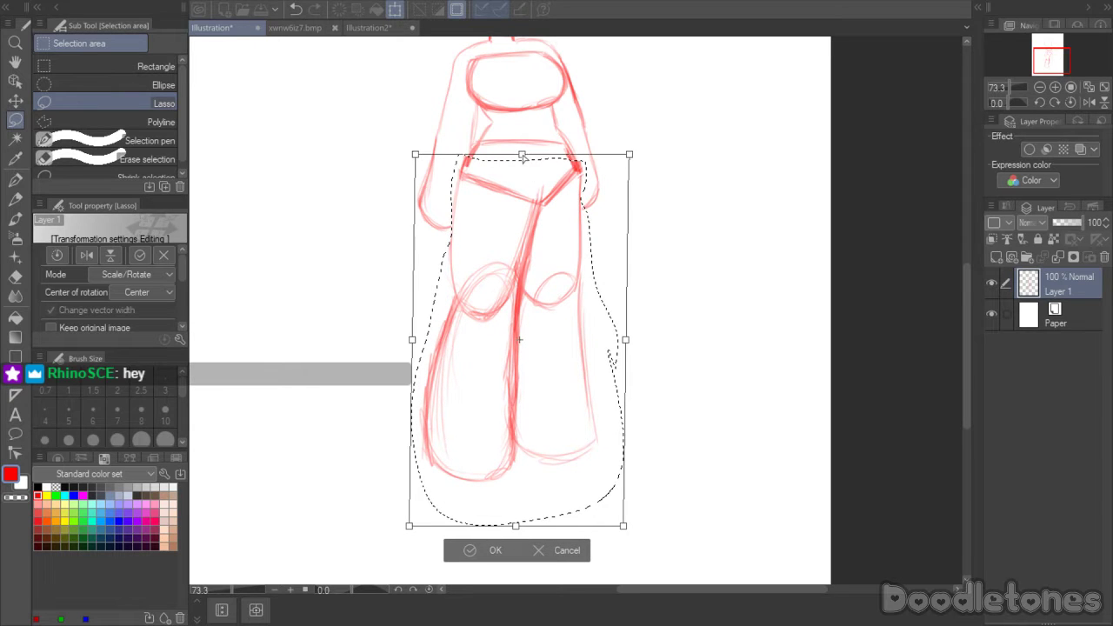
pyautogui.moveTo(521, 154); pyautogui.dragTo(520, 152)
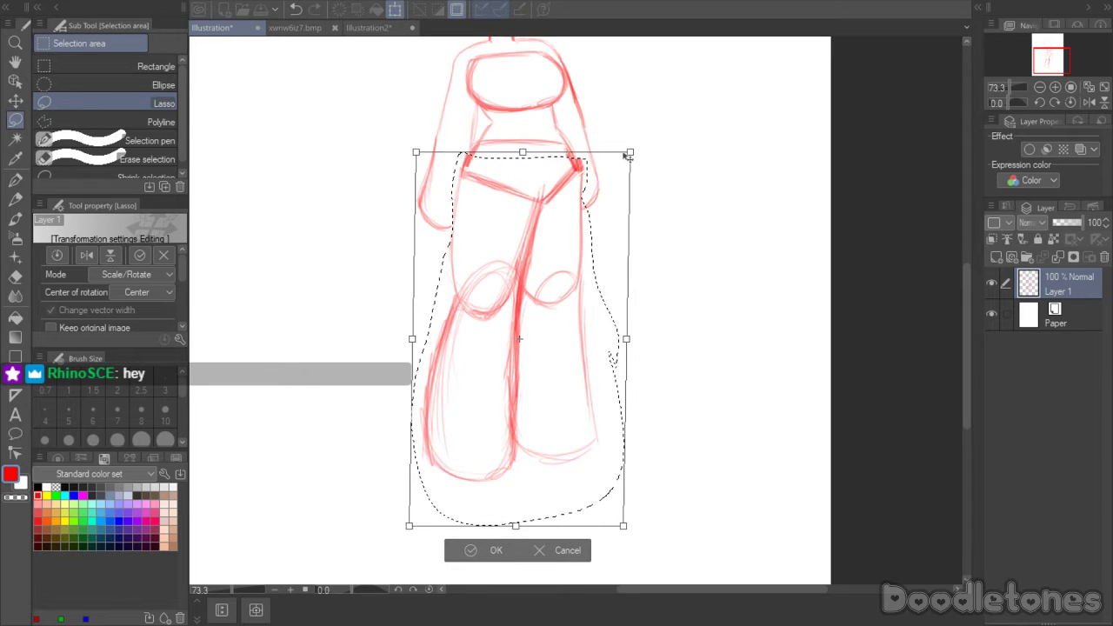
pyautogui.moveTo(629, 152); pyautogui.dragTo(625, 154)
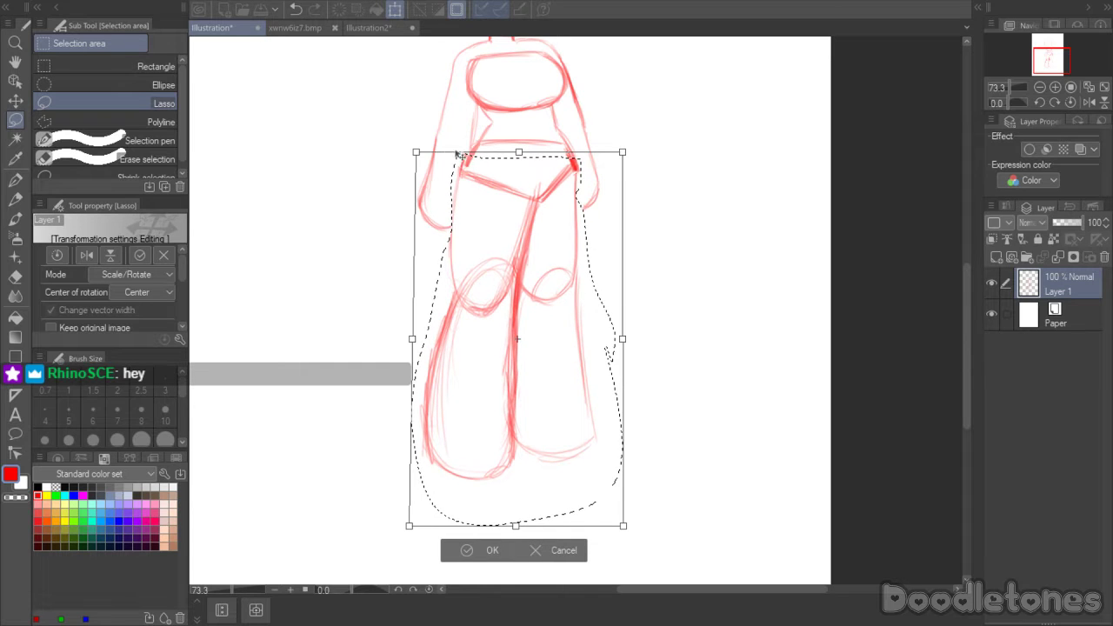
pyautogui.moveTo(420, 155); pyautogui.dragTo(426, 157)
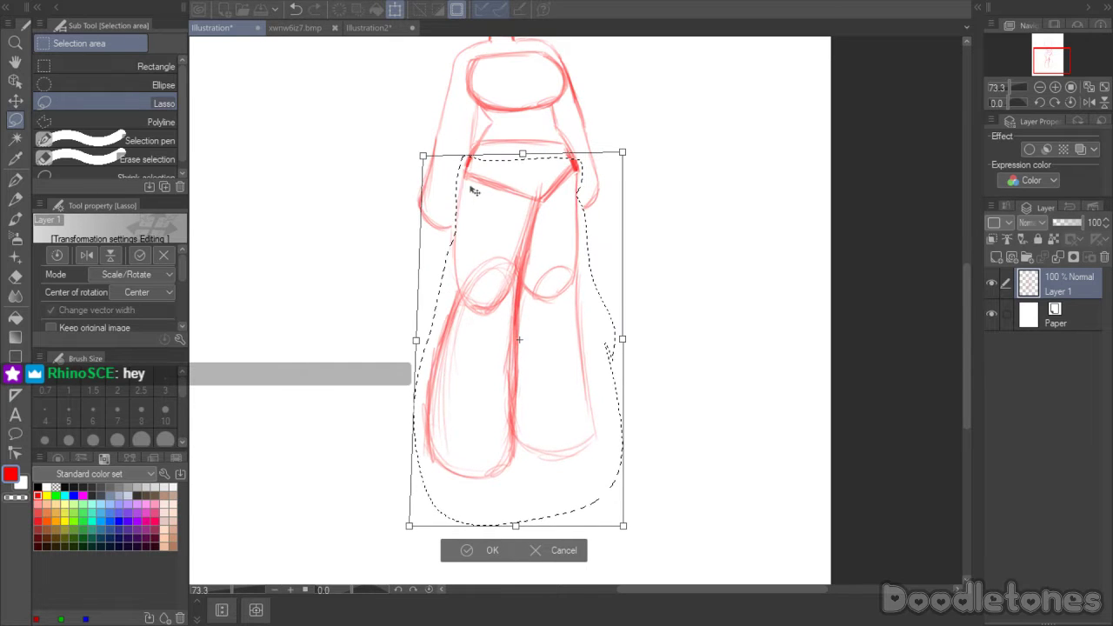
pyautogui.click(469, 551)
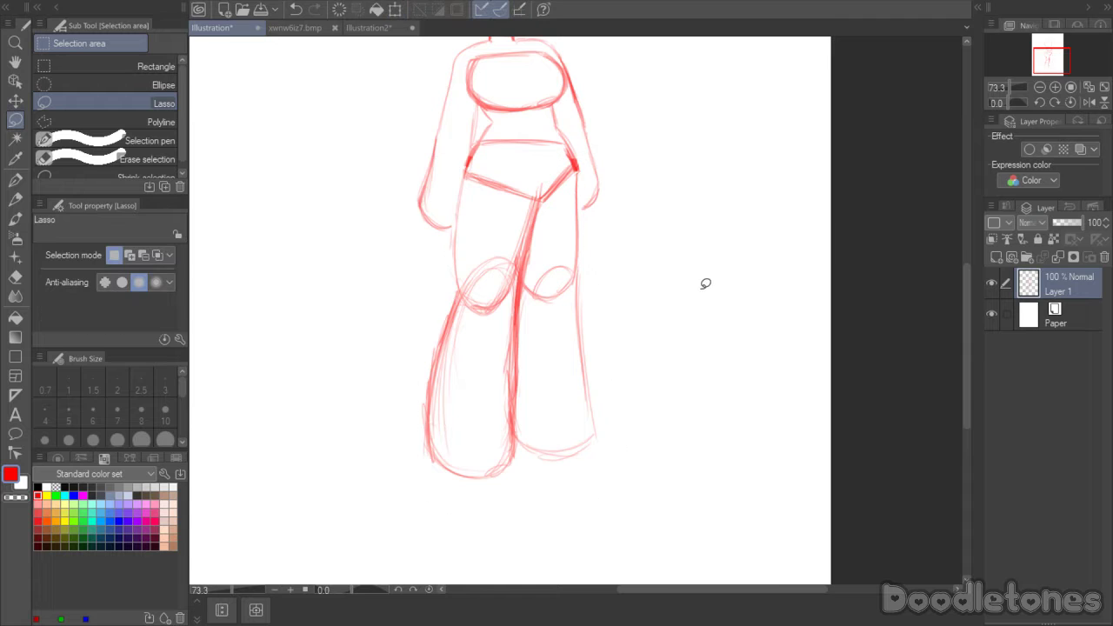
# - Strengthen the outer contour of the right-hand thigh from hip to knee using the Opaque watercolor brush
pyautogui.moveTo(962, 283)
pyautogui.mouseDown()
pyautogui.moveTo(964, 239)
pyautogui.moveTo(966, 257)
pyautogui.mouseUp()
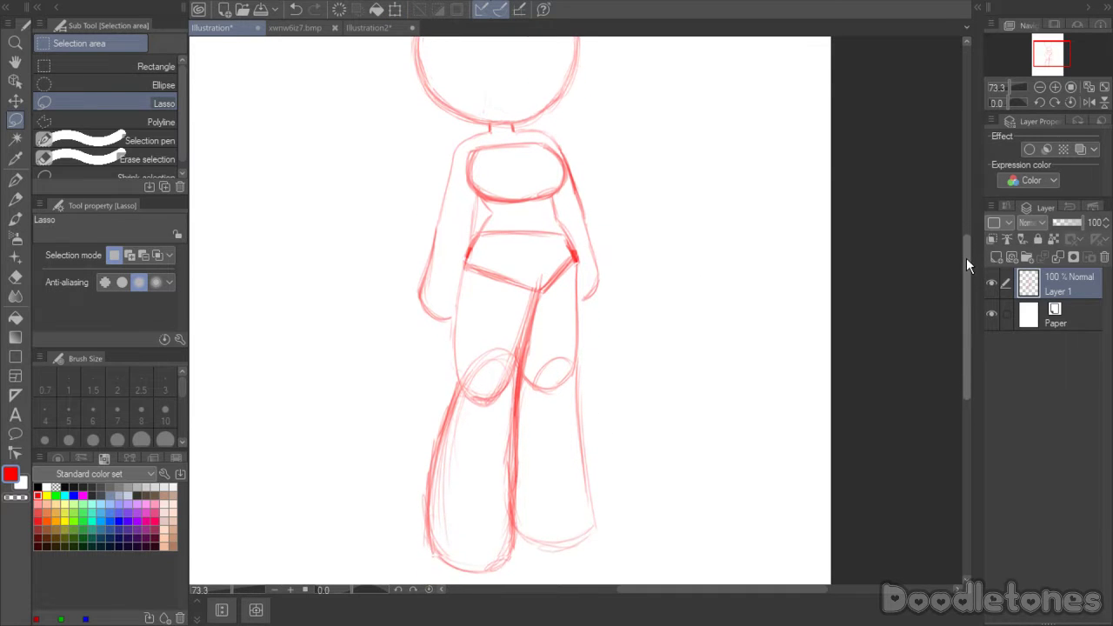
pyautogui.click(17, 220)
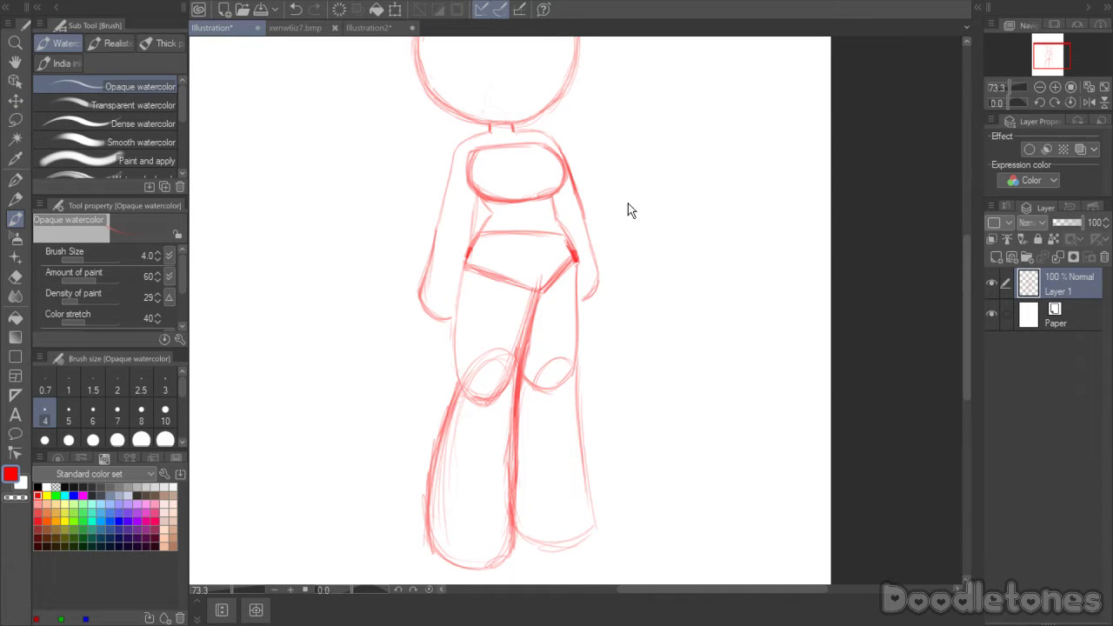
pyautogui.scroll(5, 630, 211)
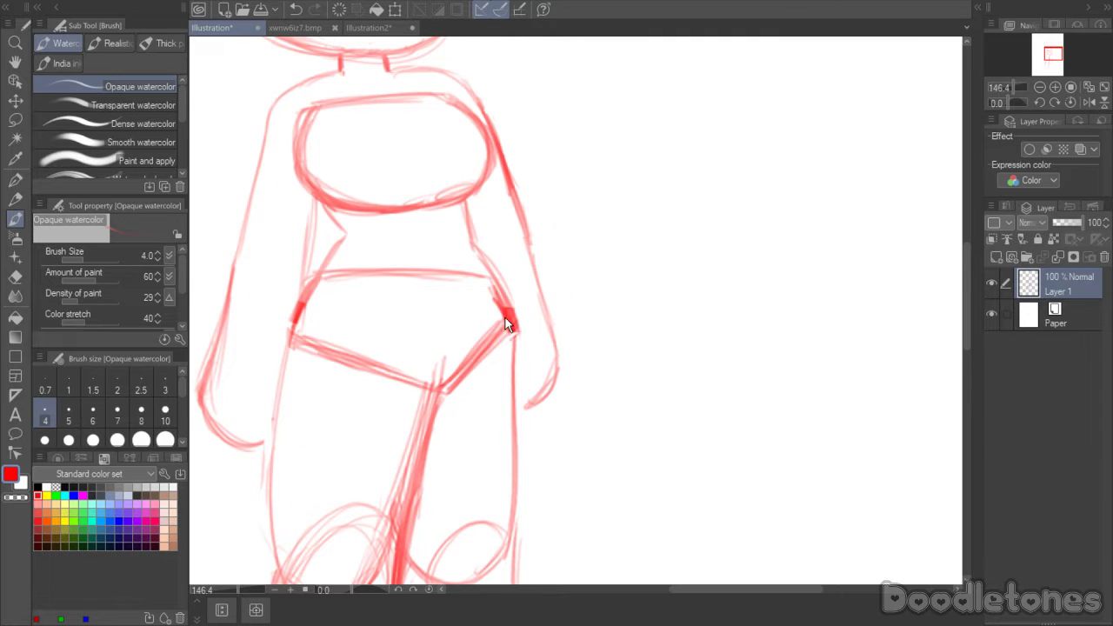
pyautogui.moveTo(510, 329)
pyautogui.mouseDown()
pyautogui.moveTo(520, 374)
pyautogui.moveTo(515, 320)
pyautogui.moveTo(520, 429)
pyautogui.moveTo(512, 334)
pyautogui.moveTo(517, 443)
pyautogui.mouseUp()
pyautogui.moveTo(513, 331); pyautogui.dragTo(520, 451)
pyautogui.moveTo(517, 367); pyautogui.dragTo(522, 489)
pyautogui.moveTo(518, 407); pyautogui.dragTo(517, 544)
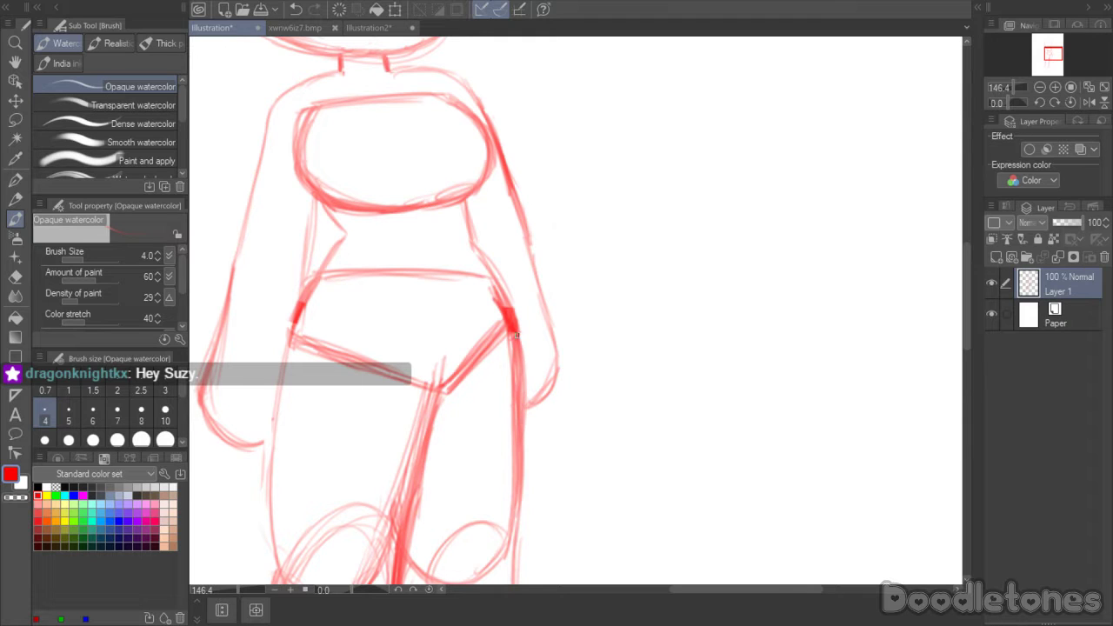
# - Reinforce the outer arm lines and the left-hand hip and thigh contour up to the waist
pyautogui.moveTo(526, 228); pyautogui.dragTo(540, 297)
pyautogui.moveTo(242, 240); pyautogui.dragTo(222, 329)
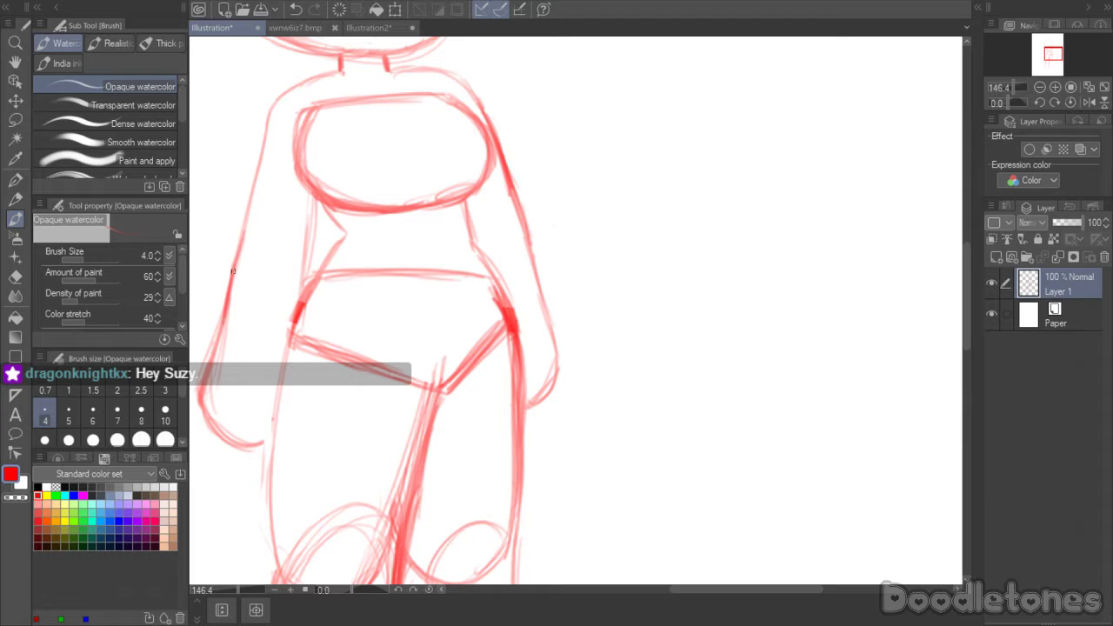
pyautogui.moveTo(243, 248)
pyautogui.mouseDown()
pyautogui.moveTo(208, 379)
pyautogui.moveTo(233, 441)
pyautogui.moveTo(275, 383)
pyautogui.mouseUp()
pyautogui.moveTo(266, 483)
pyautogui.mouseDown()
pyautogui.moveTo(294, 311)
pyautogui.moveTo(339, 240)
pyautogui.mouseUp()
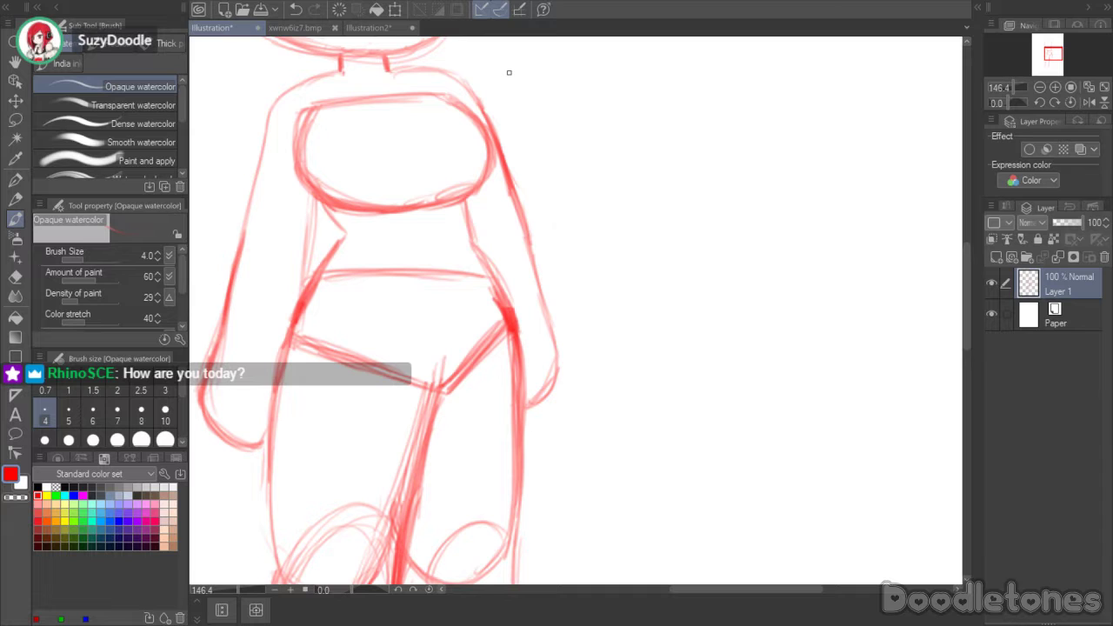
# - Darken the curved bottom and outer edge of the right-hand lower leg with repeated red strokes
pyautogui.moveTo(965, 281); pyautogui.dragTo(964, 360)
pyautogui.moveTo(398, 514); pyautogui.dragTo(527, 523)
pyautogui.moveTo(444, 528); pyautogui.dragTo(517, 525)
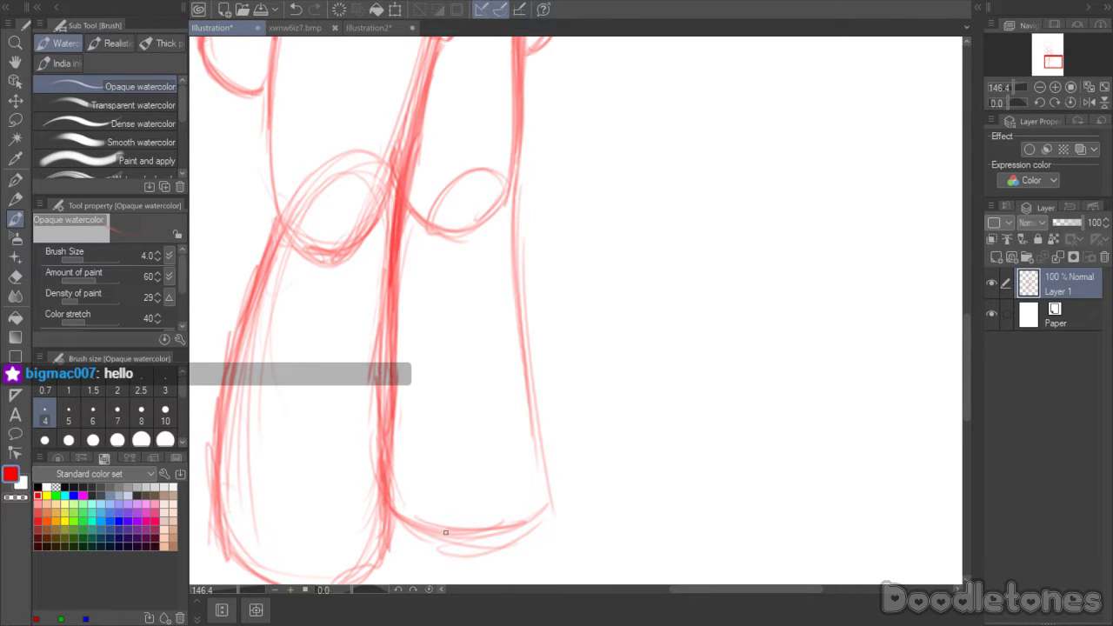
pyautogui.moveTo(397, 511)
pyautogui.mouseDown()
pyautogui.moveTo(509, 526)
pyautogui.moveTo(462, 534)
pyautogui.moveTo(548, 512)
pyautogui.mouseUp()
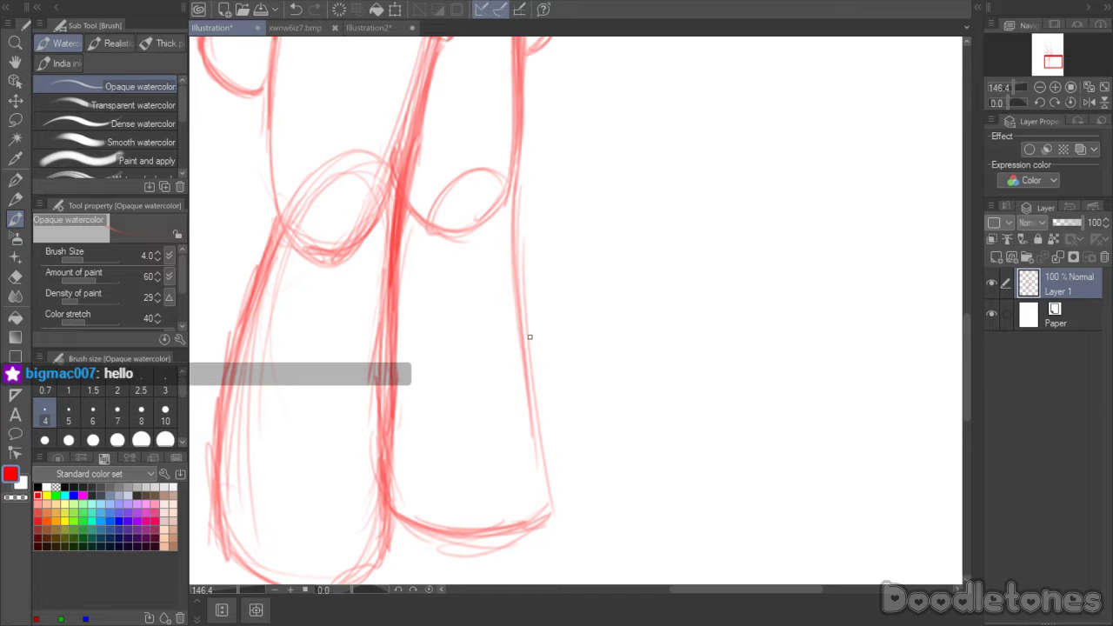
pyautogui.moveTo(523, 277)
pyautogui.mouseDown()
pyautogui.moveTo(549, 522)
pyautogui.moveTo(541, 471)
pyautogui.mouseUp()
pyautogui.moveTo(532, 422)
pyautogui.mouseDown()
pyautogui.moveTo(547, 490)
pyautogui.moveTo(523, 326)
pyautogui.moveTo(519, 193)
pyautogui.moveTo(519, 322)
pyautogui.mouseUp()
# - Reinforce the outer edge of the left-hand lower leg up to the knee with red strokes
pyautogui.moveTo(966, 314); pyautogui.dragTo(963, 343)
pyautogui.moveTo(690, 598); pyautogui.dragTo(654, 598)
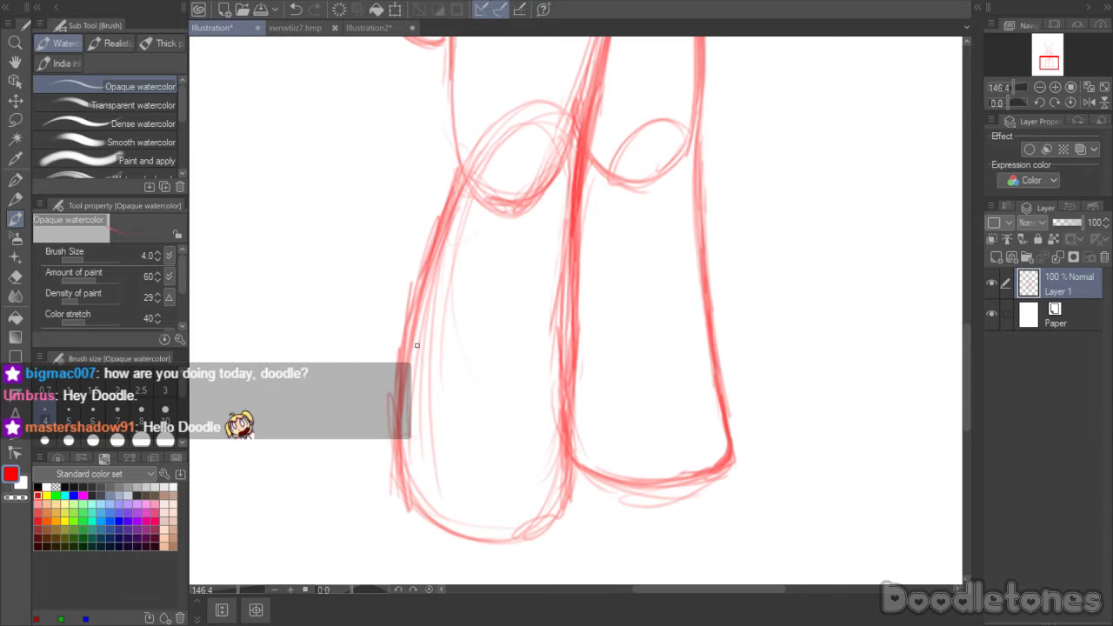
pyautogui.moveTo(389, 426)
pyautogui.mouseDown()
pyautogui.moveTo(411, 509)
pyautogui.moveTo(391, 396)
pyautogui.moveTo(409, 278)
pyautogui.moveTo(451, 206)
pyautogui.mouseUp()
pyautogui.moveTo(427, 277); pyautogui.dragTo(456, 165)
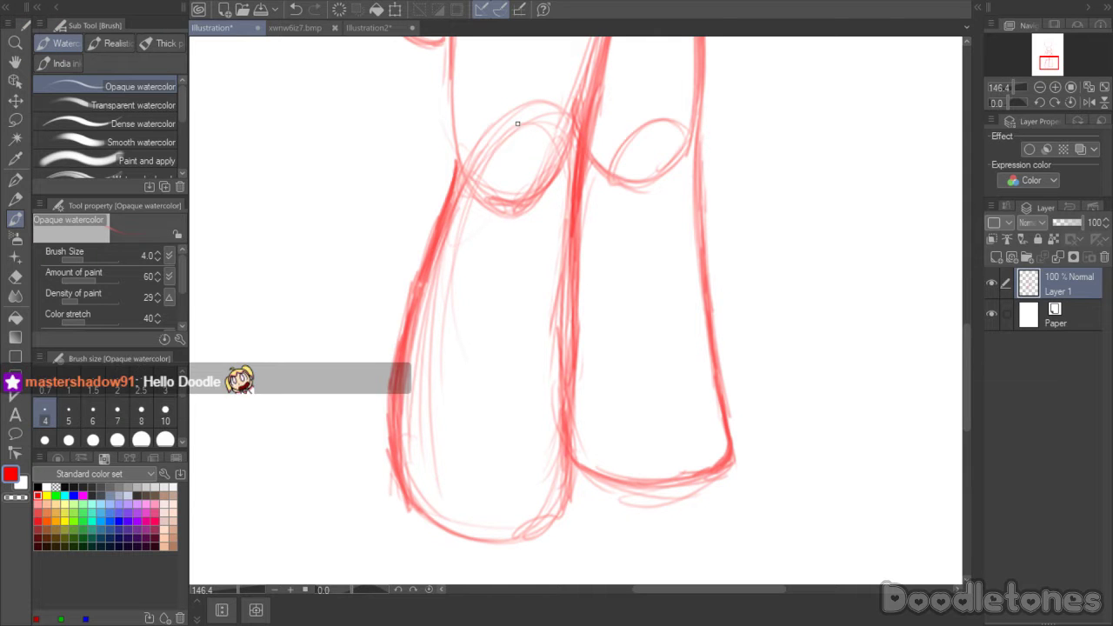
# - Erase the stray sketch lines along the right-hand edge of the chest shape with the Hard eraser
pyautogui.moveTo(966, 330); pyautogui.dragTo(964, 223)
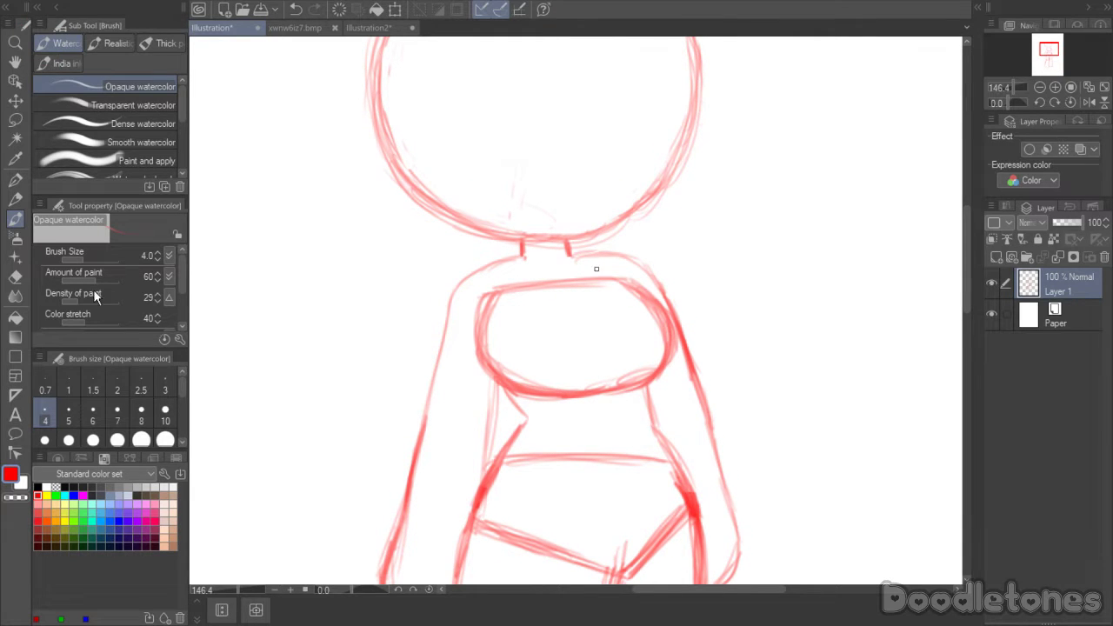
pyautogui.click(15, 276)
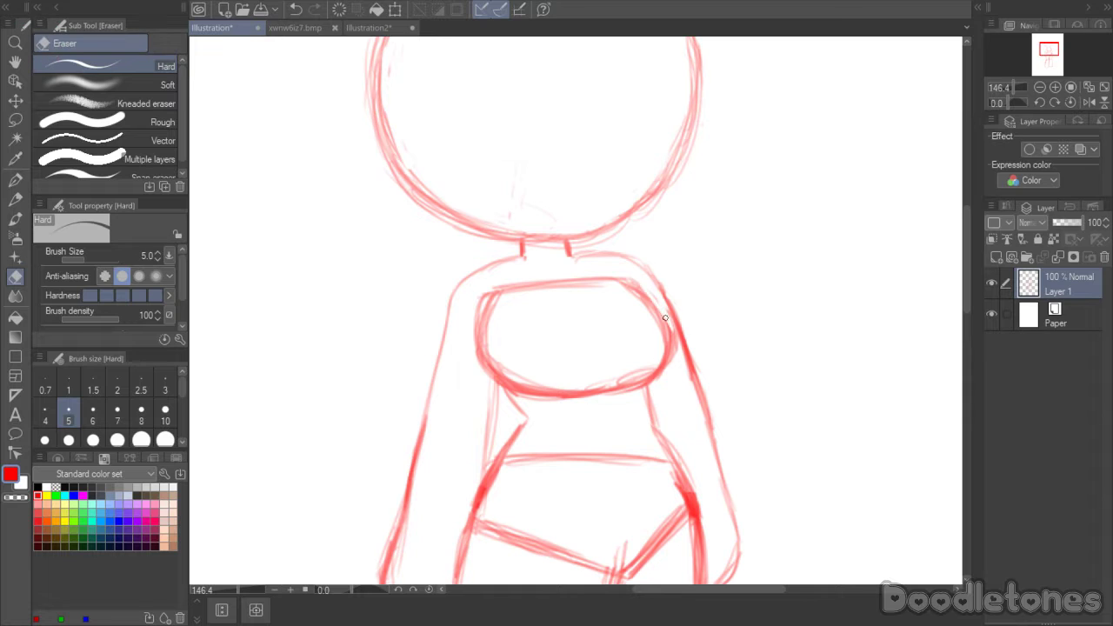
pyautogui.moveTo(665, 318); pyautogui.dragTo(675, 354)
pyautogui.press('b')
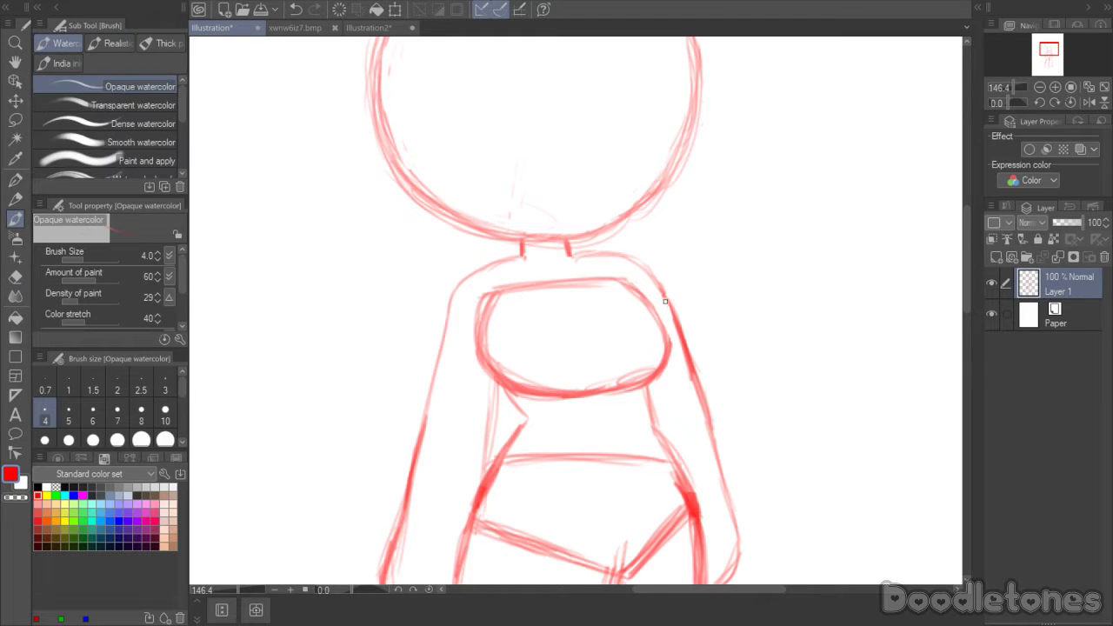
# - Redraw and darken the outer line of the right-hand arm from the shoulder to the hand with the Opaque watercolor brush
pyautogui.moveTo(662, 294); pyautogui.dragTo(697, 396)
pyautogui.scroll(-3, 965, 287)
pyautogui.moveTo(692, 223); pyautogui.dragTo(716, 311)
pyautogui.moveTo(701, 254)
pyautogui.mouseDown()
pyautogui.moveTo(738, 384)
pyautogui.moveTo(732, 413)
pyautogui.mouseUp()
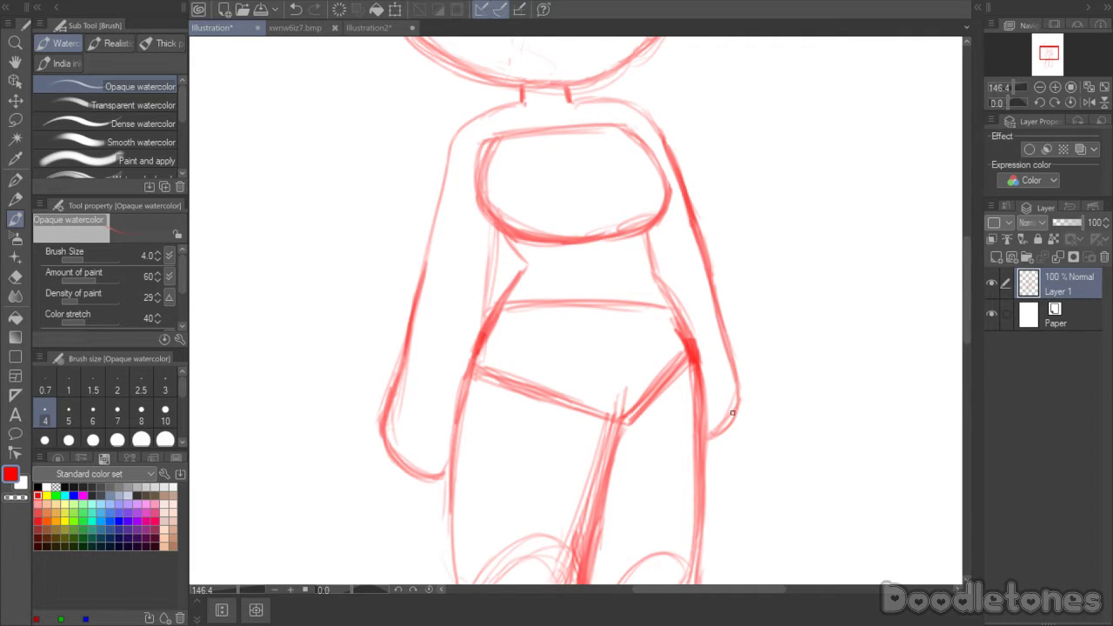
# - Clean up the edges of the right-hand arm outline with the Hard eraser
pyautogui.press('e')
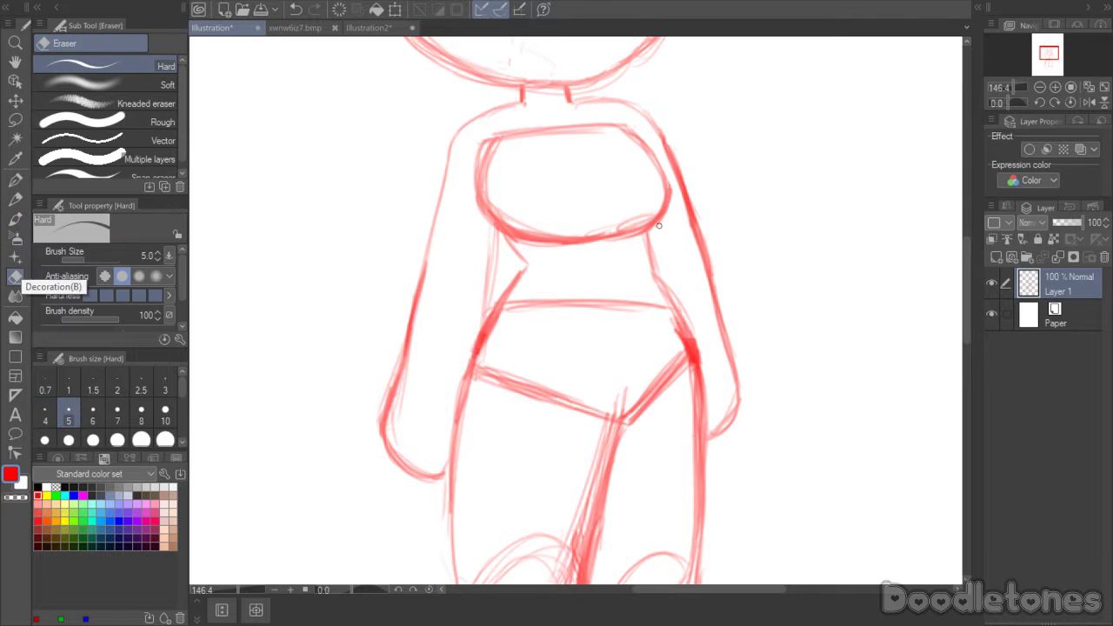
pyautogui.moveTo(693, 216); pyautogui.dragTo(710, 268)
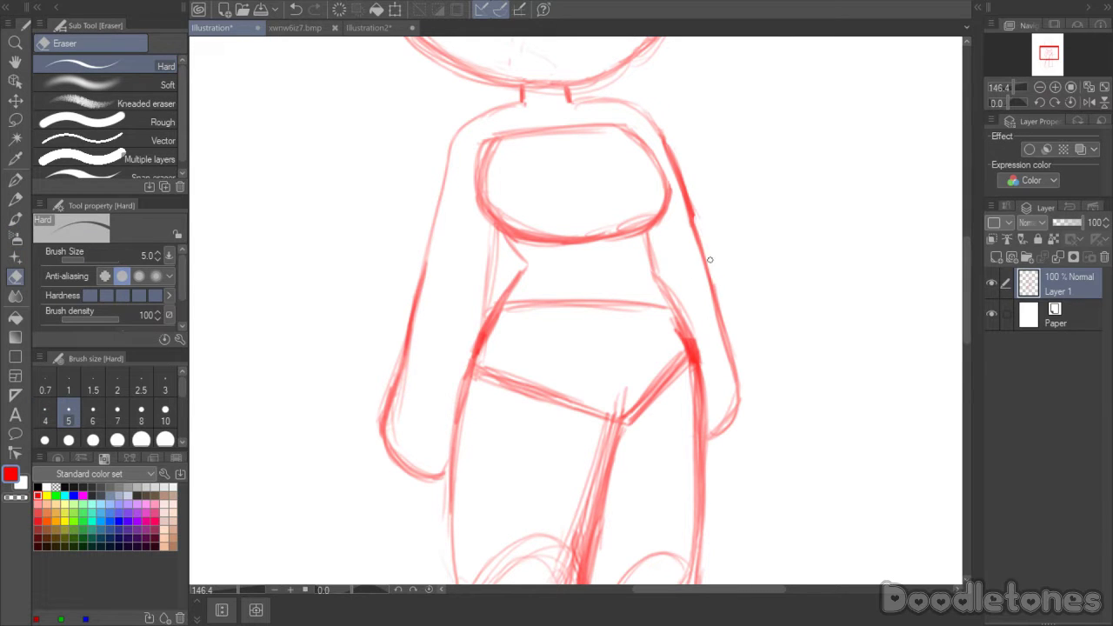
pyautogui.moveTo(682, 171); pyautogui.dragTo(686, 180)
pyautogui.scroll(2, 962, 276)
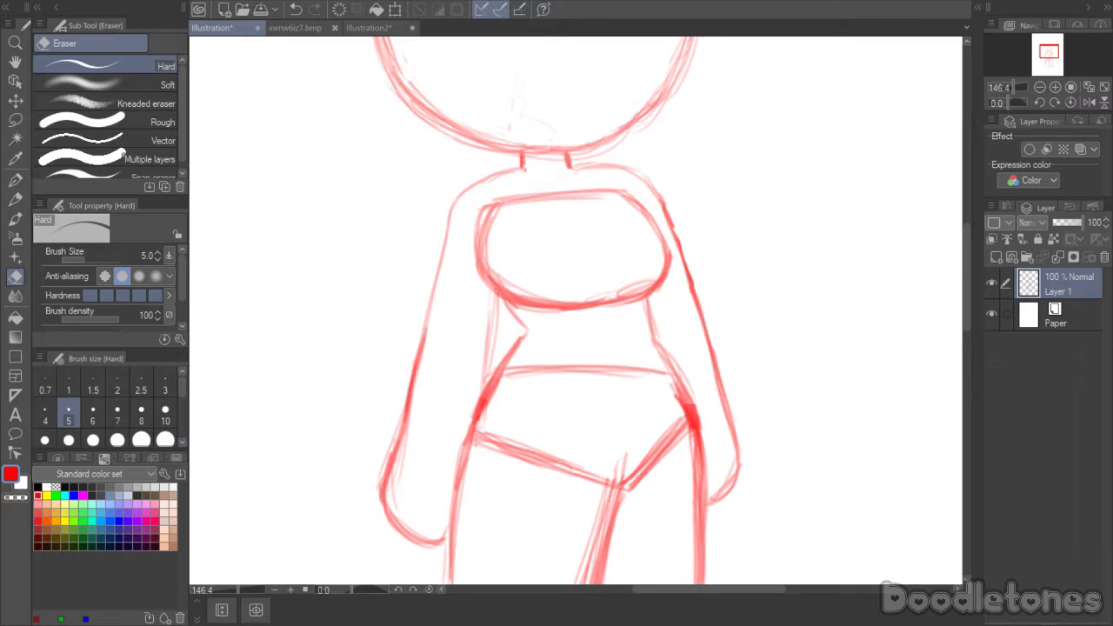
# - Darken the left-hand waist line, the left-hand arm outline and both shoulder lines with the Opaque watercolor brush
pyautogui.click(17, 218)
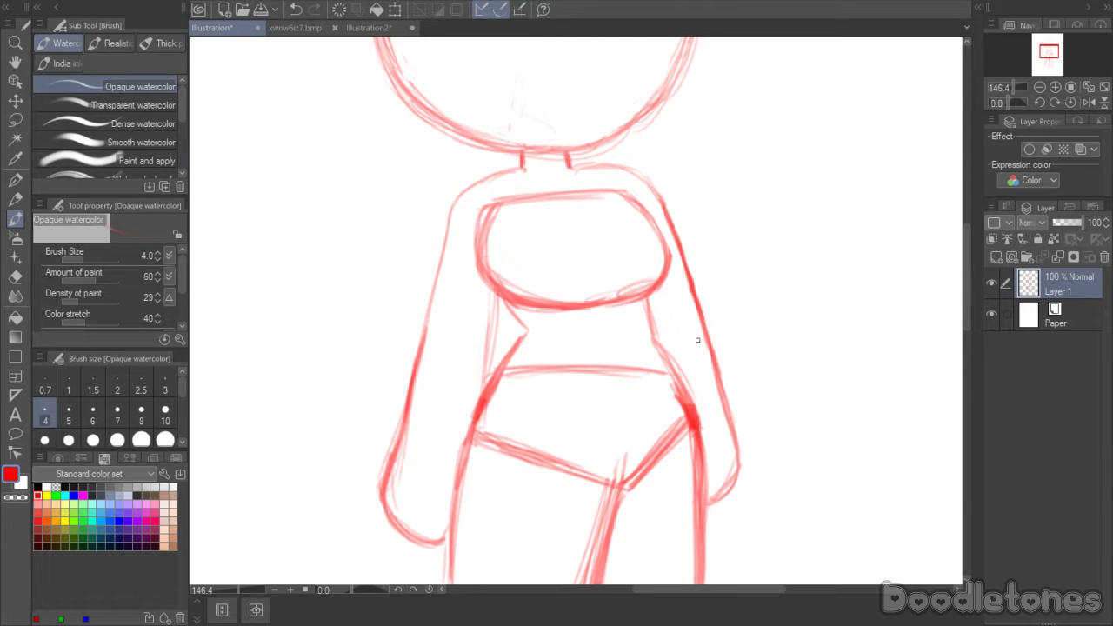
pyautogui.moveTo(496, 297)
pyautogui.mouseDown()
pyautogui.moveTo(485, 388)
pyautogui.moveTo(497, 299)
pyautogui.mouseUp()
pyautogui.moveTo(427, 325)
pyautogui.mouseDown()
pyautogui.moveTo(446, 221)
pyautogui.moveTo(474, 183)
pyautogui.moveTo(526, 166)
pyautogui.moveTo(612, 170)
pyautogui.moveTo(654, 186)
pyautogui.moveTo(661, 215)
pyautogui.moveTo(663, 196)
pyautogui.moveTo(661, 206)
pyautogui.moveTo(641, 171)
pyautogui.mouseUp()
# - Lasso the head circle, scale it down slightly toward the neck, and clear the selection
pyautogui.press('e')
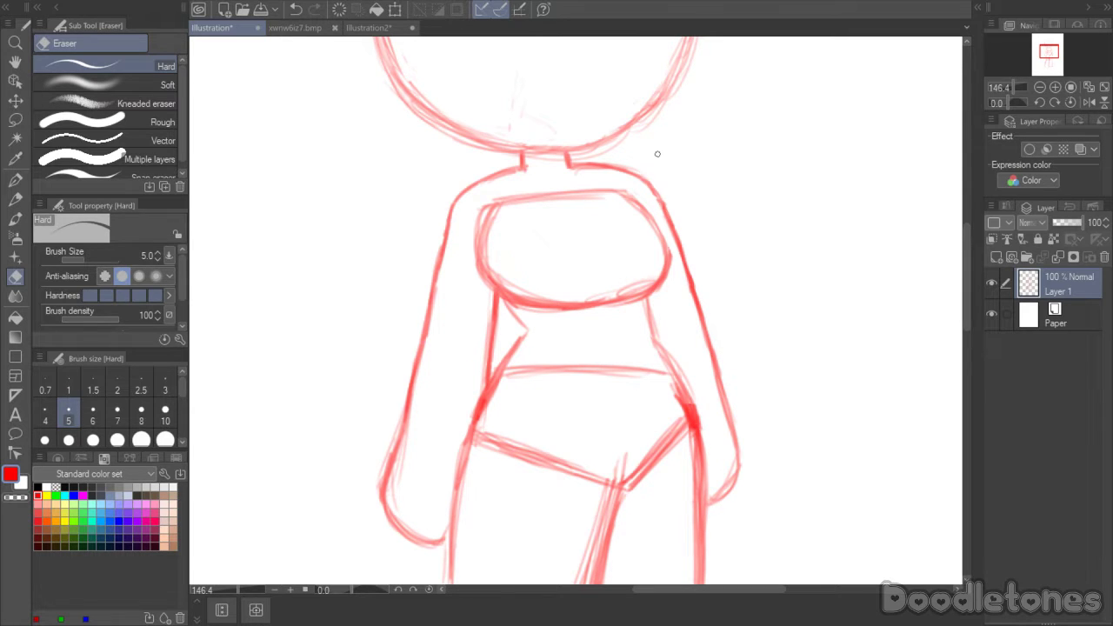
pyautogui.moveTo(964, 275)
pyautogui.mouseDown()
pyautogui.moveTo(970, 322)
pyautogui.moveTo(970, 266)
pyautogui.mouseUp()
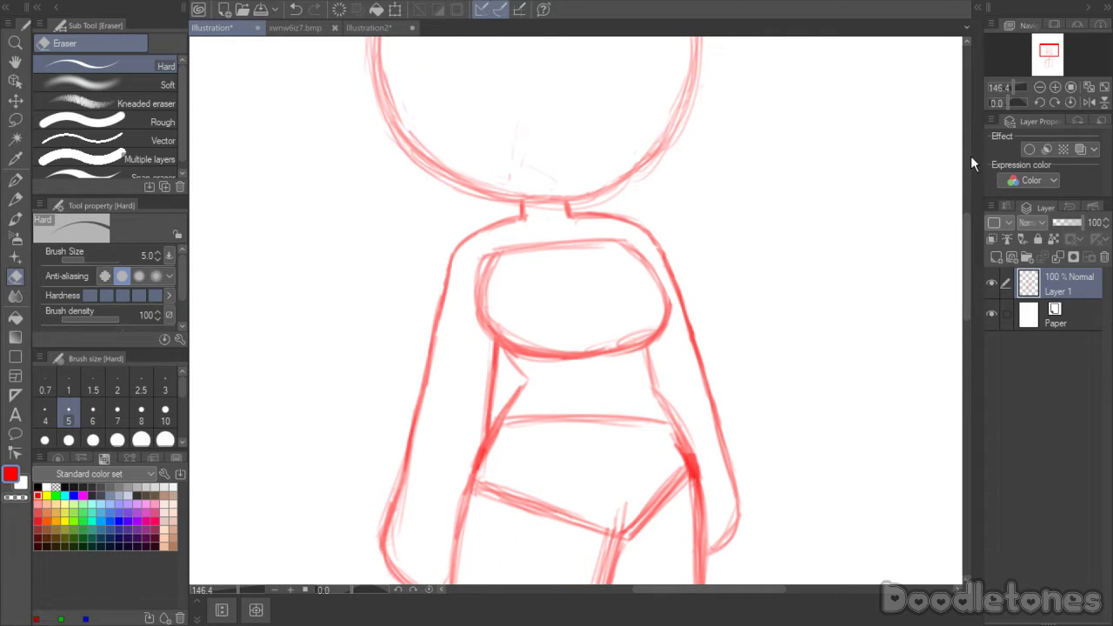
pyautogui.hotkey('ctrl', '-')
pyautogui.hotkey('ctrl', '-')
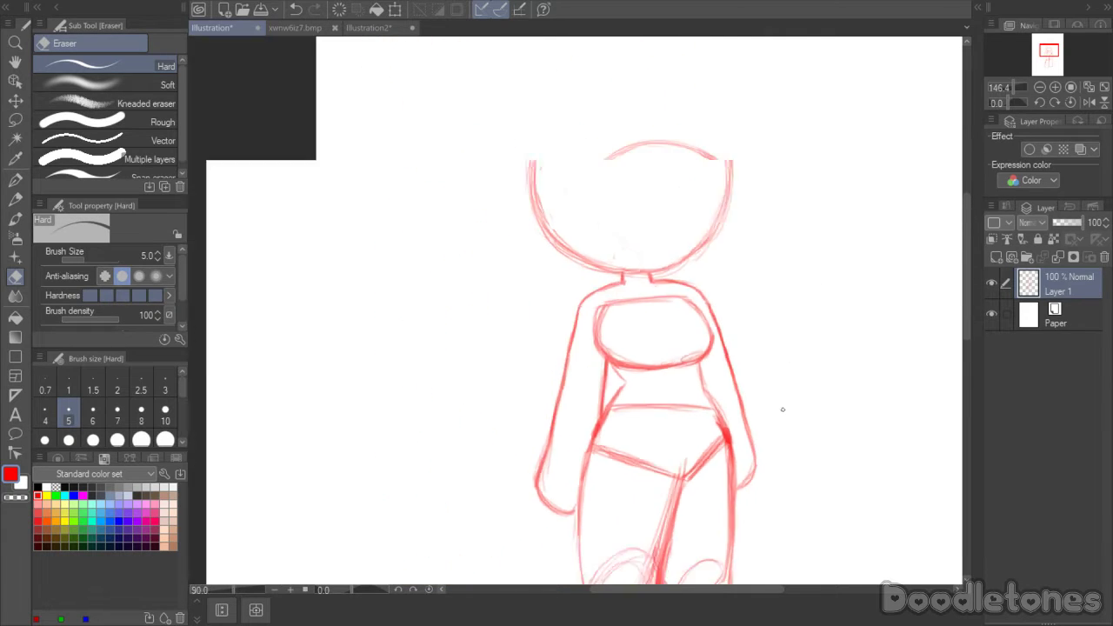
pyautogui.moveTo(659, 599); pyautogui.dragTo(740, 598)
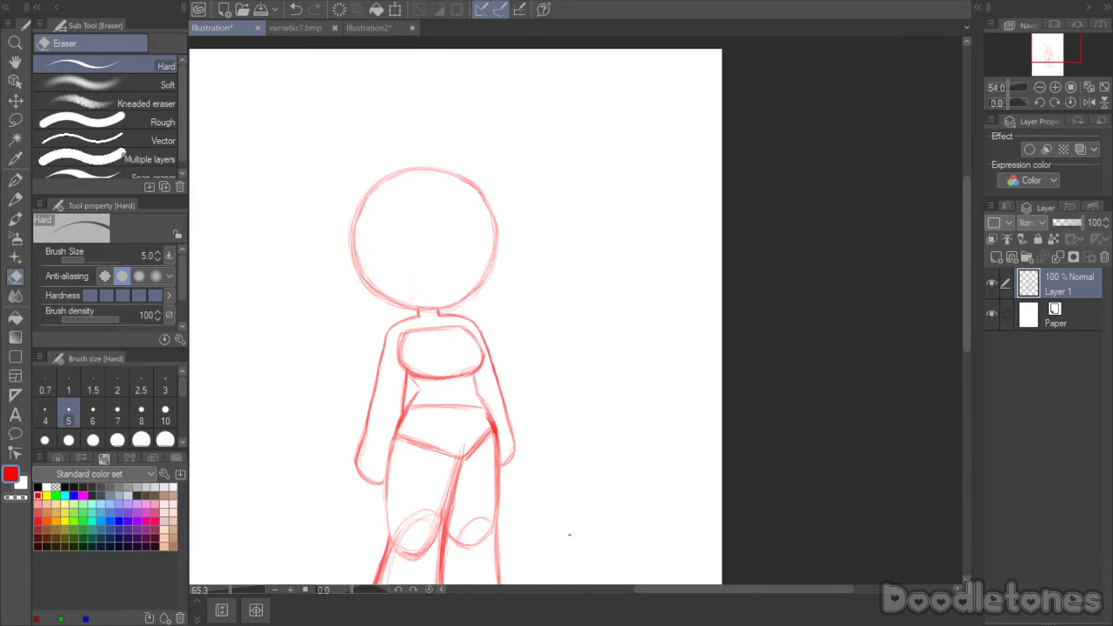
pyautogui.hotkey('ctrl', '-')
pyautogui.scroll(2, 472, 260)
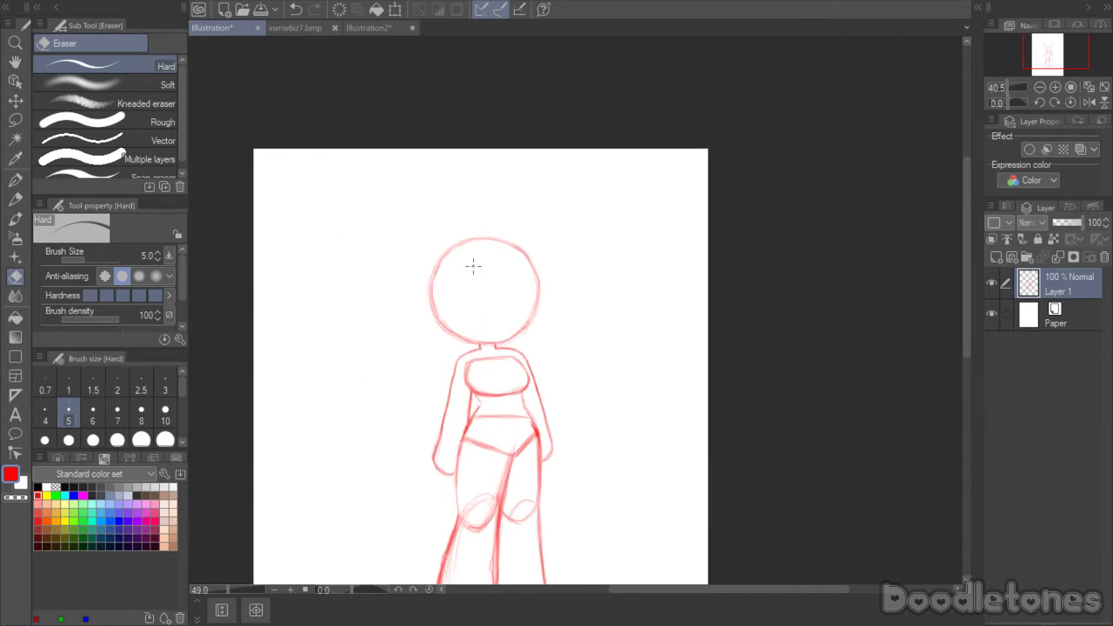
pyautogui.click(16, 123)
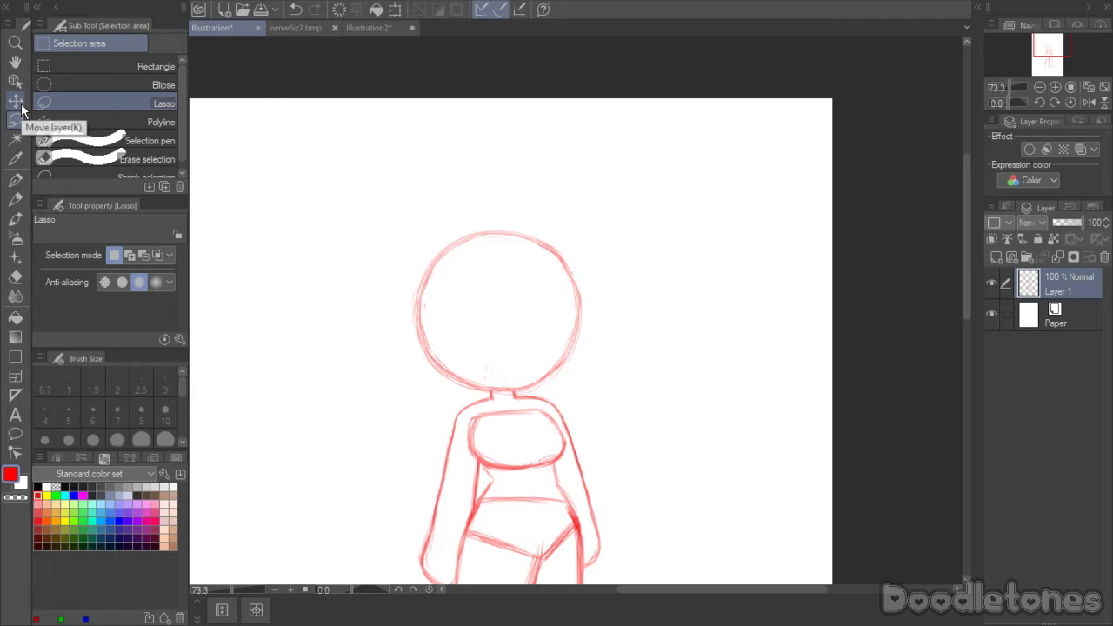
pyautogui.moveTo(430, 379)
pyautogui.mouseDown()
pyautogui.moveTo(482, 392)
pyautogui.moveTo(564, 377)
pyautogui.moveTo(609, 308)
pyautogui.moveTo(468, 184)
pyautogui.moveTo(430, 379)
pyautogui.mouseUp()
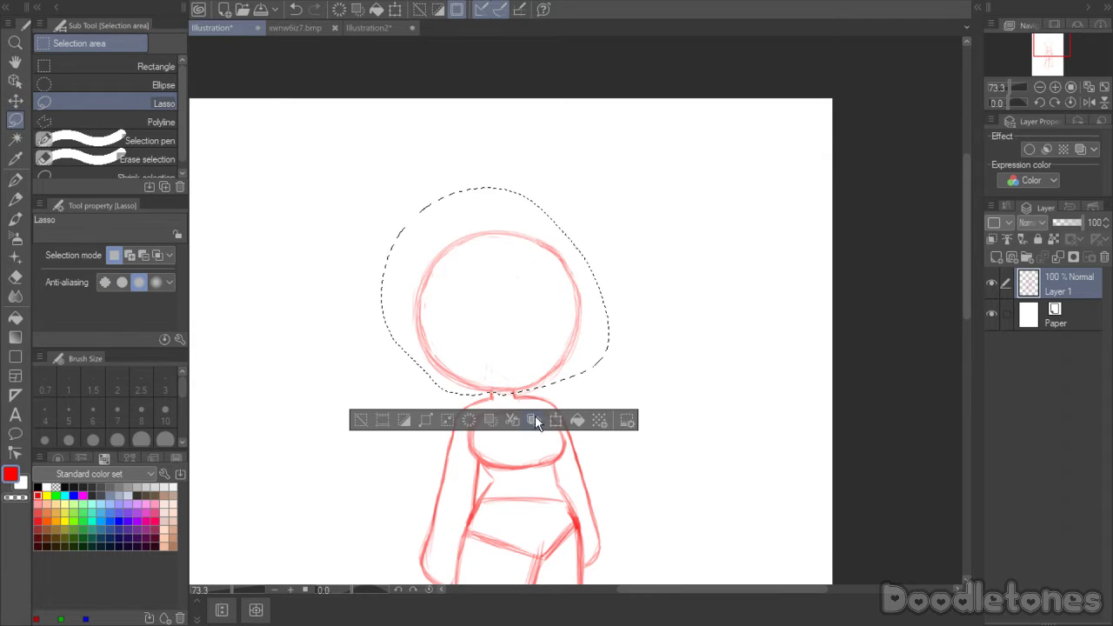
pyautogui.click(535, 415)
pyautogui.moveTo(495, 194); pyautogui.dragTo(505, 202)
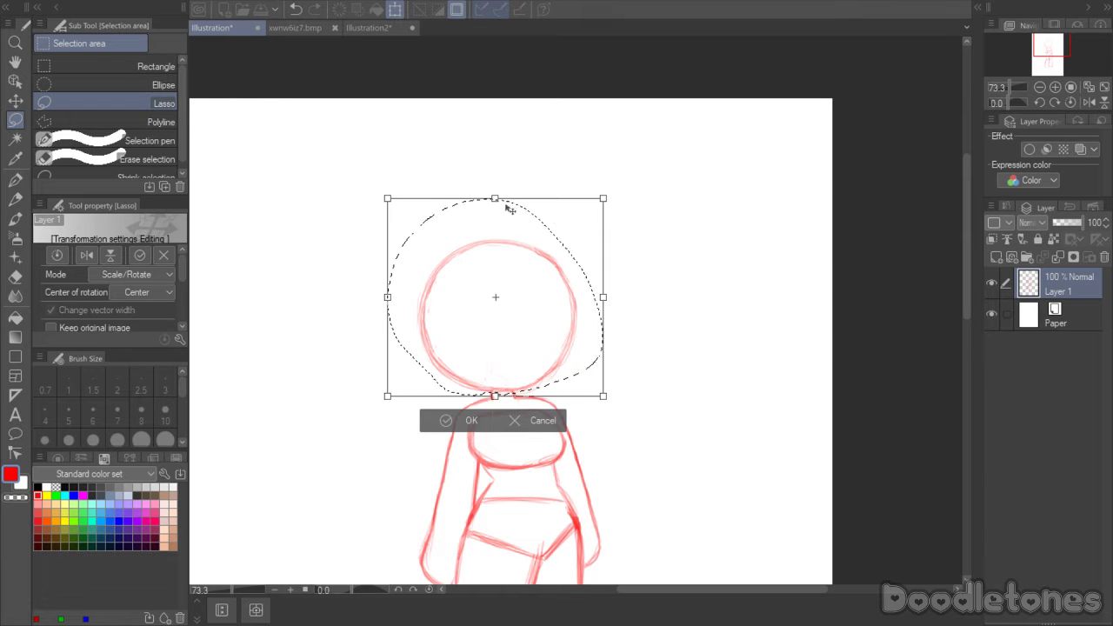
pyautogui.click(511, 422)
pyautogui.click(564, 426)
pyautogui.moveTo(500, 201); pyautogui.dragTo(498, 205)
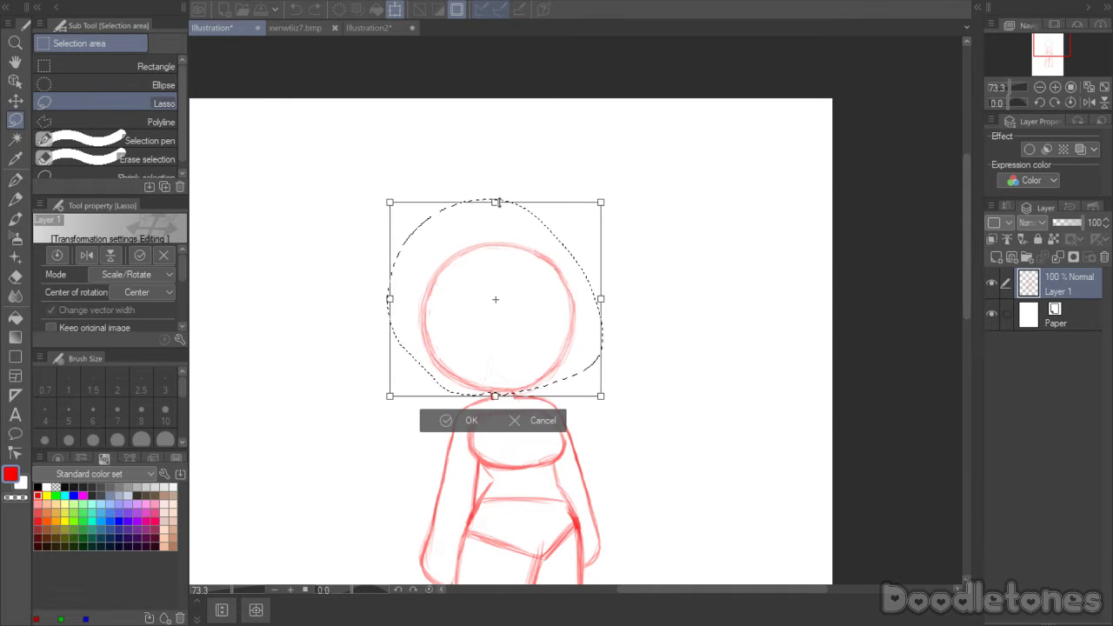
pyautogui.click(470, 421)
pyautogui.click(684, 376)
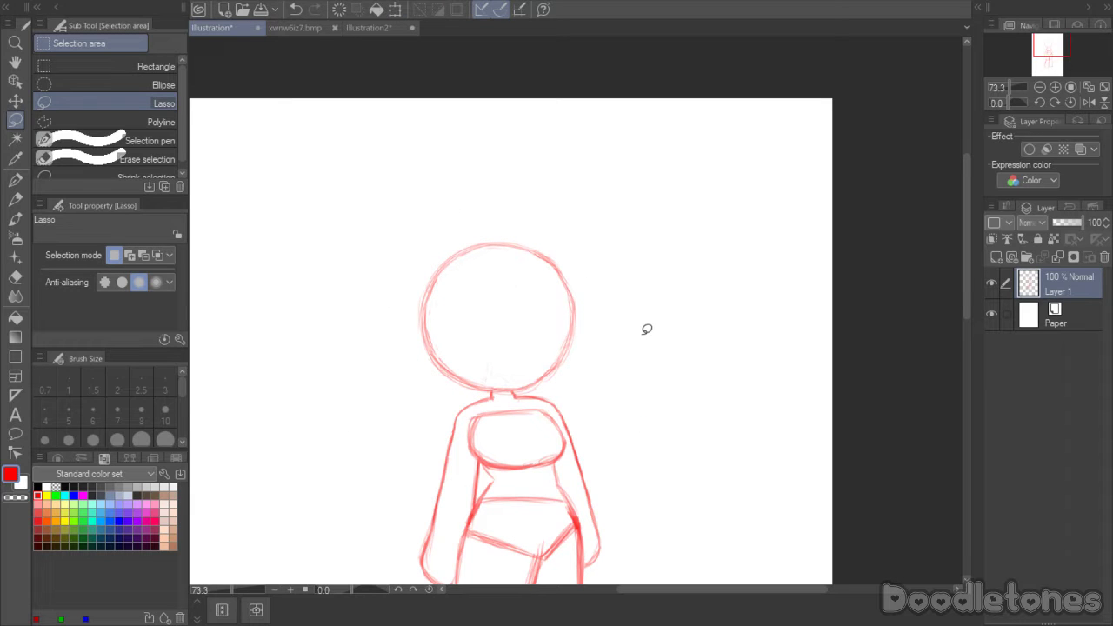
# - Thicken both neck lines where they meet the shoulders using the Opaque watercolor brush
pyautogui.scroll(3, 626, 368)
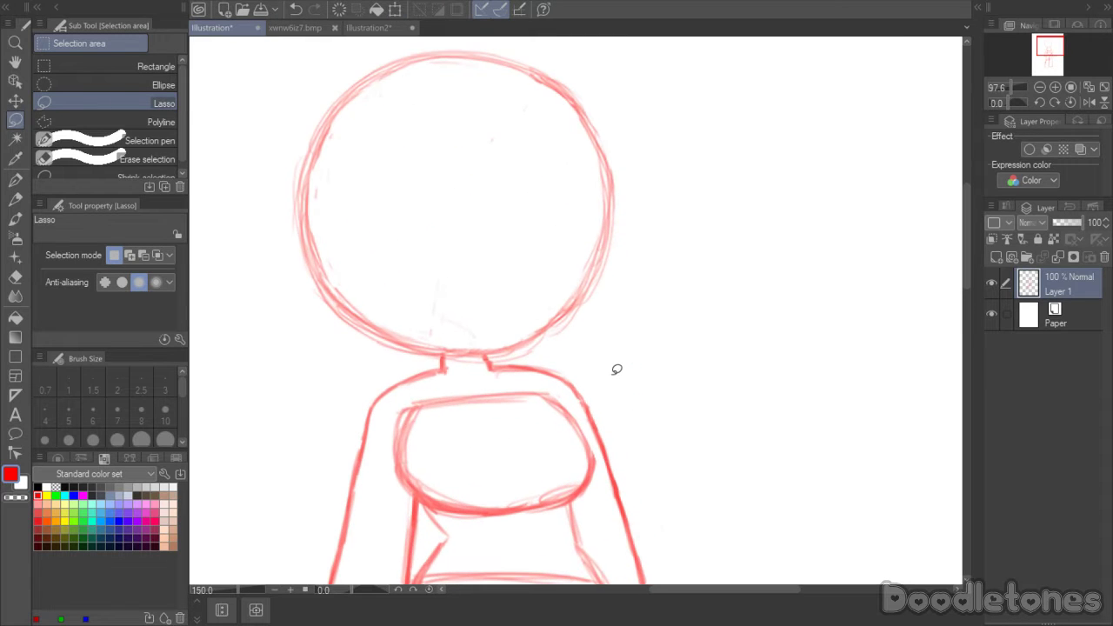
pyautogui.click(15, 218)
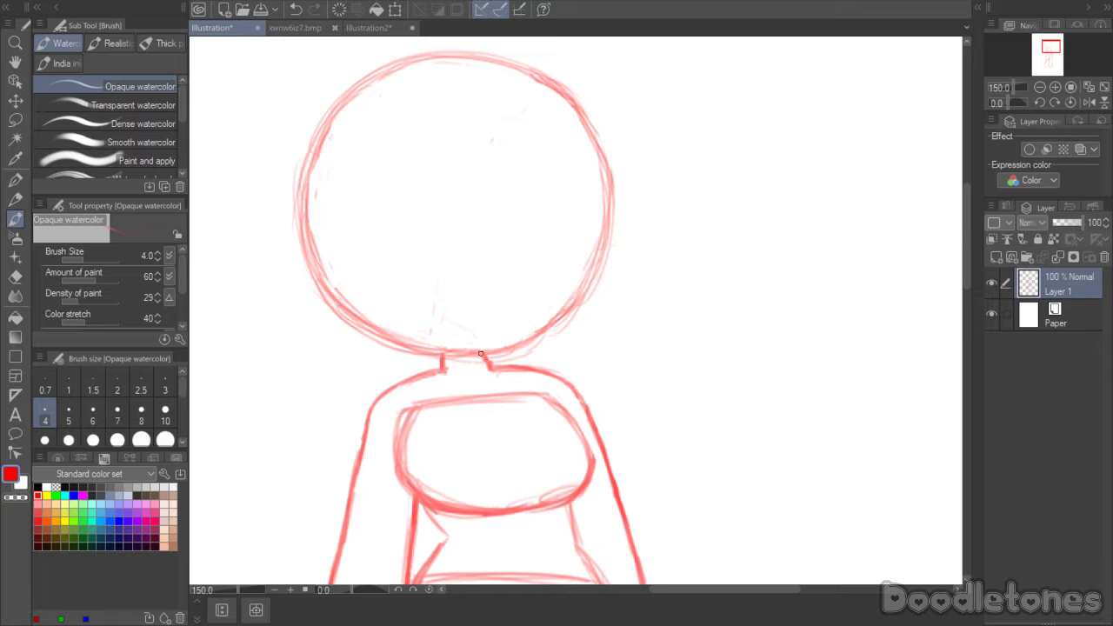
pyautogui.moveTo(487, 351)
pyautogui.mouseDown()
pyautogui.moveTo(451, 354)
pyautogui.moveTo(444, 365)
pyautogui.moveTo(520, 369)
pyautogui.mouseUp()
pyautogui.moveTo(445, 368); pyautogui.dragTo(395, 375)
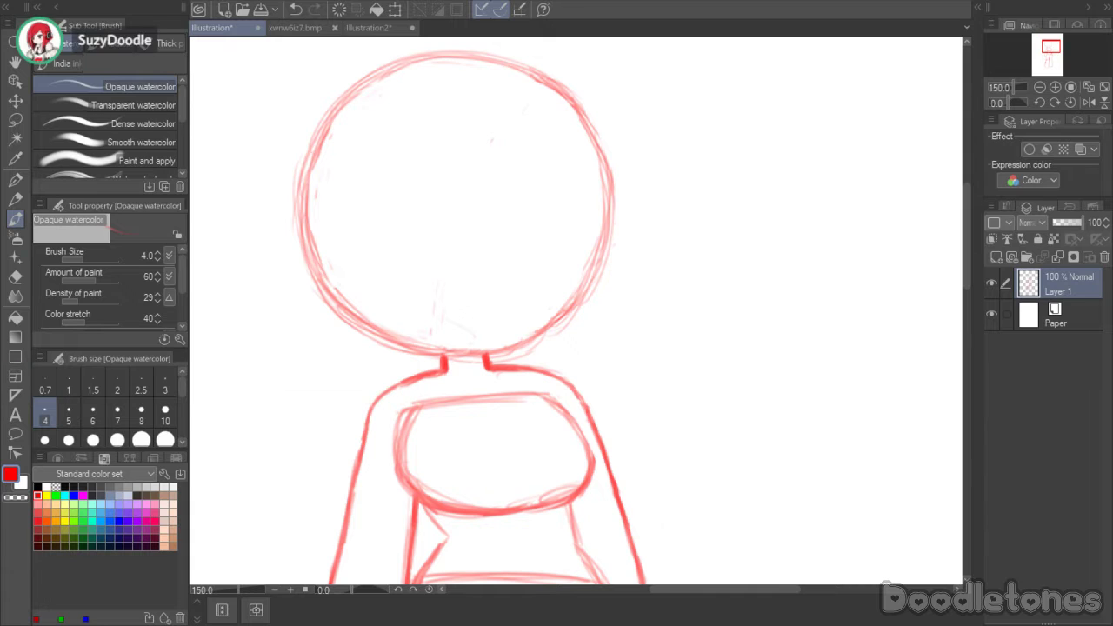
# - Select the whole canvas and paste four copies of the Layer 1 sketch as new layers
pyautogui.moveTo(964, 219); pyautogui.dragTo(963, 279)
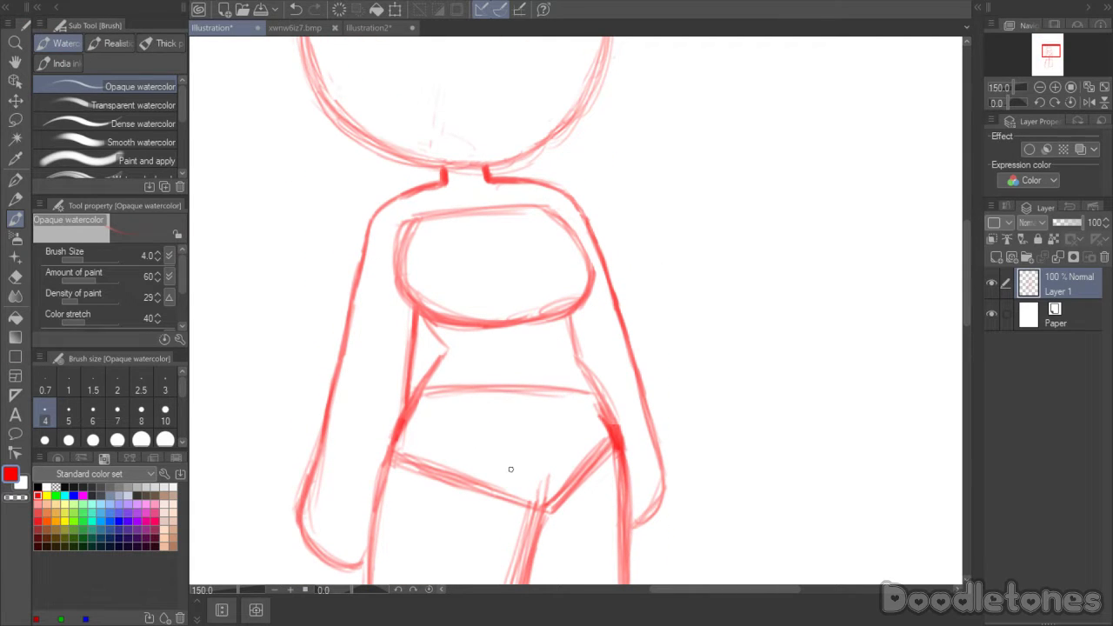
pyautogui.scroll(-5, 696, 308)
pyautogui.hotkey('ctrl', 'a')
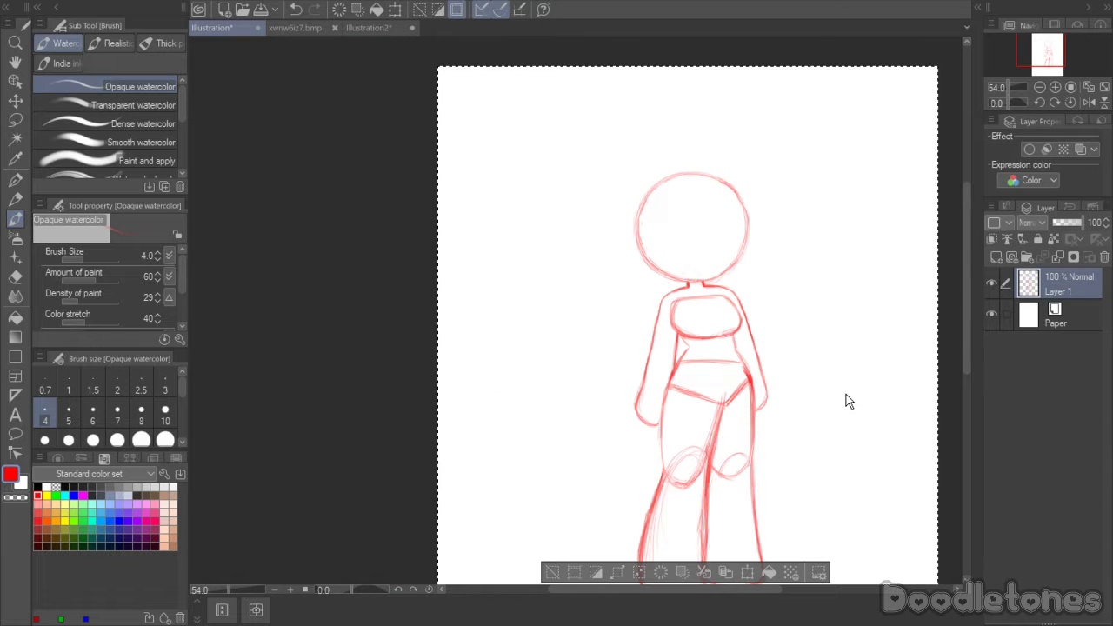
pyautogui.hotkey('ctrl', 'c')
pyautogui.hotkey('ctrl', 'v')
pyautogui.hotkey('ctrl', 'v')
pyautogui.hotkey('ctrl', 'v')
pyautogui.hotkey('ctrl', 'v')
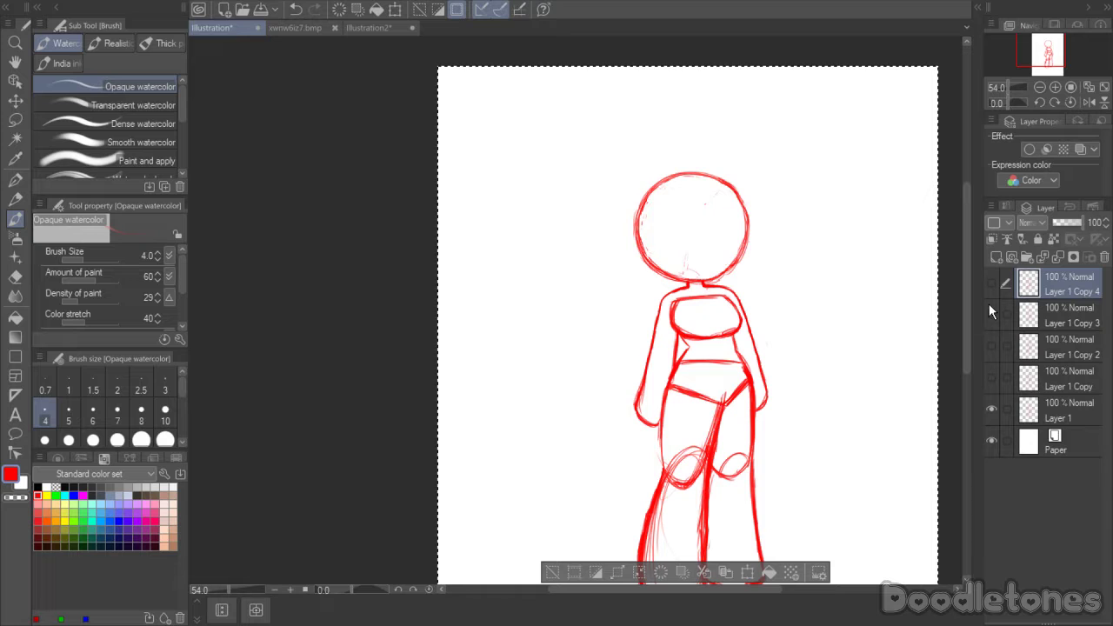
# - Hide every sketch layer except Layer 1 Copy, make that layer active, and clear the selection
pyautogui.moveTo(991, 284); pyautogui.dragTo(991, 379)
pyautogui.click(992, 408)
pyautogui.click(991, 378)
pyautogui.click(1065, 379)
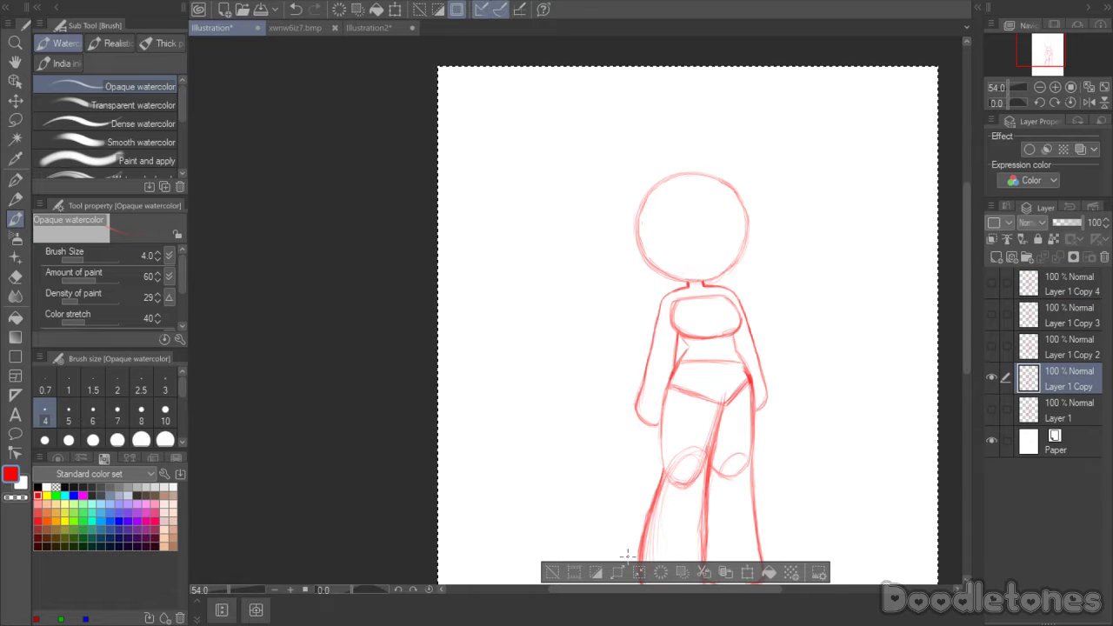
pyautogui.click(566, 573)
# - Delete the four copied layers, keeping only Layer 1 and the Paper layer
pyautogui.scroll(5, 822, 447)
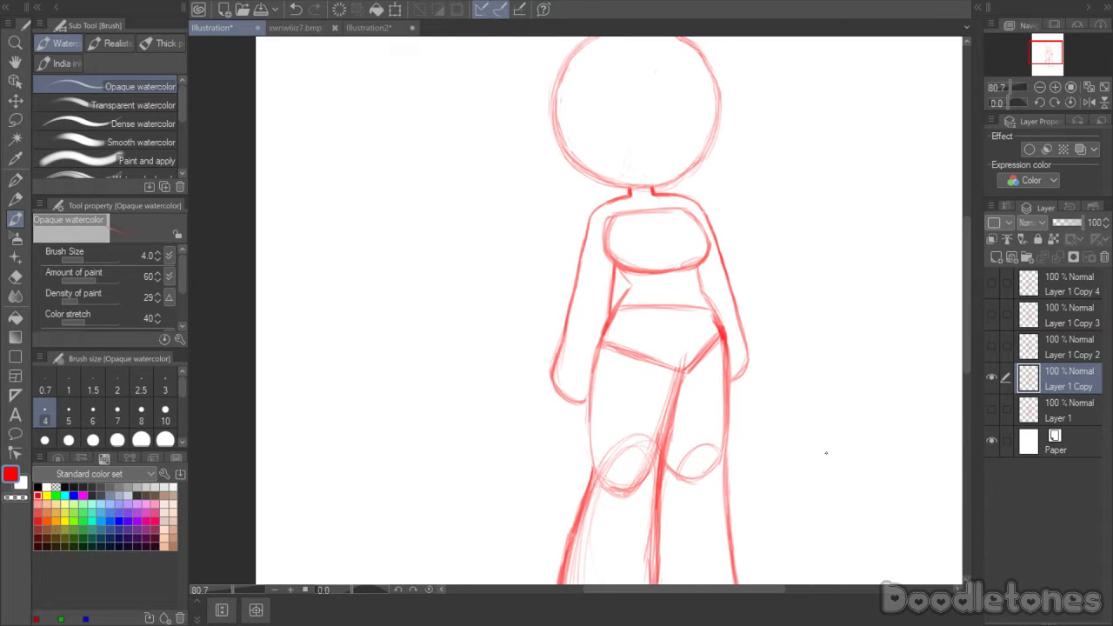
pyautogui.moveTo(1006, 284); pyautogui.dragTo(1002, 341)
pyautogui.click(1104, 258)
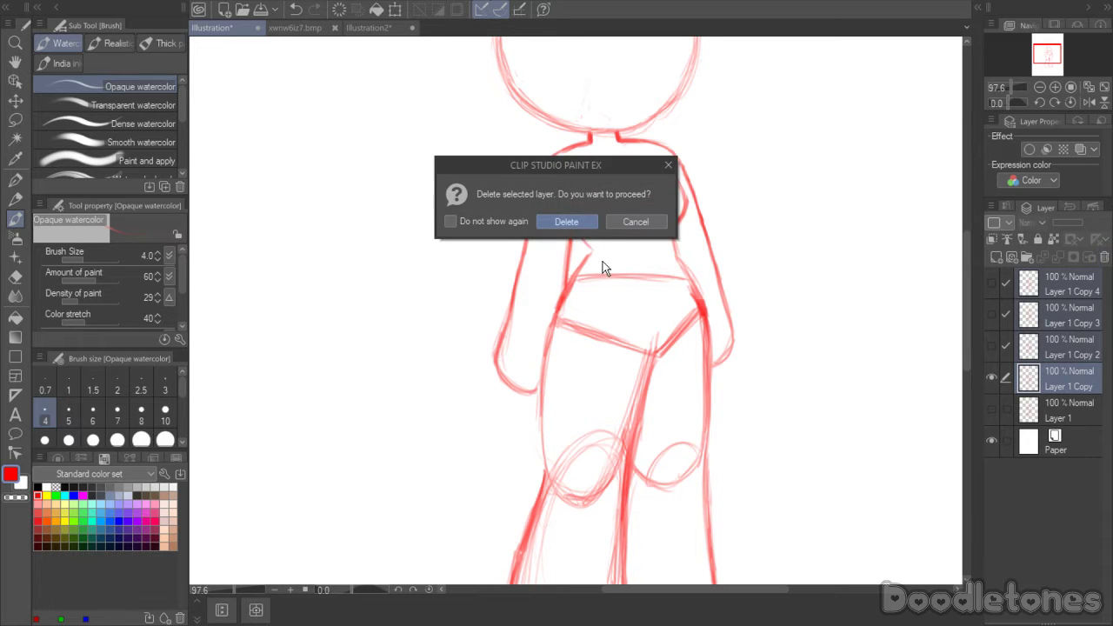
pyautogui.click(561, 221)
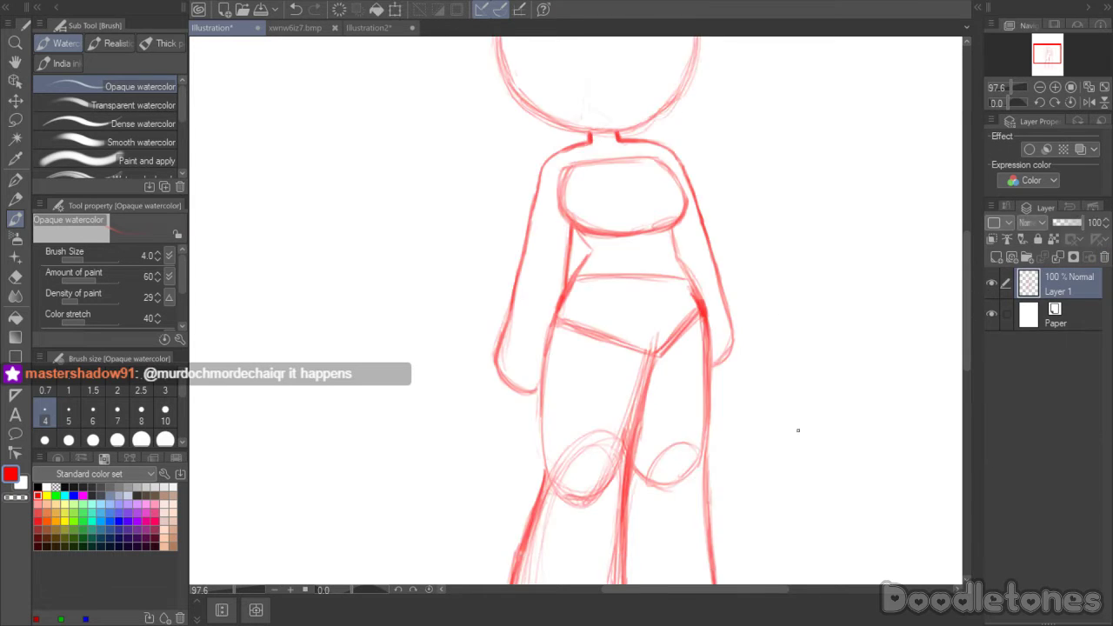
# - Lasso the left-hand forearm and hand, transform them upward to shorten the arm, and deselect
pyautogui.click(15, 120)
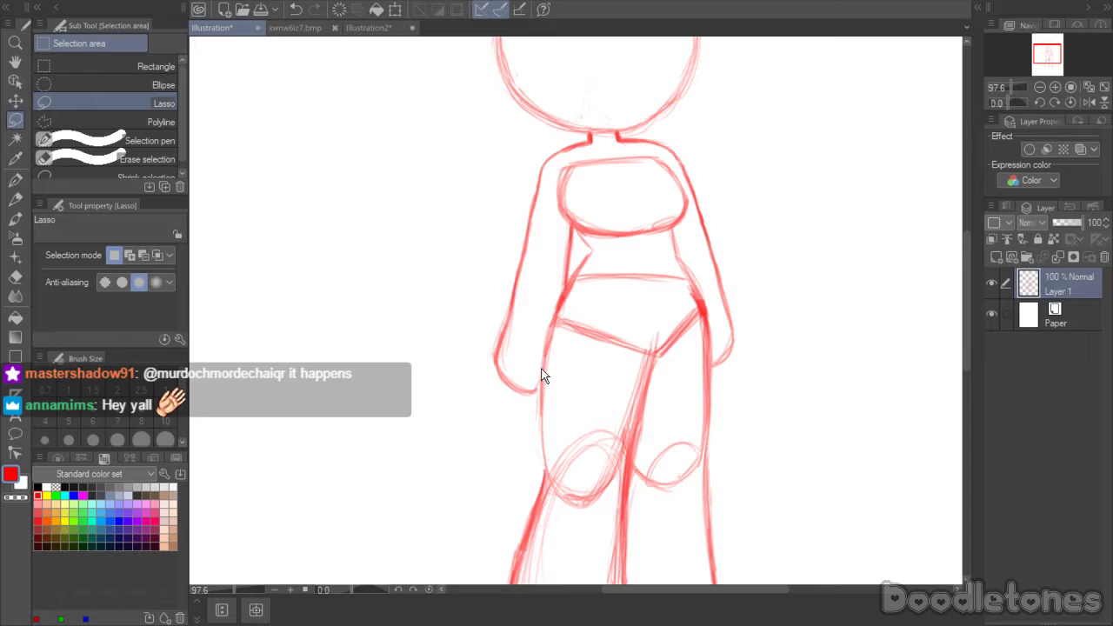
pyautogui.moveTo(534, 368)
pyautogui.mouseDown()
pyautogui.moveTo(490, 367)
pyautogui.moveTo(519, 295)
pyautogui.moveTo(556, 280)
pyautogui.moveTo(532, 383)
pyautogui.moveTo(533, 367)
pyautogui.mouseUp()
pyautogui.hotkey('ctrl', 't')
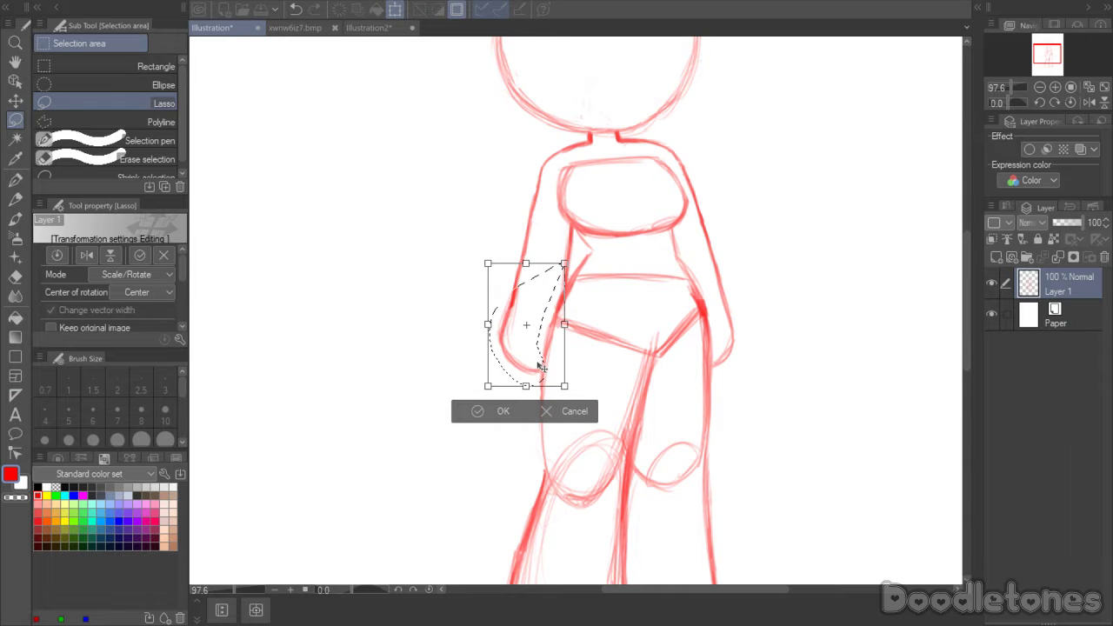
pyautogui.click(475, 406)
pyautogui.hotkey('ctrl', 'd')
# - Lasso the right-hand forearm and hand, transform them upward to shorten that arm, and deselect
pyautogui.moveTo(749, 280)
pyautogui.mouseDown()
pyautogui.moveTo(729, 377)
pyautogui.moveTo(717, 364)
pyautogui.moveTo(706, 263)
pyautogui.mouseUp()
pyautogui.click(789, 406)
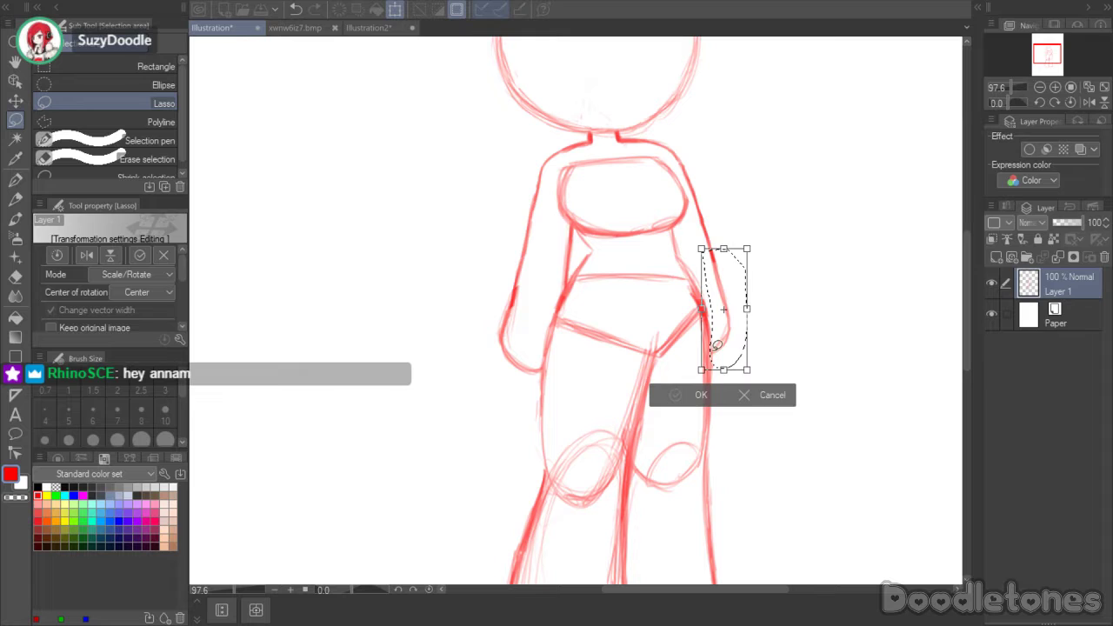
pyautogui.click(677, 396)
pyautogui.hotkey('ctrl', 'd')
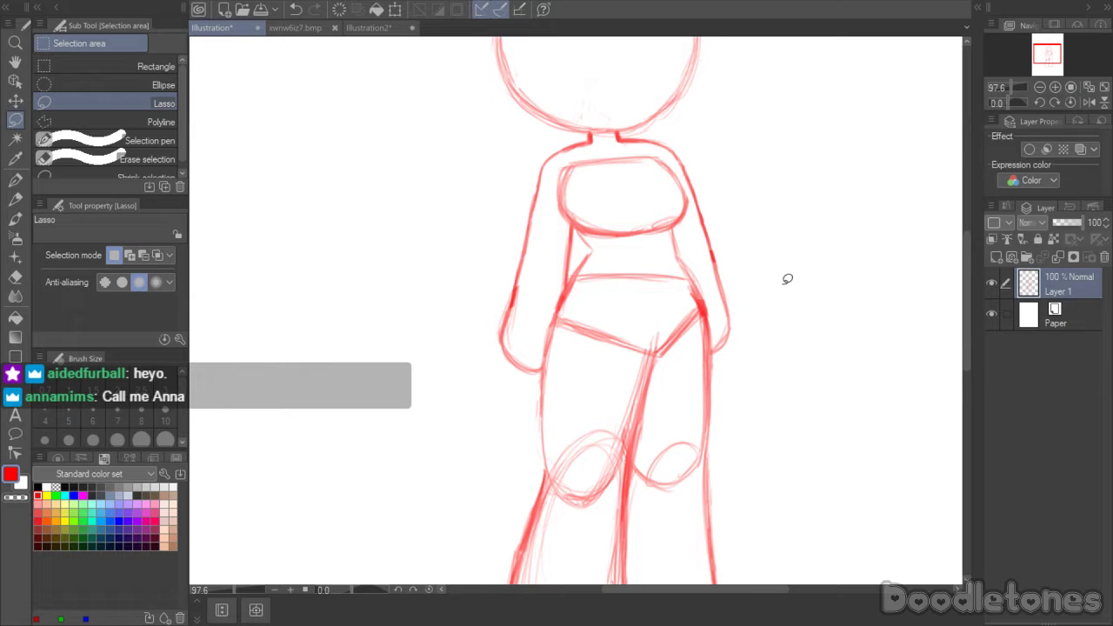
# - Darken the left-hand edge and lower curve of the chest shape with the Opaque watercolor brush
pyautogui.press('b')
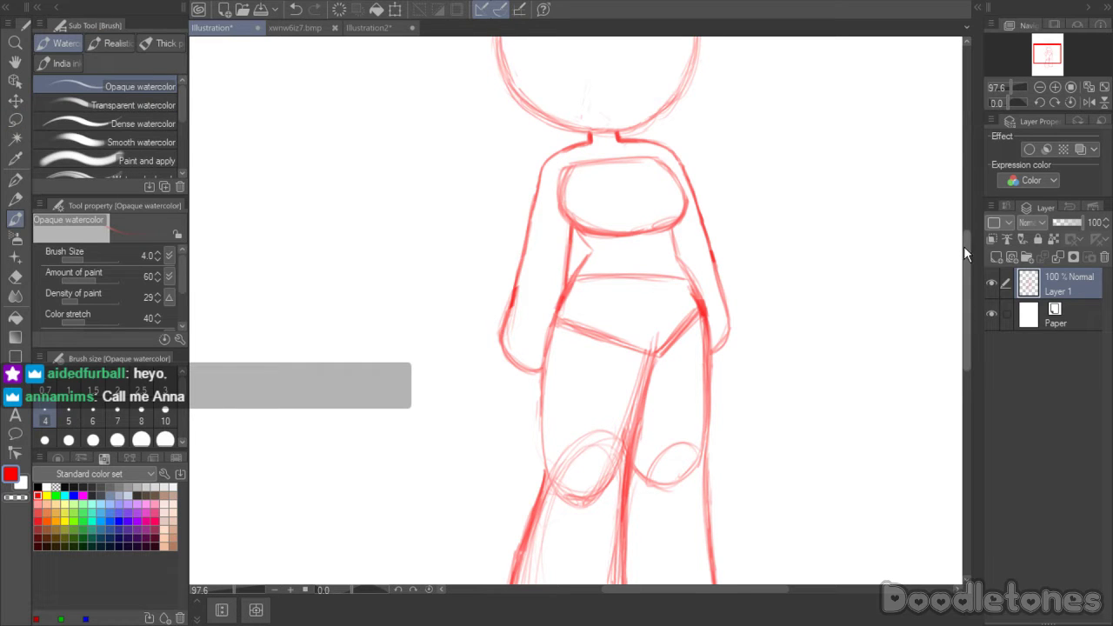
pyautogui.moveTo(964, 247)
pyautogui.mouseDown()
pyautogui.moveTo(960, 222)
pyautogui.moveTo(953, 283)
pyautogui.moveTo(946, 218)
pyautogui.mouseUp()
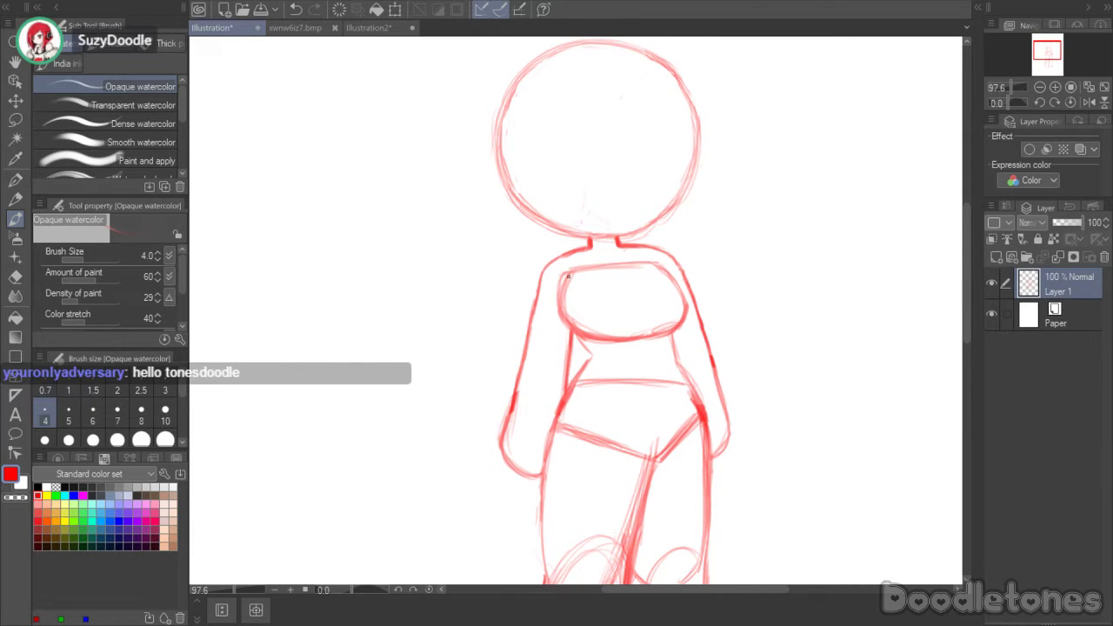
pyautogui.moveTo(568, 276)
pyautogui.mouseDown()
pyautogui.moveTo(561, 310)
pyautogui.moveTo(560, 299)
pyautogui.moveTo(562, 286)
pyautogui.moveTo(572, 334)
pyautogui.moveTo(617, 337)
pyautogui.mouseUp()
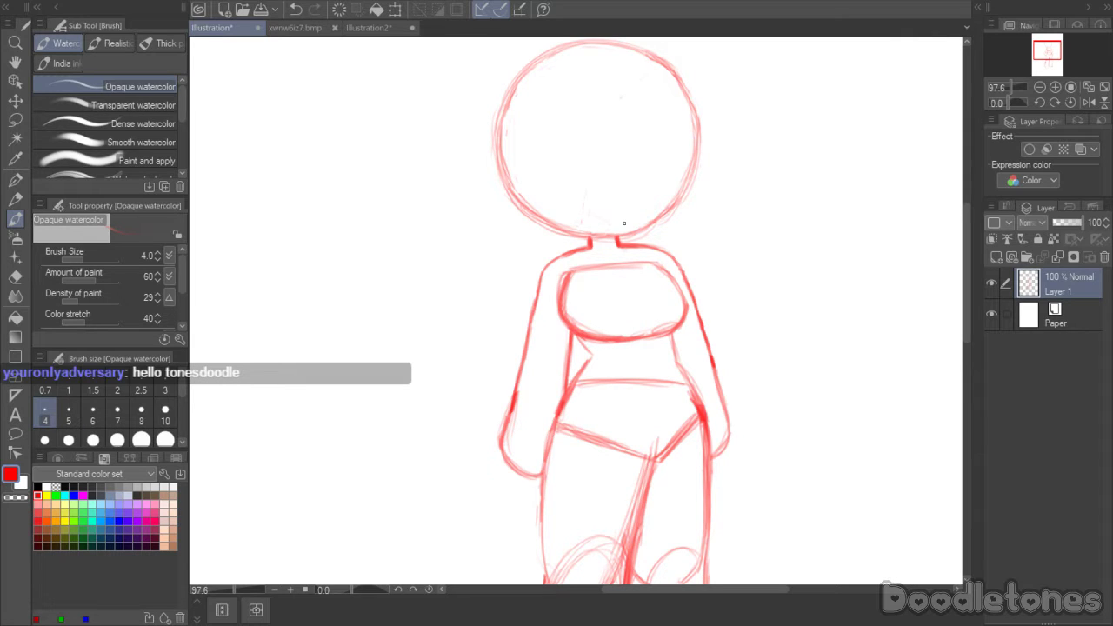
# - Darken the right-hand edge of the chest shape, then trim its outer side with the Hard eraser
pyautogui.moveTo(665, 272)
pyautogui.mouseDown()
pyautogui.moveTo(680, 319)
pyautogui.moveTo(683, 308)
pyautogui.moveTo(665, 333)
pyautogui.moveTo(672, 286)
pyautogui.moveTo(681, 298)
pyautogui.moveTo(667, 330)
pyautogui.moveTo(627, 339)
pyautogui.mouseUp()
pyautogui.moveTo(676, 292); pyautogui.dragTo(664, 268)
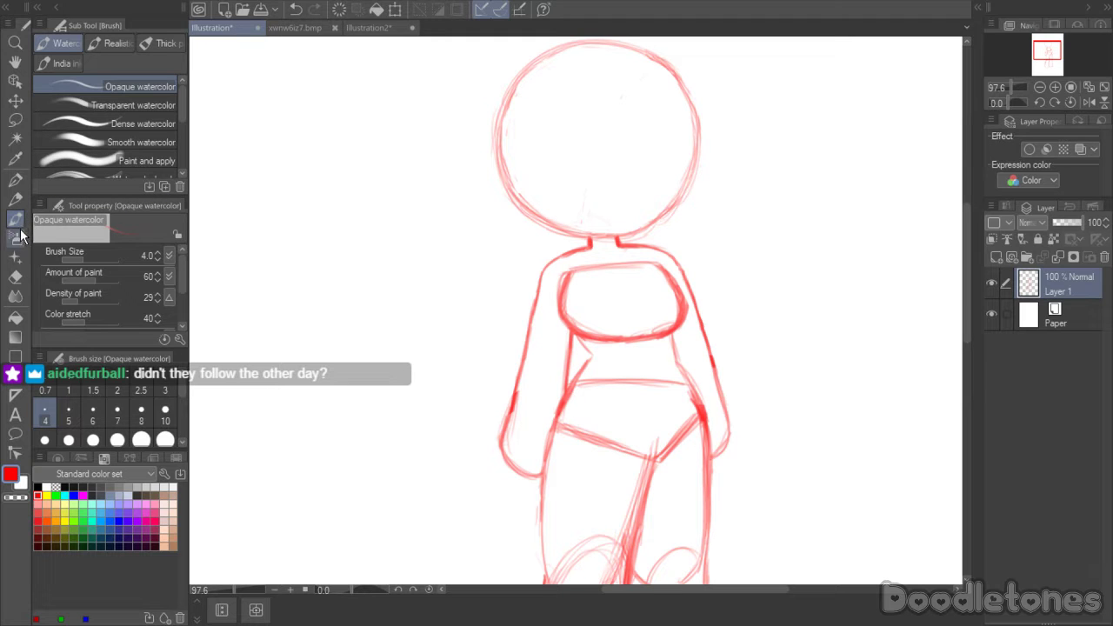
pyautogui.click(15, 276)
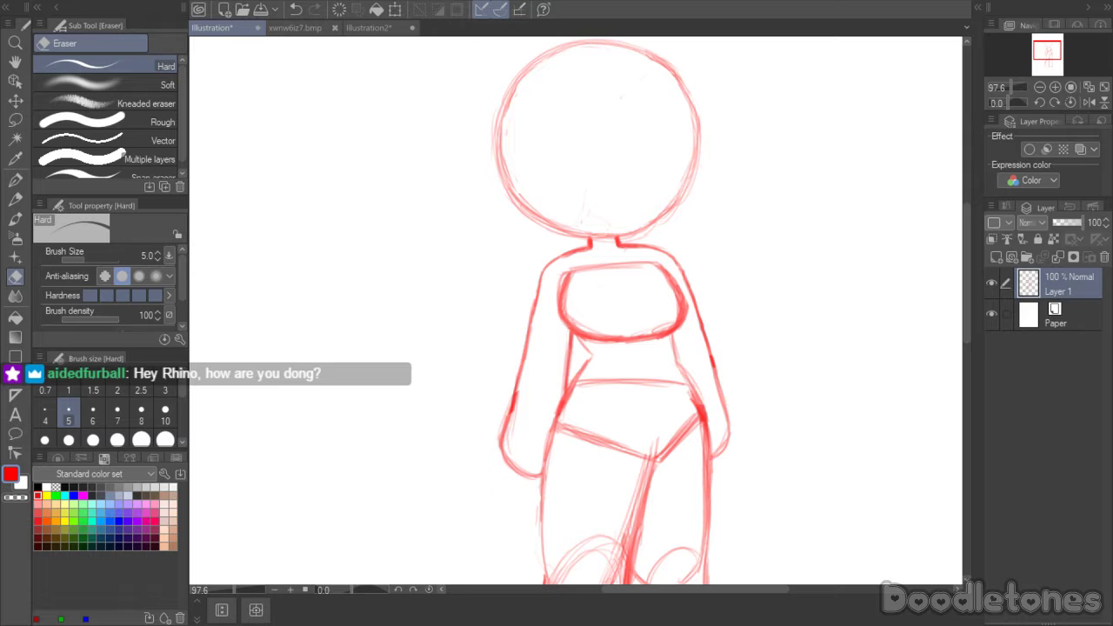
pyautogui.scroll(3, 676, 295)
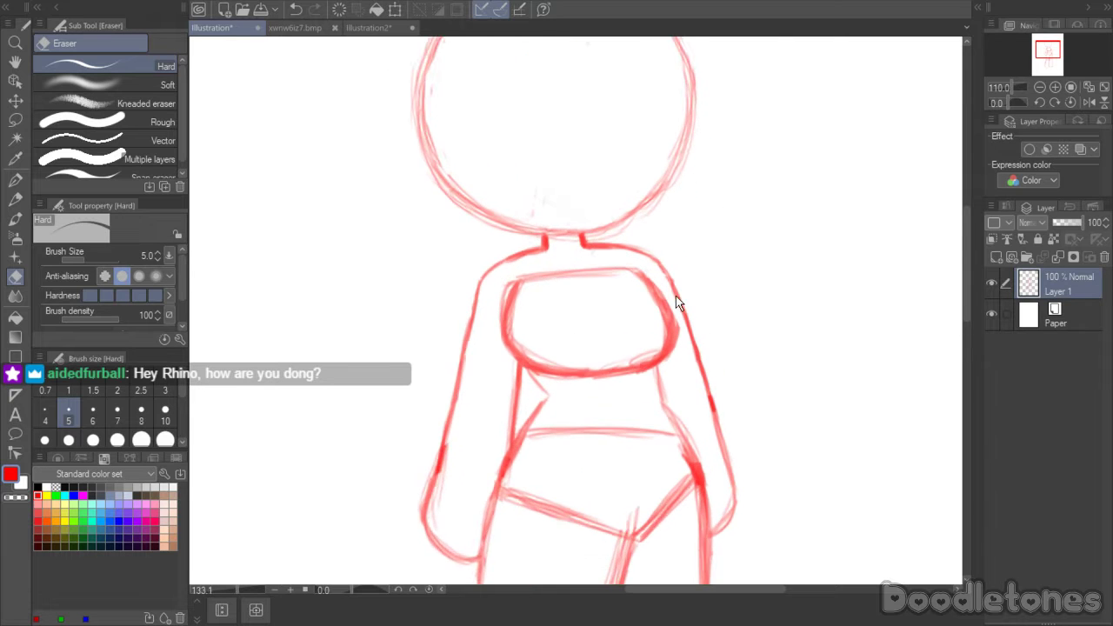
pyautogui.press('b')
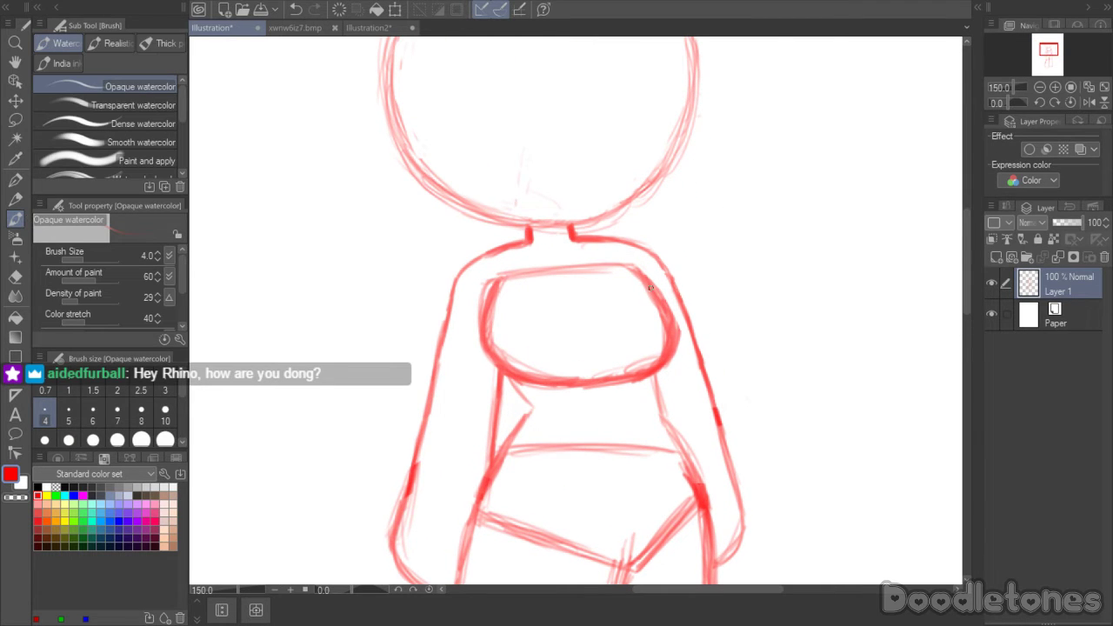
pyautogui.click(15, 277)
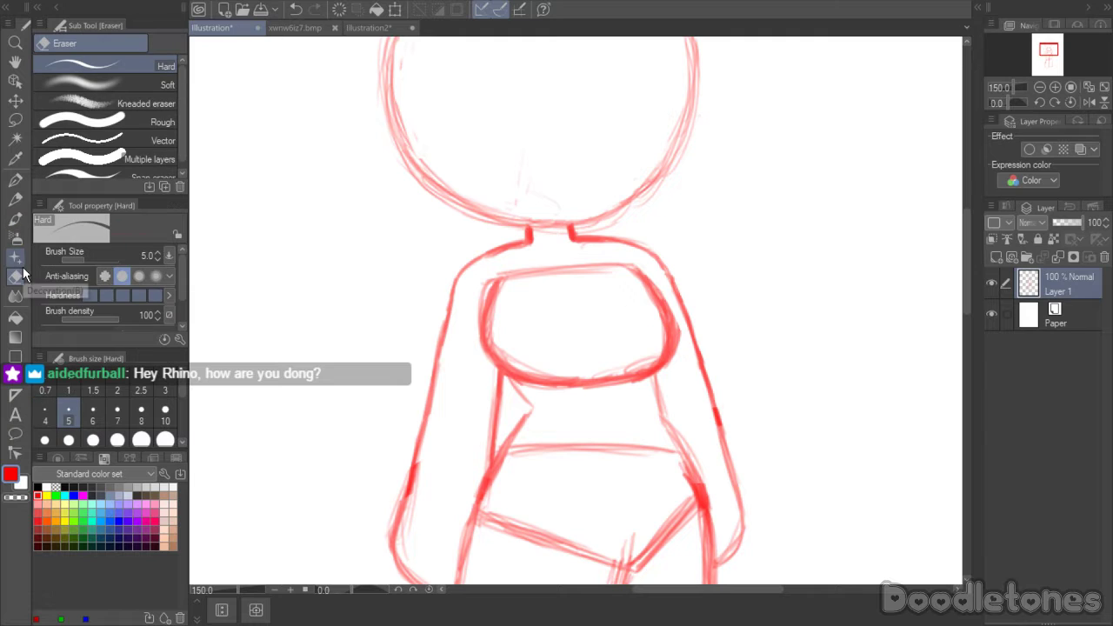
pyautogui.moveTo(665, 289)
pyautogui.mouseDown()
pyautogui.moveTo(679, 348)
pyautogui.moveTo(679, 323)
pyautogui.moveTo(664, 369)
pyautogui.mouseUp()
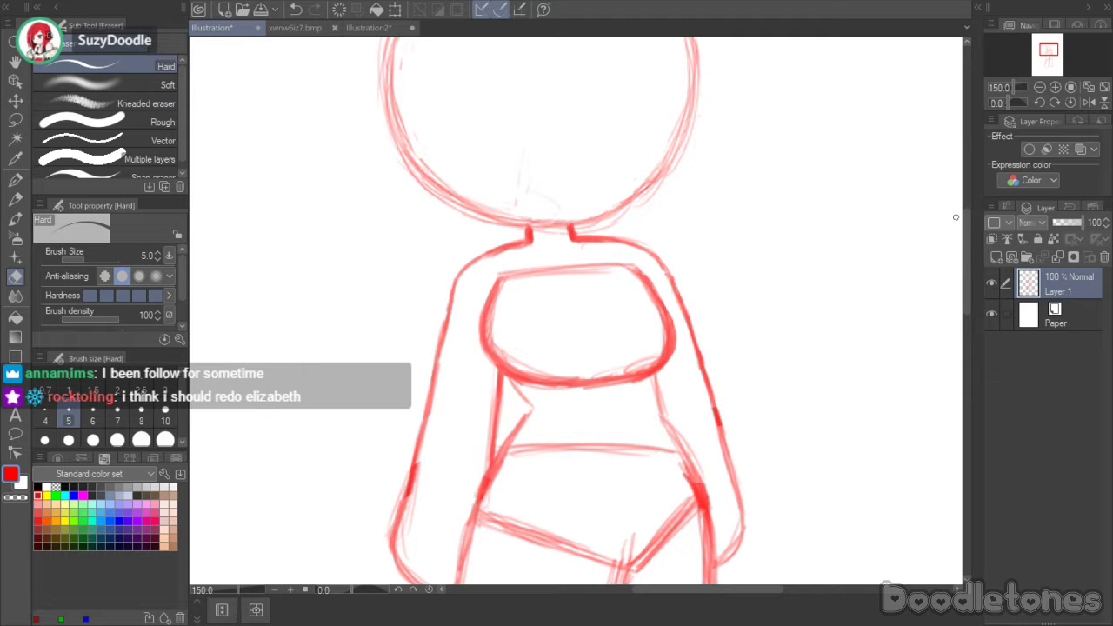
# - Examine the legs, hips and torso up close and check the proportions of the whole figure
pyautogui.scroll(-9, 961, 261)
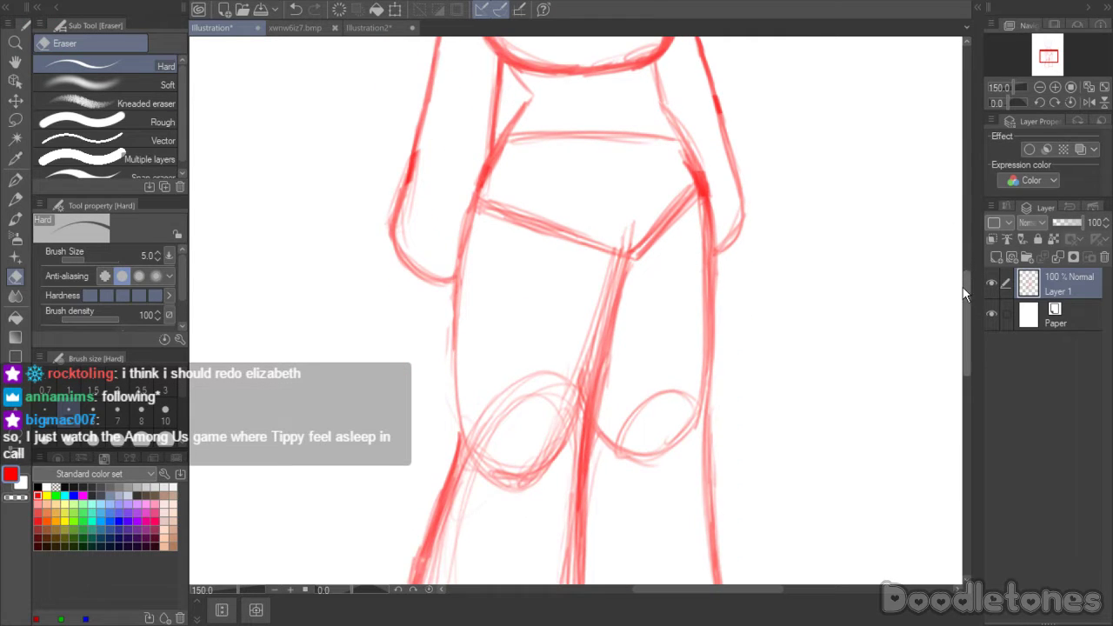
pyautogui.scroll(9, 962, 280)
pyautogui.scroll(-9, 964, 261)
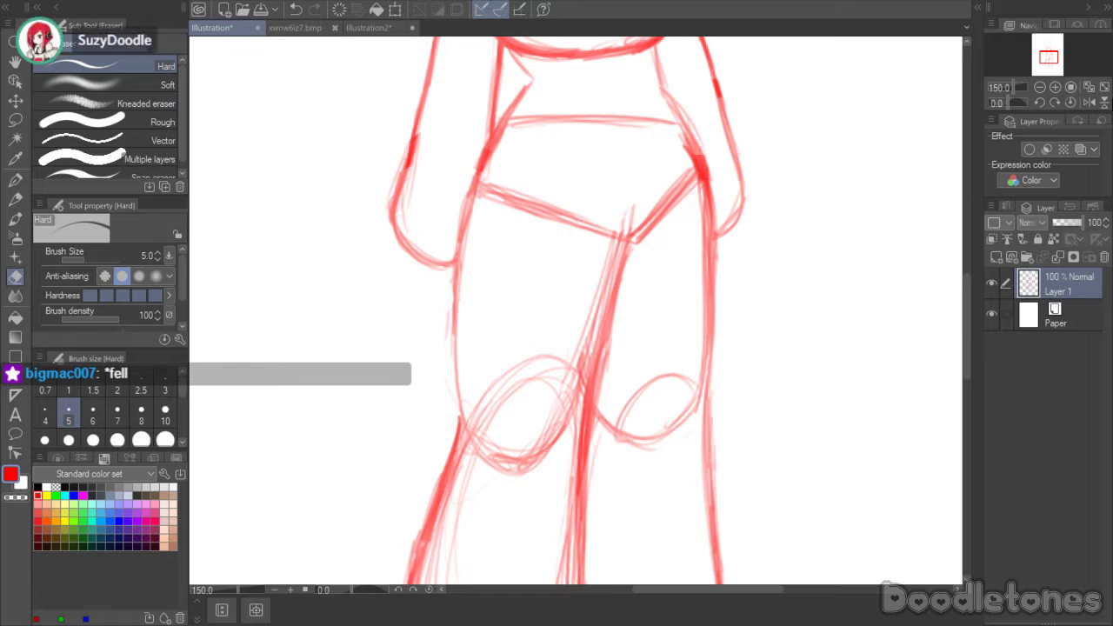
pyautogui.scroll(-6, 890, 231)
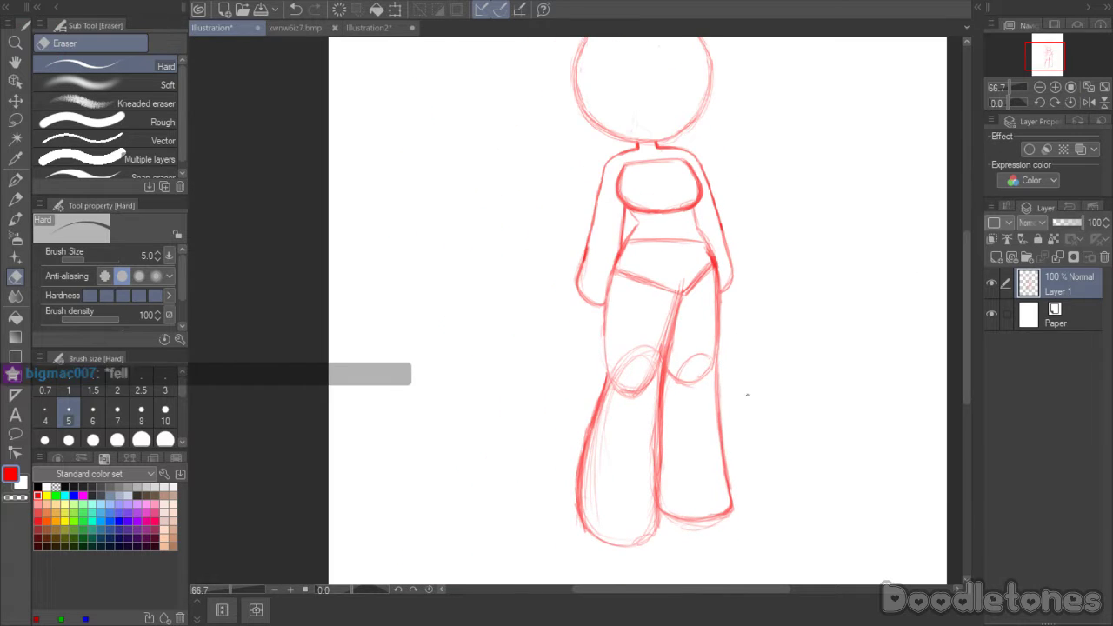
pyautogui.moveTo(614, 591); pyautogui.dragTo(642, 592)
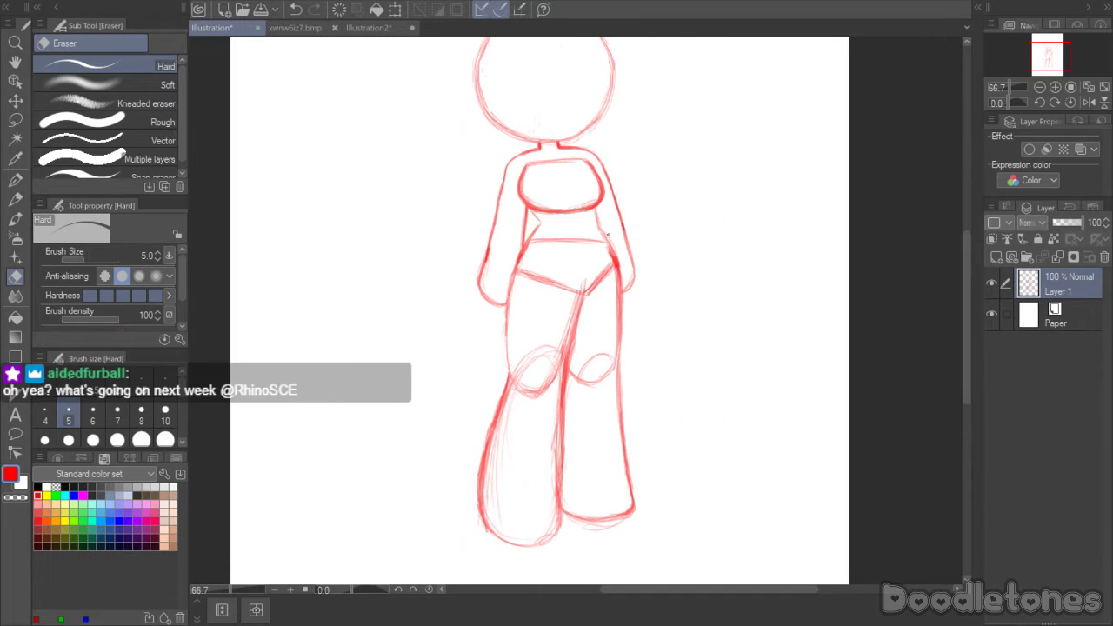
pyautogui.scroll(2, 607, 235)
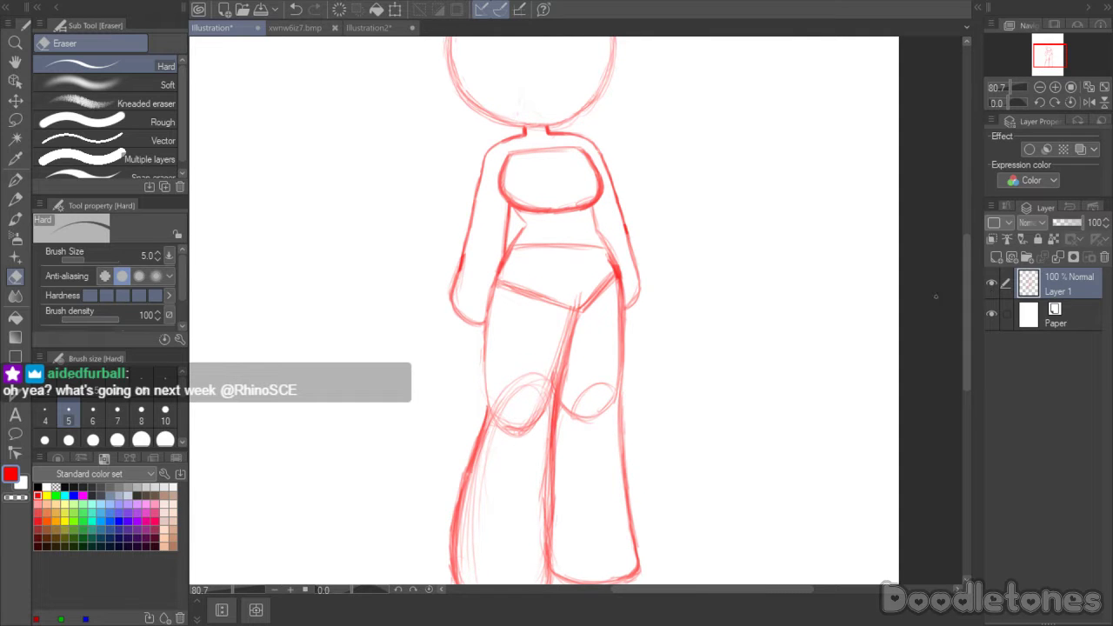
pyautogui.moveTo(971, 294); pyautogui.dragTo(966, 283)
pyautogui.scroll(-3, 857, 325)
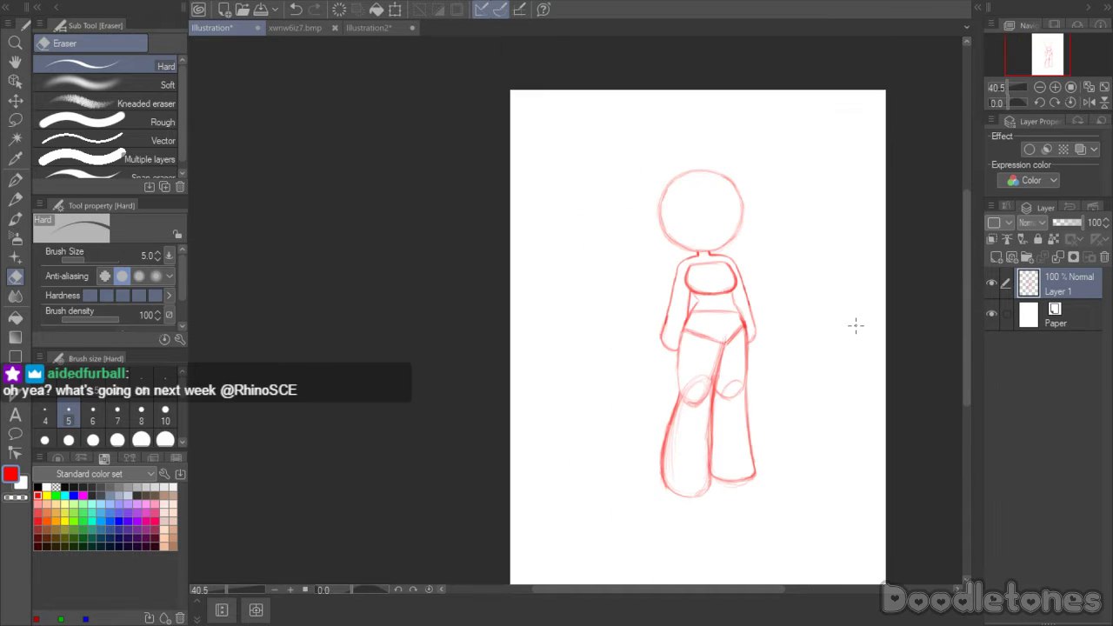
# - Select the whole Layer 1 sketch, copy it, and paste it four times as new layers
pyautogui.moveTo(681, 591); pyautogui.dragTo(746, 576)
pyautogui.hotkey('ctrl', 'a')
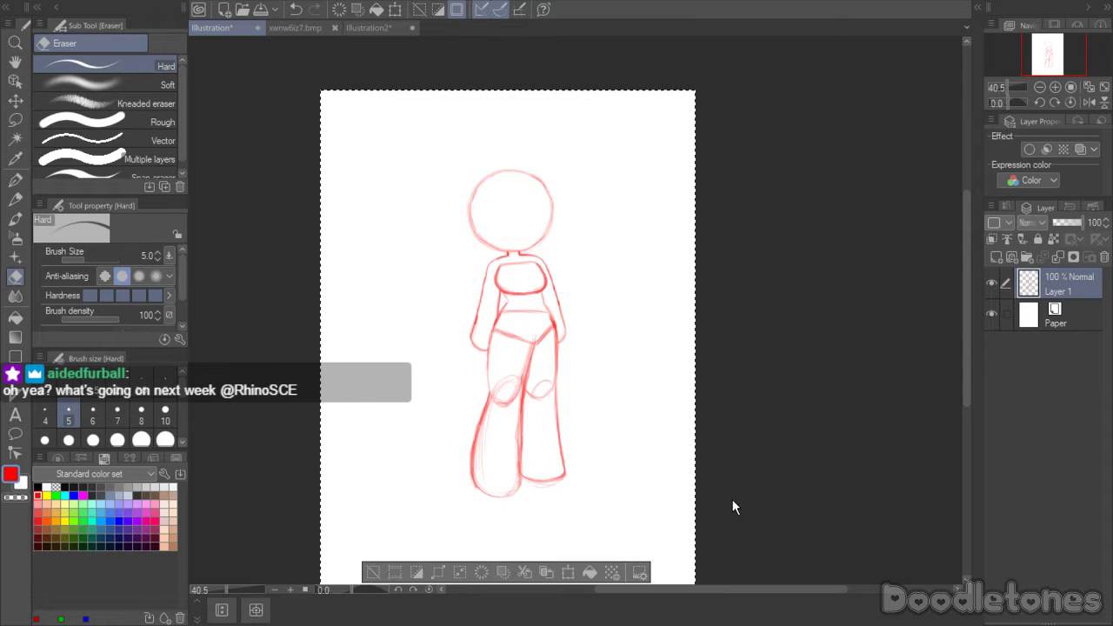
pyautogui.hotkey('ctrl', 'c')
pyautogui.hotkey('ctrl', 'v')
pyautogui.hotkey('ctrl', 'v')
pyautogui.hotkey('ctrl', 'v')
pyautogui.hotkey('ctrl', 'v')
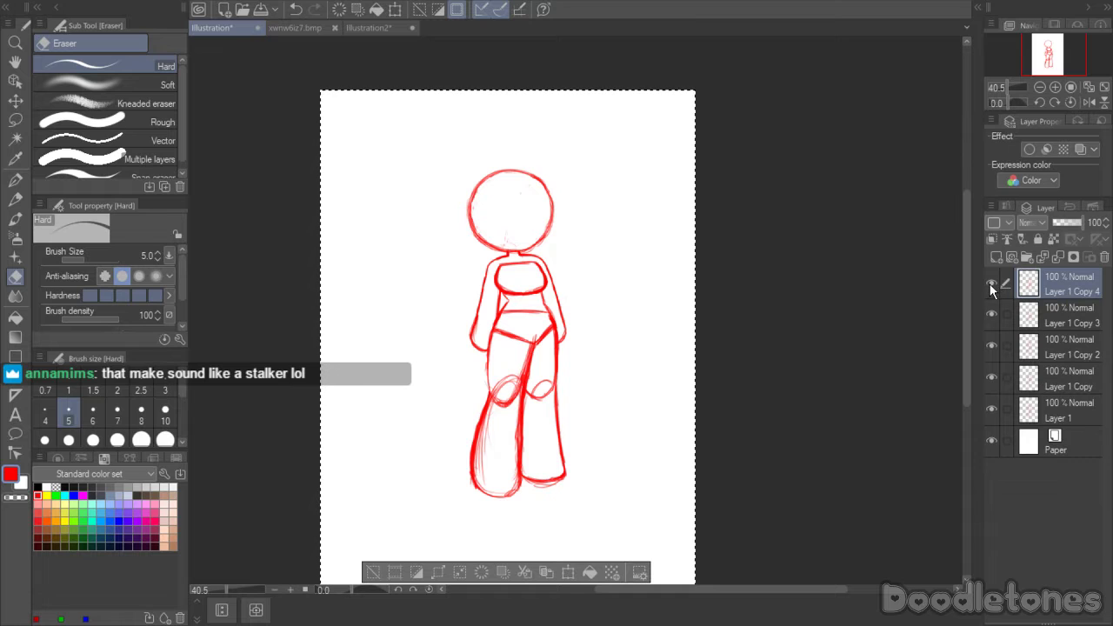
# - Hide every sketch layer except Layer 1 Copy, clear the selection, and make Layer 1 Copy the active layer
pyautogui.moveTo(989, 288); pyautogui.dragTo(986, 405)
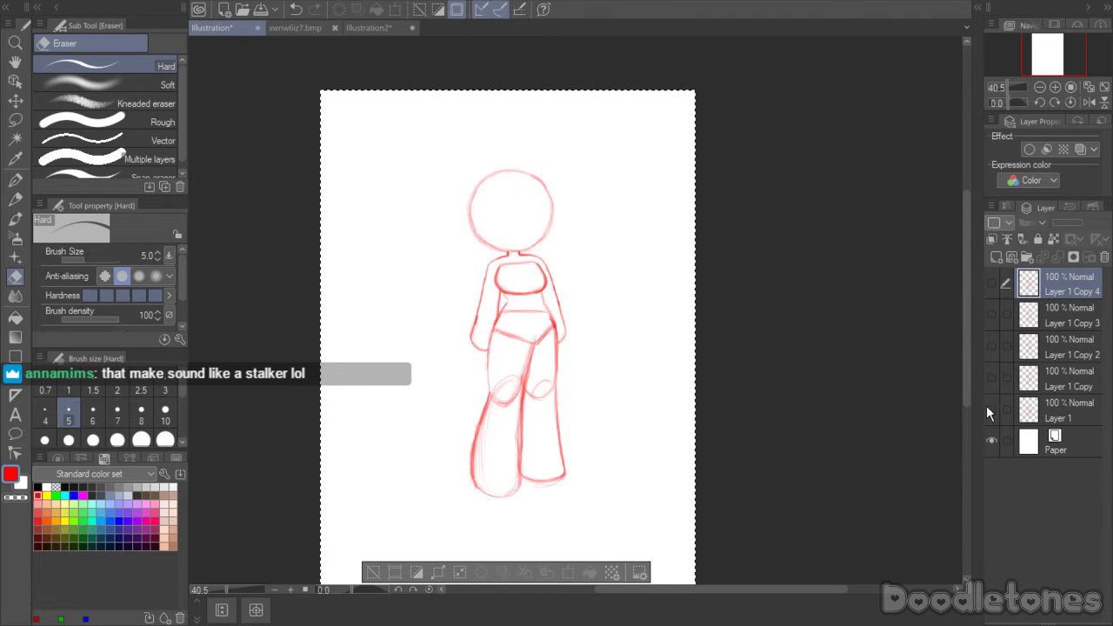
pyautogui.click(992, 377)
pyautogui.click(372, 571)
pyautogui.scroll(1, 534, 279)
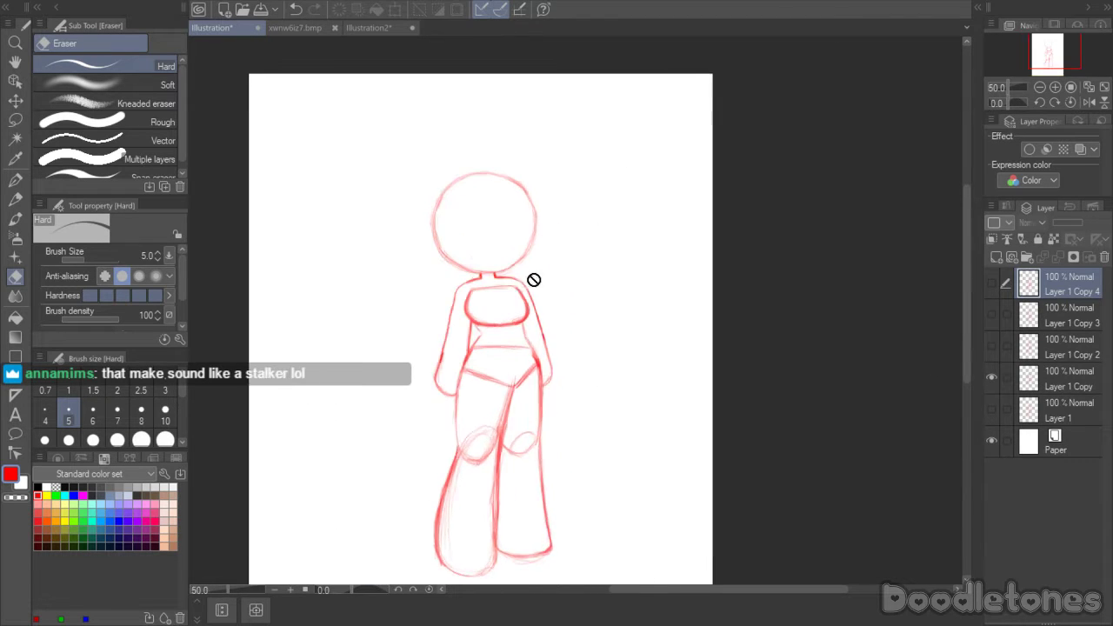
pyautogui.scroll(4, 534, 279)
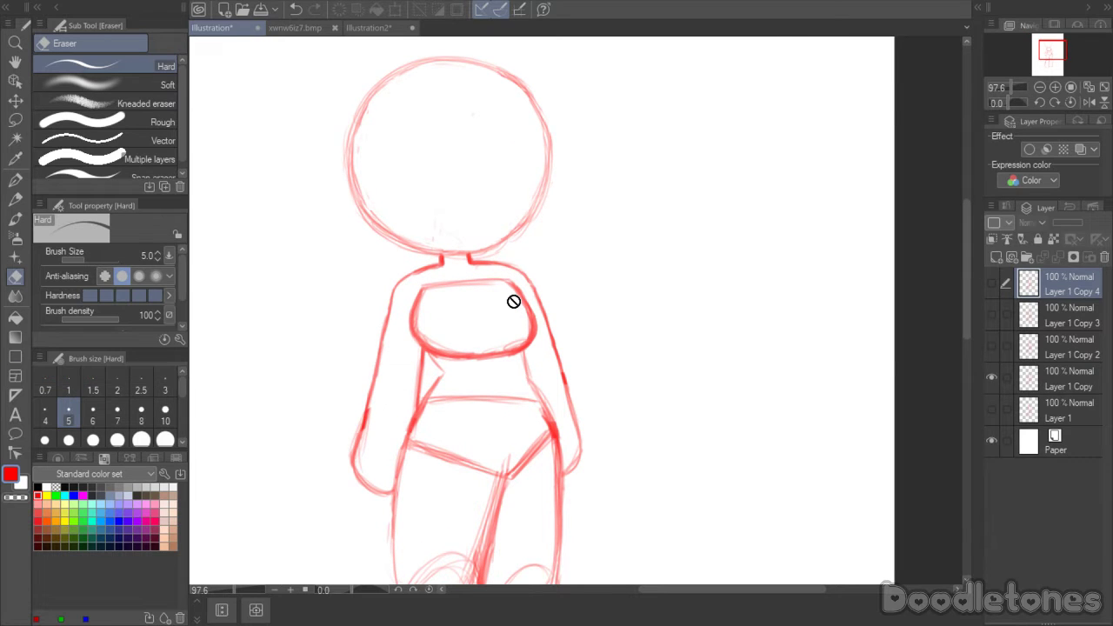
pyautogui.click(1028, 380)
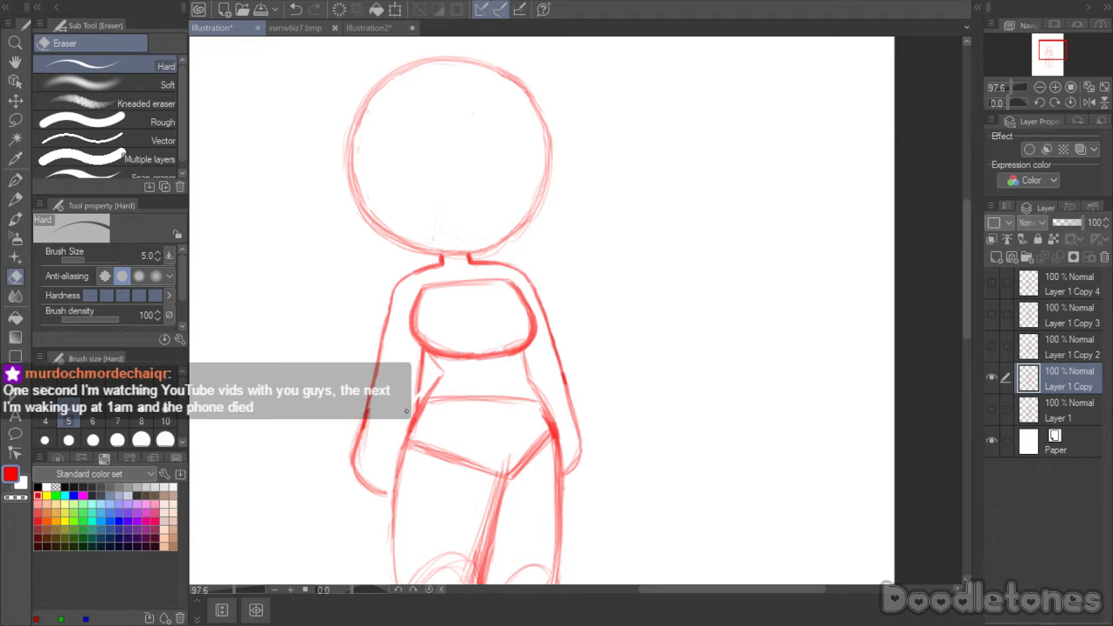
# - Erase both arms below the shoulder lines on Layer 1 Copy with the Hard eraser, then return to the Opaque watercolor brush
pyautogui.moveTo(427, 374)
pyautogui.mouseDown()
pyautogui.moveTo(421, 387)
pyautogui.moveTo(427, 359)
pyautogui.mouseUp()
pyautogui.moveTo(389, 285); pyautogui.dragTo(358, 418)
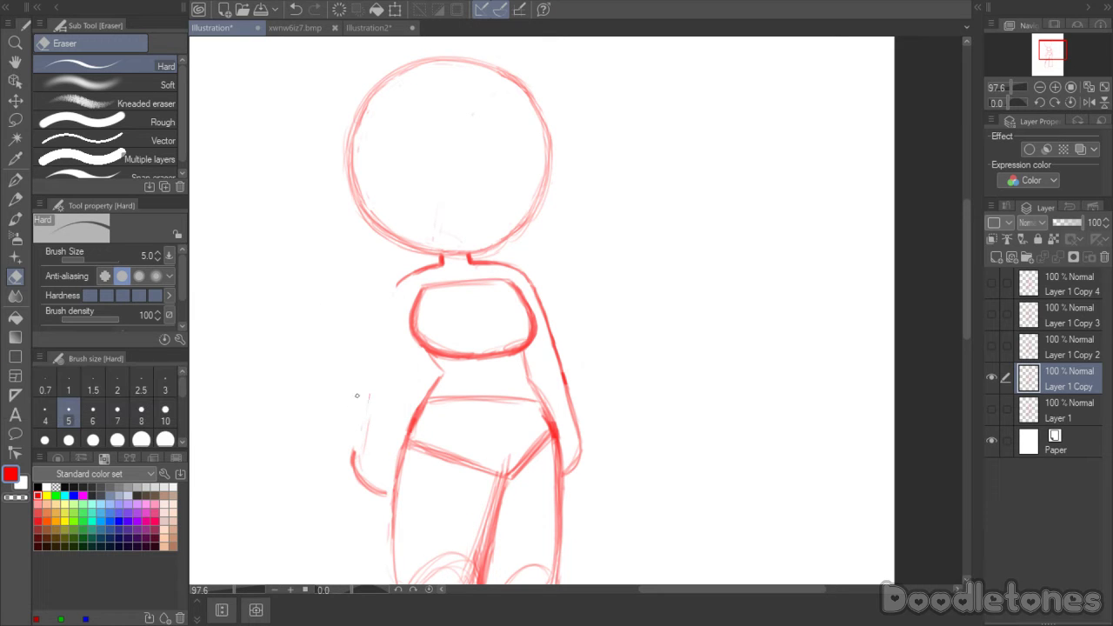
pyautogui.moveTo(344, 449)
pyautogui.mouseDown()
pyautogui.moveTo(349, 483)
pyautogui.moveTo(357, 464)
pyautogui.moveTo(380, 500)
pyautogui.mouseUp()
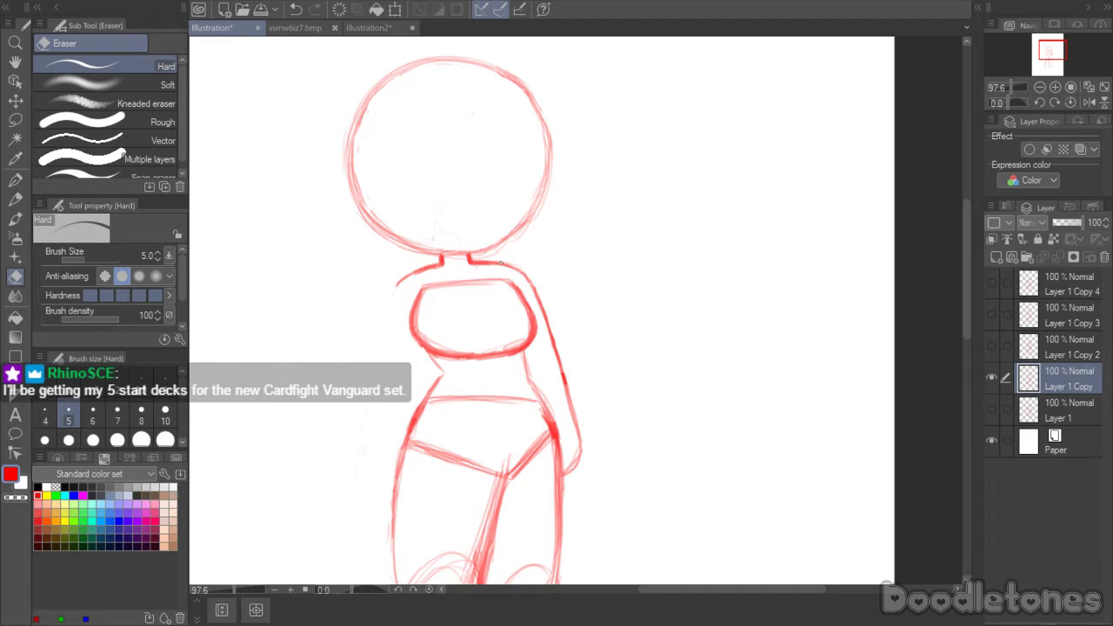
pyautogui.moveTo(536, 283)
pyautogui.mouseDown()
pyautogui.moveTo(569, 400)
pyautogui.moveTo(564, 383)
pyautogui.mouseUp()
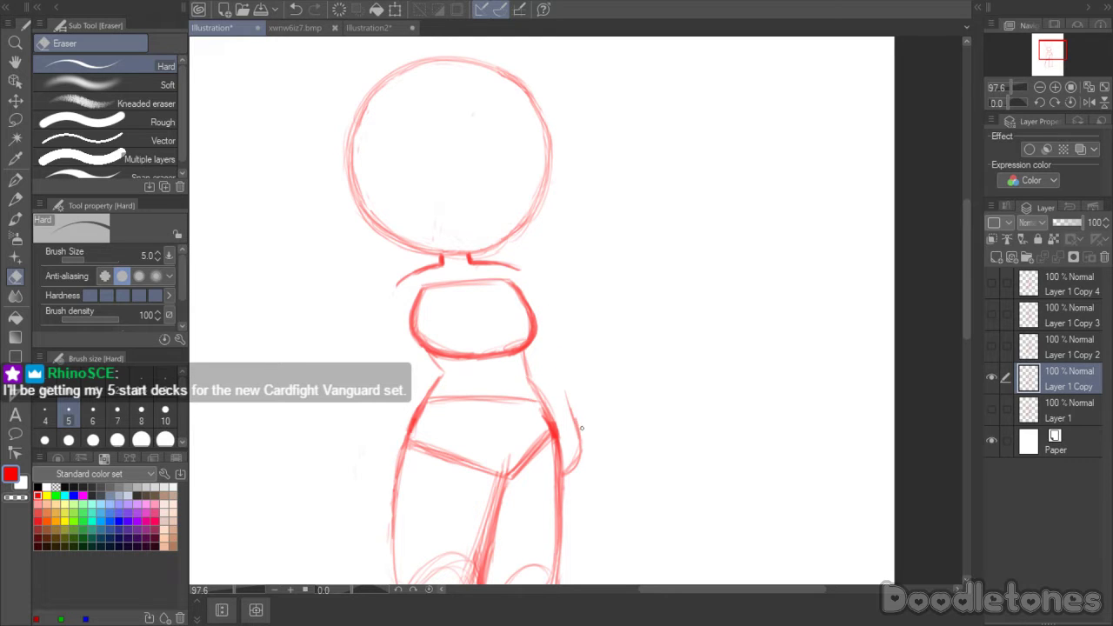
pyautogui.moveTo(561, 391)
pyautogui.mouseDown()
pyautogui.moveTo(578, 435)
pyautogui.moveTo(567, 476)
pyautogui.mouseUp()
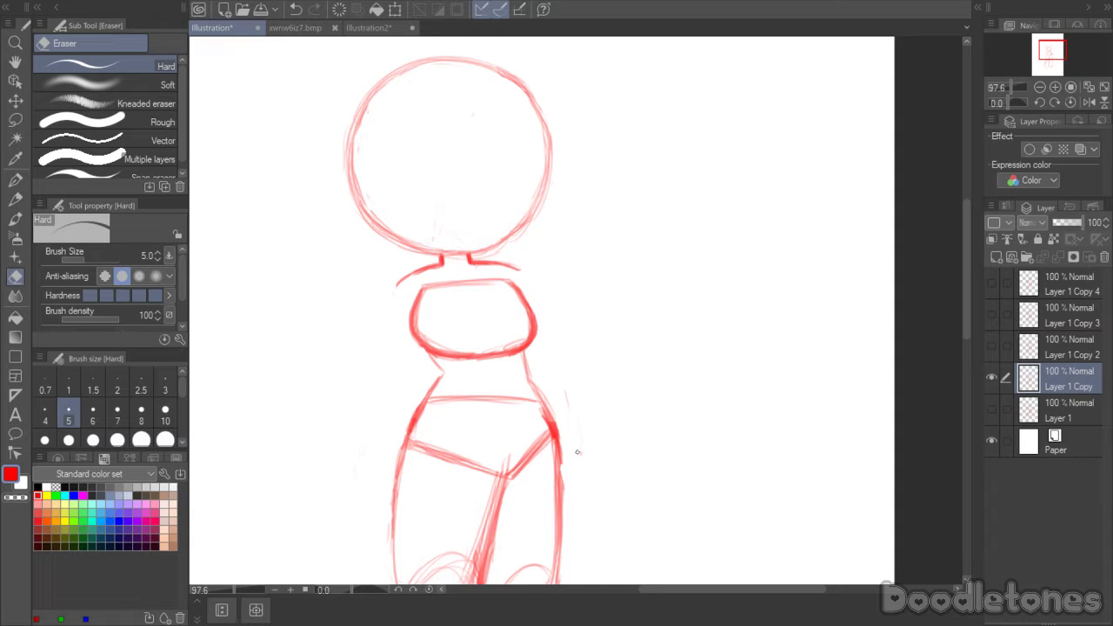
pyautogui.press('b')
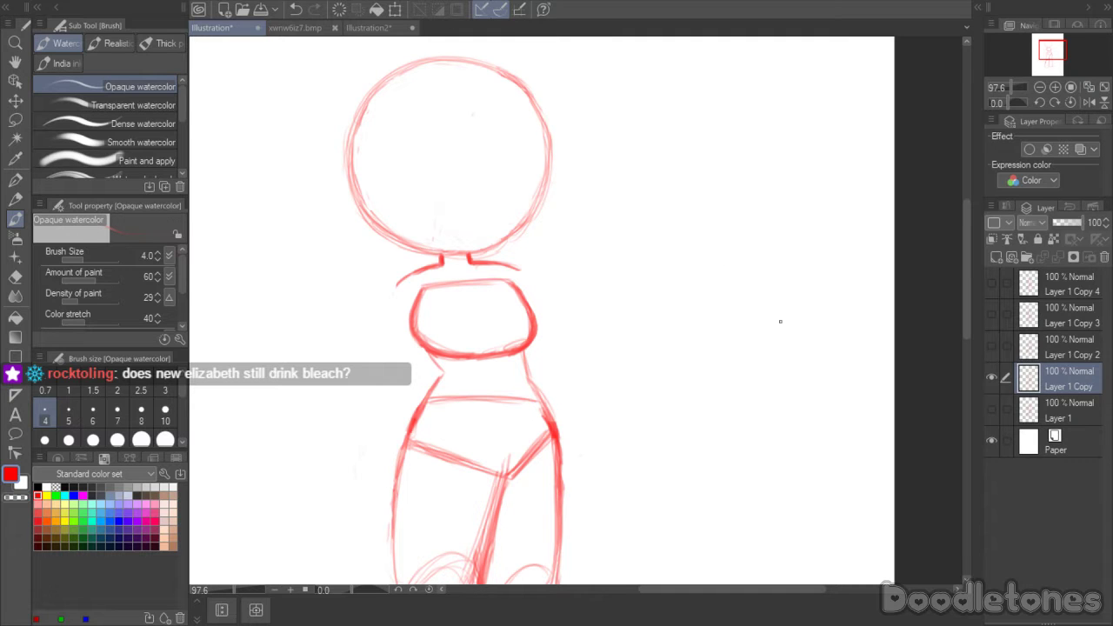
pyautogui.scroll(1, 695, 294)
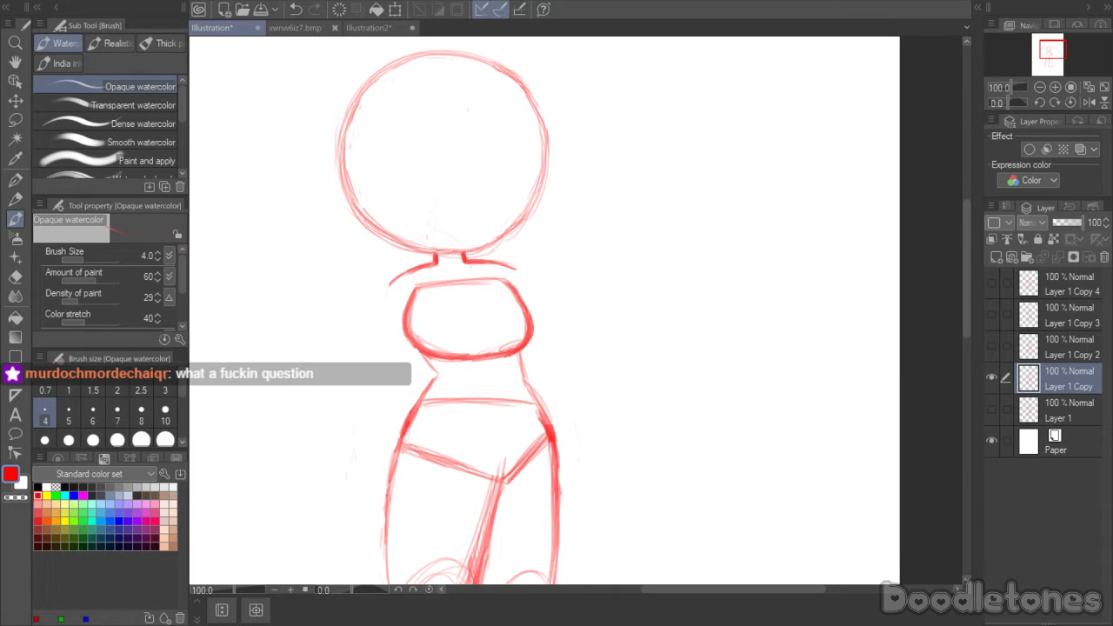
# - Switch to the Photos window with Bleach.png, view the character picture, and move the window off the canvas
pyautogui.hotkey('alt', 'Tab')
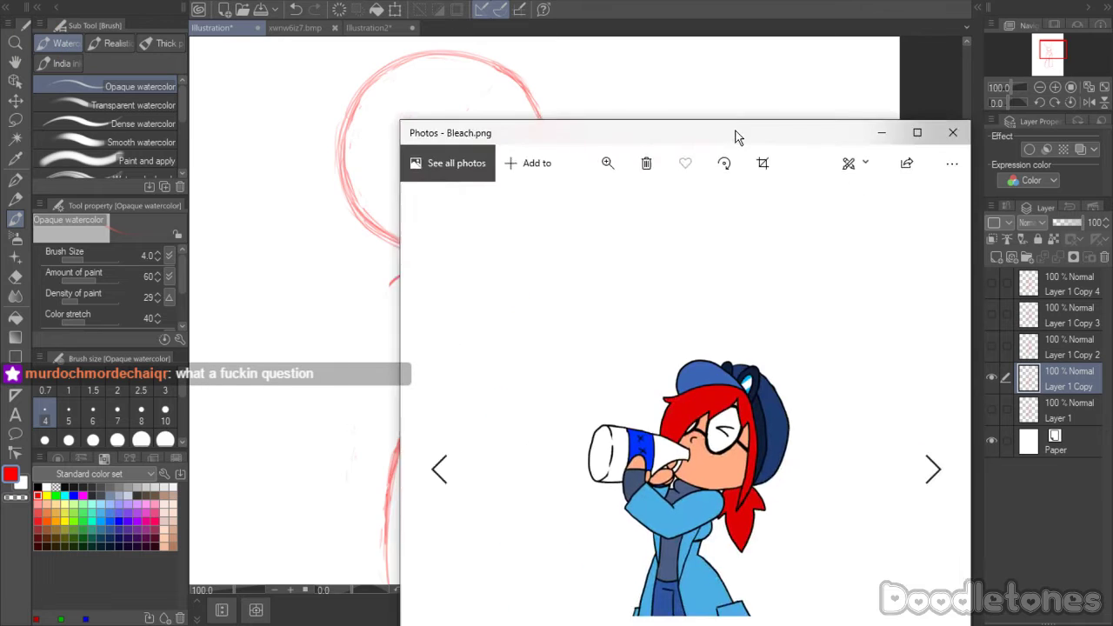
pyautogui.moveTo(736, 137)
pyautogui.mouseDown()
pyautogui.moveTo(552, 12)
pyautogui.moveTo(562, 0)
pyautogui.mouseUp()
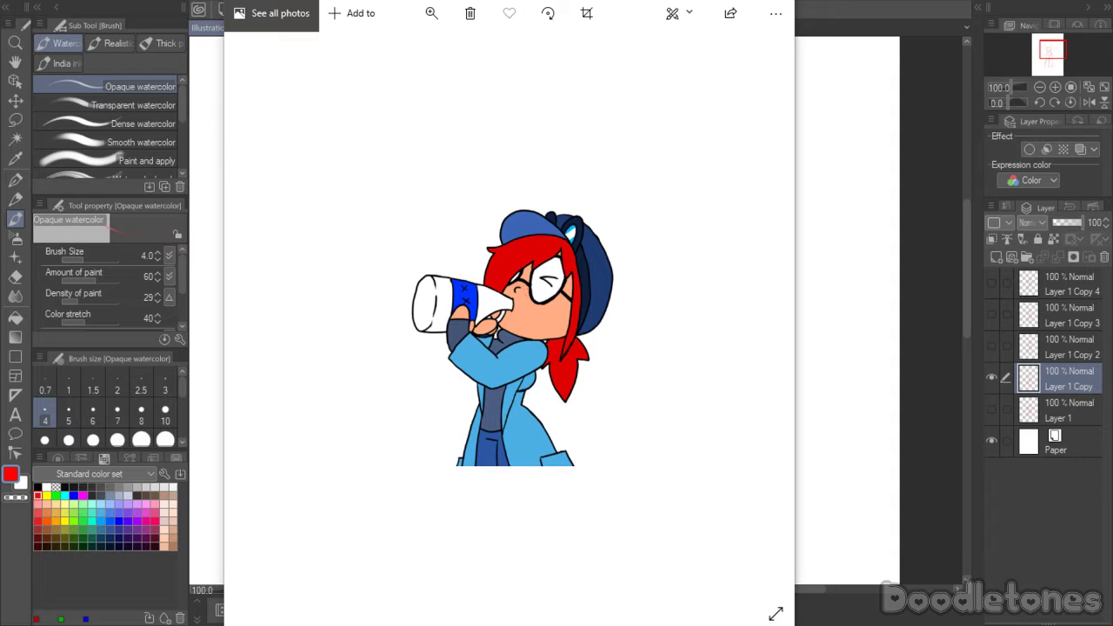
pyautogui.moveTo(446, 2)
pyautogui.mouseDown()
pyautogui.moveTo(485, 3)
pyautogui.moveTo(323, 12)
pyautogui.mouseUp()
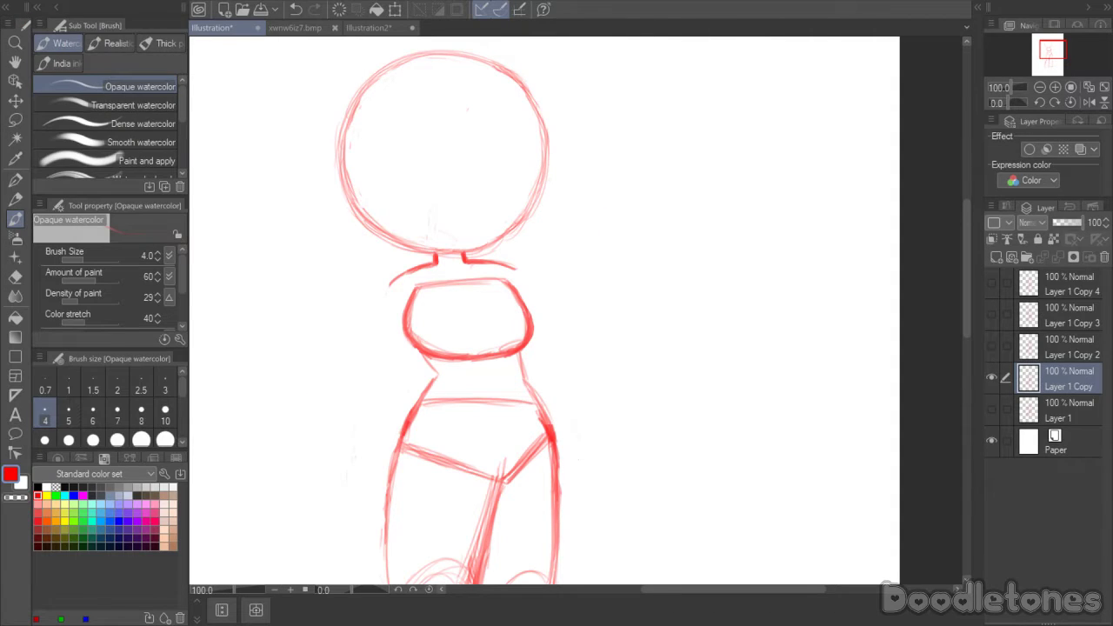
# - Draw the left-hand arm curving down from the shoulder and folding across the waist beneath the chest shape
pyautogui.scroll(4, 608, 347)
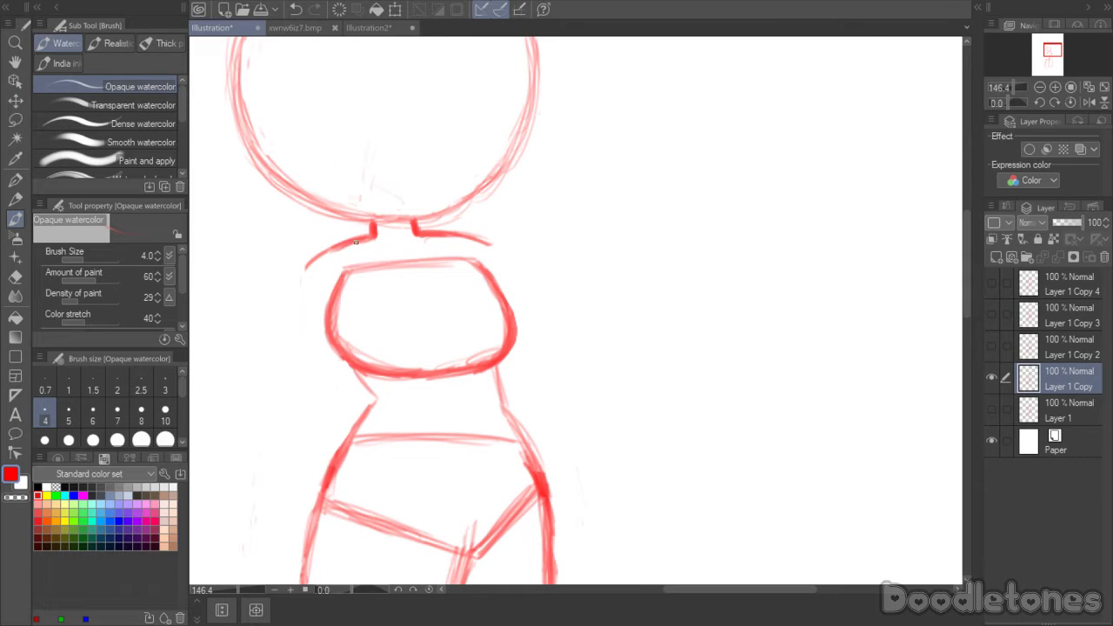
pyautogui.moveTo(341, 246)
pyautogui.mouseDown()
pyautogui.moveTo(311, 263)
pyautogui.moveTo(298, 293)
pyautogui.moveTo(308, 329)
pyautogui.mouseUp()
pyautogui.moveTo(300, 283); pyautogui.dragTo(329, 376)
pyautogui.moveTo(309, 317); pyautogui.dragTo(344, 402)
pyautogui.moveTo(311, 339); pyautogui.dragTo(344, 402)
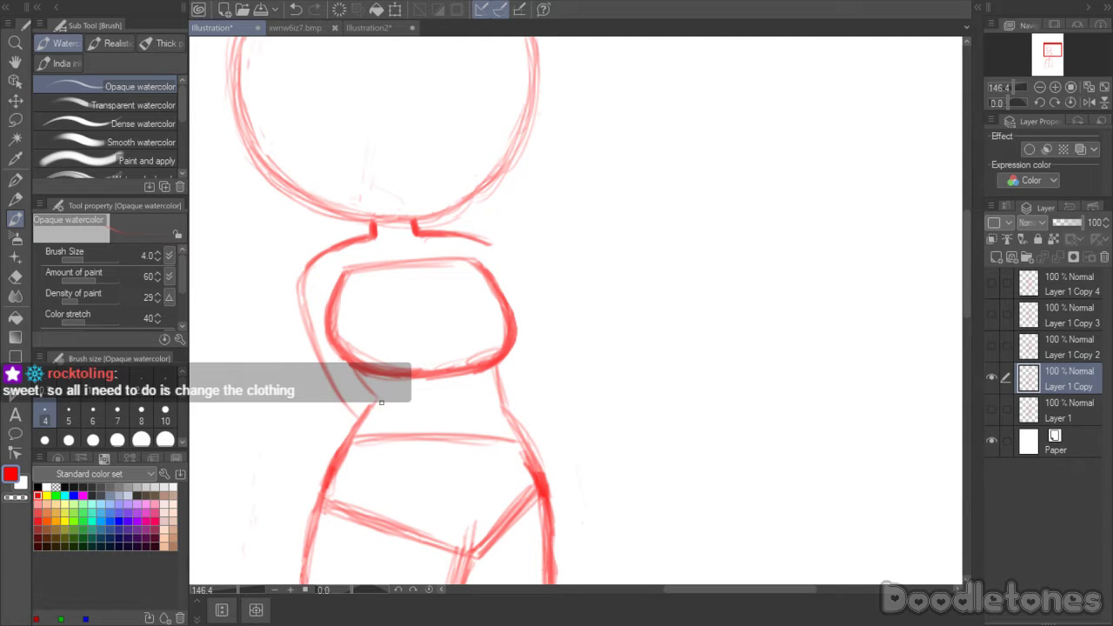
pyautogui.moveTo(348, 394)
pyautogui.mouseDown()
pyautogui.moveTo(366, 417)
pyautogui.moveTo(475, 370)
pyautogui.moveTo(418, 401)
pyautogui.moveTo(462, 375)
pyautogui.mouseUp()
pyautogui.moveTo(388, 413); pyautogui.dragTo(344, 408)
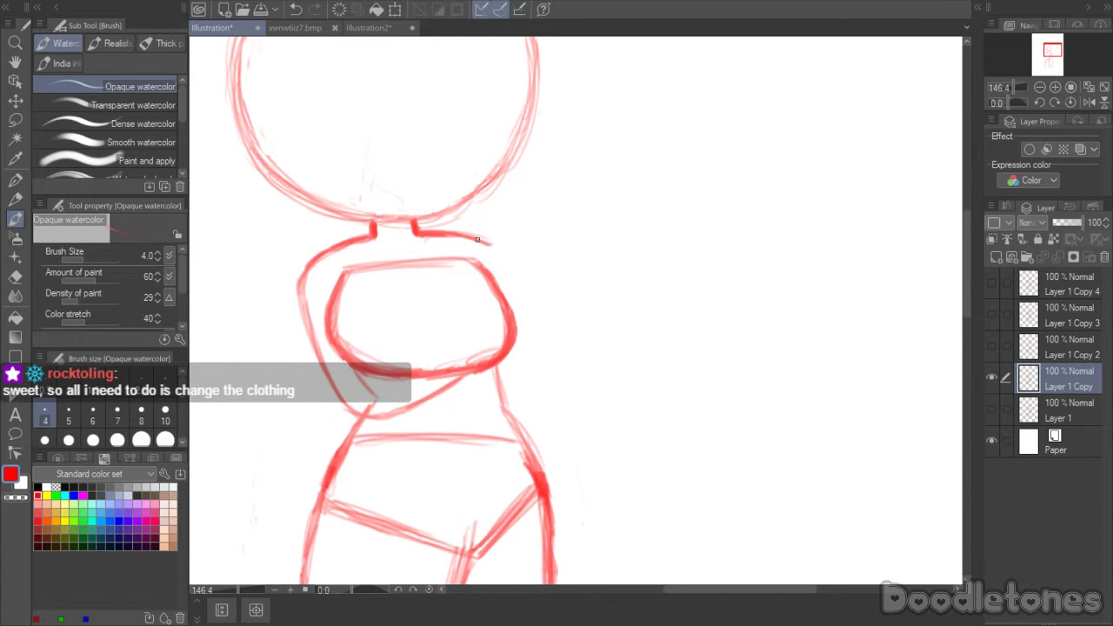
# - Draw the right-hand arm bending at the elbow and folding under the chest, then erase the waist lines overlapping the folded arms
pyautogui.moveTo(476, 238)
pyautogui.mouseDown()
pyautogui.moveTo(520, 315)
pyautogui.moveTo(517, 299)
pyautogui.moveTo(528, 358)
pyautogui.moveTo(487, 399)
pyautogui.moveTo(438, 392)
pyautogui.moveTo(536, 391)
pyautogui.mouseUp()
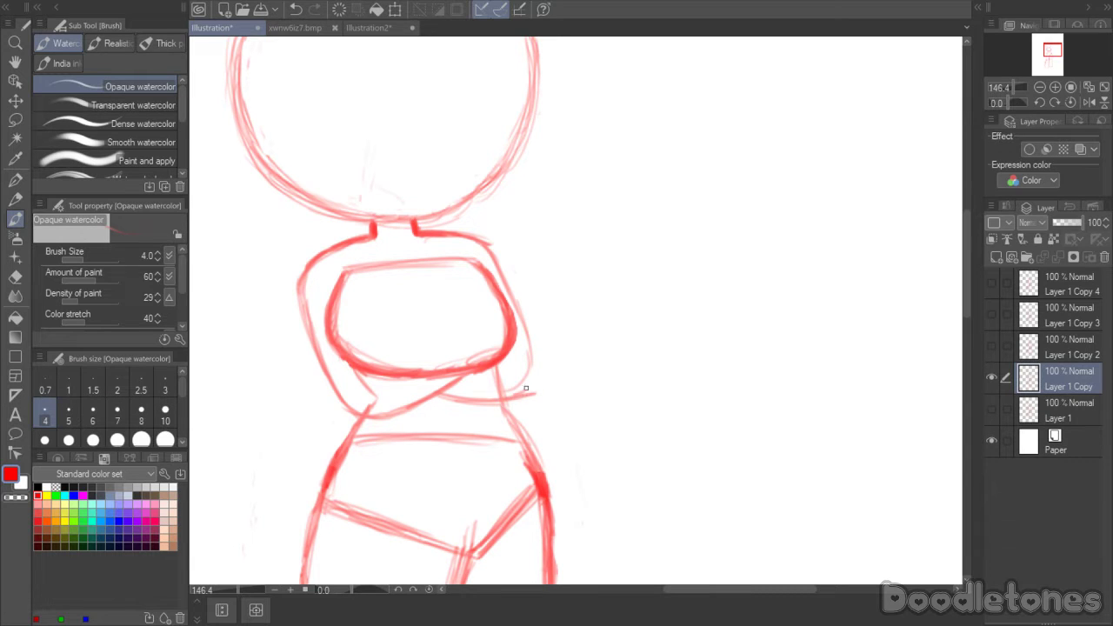
pyautogui.moveTo(525, 329)
pyautogui.mouseDown()
pyautogui.moveTo(527, 393)
pyautogui.moveTo(439, 389)
pyautogui.moveTo(527, 393)
pyautogui.mouseUp()
pyautogui.moveTo(485, 240); pyautogui.dragTo(526, 321)
pyautogui.moveTo(504, 267)
pyautogui.mouseDown()
pyautogui.moveTo(533, 358)
pyautogui.moveTo(530, 393)
pyautogui.moveTo(442, 397)
pyautogui.mouseUp()
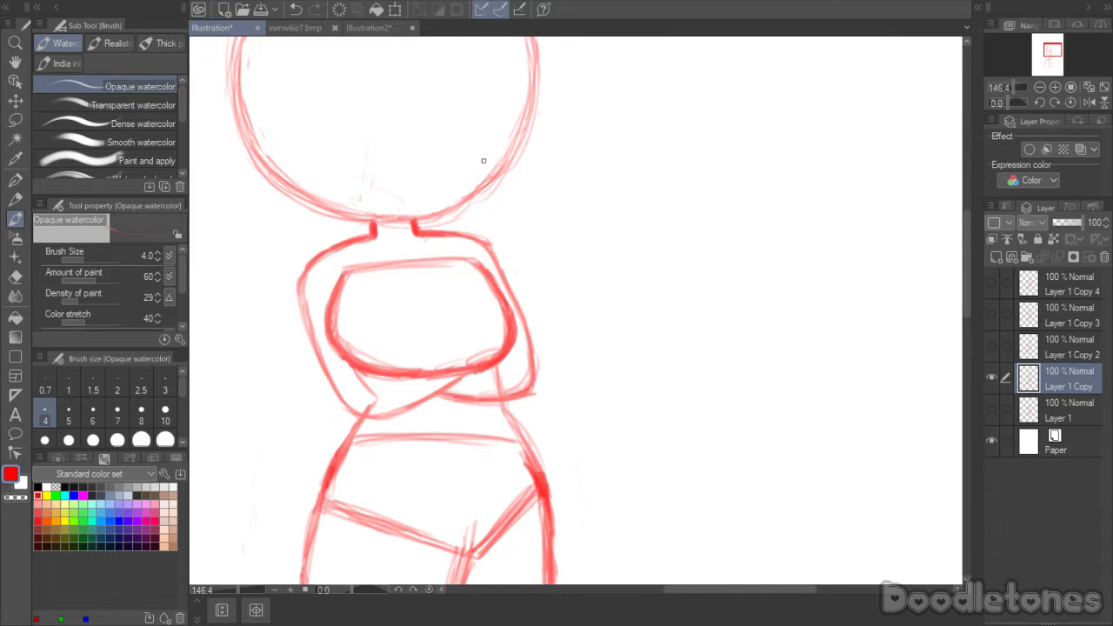
pyautogui.click(15, 277)
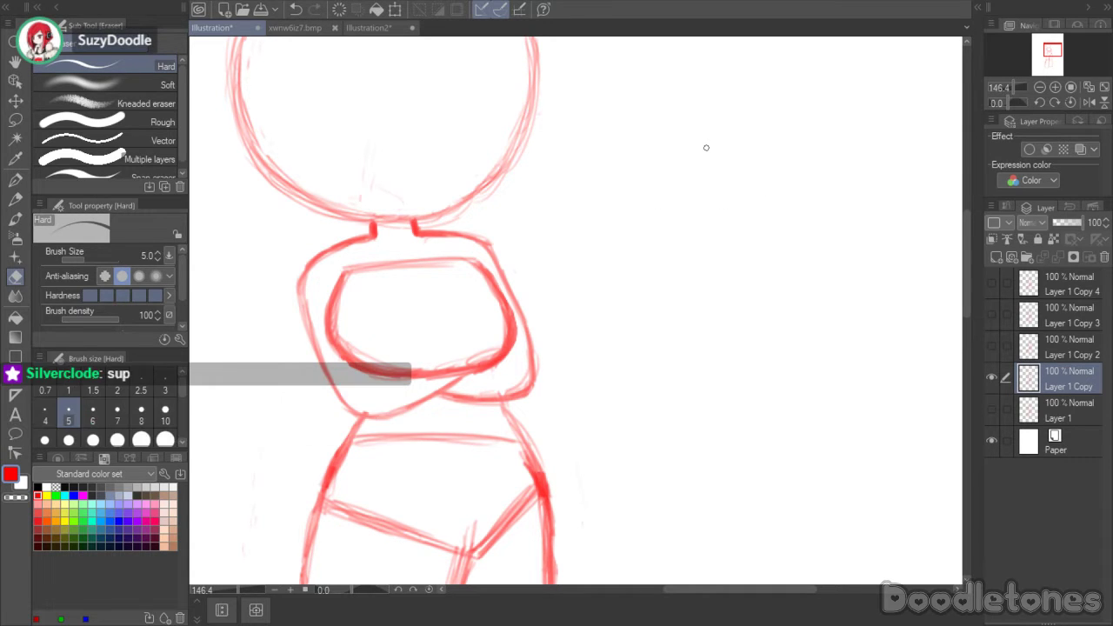
# - Hide Layer 1 Copy, show Layer 1 Copy 2, and choose the Lasso selection tool
pyautogui.click(992, 376)
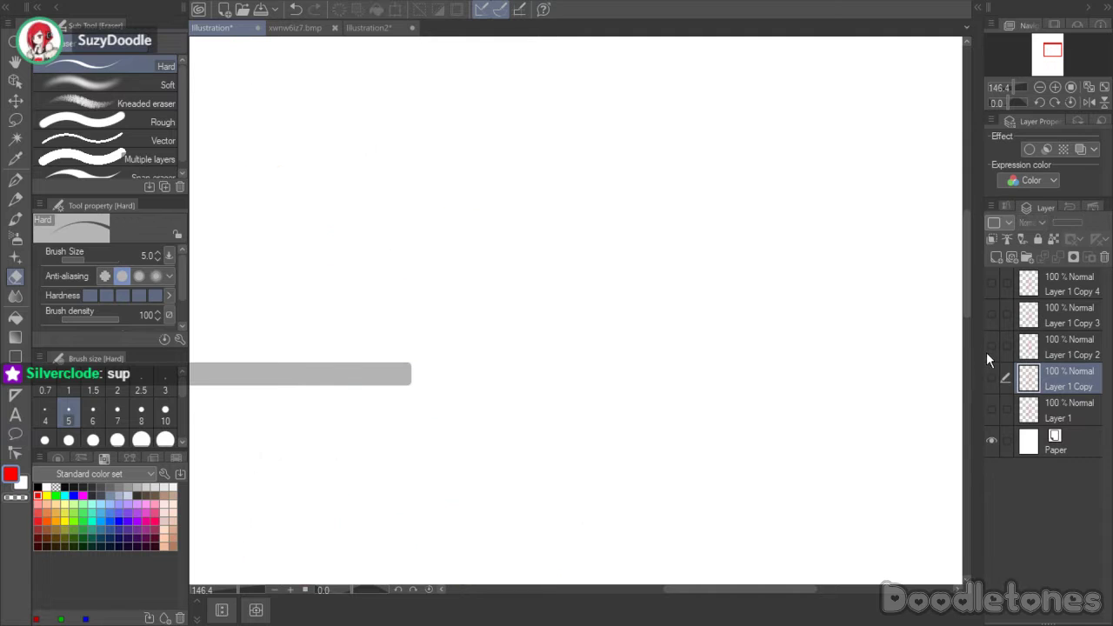
pyautogui.click(991, 345)
pyautogui.click(15, 119)
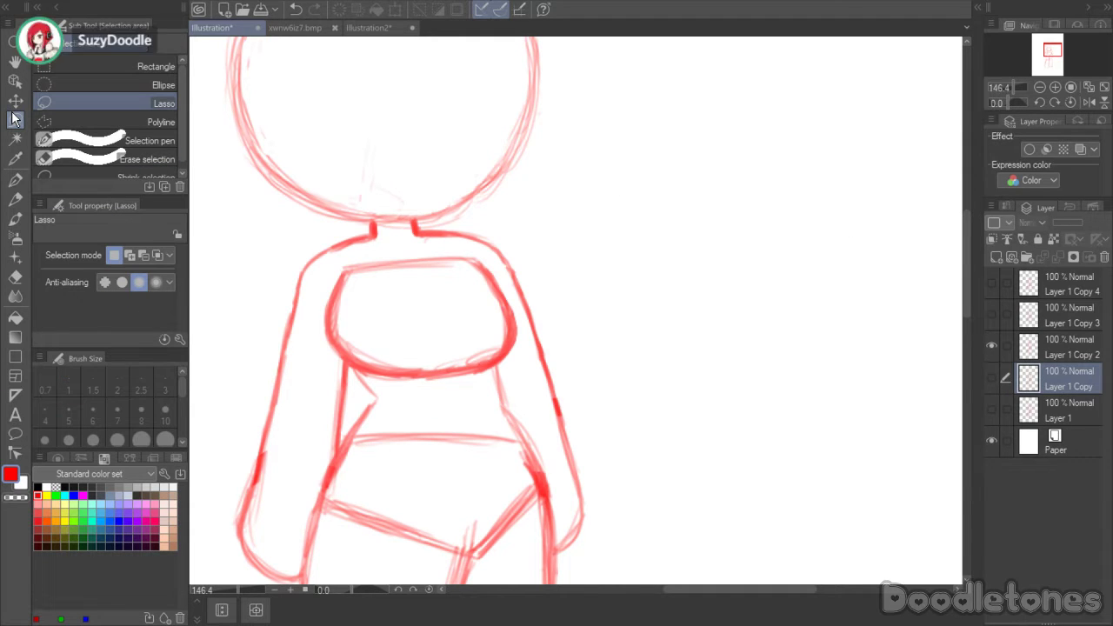
pyautogui.moveTo(574, 410)
pyautogui.mouseDown()
pyautogui.moveTo(604, 530)
pyautogui.moveTo(575, 556)
pyautogui.moveTo(558, 547)
pyautogui.moveTo(529, 332)
pyautogui.moveTo(566, 359)
pyautogui.moveTo(592, 458)
pyautogui.moveTo(600, 341)
pyautogui.moveTo(630, 406)
pyautogui.moveTo(597, 436)
pyautogui.moveTo(584, 387)
pyautogui.moveTo(582, 423)
pyautogui.moveTo(581, 383)
pyautogui.mouseUp()
pyautogui.moveTo(579, 405); pyautogui.dragTo(579, 405)
pyautogui.click(581, 250)
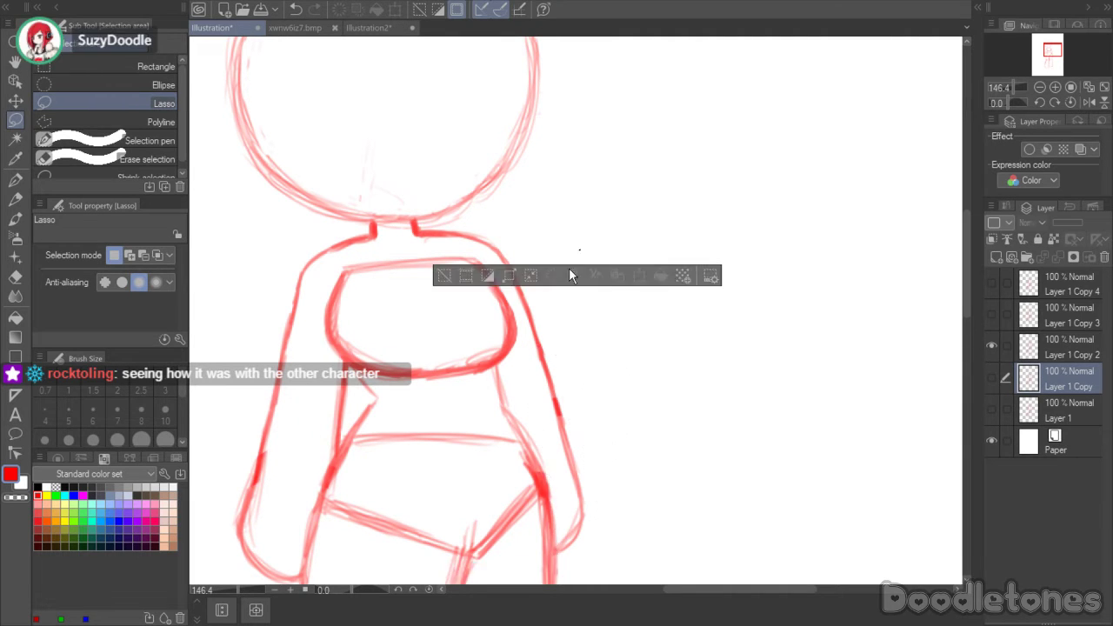
pyautogui.click(708, 182)
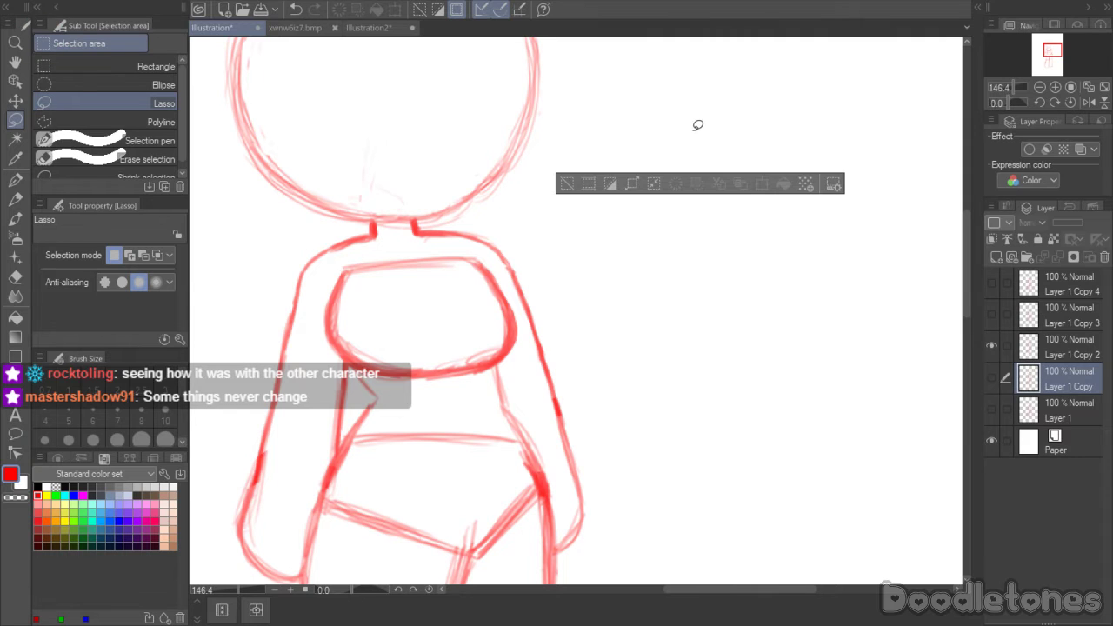
pyautogui.click(646, 340)
pyautogui.click(629, 179)
pyautogui.click(701, 139)
pyautogui.click(750, 305)
pyautogui.click(602, 228)
pyautogui.click(696, 100)
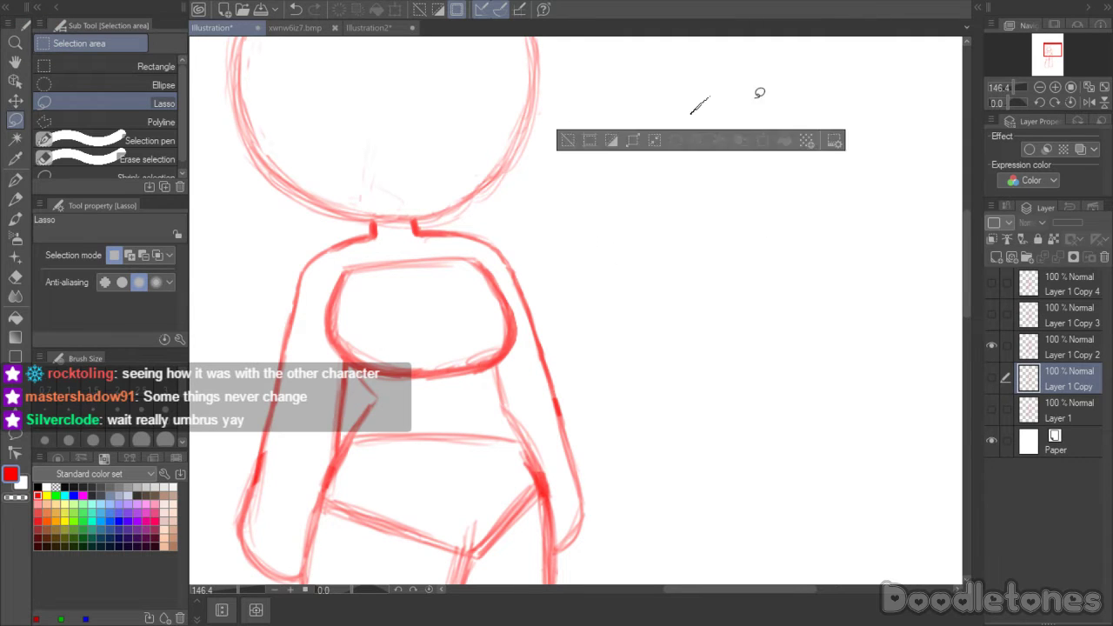
pyautogui.click(765, 97)
pyautogui.click(639, 241)
pyautogui.click(646, 173)
pyautogui.click(818, 236)
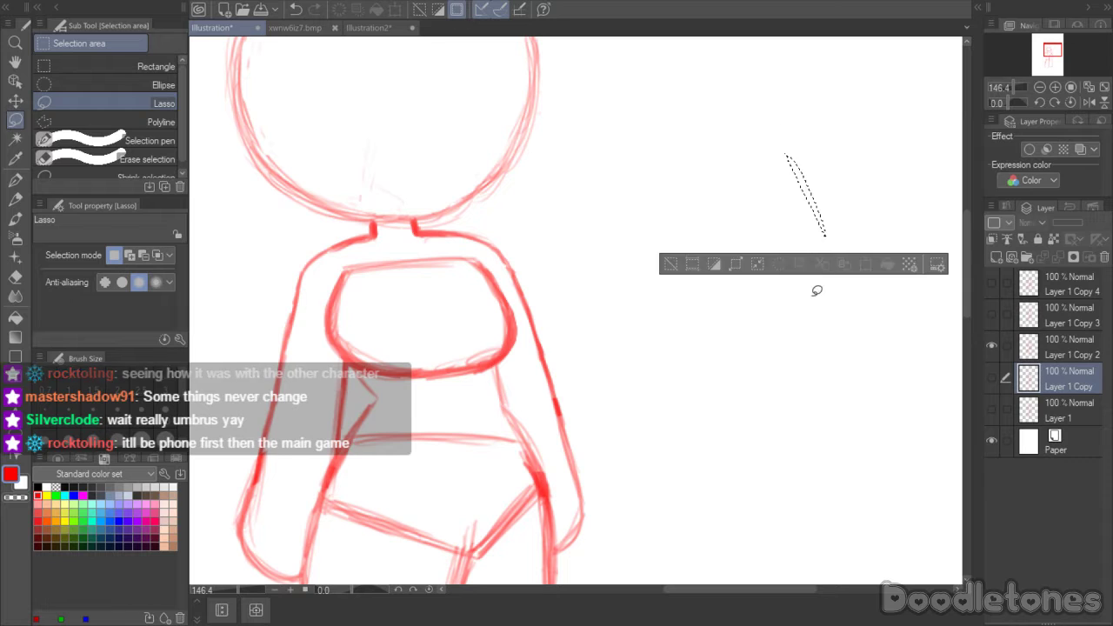
pyautogui.click(778, 325)
pyautogui.click(660, 296)
pyautogui.click(667, 179)
pyautogui.click(777, 142)
pyautogui.click(829, 290)
pyautogui.click(730, 347)
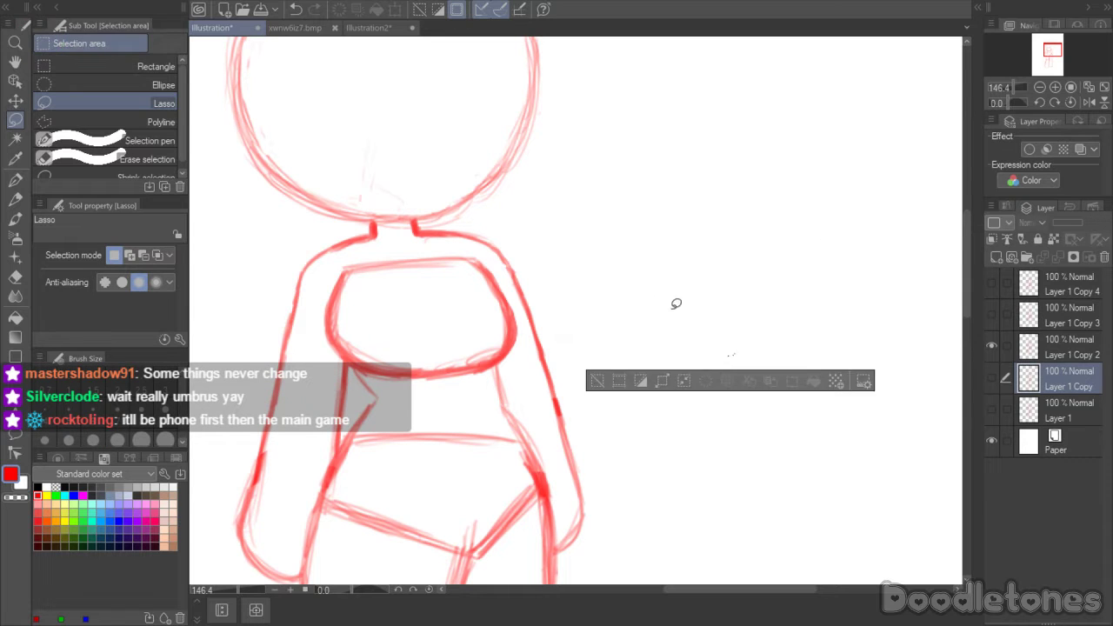
pyautogui.click(675, 304)
pyautogui.click(687, 144)
pyautogui.click(740, 98)
pyautogui.moveTo(811, 124); pyautogui.dragTo(866, 209)
pyautogui.moveTo(790, 328)
pyautogui.mouseDown()
pyautogui.moveTo(703, 308)
pyautogui.moveTo(707, 318)
pyautogui.mouseUp()
pyautogui.click(707, 124)
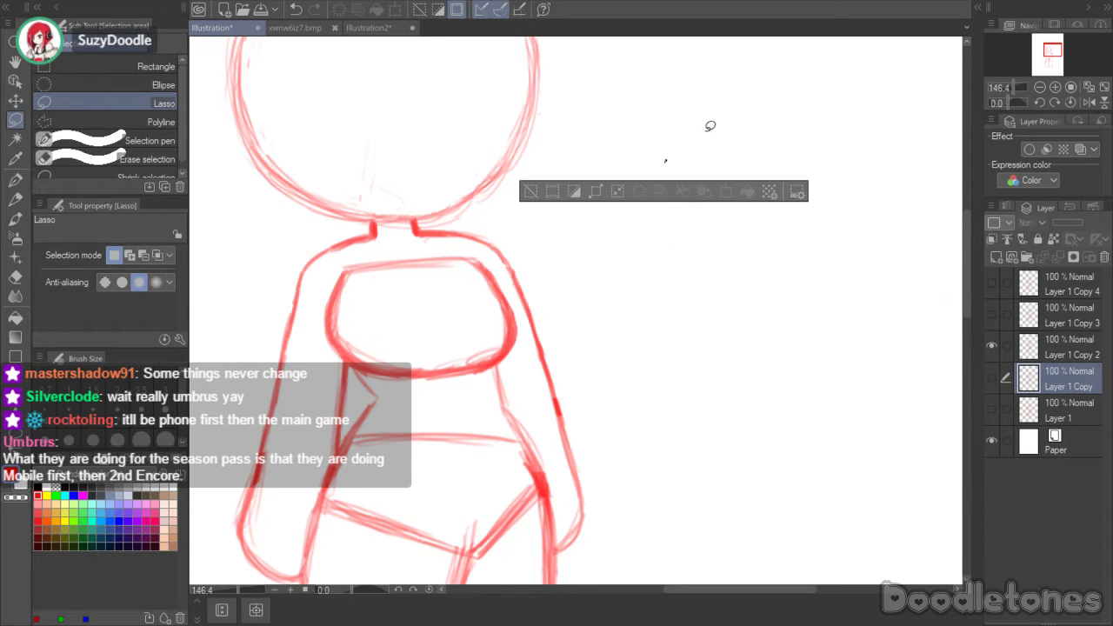
pyautogui.click(785, 107)
pyautogui.moveTo(822, 149)
pyautogui.mouseDown()
pyautogui.moveTo(835, 206)
pyautogui.moveTo(827, 273)
pyautogui.mouseUp()
pyautogui.click(722, 133)
pyautogui.moveTo(721, 133); pyautogui.dragTo(808, 118)
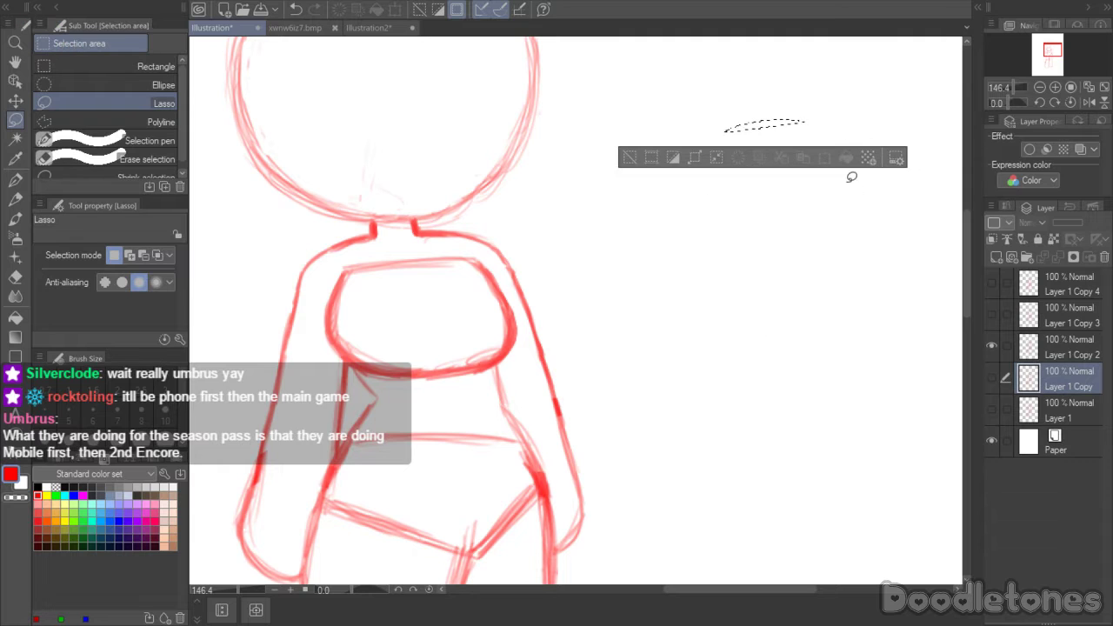
pyautogui.moveTo(849, 204); pyautogui.dragTo(826, 281)
pyautogui.moveTo(727, 298)
pyautogui.mouseDown()
pyautogui.moveTo(696, 290)
pyautogui.moveTo(680, 218)
pyautogui.moveTo(718, 269)
pyautogui.mouseUp()
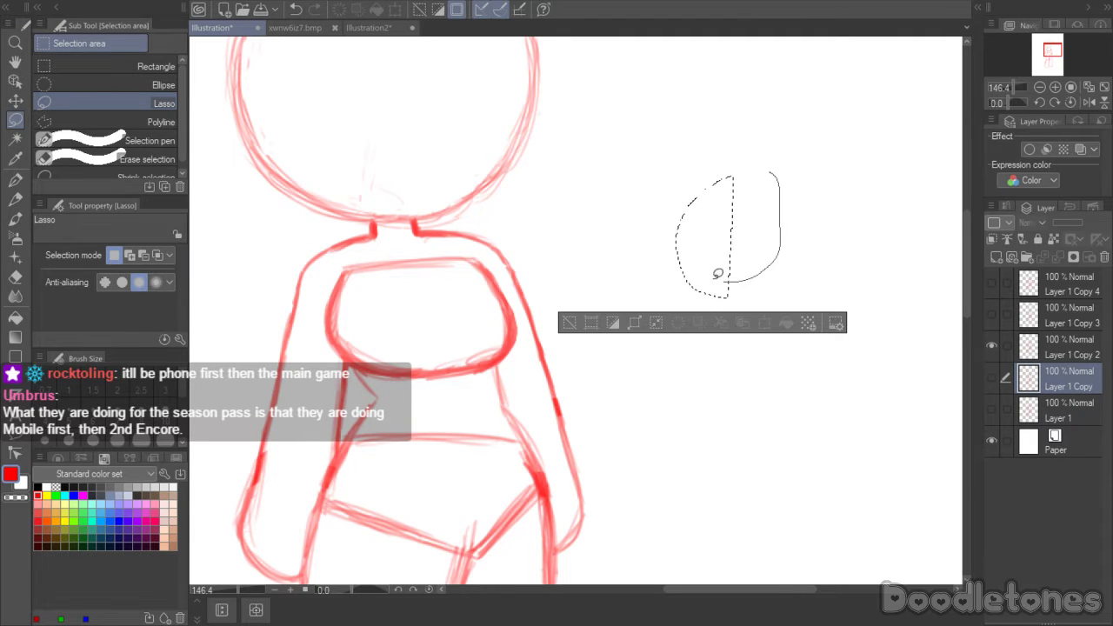
pyautogui.moveTo(735, 179)
pyautogui.mouseDown()
pyautogui.moveTo(795, 144)
pyautogui.moveTo(765, 252)
pyautogui.moveTo(753, 204)
pyautogui.moveTo(807, 168)
pyautogui.moveTo(803, 125)
pyautogui.mouseUp()
pyautogui.moveTo(788, 166); pyautogui.dragTo(786, 162)
pyautogui.moveTo(758, 244); pyautogui.dragTo(748, 197)
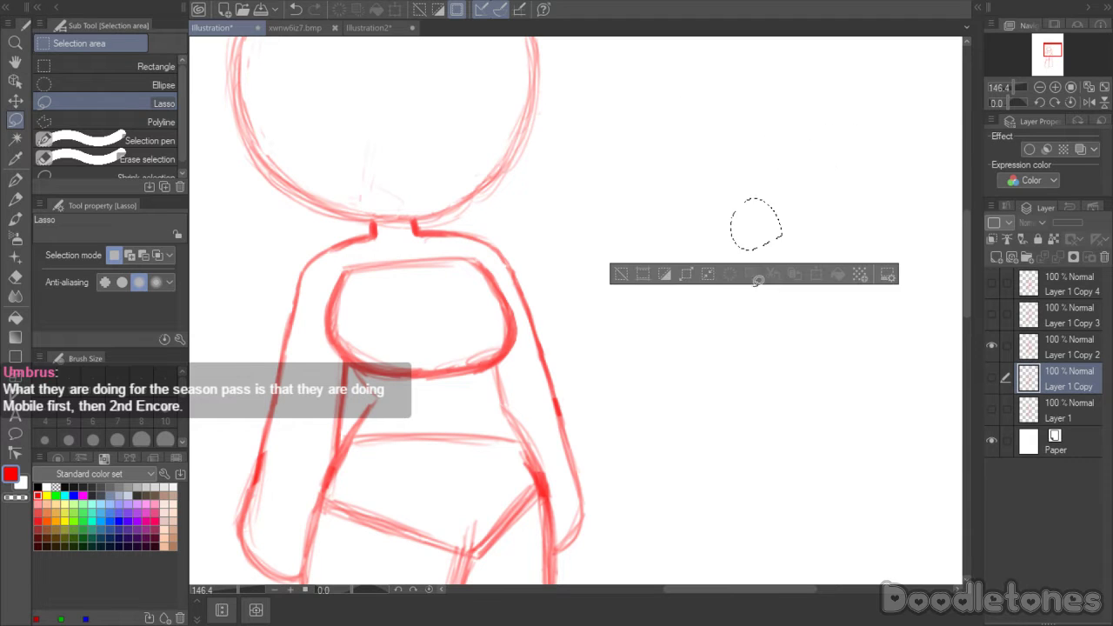
pyautogui.moveTo(710, 281)
pyautogui.mouseDown()
pyautogui.moveTo(745, 263)
pyautogui.moveTo(767, 312)
pyautogui.mouseUp()
pyautogui.moveTo(725, 163)
pyautogui.mouseDown()
pyautogui.moveTo(766, 123)
pyautogui.moveTo(778, 199)
pyautogui.mouseUp()
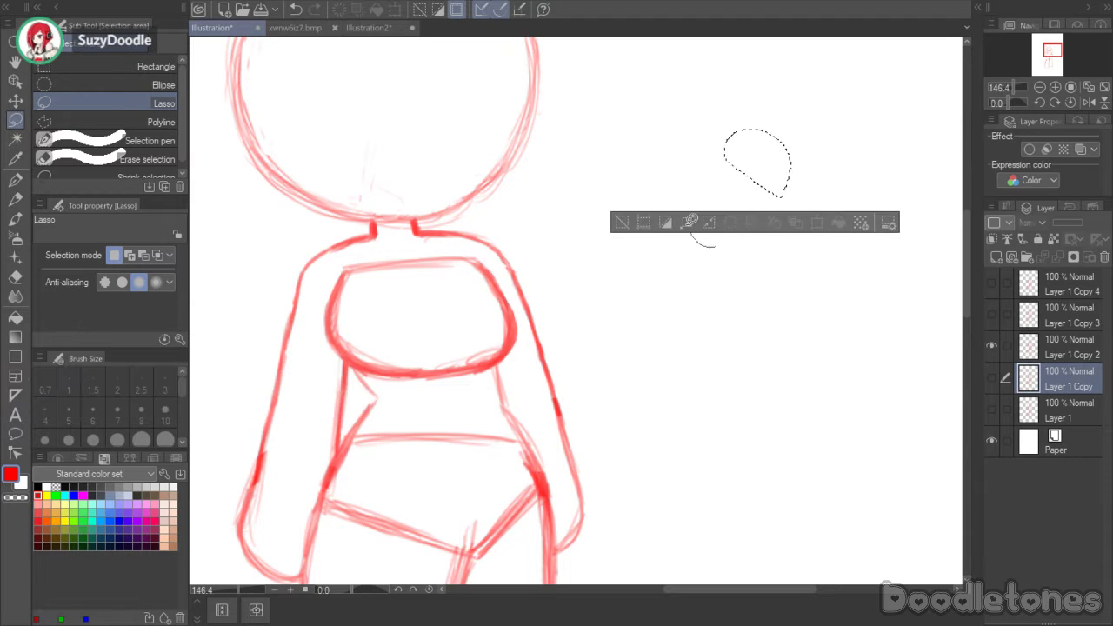
pyautogui.moveTo(703, 241); pyautogui.dragTo(761, 243)
pyautogui.moveTo(754, 351)
pyautogui.mouseDown()
pyautogui.moveTo(745, 408)
pyautogui.moveTo(757, 315)
pyautogui.mouseUp()
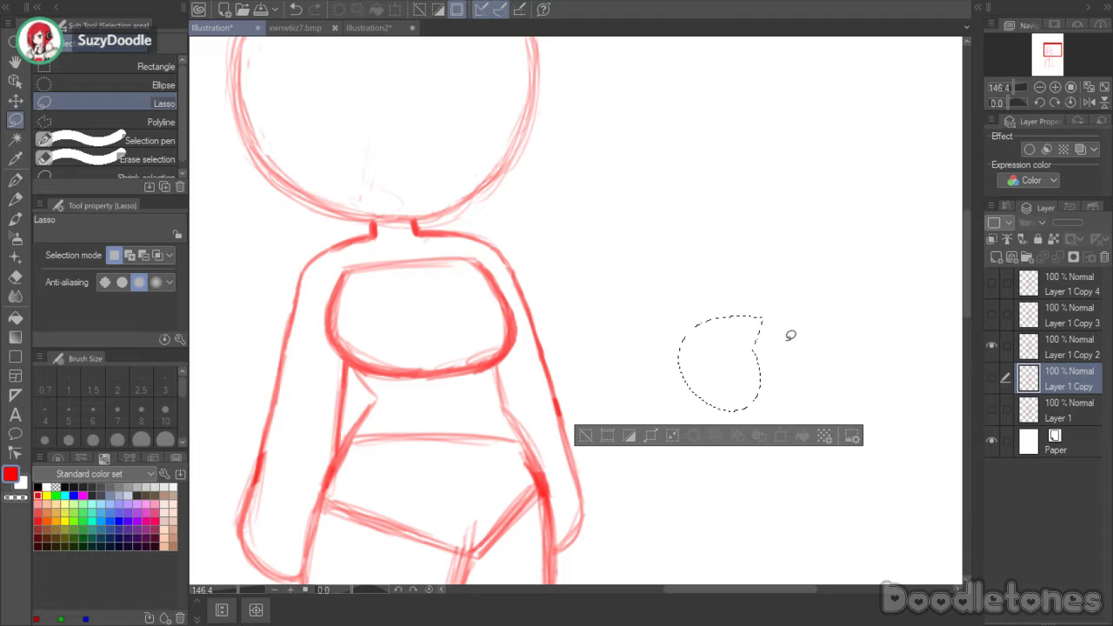
pyautogui.moveTo(758, 220)
pyautogui.mouseDown()
pyautogui.moveTo(726, 181)
pyautogui.moveTo(800, 173)
pyautogui.mouseUp()
pyautogui.moveTo(800, 241)
pyautogui.mouseDown()
pyautogui.moveTo(785, 238)
pyautogui.moveTo(783, 270)
pyautogui.mouseUp()
pyautogui.moveTo(652, 352)
pyautogui.mouseDown()
pyautogui.moveTo(682, 409)
pyautogui.moveTo(642, 294)
pyautogui.mouseUp()
pyautogui.moveTo(738, 250)
pyautogui.mouseDown()
pyautogui.moveTo(745, 278)
pyautogui.moveTo(727, 219)
pyautogui.mouseUp()
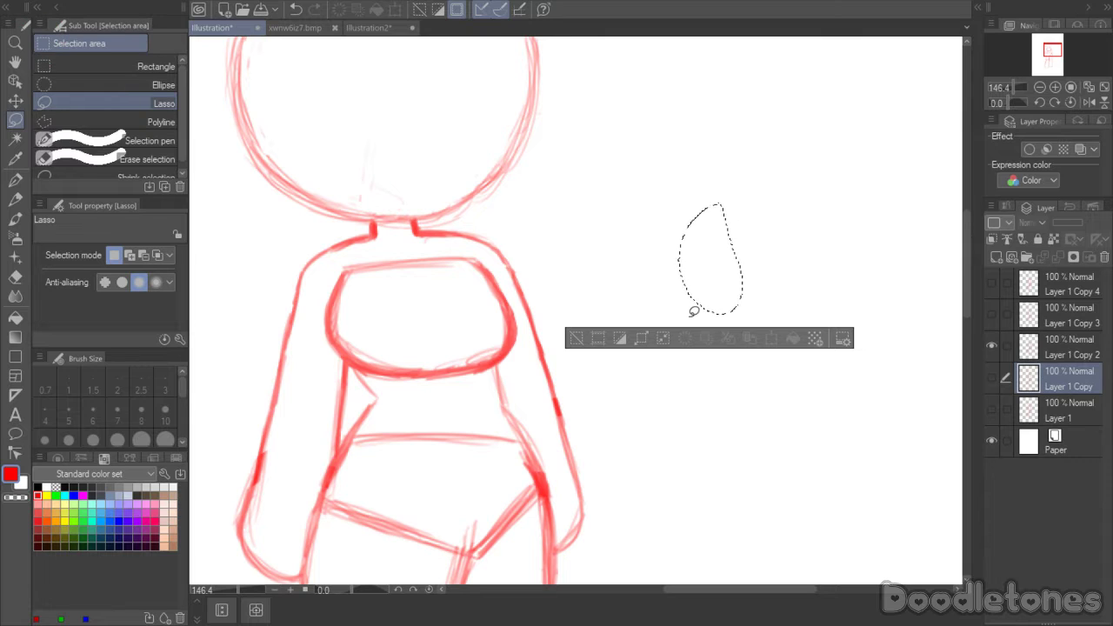
pyautogui.click(577, 241)
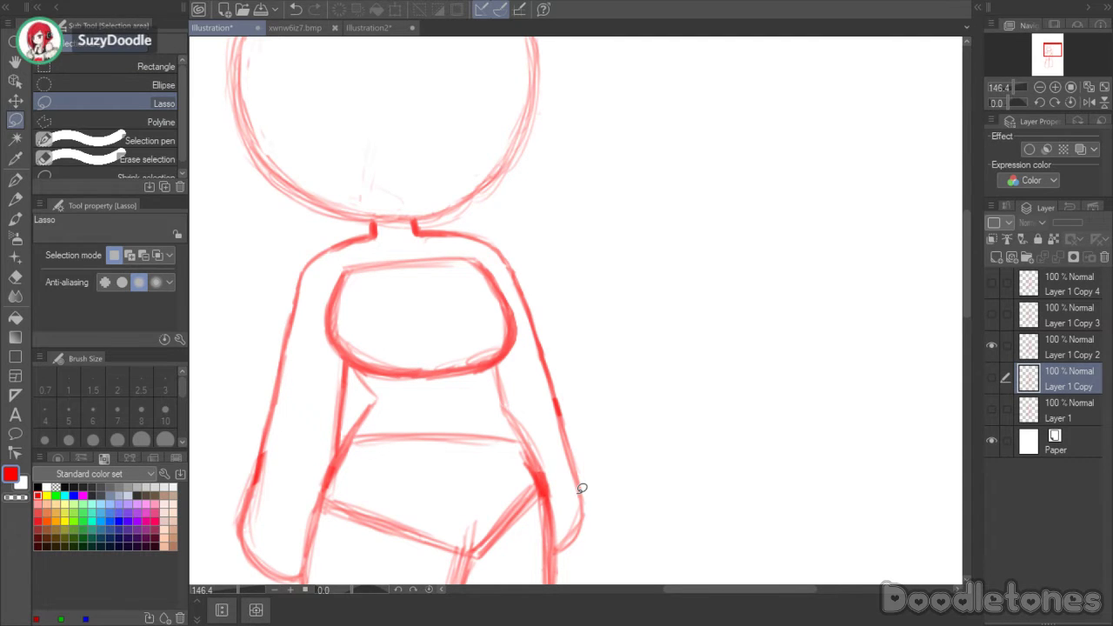
# - Choose the Opaque watercolor brush, keep Layer 1 Copy hidden, and make Layer 1 Copy 2 the active layer
pyautogui.click(15, 218)
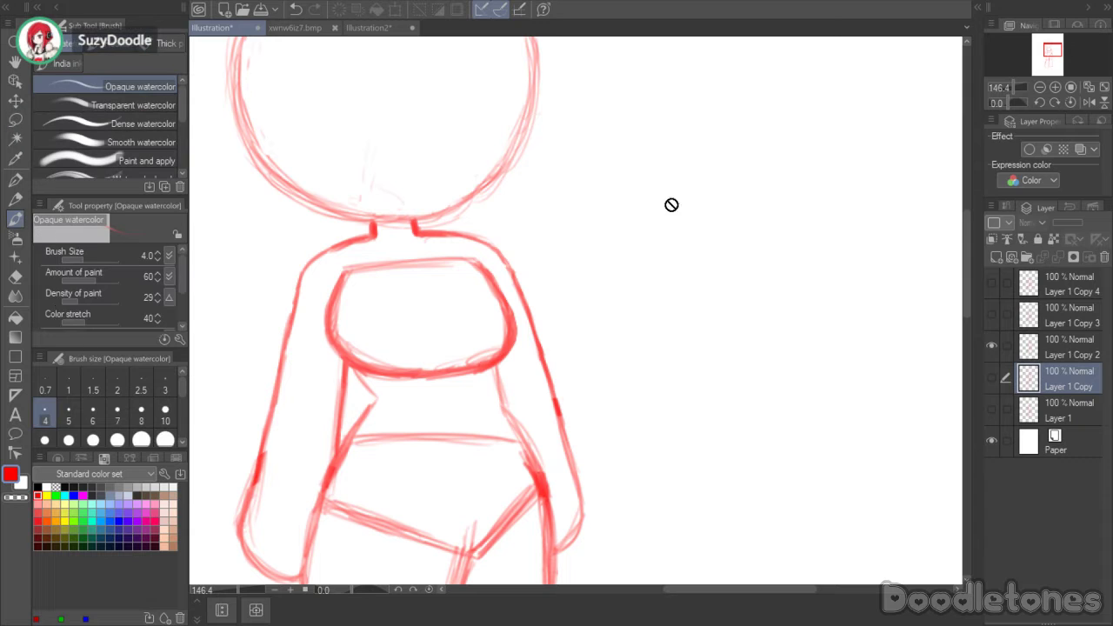
pyautogui.click(991, 378)
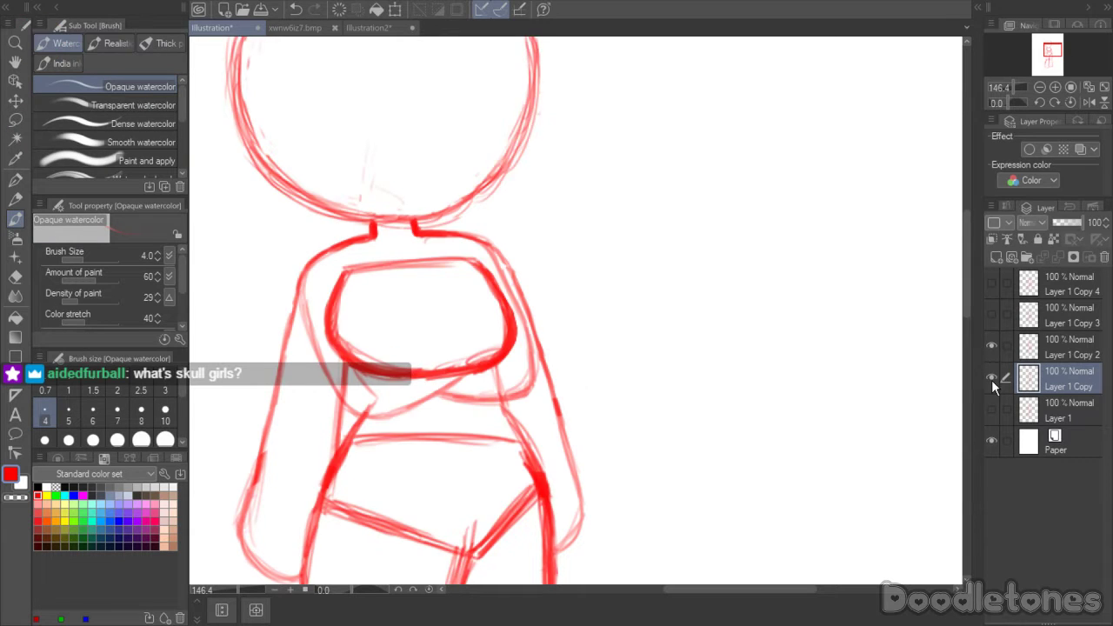
pyautogui.click(991, 379)
pyautogui.click(1039, 353)
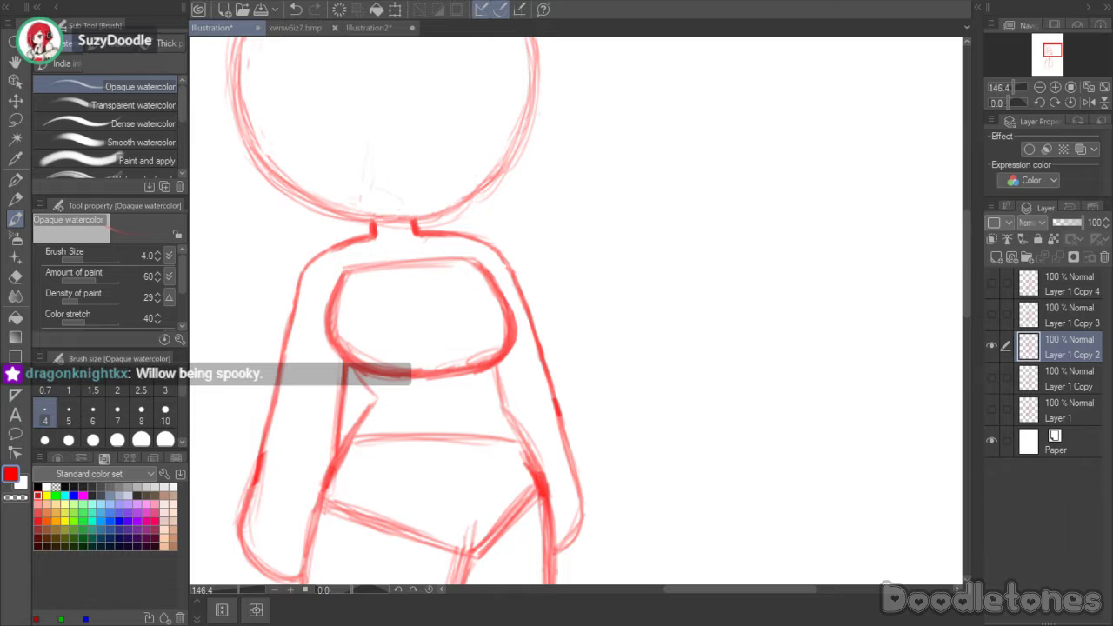
pyautogui.scroll(-3, 642, 190)
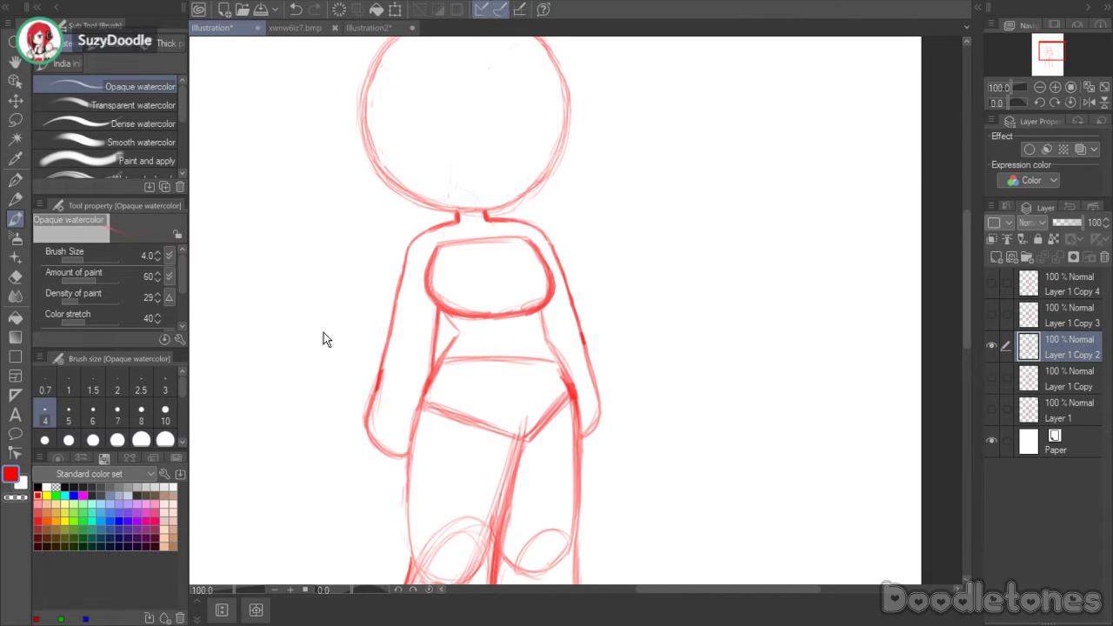
pyautogui.scroll(1, 669, 183)
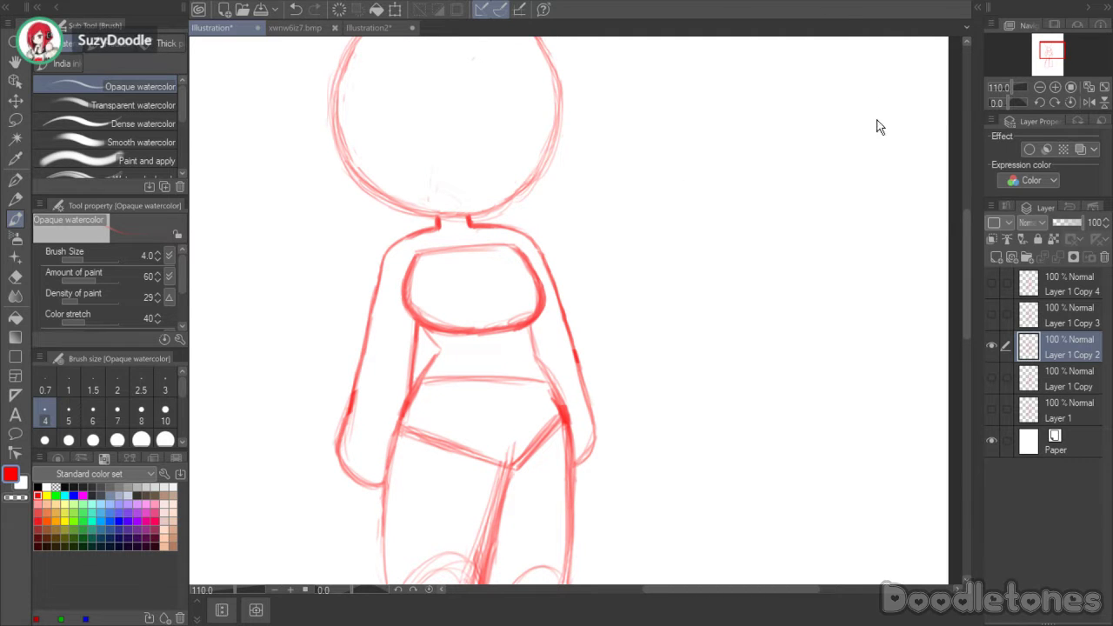
pyautogui.scroll(1, 552, 273)
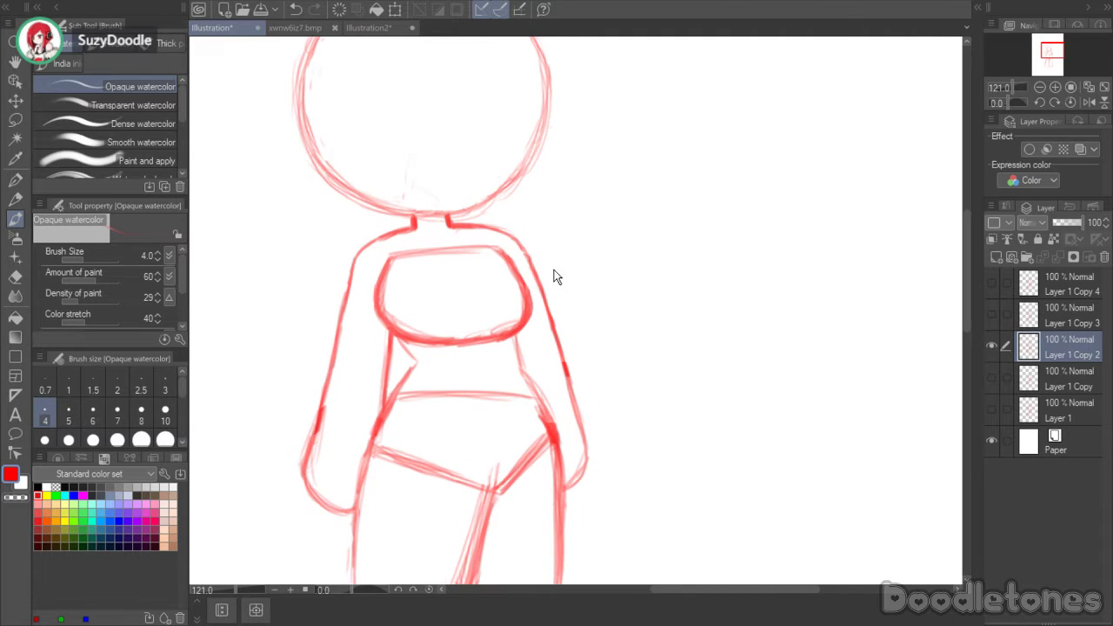
# - Lasso and delete the left-hand arm on Layer 1 Copy 2, deselect, and erase the leftover shoulder line with the Hard eraser
pyautogui.click(21, 104)
pyautogui.click(990, 310)
pyautogui.click(990, 321)
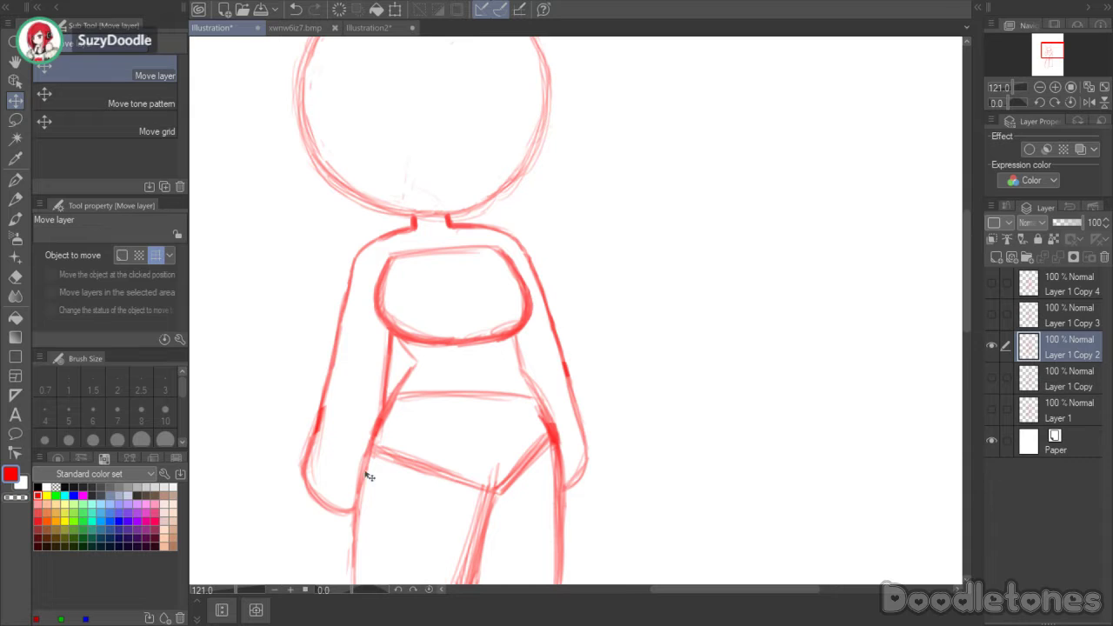
pyautogui.click(14, 119)
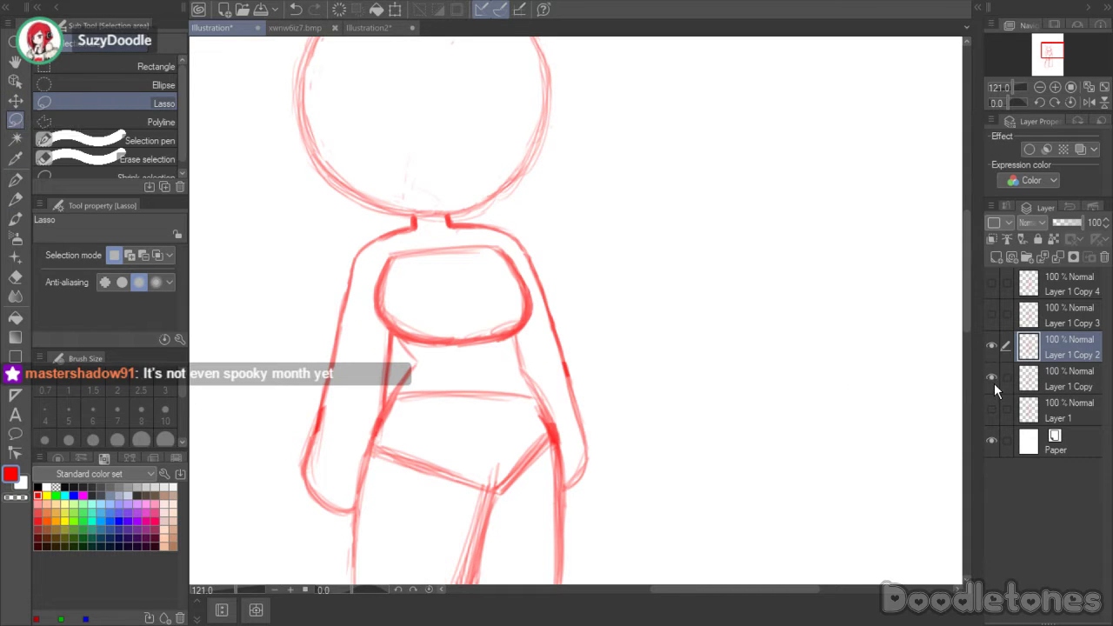
pyautogui.click(992, 377)
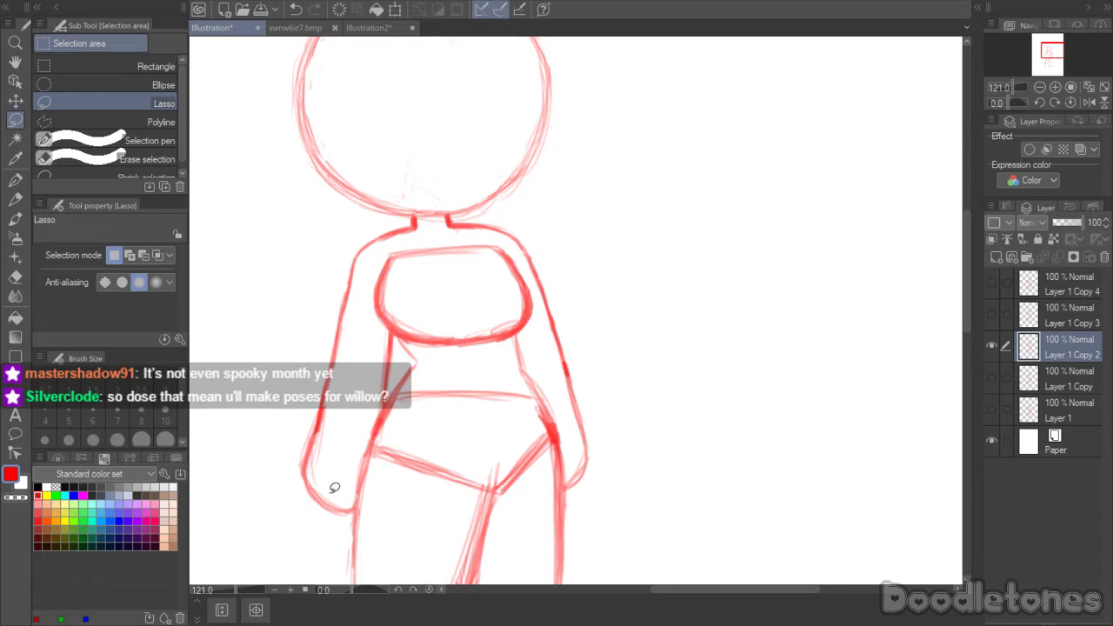
pyautogui.moveTo(344, 488)
pyautogui.mouseDown()
pyautogui.moveTo(353, 500)
pyautogui.moveTo(330, 516)
pyautogui.moveTo(333, 294)
pyautogui.moveTo(355, 242)
pyautogui.moveTo(401, 350)
pyautogui.moveTo(391, 393)
pyautogui.moveTo(364, 430)
pyautogui.mouseUp()
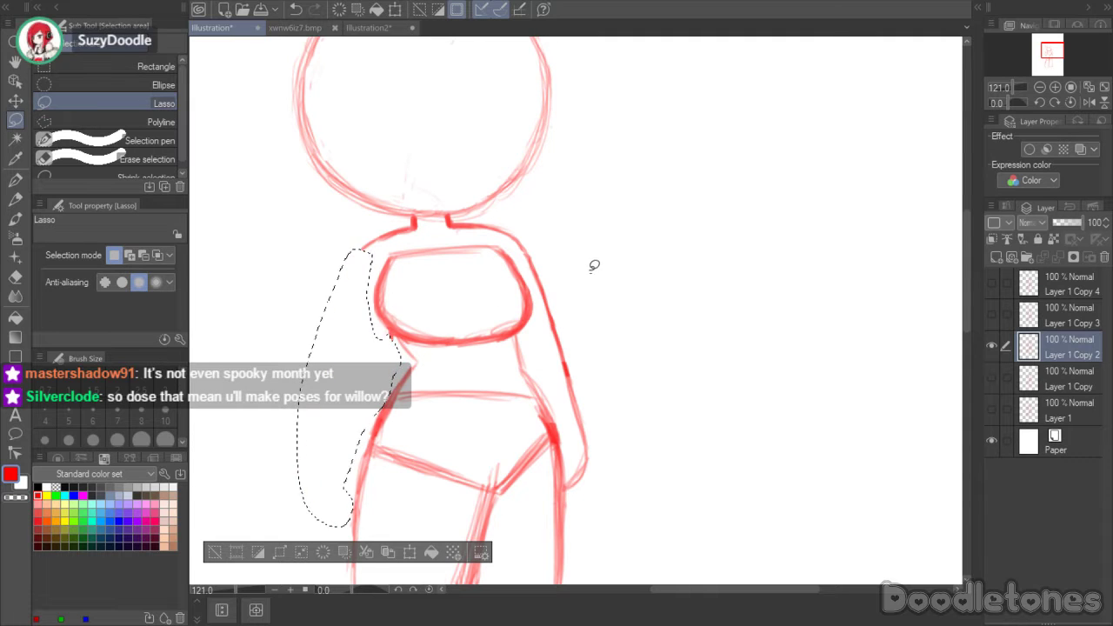
pyautogui.press('Delete')
pyautogui.hotkey('ctrl', 'd')
pyautogui.click(18, 274)
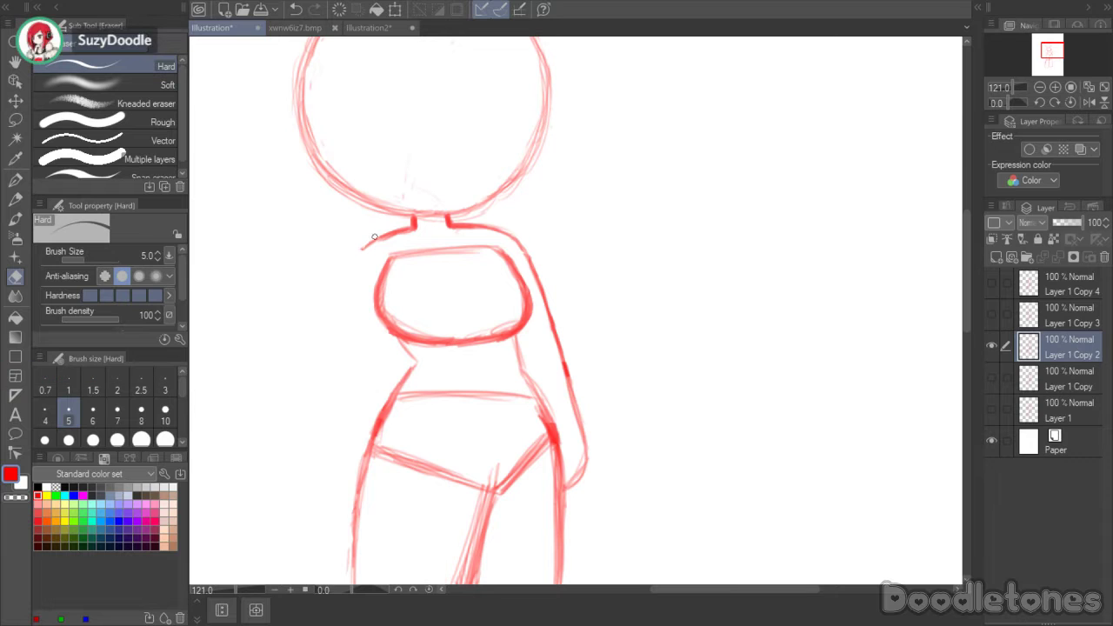
pyautogui.moveTo(374, 237); pyautogui.dragTo(393, 232)
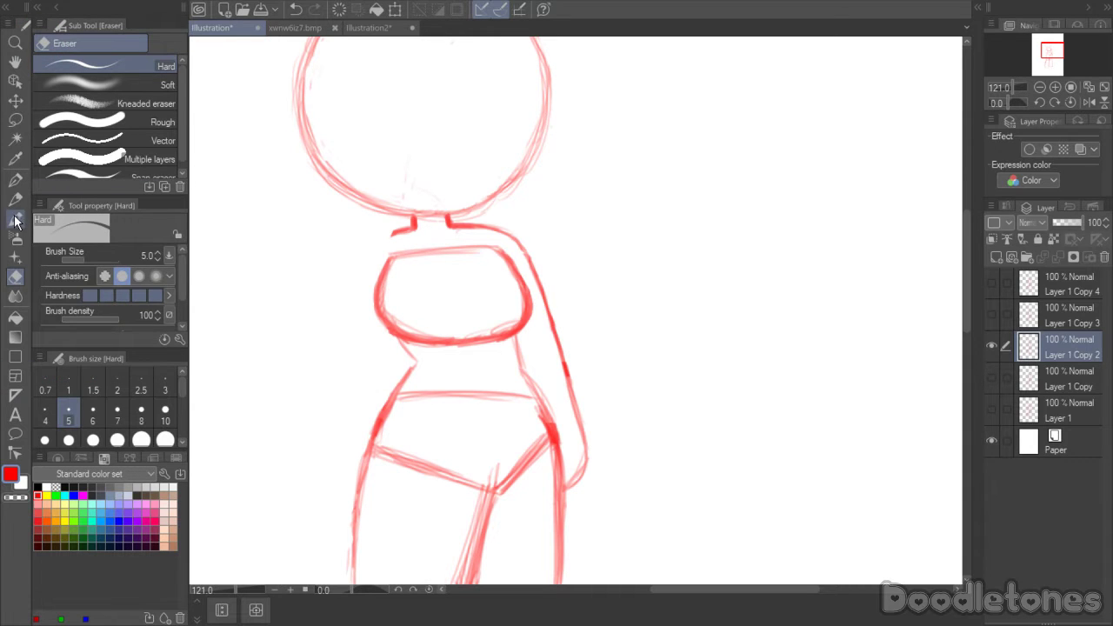
# - Add a new layer above Layer 1 Copy 2 and sketch a raised forearm with its hand at the chin using Opaque watercolor
pyautogui.click(15, 219)
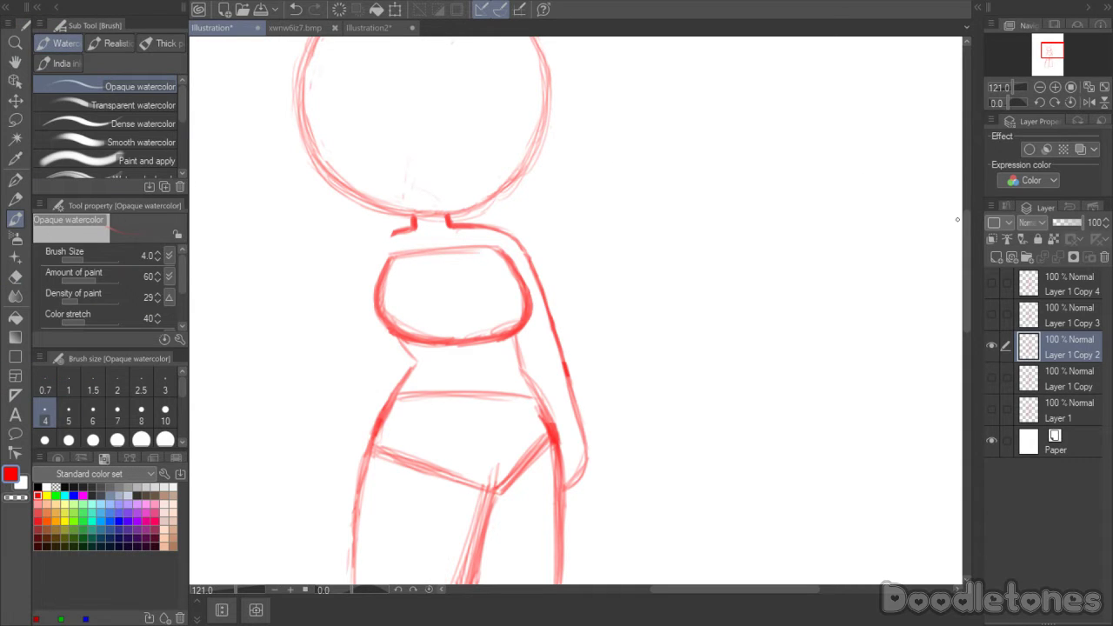
pyautogui.scroll(3, 962, 217)
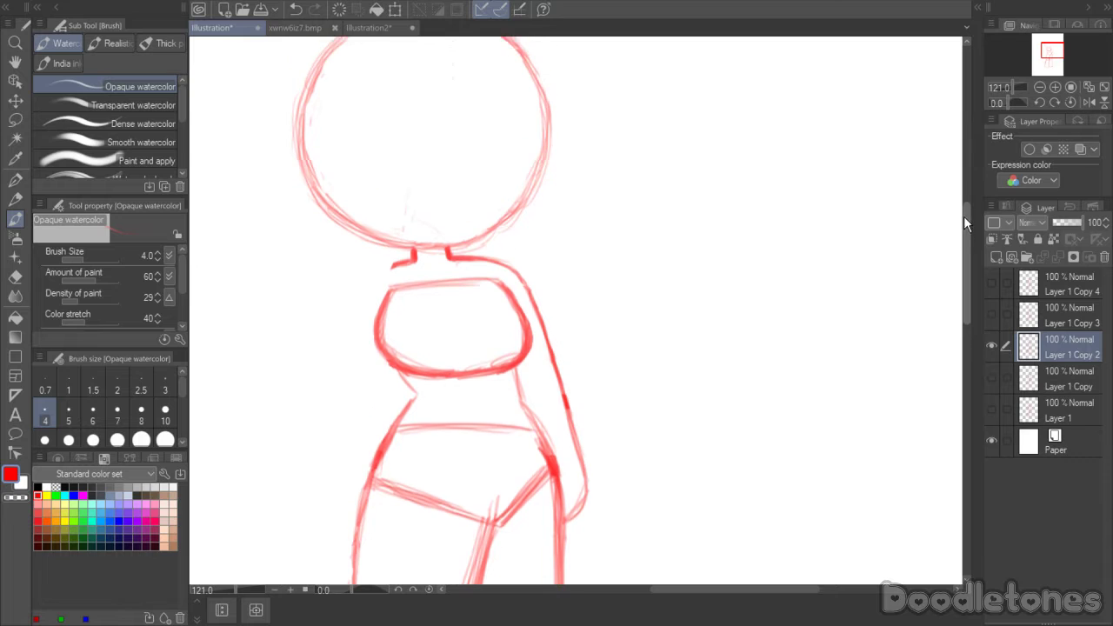
pyautogui.click(997, 258)
pyautogui.moveTo(430, 280)
pyautogui.mouseDown()
pyautogui.moveTo(492, 268)
pyautogui.moveTo(501, 283)
pyautogui.moveTo(435, 274)
pyautogui.moveTo(492, 261)
pyautogui.moveTo(479, 296)
pyautogui.moveTo(419, 310)
pyautogui.mouseUp()
pyautogui.moveTo(416, 320); pyautogui.dragTo(388, 368)
pyautogui.moveTo(470, 315)
pyautogui.mouseDown()
pyautogui.moveTo(451, 372)
pyautogui.moveTo(396, 400)
pyautogui.moveTo(384, 372)
pyautogui.mouseUp()
pyautogui.moveTo(430, 405)
pyautogui.mouseDown()
pyautogui.moveTo(383, 381)
pyautogui.moveTo(426, 397)
pyautogui.moveTo(452, 374)
pyautogui.mouseUp()
pyautogui.moveTo(464, 320)
pyautogui.mouseDown()
pyautogui.moveTo(453, 369)
pyautogui.moveTo(456, 356)
pyautogui.mouseUp()
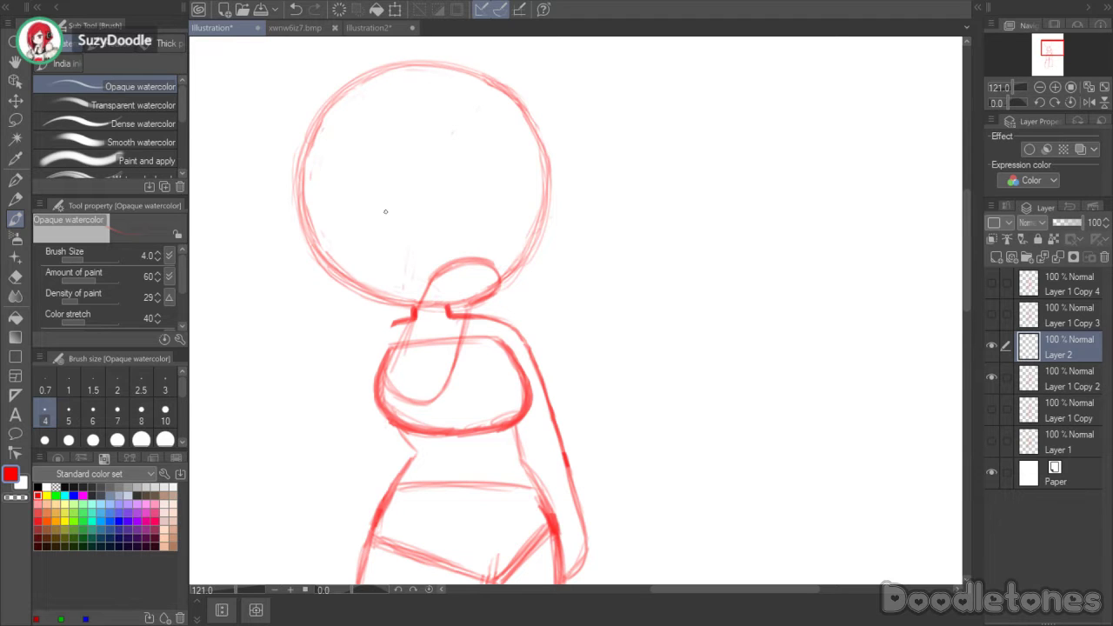
# - Draw the left-hand upper arm from the shoulder down to the bent elbow and strengthen the outlines of the raised arm
pyautogui.moveTo(393, 334)
pyautogui.mouseDown()
pyautogui.moveTo(373, 330)
pyautogui.moveTo(366, 383)
pyautogui.moveTo(426, 409)
pyautogui.moveTo(468, 315)
pyautogui.moveTo(400, 365)
pyautogui.moveTo(408, 340)
pyautogui.moveTo(400, 365)
pyautogui.mouseUp()
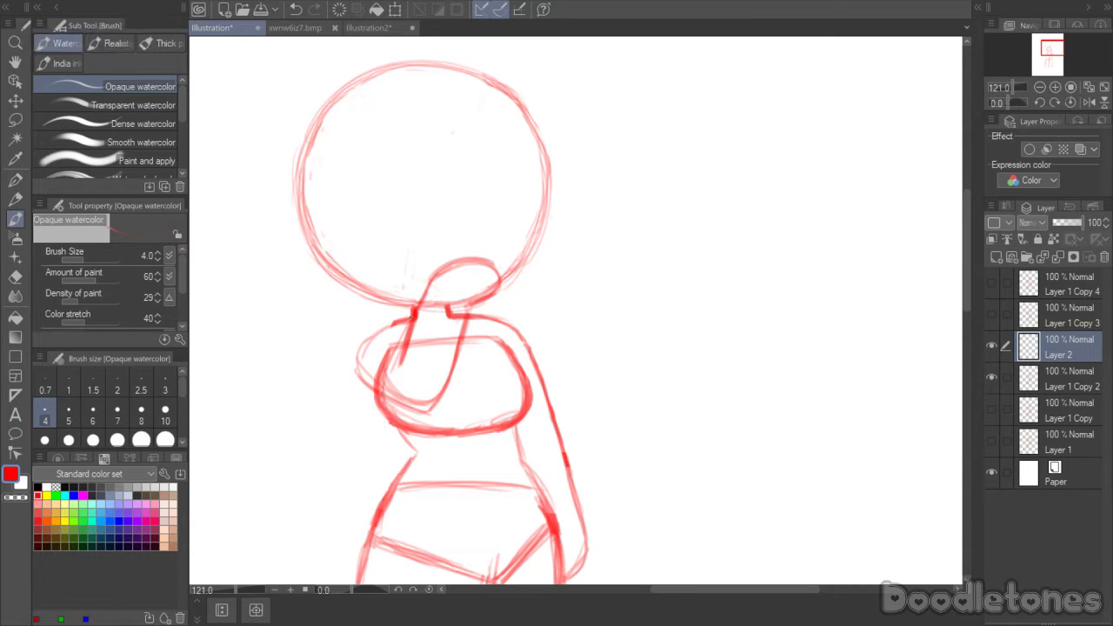
pyautogui.moveTo(439, 271)
pyautogui.mouseDown()
pyautogui.moveTo(426, 292)
pyautogui.moveTo(496, 261)
pyautogui.moveTo(491, 285)
pyautogui.mouseUp()
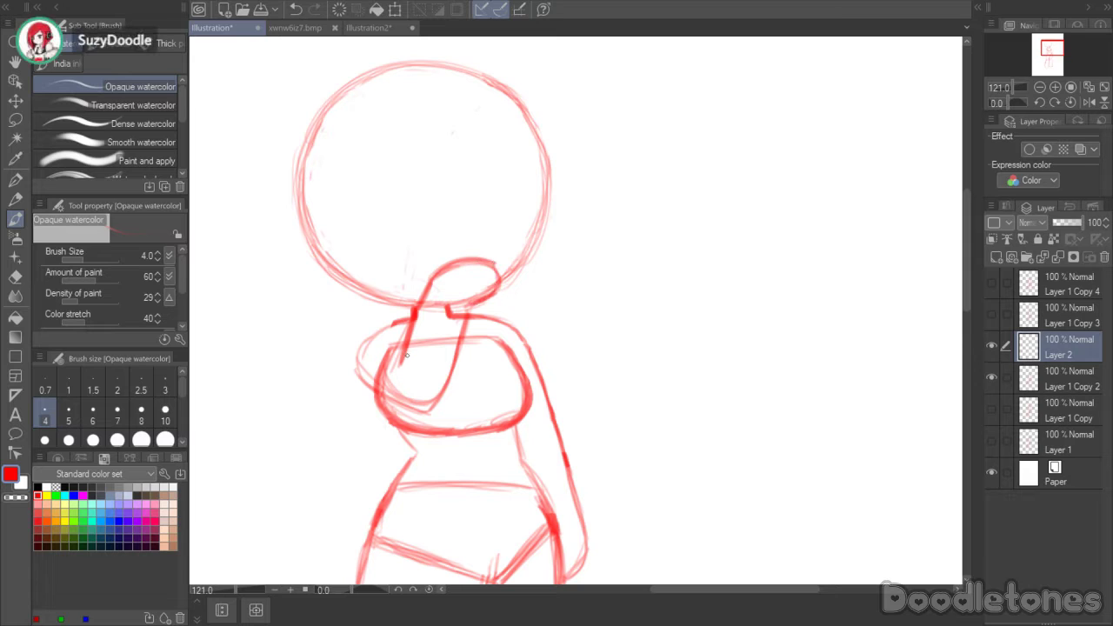
pyautogui.moveTo(357, 363)
pyautogui.mouseDown()
pyautogui.moveTo(373, 388)
pyautogui.moveTo(364, 376)
pyautogui.mouseUp()
pyautogui.moveTo(387, 397)
pyautogui.mouseDown()
pyautogui.moveTo(413, 413)
pyautogui.moveTo(437, 397)
pyautogui.mouseUp()
pyautogui.moveTo(361, 375)
pyautogui.mouseDown()
pyautogui.moveTo(381, 329)
pyautogui.moveTo(366, 341)
pyautogui.moveTo(394, 315)
pyautogui.moveTo(356, 334)
pyautogui.moveTo(396, 320)
pyautogui.moveTo(362, 333)
pyautogui.moveTo(359, 370)
pyautogui.mouseUp()
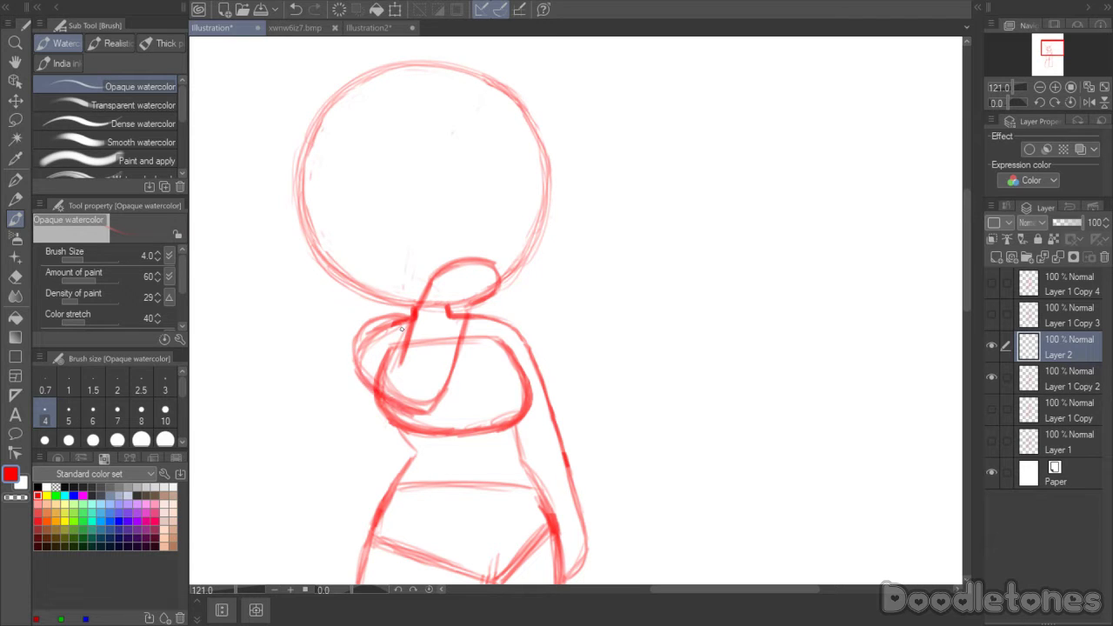
# - Merge Layer 2 into Layer 1 Copy 2 and erase the head, neck and chest lines overlapping the raised arm
pyautogui.click(15, 277)
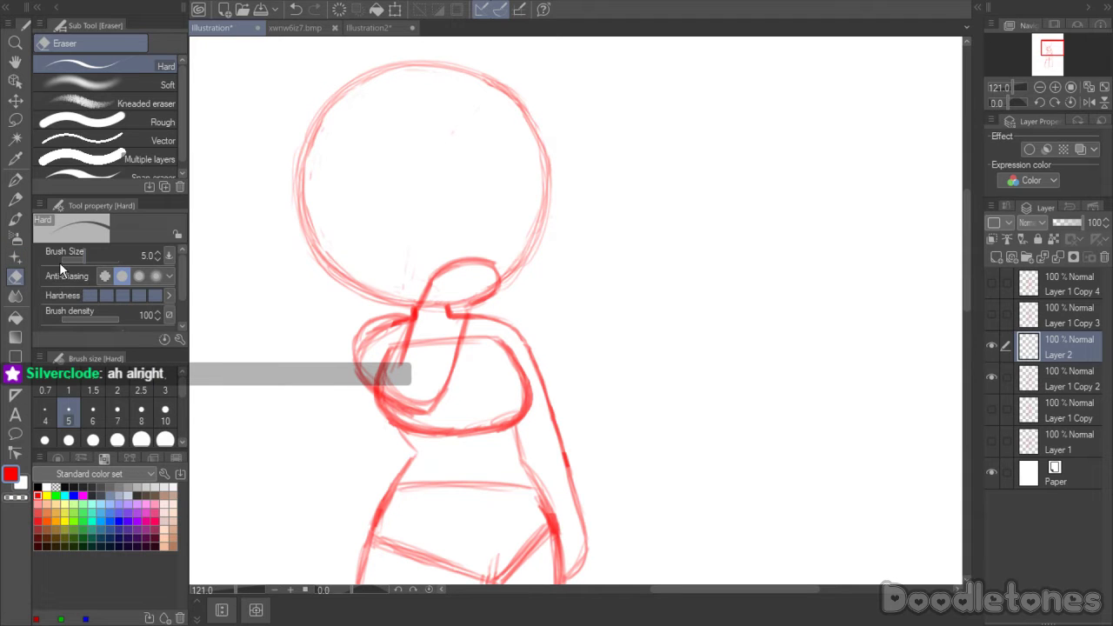
pyautogui.click(1057, 256)
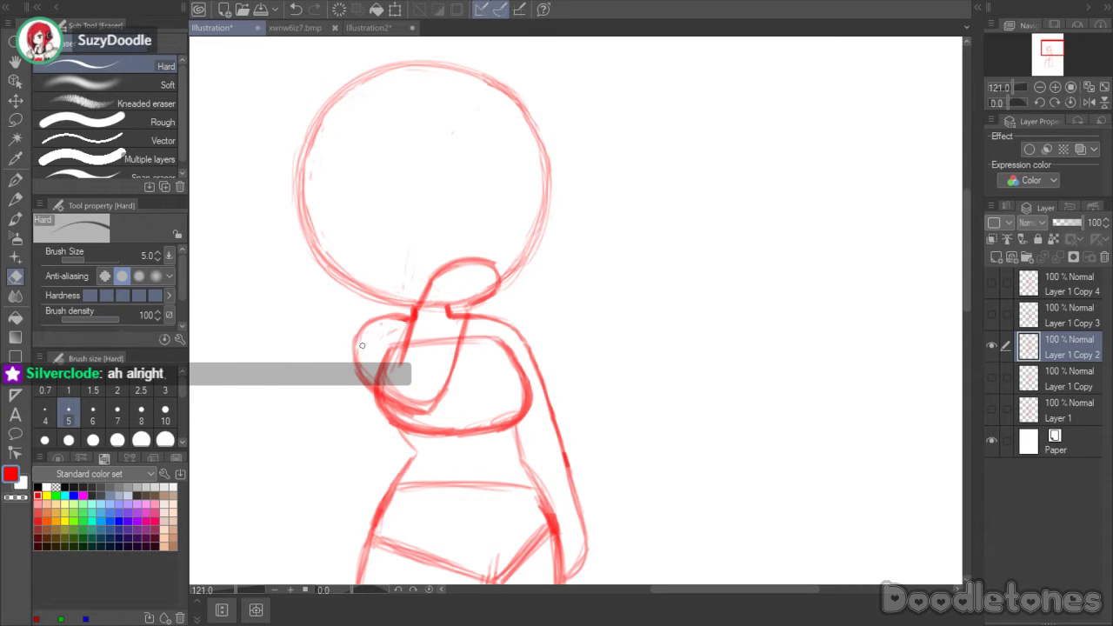
pyautogui.moveTo(385, 374)
pyautogui.mouseDown()
pyautogui.moveTo(400, 340)
pyautogui.moveTo(393, 386)
pyautogui.moveTo(370, 377)
pyautogui.moveTo(412, 403)
pyautogui.mouseUp()
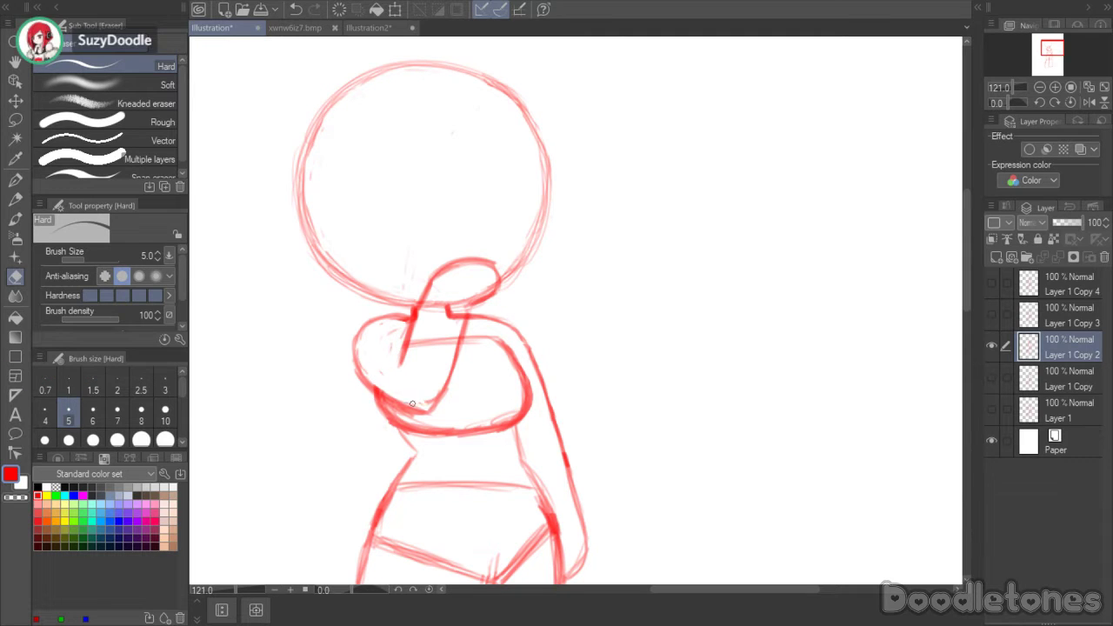
pyautogui.moveTo(445, 313)
pyautogui.mouseDown()
pyautogui.moveTo(430, 332)
pyautogui.moveTo(432, 301)
pyautogui.moveTo(418, 341)
pyautogui.moveTo(456, 317)
pyautogui.mouseUp()
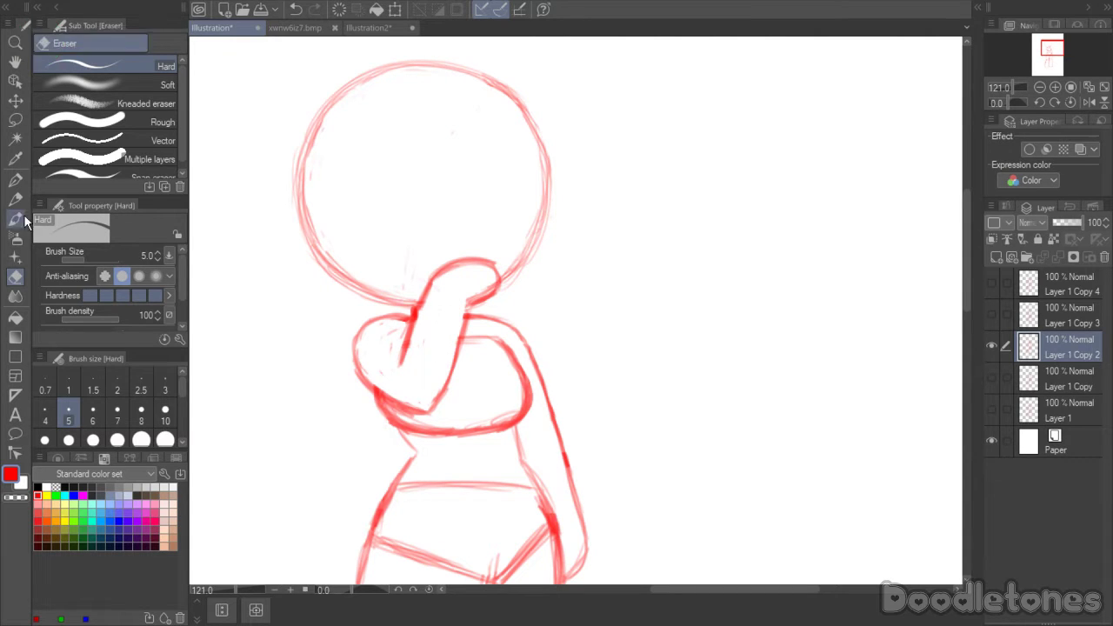
# - Try adding a short Opaque watercolor line inside the upper arm near the bent elbow
pyautogui.press('b')
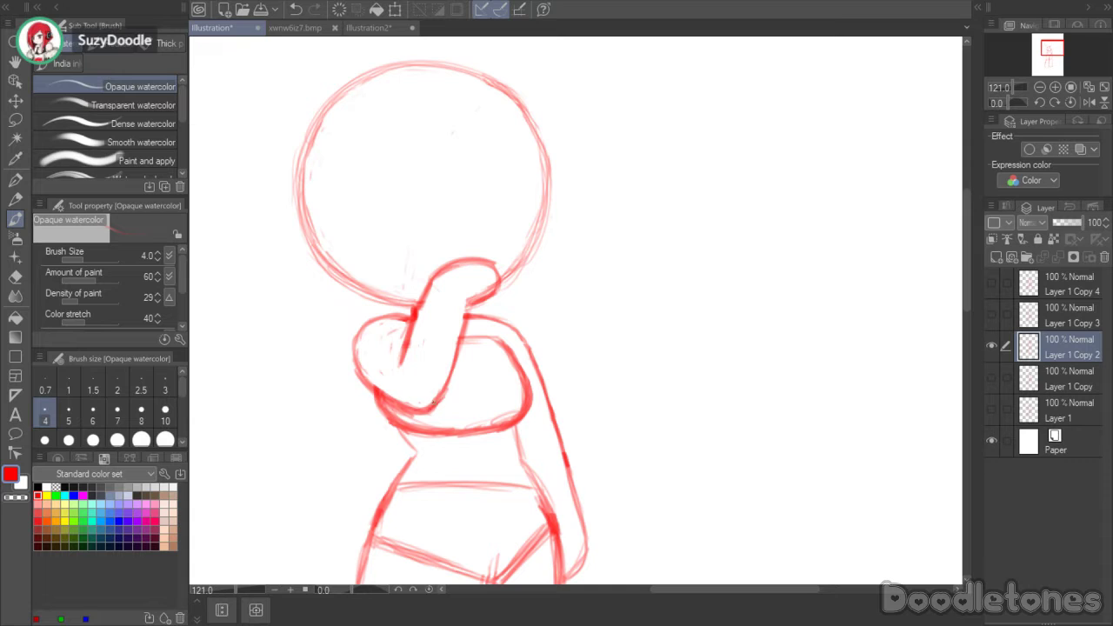
pyautogui.moveTo(400, 351); pyautogui.dragTo(385, 344)
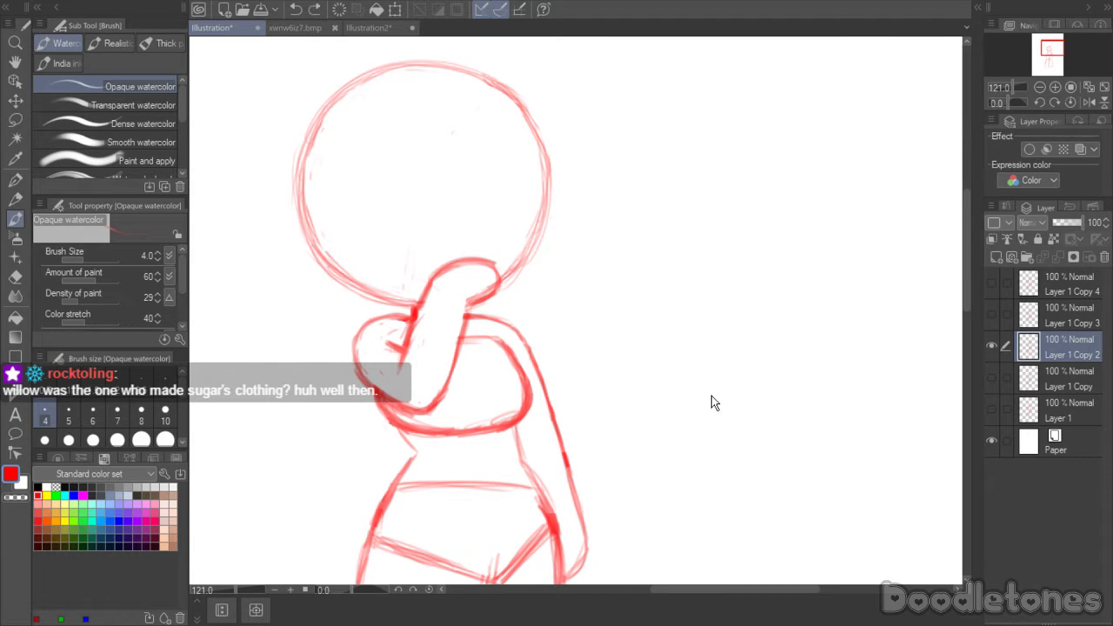
# - Undo the layer merge, the overlap erasing and all raised-arm strokes back to an empty Layer 2
pyautogui.hotkey('ctrl', 'shift', 'n')
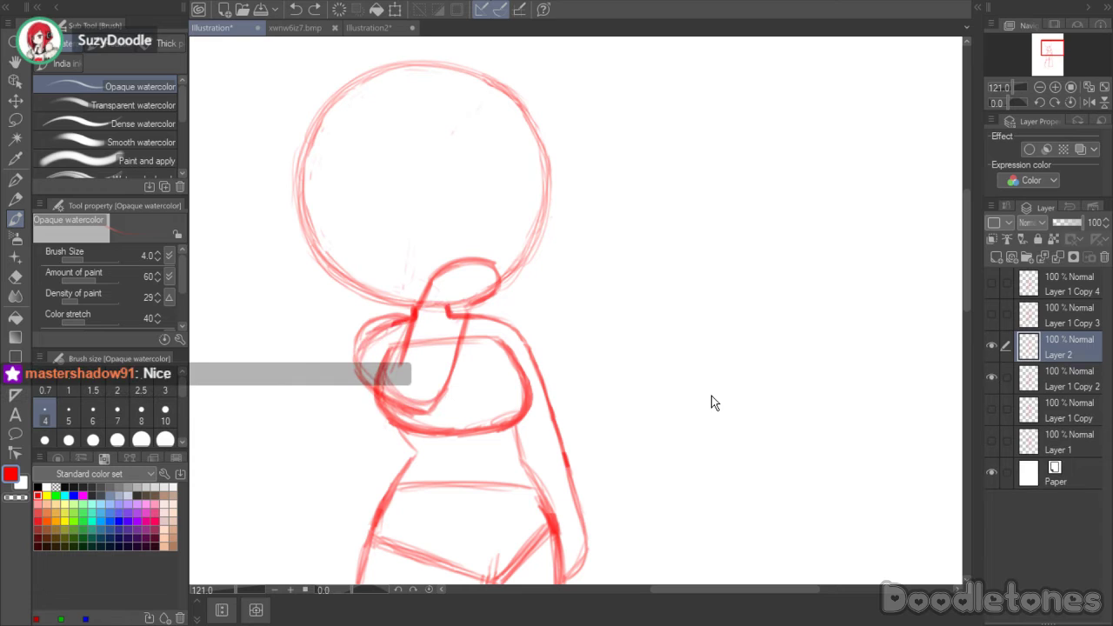
pyautogui.hotkey('ctrl', 'z')
pyautogui.hotkey('ctrl', 'z')
pyautogui.hotkey('ctrl', 'z')
pyautogui.hotkey('ctrl', 'z')
pyautogui.hotkey('ctrl', 'z')
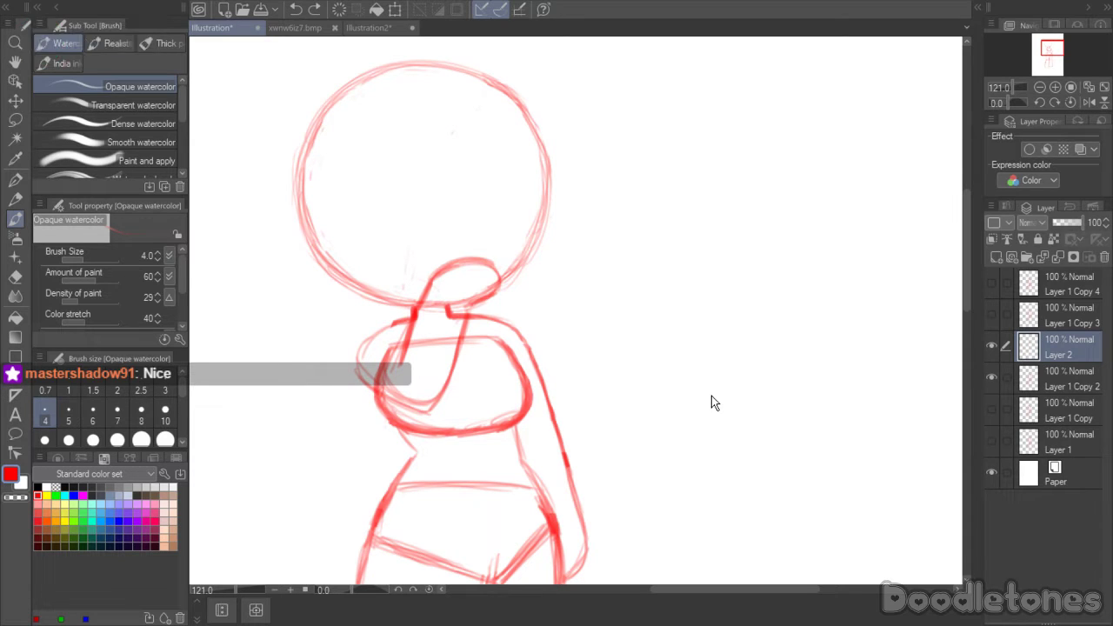
pyautogui.hotkey('ctrl', 'z')
pyautogui.hotkey('ctrl', 'z')
pyautogui.hotkey('ctrl', 'z')
pyautogui.hotkey('ctrl', 'z')
pyautogui.hotkey('ctrl', 'z')
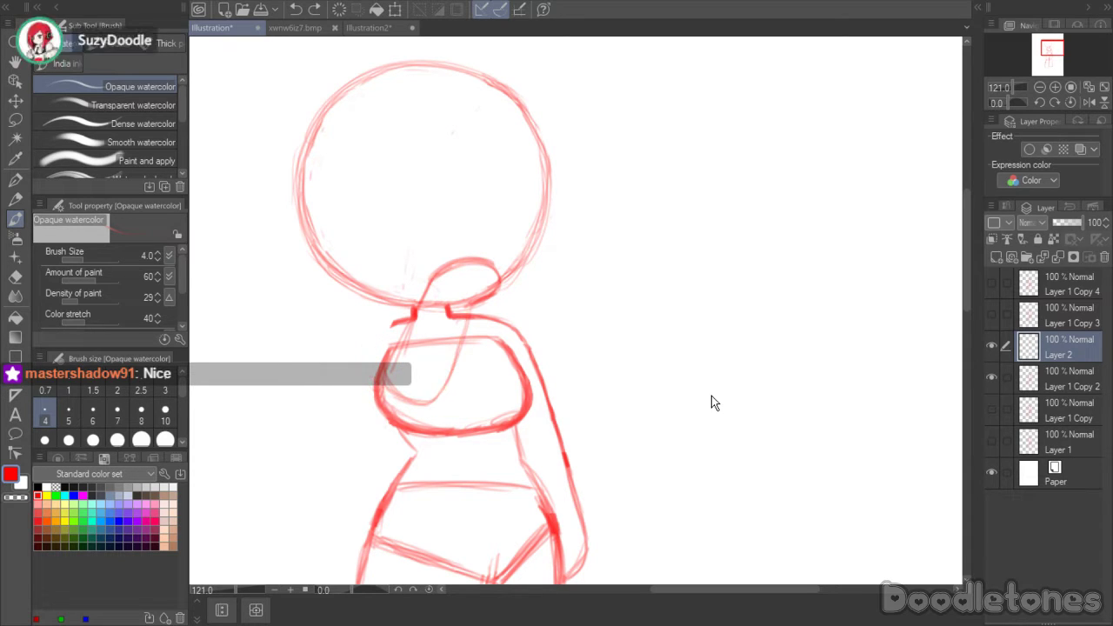
pyautogui.hotkey('ctrl', 'z')
pyautogui.hotkey('ctrl', 'z')
pyautogui.hotkey('ctrl', 'z')
pyautogui.hotkey('ctrl', 'z')
pyautogui.hotkey('ctrl', 'z')
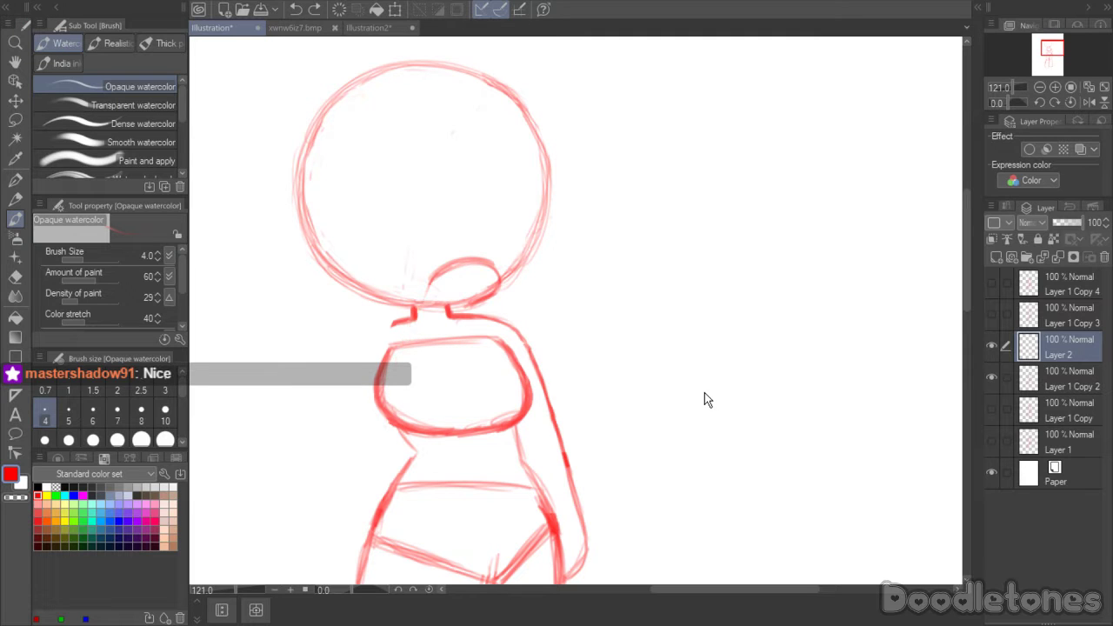
pyautogui.hotkey('ctrl', 'z')
pyautogui.hotkey('ctrl', 'z')
pyautogui.hotkey('ctrl', 'z')
pyautogui.hotkey('ctrl', 'z')
pyautogui.hotkey('ctrl', 'z')
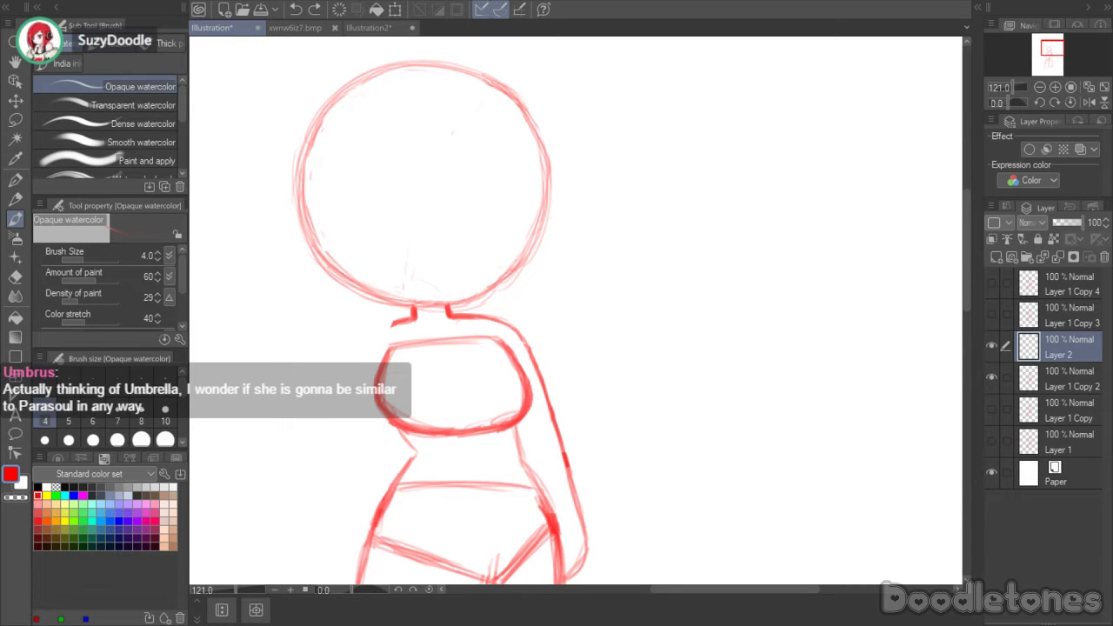
# - Sketch a bent arm with a curved hand on Layer 2 in the blank canvas area beside the figure's head
pyautogui.moveTo(0, 61)
pyautogui.mouseDown()
pyautogui.moveTo(920, 16)
pyautogui.moveTo(851, 51)
pyautogui.moveTo(763, 53)
pyautogui.mouseUp()
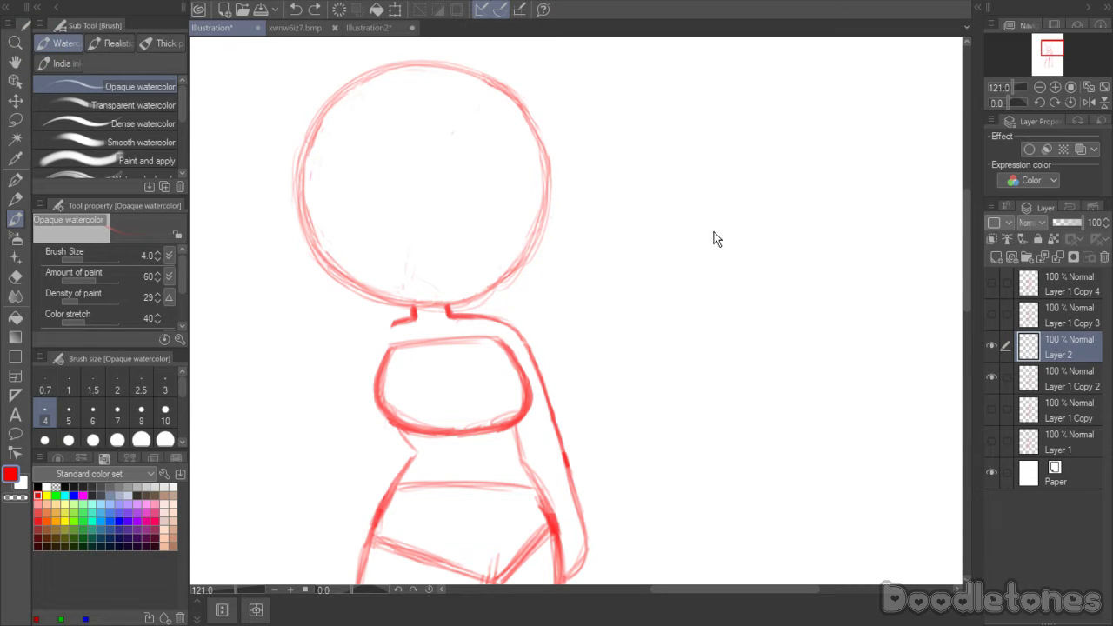
pyautogui.moveTo(636, 252)
pyautogui.mouseDown()
pyautogui.moveTo(666, 241)
pyautogui.moveTo(689, 260)
pyautogui.moveTo(664, 278)
pyautogui.mouseUp()
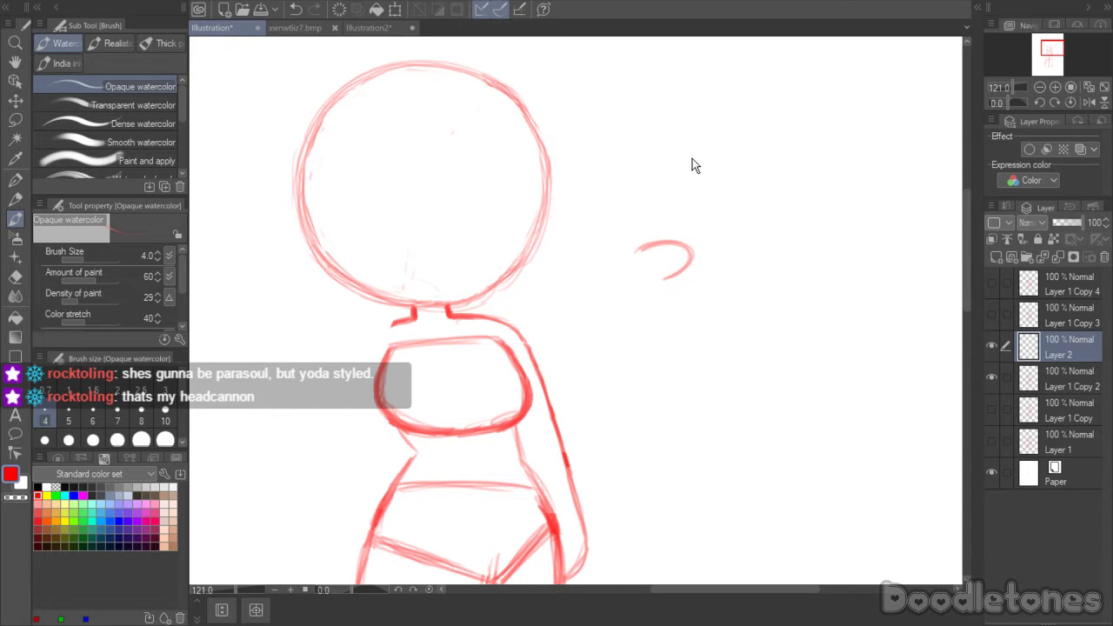
pyautogui.moveTo(636, 252); pyautogui.dragTo(606, 324)
pyautogui.moveTo(666, 281); pyautogui.dragTo(656, 333)
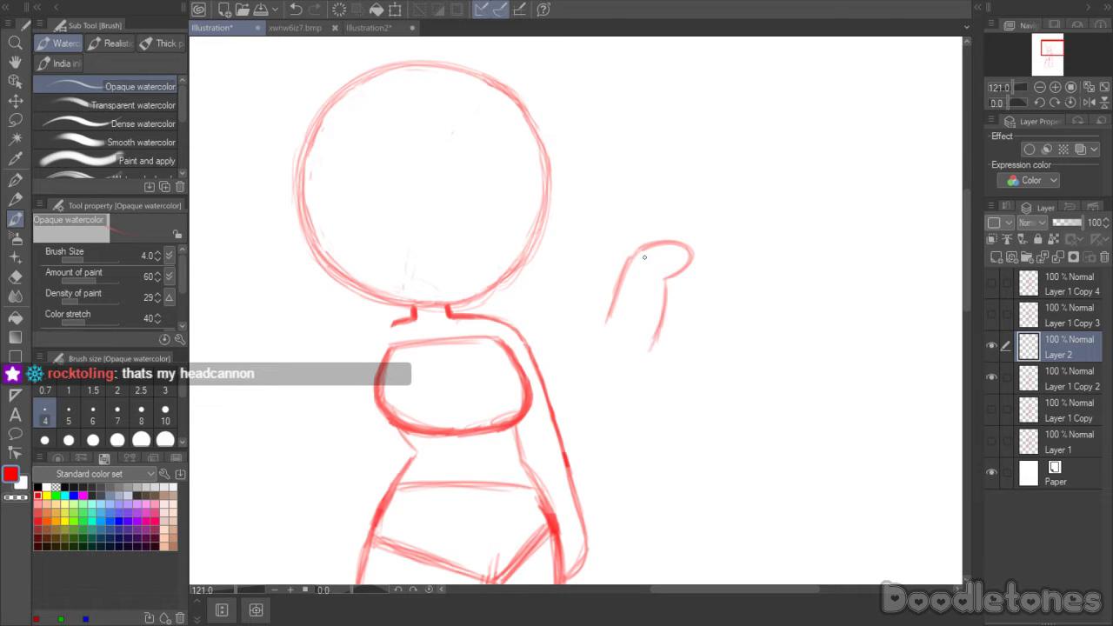
pyautogui.moveTo(669, 278)
pyautogui.mouseDown()
pyautogui.moveTo(695, 261)
pyautogui.moveTo(691, 250)
pyautogui.moveTo(669, 281)
pyautogui.moveTo(696, 244)
pyautogui.moveTo(668, 243)
pyautogui.moveTo(695, 251)
pyautogui.moveTo(613, 320)
pyautogui.mouseUp()
pyautogui.moveTo(636, 259)
pyautogui.mouseDown()
pyautogui.moveTo(614, 328)
pyautogui.moveTo(592, 350)
pyautogui.moveTo(569, 330)
pyautogui.moveTo(599, 362)
pyautogui.mouseUp()
pyautogui.moveTo(557, 314)
pyautogui.mouseDown()
pyautogui.moveTo(604, 359)
pyautogui.moveTo(656, 336)
pyautogui.mouseUp()
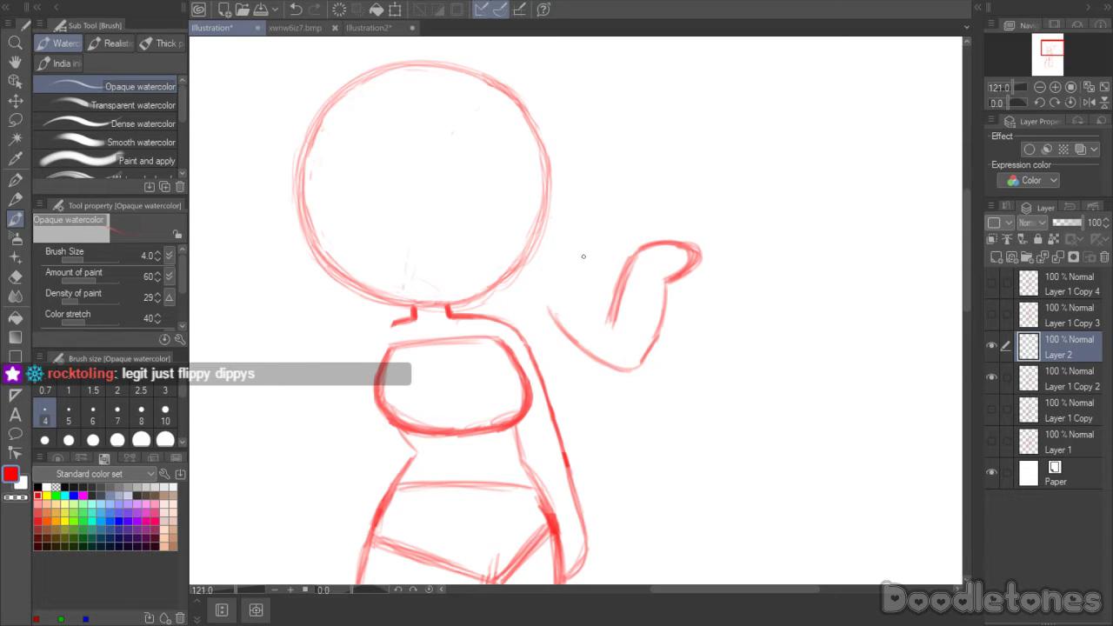
pyautogui.moveTo(550, 286)
pyautogui.mouseDown()
pyautogui.moveTo(583, 350)
pyautogui.moveTo(554, 299)
pyautogui.moveTo(583, 337)
pyautogui.moveTo(628, 360)
pyautogui.mouseUp()
pyautogui.moveTo(609, 320); pyautogui.dragTo(633, 258)
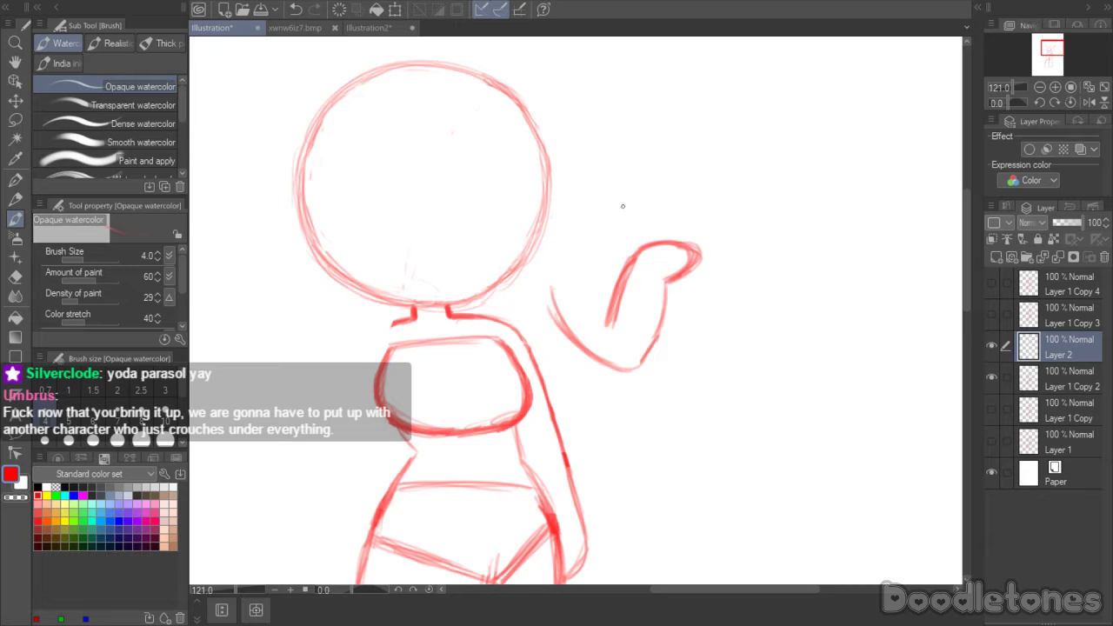
# - Lasso the sketched arm, rotate it slightly clockwise and place it farther from the figure
pyautogui.press('m')
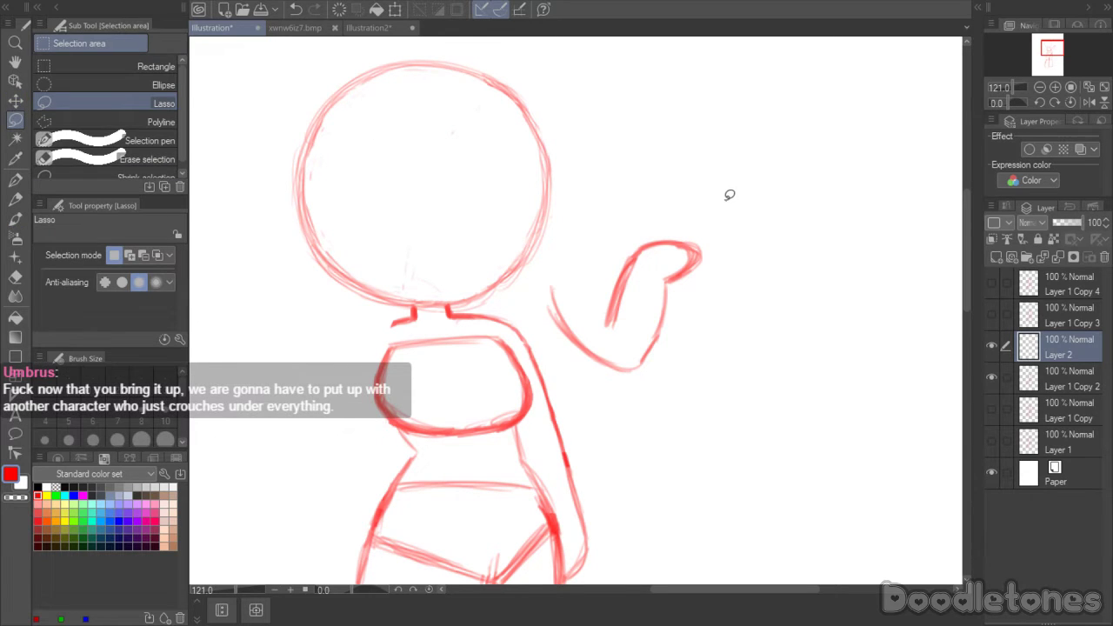
pyautogui.moveTo(730, 195)
pyautogui.mouseDown()
pyautogui.moveTo(688, 185)
pyautogui.moveTo(607, 228)
pyautogui.moveTo(543, 283)
pyautogui.moveTo(582, 385)
pyautogui.moveTo(735, 300)
pyautogui.mouseUp()
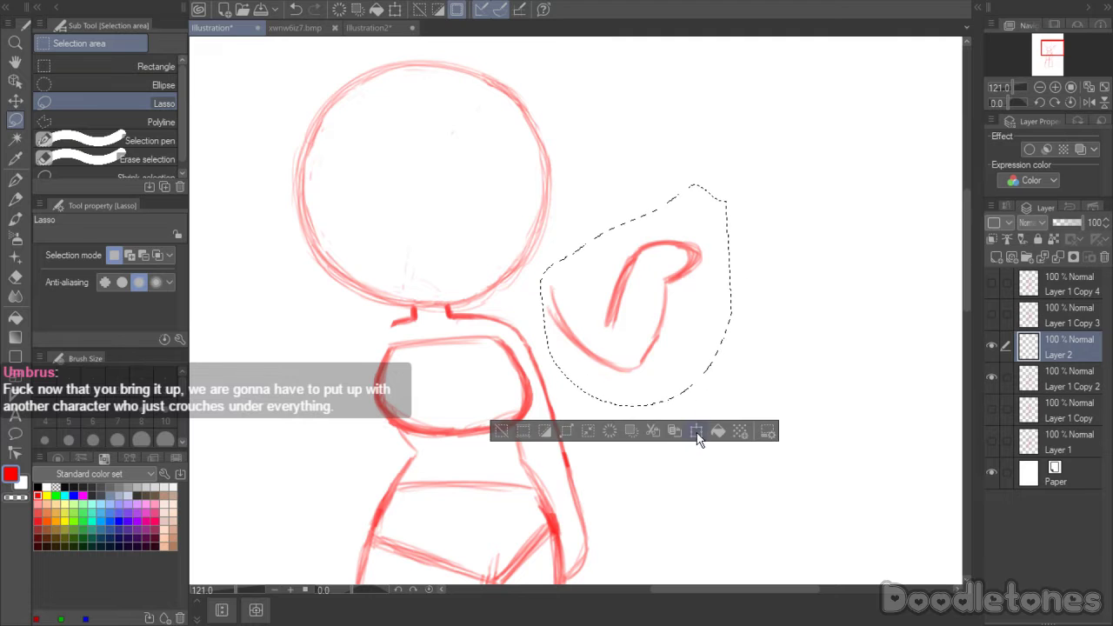
pyautogui.click(697, 431)
pyautogui.moveTo(621, 331)
pyautogui.mouseDown()
pyautogui.moveTo(516, 373)
pyautogui.moveTo(566, 265)
pyautogui.mouseUp()
pyautogui.moveTo(461, 360)
pyautogui.mouseDown()
pyautogui.moveTo(475, 368)
pyautogui.moveTo(467, 377)
pyautogui.mouseUp()
pyautogui.moveTo(556, 314); pyautogui.dragTo(543, 374)
pyautogui.moveTo(473, 344); pyautogui.dragTo(633, 310)
pyautogui.moveTo(787, 292)
pyautogui.mouseDown()
pyautogui.moveTo(790, 303)
pyautogui.moveTo(815, 267)
pyautogui.mouseUp()
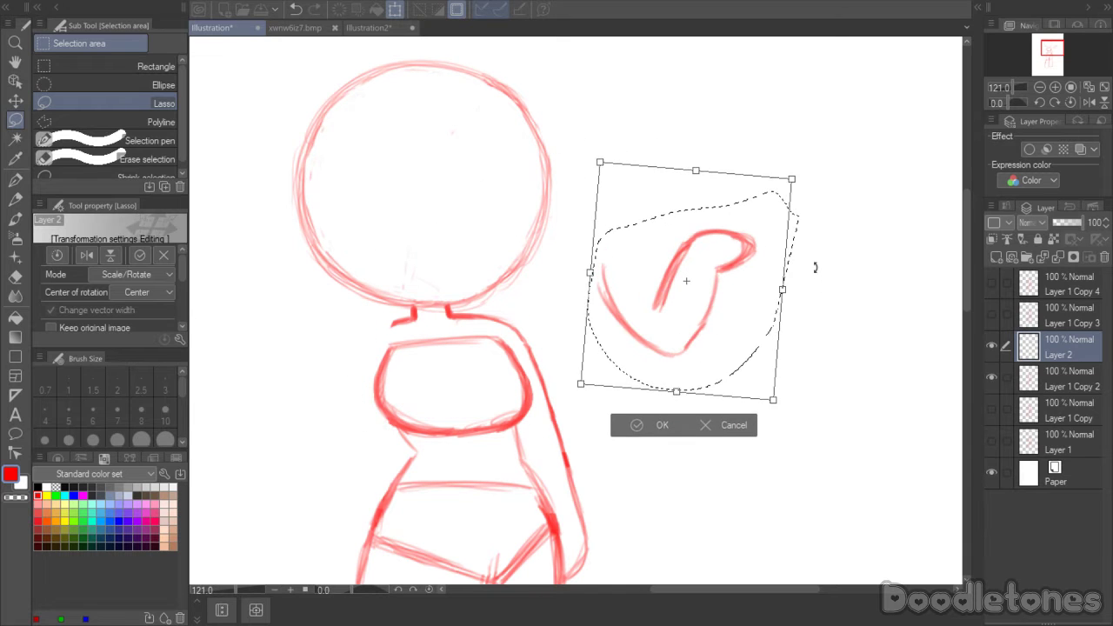
pyautogui.click(637, 425)
# - Lasso the outer upper-arm line and rotate it to a steeper angle meeting the elbow
pyautogui.moveTo(614, 252)
pyautogui.mouseDown()
pyautogui.moveTo(596, 255)
pyautogui.moveTo(682, 354)
pyautogui.moveTo(663, 342)
pyautogui.moveTo(660, 365)
pyautogui.mouseUp()
pyautogui.click(693, 395)
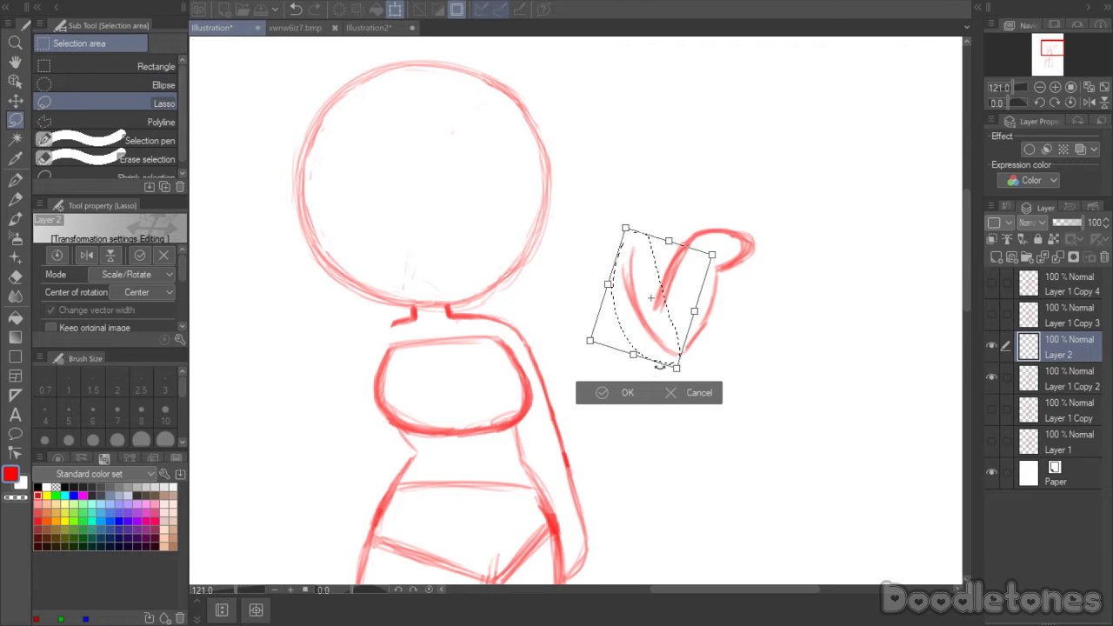
pyautogui.click(604, 396)
# - Lasso the whole arm, adjust its rotation over the torso, and return it to the blank area beside the figure
pyautogui.moveTo(780, 192)
pyautogui.mouseDown()
pyautogui.moveTo(691, 391)
pyautogui.moveTo(753, 357)
pyautogui.mouseUp()
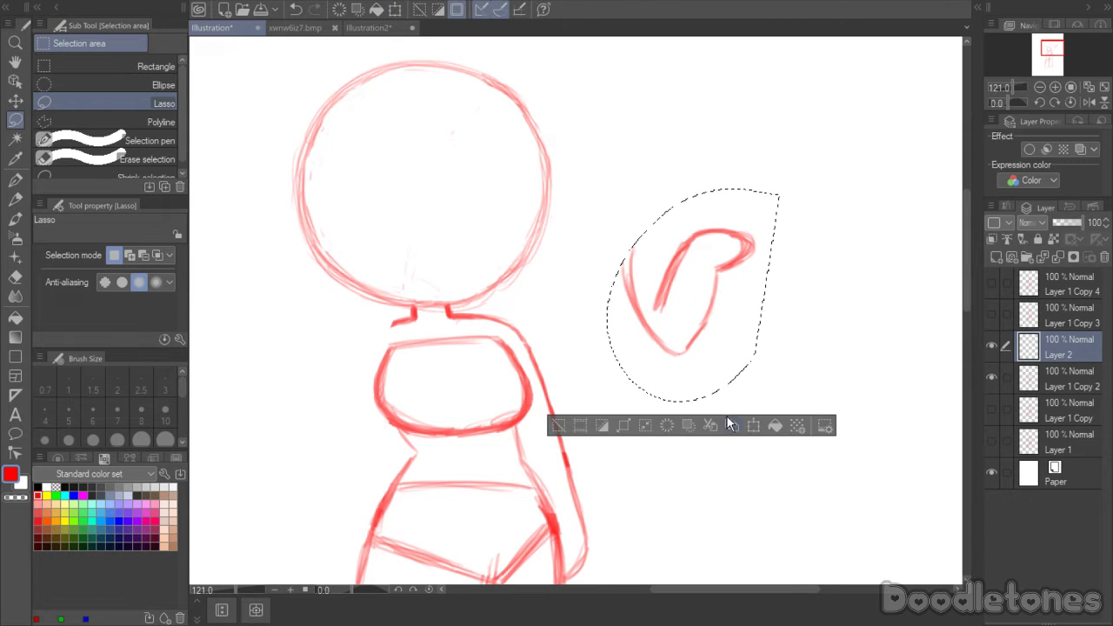
pyautogui.click(729, 424)
pyautogui.moveTo(695, 322); pyautogui.dragTo(442, 393)
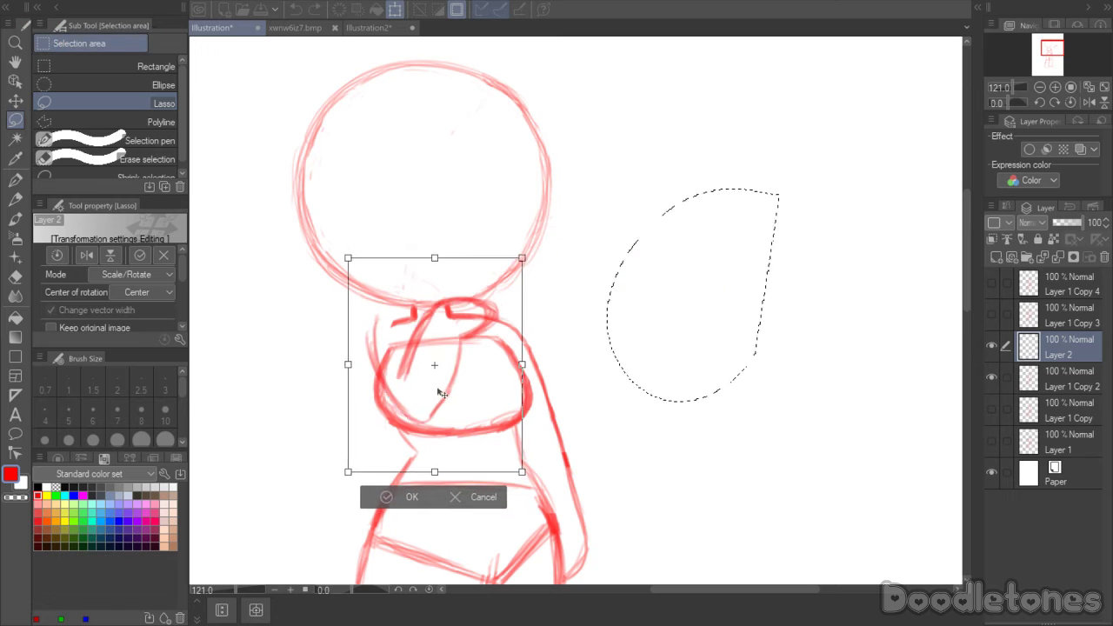
pyautogui.moveTo(532, 348)
pyautogui.mouseDown()
pyautogui.moveTo(529, 331)
pyautogui.moveTo(532, 341)
pyautogui.mouseUp()
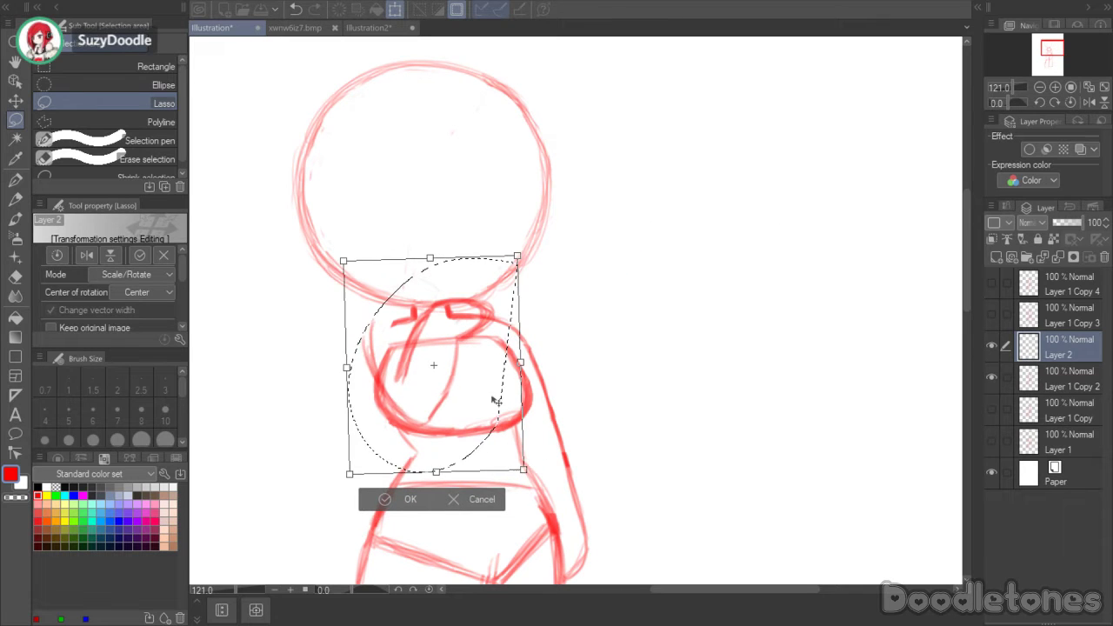
pyautogui.moveTo(494, 400); pyautogui.dragTo(513, 398)
pyautogui.moveTo(541, 287); pyautogui.dragTo(561, 322)
pyautogui.moveTo(467, 313)
pyautogui.mouseDown()
pyautogui.moveTo(467, 301)
pyautogui.moveTo(703, 319)
pyautogui.moveTo(618, 281)
pyautogui.moveTo(646, 229)
pyautogui.moveTo(709, 252)
pyautogui.moveTo(745, 305)
pyautogui.moveTo(734, 320)
pyautogui.mouseUp()
pyautogui.click(652, 430)
pyautogui.hotkey('ctrl', 'd')
# - Transform the selected upper arm and elbow, excluding the hand, to make them slightly shorter
pyautogui.hotkey('ctrl', 't')
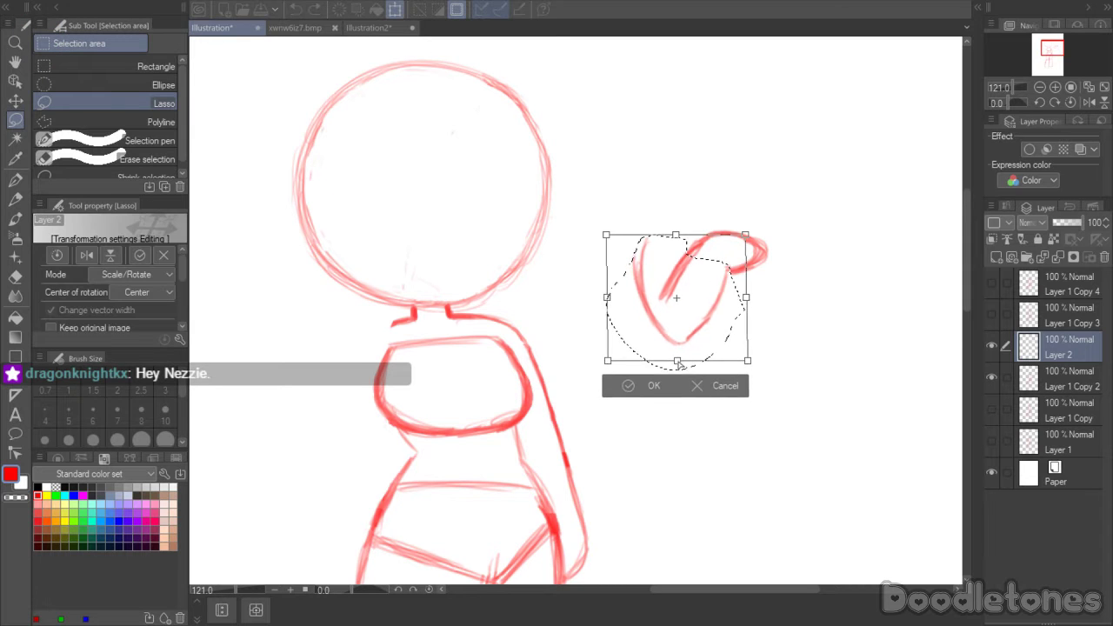
pyautogui.moveTo(677, 364); pyautogui.dragTo(734, 313)
pyautogui.click(648, 386)
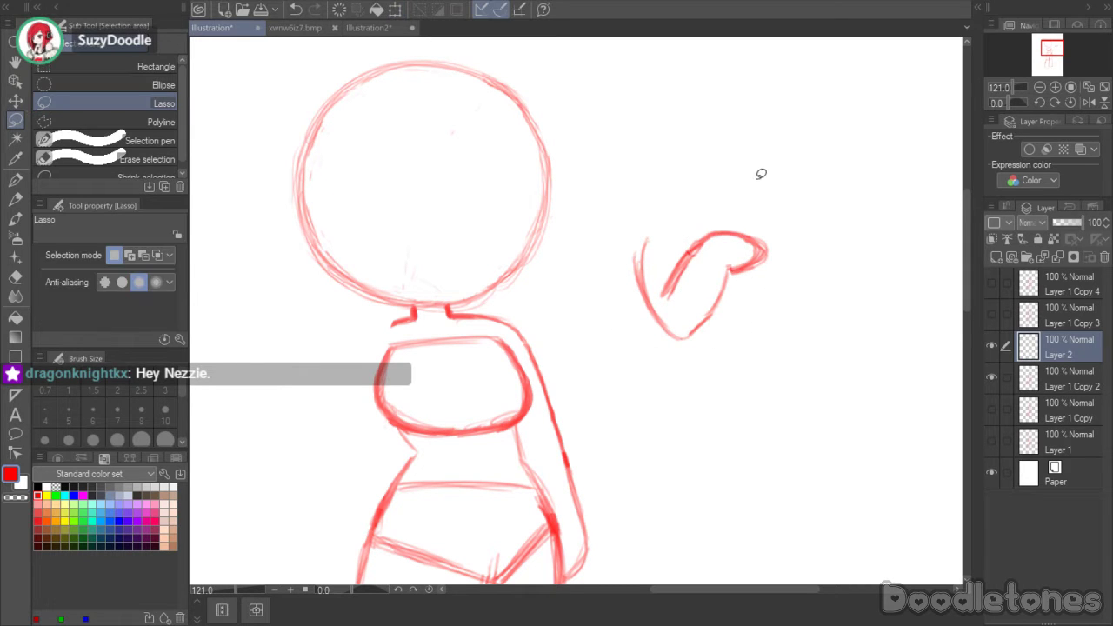
# - Lasso the whole arm, place it over the torso with the hand at the chin, and rotate it counterclockwise
pyautogui.moveTo(761, 174)
pyautogui.mouseDown()
pyautogui.moveTo(663, 174)
pyautogui.moveTo(755, 179)
pyautogui.mouseUp()
pyautogui.hotkey('ctrl', 't')
pyautogui.moveTo(722, 344); pyautogui.dragTo(477, 398)
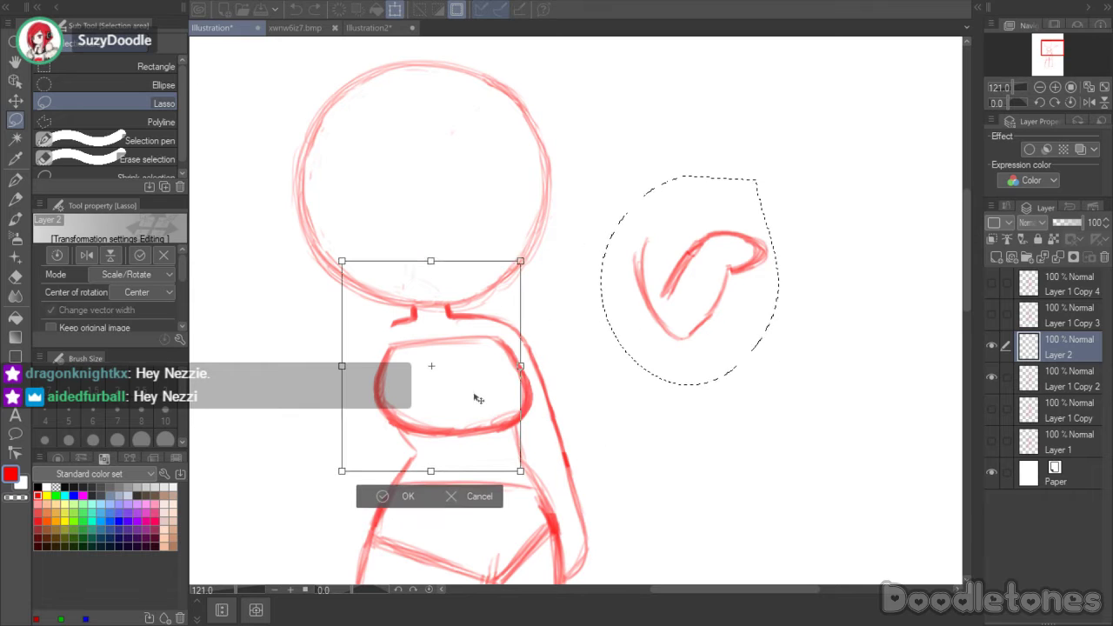
pyautogui.moveTo(576, 347); pyautogui.dragTo(566, 293)
pyautogui.moveTo(472, 368)
pyautogui.mouseDown()
pyautogui.moveTo(474, 345)
pyautogui.moveTo(481, 357)
pyautogui.mouseUp()
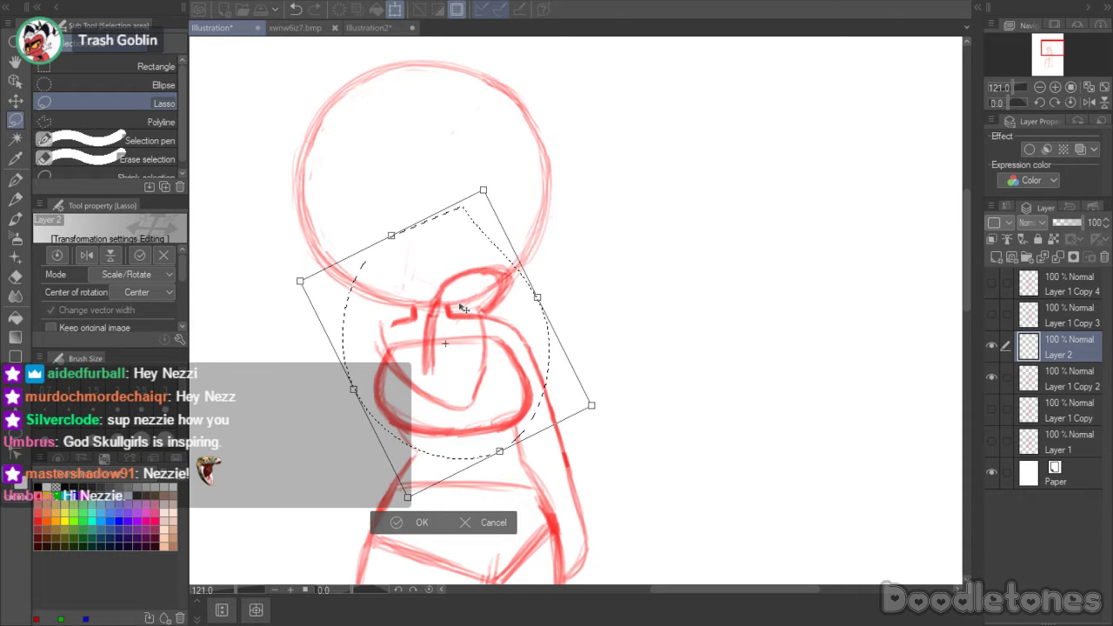
pyautogui.moveTo(468, 341)
pyautogui.mouseDown()
pyautogui.moveTo(470, 383)
pyautogui.moveTo(465, 356)
pyautogui.mouseUp()
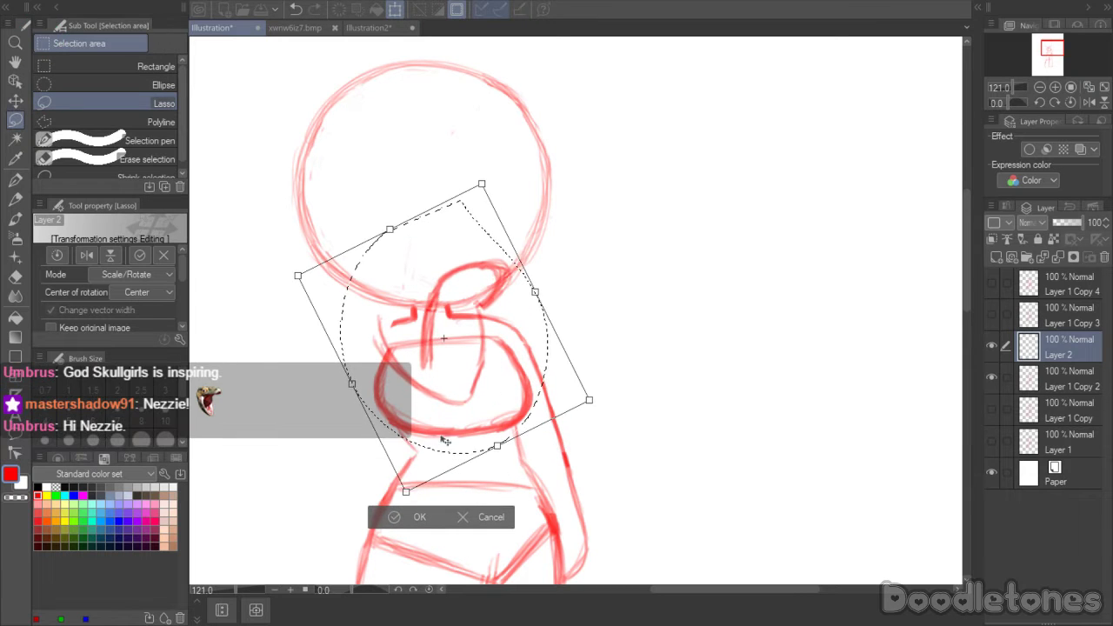
pyautogui.press('Return')
pyautogui.hotkey('ctrl', 'd')
pyautogui.moveTo(398, 322)
pyautogui.mouseDown()
pyautogui.moveTo(370, 317)
pyautogui.moveTo(459, 416)
pyautogui.moveTo(494, 358)
pyautogui.moveTo(477, 304)
pyautogui.mouseUp()
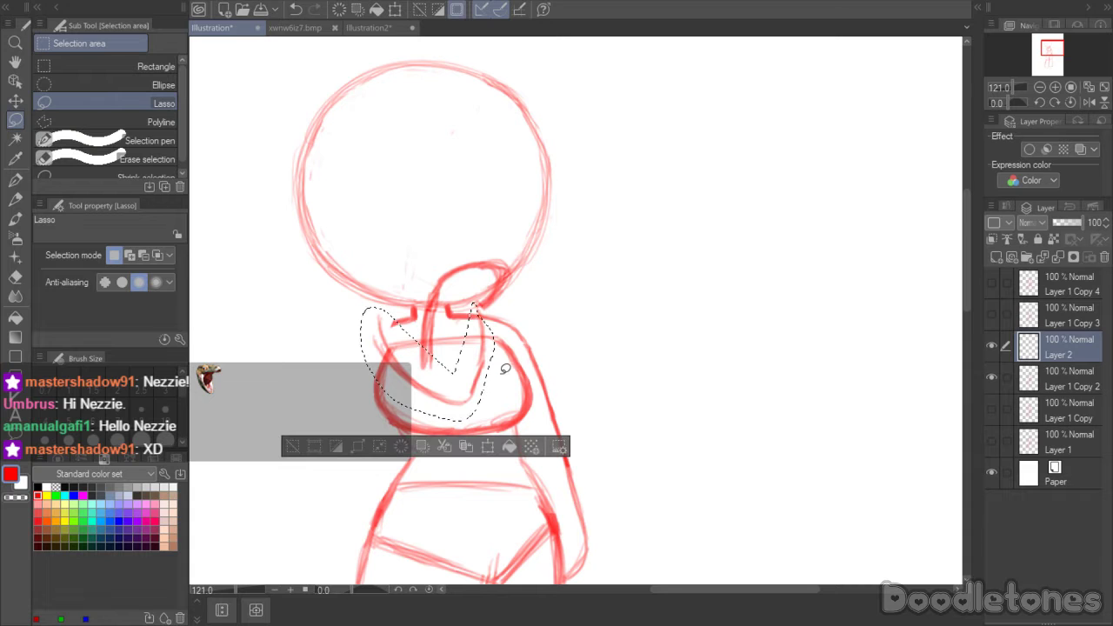
pyautogui.click(507, 450)
pyautogui.moveTo(507, 450); pyautogui.dragTo(489, 374)
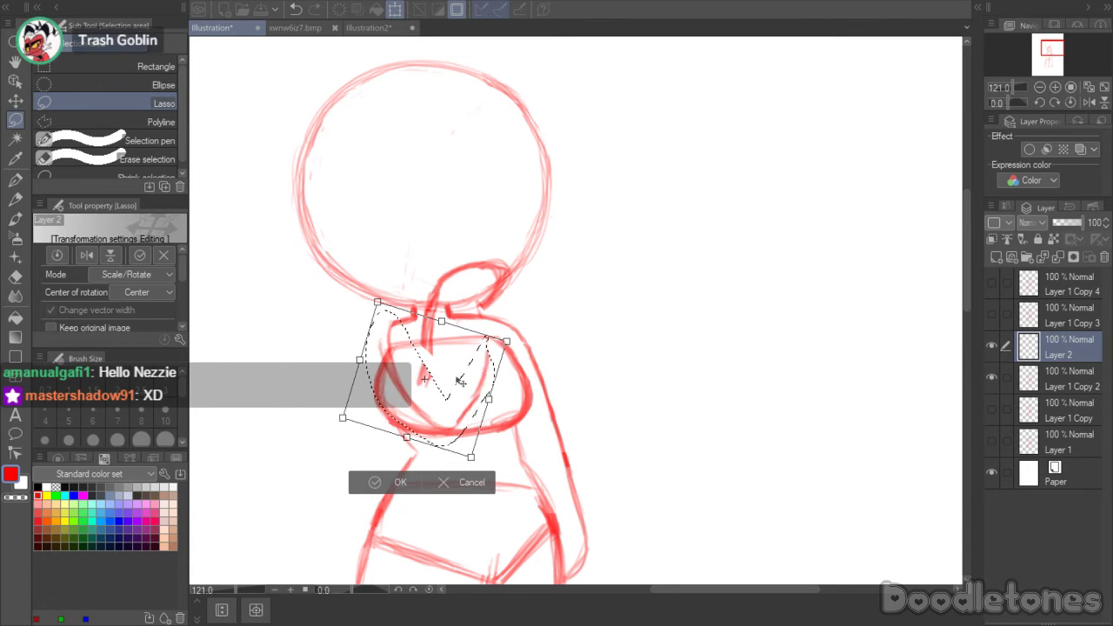
pyautogui.moveTo(451, 463); pyautogui.dragTo(443, 460)
pyautogui.click(445, 481)
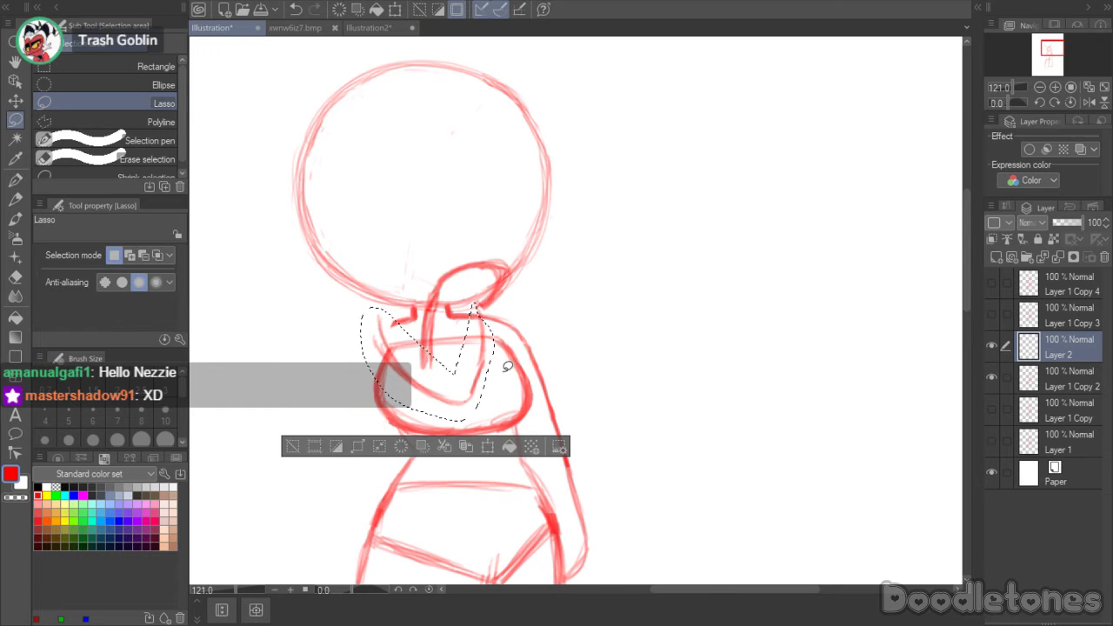
# - Delete the upper arm and forearm lines from Layer 2, keeping only the hand at the chin, and deselect
pyautogui.moveTo(504, 387)
pyautogui.mouseDown()
pyautogui.moveTo(359, 369)
pyautogui.moveTo(409, 281)
pyautogui.moveTo(474, 295)
pyautogui.mouseUp()
pyautogui.press('Delete')
pyautogui.hotkey('ctrl', 'd')
# - Redraw the upper arm from the shoulder to the elbow and the forearm line up to the hand with Opaque watercolor
pyautogui.click(14, 217)
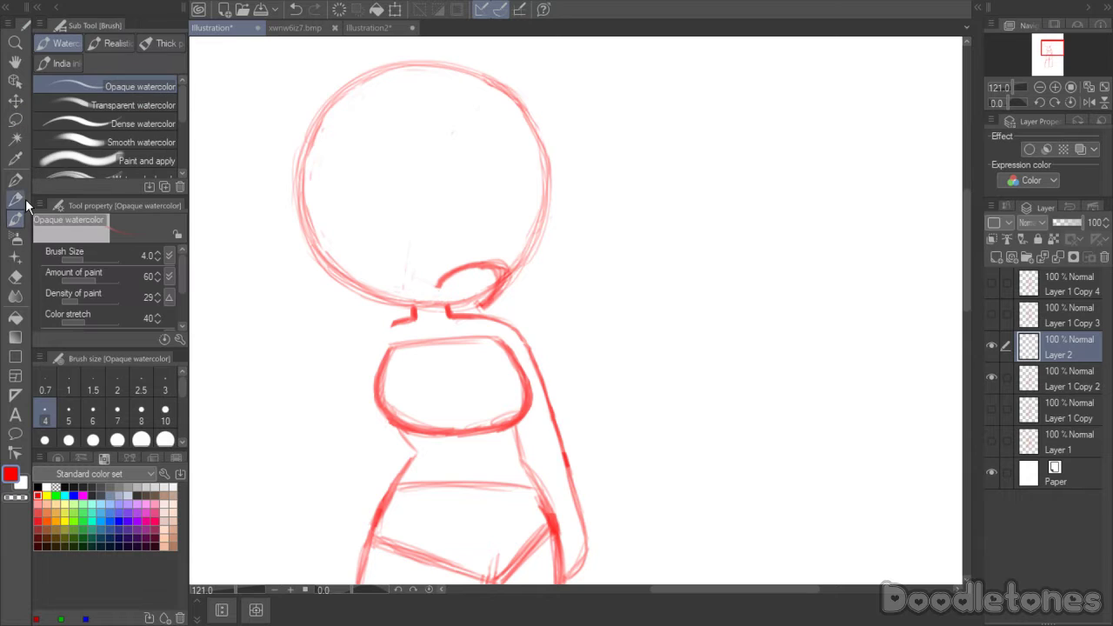
pyautogui.moveTo(393, 322); pyautogui.dragTo(377, 374)
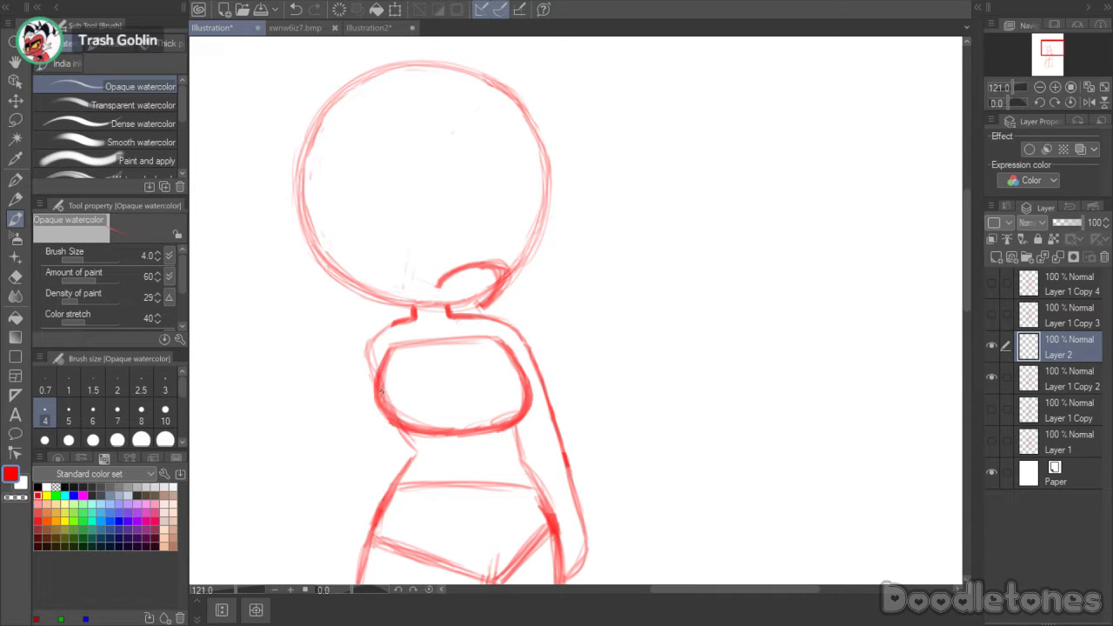
pyautogui.moveTo(372, 356)
pyautogui.mouseDown()
pyautogui.moveTo(400, 431)
pyautogui.moveTo(394, 421)
pyautogui.mouseUp()
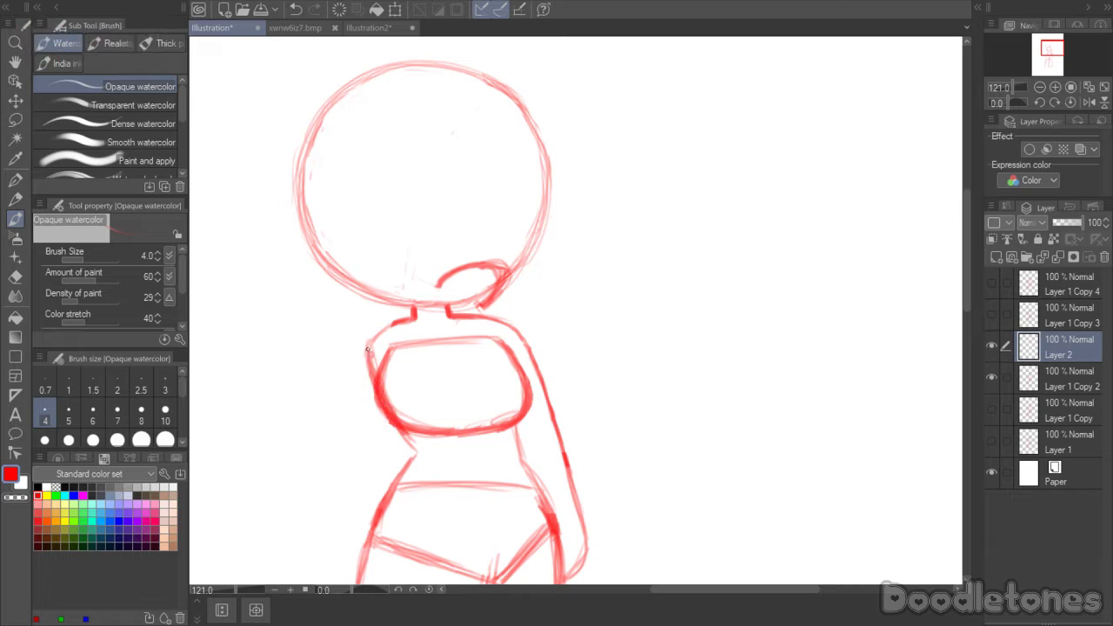
pyautogui.moveTo(367, 348)
pyautogui.mouseDown()
pyautogui.moveTo(391, 327)
pyautogui.moveTo(372, 342)
pyautogui.mouseUp()
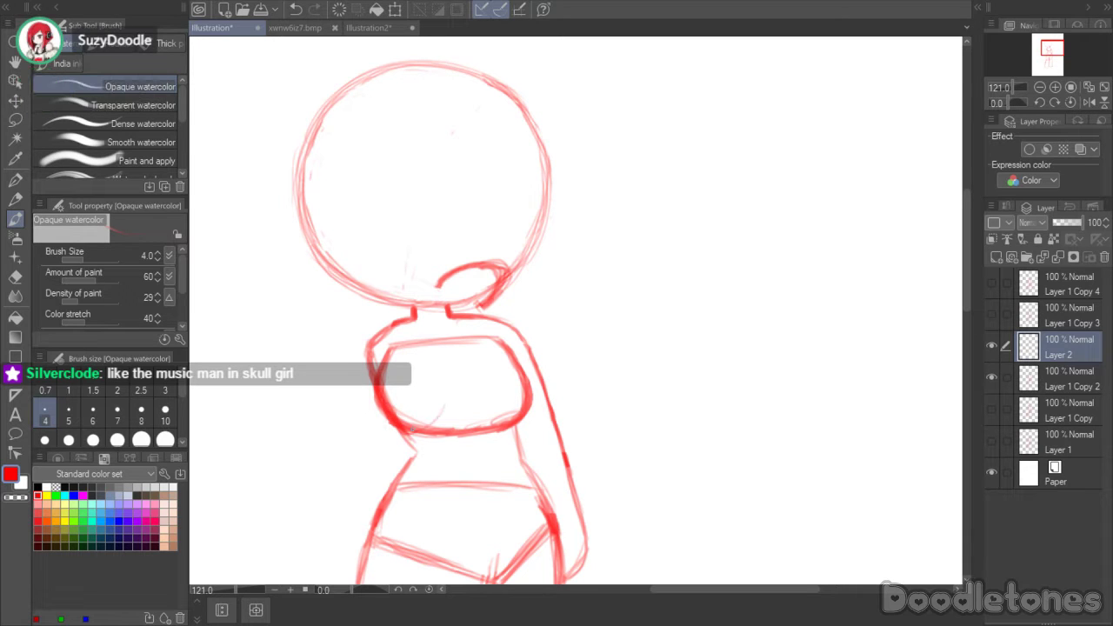
pyautogui.moveTo(465, 353)
pyautogui.mouseDown()
pyautogui.moveTo(421, 428)
pyautogui.moveTo(437, 409)
pyautogui.mouseUp()
pyautogui.moveTo(450, 383); pyautogui.dragTo(464, 345)
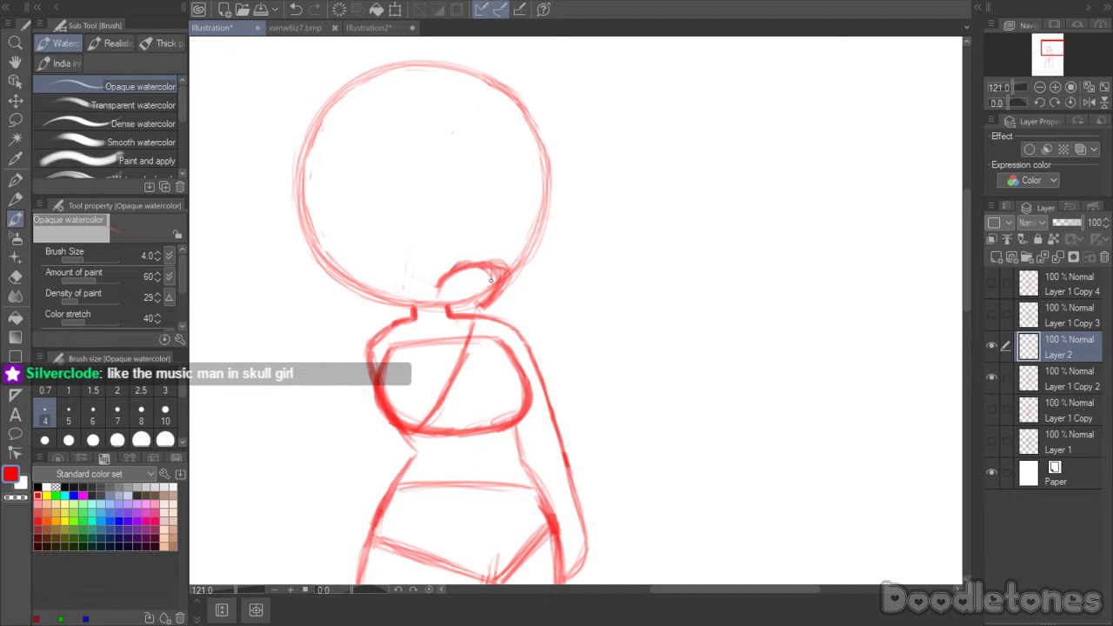
pyautogui.moveTo(489, 278); pyautogui.dragTo(470, 330)
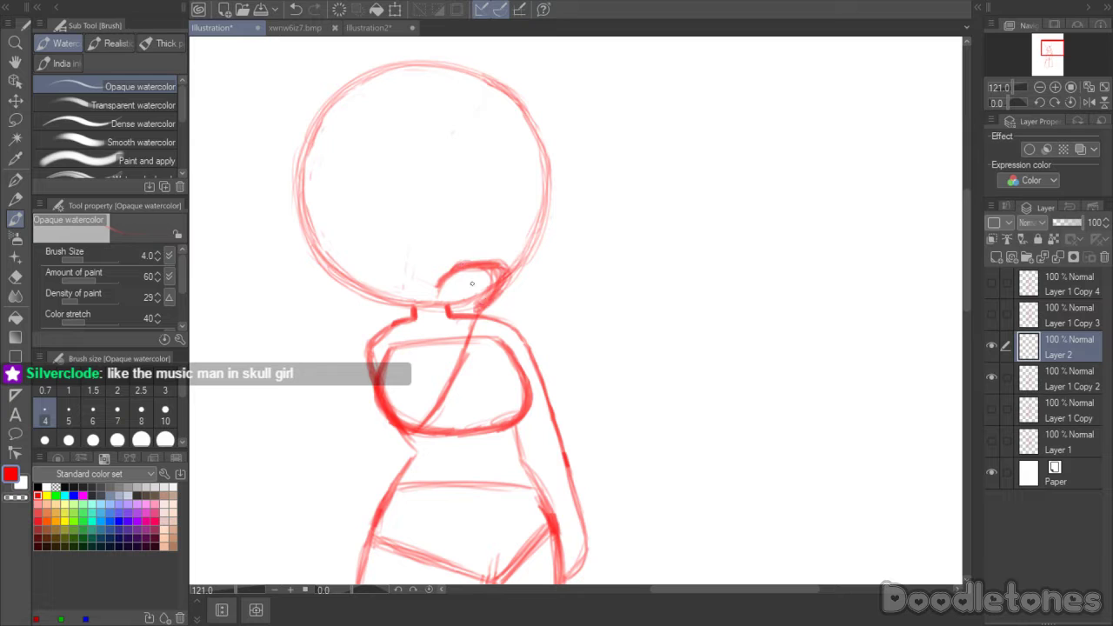
# - Lasso the hand at the chin, shift it slightly and rotate it to line up with the forearm
pyautogui.press('m')
pyautogui.moveTo(505, 254)
pyautogui.mouseDown()
pyautogui.moveTo(526, 279)
pyautogui.moveTo(480, 309)
pyautogui.moveTo(444, 302)
pyautogui.moveTo(526, 249)
pyautogui.mouseUp()
pyautogui.click(537, 345)
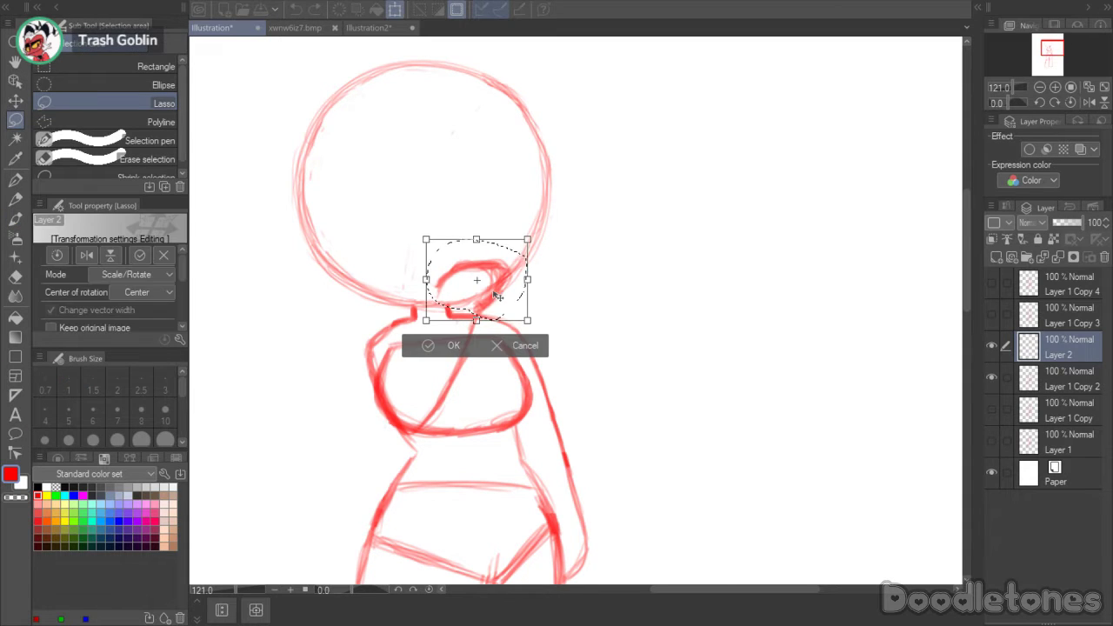
pyautogui.moveTo(530, 281)
pyautogui.mouseDown()
pyautogui.moveTo(522, 261)
pyautogui.moveTo(503, 254)
pyautogui.moveTo(485, 265)
pyautogui.moveTo(475, 248)
pyautogui.mouseUp()
pyautogui.click(430, 354)
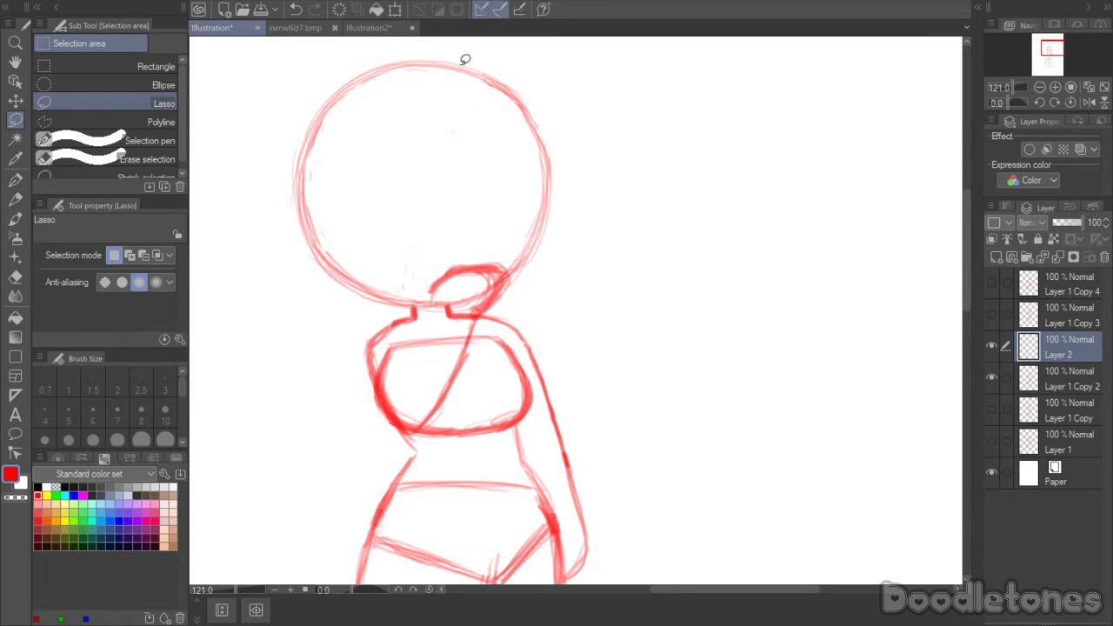
# - Draw the second forearm line from the hand down over the chest with Opaque watercolor, and undo the trial rounded shoulder strokes
pyautogui.click(15, 218)
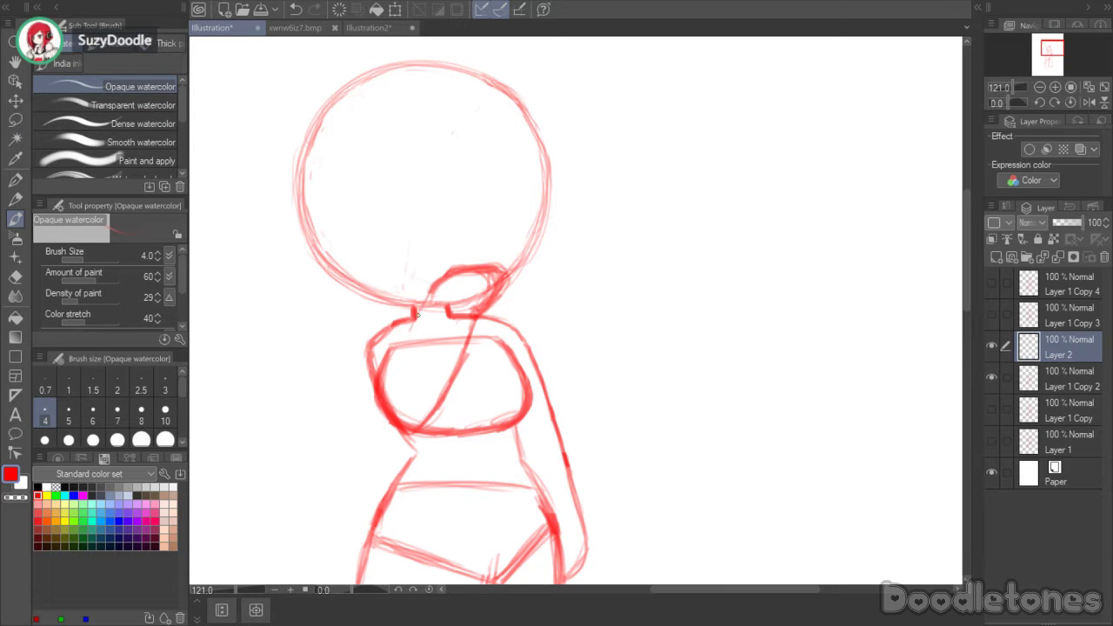
pyautogui.moveTo(416, 313)
pyautogui.mouseDown()
pyautogui.moveTo(408, 347)
pyautogui.moveTo(353, 342)
pyautogui.moveTo(385, 327)
pyautogui.moveTo(366, 397)
pyautogui.mouseUp()
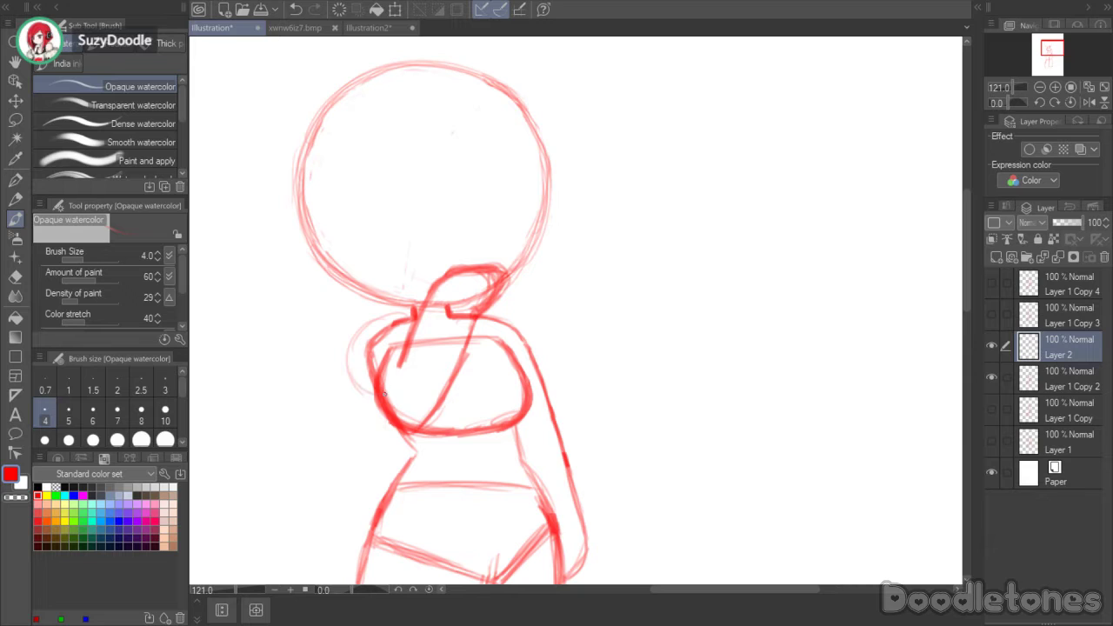
pyautogui.moveTo(408, 315)
pyautogui.mouseDown()
pyautogui.moveTo(348, 362)
pyautogui.moveTo(356, 332)
pyautogui.mouseUp()
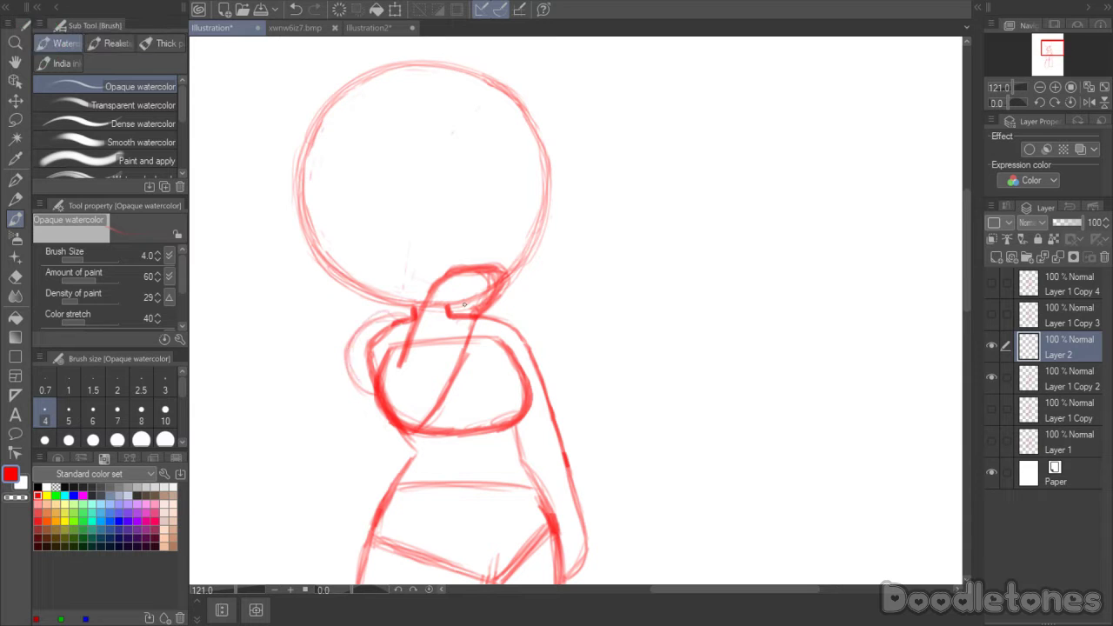
pyautogui.hotkey('ctrl', 'z')
pyautogui.hotkey('ctrl', 'z')
pyautogui.hotkey('ctrl', 'z')
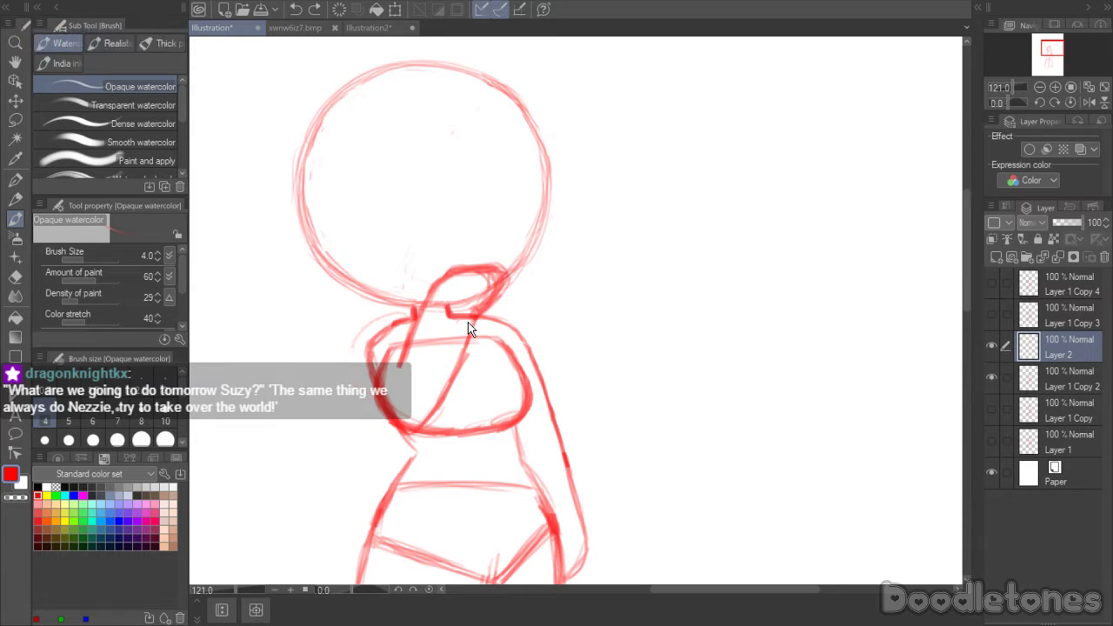
pyautogui.hotkey('ctrl', 'z')
# - Erase the corner of the chest outline covered by the forearm on Layer 1 Copy 2 and return to Layer 2
pyautogui.press('e')
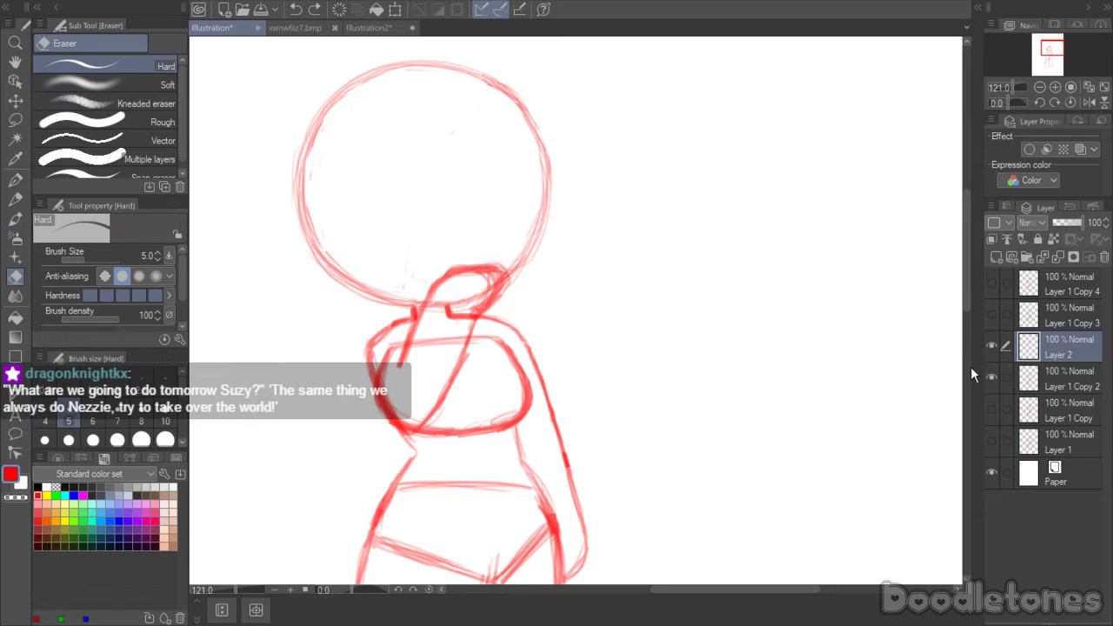
pyautogui.hotkey('alt', '[')
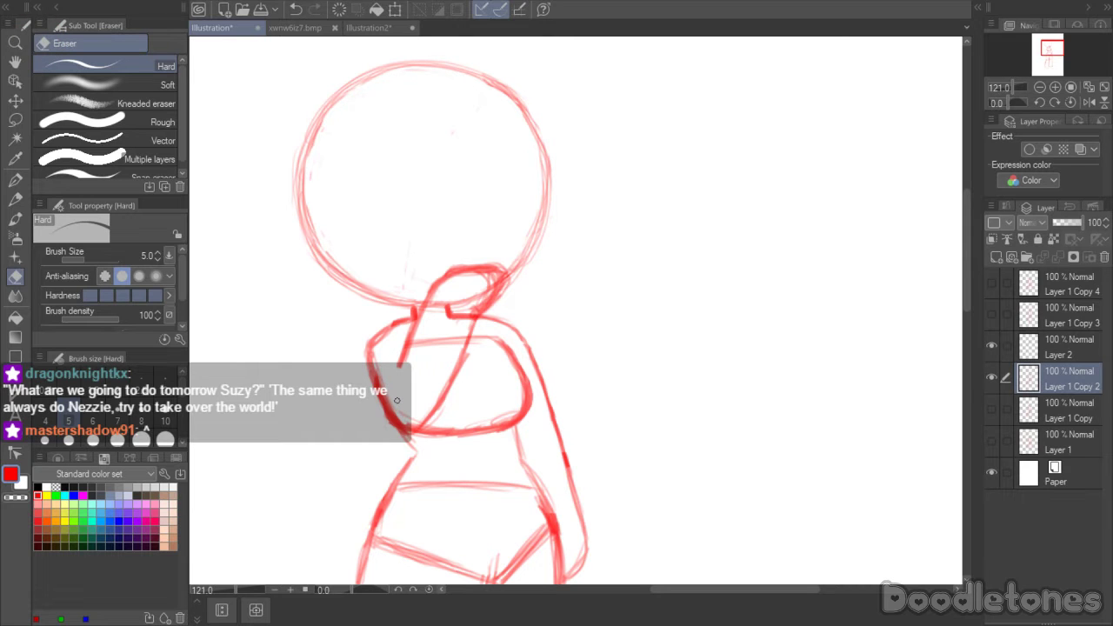
pyautogui.hotkey('alt', ']')
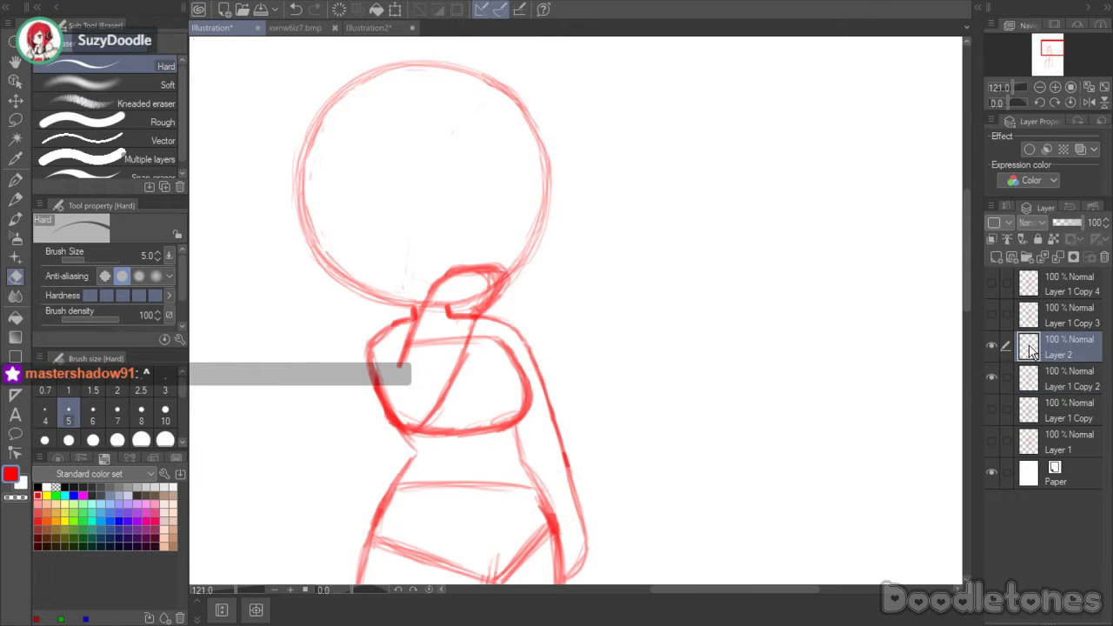
# - Lasso the hand on Layer 2, move it lower so it sits just under the chin, and deselect
pyautogui.press('m')
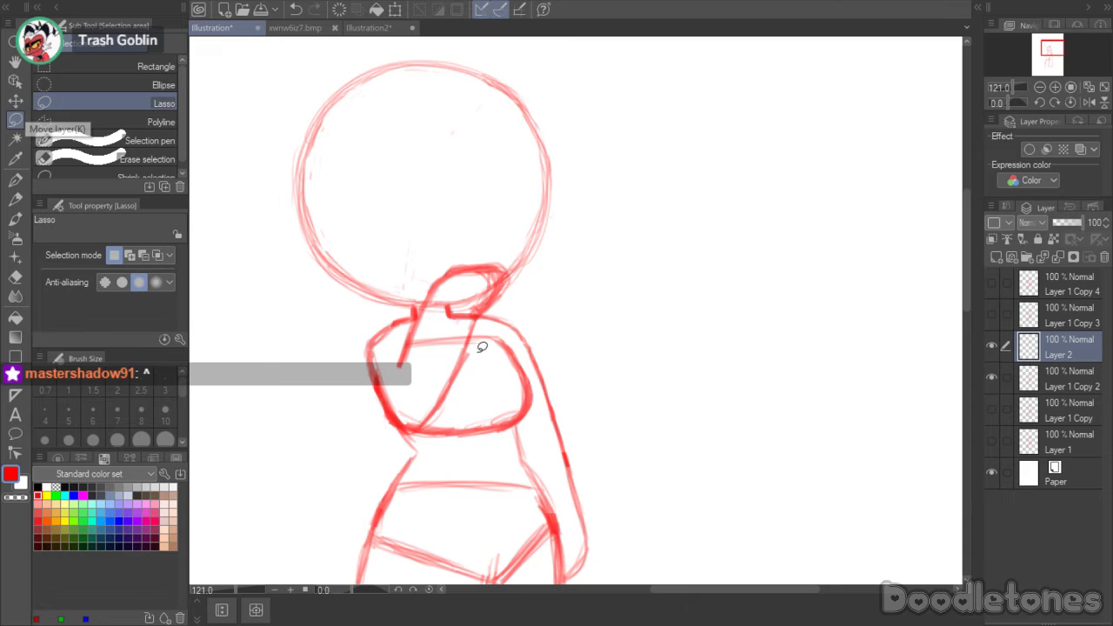
pyautogui.moveTo(483, 336)
pyautogui.mouseDown()
pyautogui.moveTo(530, 306)
pyautogui.moveTo(476, 339)
pyautogui.moveTo(473, 323)
pyautogui.moveTo(479, 339)
pyautogui.mouseUp()
pyautogui.hotkey('ctrl', 't')
pyautogui.click(432, 391)
pyautogui.click(497, 240)
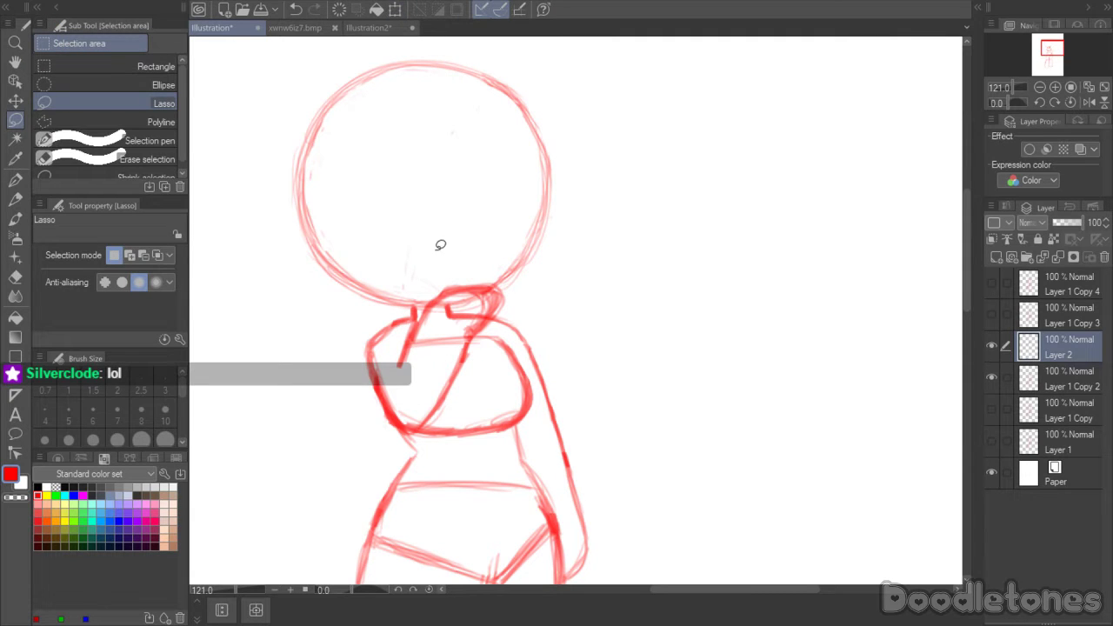
# - Redraw the inner forearm line and upper arm with Opaque watercolor, and clean up the old strokes and hand outline with the Hard eraser
pyautogui.press('b')
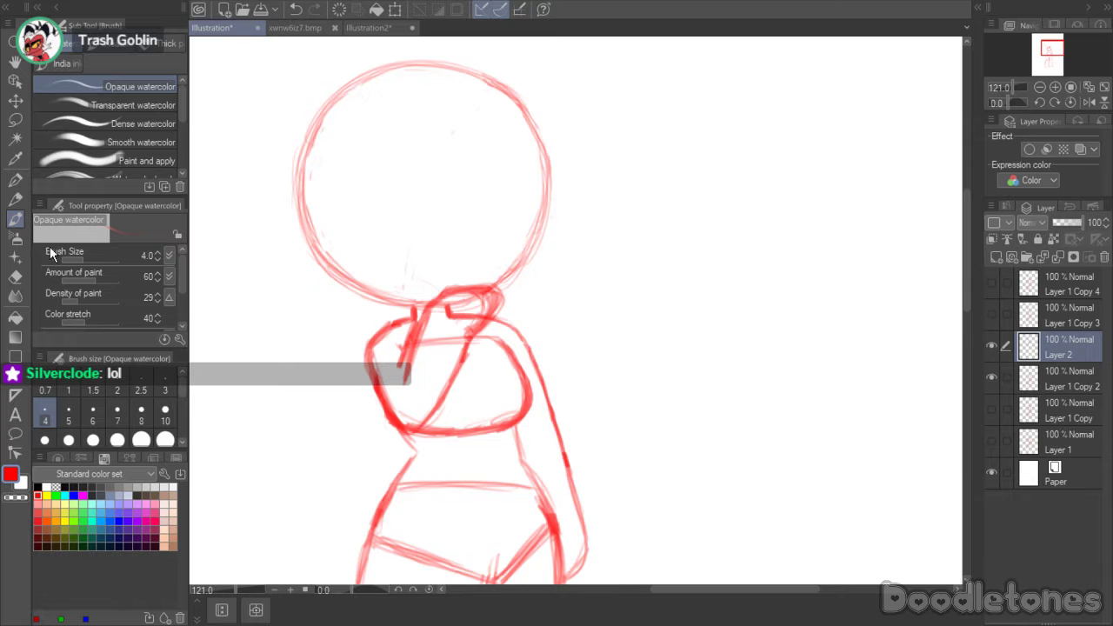
pyautogui.click(14, 275)
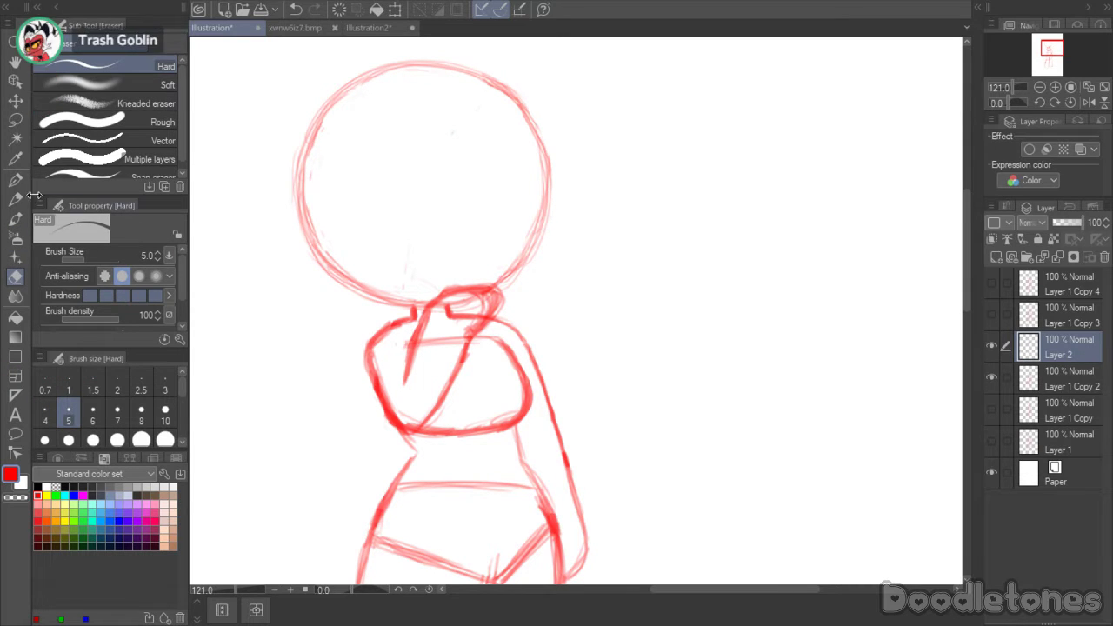
pyautogui.click(14, 219)
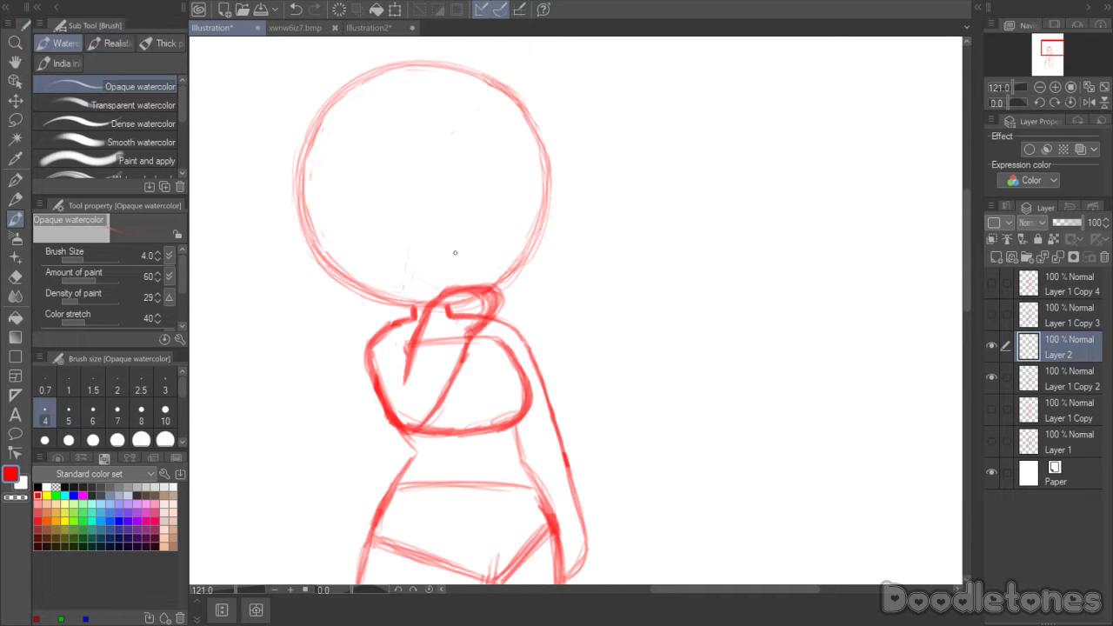
pyautogui.press('e')
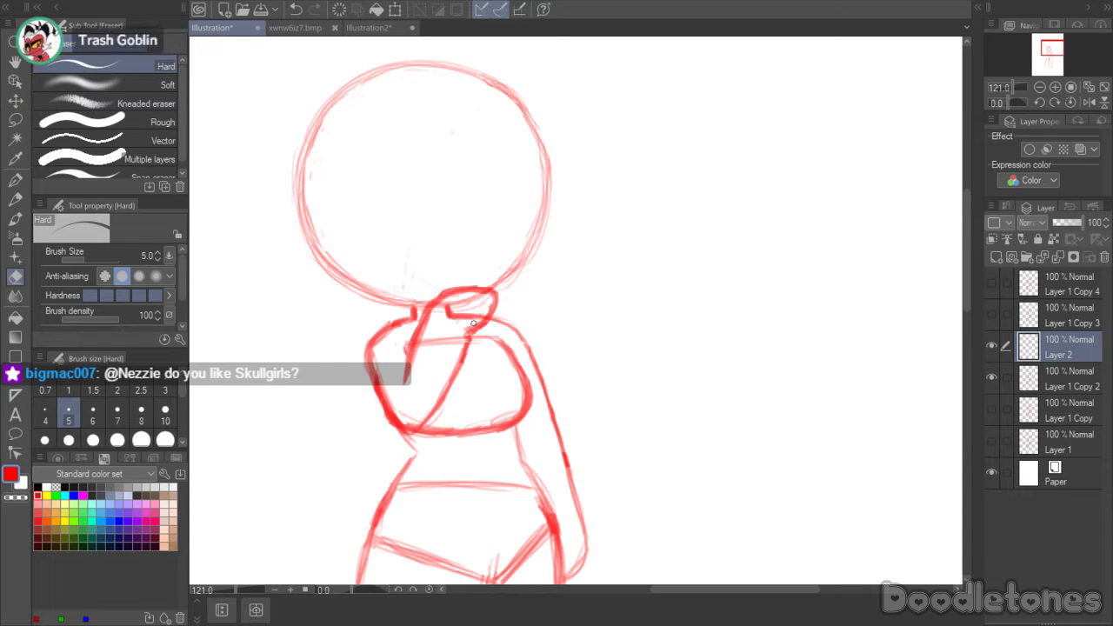
# - Lasso the hand and forearm together, rotate them slightly counterclockwise, shift them toward the shoulder, and deselect
pyautogui.press('m')
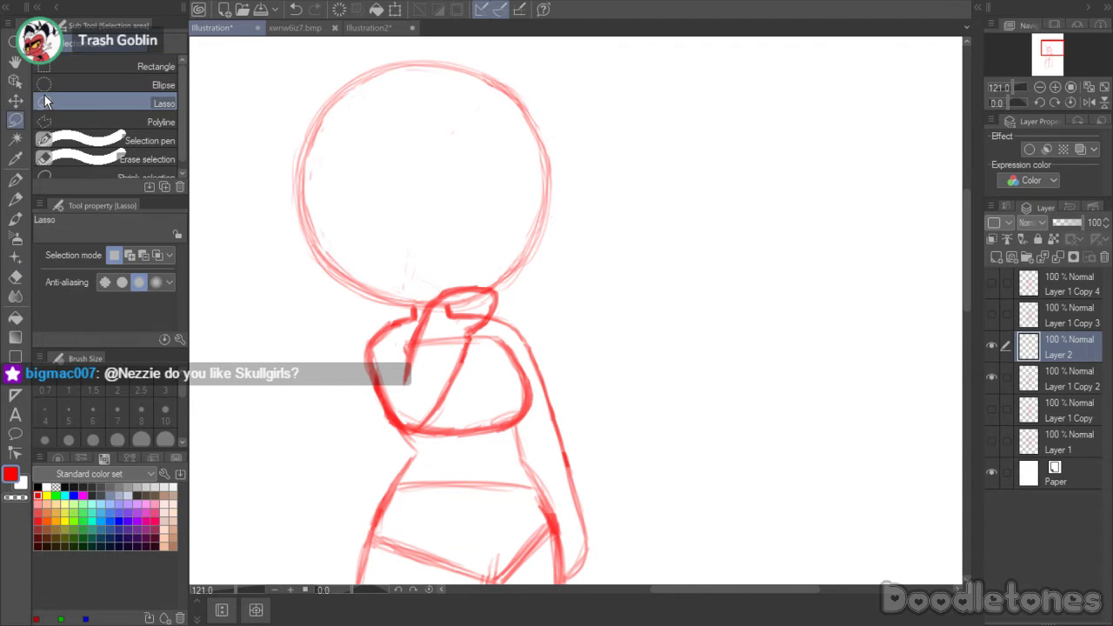
pyautogui.moveTo(442, 433)
pyautogui.mouseDown()
pyautogui.moveTo(400, 391)
pyautogui.moveTo(401, 346)
pyautogui.moveTo(458, 254)
pyautogui.moveTo(517, 266)
pyautogui.mouseUp()
pyautogui.moveTo(507, 354)
pyautogui.mouseDown()
pyautogui.moveTo(419, 445)
pyautogui.moveTo(402, 351)
pyautogui.moveTo(512, 254)
pyautogui.moveTo(509, 264)
pyautogui.mouseUp()
pyautogui.hotkey('ctrl', 't')
pyautogui.moveTo(541, 354); pyautogui.dragTo(534, 373)
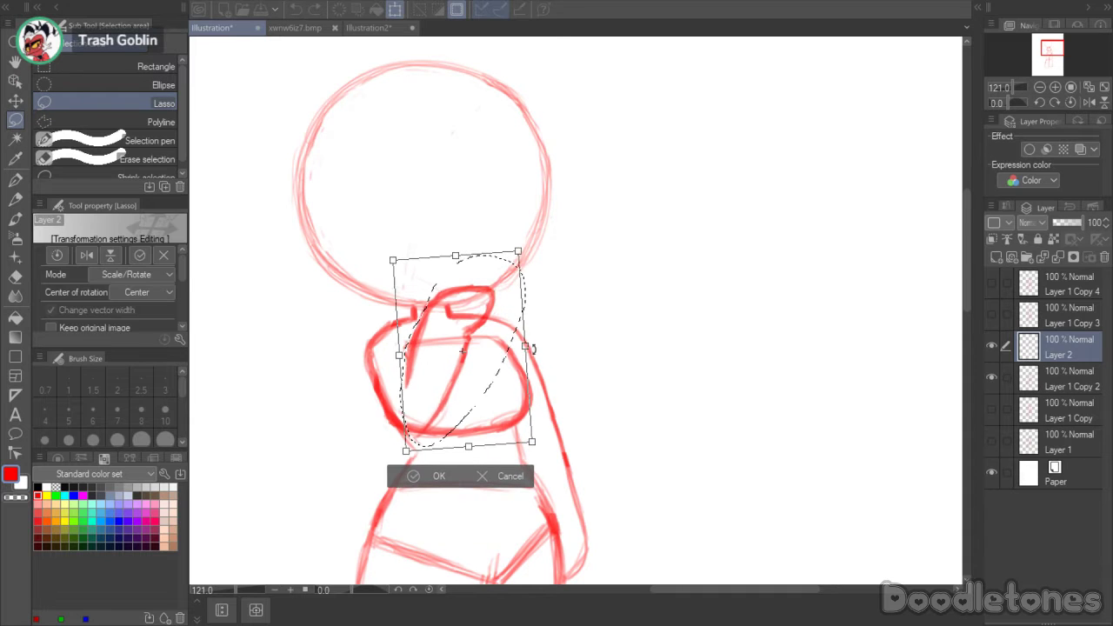
pyautogui.moveTo(462, 352); pyautogui.dragTo(443, 371)
pyautogui.click(409, 470)
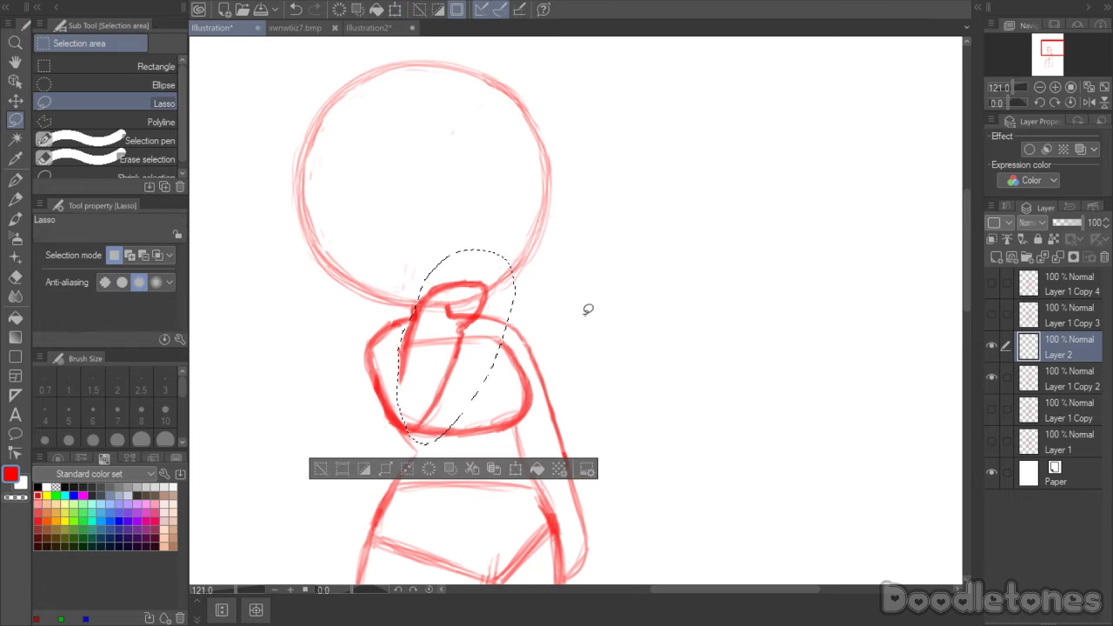
pyautogui.hotkey('ctrl', 'd')
# - Redraw the outer forearm line from the wrist to the elbow with Opaque watercolor and trim its inner edge with the Hard eraser
pyautogui.press('b')
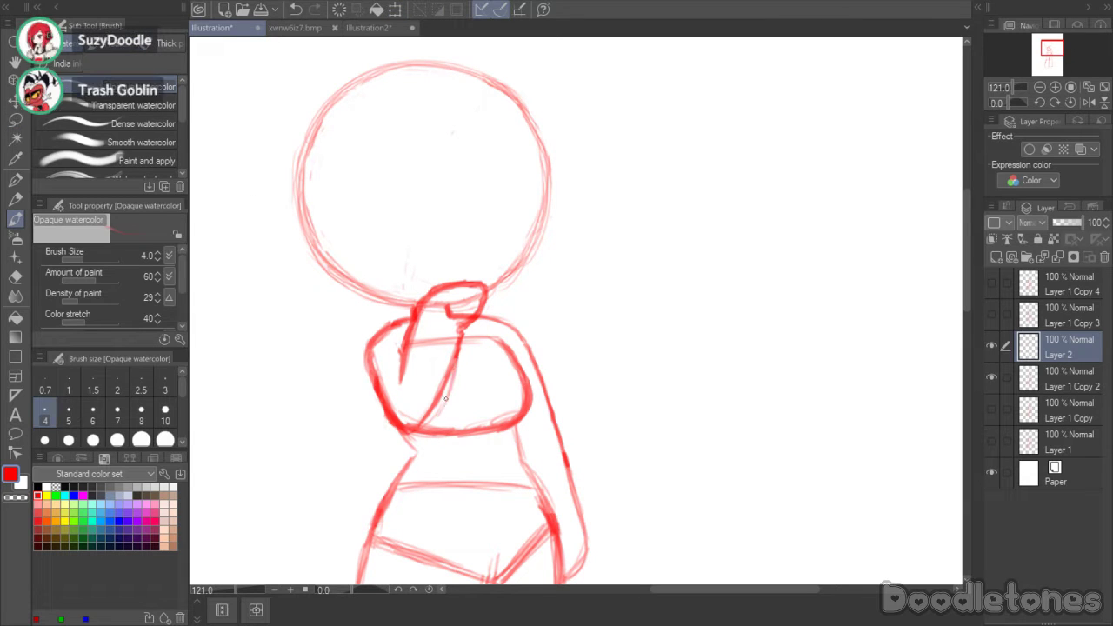
pyautogui.moveTo(451, 374); pyautogui.dragTo(418, 433)
pyautogui.moveTo(448, 397); pyautogui.dragTo(426, 426)
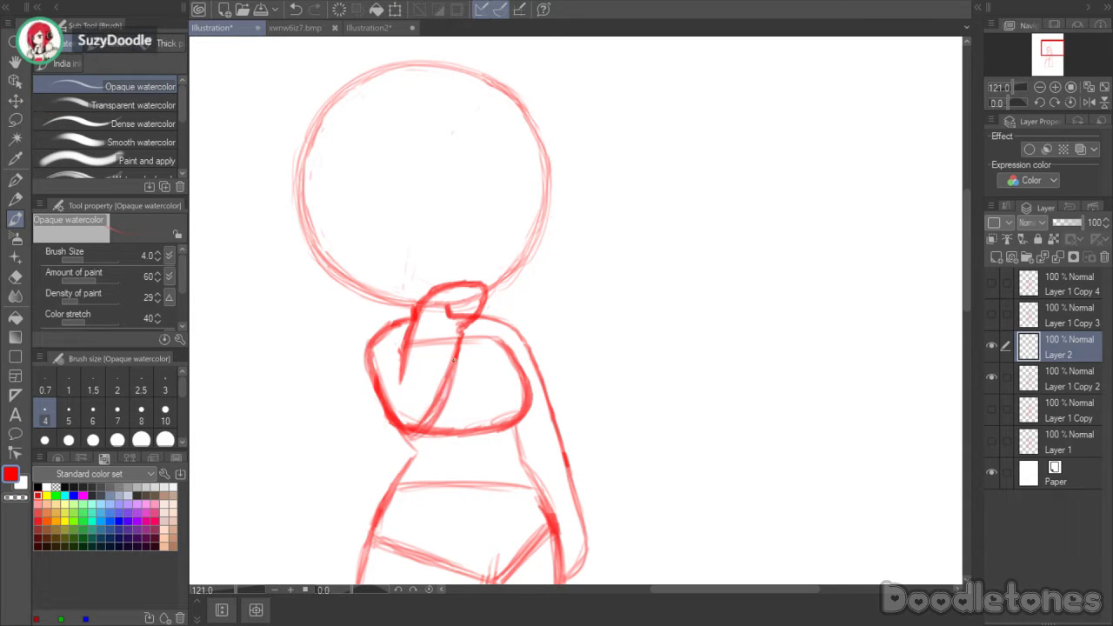
pyautogui.moveTo(457, 357)
pyautogui.mouseDown()
pyautogui.moveTo(430, 432)
pyautogui.moveTo(445, 398)
pyautogui.mouseUp()
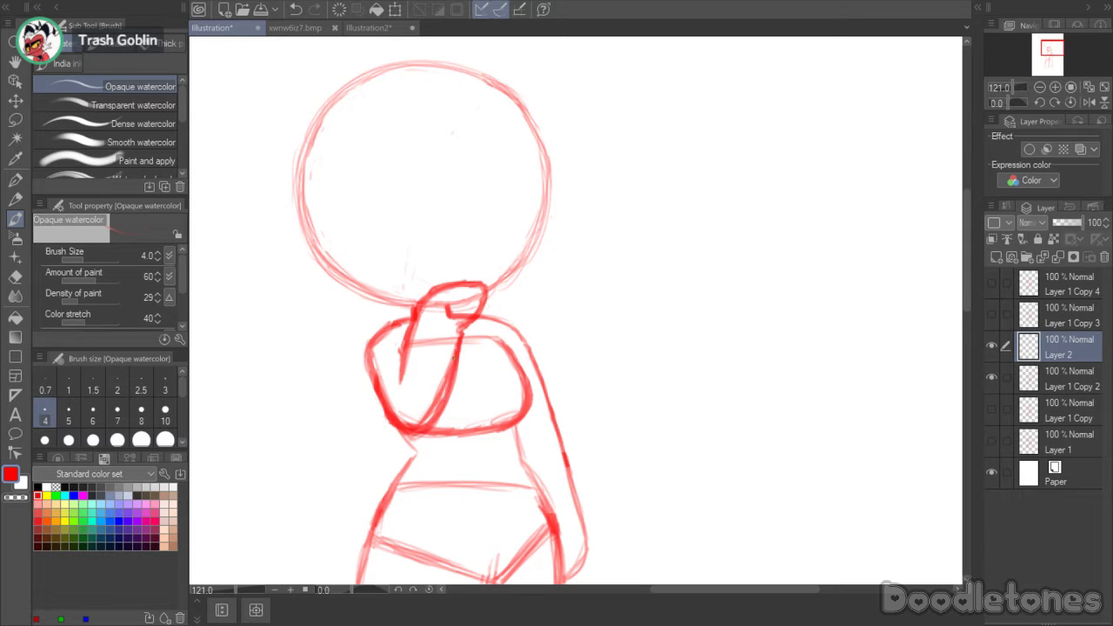
pyautogui.click(15, 277)
pyautogui.moveTo(446, 359)
pyautogui.mouseDown()
pyautogui.moveTo(427, 406)
pyautogui.moveTo(442, 379)
pyautogui.mouseUp()
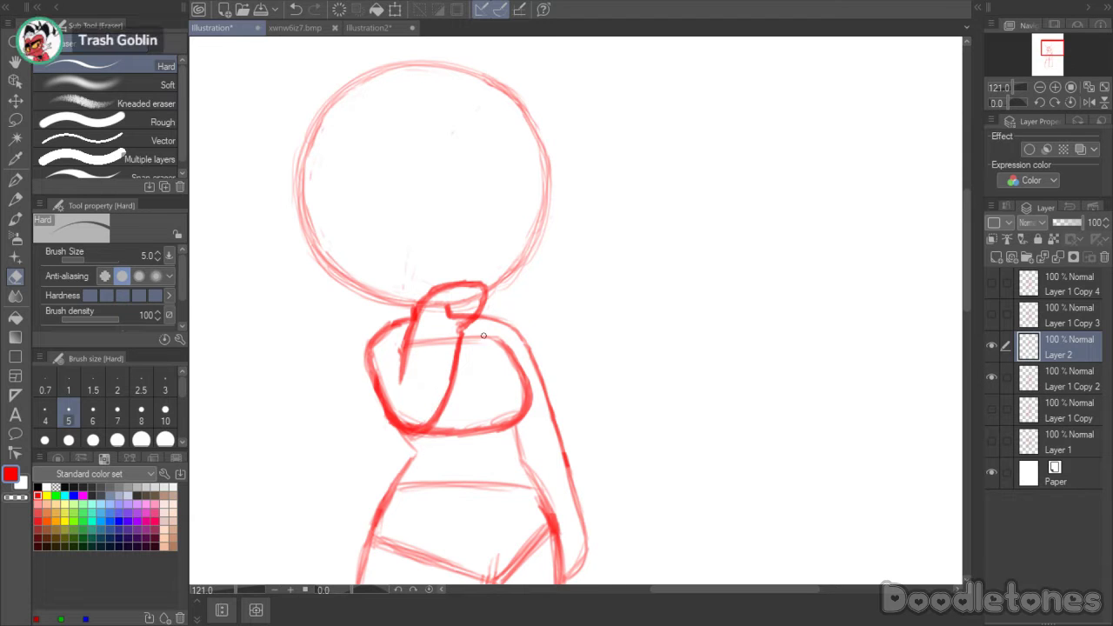
# - Merge Layer 2 down into Layer 1 Copy 2, compare it with Layer 1 Copy, and leave only Layer 1 Copy 3 visible above the paper
pyautogui.click(1053, 254)
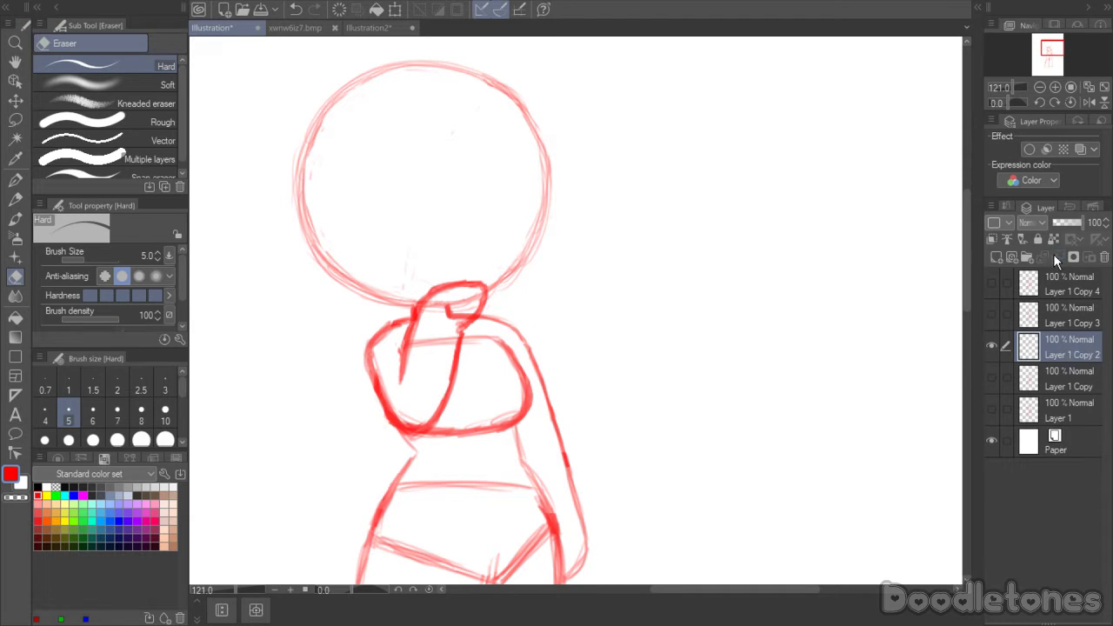
pyautogui.click(992, 346)
pyautogui.click(991, 377)
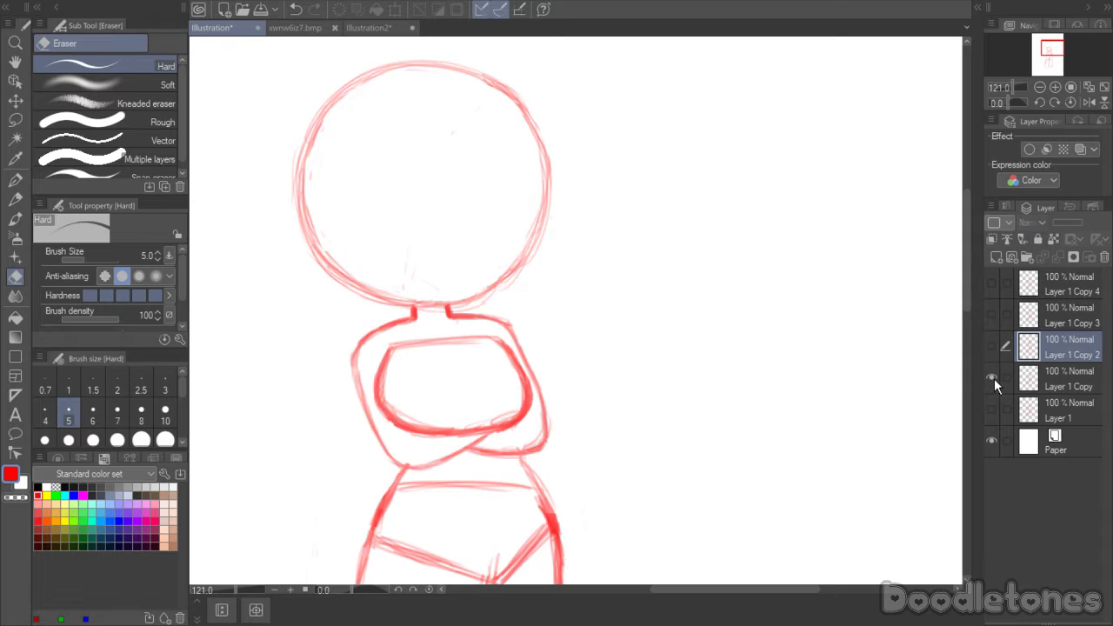
pyautogui.click(991, 378)
pyautogui.click(993, 350)
pyautogui.click(993, 349)
pyautogui.click(992, 313)
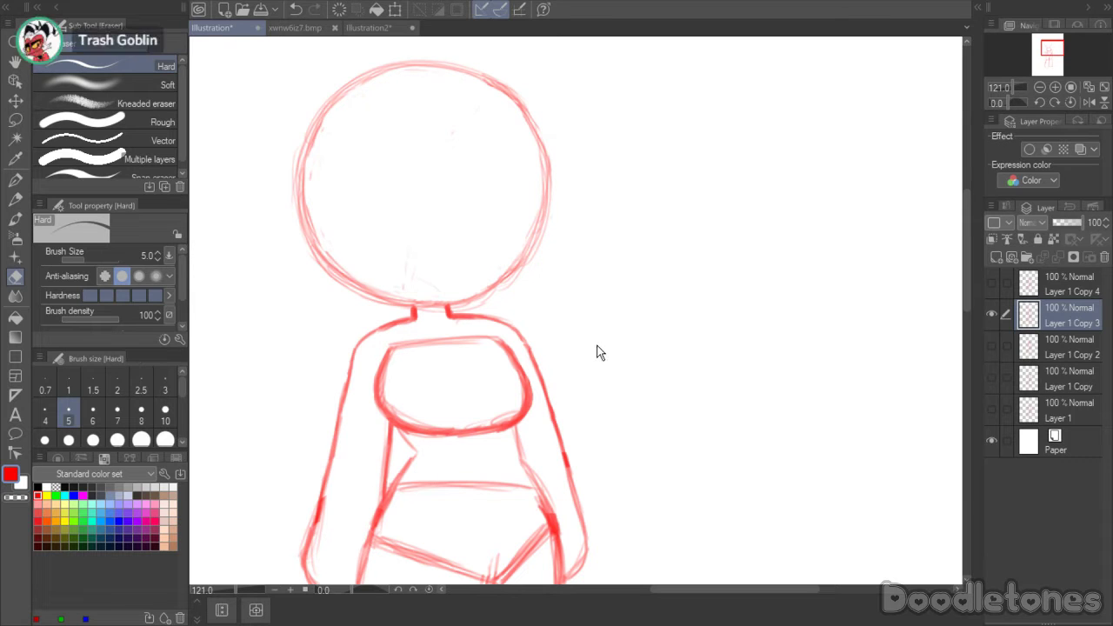
# - Lasso and delete the lower part of the straight arm beside the open canvas area on Layer 1 Copy 3, and deselect
pyautogui.click(16, 122)
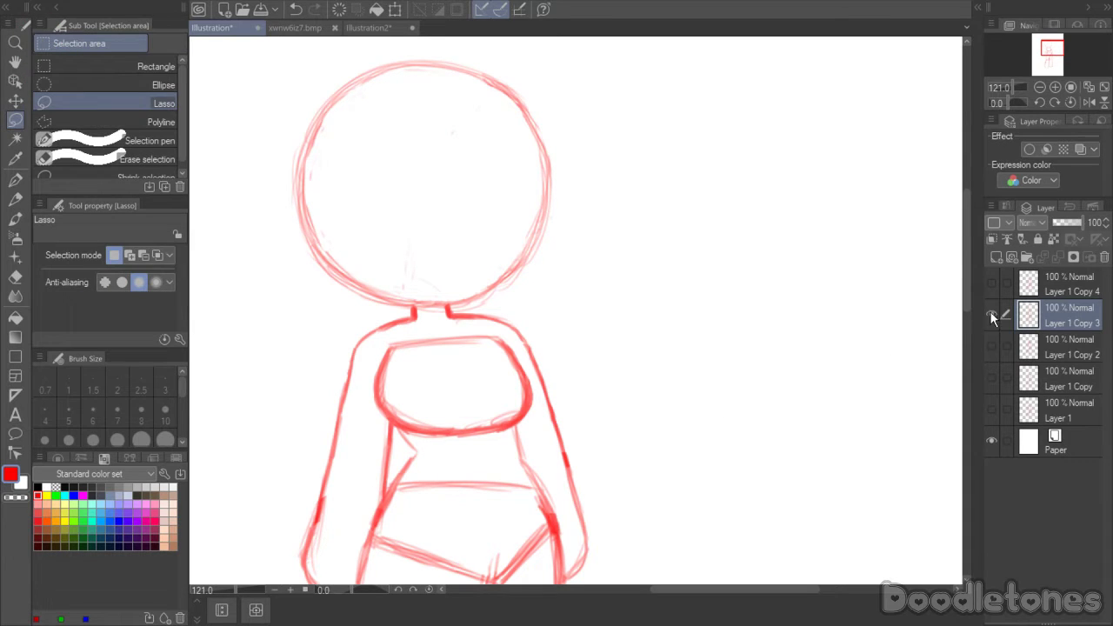
pyautogui.click(992, 316)
pyautogui.click(992, 317)
pyautogui.moveTo(567, 556)
pyautogui.mouseDown()
pyautogui.moveTo(567, 581)
pyautogui.moveTo(563, 354)
pyautogui.moveTo(560, 416)
pyautogui.moveTo(541, 441)
pyautogui.moveTo(566, 553)
pyautogui.mouseUp()
pyautogui.click(652, 347)
pyautogui.moveTo(574, 438)
pyautogui.mouseDown()
pyautogui.moveTo(558, 398)
pyautogui.moveTo(573, 432)
pyautogui.mouseUp()
pyautogui.hotkey('ctrl', 'd')
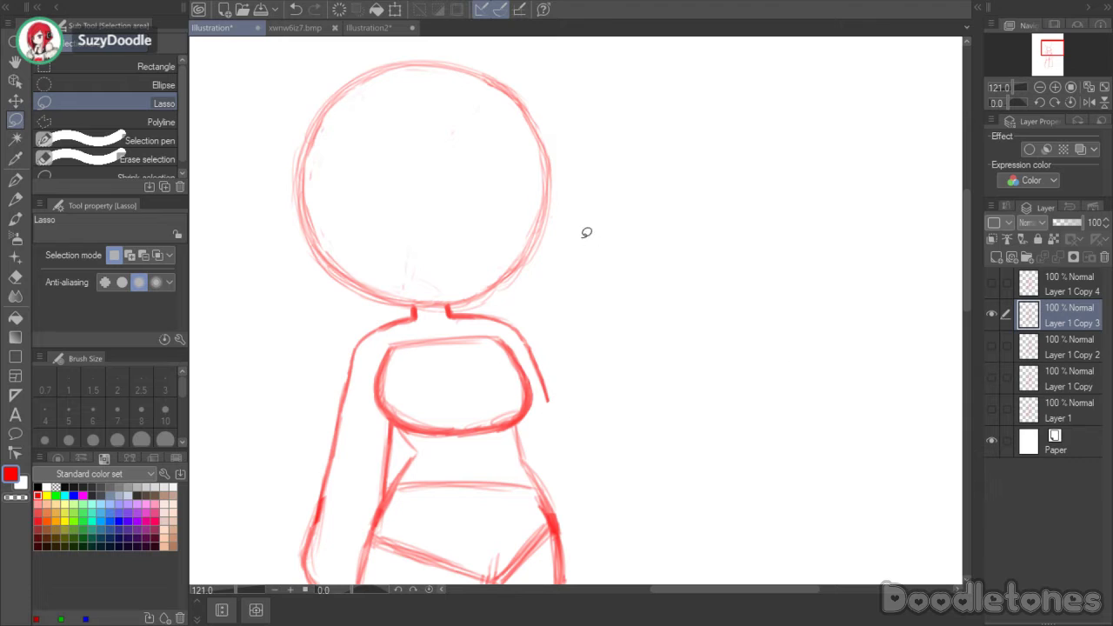
# - Draw a bent forearm raised outward from the elbow with an open, palm-up hand on Layer 1 Copy 3 with Opaque watercolor
pyautogui.click(16, 218)
pyautogui.moveTo(543, 416)
pyautogui.mouseDown()
pyautogui.moveTo(588, 340)
pyautogui.moveTo(557, 373)
pyautogui.moveTo(583, 339)
pyautogui.mouseUp()
pyautogui.moveTo(553, 386); pyautogui.dragTo(597, 333)
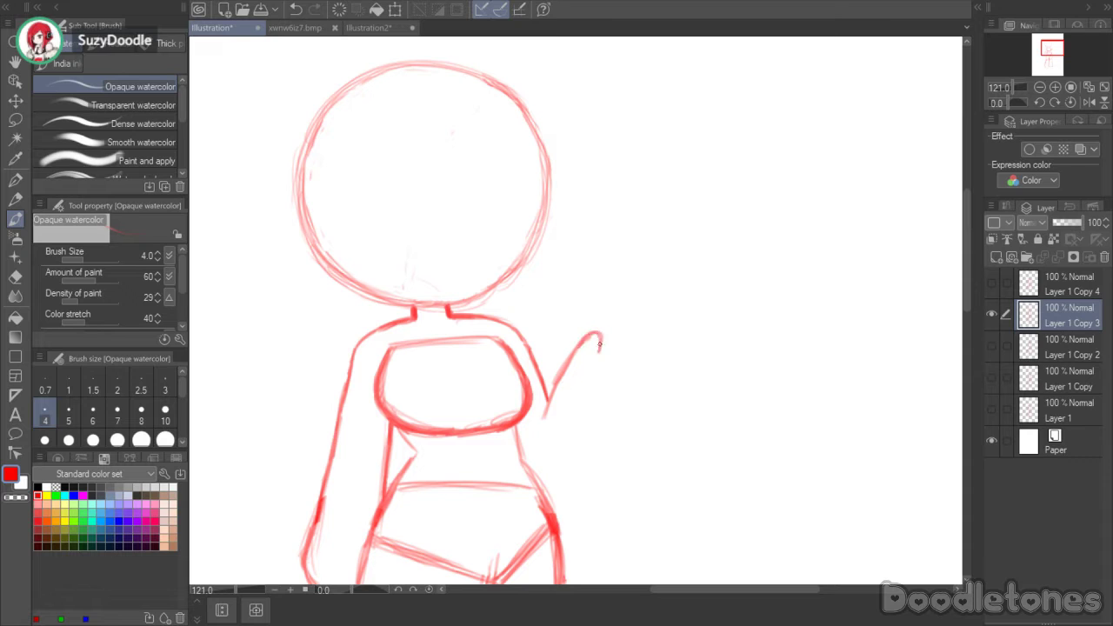
pyautogui.moveTo(600, 345)
pyautogui.mouseDown()
pyautogui.moveTo(648, 353)
pyautogui.moveTo(611, 388)
pyautogui.mouseUp()
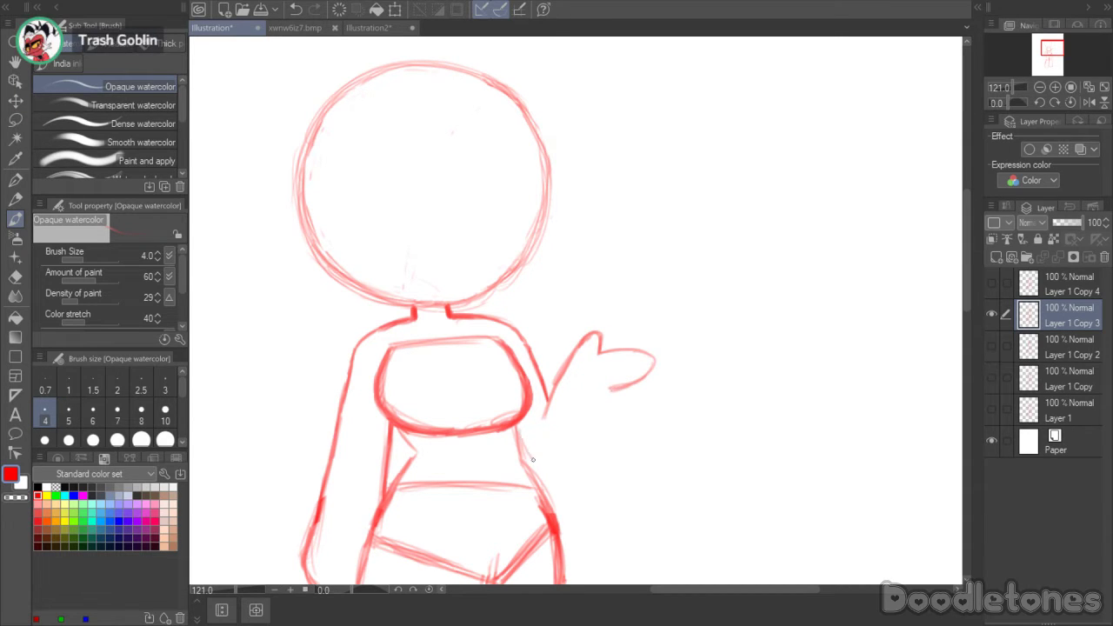
pyautogui.moveTo(522, 443)
pyautogui.mouseDown()
pyautogui.moveTo(555, 464)
pyautogui.moveTo(575, 449)
pyautogui.moveTo(613, 390)
pyautogui.moveTo(570, 456)
pyautogui.moveTo(552, 467)
pyautogui.moveTo(605, 397)
pyautogui.mouseUp()
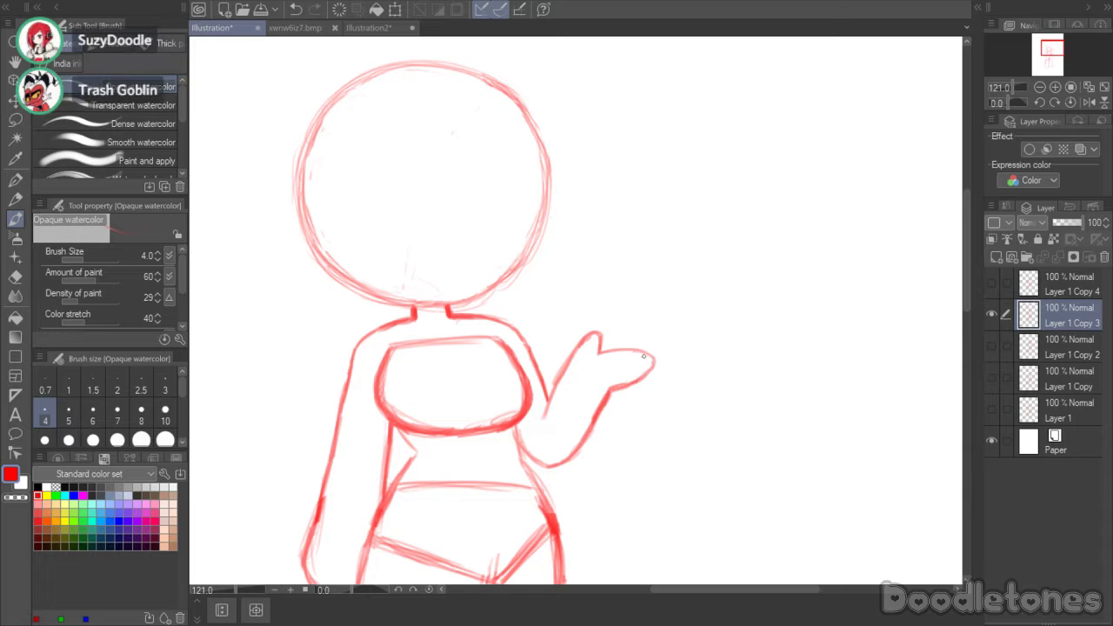
pyautogui.moveTo(602, 352); pyautogui.dragTo(644, 357)
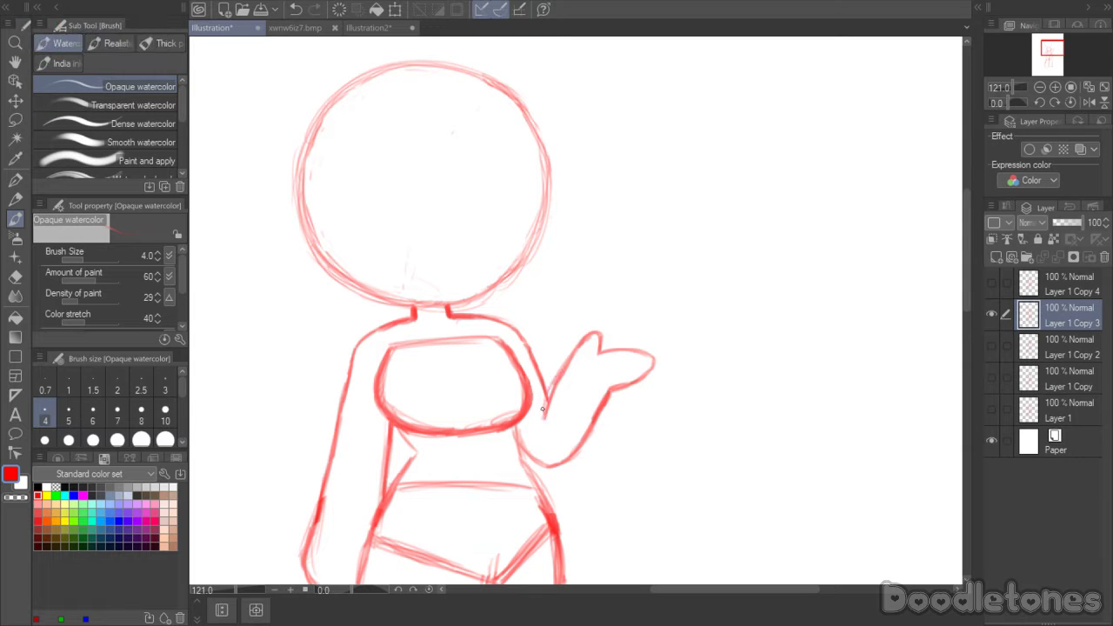
pyautogui.moveTo(543, 408); pyautogui.dragTo(572, 363)
# - Trim the inner elbow crease of the raised arm with the Hard eraser and redraw it with Opaque watercolor
pyautogui.click(15, 276)
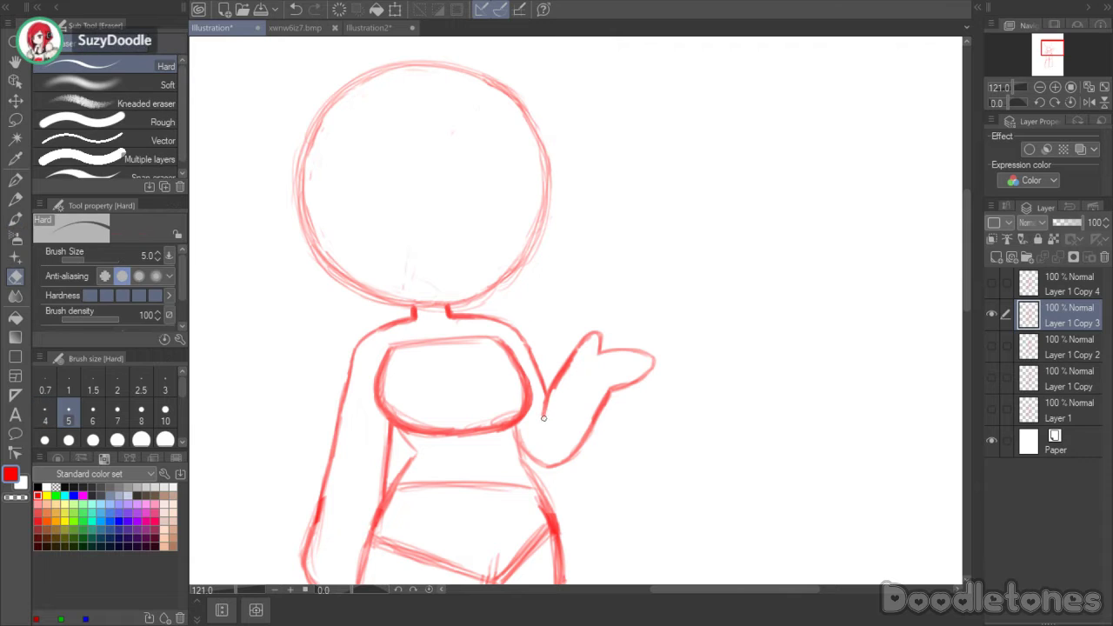
pyautogui.click(21, 219)
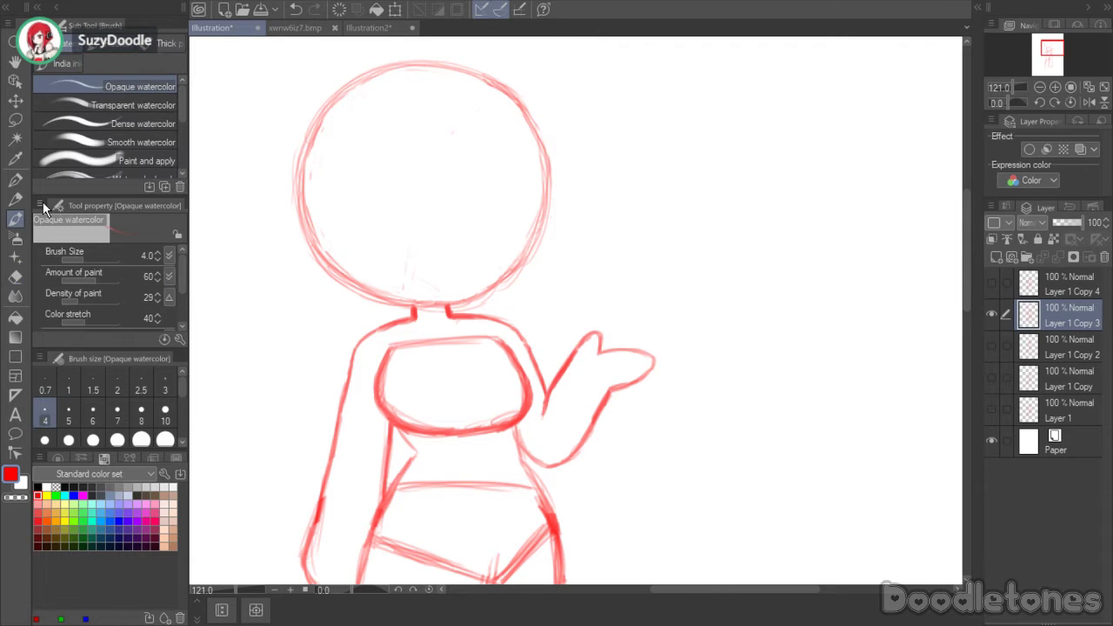
pyautogui.moveTo(545, 399); pyautogui.dragTo(540, 414)
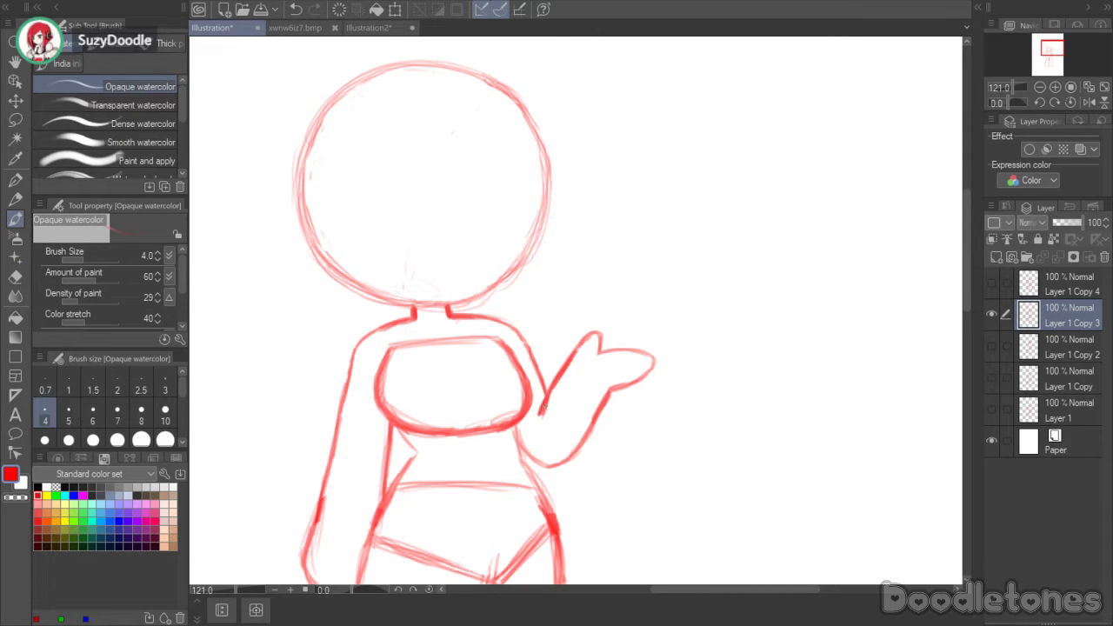
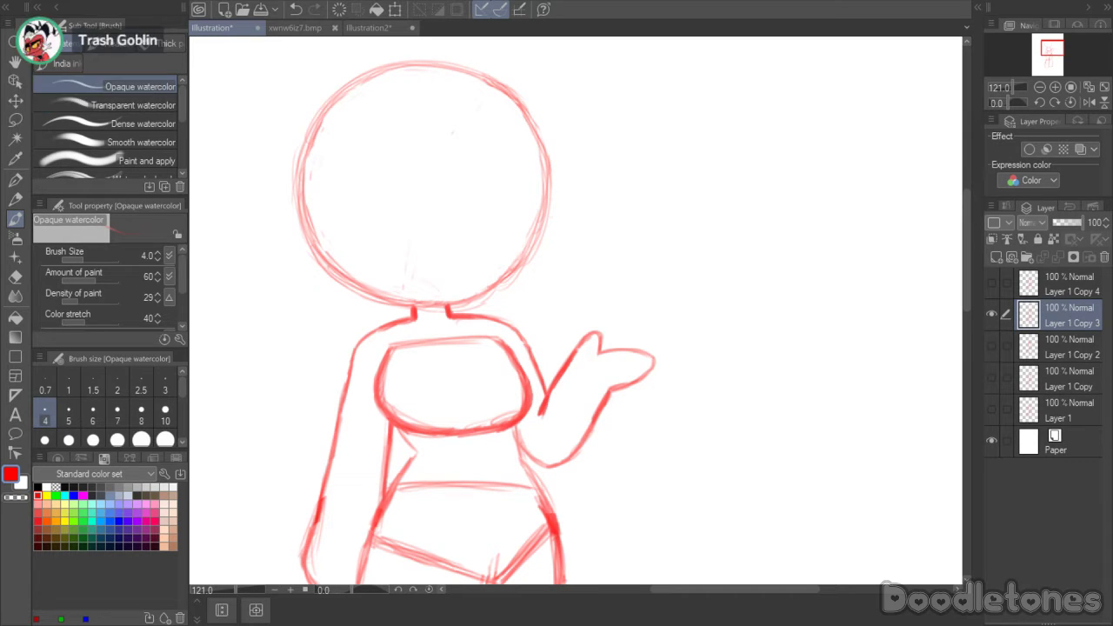
# - Compare Layer 1 Copy 3 with Layer 1 Copy 4, leave only Layer 1 Copy 4 visible above the paper, and make it active
pyautogui.click(992, 312)
pyautogui.click(993, 285)
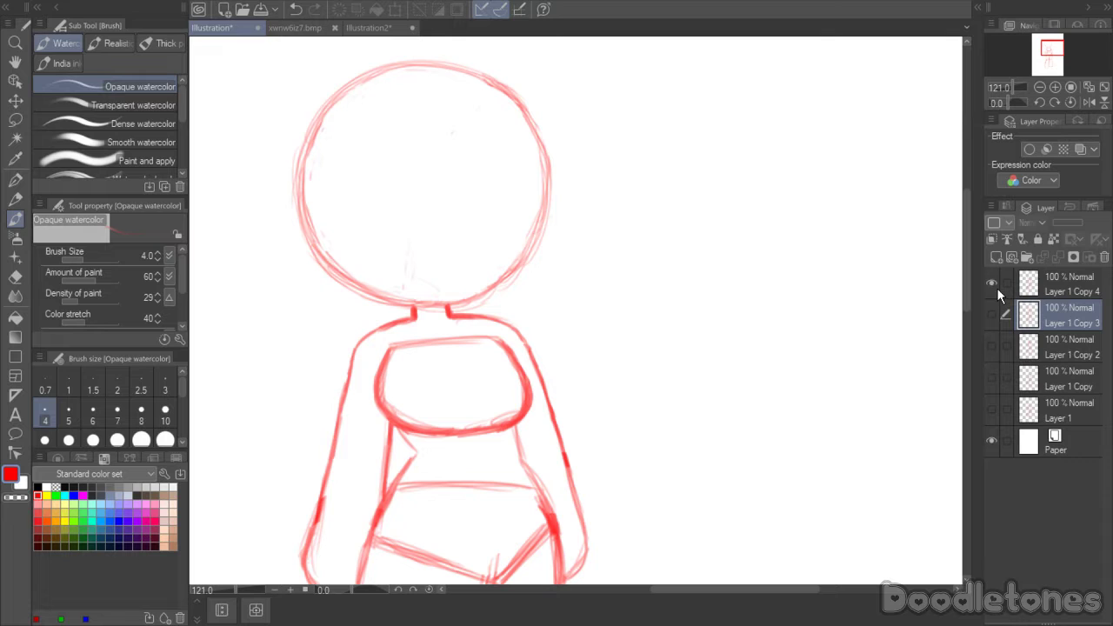
pyautogui.click(15, 120)
pyautogui.click(991, 315)
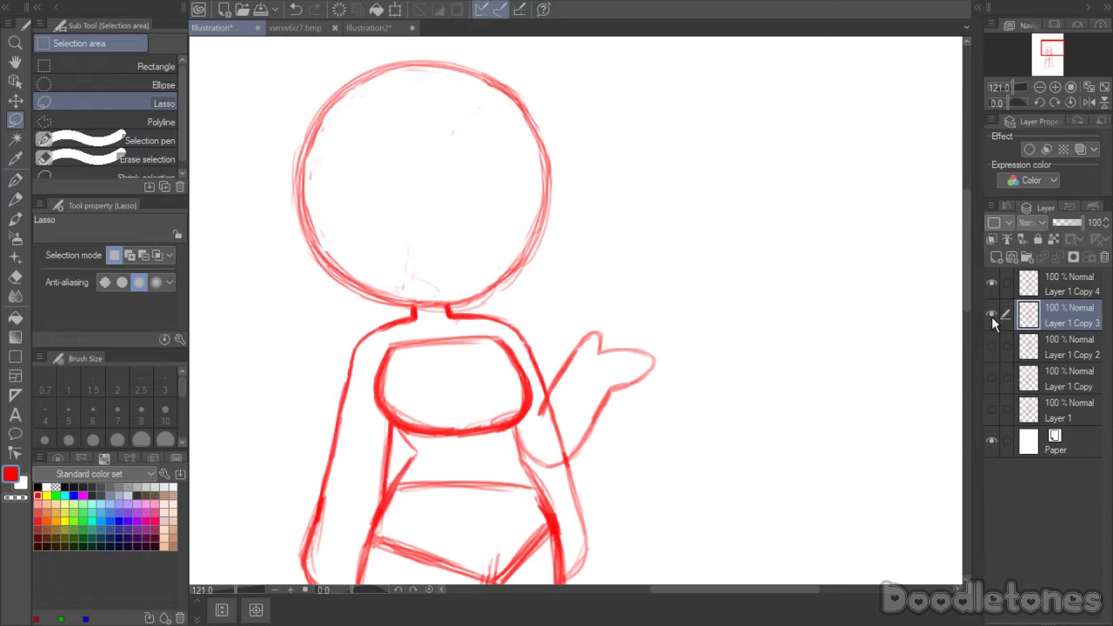
pyautogui.click(991, 315)
pyautogui.click(1028, 287)
pyautogui.moveTo(962, 251); pyautogui.dragTo(963, 274)
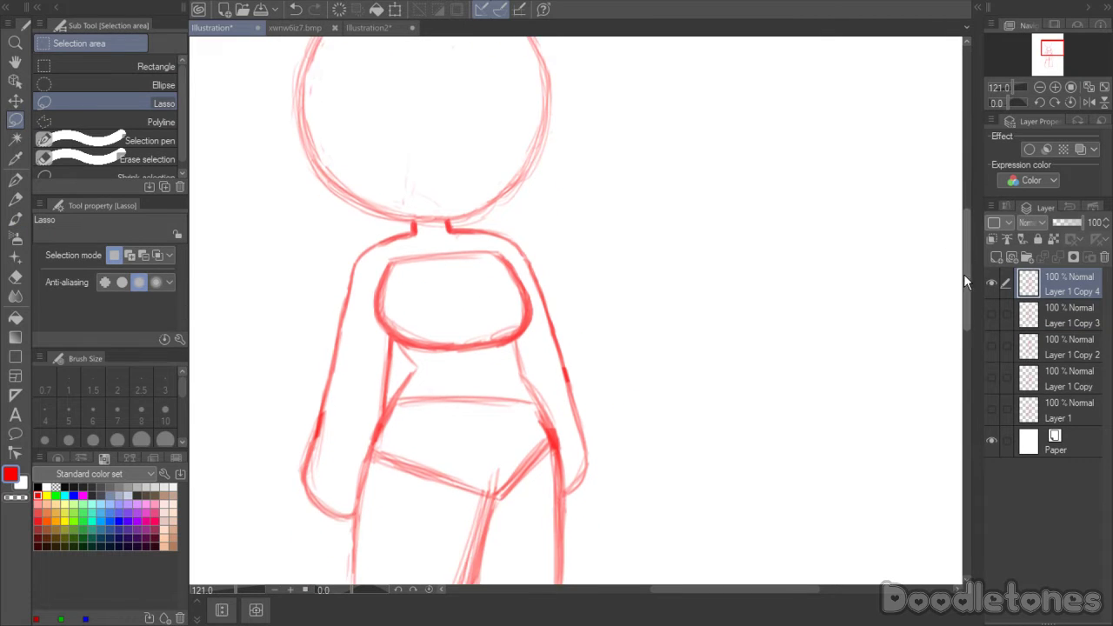
# - Lasso and delete both straight arms and the leftover inner arm line on Layer 1 Copy 4, deselect, and erase the remnant below the chest
pyautogui.moveTo(592, 369)
pyautogui.mouseDown()
pyautogui.moveTo(578, 491)
pyautogui.moveTo(567, 485)
pyautogui.moveTo(535, 290)
pyautogui.moveTo(496, 233)
pyautogui.moveTo(509, 223)
pyautogui.moveTo(581, 277)
pyautogui.moveTo(600, 354)
pyautogui.moveTo(618, 358)
pyautogui.moveTo(628, 331)
pyautogui.mouseUp()
pyautogui.press('Delete')
pyautogui.hotkey('ctrl', 'd')
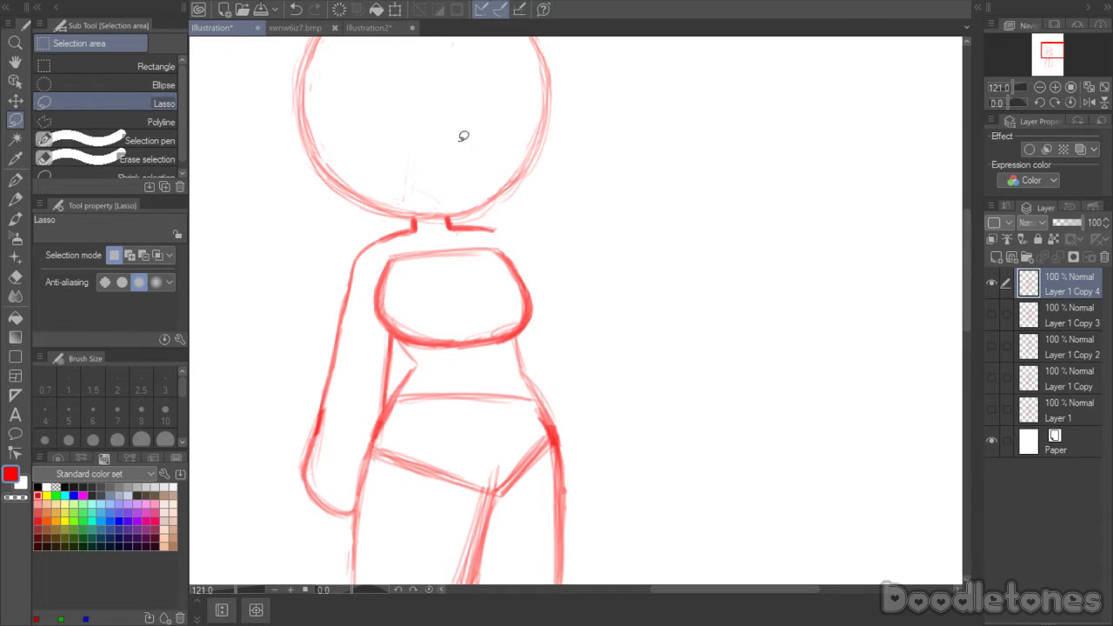
pyautogui.moveTo(384, 247)
pyautogui.mouseDown()
pyautogui.moveTo(343, 255)
pyautogui.moveTo(279, 434)
pyautogui.moveTo(297, 508)
pyautogui.moveTo(334, 528)
pyautogui.moveTo(356, 507)
pyautogui.moveTo(358, 366)
pyautogui.moveTo(382, 254)
pyautogui.mouseUp()
pyautogui.press('Delete')
pyautogui.hotkey('ctrl', 'd')
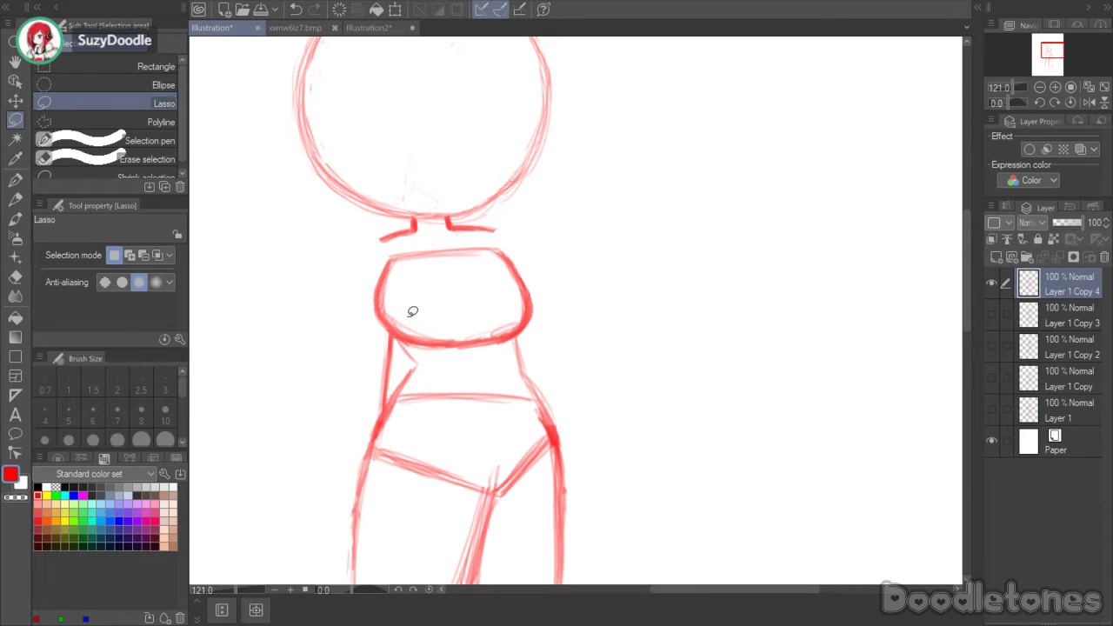
pyautogui.moveTo(388, 336); pyautogui.dragTo(400, 359)
pyautogui.hotkey('ctrl', 'd')
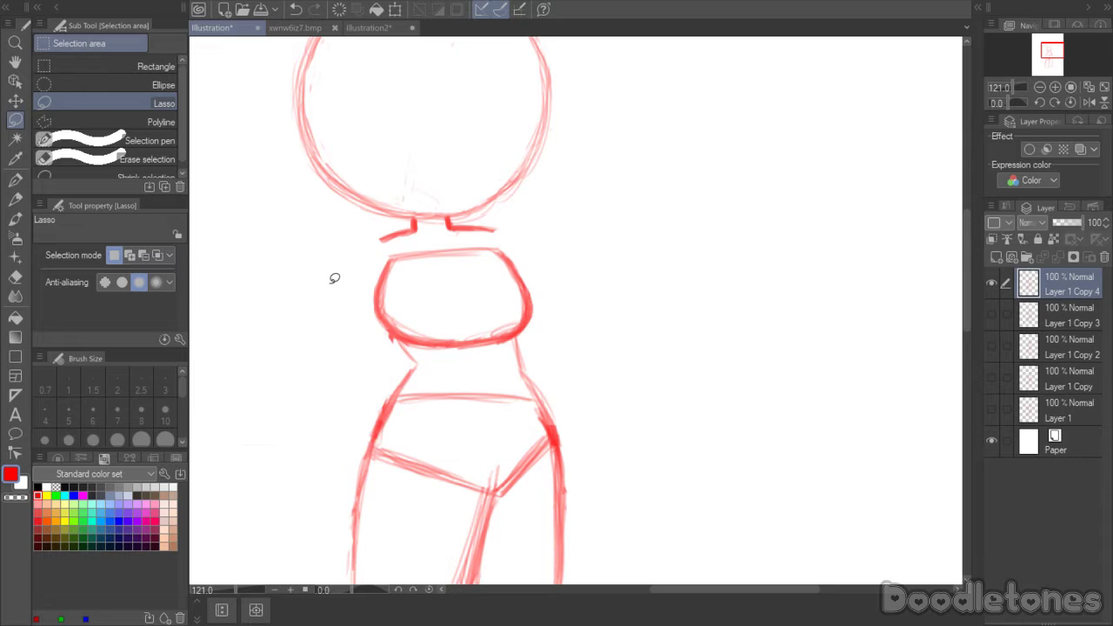
pyautogui.click(15, 276)
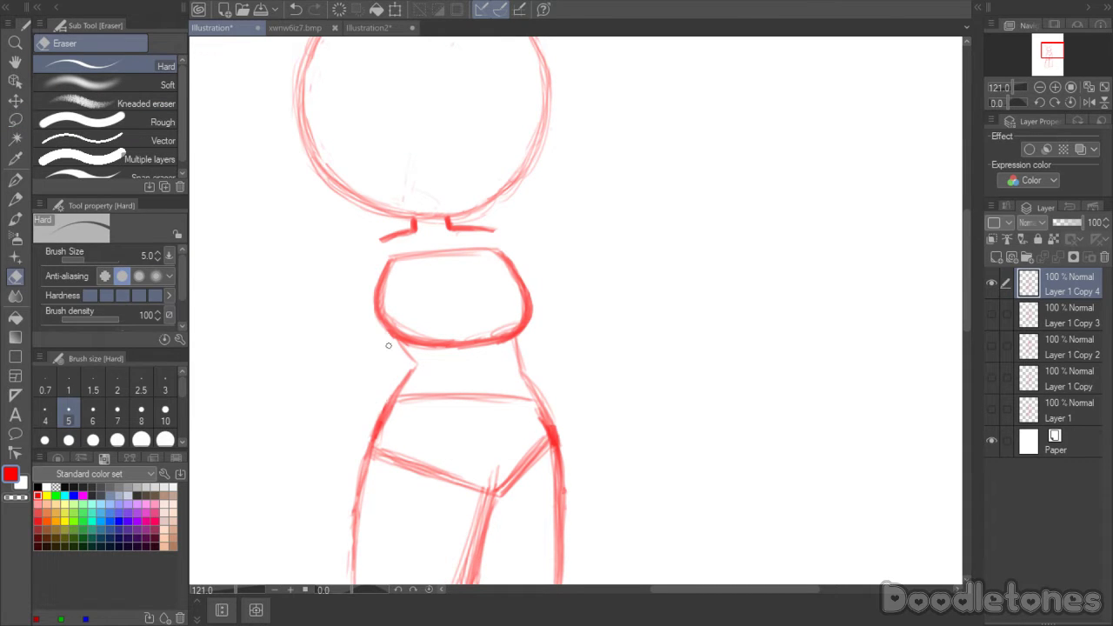
# - Draw both arms bent outward at the elbows, from the shoulders back in to the hips, with red Opaque watercolor
pyautogui.click(15, 219)
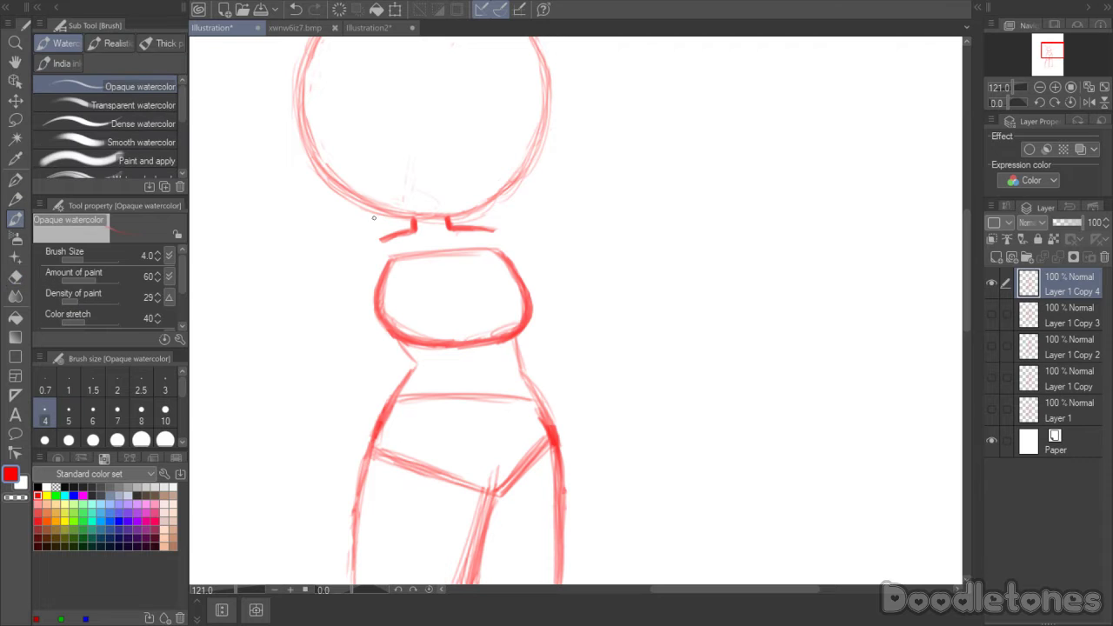
pyautogui.moveTo(383, 238)
pyautogui.mouseDown()
pyautogui.moveTo(329, 346)
pyautogui.moveTo(376, 414)
pyautogui.mouseUp()
pyautogui.moveTo(491, 234)
pyautogui.mouseDown()
pyautogui.moveTo(509, 240)
pyautogui.moveTo(539, 291)
pyautogui.mouseUp()
pyautogui.moveTo(522, 254)
pyautogui.mouseDown()
pyautogui.moveTo(558, 335)
pyautogui.moveTo(541, 395)
pyautogui.mouseUp()
pyautogui.moveTo(556, 334); pyautogui.dragTo(539, 393)
pyautogui.moveTo(509, 245)
pyautogui.mouseDown()
pyautogui.moveTo(553, 338)
pyautogui.moveTo(539, 395)
pyautogui.mouseUp()
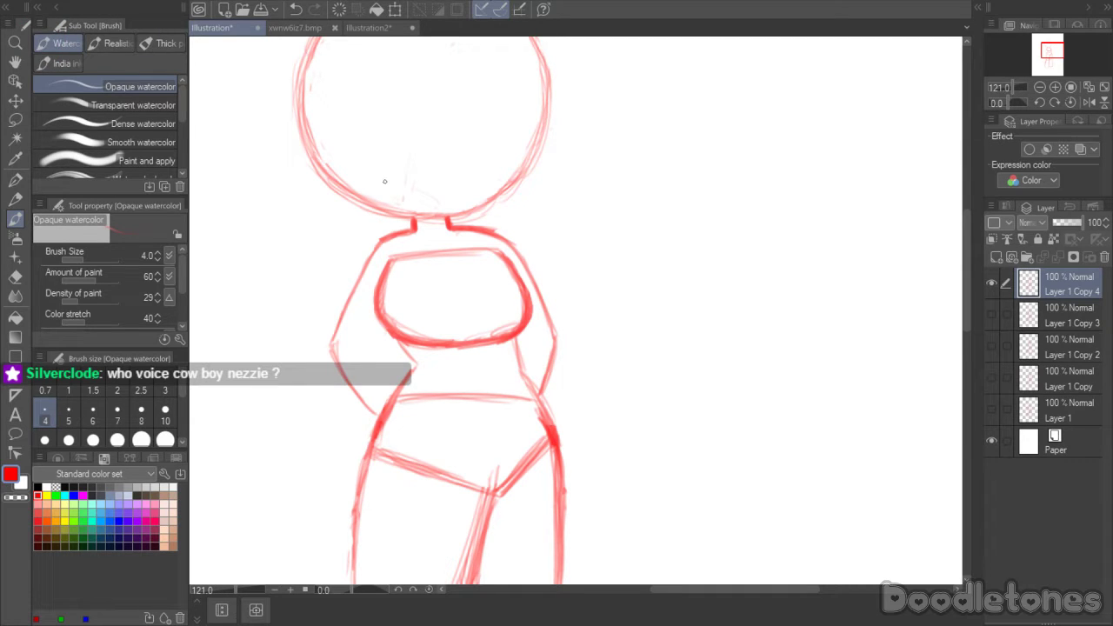
# - Add the shoulder and inner forearm lines and sketch rounded hands resting on both hips with Opaque watercolor
pyautogui.click(16, 275)
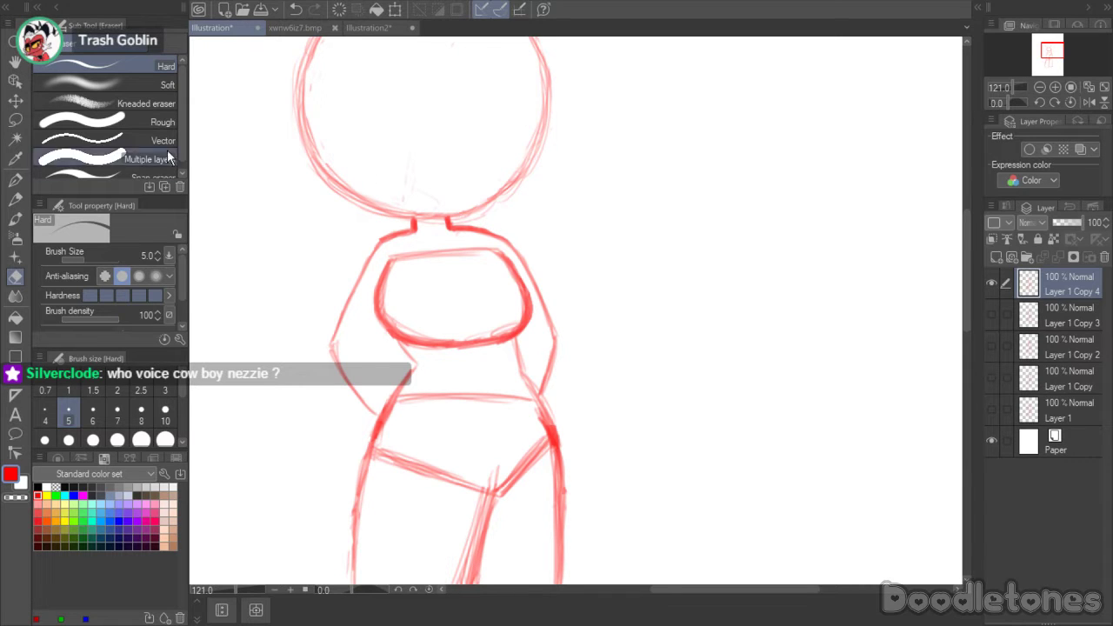
pyautogui.press('b')
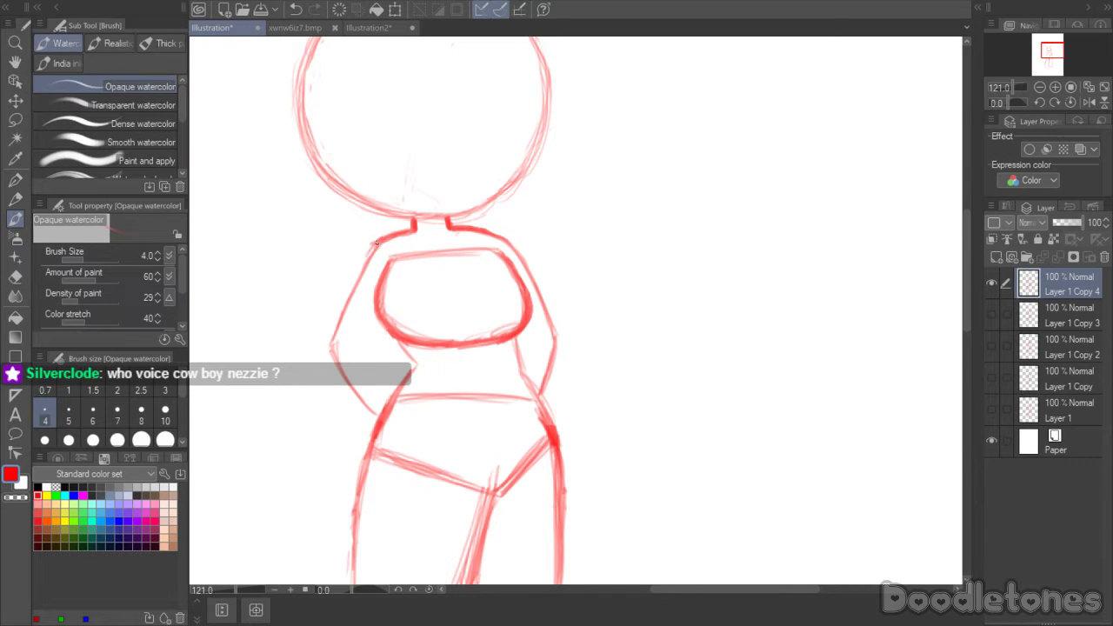
pyautogui.moveTo(379, 239)
pyautogui.mouseDown()
pyautogui.moveTo(337, 333)
pyautogui.moveTo(370, 326)
pyautogui.moveTo(412, 364)
pyautogui.mouseUp()
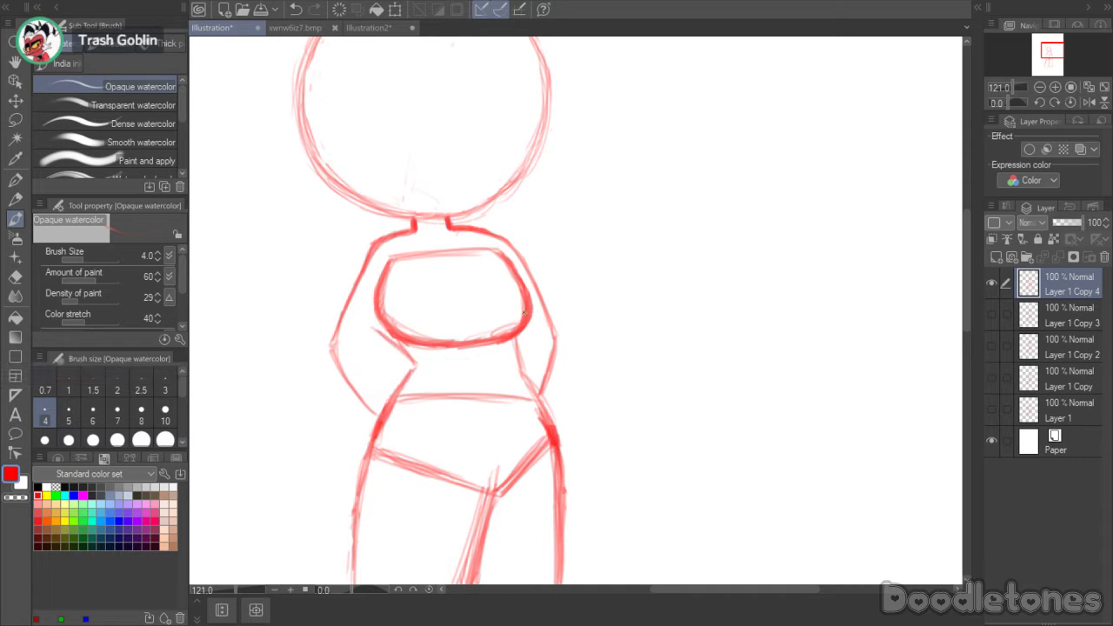
pyautogui.moveTo(375, 412)
pyautogui.mouseDown()
pyautogui.moveTo(393, 370)
pyautogui.moveTo(429, 377)
pyautogui.mouseUp()
pyautogui.moveTo(376, 414)
pyautogui.mouseDown()
pyautogui.moveTo(394, 373)
pyautogui.moveTo(373, 413)
pyautogui.moveTo(405, 369)
pyautogui.moveTo(378, 418)
pyautogui.moveTo(400, 425)
pyautogui.moveTo(375, 425)
pyautogui.moveTo(405, 420)
pyautogui.moveTo(429, 385)
pyautogui.moveTo(424, 372)
pyautogui.moveTo(411, 408)
pyautogui.moveTo(430, 385)
pyautogui.moveTo(421, 366)
pyautogui.moveTo(392, 372)
pyautogui.moveTo(424, 364)
pyautogui.moveTo(433, 375)
pyautogui.moveTo(402, 365)
pyautogui.moveTo(383, 380)
pyautogui.moveTo(383, 424)
pyautogui.moveTo(425, 396)
pyautogui.mouseUp()
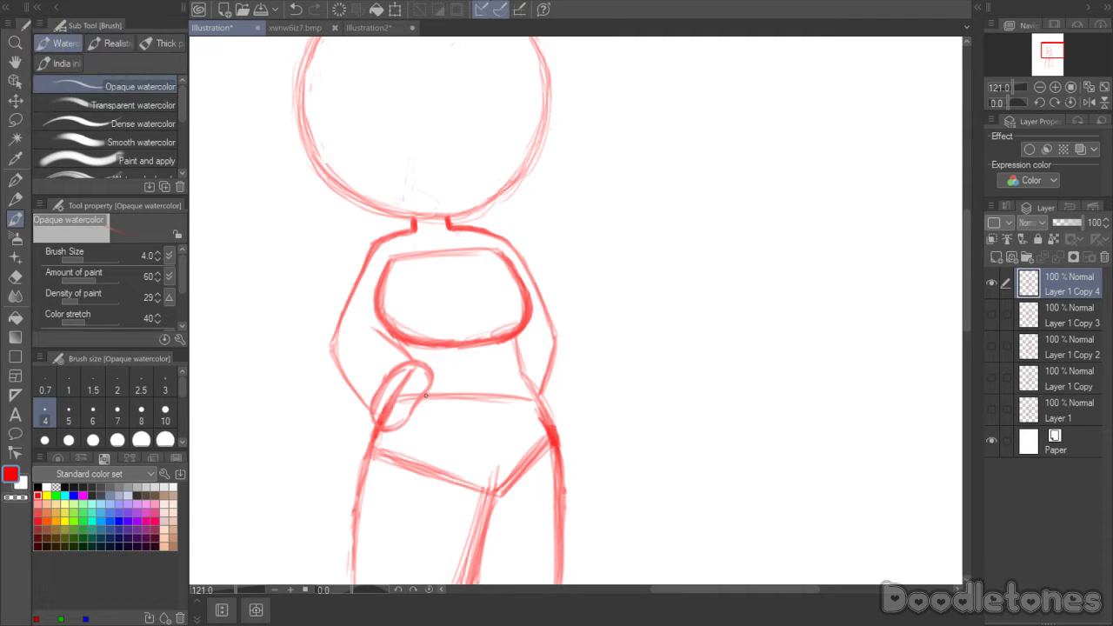
pyautogui.moveTo(520, 371); pyautogui.dragTo(548, 409)
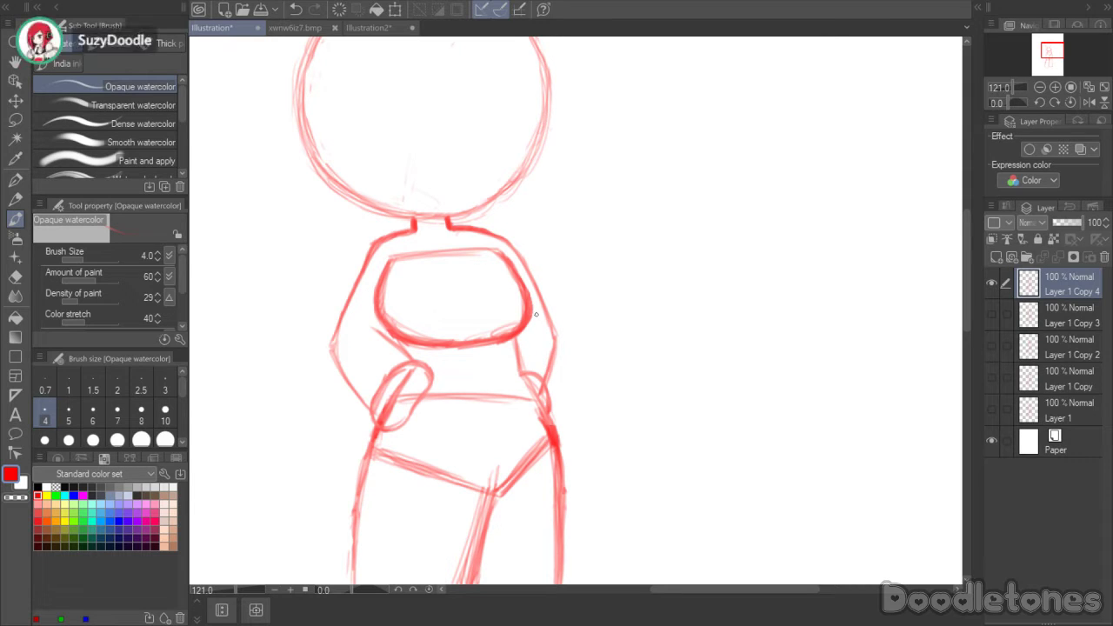
# - Show all the pose layers together, then hide them and leave only Layer 1 visible above the paper
pyautogui.scroll(-8, 635, 248)
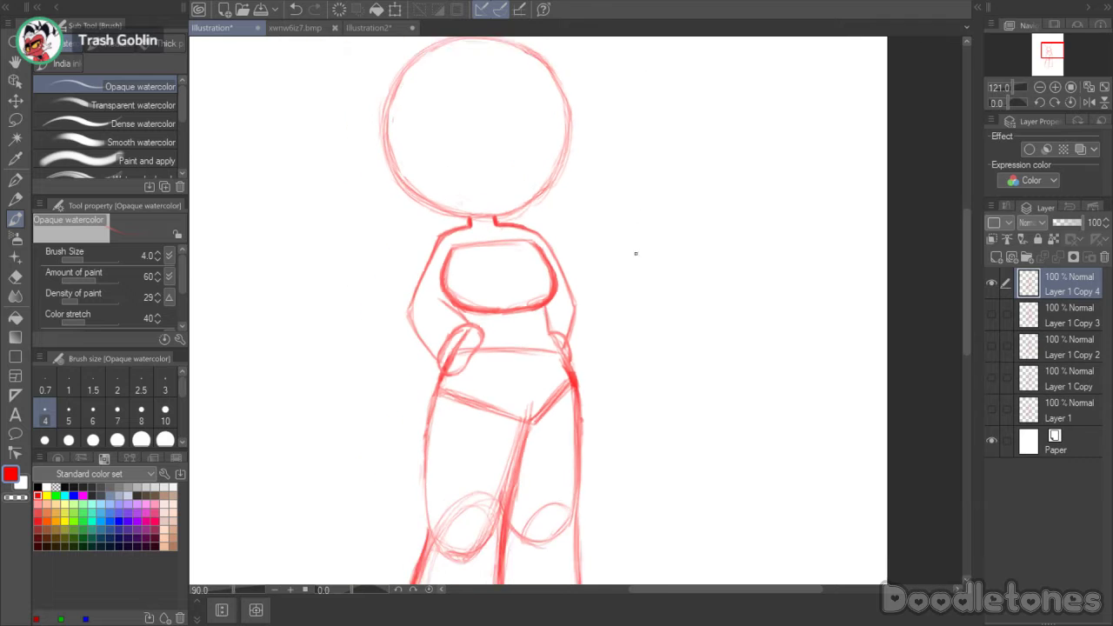
pyautogui.scroll(5, 683, 308)
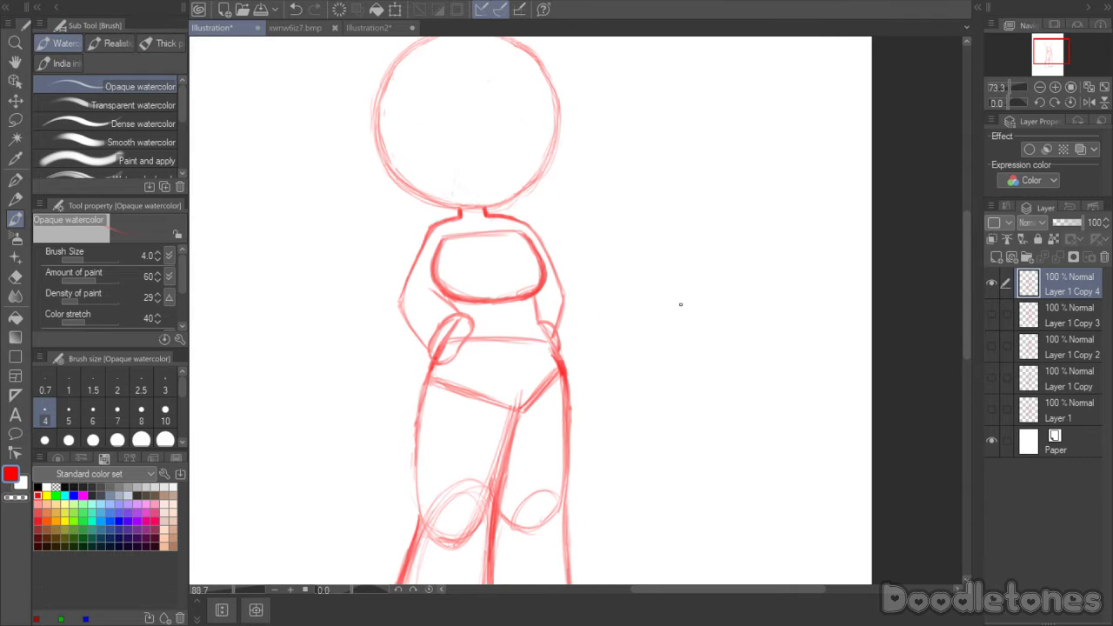
pyautogui.click(990, 402)
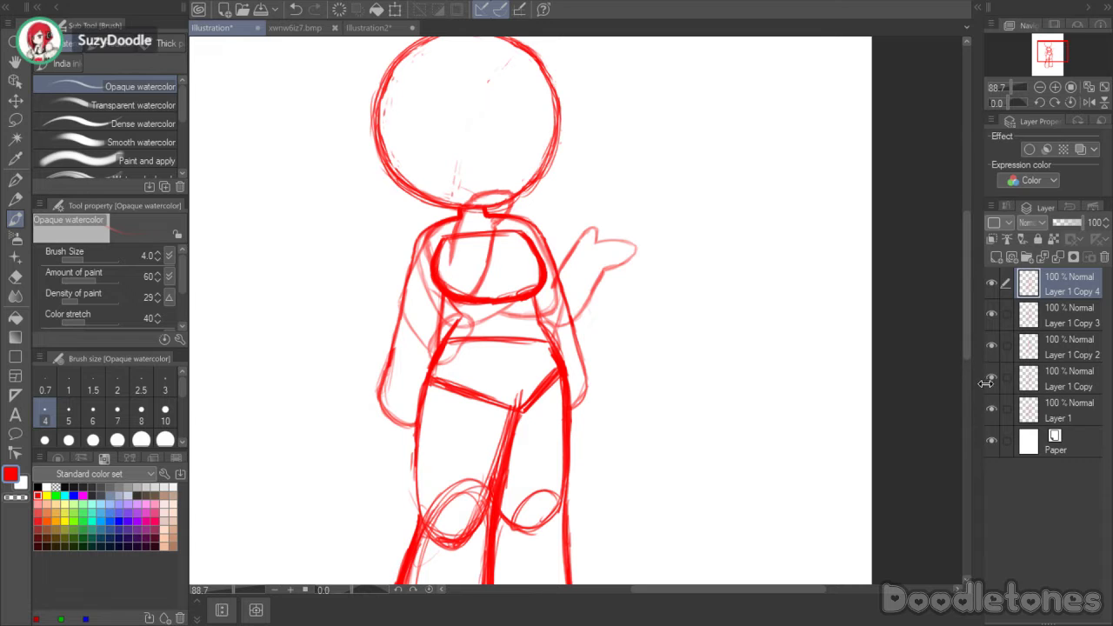
pyautogui.click(992, 282)
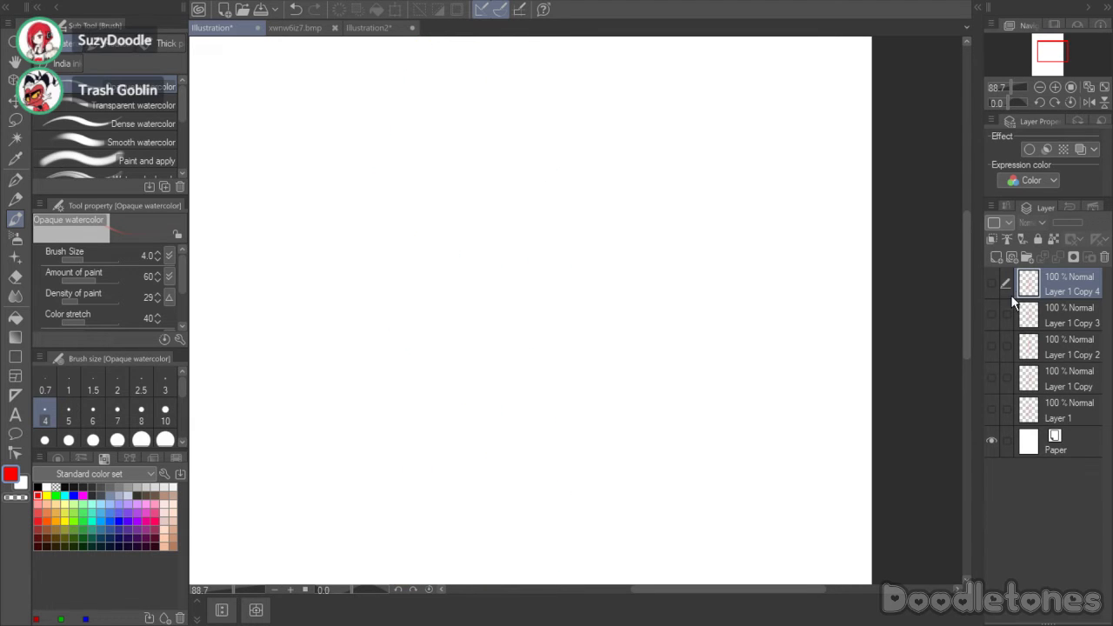
pyautogui.click(992, 408)
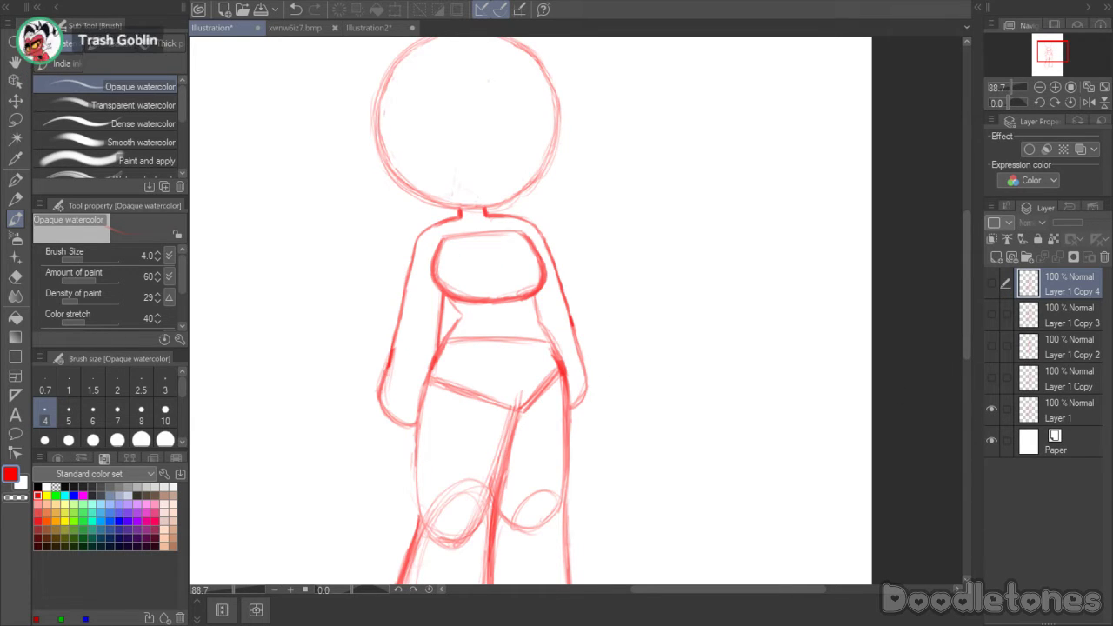
# - Add a new raster layer directly above Layer 1
pyautogui.scroll(1, 523, 251)
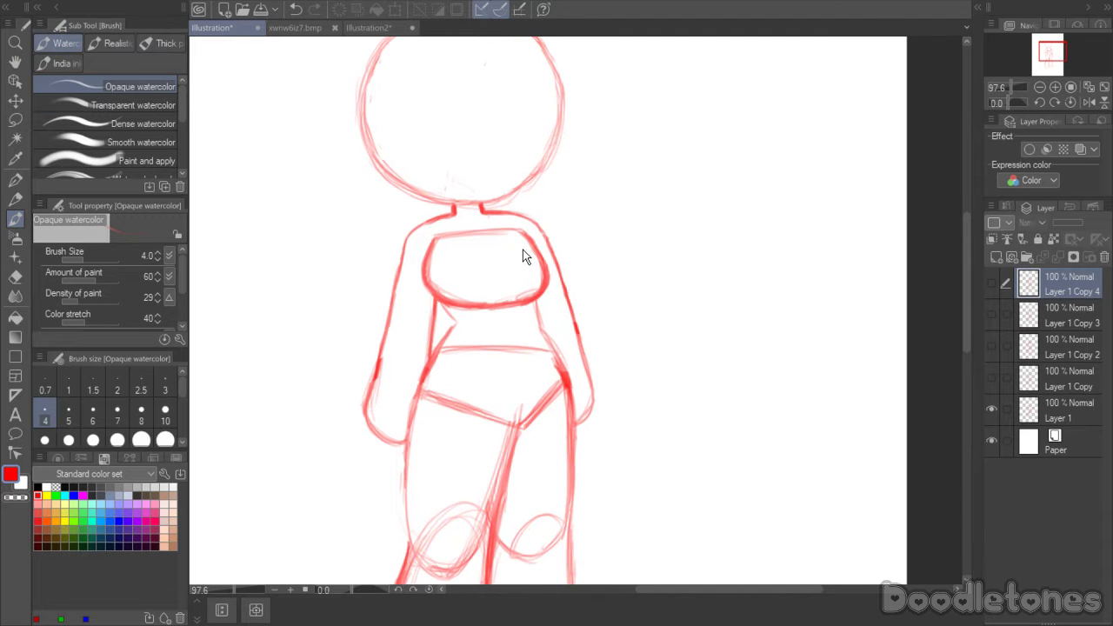
pyautogui.click(1048, 404)
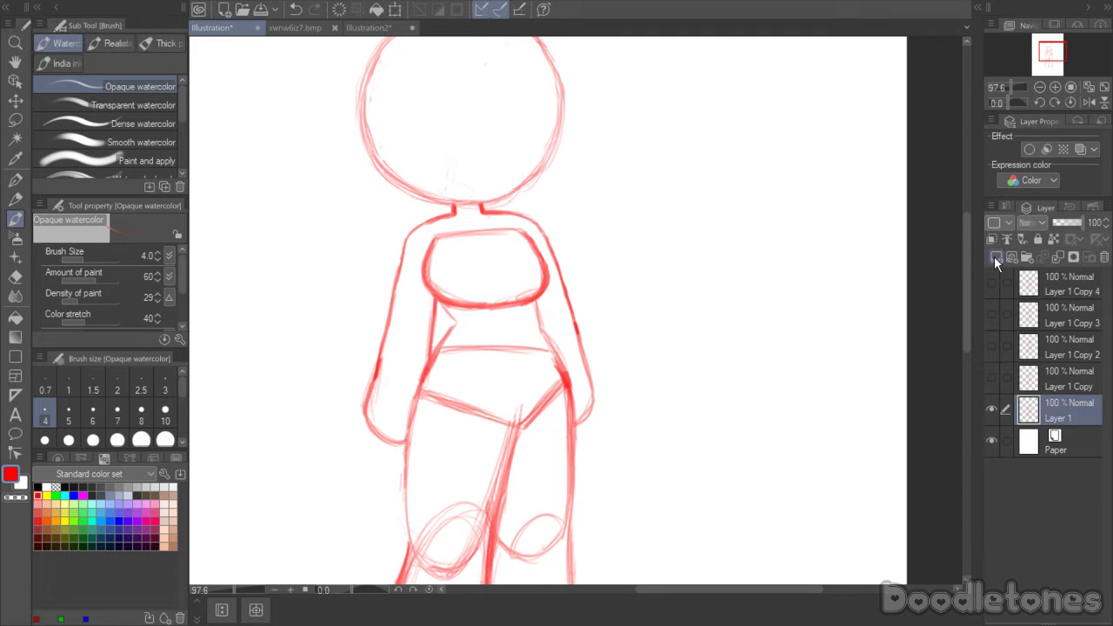
pyautogui.click(996, 257)
# - Draw a blue U-shaped collar below the neck with a small circle at its center in Opaque watercolor on the new layer
pyautogui.scroll(4, 543, 234)
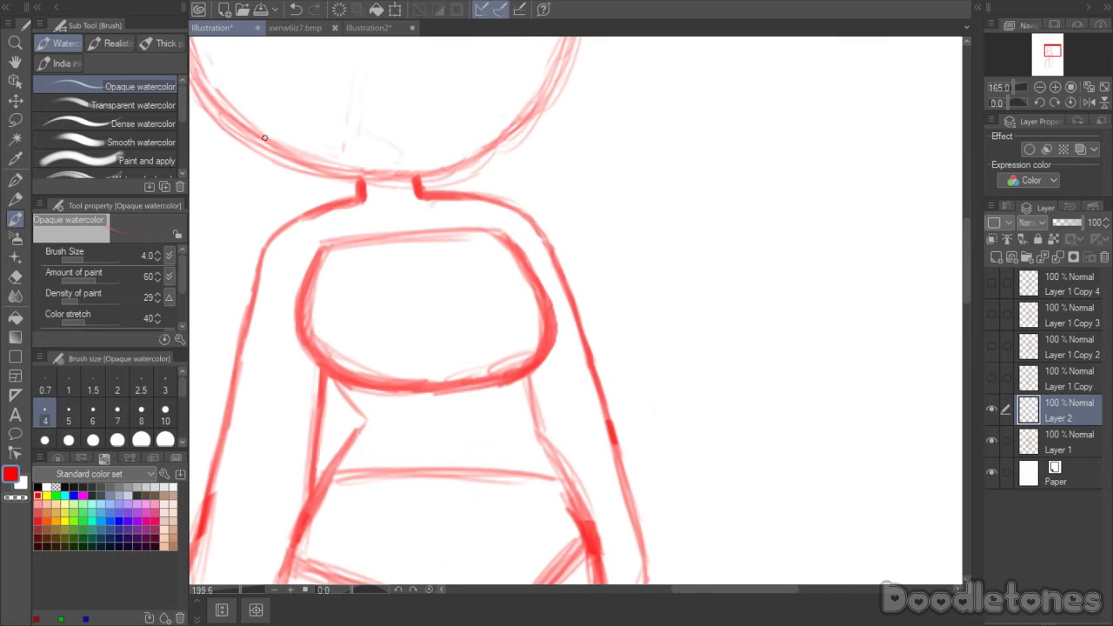
pyautogui.press('x')
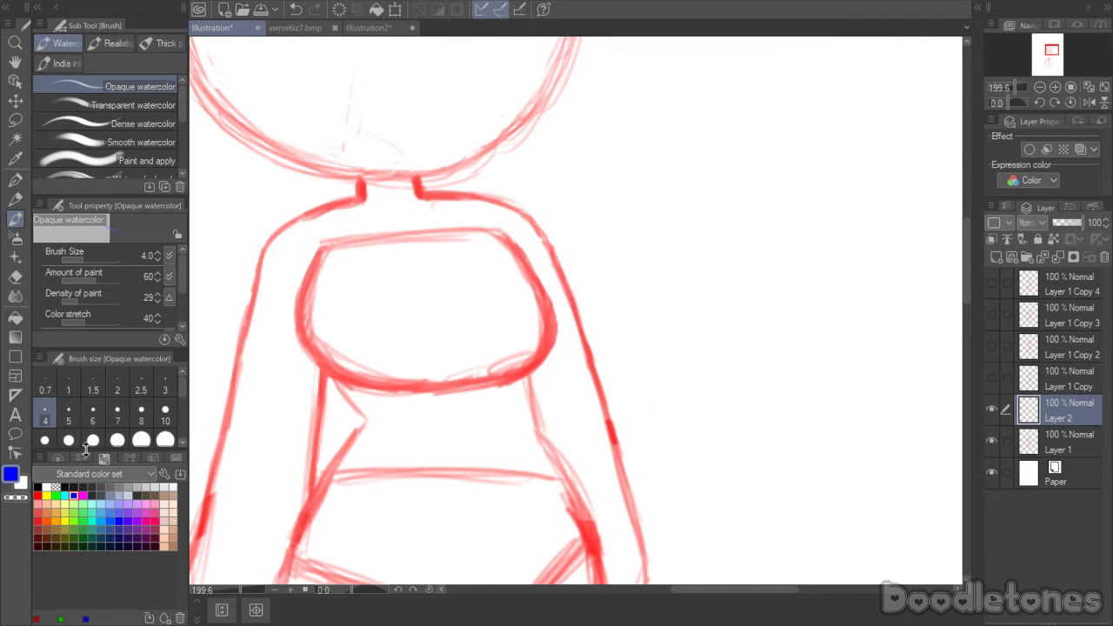
pyautogui.moveTo(341, 211)
pyautogui.mouseDown()
pyautogui.moveTo(397, 271)
pyautogui.moveTo(450, 251)
pyautogui.mouseUp()
pyautogui.moveTo(446, 201)
pyautogui.mouseDown()
pyautogui.moveTo(436, 254)
pyautogui.moveTo(450, 222)
pyautogui.moveTo(412, 275)
pyautogui.moveTo(434, 267)
pyautogui.moveTo(378, 266)
pyautogui.mouseUp()
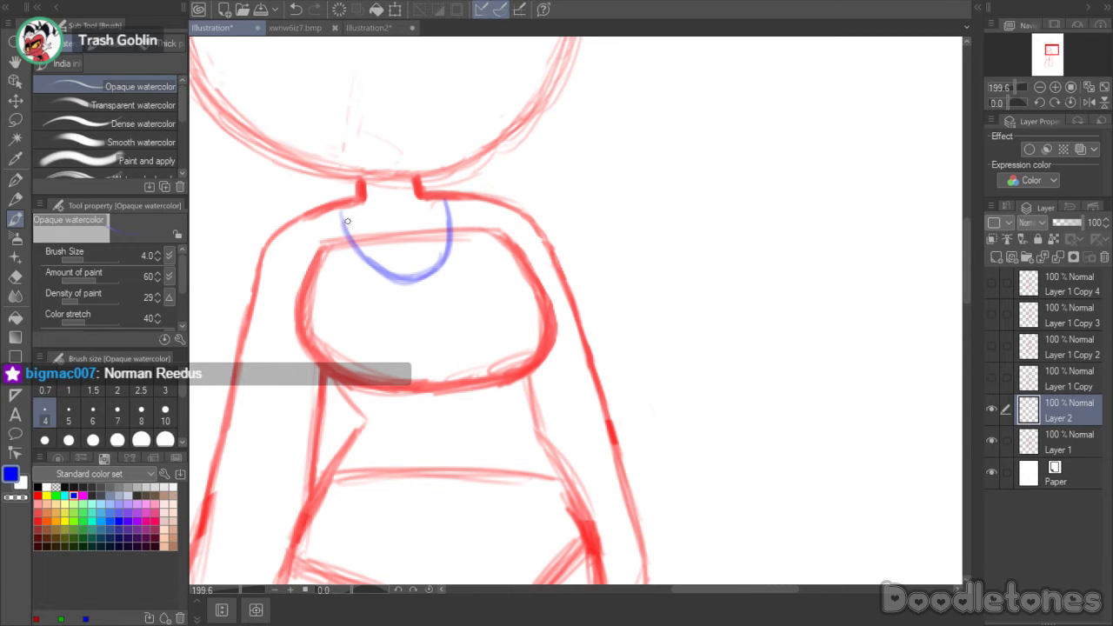
pyautogui.moveTo(342, 211)
pyautogui.mouseDown()
pyautogui.moveTo(362, 251)
pyautogui.moveTo(425, 276)
pyautogui.moveTo(432, 262)
pyautogui.moveTo(410, 233)
pyautogui.mouseUp()
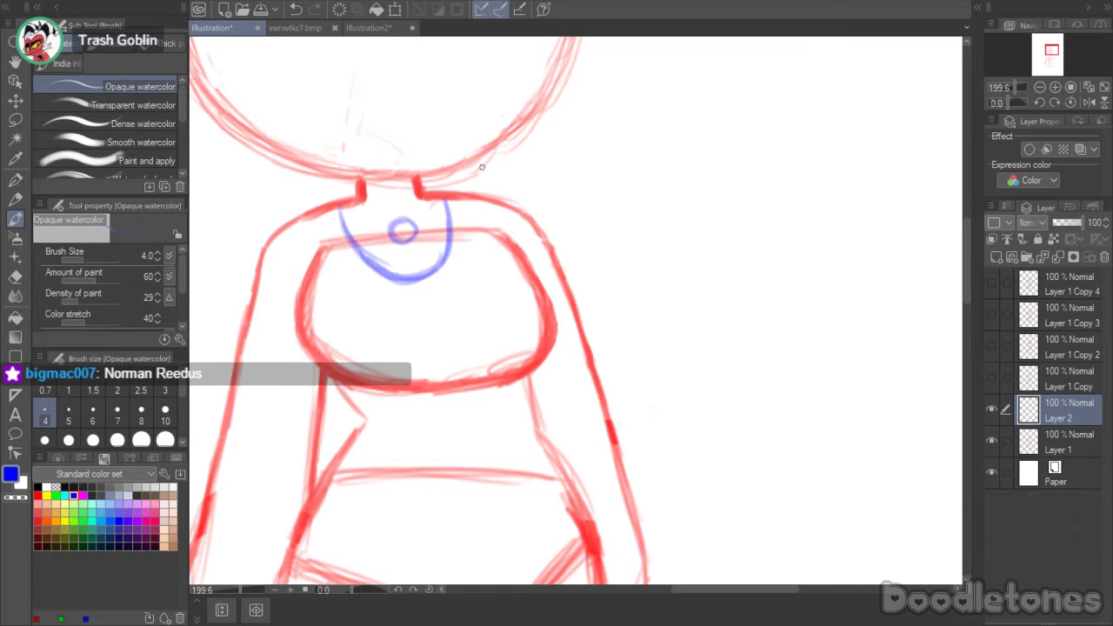
# - Draw rounded, puffed blue sleeve caps over both shoulders, starting from the upper ends of the collar
pyautogui.moveTo(450, 190)
pyautogui.mouseDown()
pyautogui.moveTo(510, 173)
pyautogui.moveTo(483, 176)
pyautogui.moveTo(554, 222)
pyautogui.moveTo(551, 198)
pyautogui.moveTo(563, 220)
pyautogui.moveTo(556, 258)
pyautogui.mouseUp()
pyautogui.moveTo(341, 201)
pyautogui.mouseDown()
pyautogui.moveTo(303, 196)
pyautogui.moveTo(331, 193)
pyautogui.moveTo(250, 230)
pyautogui.moveTo(286, 198)
pyautogui.moveTo(246, 282)
pyautogui.moveTo(235, 247)
pyautogui.moveTo(255, 293)
pyautogui.moveTo(245, 309)
pyautogui.moveTo(239, 229)
pyautogui.moveTo(248, 236)
pyautogui.moveTo(315, 188)
pyautogui.moveTo(242, 221)
pyautogui.moveTo(247, 308)
pyautogui.mouseUp()
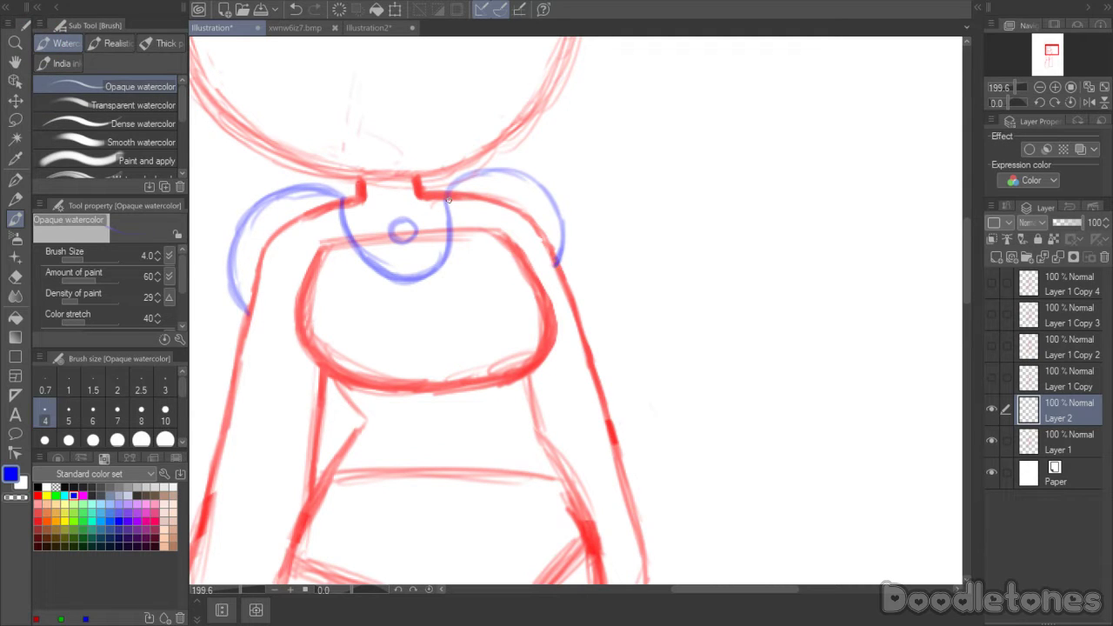
pyautogui.moveTo(448, 199)
pyautogui.mouseDown()
pyautogui.moveTo(474, 171)
pyautogui.moveTo(544, 181)
pyautogui.mouseUp()
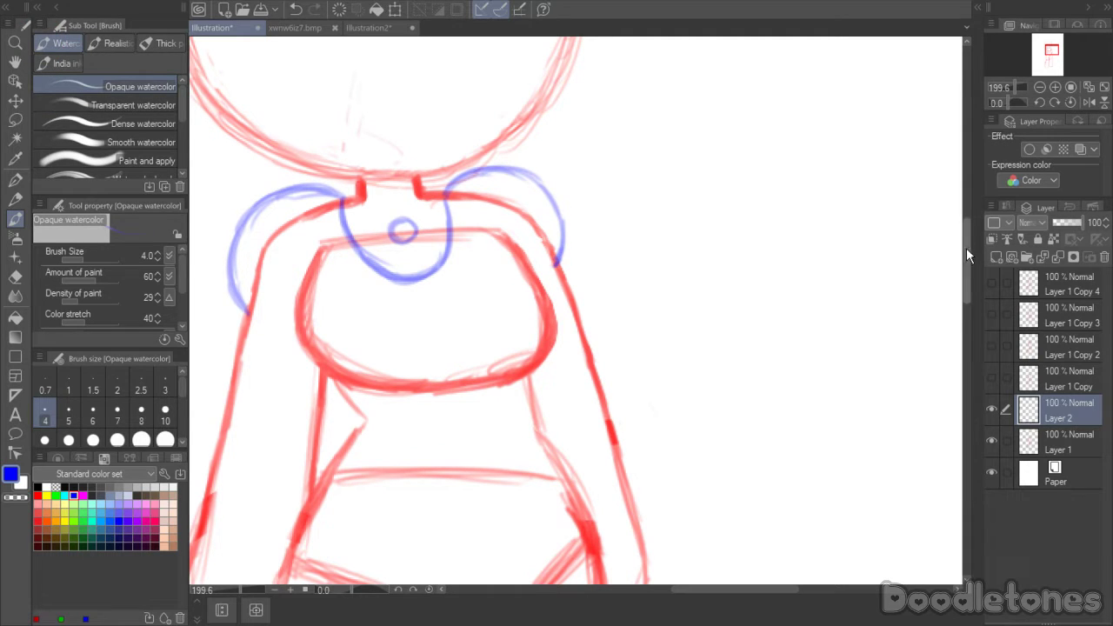
# - Draw the two flared blue side lines of a skirt from the waist down to about knee height
pyautogui.scroll(-5, 966, 248)
pyautogui.scroll(5, 966, 288)
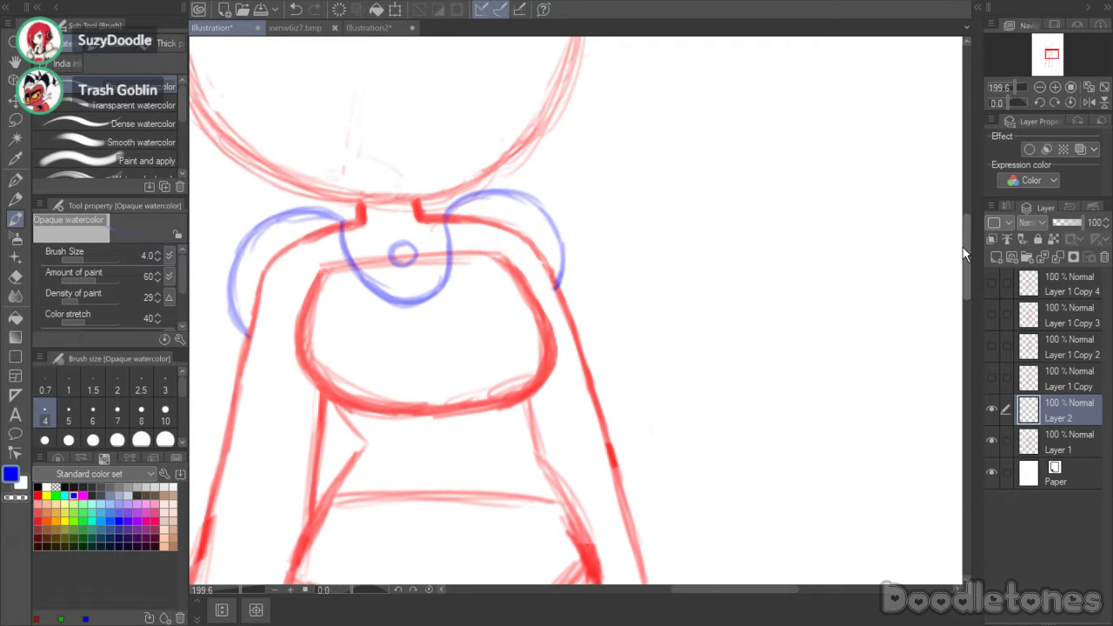
pyautogui.moveTo(964, 246); pyautogui.dragTo(956, 306)
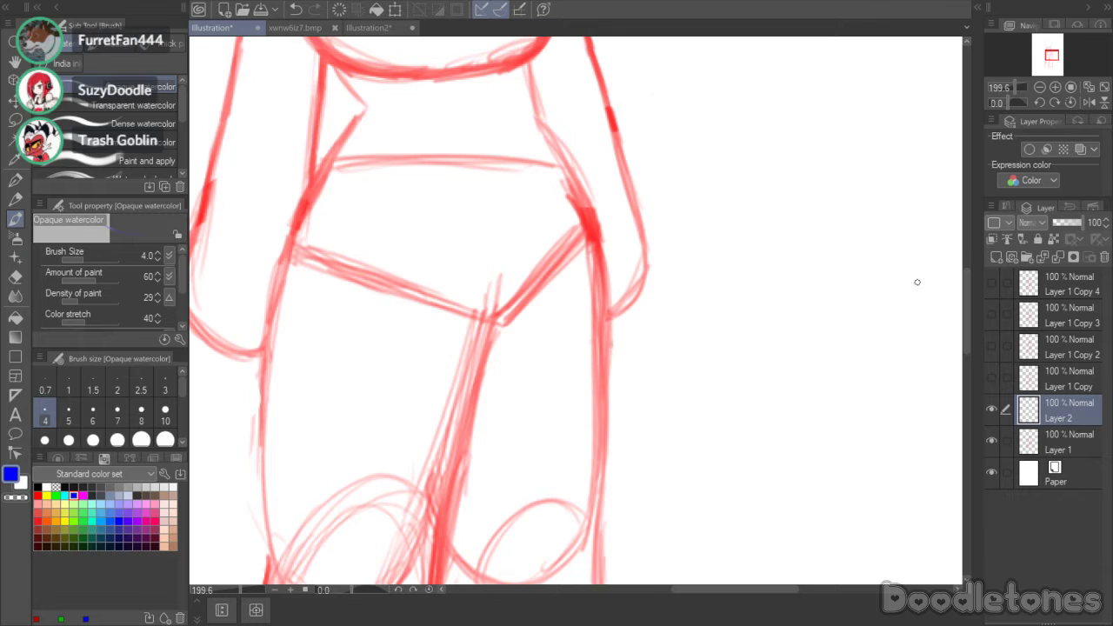
pyautogui.scroll(-3, 904, 287)
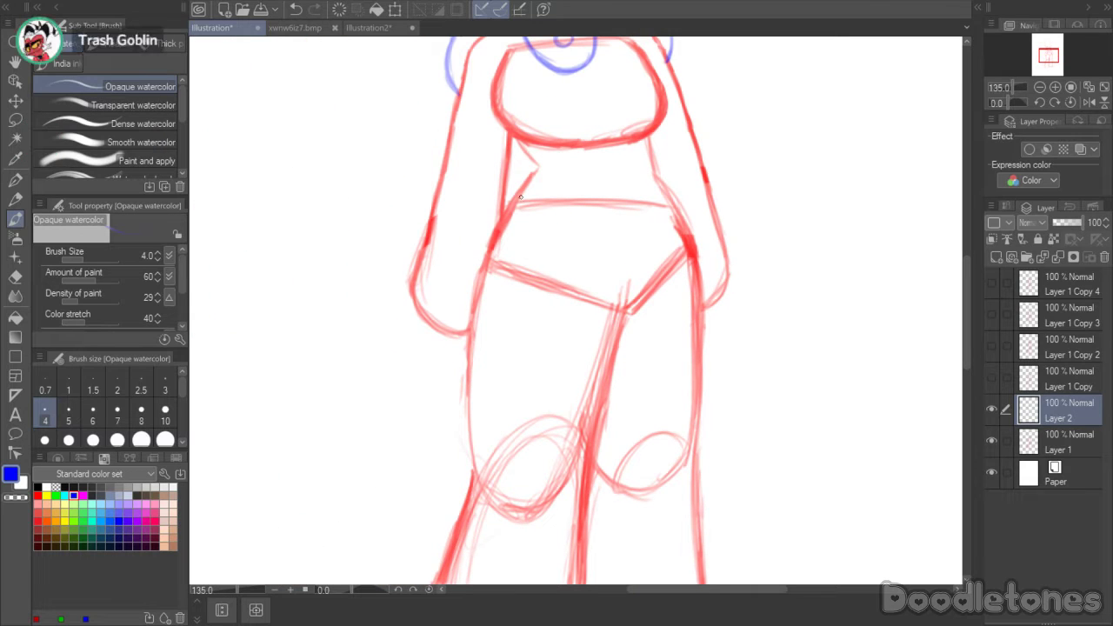
pyautogui.moveTo(531, 174)
pyautogui.mouseDown()
pyautogui.moveTo(457, 314)
pyautogui.moveTo(437, 443)
pyautogui.mouseUp()
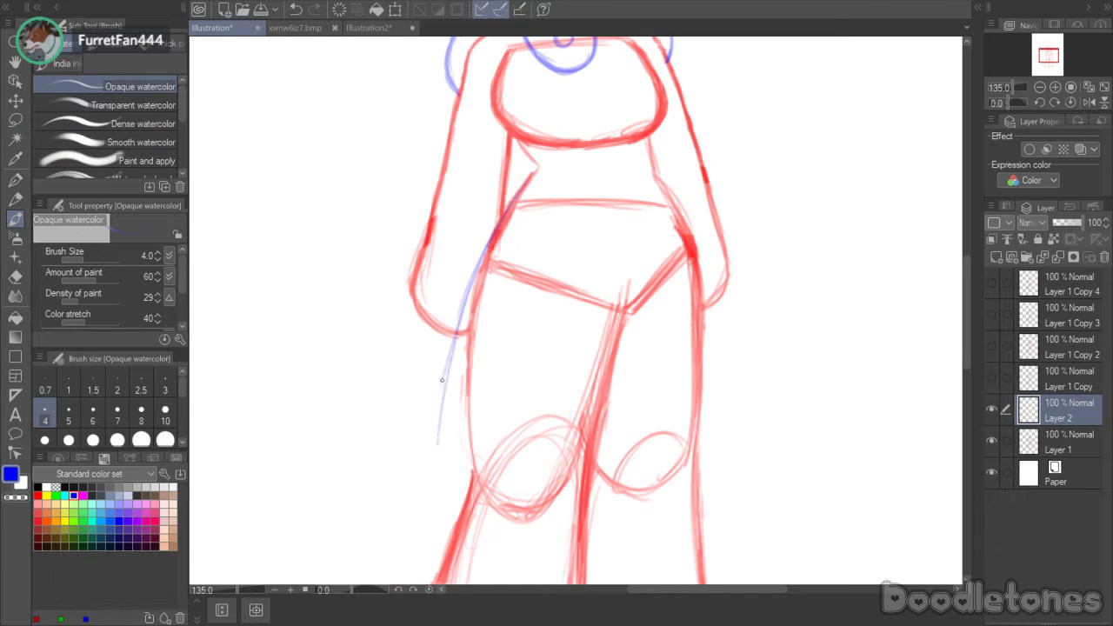
pyautogui.moveTo(441, 384); pyautogui.dragTo(428, 504)
pyautogui.moveTo(437, 450); pyautogui.dragTo(426, 506)
pyautogui.moveTo(668, 184); pyautogui.dragTo(696, 250)
pyautogui.moveTo(665, 185)
pyautogui.mouseDown()
pyautogui.moveTo(709, 297)
pyautogui.moveTo(690, 237)
pyautogui.moveTo(730, 457)
pyautogui.mouseUp()
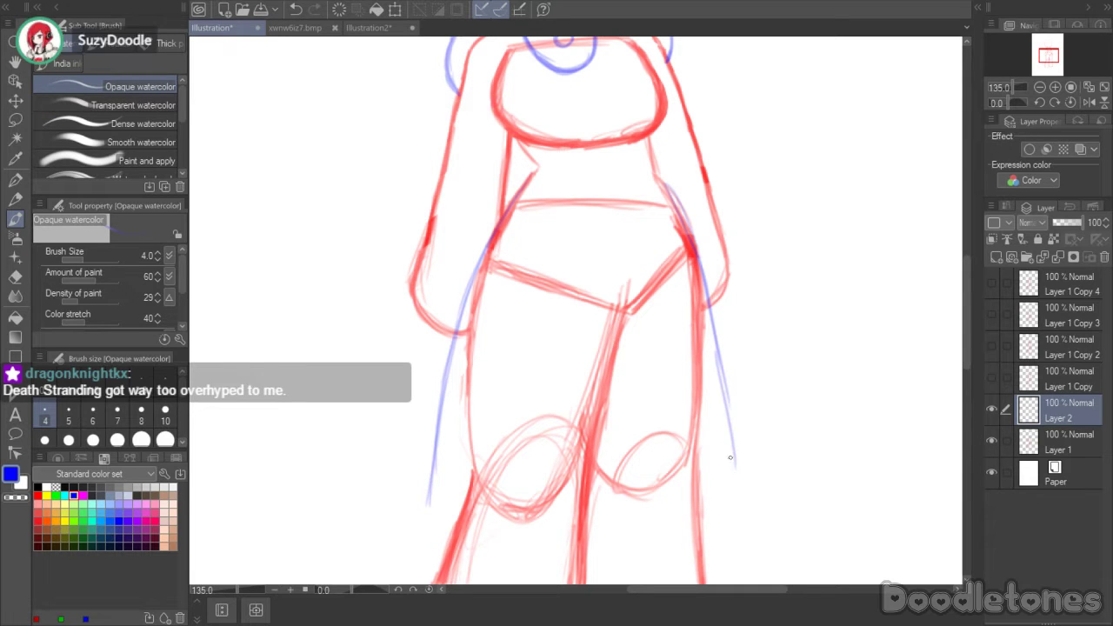
pyautogui.moveTo(718, 365); pyautogui.dragTo(739, 480)
pyautogui.moveTo(727, 387); pyautogui.dragTo(741, 488)
# - Draw and reinforce a curved blue hem across the knees, joining the lower ends of the skirt's side lines
pyautogui.moveTo(688, 591); pyautogui.dragTo(721, 590)
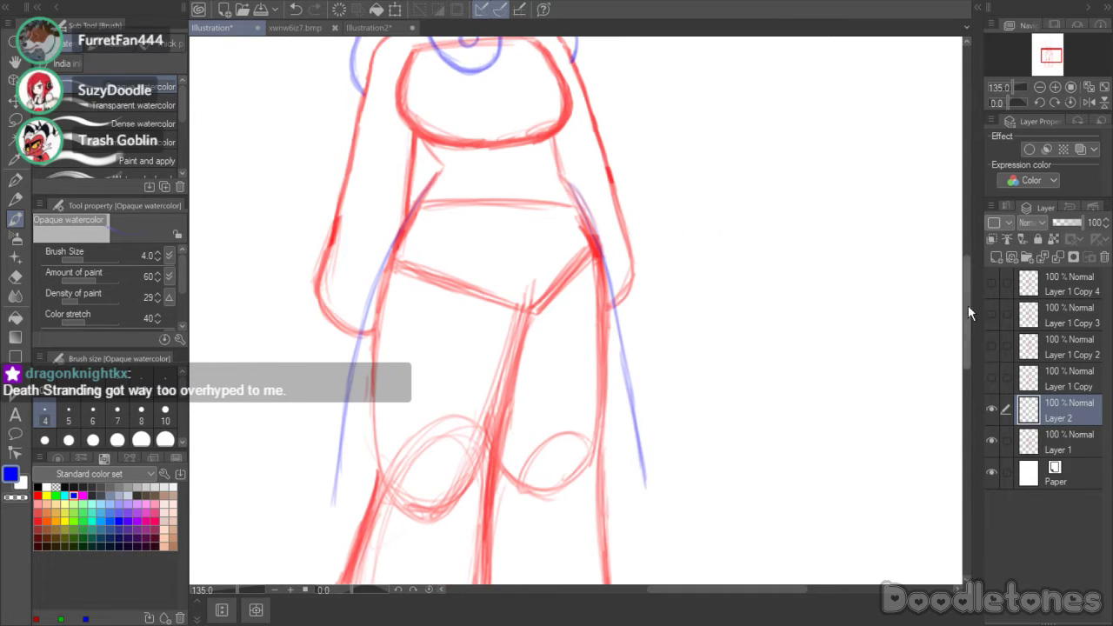
pyautogui.moveTo(968, 313); pyautogui.dragTo(966, 339)
pyautogui.moveTo(335, 371); pyautogui.dragTo(393, 395)
pyautogui.moveTo(337, 372)
pyautogui.mouseDown()
pyautogui.moveTo(432, 402)
pyautogui.moveTo(513, 406)
pyautogui.moveTo(607, 391)
pyautogui.moveTo(585, 395)
pyautogui.moveTo(642, 371)
pyautogui.moveTo(645, 357)
pyautogui.moveTo(649, 366)
pyautogui.moveTo(630, 382)
pyautogui.moveTo(517, 411)
pyautogui.moveTo(630, 381)
pyautogui.mouseUp()
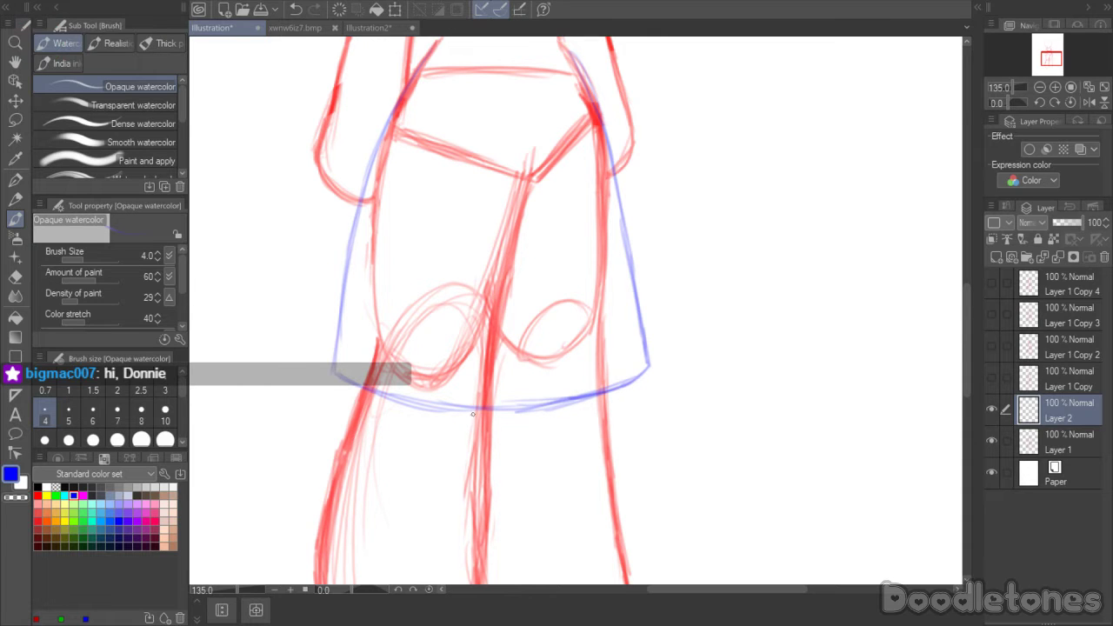
pyautogui.moveTo(473, 414); pyautogui.dragTo(539, 403)
pyautogui.moveTo(439, 409)
pyautogui.mouseDown()
pyautogui.moveTo(555, 402)
pyautogui.moveTo(461, 412)
pyautogui.moveTo(380, 388)
pyautogui.mouseUp()
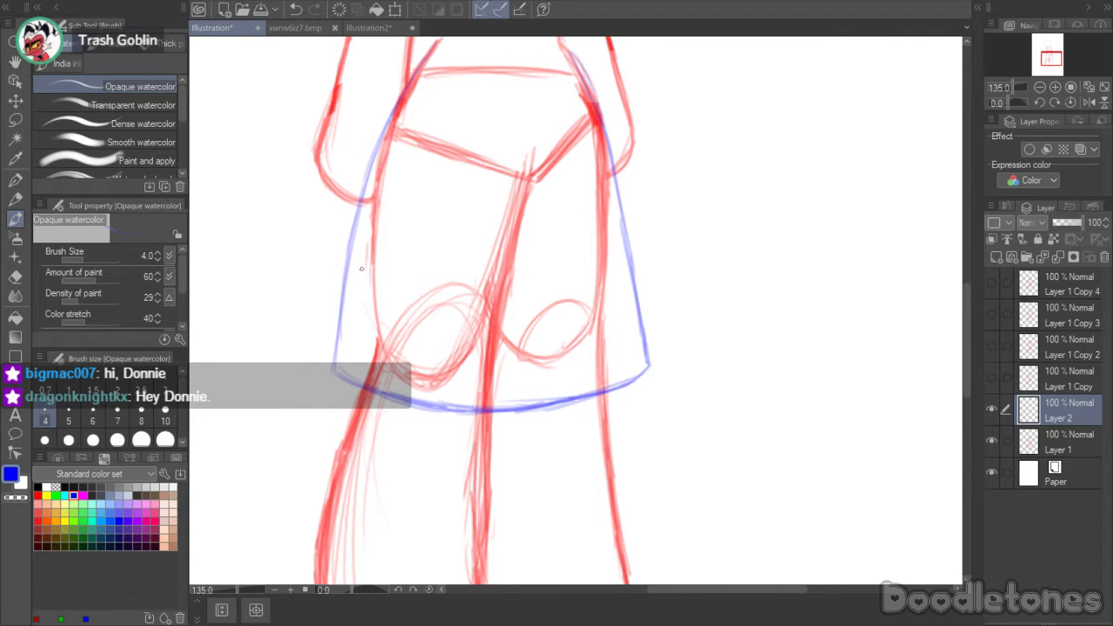
# - Draw a row of small scallops along the skirt's hem and reinforce the upper ends of both side lines at the waist
pyautogui.moveTo(345, 387)
pyautogui.mouseDown()
pyautogui.moveTo(404, 407)
pyautogui.moveTo(390, 411)
pyautogui.moveTo(491, 422)
pyautogui.moveTo(544, 404)
pyautogui.moveTo(559, 411)
pyautogui.moveTo(547, 415)
pyautogui.moveTo(565, 403)
pyautogui.moveTo(575, 413)
pyautogui.moveTo(587, 398)
pyautogui.moveTo(576, 398)
pyautogui.moveTo(645, 380)
pyautogui.mouseUp()
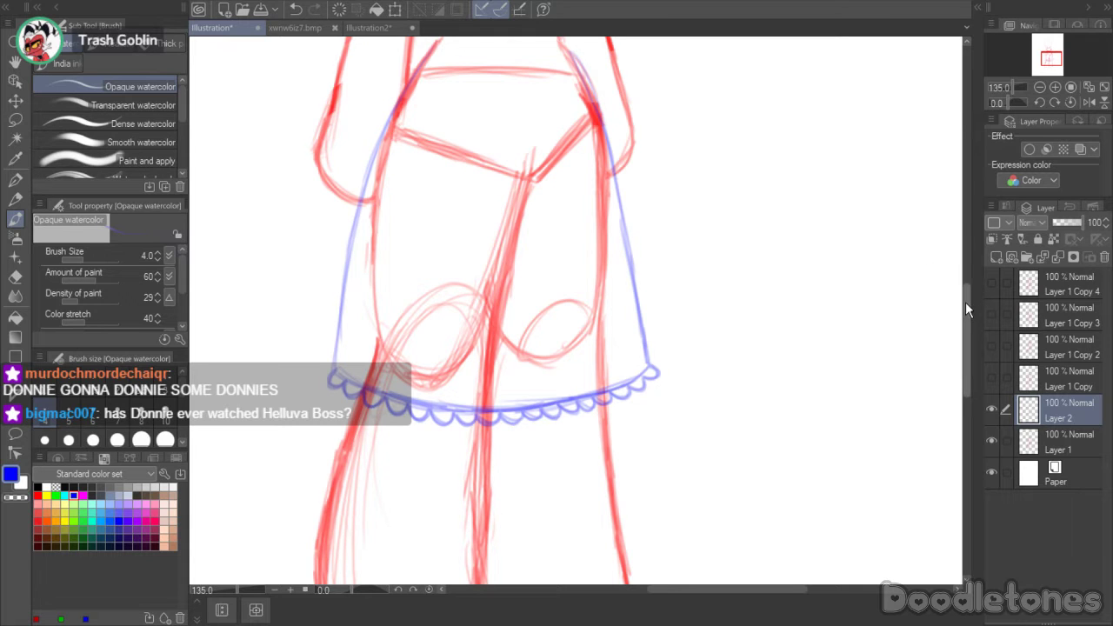
pyautogui.moveTo(965, 302); pyautogui.dragTo(962, 237)
pyautogui.moveTo(564, 357)
pyautogui.mouseDown()
pyautogui.moveTo(590, 393)
pyautogui.moveTo(616, 490)
pyautogui.mouseUp()
pyautogui.moveTo(564, 350)
pyautogui.mouseDown()
pyautogui.moveTo(590, 389)
pyautogui.moveTo(584, 380)
pyautogui.mouseUp()
pyautogui.moveTo(422, 372); pyautogui.dragTo(394, 414)
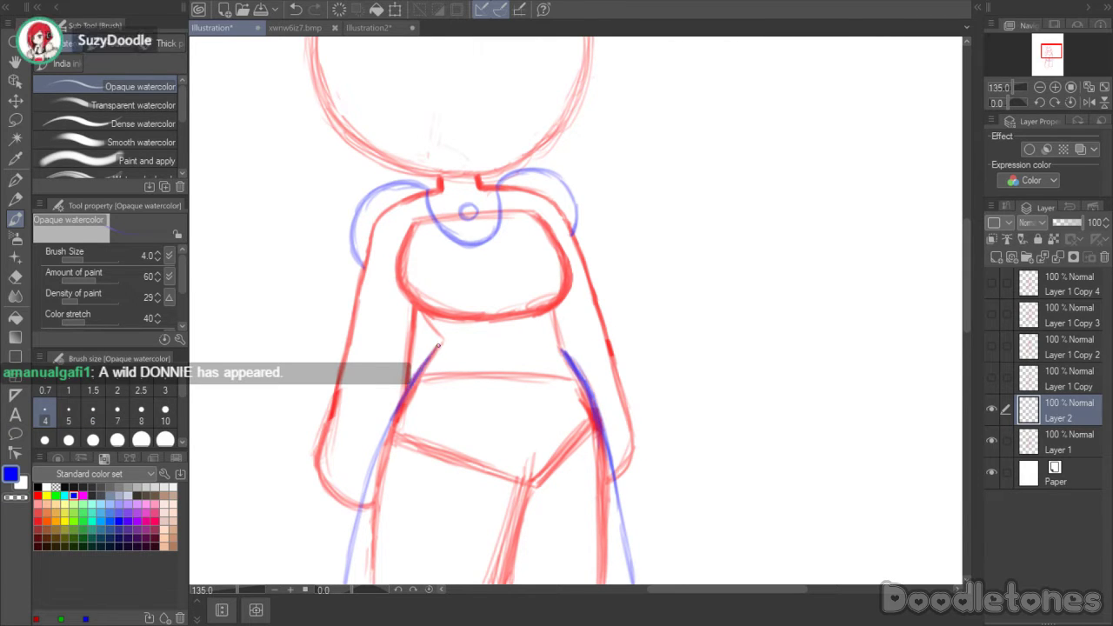
pyautogui.moveTo(440, 344); pyautogui.dragTo(389, 426)
pyautogui.moveTo(372, 462)
pyautogui.mouseDown()
pyautogui.moveTo(389, 428)
pyautogui.moveTo(368, 485)
pyautogui.mouseUp()
pyautogui.moveTo(379, 454); pyautogui.dragTo(361, 494)
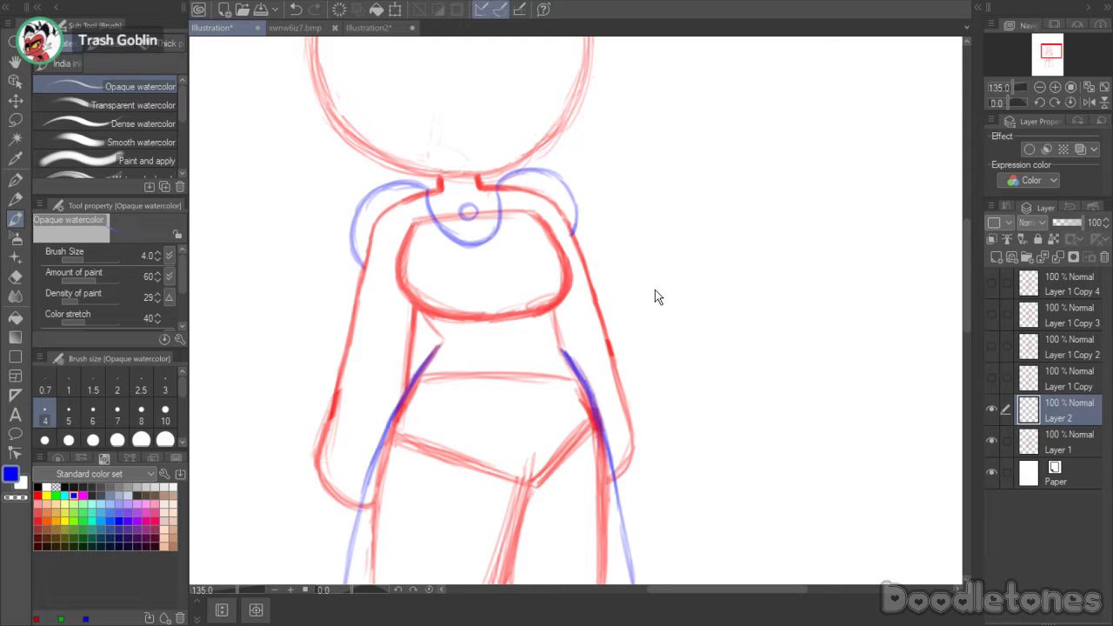
# - Lasso the U-shaped collar with its circle, shift it slightly to the right with a transform, then deselect and return to Opaque watercolor
pyautogui.scroll(-5, 660, 266)
pyautogui.scroll(3, 840, 298)
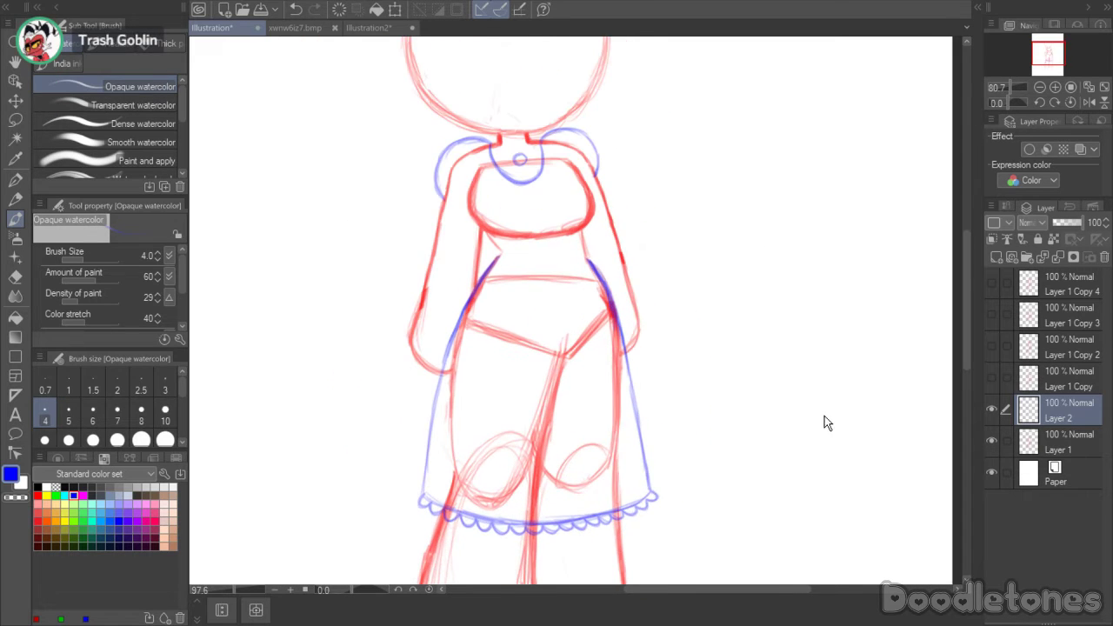
pyautogui.scroll(2, 813, 404)
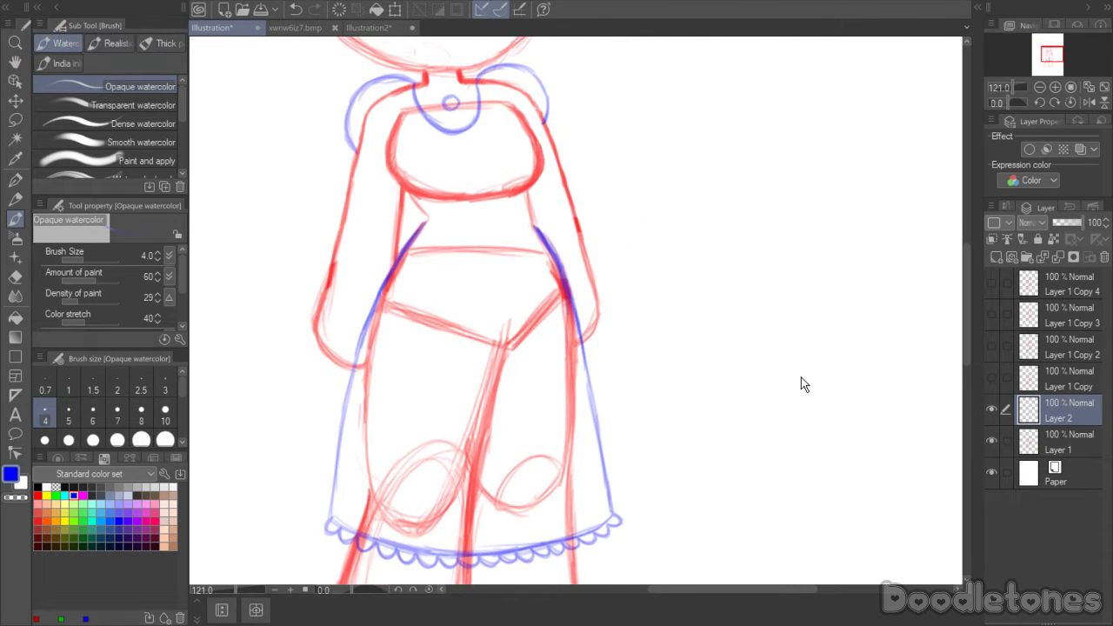
pyautogui.moveTo(968, 264); pyautogui.dragTo(955, 155)
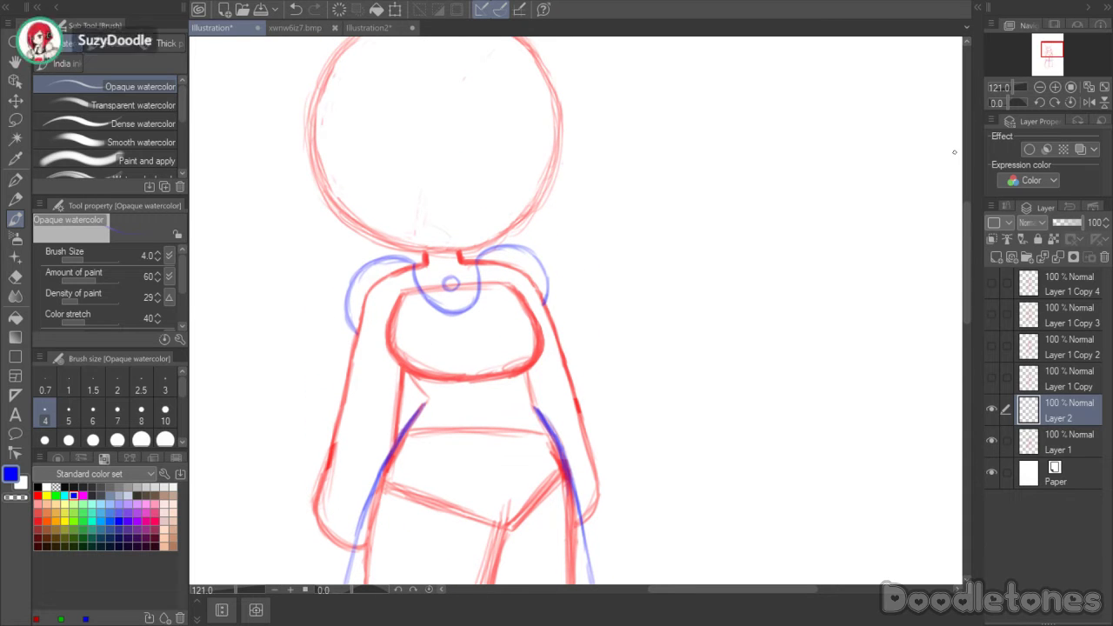
pyautogui.press('m')
pyautogui.moveTo(435, 333)
pyautogui.mouseDown()
pyautogui.moveTo(408, 287)
pyautogui.moveTo(416, 260)
pyautogui.moveTo(435, 256)
pyautogui.moveTo(480, 260)
pyautogui.moveTo(492, 320)
pyautogui.moveTo(457, 331)
pyautogui.mouseUp()
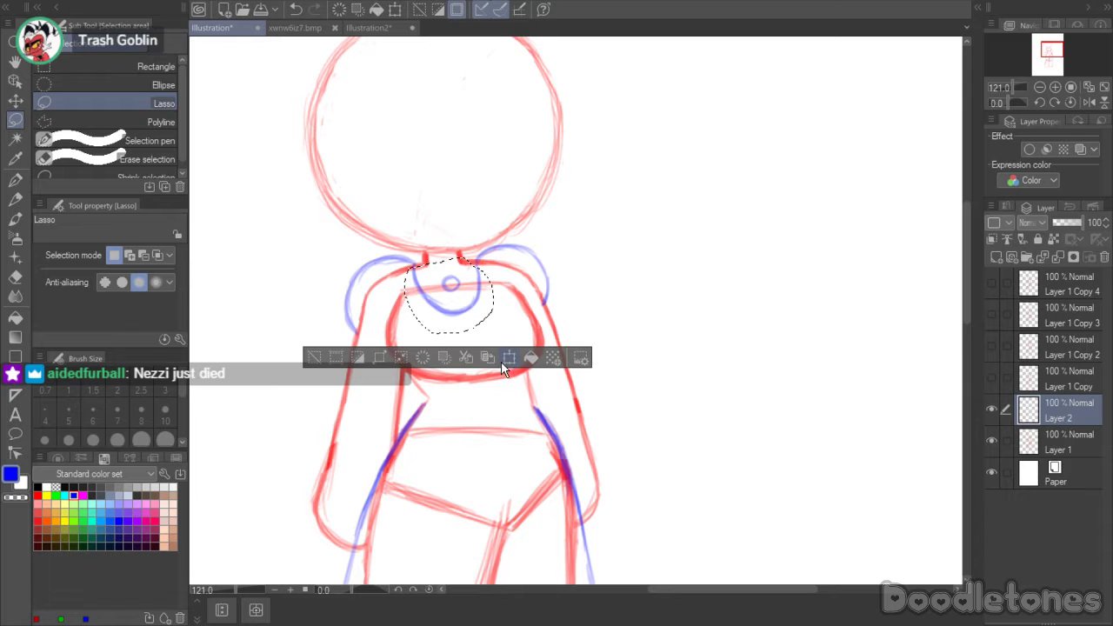
pyautogui.click(504, 360)
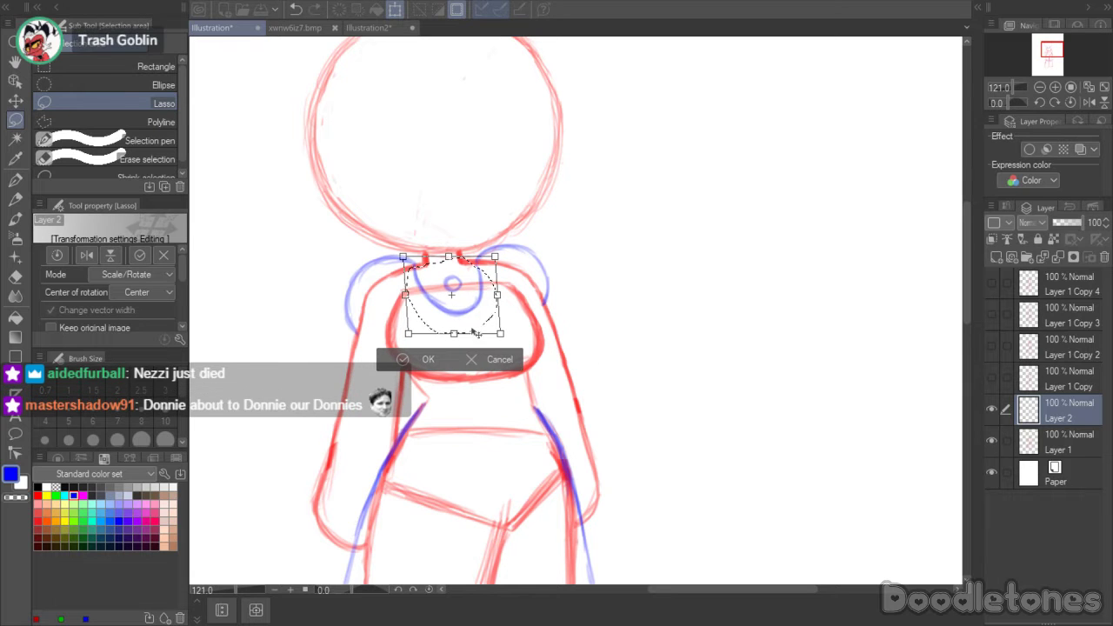
pyautogui.moveTo(477, 298); pyautogui.dragTo(480, 298)
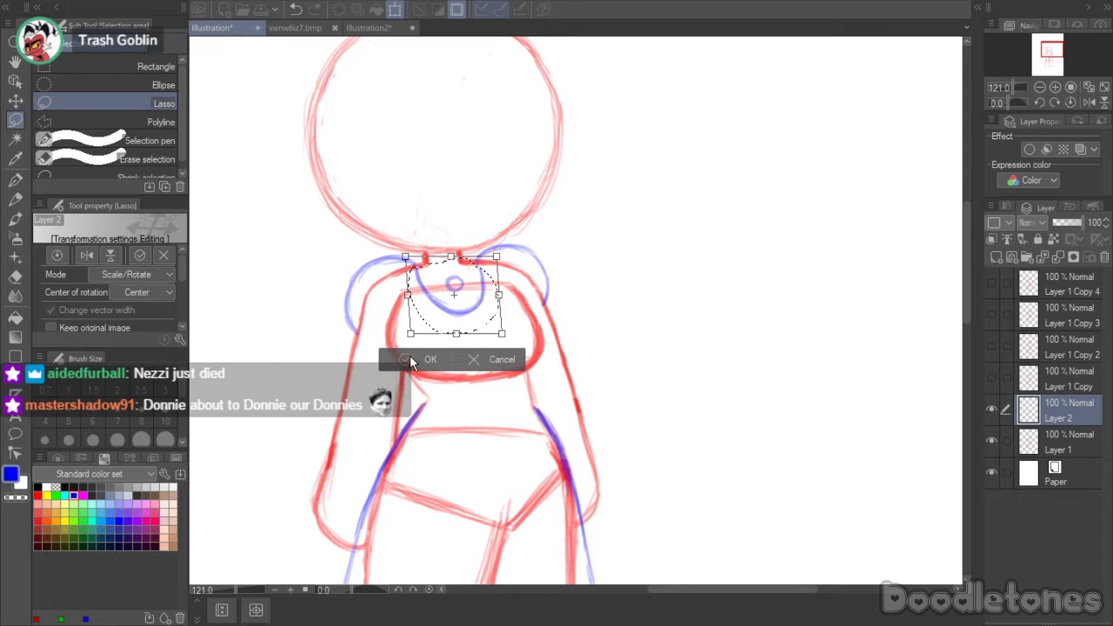
pyautogui.click(409, 359)
pyautogui.hotkey('ctrl', 'd')
pyautogui.click(15, 237)
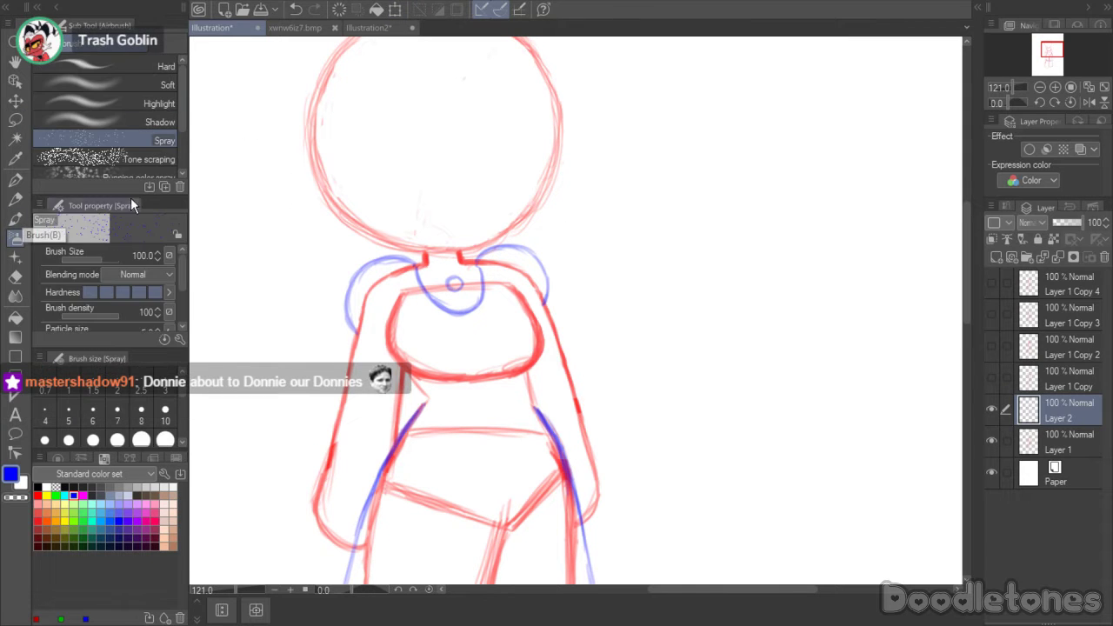
pyautogui.click(15, 217)
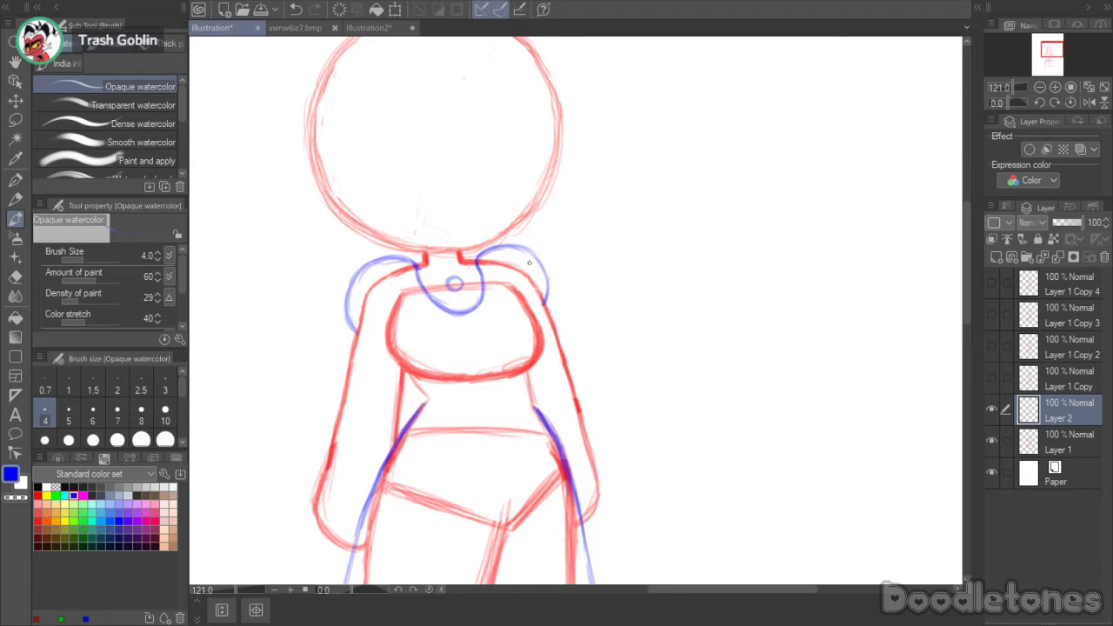
# - Lasso the lower part of the skirt with its scalloped hem and move it up slightly to shorten the skirt
pyautogui.scroll(-4, 723, 351)
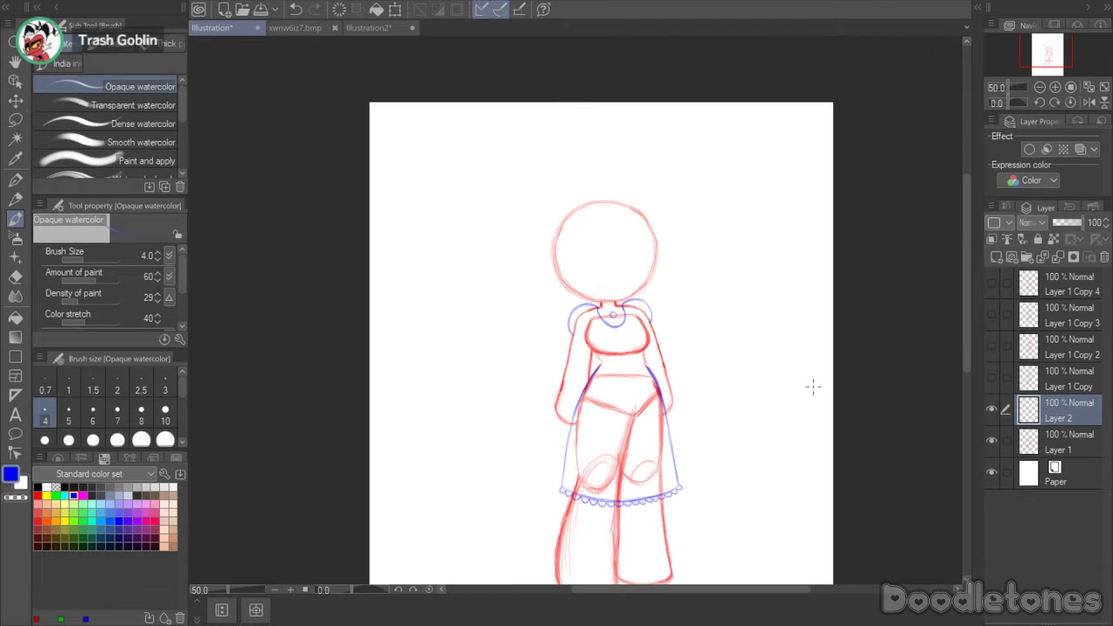
pyautogui.scroll(-3, 967, 339)
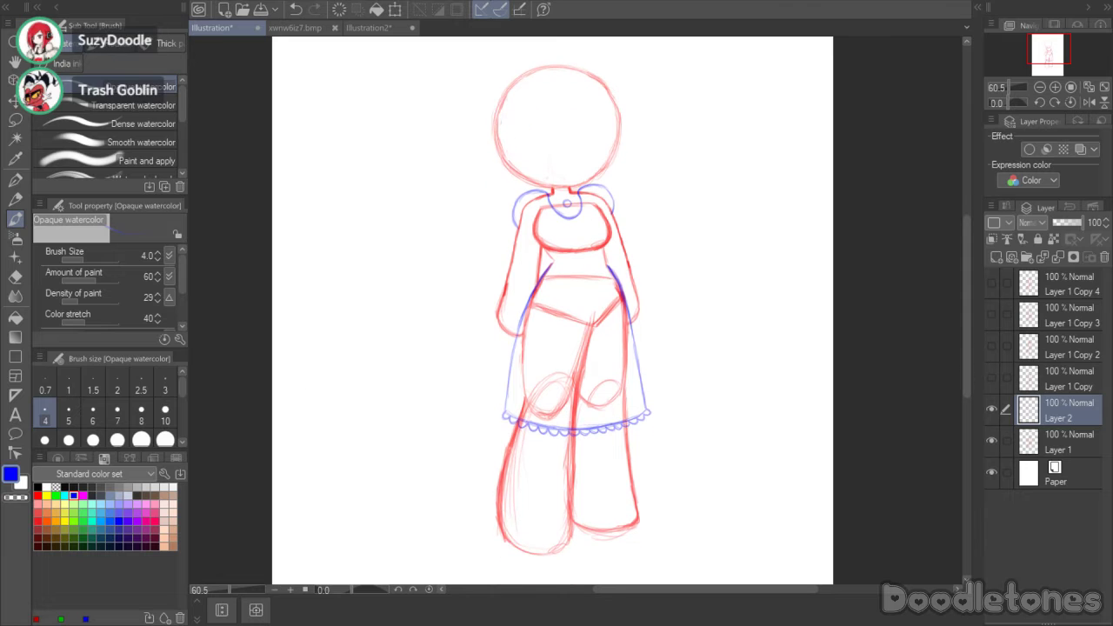
pyautogui.scroll(5, 617, 504)
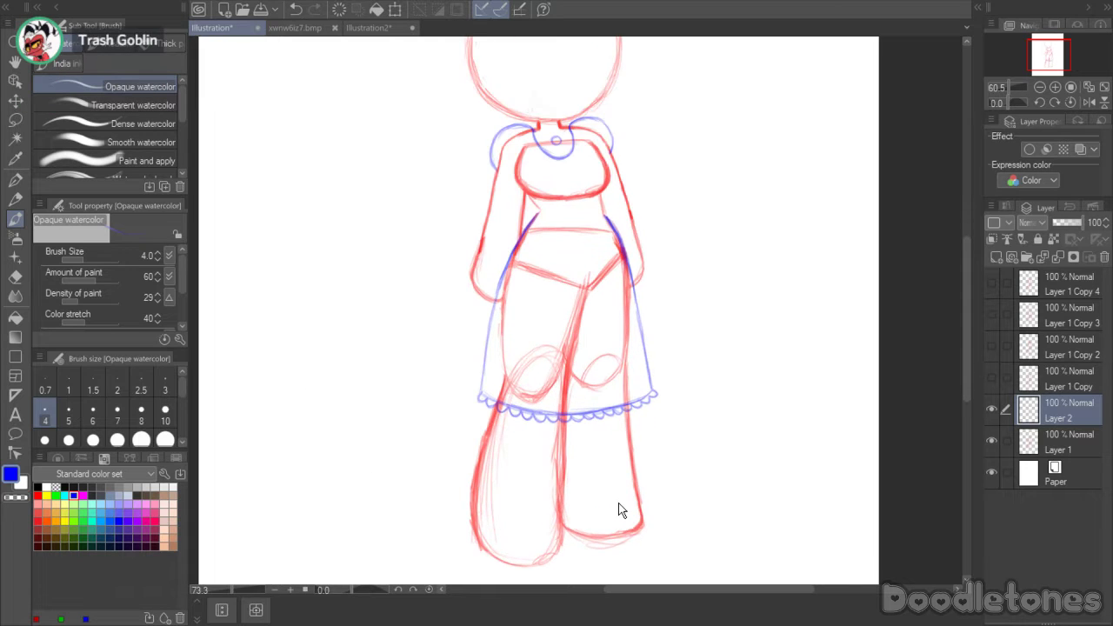
pyautogui.scroll(-1, 600, 504)
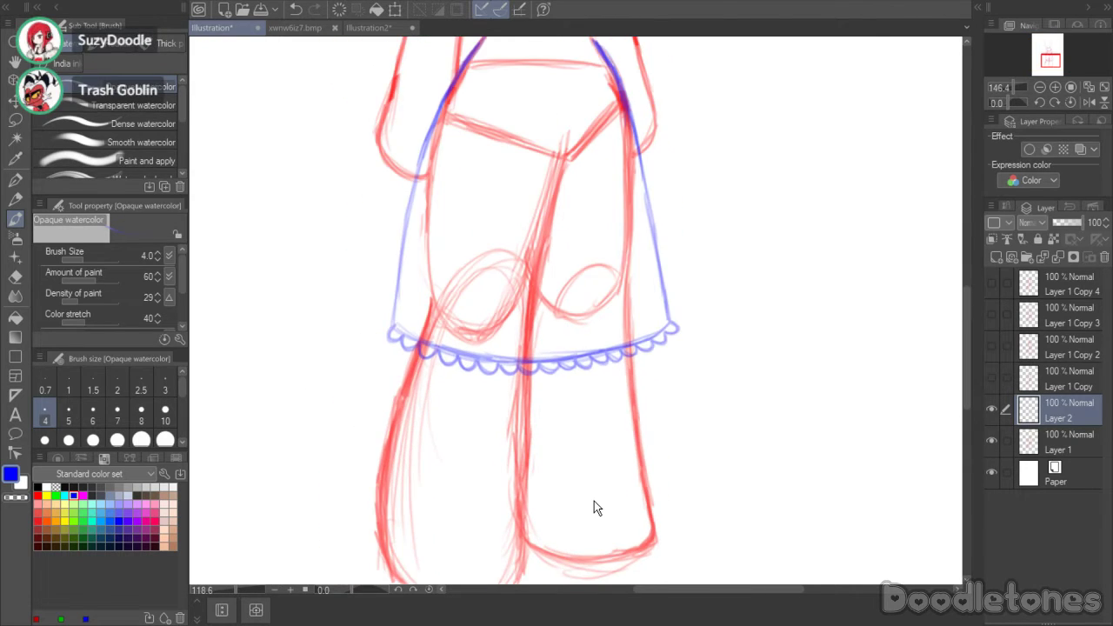
pyautogui.scroll(1, 586, 241)
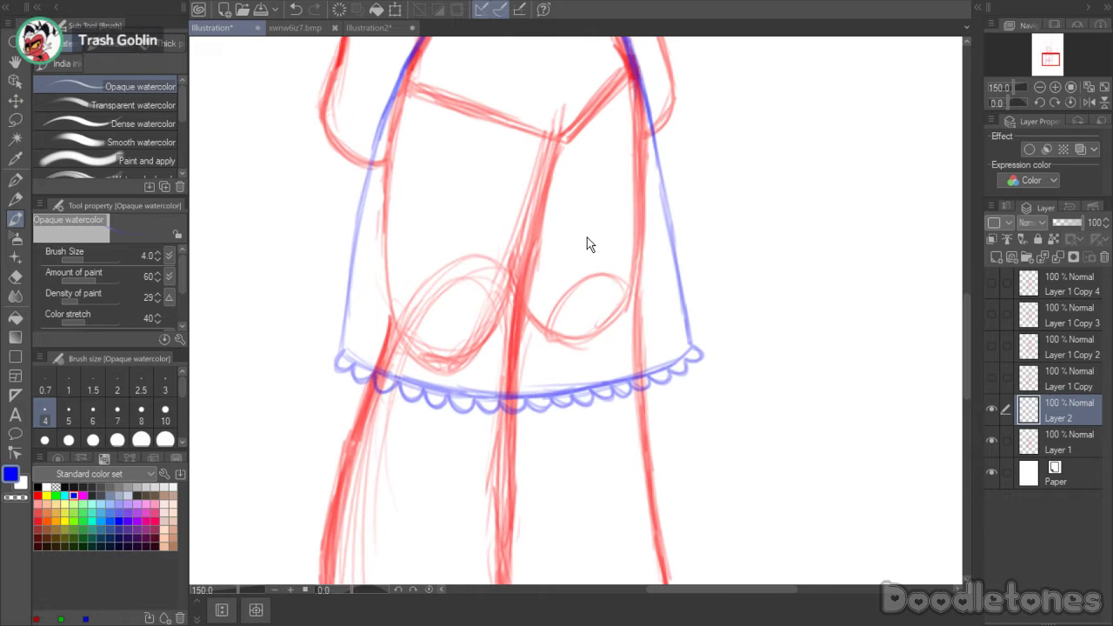
pyautogui.press('m')
pyautogui.moveTo(372, 413)
pyautogui.mouseDown()
pyautogui.moveTo(328, 421)
pyautogui.moveTo(738, 231)
pyautogui.moveTo(579, 447)
pyautogui.mouseUp()
pyautogui.click(586, 492)
pyautogui.moveTo(577, 341); pyautogui.dragTo(578, 322)
pyautogui.moveTo(658, 289); pyautogui.dragTo(782, 265)
pyautogui.moveTo(769, 202); pyautogui.dragTo(752, 175)
pyautogui.moveTo(271, 166); pyautogui.dragTo(322, 148)
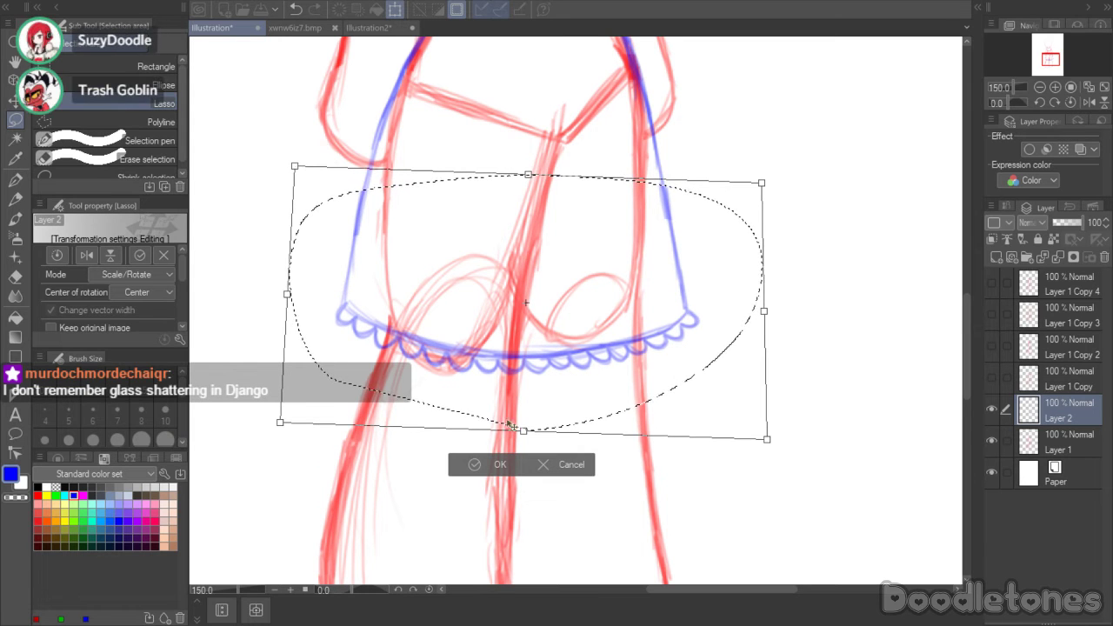
pyautogui.click(474, 461)
# - Draw a curved blue stocking band across each leg just below the hem, with small rounded cuff ends at the sides
pyautogui.moveTo(963, 281); pyautogui.dragTo(957, 348)
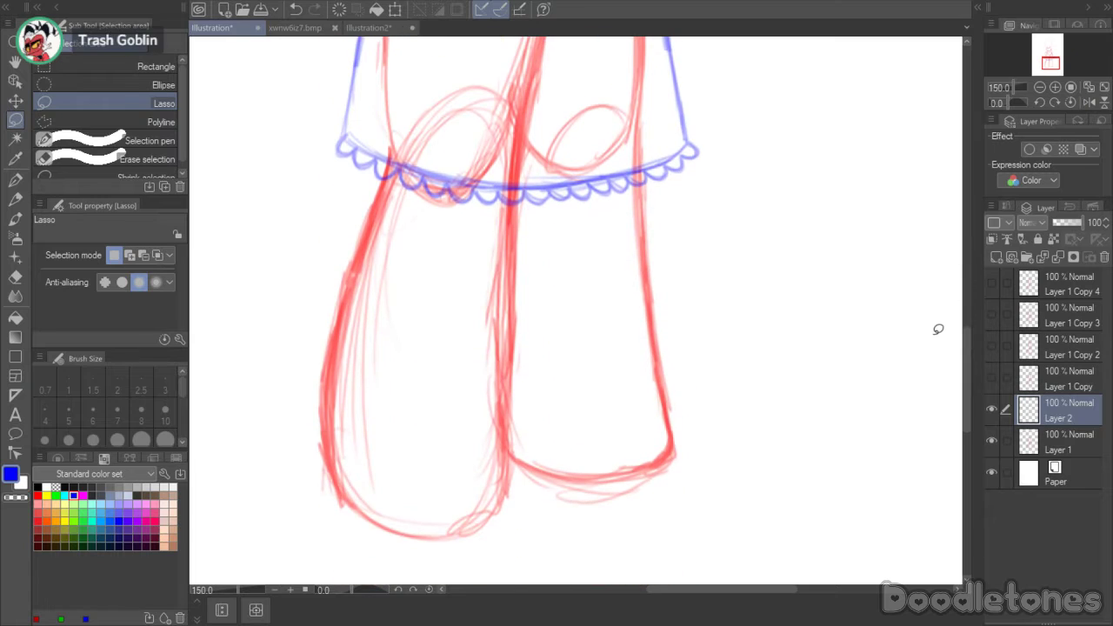
pyautogui.press('b')
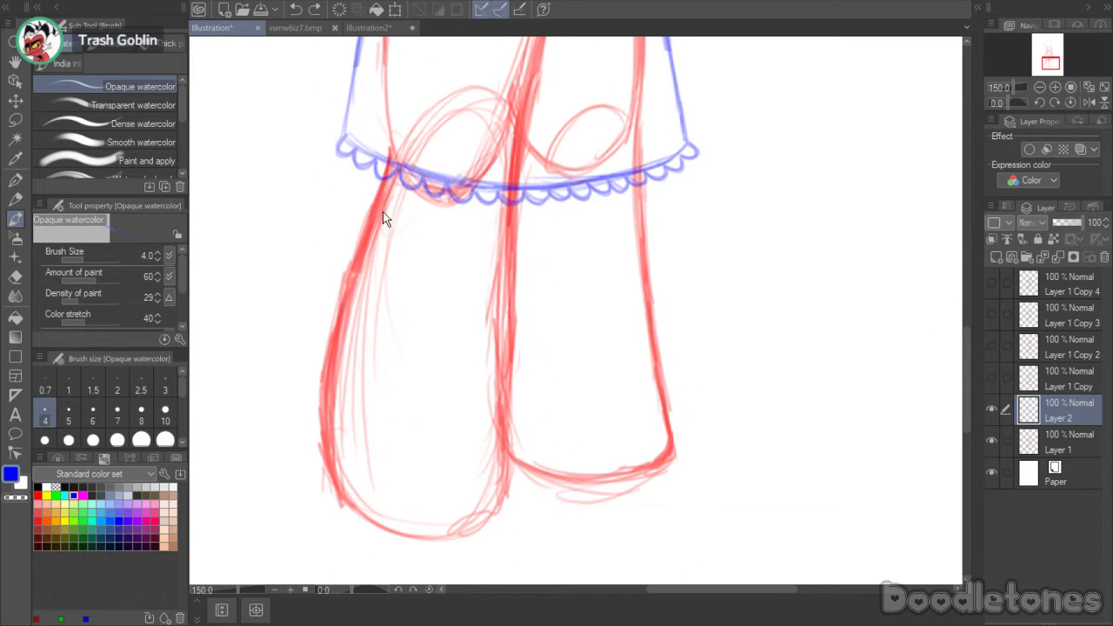
pyautogui.moveTo(370, 206)
pyautogui.mouseDown()
pyautogui.moveTo(415, 233)
pyautogui.moveTo(484, 249)
pyautogui.moveTo(502, 241)
pyautogui.mouseUp()
pyautogui.moveTo(419, 231); pyautogui.dragTo(507, 241)
pyautogui.moveTo(403, 228)
pyautogui.mouseDown()
pyautogui.moveTo(498, 243)
pyautogui.moveTo(636, 220)
pyautogui.mouseUp()
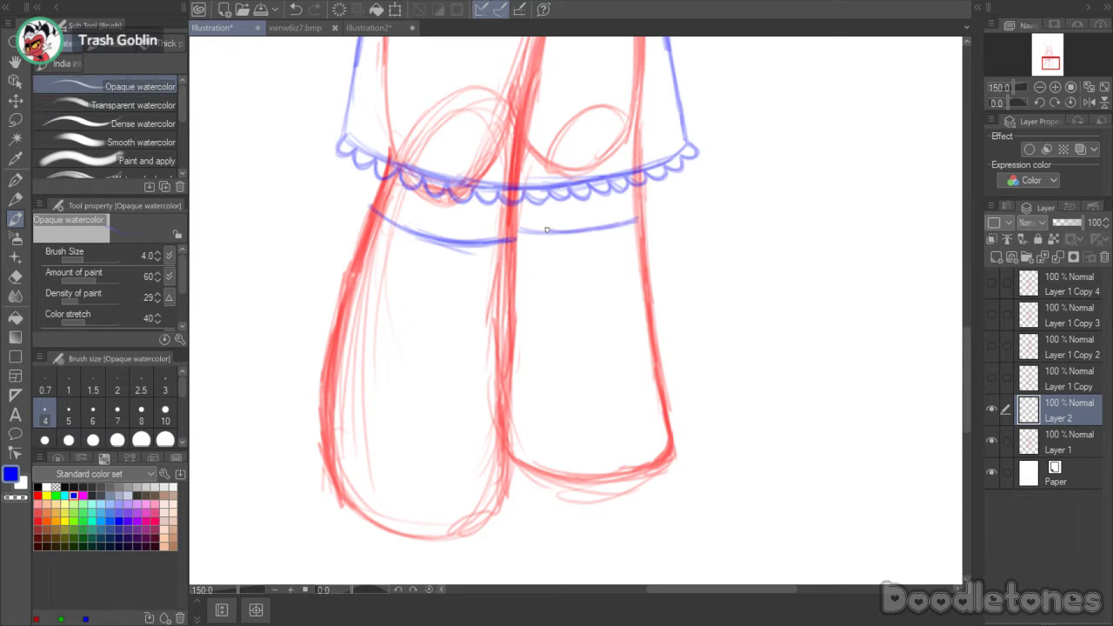
pyautogui.moveTo(516, 232); pyautogui.dragTo(634, 219)
pyautogui.moveTo(376, 196)
pyautogui.mouseDown()
pyautogui.moveTo(356, 205)
pyautogui.moveTo(360, 219)
pyautogui.moveTo(379, 197)
pyautogui.mouseUp()
pyautogui.moveTo(513, 223)
pyautogui.mouseDown()
pyautogui.moveTo(527, 238)
pyautogui.moveTo(515, 252)
pyautogui.mouseUp()
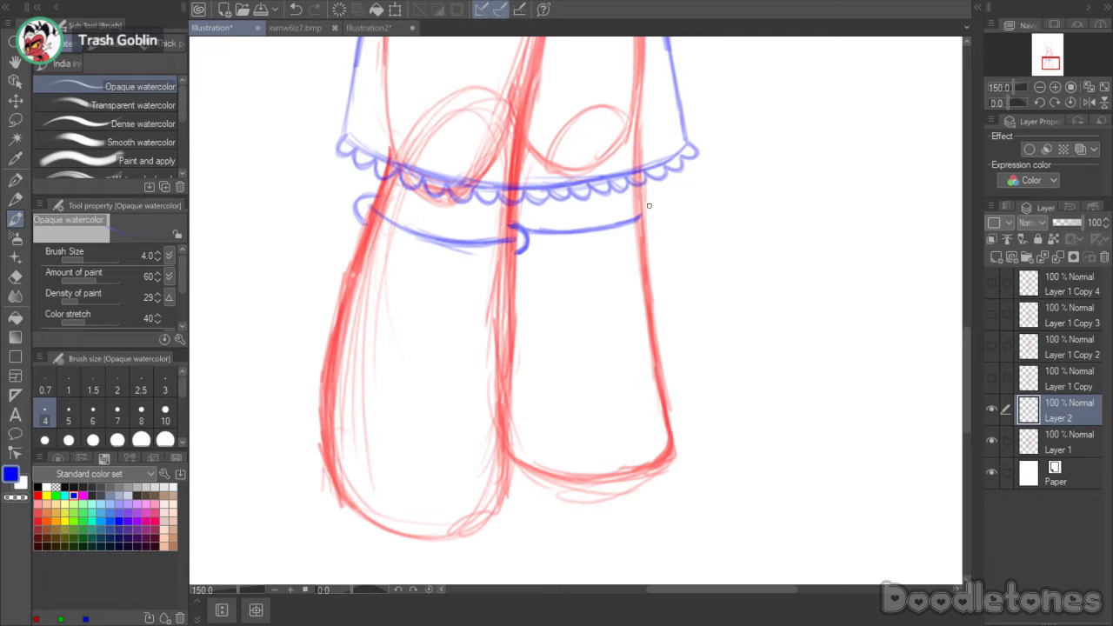
pyautogui.moveTo(648, 205); pyautogui.dragTo(647, 227)
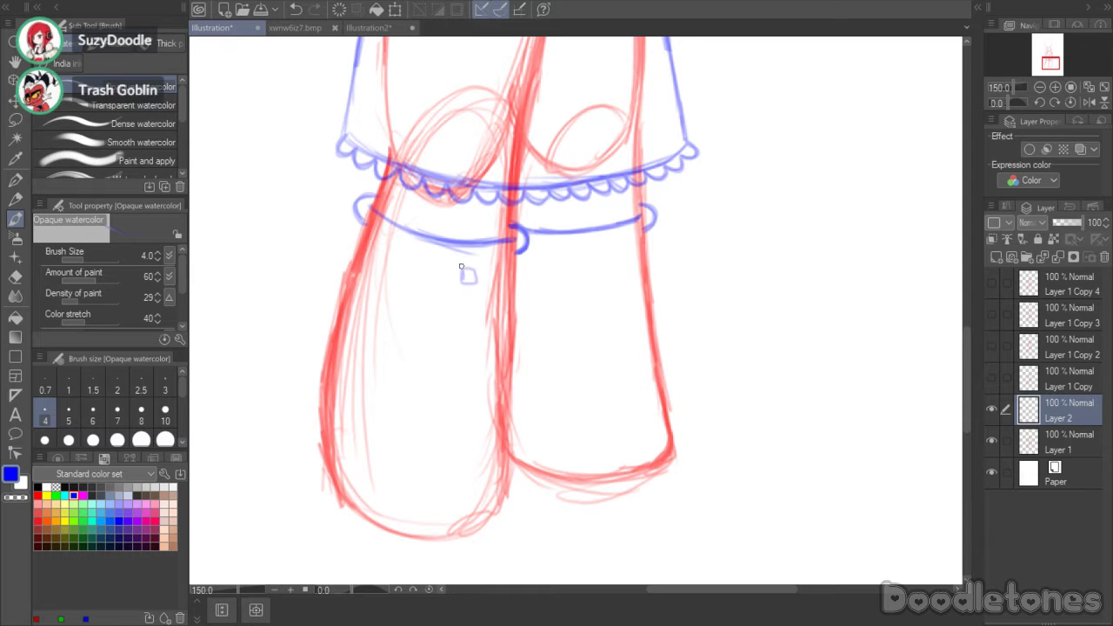
# - Draw a small bow below the band on each leg, with a long round-ended strip hanging from each bow
pyautogui.moveTo(454, 255)
pyautogui.mouseDown()
pyautogui.moveTo(440, 283)
pyautogui.moveTo(459, 286)
pyautogui.moveTo(440, 282)
pyautogui.moveTo(445, 256)
pyautogui.moveTo(462, 268)
pyautogui.moveTo(493, 260)
pyautogui.moveTo(494, 282)
pyautogui.moveTo(476, 292)
pyautogui.moveTo(499, 266)
pyautogui.mouseUp()
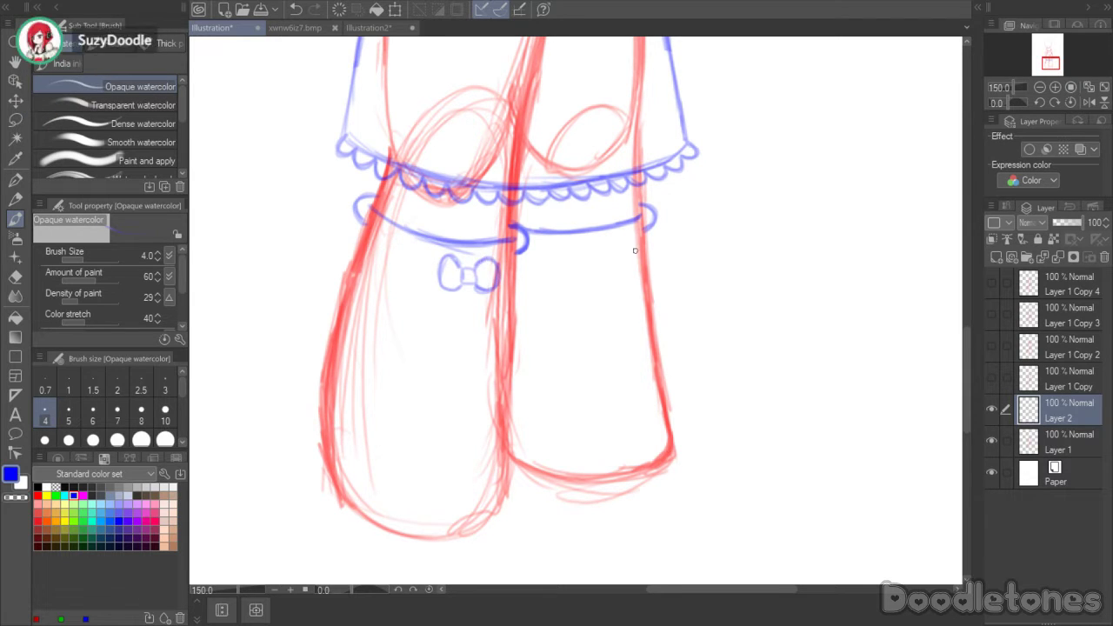
pyautogui.moveTo(630, 251)
pyautogui.mouseDown()
pyautogui.moveTo(615, 243)
pyautogui.moveTo(626, 259)
pyautogui.moveTo(611, 252)
pyautogui.moveTo(639, 240)
pyautogui.moveTo(642, 258)
pyautogui.moveTo(644, 233)
pyautogui.mouseUp()
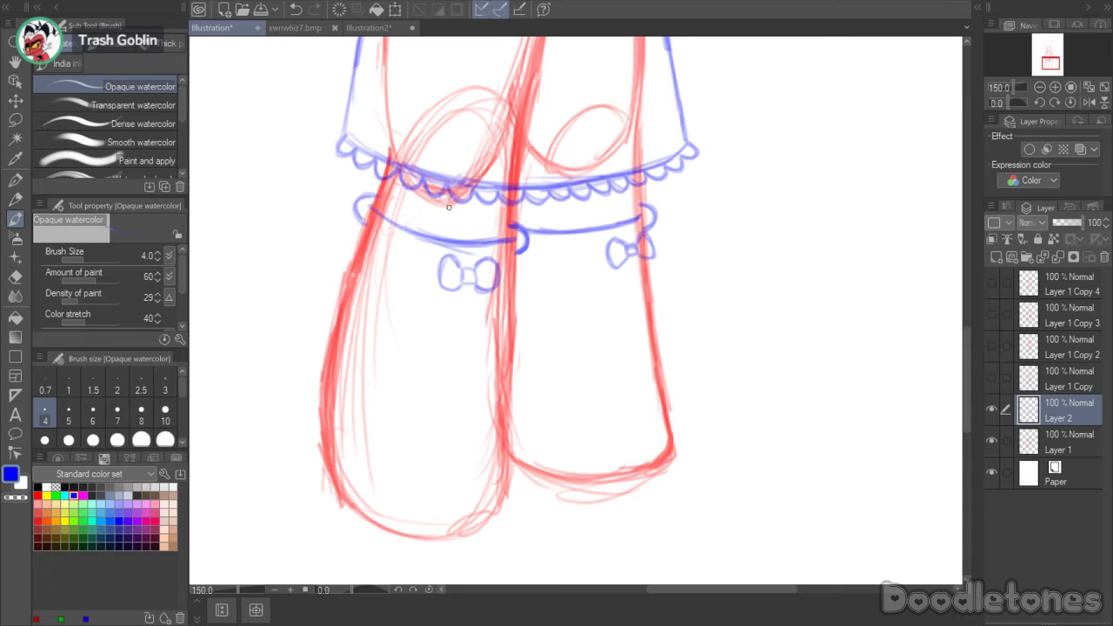
pyautogui.moveTo(450, 294); pyautogui.dragTo(441, 400)
pyautogui.moveTo(489, 291); pyautogui.dragTo(488, 410)
pyautogui.moveTo(441, 359); pyautogui.dragTo(442, 427)
pyautogui.moveTo(441, 381)
pyautogui.mouseDown()
pyautogui.moveTo(440, 432)
pyautogui.moveTo(470, 453)
pyautogui.mouseUp()
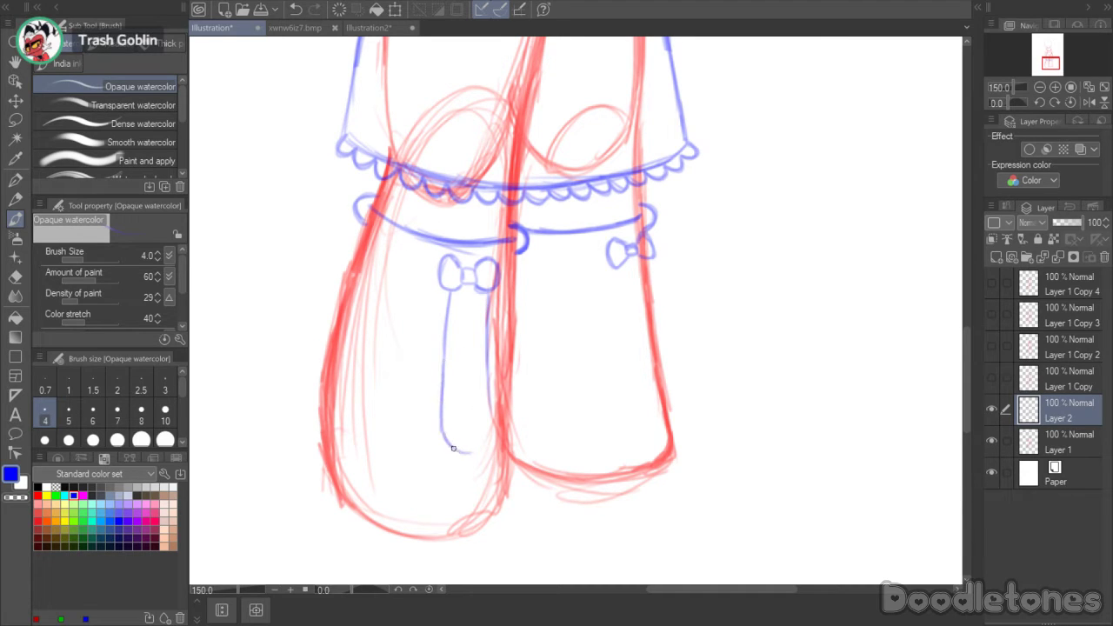
pyautogui.moveTo(489, 383)
pyautogui.mouseDown()
pyautogui.moveTo(488, 435)
pyautogui.moveTo(474, 453)
pyautogui.moveTo(460, 451)
pyautogui.mouseUp()
pyautogui.moveTo(622, 270)
pyautogui.mouseDown()
pyautogui.moveTo(630, 358)
pyautogui.moveTo(660, 406)
pyautogui.mouseUp()
pyautogui.moveTo(641, 257); pyautogui.dragTo(661, 400)
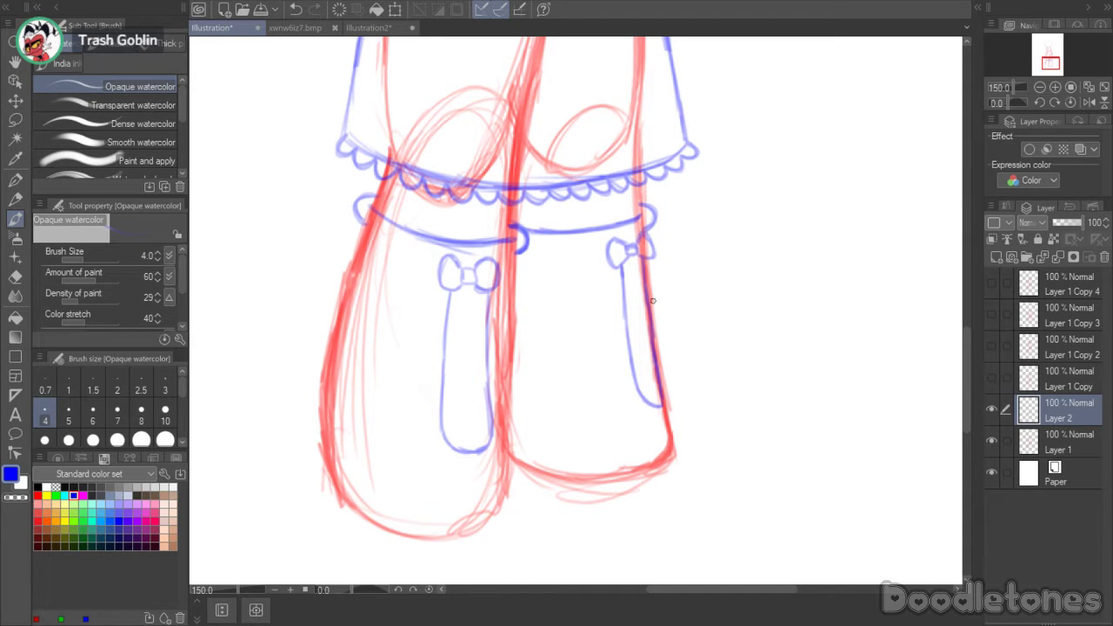
pyautogui.moveTo(628, 347)
pyautogui.mouseDown()
pyautogui.moveTo(636, 388)
pyautogui.moveTo(661, 405)
pyautogui.mouseUp()
# - Copy the whole outfit from Layer 2, paste it above each of the four Layer 1 copies, hide the pasted layers and reselect Layer 2
pyautogui.scroll(-4, 609, 224)
pyautogui.moveTo(968, 335); pyautogui.dragTo(944, 244)
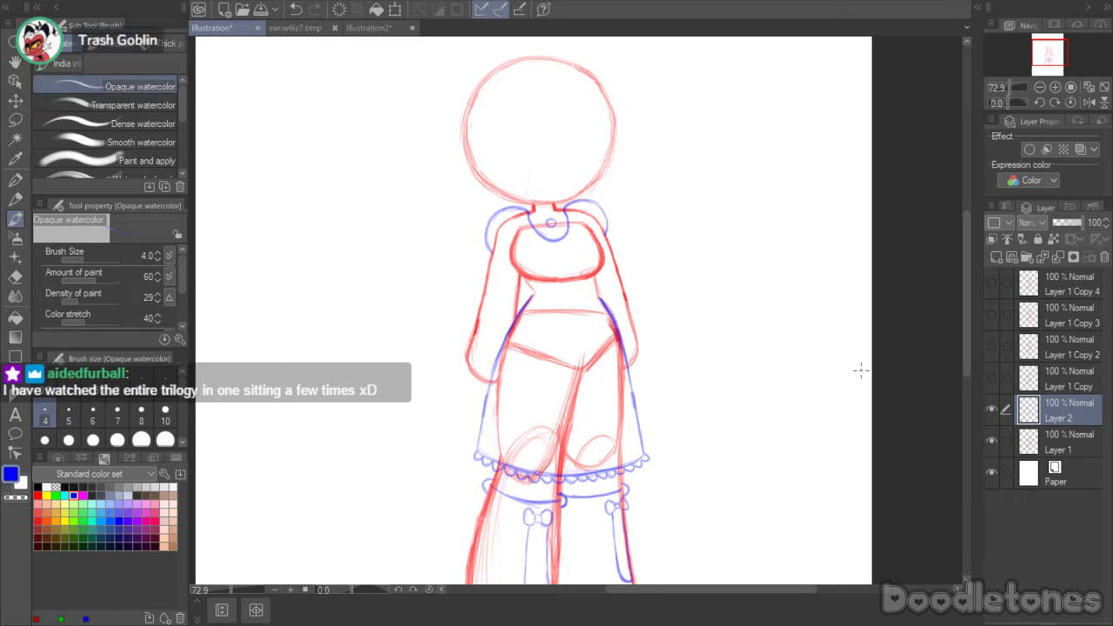
pyautogui.hotkey('ctrl', 'a')
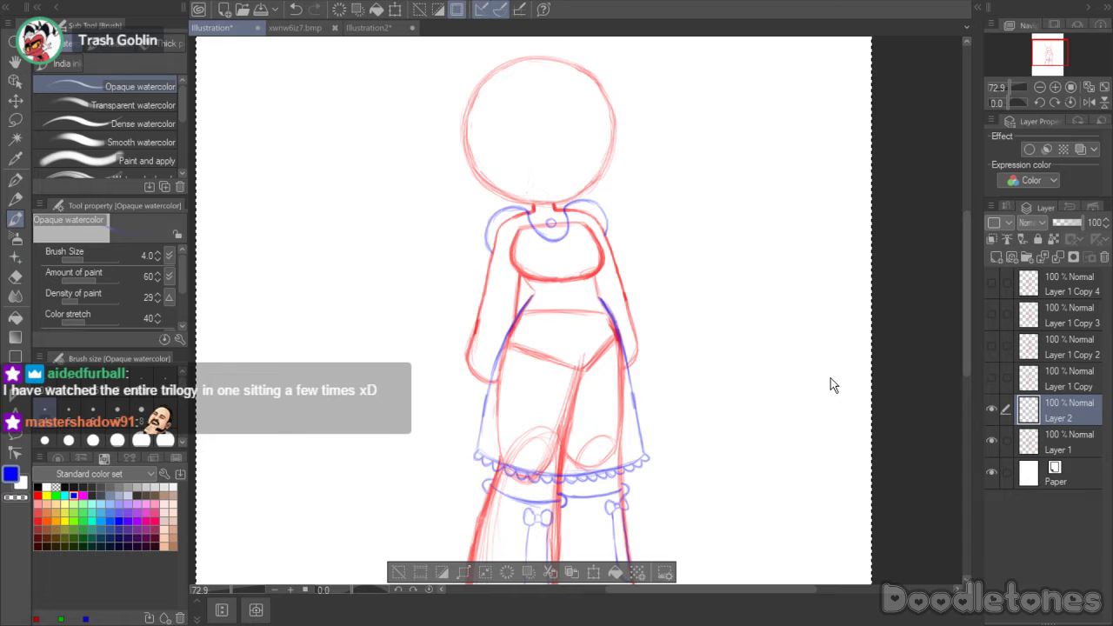
pyautogui.click(1039, 367)
pyautogui.hotkey('ctrl', 'v')
pyautogui.click(1042, 348)
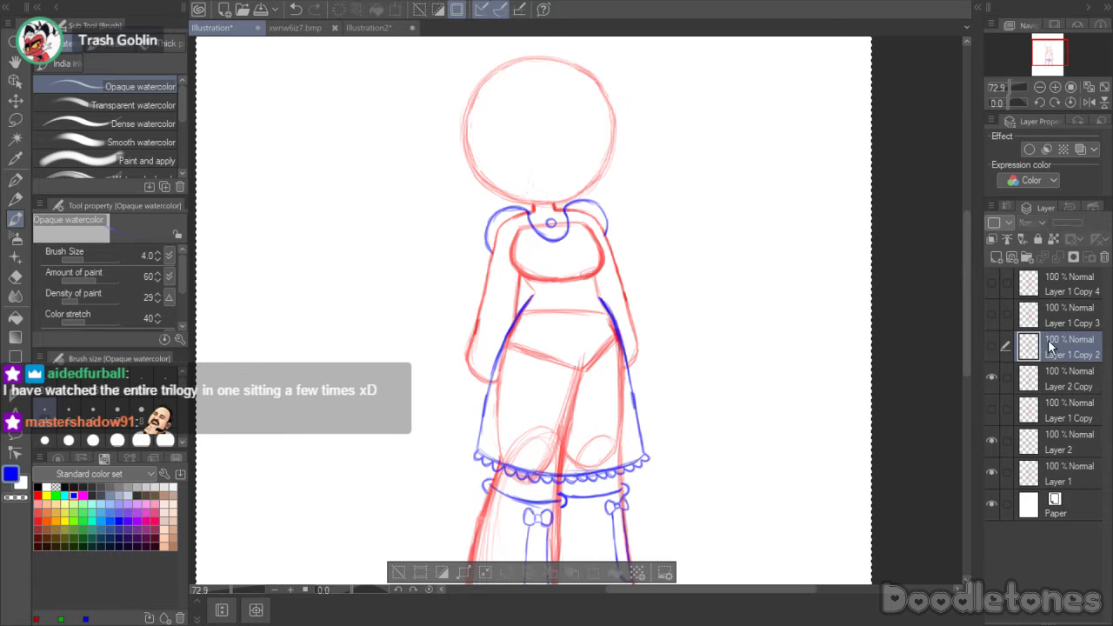
pyautogui.hotkey('ctrl', 'v')
pyautogui.click(1045, 322)
pyautogui.hotkey('ctrl', 'v')
pyautogui.click(1044, 283)
pyautogui.hotkey('ctrl', 'v')
pyautogui.moveTo(994, 288); pyautogui.dragTo(989, 473)
pyautogui.click(1050, 534)
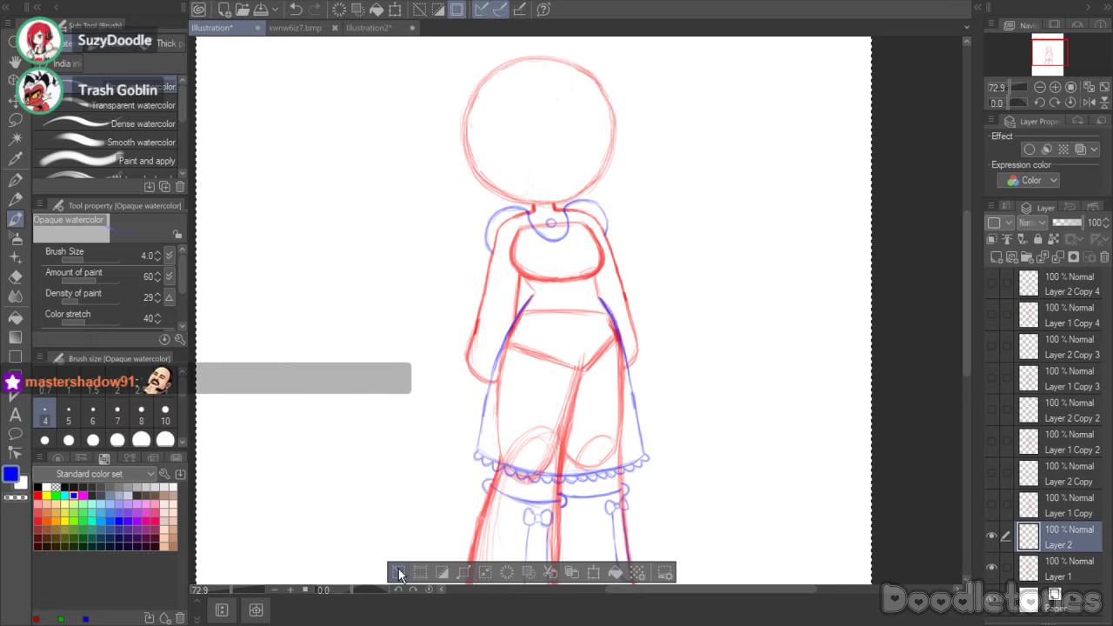
# - Draw a long flared blue sleeve over the figure's left-hand arm, from the puffed cap down to a curved cuff above the hand
pyautogui.scroll(3, 747, 381)
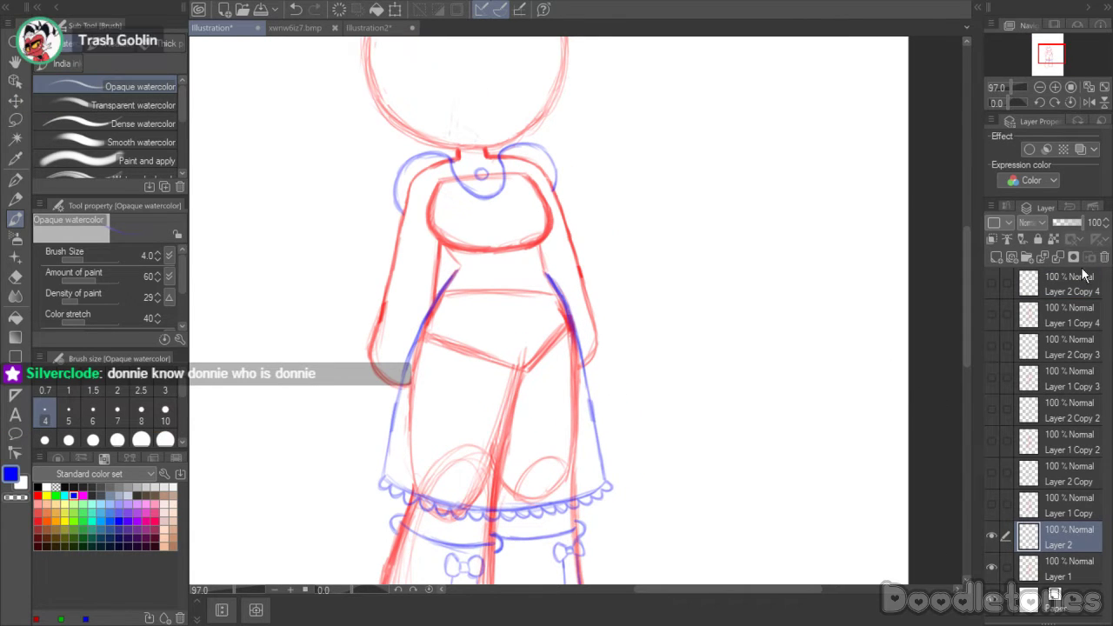
pyautogui.scroll(2, 672, 372)
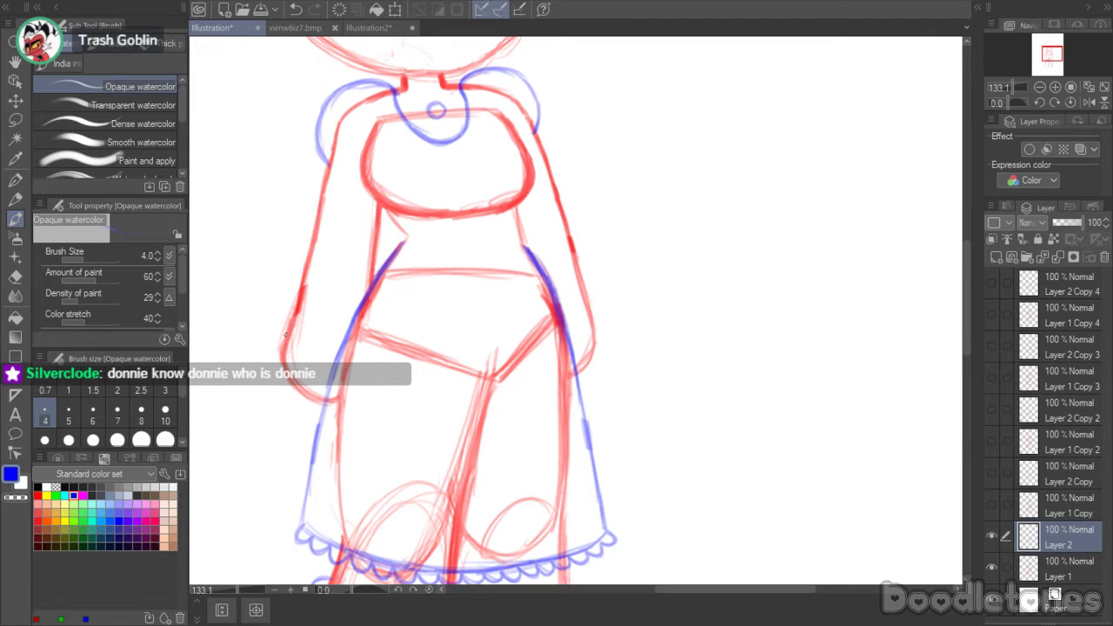
pyautogui.moveTo(277, 329)
pyautogui.mouseDown()
pyautogui.moveTo(338, 358)
pyautogui.moveTo(272, 323)
pyautogui.mouseUp()
pyautogui.moveTo(324, 177); pyautogui.dragTo(295, 275)
pyautogui.moveTo(312, 228); pyautogui.dragTo(282, 313)
pyautogui.moveTo(299, 252); pyautogui.dragTo(273, 323)
pyautogui.moveTo(292, 276); pyautogui.dragTo(273, 323)
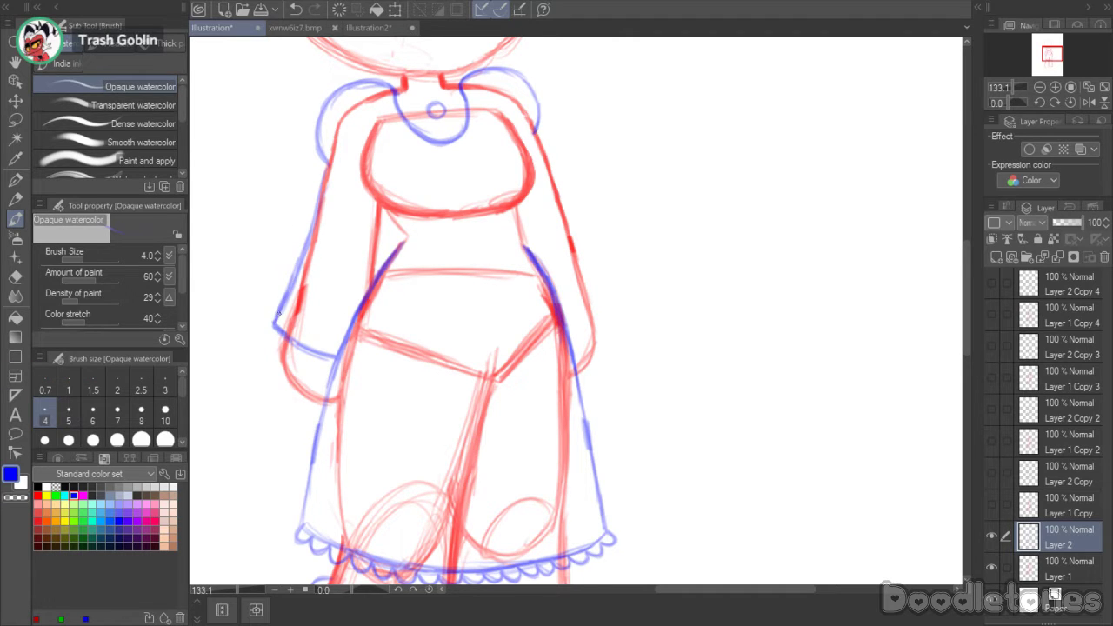
pyautogui.moveTo(313, 229); pyautogui.dragTo(278, 315)
pyautogui.moveTo(327, 176); pyautogui.dragTo(311, 230)
# - Draw a matching flared blue sleeve over the figure's right-hand arm and trim both sleeve cuffs with small scallops
pyautogui.moveTo(606, 315); pyautogui.dragTo(576, 332)
pyautogui.moveTo(546, 168); pyautogui.dragTo(556, 197)
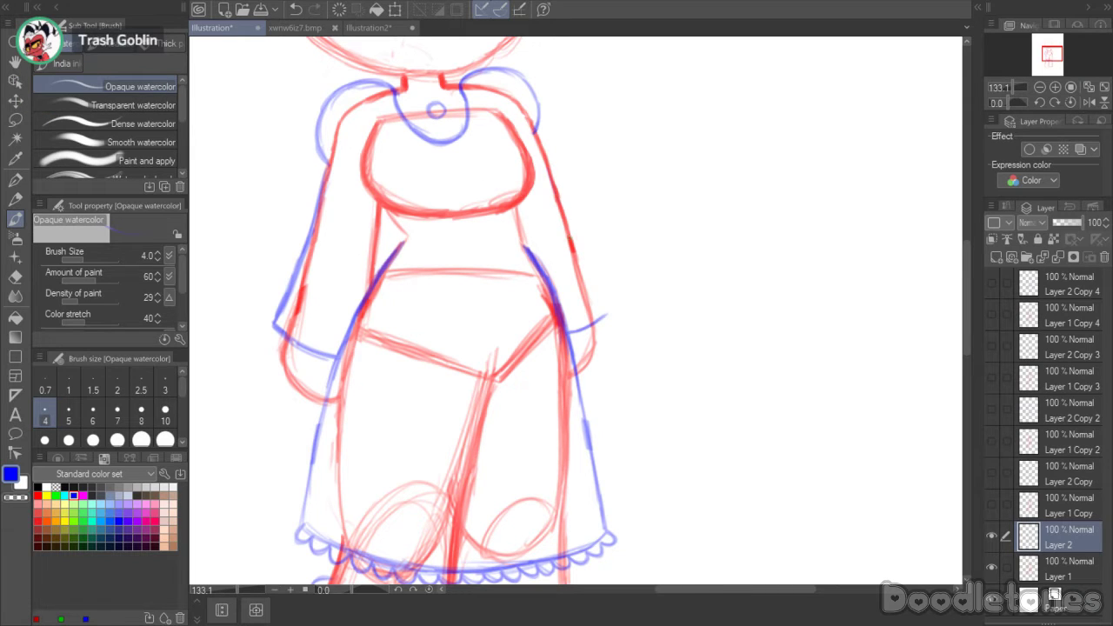
pyautogui.moveTo(534, 132); pyautogui.dragTo(570, 227)
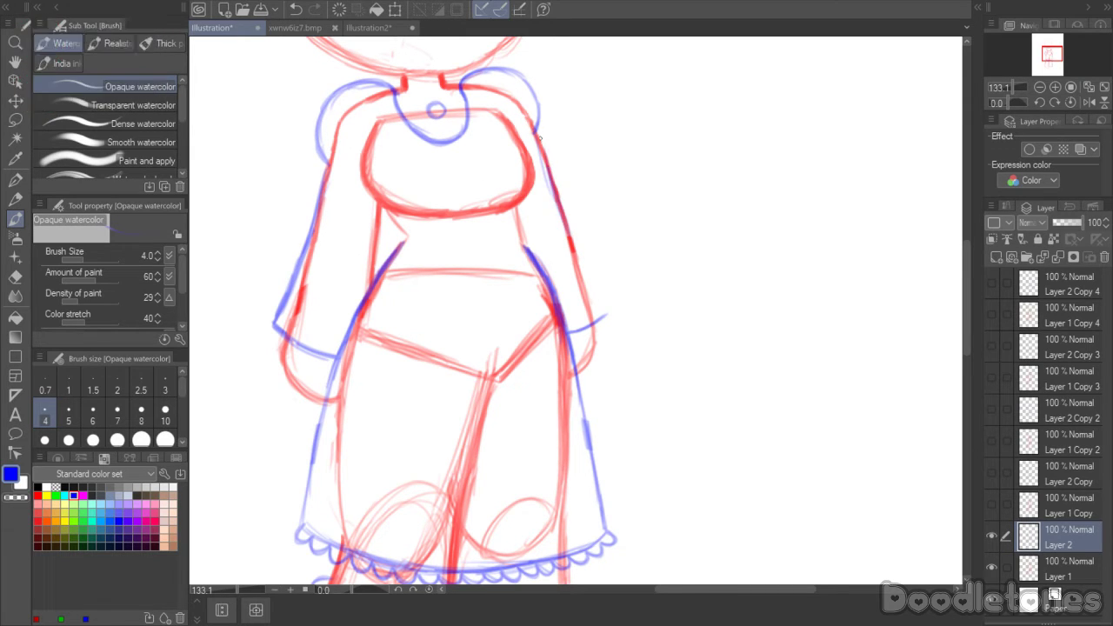
pyautogui.moveTo(555, 177); pyautogui.dragTo(591, 273)
pyautogui.moveTo(567, 207); pyautogui.dragTo(603, 299)
pyautogui.moveTo(578, 238); pyautogui.dragTo(595, 277)
pyautogui.moveTo(592, 273); pyautogui.dragTo(607, 315)
pyautogui.moveTo(276, 327)
pyautogui.mouseDown()
pyautogui.moveTo(268, 336)
pyautogui.moveTo(301, 356)
pyautogui.moveTo(336, 354)
pyautogui.mouseUp()
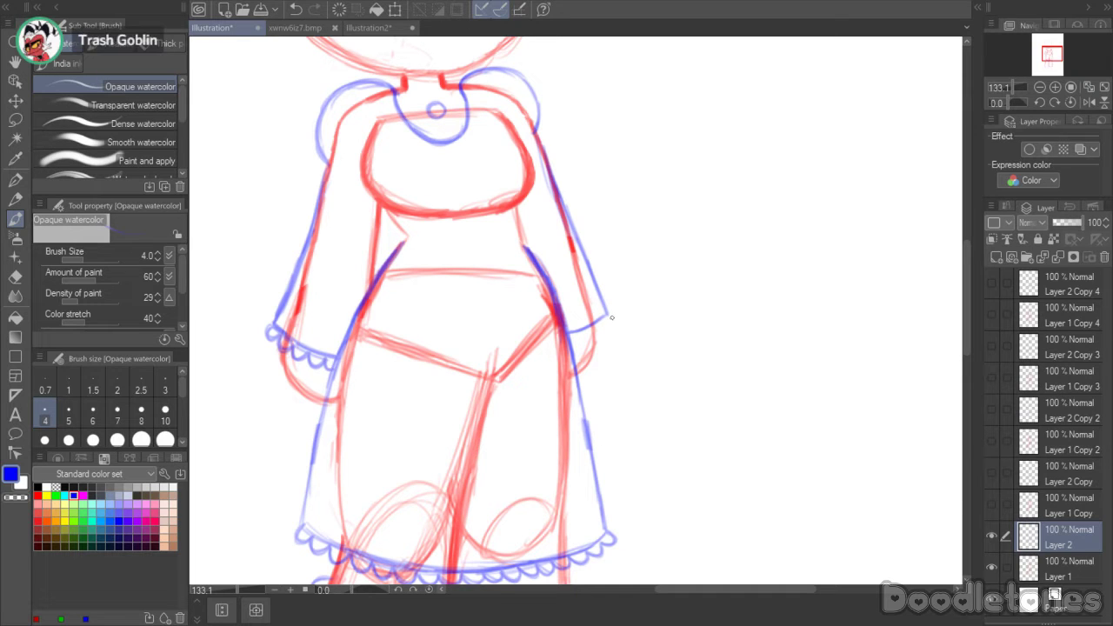
pyautogui.moveTo(612, 318); pyautogui.dragTo(571, 341)
# - Merge Layer 2 down into Layer 1, hide the result, and show Layer 1 Copy and Layer 2 Copy with Layer 2 Copy active
pyautogui.moveTo(970, 339); pyautogui.dragTo(975, 318)
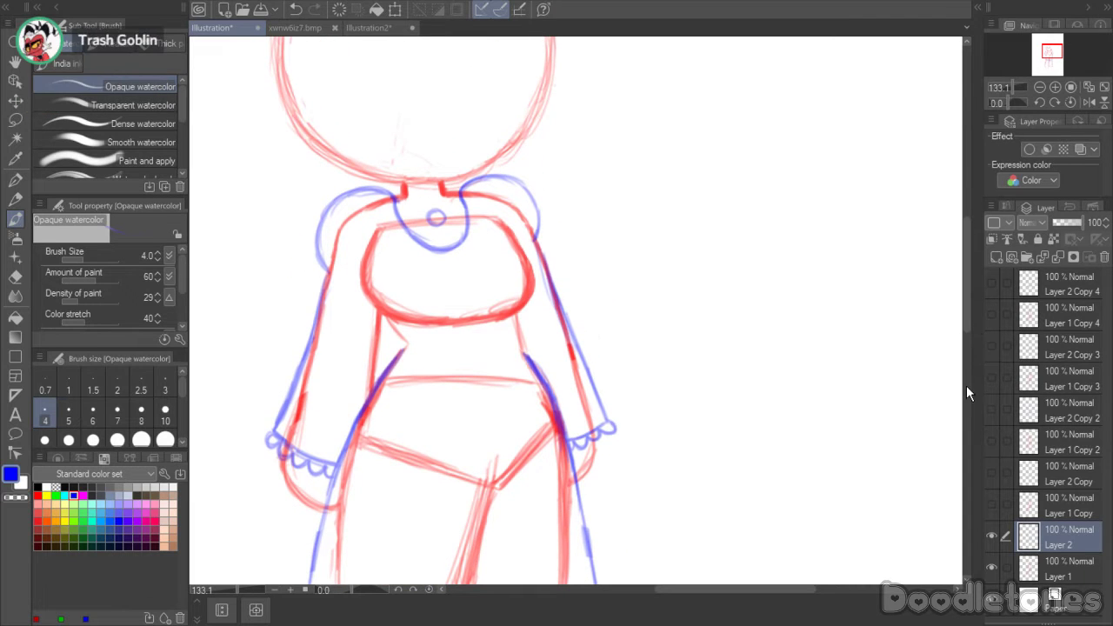
pyautogui.hotkey('ctrl', 'e')
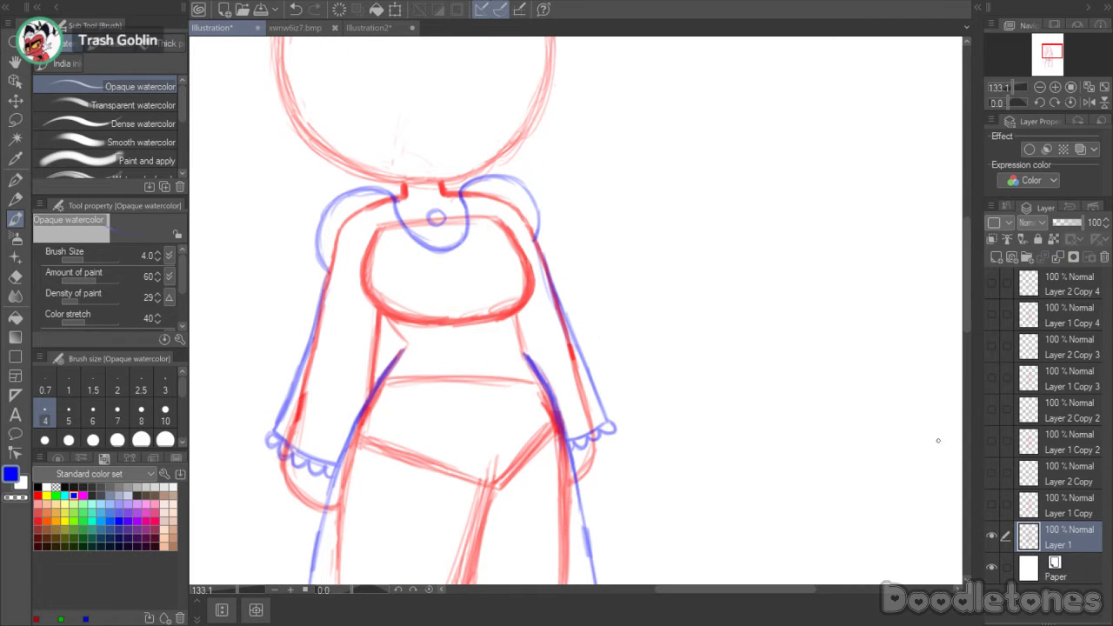
pyautogui.click(990, 537)
pyautogui.click(993, 504)
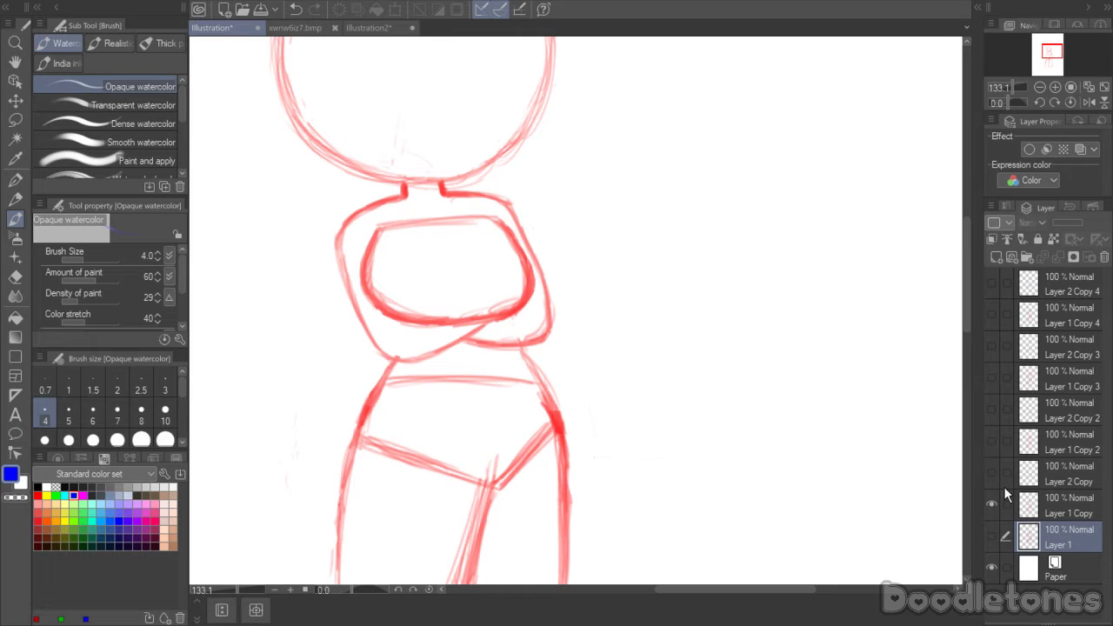
pyautogui.click(1000, 475)
pyautogui.click(1011, 474)
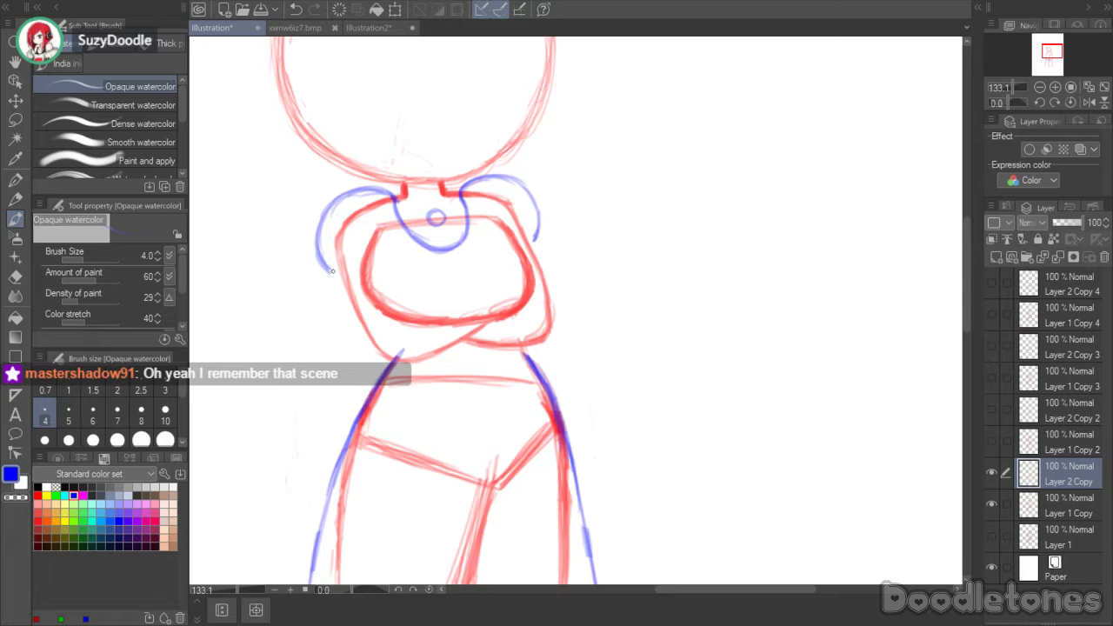
# - Draw the blue sleeve on the crossed arms, extending the puffed caps, curving under the forearm and ending in a scalloped cuff
pyautogui.moveTo(331, 271); pyautogui.dragTo(347, 282)
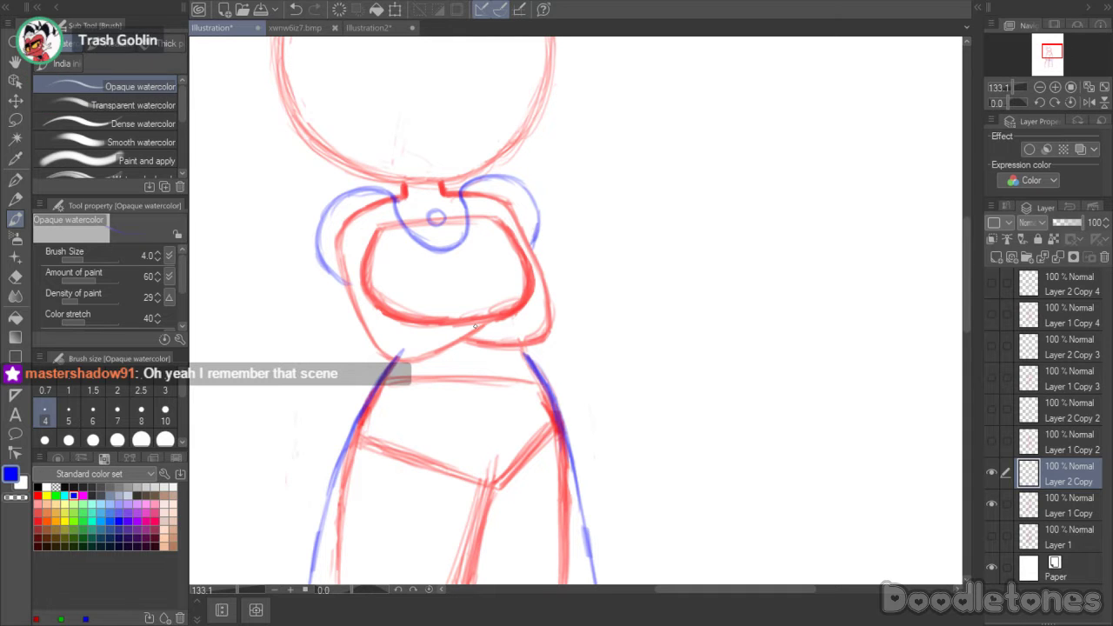
pyautogui.moveTo(469, 324); pyautogui.dragTo(483, 366)
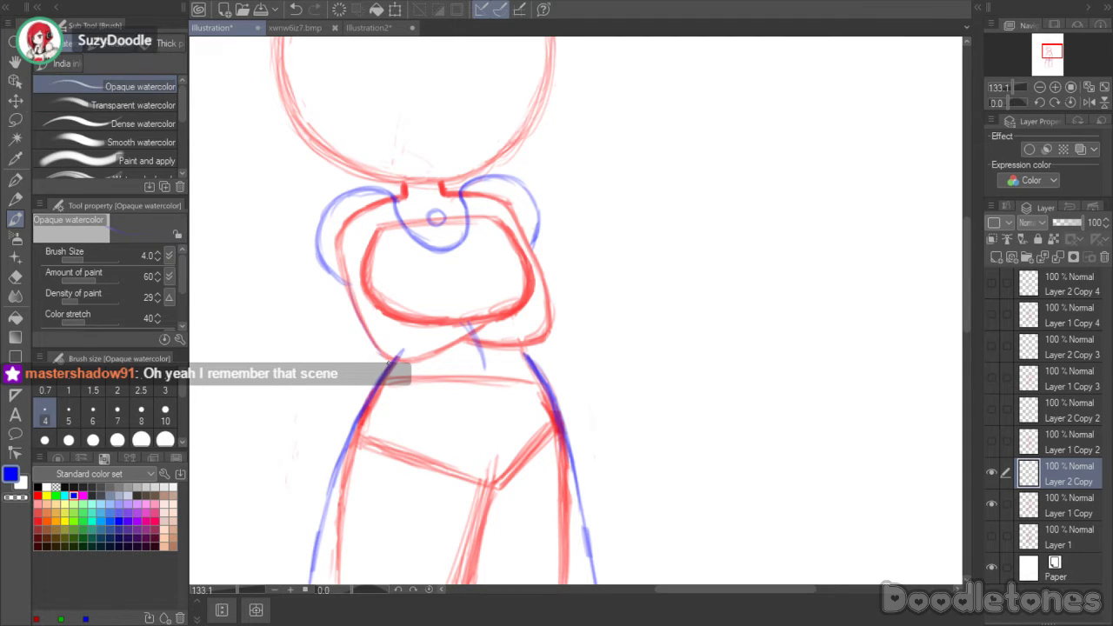
pyautogui.moveTo(391, 364); pyautogui.dragTo(483, 369)
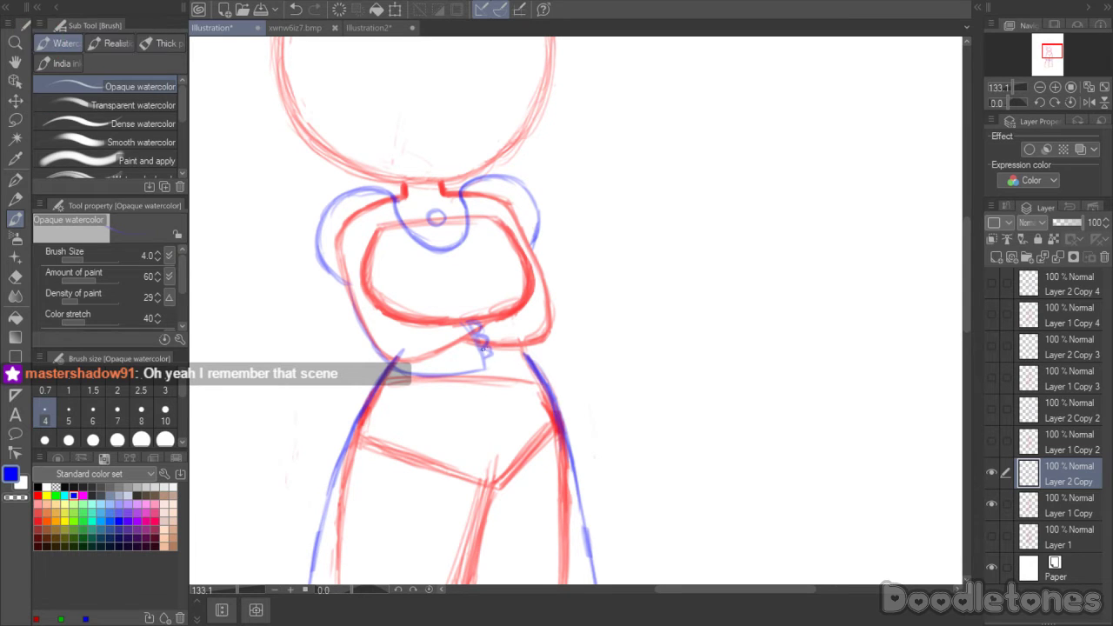
pyautogui.moveTo(483, 355)
pyautogui.mouseDown()
pyautogui.moveTo(494, 369)
pyautogui.moveTo(467, 320)
pyautogui.mouseUp()
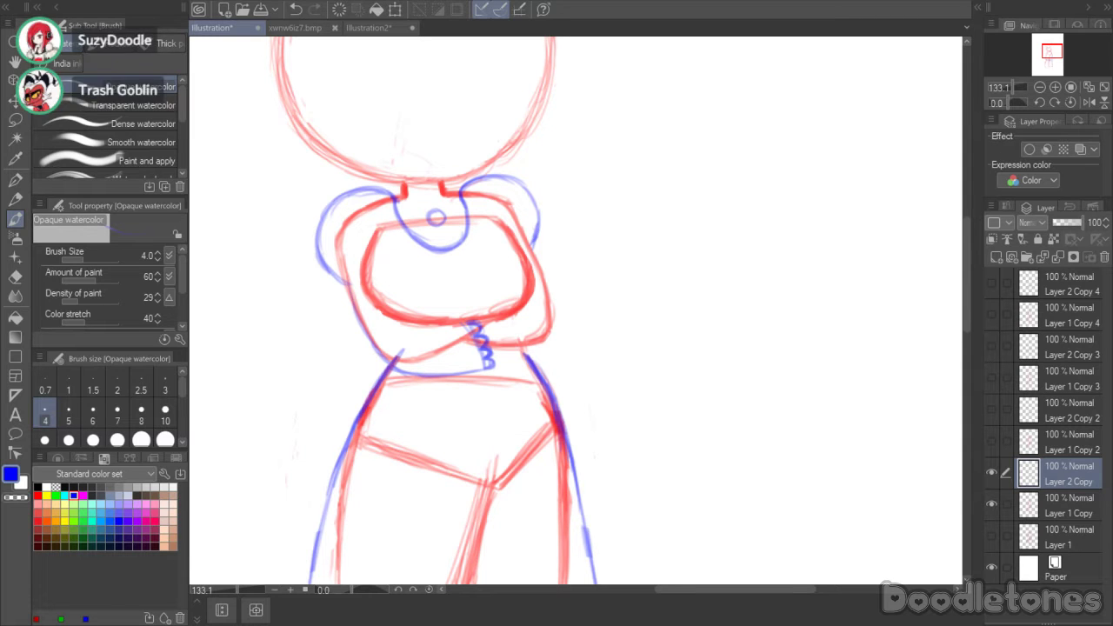
# - Merge Layer 2 Copy into Layer 1 Copy, hide it, and show Layer 1 Copy 2 and Layer 2 Copy 2 with Layer 2 Copy 2 active
pyautogui.scroll(-4, 789, 212)
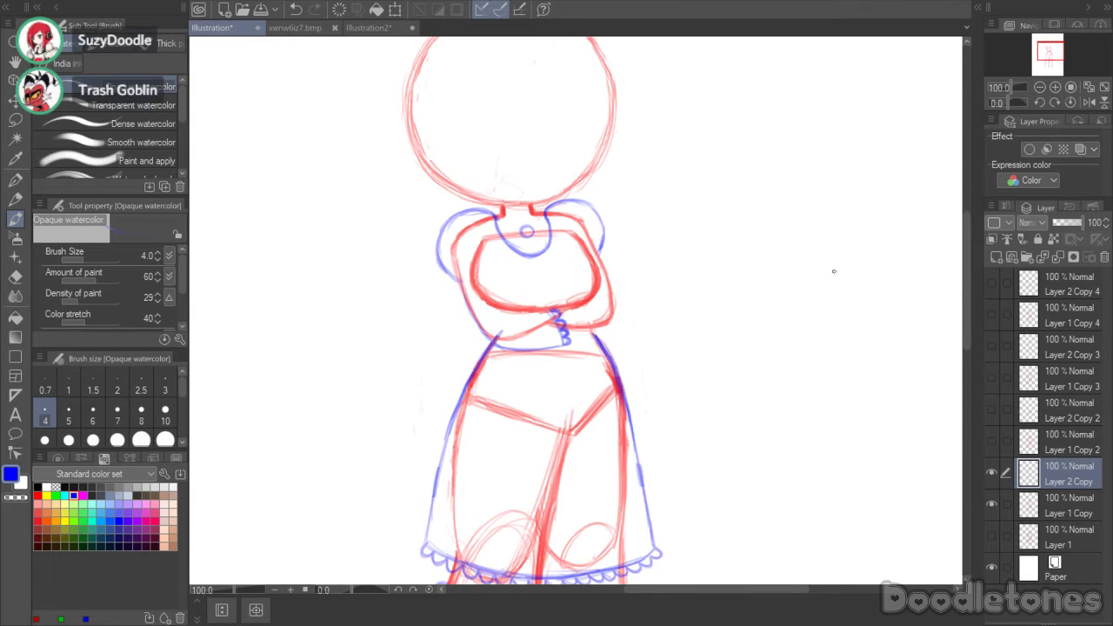
pyautogui.click(994, 474)
pyautogui.click(995, 470)
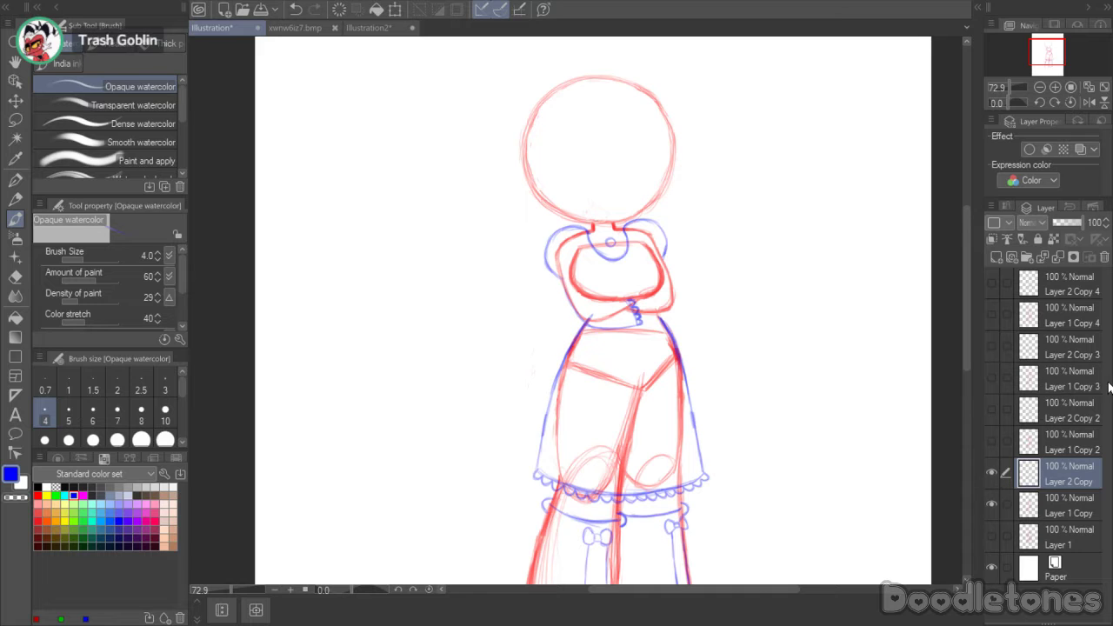
pyautogui.click(1061, 256)
pyautogui.click(992, 470)
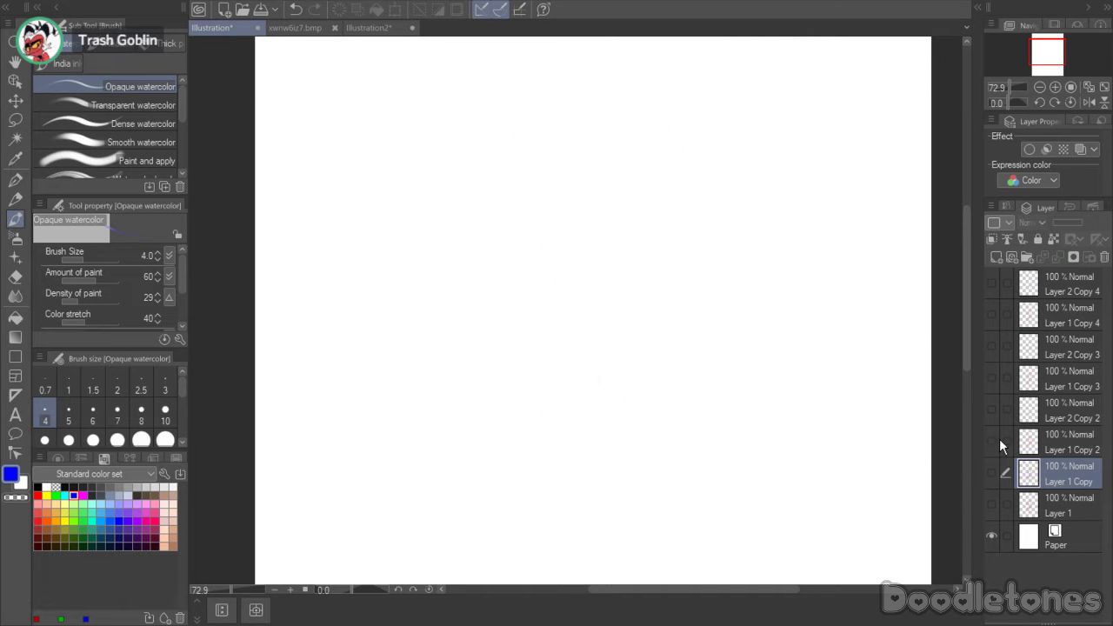
pyautogui.click(993, 441)
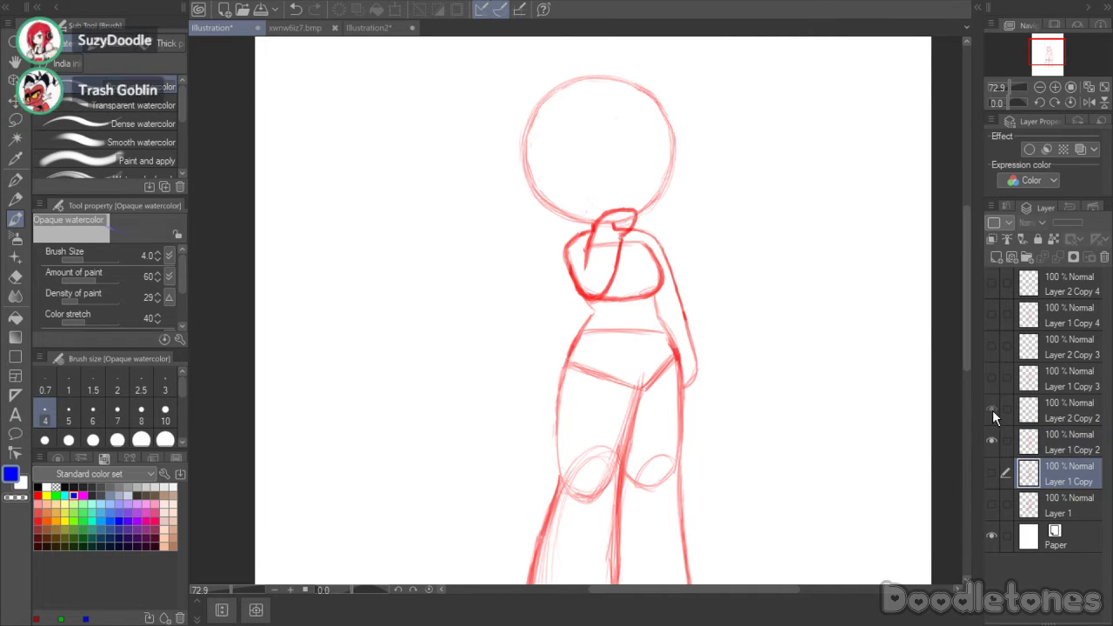
pyautogui.click(993, 410)
pyautogui.scroll(5, 777, 333)
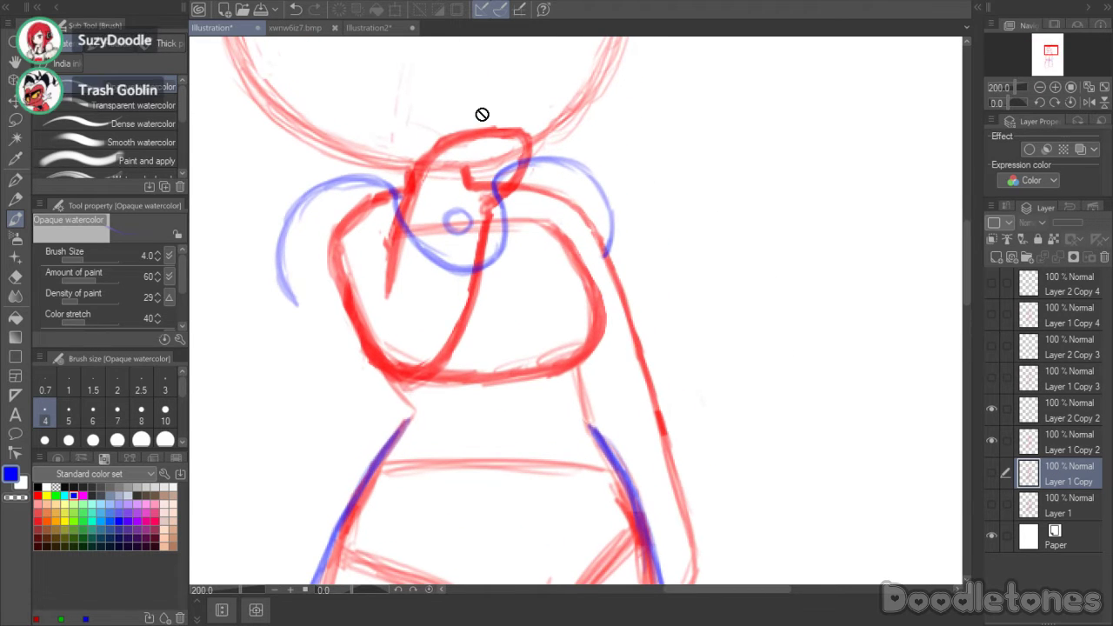
pyautogui.click(1031, 410)
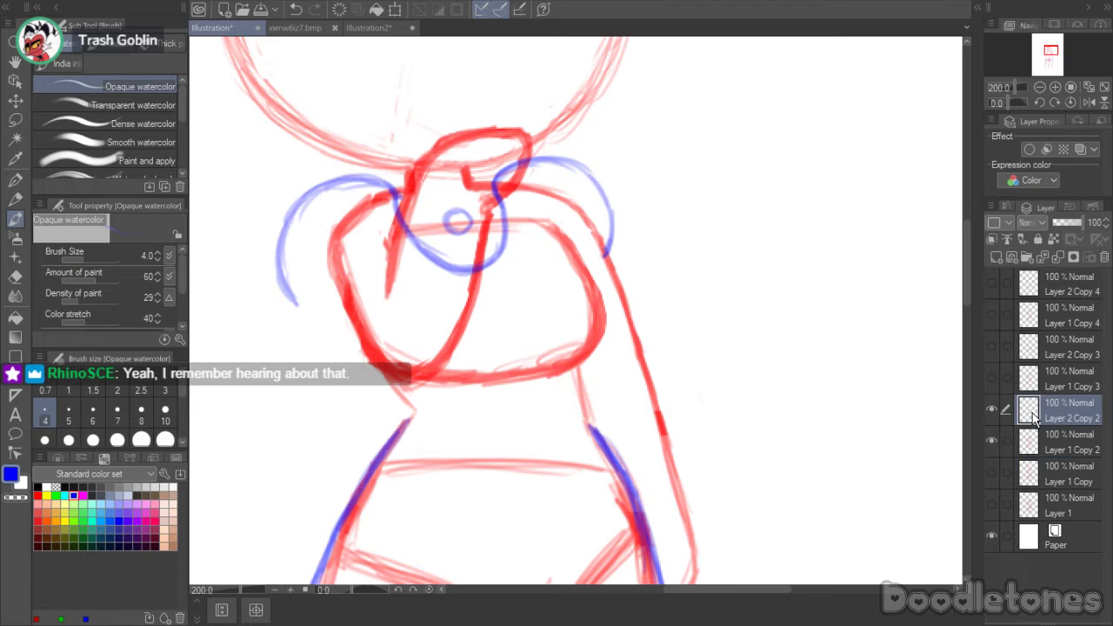
# - Extend the left-hand puffed cap to meet the bent arm, and erase the collar and button lines that the raised arm covers
pyautogui.moveTo(294, 301); pyautogui.dragTo(352, 327)
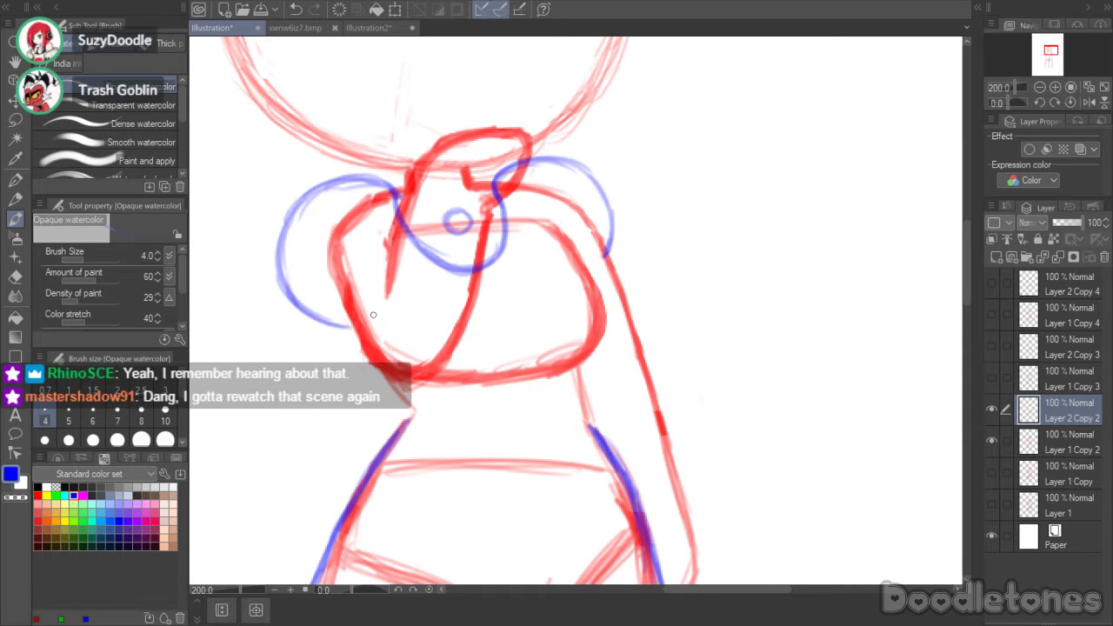
pyautogui.moveTo(968, 250); pyautogui.dragTo(967, 233)
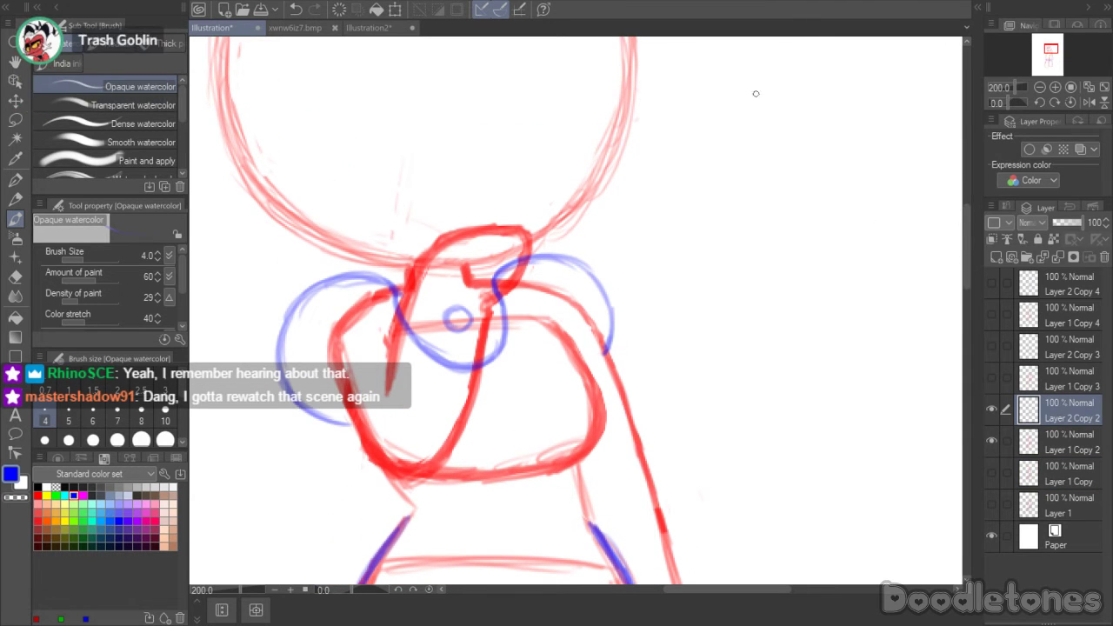
pyautogui.click(16, 274)
pyautogui.moveTo(402, 333)
pyautogui.mouseDown()
pyautogui.moveTo(431, 310)
pyautogui.moveTo(447, 357)
pyautogui.moveTo(468, 311)
pyautogui.moveTo(492, 295)
pyautogui.mouseUp()
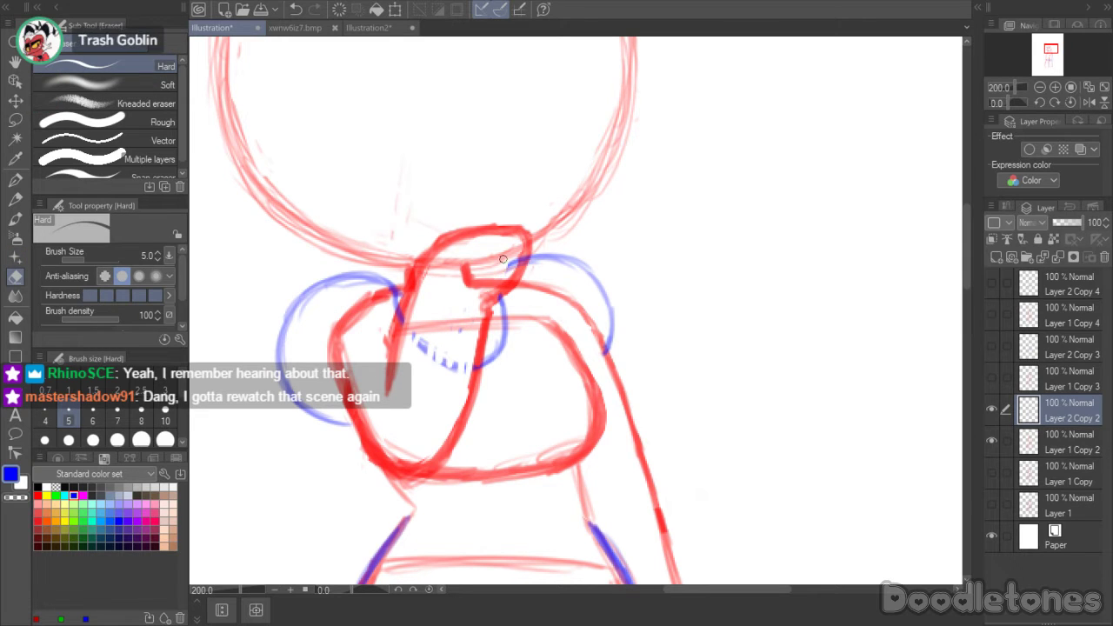
pyautogui.moveTo(513, 253)
pyautogui.mouseDown()
pyautogui.moveTo(520, 268)
pyautogui.moveTo(500, 294)
pyautogui.mouseUp()
pyautogui.moveTo(417, 335)
pyautogui.mouseDown()
pyautogui.moveTo(433, 368)
pyautogui.moveTo(452, 364)
pyautogui.moveTo(440, 332)
pyautogui.moveTo(467, 364)
pyautogui.mouseUp()
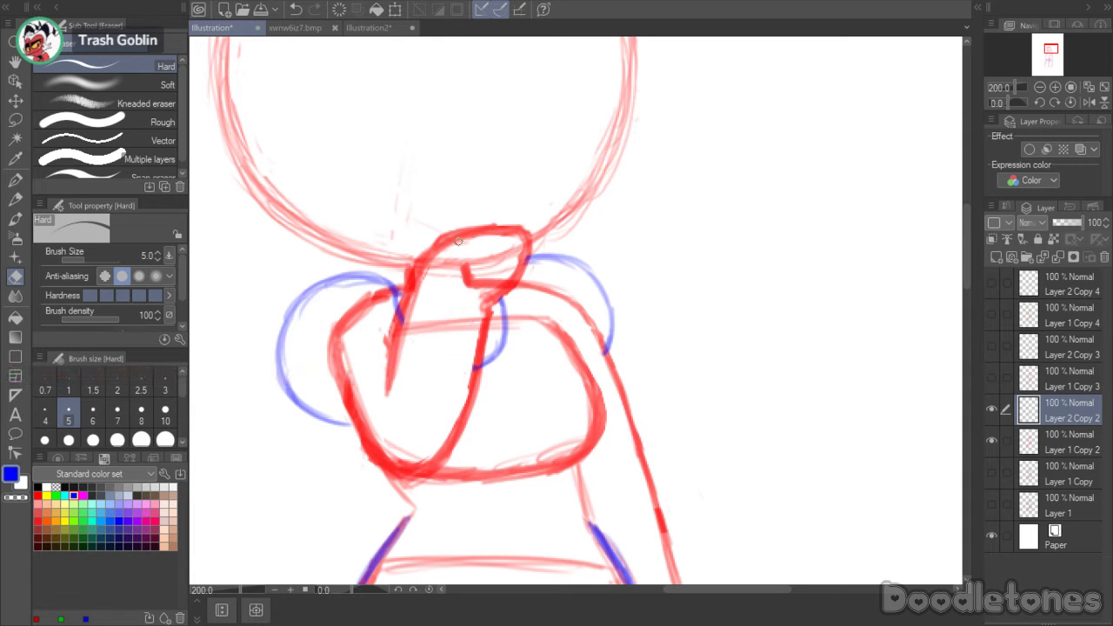
# - Draw the raised arm's blue sleeve with a curved cuff below the hand and an outer edge down to the elbow, erasing excess lines
pyautogui.click(18, 217)
pyautogui.moveTo(416, 273); pyautogui.dragTo(485, 363)
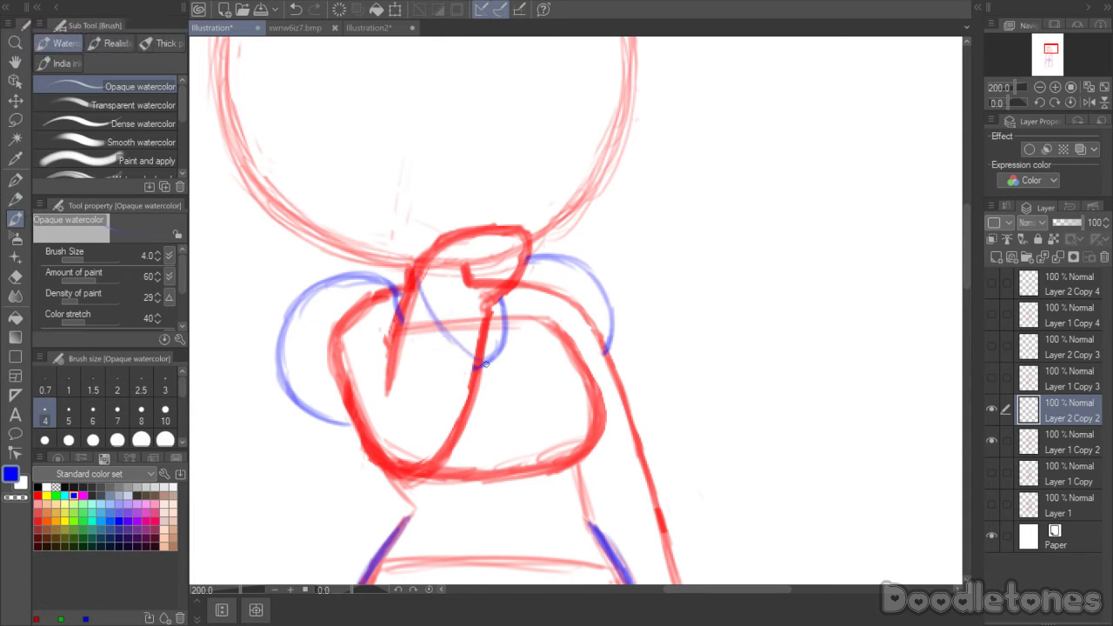
pyautogui.moveTo(435, 318)
pyautogui.mouseDown()
pyautogui.moveTo(506, 355)
pyautogui.moveTo(466, 350)
pyautogui.moveTo(503, 355)
pyautogui.moveTo(493, 305)
pyautogui.moveTo(495, 366)
pyautogui.moveTo(458, 346)
pyautogui.moveTo(422, 292)
pyautogui.moveTo(499, 363)
pyautogui.moveTo(487, 361)
pyautogui.moveTo(500, 361)
pyautogui.moveTo(498, 307)
pyautogui.moveTo(492, 365)
pyautogui.mouseUp()
pyautogui.moveTo(491, 295)
pyautogui.mouseDown()
pyautogui.moveTo(494, 376)
pyautogui.moveTo(445, 459)
pyautogui.mouseUp()
pyautogui.moveTo(508, 357); pyautogui.dragTo(457, 438)
pyautogui.moveTo(513, 358); pyautogui.dragTo(453, 450)
pyautogui.moveTo(494, 386)
pyautogui.mouseDown()
pyautogui.moveTo(460, 436)
pyautogui.moveTo(431, 475)
pyautogui.mouseUp()
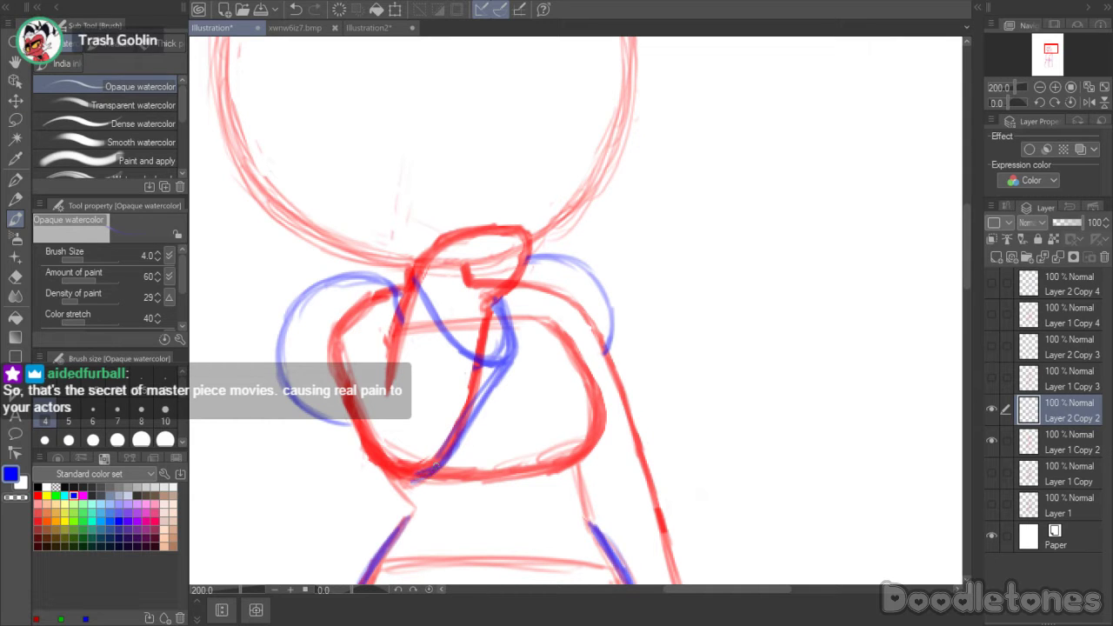
pyautogui.press('e')
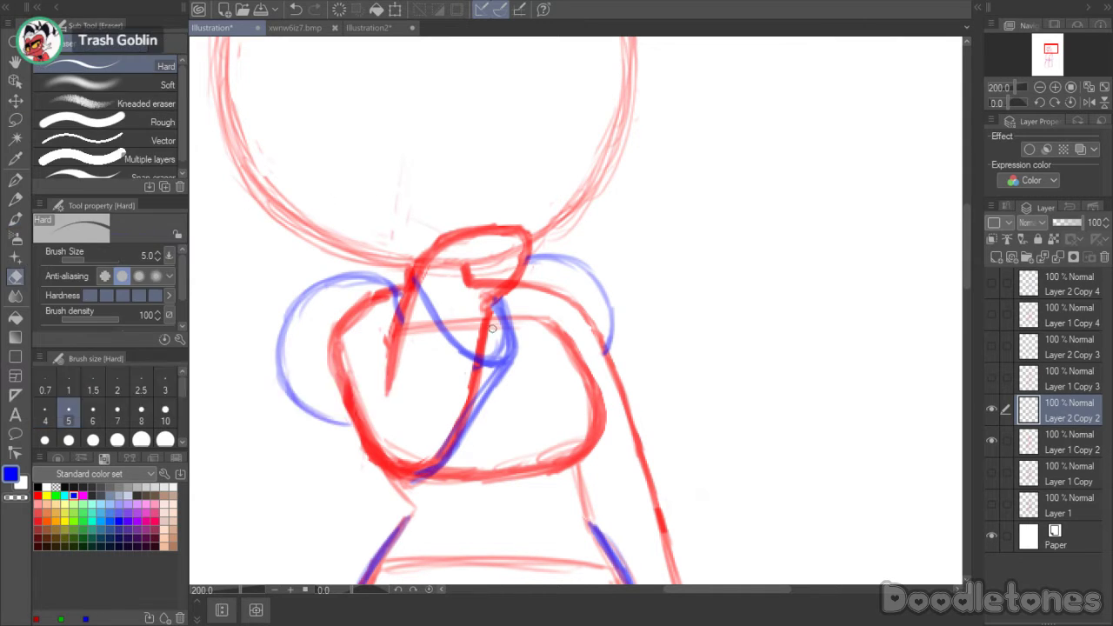
pyautogui.moveTo(492, 370); pyautogui.dragTo(453, 421)
# - Add small blue scallops along the cuff opening of the raised arm's sleeve
pyautogui.click(15, 198)
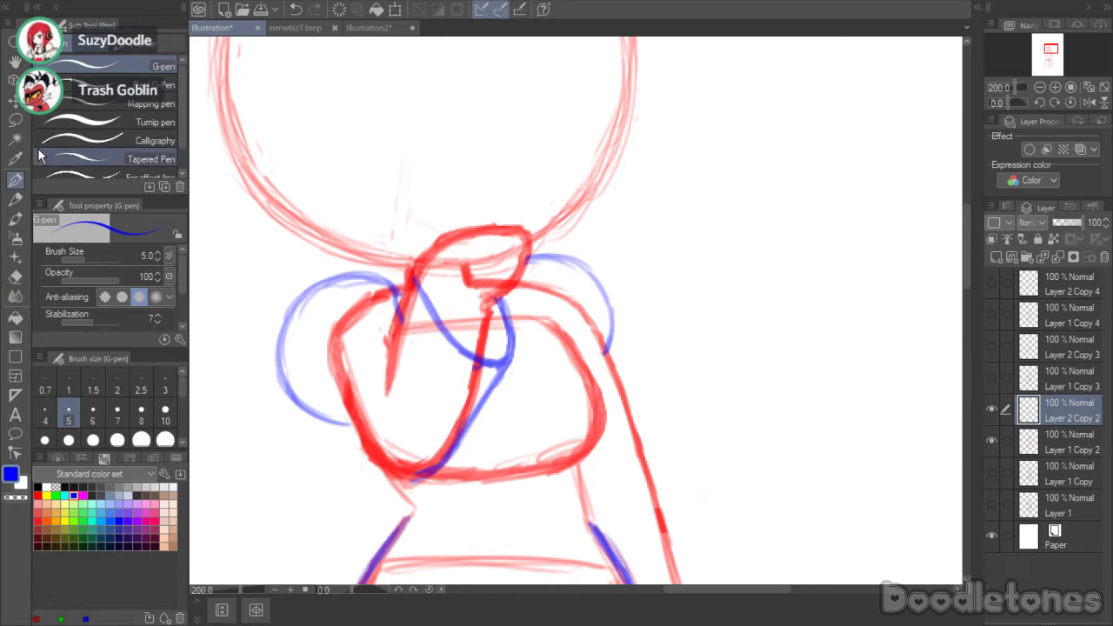
pyautogui.click(15, 218)
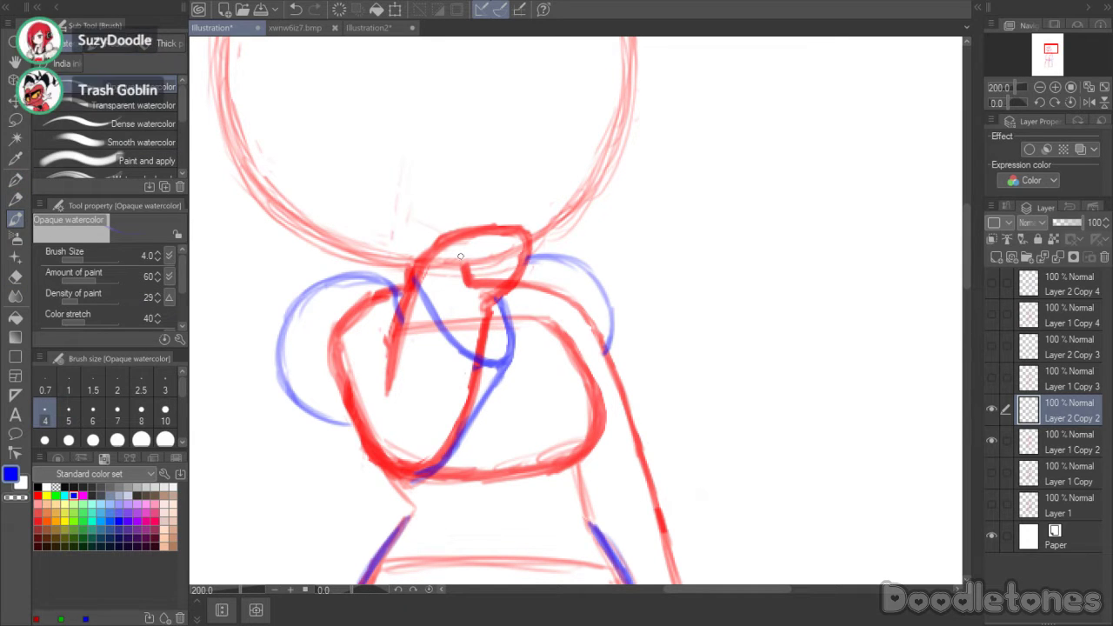
pyautogui.moveTo(423, 270)
pyautogui.mouseDown()
pyautogui.moveTo(445, 306)
pyautogui.moveTo(436, 288)
pyautogui.moveTo(454, 332)
pyautogui.moveTo(502, 350)
pyautogui.mouseUp()
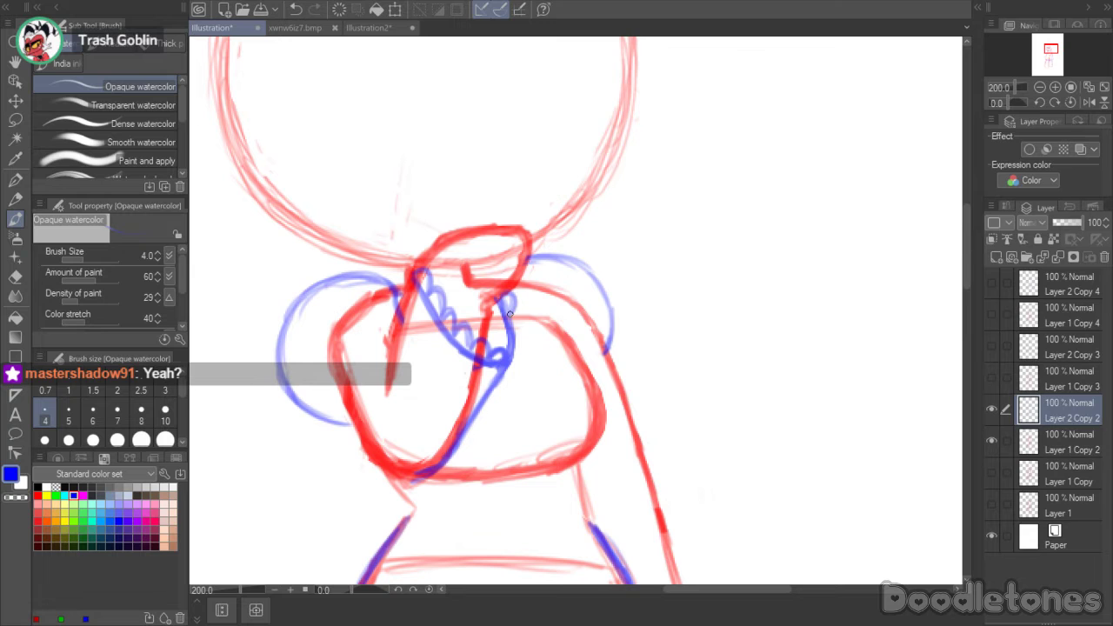
pyautogui.moveTo(518, 333)
pyautogui.mouseDown()
pyautogui.moveTo(523, 352)
pyautogui.moveTo(510, 370)
pyautogui.mouseUp()
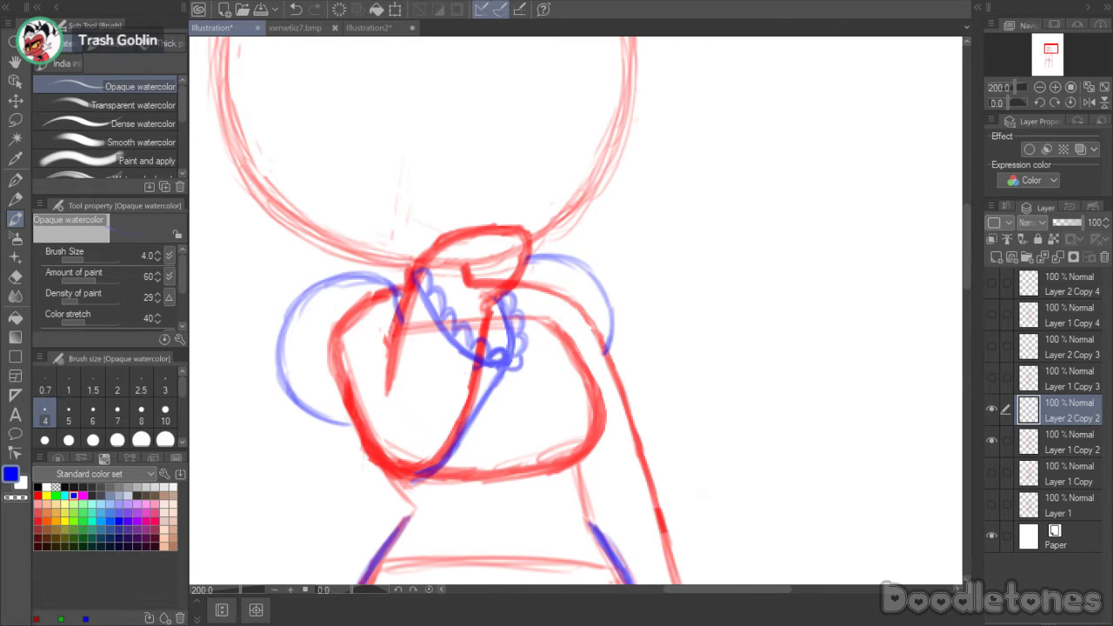
# - Draw a flared blue sleeve over the lowered right-hand arm, ending in a curved cuff with scalloped trim above the hand
pyautogui.scroll(-5, 668, 373)
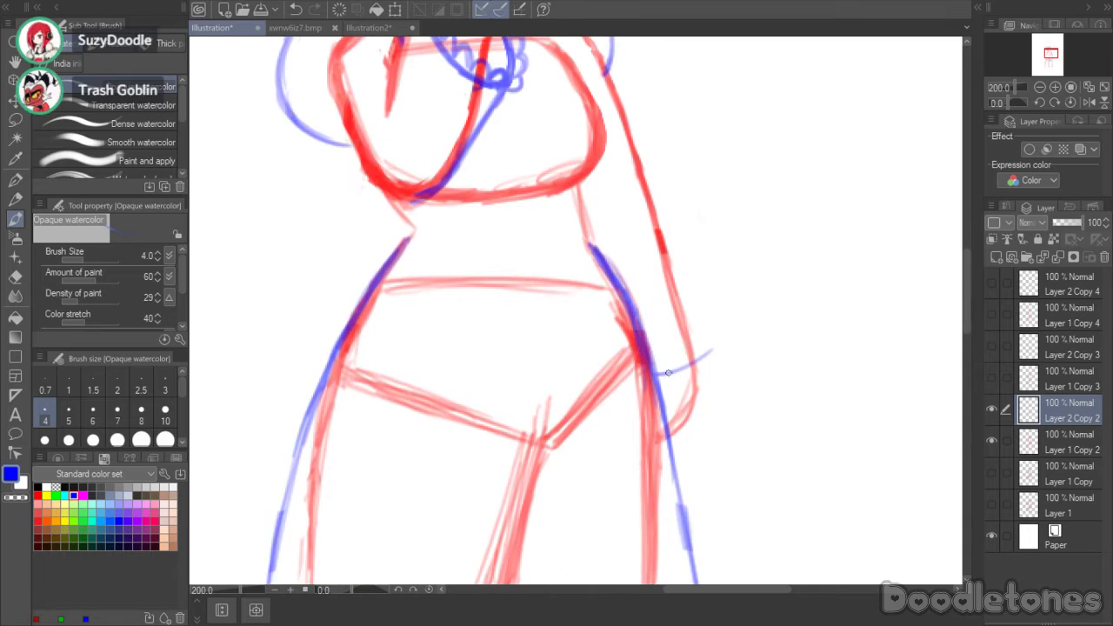
pyautogui.moveTo(654, 374); pyautogui.dragTo(720, 341)
pyautogui.moveTo(643, 189); pyautogui.dragTo(665, 234)
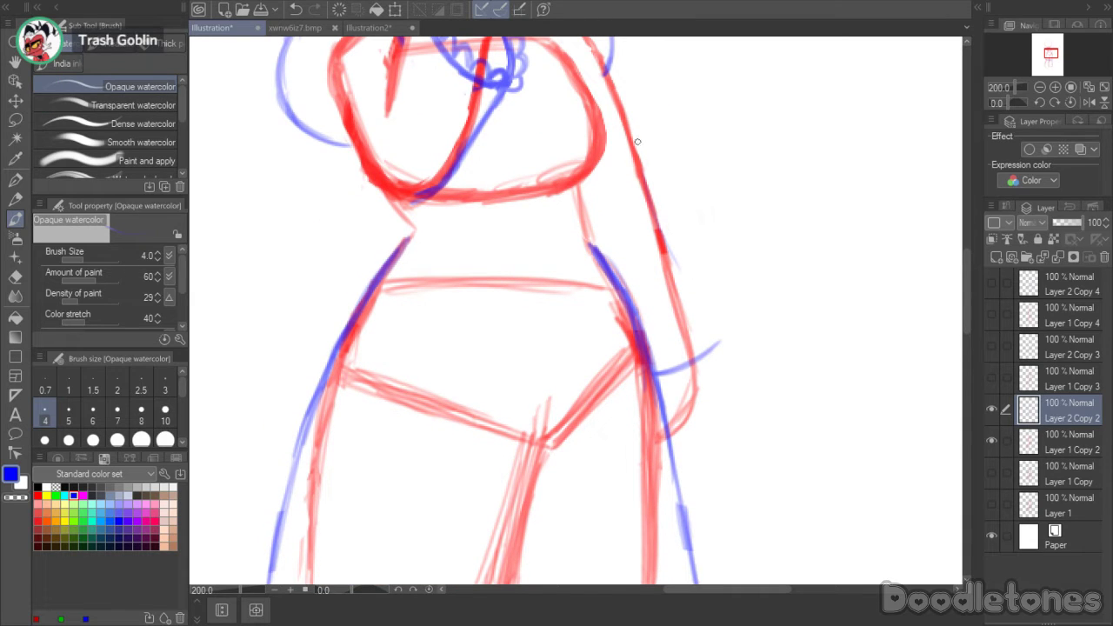
pyautogui.moveTo(637, 141); pyautogui.dragTo(713, 332)
pyautogui.moveTo(675, 240); pyautogui.dragTo(711, 332)
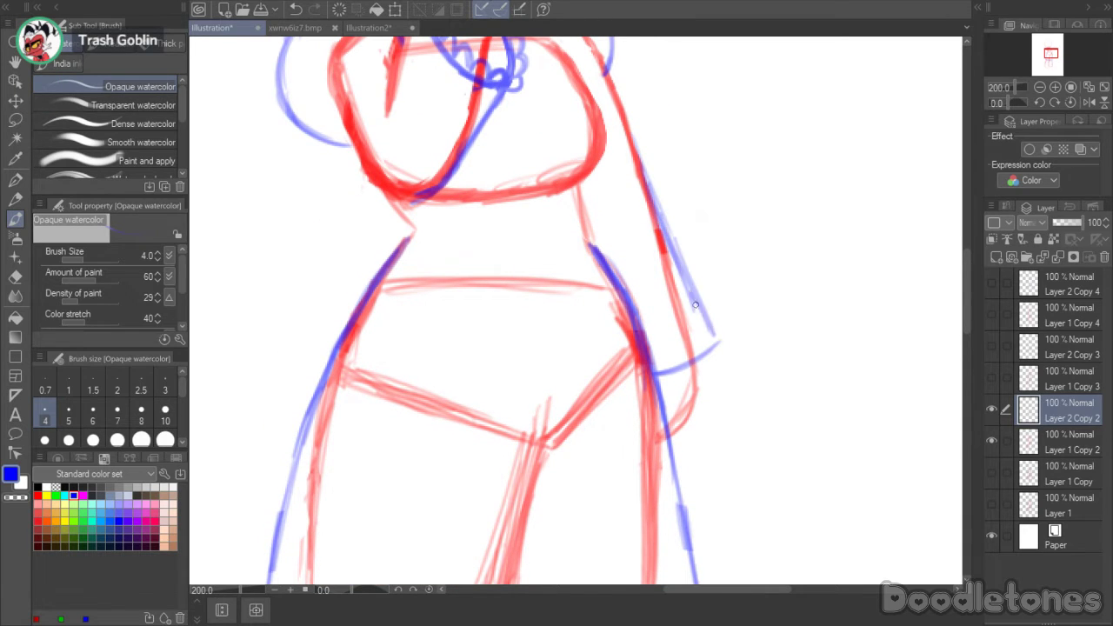
pyautogui.moveTo(692, 294); pyautogui.dragTo(716, 339)
pyautogui.moveTo(655, 375); pyautogui.dragTo(661, 387)
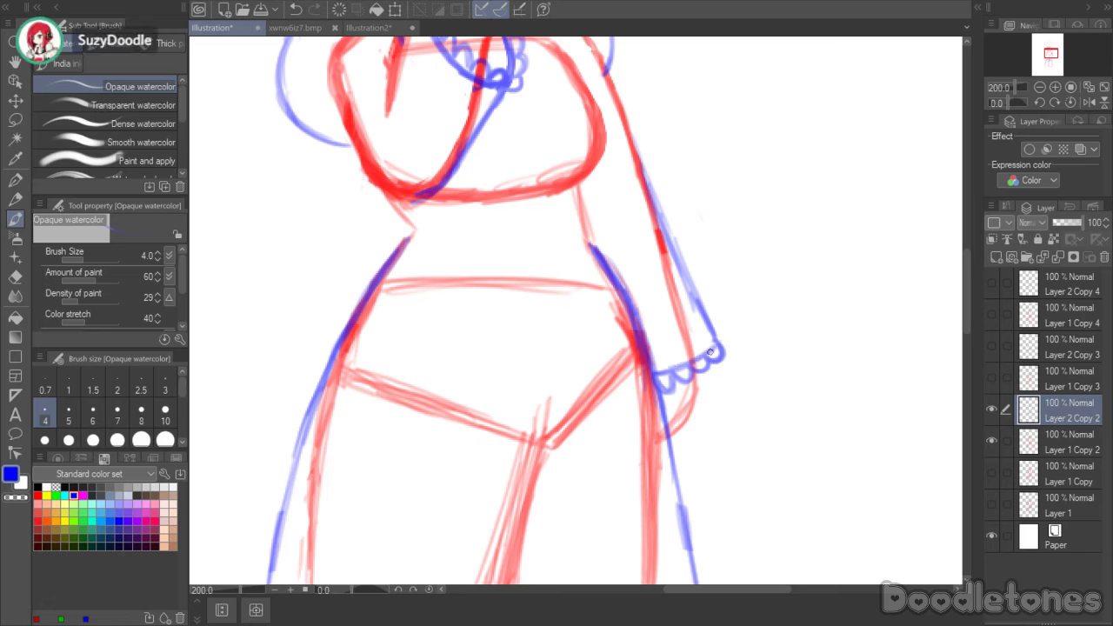
pyautogui.moveTo(965, 311); pyautogui.dragTo(954, 266)
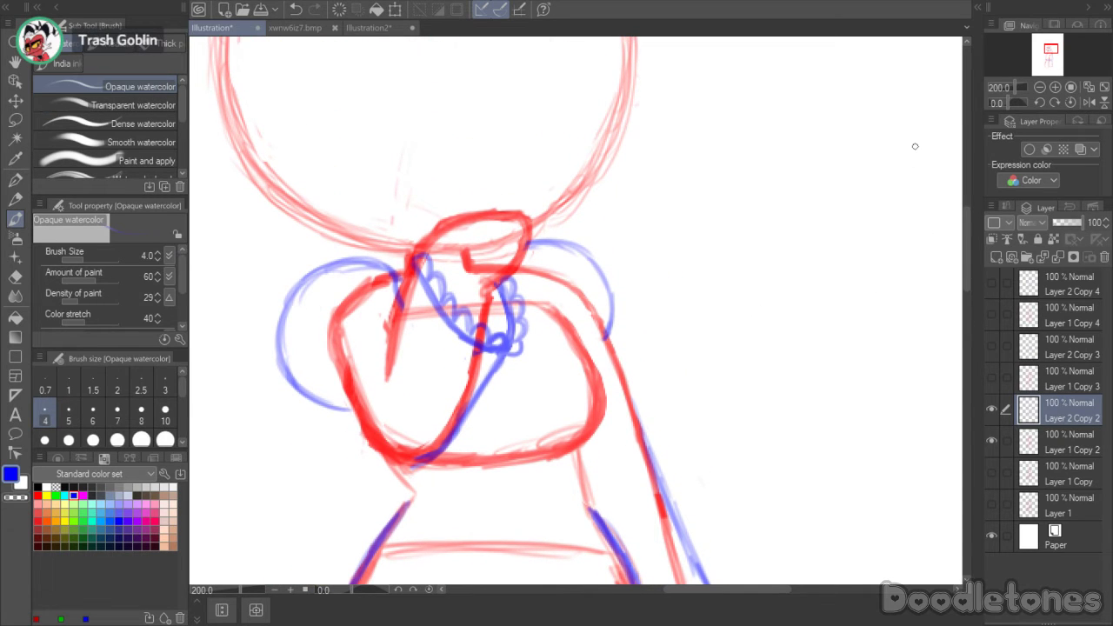
pyautogui.scroll(-3, 899, 136)
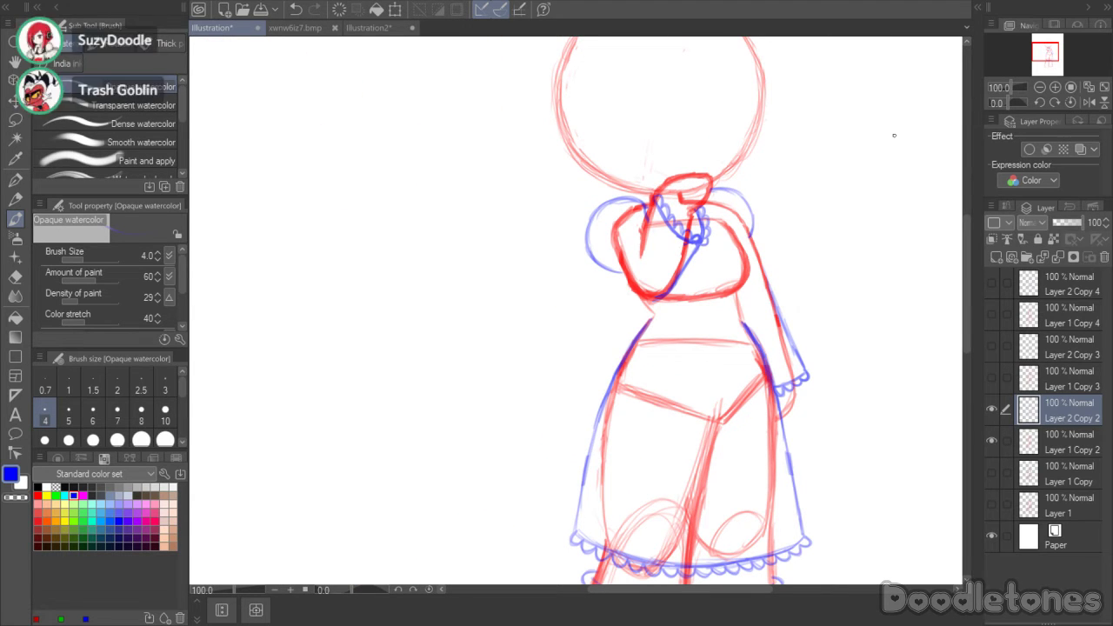
# - Merge Layer 2 Copy 2 into Layer 1 Copy 2 and hide the merged layer
pyautogui.scroll(-1, 894, 140)
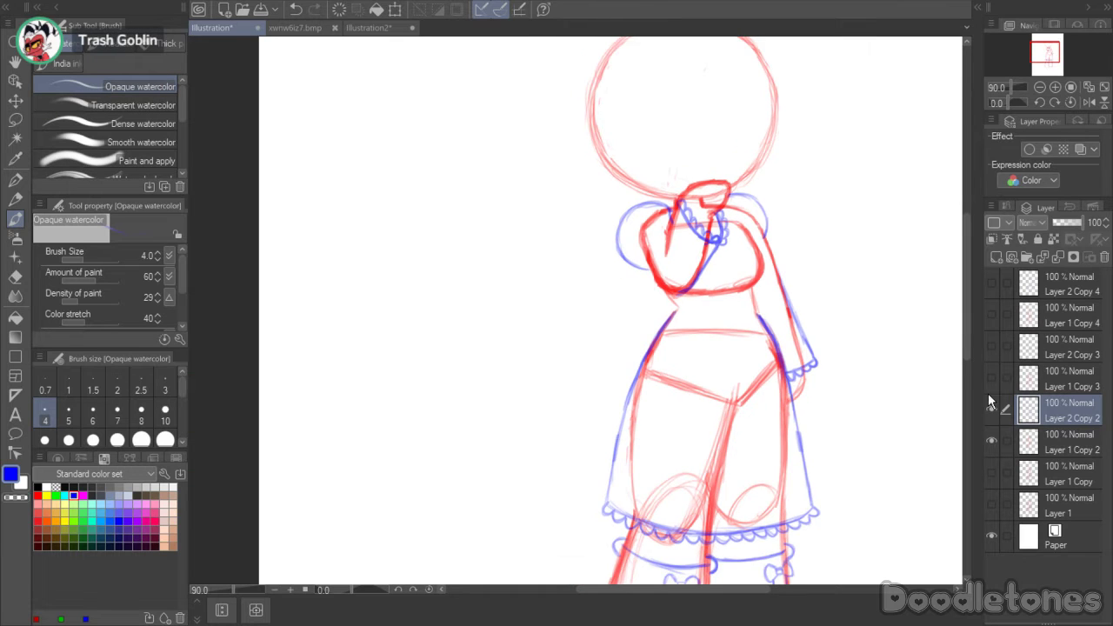
pyautogui.click(991, 423)
pyautogui.click(992, 432)
pyautogui.click(992, 431)
pyautogui.click(993, 422)
pyautogui.click(1058, 253)
pyautogui.click(992, 409)
# - Show Layer 1 Copy 3 and Layer 2 Copy 3, and make Layer 2 Copy 3 the active layer
pyautogui.click(993, 379)
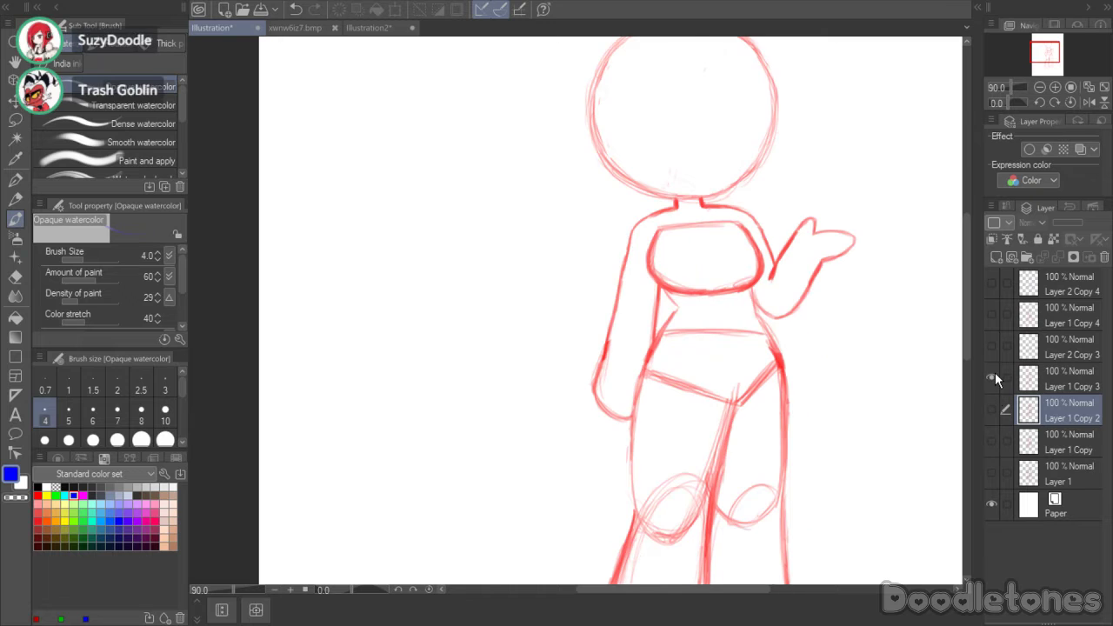
pyautogui.click(994, 348)
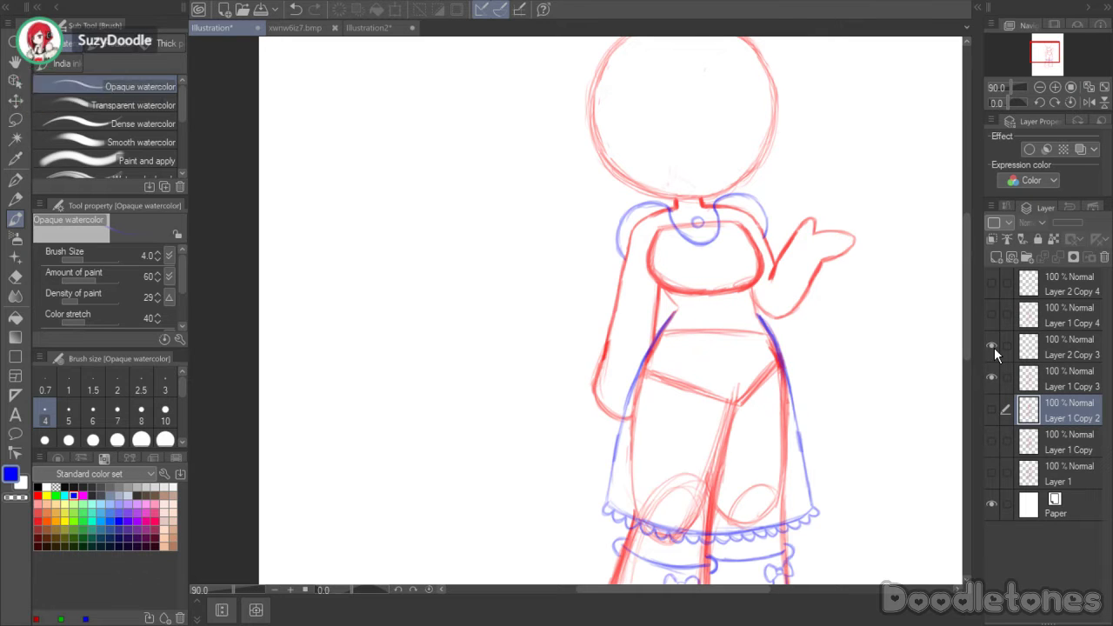
pyautogui.click(1048, 350)
# - Sketch a blue flared sleeve over the figure's lowered arm, ending in a scalloped cuff at the wrist
pyautogui.scroll(3, 650, 411)
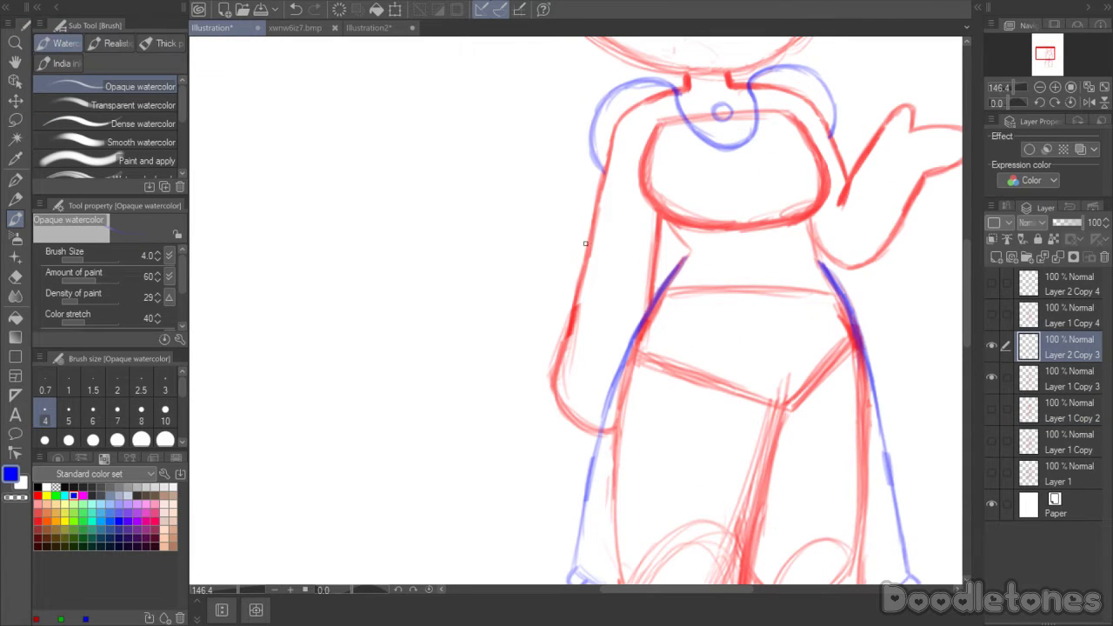
pyautogui.moveTo(551, 335)
pyautogui.mouseDown()
pyautogui.moveTo(586, 248)
pyautogui.moveTo(554, 307)
pyautogui.moveTo(596, 200)
pyautogui.moveTo(584, 248)
pyautogui.moveTo(597, 181)
pyautogui.moveTo(570, 296)
pyautogui.mouseUp()
pyautogui.moveTo(591, 224); pyautogui.dragTo(553, 328)
pyautogui.moveTo(569, 287)
pyautogui.mouseDown()
pyautogui.moveTo(550, 341)
pyautogui.moveTo(616, 388)
pyautogui.mouseUp()
pyautogui.moveTo(568, 356); pyautogui.dragTo(610, 382)
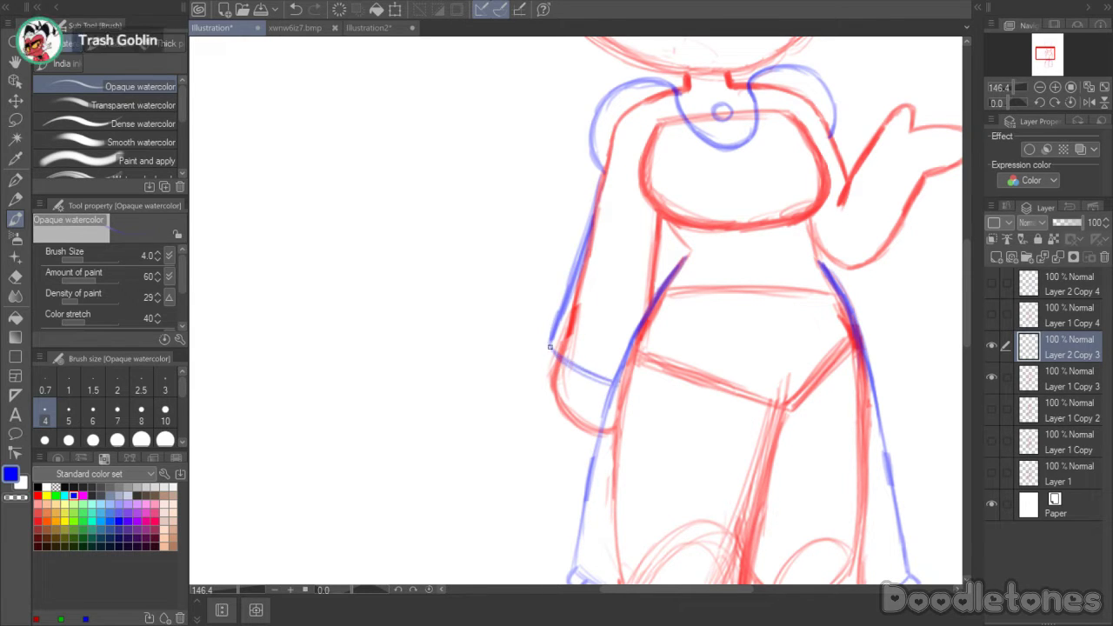
pyautogui.moveTo(546, 360); pyautogui.dragTo(572, 378)
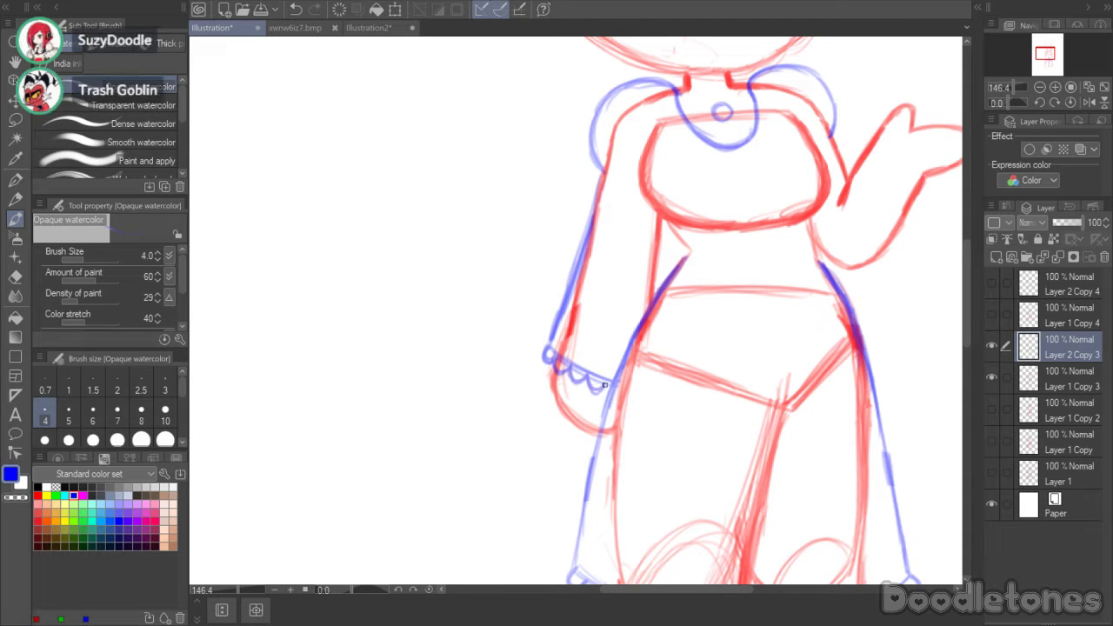
# - Sketch the blue cuff opening across the wrist of the raised arm
pyautogui.moveTo(702, 591); pyautogui.dragTo(772, 596)
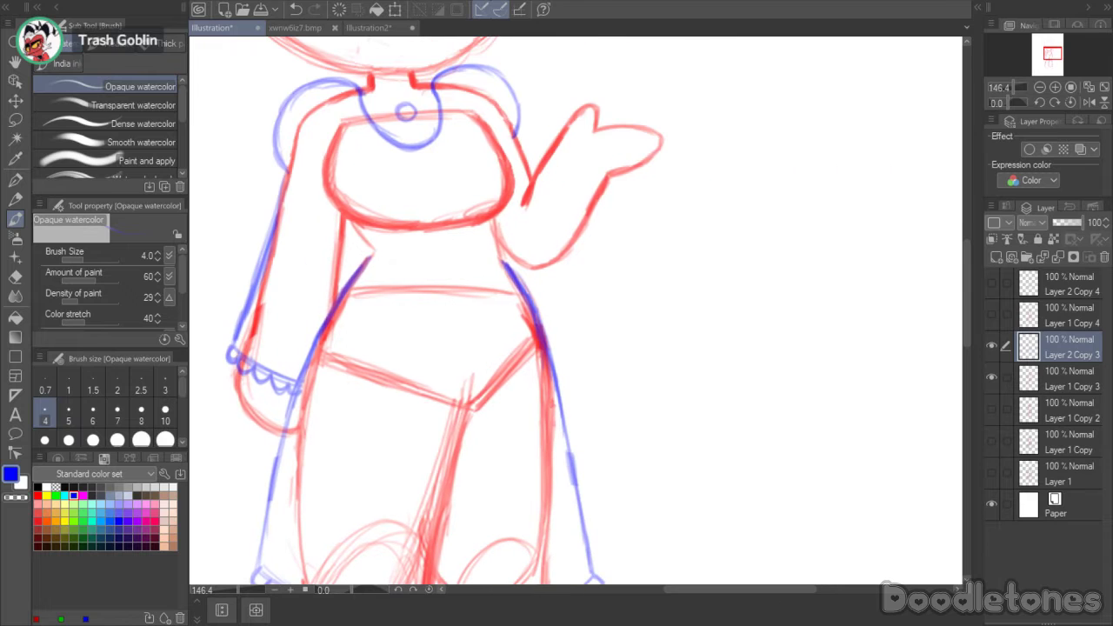
pyautogui.moveTo(567, 136); pyautogui.dragTo(621, 196)
pyautogui.moveTo(566, 140)
pyautogui.mouseDown()
pyautogui.moveTo(602, 202)
pyautogui.moveTo(576, 163)
pyautogui.moveTo(620, 181)
pyautogui.moveTo(614, 209)
pyautogui.moveTo(564, 145)
pyautogui.moveTo(607, 208)
pyautogui.moveTo(617, 179)
pyautogui.moveTo(614, 207)
pyautogui.mouseUp()
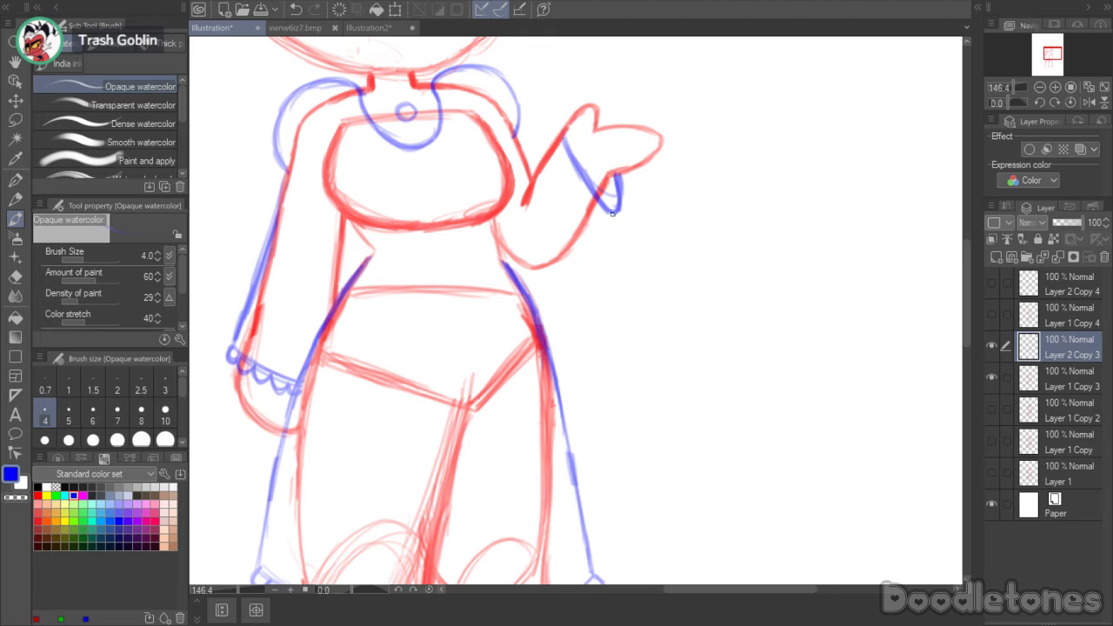
# - Draw the raised arm's sleeve underside from cuff to elbow with the blue watercolor brush and add scalloped trim around the cuff
pyautogui.press('e')
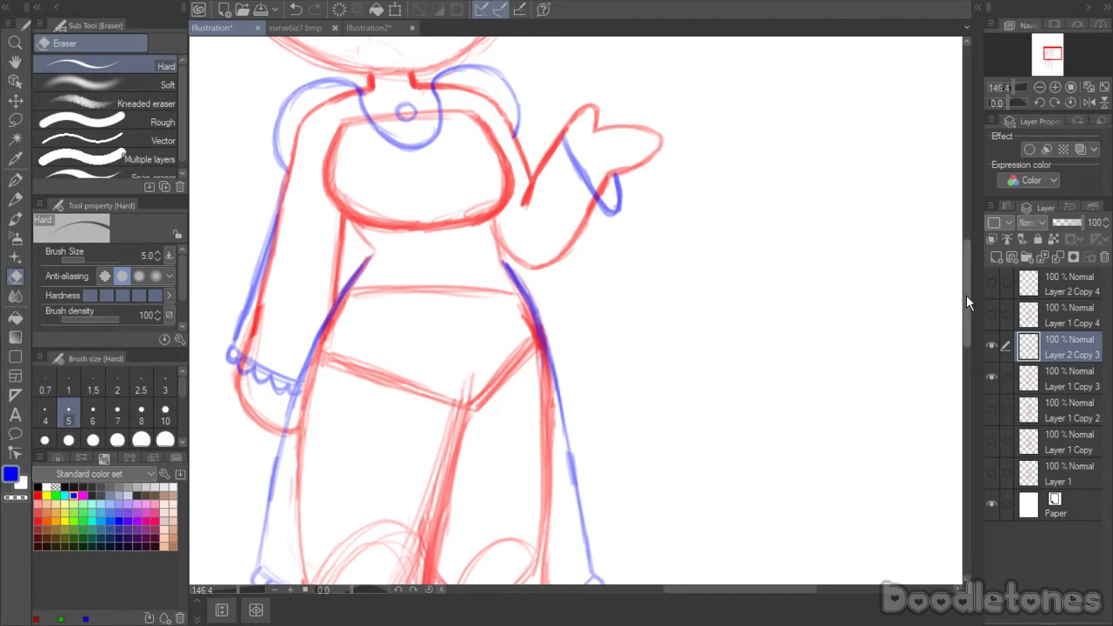
pyautogui.moveTo(966, 296); pyautogui.dragTo(966, 257)
pyautogui.press('p')
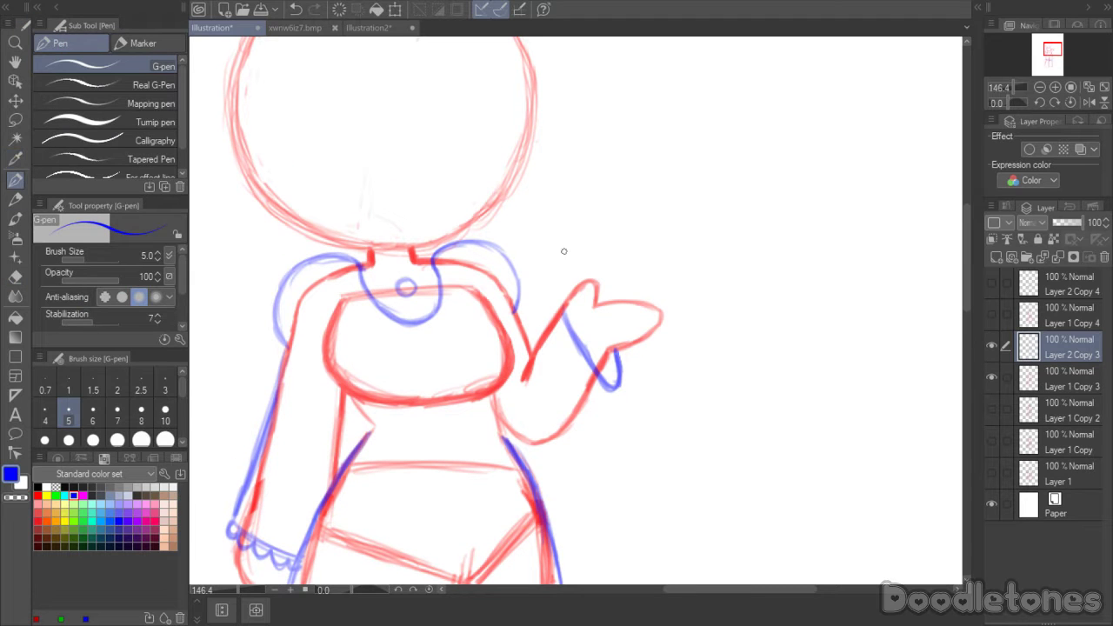
pyautogui.press('b')
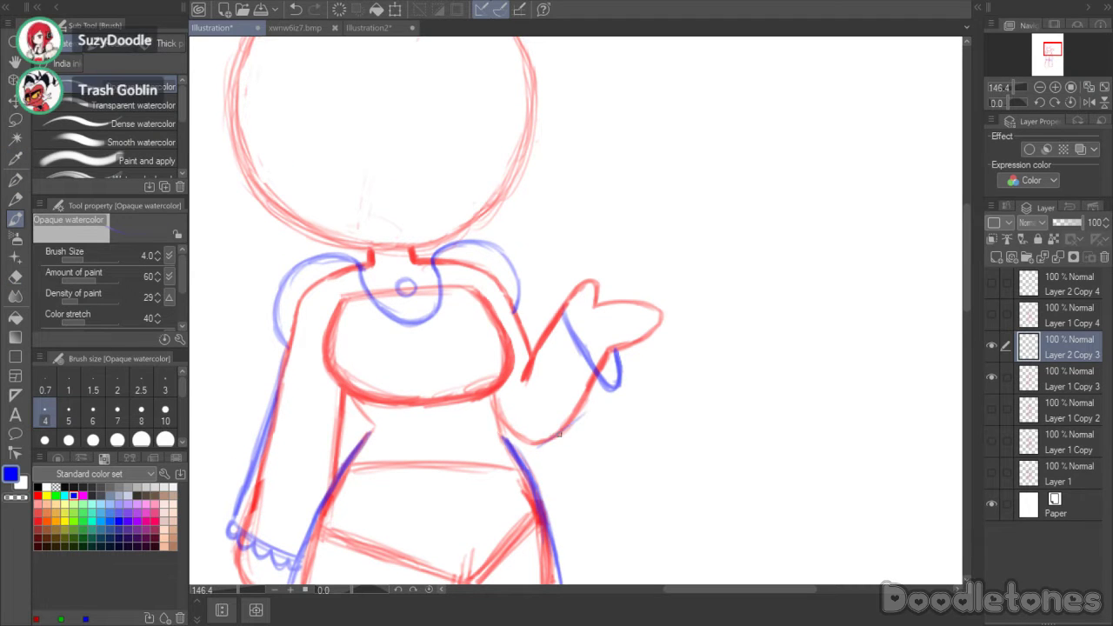
pyautogui.moveTo(616, 390); pyautogui.dragTo(532, 443)
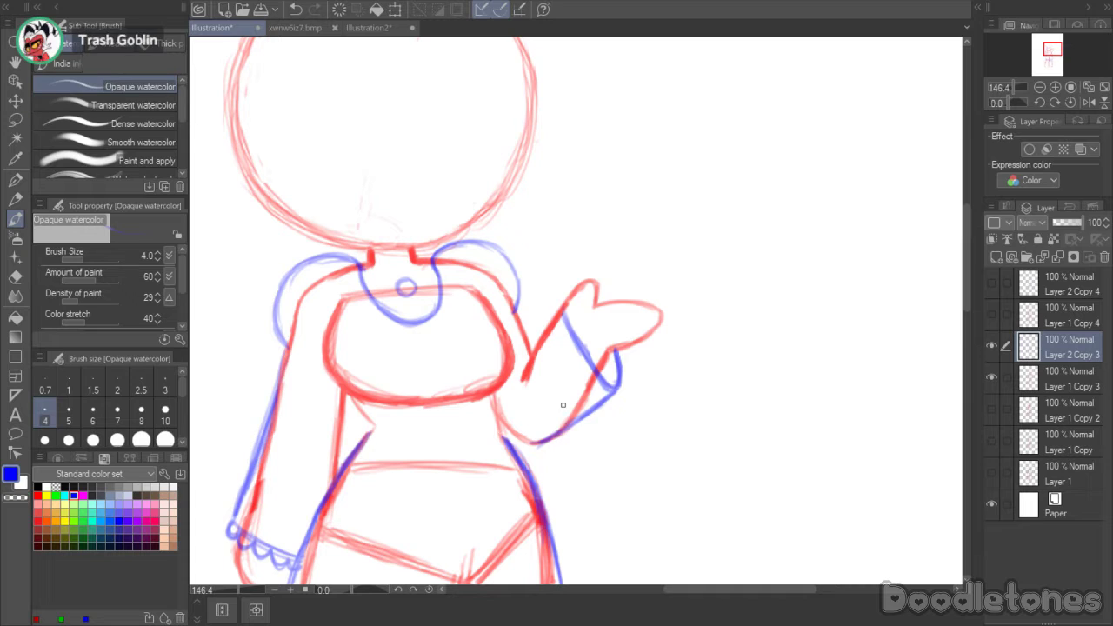
pyautogui.moveTo(567, 306); pyautogui.dragTo(601, 357)
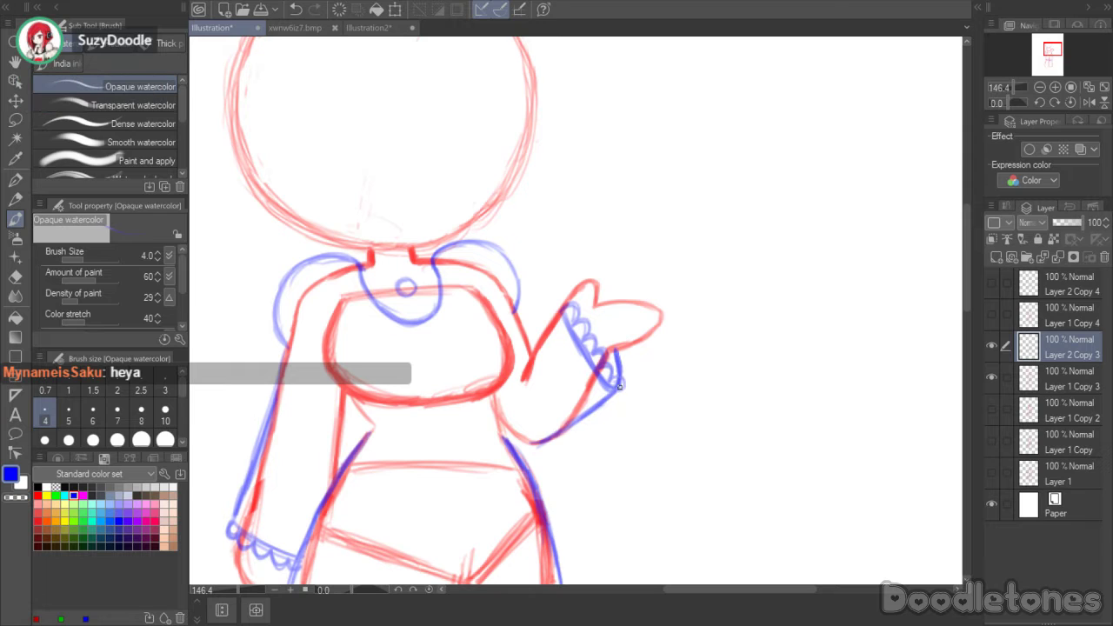
pyautogui.moveTo(624, 361)
pyautogui.mouseDown()
pyautogui.moveTo(620, 350)
pyautogui.moveTo(630, 368)
pyautogui.moveTo(623, 385)
pyautogui.mouseUp()
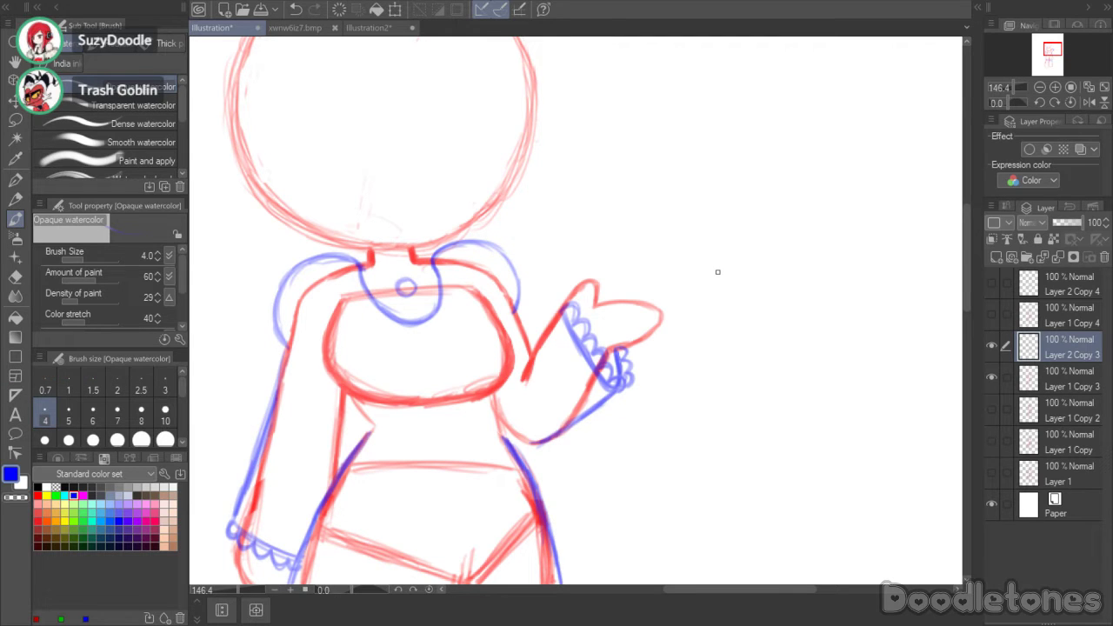
# - Merge Layer 2 Copy 3 into Layer 1 Copy 3 and hide the merged layer
pyautogui.scroll(-1, 709, 296)
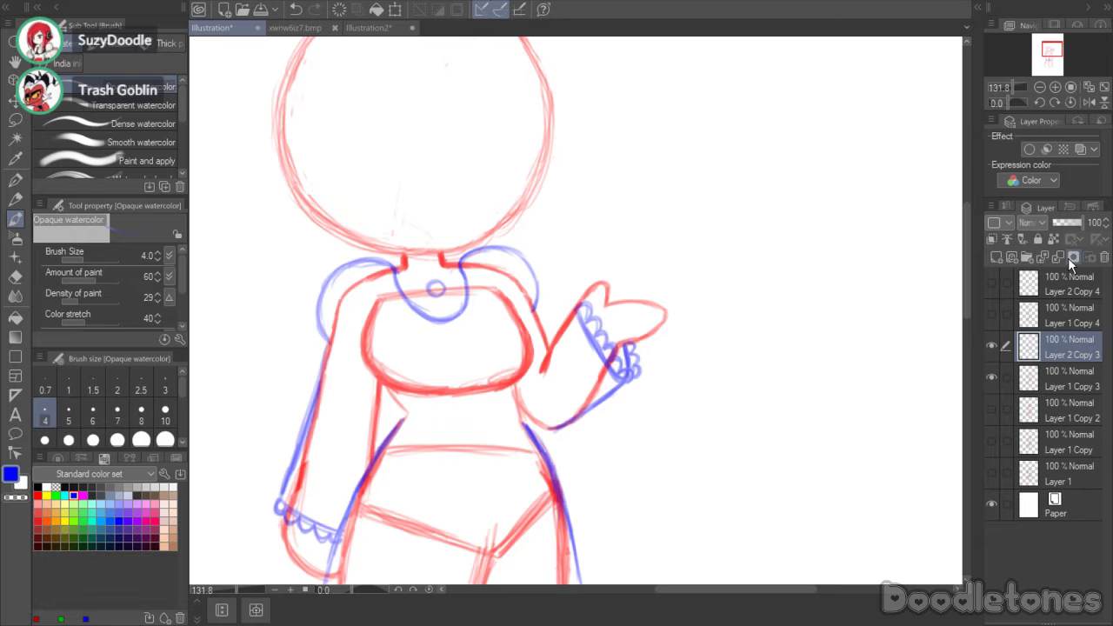
pyautogui.click(1056, 259)
pyautogui.click(993, 343)
# - Show Layer 1 Copy 4 and Layer 2 Copy 4, and make Layer 2 Copy 4 the active layer
pyautogui.click(989, 320)
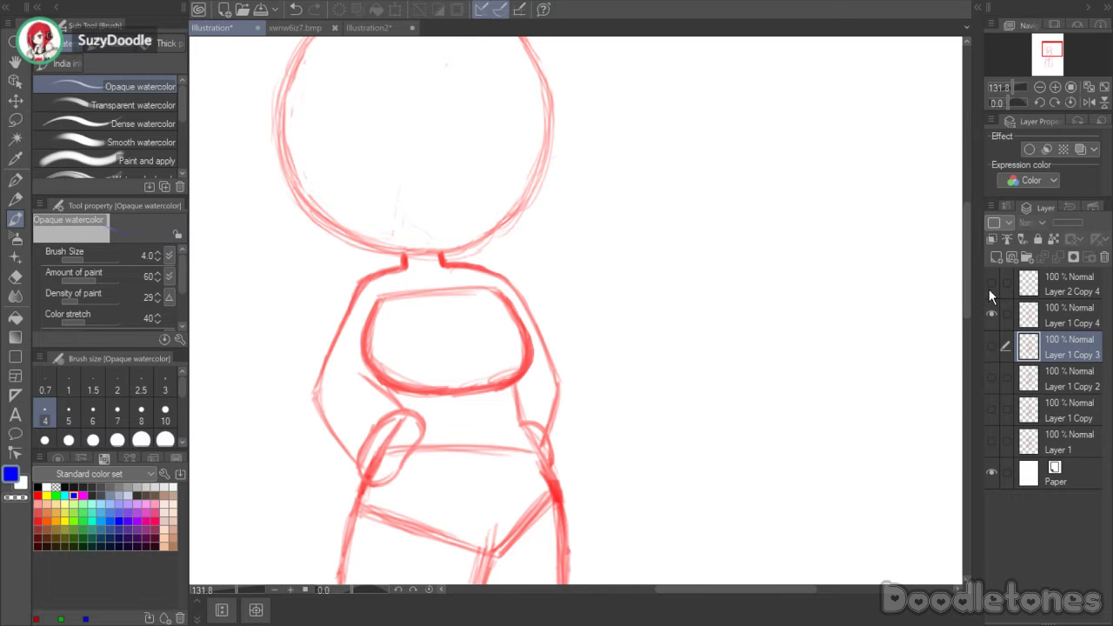
pyautogui.click(989, 287)
pyautogui.click(1038, 286)
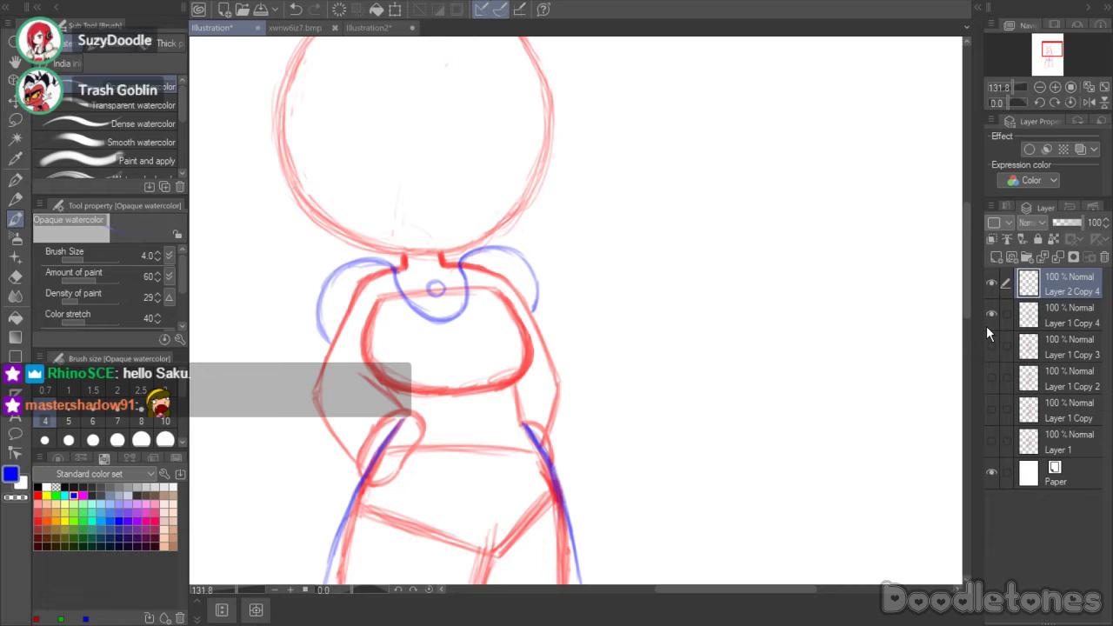
# - Sketch blue flared sleeve ends over both forearms of the hands-on-hips pose
pyautogui.moveTo(313, 398)
pyautogui.mouseDown()
pyautogui.moveTo(352, 487)
pyautogui.moveTo(361, 446)
pyautogui.moveTo(354, 474)
pyautogui.moveTo(390, 416)
pyautogui.mouseUp()
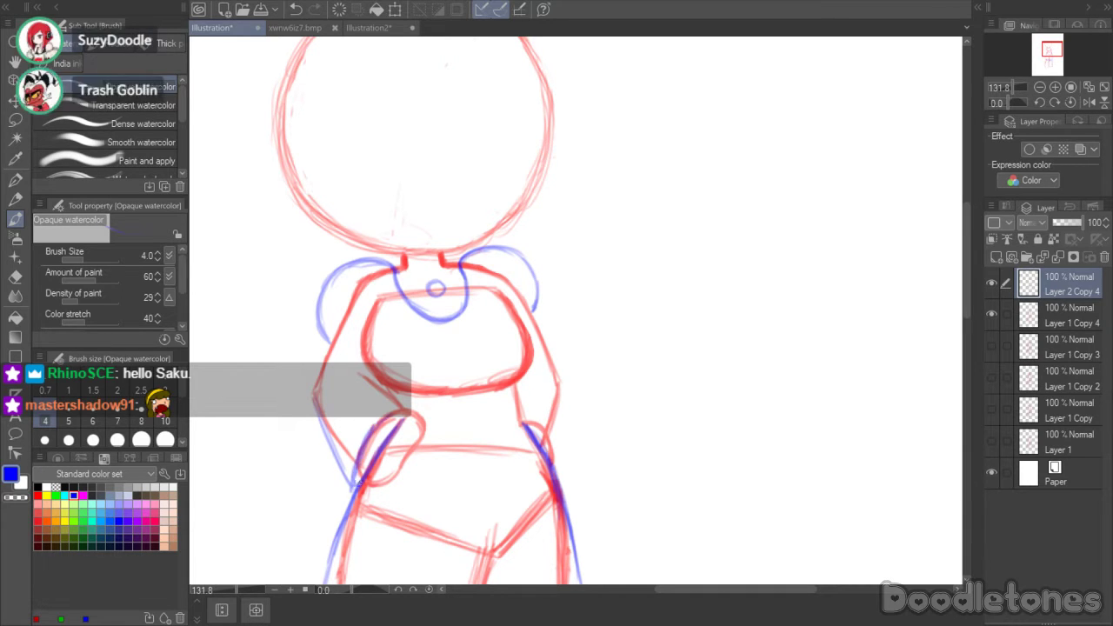
pyautogui.moveTo(360, 467); pyautogui.dragTo(382, 423)
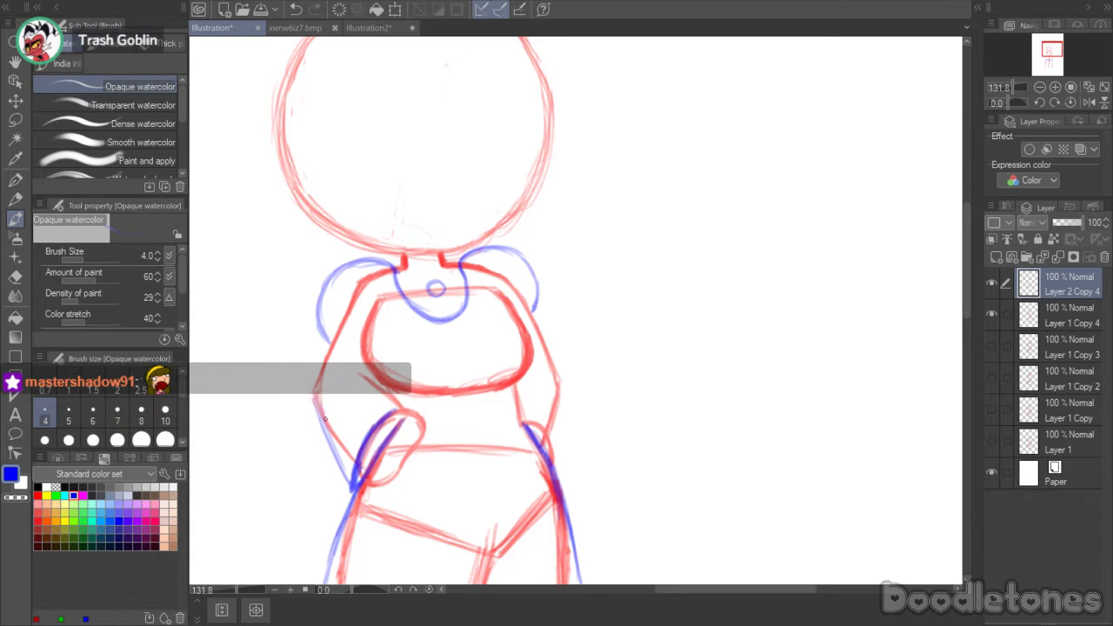
pyautogui.moveTo(348, 478); pyautogui.dragTo(316, 399)
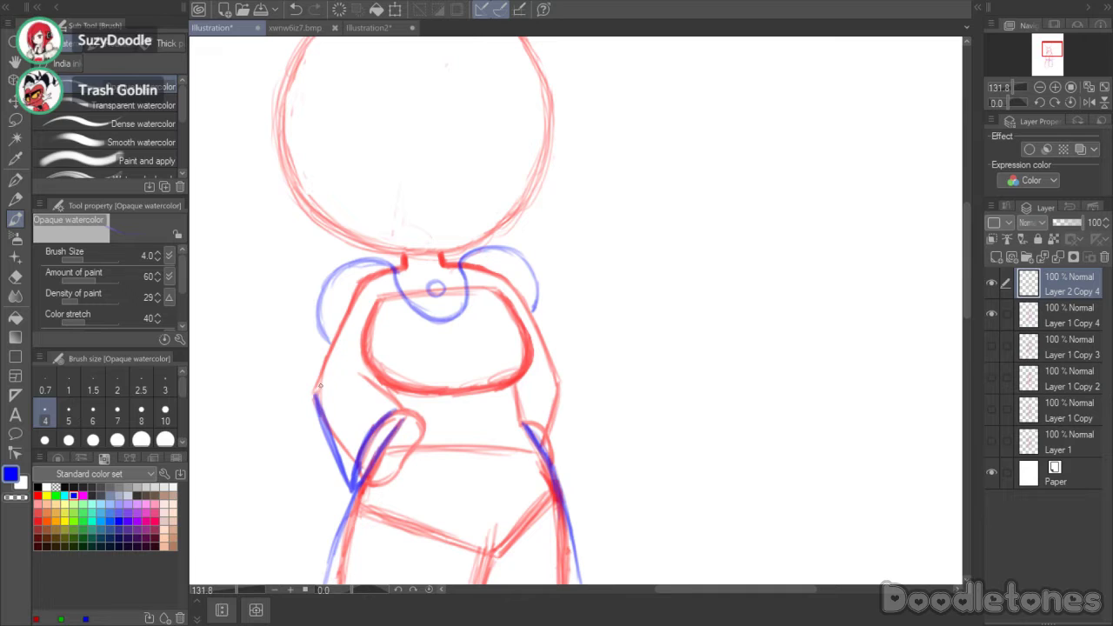
pyautogui.moveTo(553, 450)
pyautogui.mouseDown()
pyautogui.moveTo(557, 404)
pyautogui.moveTo(553, 456)
pyautogui.mouseUp()
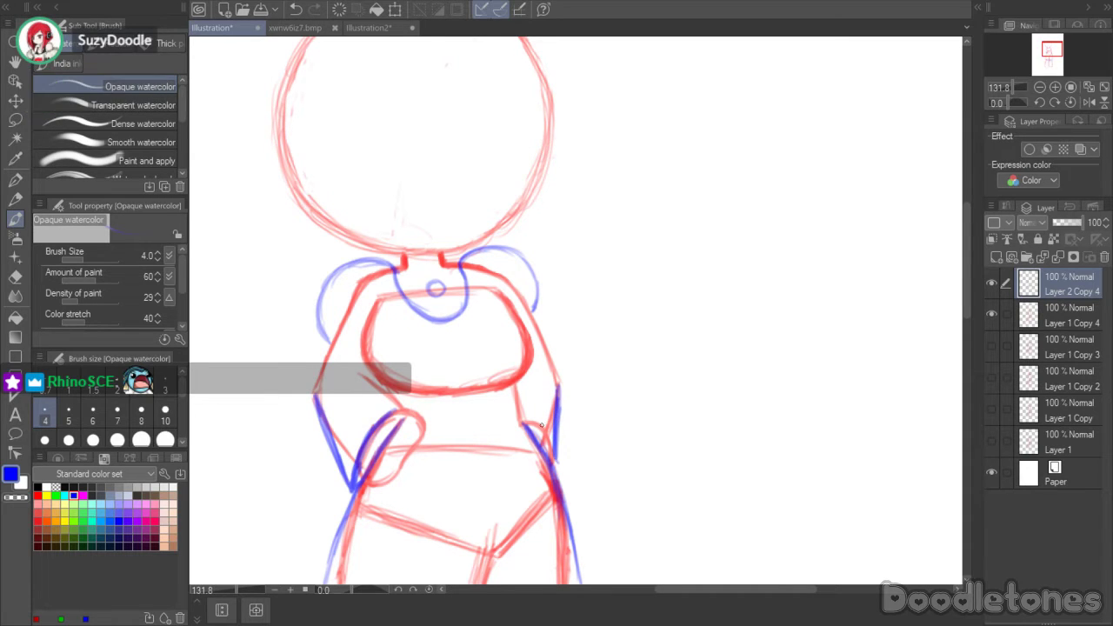
pyautogui.moveTo(554, 459); pyautogui.dragTo(557, 387)
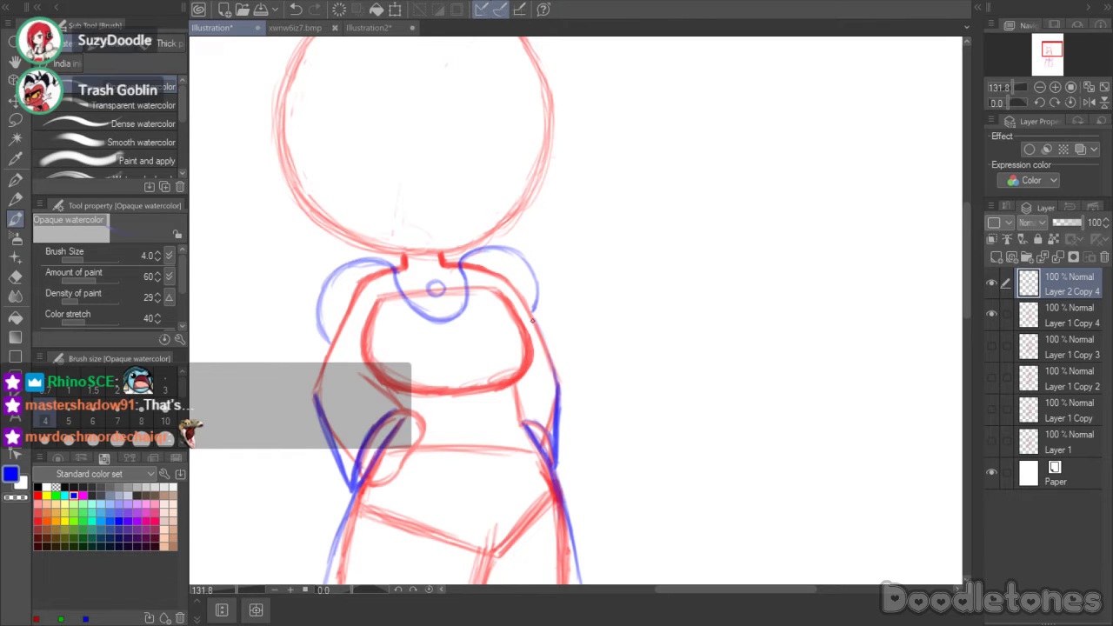
# - Merge Layer 2 Copy 4 into Layer 1 Copy 4 and erase the skirt and hip lines crossing the hand on the hip
pyautogui.moveTo(965, 256)
pyautogui.mouseDown()
pyautogui.moveTo(974, 350)
pyautogui.moveTo(984, 247)
pyautogui.mouseUp()
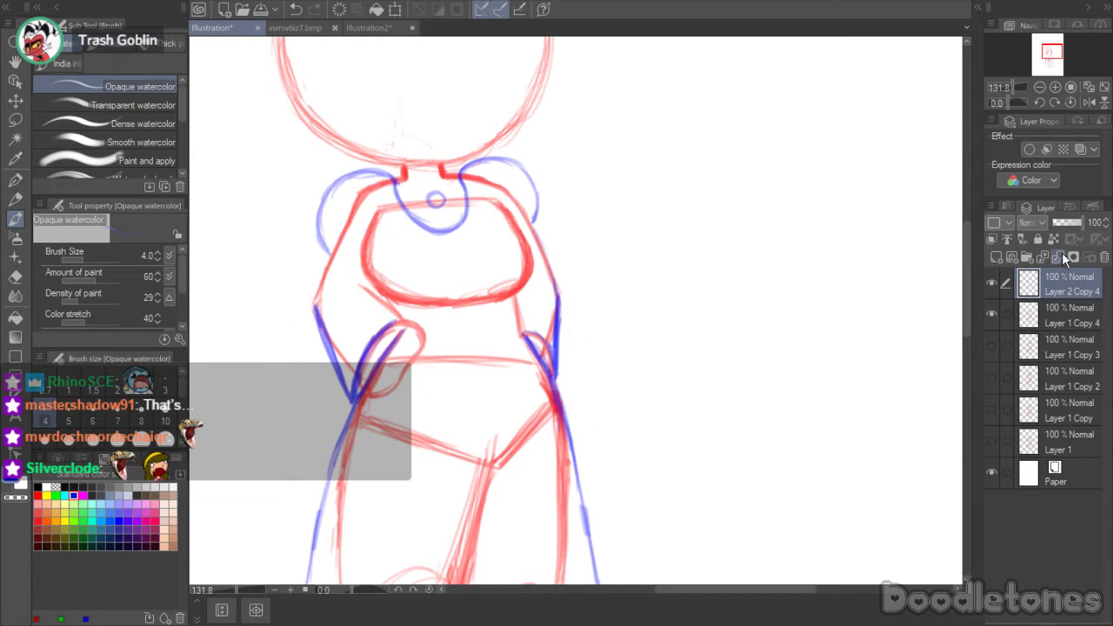
pyautogui.click(1058, 254)
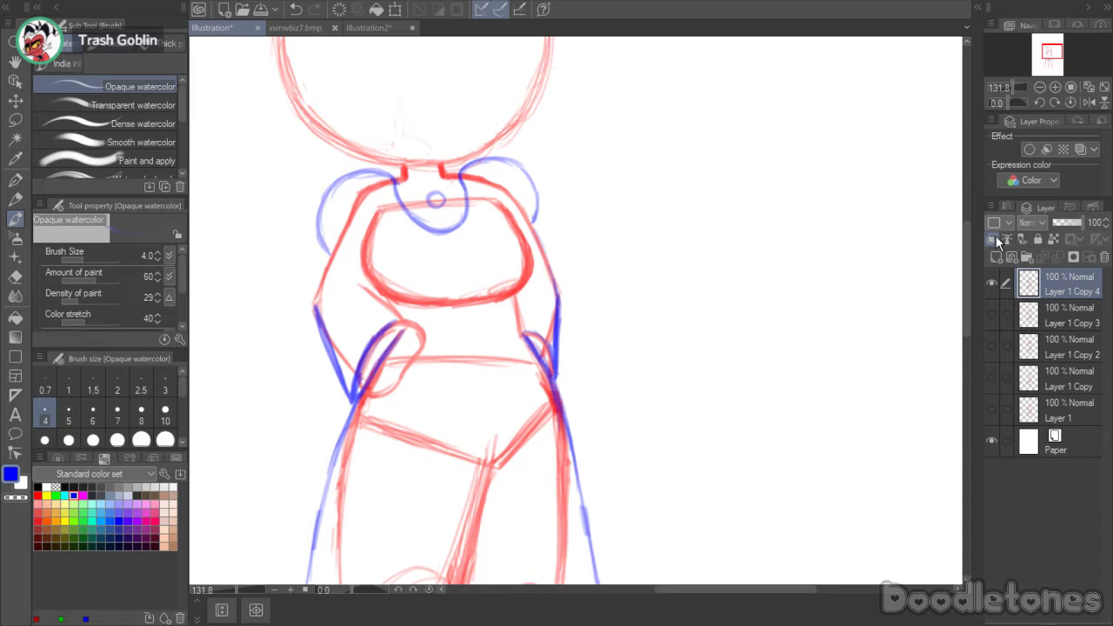
pyautogui.press('e')
pyautogui.moveTo(374, 356); pyautogui.dragTo(414, 345)
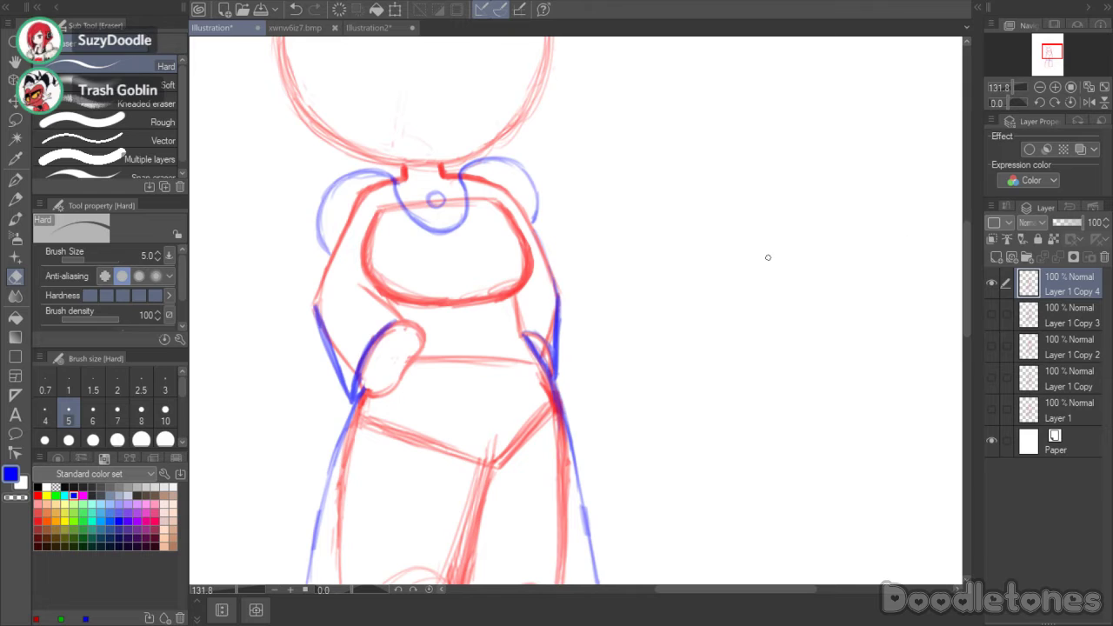
# - Create a layer folder, move Layer 1 and its four copies into it, and collapse the folder
pyautogui.scroll(-4, 730, 310)
pyautogui.scroll(2, 731, 312)
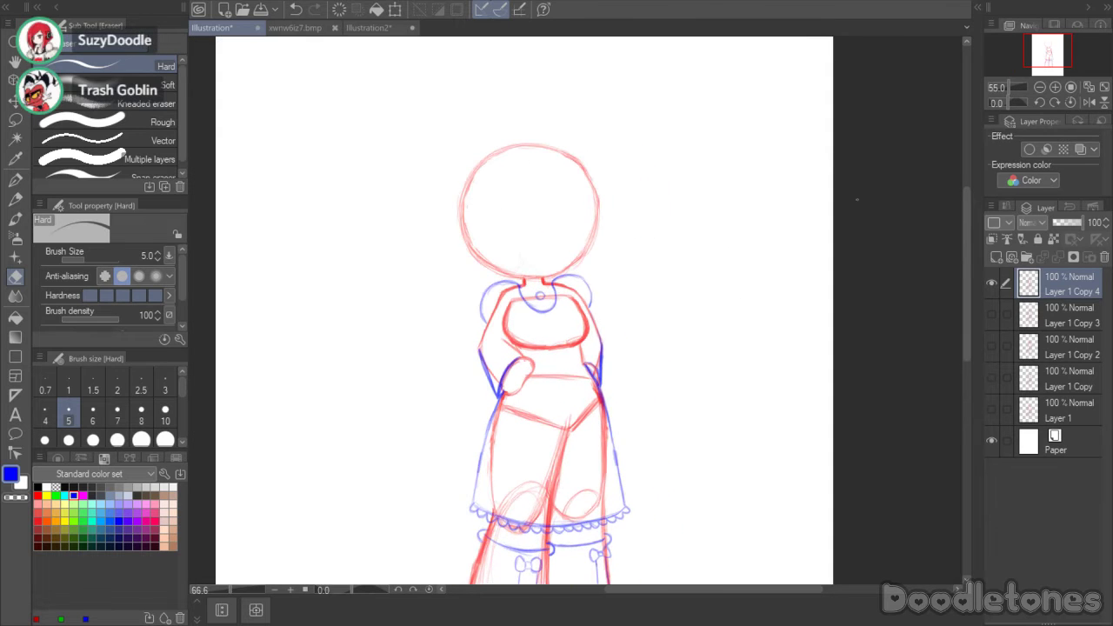
pyautogui.click(1027, 257)
pyautogui.click(1039, 305)
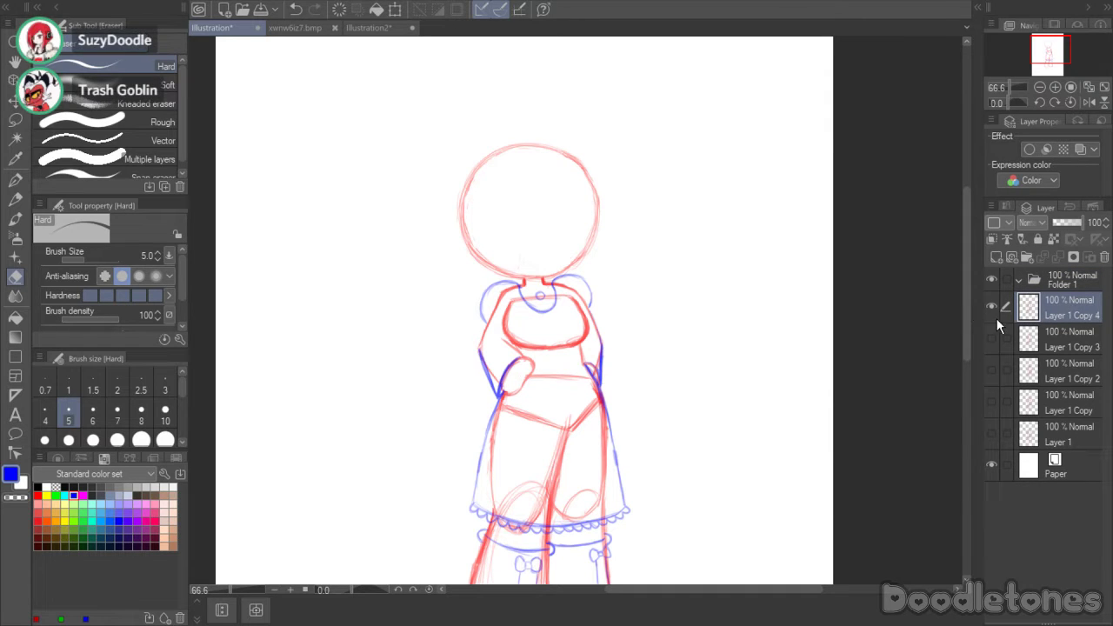
pyautogui.moveTo(1005, 333); pyautogui.dragTo(1005, 439)
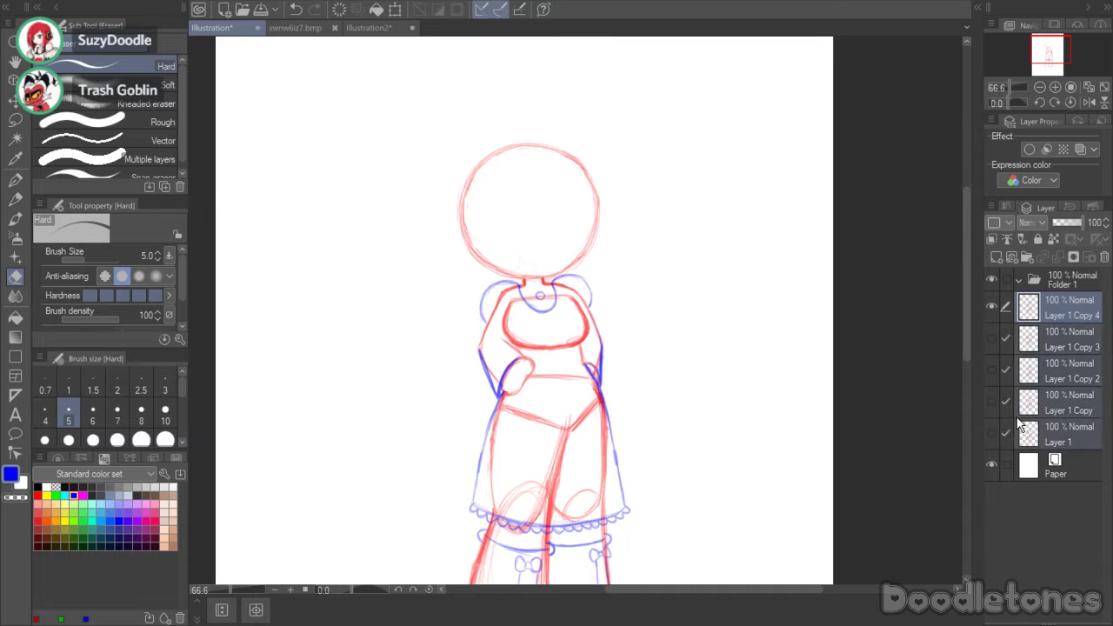
pyautogui.moveTo(1059, 306); pyautogui.dragTo(1057, 280)
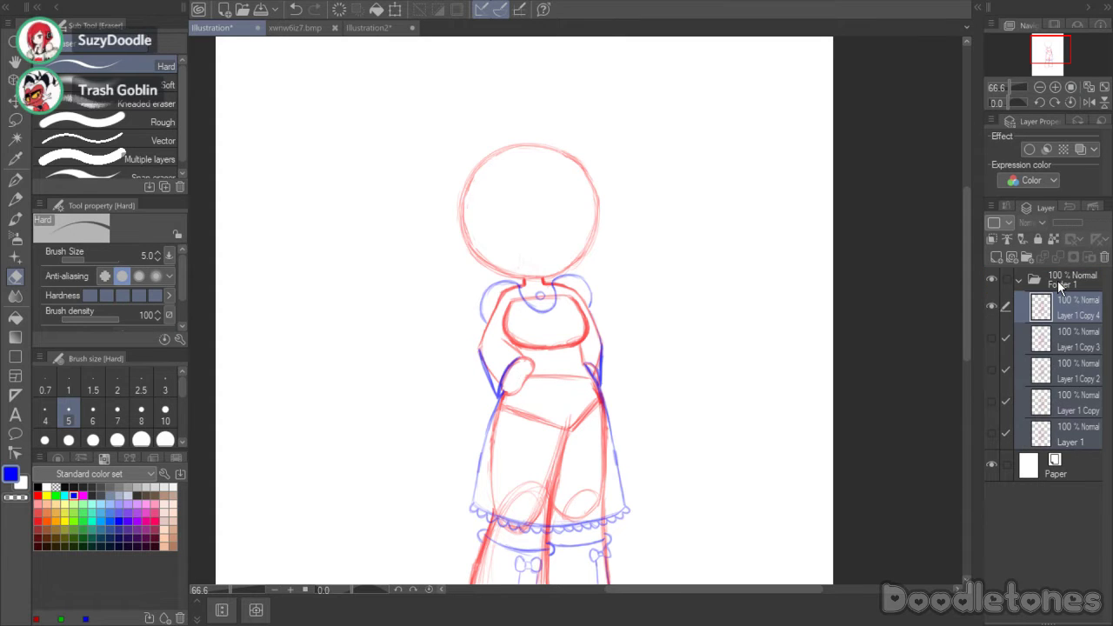
pyautogui.click(1020, 279)
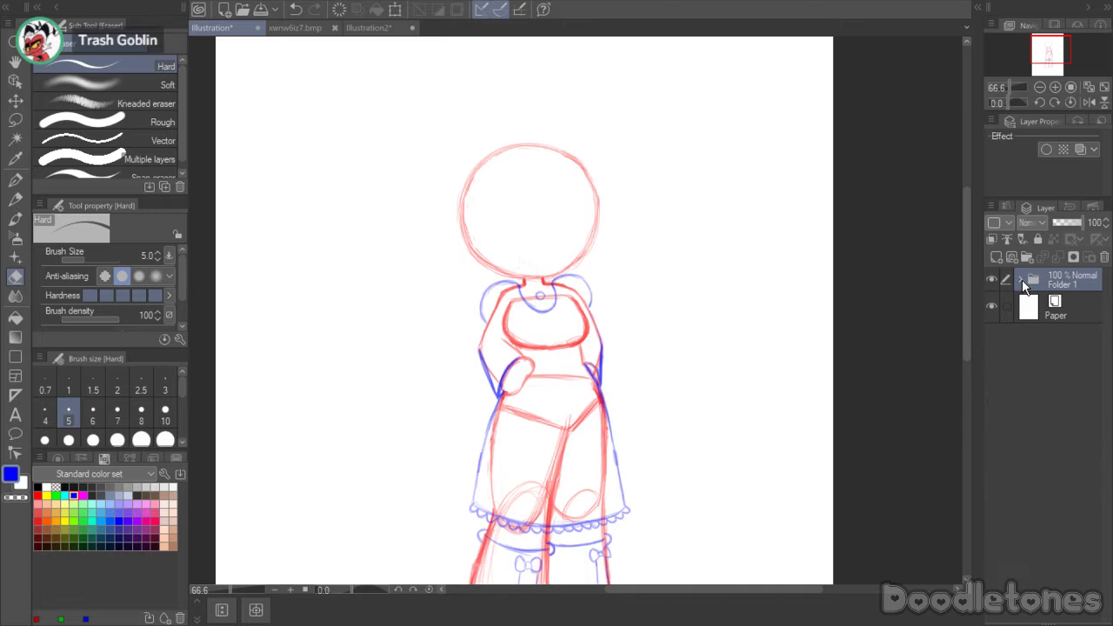
# - Add a new layer above the folder, expand the folder, and sketch two open-topped blue lens frames across the face
pyautogui.click(996, 255)
pyautogui.click(1021, 311)
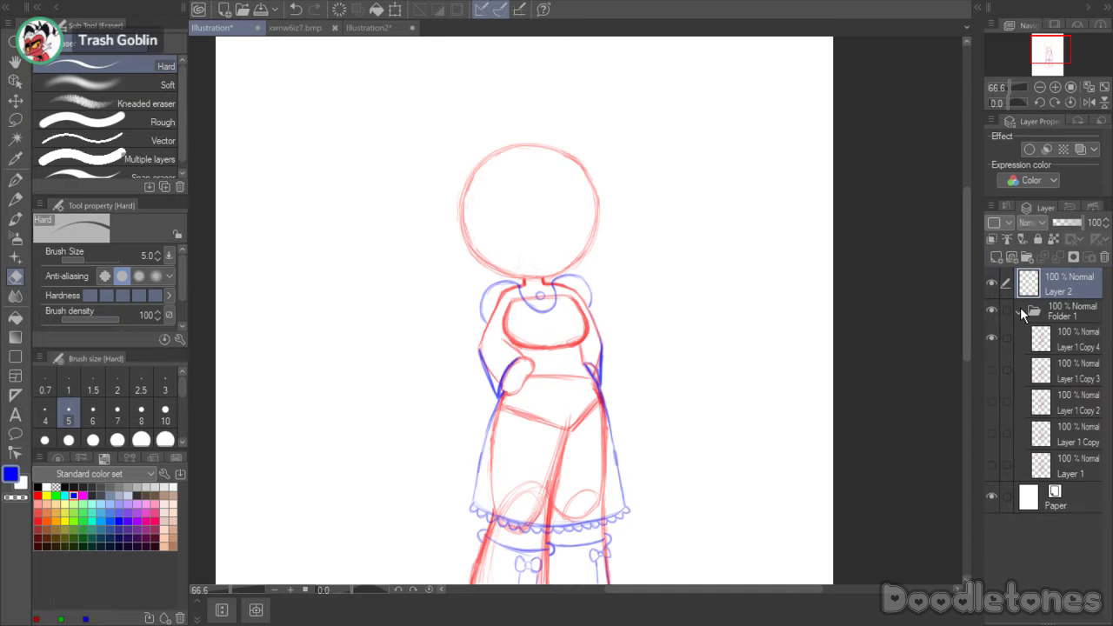
pyautogui.scroll(1, 541, 134)
pyautogui.scroll(1, 540, 134)
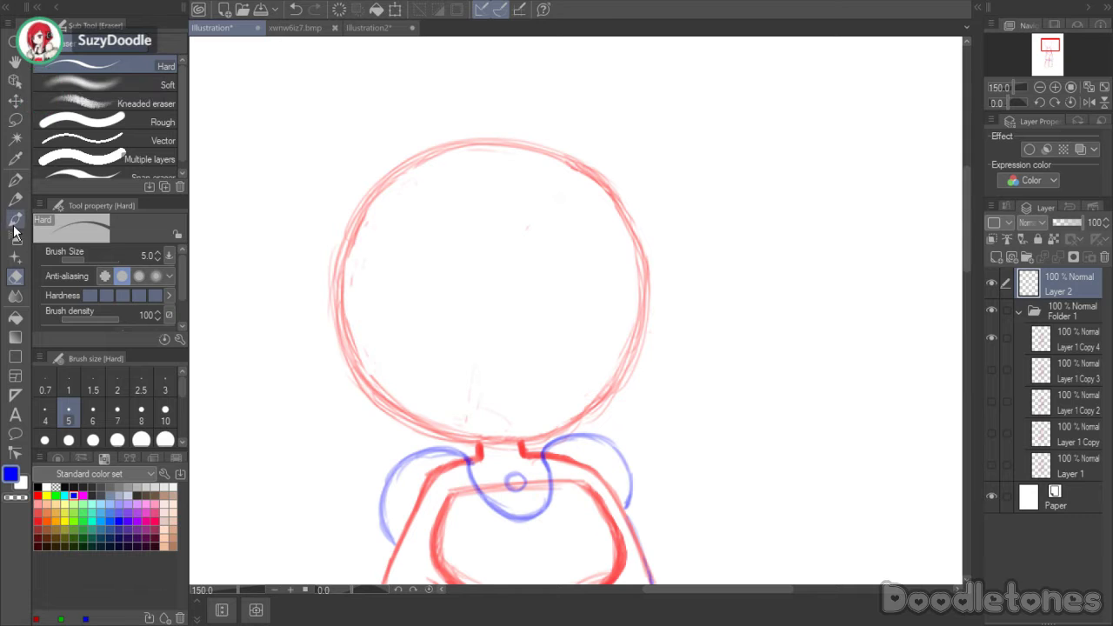
pyautogui.press('b')
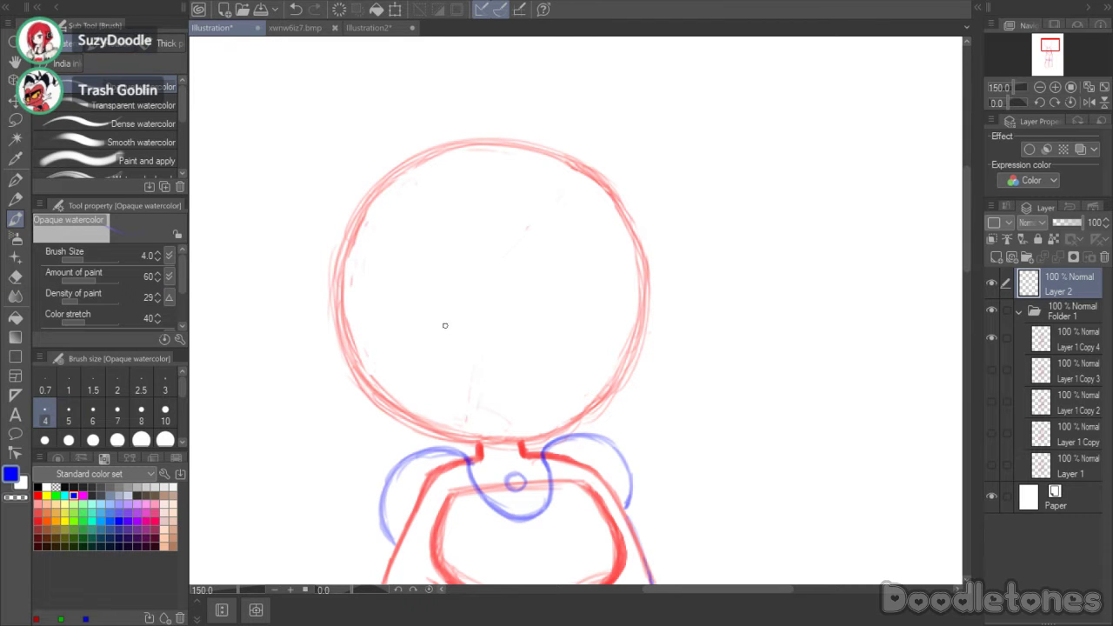
pyautogui.moveTo(440, 319)
pyautogui.mouseDown()
pyautogui.moveTo(454, 369)
pyautogui.moveTo(541, 360)
pyautogui.mouseUp()
pyautogui.moveTo(545, 305); pyautogui.dragTo(547, 345)
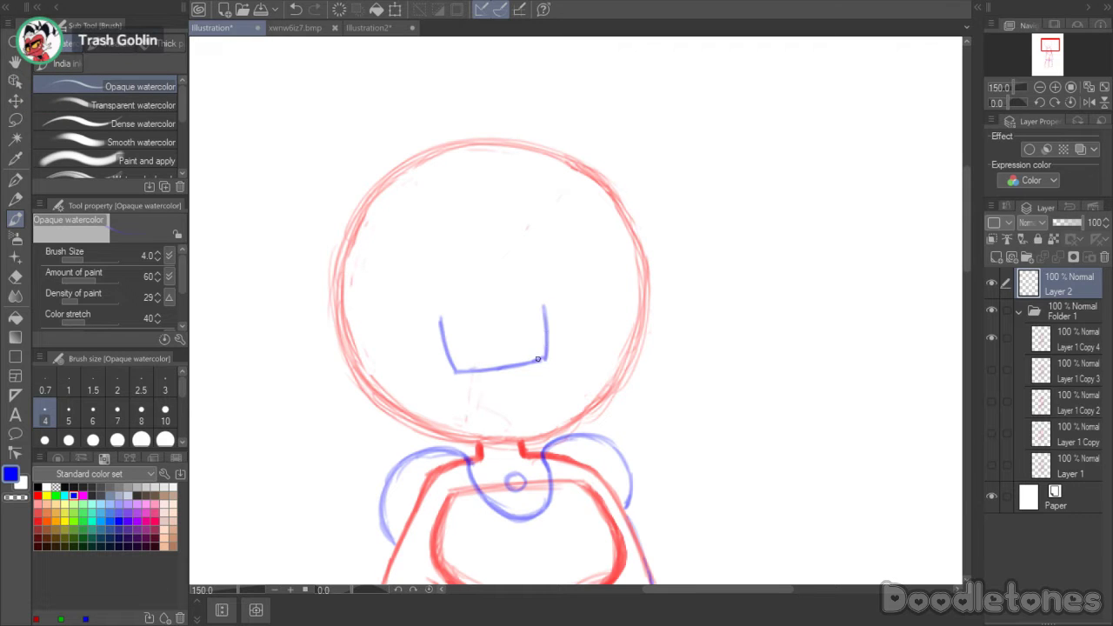
pyautogui.moveTo(622, 346); pyautogui.dragTo(644, 338)
# - Lasso both lens frames, rotate them slightly clockwise until they sit level, shift them down a little, and deselect
pyautogui.press('m')
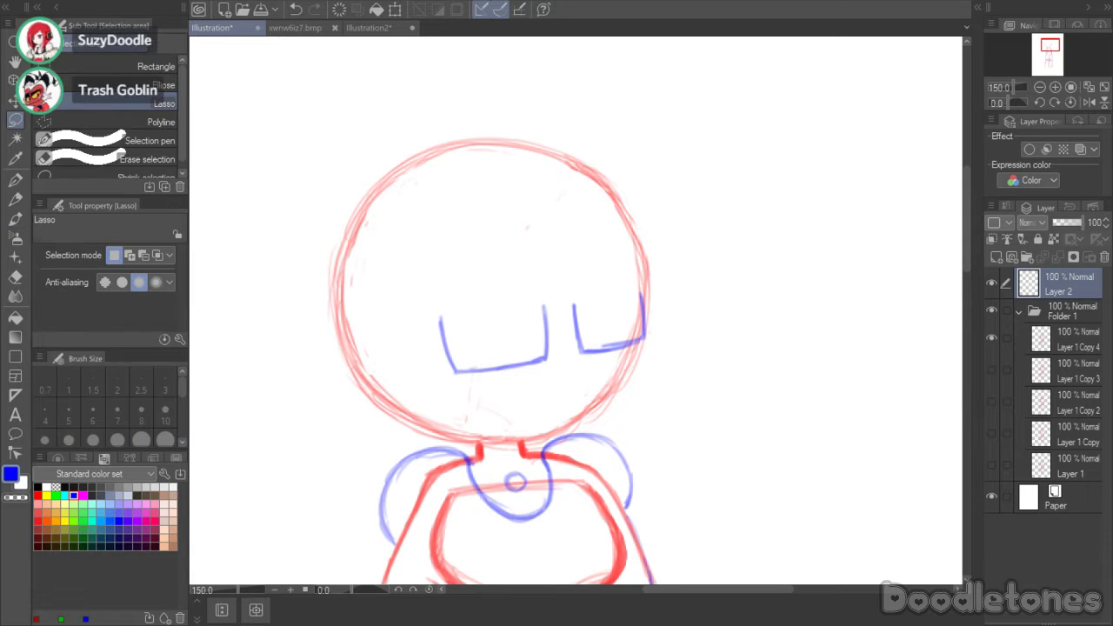
pyautogui.moveTo(646, 266)
pyautogui.mouseDown()
pyautogui.moveTo(581, 255)
pyautogui.moveTo(658, 375)
pyautogui.moveTo(675, 321)
pyautogui.moveTo(701, 344)
pyautogui.mouseUp()
pyautogui.hotkey('ctrl', 't')
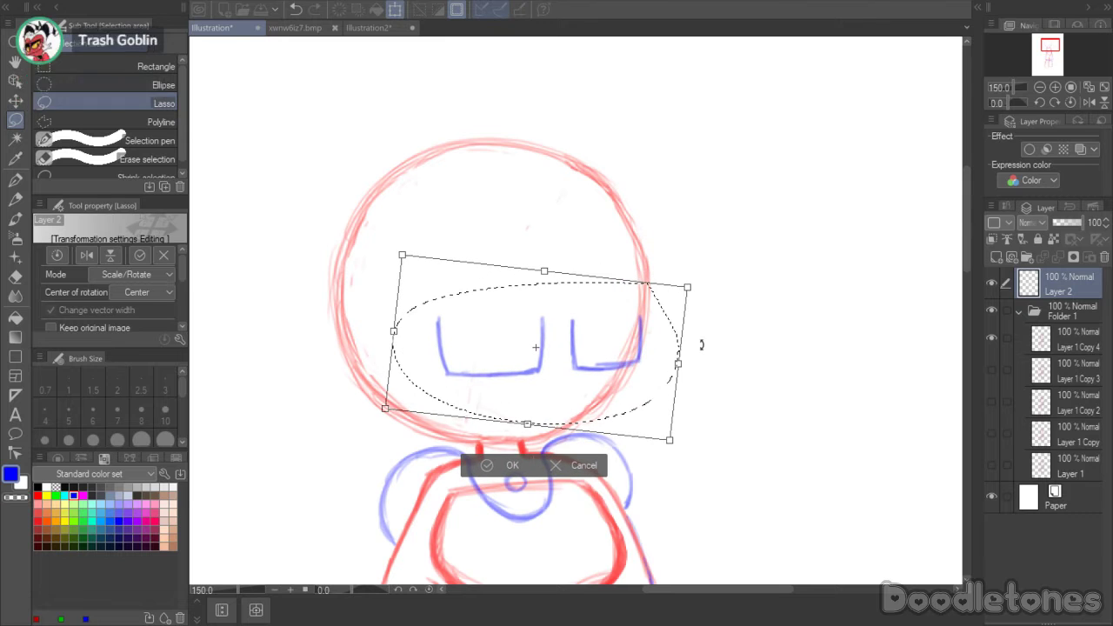
pyautogui.moveTo(614, 425); pyautogui.dragTo(611, 429)
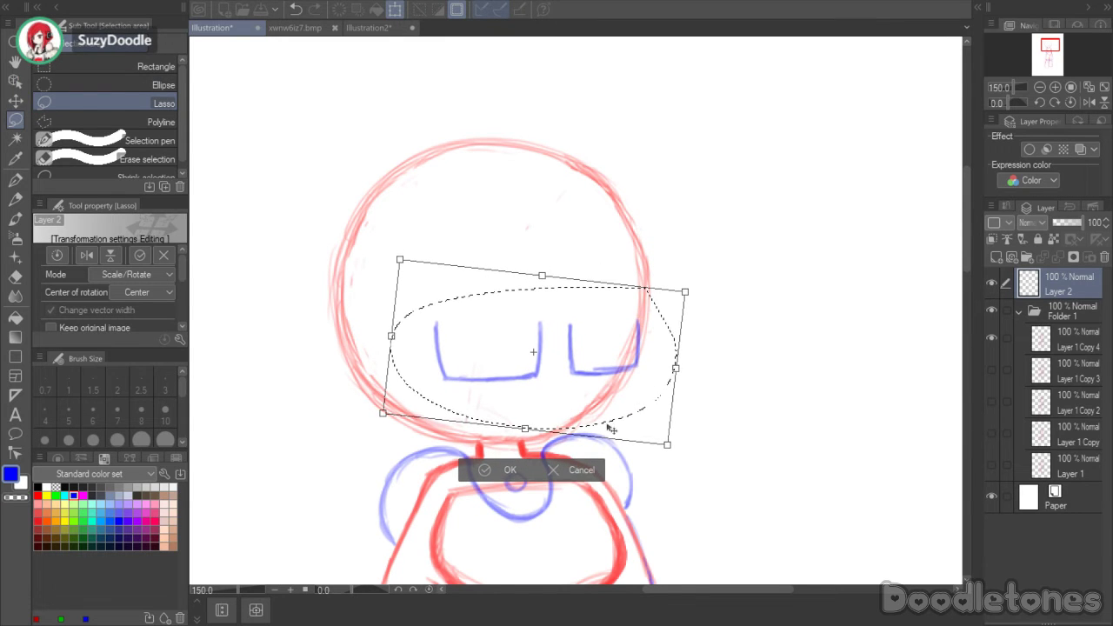
pyautogui.click(504, 470)
pyautogui.hotkey('ctrl', 'd')
# - Thicken the two lens frames in blue and add the bridge between them and the slanted temple arm
pyautogui.click(17, 222)
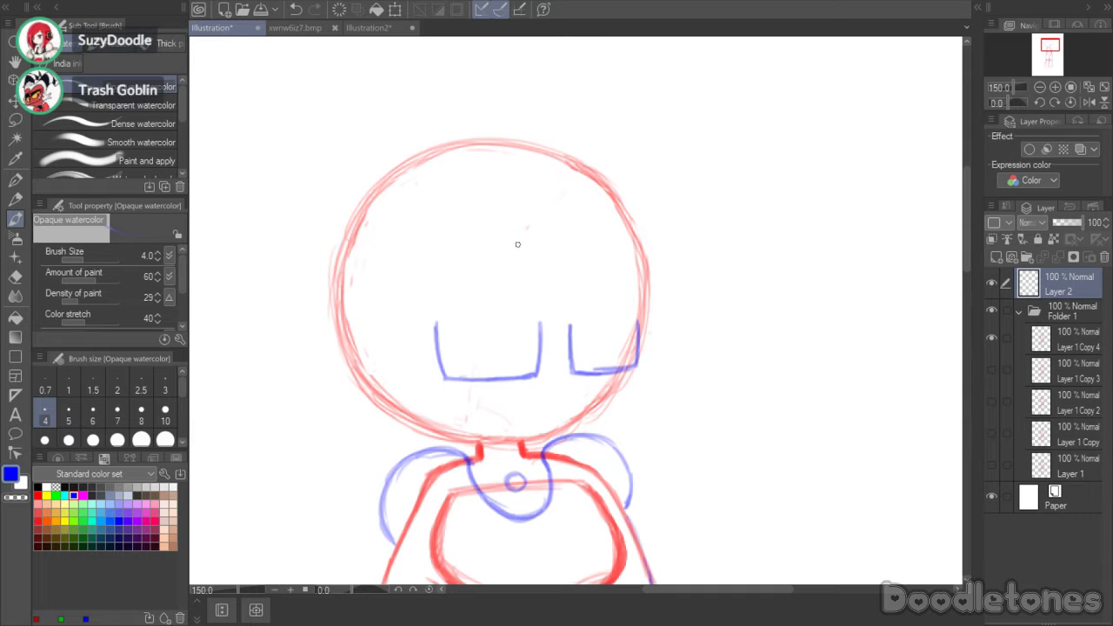
pyautogui.scroll(2, 557, 267)
pyautogui.moveTo(401, 343)
pyautogui.mouseDown()
pyautogui.moveTo(412, 409)
pyautogui.moveTo(405, 391)
pyautogui.moveTo(413, 406)
pyautogui.moveTo(444, 411)
pyautogui.moveTo(538, 403)
pyautogui.mouseUp()
pyautogui.moveTo(532, 351); pyautogui.dragTo(534, 402)
pyautogui.moveTo(534, 348); pyautogui.dragTo(532, 403)
pyautogui.moveTo(531, 345); pyautogui.dragTo(534, 403)
pyautogui.moveTo(581, 344); pyautogui.dragTo(584, 372)
pyautogui.moveTo(581, 341)
pyautogui.mouseDown()
pyautogui.moveTo(583, 405)
pyautogui.moveTo(661, 397)
pyautogui.mouseUp()
pyautogui.moveTo(666, 348); pyautogui.dragTo(666, 393)
pyautogui.moveTo(668, 332)
pyautogui.mouseDown()
pyautogui.moveTo(659, 357)
pyautogui.moveTo(666, 382)
pyautogui.mouseUp()
pyautogui.moveTo(536, 393); pyautogui.dragTo(577, 391)
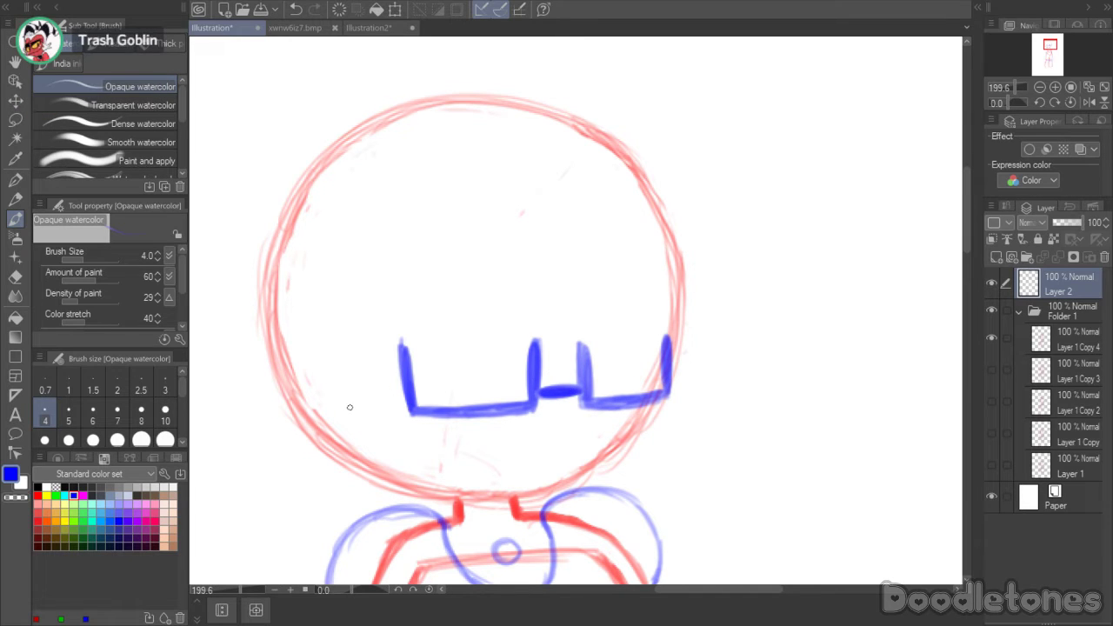
pyautogui.moveTo(323, 408)
pyautogui.mouseDown()
pyautogui.moveTo(368, 390)
pyautogui.moveTo(347, 396)
pyautogui.moveTo(403, 387)
pyautogui.moveTo(339, 402)
pyautogui.moveTo(390, 390)
pyautogui.mouseUp()
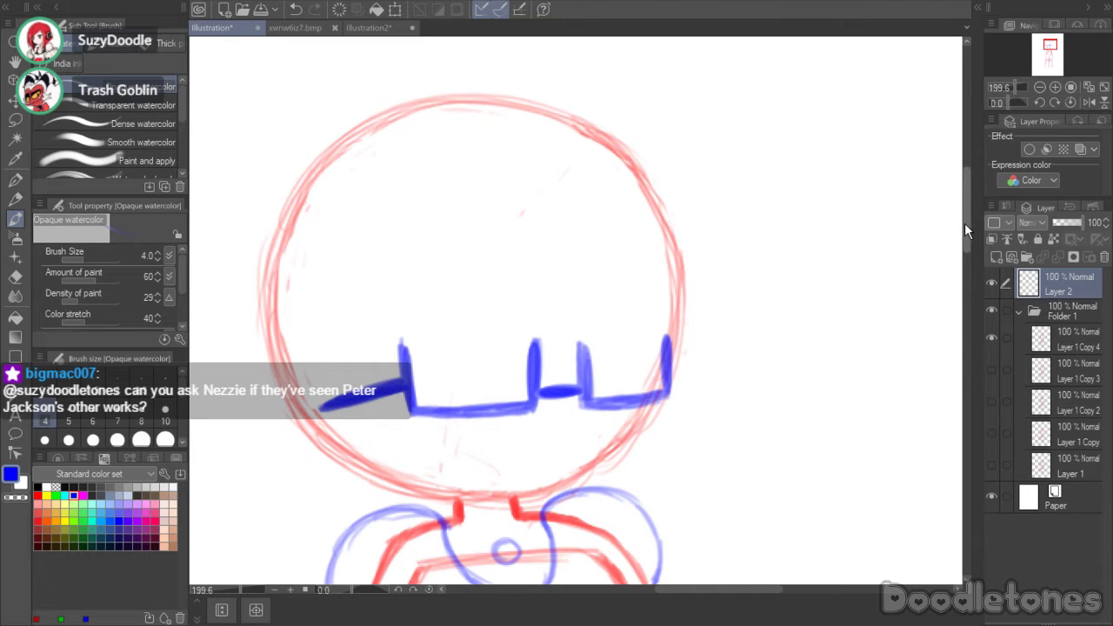
# - Sketch short diagonal blush marks on the cheek below the larger lens
pyautogui.scroll(-3, 965, 230)
pyautogui.moveTo(400, 343); pyautogui.dragTo(388, 352)
pyautogui.moveTo(412, 344)
pyautogui.mouseDown()
pyautogui.moveTo(401, 357)
pyautogui.moveTo(413, 353)
pyautogui.mouseUp()
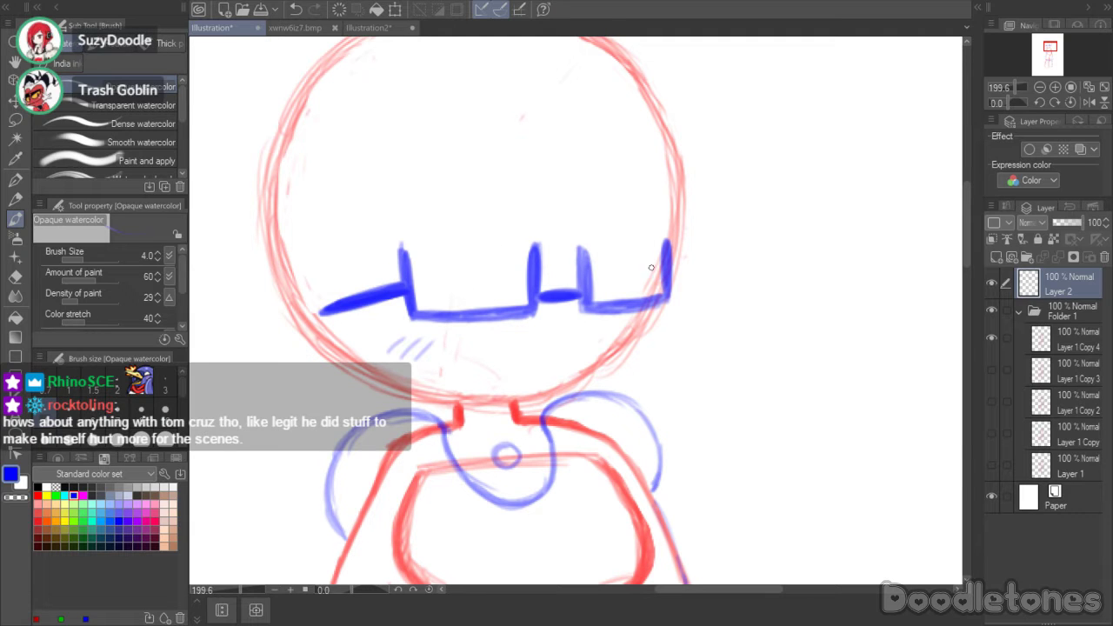
# - Add a new layer inside Folder 1 and move it beneath Layer 1
pyautogui.moveTo(966, 239); pyautogui.dragTo(965, 228)
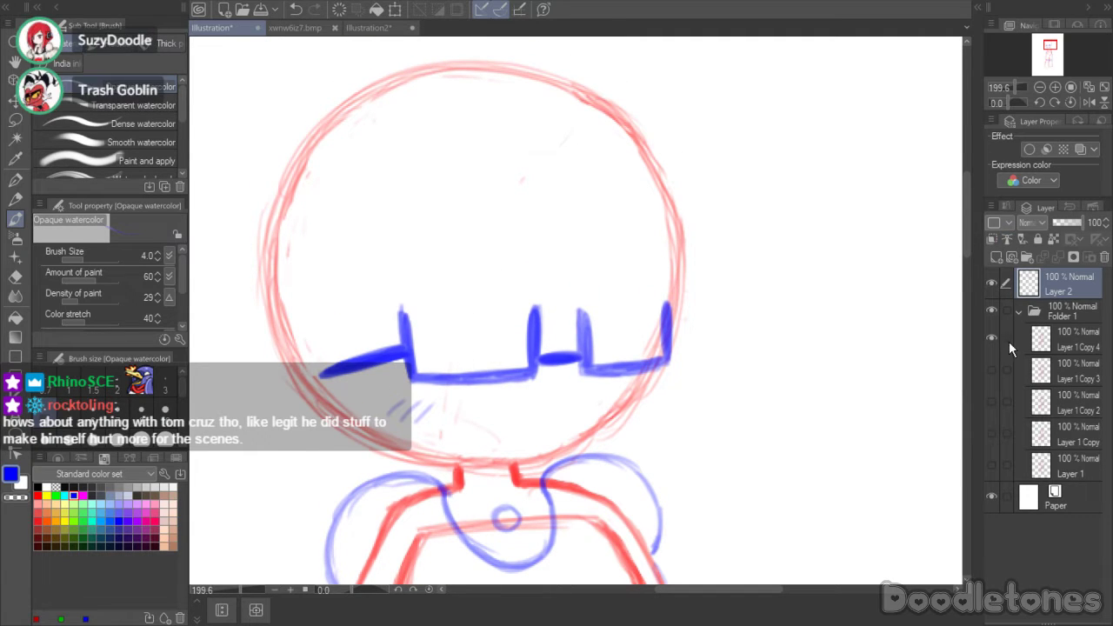
pyautogui.click(1042, 470)
pyautogui.hotkey('ctrl', 'shift', 'n')
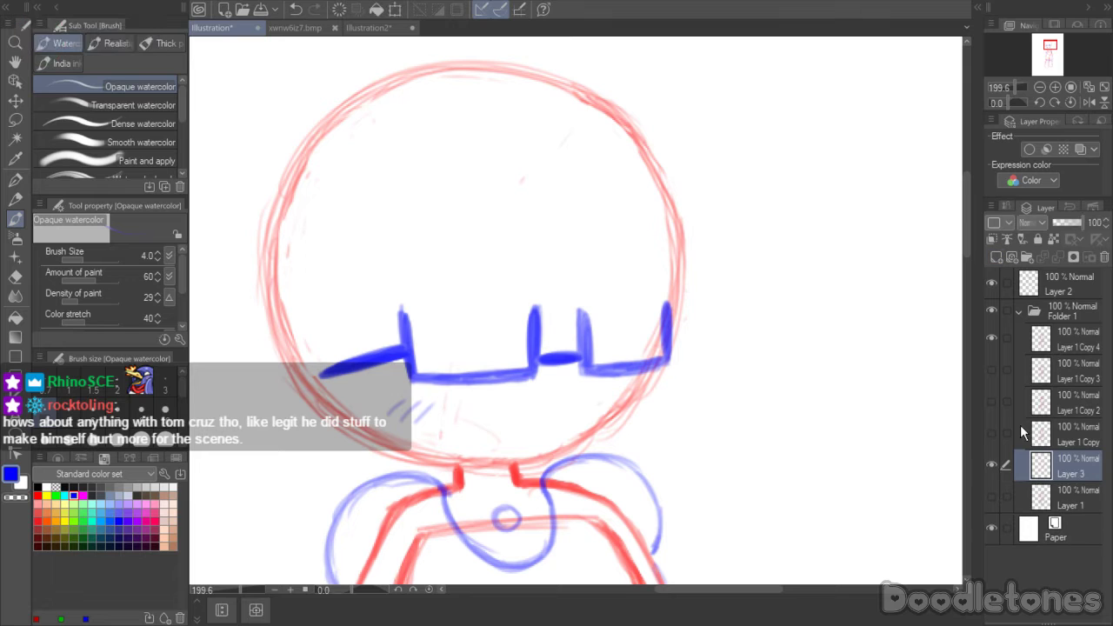
pyautogui.moveTo(1042, 466); pyautogui.dragTo(1053, 510)
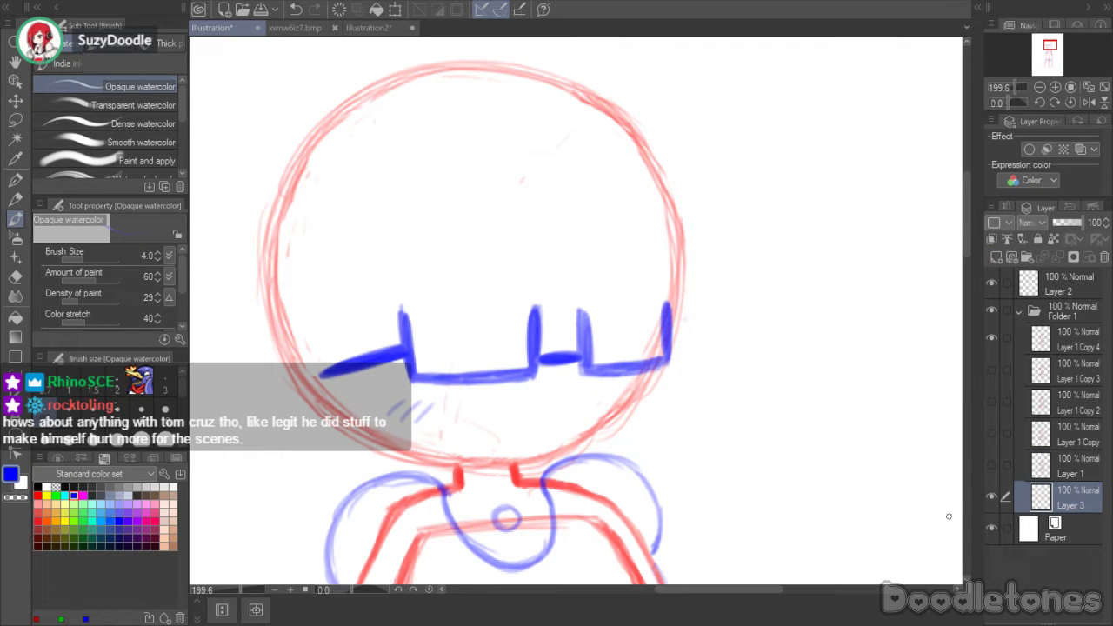
# - Outline the hair over the crown in blue and redraw the lock beside the smaller lens so it ends in a point
pyautogui.scroll(-3, 530, 130)
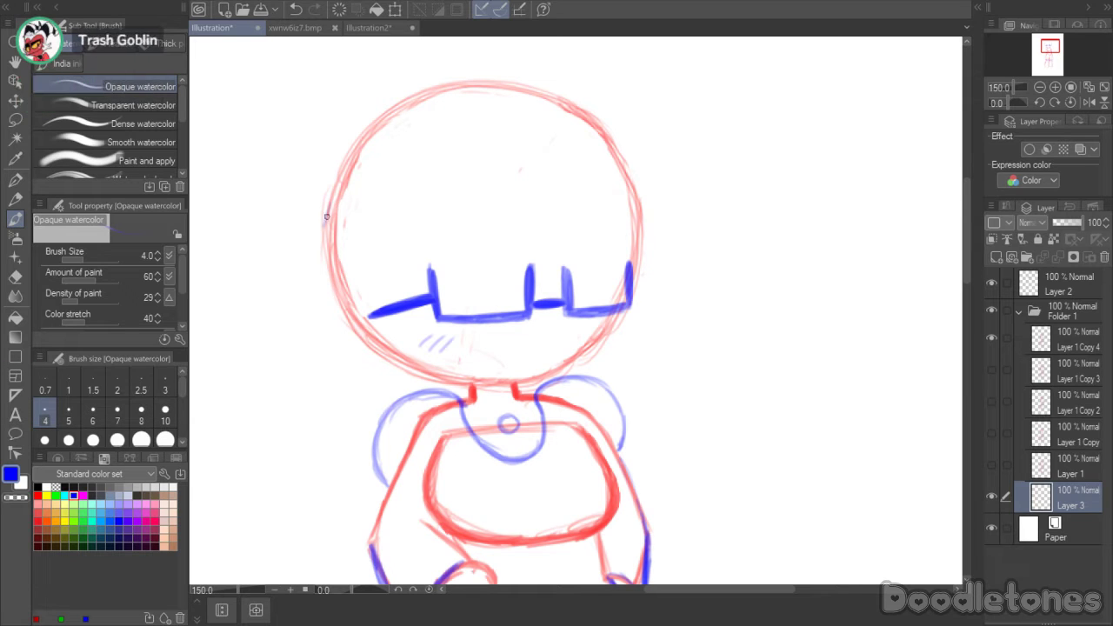
pyautogui.moveTo(353, 150)
pyautogui.mouseDown()
pyautogui.moveTo(327, 209)
pyautogui.moveTo(371, 132)
pyautogui.moveTo(362, 129)
pyautogui.moveTo(452, 82)
pyautogui.moveTo(384, 111)
pyautogui.moveTo(495, 83)
pyautogui.moveTo(483, 78)
pyautogui.moveTo(532, 83)
pyautogui.moveTo(609, 132)
pyautogui.mouseUp()
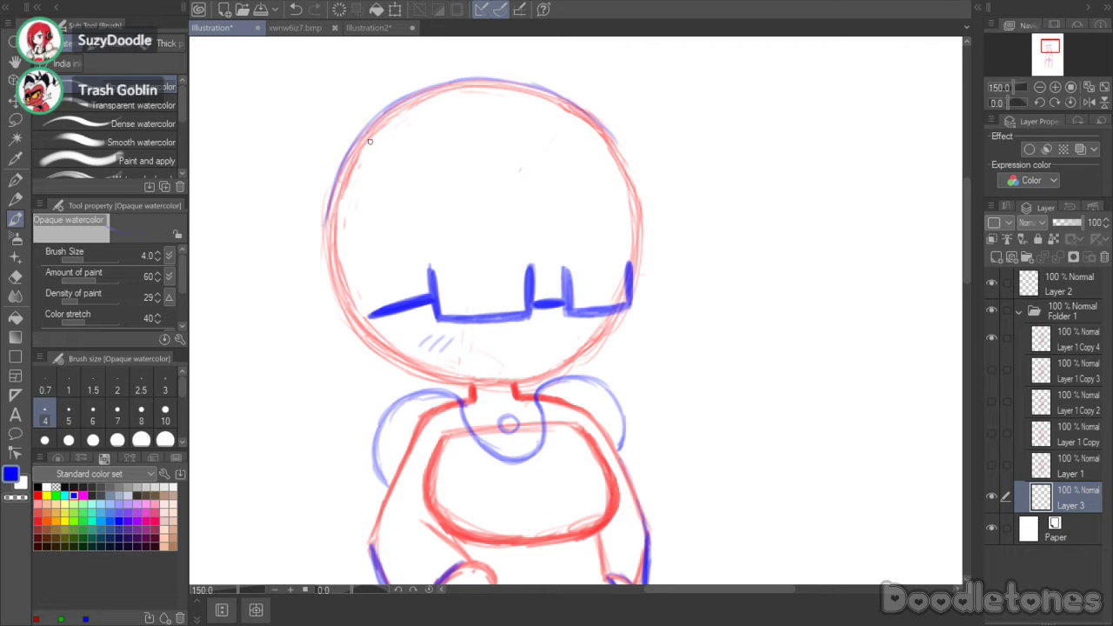
pyautogui.moveTo(602, 127)
pyautogui.mouseDown()
pyautogui.moveTo(635, 219)
pyautogui.moveTo(645, 365)
pyautogui.mouseUp()
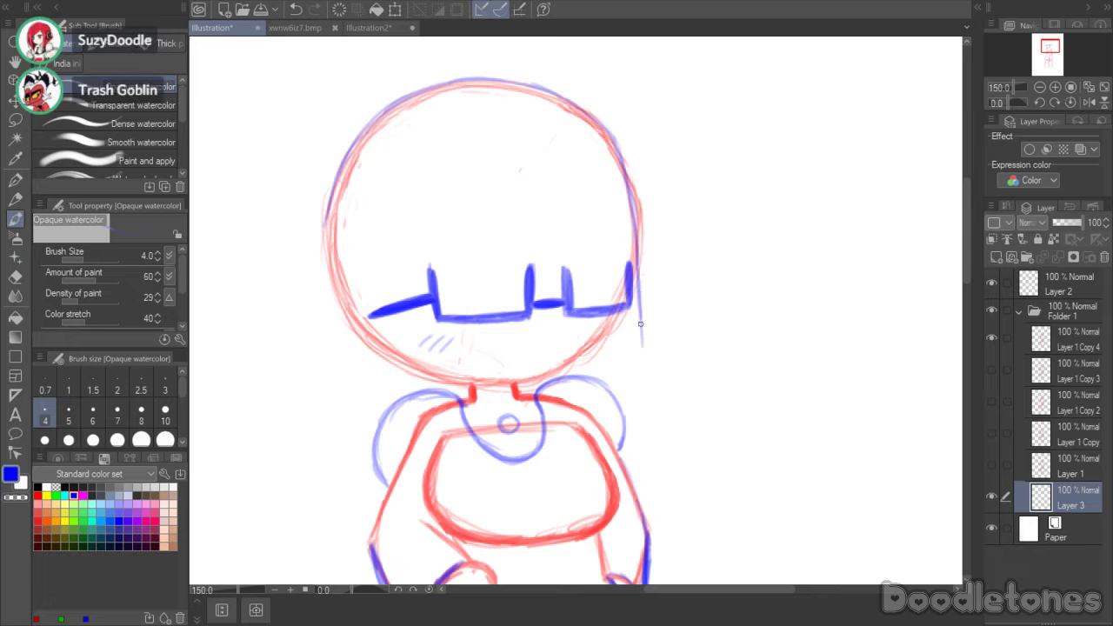
pyautogui.scroll(1, 684, 196)
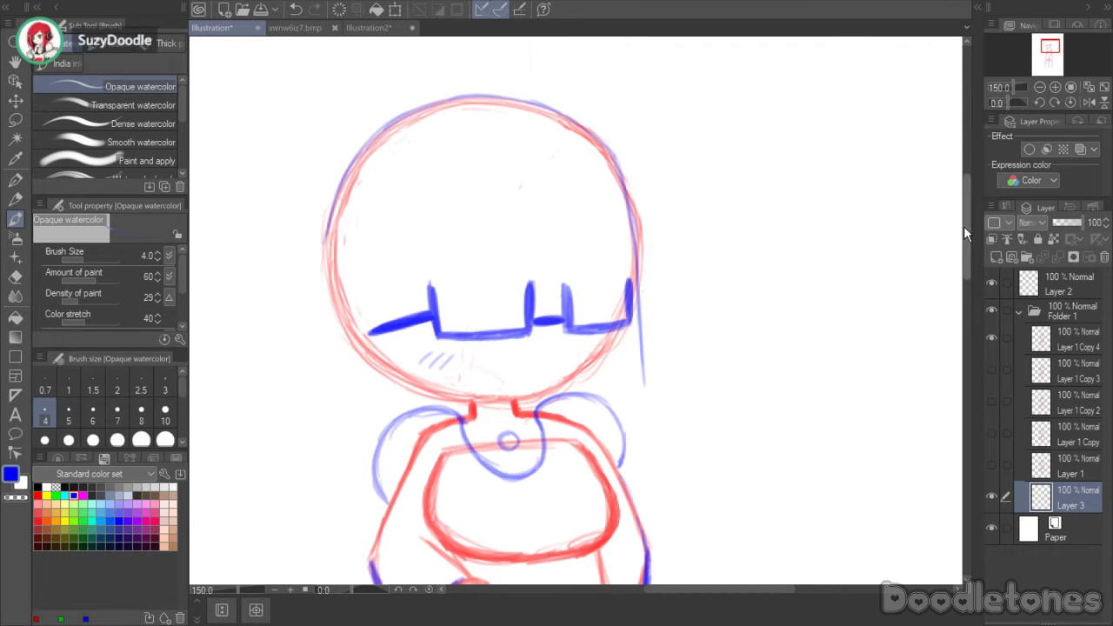
pyautogui.hotkey('ctrl', 'z')
pyautogui.hotkey('ctrl', 'z')
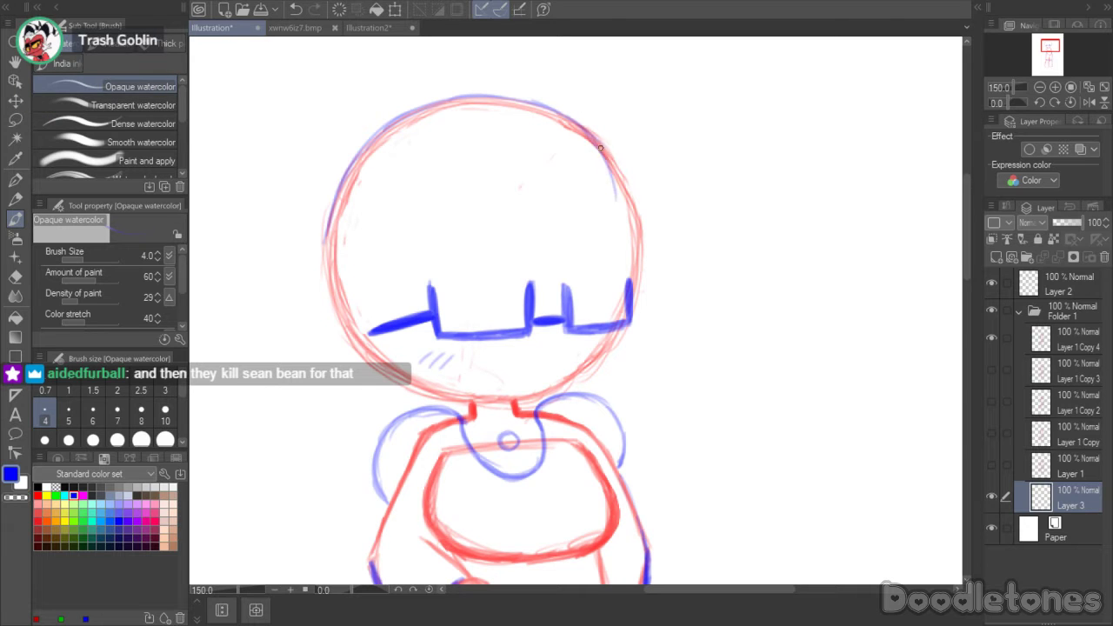
pyautogui.moveTo(613, 191); pyautogui.dragTo(632, 364)
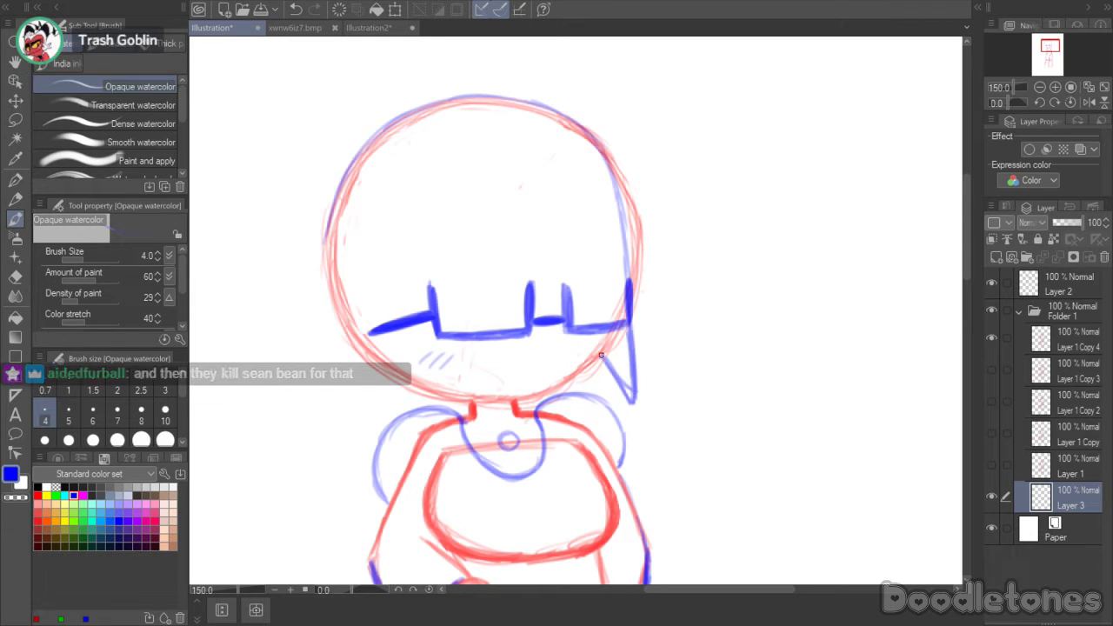
# - Extend the hair outline down the temple-arm side of the head past the chin and erase the stray outer line
pyautogui.moveTo(329, 235); pyautogui.dragTo(320, 293)
pyautogui.moveTo(333, 202); pyautogui.dragTo(321, 325)
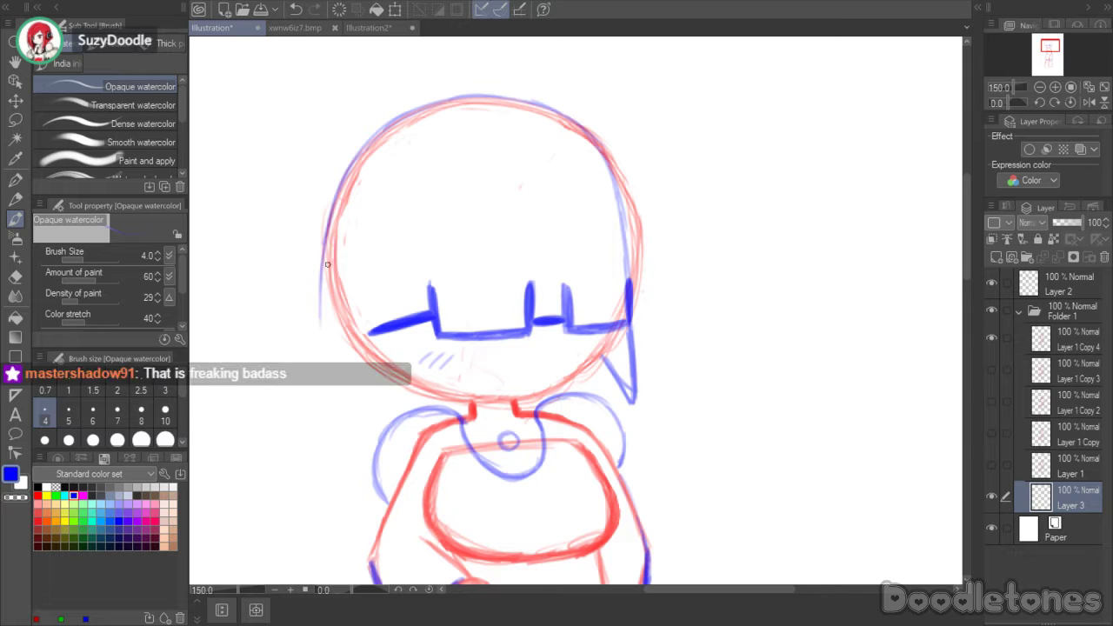
pyautogui.moveTo(327, 230); pyautogui.dragTo(319, 338)
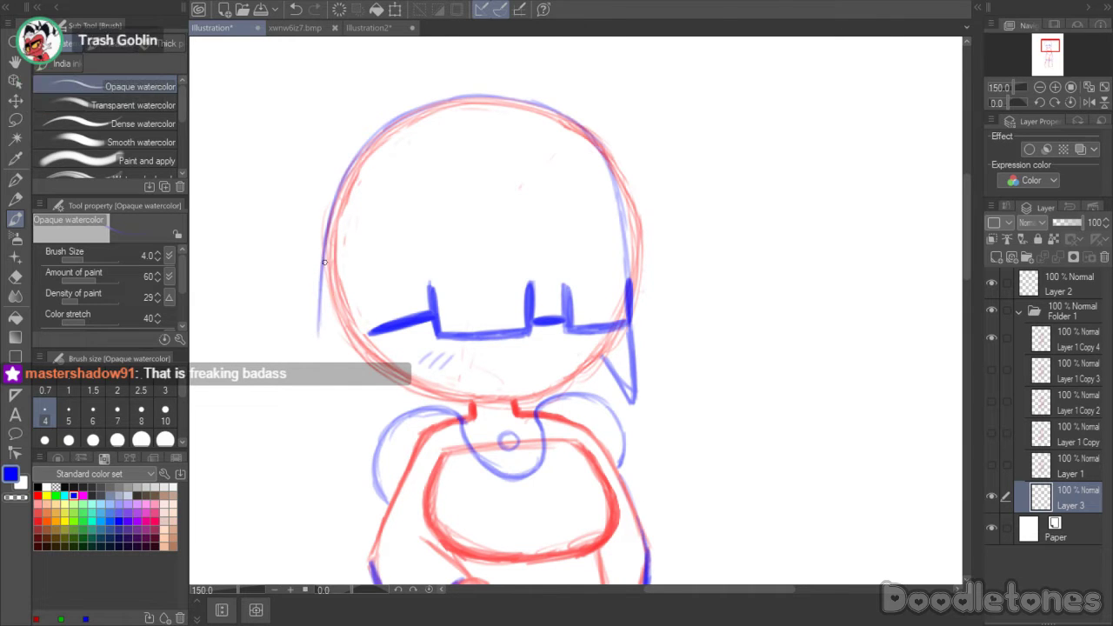
pyautogui.moveTo(322, 248); pyautogui.dragTo(318, 374)
pyautogui.scroll(-3, 922, 244)
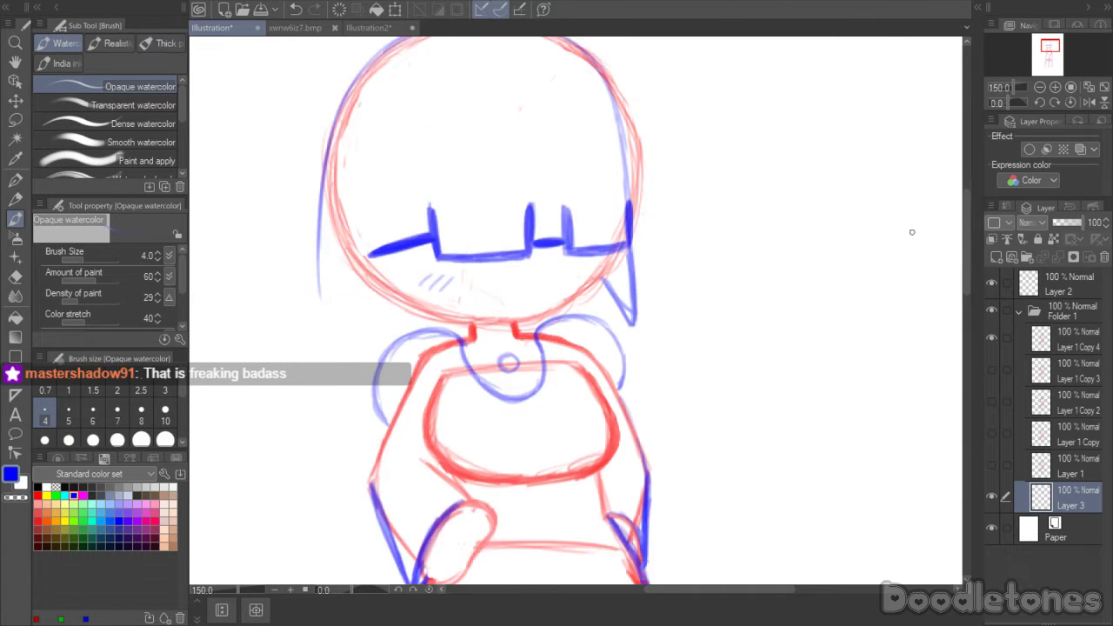
pyautogui.moveTo(320, 180); pyautogui.dragTo(328, 320)
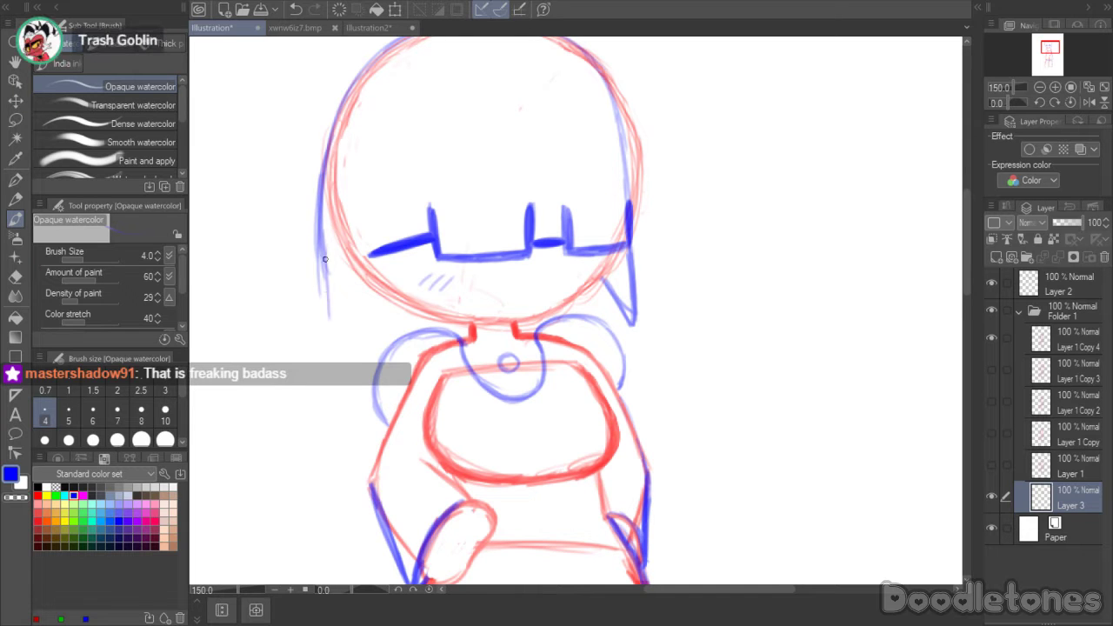
pyautogui.moveTo(323, 255); pyautogui.dragTo(329, 332)
pyautogui.press('e')
pyautogui.moveTo(317, 238); pyautogui.dragTo(323, 298)
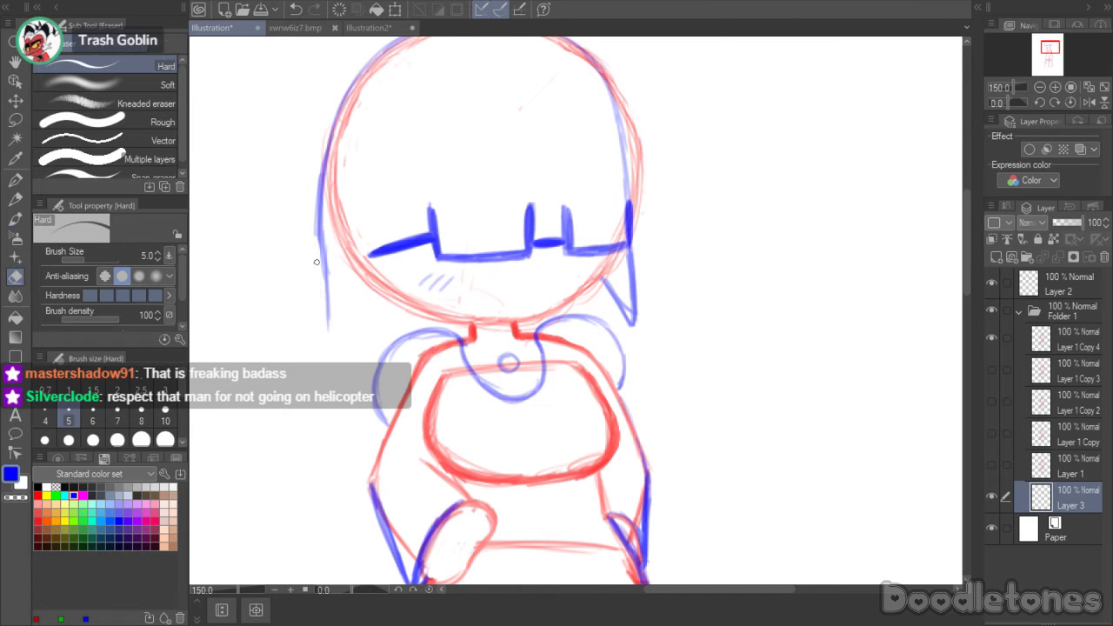
# - Draw the long hair falling behind both arms to hip level and close it with a rounded lower edge
pyautogui.click(14, 219)
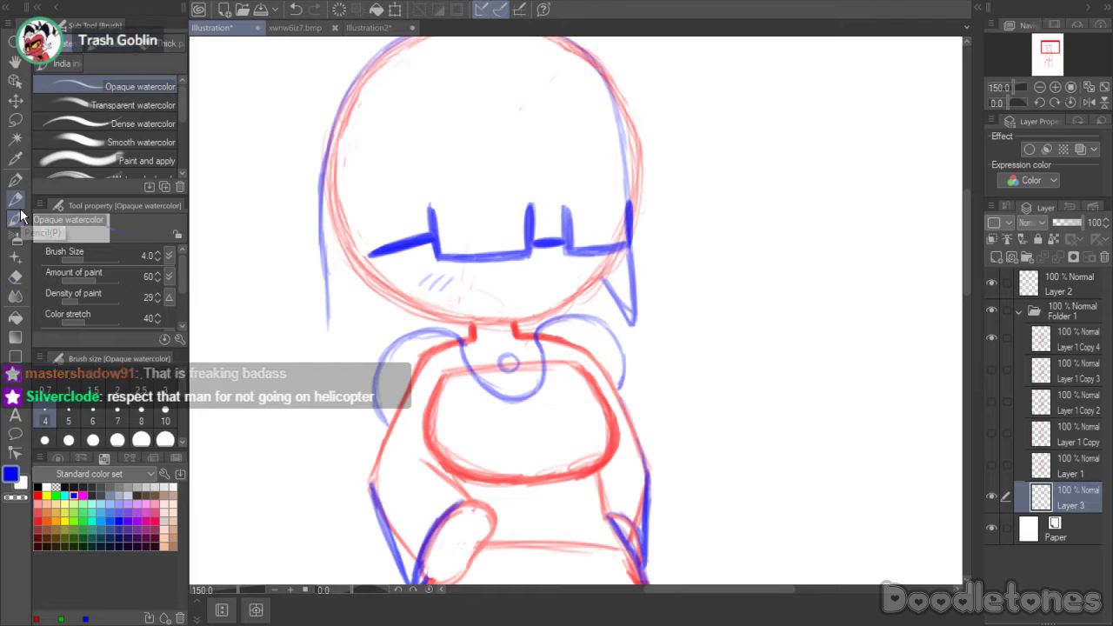
pyautogui.scroll(-2, 967, 259)
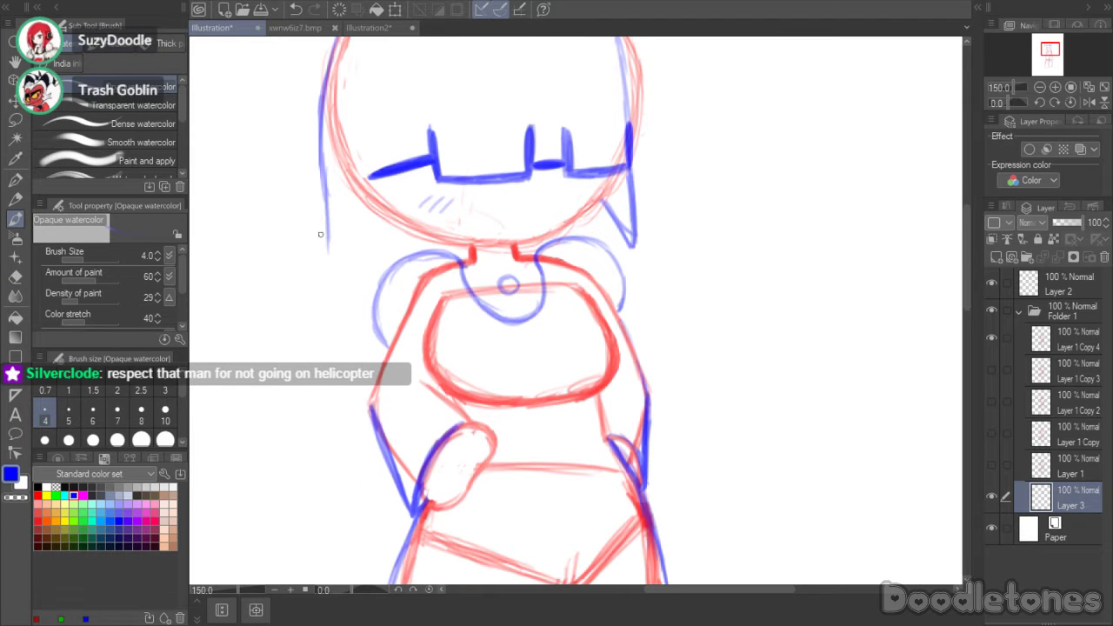
pyautogui.moveTo(327, 249)
pyautogui.mouseDown()
pyautogui.moveTo(302, 358)
pyautogui.moveTo(319, 307)
pyautogui.moveTo(306, 440)
pyautogui.moveTo(308, 398)
pyautogui.moveTo(321, 482)
pyautogui.mouseUp()
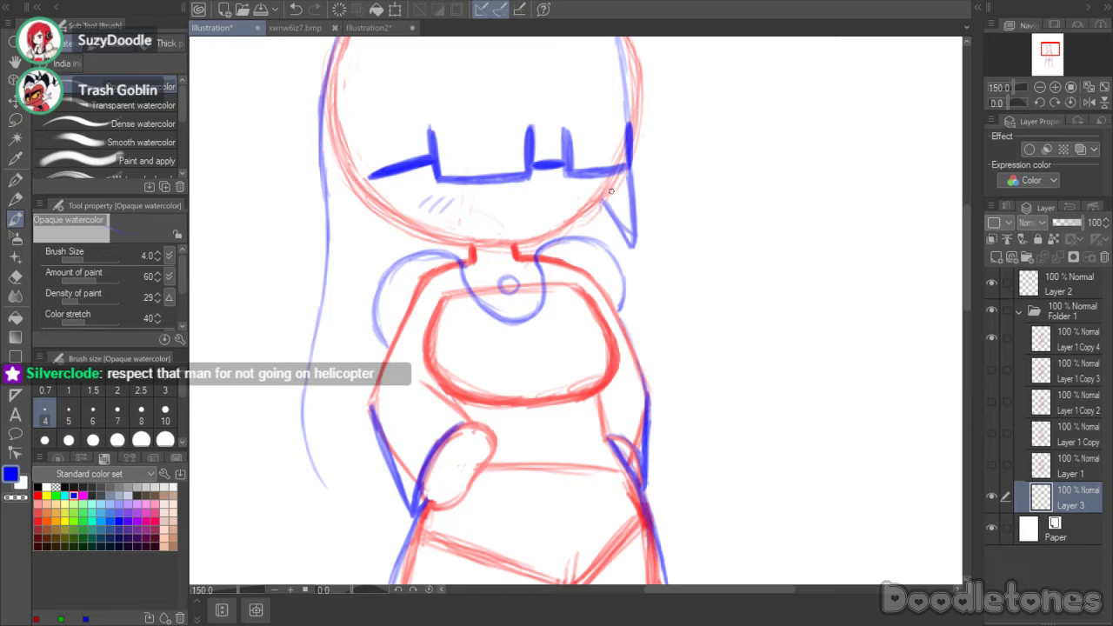
pyautogui.moveTo(614, 219); pyautogui.dragTo(645, 381)
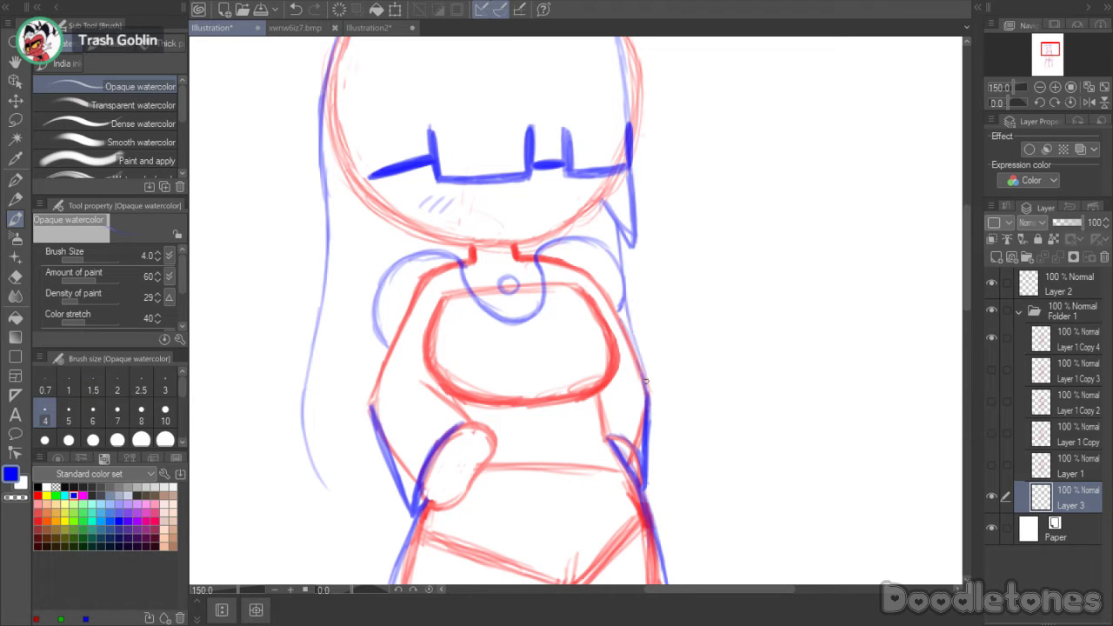
pyautogui.moveTo(633, 329); pyautogui.dragTo(649, 431)
pyautogui.moveTo(645, 386); pyautogui.dragTo(628, 476)
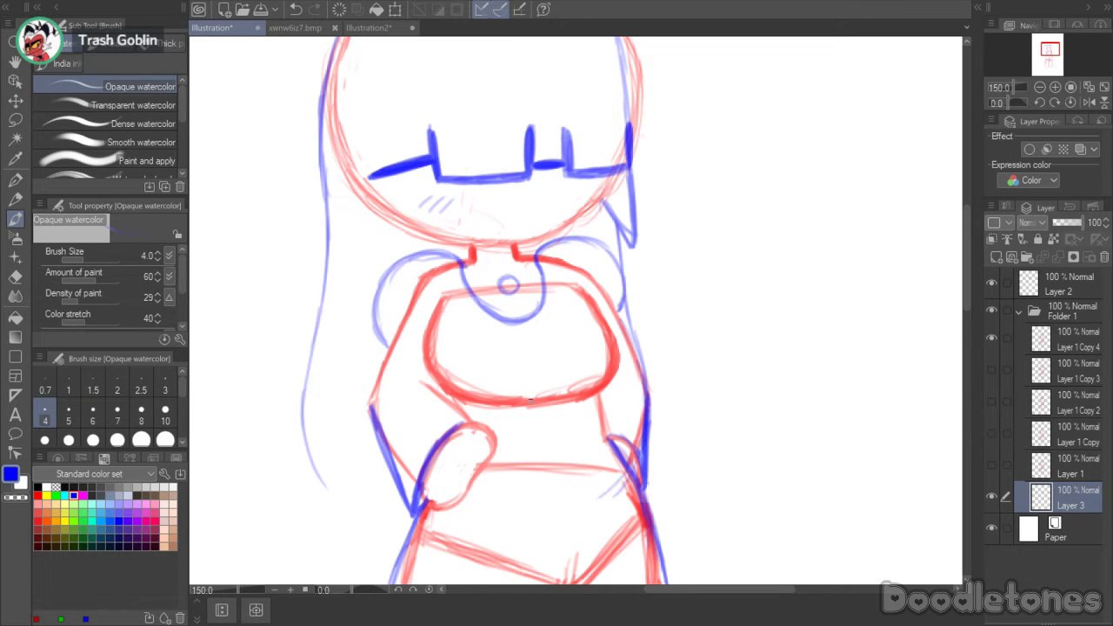
pyautogui.moveTo(318, 465)
pyautogui.mouseDown()
pyautogui.moveTo(363, 509)
pyautogui.moveTo(353, 500)
pyautogui.moveTo(429, 535)
pyautogui.moveTo(397, 516)
pyautogui.moveTo(524, 538)
pyautogui.moveTo(465, 525)
pyautogui.moveTo(584, 518)
pyautogui.mouseUp()
pyautogui.moveTo(631, 466); pyautogui.dragTo(557, 523)
pyautogui.moveTo(612, 488); pyautogui.dragTo(567, 514)
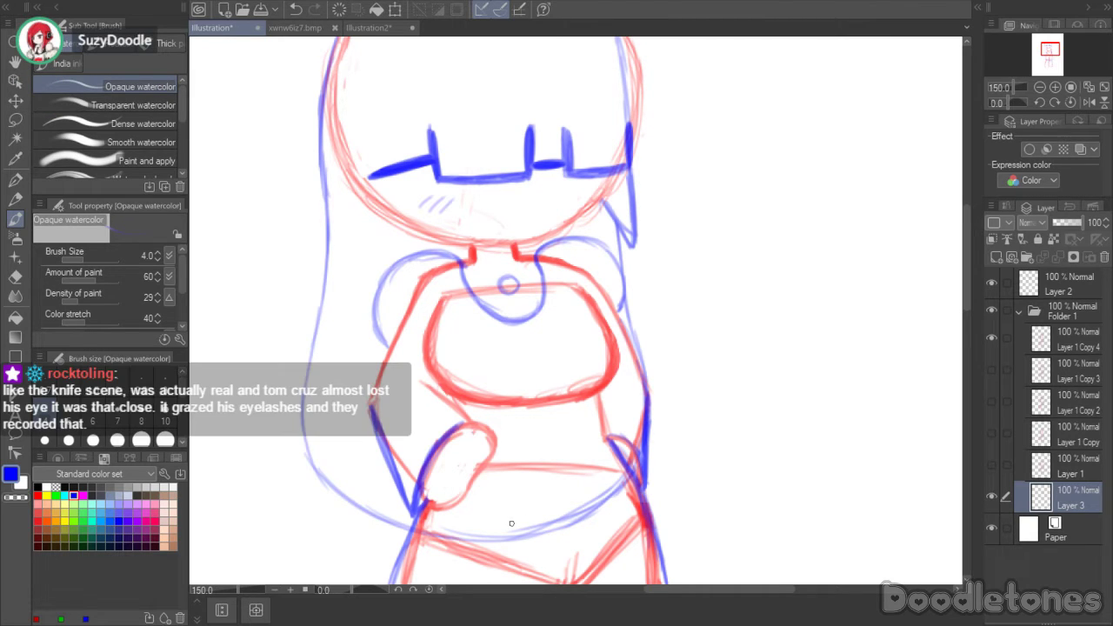
# - Strengthen the outer line of the pointed lock beside the smaller lens and erase the overlapping inner line
pyautogui.scroll(1, 966, 277)
pyautogui.scroll(5, 966, 275)
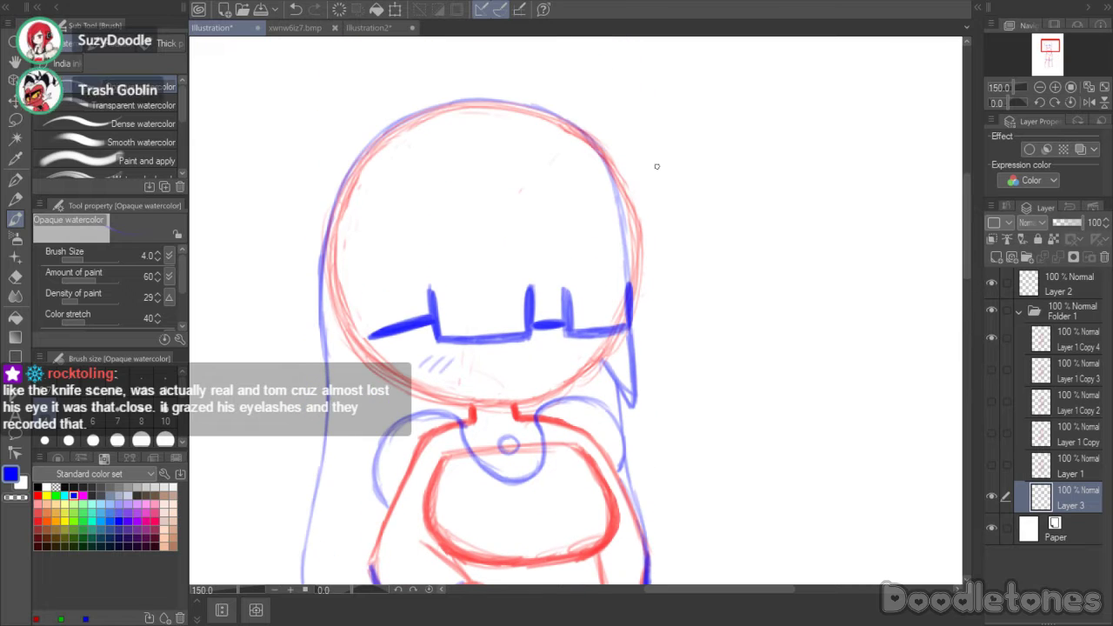
pyautogui.moveTo(606, 157)
pyautogui.mouseDown()
pyautogui.moveTo(636, 308)
pyautogui.moveTo(633, 410)
pyautogui.mouseUp()
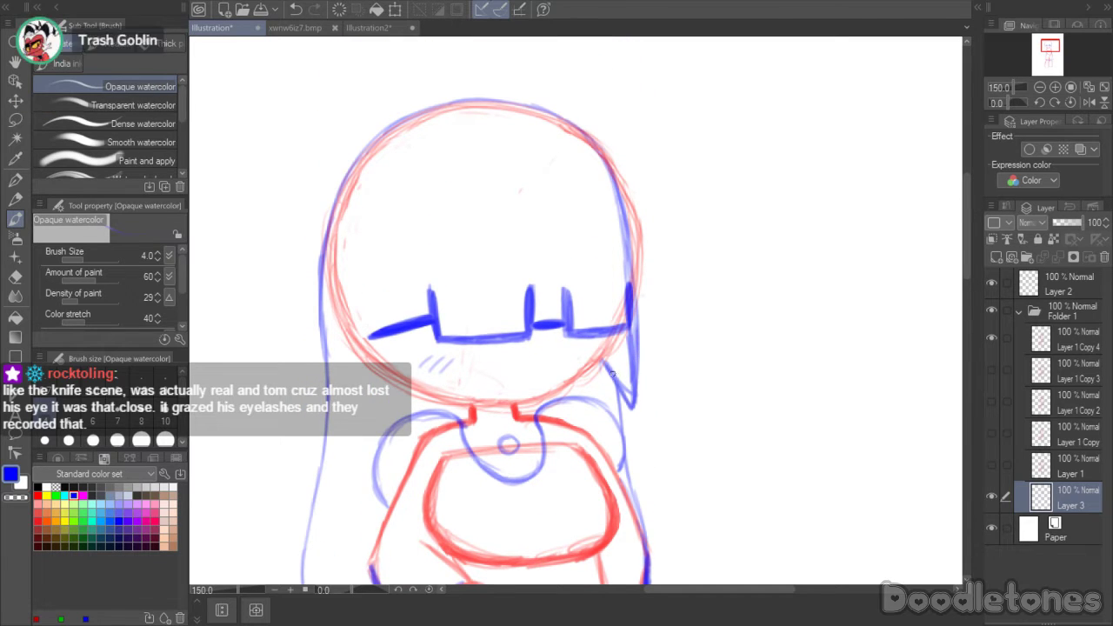
pyautogui.press('e')
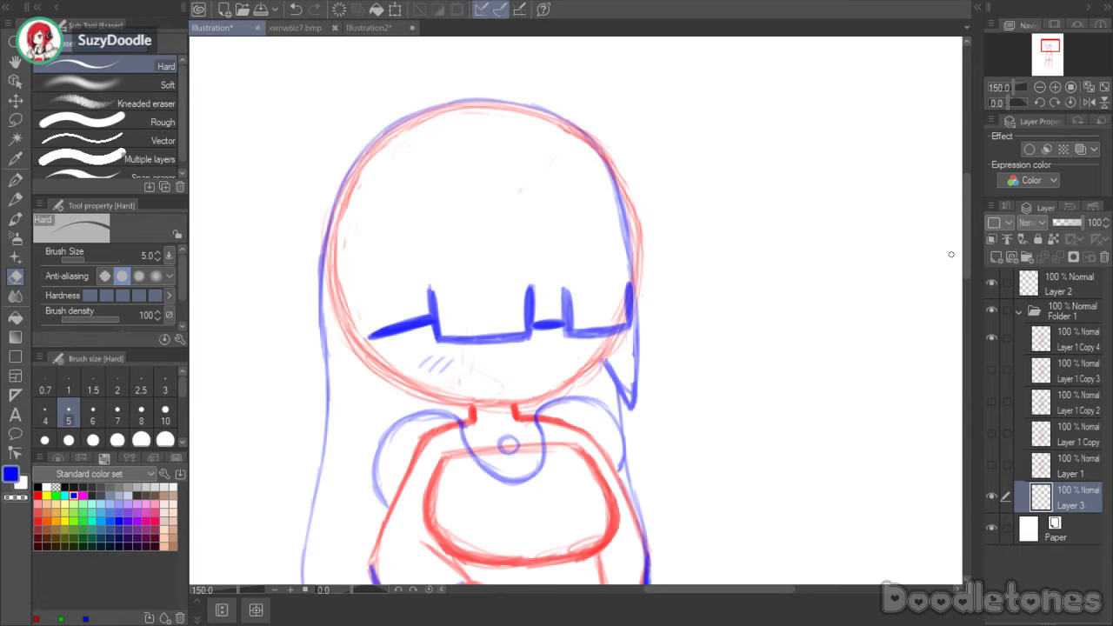
pyautogui.moveTo(967, 225); pyautogui.dragTo(963, 262)
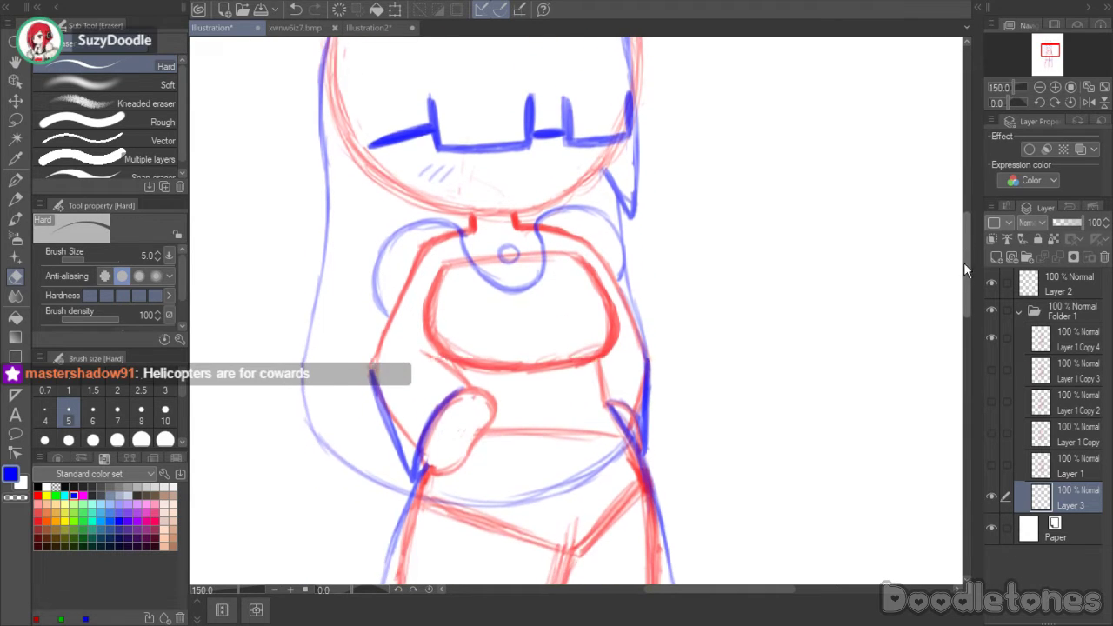
# - Redraw the hair outline beside the chin on the temple-arm side and erase the stray outer line
pyautogui.press('b')
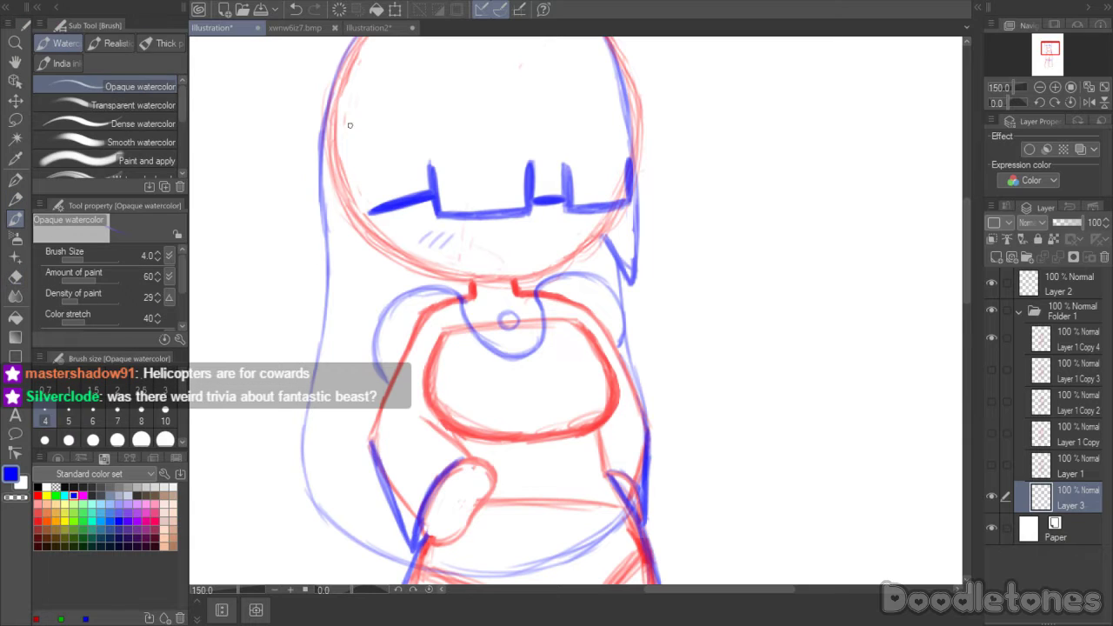
pyautogui.moveTo(326, 228); pyautogui.dragTo(331, 312)
pyautogui.moveTo(320, 329)
pyautogui.mouseDown()
pyautogui.moveTo(303, 416)
pyautogui.moveTo(310, 481)
pyautogui.moveTo(298, 421)
pyautogui.moveTo(333, 503)
pyautogui.moveTo(395, 556)
pyautogui.moveTo(346, 524)
pyautogui.moveTo(316, 460)
pyautogui.moveTo(335, 280)
pyautogui.mouseUp()
pyautogui.press('e')
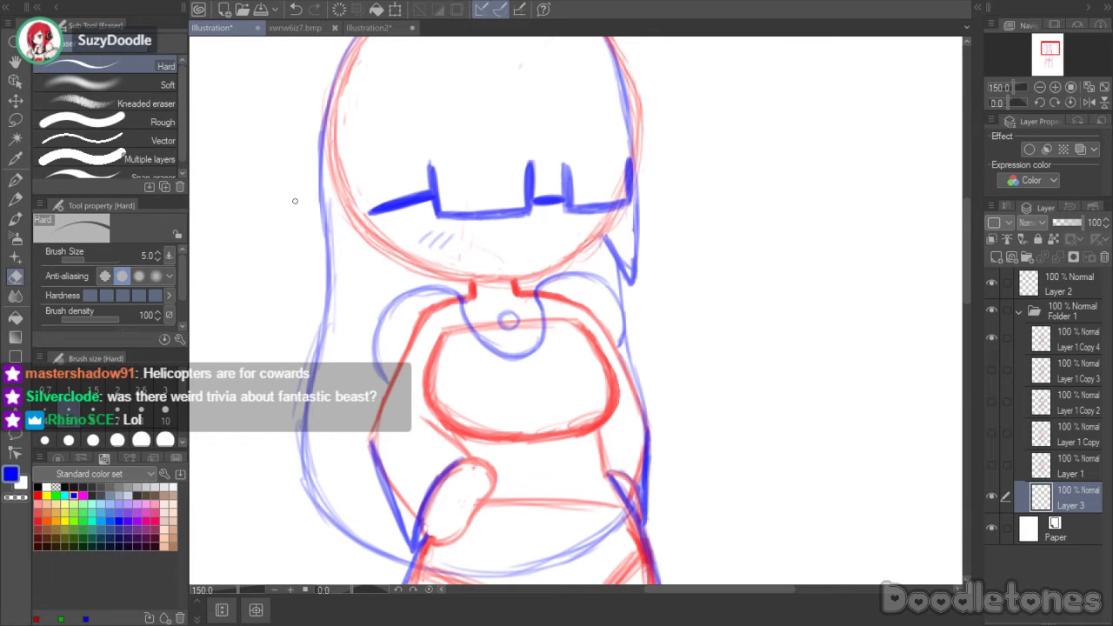
pyautogui.moveTo(338, 256); pyautogui.dragTo(331, 344)
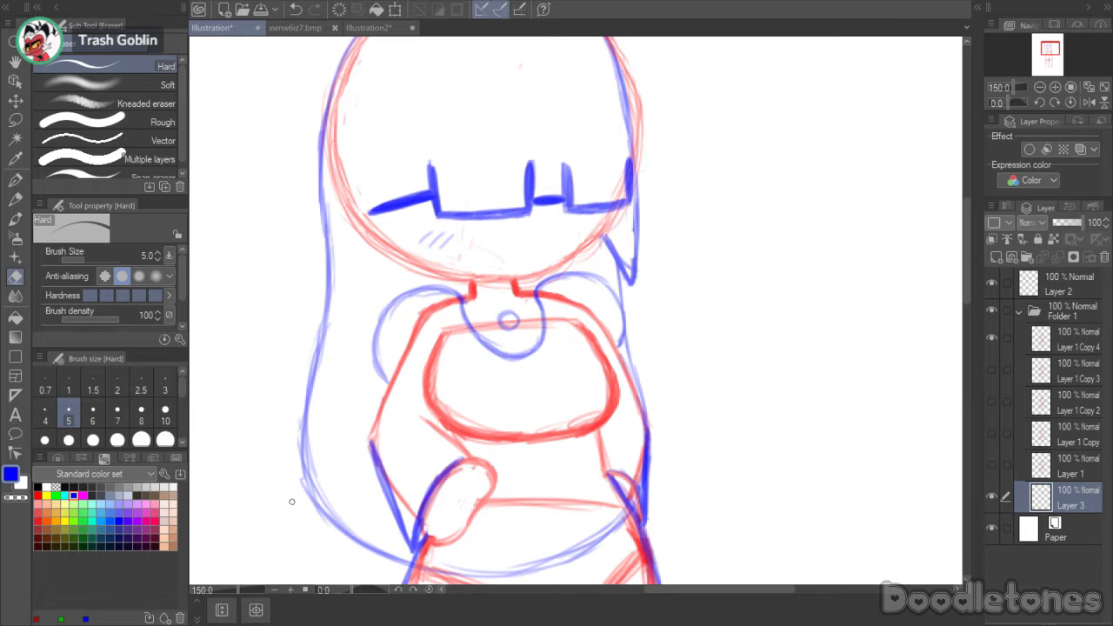
# - Strengthen the hair edge beside the smaller lens, erase its overlapping inner line and trim the inner line of the pointed lock
pyautogui.moveTo(967, 247); pyautogui.dragTo(962, 227)
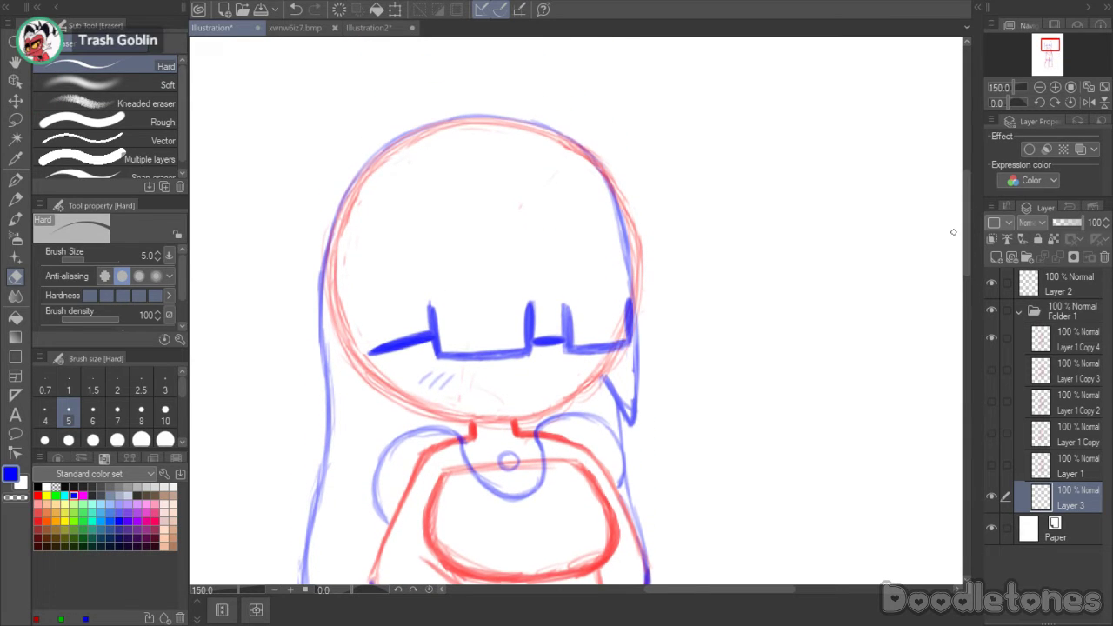
pyautogui.press('b')
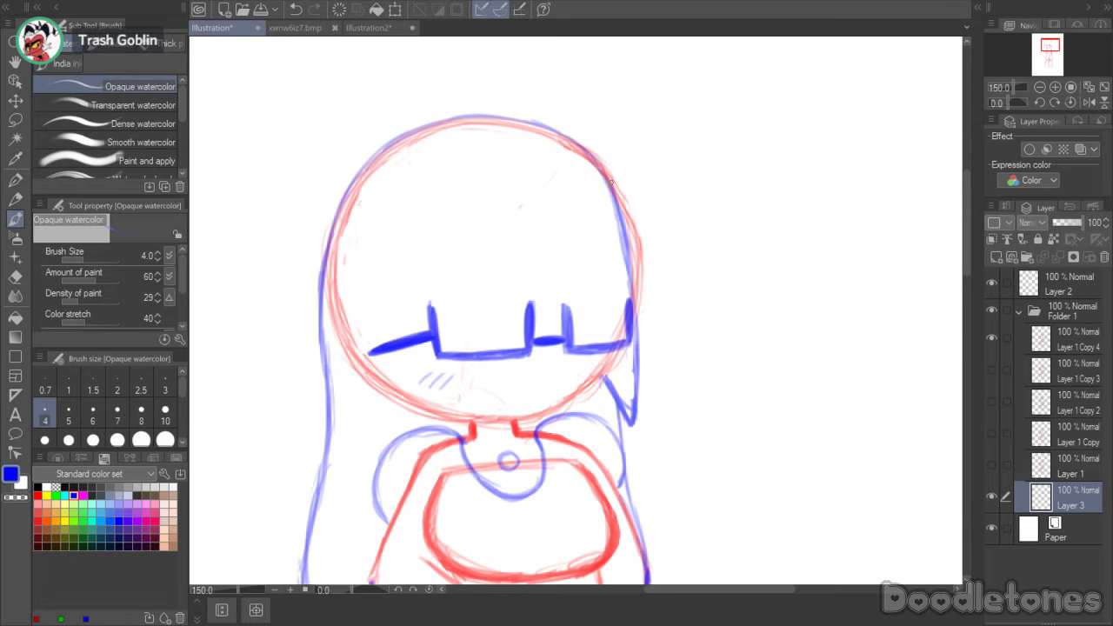
pyautogui.moveTo(611, 182)
pyautogui.mouseDown()
pyautogui.moveTo(634, 296)
pyautogui.moveTo(636, 262)
pyautogui.moveTo(636, 383)
pyautogui.moveTo(629, 351)
pyautogui.mouseUp()
pyautogui.press('e')
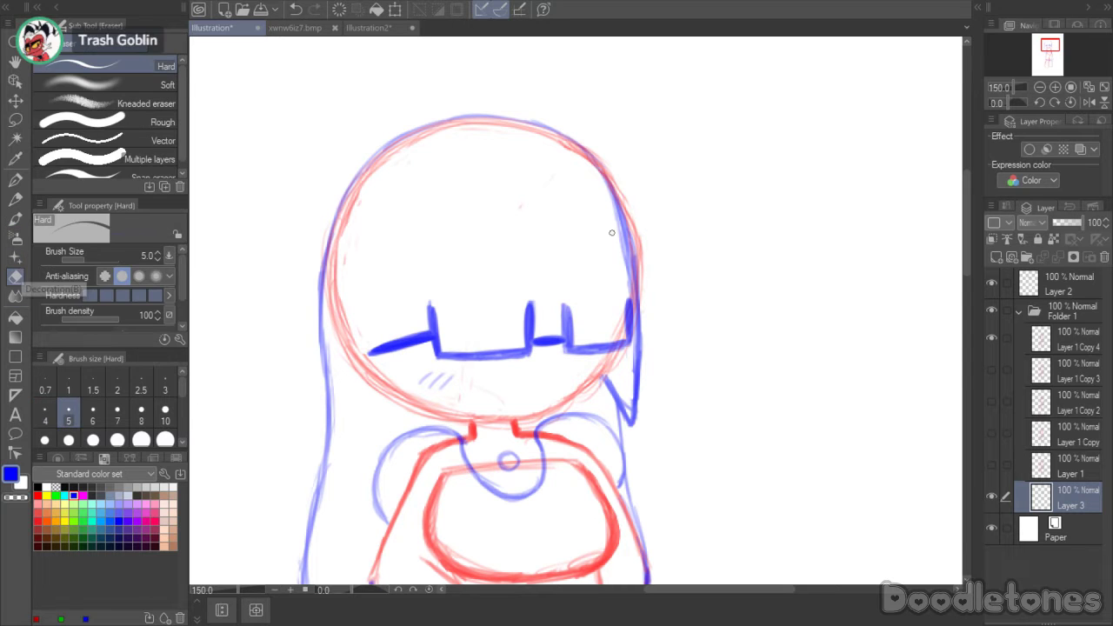
pyautogui.moveTo(623, 249); pyautogui.dragTo(631, 300)
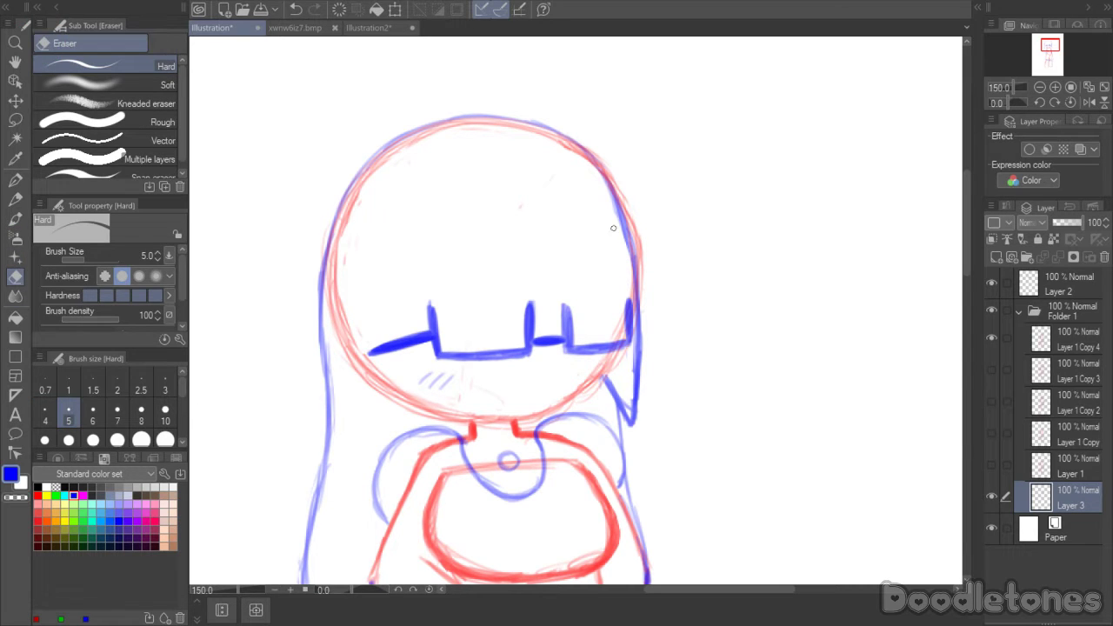
pyautogui.moveTo(624, 245); pyautogui.dragTo(612, 202)
pyautogui.moveTo(605, 379); pyautogui.dragTo(620, 406)
# - Redraw the tip of the pointed lock beside the smaller lens so both edges meet in a slightly lower, sharper point
pyautogui.press('b')
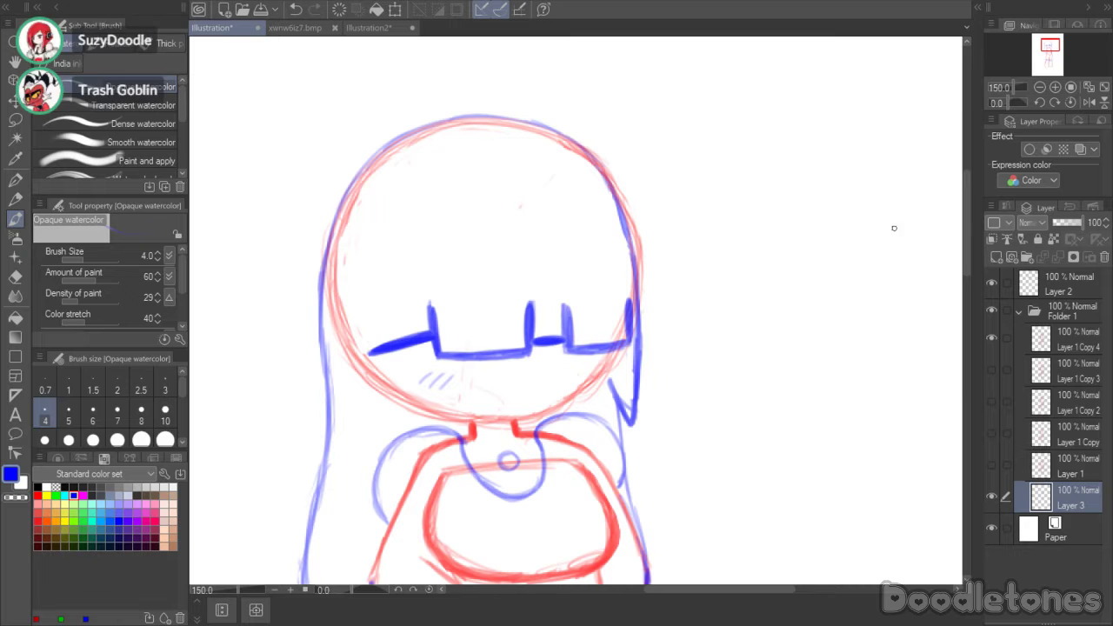
pyautogui.scroll(-2, 965, 243)
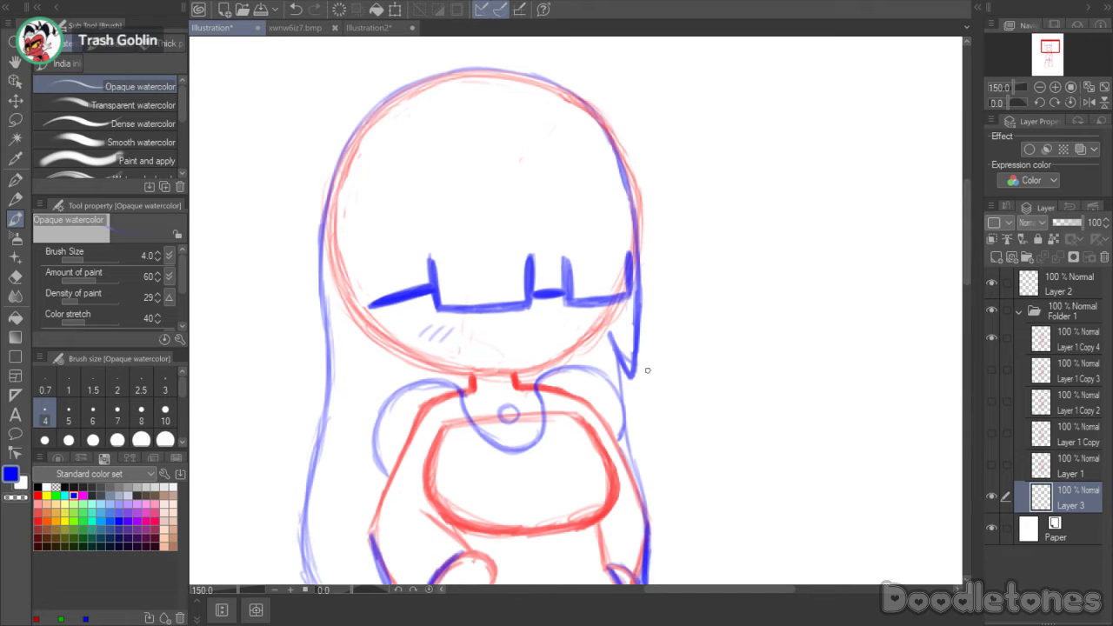
pyautogui.moveTo(613, 341); pyautogui.dragTo(633, 386)
pyautogui.moveTo(640, 325)
pyautogui.mouseDown()
pyautogui.moveTo(635, 382)
pyautogui.moveTo(629, 342)
pyautogui.moveTo(629, 372)
pyautogui.mouseUp()
pyautogui.press('e')
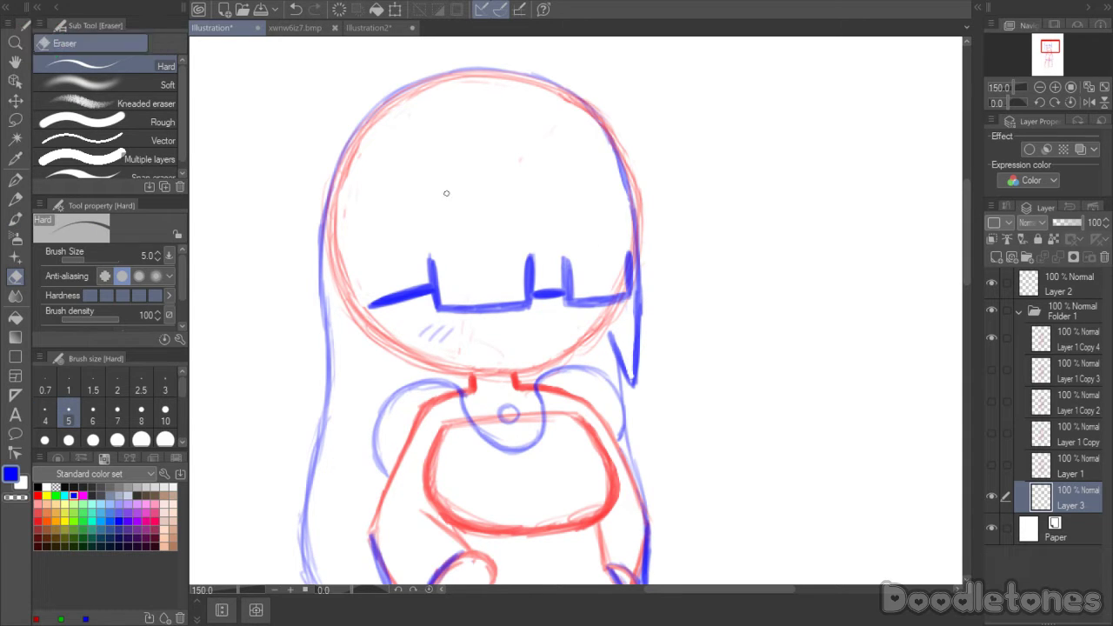
pyautogui.click(16, 218)
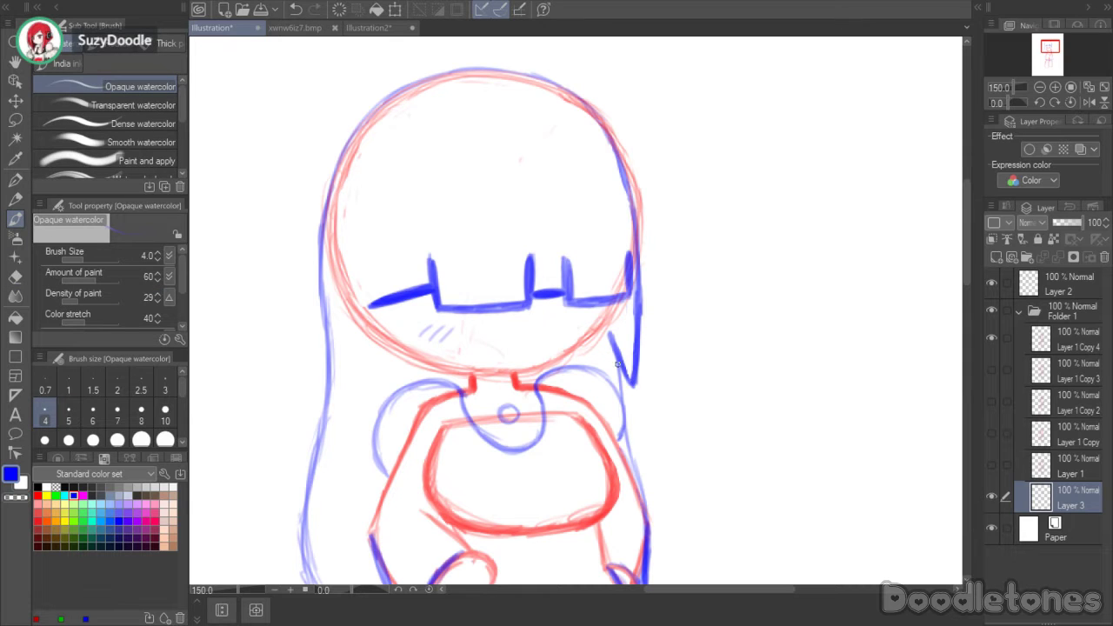
pyautogui.moveTo(619, 363)
pyautogui.mouseDown()
pyautogui.moveTo(633, 385)
pyautogui.moveTo(636, 341)
pyautogui.mouseUp()
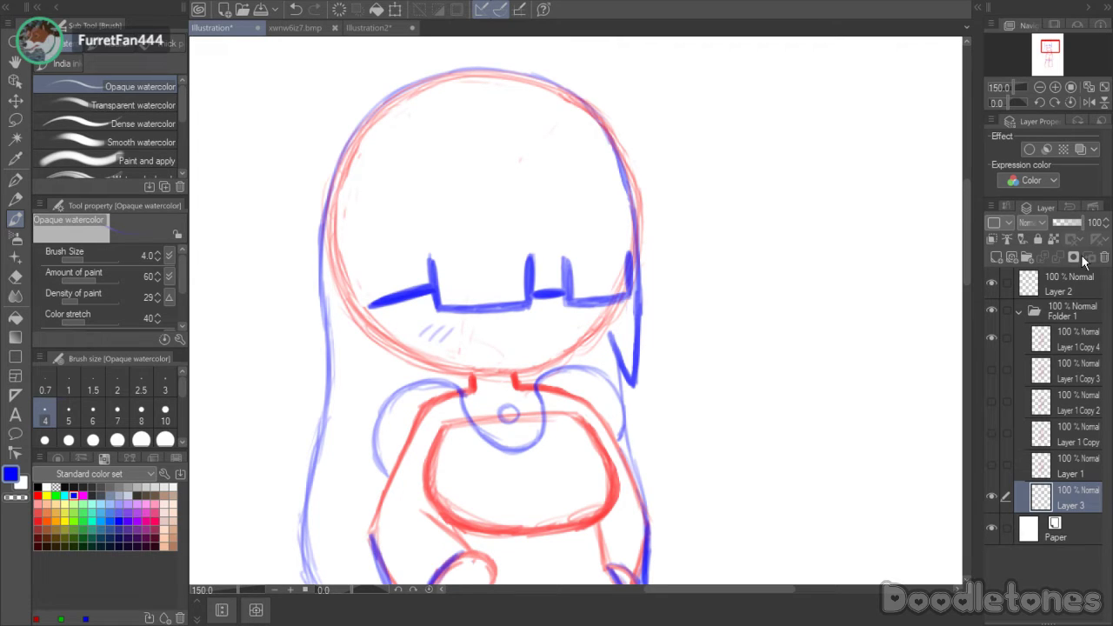
# - Check Layer 2 by toggling its visibility and add a new layer above it
pyautogui.click(1040, 282)
pyautogui.click(992, 277)
pyautogui.click(992, 277)
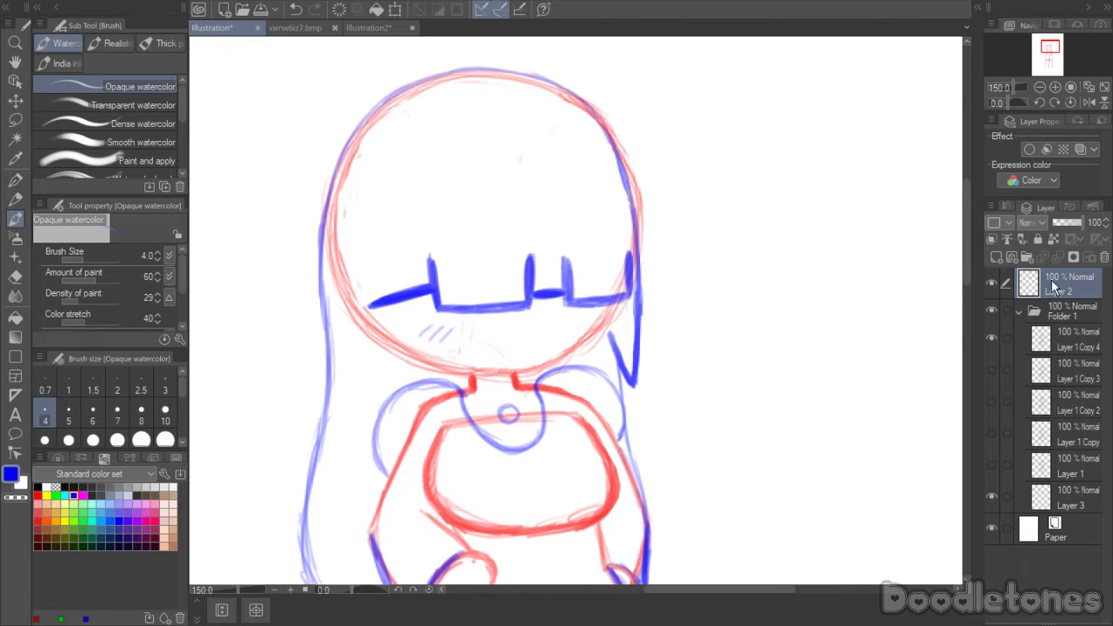
pyautogui.click(1000, 254)
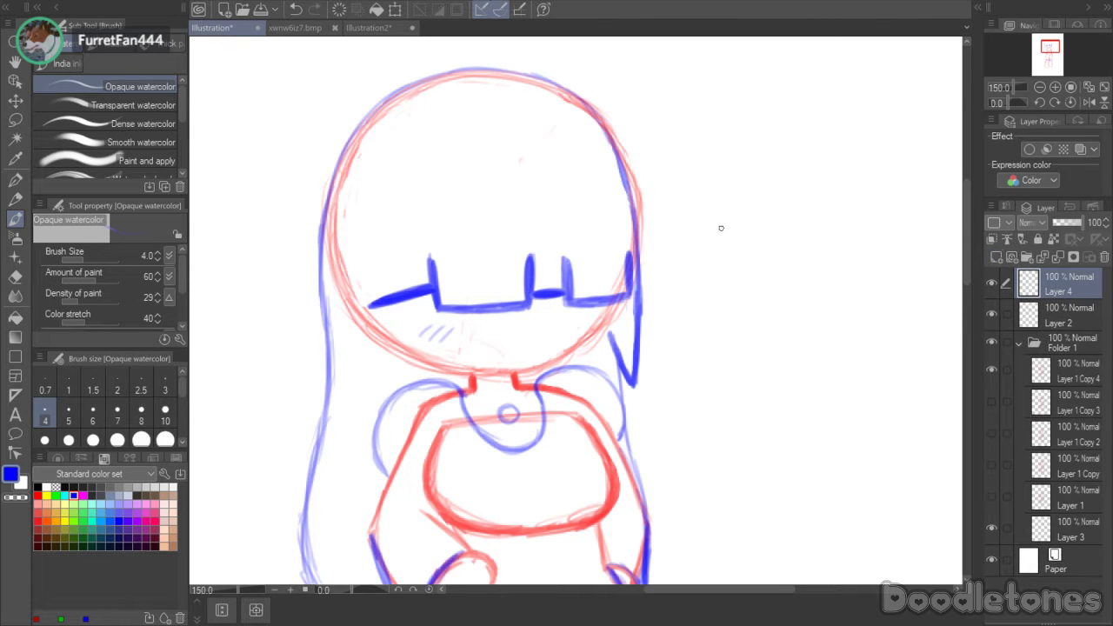
# - Draw an upright oval eye above each lens's lower rim, a small curved nose below the bridge and a tiny mouth
pyautogui.scroll(1, 510, 186)
pyautogui.scroll(2, 530, 128)
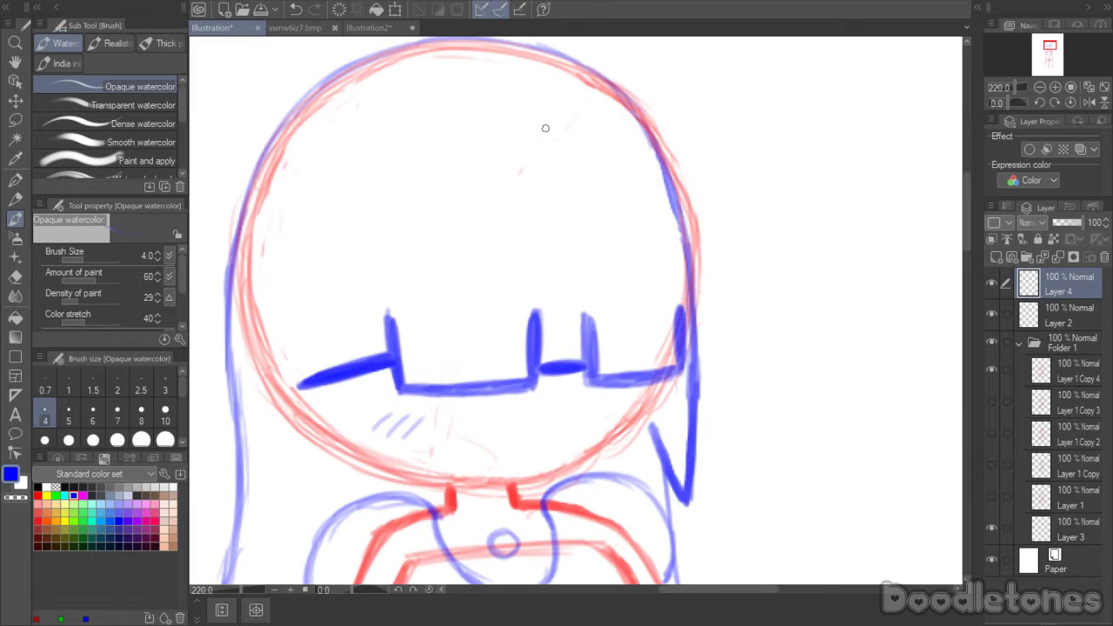
pyautogui.moveTo(475, 311)
pyautogui.mouseDown()
pyautogui.moveTo(507, 323)
pyautogui.moveTo(474, 348)
pyautogui.moveTo(505, 313)
pyautogui.moveTo(487, 380)
pyautogui.moveTo(513, 331)
pyautogui.mouseUp()
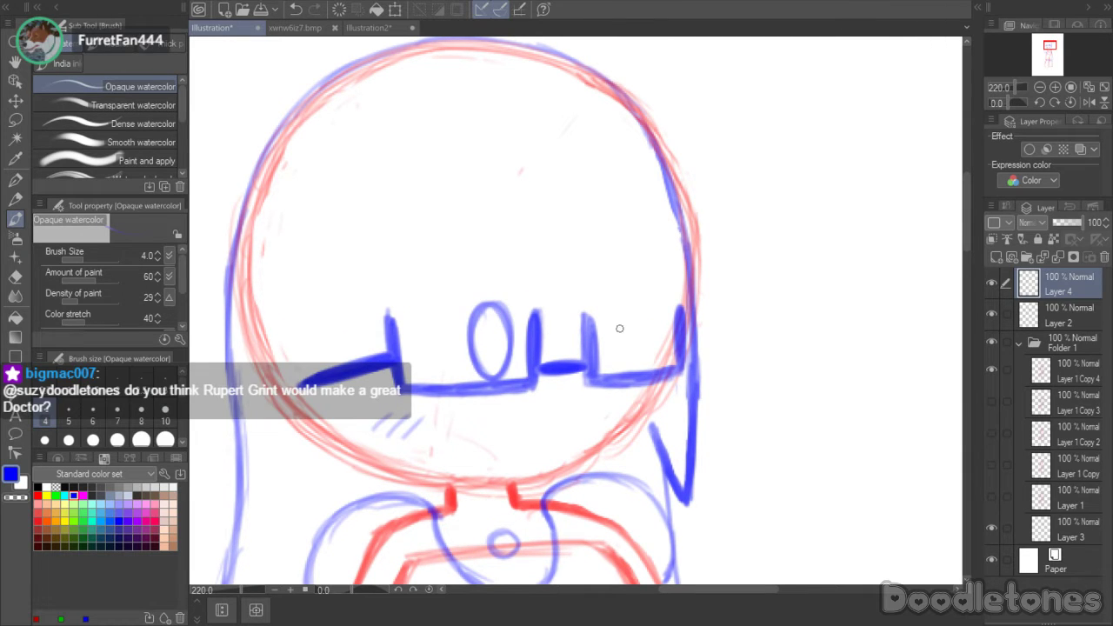
pyautogui.moveTo(622, 309)
pyautogui.mouseDown()
pyautogui.moveTo(611, 357)
pyautogui.moveTo(648, 348)
pyautogui.moveTo(626, 308)
pyautogui.moveTo(628, 358)
pyautogui.mouseUp()
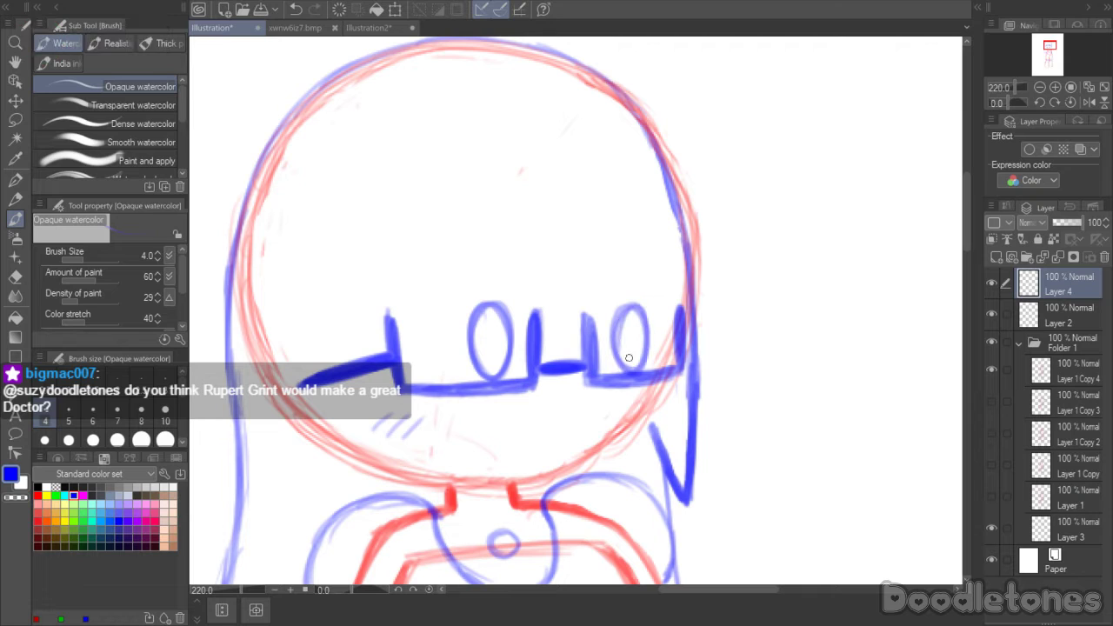
pyautogui.moveTo(575, 404); pyautogui.dragTo(570, 419)
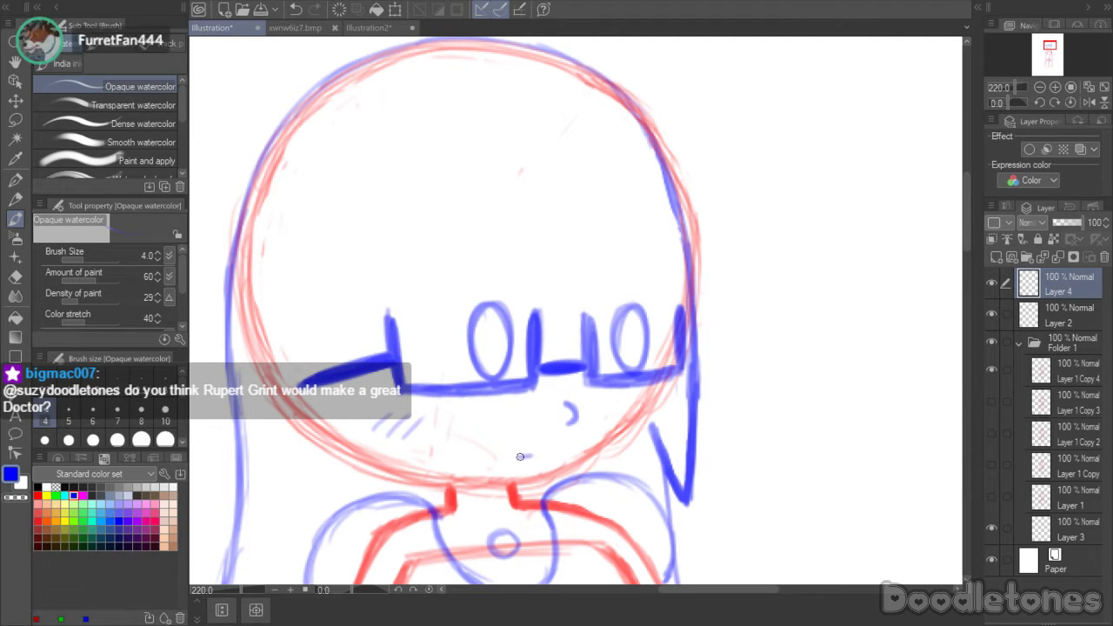
pyautogui.moveTo(519, 457); pyautogui.dragTo(531, 455)
# - Add another layer and draw the fringe's outer edge bulging past the head and curling inward above the smaller lens
pyautogui.click(996, 255)
pyautogui.scroll(3, 965, 194)
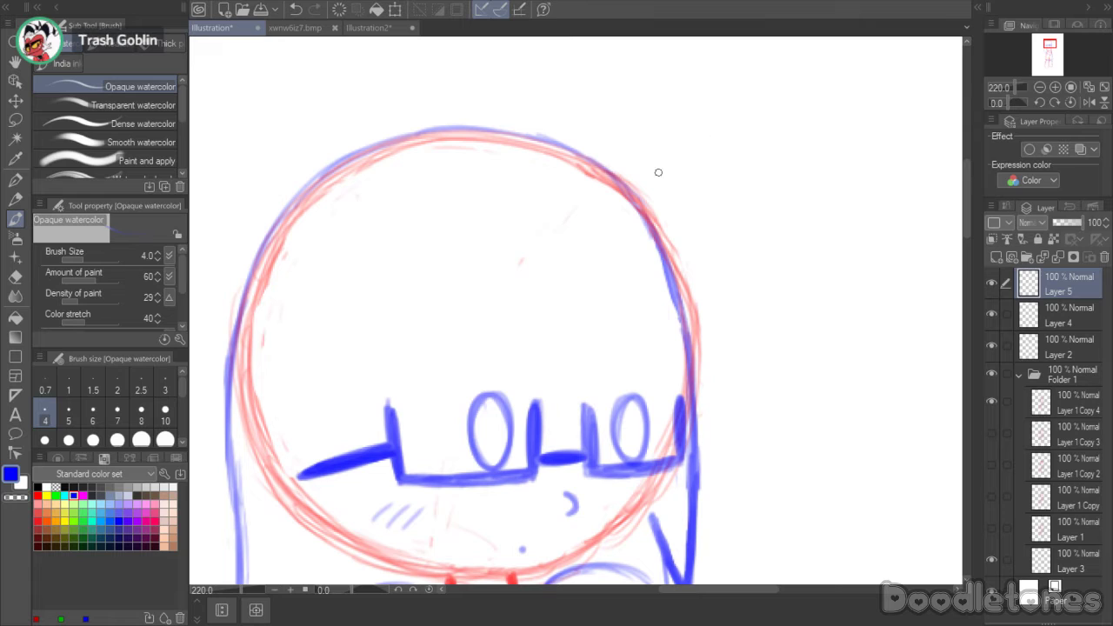
pyautogui.moveTo(647, 209)
pyautogui.mouseDown()
pyautogui.moveTo(705, 330)
pyautogui.moveTo(684, 348)
pyautogui.mouseUp()
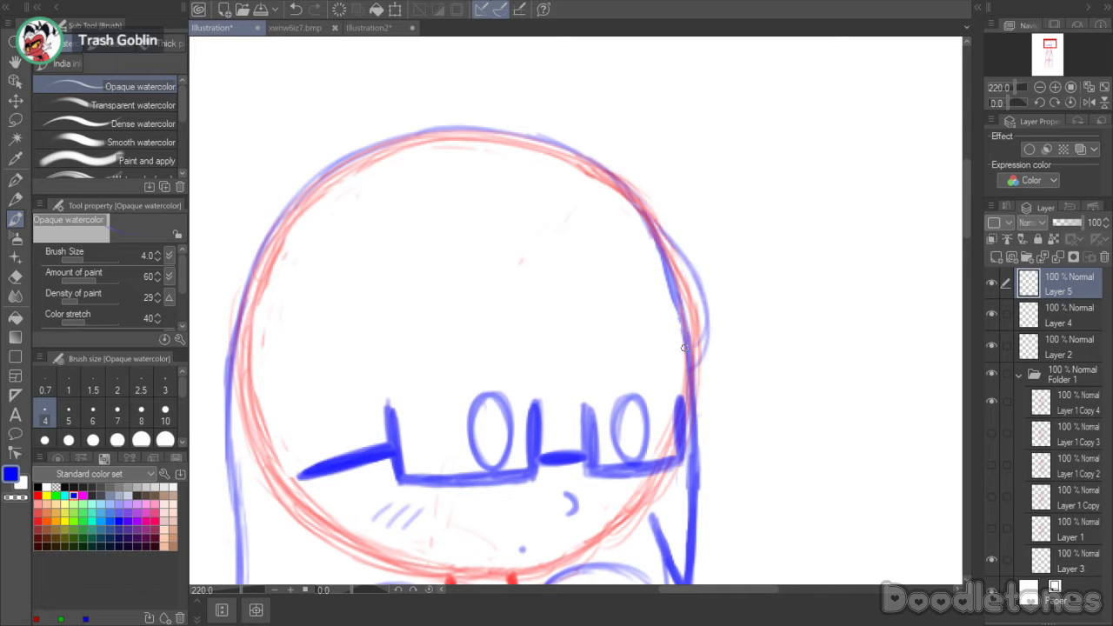
pyautogui.moveTo(698, 295)
pyautogui.mouseDown()
pyautogui.moveTo(689, 374)
pyautogui.moveTo(654, 376)
pyautogui.moveTo(636, 359)
pyautogui.mouseUp()
pyautogui.moveTo(635, 193); pyautogui.dragTo(703, 318)
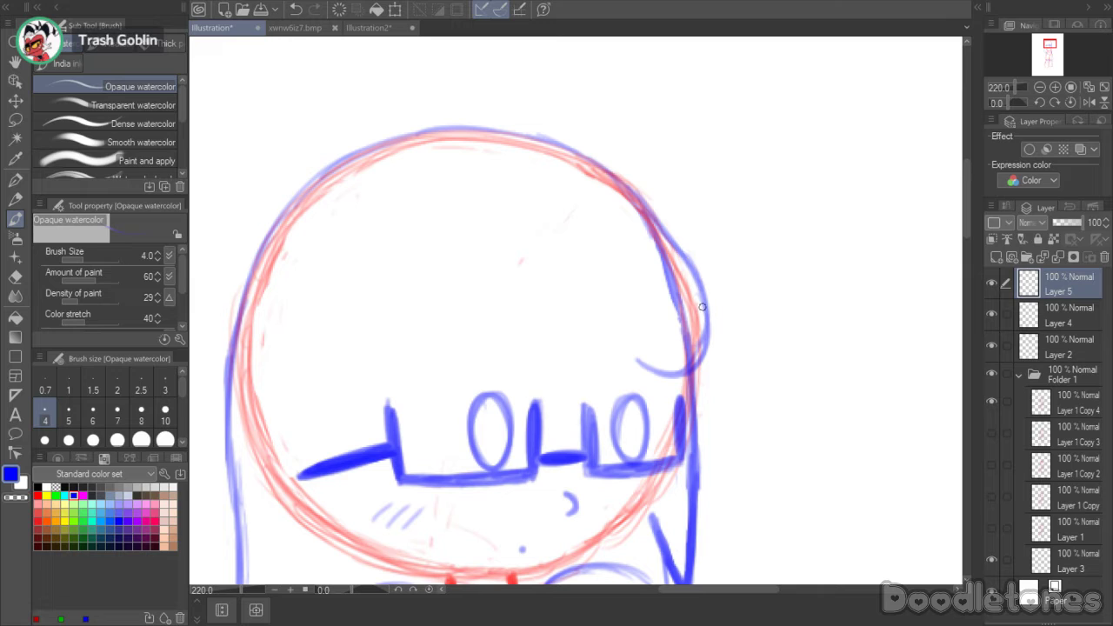
# - Continue the fringe with three more scallops across the forehead to above the temple arm and darken its outer edge
pyautogui.moveTo(647, 367)
pyautogui.mouseDown()
pyautogui.moveTo(629, 345)
pyautogui.moveTo(594, 389)
pyautogui.moveTo(603, 367)
pyautogui.moveTo(548, 398)
pyautogui.moveTo(530, 365)
pyautogui.moveTo(600, 387)
pyautogui.mouseUp()
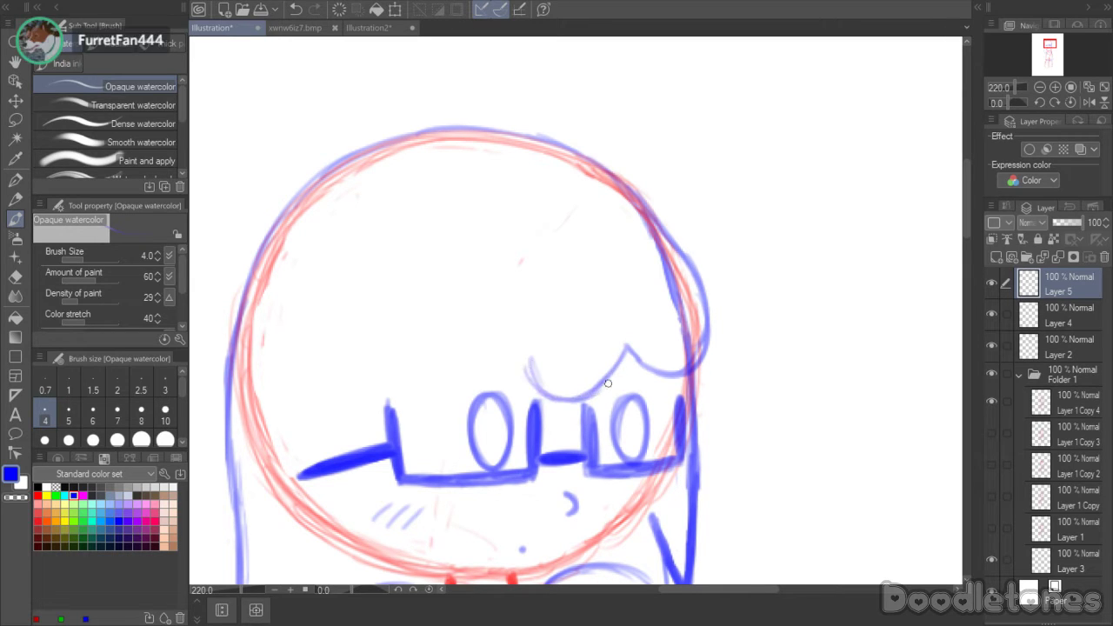
pyautogui.moveTo(626, 346)
pyautogui.mouseDown()
pyautogui.moveTo(529, 376)
pyautogui.moveTo(551, 395)
pyautogui.moveTo(586, 391)
pyautogui.moveTo(526, 373)
pyautogui.moveTo(519, 353)
pyautogui.moveTo(459, 375)
pyautogui.moveTo(456, 390)
pyautogui.moveTo(425, 382)
pyautogui.moveTo(484, 381)
pyautogui.moveTo(485, 392)
pyautogui.moveTo(522, 355)
pyautogui.mouseUp()
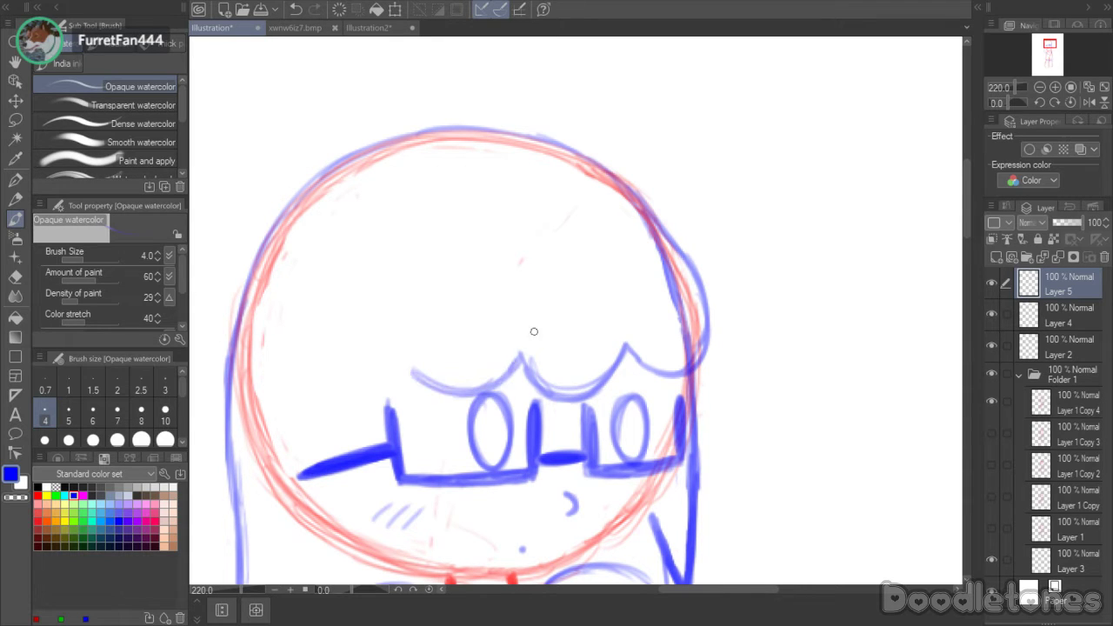
pyautogui.moveTo(439, 382)
pyautogui.mouseDown()
pyautogui.moveTo(535, 357)
pyautogui.moveTo(537, 384)
pyautogui.moveTo(520, 351)
pyautogui.moveTo(608, 374)
pyautogui.moveTo(625, 347)
pyautogui.moveTo(653, 365)
pyautogui.moveTo(635, 343)
pyautogui.moveTo(694, 372)
pyautogui.moveTo(678, 375)
pyautogui.moveTo(707, 333)
pyautogui.mouseUp()
pyautogui.moveTo(675, 249); pyautogui.dragTo(706, 339)
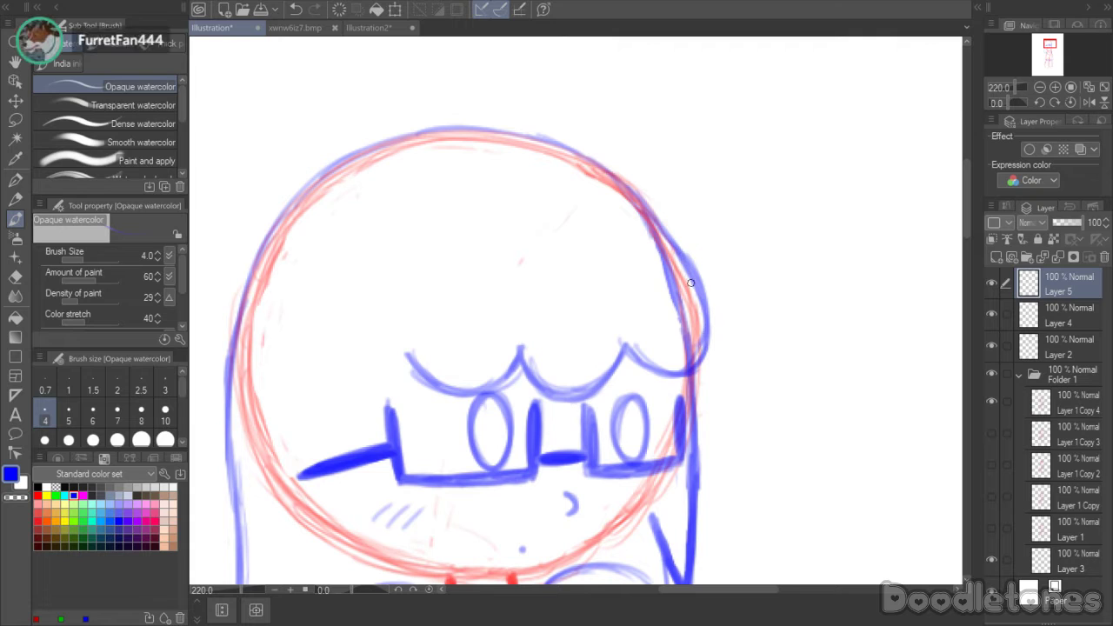
pyautogui.moveTo(692, 280)
pyautogui.mouseDown()
pyautogui.moveTo(703, 364)
pyautogui.moveTo(685, 368)
pyautogui.mouseUp()
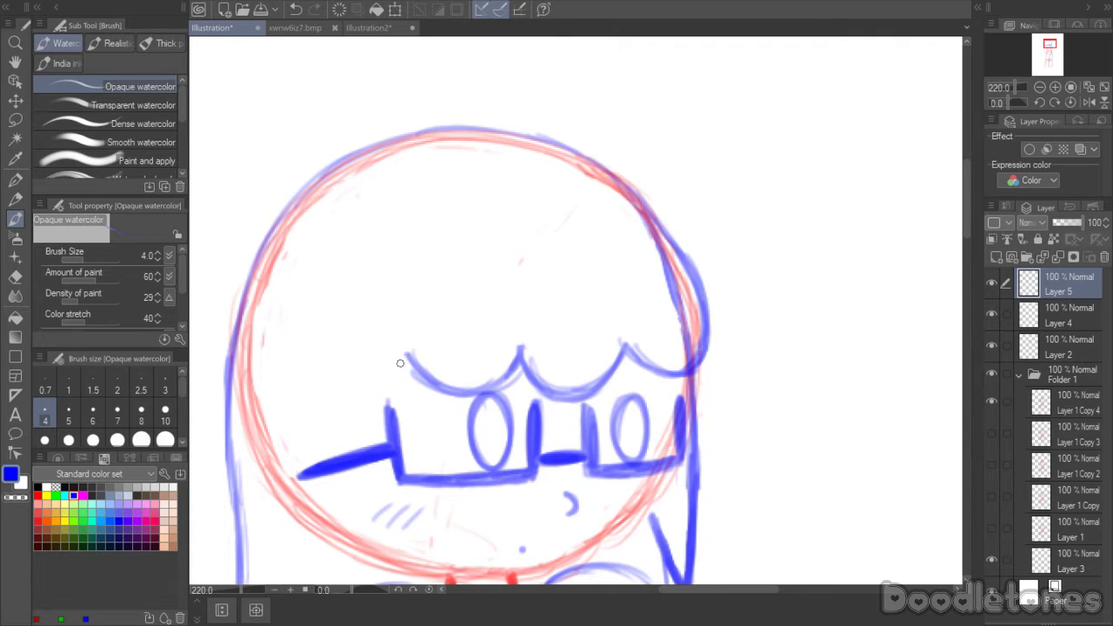
pyautogui.moveTo(405, 353)
pyautogui.mouseDown()
pyautogui.moveTo(382, 407)
pyautogui.moveTo(392, 379)
pyautogui.moveTo(349, 417)
pyautogui.moveTo(333, 399)
pyautogui.moveTo(393, 393)
pyautogui.mouseUp()
pyautogui.moveTo(402, 360); pyautogui.dragTo(402, 388)
pyautogui.moveTo(391, 386)
pyautogui.mouseDown()
pyautogui.moveTo(335, 413)
pyautogui.moveTo(370, 422)
pyautogui.mouseUp()
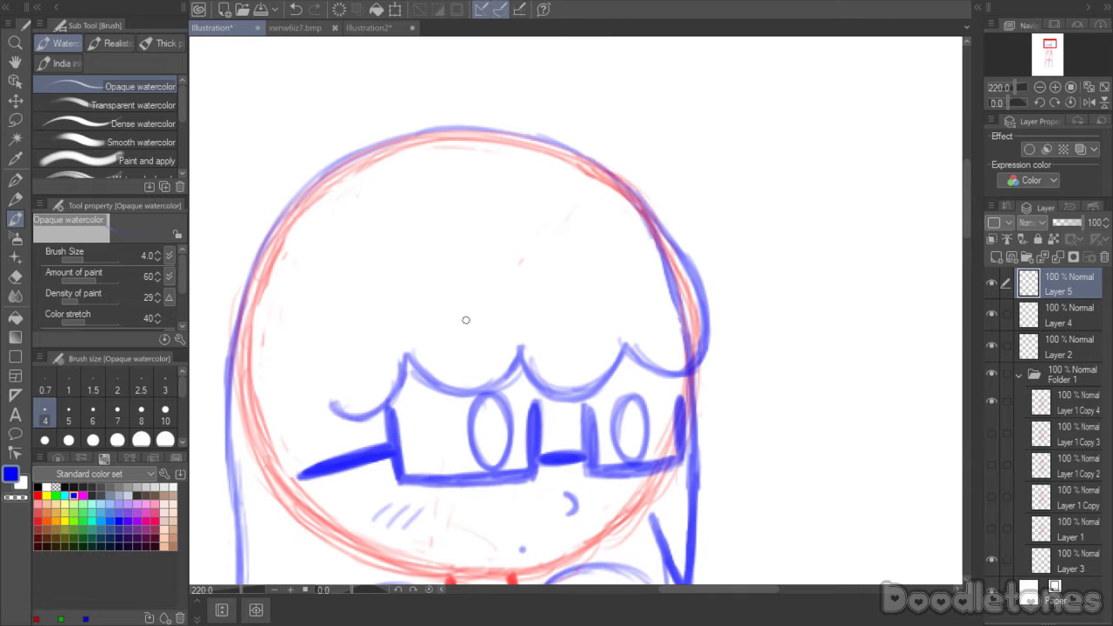
# - Draw a long side lock from the fringe's end across the temple arm, with both edges meeting in a point at the collar
pyautogui.scroll(-3, 963, 214)
pyautogui.scroll(-2, 964, 214)
pyautogui.moveTo(332, 233); pyautogui.dragTo(336, 358)
pyautogui.moveTo(335, 275); pyautogui.dragTo(346, 390)
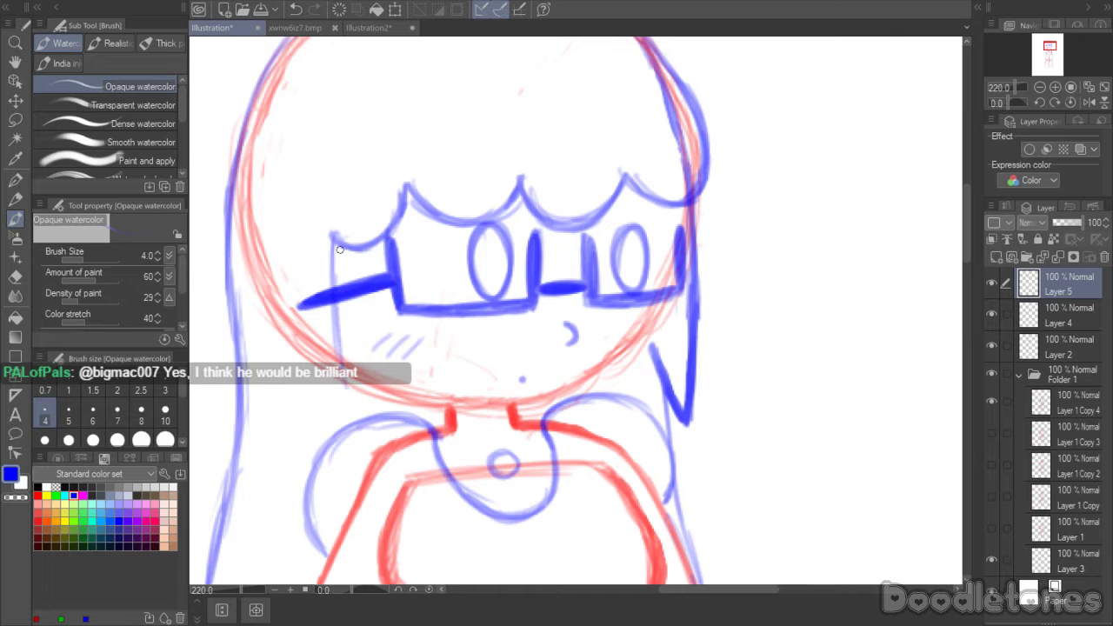
pyautogui.moveTo(336, 247); pyautogui.dragTo(350, 410)
pyautogui.moveTo(337, 238); pyautogui.dragTo(351, 430)
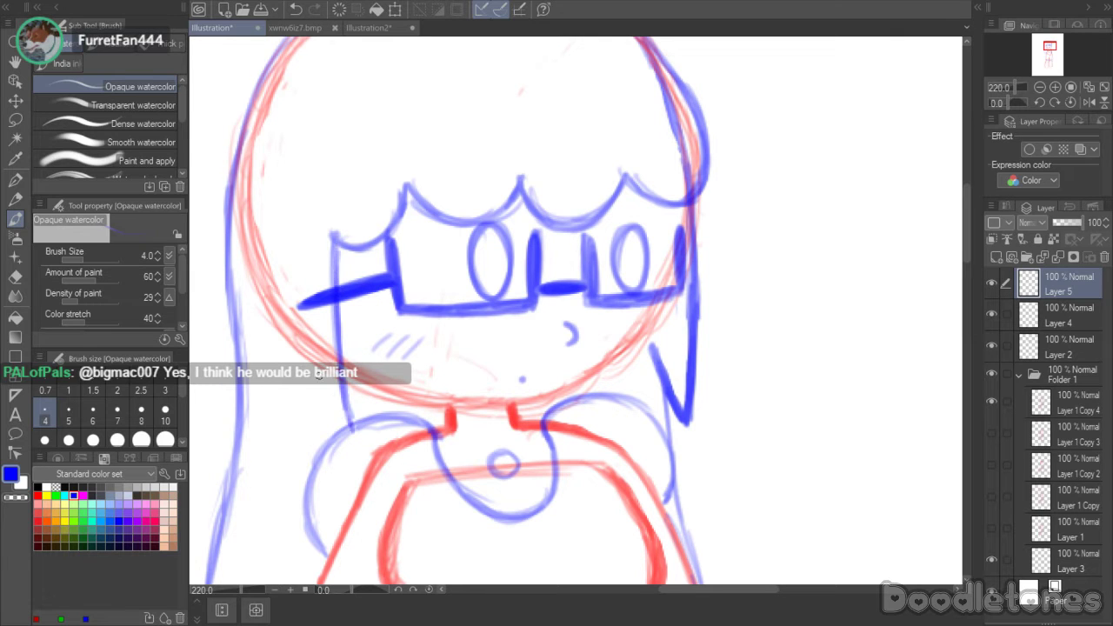
pyautogui.moveTo(287, 322); pyautogui.dragTo(352, 444)
pyautogui.moveTo(346, 404); pyautogui.dragTo(357, 443)
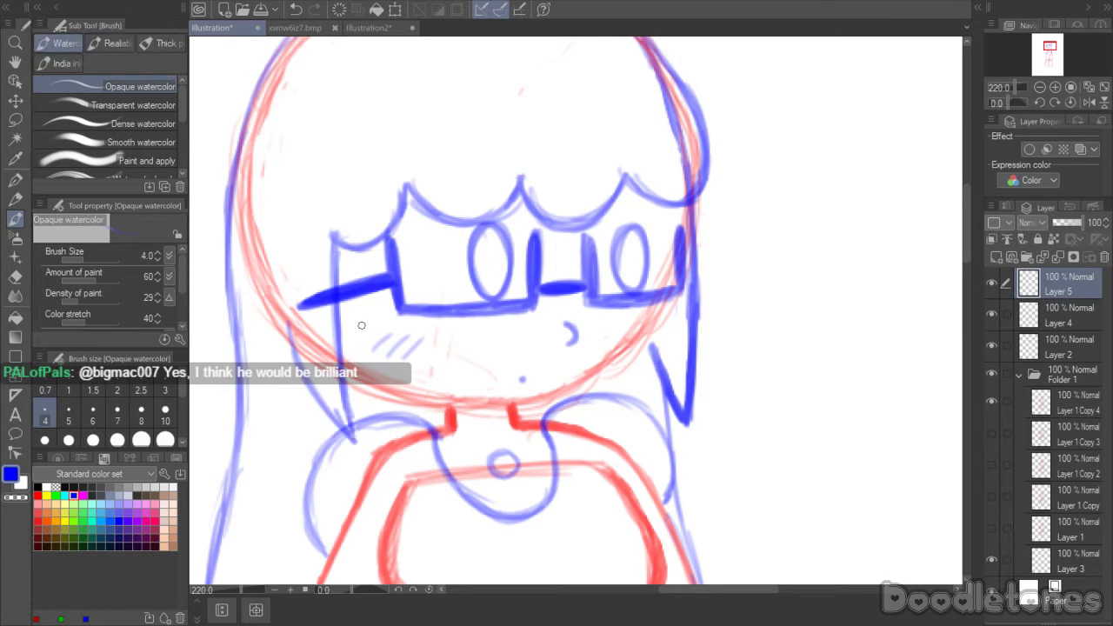
pyautogui.moveTo(292, 342); pyautogui.dragTo(304, 383)
pyautogui.moveTo(280, 317); pyautogui.dragTo(335, 426)
# - Draw a curved hairband across the crown, tapering to a point above the temple arm, and darken its upper edge
pyautogui.moveTo(965, 238); pyautogui.dragTo(963, 205)
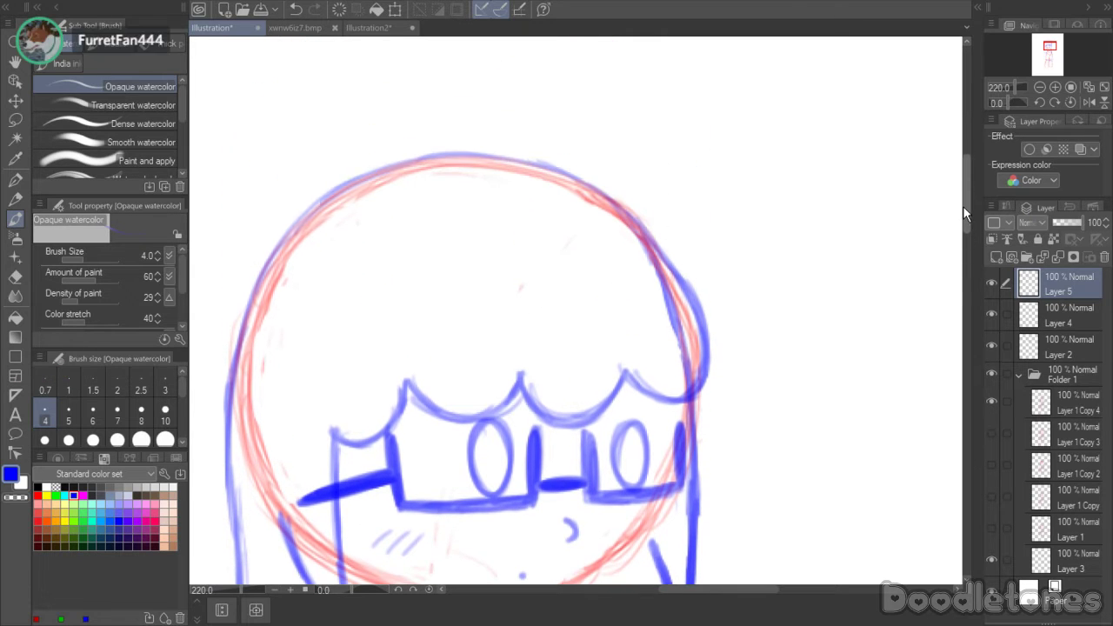
pyautogui.moveTo(286, 433); pyautogui.dragTo(380, 306)
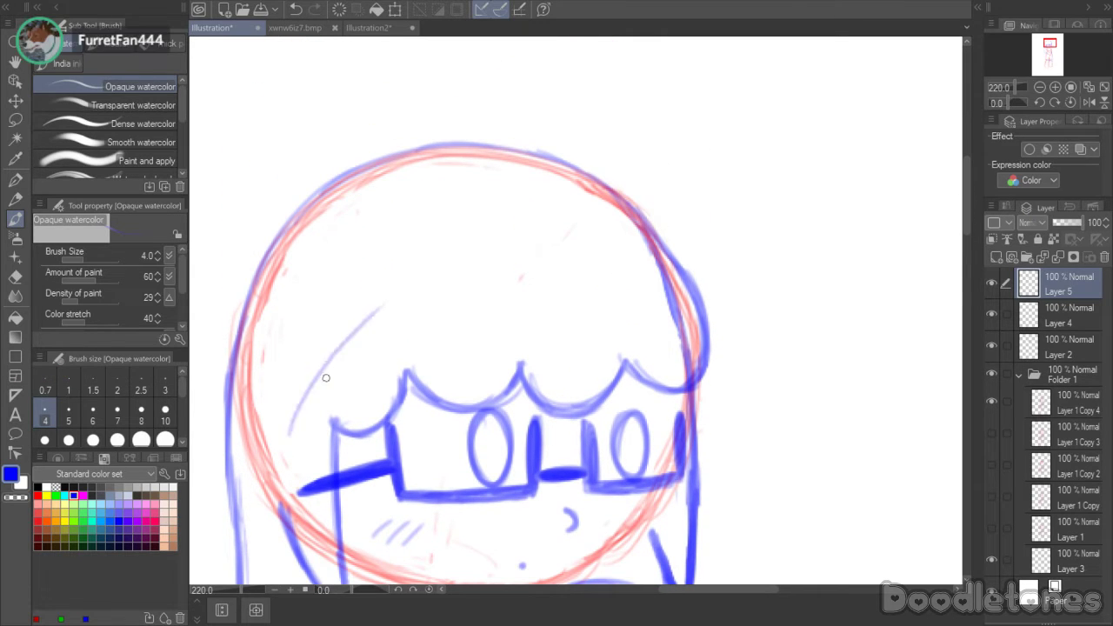
pyautogui.moveTo(326, 379)
pyautogui.mouseDown()
pyautogui.moveTo(431, 259)
pyautogui.moveTo(546, 215)
pyautogui.mouseUp()
pyautogui.moveTo(463, 245); pyautogui.dragTo(636, 206)
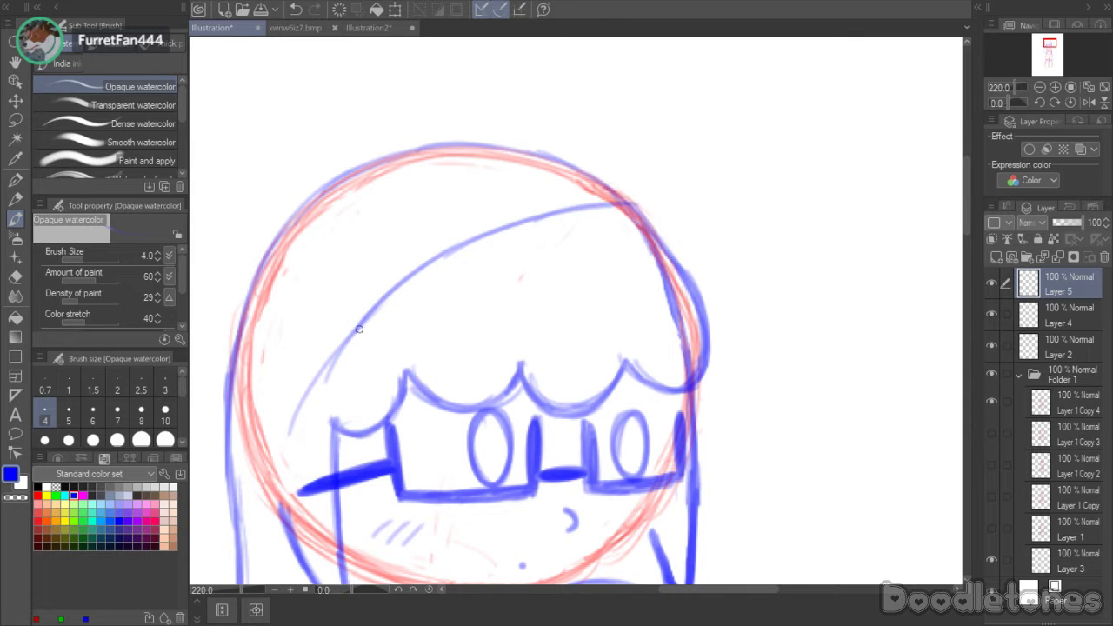
pyautogui.moveTo(382, 299)
pyautogui.mouseDown()
pyautogui.moveTo(328, 361)
pyautogui.moveTo(291, 443)
pyautogui.moveTo(291, 380)
pyautogui.moveTo(381, 236)
pyautogui.moveTo(369, 248)
pyautogui.moveTo(500, 177)
pyautogui.moveTo(570, 166)
pyautogui.moveTo(634, 202)
pyautogui.mouseUp()
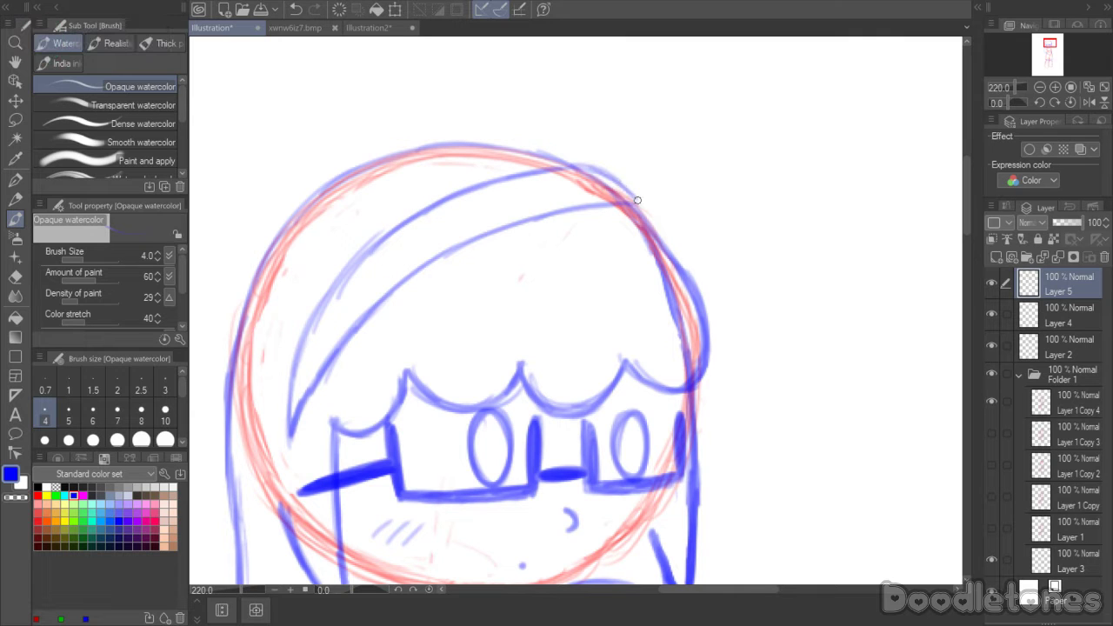
pyautogui.moveTo(589, 165)
pyautogui.mouseDown()
pyautogui.moveTo(633, 194)
pyautogui.moveTo(591, 167)
pyautogui.mouseUp()
pyautogui.moveTo(293, 357); pyautogui.dragTo(374, 250)
pyautogui.moveTo(310, 323); pyautogui.dragTo(424, 220)
pyautogui.moveTo(330, 297); pyautogui.dragTo(454, 200)
pyautogui.moveTo(375, 242); pyautogui.dragTo(489, 183)
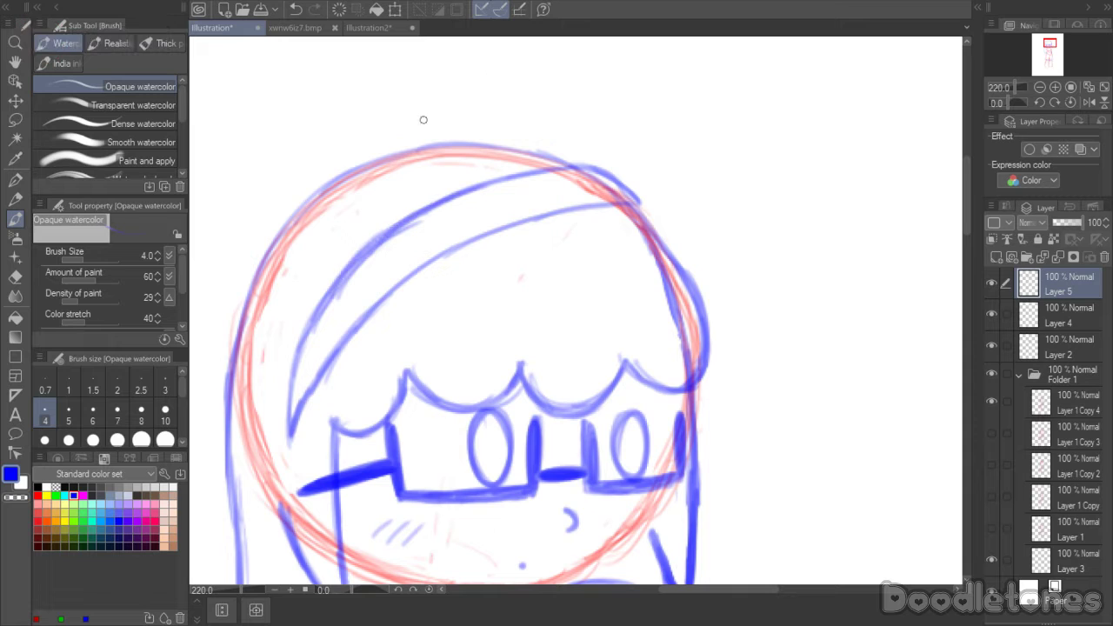
pyautogui.moveTo(347, 165)
pyautogui.mouseDown()
pyautogui.moveTo(375, 136)
pyautogui.moveTo(412, 149)
pyautogui.moveTo(377, 130)
pyautogui.mouseUp()
pyautogui.hotkey('ctrl', 'z')
pyautogui.hotkey('ctrl', 'z')
pyautogui.hotkey('ctrl', 'z')
# - Draw two rounded bow loops on top of the head at the temple-arm side, undoing and redrawing unsatisfactory strokes
pyautogui.moveTo(350, 167); pyautogui.dragTo(417, 121)
pyautogui.hotkey('ctrl', 'z')
pyautogui.hotkey('ctrl', 'z')
pyautogui.moveTo(356, 165)
pyautogui.mouseDown()
pyautogui.moveTo(413, 143)
pyautogui.moveTo(353, 143)
pyautogui.moveTo(407, 148)
pyautogui.moveTo(291, 166)
pyautogui.moveTo(305, 196)
pyautogui.moveTo(270, 167)
pyautogui.mouseUp()
pyautogui.hotkey('ctrl', 'z')
pyautogui.moveTo(314, 195)
pyautogui.mouseDown()
pyautogui.moveTo(266, 176)
pyautogui.moveTo(346, 160)
pyautogui.moveTo(396, 120)
pyautogui.moveTo(383, 104)
pyautogui.moveTo(405, 151)
pyautogui.mouseUp()
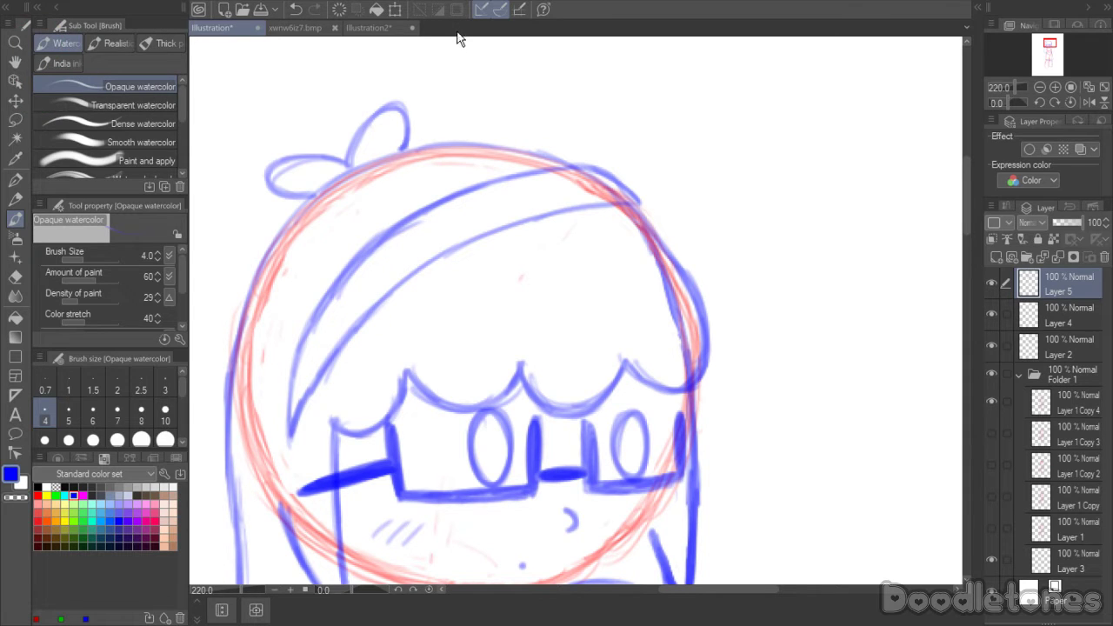
# - Darken the head outline across the crown to the hairband's end, then from the bow down the long hair's outer edge
pyautogui.moveTo(419, 147)
pyautogui.mouseDown()
pyautogui.moveTo(514, 149)
pyautogui.moveTo(462, 144)
pyautogui.moveTo(564, 165)
pyautogui.moveTo(531, 152)
pyautogui.moveTo(553, 165)
pyautogui.moveTo(541, 173)
pyautogui.moveTo(599, 168)
pyautogui.moveTo(589, 166)
pyautogui.moveTo(642, 202)
pyautogui.mouseUp()
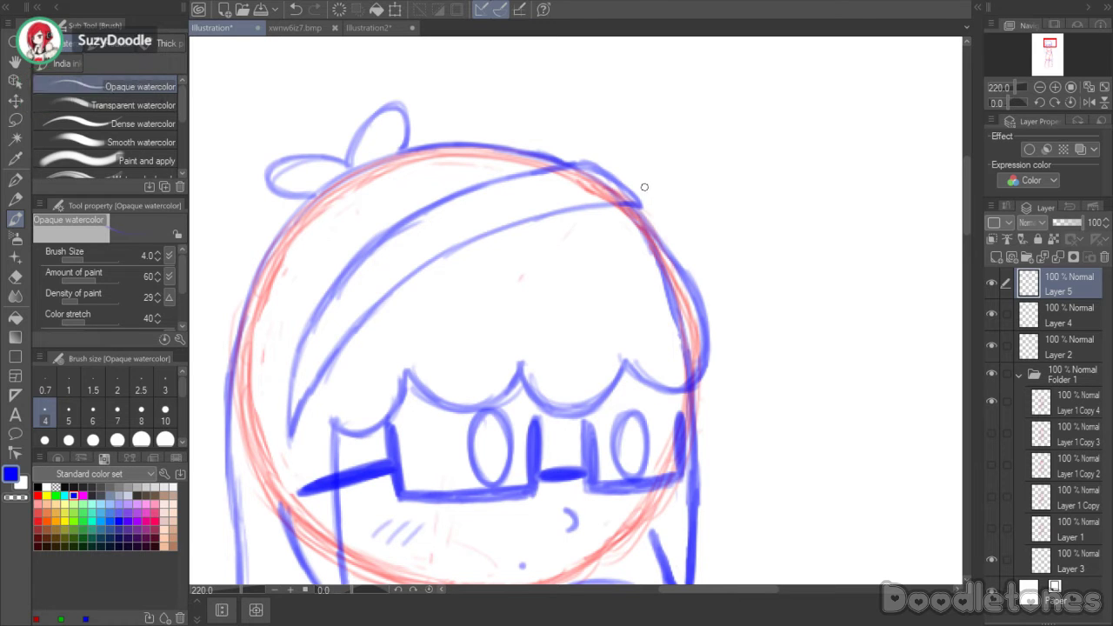
pyautogui.moveTo(309, 197)
pyautogui.mouseDown()
pyautogui.moveTo(239, 303)
pyautogui.moveTo(270, 237)
pyautogui.moveTo(227, 371)
pyautogui.moveTo(227, 353)
pyautogui.moveTo(225, 415)
pyautogui.mouseUp()
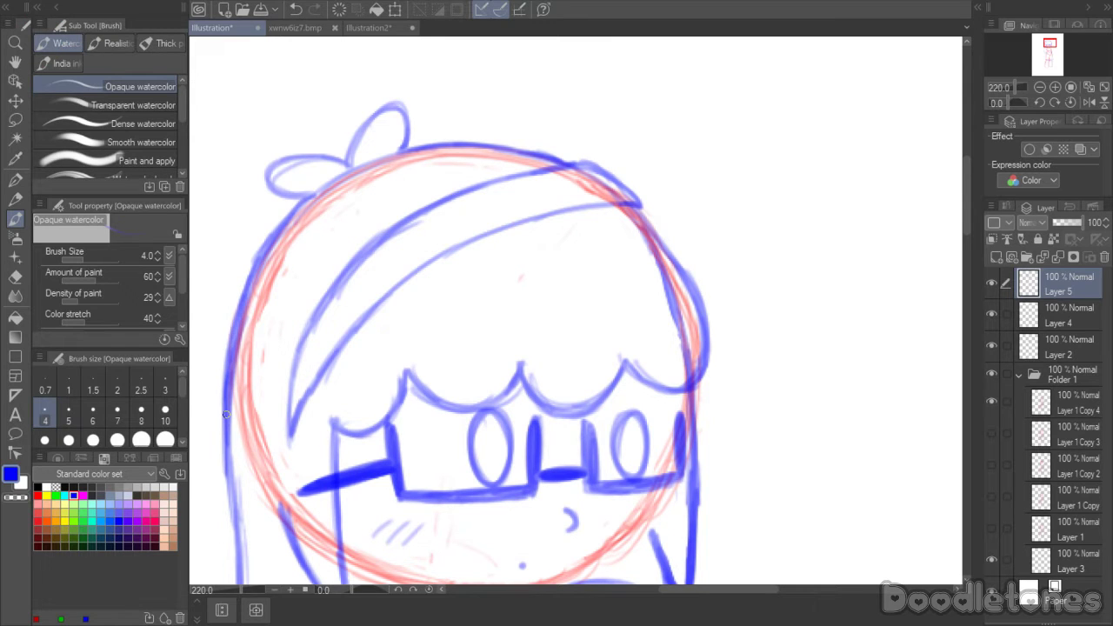
pyautogui.scroll(-2, 969, 225)
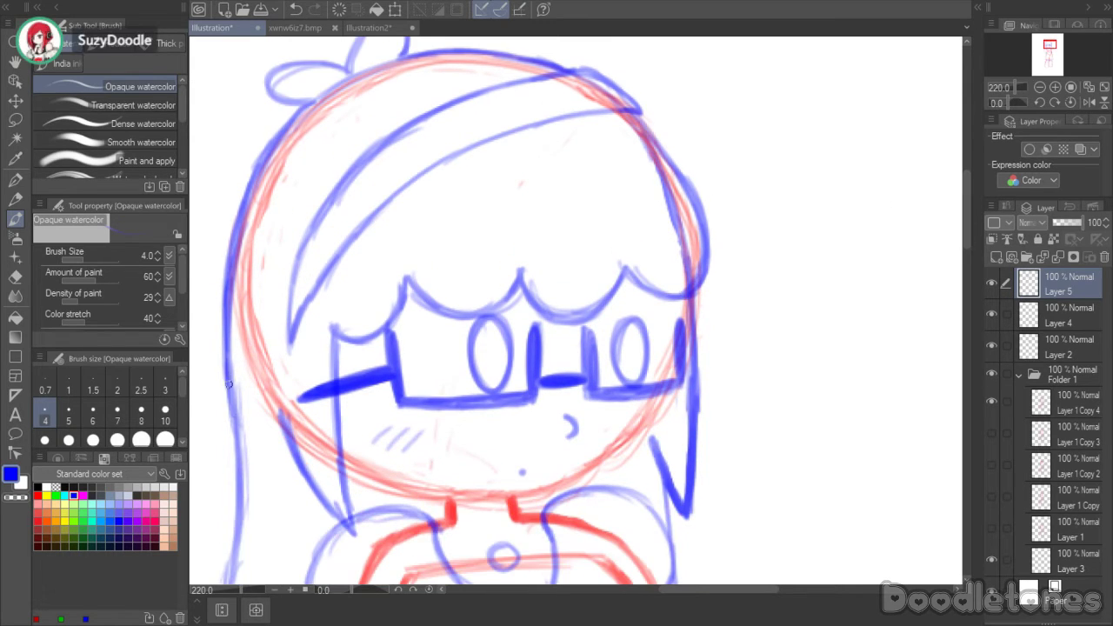
pyautogui.moveTo(230, 358); pyautogui.dragTo(233, 487)
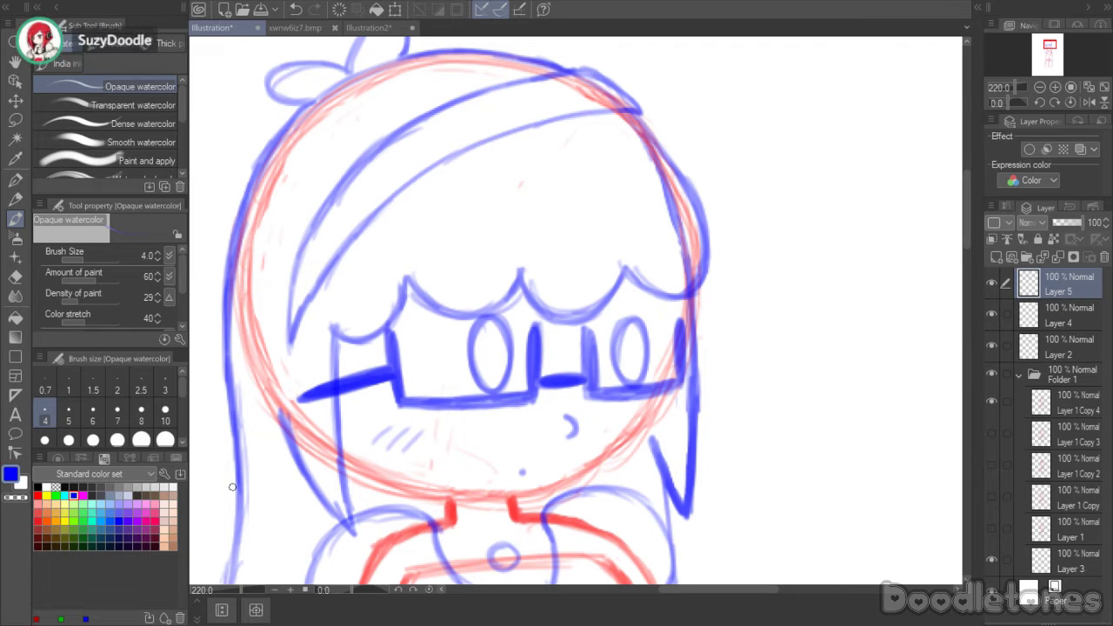
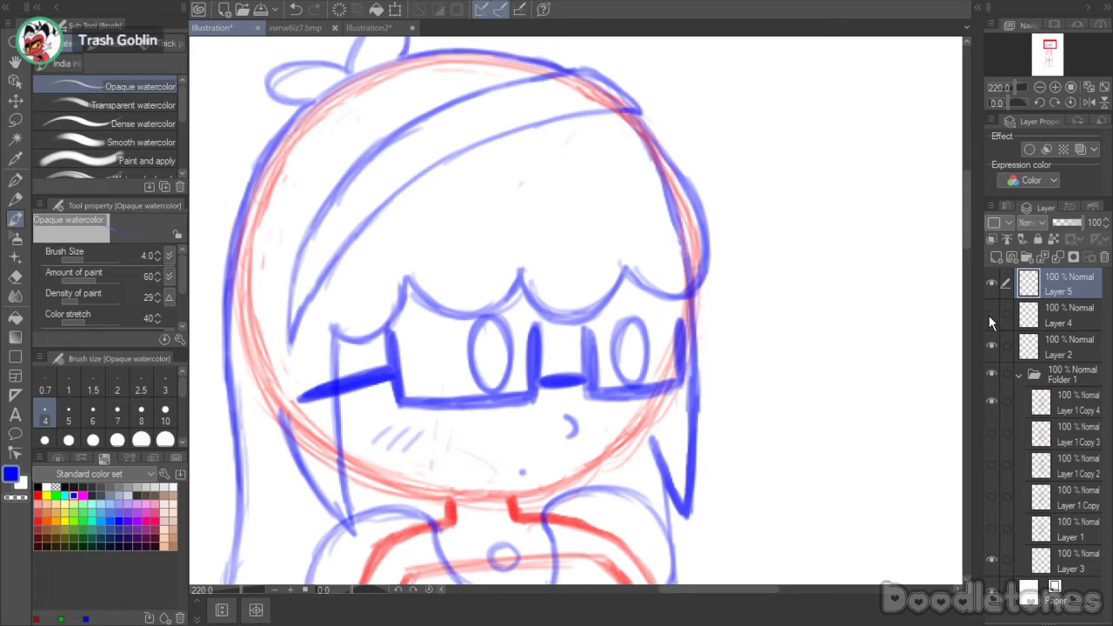
# - Add a new layer above Layer 4 and hide Layer 4's face sketch
pyautogui.click(991, 313)
pyautogui.click(992, 314)
pyautogui.click(1012, 326)
pyautogui.hotkey('ctrl', 'shift', 'n')
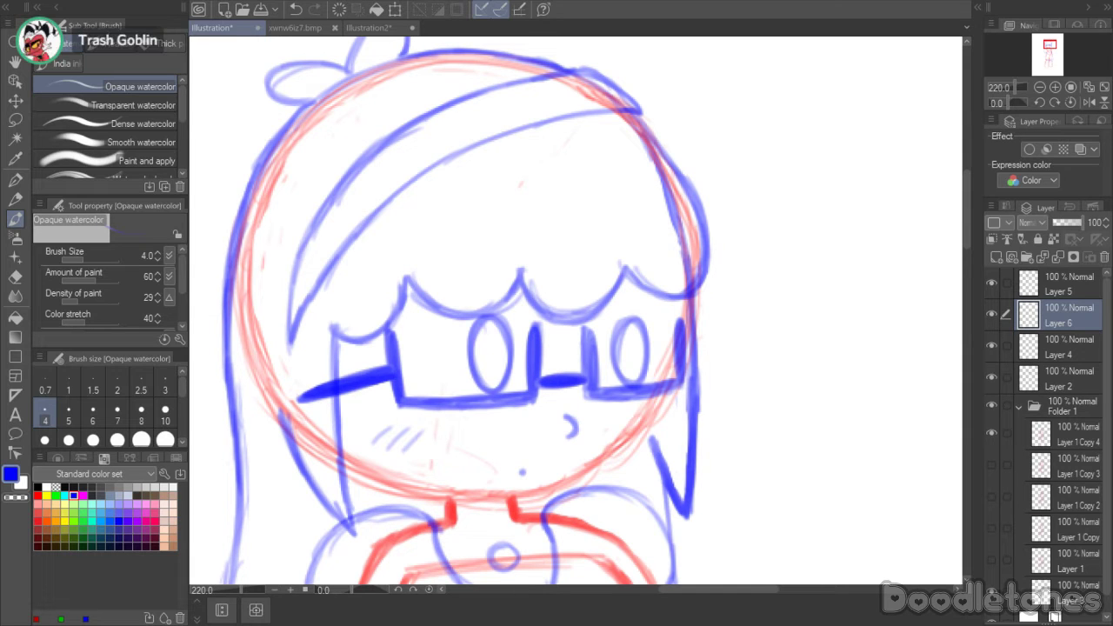
pyautogui.scroll(-1, 927, 316)
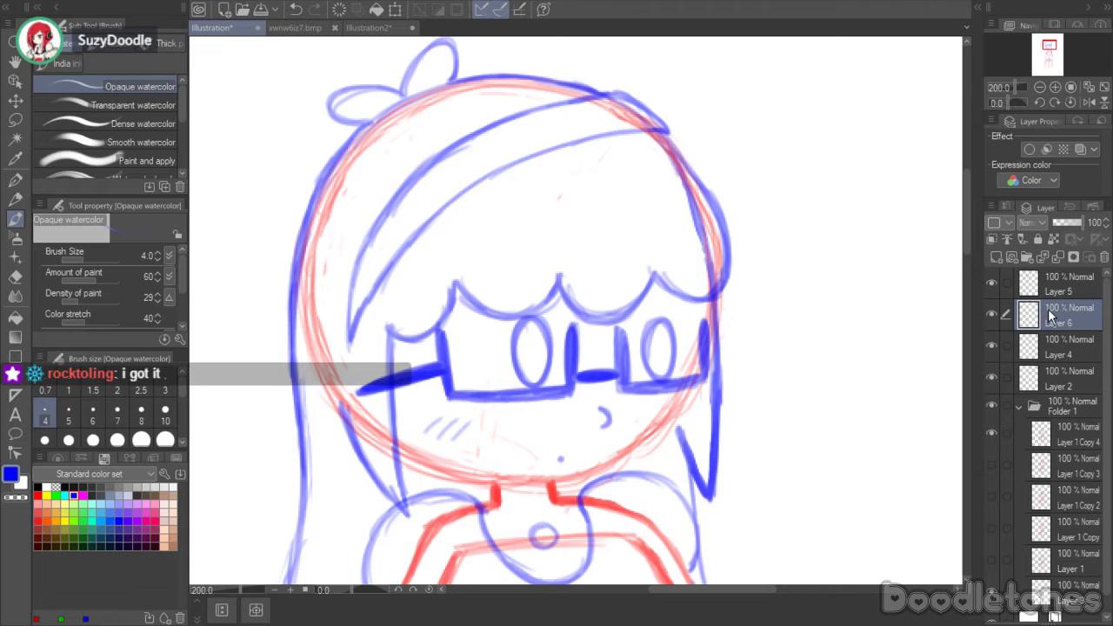
pyautogui.click(991, 346)
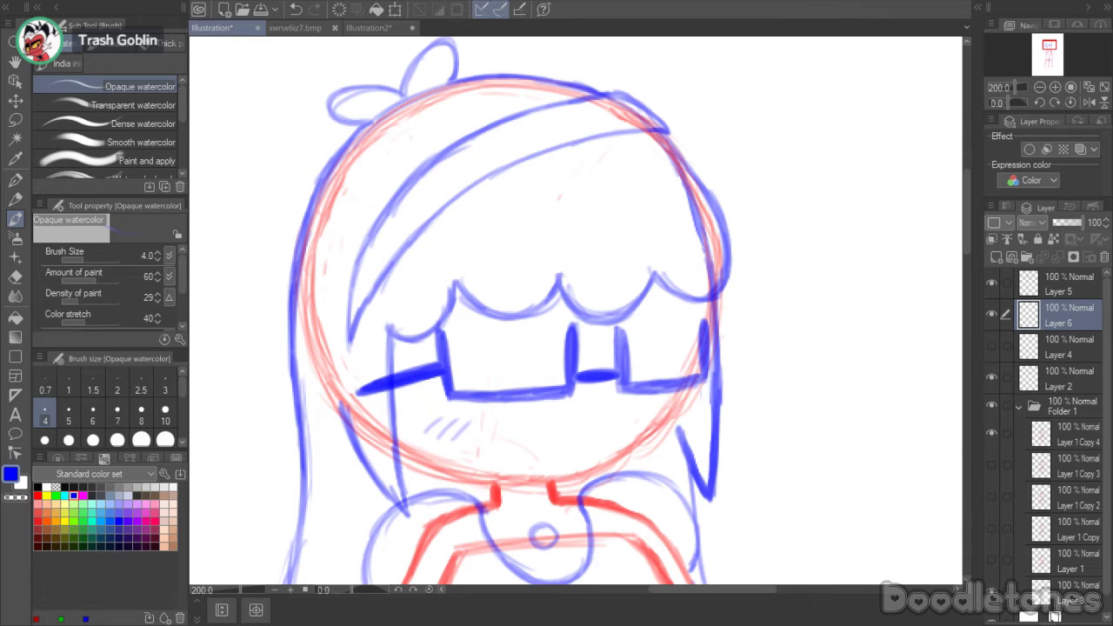
# - Draw an arched, happily closed eye inside each glasses lens, undoing unsatisfactory strokes and thickening both arcs
pyautogui.moveTo(503, 364)
pyautogui.mouseDown()
pyautogui.moveTo(550, 362)
pyautogui.moveTo(521, 338)
pyautogui.moveTo(501, 353)
pyautogui.moveTo(548, 363)
pyautogui.mouseUp()
pyautogui.hotkey('ctrl', 'z')
pyautogui.hotkey('ctrl', 'z')
pyautogui.hotkey('ctrl', 'z')
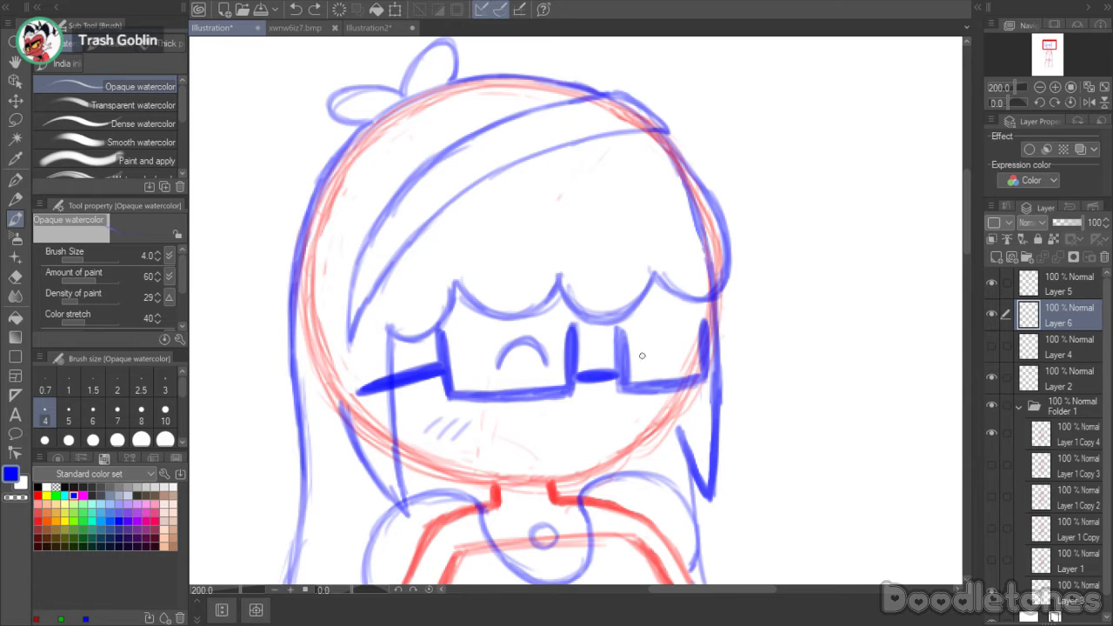
pyautogui.moveTo(643, 357); pyautogui.dragTo(682, 355)
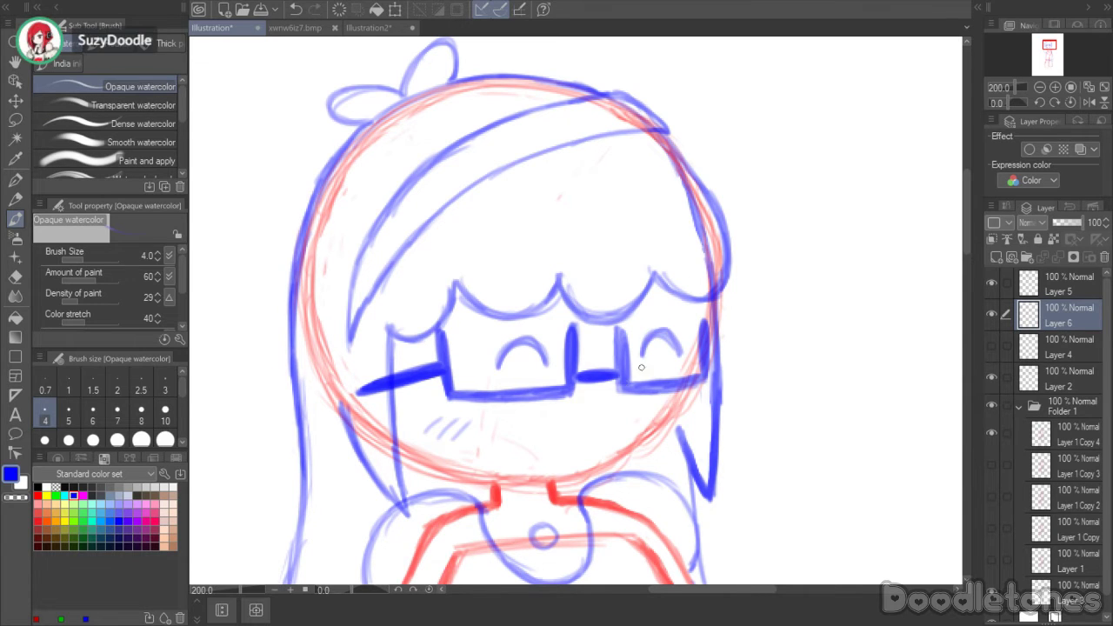
pyautogui.moveTo(496, 367)
pyautogui.mouseDown()
pyautogui.moveTo(510, 344)
pyautogui.moveTo(541, 351)
pyautogui.moveTo(548, 369)
pyautogui.mouseUp()
pyautogui.moveTo(644, 358)
pyautogui.mouseDown()
pyautogui.moveTo(654, 334)
pyautogui.moveTo(680, 353)
pyautogui.moveTo(672, 334)
pyautogui.moveTo(676, 351)
pyautogui.moveTo(648, 358)
pyautogui.mouseUp()
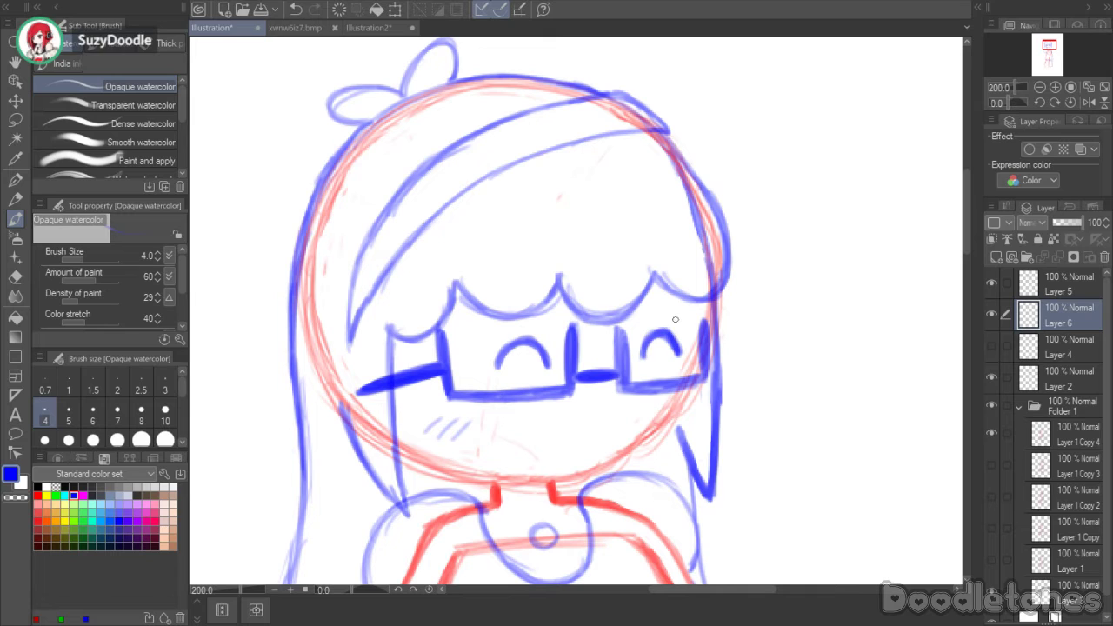
# - Draw a small curved nose and a smiling mouth below the glasses with the Opaque watercolor brush
pyautogui.press('e')
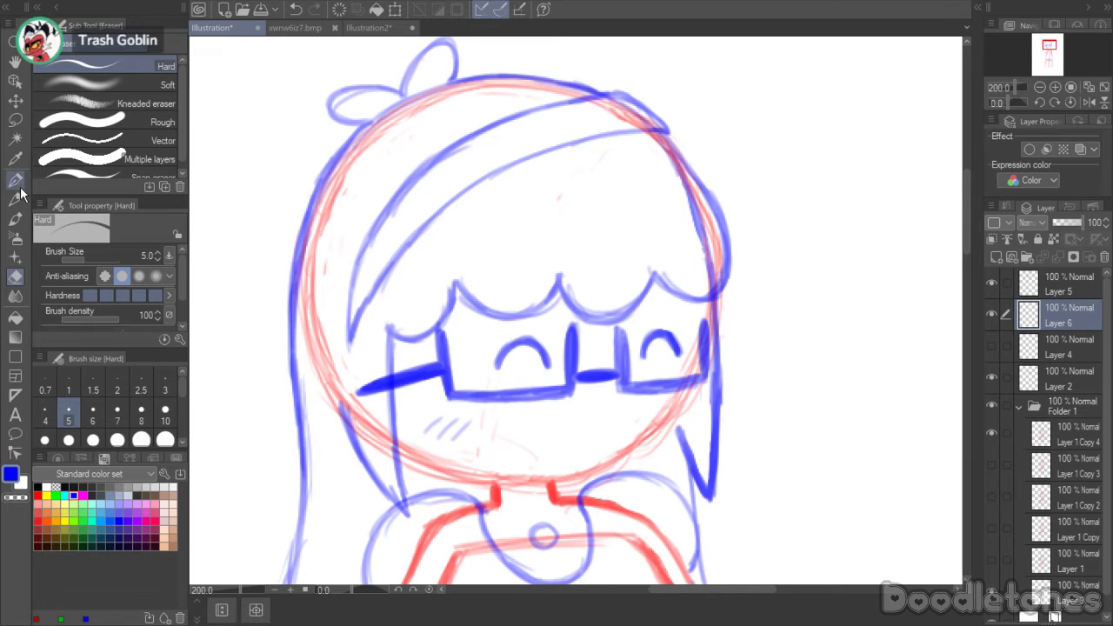
pyautogui.click(15, 218)
pyautogui.moveTo(606, 405); pyautogui.dragTo(611, 424)
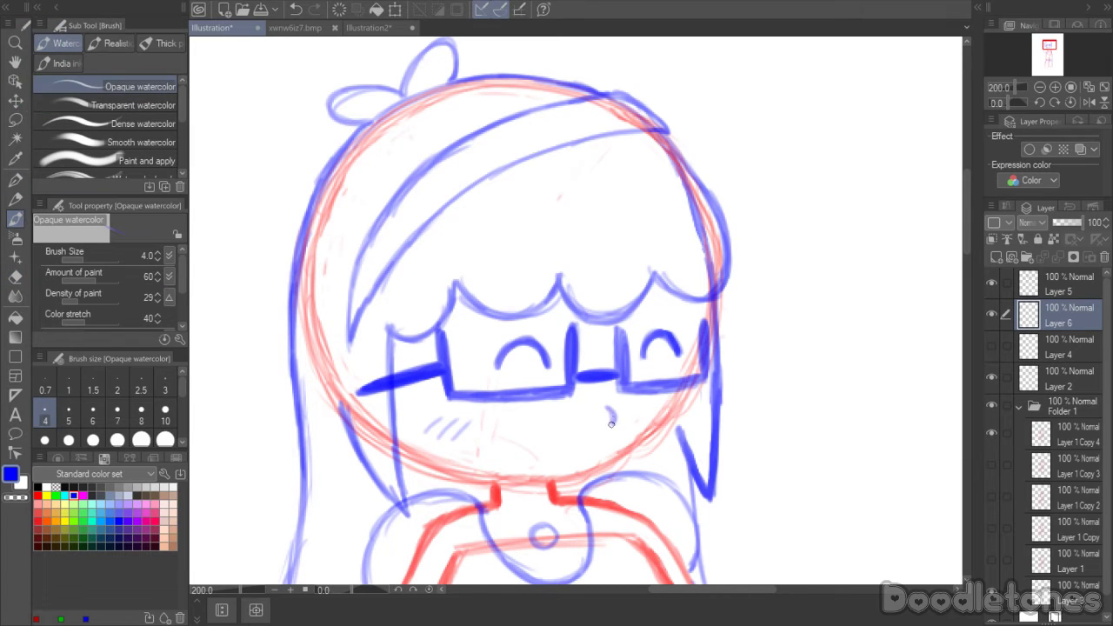
pyautogui.moveTo(530, 458); pyautogui.dragTo(555, 461)
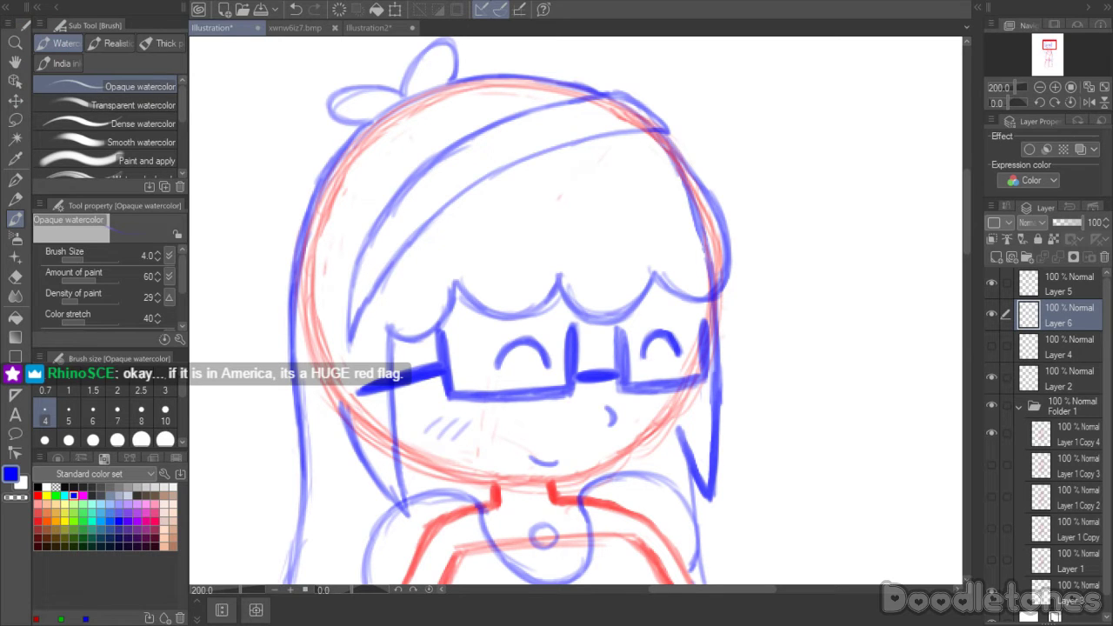
# - On a new layer replacing the smiling one, draw slanted half-lidded eyes, a nose and a small frown over Layer 4, then hide Layer 4
pyautogui.click(992, 312)
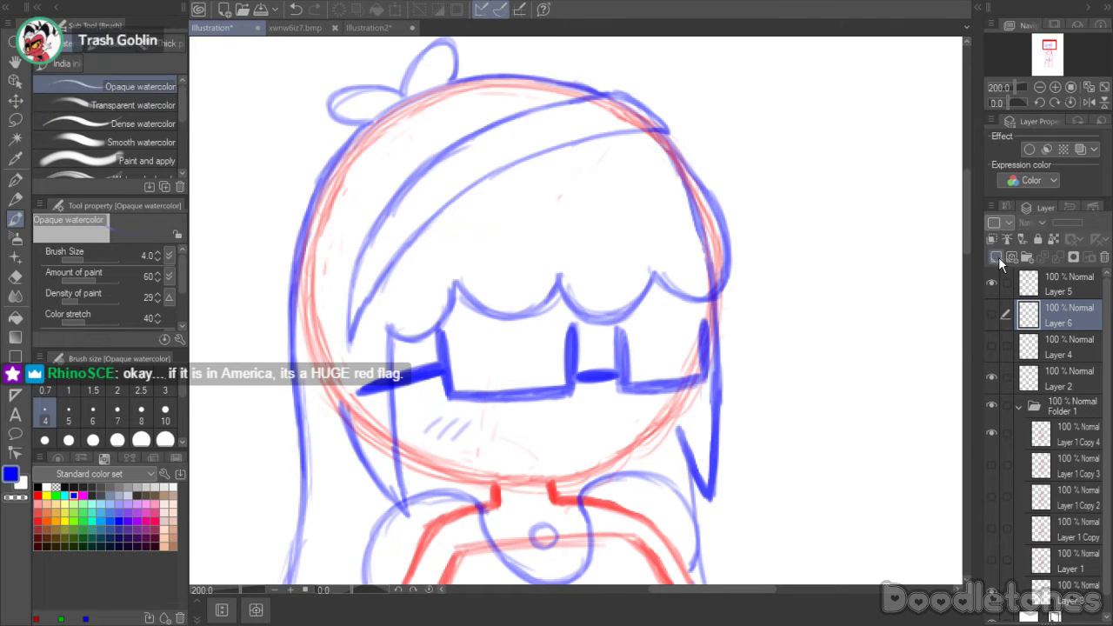
pyautogui.click(997, 257)
pyautogui.click(992, 376)
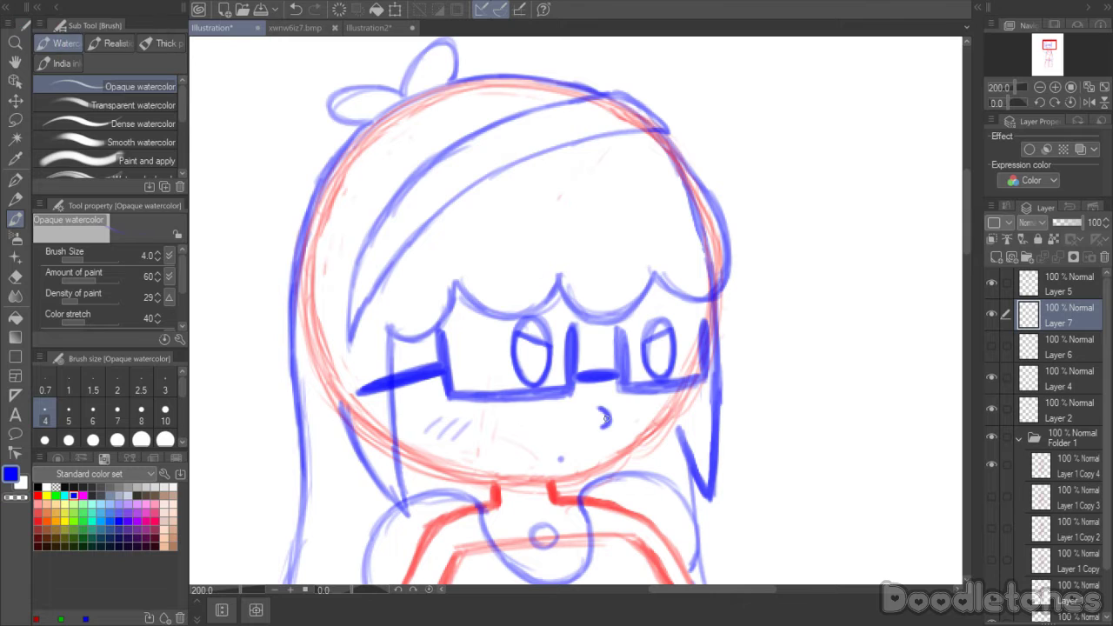
pyautogui.moveTo(551, 461); pyautogui.dragTo(576, 459)
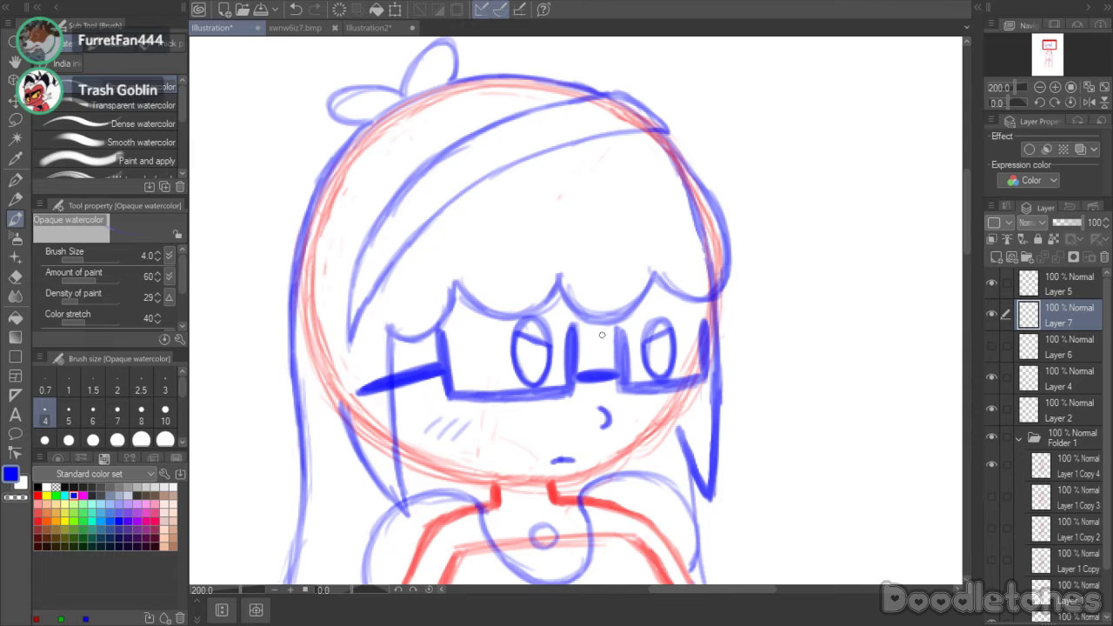
pyautogui.click(991, 377)
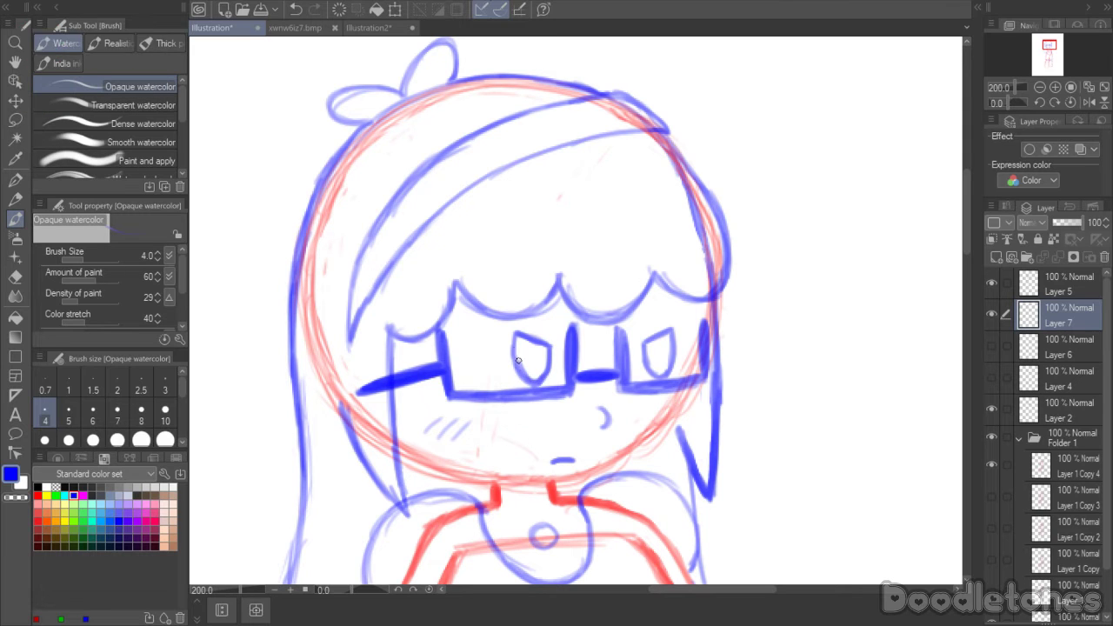
pyautogui.press('e')
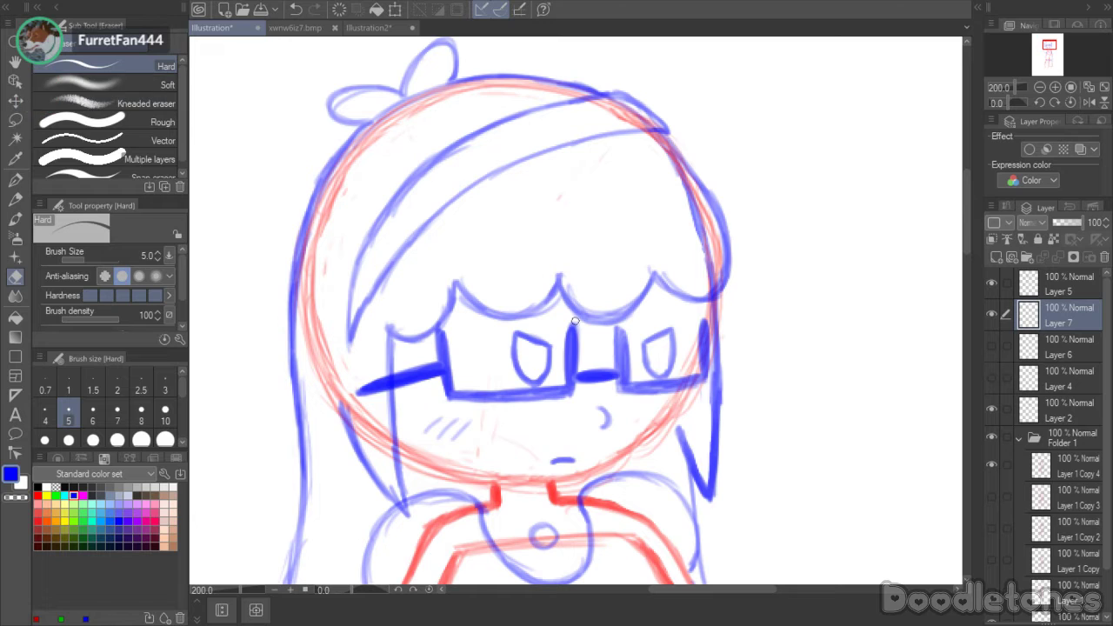
# - Hide Layer 7, add a new layer, show Layer 4 as a guide and trace both oval eyes inside the lenses
pyautogui.click(992, 307)
pyautogui.click(997, 256)
pyautogui.click(992, 407)
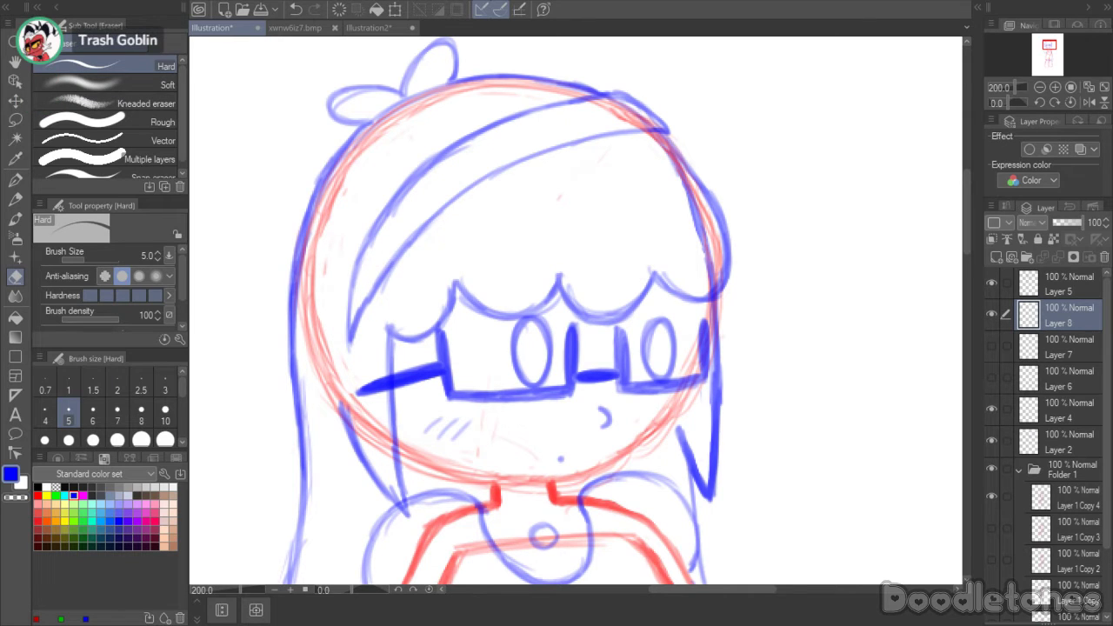
pyautogui.press('b')
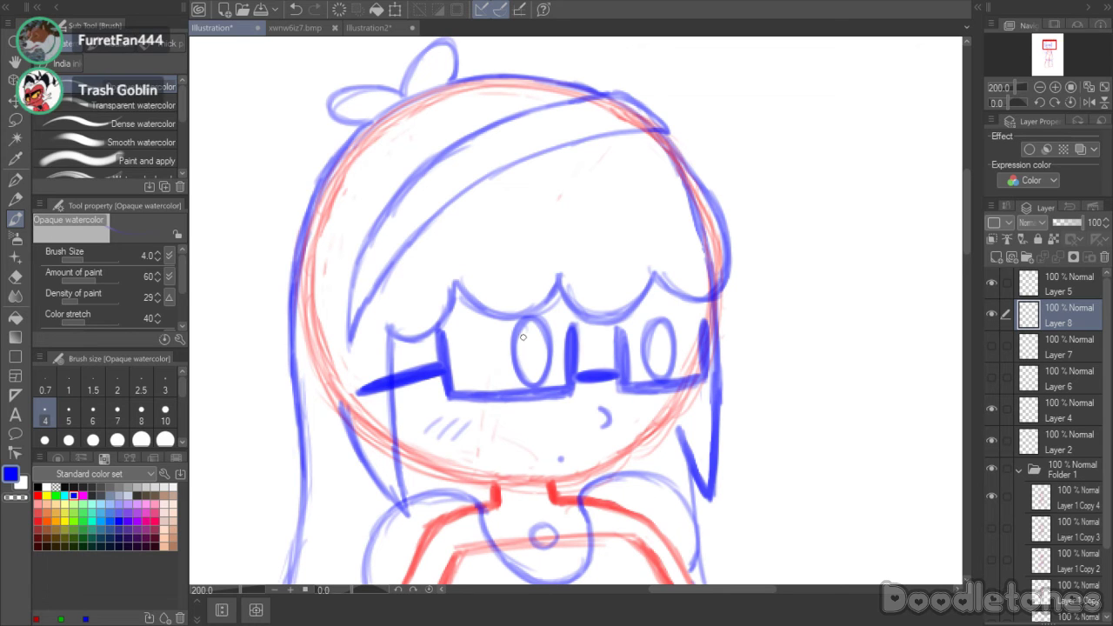
pyautogui.moveTo(533, 321)
pyautogui.mouseDown()
pyautogui.moveTo(548, 360)
pyautogui.moveTo(513, 365)
pyautogui.moveTo(532, 384)
pyautogui.mouseUp()
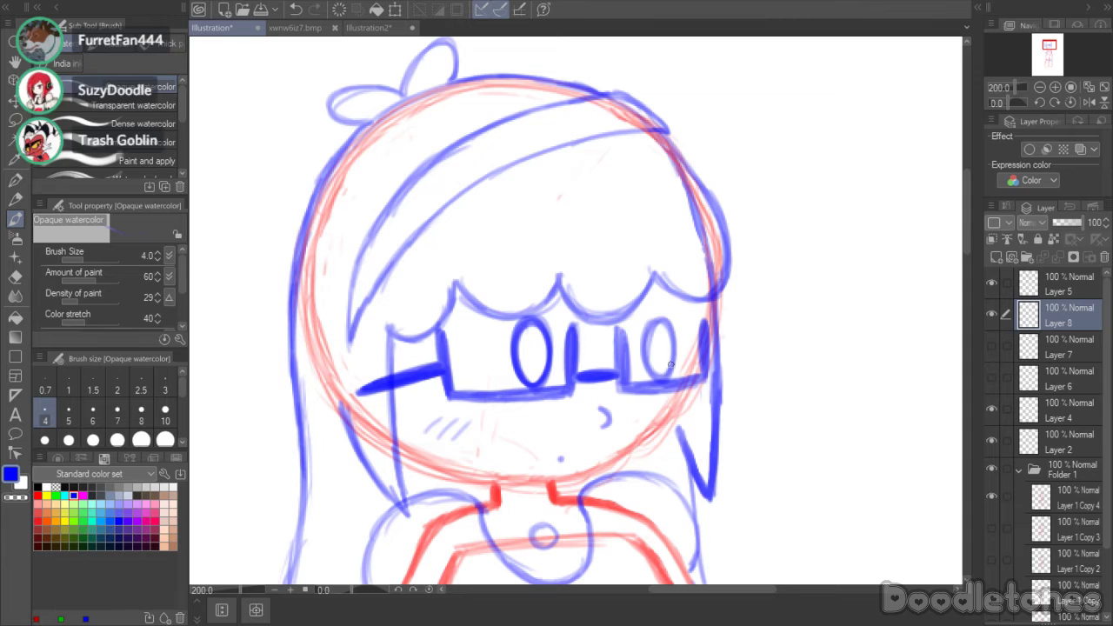
pyautogui.moveTo(659, 323)
pyautogui.mouseDown()
pyautogui.moveTo(671, 378)
pyautogui.moveTo(647, 376)
pyautogui.moveTo(659, 323)
pyautogui.mouseUp()
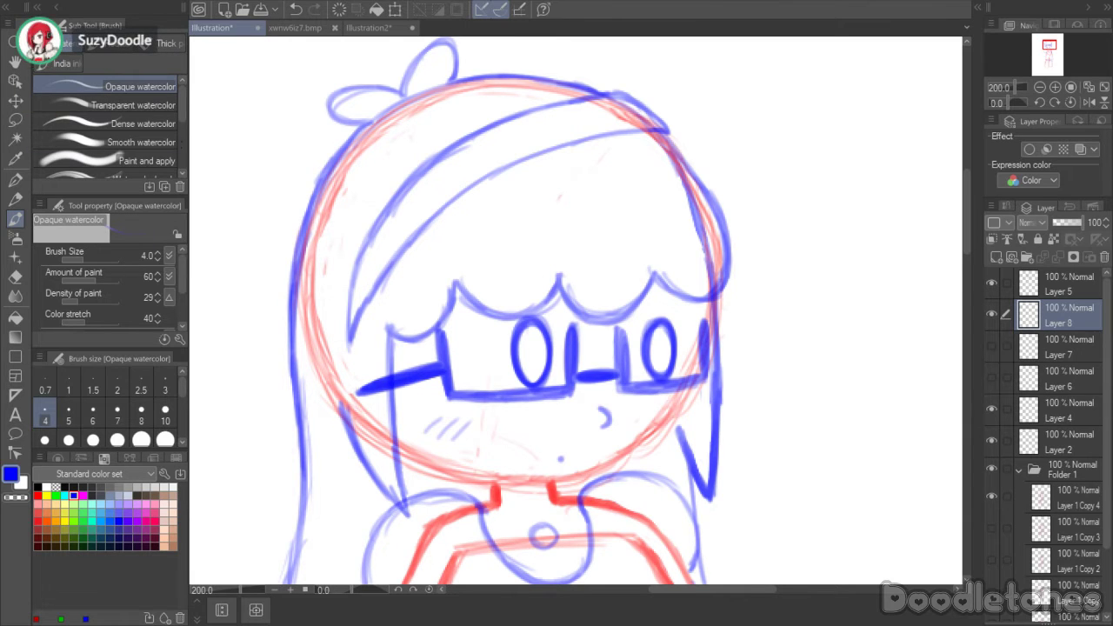
# - Toggle Layer 4 and show Layers 6 and 7 to compare the face variants on top of each other
pyautogui.click(993, 409)
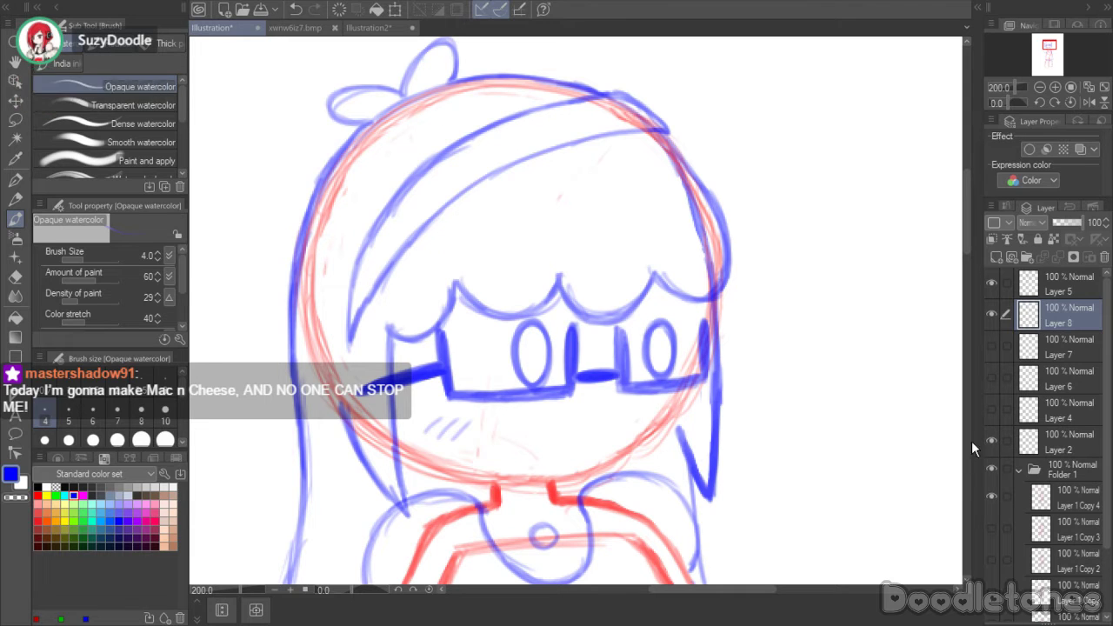
pyautogui.click(994, 409)
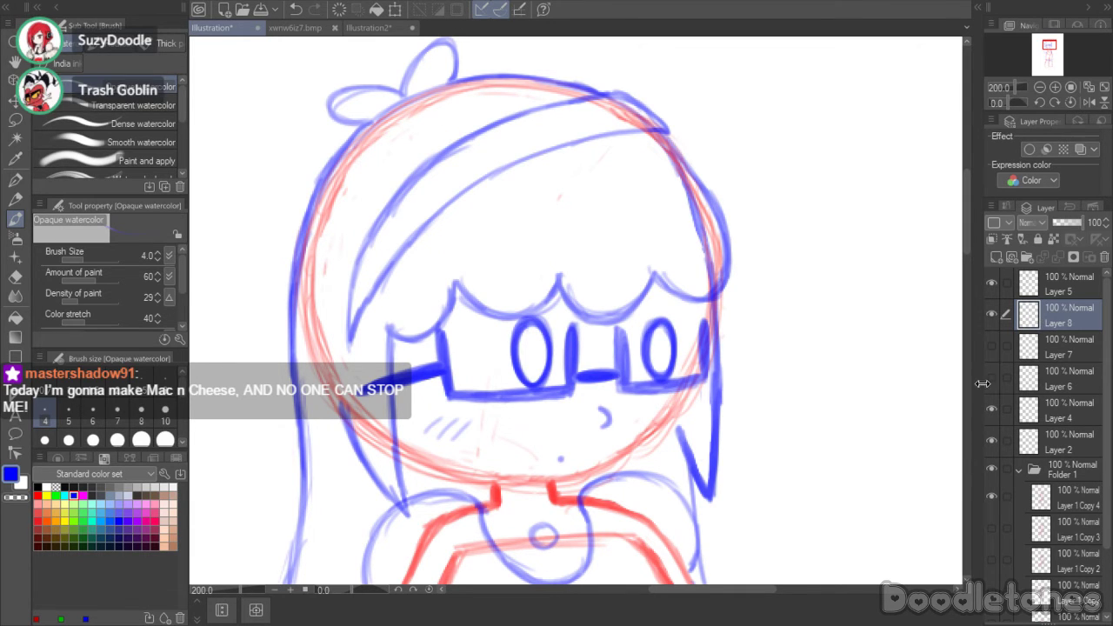
pyautogui.click(992, 379)
pyautogui.click(993, 345)
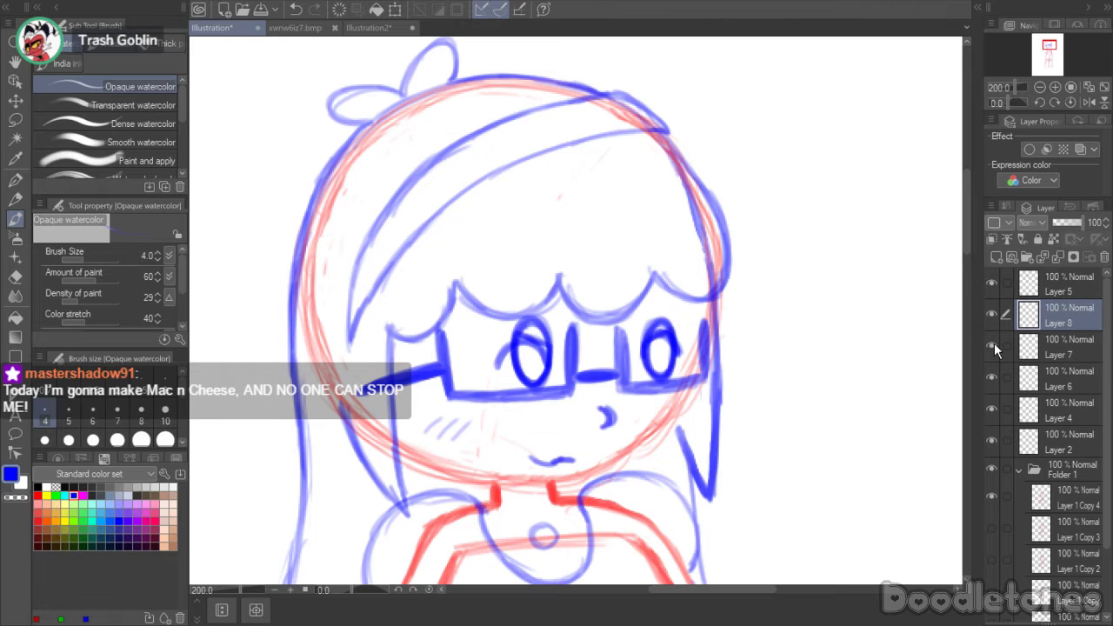
pyautogui.click(991, 369)
pyautogui.click(990, 368)
# - Lasso the nose on Layer 6, move it into line with the other layers' noses and clear the selection
pyautogui.click(1048, 376)
pyautogui.press('m')
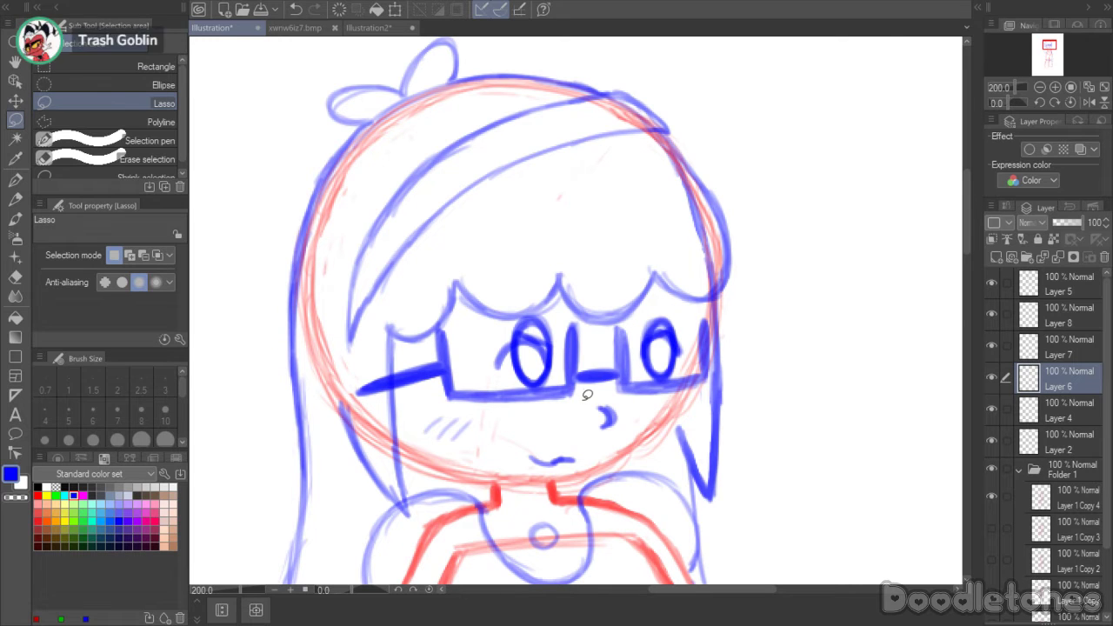
pyautogui.moveTo(591, 396)
pyautogui.mouseDown()
pyautogui.moveTo(580, 430)
pyautogui.moveTo(609, 398)
pyautogui.mouseUp()
pyautogui.click(643, 467)
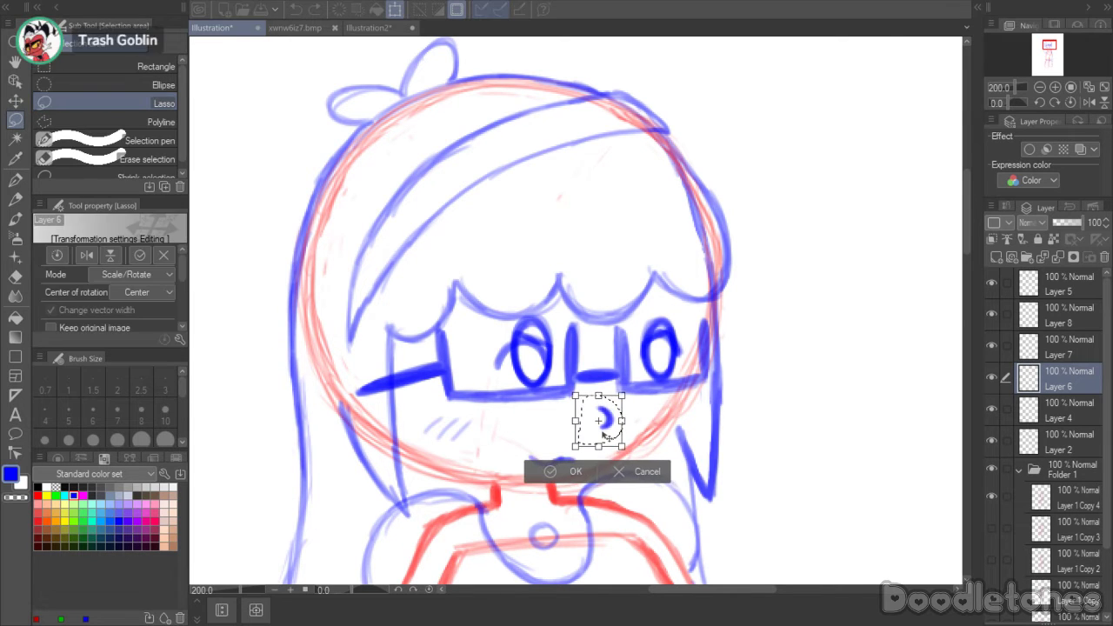
pyautogui.click(570, 471)
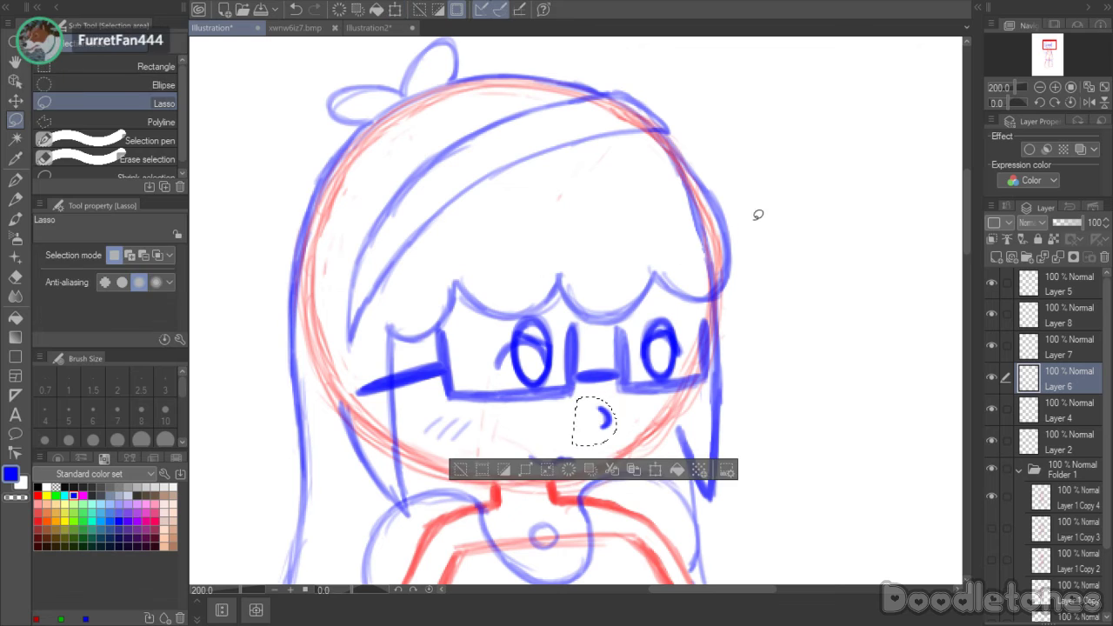
pyautogui.hotkey('ctrl', 'd')
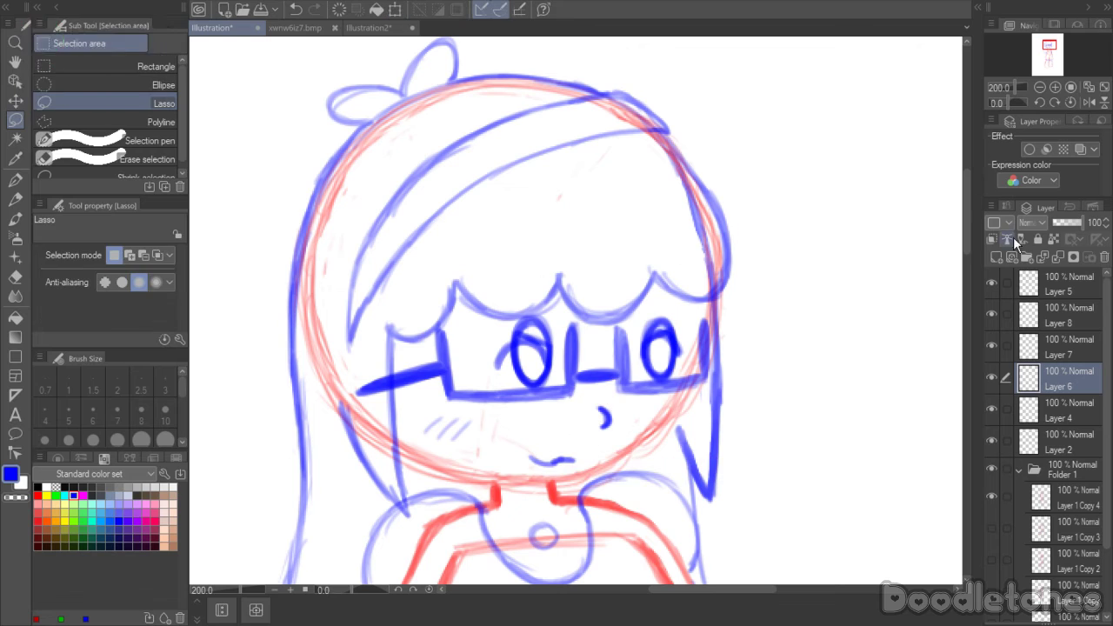
# - Compare the expressions by toggling their layers, leaving Layers 6 and 7 hidden and Layer 4 visible
pyautogui.click(992, 376)
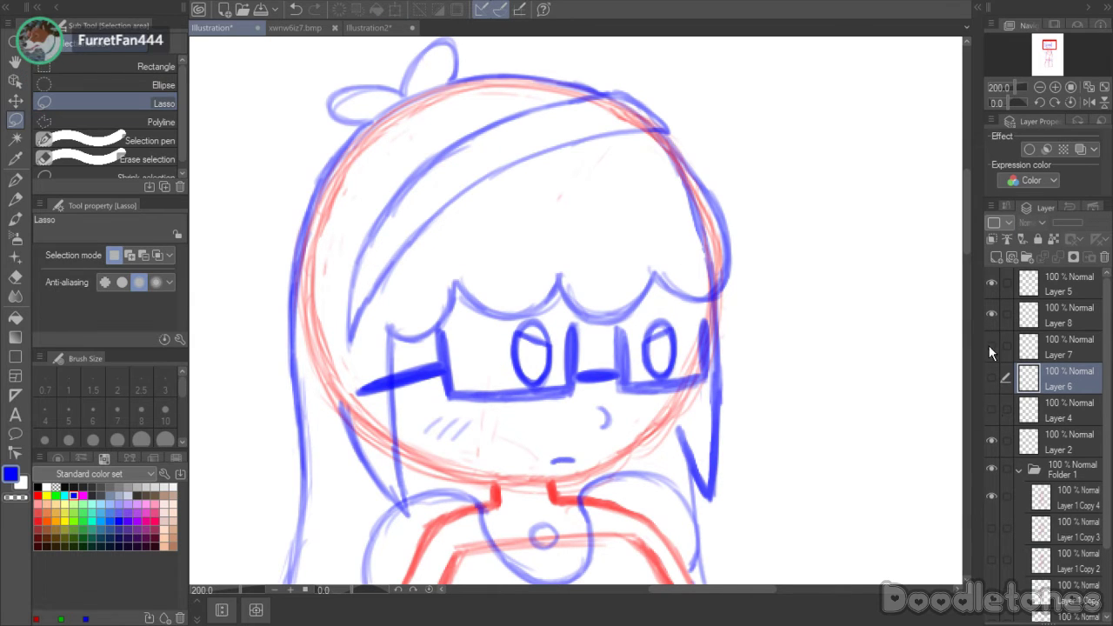
pyautogui.click(992, 377)
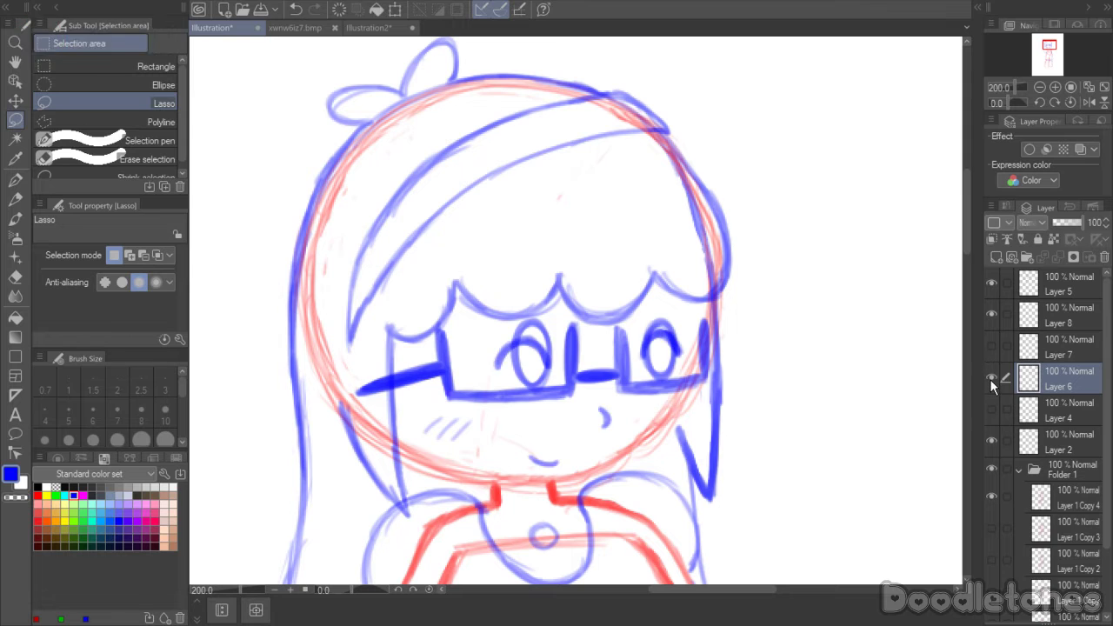
pyautogui.click(990, 378)
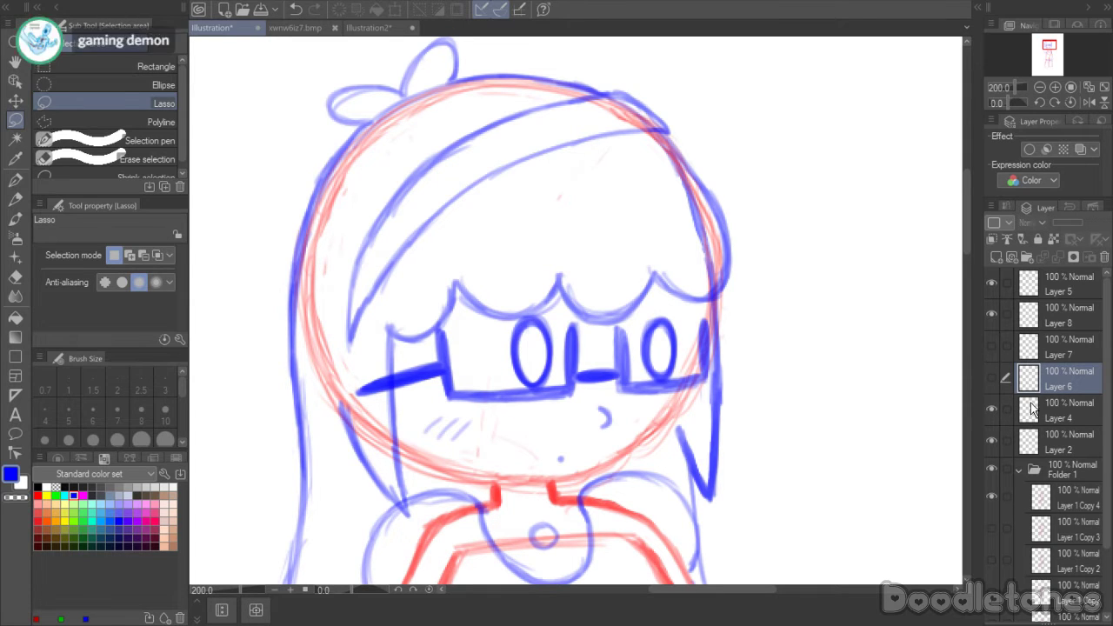
# - On Layer 4, redraw the nose, extend the mouth and draw a straight eyelid line across the top of each oval eye
pyautogui.click(1032, 409)
pyautogui.press('b')
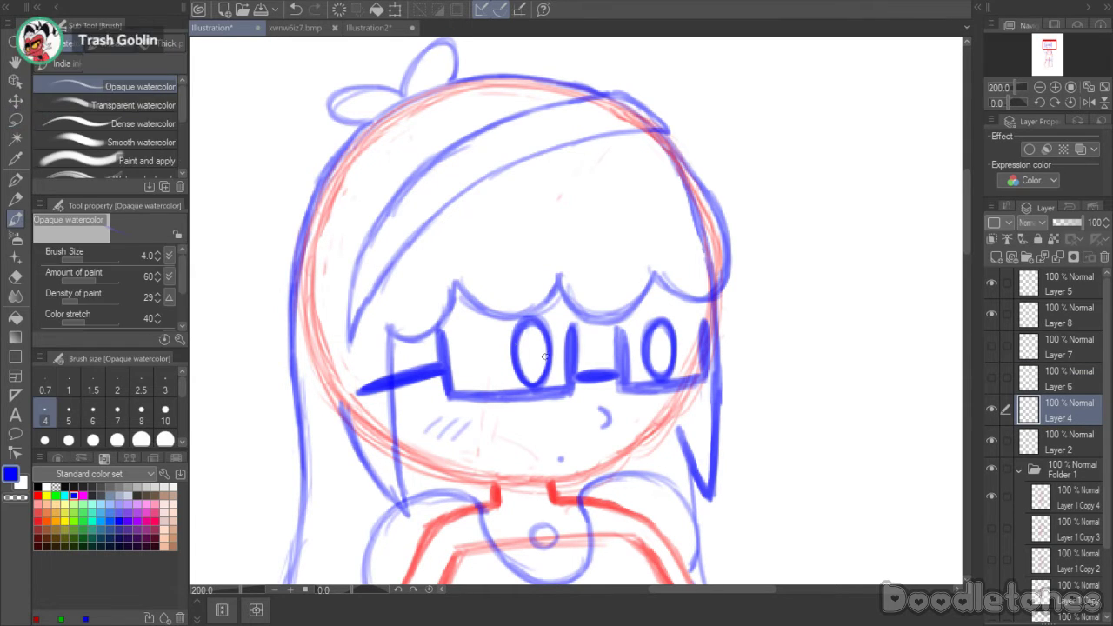
pyautogui.moveTo(599, 406); pyautogui.dragTo(606, 425)
pyautogui.moveTo(512, 336); pyautogui.dragTo(557, 319)
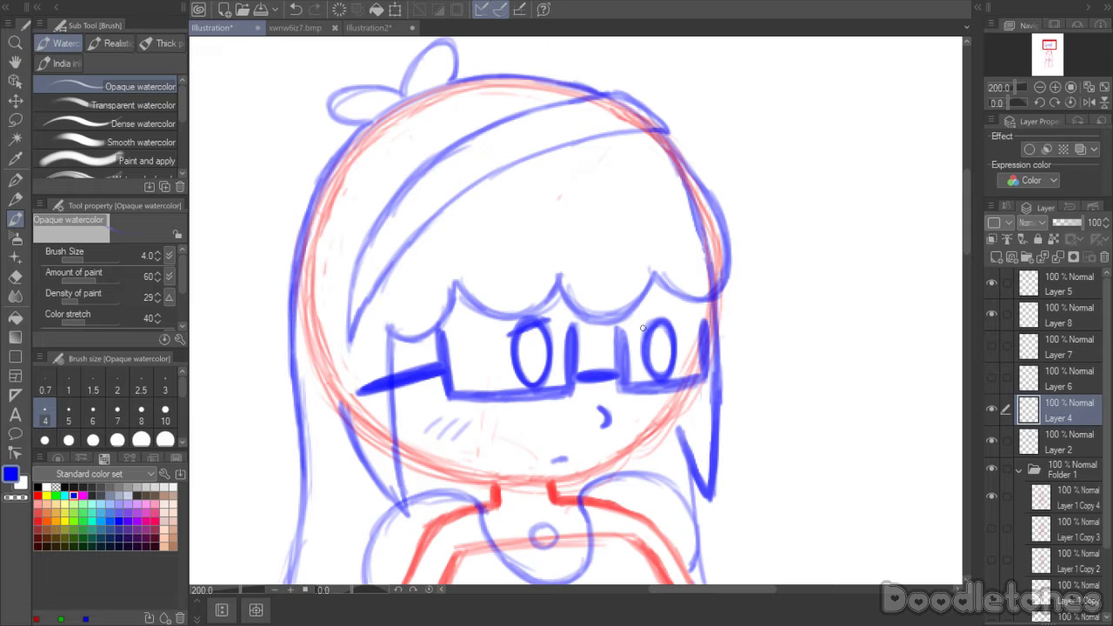
pyautogui.moveTo(644, 326); pyautogui.dragTo(683, 323)
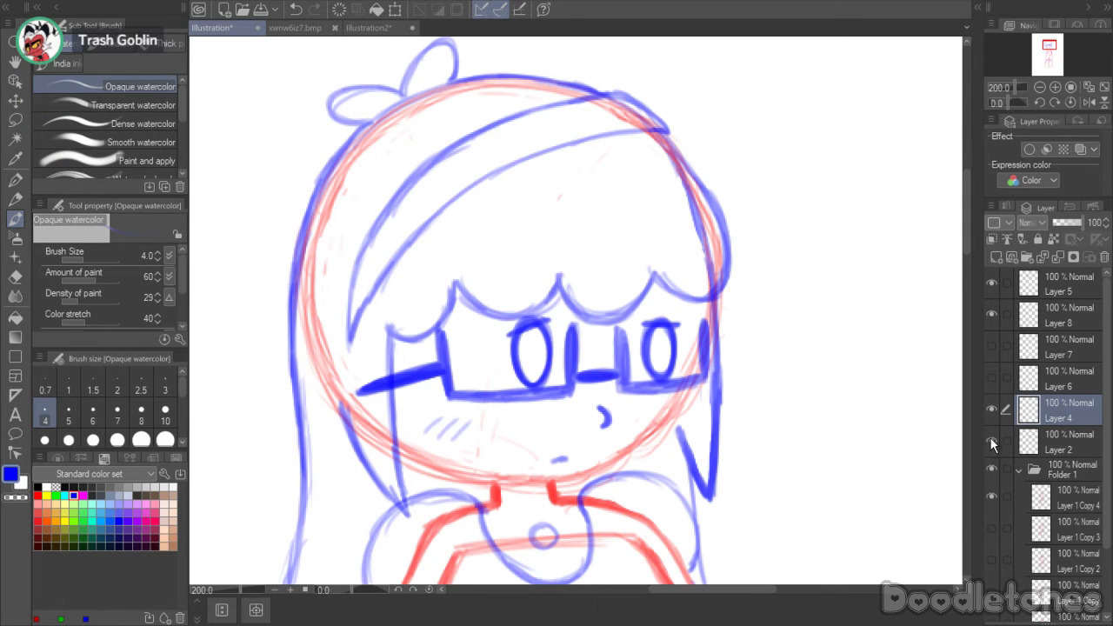
pyautogui.click(992, 441)
pyautogui.click(991, 441)
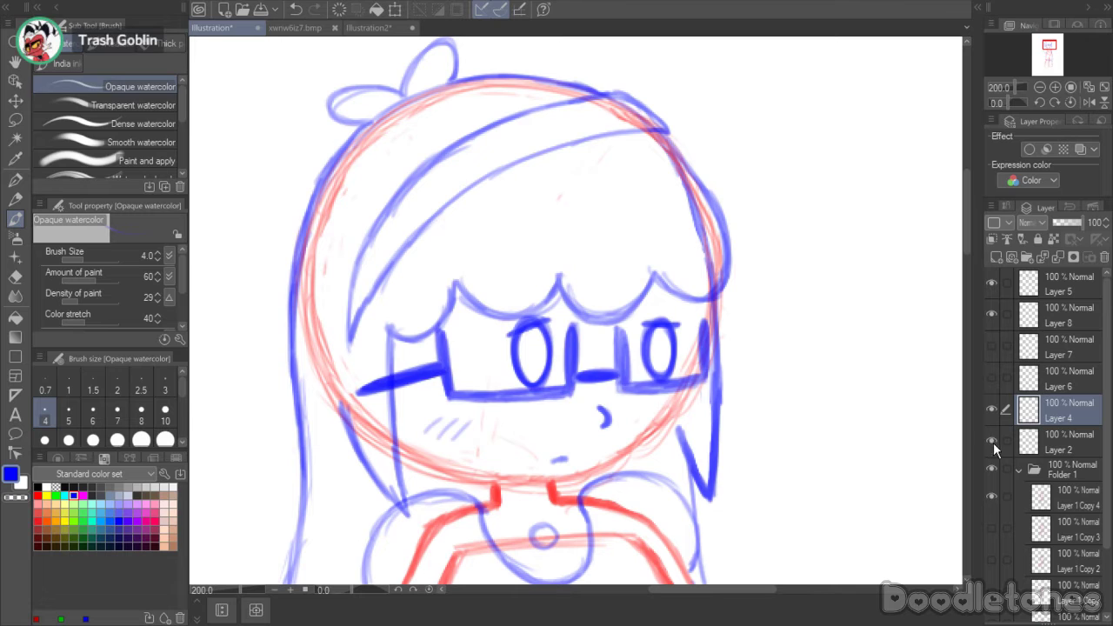
# - Hide Layer 8, erase Layer 4's eye outlines above the lids and move the lassoed right eyelid slightly down and inward
pyautogui.click(991, 315)
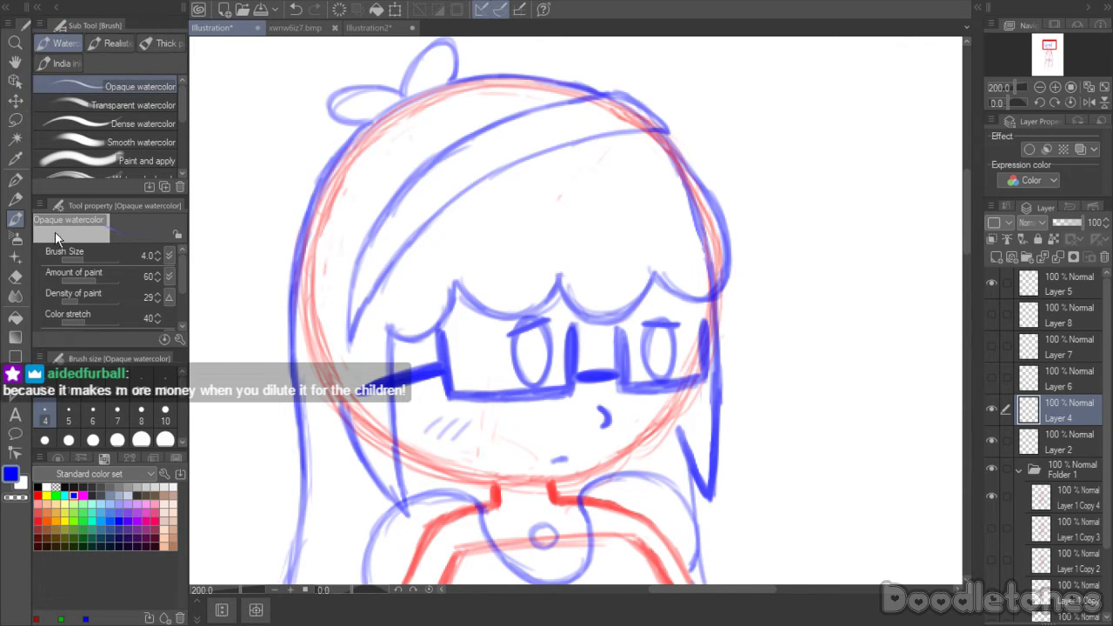
pyautogui.press('e')
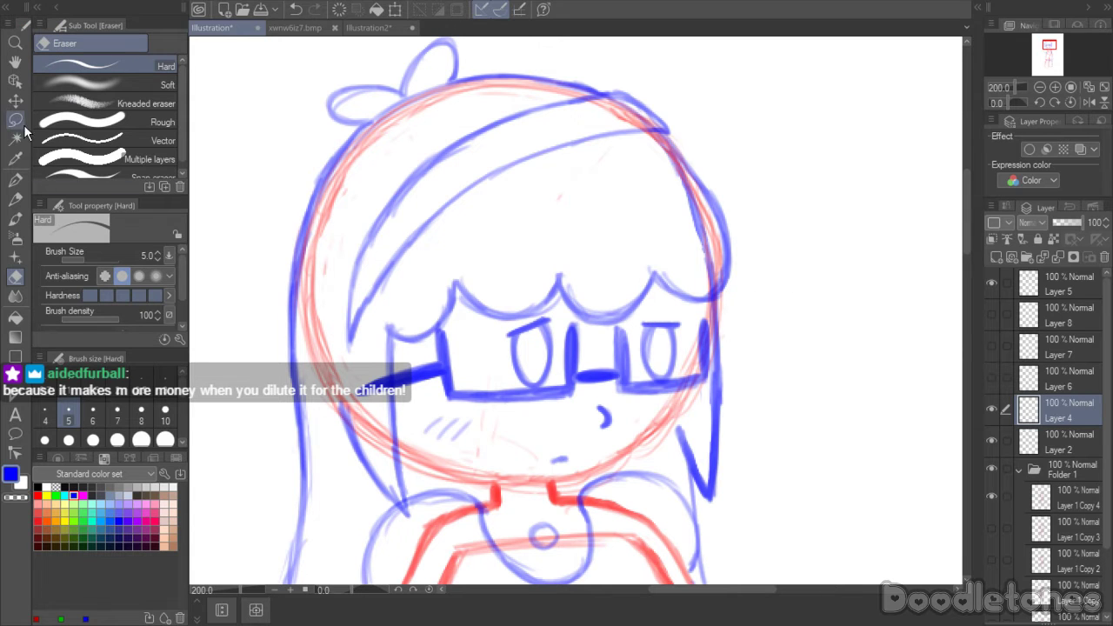
pyautogui.press('m')
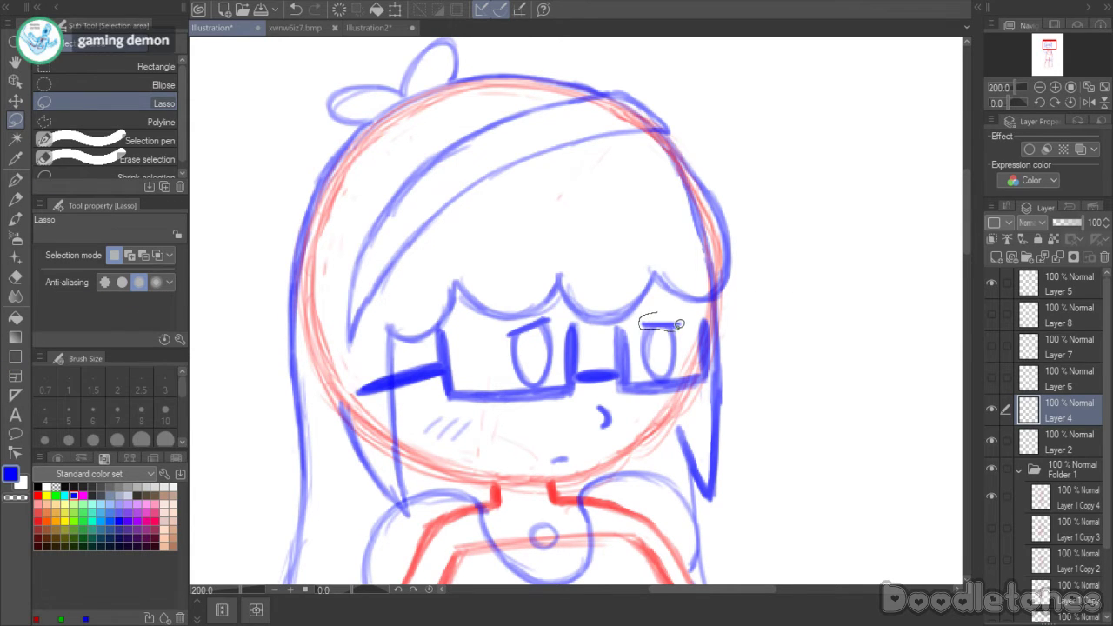
pyautogui.moveTo(680, 324); pyautogui.dragTo(648, 329)
pyautogui.hotkey('ctrl', 't')
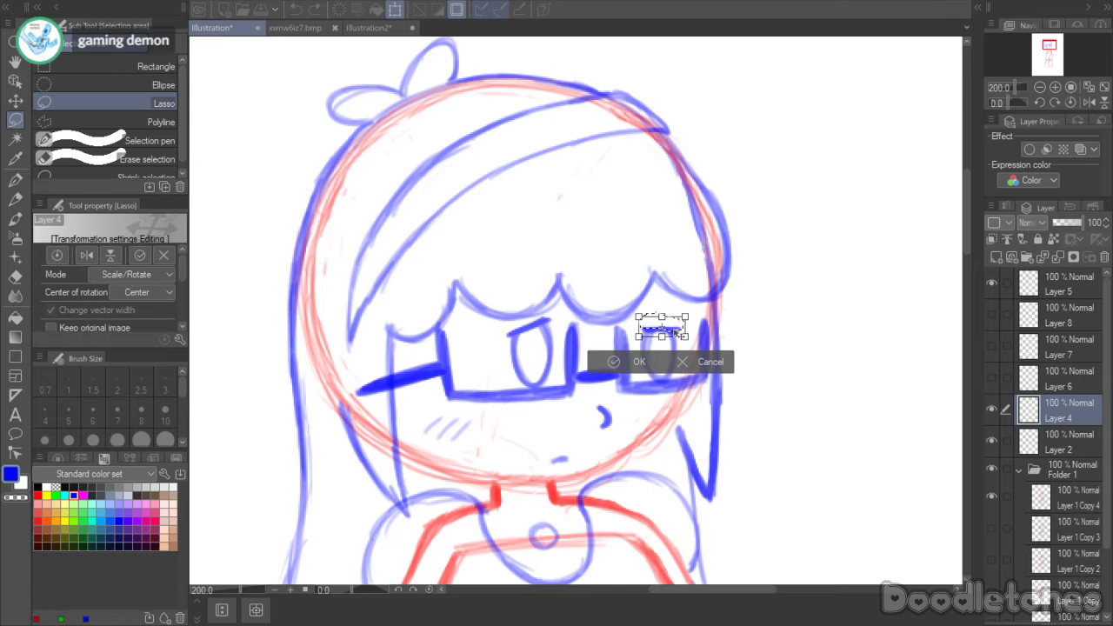
pyautogui.moveTo(678, 334); pyautogui.dragTo(674, 334)
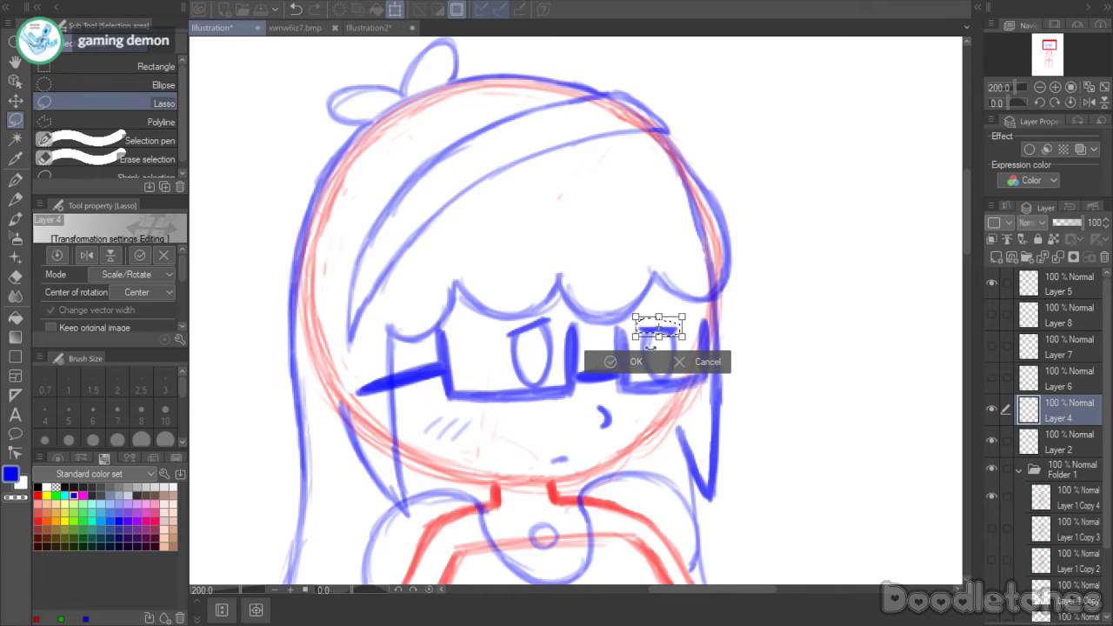
pyautogui.press('Return')
pyautogui.hotkey('ctrl', 'd')
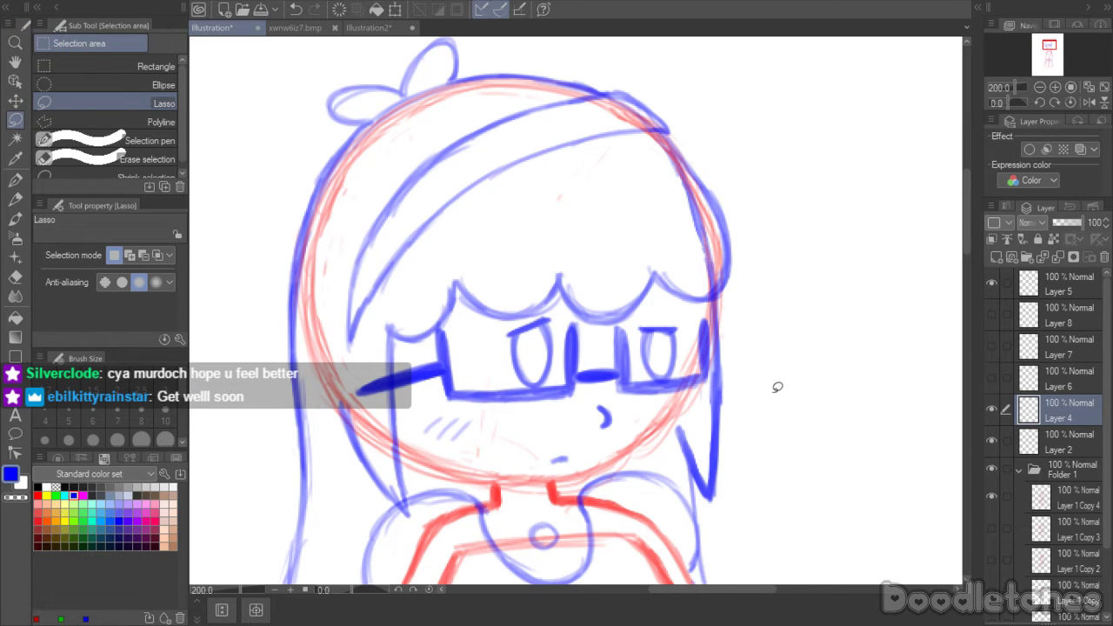
# - Compare the drooping-lid face on Layer 4 with the oval eyes on Layer 8 by toggling both layers
pyautogui.click(992, 408)
pyautogui.click(997, 408)
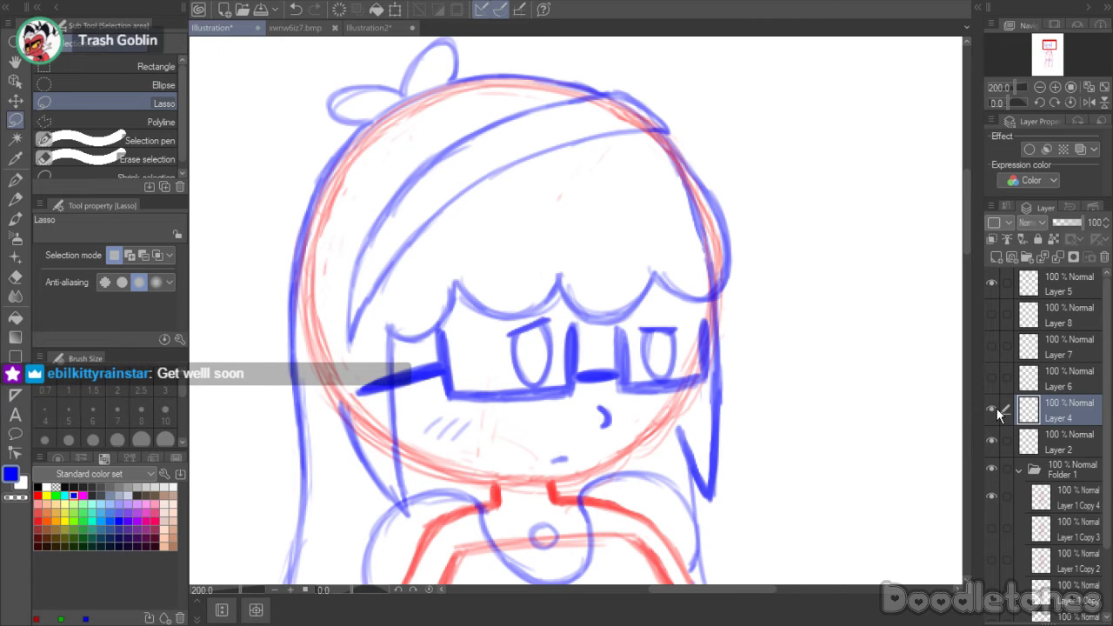
pyautogui.click(992, 314)
pyautogui.click(992, 314)
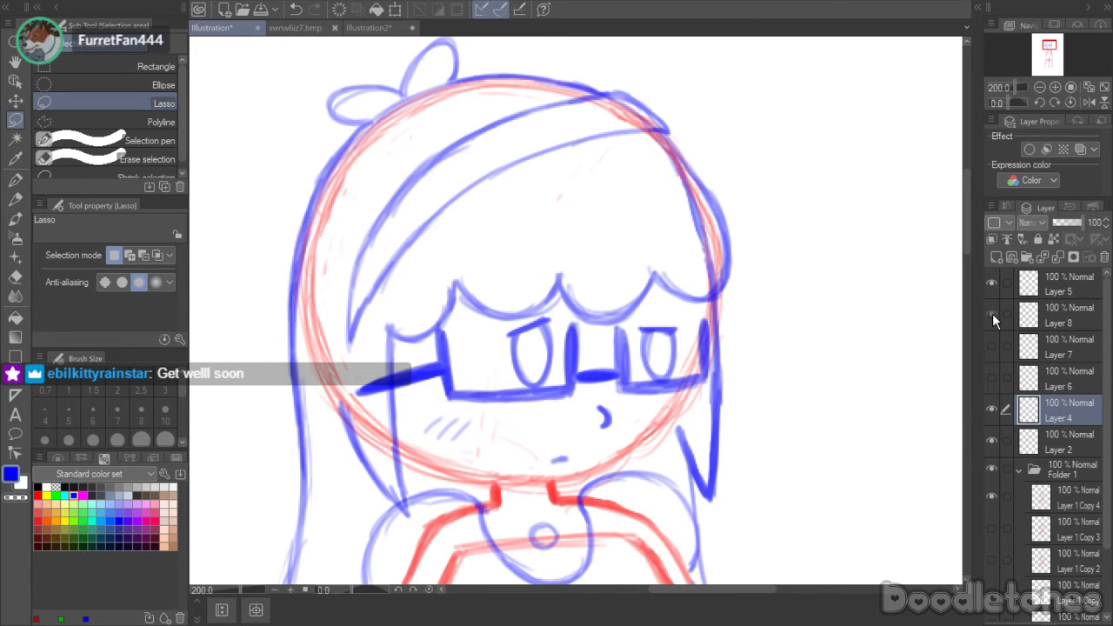
pyautogui.click(992, 314)
pyautogui.click(991, 409)
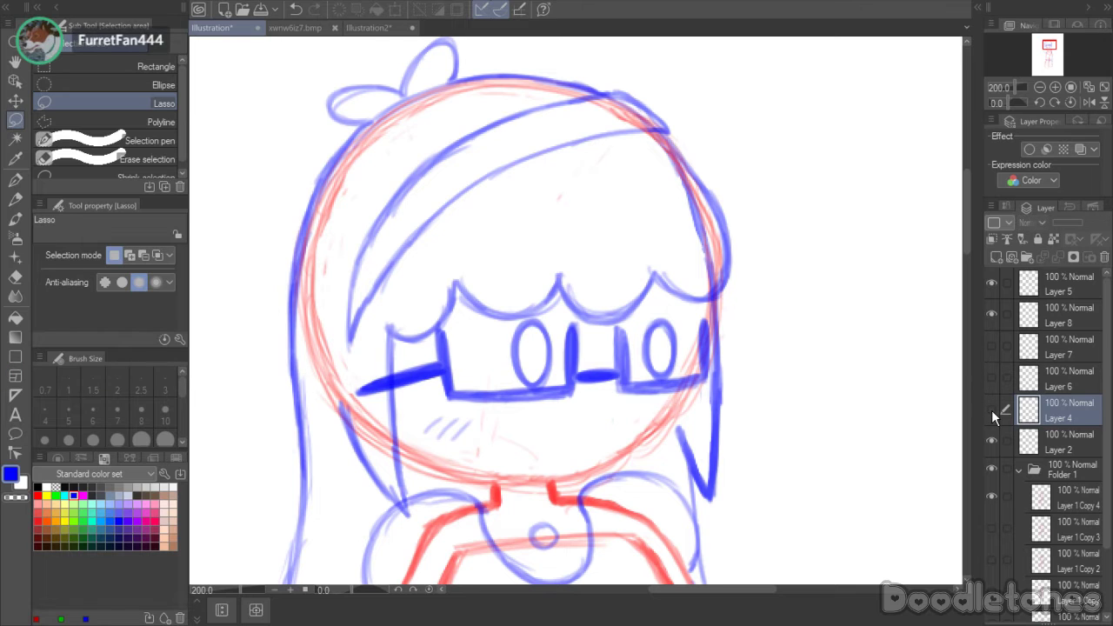
pyautogui.click(992, 408)
# - Trace the nose and mouth onto Layer 8, then swap the stacking positions of Layers 4 and 8, leaving only Layer 4's face shown
pyautogui.click(1040, 311)
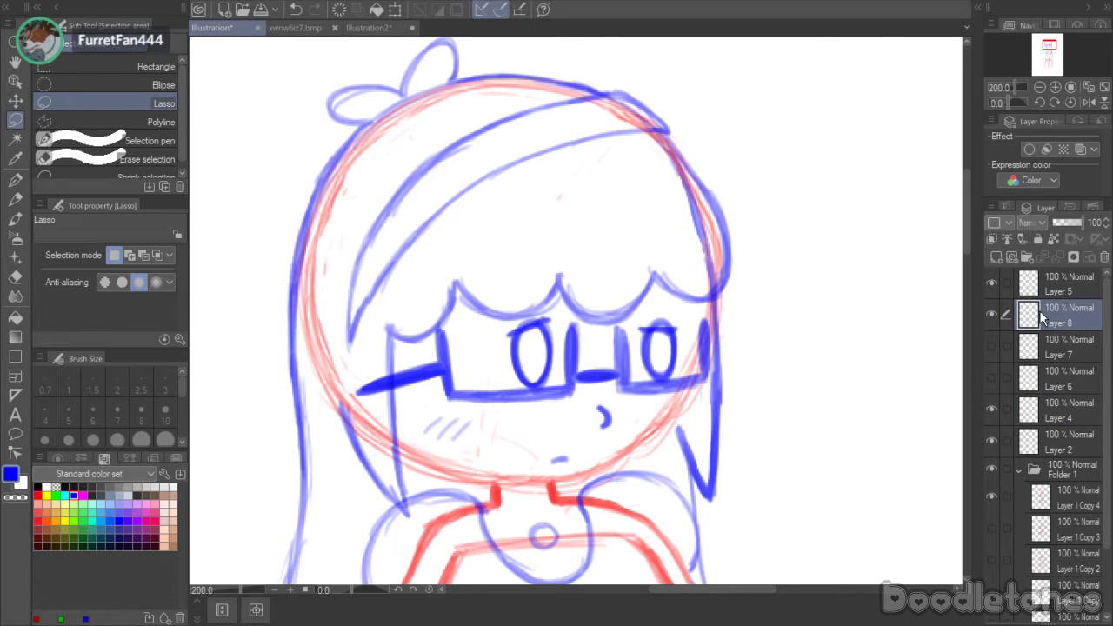
pyautogui.press('b')
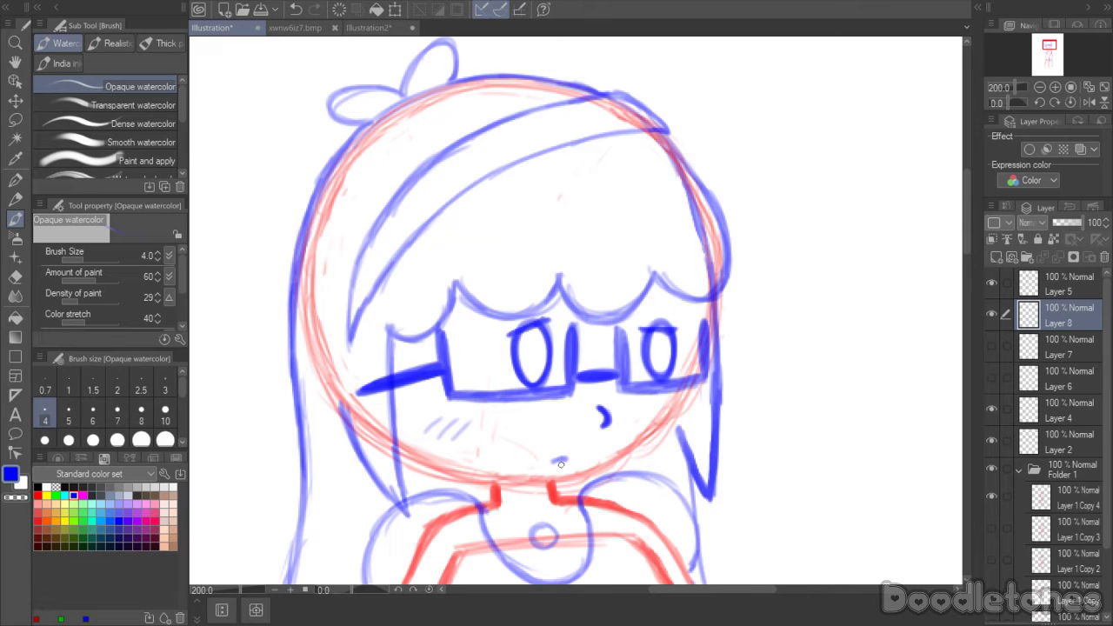
pyautogui.moveTo(1044, 385); pyautogui.dragTo(1030, 314)
pyautogui.click(992, 314)
pyautogui.click(992, 408)
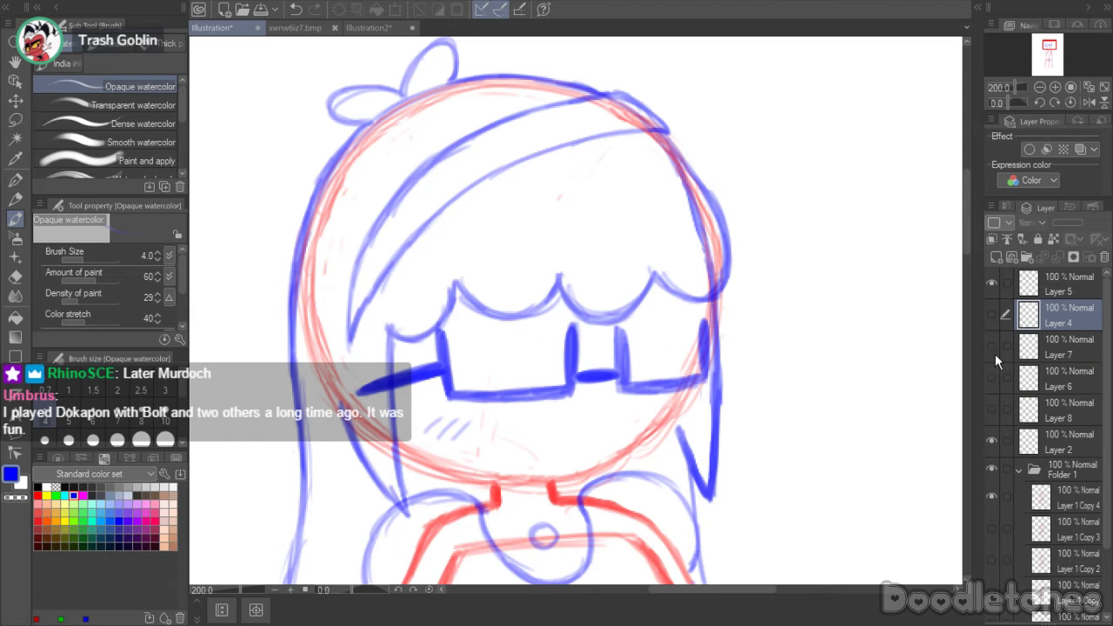
pyautogui.click(992, 314)
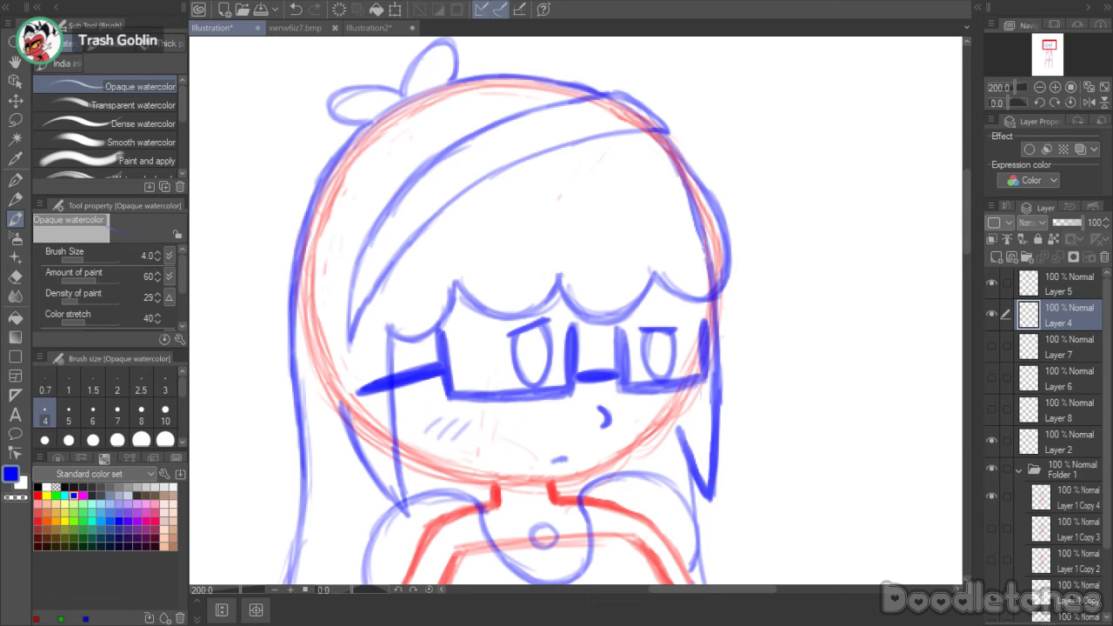
# - Add a layer above Layer 4, use Layer 8 as the guide instead, and trace both eyes with slanted lids cutting across them
pyautogui.click(992, 257)
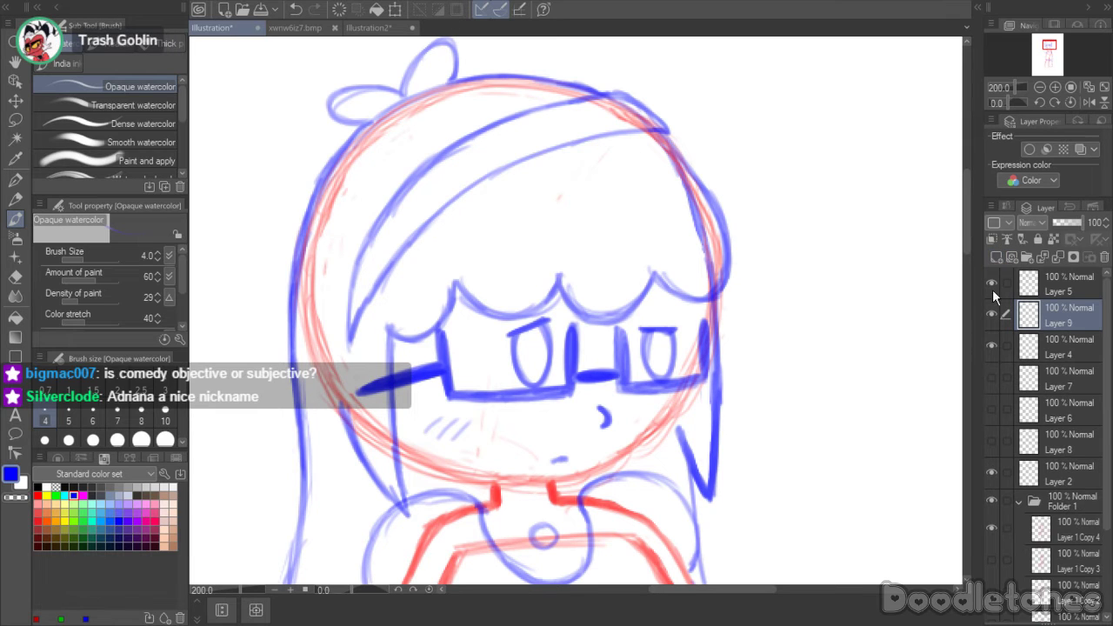
pyautogui.click(991, 345)
pyautogui.click(992, 440)
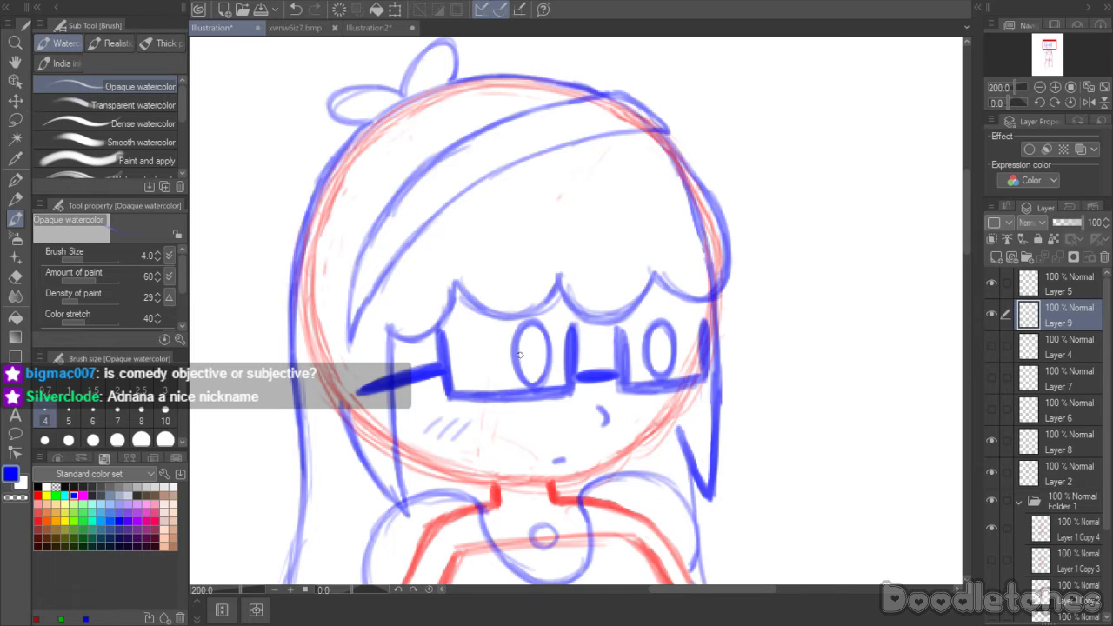
pyautogui.moveTo(515, 350)
pyautogui.mouseDown()
pyautogui.moveTo(543, 334)
pyautogui.moveTo(513, 372)
pyautogui.moveTo(544, 381)
pyautogui.moveTo(548, 335)
pyautogui.moveTo(547, 382)
pyautogui.moveTo(532, 388)
pyautogui.mouseUp()
pyautogui.moveTo(511, 351); pyautogui.dragTo(541, 336)
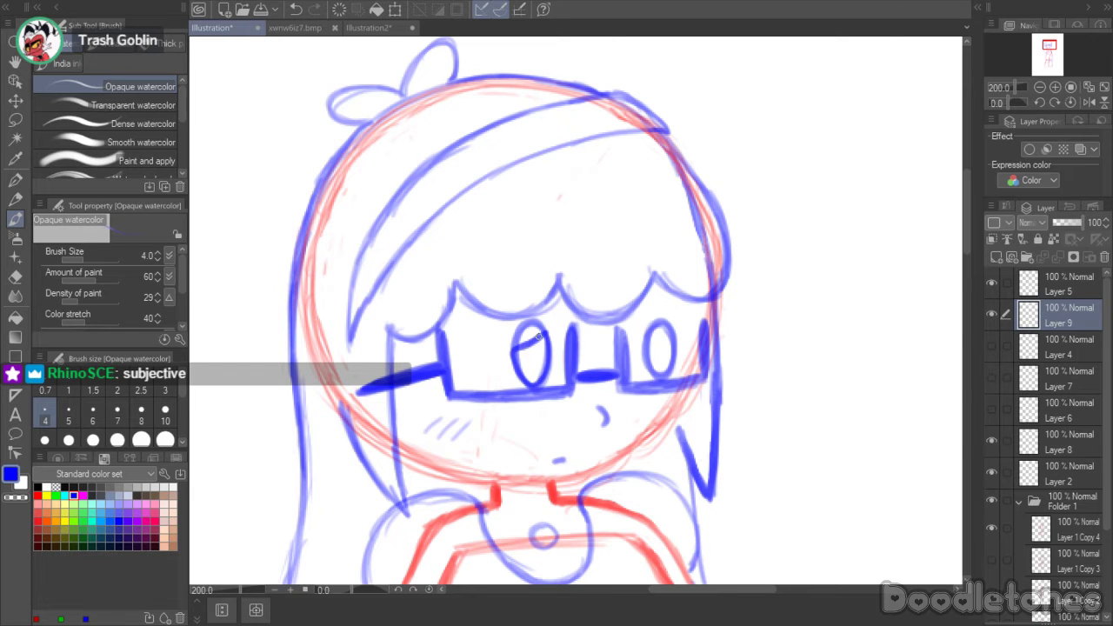
pyautogui.moveTo(650, 341)
pyautogui.mouseDown()
pyautogui.moveTo(669, 337)
pyautogui.moveTo(656, 334)
pyautogui.moveTo(647, 362)
pyautogui.moveTo(659, 375)
pyautogui.moveTo(676, 343)
pyautogui.moveTo(645, 365)
pyautogui.moveTo(668, 335)
pyautogui.mouseUp()
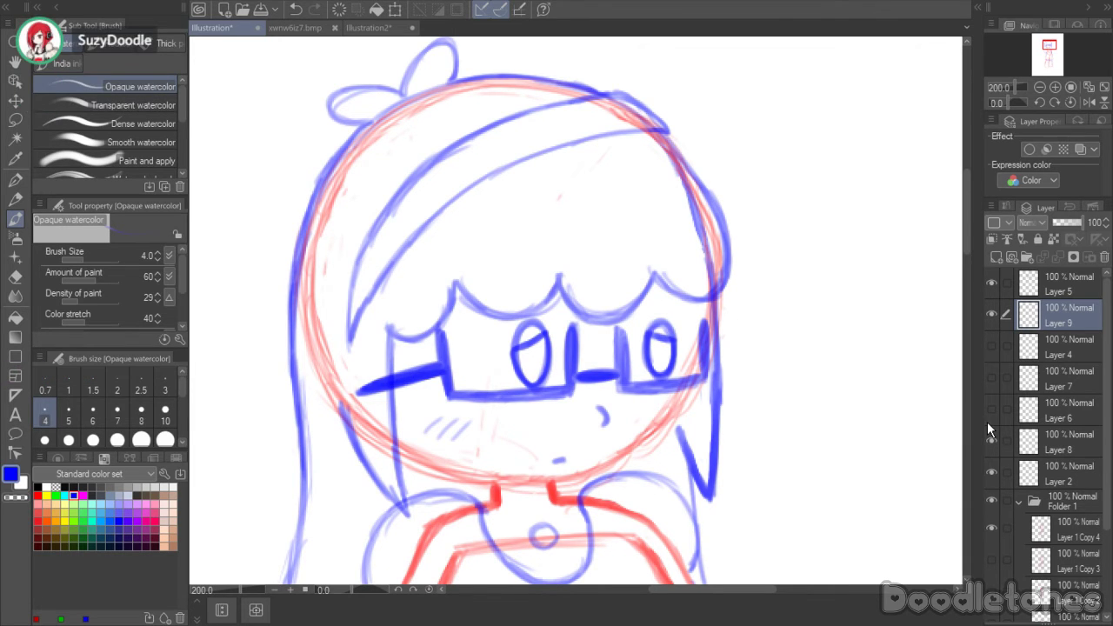
# - Trace the nose and draw a short, slightly downturned mouth on Layer 9, then hide the Layer 8 guide
pyautogui.moveTo(596, 407); pyautogui.dragTo(603, 425)
pyautogui.moveTo(541, 462); pyautogui.dragTo(570, 459)
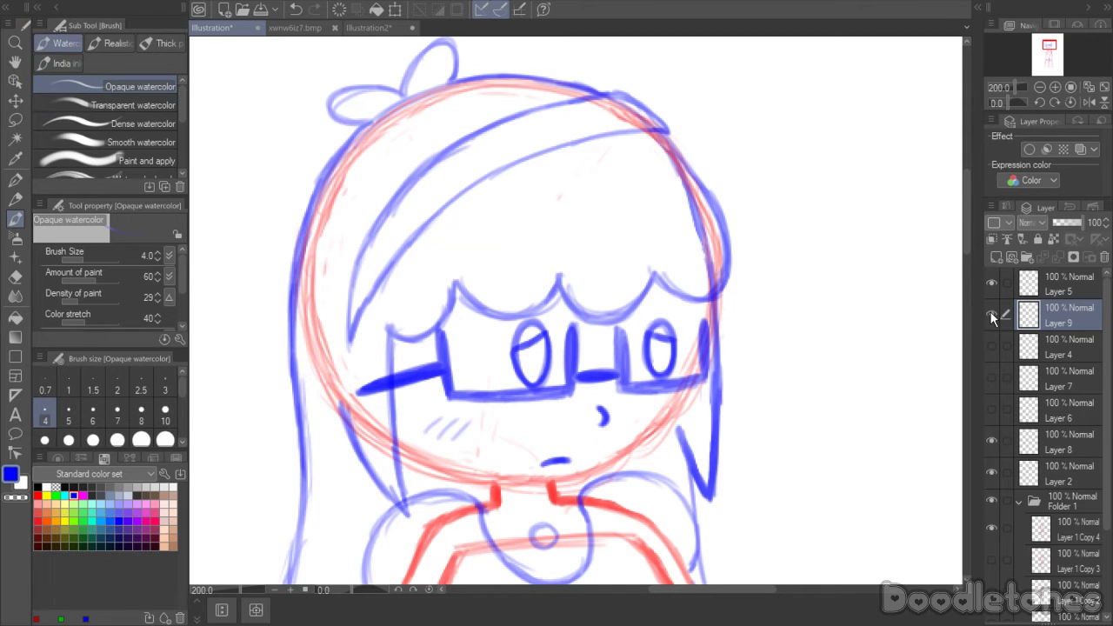
pyautogui.click(991, 436)
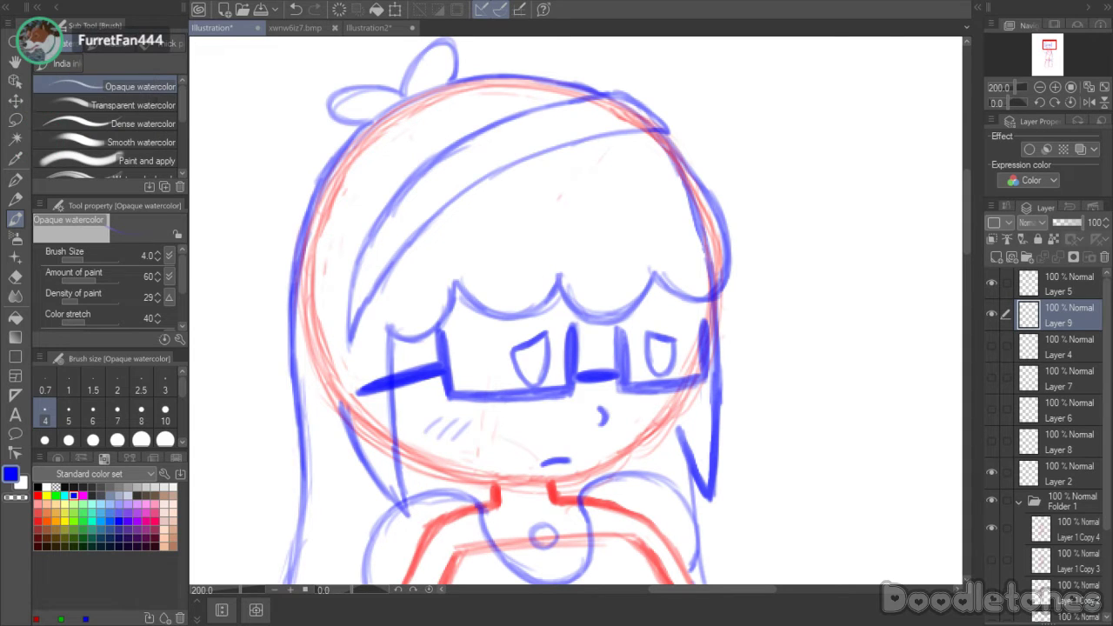
# - Hide Layer 9, add a new layer and draw small solid oval eyes inside both lenses, using Layer 8 as a temporary guide
pyautogui.click(992, 314)
pyautogui.click(996, 257)
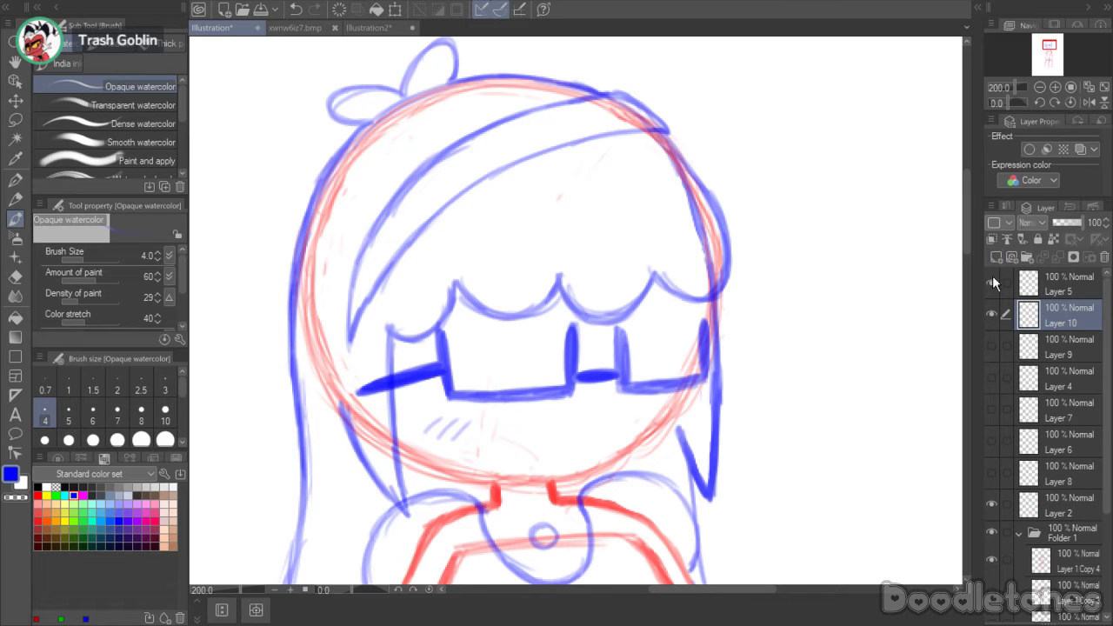
pyautogui.click(992, 472)
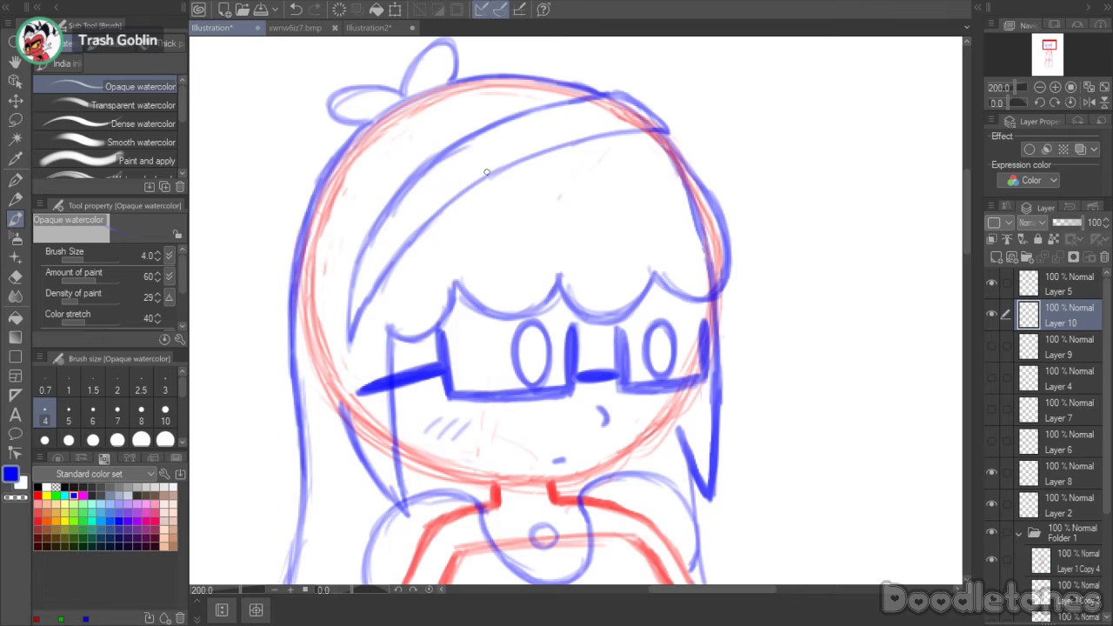
pyautogui.moveTo(531, 353)
pyautogui.mouseDown()
pyautogui.moveTo(534, 370)
pyautogui.moveTo(531, 345)
pyautogui.moveTo(532, 359)
pyautogui.mouseUp()
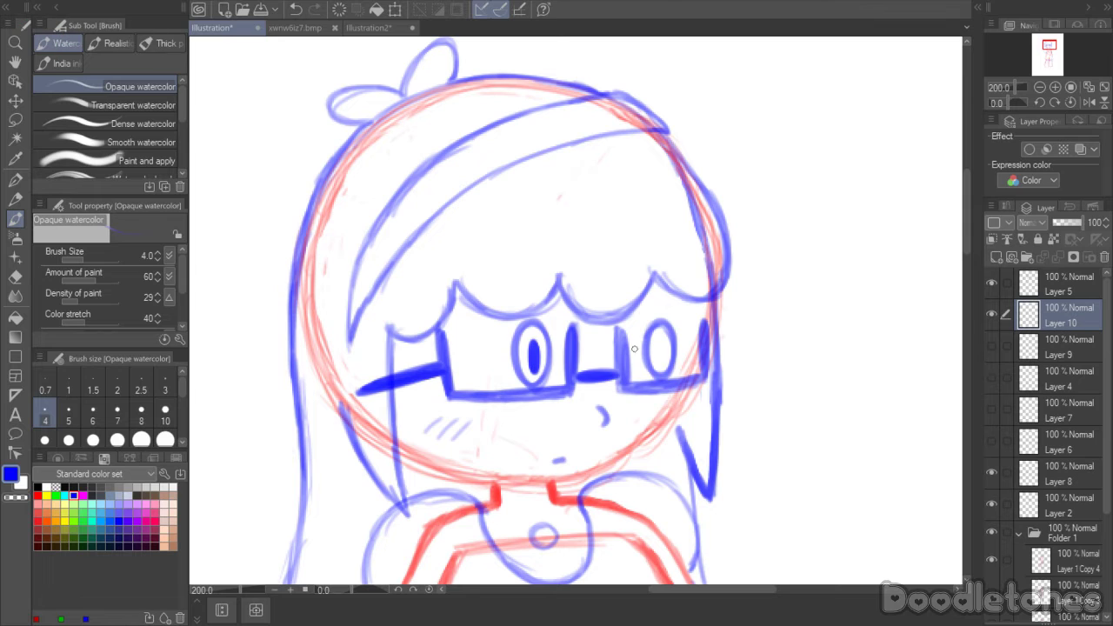
pyautogui.moveTo(657, 341)
pyautogui.mouseDown()
pyautogui.moveTo(657, 367)
pyautogui.moveTo(660, 344)
pyautogui.mouseUp()
pyautogui.click(991, 475)
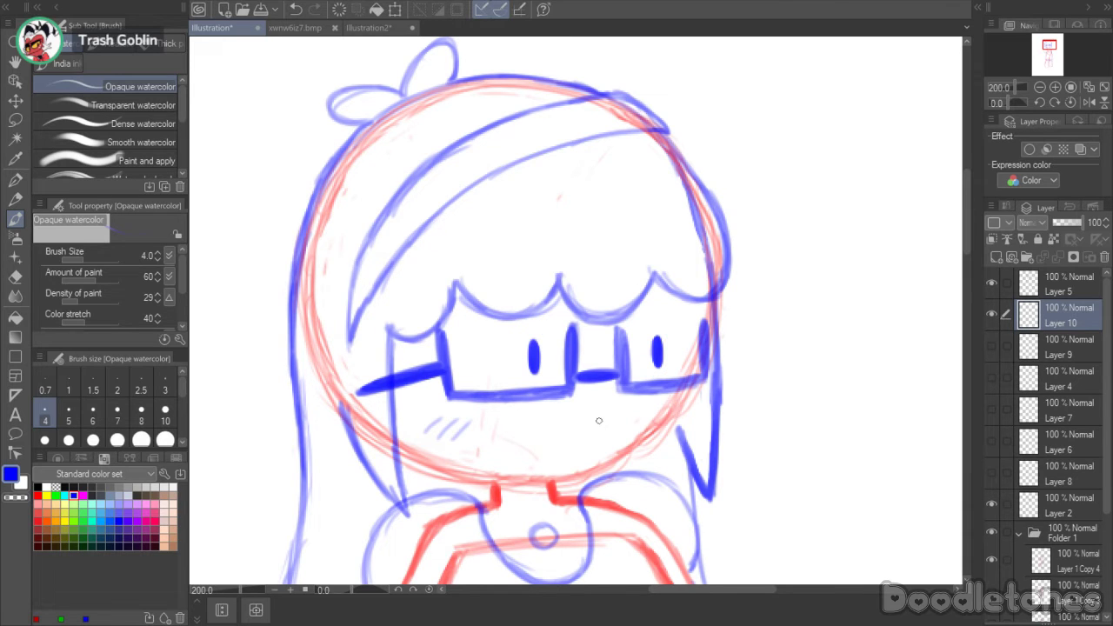
# - Draw the nose on Layer 10, checking it against Layer 9, and add a large open frowning mouth with a tongue at the chin
pyautogui.moveTo(596, 415)
pyautogui.mouseDown()
pyautogui.moveTo(612, 424)
pyautogui.moveTo(600, 432)
pyautogui.mouseUp()
pyautogui.click(992, 345)
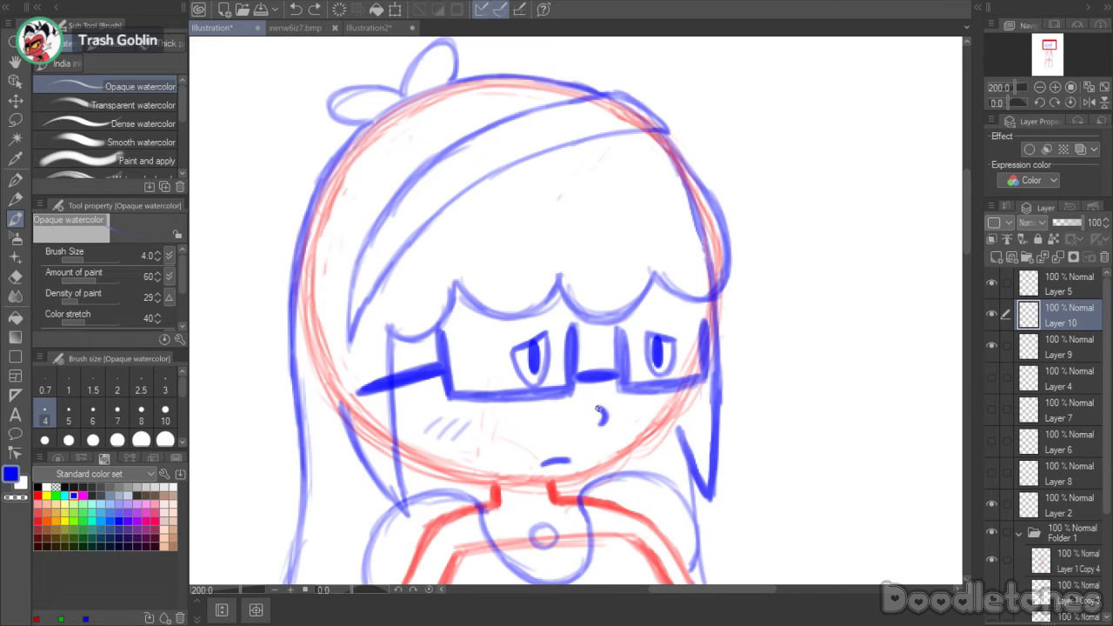
pyautogui.click(992, 345)
pyautogui.click(1026, 347)
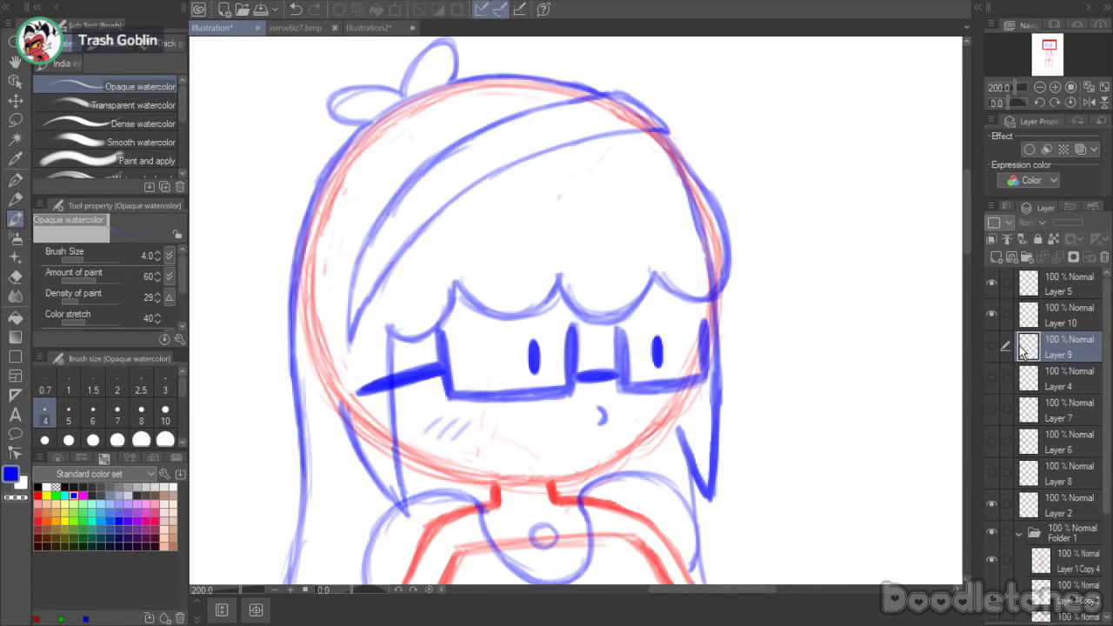
pyautogui.click(1028, 315)
pyautogui.moveTo(506, 475)
pyautogui.mouseDown()
pyautogui.moveTo(547, 450)
pyautogui.moveTo(583, 469)
pyautogui.moveTo(535, 447)
pyautogui.moveTo(502, 477)
pyautogui.moveTo(527, 453)
pyautogui.moveTo(569, 447)
pyautogui.moveTo(545, 448)
pyautogui.moveTo(579, 473)
pyautogui.moveTo(501, 478)
pyautogui.moveTo(578, 472)
pyautogui.moveTo(506, 474)
pyautogui.moveTo(548, 472)
pyautogui.moveTo(520, 465)
pyautogui.moveTo(550, 473)
pyautogui.mouseUp()
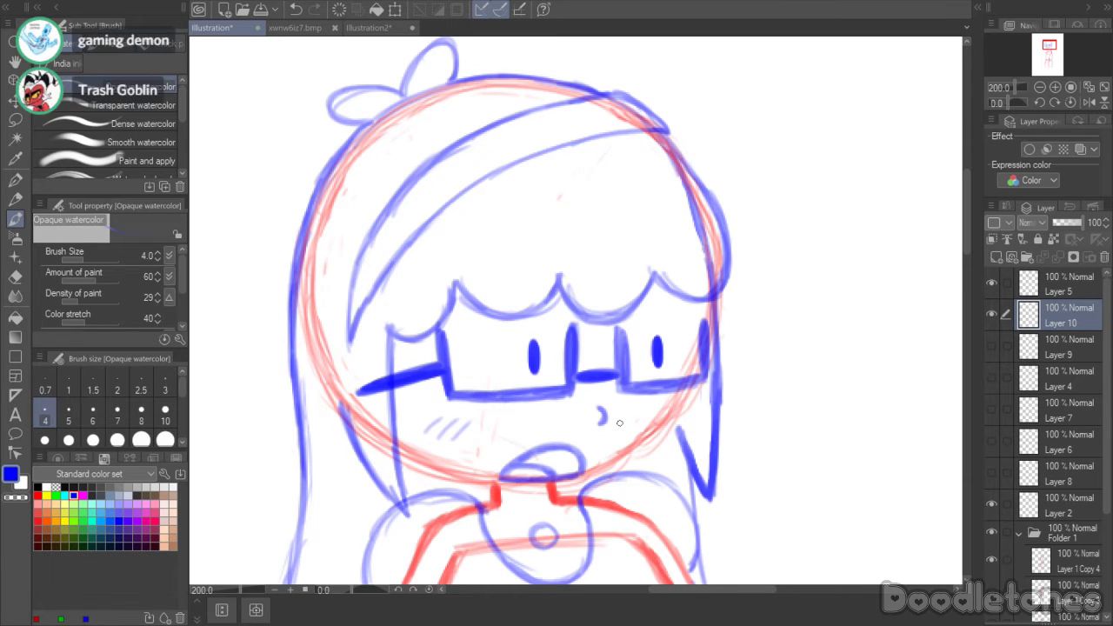
# - Hide Layer 5 and Layer 10 so the open-mouth expression and bangs are not displayed
pyautogui.scroll(-2, 778, 472)
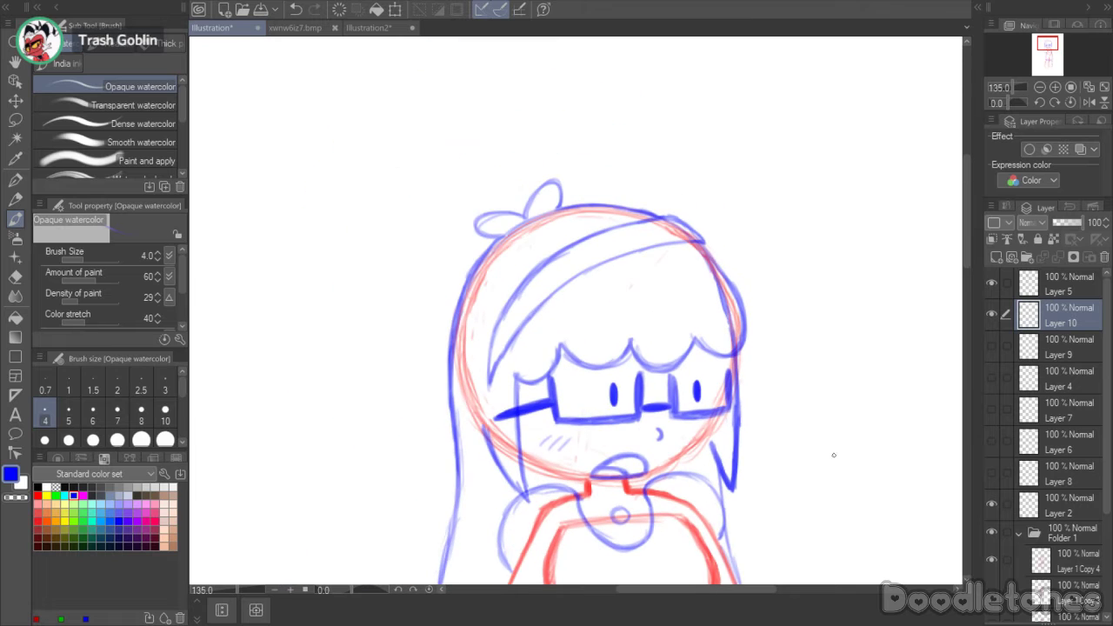
pyautogui.moveTo(965, 255); pyautogui.dragTo(971, 281)
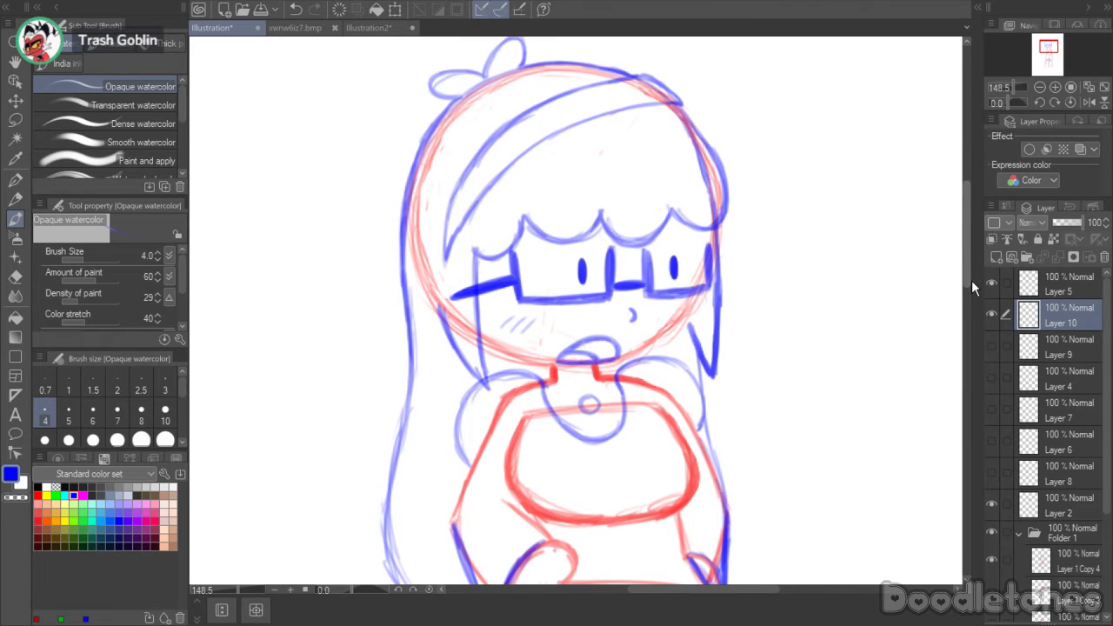
pyautogui.scroll(-3, 852, 325)
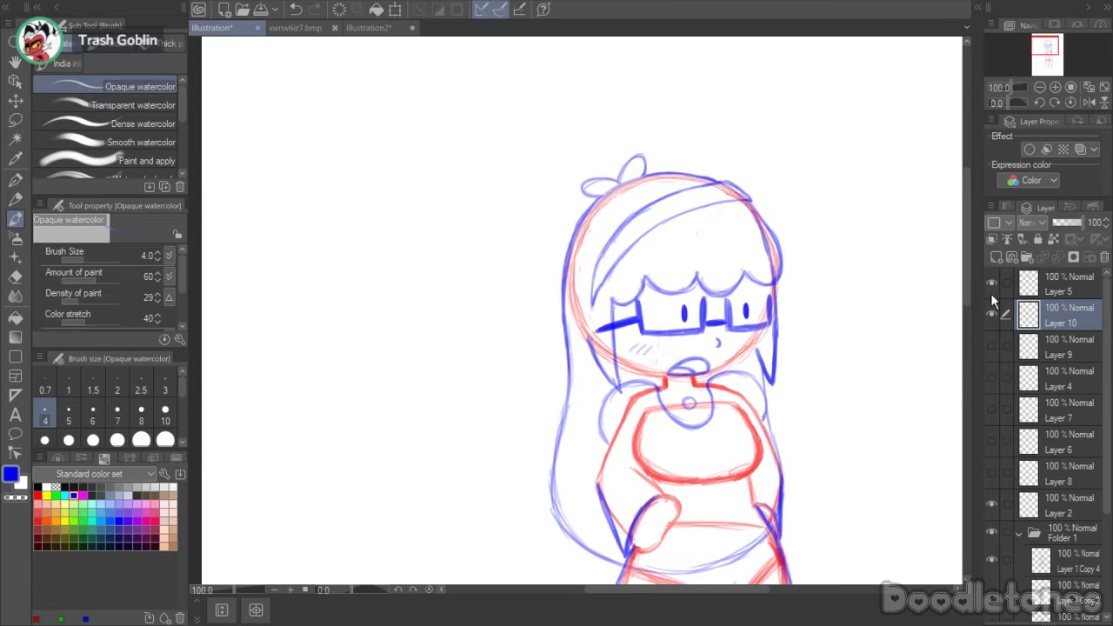
pyautogui.moveTo(990, 284); pyautogui.dragTo(992, 307)
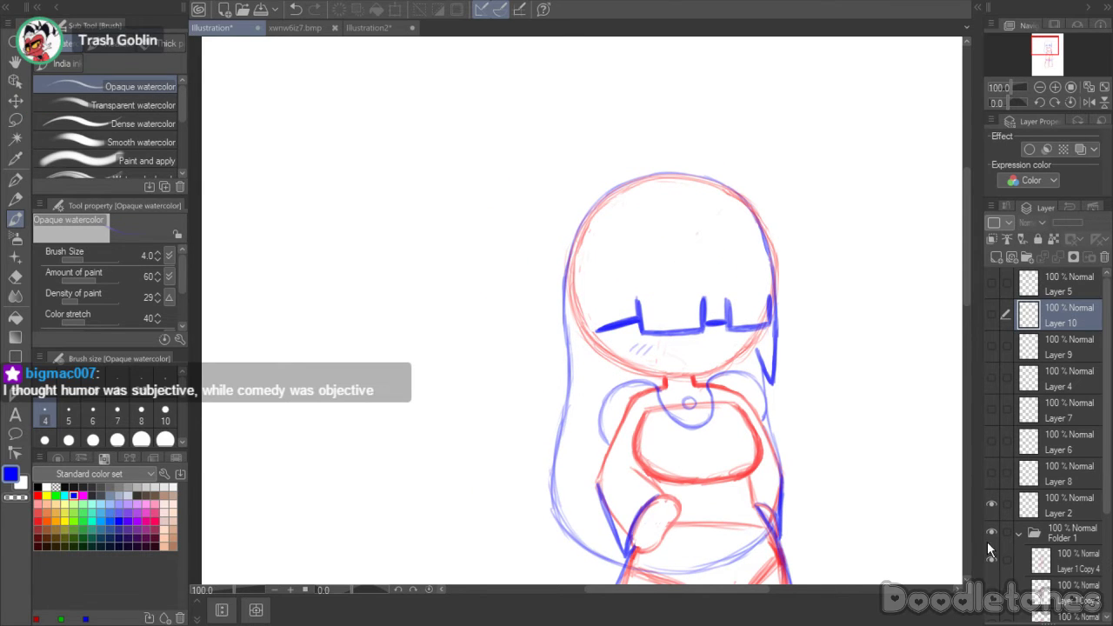
# - Group Layer 5 through Layer 2 in a new folder above Folder 1, hide Layer 2 and collapse the new folder
pyautogui.click(1035, 292)
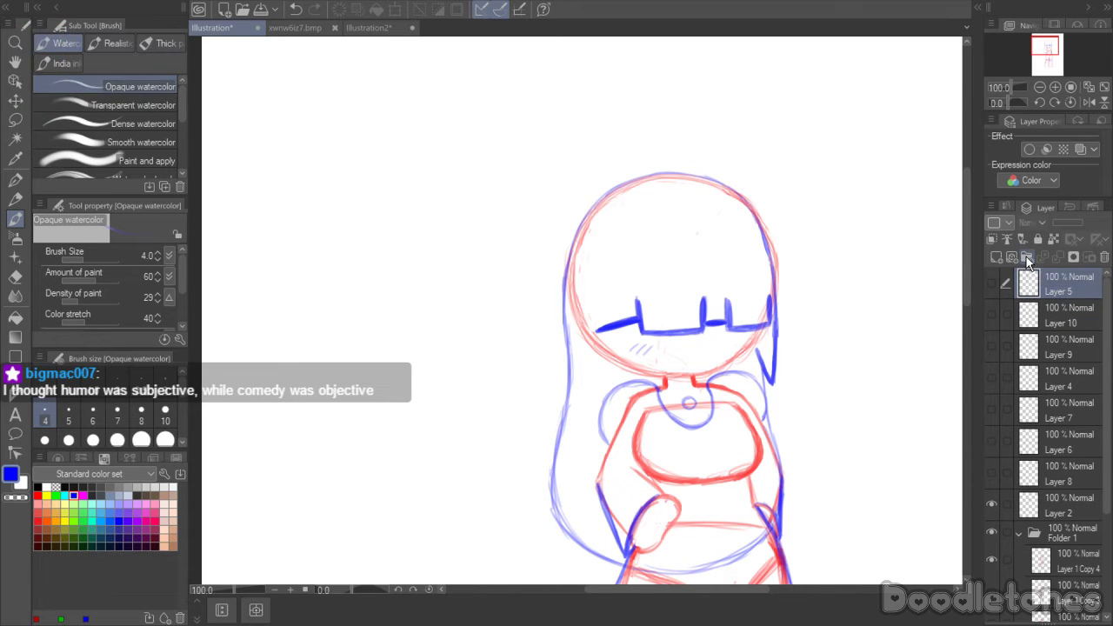
pyautogui.click(1027, 256)
pyautogui.click(1011, 312)
pyautogui.moveTo(1005, 333); pyautogui.dragTo(1006, 527)
pyautogui.moveTo(1043, 297); pyautogui.dragTo(1050, 288)
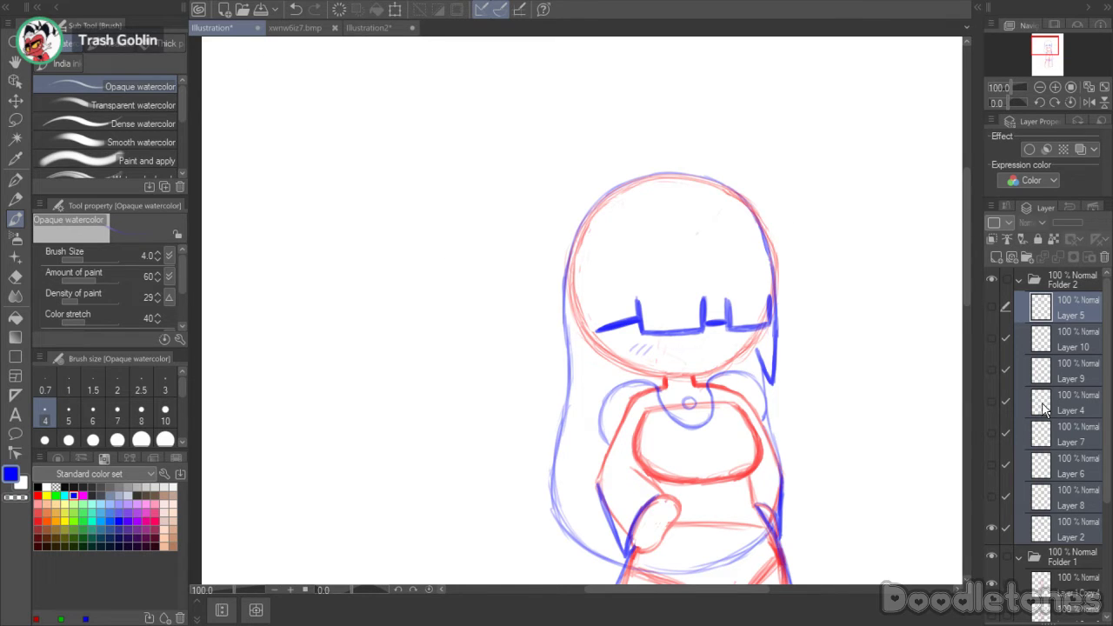
pyautogui.moveTo(1004, 330); pyautogui.dragTo(993, 532)
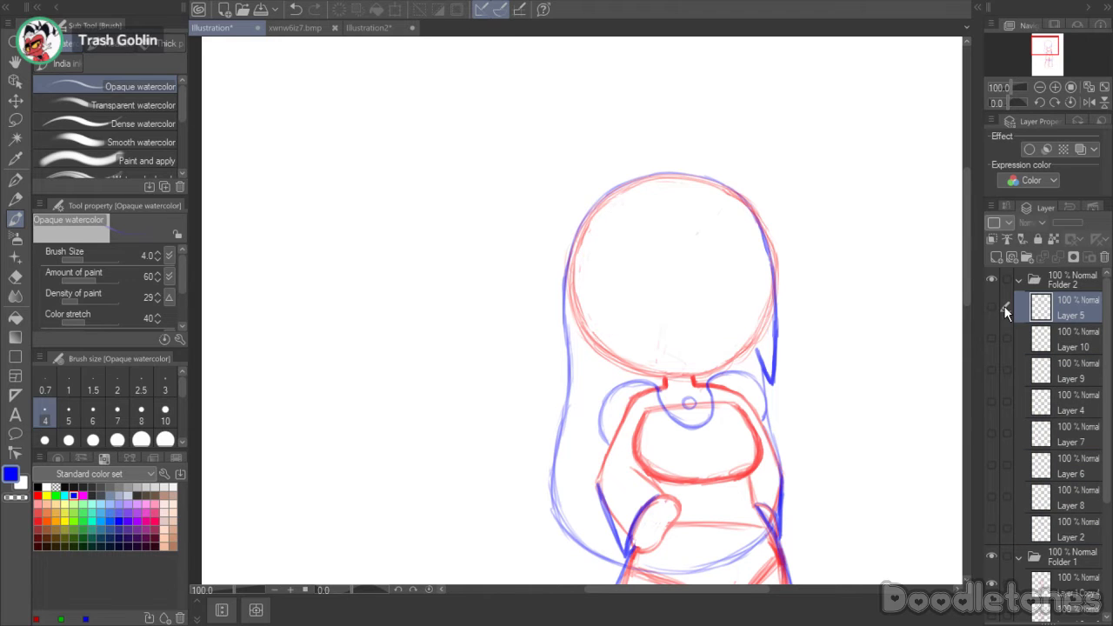
pyautogui.click(1019, 279)
# - Hide Folder 2 and the body pose layers, leaving only Layer 3 with the back hair sketch visible in Folder 1
pyautogui.click(991, 489)
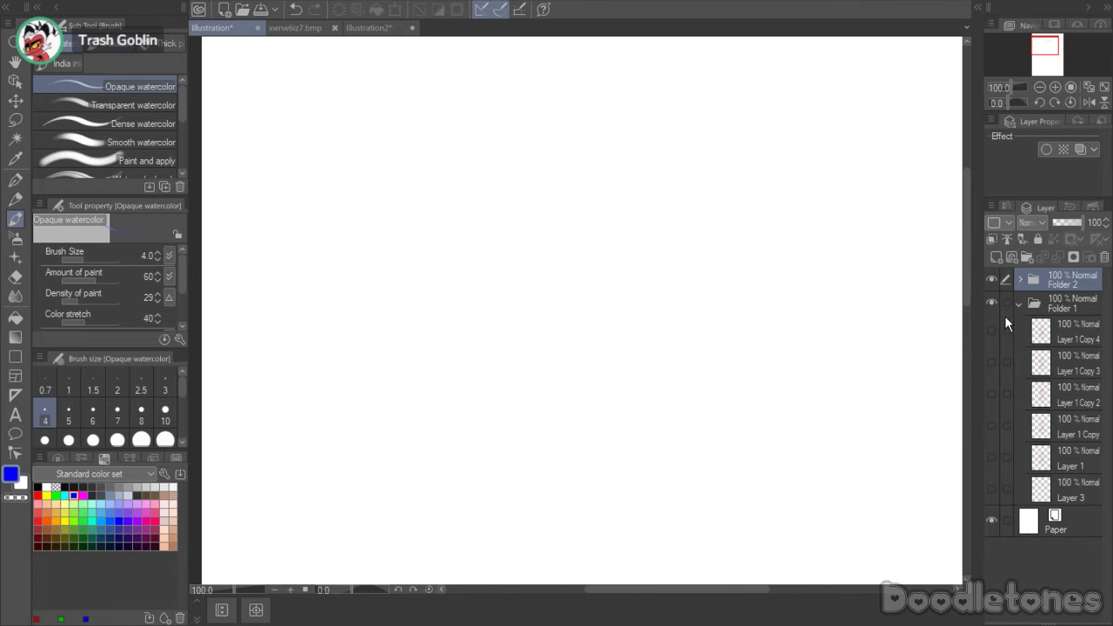
pyautogui.click(1018, 304)
pyautogui.click(1020, 302)
pyautogui.moveTo(992, 278); pyautogui.dragTo(991, 302)
pyautogui.click(1038, 497)
pyautogui.click(991, 489)
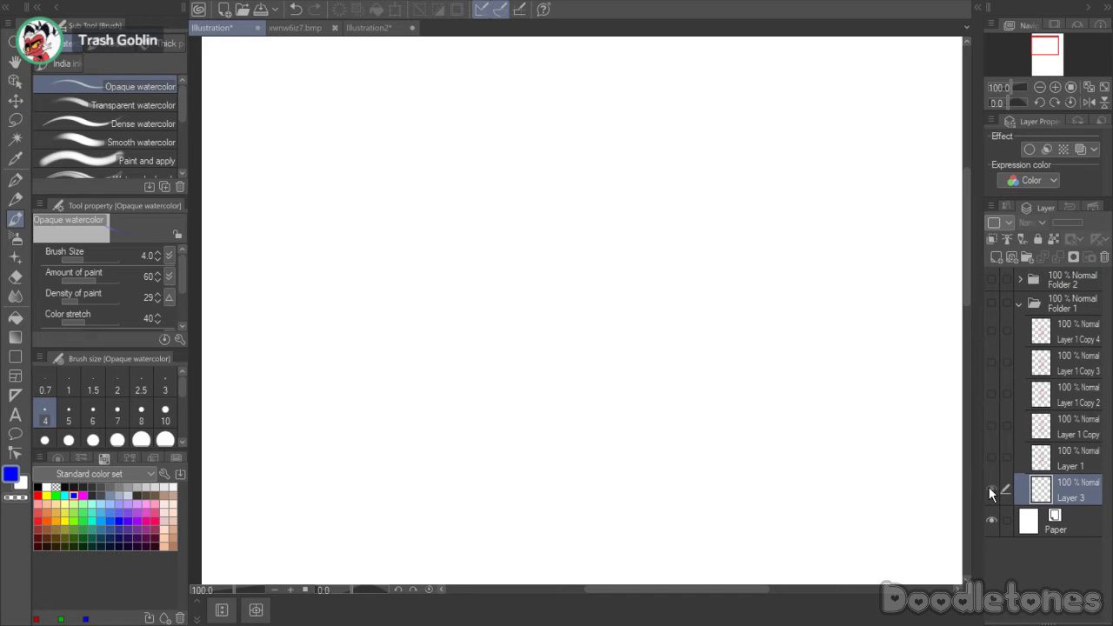
pyautogui.click(992, 308)
# - Add a new layer above Layer 3 and lower Layer 3's opacity to 31% as a tracing guide
pyautogui.click(997, 255)
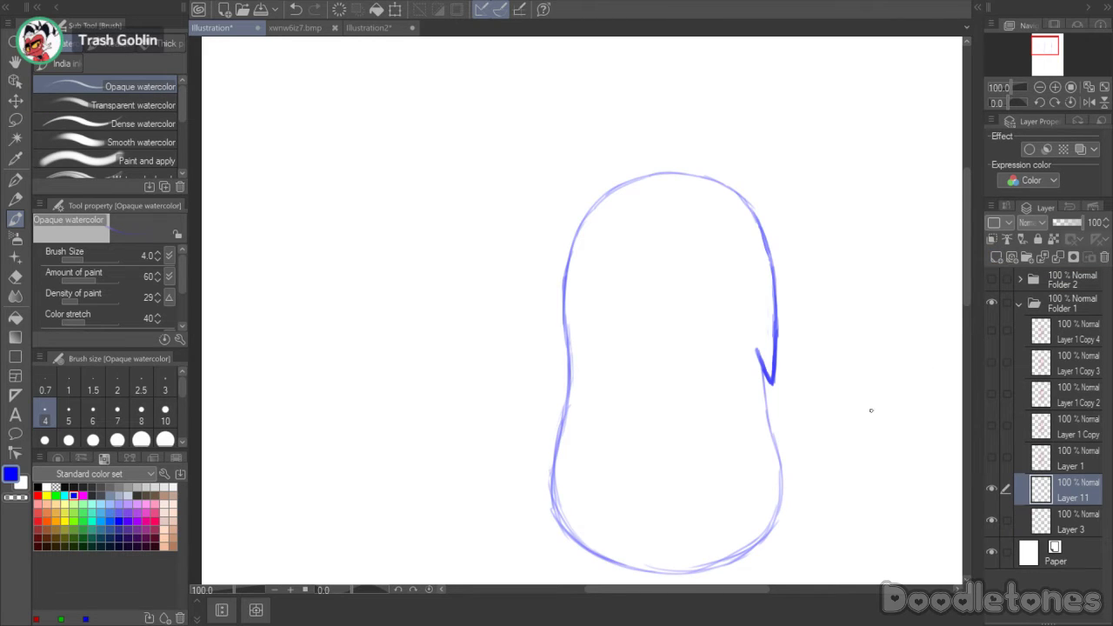
pyautogui.scroll(3, 885, 423)
pyautogui.click(1074, 522)
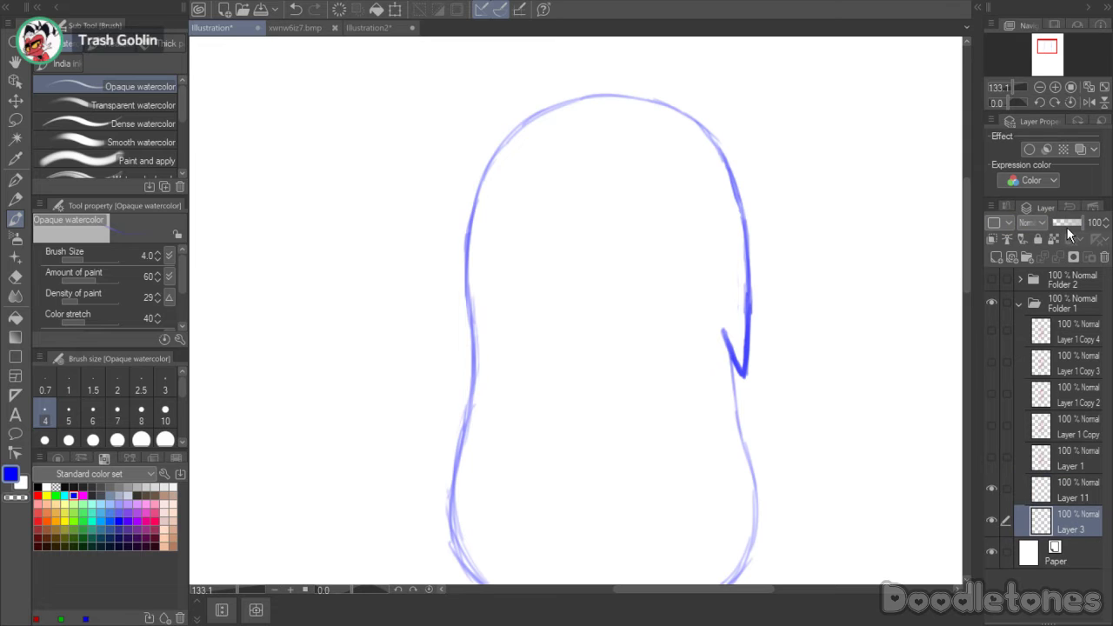
pyautogui.click(1064, 224)
pyautogui.click(1061, 225)
pyautogui.scroll(3, 740, 208)
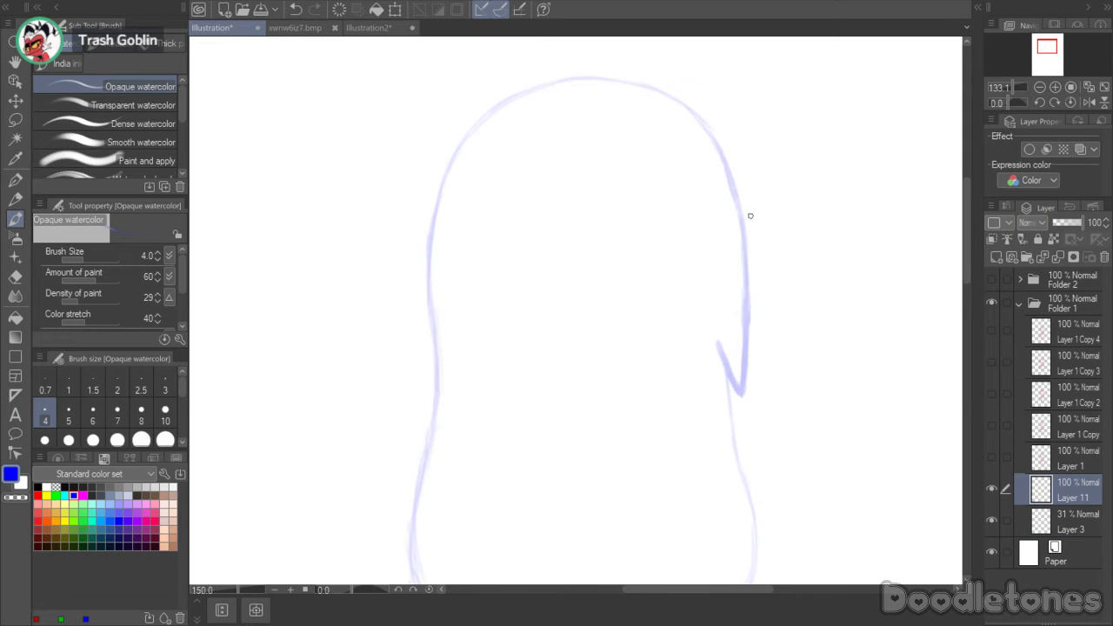
# - Ink the hair outline with a black G-pen from the left side of the head up to the crown on Layer 11
pyautogui.click(15, 179)
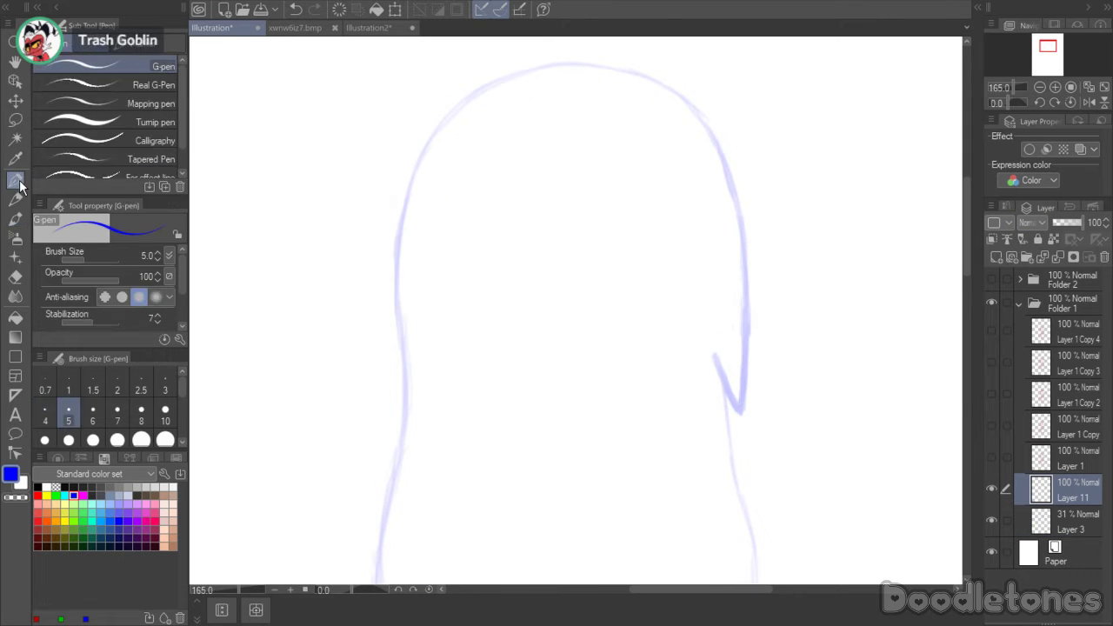
pyautogui.click(38, 487)
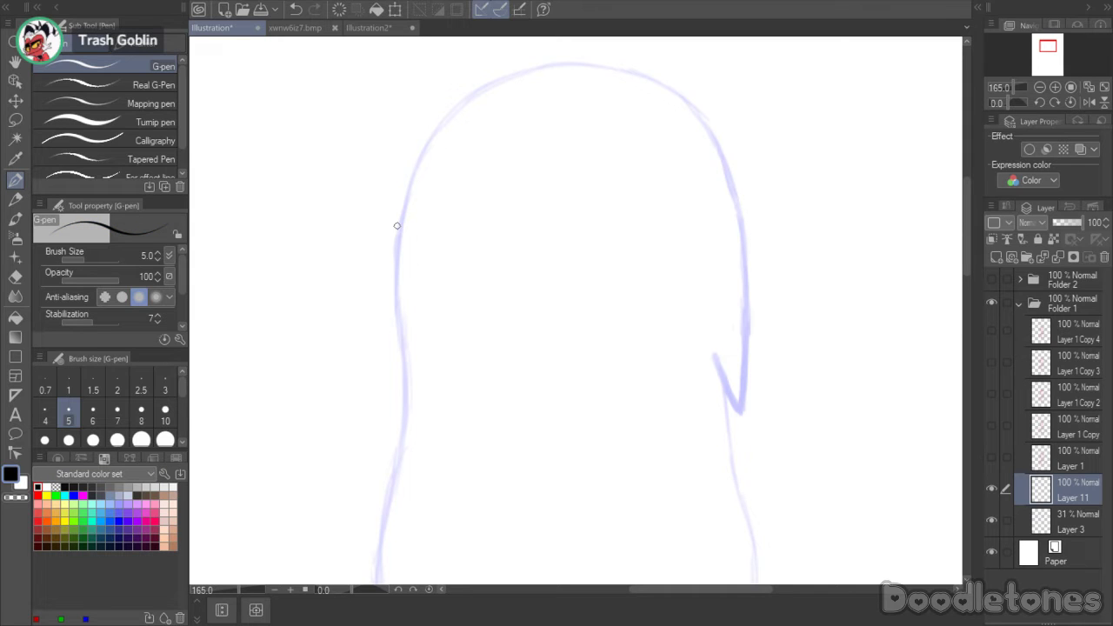
pyautogui.scroll(1, 450, 261)
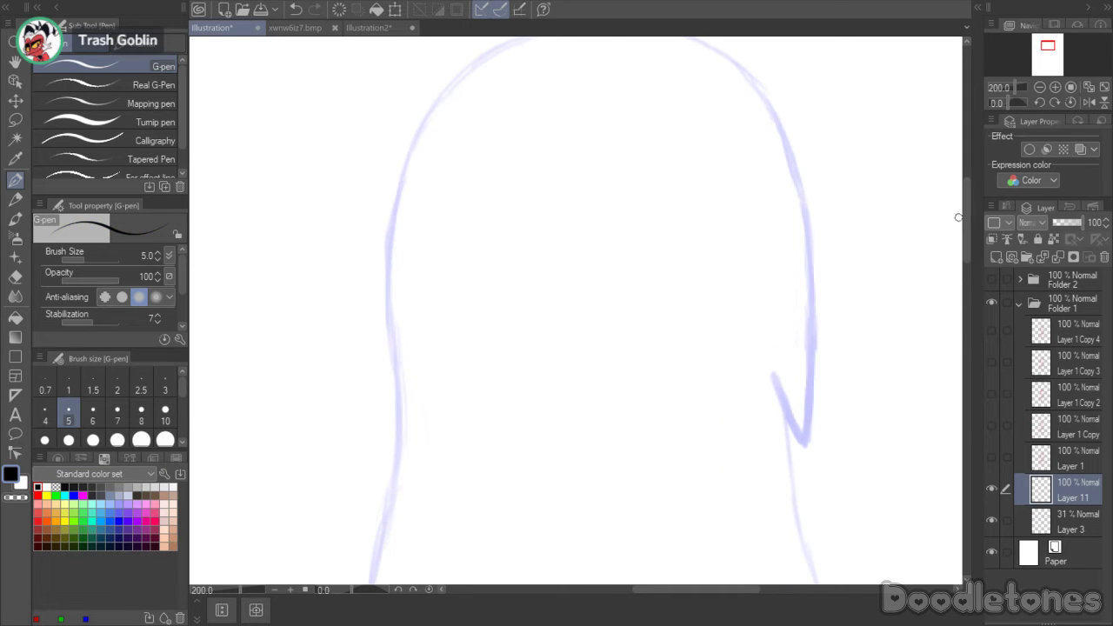
pyautogui.moveTo(965, 228); pyautogui.dragTo(965, 208)
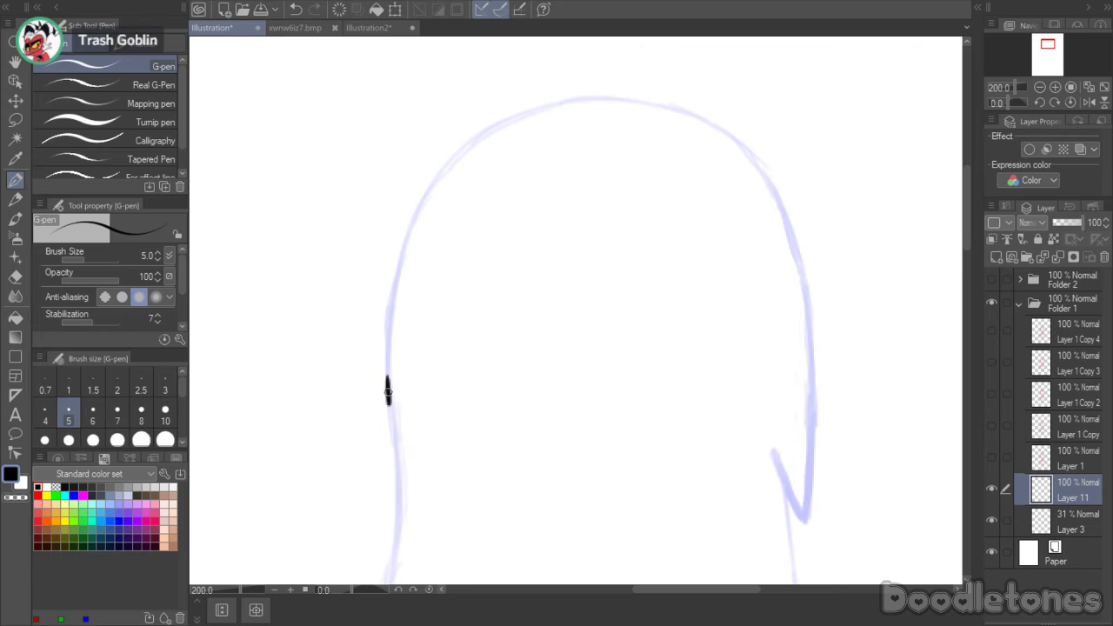
pyautogui.moveTo(388, 392)
pyautogui.mouseDown()
pyautogui.moveTo(403, 245)
pyautogui.moveTo(394, 276)
pyautogui.moveTo(417, 207)
pyautogui.moveTo(402, 253)
pyautogui.moveTo(431, 189)
pyautogui.moveTo(423, 202)
pyautogui.moveTo(473, 141)
pyautogui.moveTo(439, 174)
pyautogui.moveTo(481, 134)
pyautogui.moveTo(594, 101)
pyautogui.mouseUp()
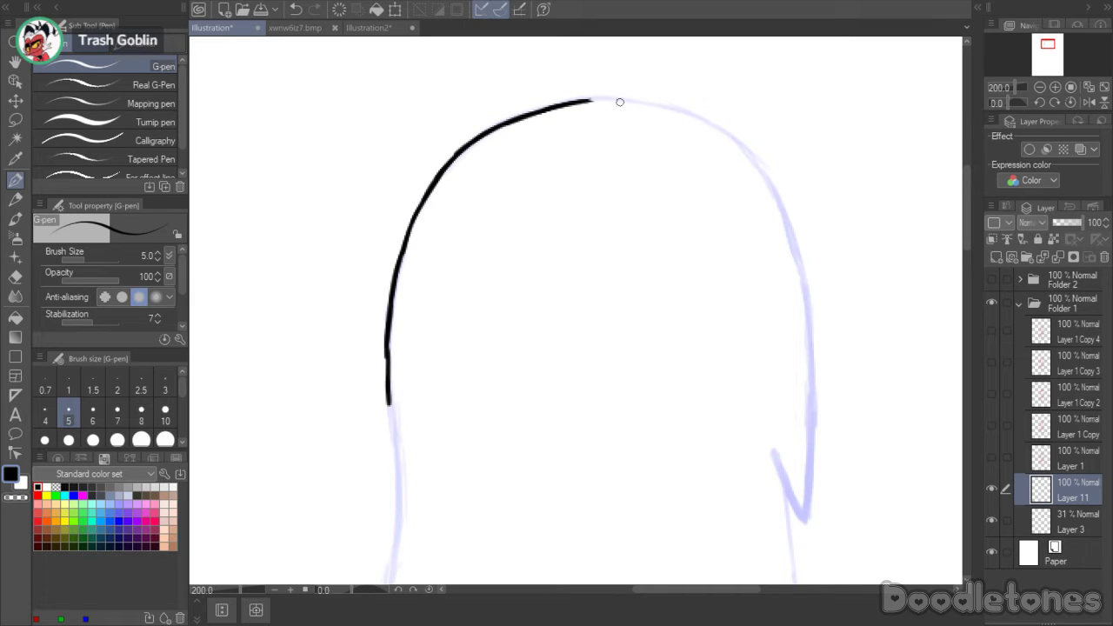
# - Extend the inked line over the crown, redoing the join, and smooth its edge with the hard eraser
pyautogui.moveTo(588, 101); pyautogui.dragTo(612, 98)
pyautogui.hotkey('ctrl', 'z')
pyautogui.hotkey('ctrl', 'z')
pyautogui.moveTo(556, 105)
pyautogui.mouseDown()
pyautogui.moveTo(647, 102)
pyautogui.moveTo(631, 103)
pyautogui.moveTo(711, 124)
pyautogui.mouseUp()
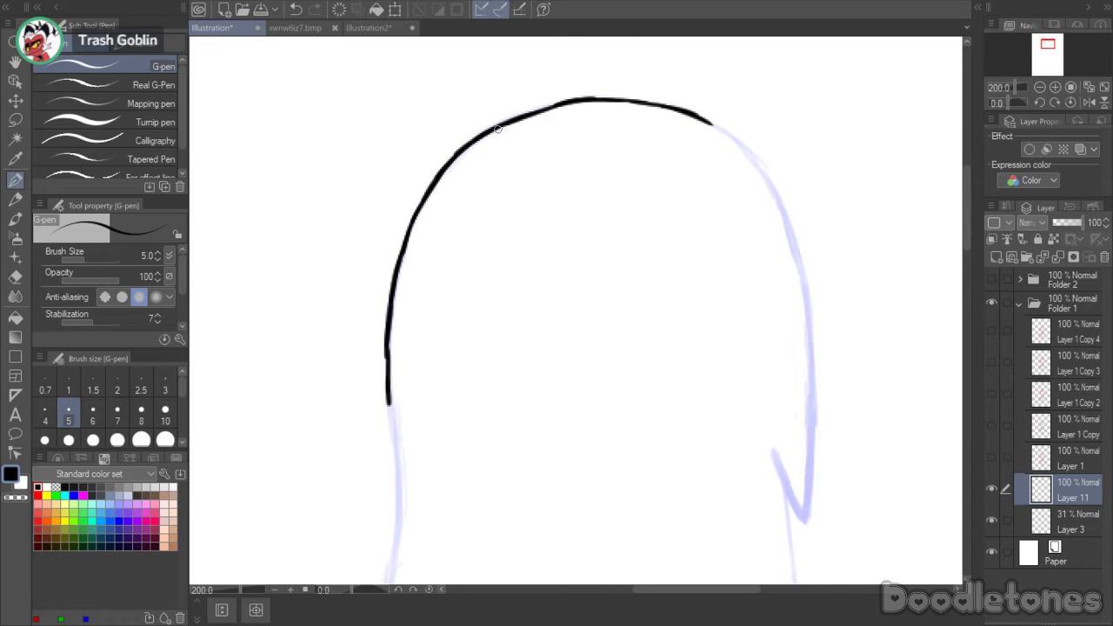
pyautogui.moveTo(499, 128); pyautogui.dragTo(564, 101)
pyautogui.click(15, 218)
pyautogui.click(14, 276)
pyautogui.moveTo(502, 130)
pyautogui.mouseDown()
pyautogui.moveTo(544, 113)
pyautogui.moveTo(522, 124)
pyautogui.moveTo(521, 111)
pyautogui.mouseUp()
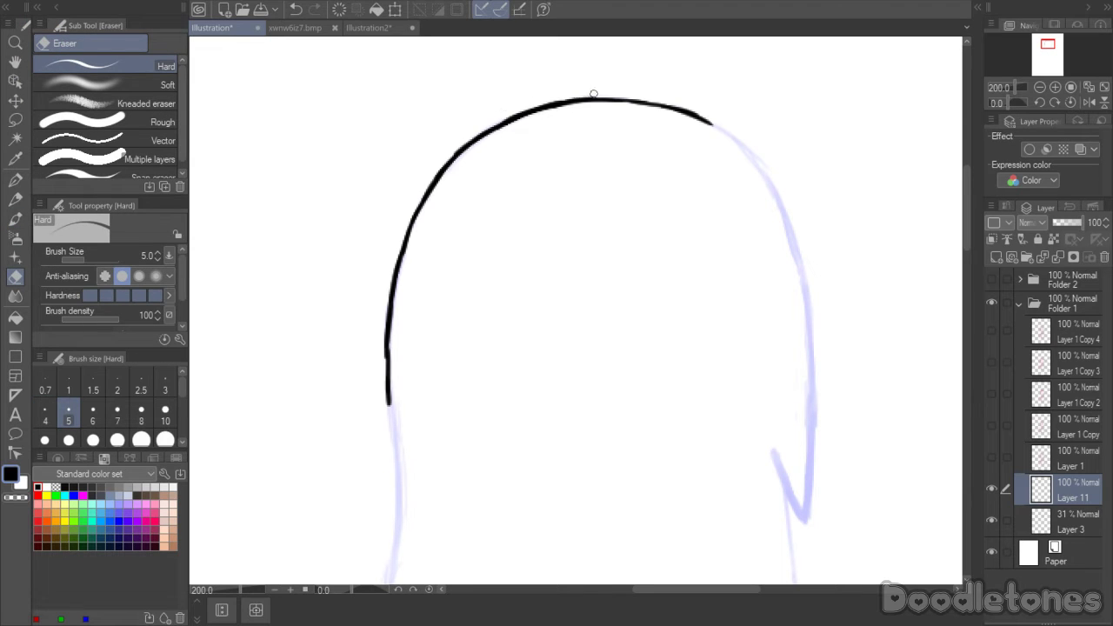
# - Ink the right side of the hair down to its tip with the G-pen and close the pointed lock
pyautogui.press('p')
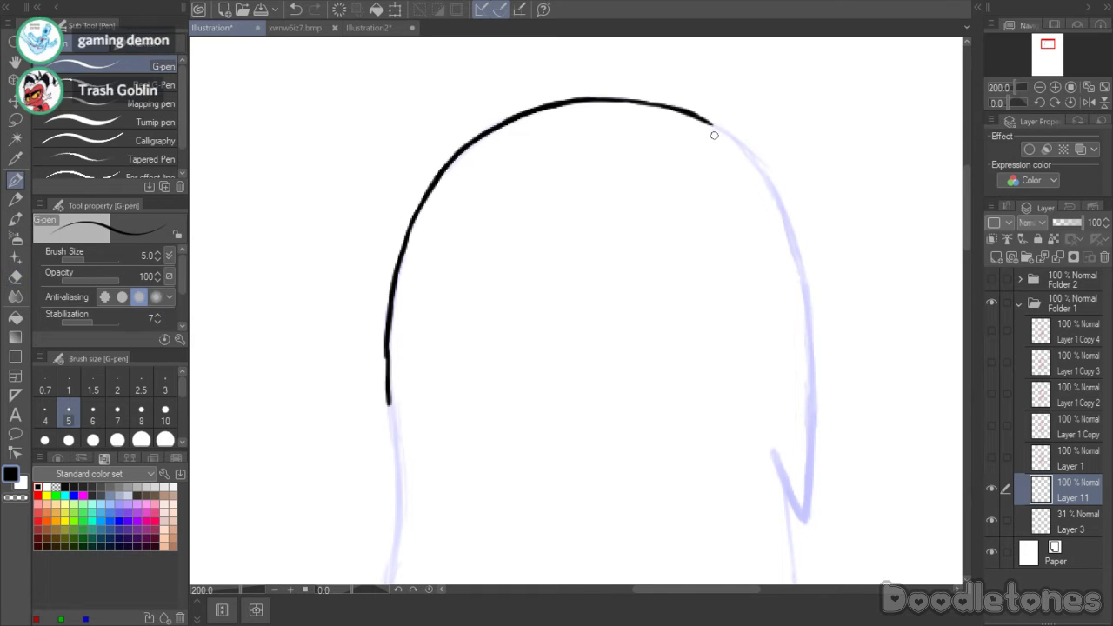
pyautogui.moveTo(714, 135)
pyautogui.mouseDown()
pyautogui.moveTo(754, 157)
pyautogui.moveTo(735, 140)
pyautogui.moveTo(783, 214)
pyautogui.moveTo(779, 204)
pyautogui.moveTo(799, 265)
pyautogui.moveTo(813, 347)
pyautogui.moveTo(804, 519)
pyautogui.mouseUp()
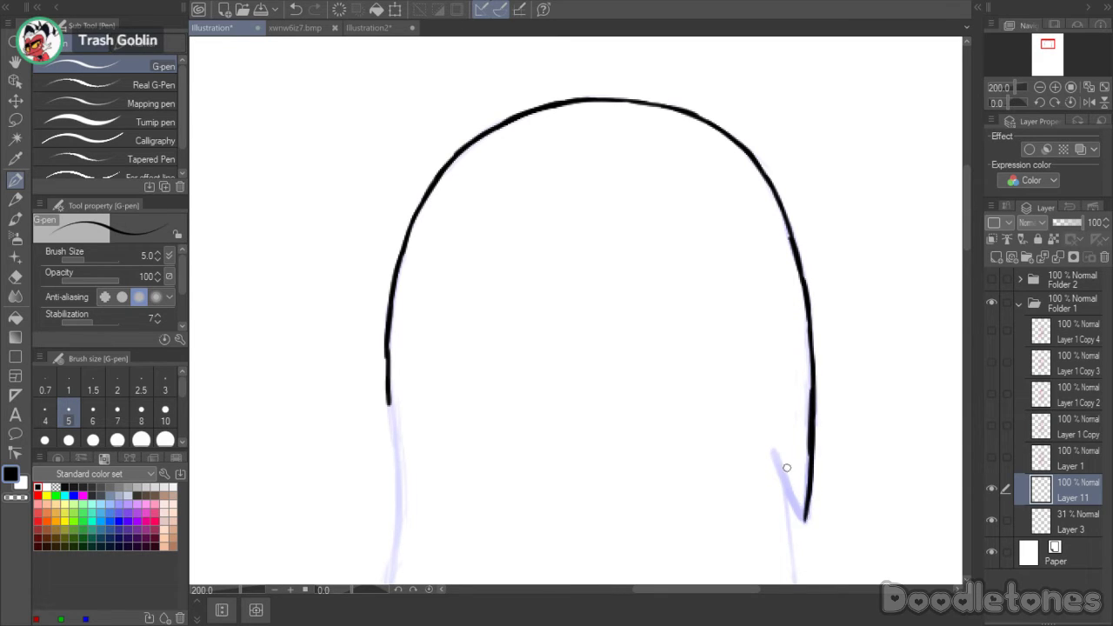
pyautogui.moveTo(776, 454); pyautogui.dragTo(804, 519)
# - Ink the long hair below the pointed lock and down the left side following the sketch
pyautogui.moveTo(962, 229); pyautogui.dragTo(964, 273)
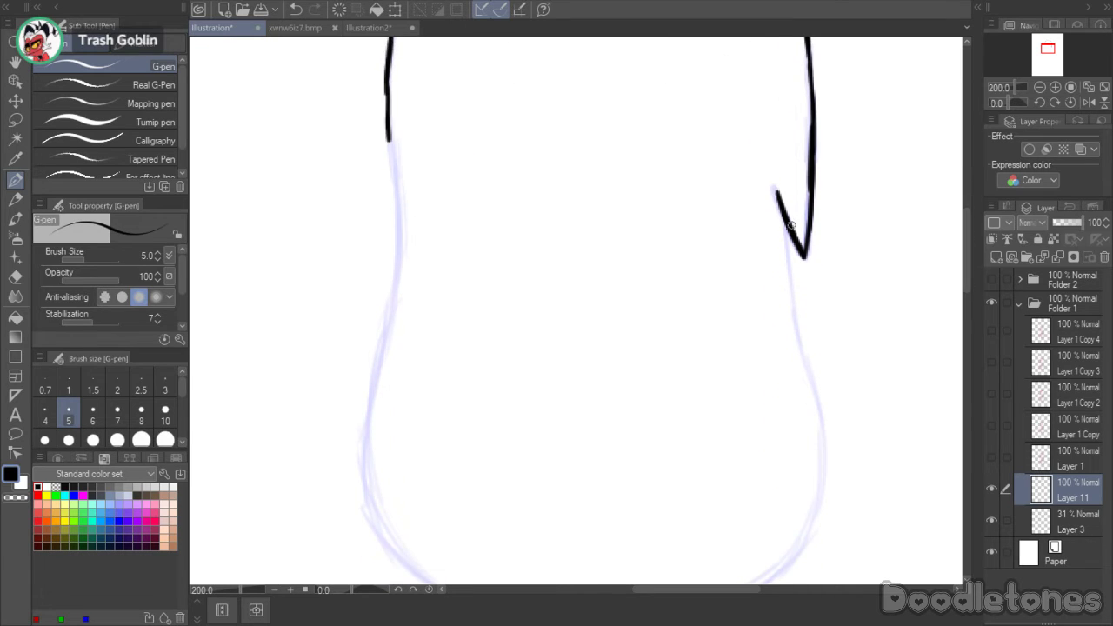
pyautogui.moveTo(783, 222); pyautogui.dragTo(814, 396)
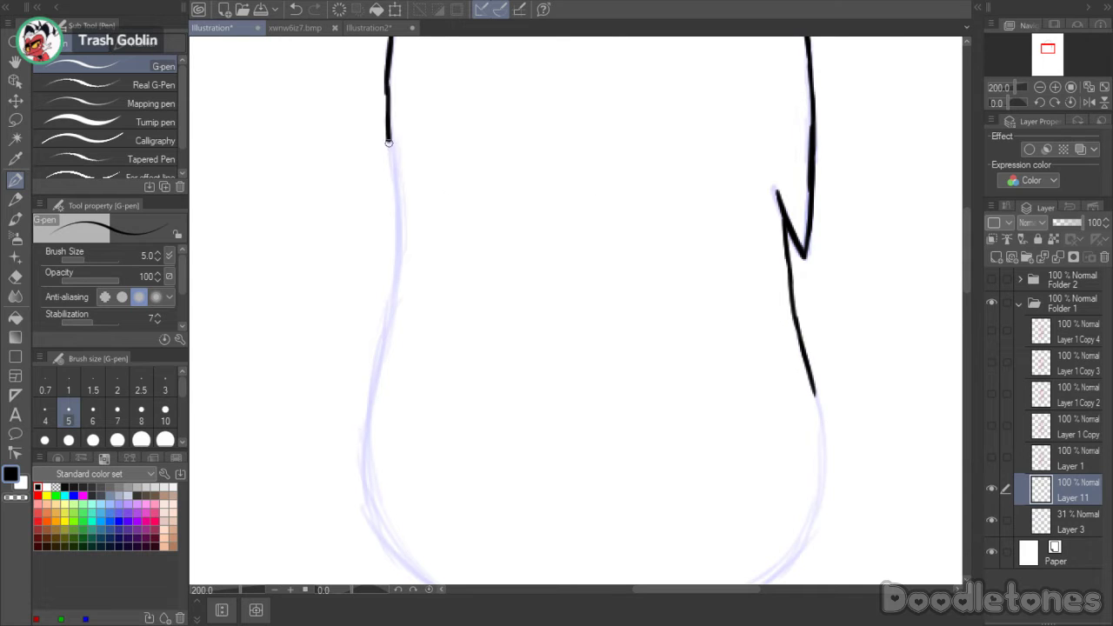
pyautogui.moveTo(388, 143); pyautogui.dragTo(400, 221)
pyautogui.moveTo(391, 171)
pyautogui.mouseDown()
pyautogui.moveTo(402, 251)
pyautogui.moveTo(362, 497)
pyautogui.mouseUp()
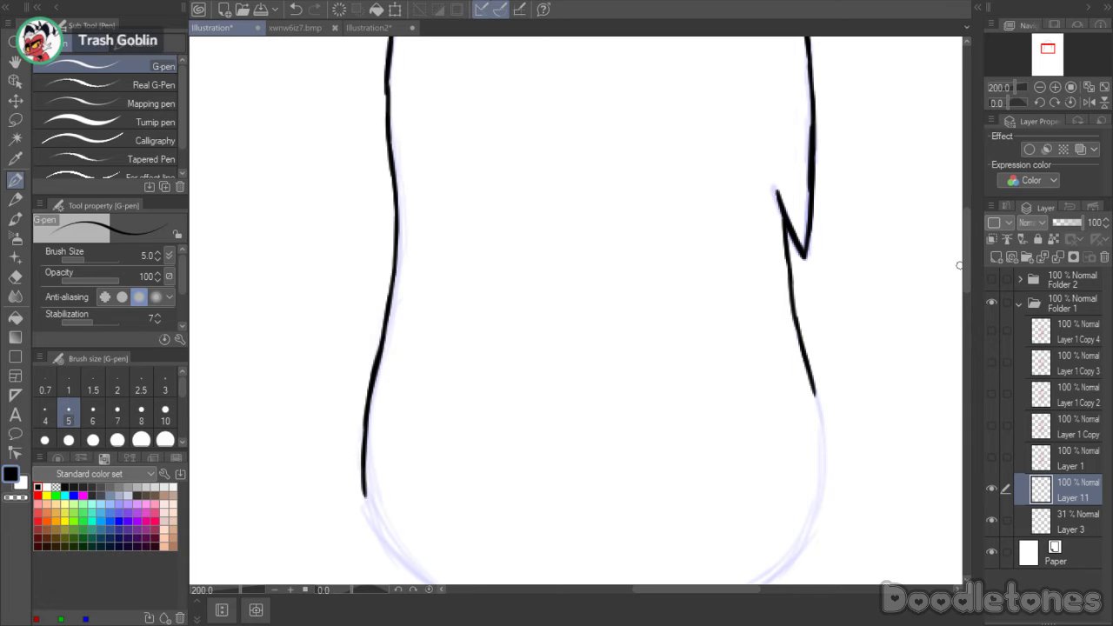
# - Finish the lower right side and ink the rounded bottom edge to close the hair outline
pyautogui.scroll(-3, 959, 266)
pyautogui.moveTo(812, 309); pyautogui.dragTo(822, 418)
pyautogui.scroll(-3, 966, 311)
pyautogui.moveTo(362, 323)
pyautogui.mouseDown()
pyautogui.moveTo(406, 391)
pyautogui.moveTo(396, 386)
pyautogui.moveTo(482, 448)
pyautogui.moveTo(436, 422)
pyautogui.moveTo(504, 454)
pyautogui.moveTo(614, 466)
pyautogui.moveTo(705, 450)
pyautogui.mouseUp()
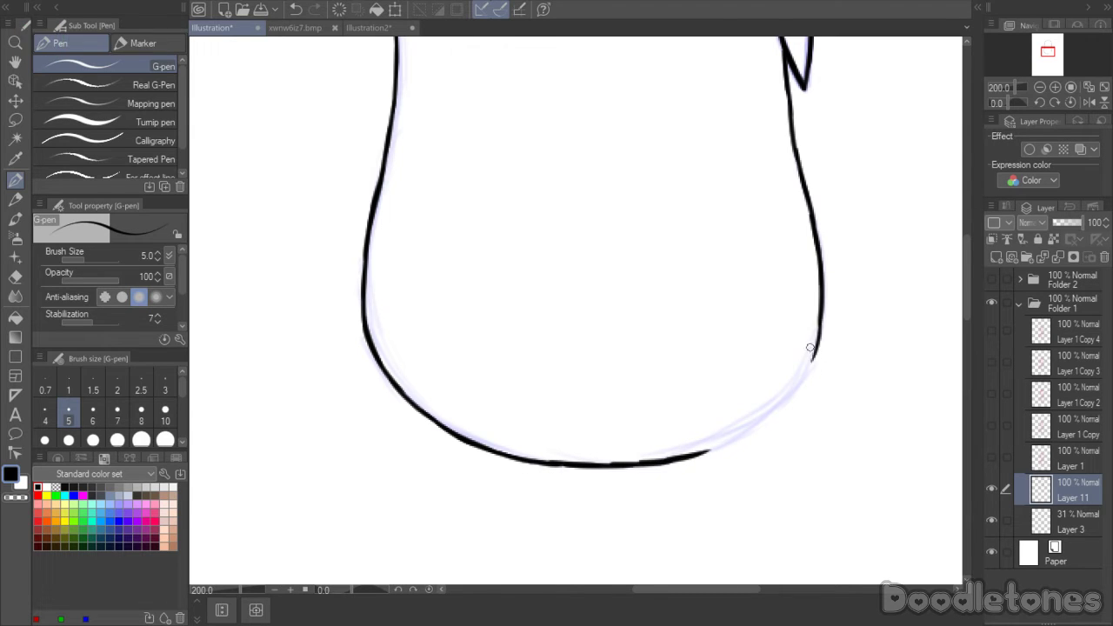
pyautogui.moveTo(821, 324); pyautogui.dragTo(786, 401)
pyautogui.moveTo(812, 356)
pyautogui.mouseDown()
pyautogui.moveTo(776, 410)
pyautogui.moveTo(697, 450)
pyautogui.mouseUp()
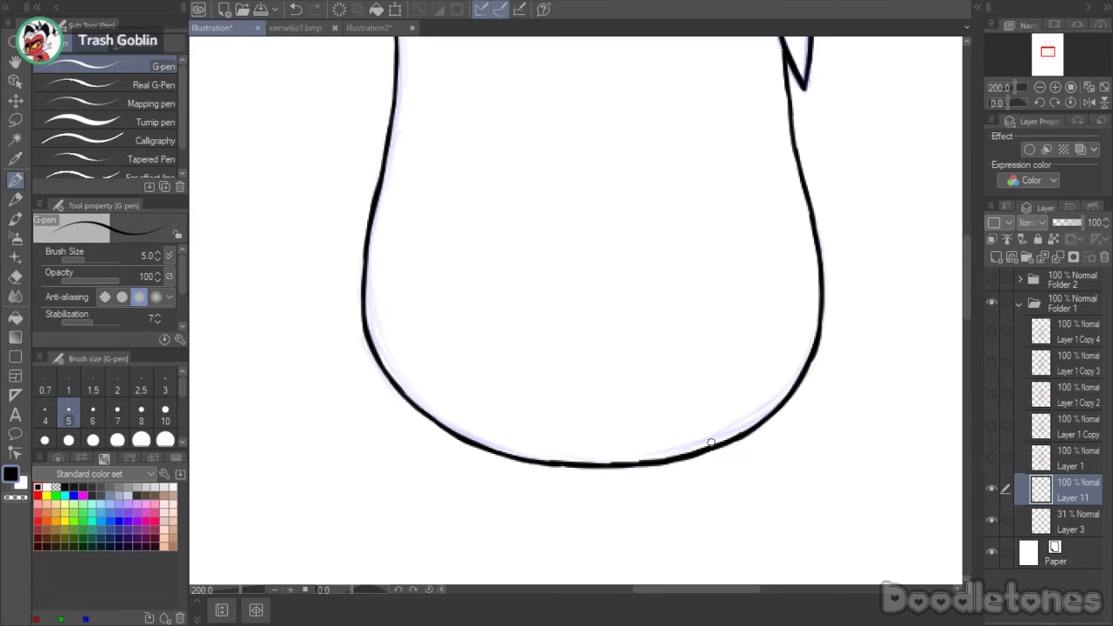
pyautogui.scroll(-5, 694, 448)
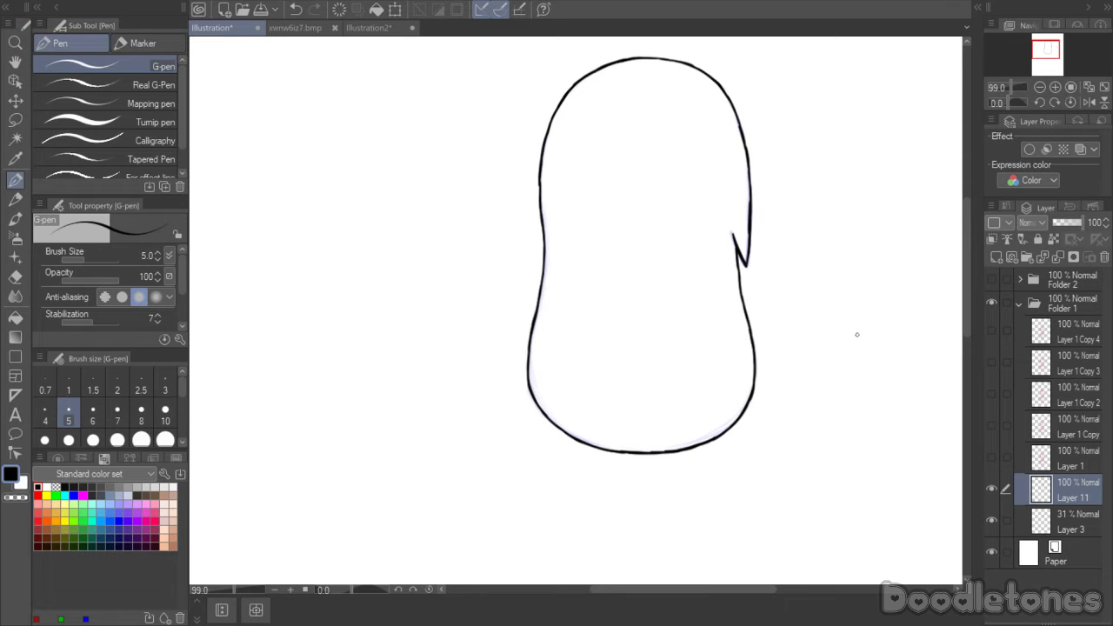
# - Delete the Layer 3 hair sketch beneath the inked outline
pyautogui.click(1053, 522)
pyautogui.click(1102, 259)
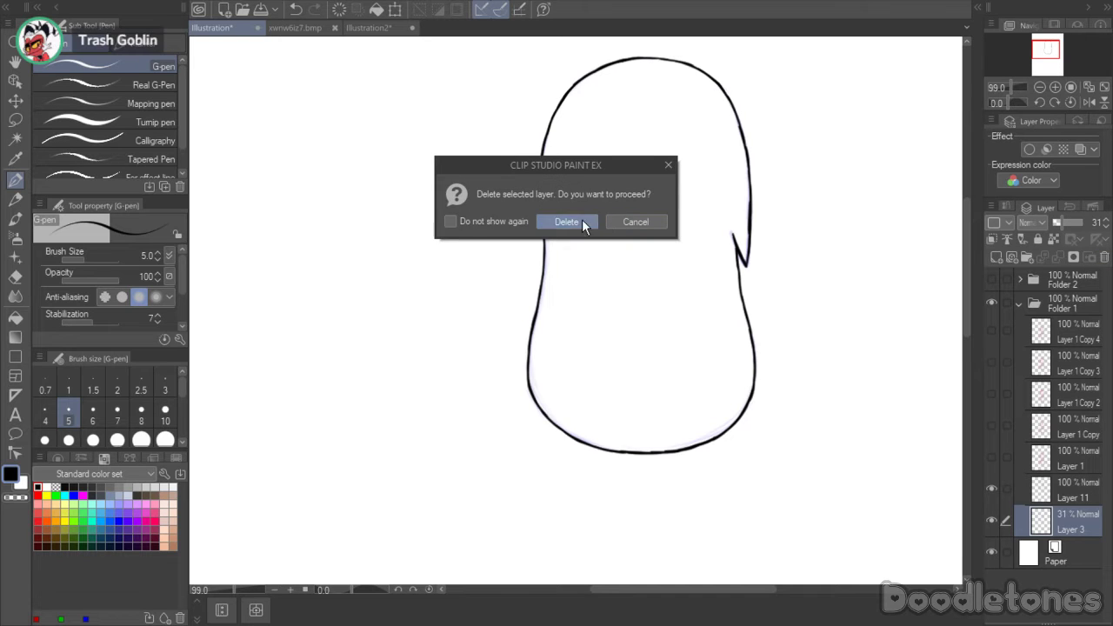
pyautogui.click(582, 219)
pyautogui.scroll(1, 840, 281)
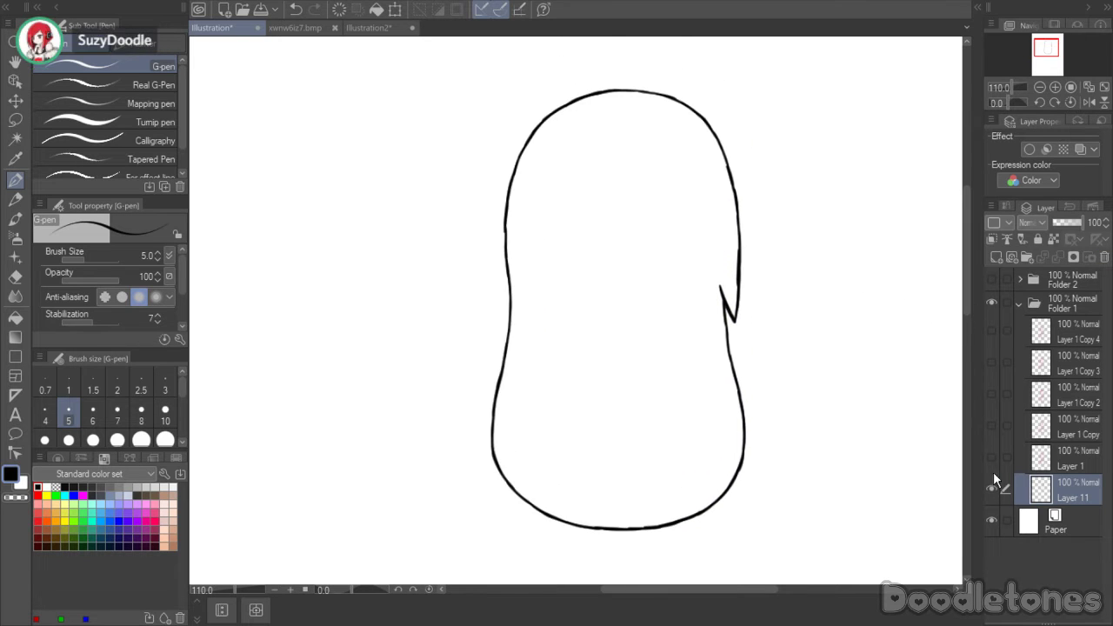
# - Show the Layer 1 body sketch, add a new layer above it, and keep the inked hair on Layer 11 visible
pyautogui.click(991, 489)
pyautogui.click(992, 457)
pyautogui.click(1034, 465)
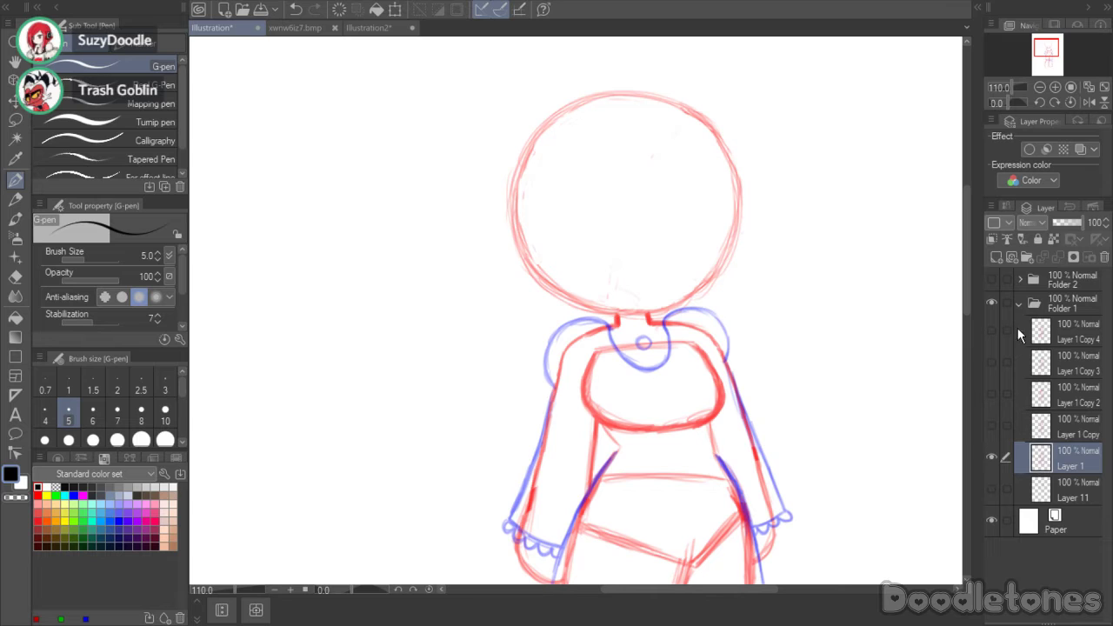
pyautogui.click(997, 258)
pyautogui.click(993, 521)
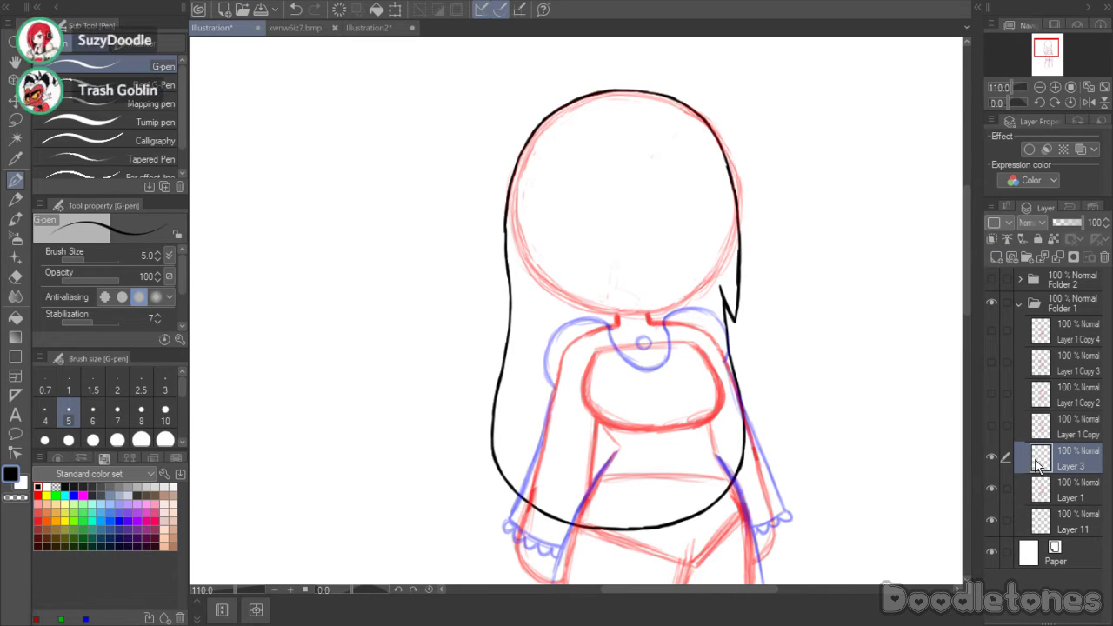
# - Lower Layer 11's opacity to 31% and make the new Layer 3 active for inking the head
pyautogui.click(1051, 514)
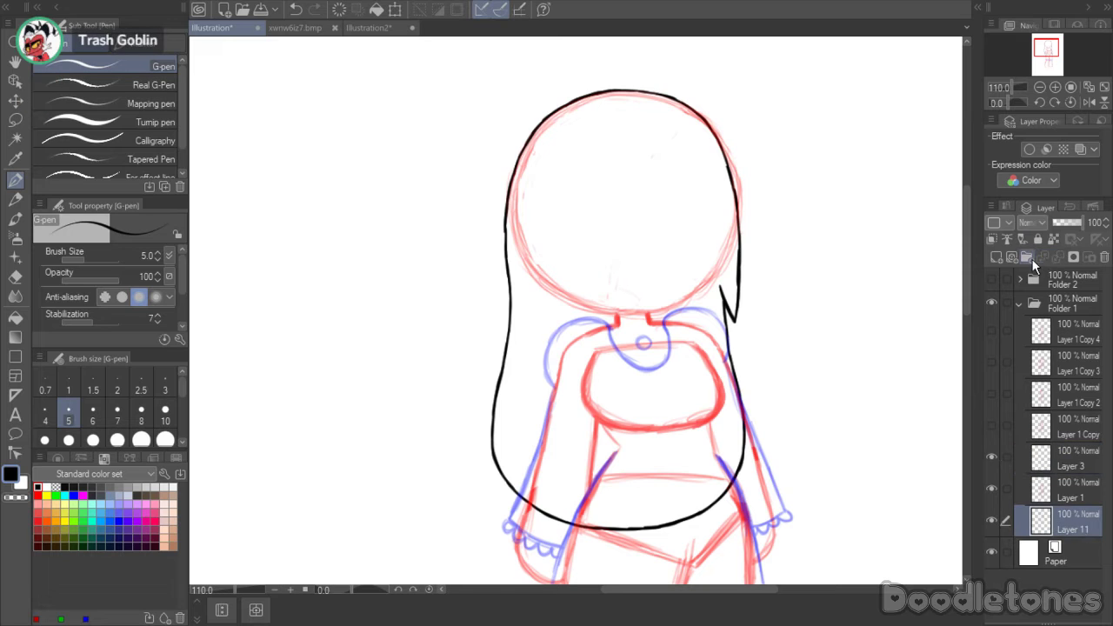
pyautogui.click(1062, 222)
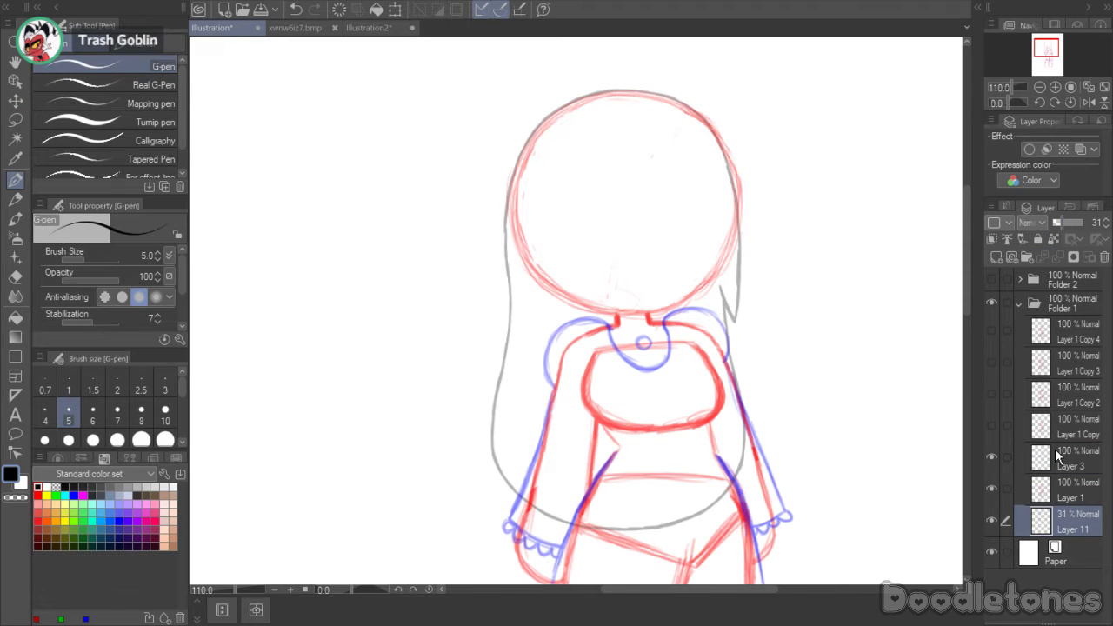
pyautogui.click(1055, 452)
pyautogui.scroll(4, 856, 154)
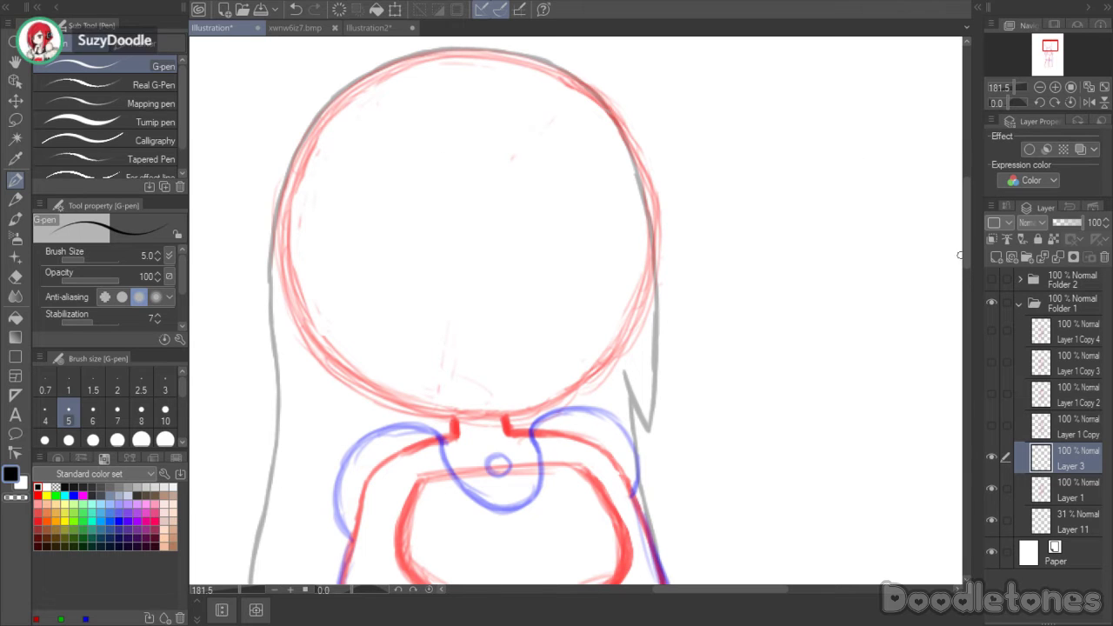
pyautogui.moveTo(964, 254); pyautogui.dragTo(962, 237)
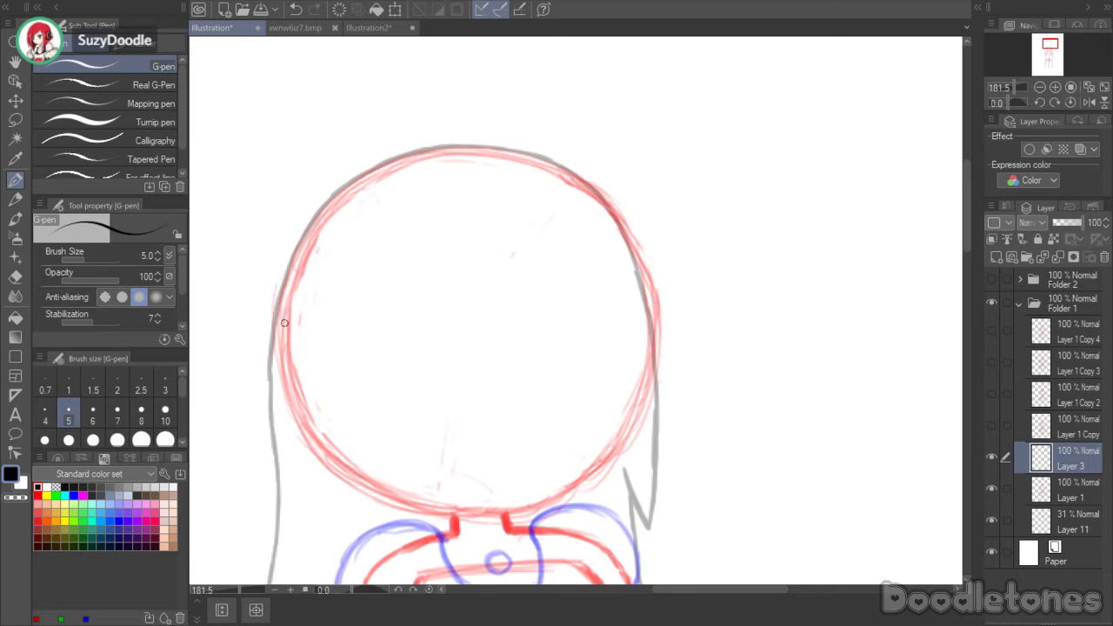
# - Ink the head's round outline on Layer 3, covering the left side, the top and the right side in black
pyautogui.moveTo(283, 322)
pyautogui.mouseDown()
pyautogui.moveTo(323, 219)
pyautogui.moveTo(311, 233)
pyautogui.moveTo(362, 179)
pyautogui.moveTo(414, 154)
pyautogui.moveTo(468, 150)
pyautogui.mouseUp()
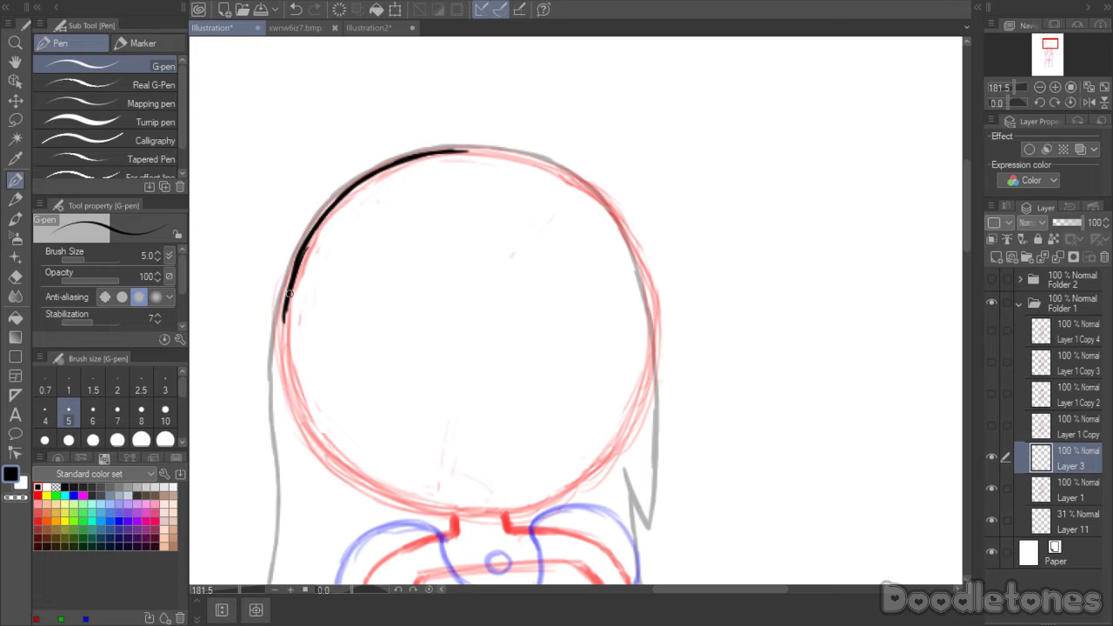
pyautogui.moveTo(284, 319)
pyautogui.mouseDown()
pyautogui.moveTo(297, 427)
pyautogui.moveTo(308, 430)
pyautogui.moveTo(289, 400)
pyautogui.moveTo(348, 473)
pyautogui.moveTo(425, 502)
pyautogui.mouseUp()
pyautogui.moveTo(344, 477); pyautogui.dragTo(489, 512)
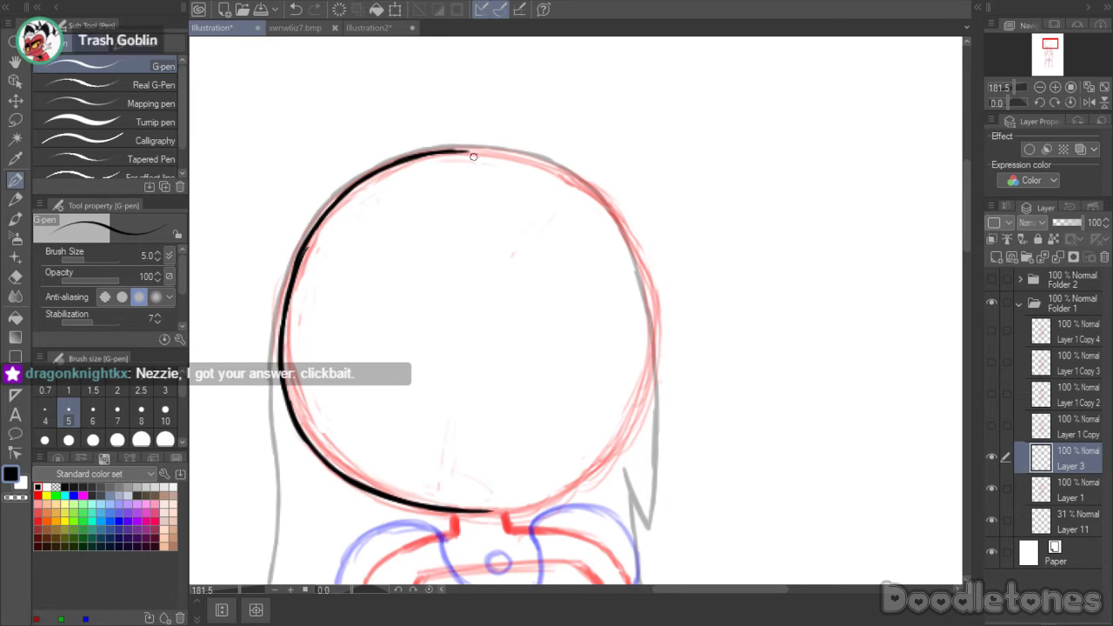
pyautogui.moveTo(473, 154)
pyautogui.mouseDown()
pyautogui.moveTo(575, 178)
pyautogui.moveTo(622, 223)
pyautogui.moveTo(610, 208)
pyautogui.moveTo(646, 264)
pyautogui.moveTo(621, 235)
pyautogui.moveTo(643, 279)
pyautogui.moveTo(624, 231)
pyautogui.moveTo(651, 297)
pyautogui.moveTo(641, 259)
pyautogui.moveTo(658, 353)
pyautogui.moveTo(653, 328)
pyautogui.moveTo(649, 393)
pyautogui.mouseUp()
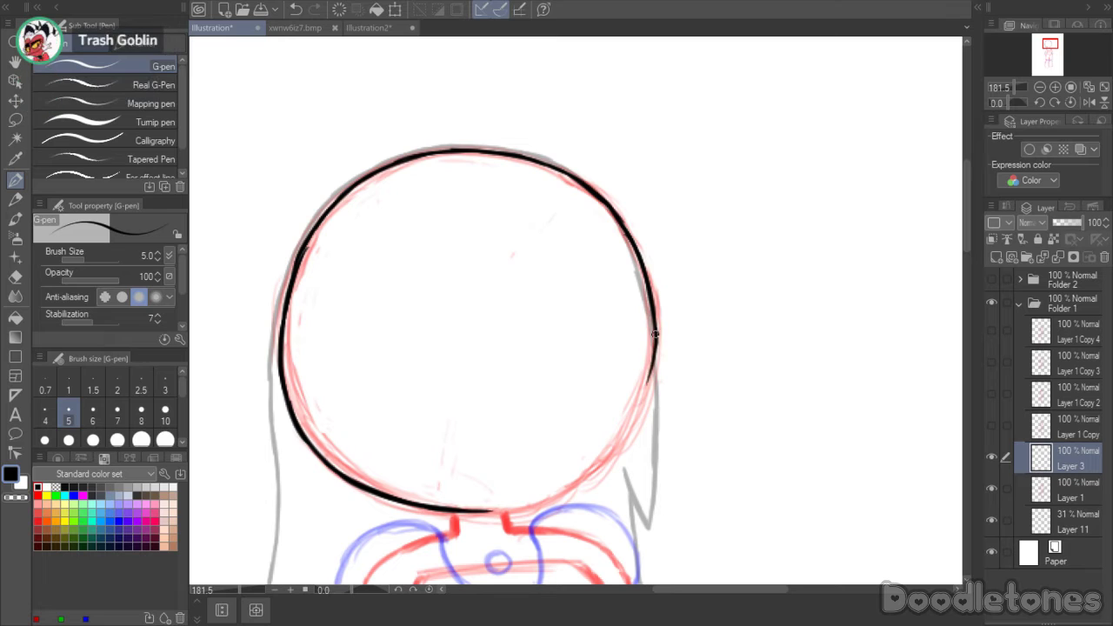
pyautogui.moveTo(654, 333)
pyautogui.mouseDown()
pyautogui.moveTo(632, 412)
pyautogui.moveTo(644, 396)
pyautogui.moveTo(582, 474)
pyautogui.mouseUp()
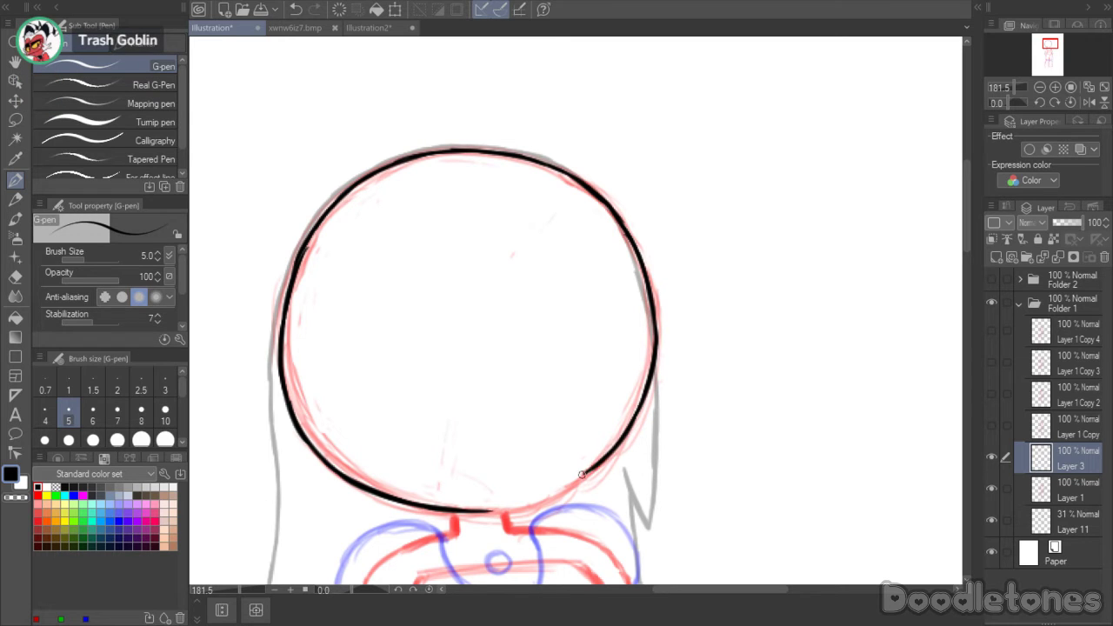
# - Close the head outline along the chin and thicken its lower right and right edge
pyautogui.moveTo(480, 509)
pyautogui.mouseDown()
pyautogui.moveTo(540, 502)
pyautogui.moveTo(522, 509)
pyautogui.moveTo(602, 458)
pyautogui.moveTo(540, 501)
pyautogui.moveTo(485, 509)
pyautogui.mouseUp()
pyautogui.moveTo(381, 491); pyautogui.dragTo(486, 510)
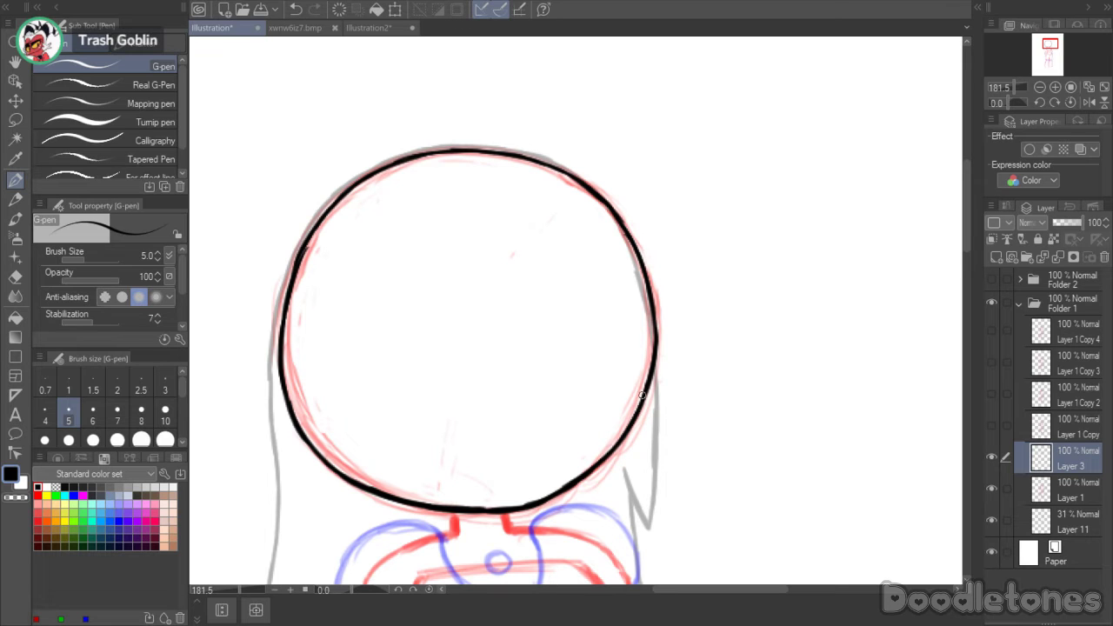
pyautogui.moveTo(642, 395)
pyautogui.mouseDown()
pyautogui.moveTo(604, 461)
pyautogui.moveTo(543, 500)
pyautogui.mouseUp()
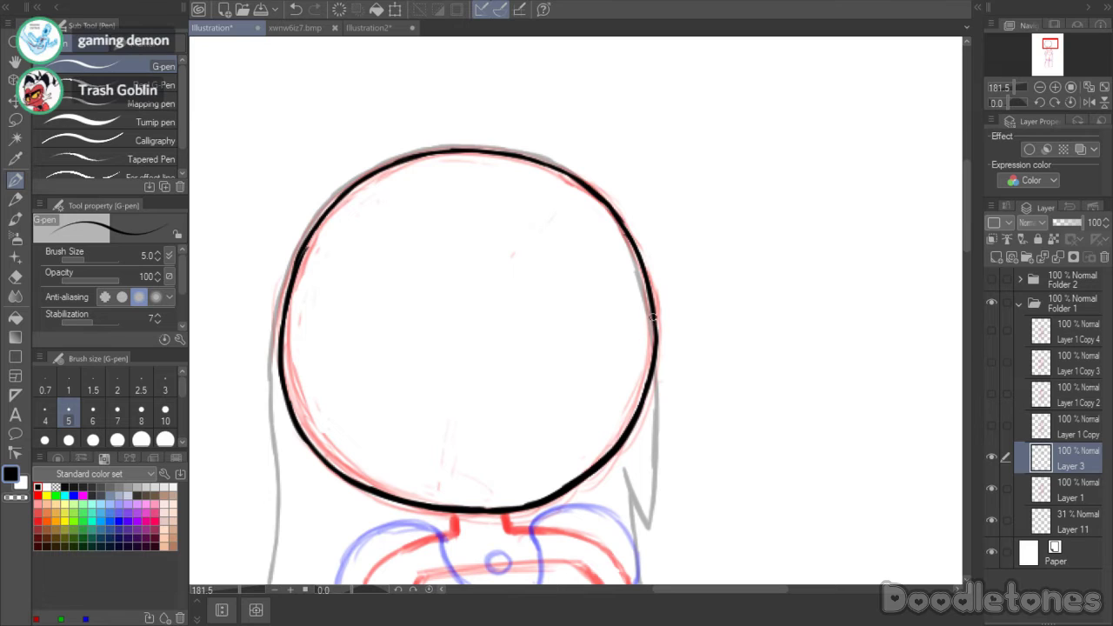
pyautogui.moveTo(651, 315); pyautogui.dragTo(652, 351)
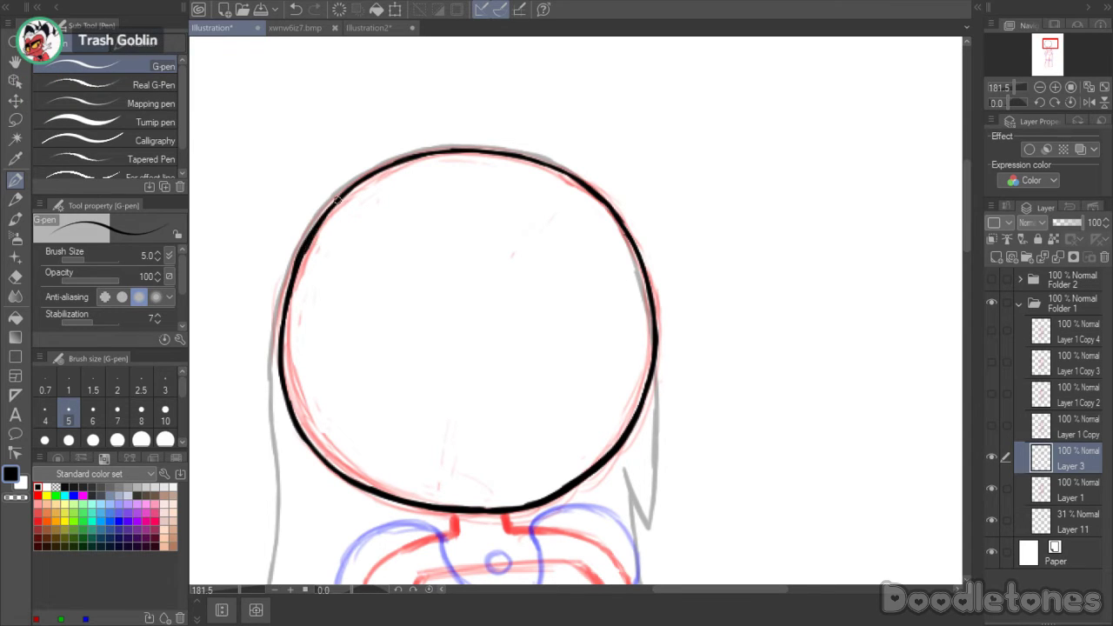
pyautogui.press('e')
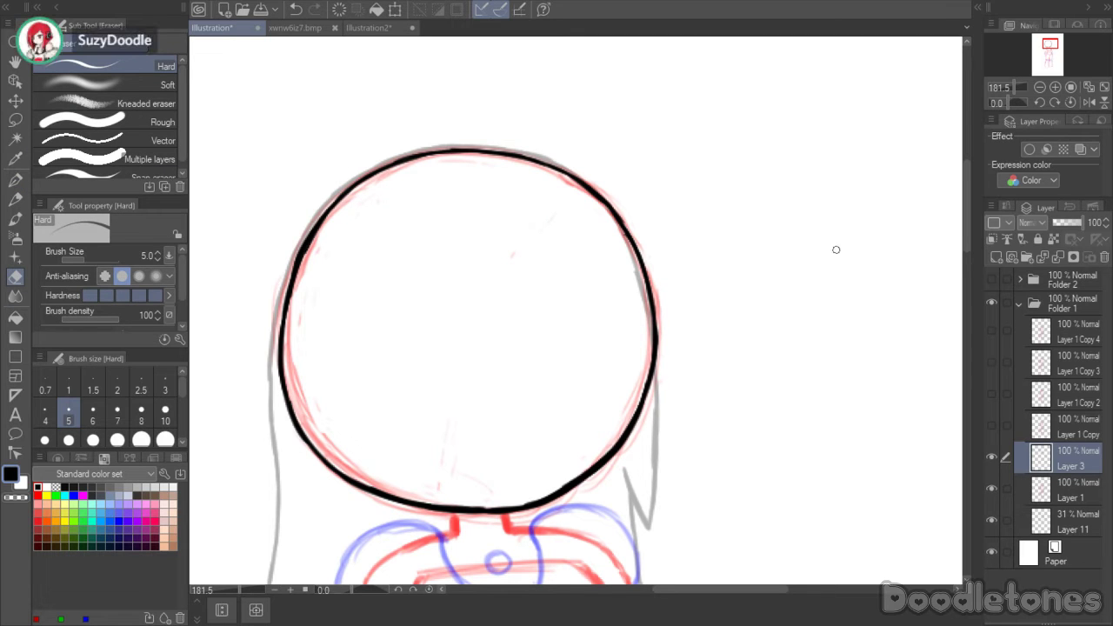
# - Ink the short neck lines and the rounded puff shoulders on both sides beneath the head
pyautogui.moveTo(964, 245); pyautogui.dragTo(957, 283)
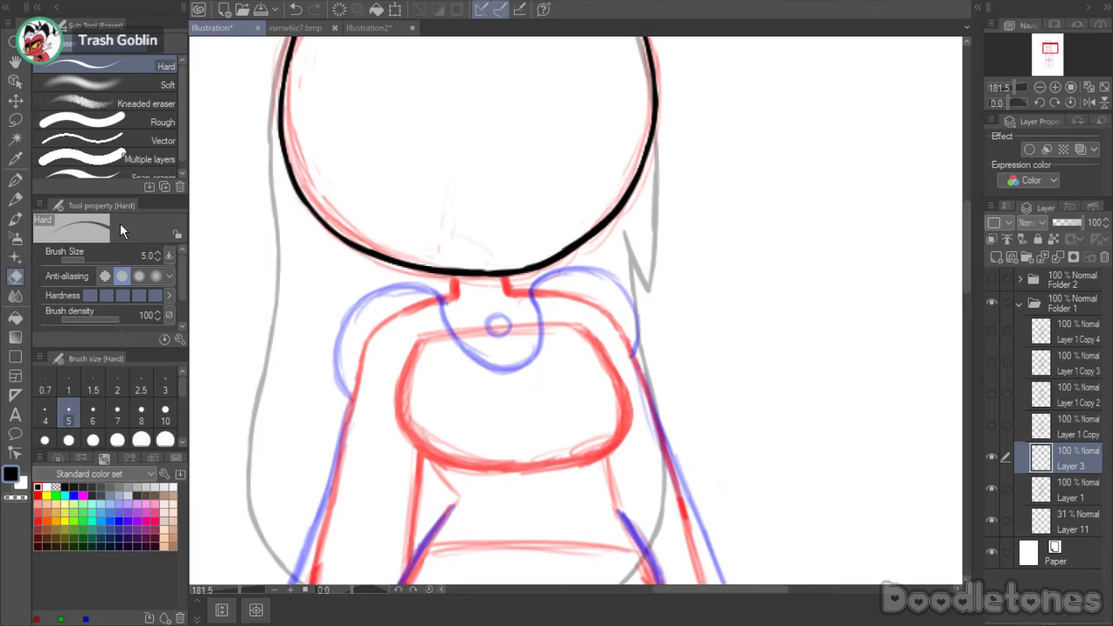
pyautogui.click(15, 178)
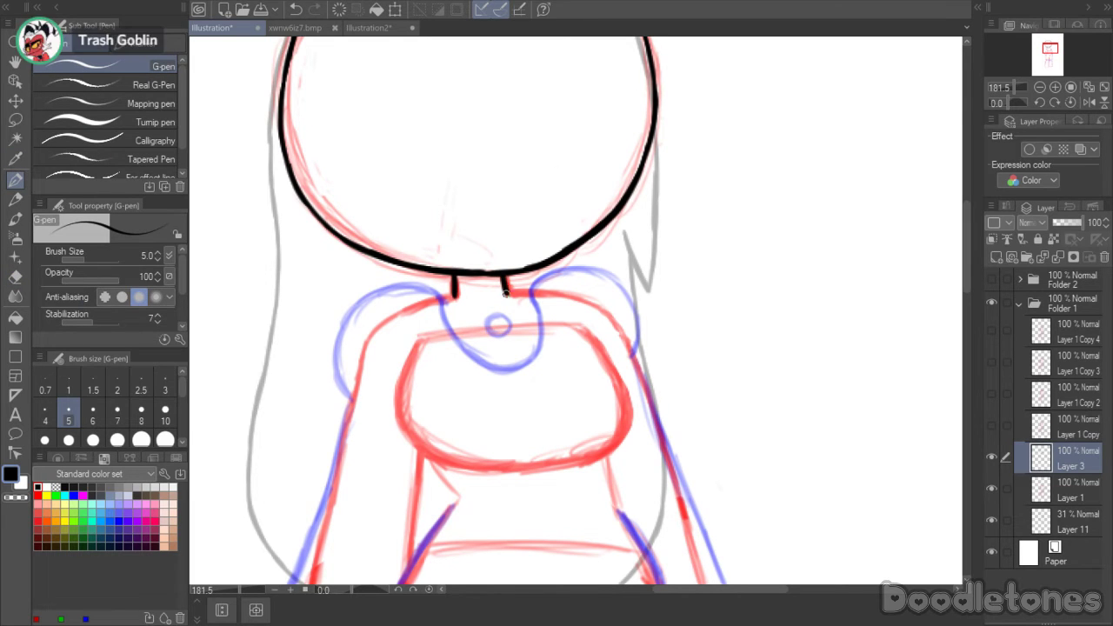
pyautogui.moveTo(504, 291)
pyautogui.mouseDown()
pyautogui.moveTo(441, 301)
pyautogui.moveTo(593, 263)
pyautogui.moveTo(564, 269)
pyautogui.moveTo(619, 282)
pyautogui.moveTo(637, 332)
pyautogui.moveTo(638, 317)
pyautogui.moveTo(632, 355)
pyautogui.mouseUp()
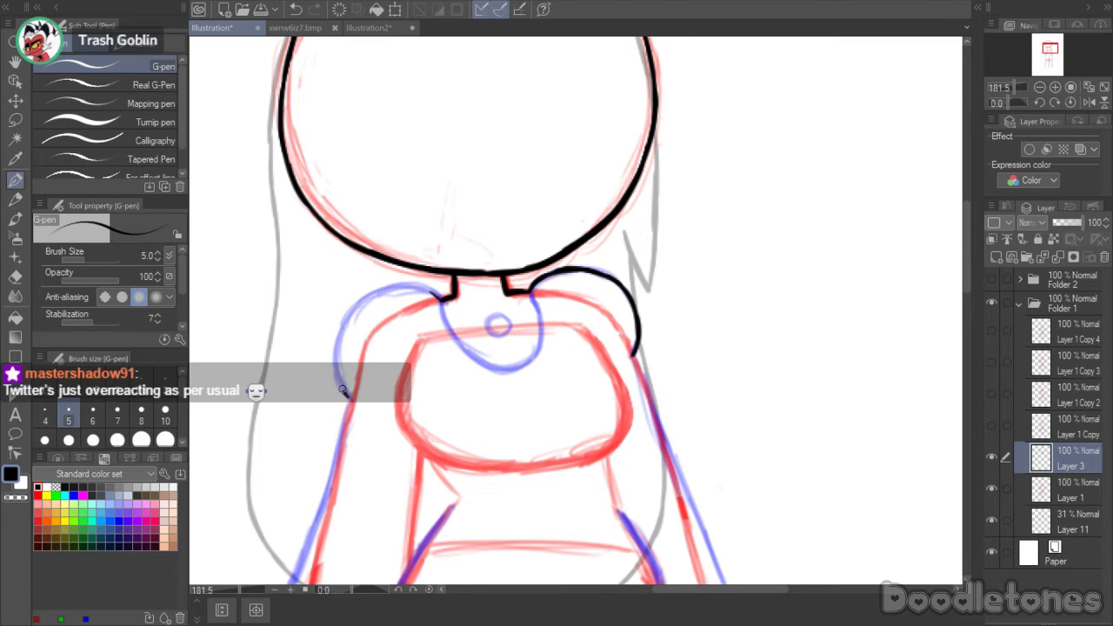
pyautogui.moveTo(342, 390)
pyautogui.mouseDown()
pyautogui.moveTo(348, 325)
pyautogui.moveTo(375, 295)
pyautogui.moveTo(416, 287)
pyautogui.mouseUp()
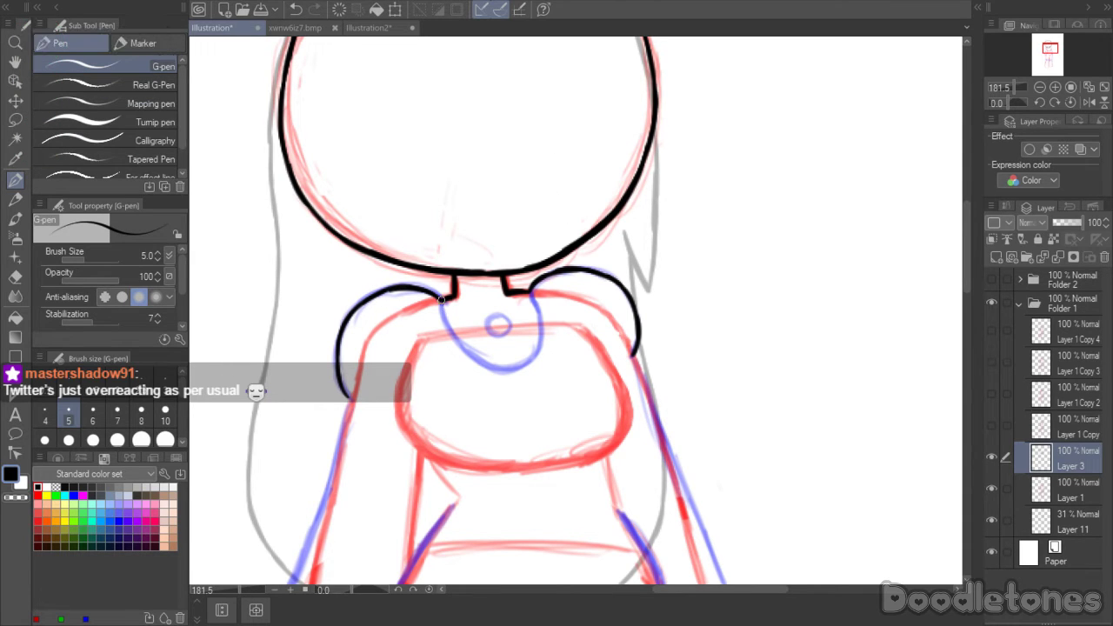
# - Ink the rounded collar bib below the neck and the small round button at its centre
pyautogui.moveTo(441, 298)
pyautogui.mouseDown()
pyautogui.moveTo(458, 343)
pyautogui.moveTo(452, 331)
pyautogui.moveTo(487, 359)
pyautogui.moveTo(464, 352)
pyautogui.moveTo(512, 365)
pyautogui.moveTo(484, 366)
pyautogui.moveTo(531, 362)
pyautogui.mouseUp()
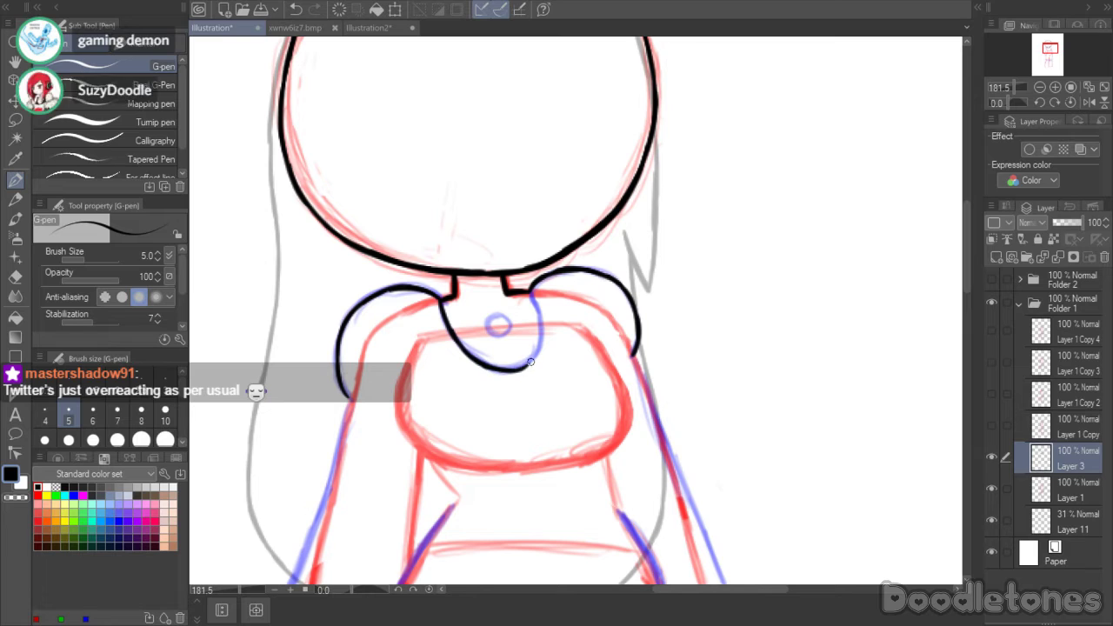
pyautogui.moveTo(540, 318); pyautogui.dragTo(536, 350)
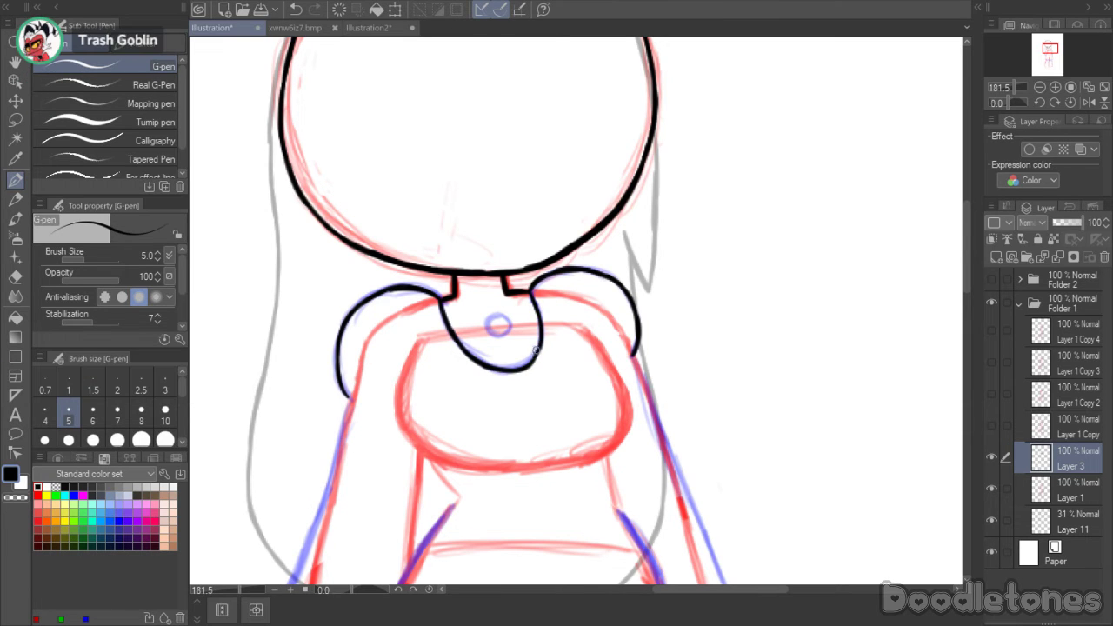
pyautogui.moveTo(495, 316); pyautogui.dragTo(493, 317)
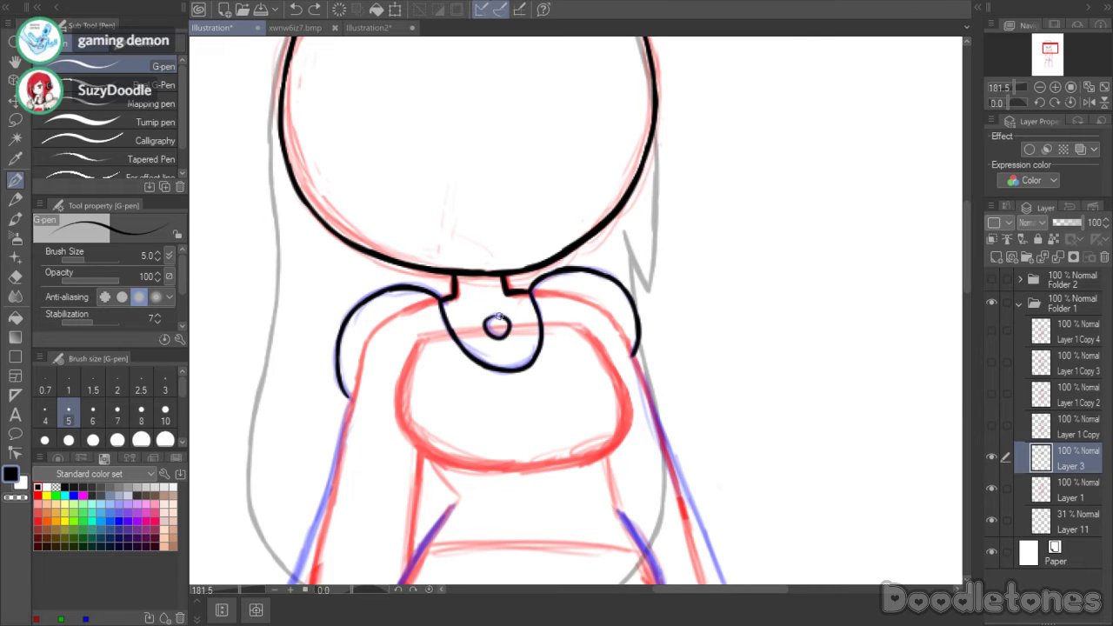
pyautogui.hotkey('ctrl', 'z')
pyautogui.moveTo(496, 315); pyautogui.dragTo(508, 314)
pyautogui.hotkey('ctrl', 'z')
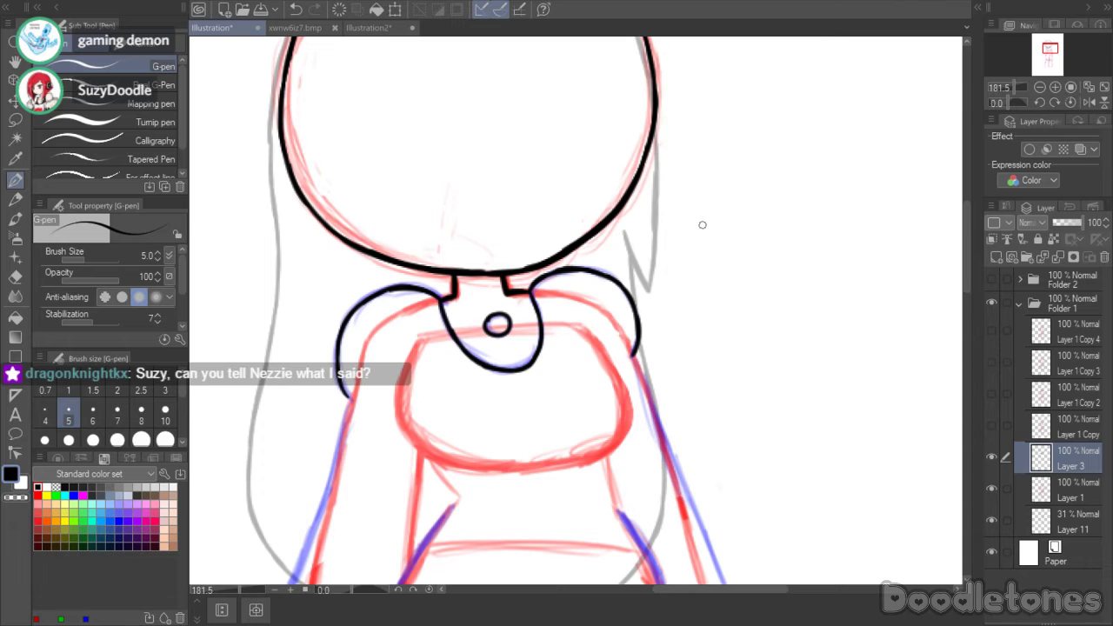
# - Ink the chest's left and right curves and part of its lower edge, following the red sketch
pyautogui.moveTo(967, 209); pyautogui.dragTo(967, 261)
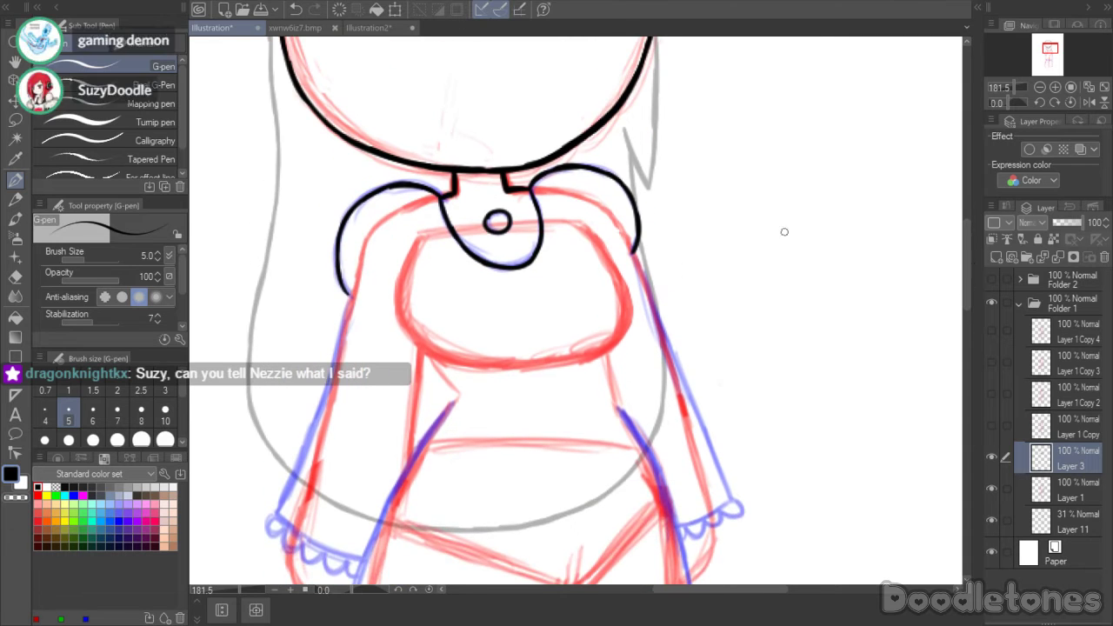
pyautogui.moveTo(406, 261)
pyautogui.mouseDown()
pyautogui.moveTo(402, 336)
pyautogui.moveTo(430, 355)
pyautogui.moveTo(459, 344)
pyautogui.moveTo(474, 365)
pyautogui.mouseUp()
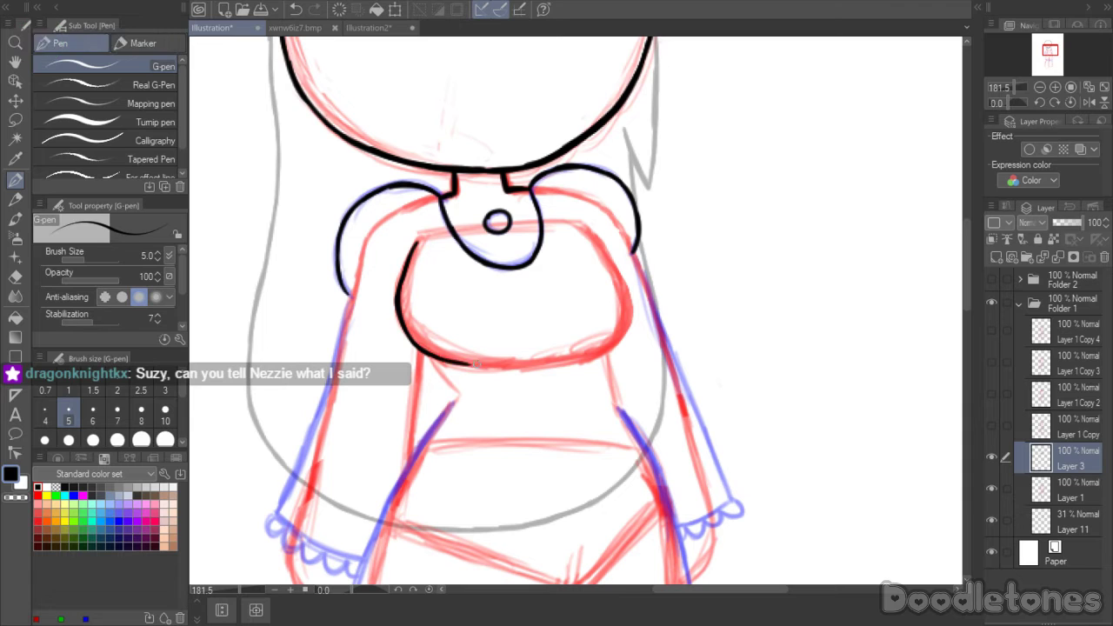
pyautogui.moveTo(591, 234)
pyautogui.mouseDown()
pyautogui.moveTo(622, 288)
pyautogui.moveTo(594, 355)
pyautogui.mouseUp()
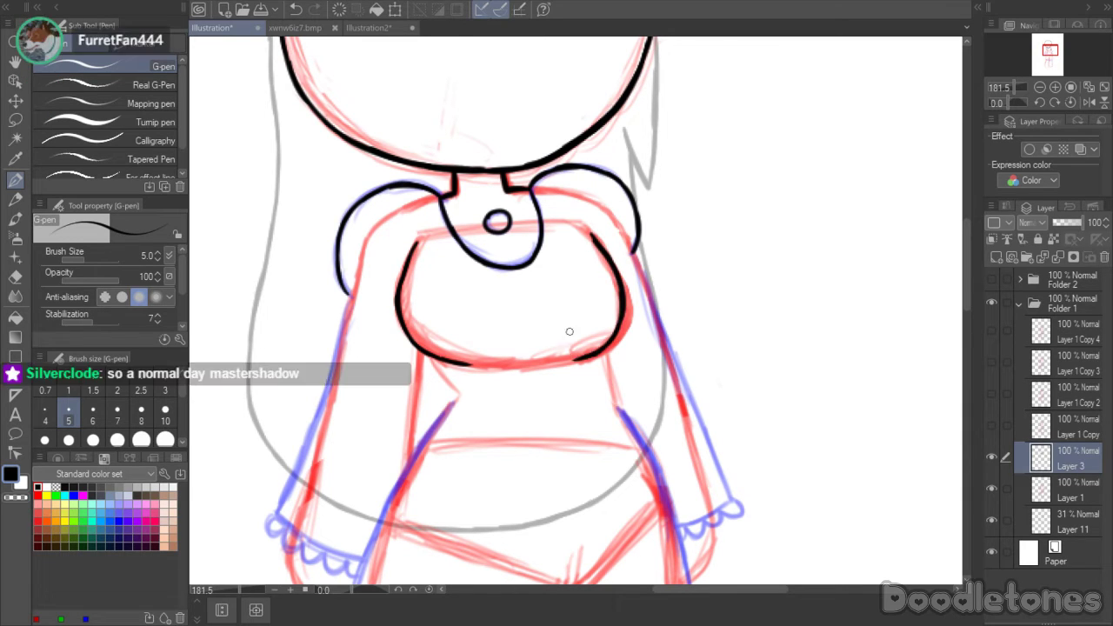
pyautogui.moveTo(463, 365); pyautogui.dragTo(513, 360)
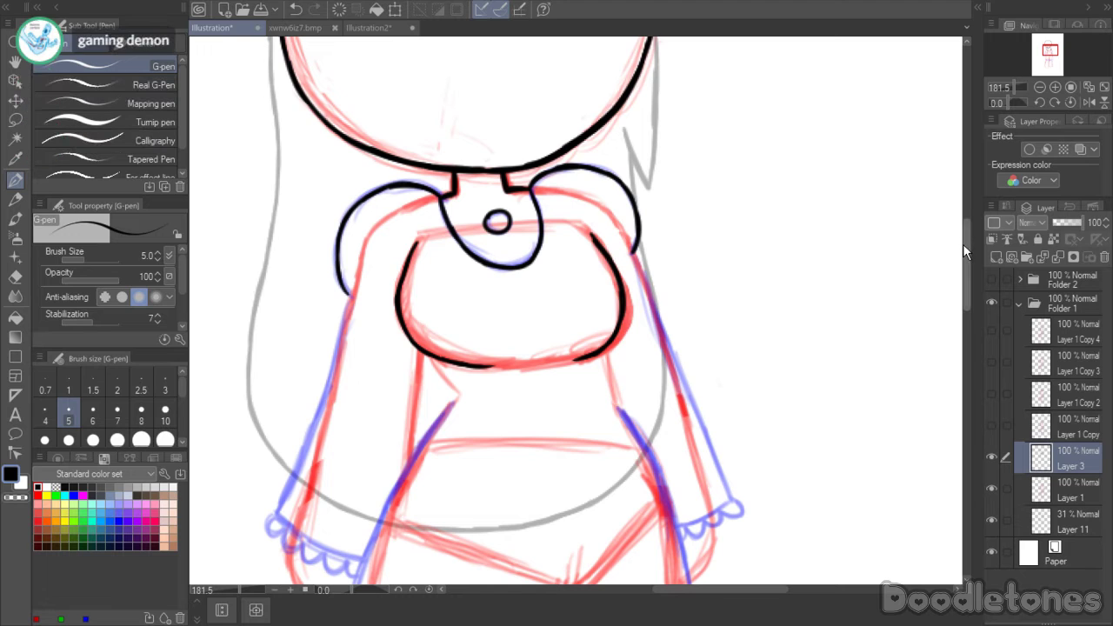
# - Ink the left waist and hip line together with the inner and outer edges of the left sleeve
pyautogui.moveTo(963, 243); pyautogui.dragTo(964, 244)
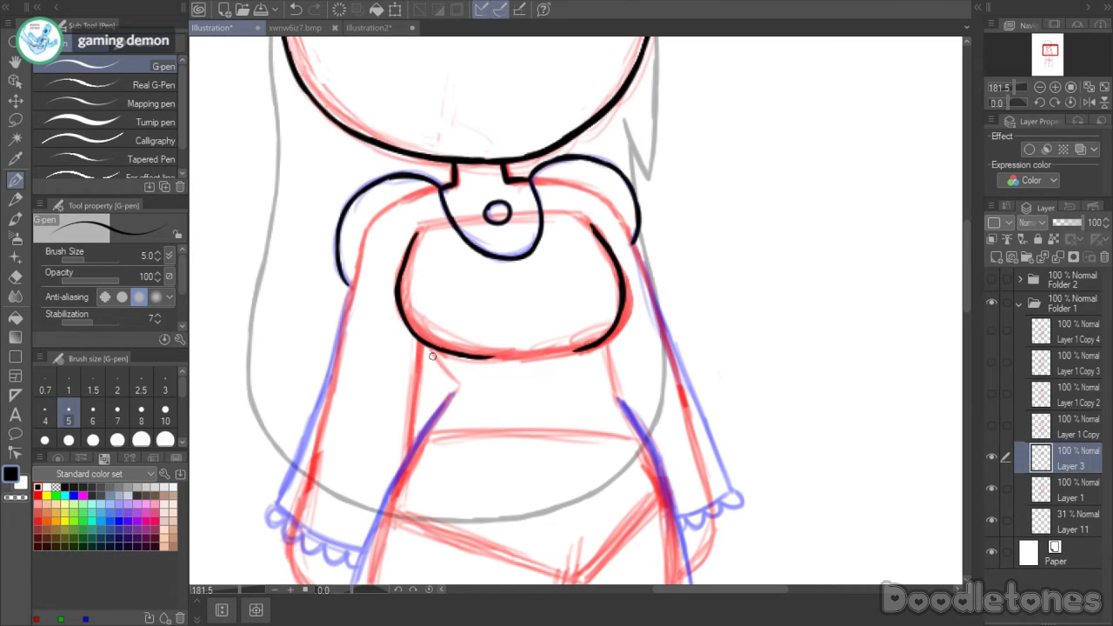
pyautogui.moveTo(432, 350); pyautogui.dragTo(456, 383)
pyautogui.moveTo(361, 550); pyautogui.dragTo(420, 437)
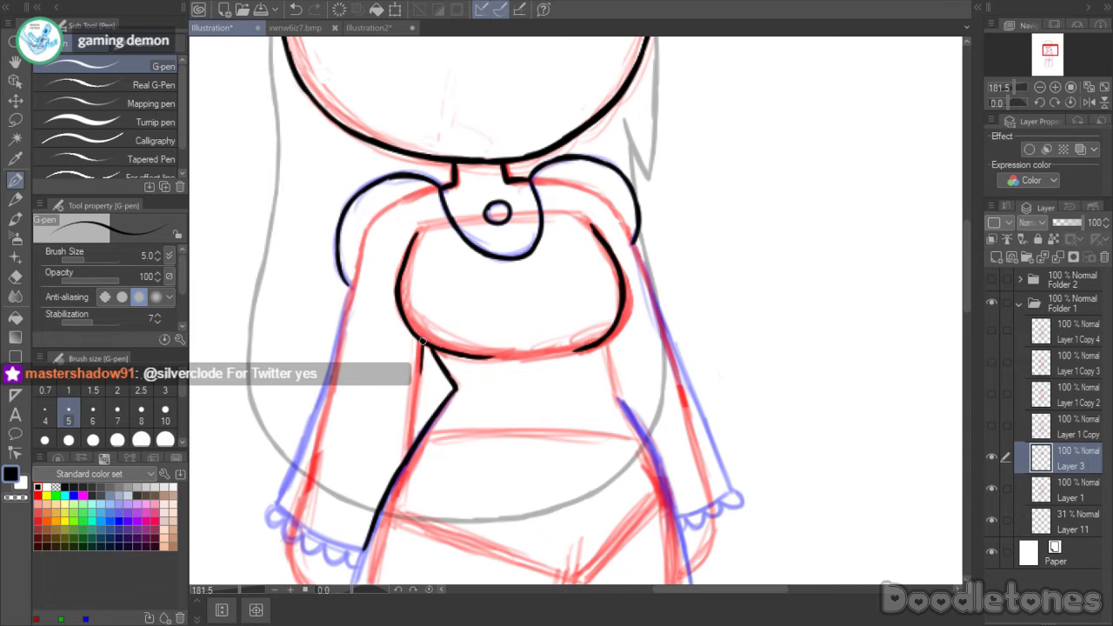
pyautogui.moveTo(423, 341); pyautogui.dragTo(414, 424)
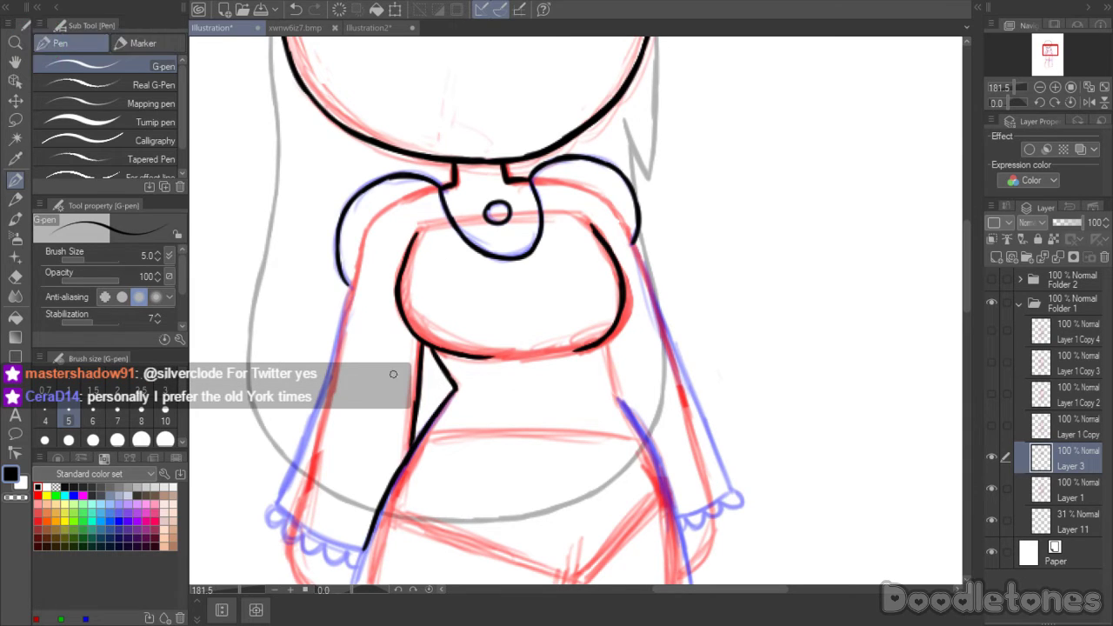
pyautogui.moveTo(276, 499); pyautogui.dragTo(348, 289)
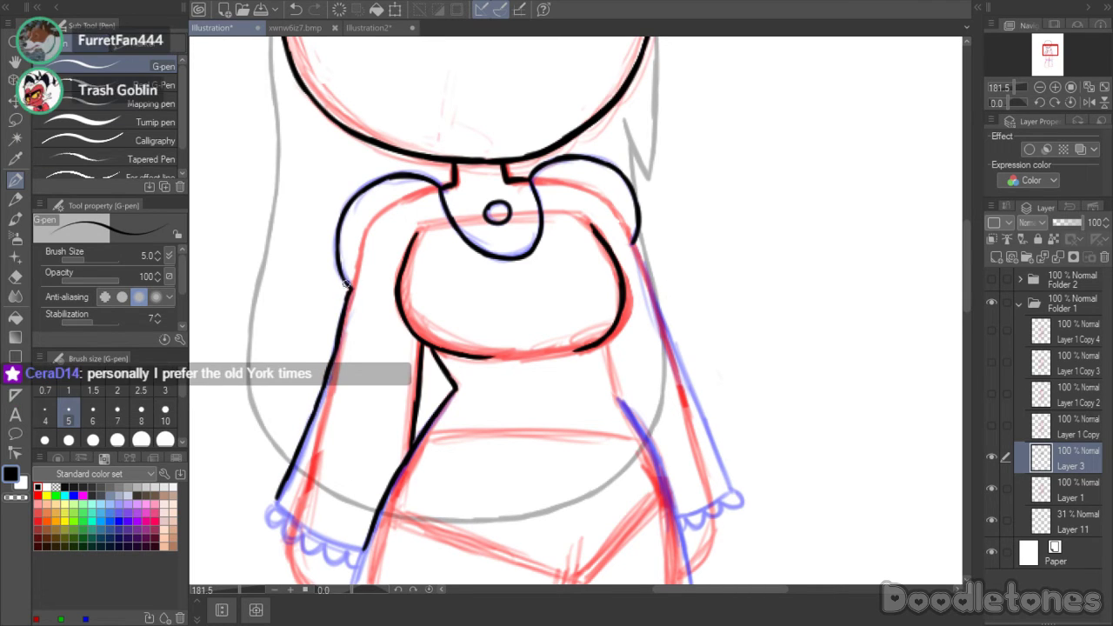
# - Ink the right sleeve's outer edge and redraw the right waist line continuing down over the hip
pyautogui.moveTo(634, 245); pyautogui.dragTo(662, 323)
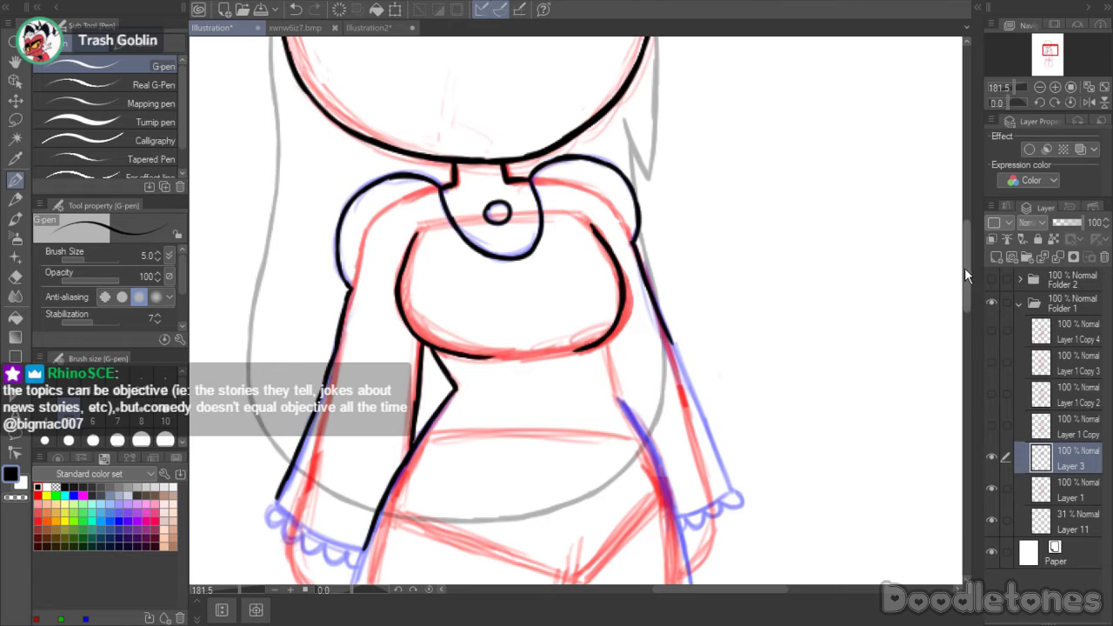
pyautogui.moveTo(964, 275); pyautogui.dragTo(966, 285)
pyautogui.moveTo(671, 284); pyautogui.dragTo(733, 424)
pyautogui.moveTo(600, 280)
pyautogui.mouseDown()
pyautogui.moveTo(615, 341)
pyautogui.moveTo(654, 391)
pyautogui.mouseUp()
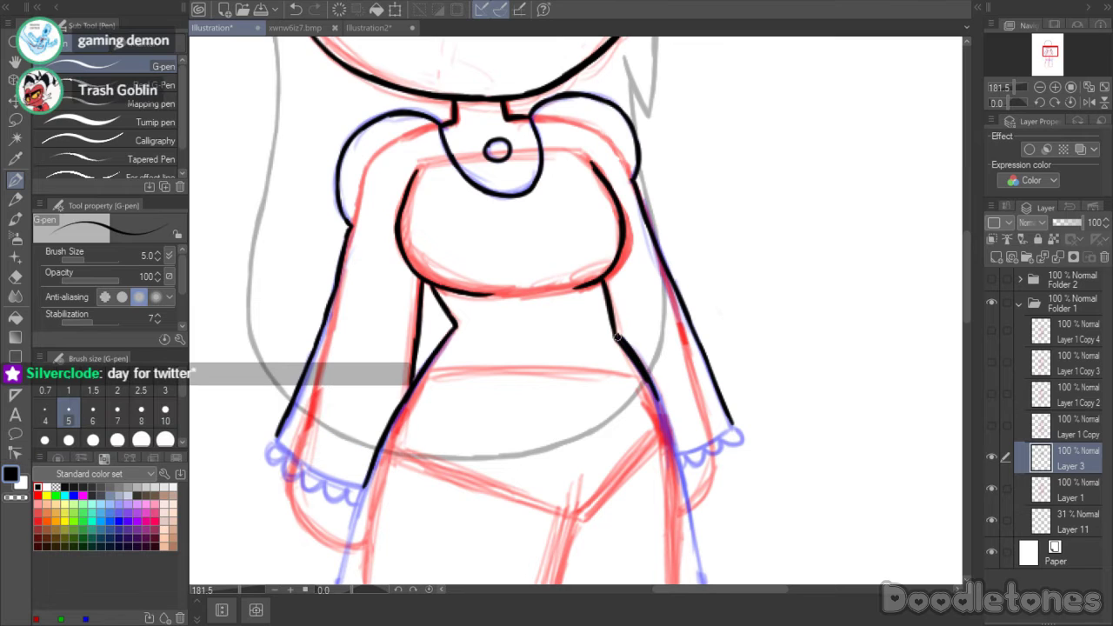
pyautogui.moveTo(964, 263); pyautogui.dragTo(963, 268)
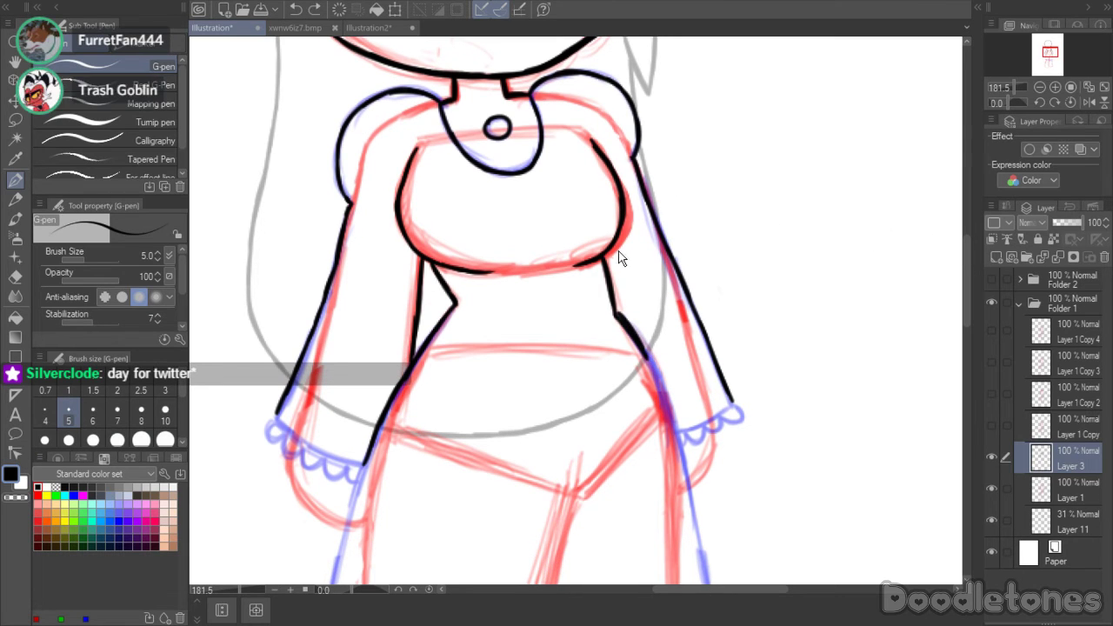
pyautogui.hotkey('ctrl', 'z')
pyautogui.moveTo(604, 254); pyautogui.dragTo(687, 477)
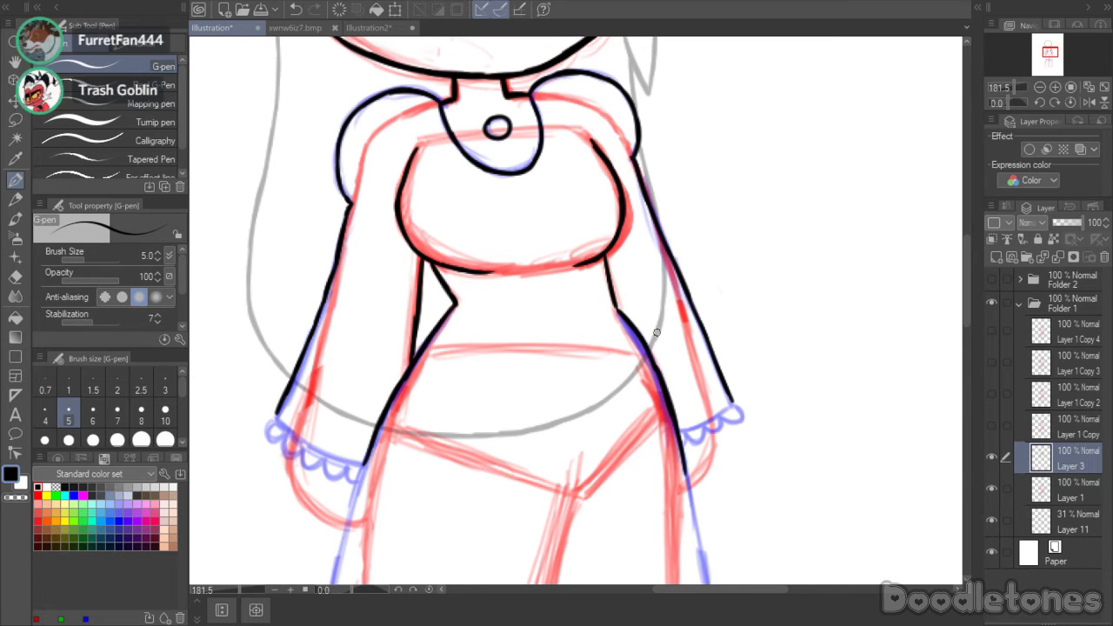
# - Ink the left sleeve's cuff edge and the dress skirt's left and right side edges down to the scalloped hem
pyautogui.moveTo(279, 424); pyautogui.dragTo(363, 464)
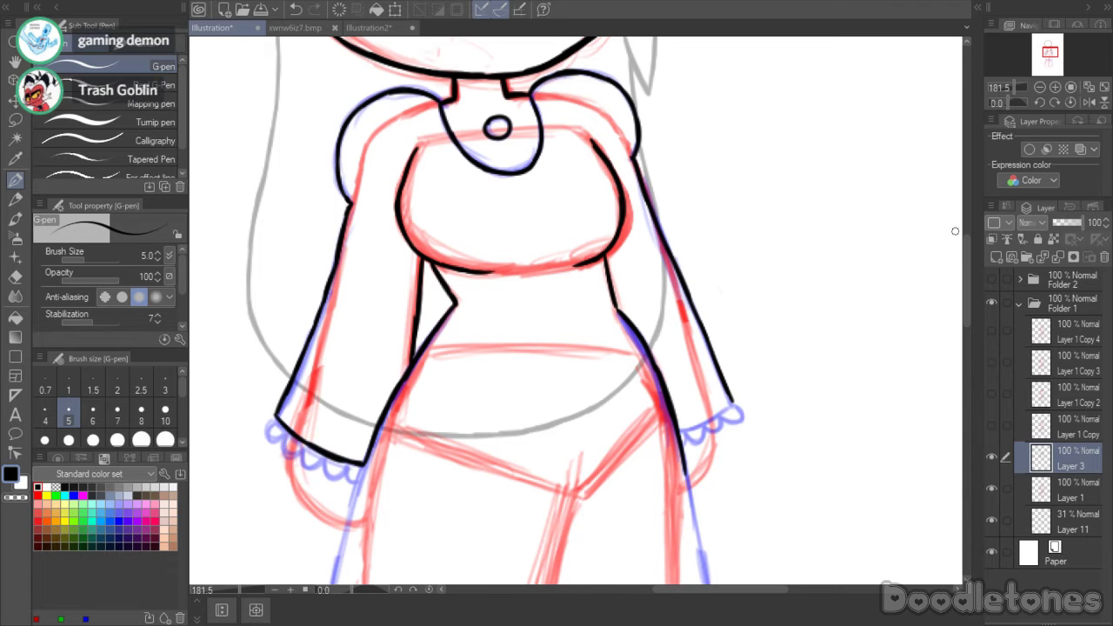
pyautogui.scroll(-5, 675, 261)
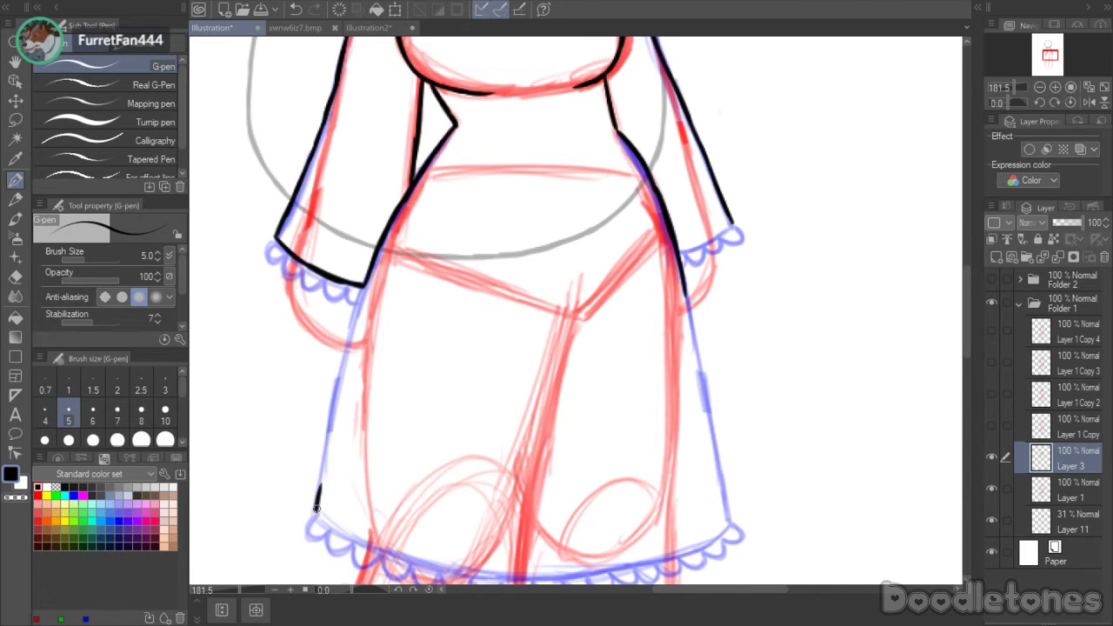
pyautogui.moveTo(324, 474); pyautogui.dragTo(366, 280)
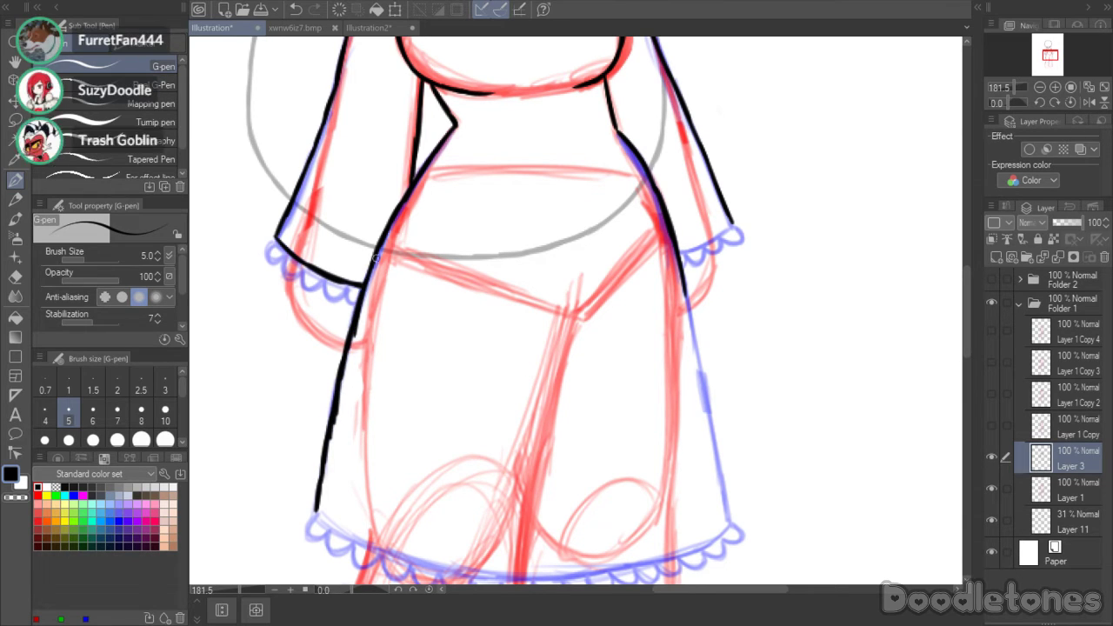
pyautogui.click(15, 276)
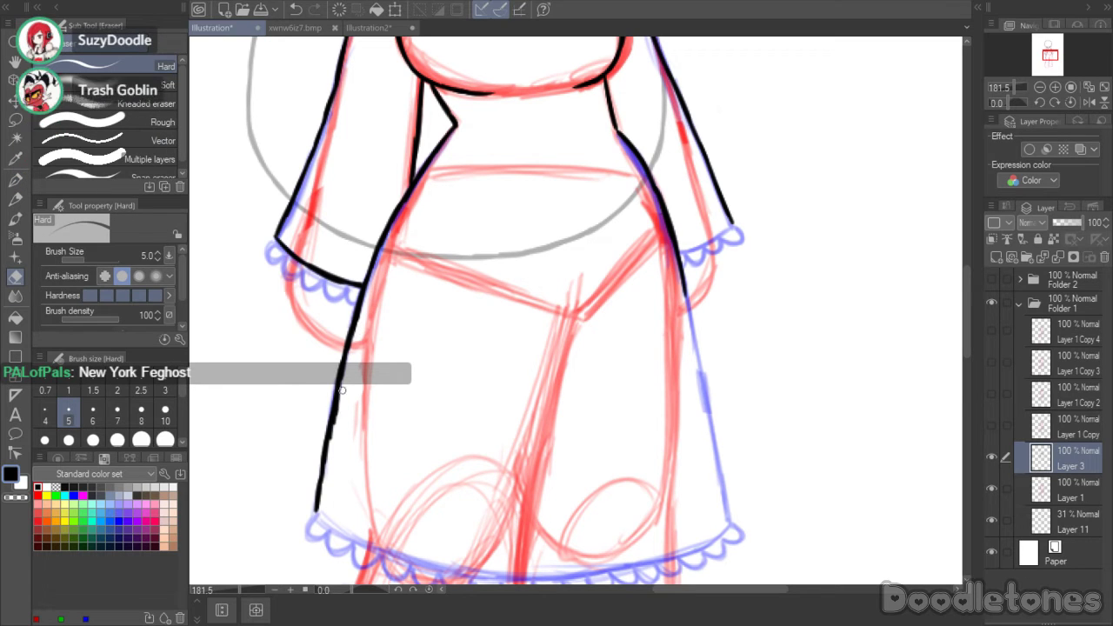
pyautogui.press('p')
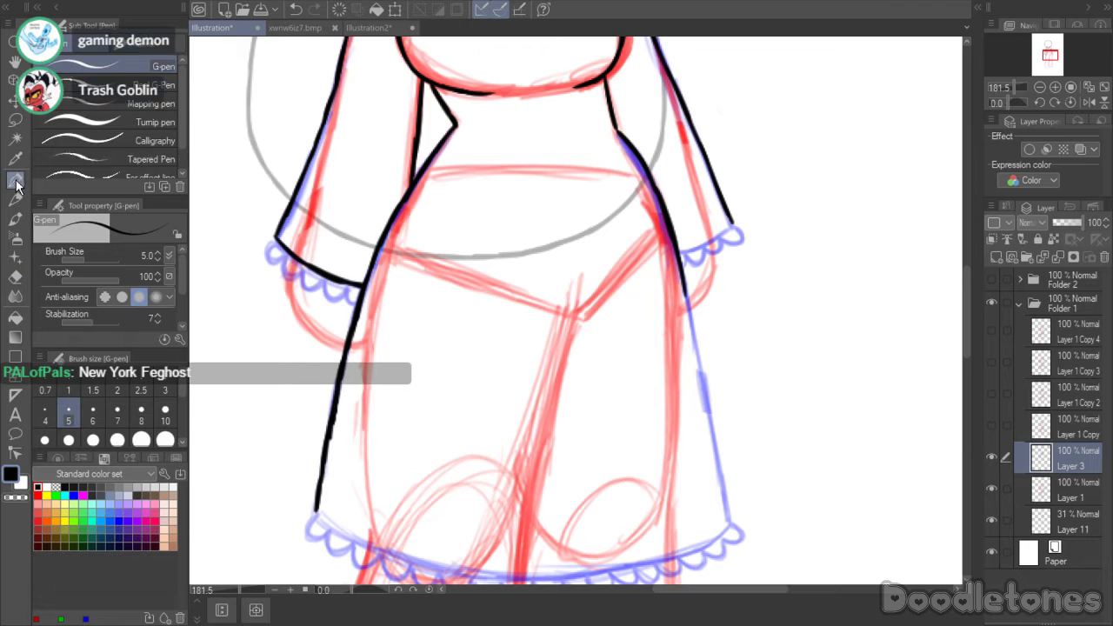
pyautogui.scroll(-1, 964, 281)
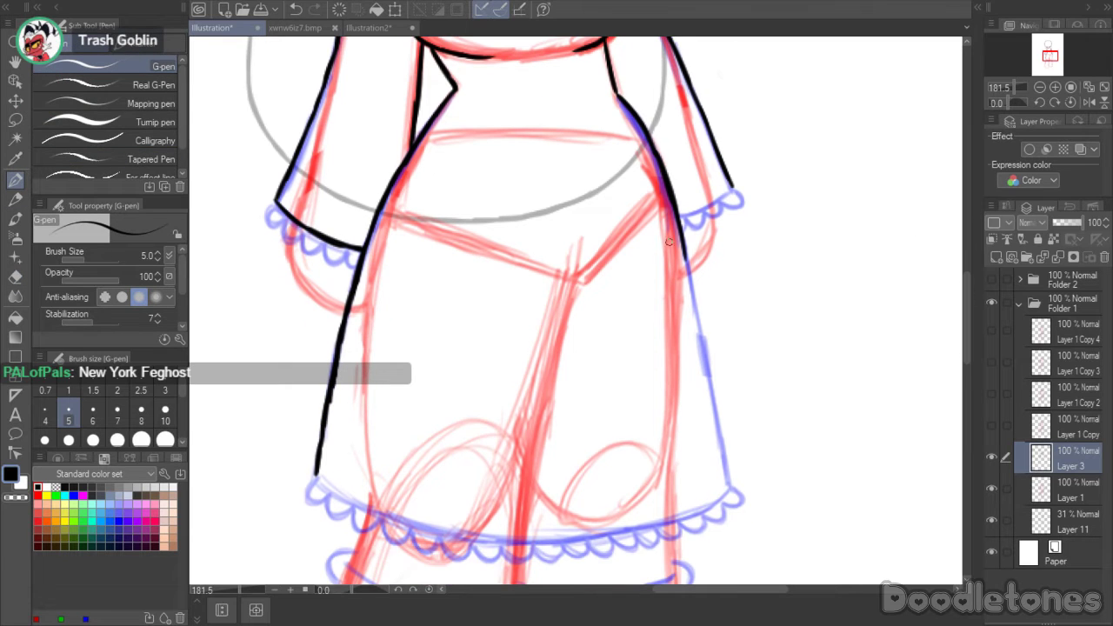
pyautogui.moveTo(687, 261); pyautogui.dragTo(729, 483)
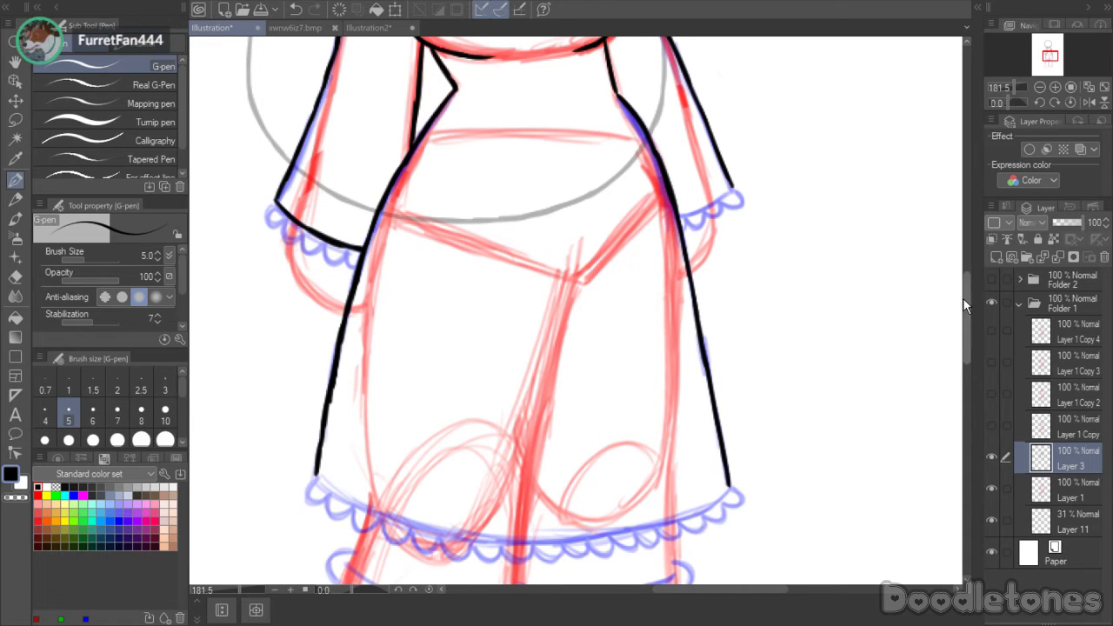
# - Ink the right sleeve's cuff edge and the scalloped lace trim along both sleeve cuffs, following the blue sketch
pyautogui.scroll(4, 963, 298)
pyautogui.moveTo(701, 349); pyautogui.dragTo(730, 331)
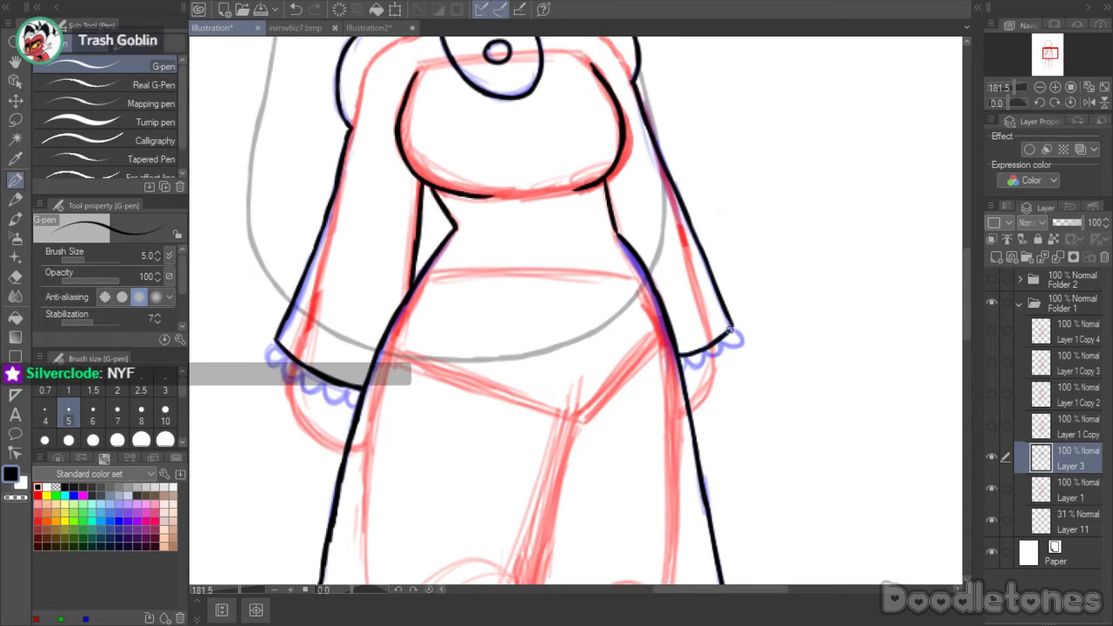
pyautogui.moveTo(686, 368); pyautogui.dragTo(737, 332)
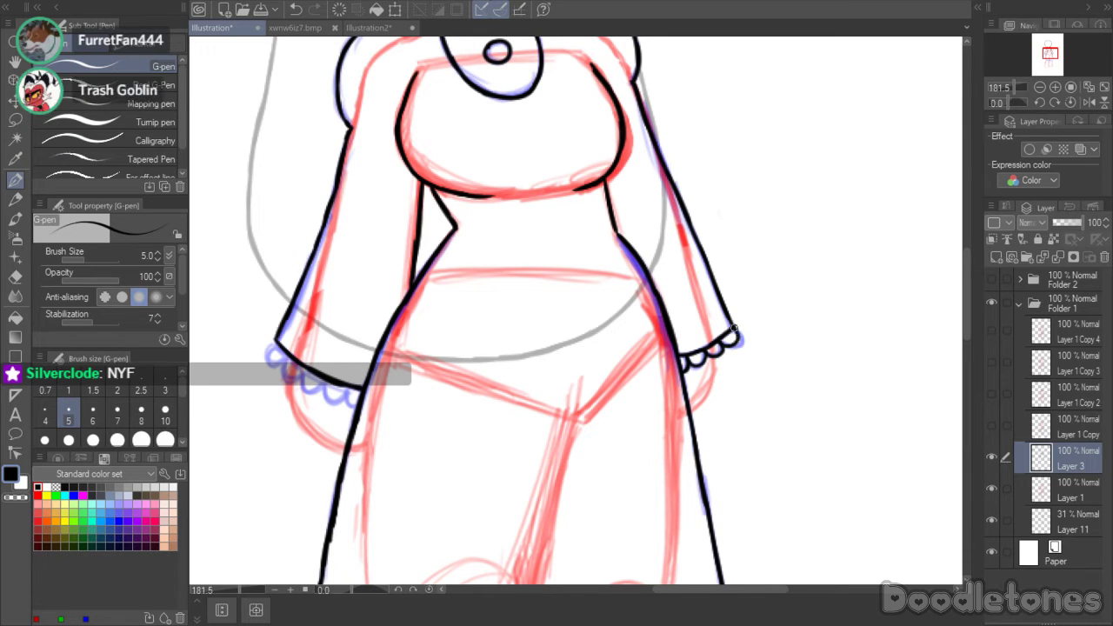
pyautogui.moveTo(272, 343)
pyautogui.mouseDown()
pyautogui.moveTo(276, 361)
pyautogui.moveTo(289, 356)
pyautogui.moveTo(296, 374)
pyautogui.moveTo(357, 405)
pyautogui.mouseUp()
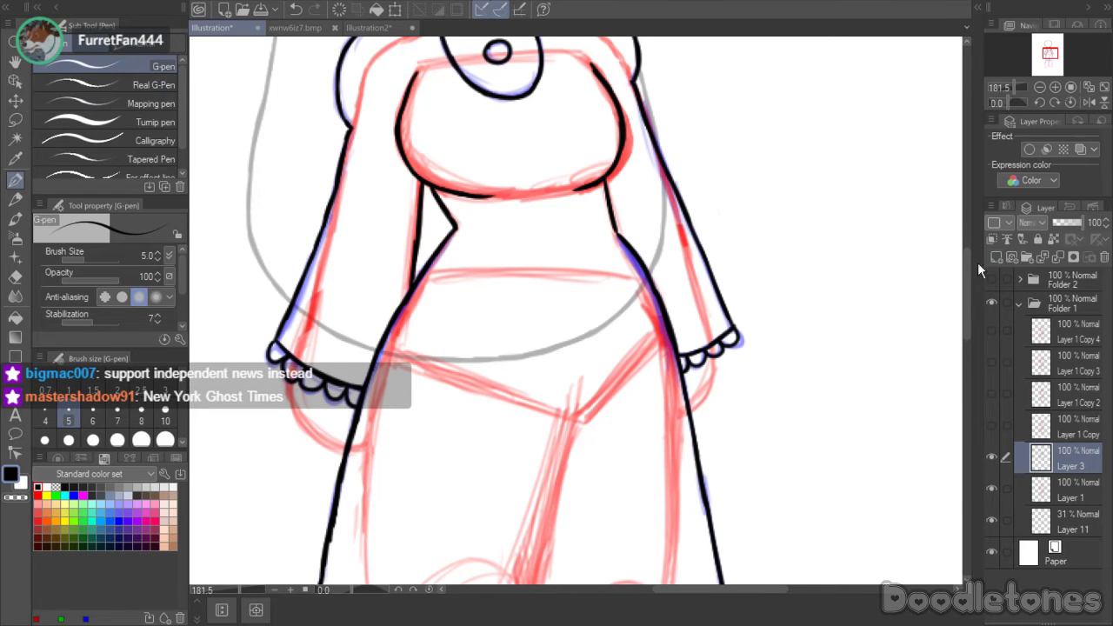
# - Ink the rounded hands below both lace cuffs, redrawing the left hand's curve up to the skirt edge
pyautogui.scroll(-3, 917, 263)
pyautogui.moveTo(289, 301)
pyautogui.mouseDown()
pyautogui.moveTo(309, 362)
pyautogui.moveTo(338, 374)
pyautogui.mouseUp()
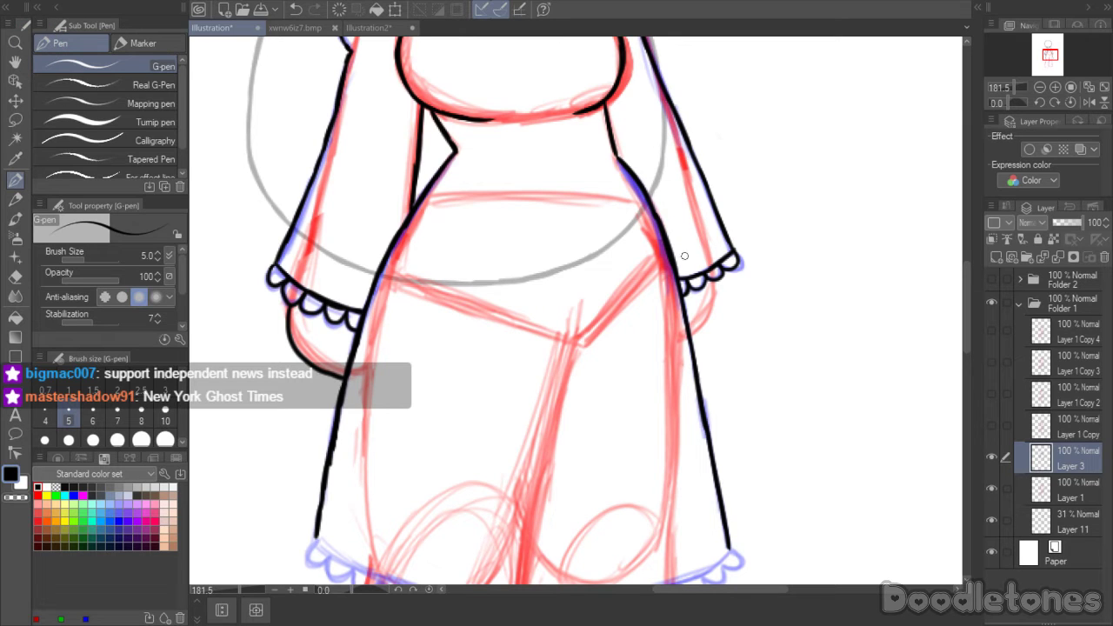
pyautogui.moveTo(291, 303)
pyautogui.mouseDown()
pyautogui.moveTo(299, 352)
pyautogui.moveTo(341, 376)
pyautogui.mouseUp()
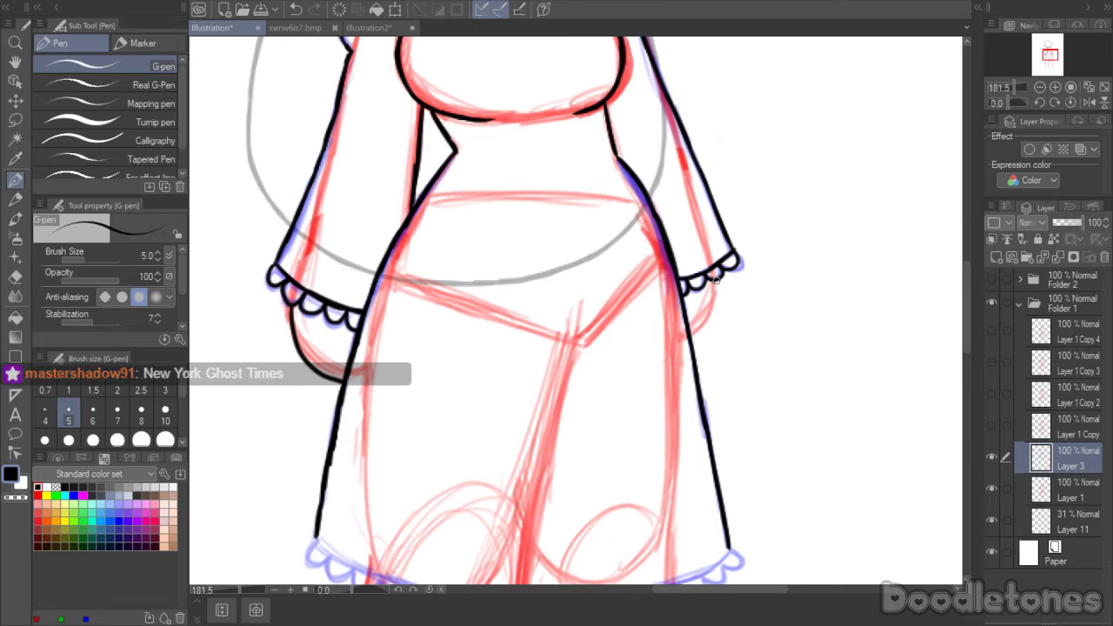
pyautogui.moveTo(712, 278)
pyautogui.mouseDown()
pyautogui.moveTo(718, 318)
pyautogui.moveTo(693, 344)
pyautogui.mouseUp()
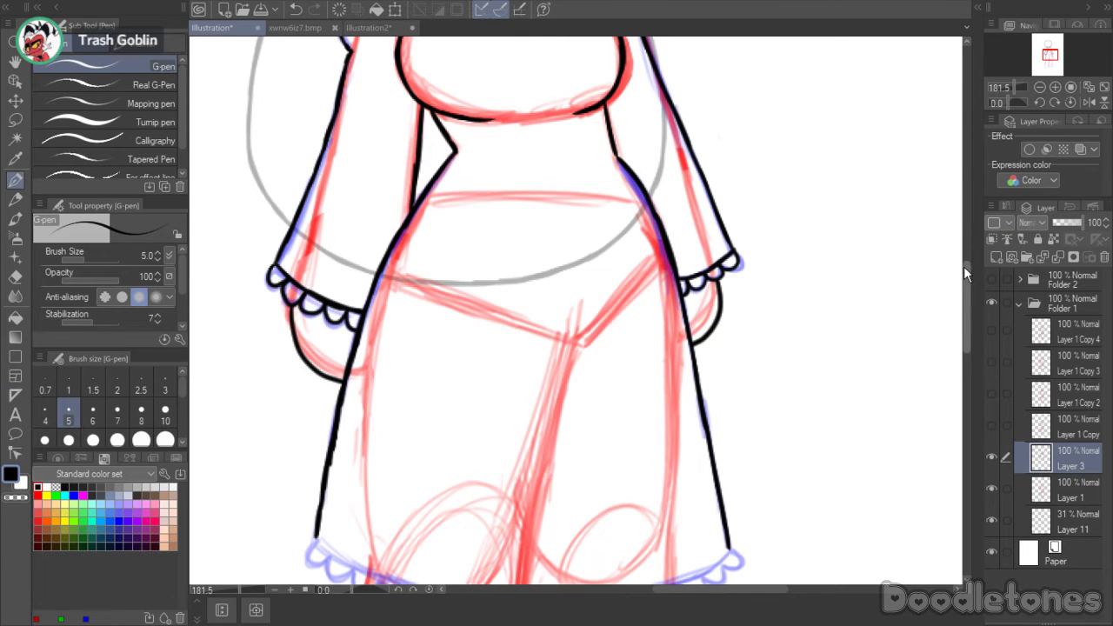
# - Ink the skirt's curved hem line and the row of scallops beneath it from the left corner to the right corner
pyautogui.moveTo(964, 266); pyautogui.dragTo(959, 311)
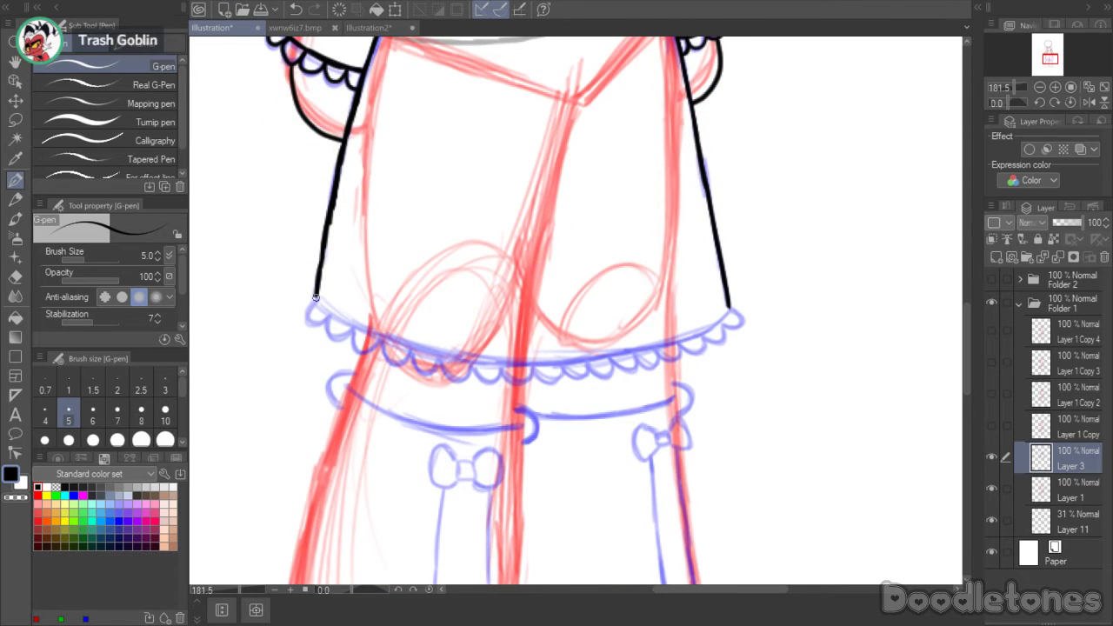
pyautogui.moveTo(315, 297)
pyautogui.mouseDown()
pyautogui.moveTo(390, 336)
pyautogui.moveTo(378, 335)
pyautogui.moveTo(528, 363)
pyautogui.moveTo(648, 348)
pyautogui.moveTo(717, 324)
pyautogui.mouseUp()
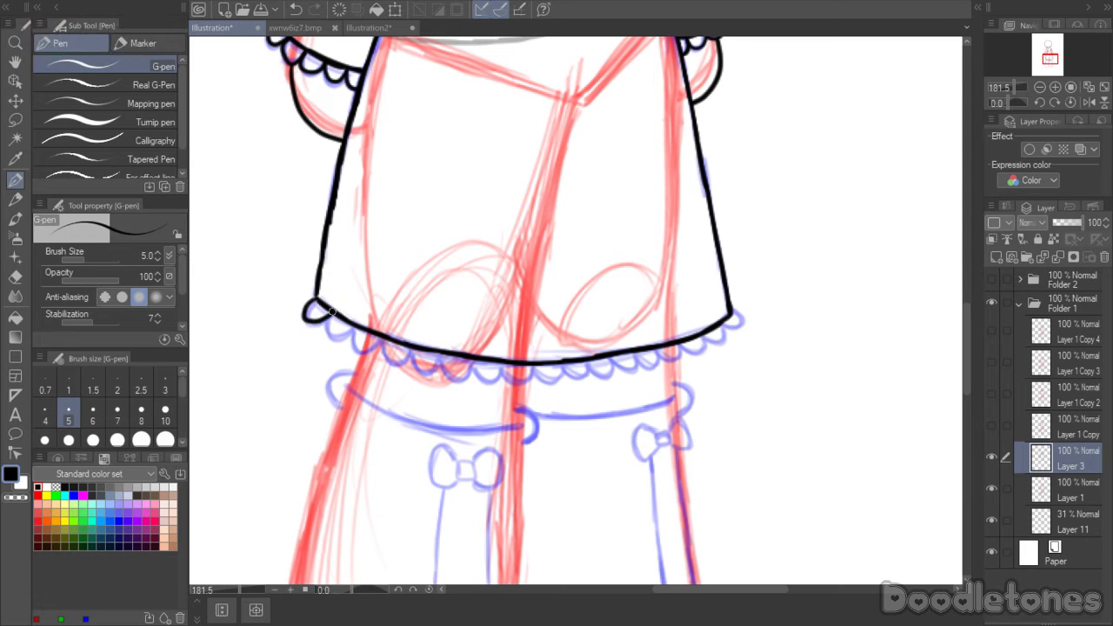
pyautogui.moveTo(354, 331)
pyautogui.mouseDown()
pyautogui.moveTo(381, 336)
pyautogui.moveTo(409, 352)
pyautogui.mouseUp()
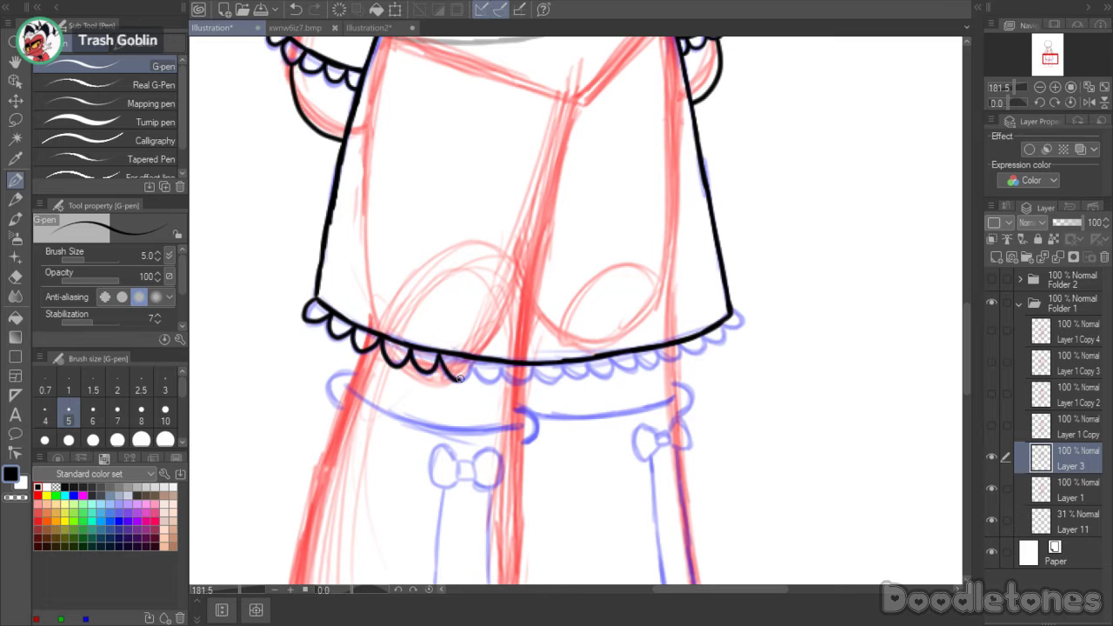
pyautogui.moveTo(478, 377); pyautogui.dragTo(507, 356)
pyautogui.hotkey('ctrl', 'z')
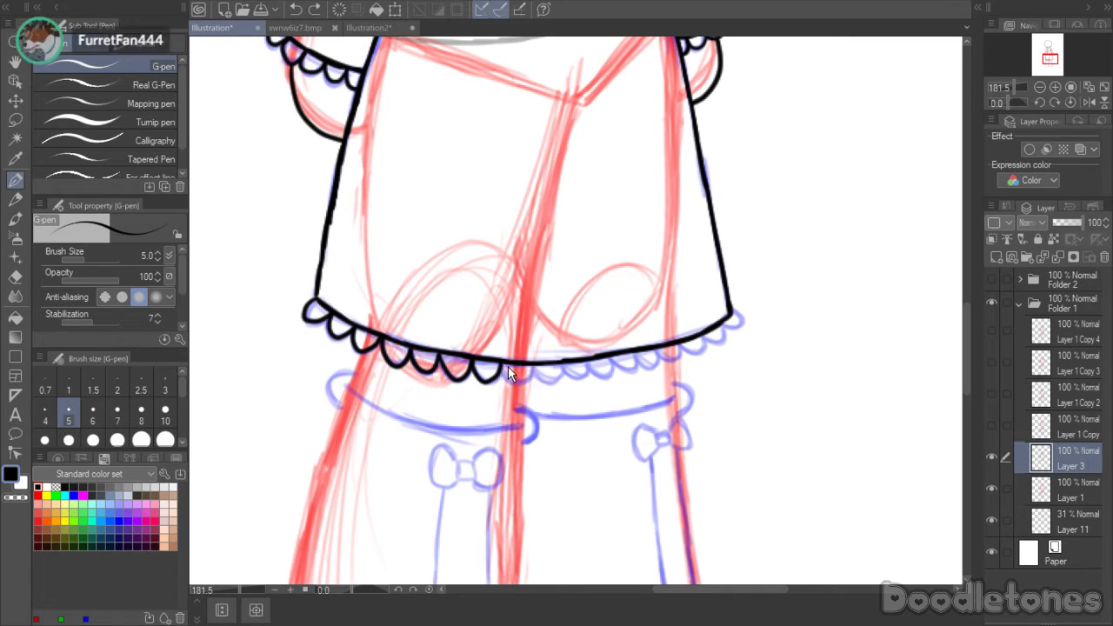
pyautogui.moveTo(503, 366)
pyautogui.mouseDown()
pyautogui.moveTo(564, 366)
pyautogui.moveTo(583, 377)
pyautogui.moveTo(591, 362)
pyautogui.moveTo(604, 376)
pyautogui.moveTo(614, 361)
pyautogui.moveTo(625, 371)
pyautogui.moveTo(659, 352)
pyautogui.moveTo(668, 362)
pyautogui.moveTo(737, 309)
pyautogui.mouseUp()
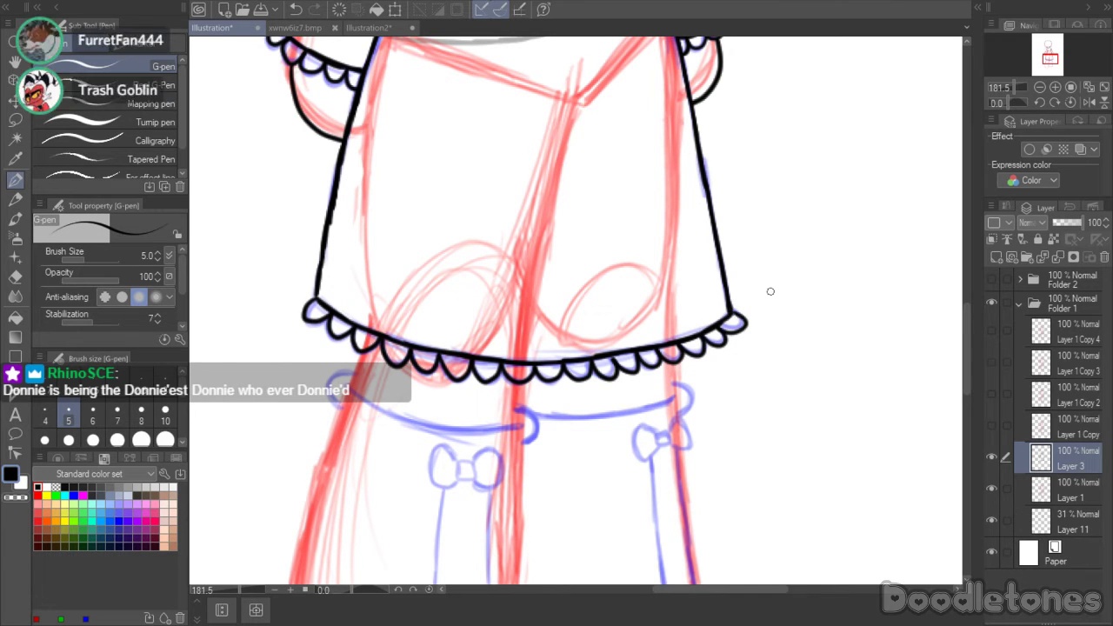
# - Ink the short leg lines below the skirt hem and the left boot's curved top edge with its rounded cuff ends
pyautogui.scroll(-3, 947, 250)
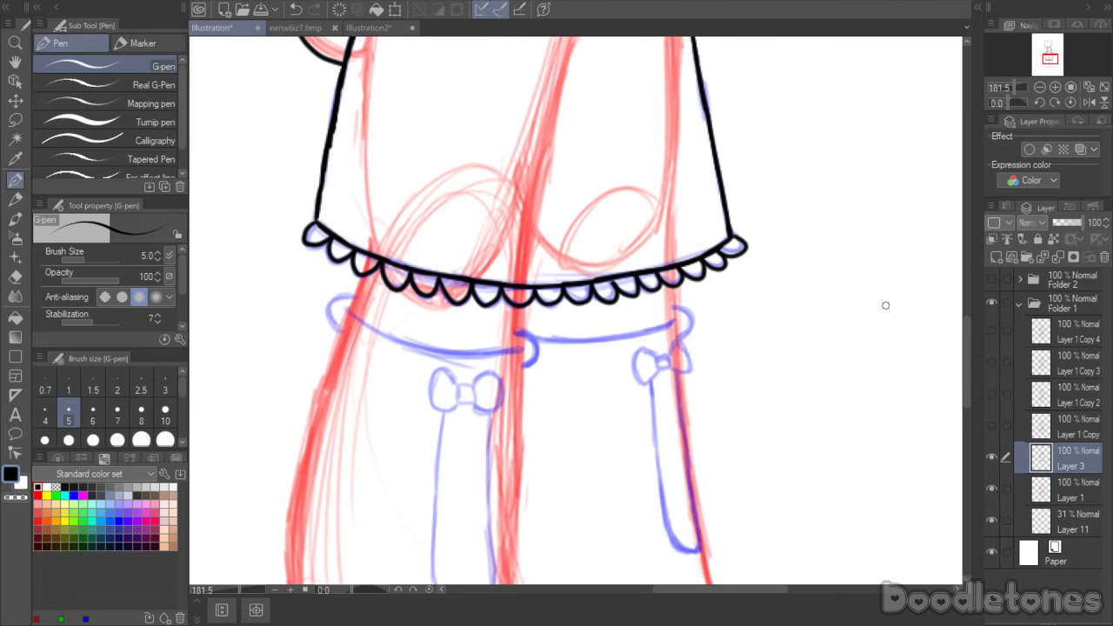
pyautogui.moveTo(520, 305); pyautogui.dragTo(520, 345)
pyautogui.moveTo(359, 280)
pyautogui.mouseDown()
pyautogui.moveTo(349, 311)
pyautogui.moveTo(366, 265)
pyautogui.mouseUp()
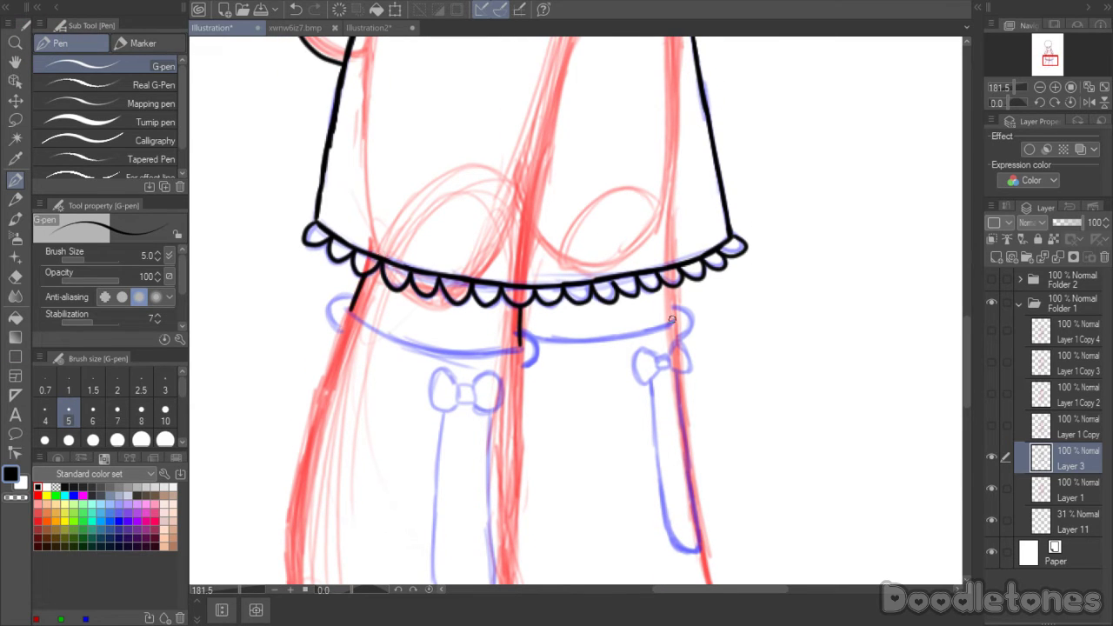
pyautogui.moveTo(358, 296)
pyautogui.mouseDown()
pyautogui.moveTo(375, 327)
pyautogui.moveTo(402, 338)
pyautogui.moveTo(366, 324)
pyautogui.moveTo(435, 348)
pyautogui.moveTo(396, 340)
pyautogui.moveTo(379, 331)
pyautogui.moveTo(463, 355)
pyautogui.moveTo(525, 352)
pyautogui.mouseUp()
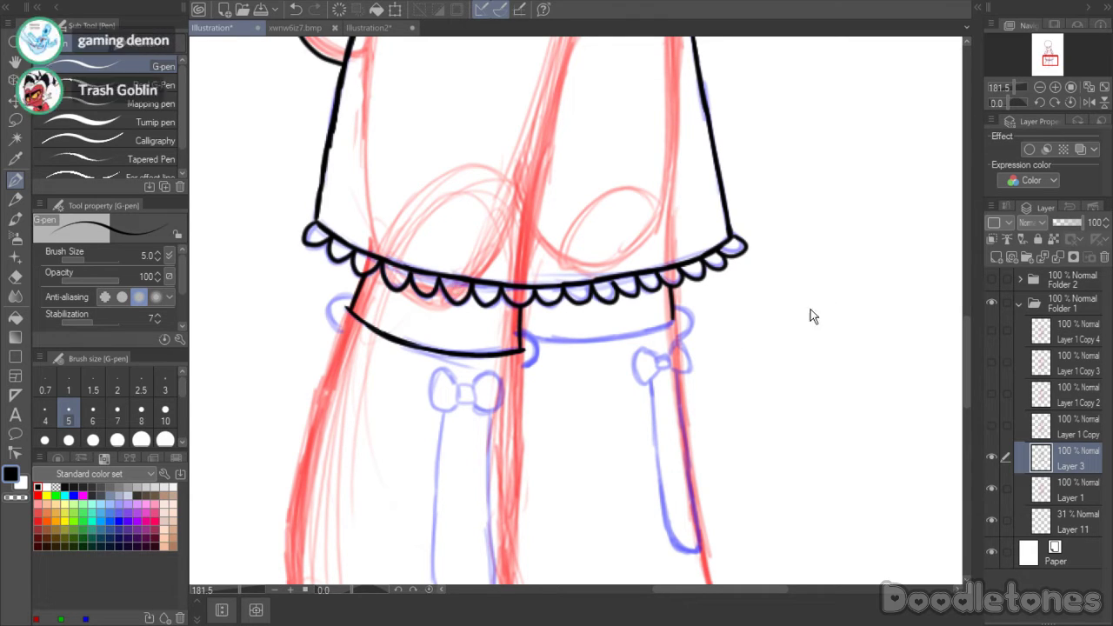
pyautogui.scroll(-1, 835, 321)
pyautogui.scroll(1, 782, 383)
pyautogui.scroll(1, 781, 396)
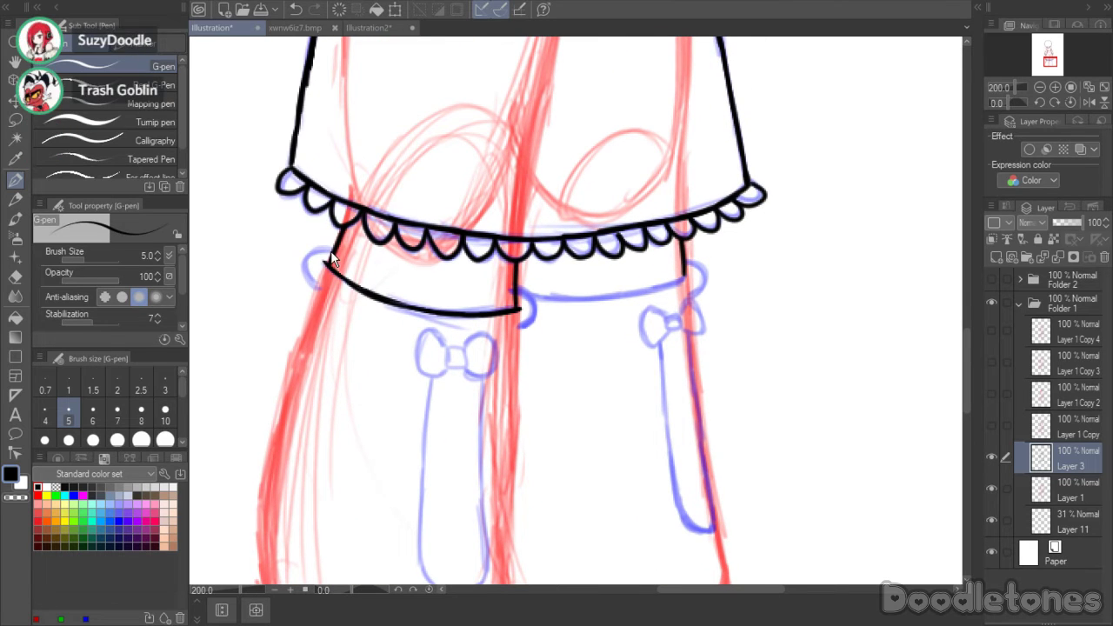
pyautogui.moveTo(323, 247)
pyautogui.mouseDown()
pyautogui.moveTo(303, 271)
pyautogui.moveTo(329, 296)
pyautogui.mouseUp()
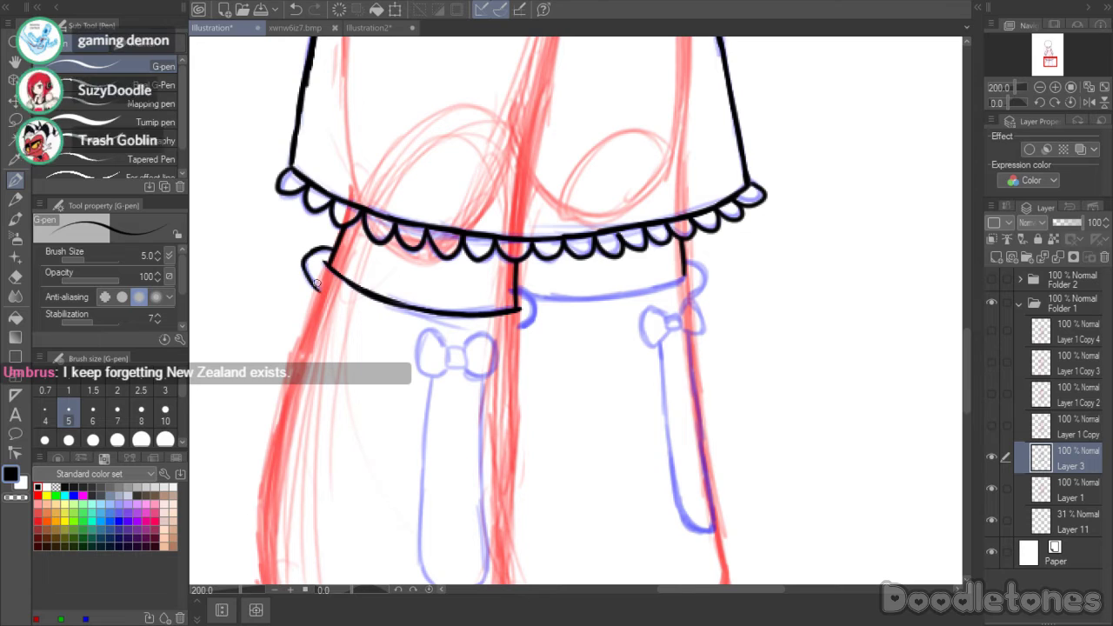
pyautogui.moveTo(520, 289); pyautogui.dragTo(532, 312)
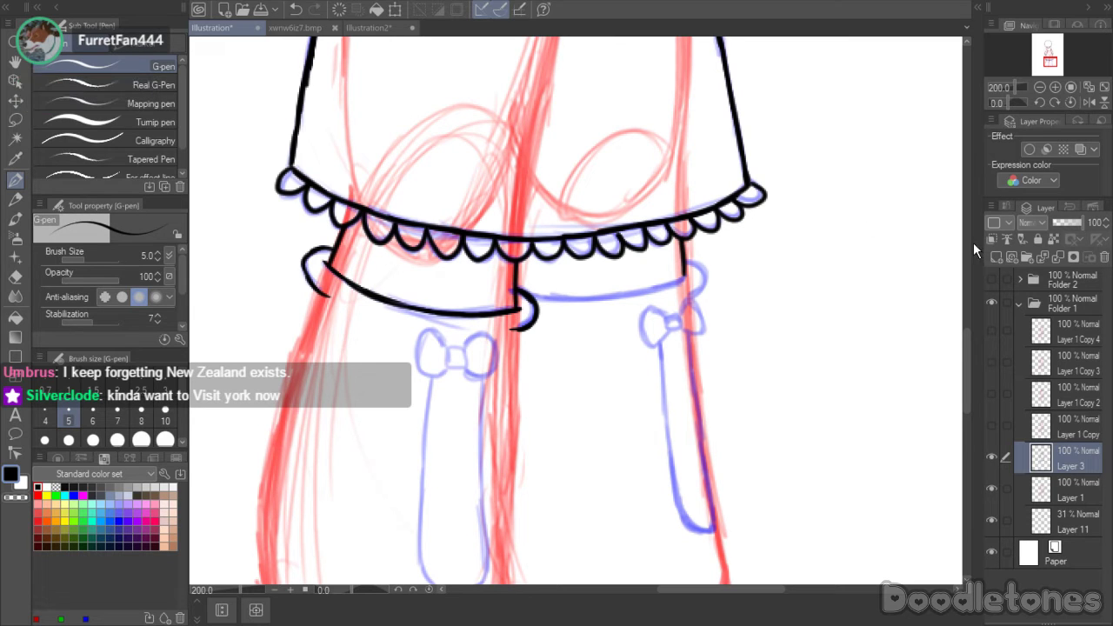
# - Ink the left boot's inner and outer sides and close them with the rounded bottom curve
pyautogui.scroll(-3, 965, 353)
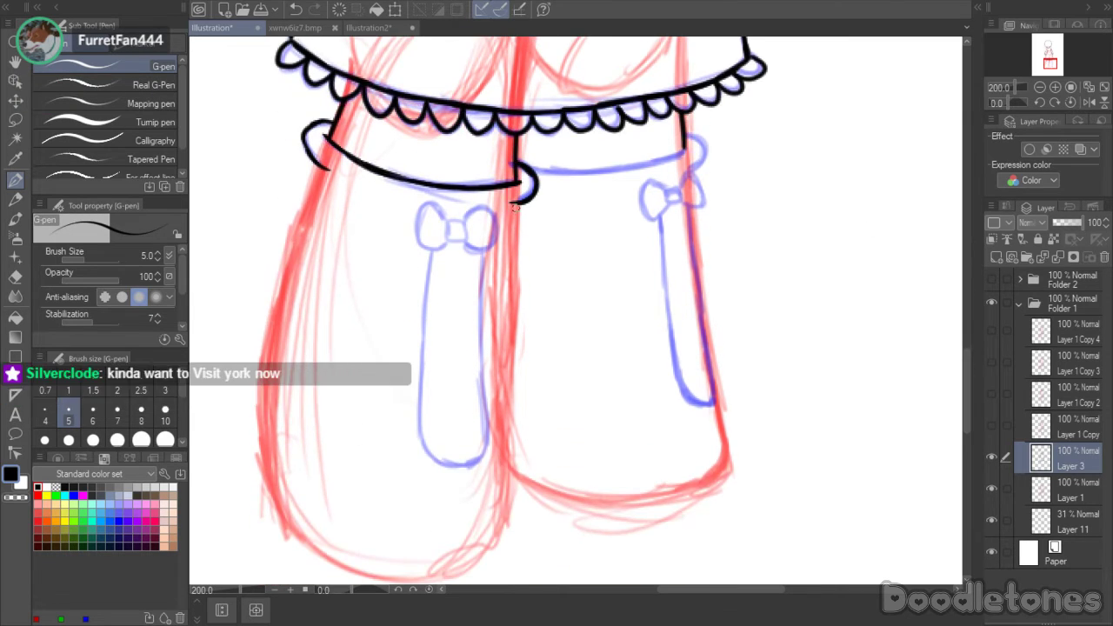
pyautogui.moveTo(519, 205); pyautogui.dragTo(509, 483)
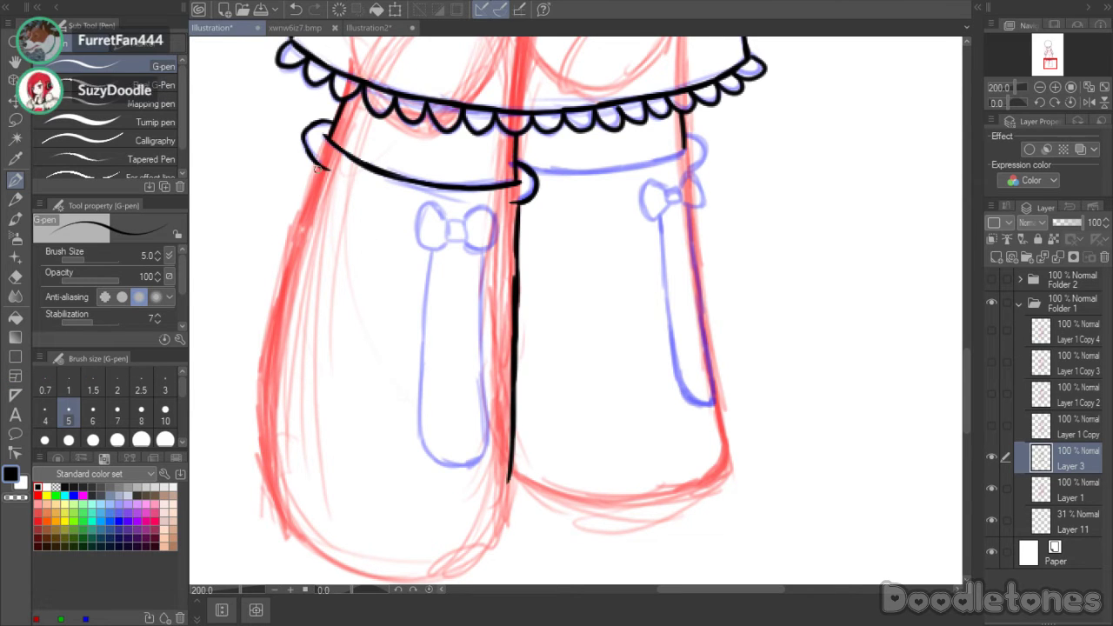
pyautogui.moveTo(322, 168)
pyautogui.mouseDown()
pyautogui.moveTo(266, 388)
pyautogui.moveTo(278, 511)
pyautogui.mouseUp()
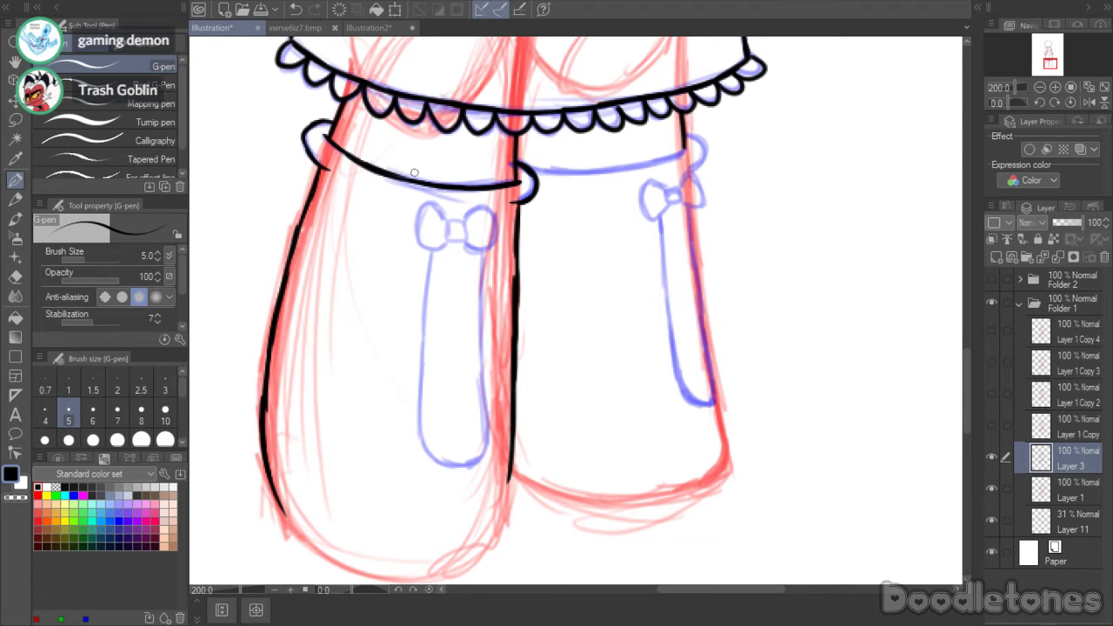
pyautogui.scroll(-3, 965, 365)
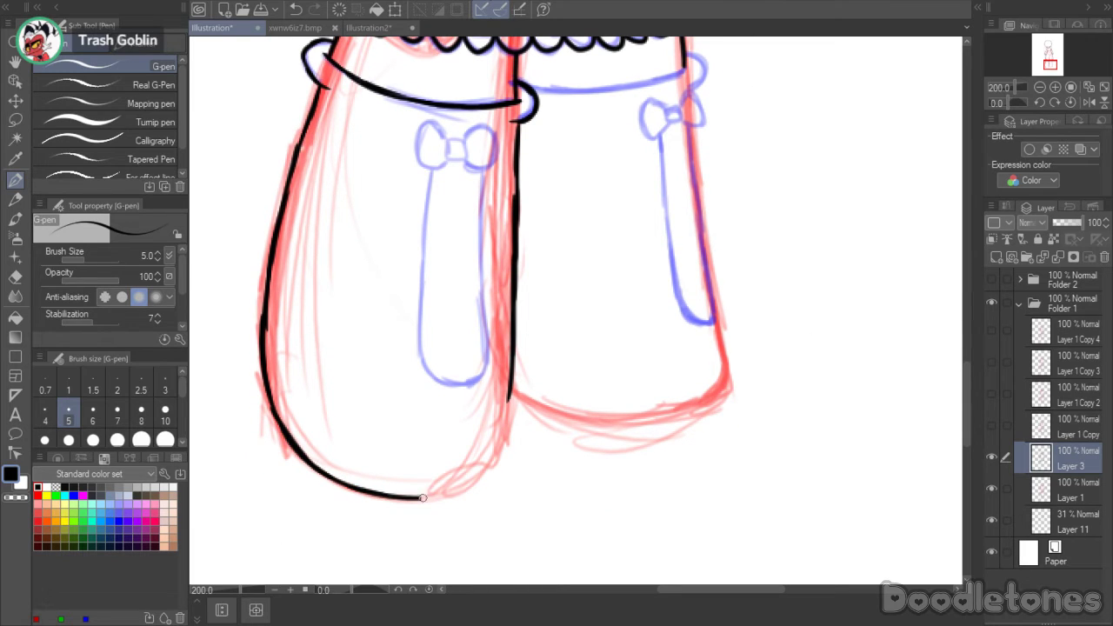
pyautogui.moveTo(458, 492)
pyautogui.mouseDown()
pyautogui.moveTo(486, 467)
pyautogui.moveTo(509, 385)
pyautogui.mouseUp()
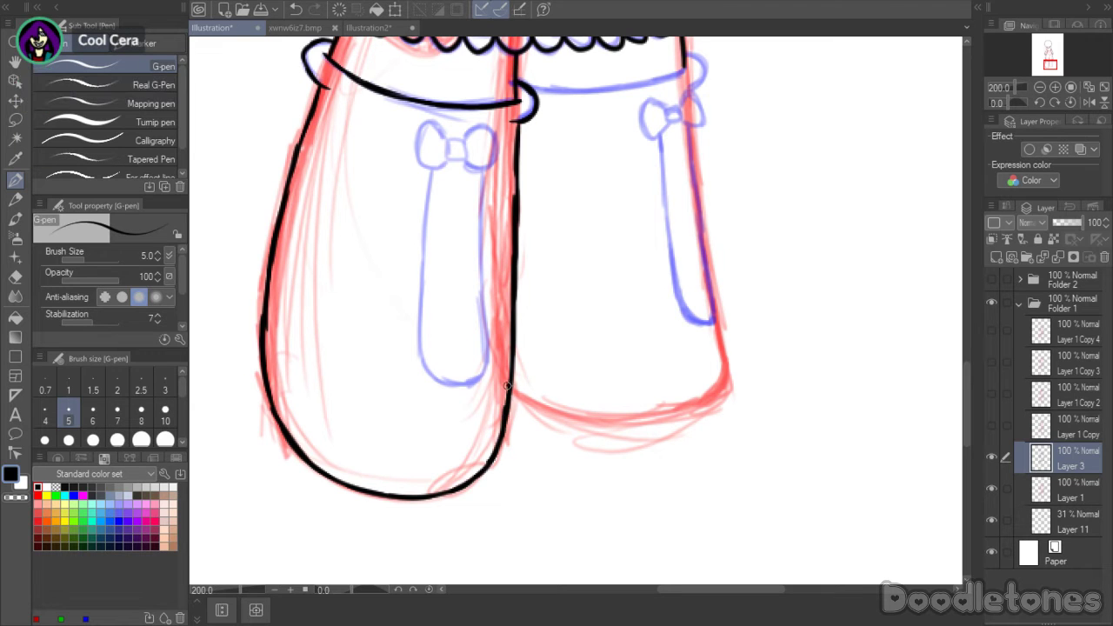
# - Ink the bow on the left boot and the long rounded strip hanging below it
pyautogui.scroll(8, 964, 379)
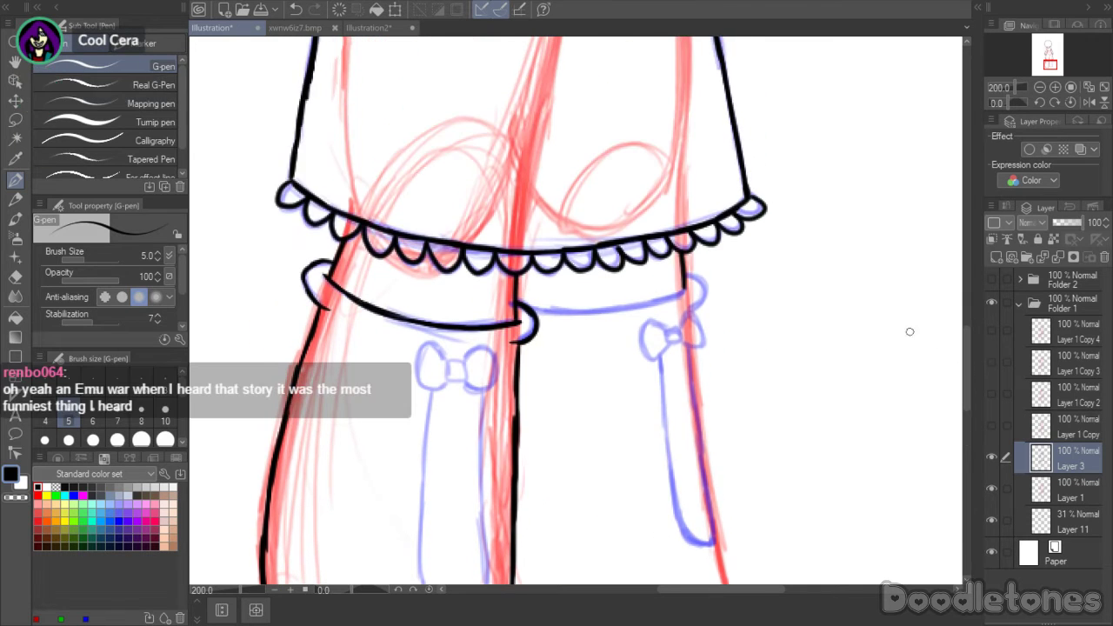
pyautogui.moveTo(467, 381)
pyautogui.mouseDown()
pyautogui.moveTo(479, 348)
pyautogui.moveTo(495, 349)
pyautogui.moveTo(495, 384)
pyautogui.moveTo(479, 390)
pyautogui.moveTo(461, 381)
pyautogui.moveTo(463, 352)
pyautogui.moveTo(445, 353)
pyautogui.moveTo(448, 362)
pyautogui.moveTo(421, 346)
pyautogui.moveTo(414, 376)
pyautogui.mouseUp()
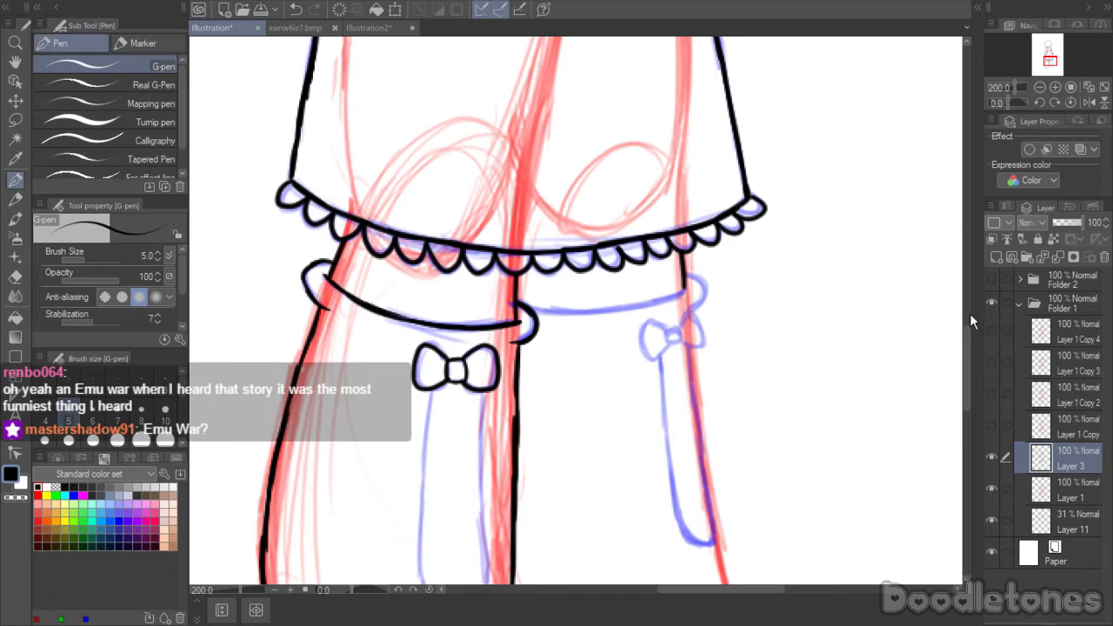
pyautogui.scroll(-3, 969, 313)
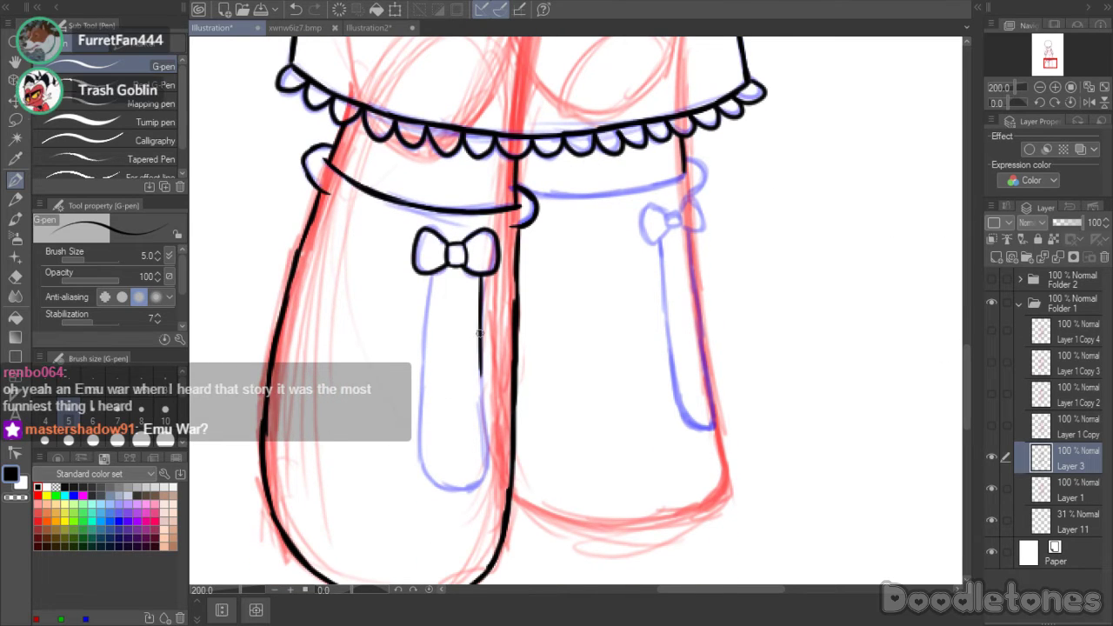
pyautogui.moveTo(479, 313); pyautogui.dragTo(482, 439)
pyautogui.moveTo(433, 275); pyautogui.dragTo(418, 422)
pyautogui.moveTo(423, 374); pyautogui.dragTo(414, 451)
pyautogui.hotkey('ctrl', 'z')
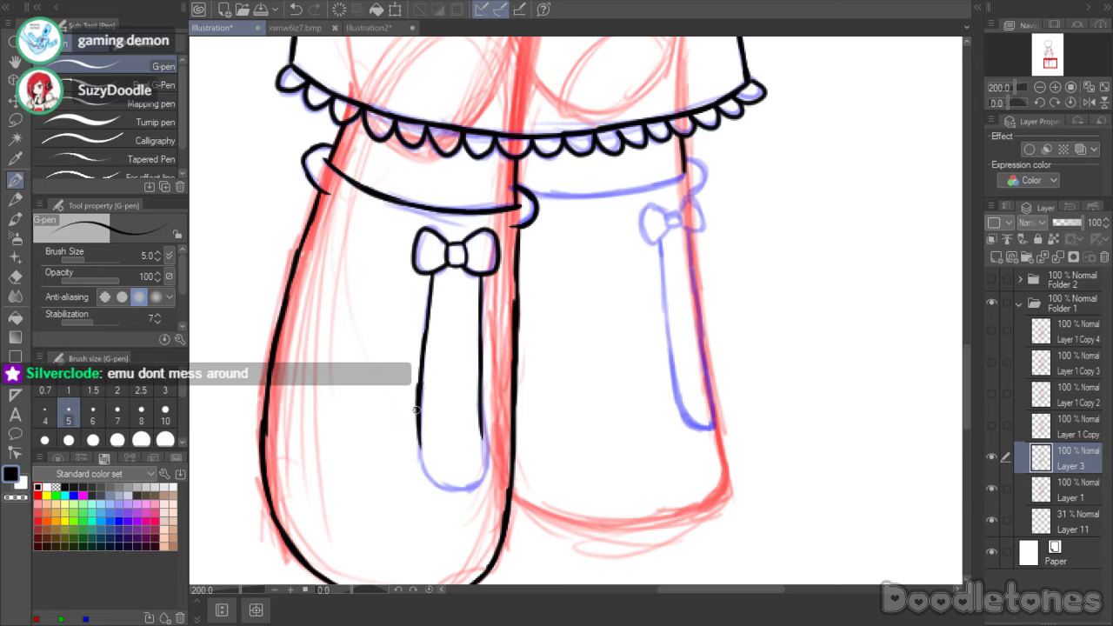
pyautogui.moveTo(418, 407)
pyautogui.mouseDown()
pyautogui.moveTo(432, 480)
pyautogui.moveTo(467, 489)
pyautogui.mouseUp()
pyautogui.moveTo(477, 420); pyautogui.dragTo(482, 470)
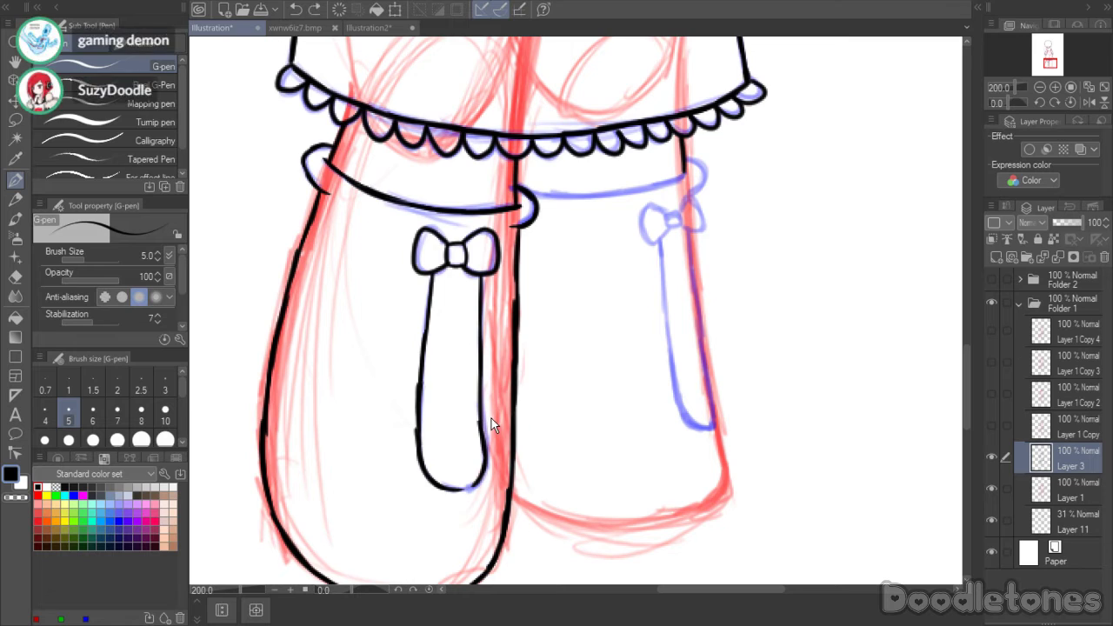
pyautogui.moveTo(484, 445); pyautogui.dragTo(474, 480)
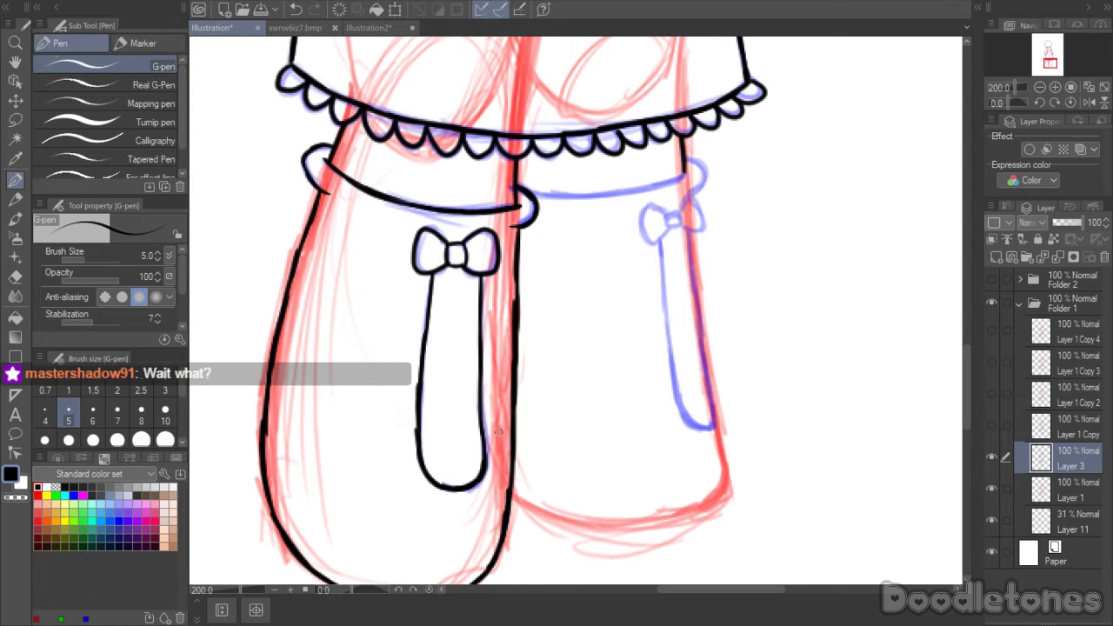
# - Ink the right boot's top edge with its rounded cuff end and the small bow below it, redrawing the bow's loops
pyautogui.scroll(3, 966, 341)
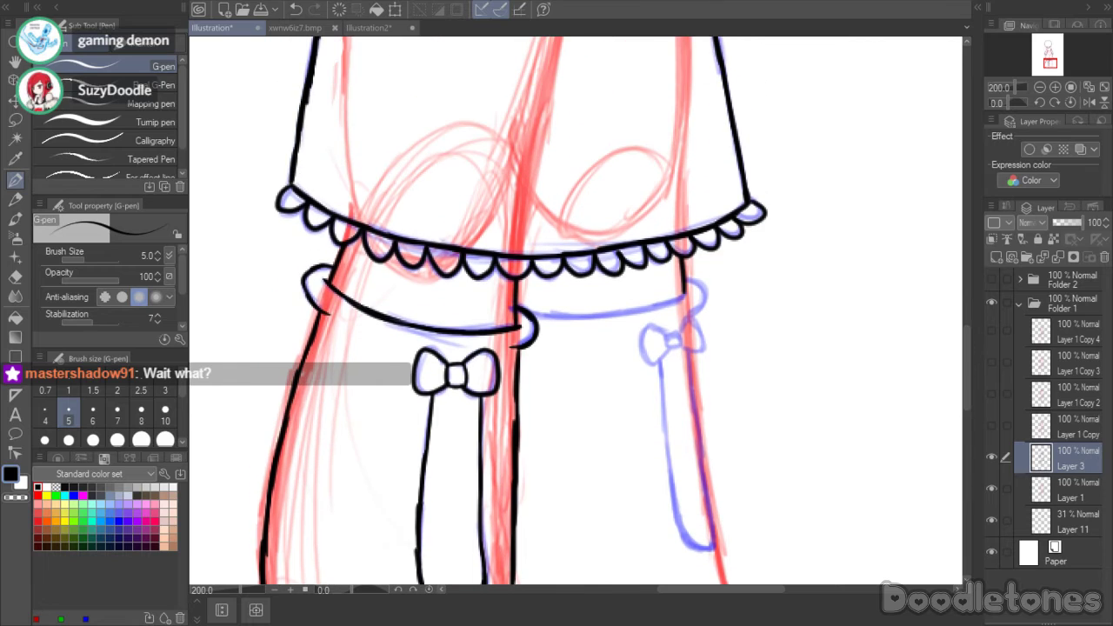
pyautogui.moveTo(596, 320)
pyautogui.mouseDown()
pyautogui.moveTo(701, 283)
pyautogui.moveTo(706, 295)
pyautogui.mouseUp()
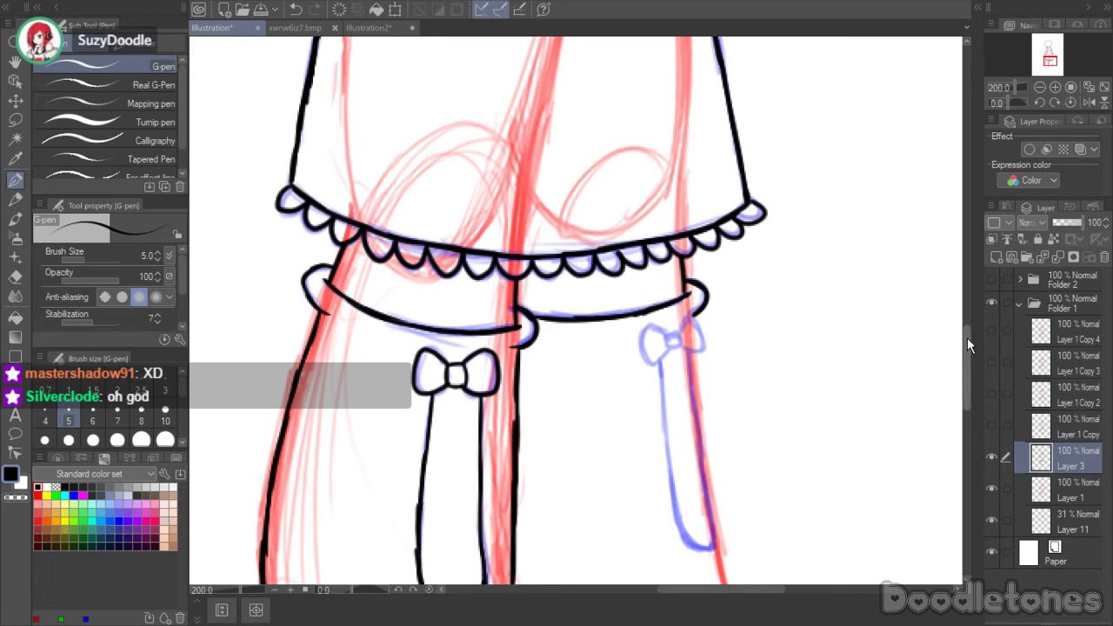
pyautogui.scroll(-1, 967, 337)
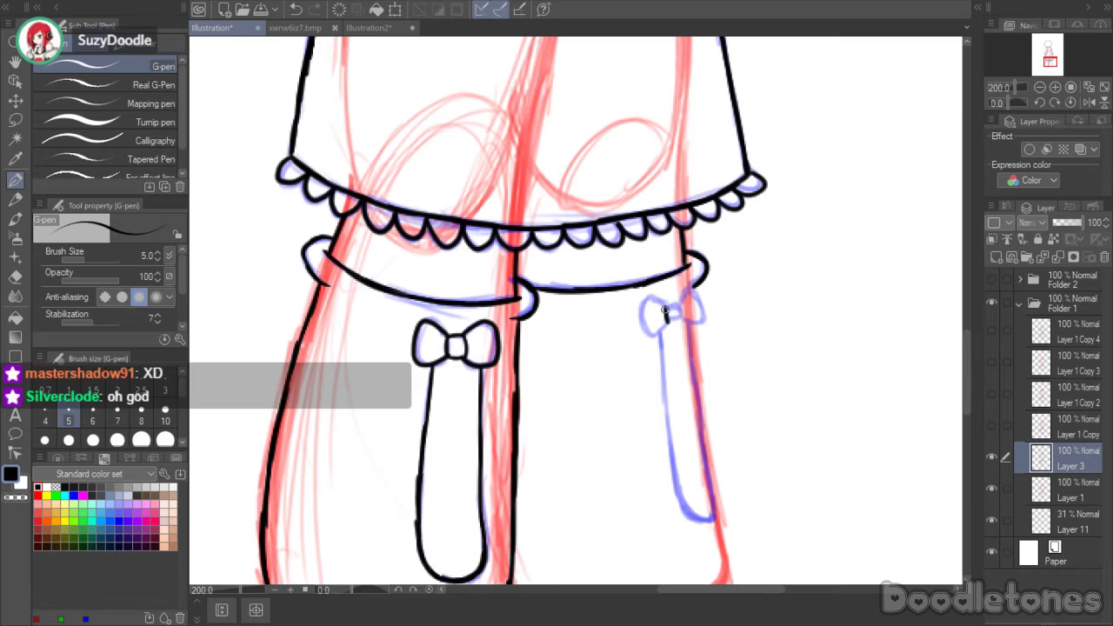
pyautogui.moveTo(667, 306)
pyautogui.mouseDown()
pyautogui.moveTo(707, 305)
pyautogui.moveTo(697, 323)
pyautogui.moveTo(647, 295)
pyautogui.moveTo(669, 320)
pyautogui.mouseUp()
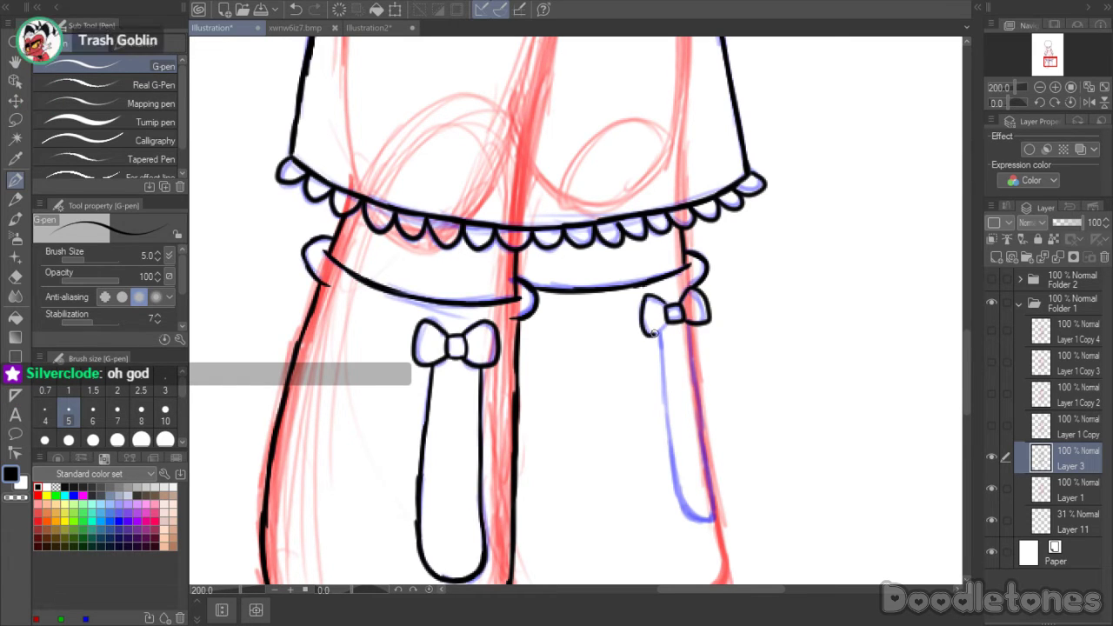
pyautogui.hotkey('ctrl', 'z')
pyautogui.hotkey('ctrl', 'z')
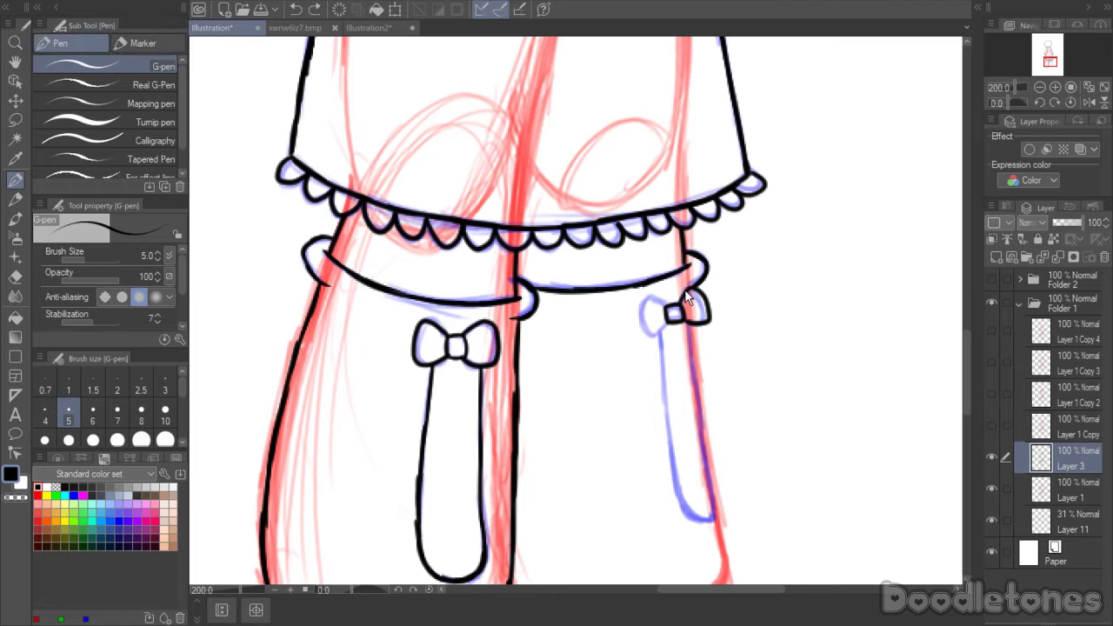
pyautogui.moveTo(699, 320)
pyautogui.mouseDown()
pyautogui.moveTo(643, 300)
pyautogui.moveTo(654, 332)
pyautogui.mouseUp()
# - Ink the right boot's outer side, rounded lower corner and curved bottom edge over the red sketch
pyautogui.scroll(-2, 970, 326)
pyautogui.moveTo(692, 287); pyautogui.dragTo(704, 369)
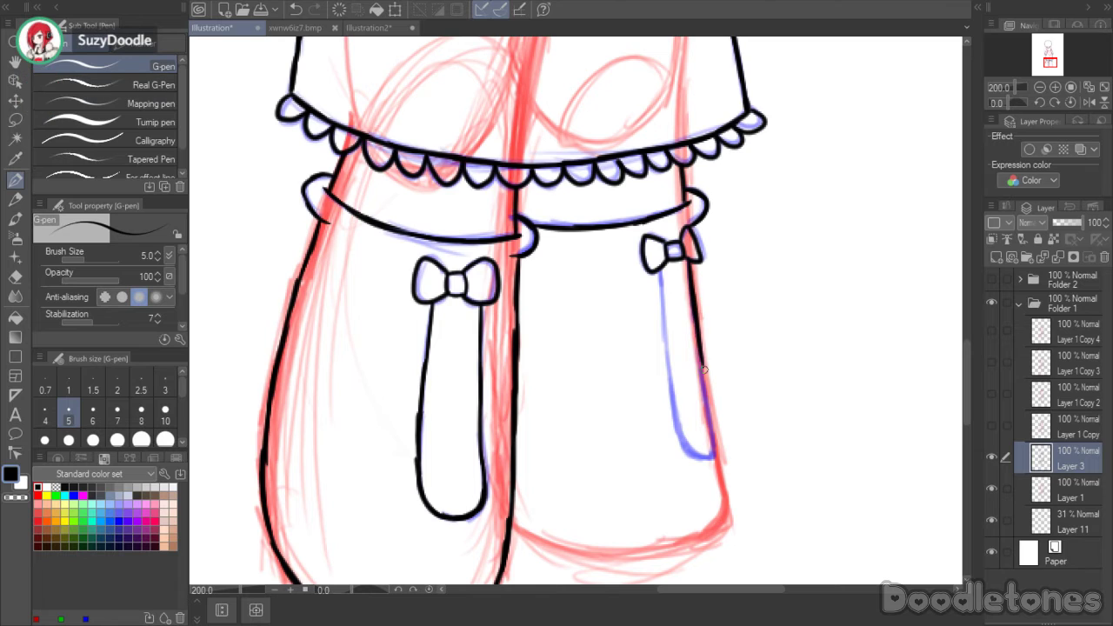
pyautogui.scroll(-4, 971, 331)
pyautogui.moveTo(515, 418)
pyautogui.mouseDown()
pyautogui.moveTo(651, 447)
pyautogui.moveTo(713, 421)
pyautogui.mouseUp()
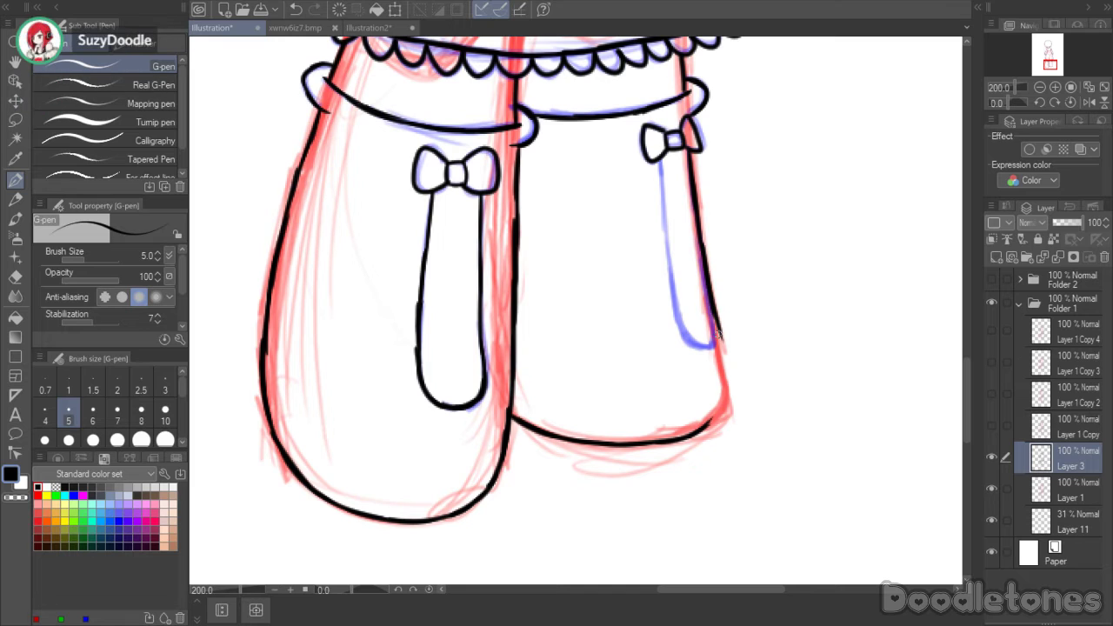
pyautogui.moveTo(717, 331)
pyautogui.mouseDown()
pyautogui.moveTo(730, 388)
pyautogui.moveTo(693, 433)
pyautogui.mouseUp()
# - Erase the uneven ink at the right boot's lower outer corner and redraw a smooth join with the G-pen
pyautogui.click(14, 276)
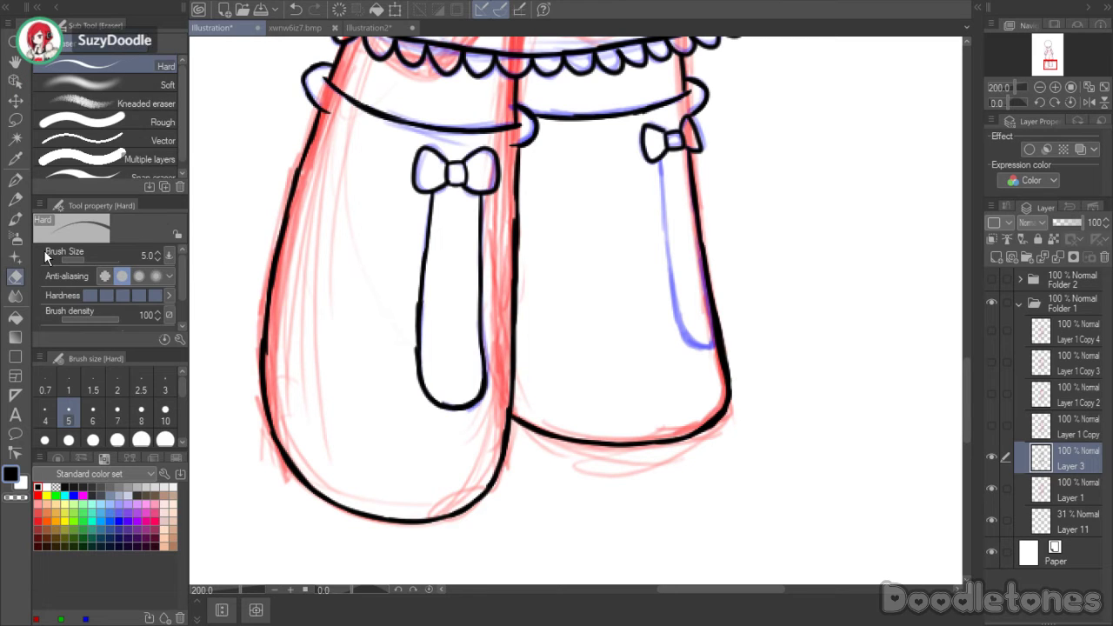
pyautogui.moveTo(708, 326); pyautogui.dragTo(710, 342)
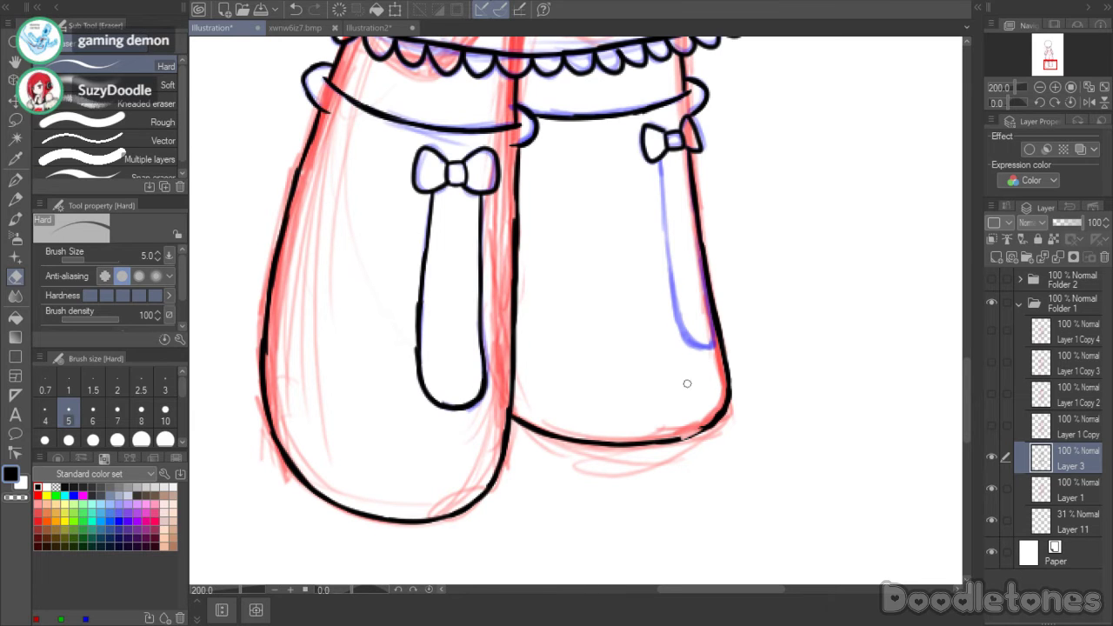
pyautogui.click(15, 219)
pyautogui.click(15, 179)
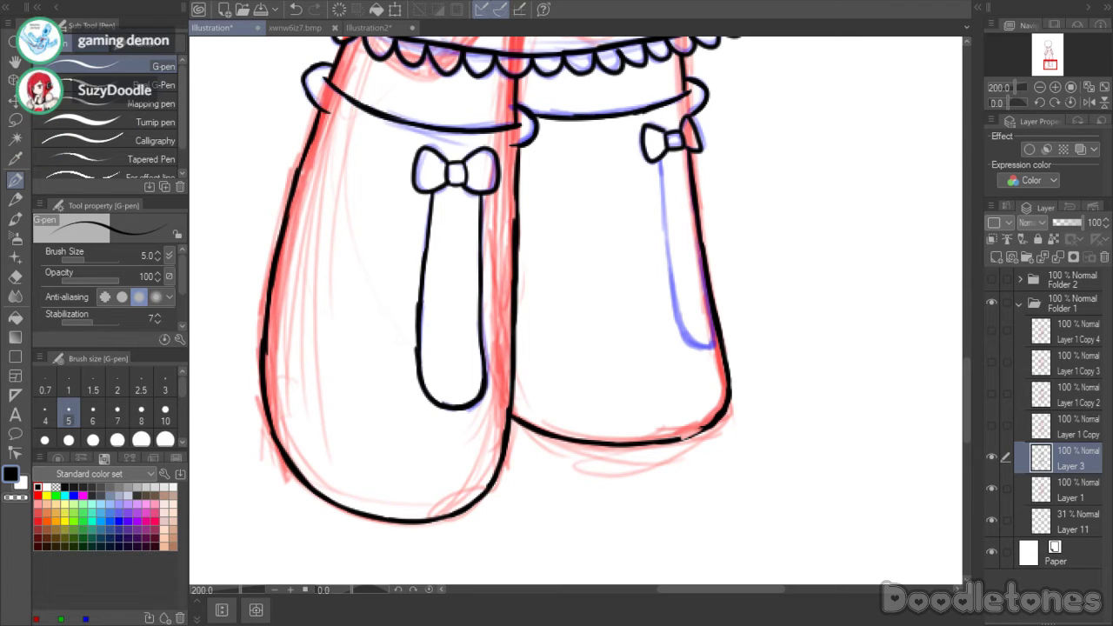
pyautogui.scroll(1, 800, 251)
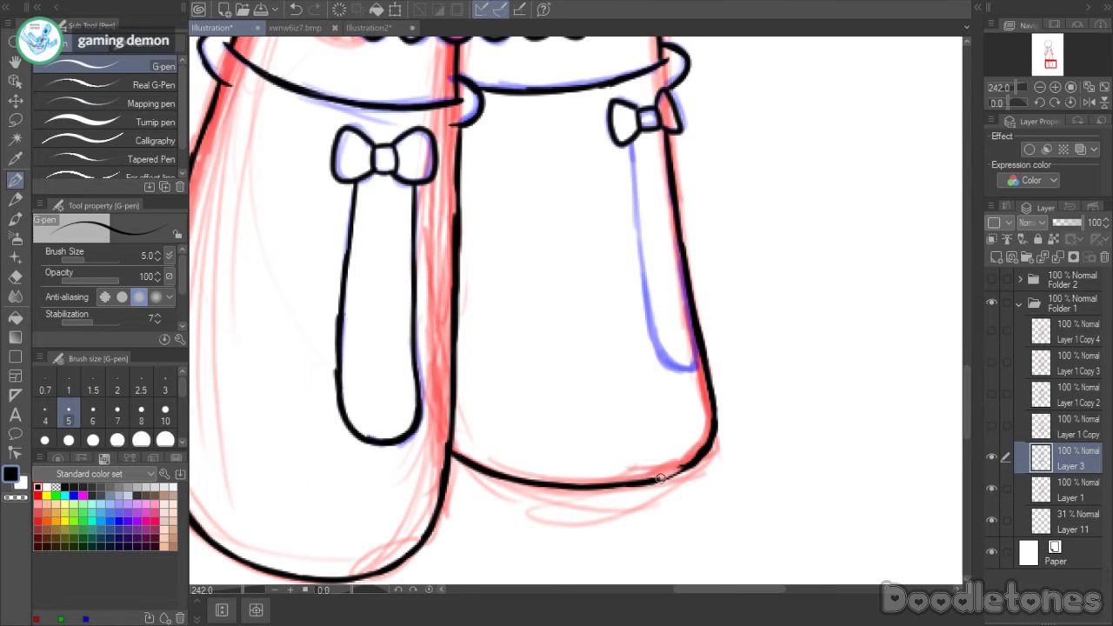
pyautogui.moveTo(660, 477); pyautogui.dragTo(692, 463)
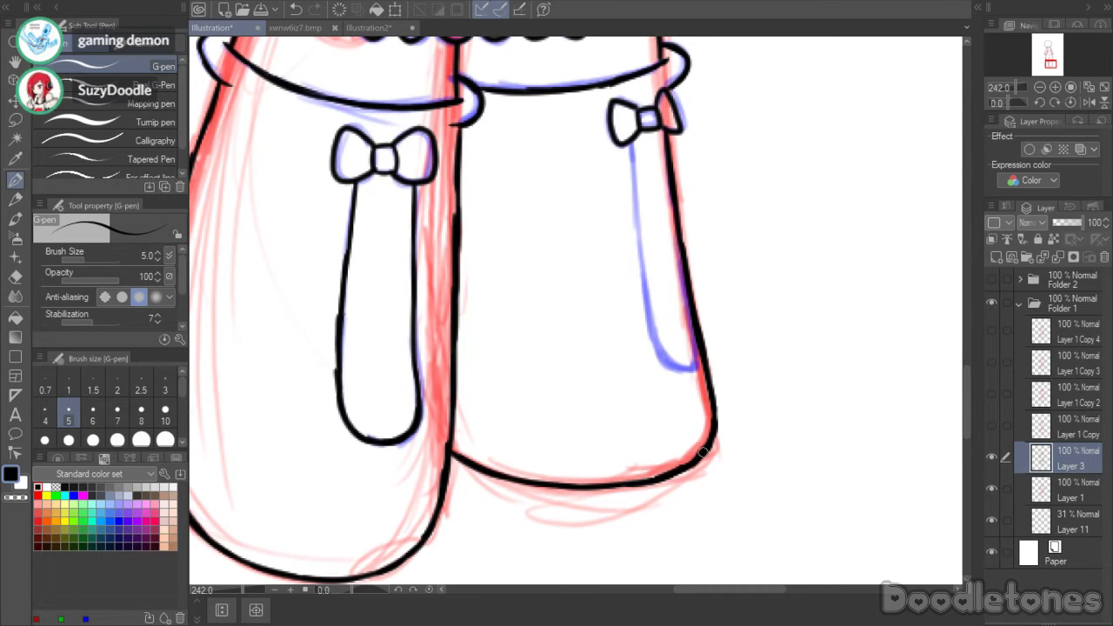
# - Ink the strip below the right boot's bow down to its rounded end at the boot's outer side
pyautogui.press('e')
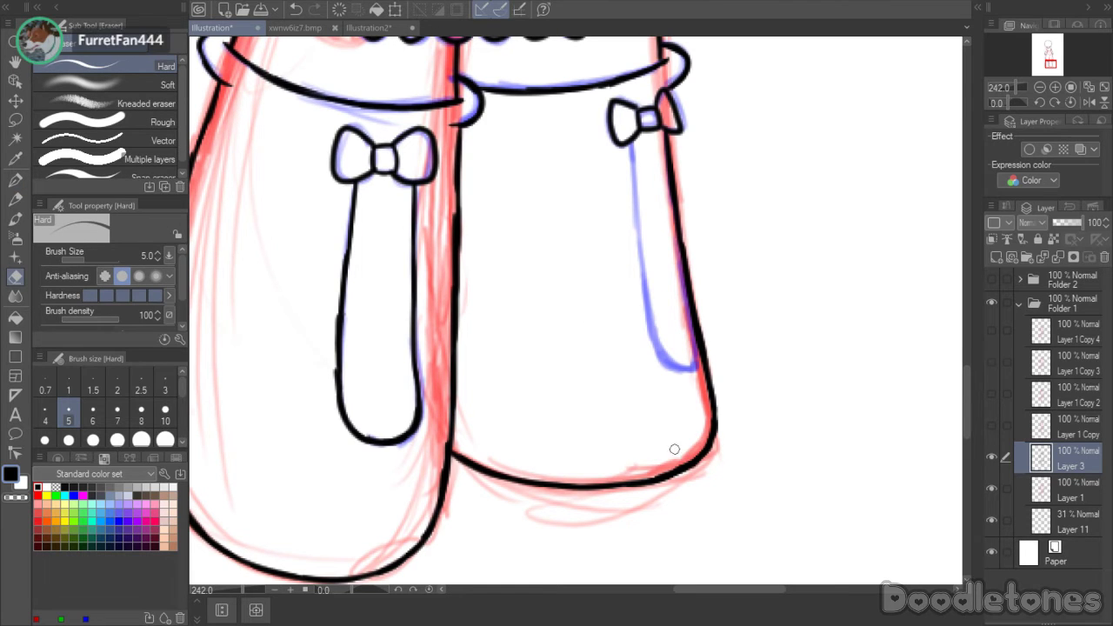
pyautogui.scroll(2, 940, 328)
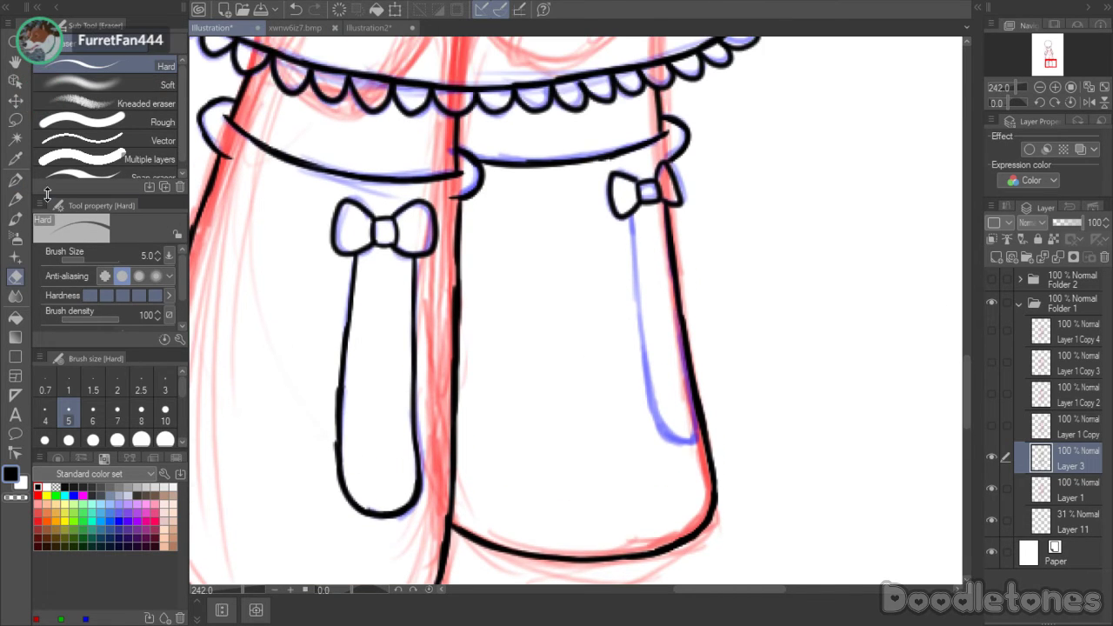
pyautogui.press('p')
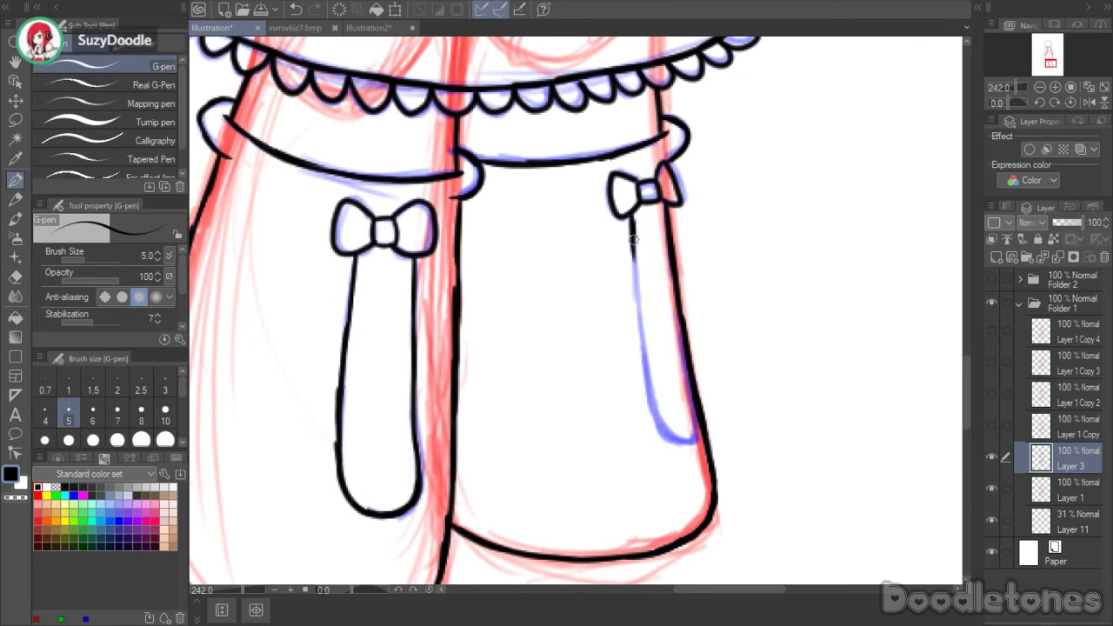
pyautogui.moveTo(633, 241)
pyautogui.mouseDown()
pyautogui.moveTo(644, 382)
pyautogui.moveTo(671, 435)
pyautogui.moveTo(701, 435)
pyautogui.mouseUp()
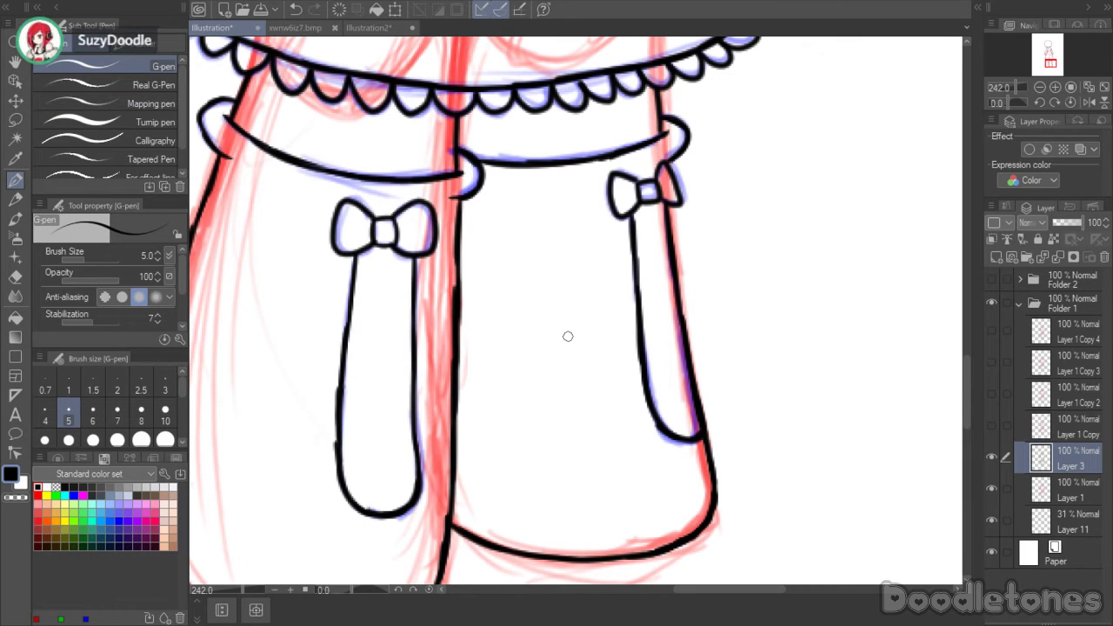
pyautogui.scroll(-5, 562, 341)
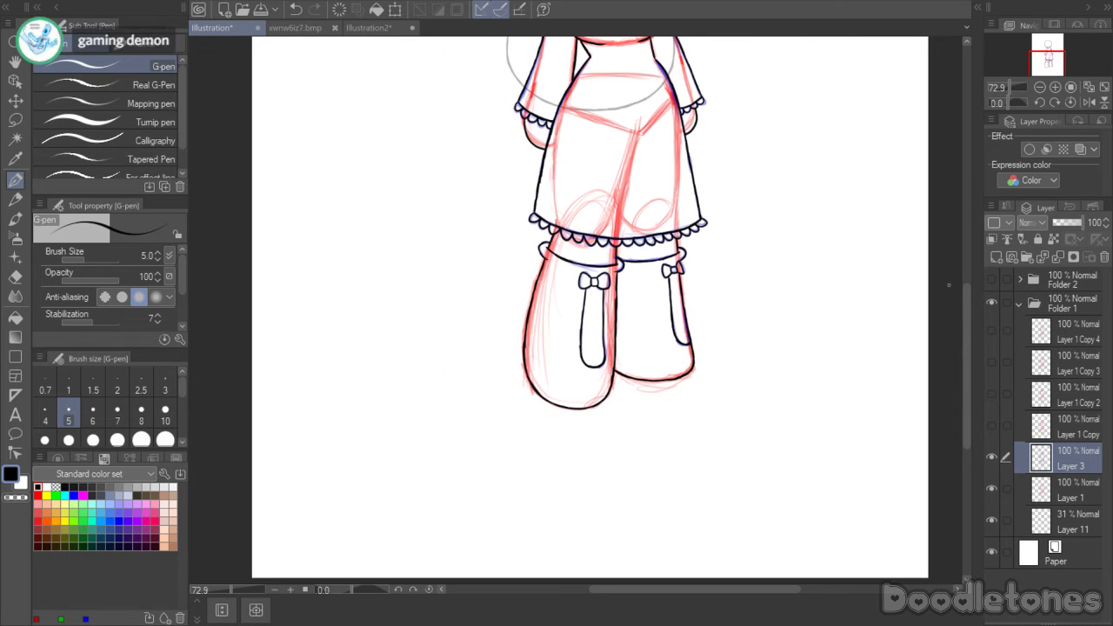
# - Delete the red and blue body sketch on Layer 1
pyautogui.scroll(3, 965, 328)
pyautogui.click(1073, 496)
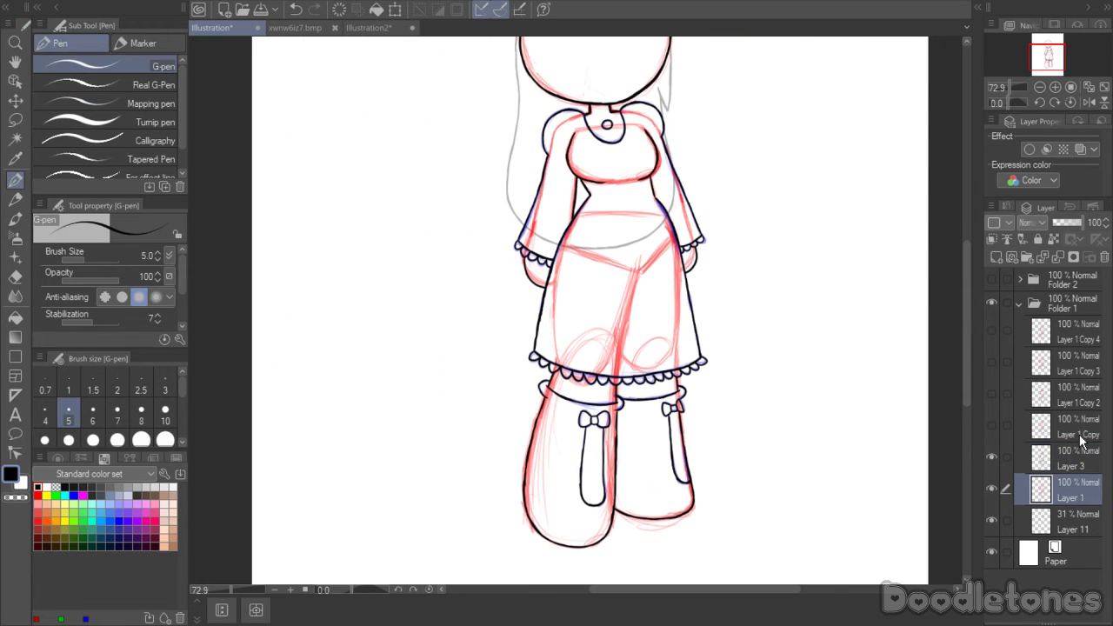
pyautogui.press('Delete')
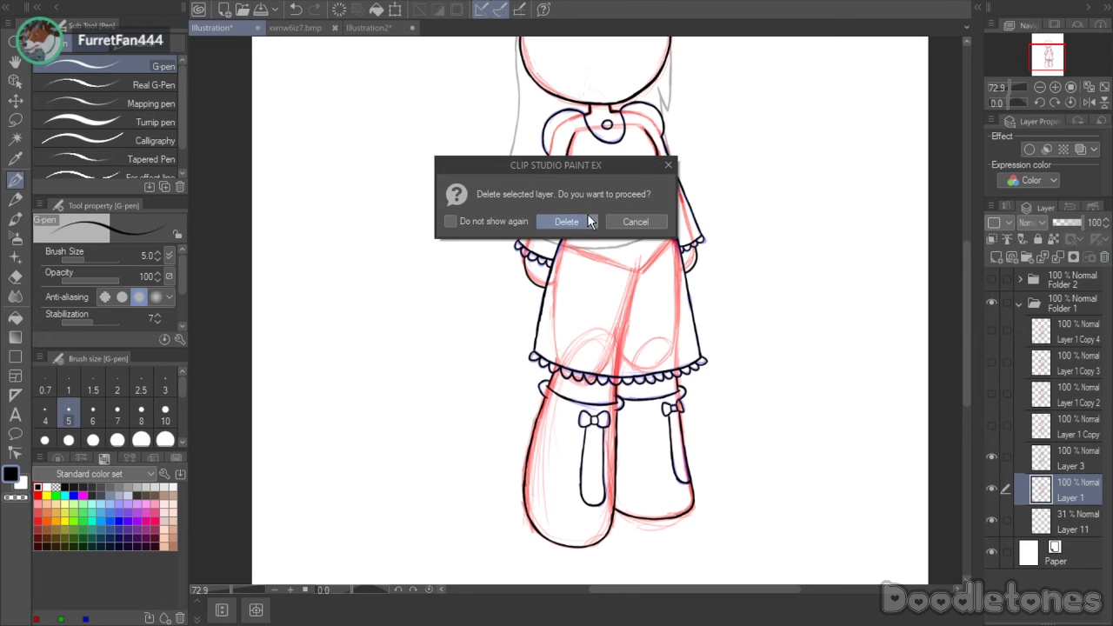
pyautogui.press('Return')
pyautogui.scroll(2, 966, 373)
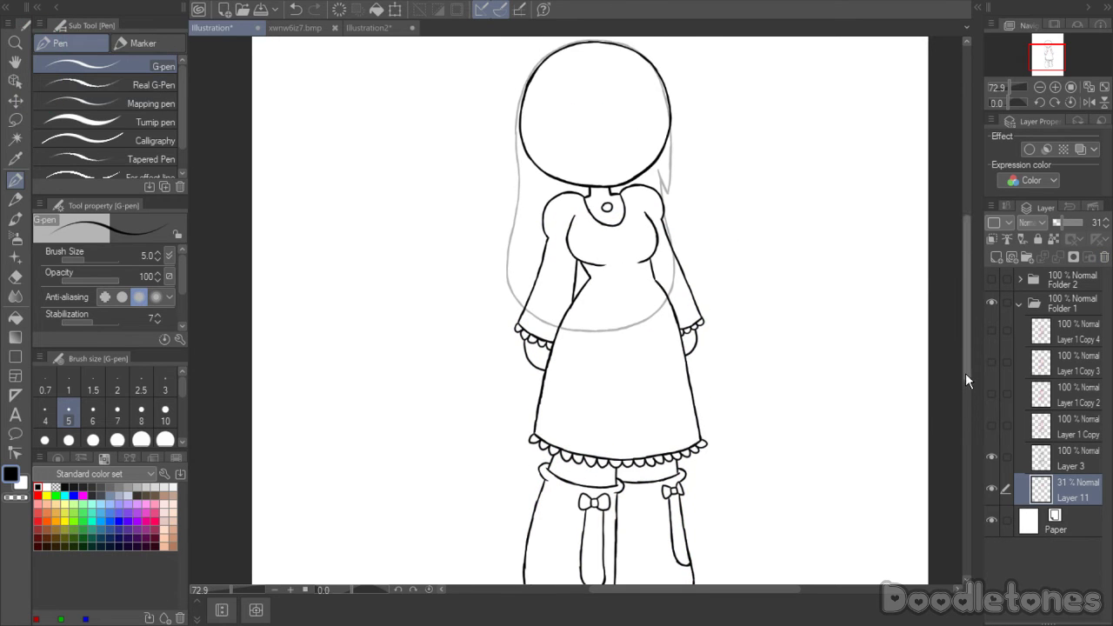
# - Paste a copy of the entire Layer 3 line art above each of the four Layer 1 copies and hide the pasted layers
pyautogui.click(1049, 462)
pyautogui.hotkey('ctrl', 'a')
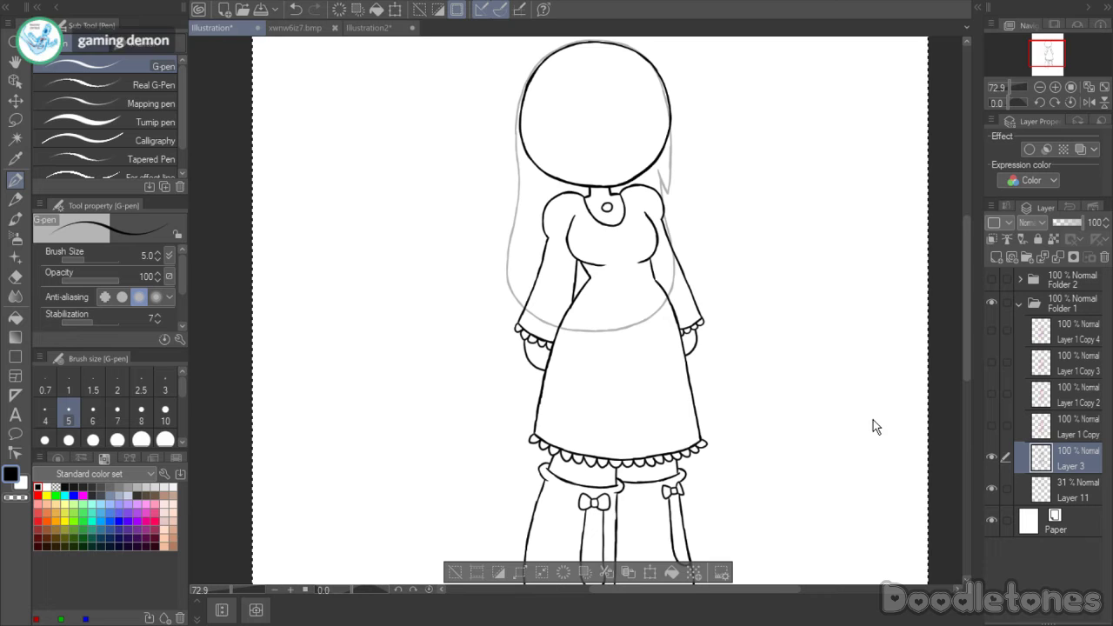
pyautogui.click(1033, 431)
pyautogui.hotkey('ctrl', 'v')
pyautogui.click(1052, 393)
pyautogui.hotkey('ctrl', 'v')
pyautogui.click(1055, 360)
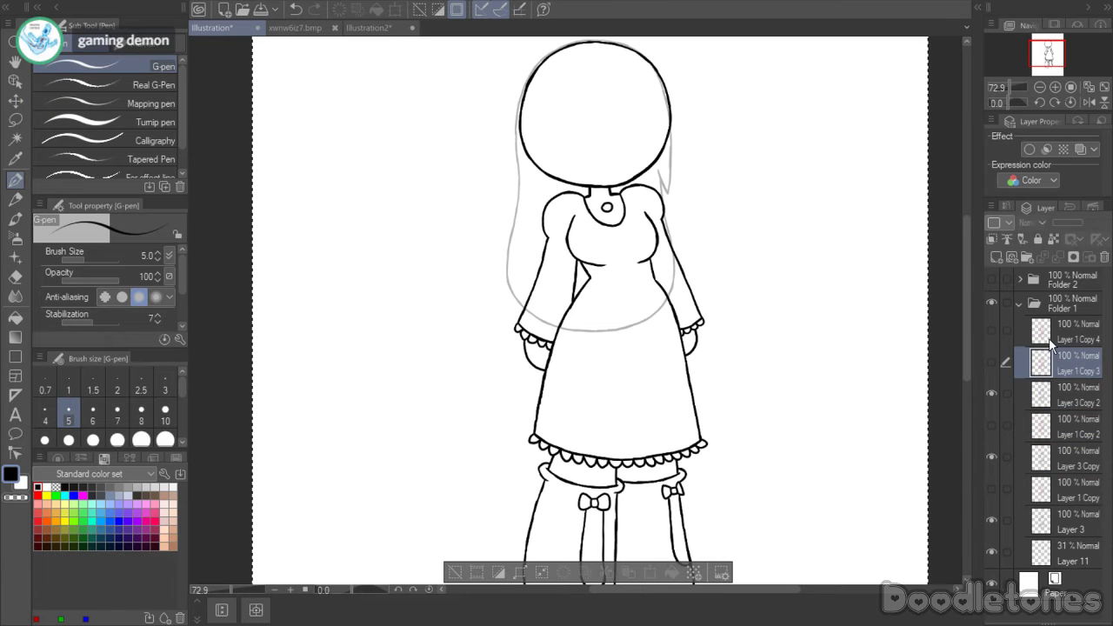
pyautogui.hotkey('ctrl', 'v')
pyautogui.click(1004, 331)
pyautogui.hotkey('ctrl', 'v')
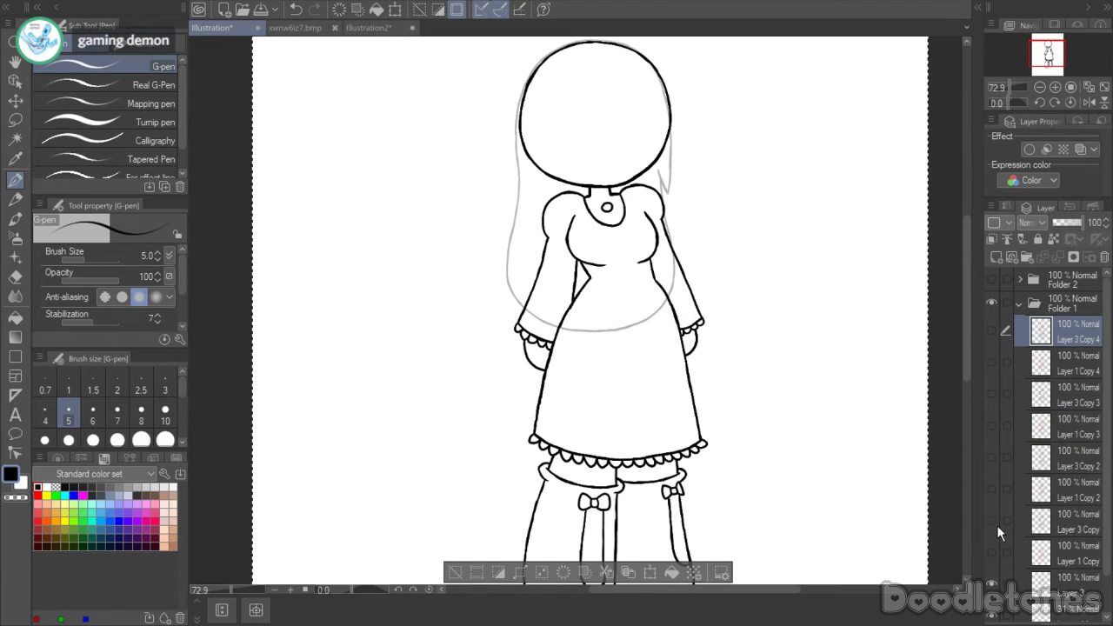
# - Raise the opacity of the hair line art on Layer 11 to 100%
pyautogui.scroll(-2, 1011, 554)
pyautogui.click(1066, 576)
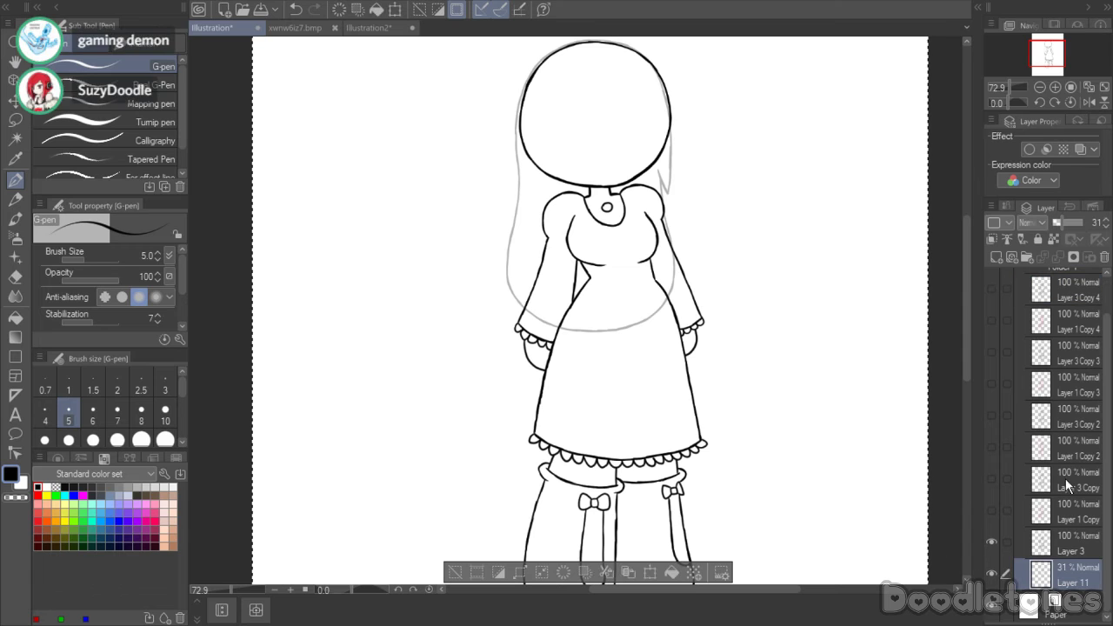
pyautogui.moveTo(1071, 222); pyautogui.dragTo(1104, 226)
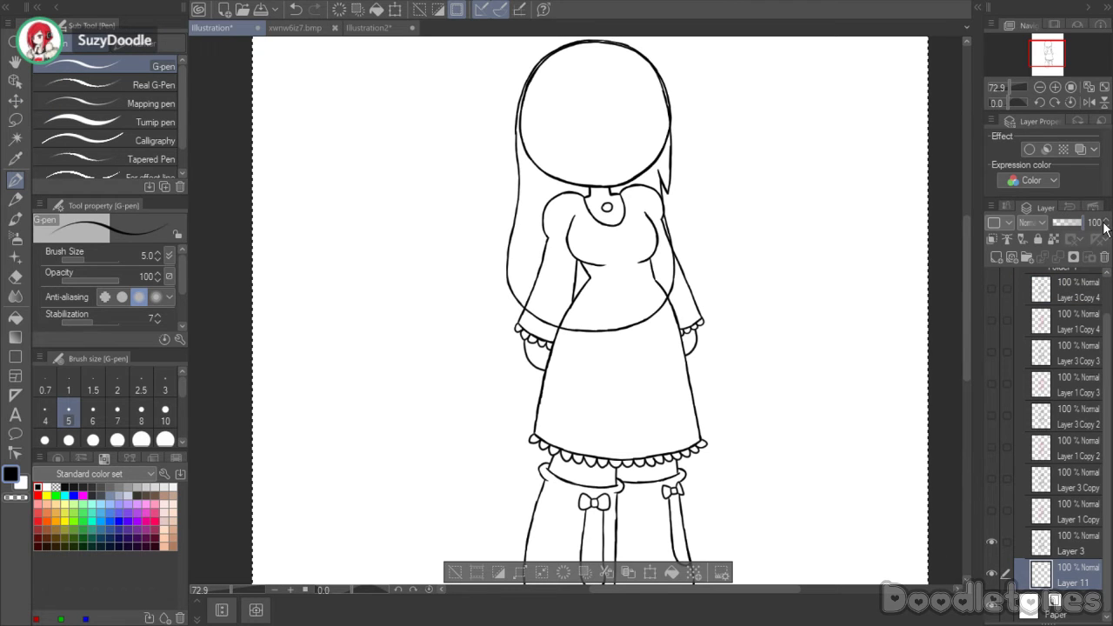
# - Hide Layer 3 and Layer 11, show Layer 1 Copy and Layer 3 Copy, and make Layer 3 Copy active
pyautogui.click(992, 511)
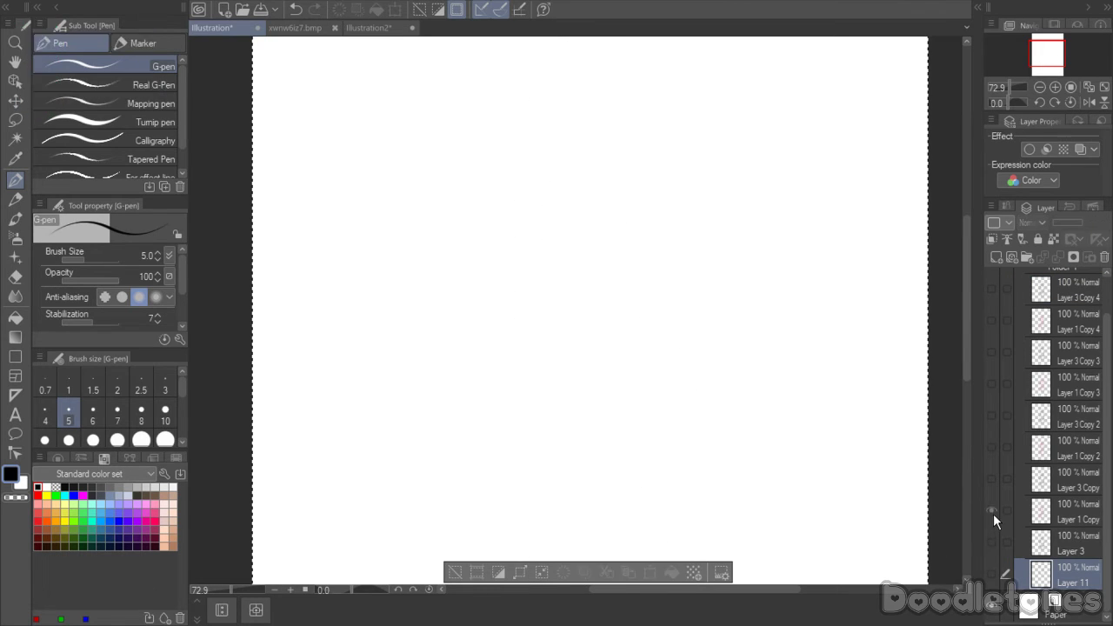
pyautogui.click(993, 479)
pyautogui.click(1044, 487)
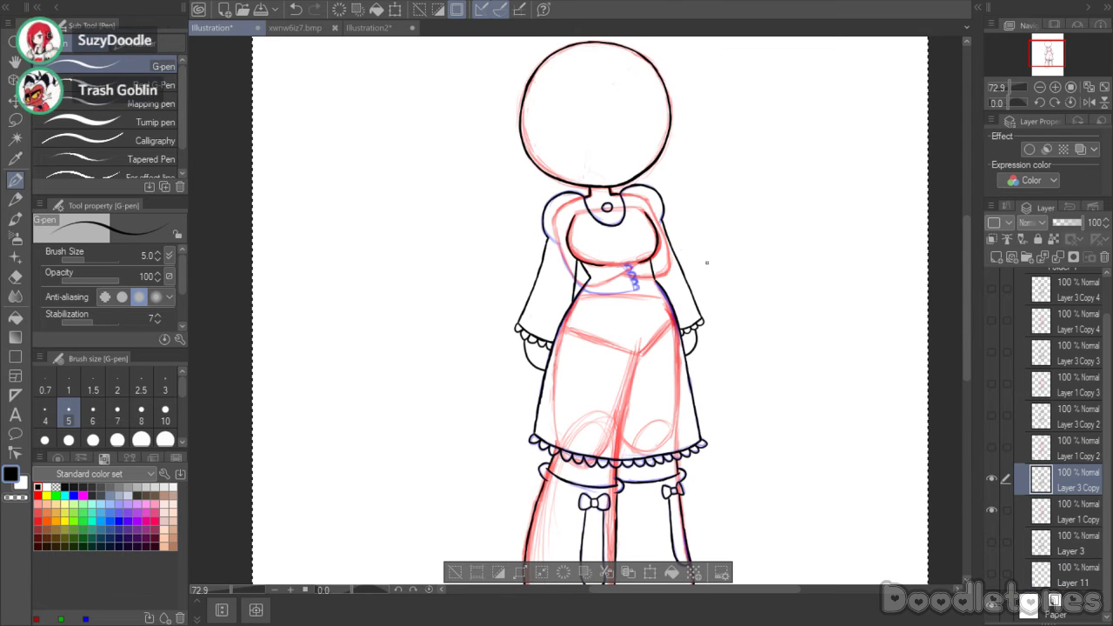
# - On Layer 3 Copy, erase the ink where the lowered arms and hands meet the shoulders, torso and skirt
pyautogui.scroll(4, 632, 323)
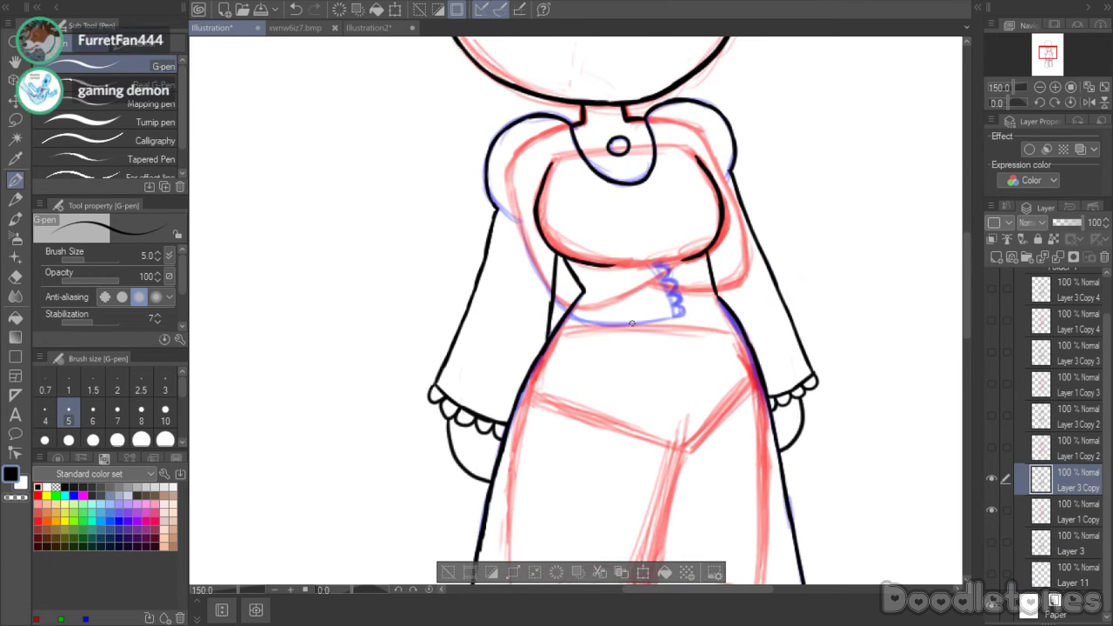
pyautogui.press('e')
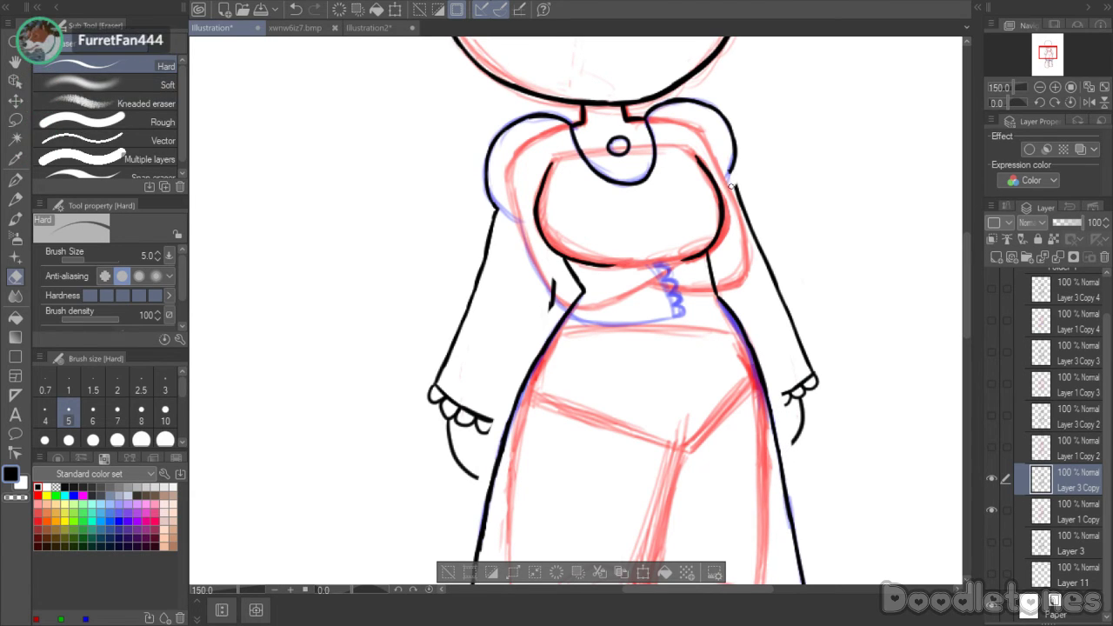
pyautogui.moveTo(499, 209); pyautogui.dragTo(487, 218)
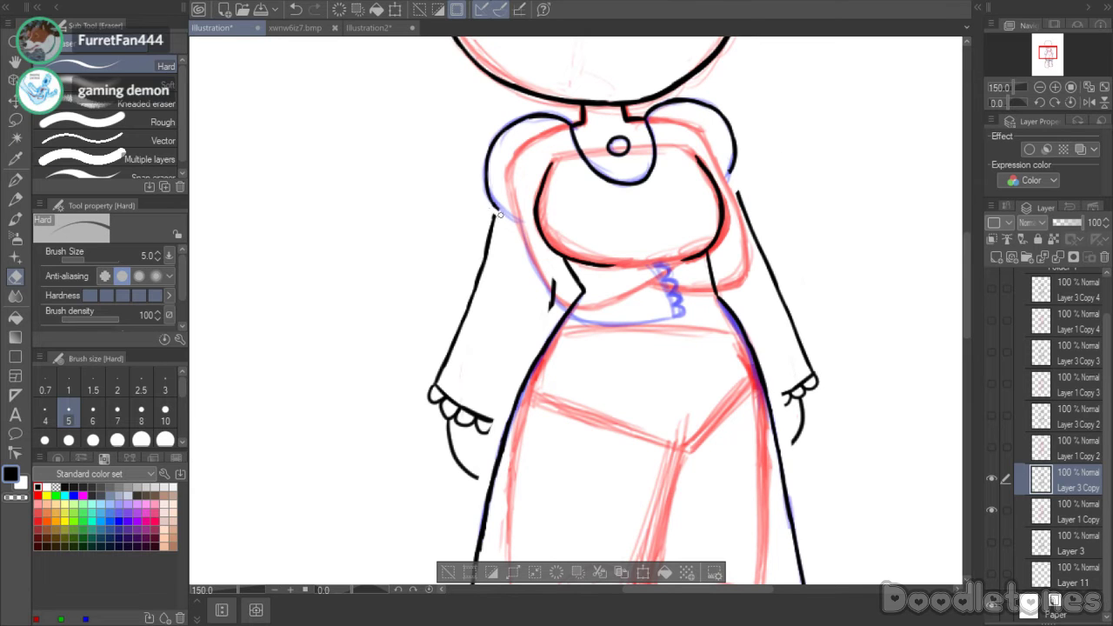
# - Lasso both detached lowered arms with their sleeves and hands, delete them, and clear the selection
pyautogui.press('m')
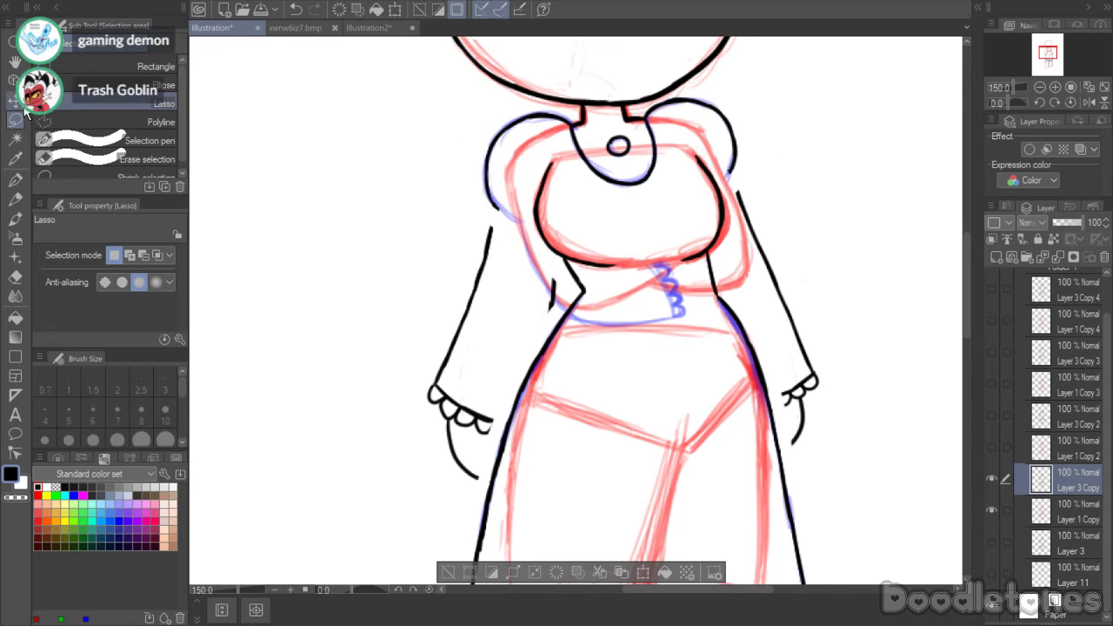
pyautogui.click(448, 571)
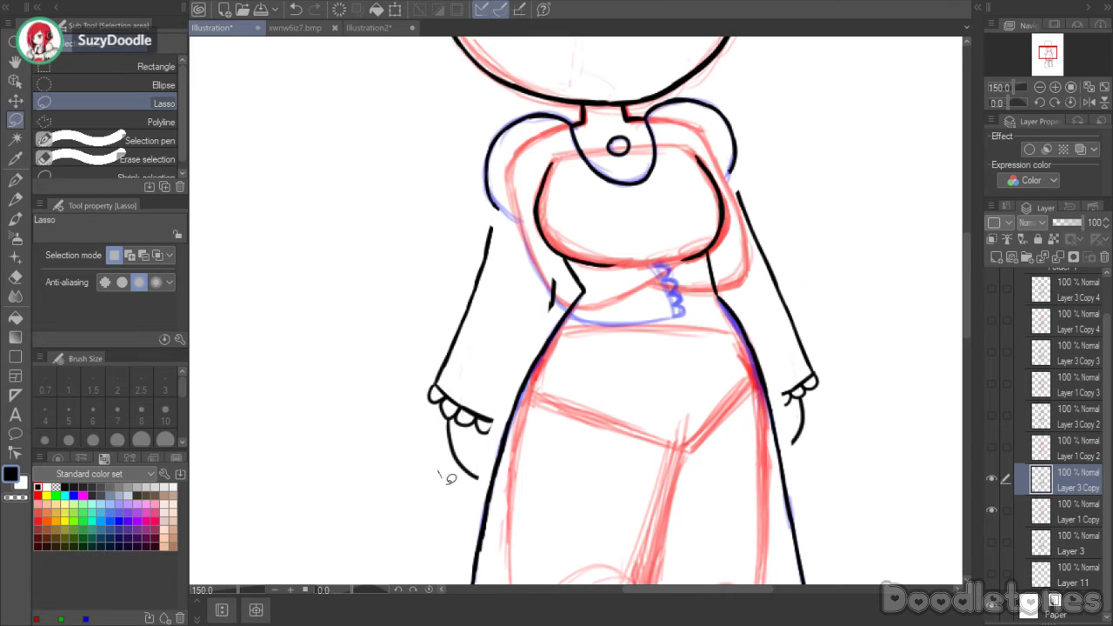
pyautogui.moveTo(440, 470)
pyautogui.mouseDown()
pyautogui.moveTo(482, 489)
pyautogui.moveTo(492, 464)
pyautogui.mouseUp()
pyautogui.click(422, 423)
pyautogui.moveTo(390, 393)
pyautogui.mouseDown()
pyautogui.moveTo(473, 489)
pyautogui.moveTo(482, 484)
pyautogui.moveTo(516, 356)
pyautogui.moveTo(564, 298)
pyautogui.moveTo(565, 273)
pyautogui.moveTo(511, 226)
pyautogui.moveTo(448, 237)
pyautogui.mouseUp()
pyautogui.moveTo(360, 355); pyautogui.dragTo(358, 356)
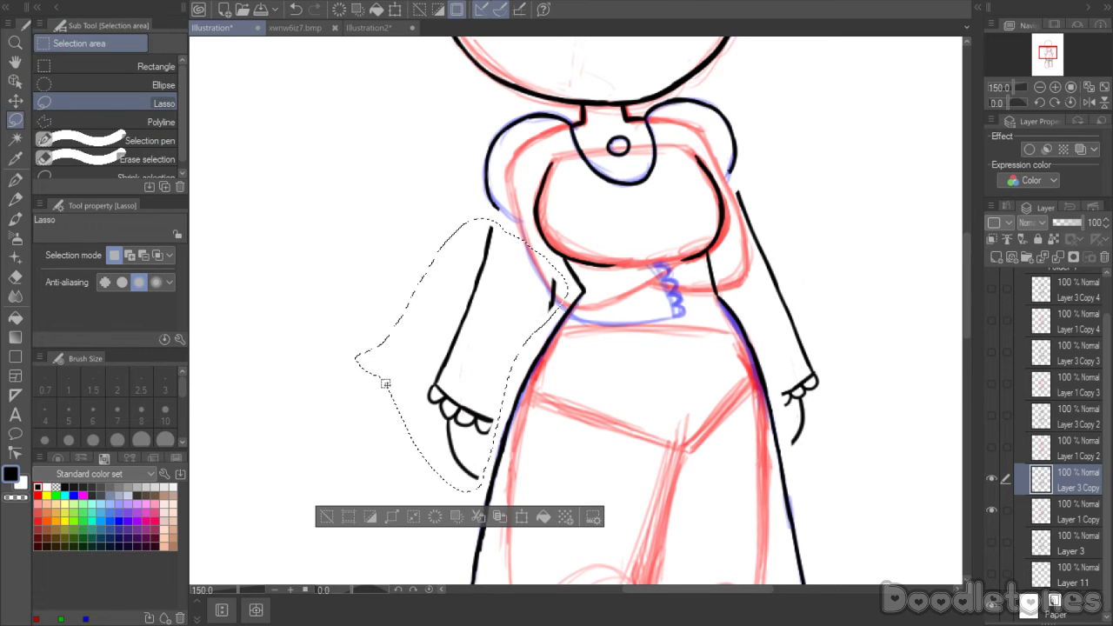
pyautogui.press('Delete')
pyautogui.moveTo(737, 178)
pyautogui.mouseDown()
pyautogui.moveTo(806, 466)
pyautogui.moveTo(840, 405)
pyautogui.moveTo(795, 191)
pyautogui.mouseUp()
pyautogui.press('Delete')
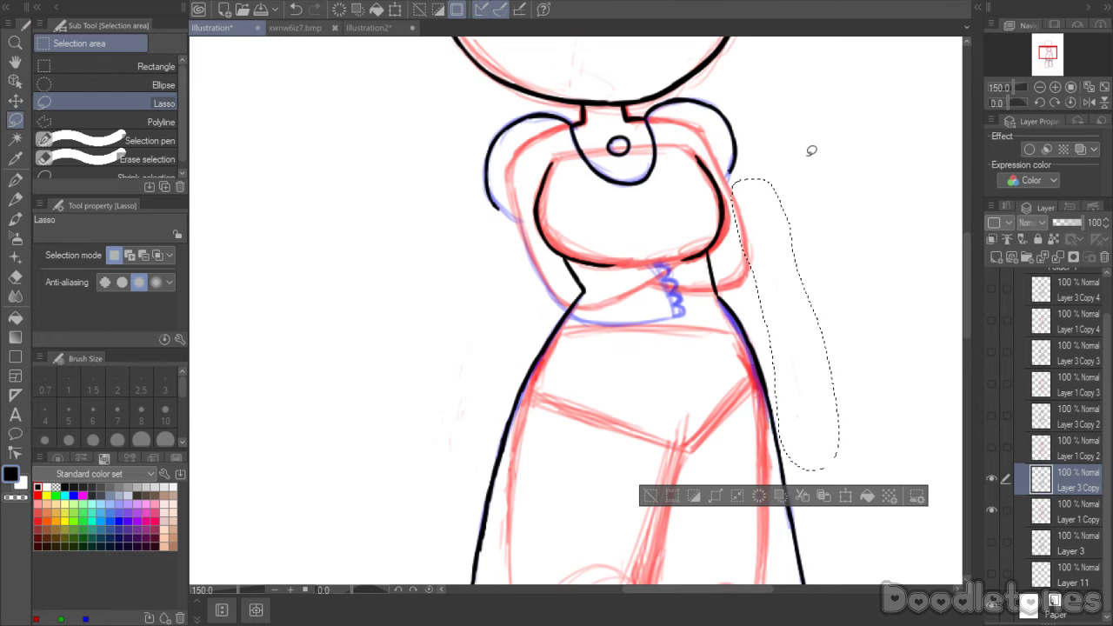
pyautogui.hotkey('ctrl', 'd')
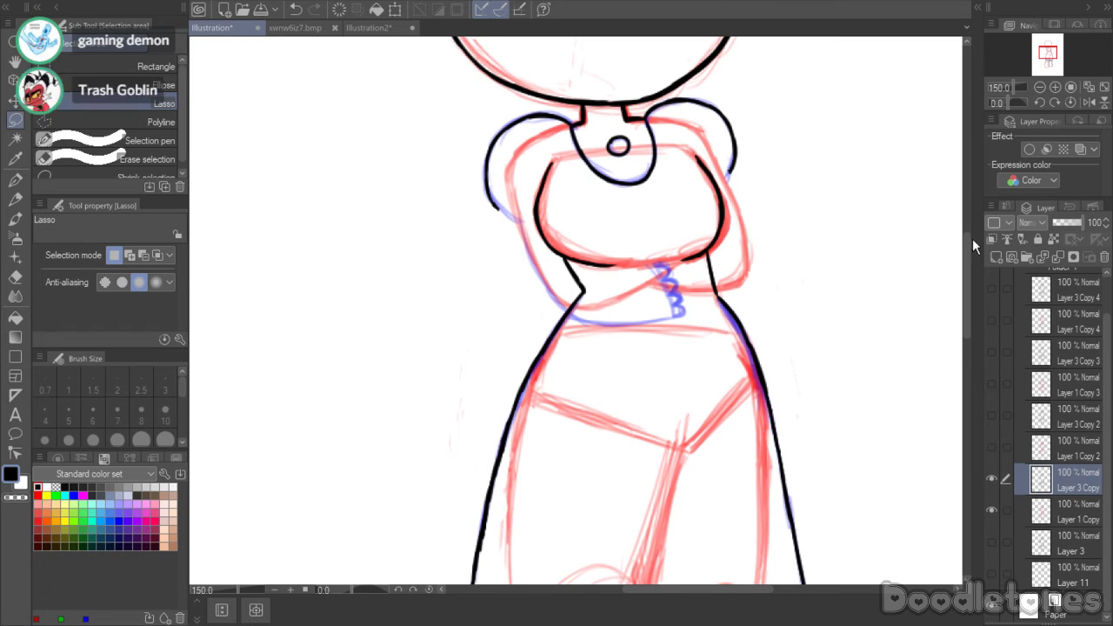
# - With the G-pen, close the puffed sleeve and ink the front folded arm's outer edge and forearm underside
pyautogui.scroll(3, 965, 238)
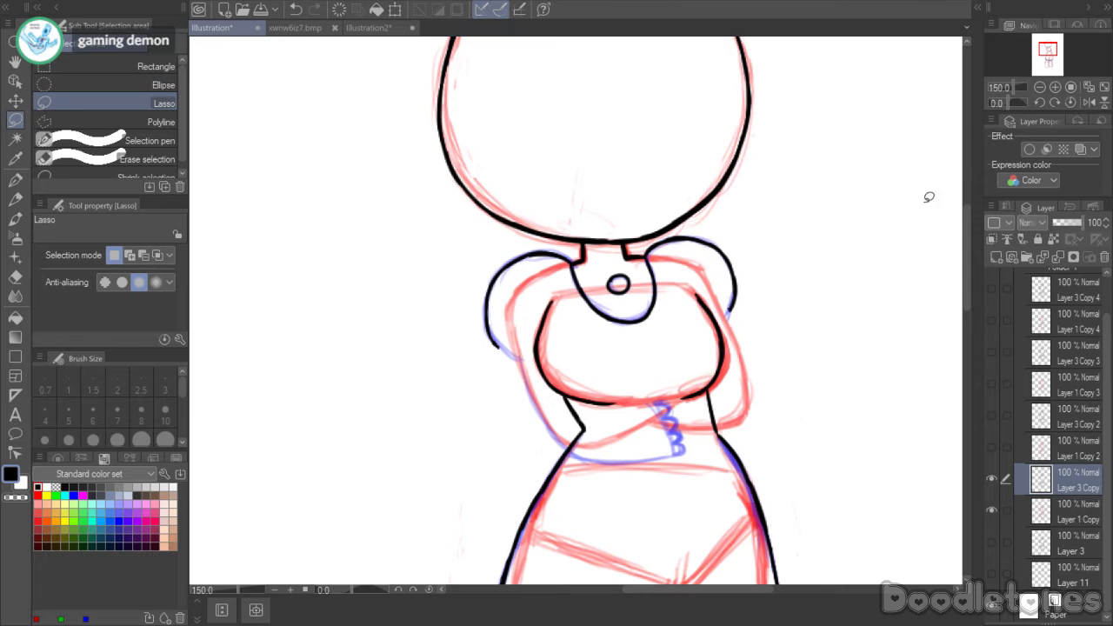
pyautogui.scroll(2, 865, 231)
pyautogui.press('p')
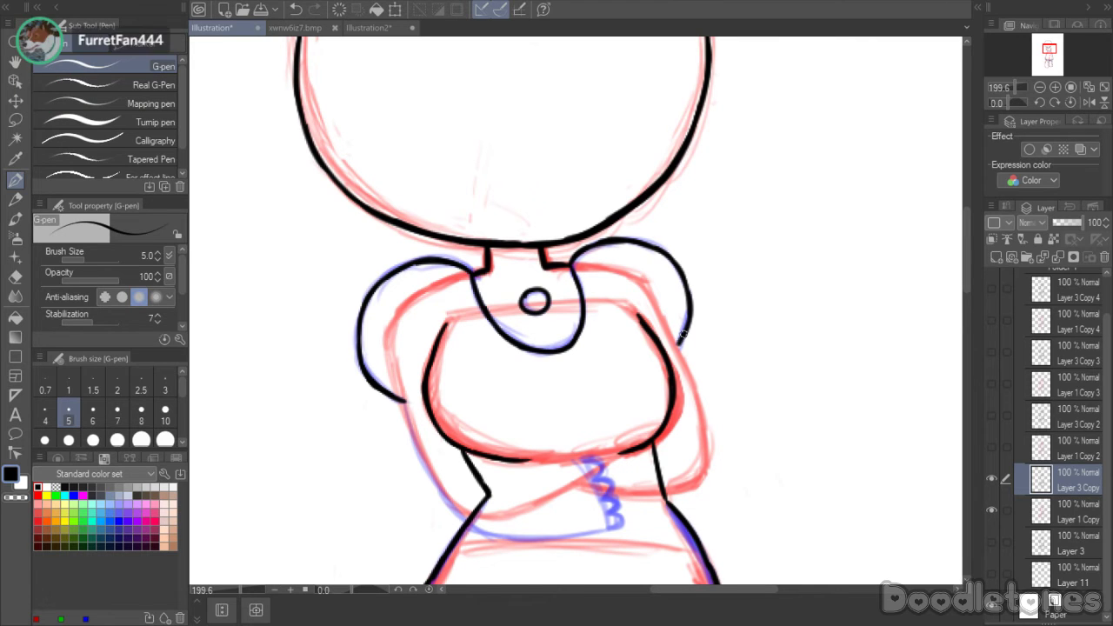
pyautogui.scroll(-3, 965, 279)
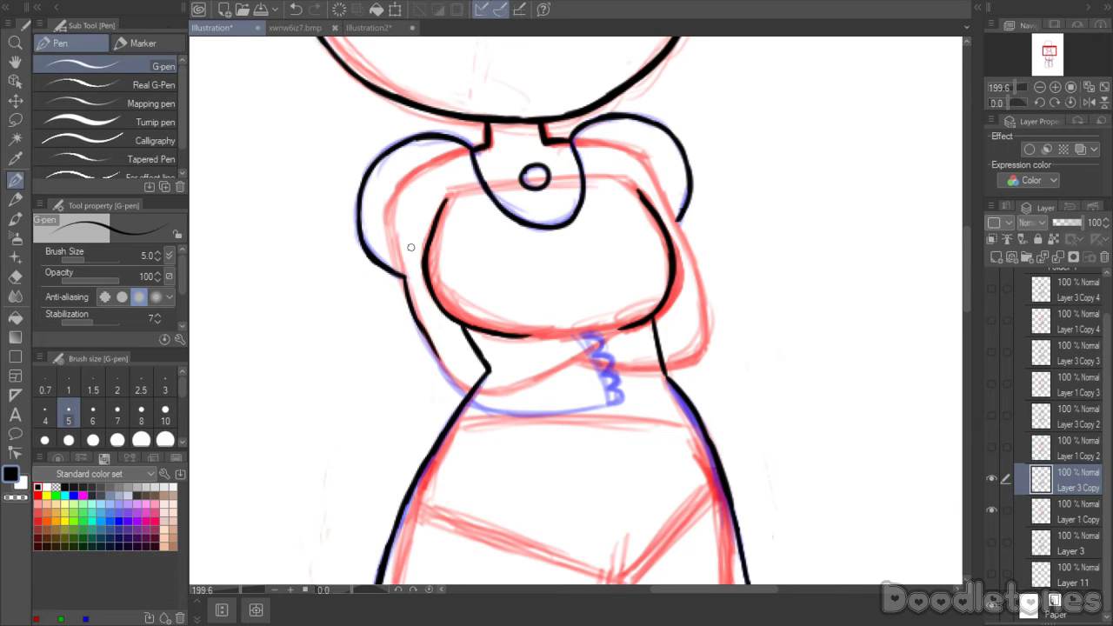
pyautogui.moveTo(429, 343); pyautogui.dragTo(470, 395)
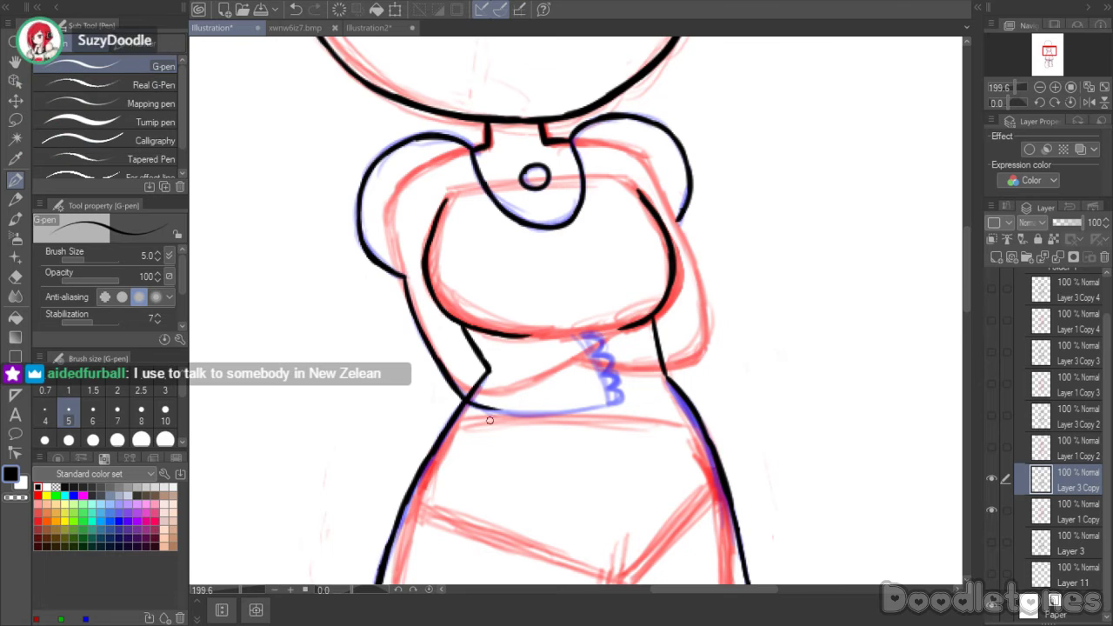
pyautogui.moveTo(531, 412); pyautogui.dragTo(606, 407)
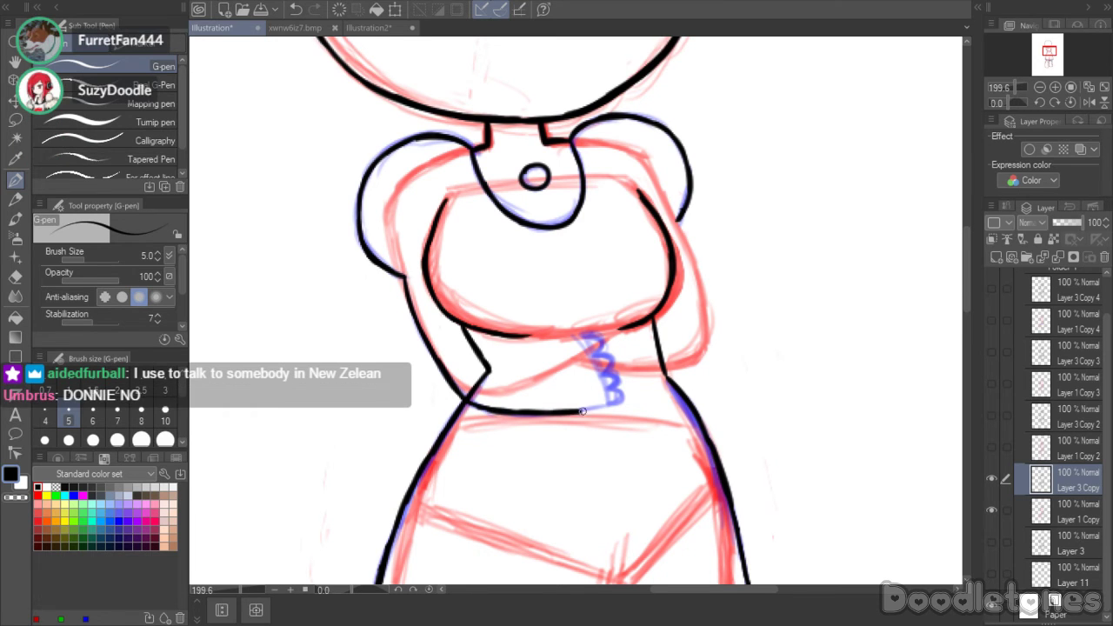
# - Ink the bust's lower curve, the front arm's wrist edge and scalloped fingers, and the bent outline of the other arm
pyautogui.moveTo(520, 336)
pyautogui.mouseDown()
pyautogui.moveTo(631, 326)
pyautogui.moveTo(594, 375)
pyautogui.moveTo(606, 407)
pyautogui.mouseUp()
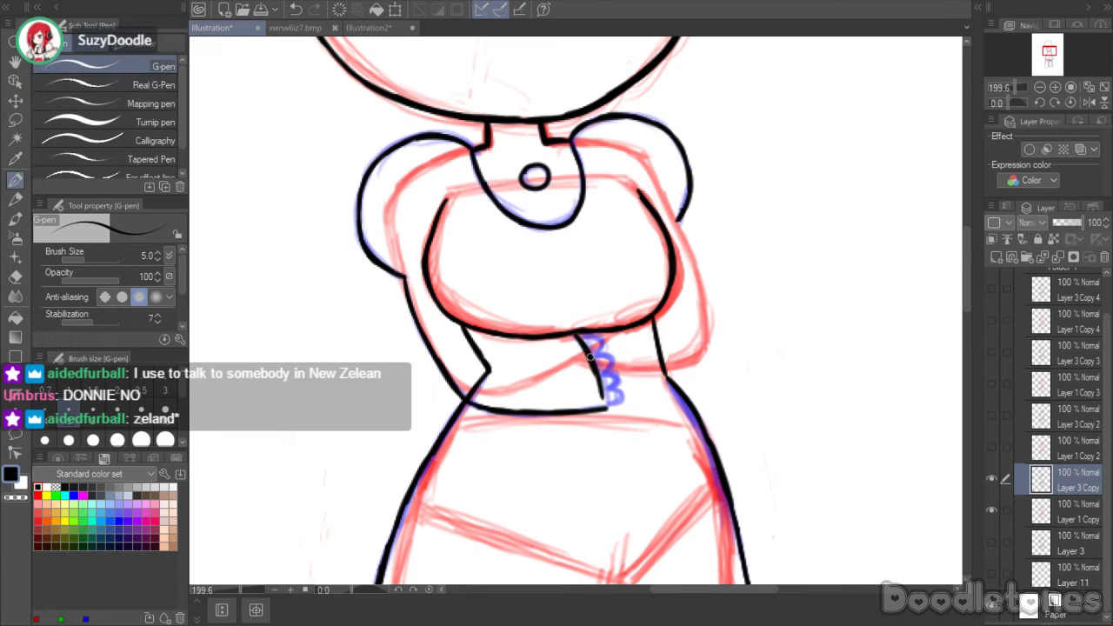
pyautogui.moveTo(575, 333); pyautogui.dragTo(601, 334)
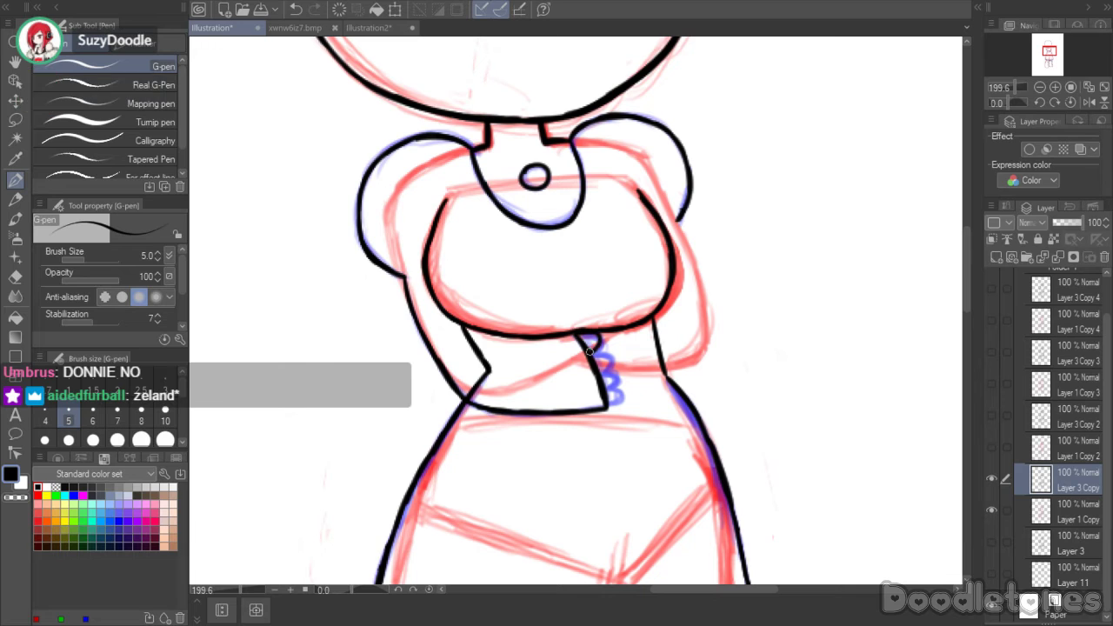
pyautogui.moveTo(607, 372); pyautogui.dragTo(613, 401)
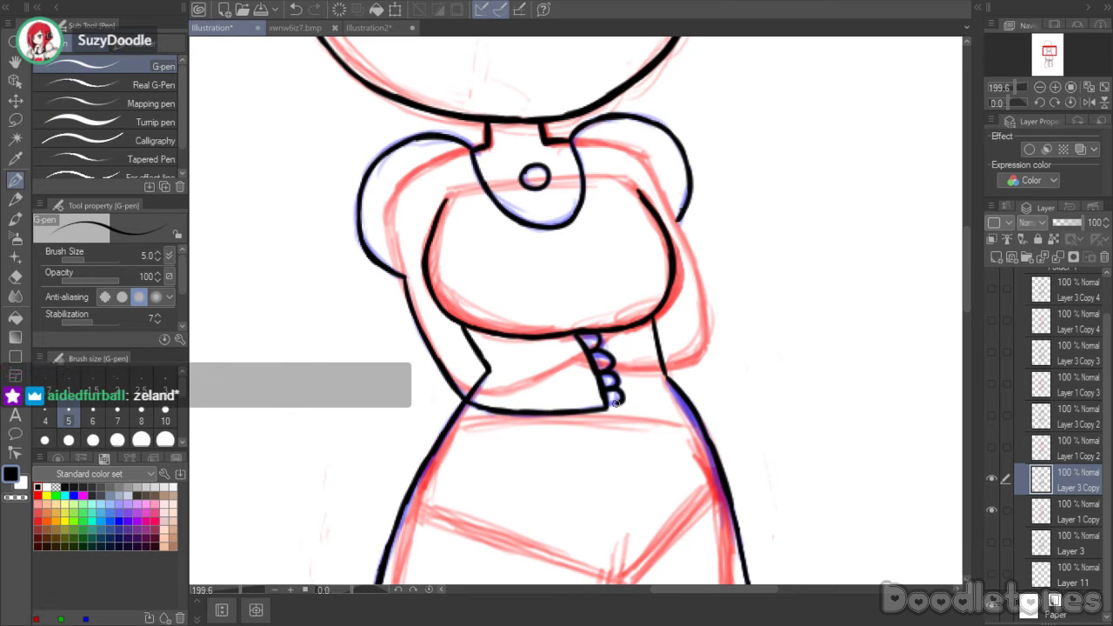
pyautogui.moveTo(696, 276)
pyautogui.mouseDown()
pyautogui.moveTo(705, 339)
pyautogui.moveTo(689, 362)
pyautogui.moveTo(614, 367)
pyautogui.moveTo(668, 371)
pyautogui.mouseUp()
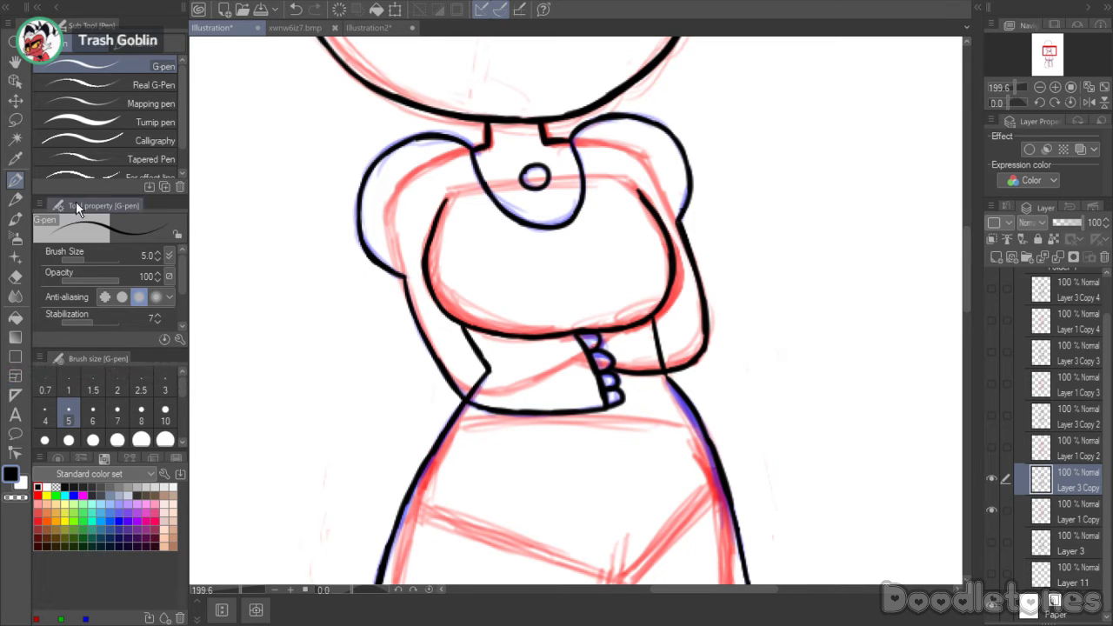
# - Erase the waist lines that show through both folded arms on Layer 3 Copy with the Hard eraser
pyautogui.click(15, 276)
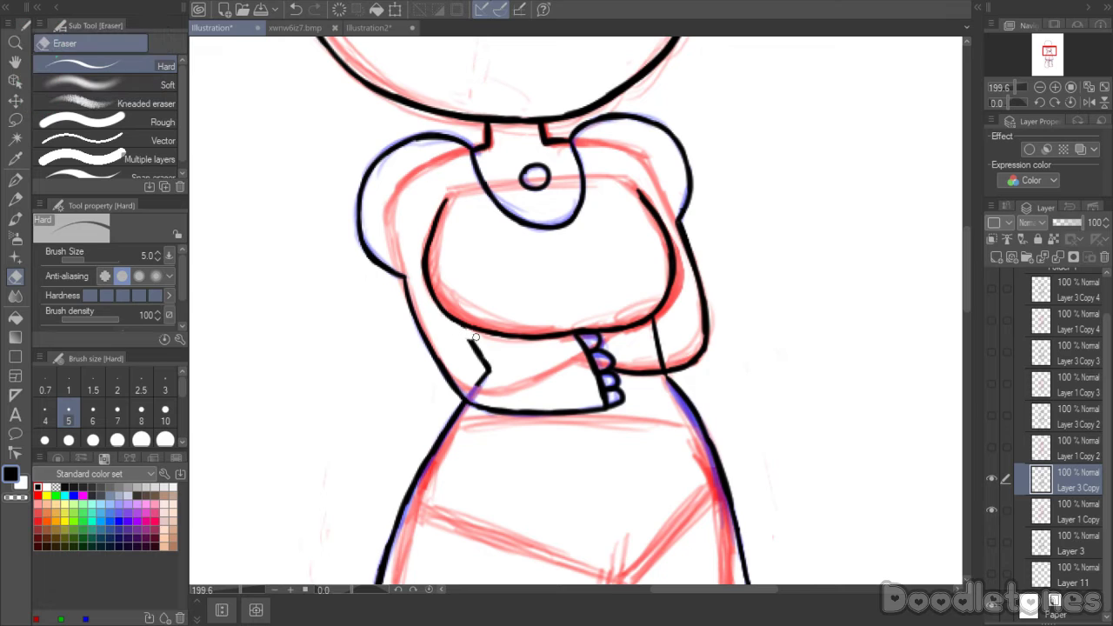
pyautogui.moveTo(489, 373); pyautogui.dragTo(476, 387)
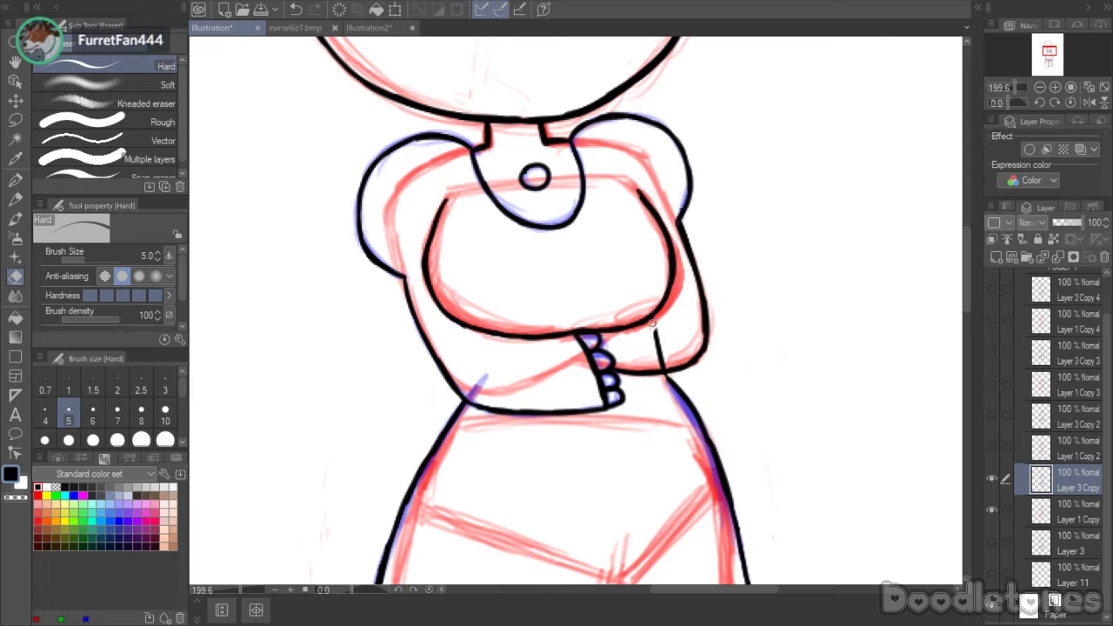
pyautogui.moveTo(653, 323); pyautogui.dragTo(664, 360)
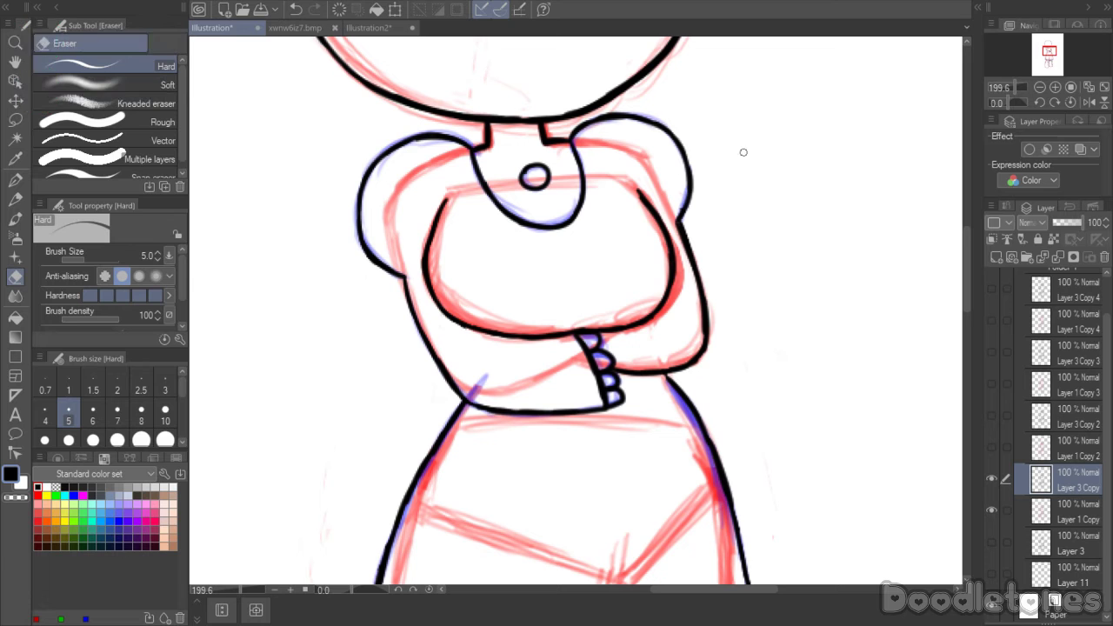
# - Make the sketch layer Layer 1 Copy active
pyautogui.scroll(-2, 740, 146)
pyautogui.scroll(-1, 740, 147)
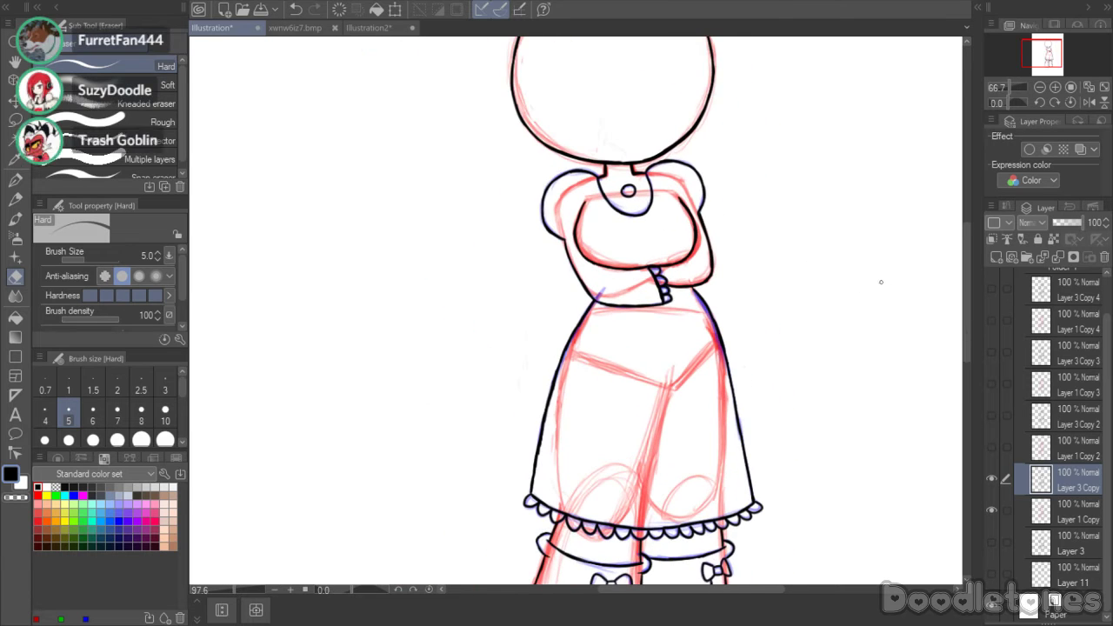
pyautogui.click(1060, 503)
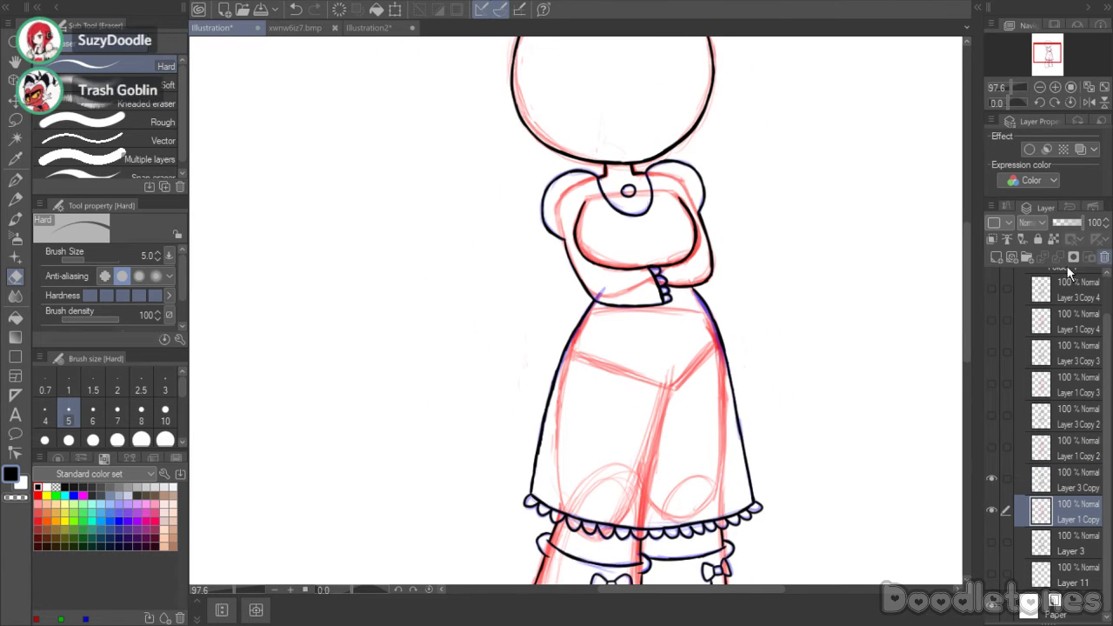
# - Delete the Layer 1 Copy sketch layer, then hide Layer 3 Copy and show Layer 3 Copy 2 with its sketch, Layer 1 Copy 2
pyautogui.click(1103, 257)
pyautogui.click(546, 221)
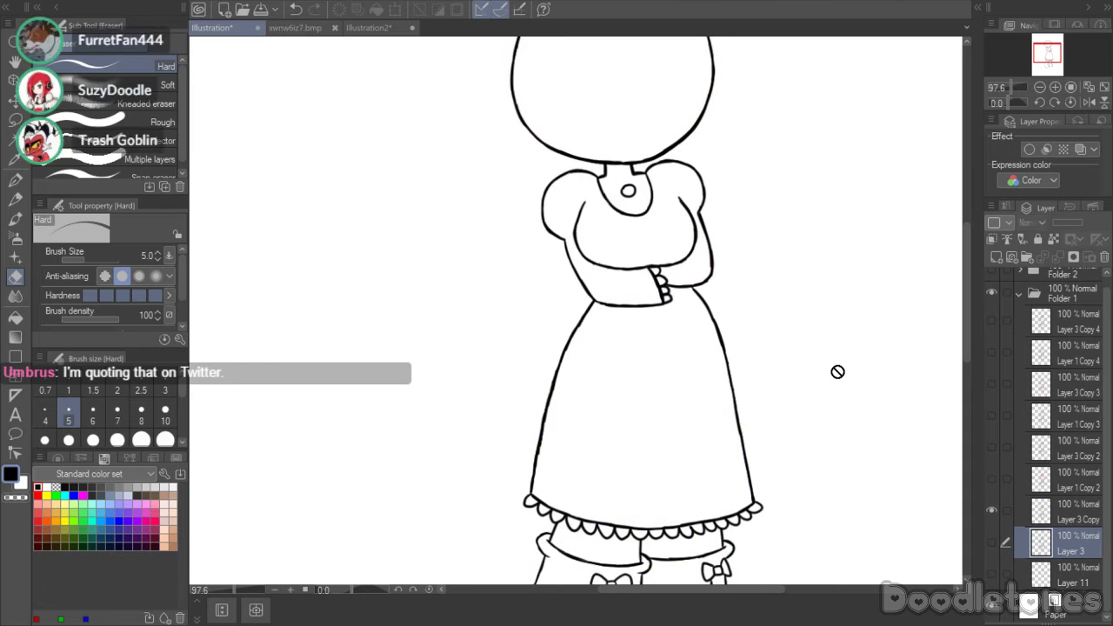
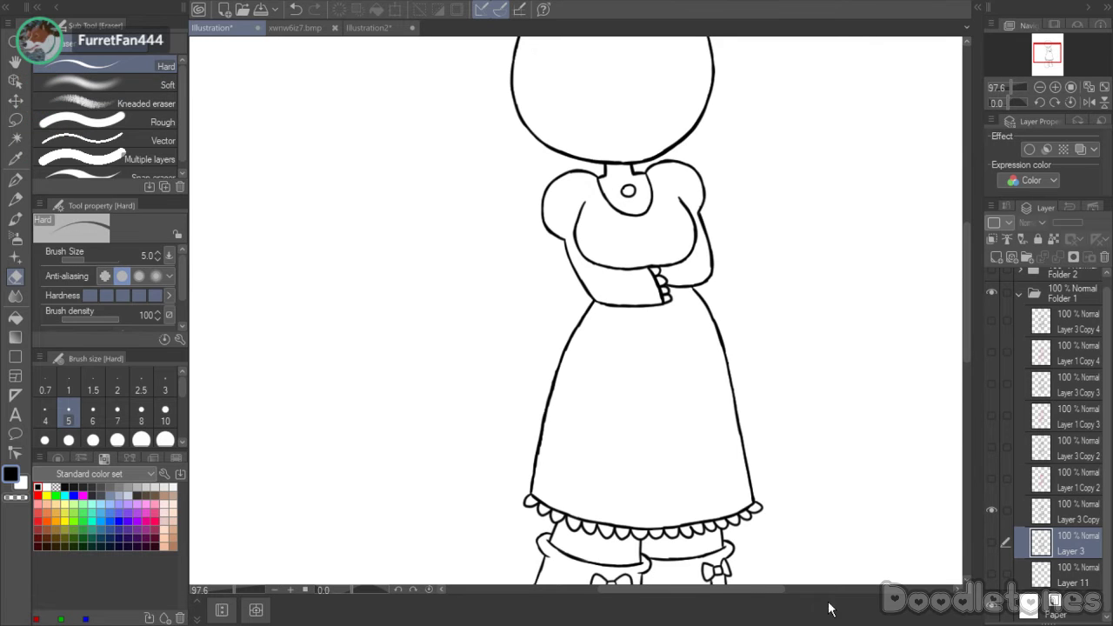
pyautogui.click(992, 510)
pyautogui.click(991, 478)
pyautogui.click(992, 447)
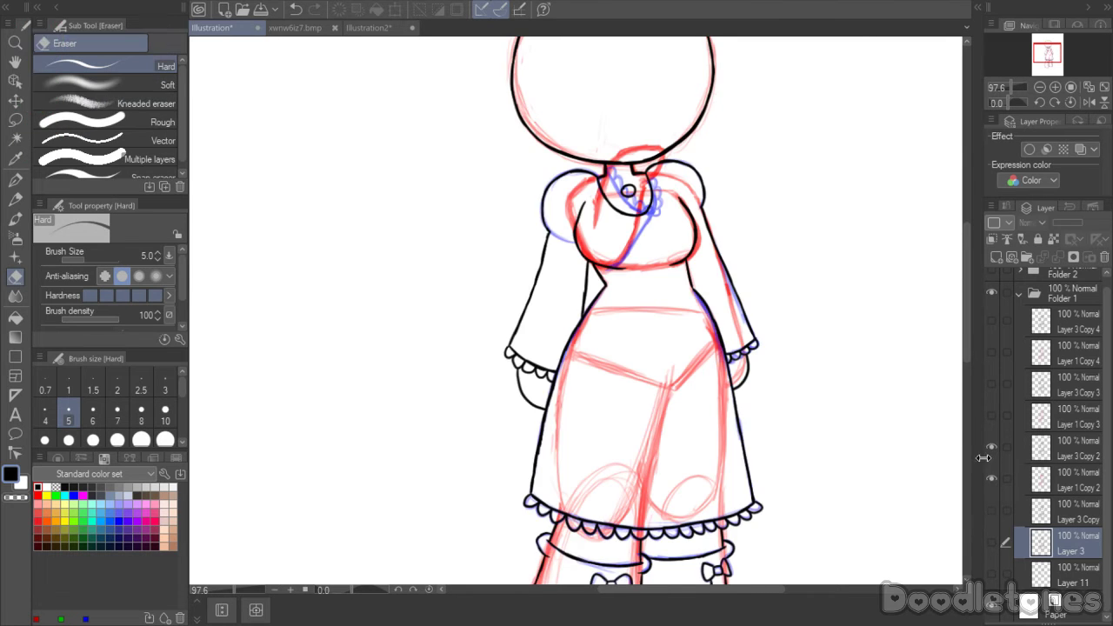
# - On Layer 3 Copy 2, erase the line ends joining the lowered arm beside the sketched raised hand to the shoulder, waist and skirt
pyautogui.scroll(3, 686, 148)
pyautogui.scroll(2, 680, 149)
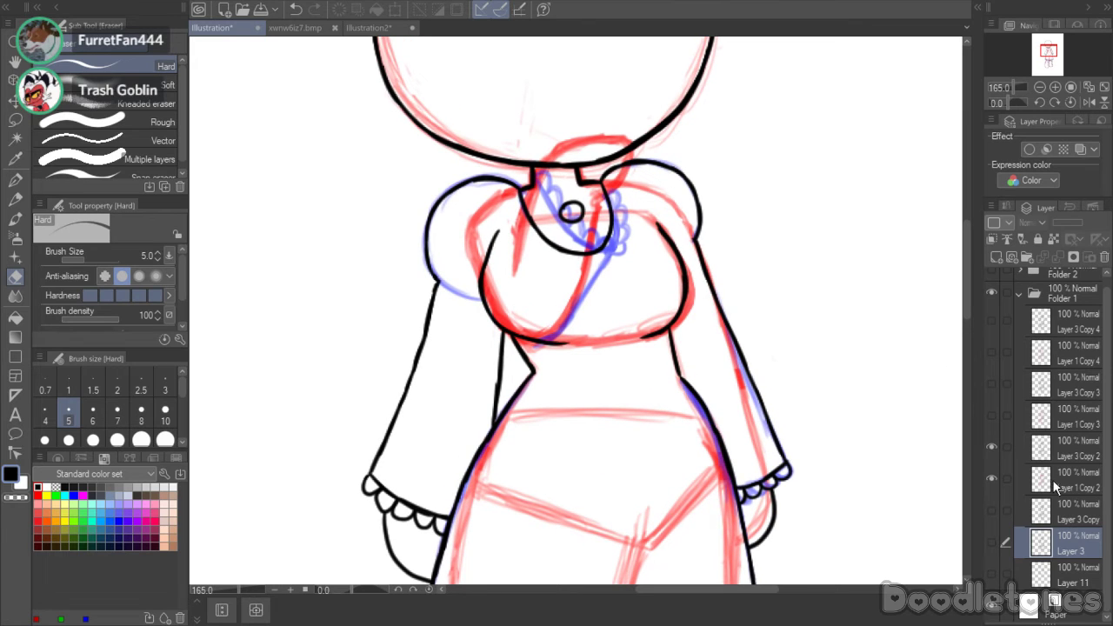
pyautogui.click(1055, 451)
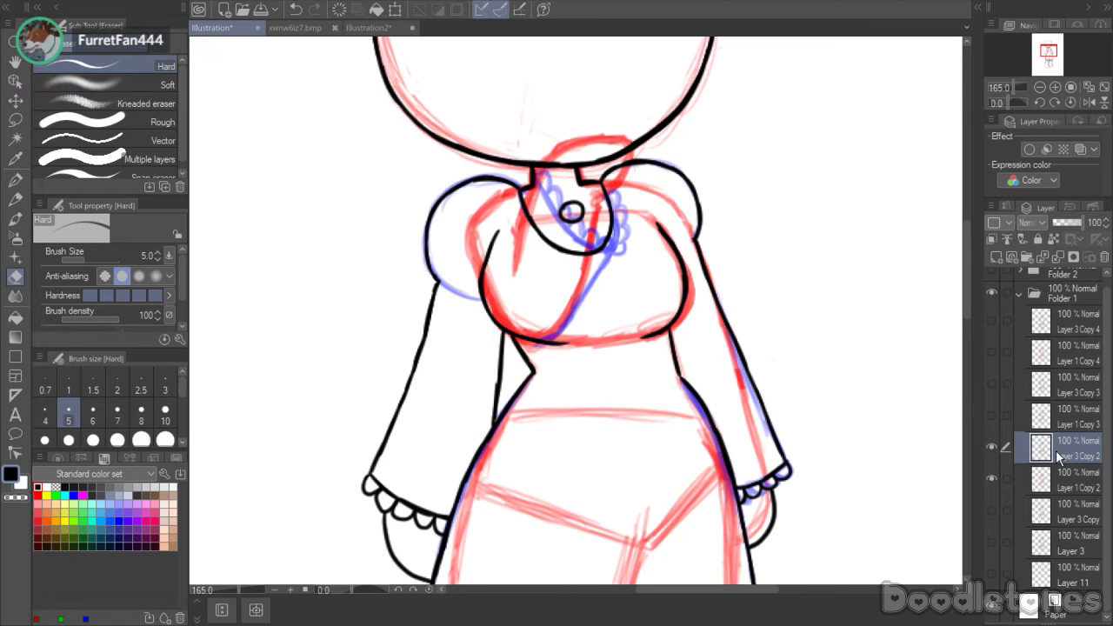
pyautogui.moveTo(966, 284); pyautogui.dragTo(927, 294)
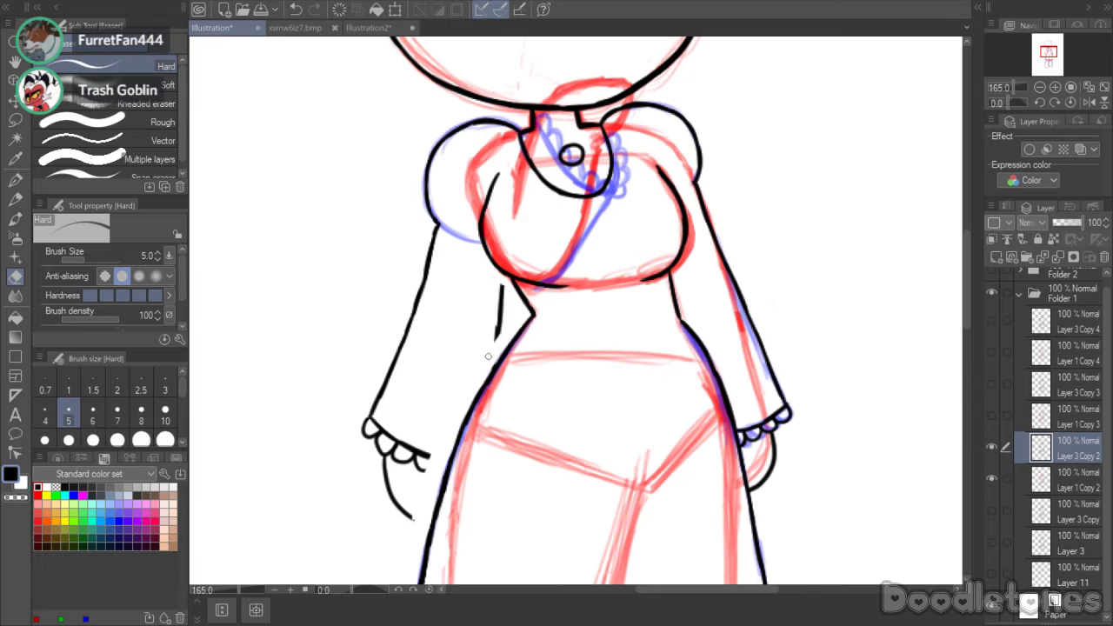
pyautogui.moveTo(497, 343); pyautogui.dragTo(501, 284)
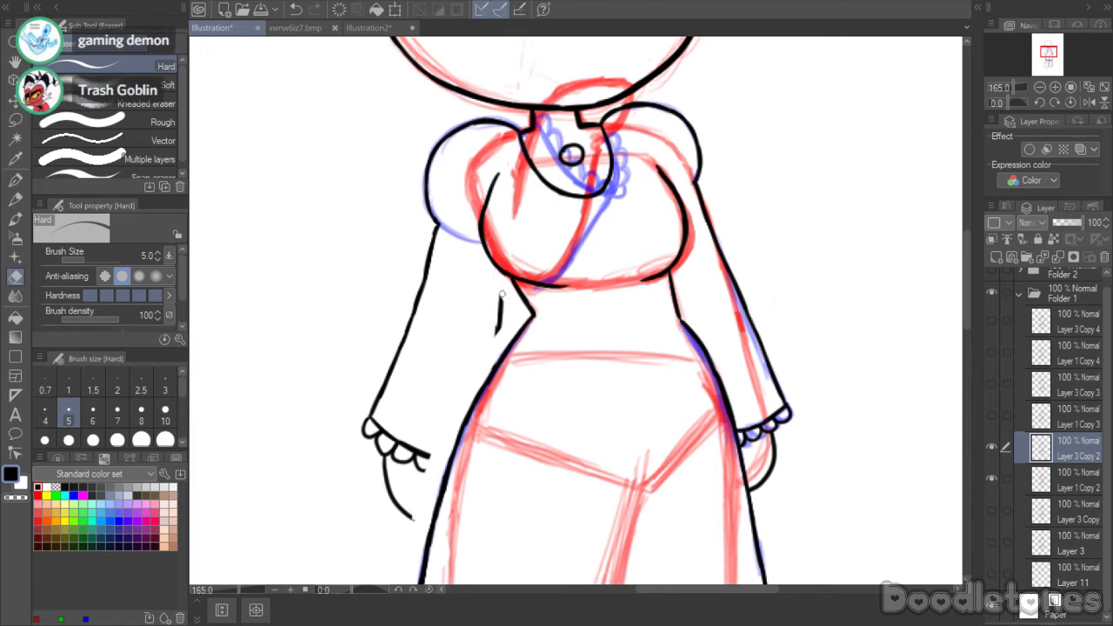
pyautogui.moveTo(435, 224); pyautogui.dragTo(433, 231)
# - Lasso the detached lowered arm with its ruffled cuff and hand, delete it, and clear the selection
pyautogui.press('m')
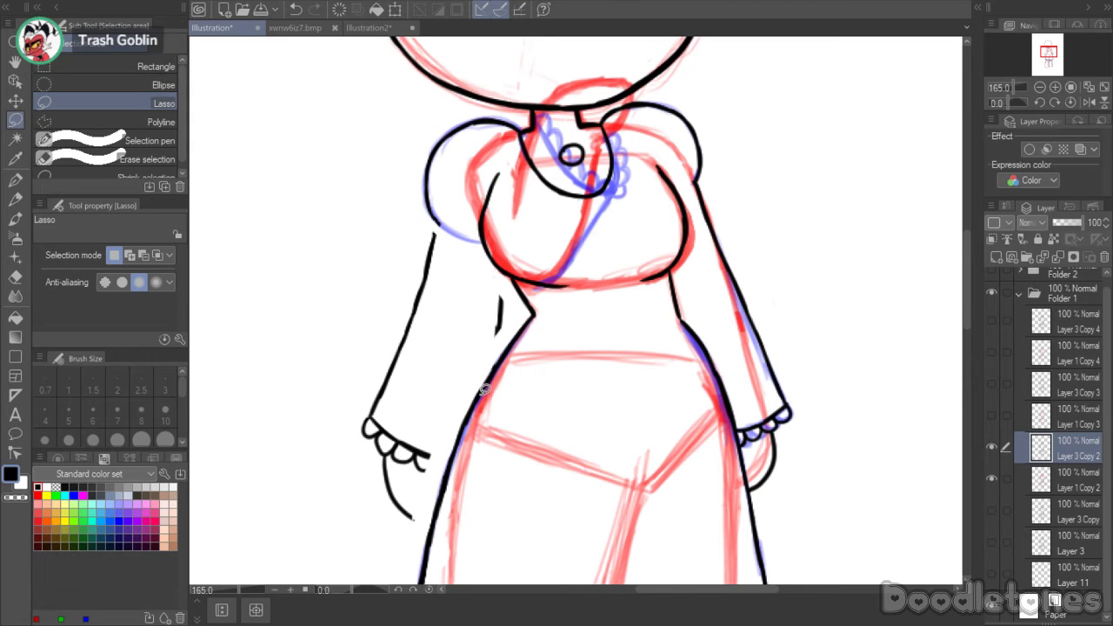
pyautogui.moveTo(434, 422); pyautogui.dragTo(440, 456)
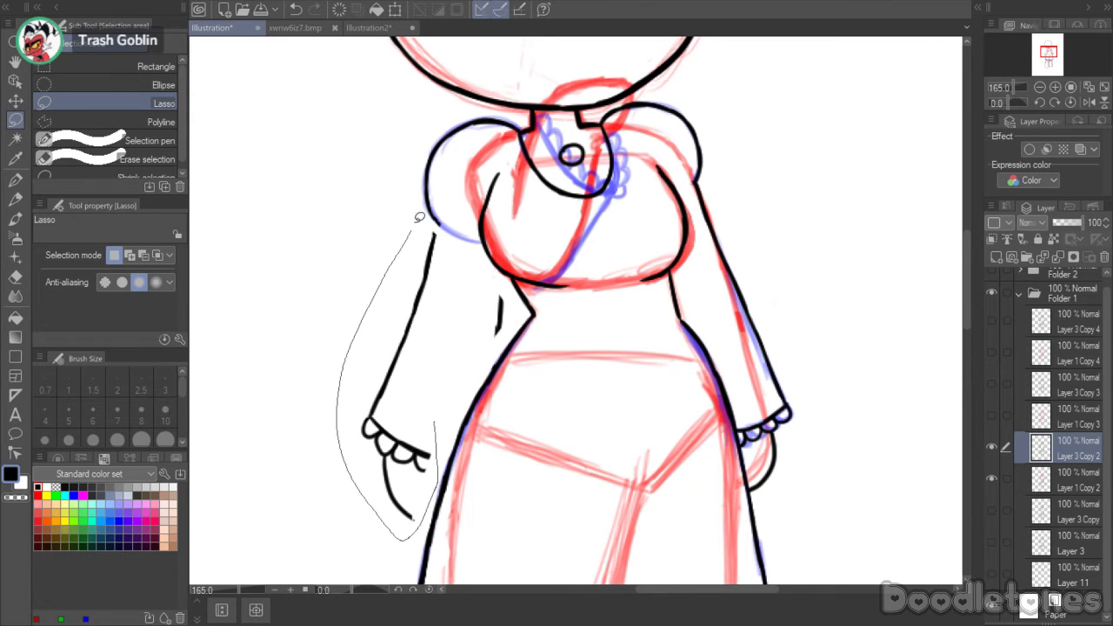
pyautogui.moveTo(419, 217); pyautogui.dragTo(441, 225)
pyautogui.moveTo(490, 266)
pyautogui.mouseDown()
pyautogui.moveTo(522, 309)
pyautogui.moveTo(479, 353)
pyautogui.moveTo(453, 354)
pyautogui.mouseUp()
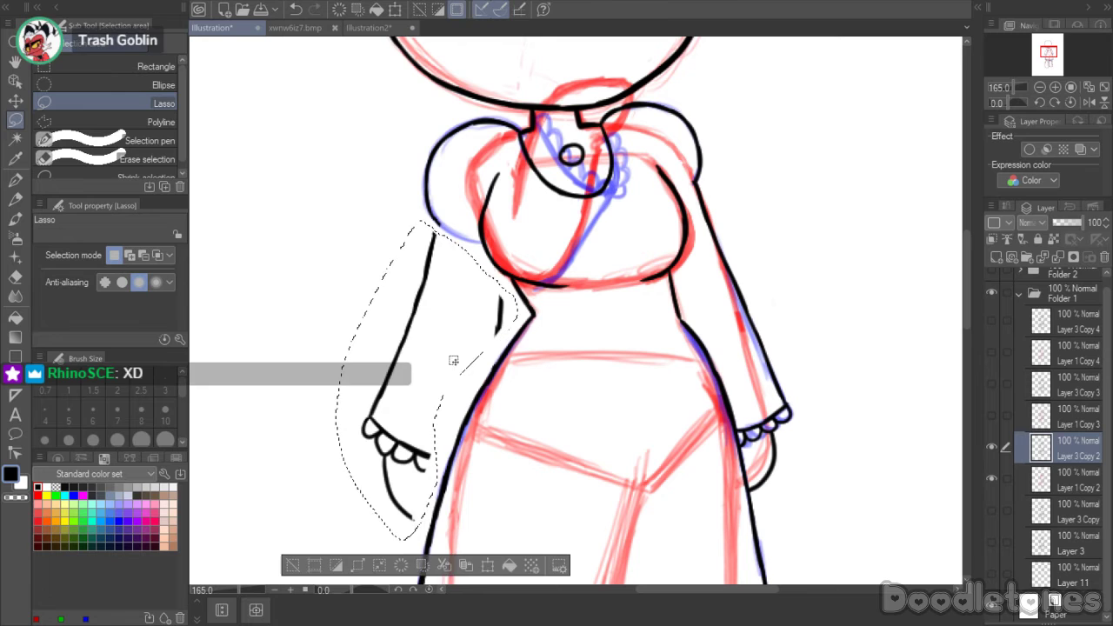
pyautogui.press('Delete')
pyautogui.hotkey('ctrl', 'd')
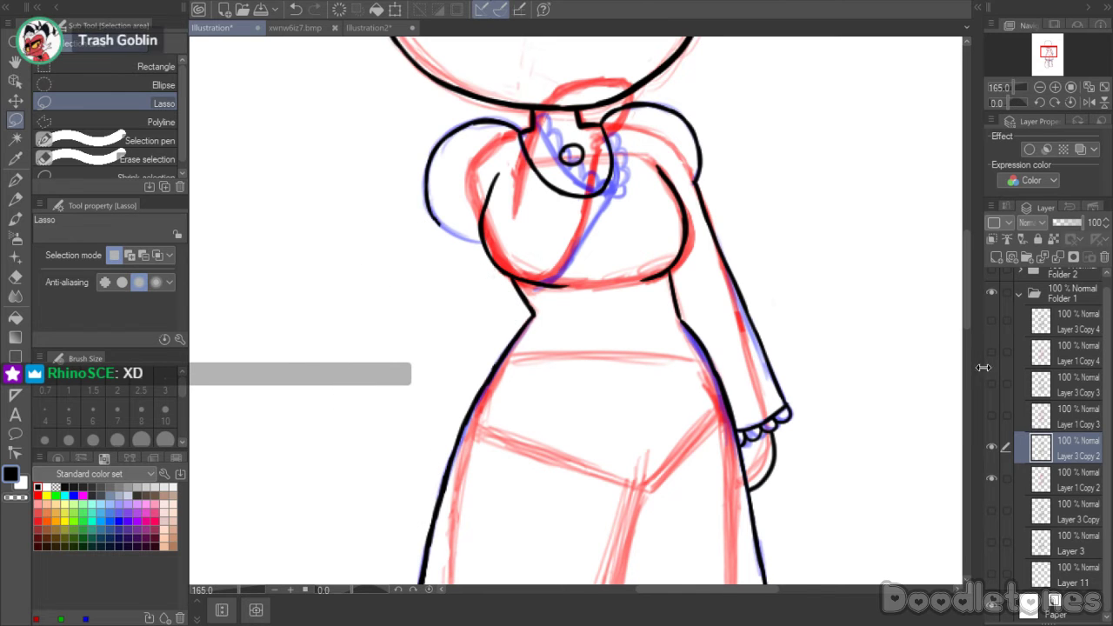
# - Add a new raster layer above Layer 3 Copy 2 and hide Layer 3 Copy 2, leaving the sketch visible
pyautogui.click(992, 448)
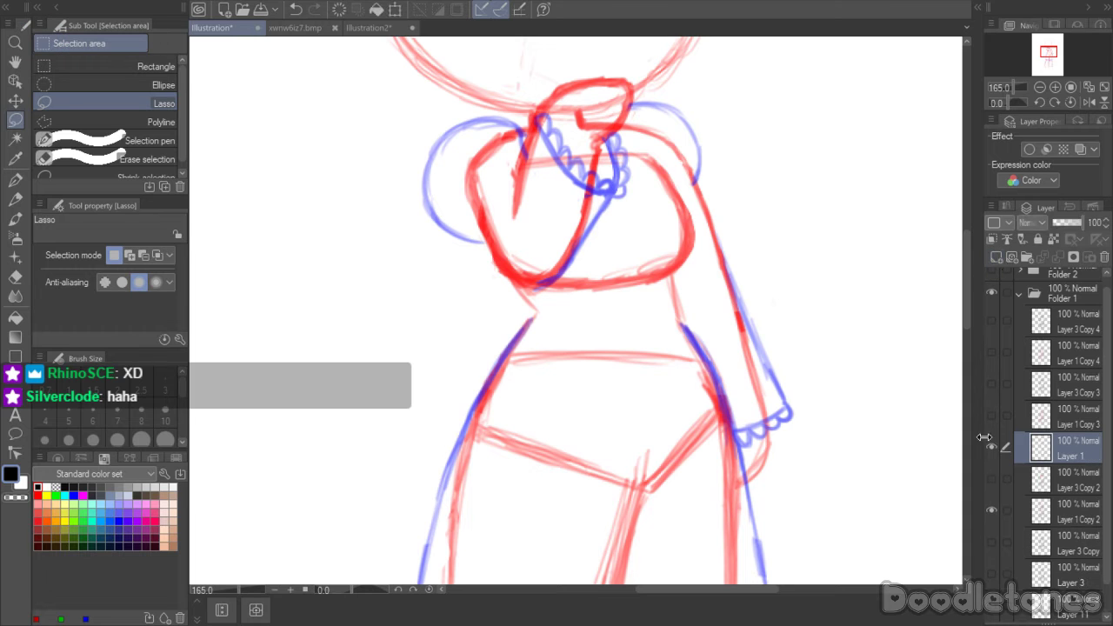
pyautogui.hotkey('ctrl', 'z')
pyautogui.click(991, 479)
pyautogui.scroll(3, 965, 260)
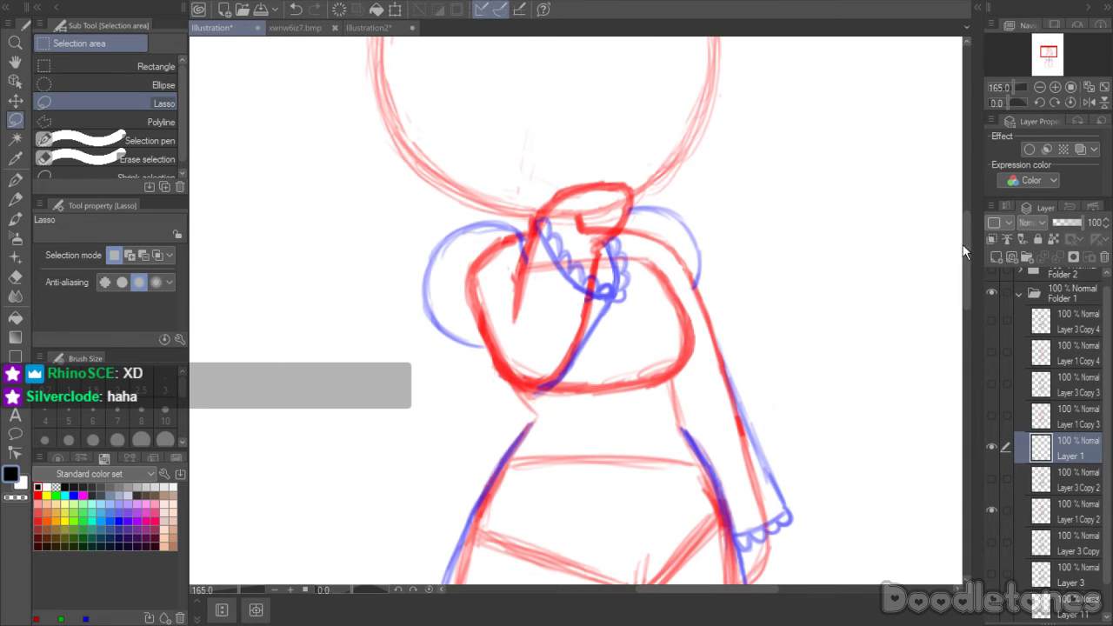
# - With the G-pen at size 5, ink the raised forearm's outer edge and the curve of the elbow over the sketch
pyautogui.click(14, 179)
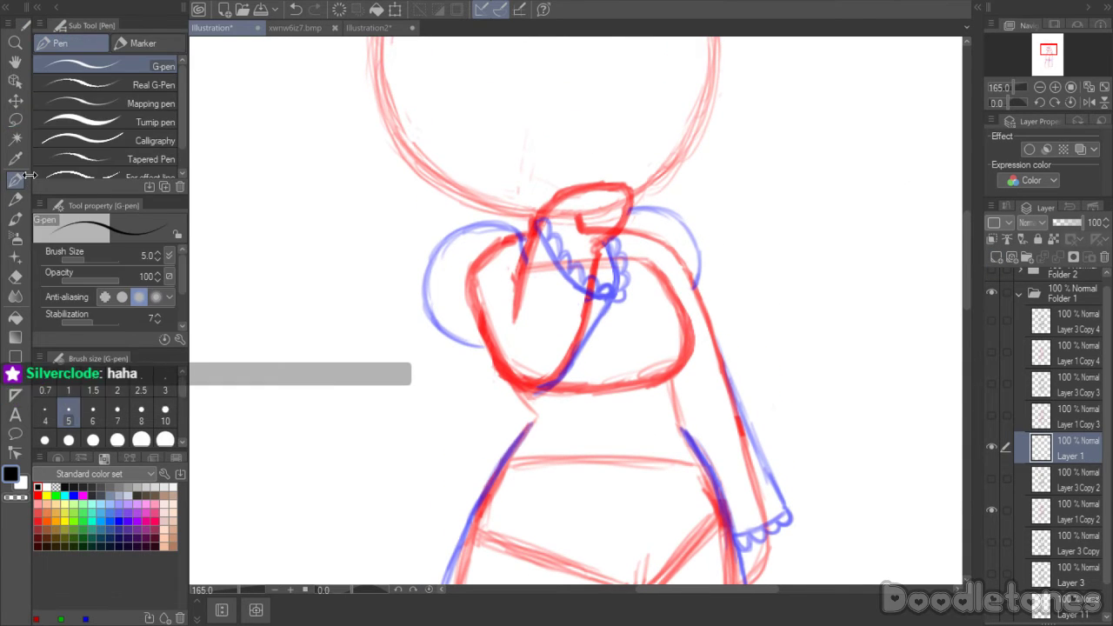
pyautogui.scroll(5, 619, 278)
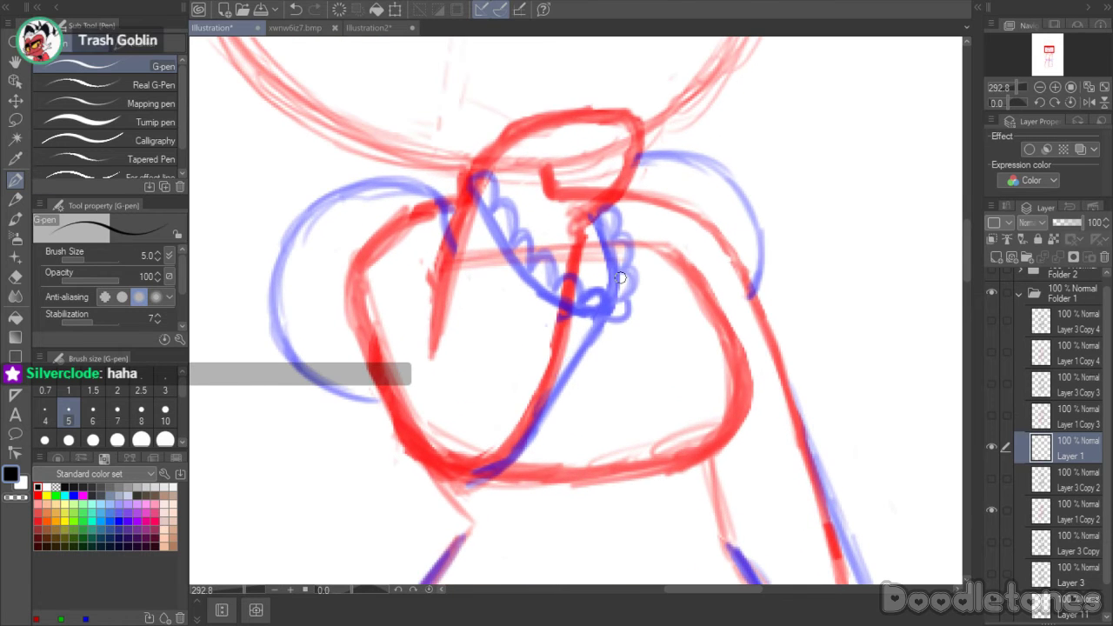
pyautogui.moveTo(428, 360); pyautogui.dragTo(466, 184)
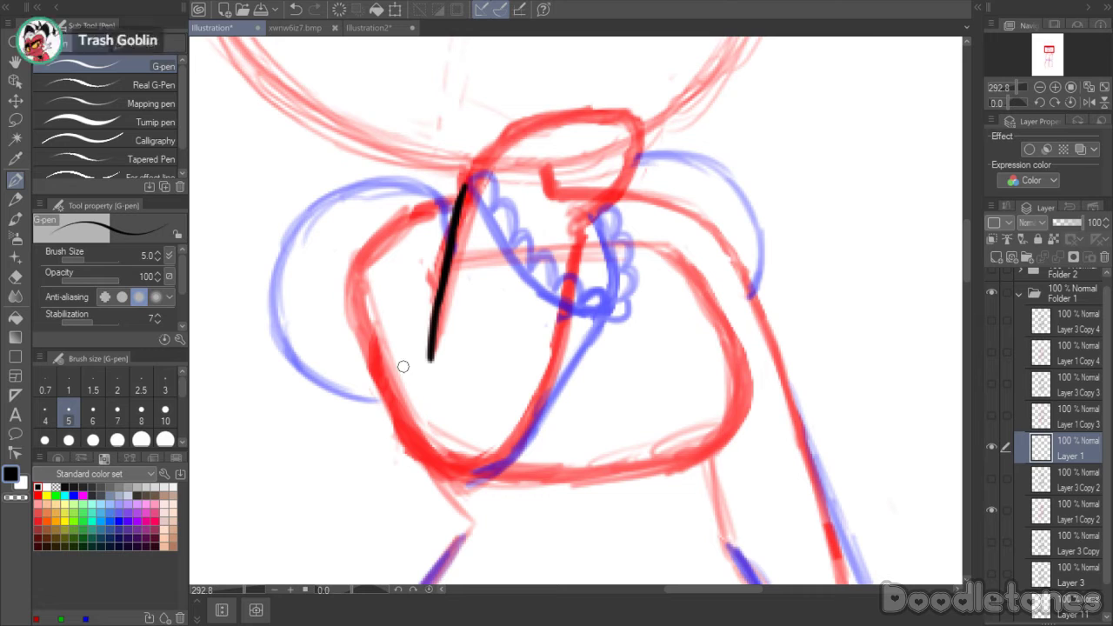
pyautogui.moveTo(379, 392)
pyautogui.mouseDown()
pyautogui.moveTo(427, 466)
pyautogui.moveTo(448, 478)
pyautogui.moveTo(491, 474)
pyautogui.moveTo(478, 478)
pyautogui.mouseUp()
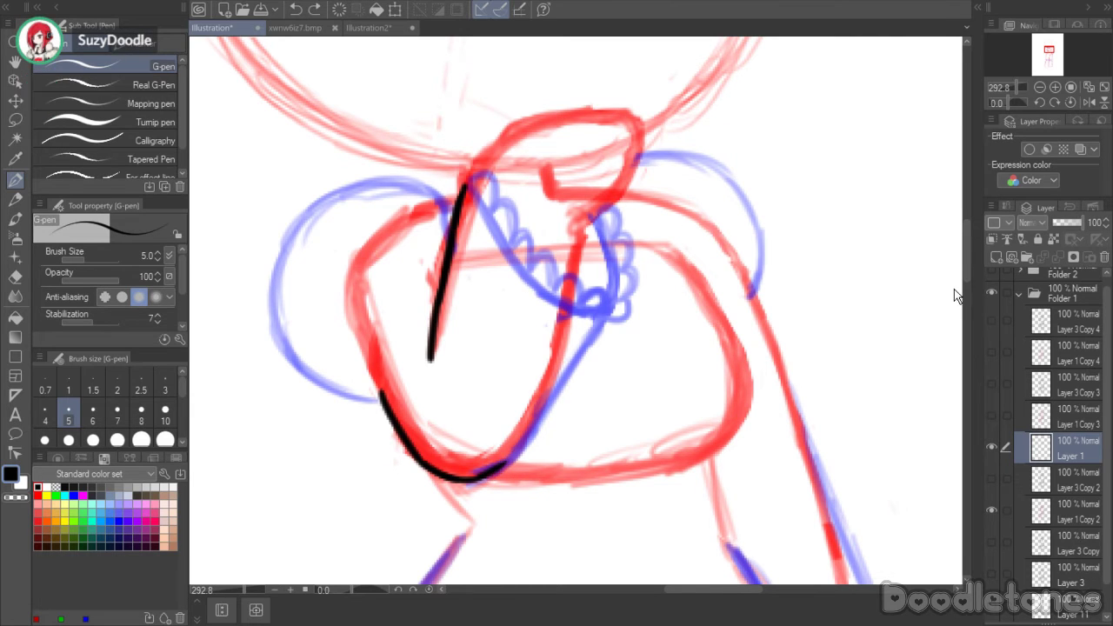
# - Ink the curved cuff line at the raised wrist and its row of scalloped ruffles
pyautogui.scroll(3, 867, 254)
pyautogui.moveTo(467, 250); pyautogui.dragTo(497, 292)
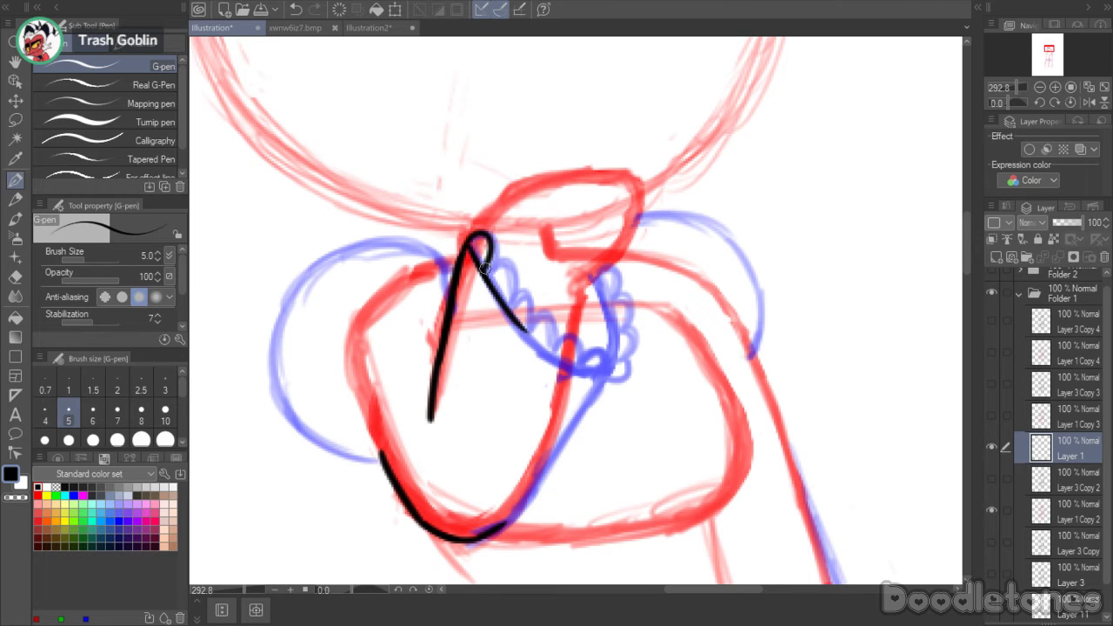
pyautogui.moveTo(480, 254)
pyautogui.mouseDown()
pyautogui.moveTo(522, 328)
pyautogui.moveTo(605, 370)
pyautogui.mouseUp()
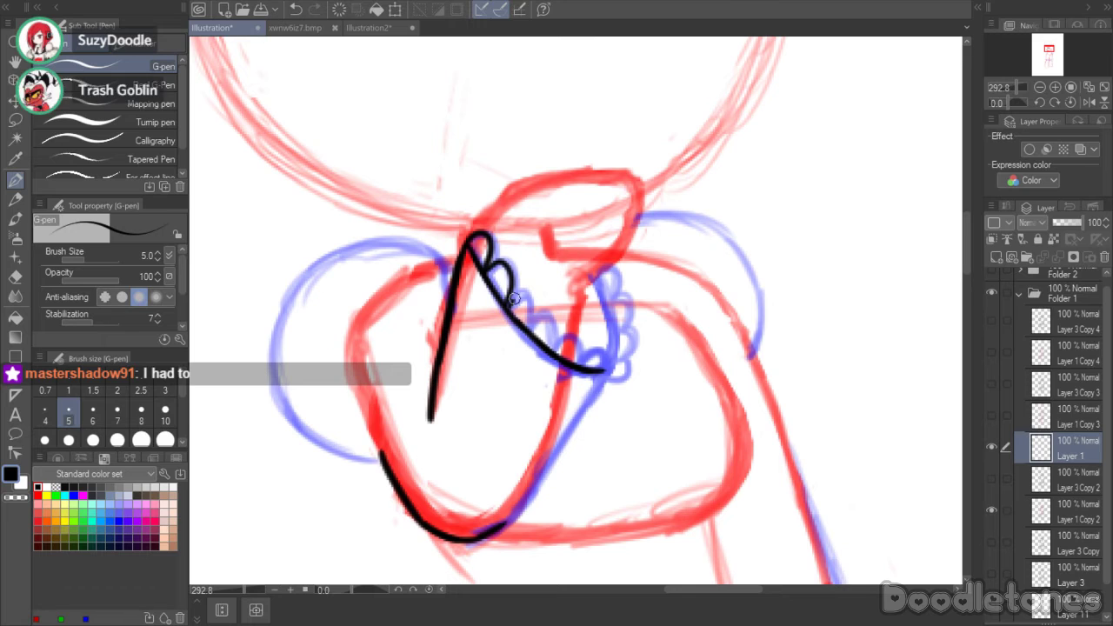
pyautogui.moveTo(514, 298)
pyautogui.mouseDown()
pyautogui.moveTo(530, 330)
pyautogui.moveTo(590, 363)
pyautogui.moveTo(580, 360)
pyautogui.moveTo(604, 370)
pyautogui.moveTo(619, 355)
pyautogui.moveTo(613, 363)
pyautogui.moveTo(626, 366)
pyautogui.moveTo(617, 349)
pyautogui.moveTo(614, 358)
pyautogui.moveTo(601, 271)
pyautogui.moveTo(617, 330)
pyautogui.moveTo(640, 352)
pyautogui.mouseUp()
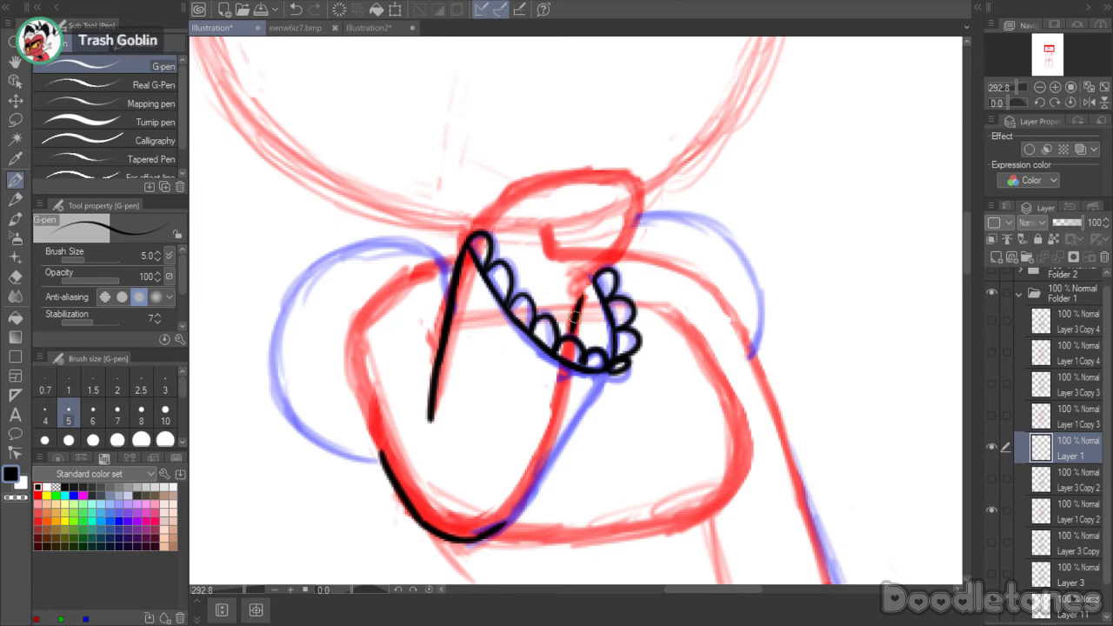
# - Ink the raised hand's outline above the ruffled cuff and the forearm's inner edge from the cuff down to the elbow
pyautogui.moveTo(577, 297); pyautogui.dragTo(630, 233)
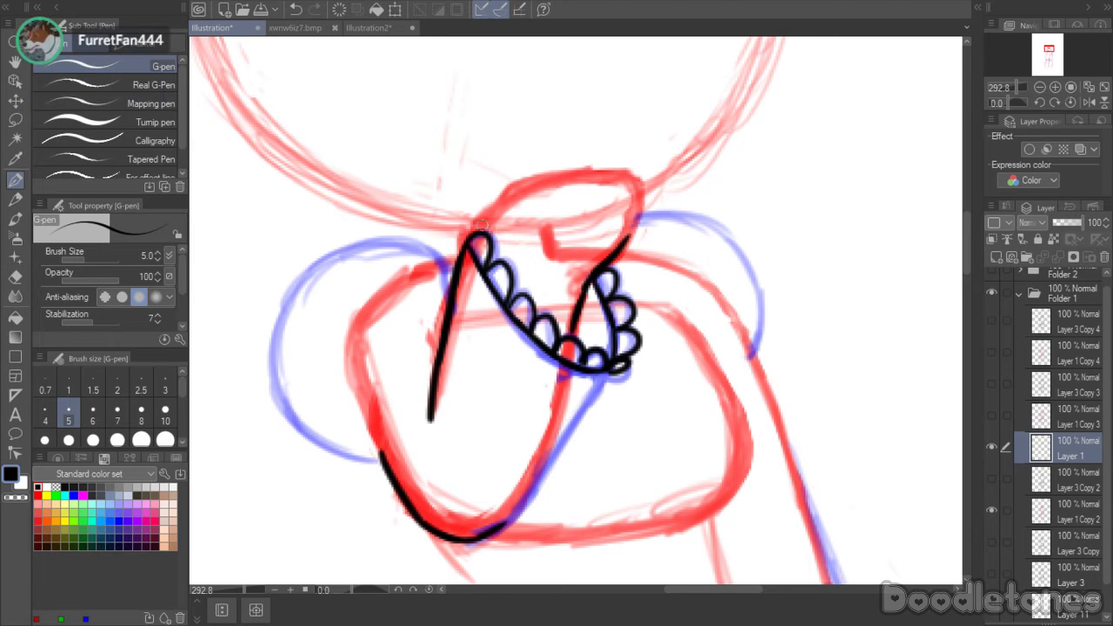
pyautogui.moveTo(481, 224)
pyautogui.mouseDown()
pyautogui.moveTo(567, 177)
pyautogui.moveTo(530, 188)
pyautogui.moveTo(615, 177)
pyautogui.moveTo(582, 174)
pyautogui.moveTo(638, 186)
pyautogui.moveTo(621, 177)
pyautogui.moveTo(635, 221)
pyautogui.moveTo(637, 193)
pyautogui.moveTo(615, 250)
pyautogui.mouseUp()
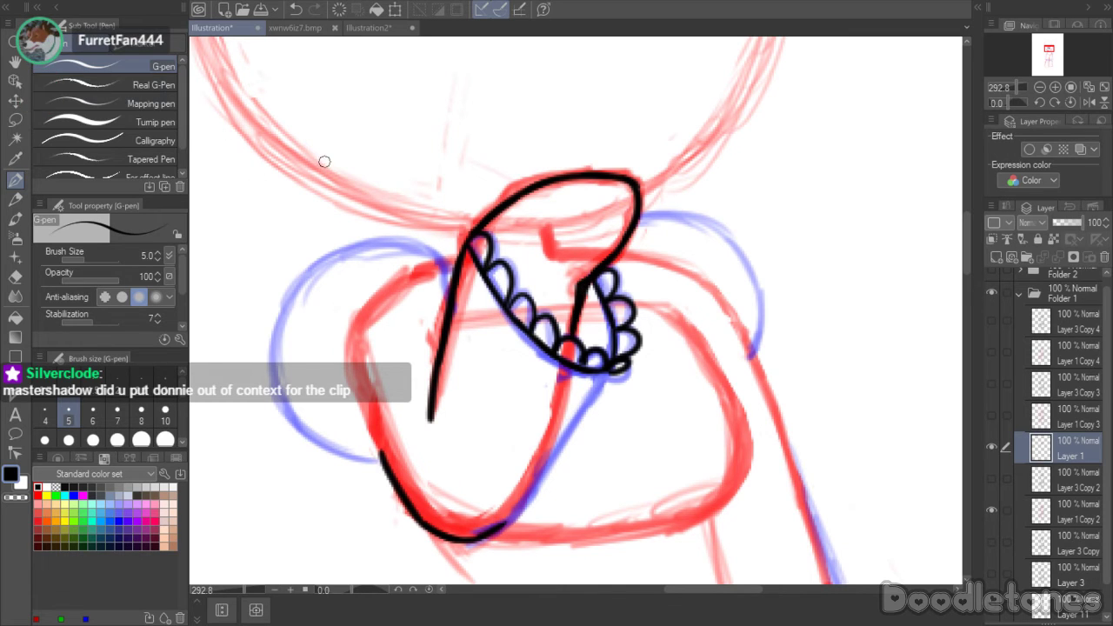
pyautogui.click(15, 278)
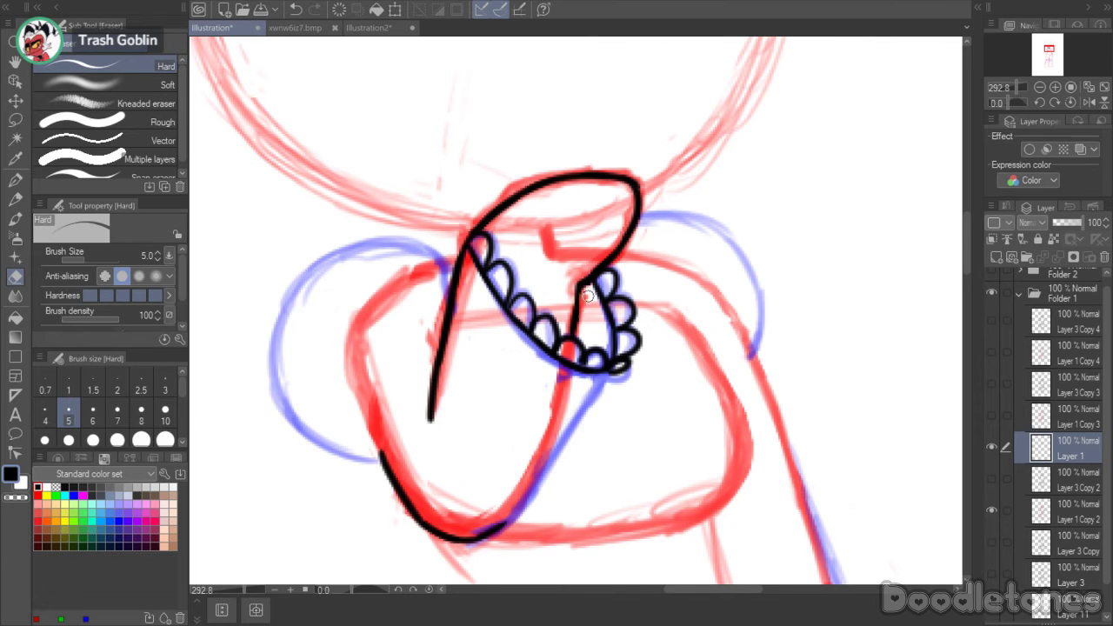
pyautogui.click(16, 180)
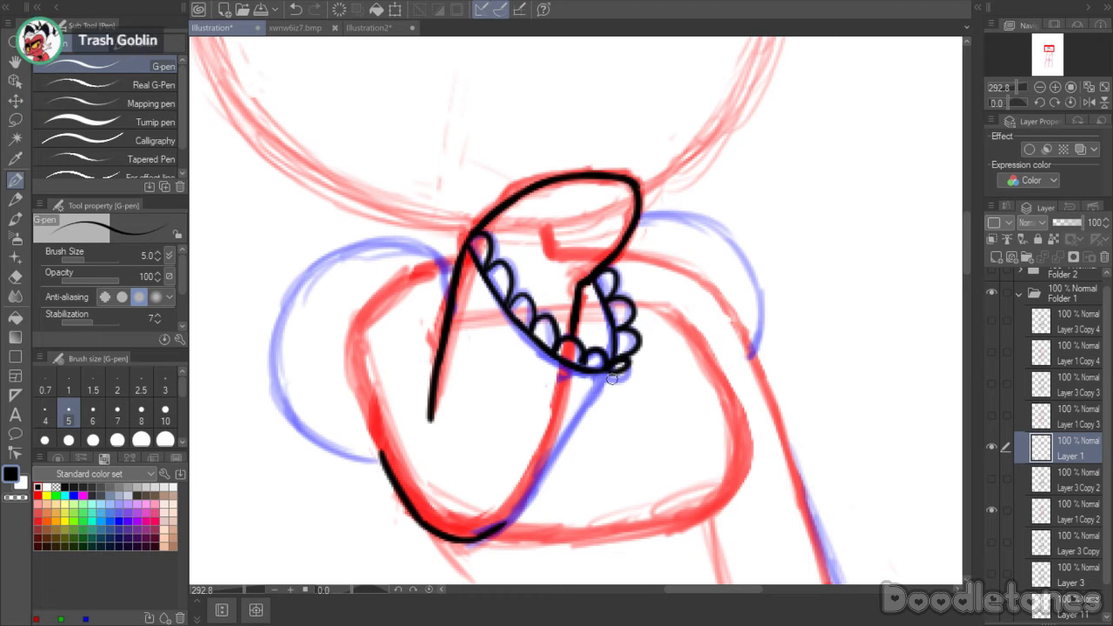
pyautogui.moveTo(607, 374); pyautogui.dragTo(544, 477)
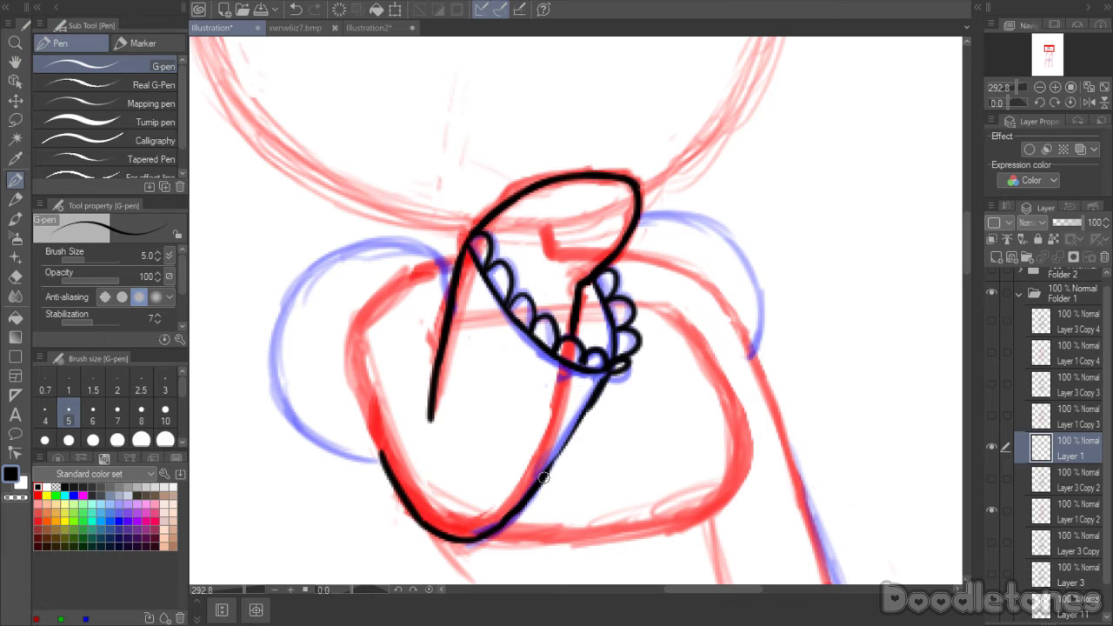
pyautogui.moveTo(550, 467); pyautogui.dragTo(609, 393)
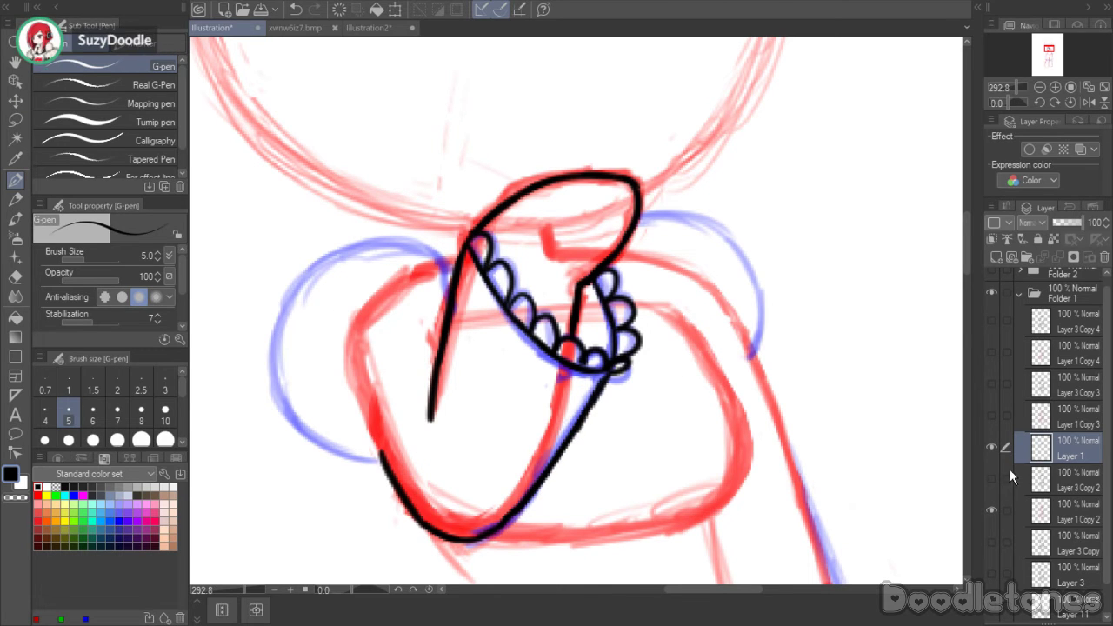
# - Delete the Layer 1 Copy 2 sketch layer and show the Layer 3 Copy 2 line art again
pyautogui.click(1044, 512)
pyautogui.click(1103, 260)
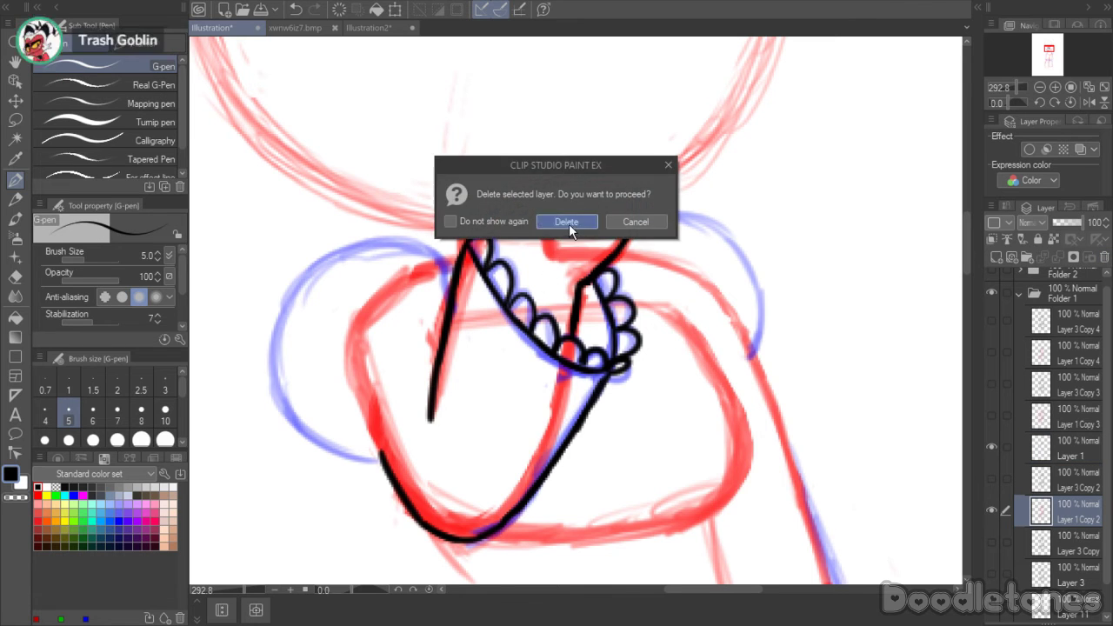
pyautogui.click(567, 221)
pyautogui.click(992, 479)
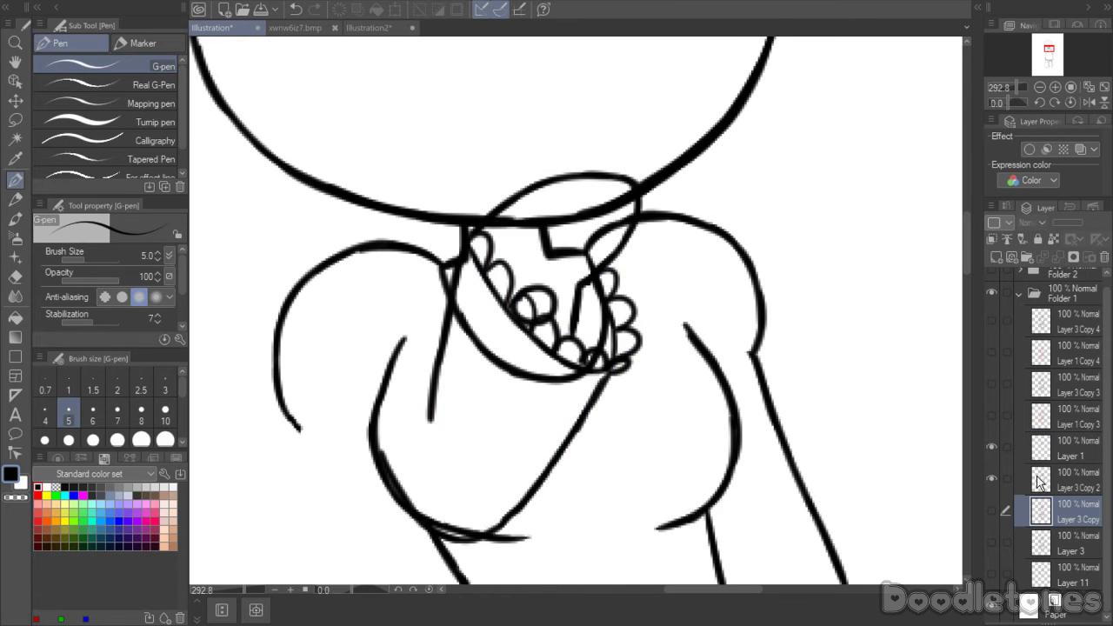
# - Compare the new arm with the other poses by toggling the visibility of Layer 3 Copy, Layer 1 and Layer 1 Copy 3
pyautogui.click(1040, 480)
pyautogui.click(993, 507)
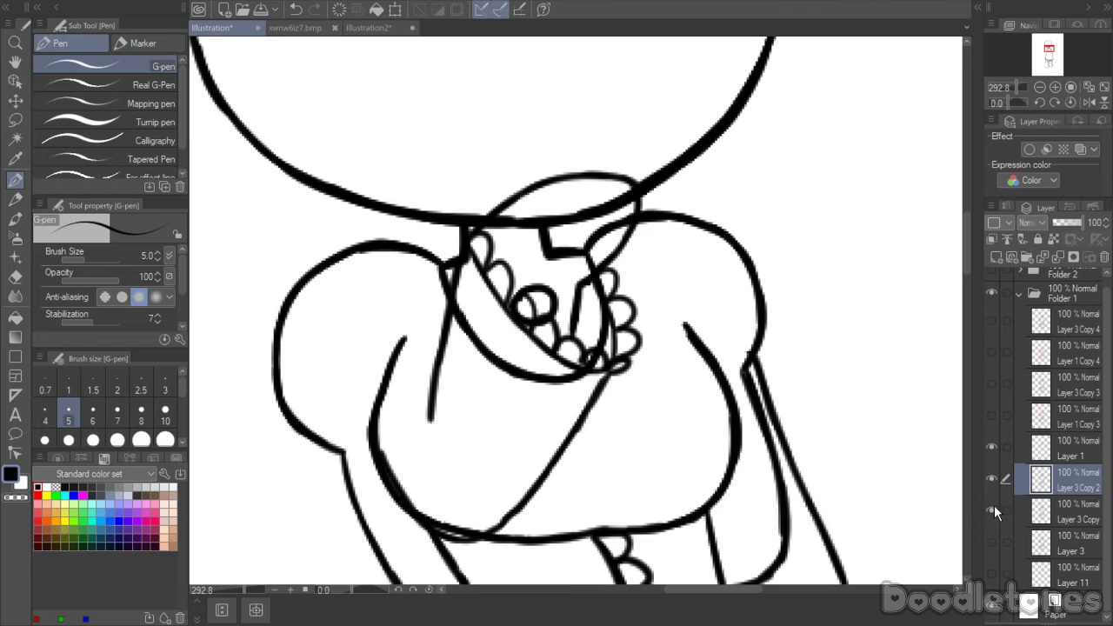
pyautogui.click(993, 509)
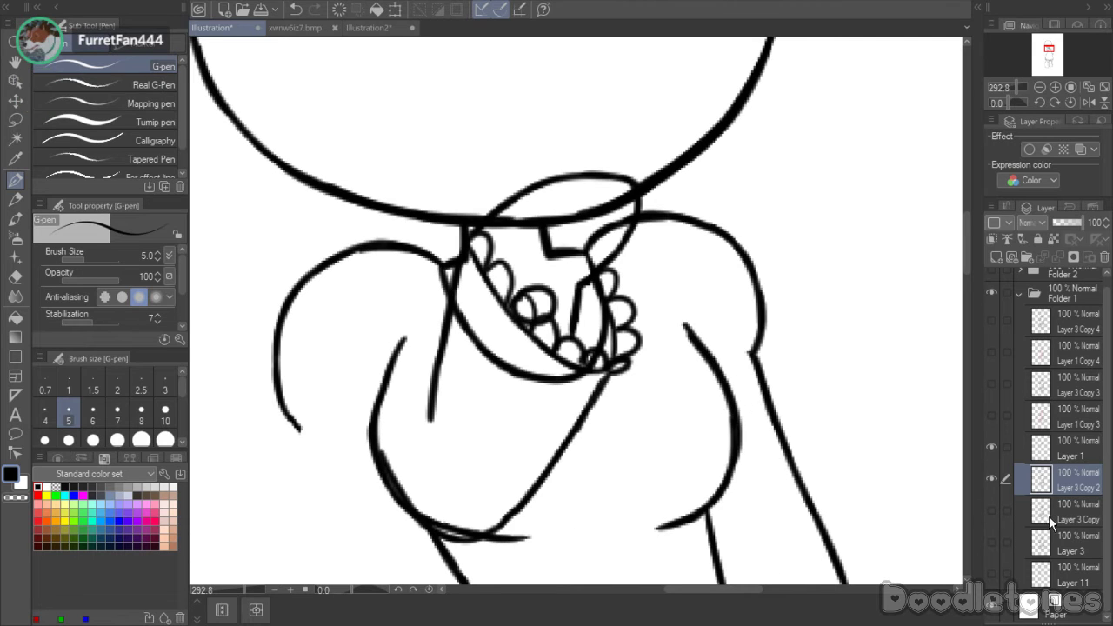
pyautogui.click(1041, 453)
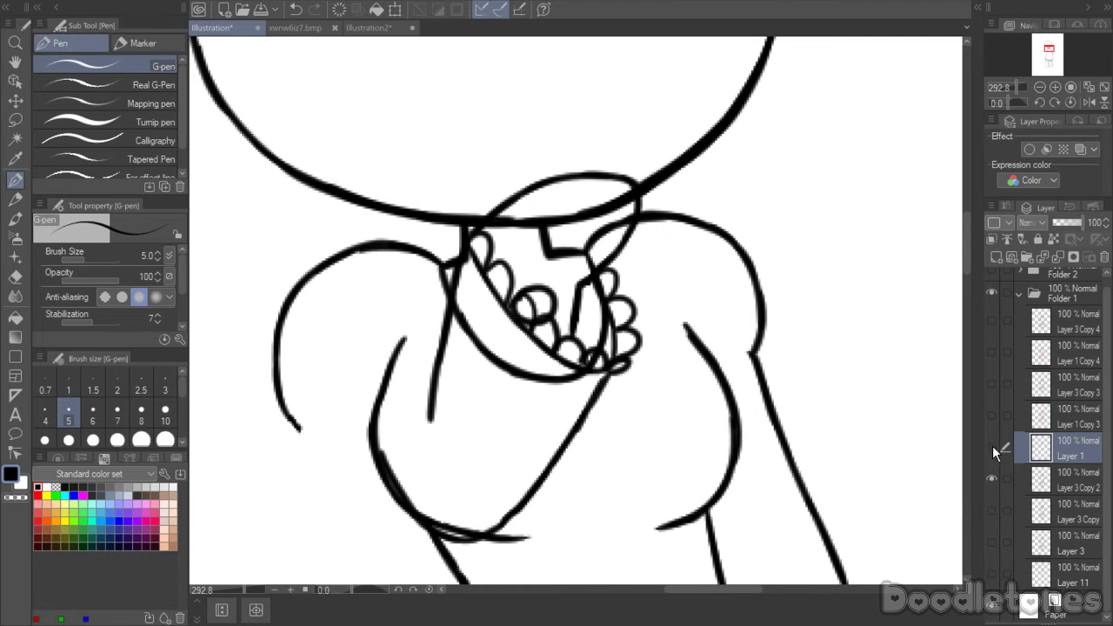
pyautogui.click(992, 446)
pyautogui.click(993, 446)
pyautogui.click(1045, 483)
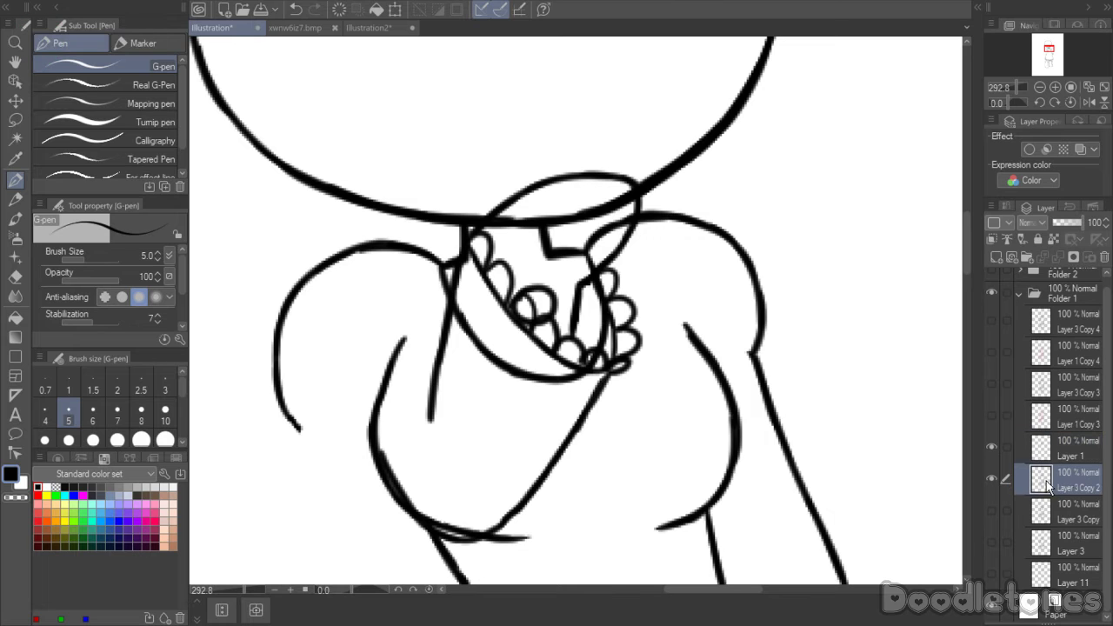
pyautogui.click(993, 416)
pyautogui.click(993, 416)
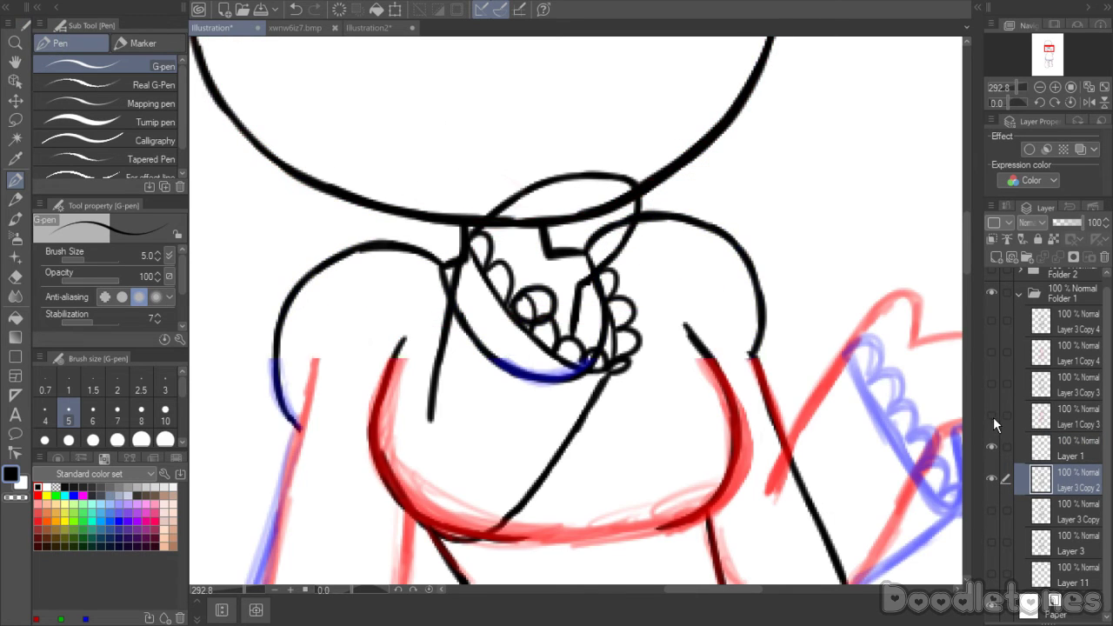
pyautogui.click(992, 446)
pyautogui.click(991, 446)
# - On Layer 1, ink the lower edge of the puffed shoulder sleeve across to the raised arm's elbow
pyautogui.click(1044, 450)
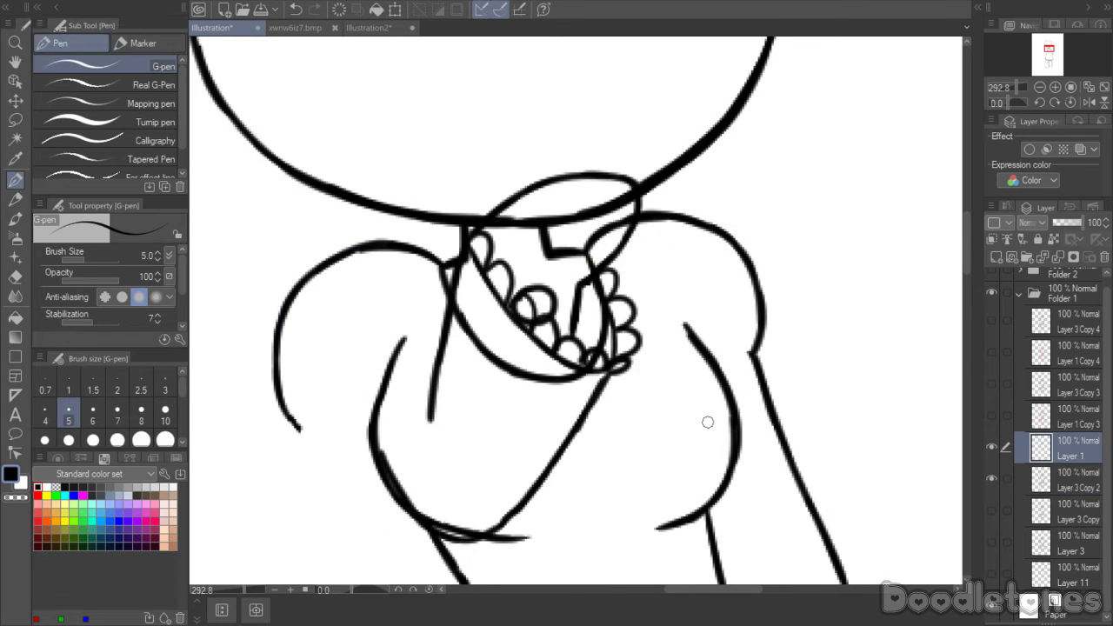
pyautogui.moveTo(306, 429); pyautogui.dragTo(373, 459)
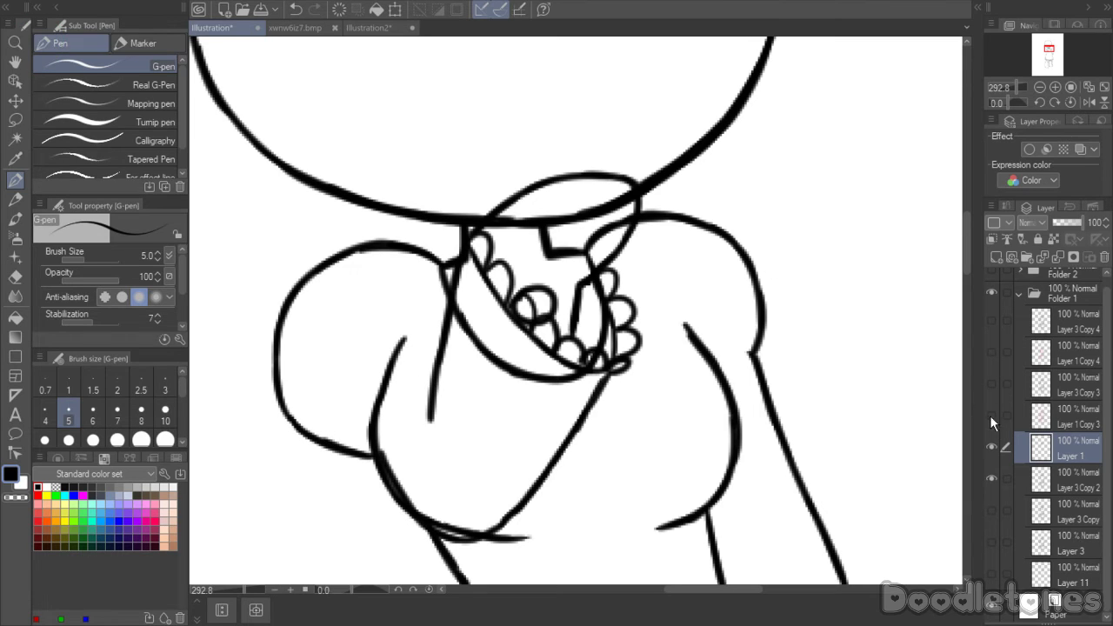
# - Erase the old bust curve inside the raised sleeve on Layer 3 Copy 2 and close the outline gap below the puffed sleeve on Layer 1
pyautogui.click(1048, 479)
pyautogui.press('e')
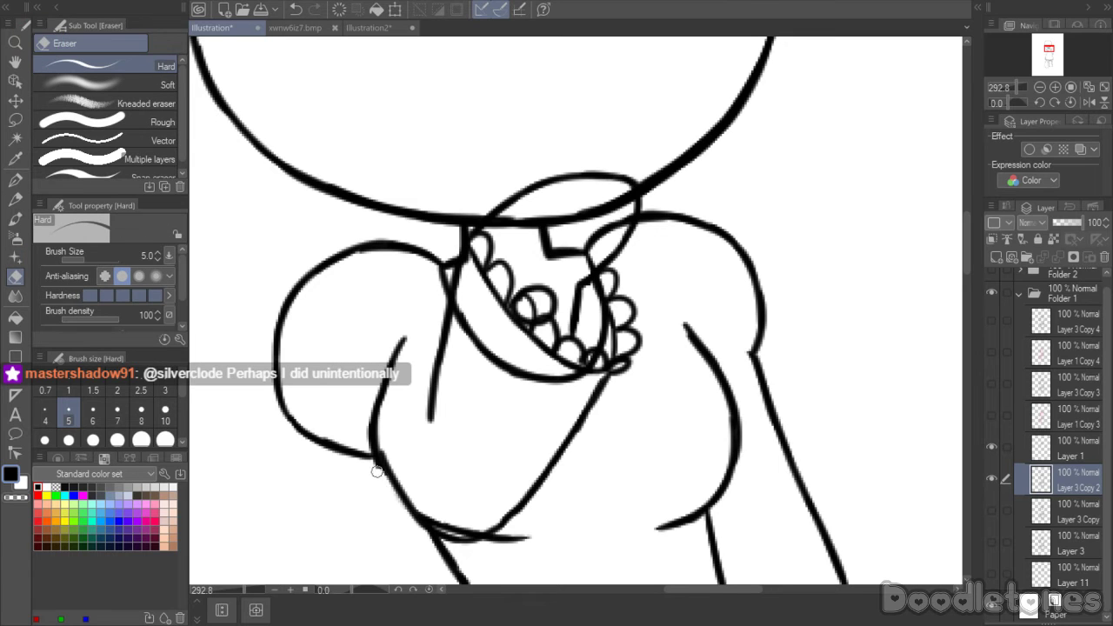
pyautogui.moveTo(380, 438); pyautogui.dragTo(372, 398)
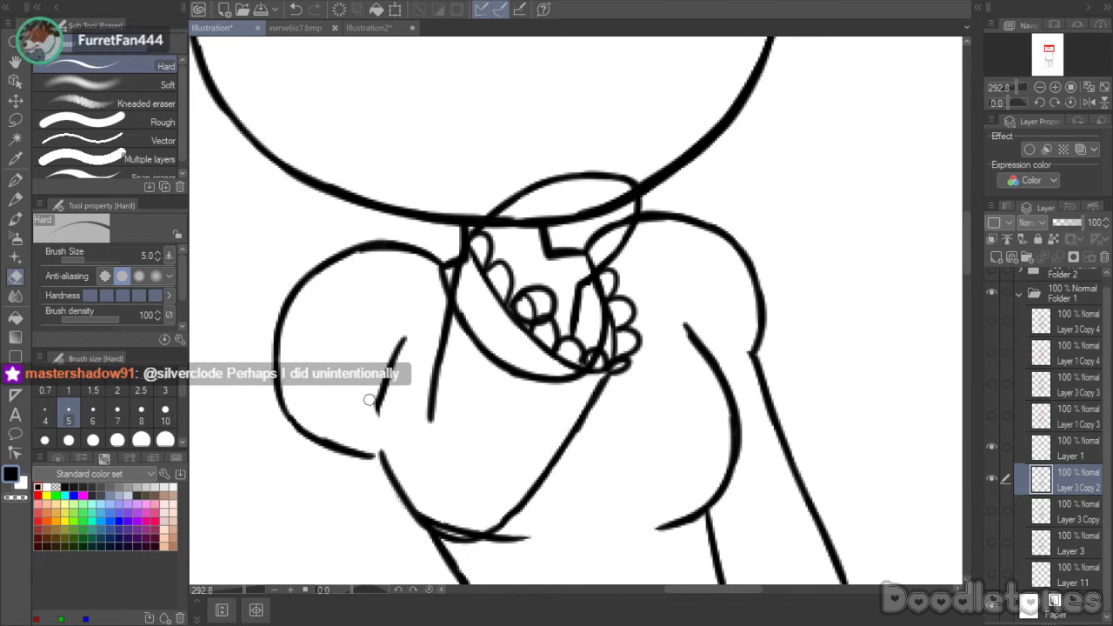
pyautogui.moveTo(402, 341); pyautogui.dragTo(372, 405)
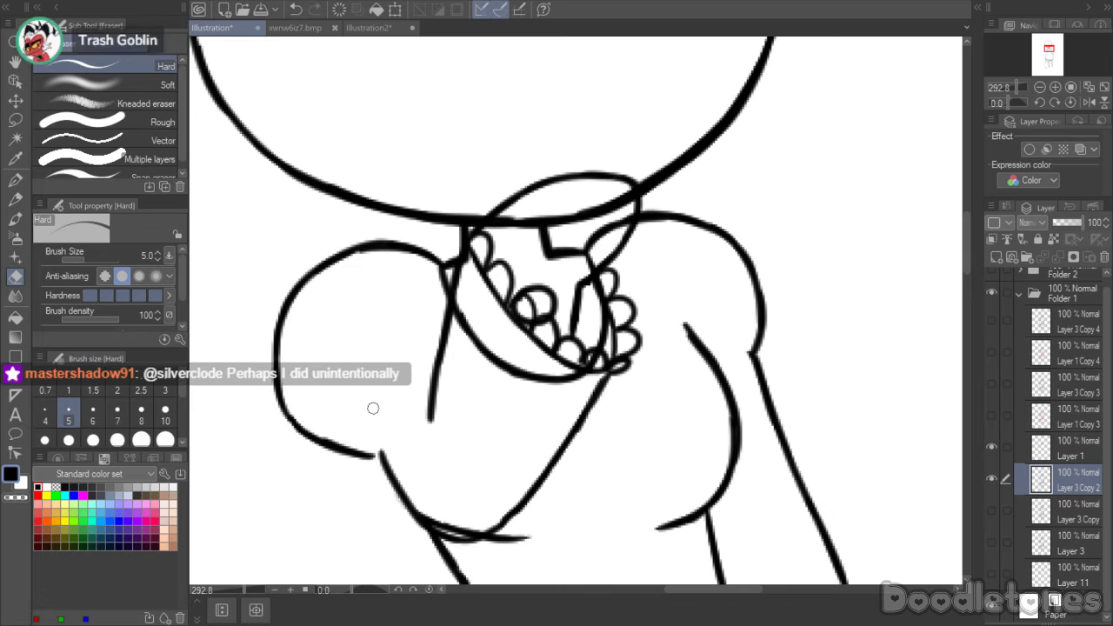
pyautogui.click(1046, 454)
pyautogui.press('p')
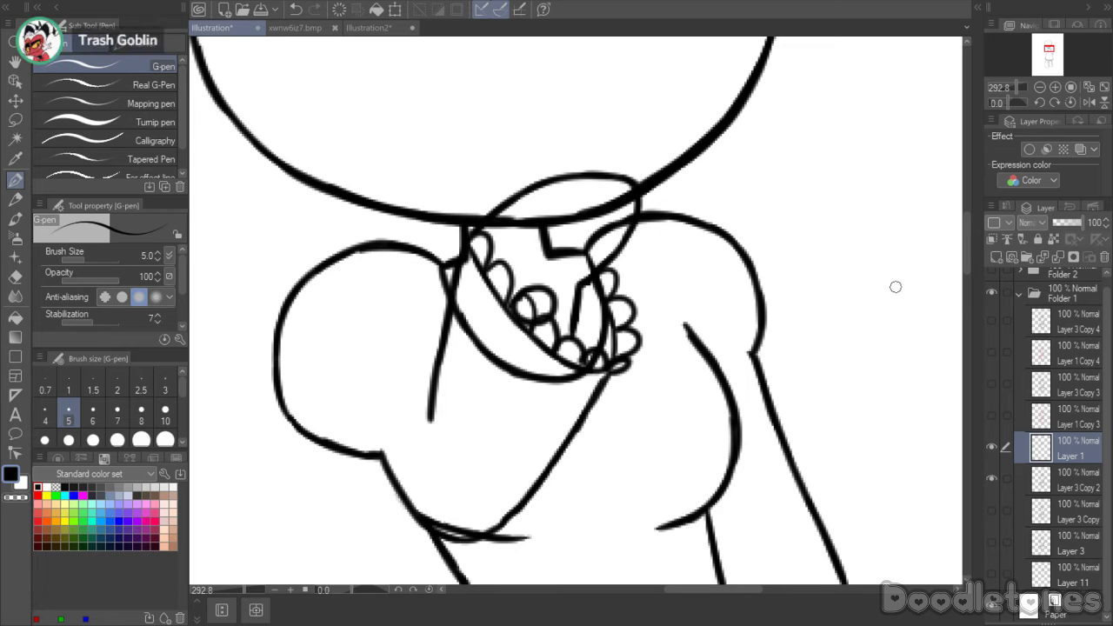
# - On Layer 3 Copy 2, erase the chin, collar and shoulder lines where they cross the edges of the raised hand, cuff and forearm
pyautogui.click(1044, 480)
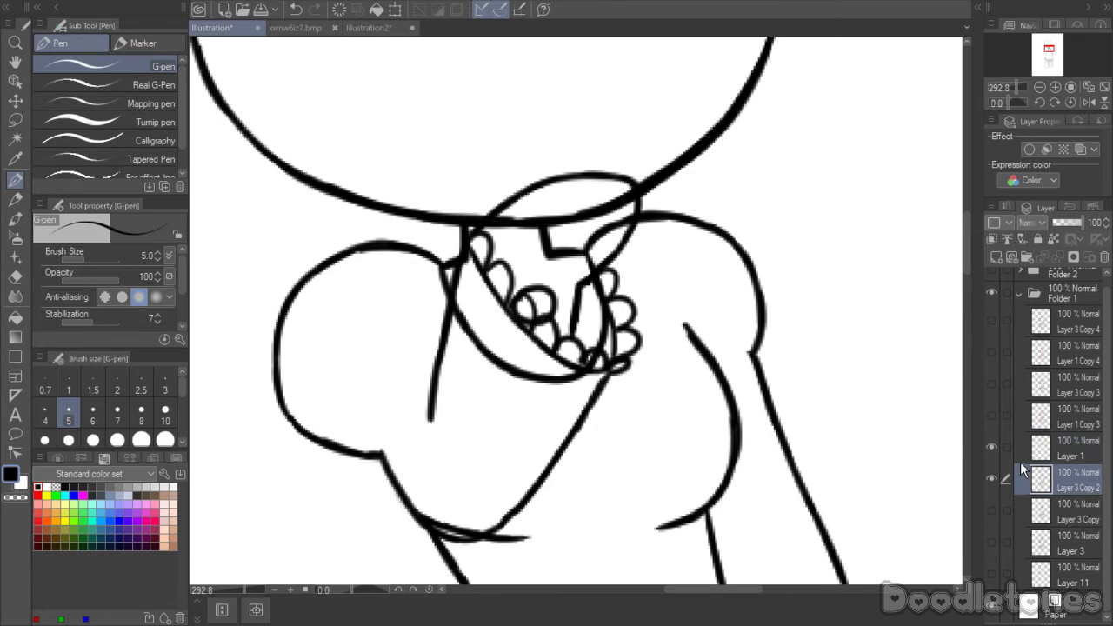
pyautogui.moveTo(463, 299); pyautogui.dragTo(456, 309)
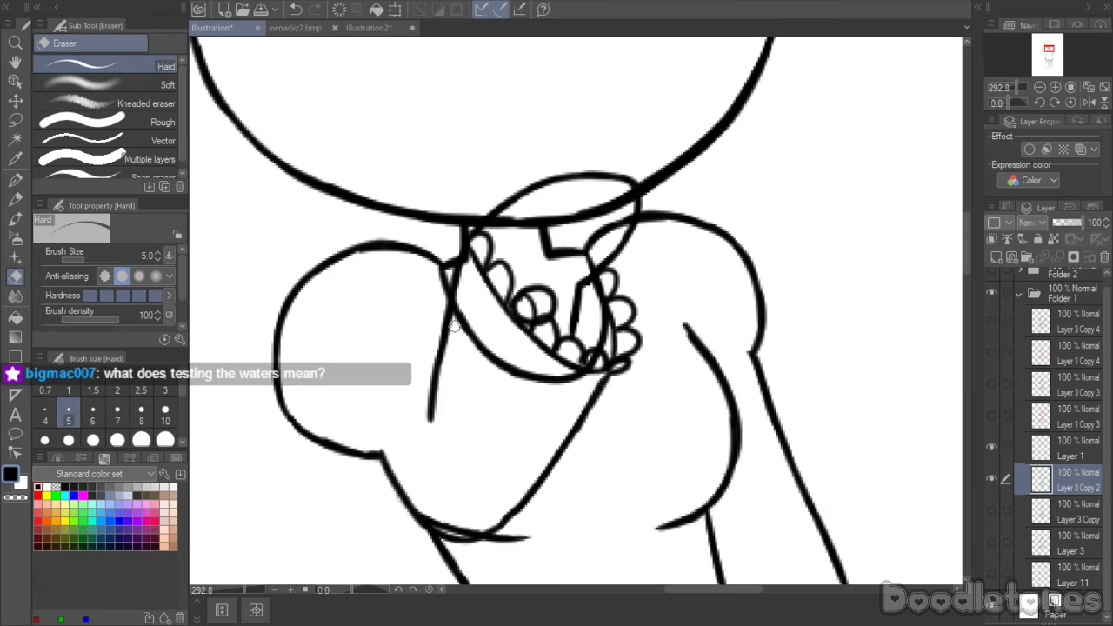
pyautogui.moveTo(478, 251)
pyautogui.mouseDown()
pyautogui.moveTo(513, 209)
pyautogui.moveTo(492, 233)
pyautogui.mouseUp()
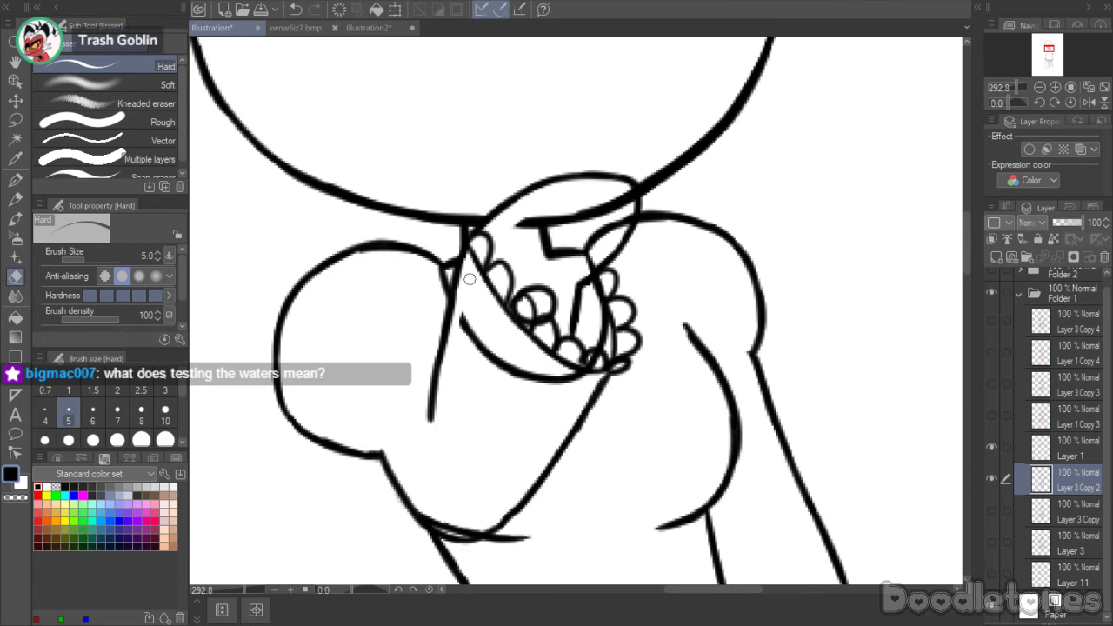
pyautogui.moveTo(467, 289)
pyautogui.mouseDown()
pyautogui.moveTo(461, 327)
pyautogui.moveTo(469, 311)
pyautogui.moveTo(473, 320)
pyautogui.mouseUp()
pyautogui.moveTo(617, 209)
pyautogui.mouseDown()
pyautogui.moveTo(616, 228)
pyautogui.moveTo(628, 222)
pyautogui.moveTo(620, 205)
pyautogui.mouseUp()
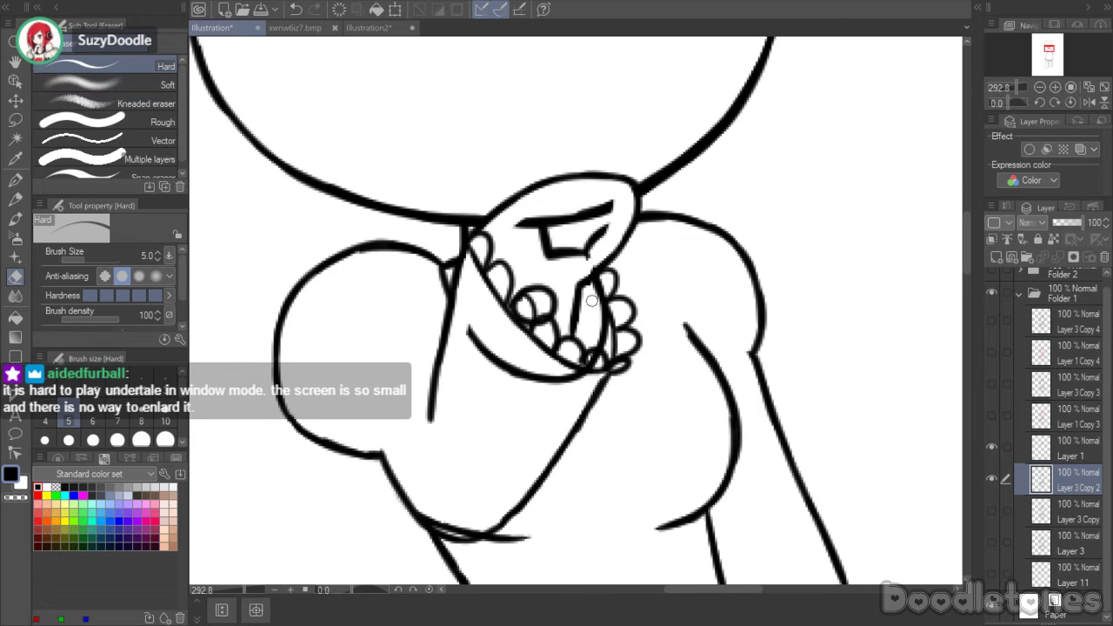
pyautogui.moveTo(592, 300); pyautogui.dragTo(597, 358)
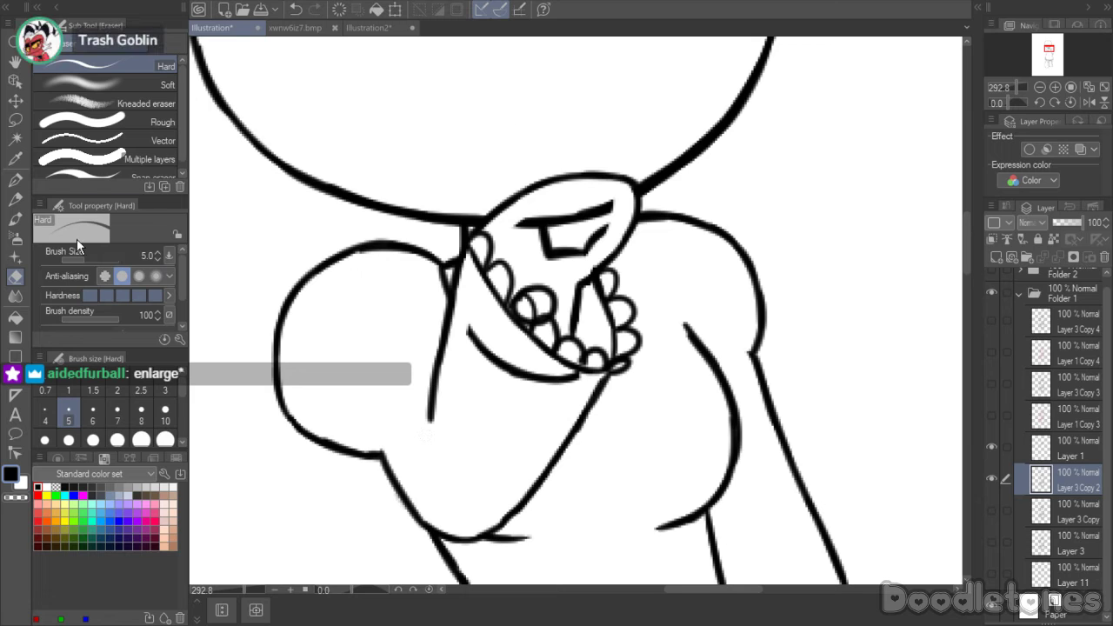
# - Lasso and delete the leftover neck, collar and button lines inside the raised hand and forearm, and clear the selection
pyautogui.click(15, 119)
pyautogui.moveTo(505, 244)
pyautogui.mouseDown()
pyautogui.moveTo(552, 191)
pyautogui.moveTo(611, 183)
pyautogui.moveTo(632, 215)
pyautogui.moveTo(589, 273)
pyautogui.moveTo(607, 349)
pyautogui.moveTo(587, 381)
pyautogui.moveTo(508, 406)
pyautogui.moveTo(459, 344)
pyautogui.moveTo(480, 280)
pyautogui.mouseUp()
pyautogui.press('Delete')
pyautogui.hotkey('ctrl', 'd')
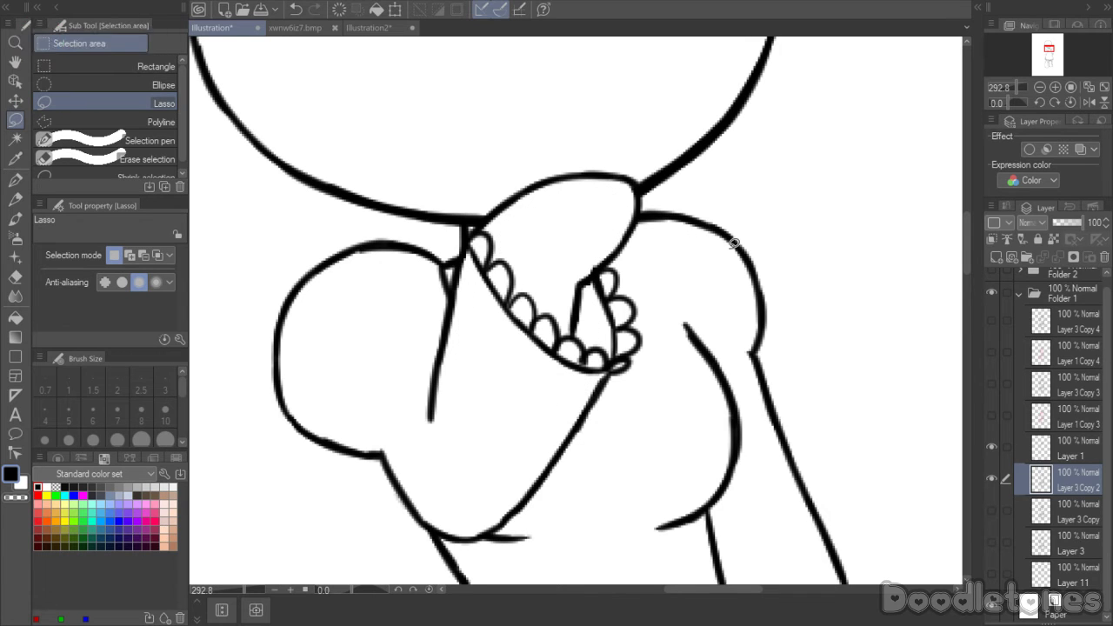
# - Check the raised arm against the body by toggling Layer 1, and merge Layer 1 down into Layer 3 Copy 2
pyautogui.scroll(-5, 733, 244)
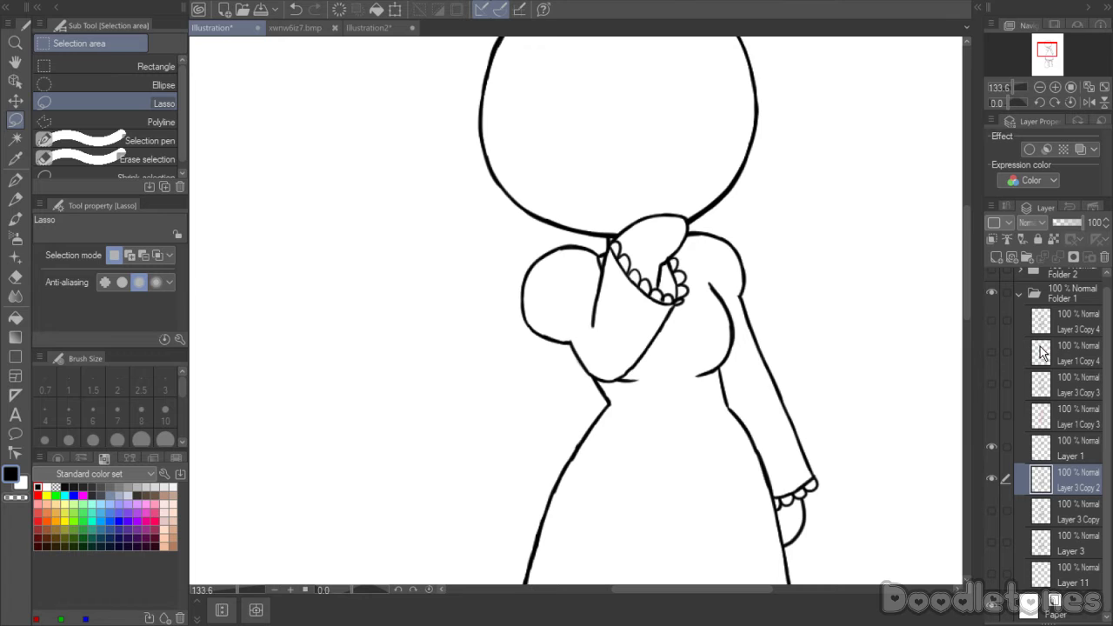
pyautogui.scroll(1, 916, 367)
pyautogui.click(992, 449)
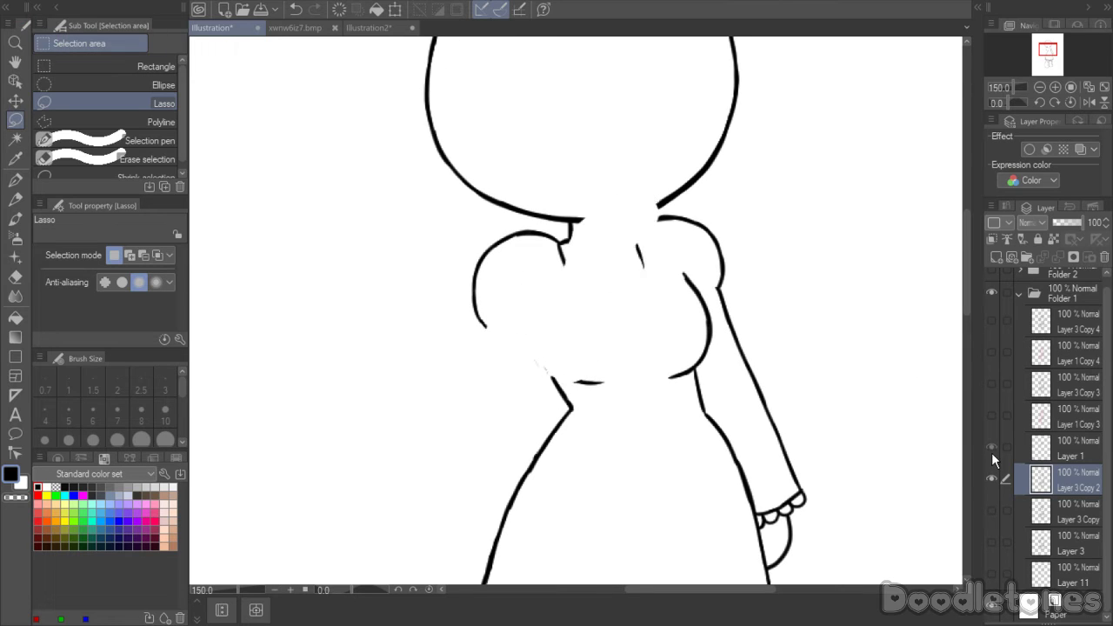
pyautogui.click(991, 448)
pyautogui.click(1072, 449)
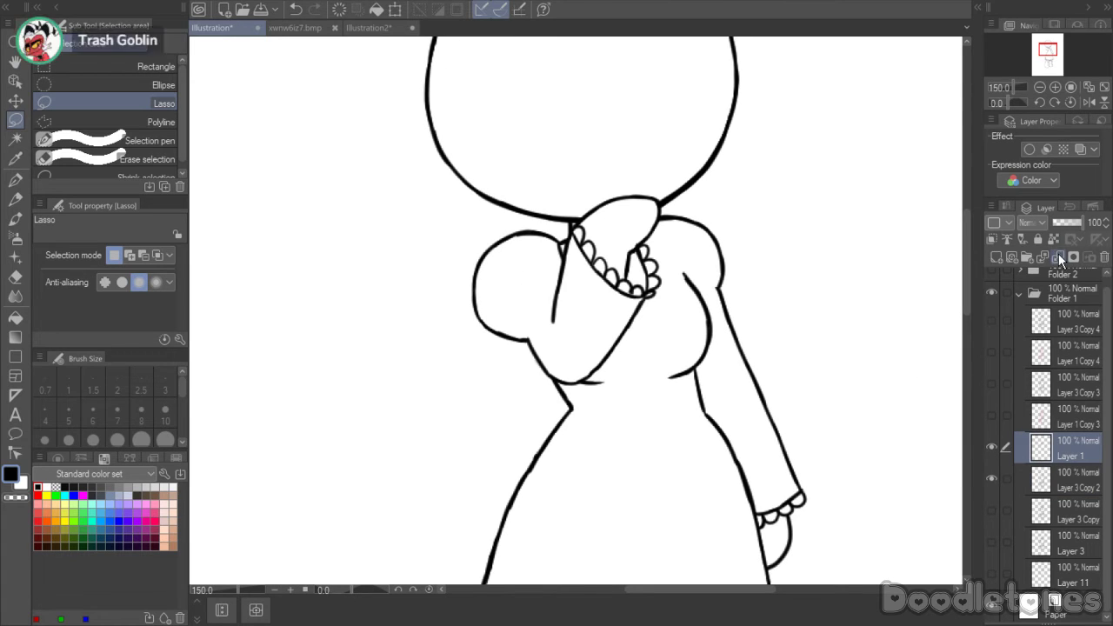
pyautogui.click(1057, 256)
pyautogui.click(990, 453)
pyautogui.click(991, 452)
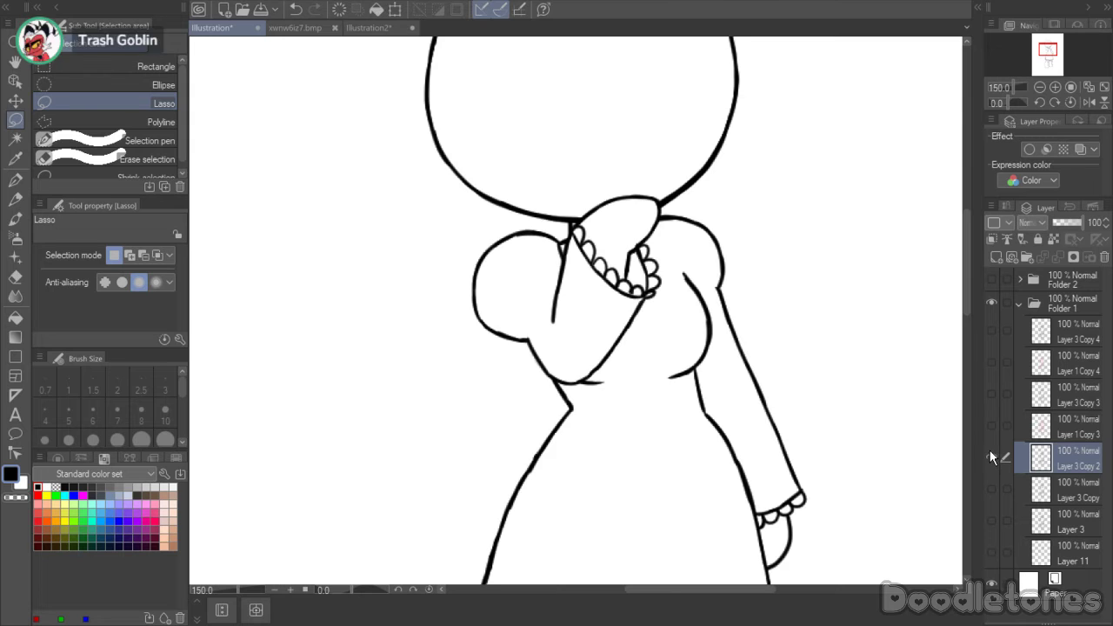
# - Hide Layer 3 Copy 2, show Layer 1 Copy 3 and Layer 3 Copy 3, and make Layer 3 Copy 3 the active layer
pyautogui.click(991, 451)
pyautogui.click(990, 425)
pyautogui.click(990, 393)
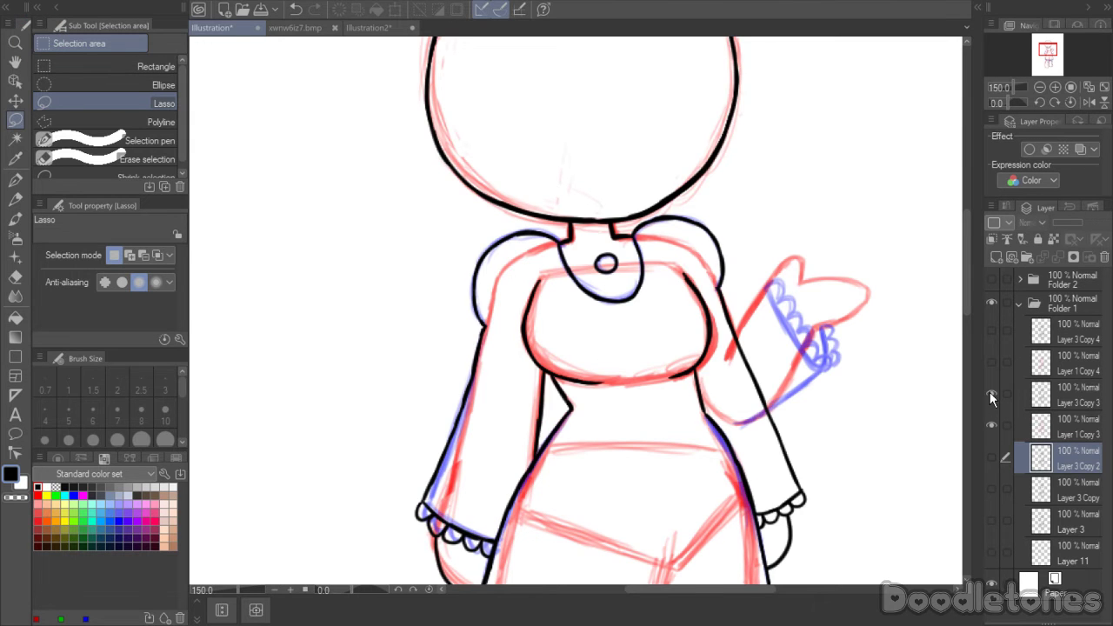
pyautogui.click(1053, 397)
pyautogui.scroll(2, 888, 312)
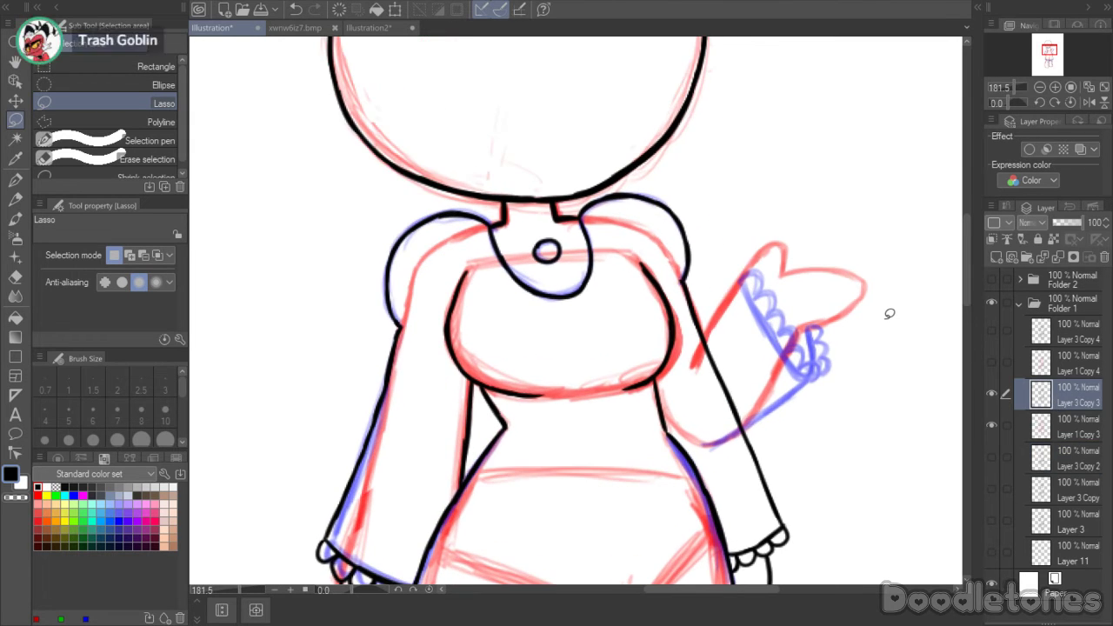
pyautogui.scroll(2, 888, 314)
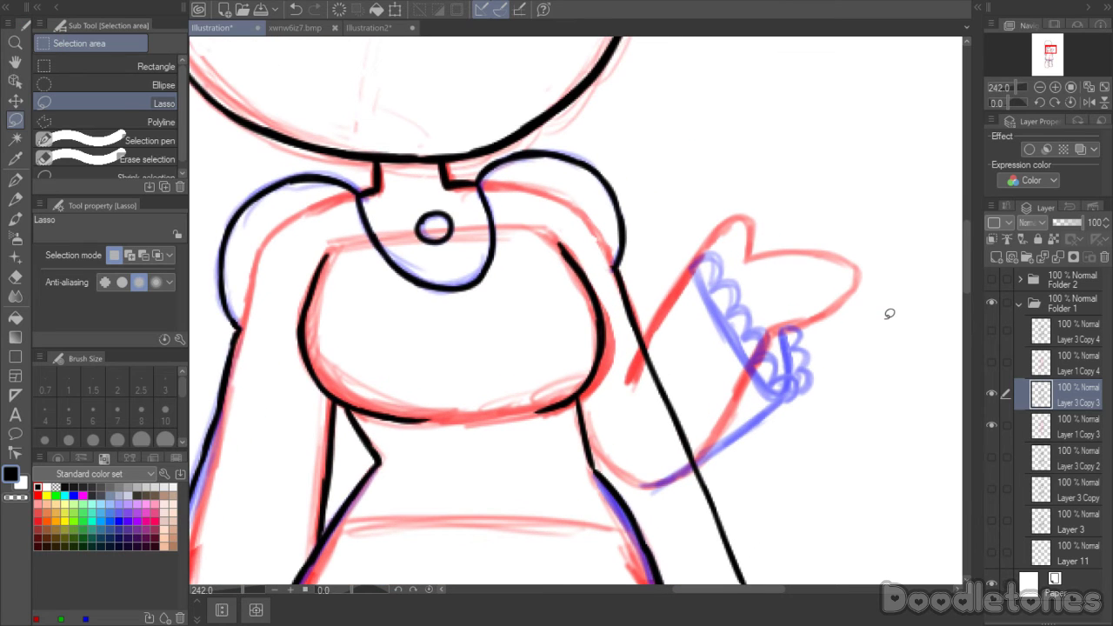
# - Erase the ends of the lowered hand and cuff lines where they touch the skirt, and cut the sleeve line at the raised forearm
pyautogui.click(15, 277)
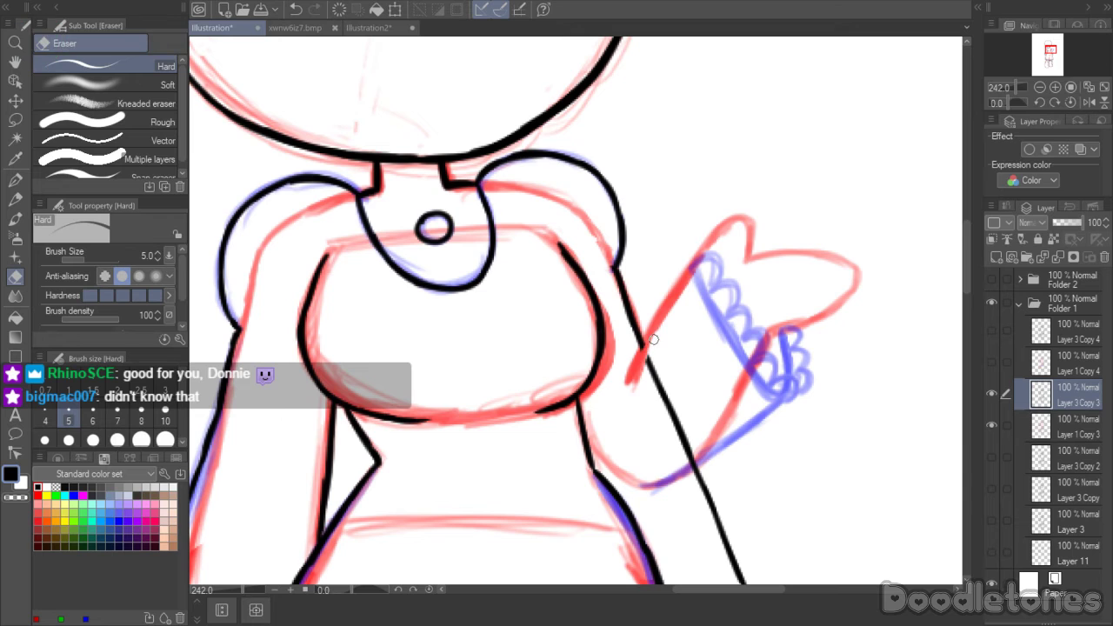
pyautogui.moveTo(967, 252); pyautogui.dragTo(968, 289)
pyautogui.moveTo(680, 341); pyautogui.dragTo(686, 363)
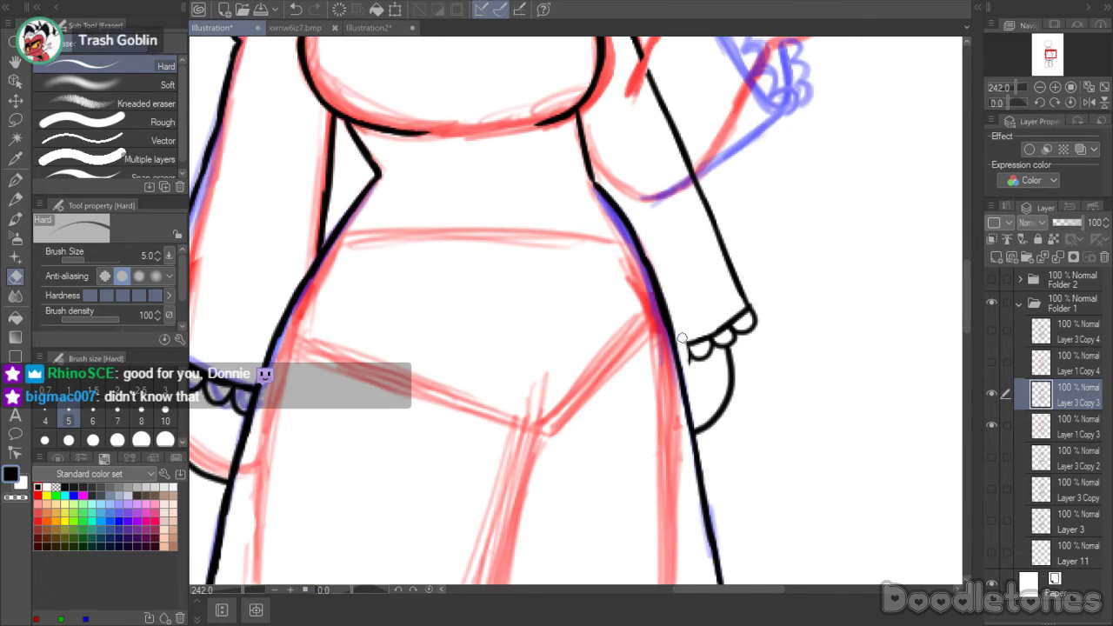
pyautogui.moveTo(697, 404); pyautogui.dragTo(706, 435)
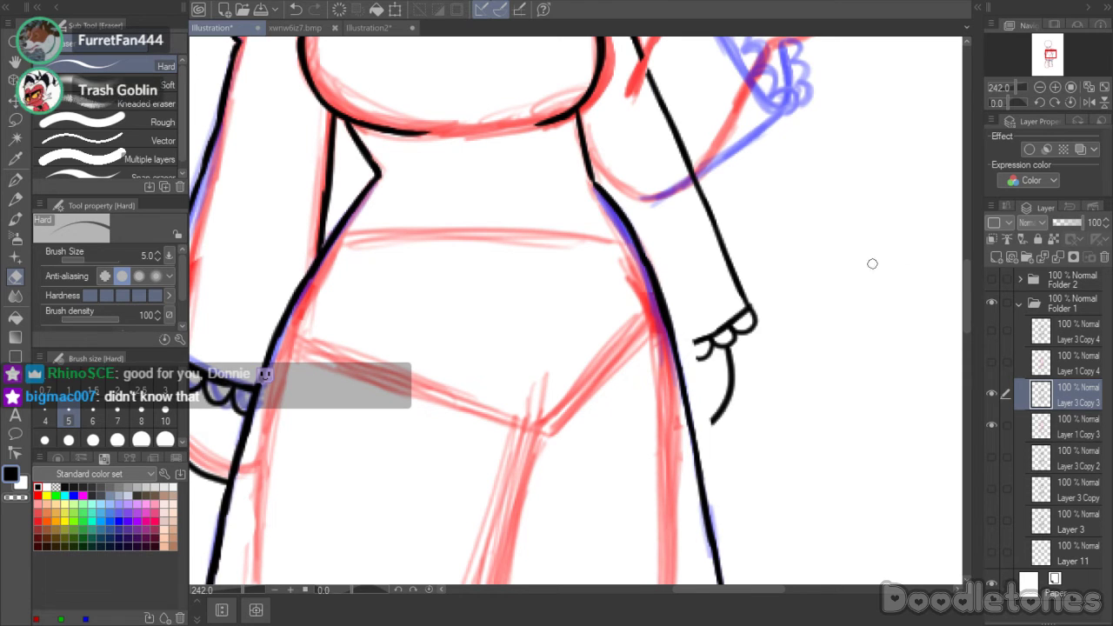
# - Lasso and delete the lowered forearm, ruffled cuff and hand beside the skirt, and clear the selection
pyautogui.moveTo(968, 337); pyautogui.dragTo(965, 305)
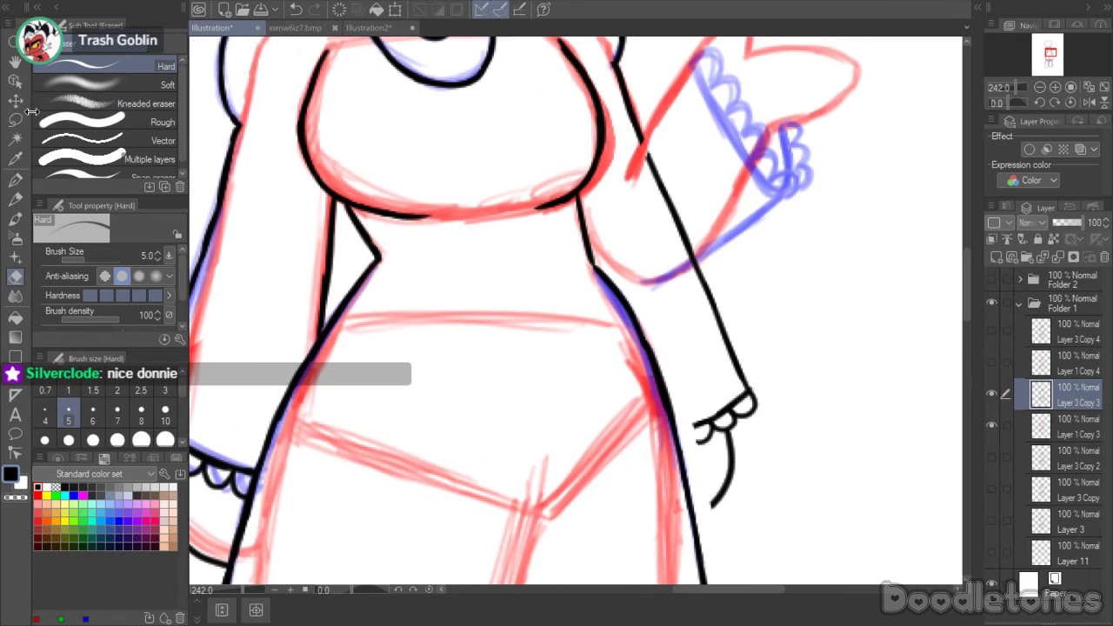
pyautogui.press('m')
pyautogui.moveTo(647, 242)
pyautogui.mouseDown()
pyautogui.moveTo(634, 152)
pyautogui.moveTo(681, 135)
pyautogui.moveTo(781, 287)
pyautogui.moveTo(829, 444)
pyautogui.moveTo(779, 512)
pyautogui.moveTo(718, 521)
pyautogui.moveTo(680, 396)
pyautogui.moveTo(684, 332)
pyautogui.moveTo(650, 242)
pyautogui.mouseUp()
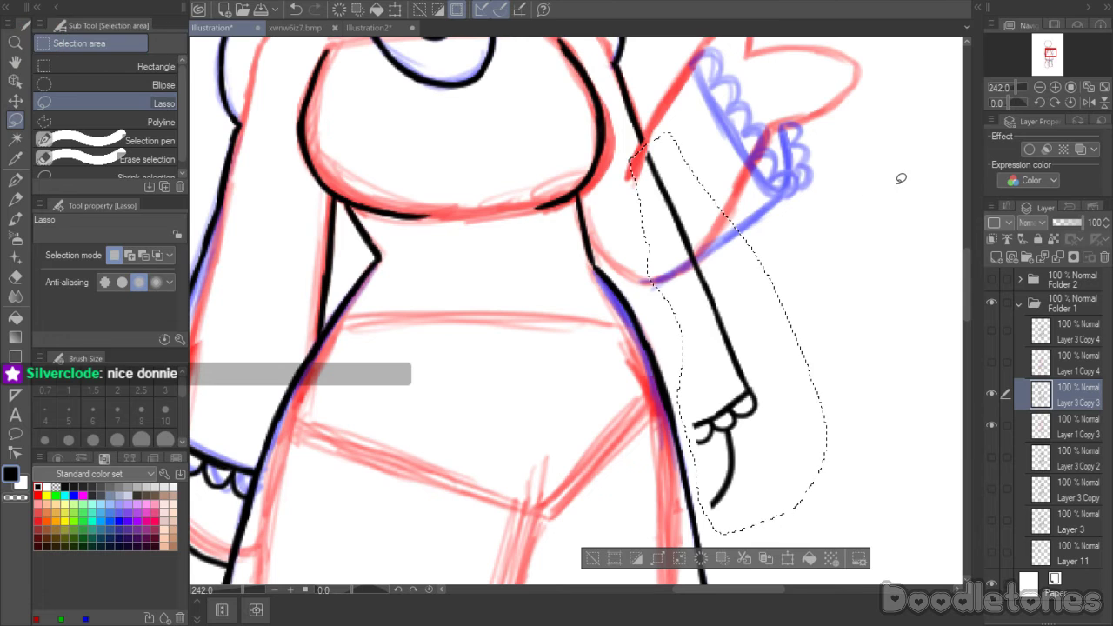
pyautogui.press('Delete')
pyautogui.hotkey('ctrl', 'd')
# - Ink the outward-raised forearm over the sketch: its upper edge, the curved lower edge from the elbow, and the straight cuff line
pyautogui.moveTo(970, 299); pyautogui.dragTo(945, 253)
pyautogui.click(15, 179)
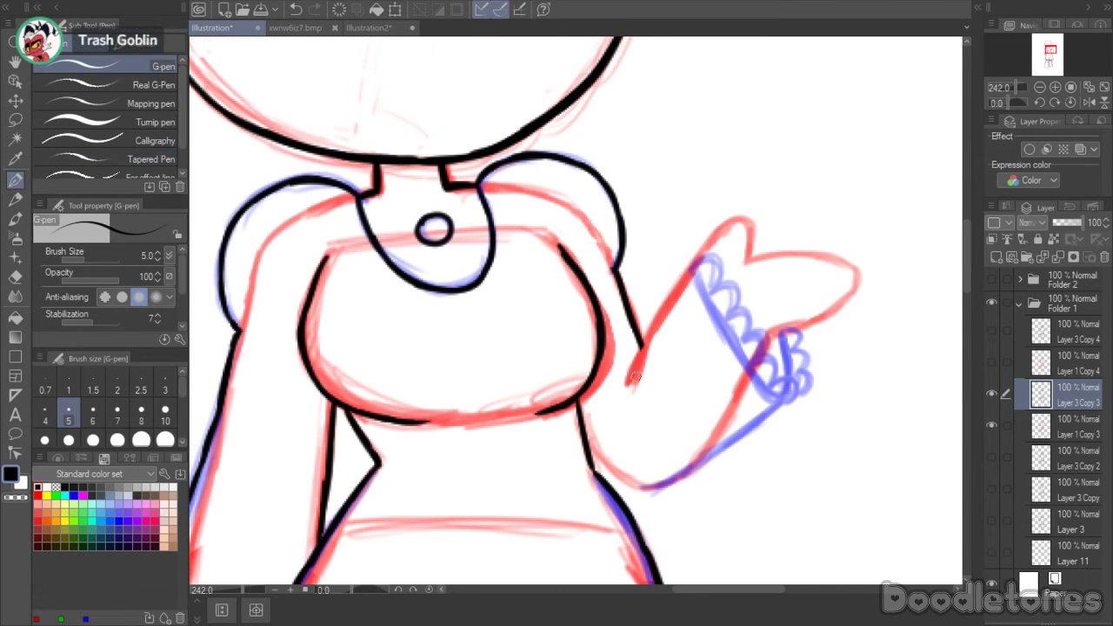
pyautogui.moveTo(628, 382); pyautogui.dragTo(701, 258)
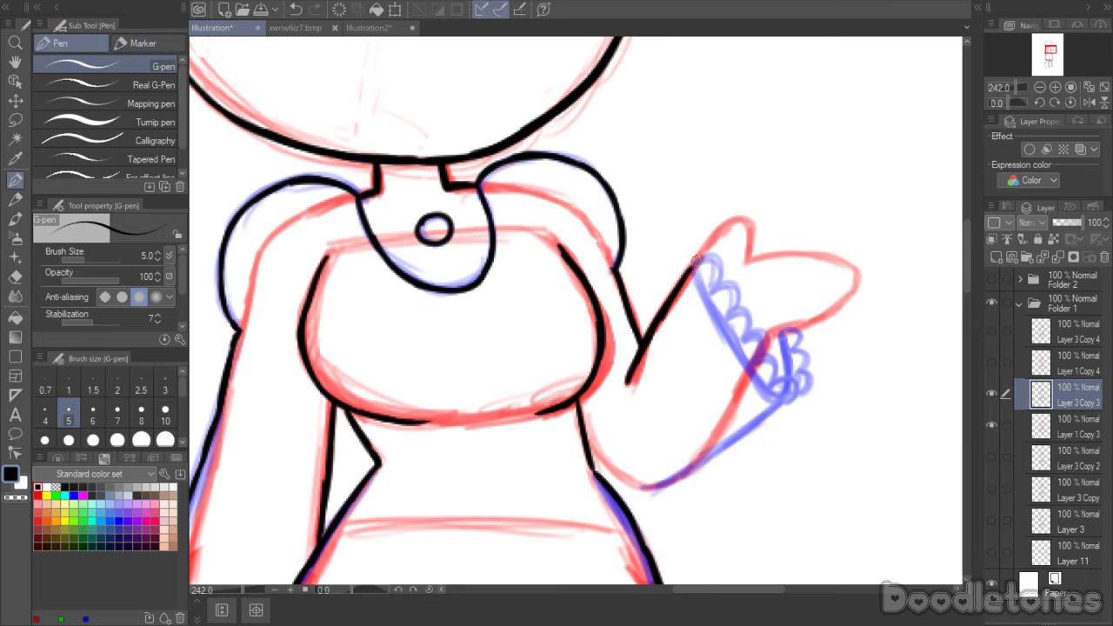
pyautogui.moveTo(592, 445)
pyautogui.mouseDown()
pyautogui.moveTo(624, 480)
pyautogui.moveTo(597, 462)
pyautogui.moveTo(656, 487)
pyautogui.moveTo(644, 486)
pyautogui.moveTo(707, 459)
pyautogui.moveTo(668, 494)
pyautogui.moveTo(700, 467)
pyautogui.moveTo(671, 479)
pyautogui.moveTo(785, 402)
pyautogui.mouseUp()
pyautogui.moveTo(694, 265)
pyautogui.mouseDown()
pyautogui.moveTo(724, 334)
pyautogui.moveTo(705, 303)
pyautogui.moveTo(759, 387)
pyautogui.mouseUp()
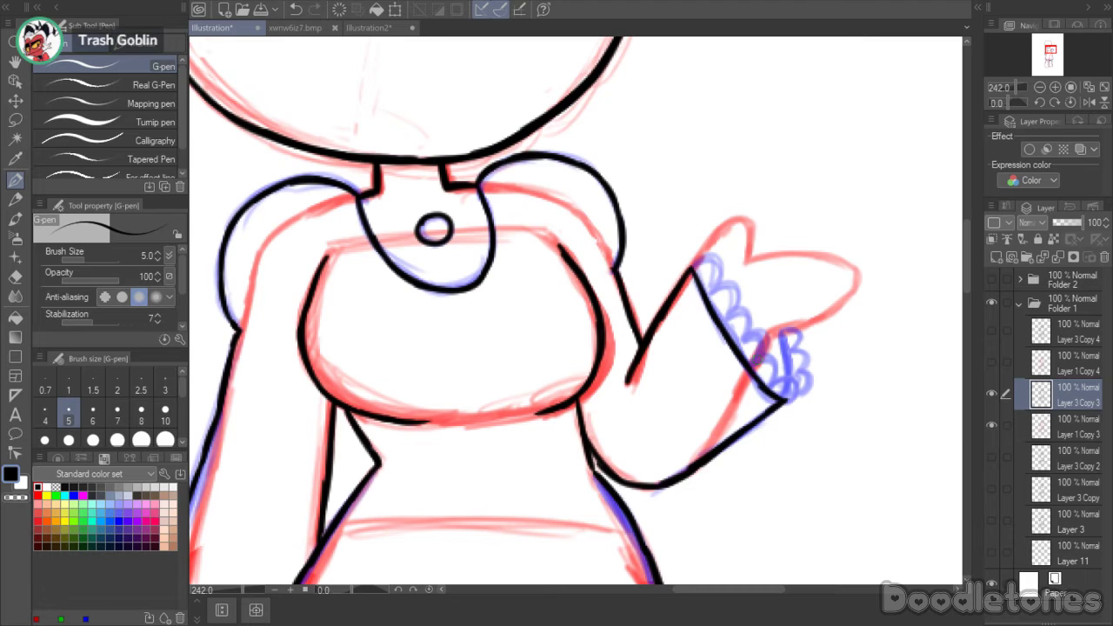
# - Ink the scalloped ruffles on both sides of the raised cuff and the outline of the open hand, cleaning up stray ends
pyautogui.moveTo(688, 263)
pyautogui.mouseDown()
pyautogui.moveTo(705, 287)
pyautogui.moveTo(719, 281)
pyautogui.moveTo(731, 300)
pyautogui.moveTo(718, 323)
pyautogui.moveTo(746, 314)
pyautogui.moveTo(736, 345)
pyautogui.moveTo(756, 335)
pyautogui.moveTo(750, 361)
pyautogui.moveTo(756, 369)
pyautogui.moveTo(765, 357)
pyautogui.moveTo(763, 385)
pyautogui.moveTo(788, 396)
pyautogui.mouseUp()
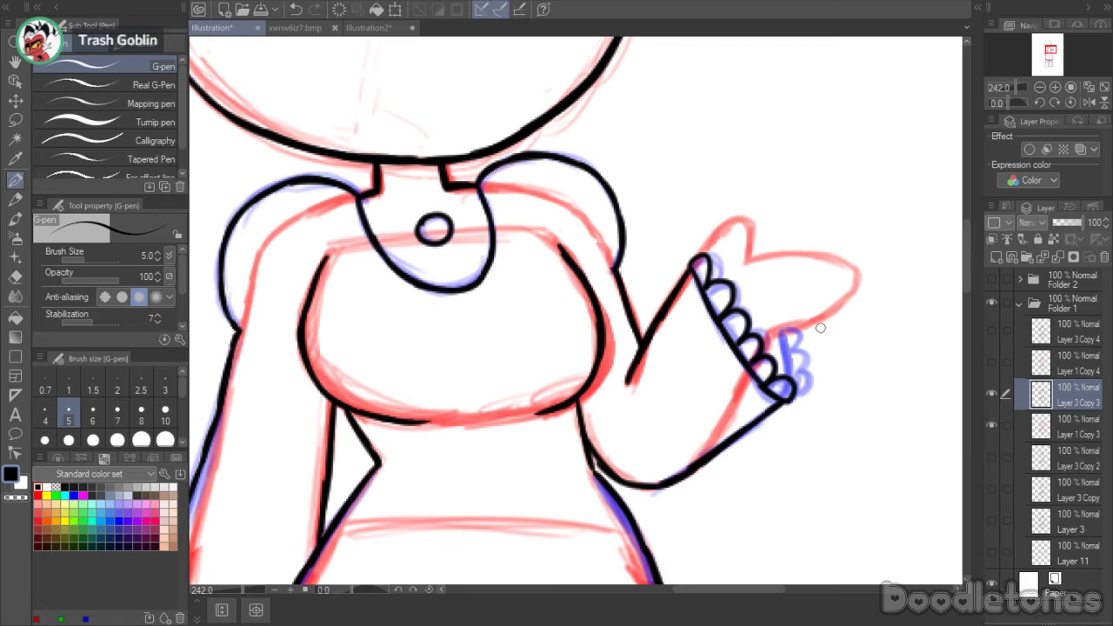
pyautogui.moveTo(782, 336); pyautogui.dragTo(789, 381)
pyautogui.moveTo(706, 252)
pyautogui.mouseDown()
pyautogui.moveTo(751, 235)
pyautogui.moveTo(742, 221)
pyautogui.moveTo(749, 253)
pyautogui.moveTo(819, 255)
pyautogui.moveTo(855, 286)
pyautogui.moveTo(814, 322)
pyautogui.moveTo(780, 325)
pyautogui.mouseUp()
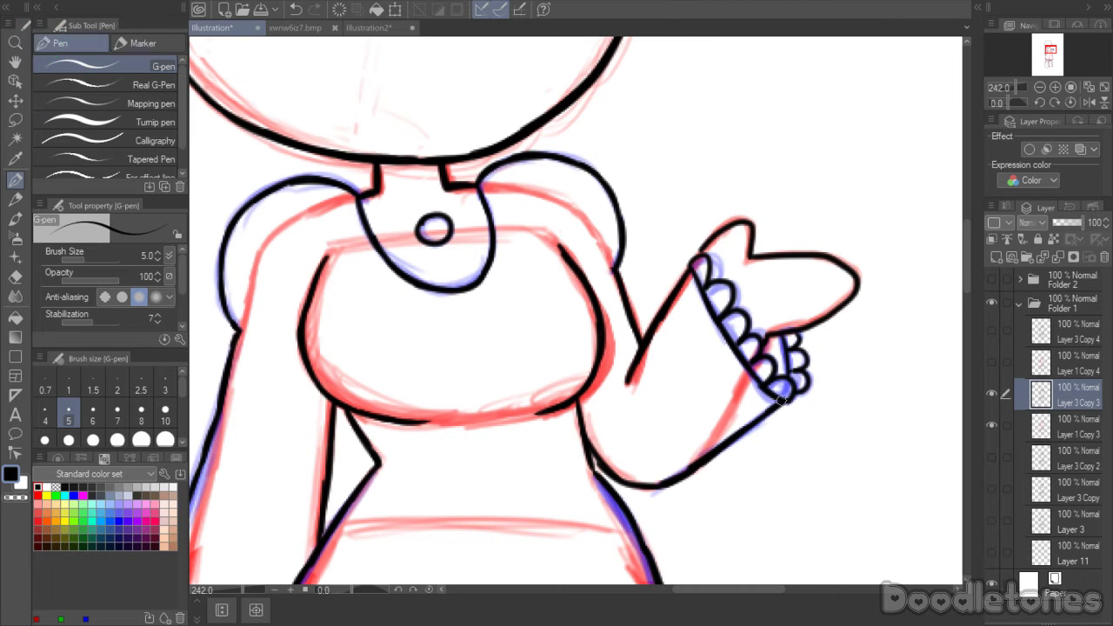
pyautogui.click(16, 277)
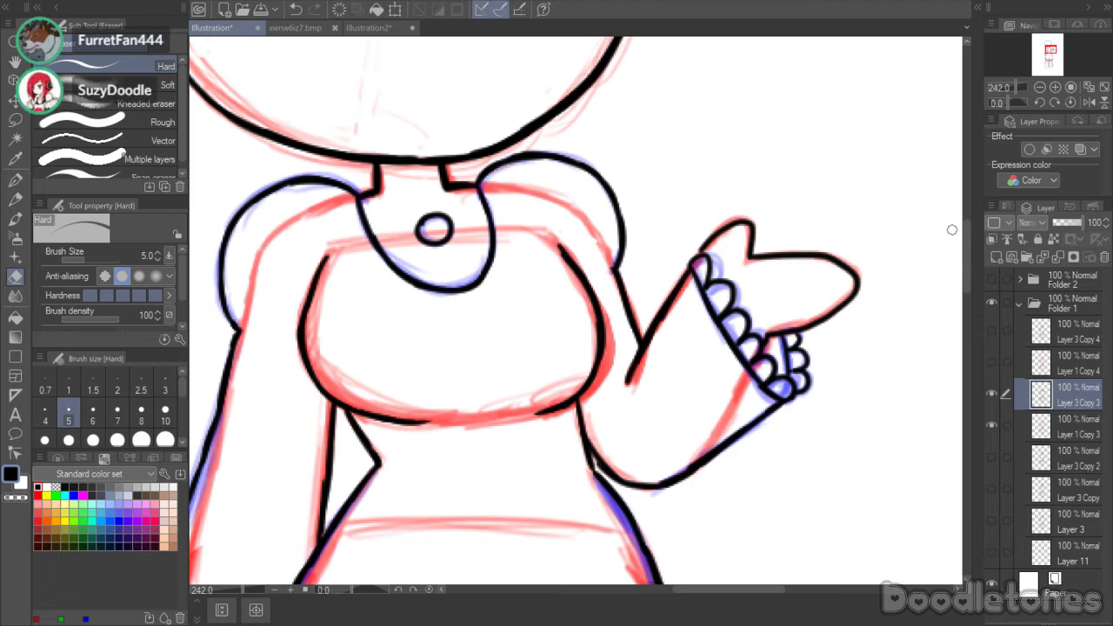
pyautogui.click(15, 180)
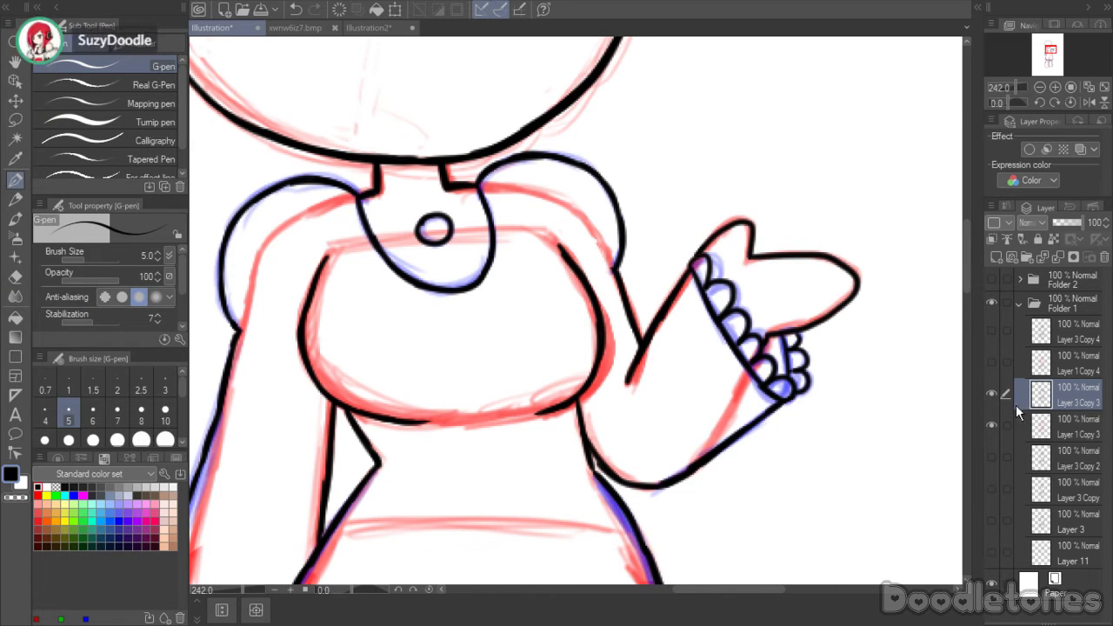
# - Delete the Layer 1 Copy 3 sketch layer
pyautogui.hotkey('alt', '[')
pyautogui.click(1105, 260)
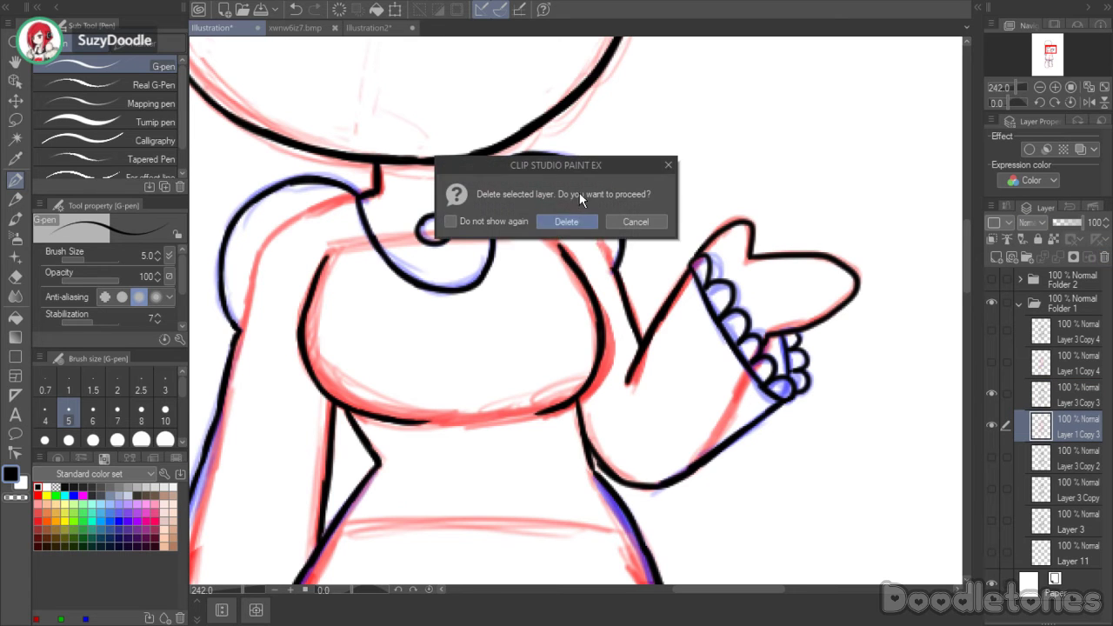
pyautogui.click(559, 218)
# - On Layer 3 Copy 3, clean up the overlapping lines where the raised arm's elbow meets the waist
pyautogui.moveTo(968, 228)
pyautogui.mouseDown()
pyautogui.moveTo(966, 275)
pyautogui.moveTo(961, 240)
pyautogui.mouseUp()
pyautogui.click(1047, 401)
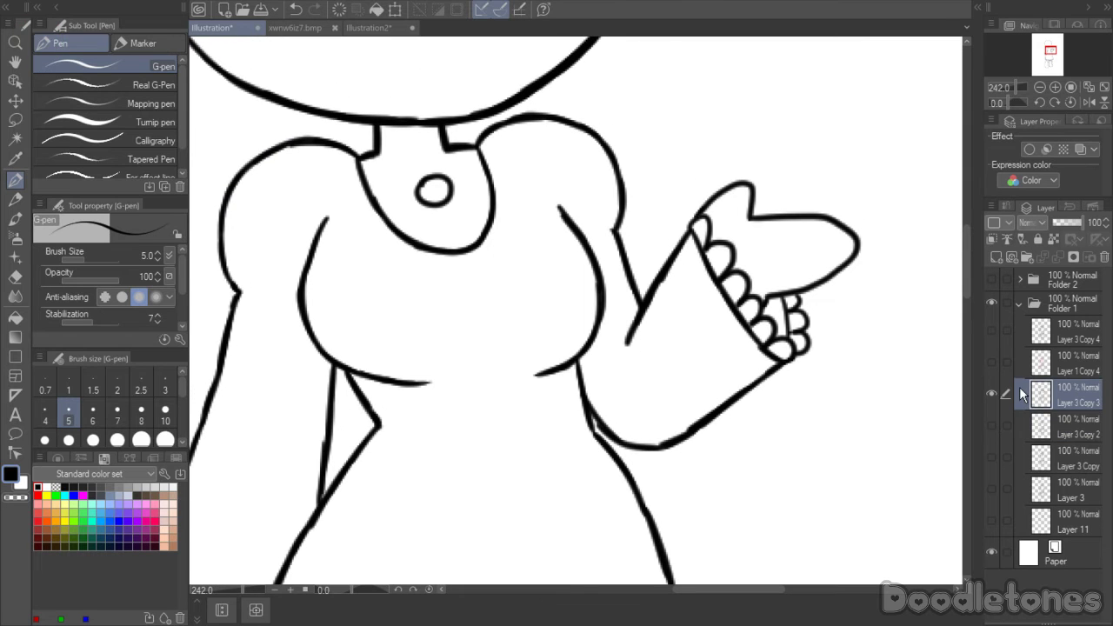
pyautogui.click(15, 277)
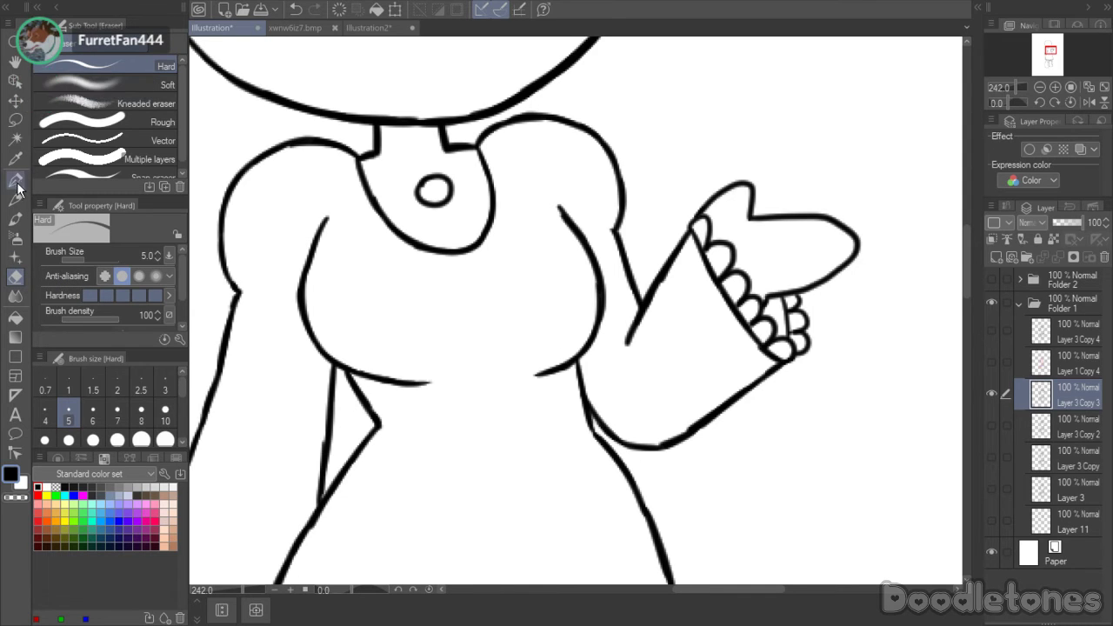
pyautogui.click(16, 181)
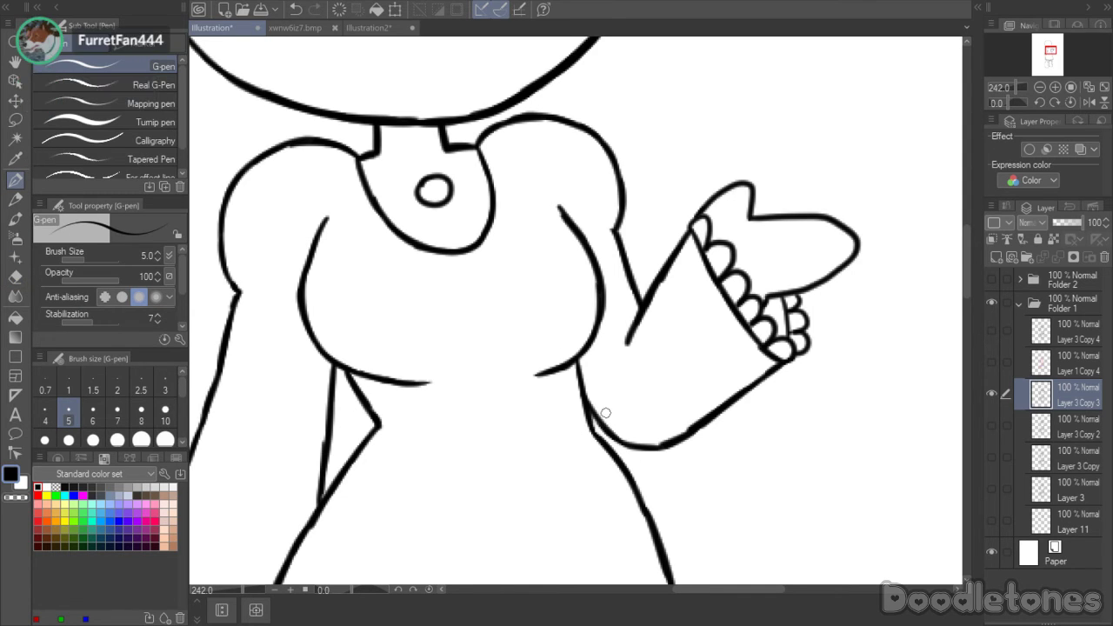
# - Hide Layer 3 Copy 3, show Layer 1 Copy 4 and Layer 3 Copy 4, and make Layer 3 Copy 4 the active layer
pyautogui.click(991, 393)
pyautogui.click(991, 362)
pyautogui.click(991, 331)
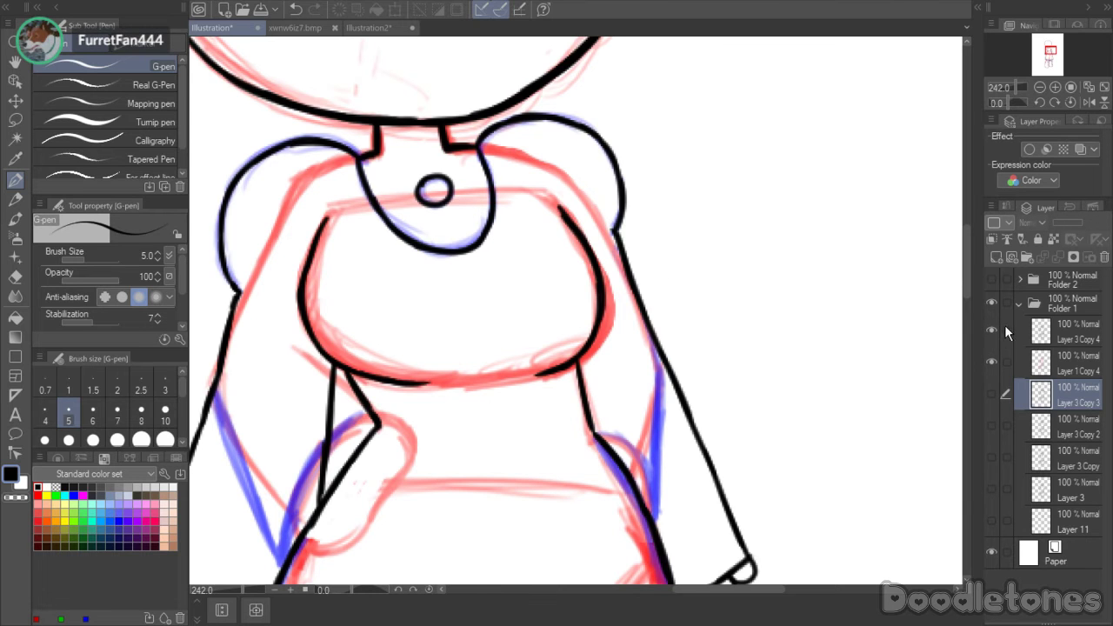
pyautogui.click(1034, 331)
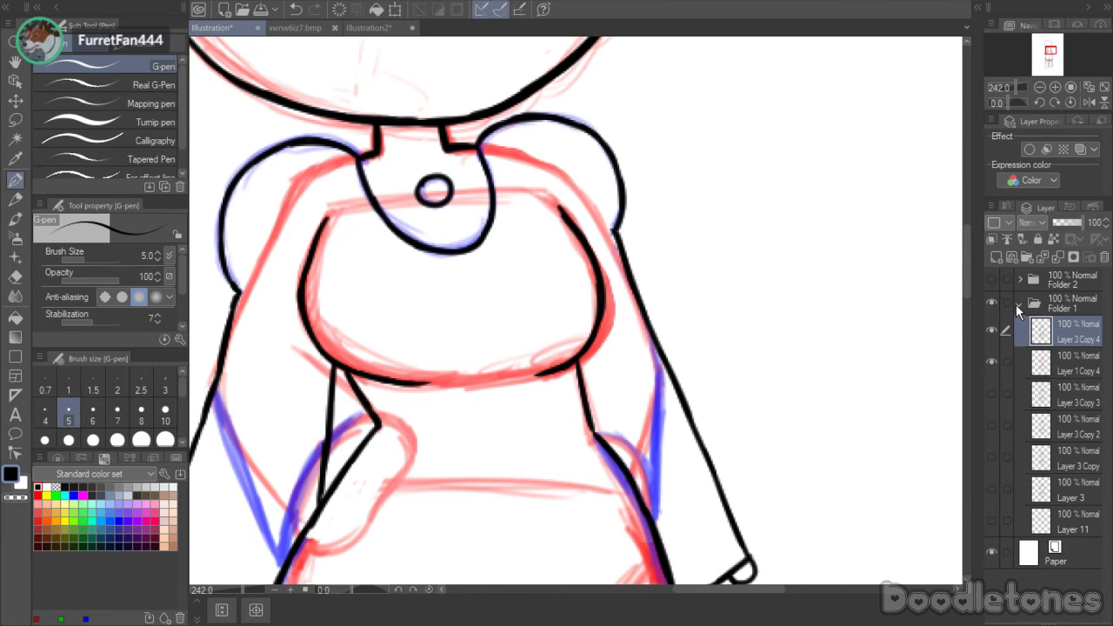
# - Erase gaps in both outer sleeve lines and where the cuffs and hands meet the skirt, isolating the lowered forearms
pyautogui.click(16, 119)
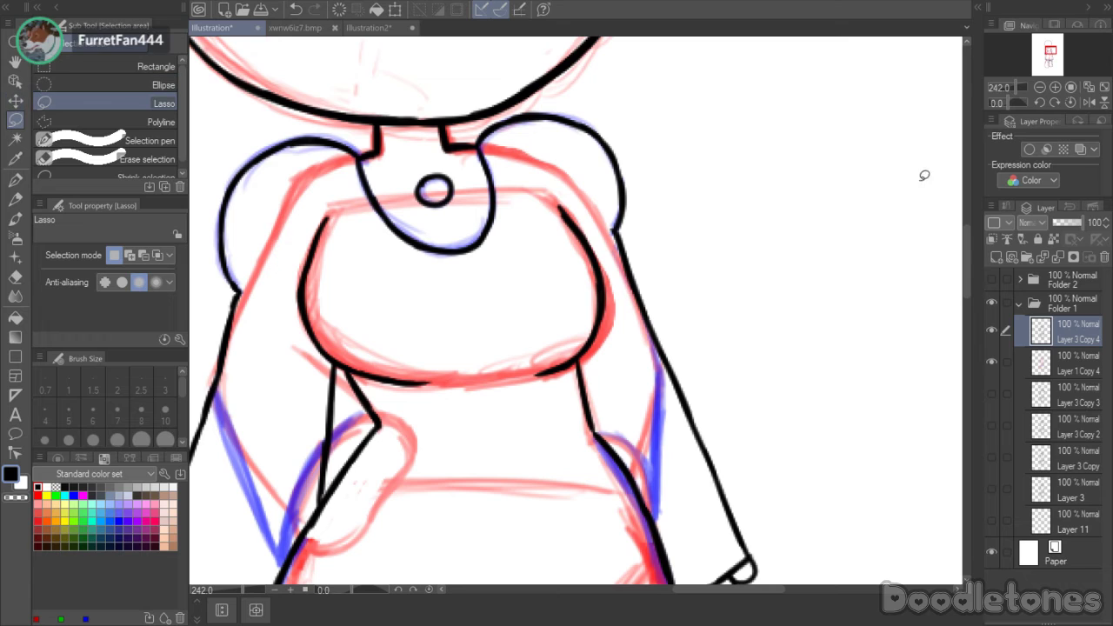
pyautogui.moveTo(965, 217)
pyautogui.mouseDown()
pyautogui.moveTo(953, 231)
pyautogui.moveTo(960, 251)
pyautogui.mouseUp()
pyautogui.click(16, 275)
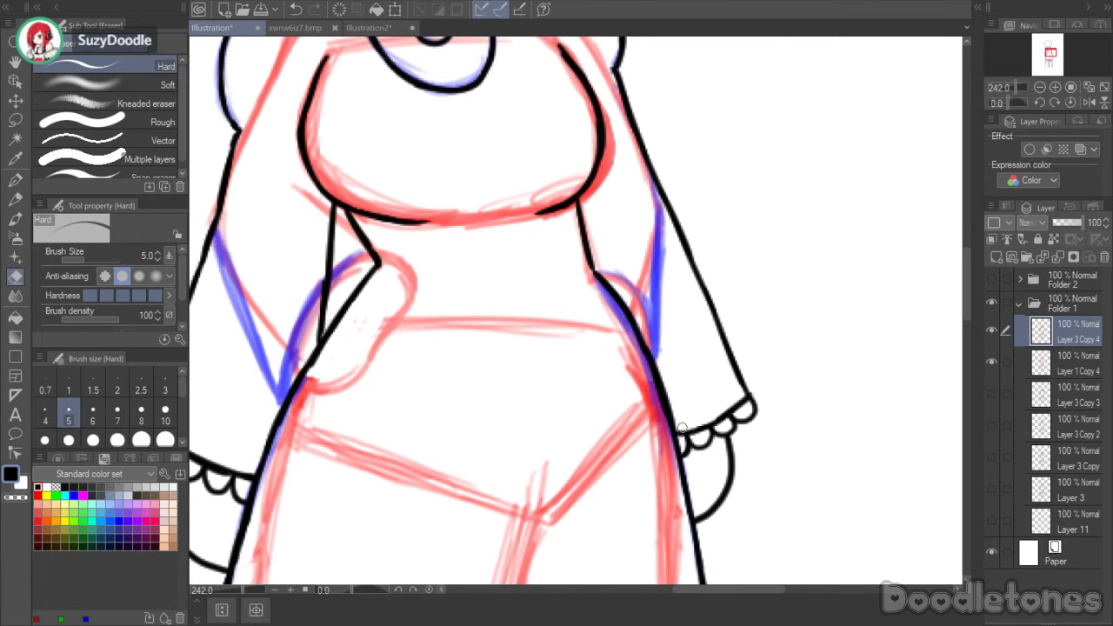
pyautogui.moveTo(683, 428)
pyautogui.mouseDown()
pyautogui.moveTo(684, 454)
pyautogui.moveTo(687, 445)
pyautogui.mouseUp()
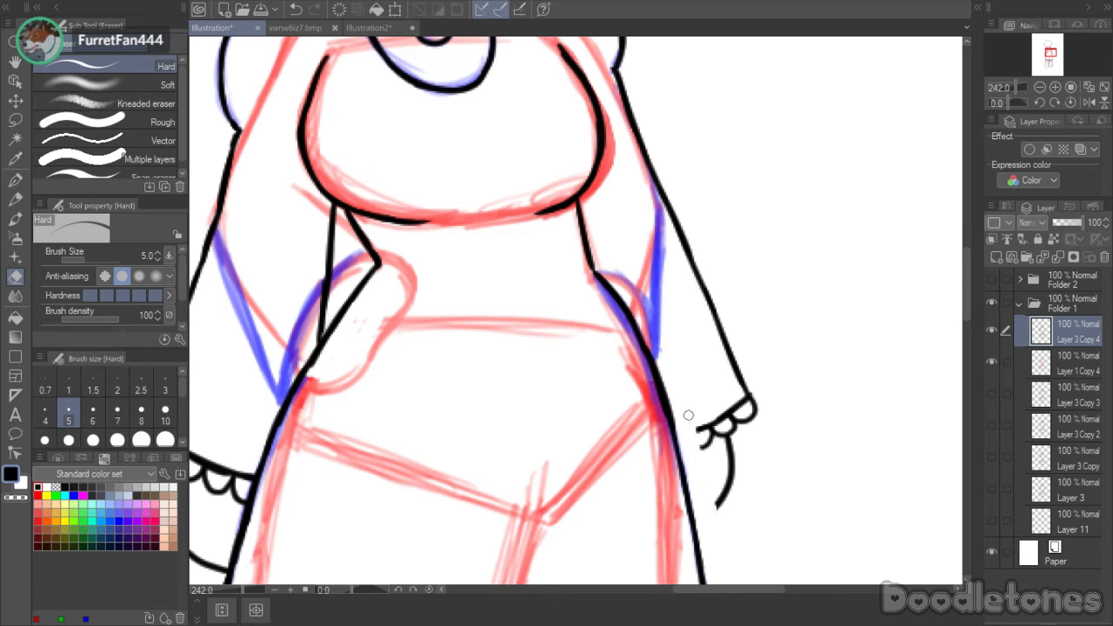
pyautogui.scroll(2, 970, 306)
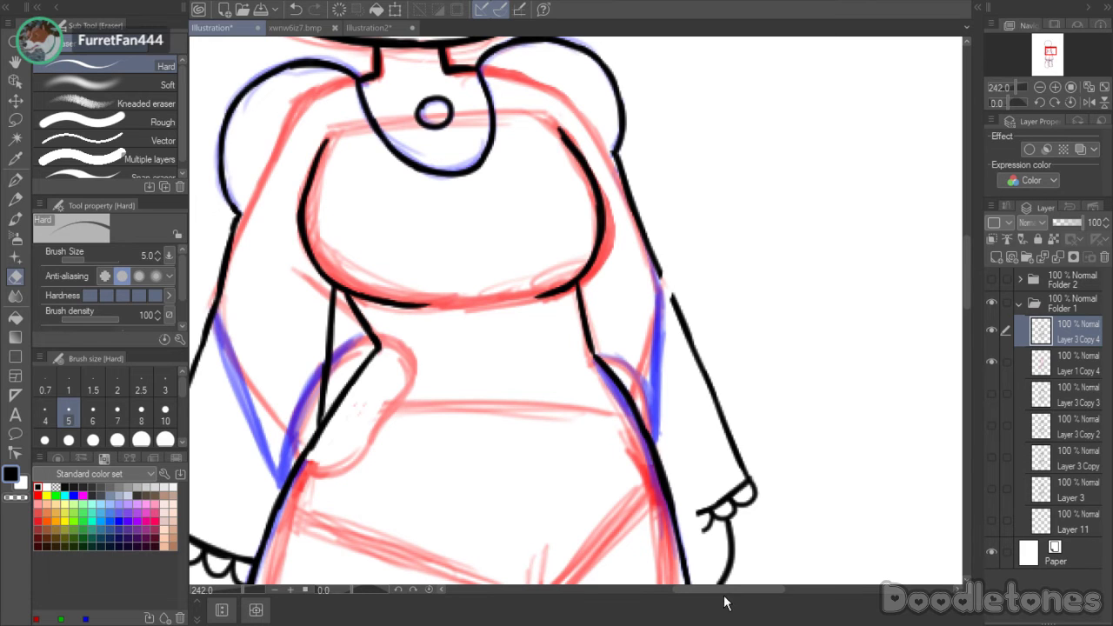
pyautogui.moveTo(720, 592); pyautogui.dragTo(668, 591)
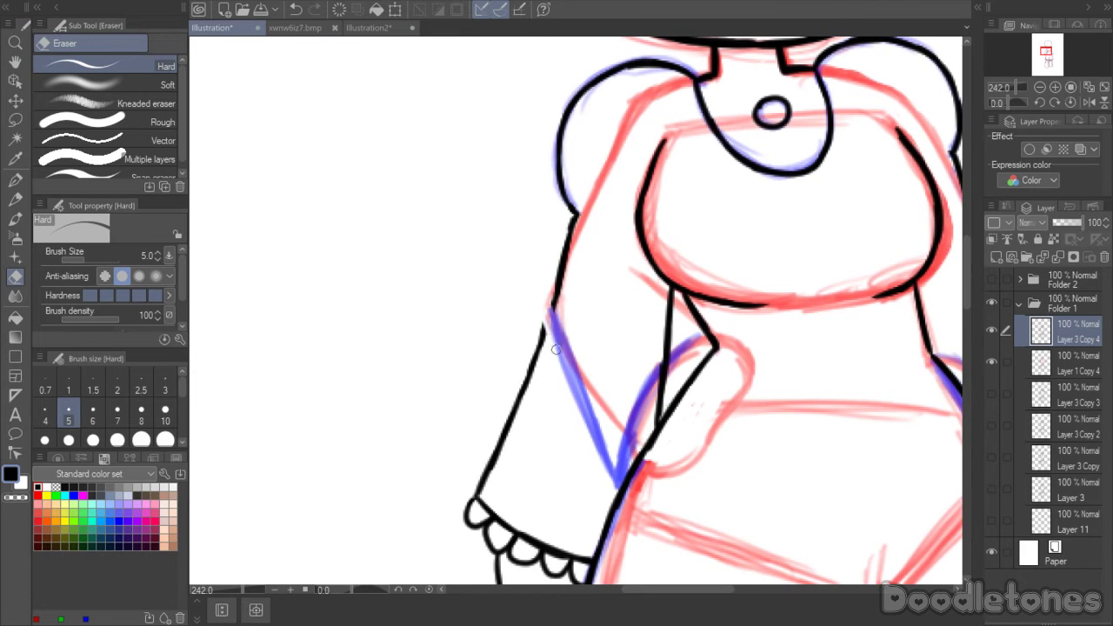
pyautogui.scroll(-2, 969, 291)
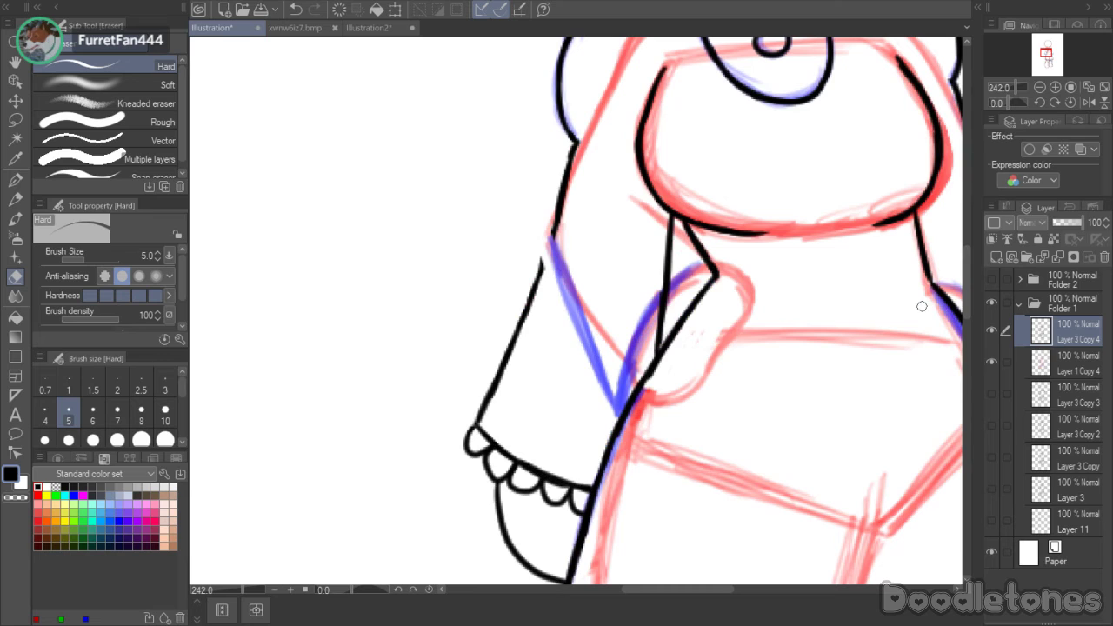
pyautogui.scroll(-2, 959, 260)
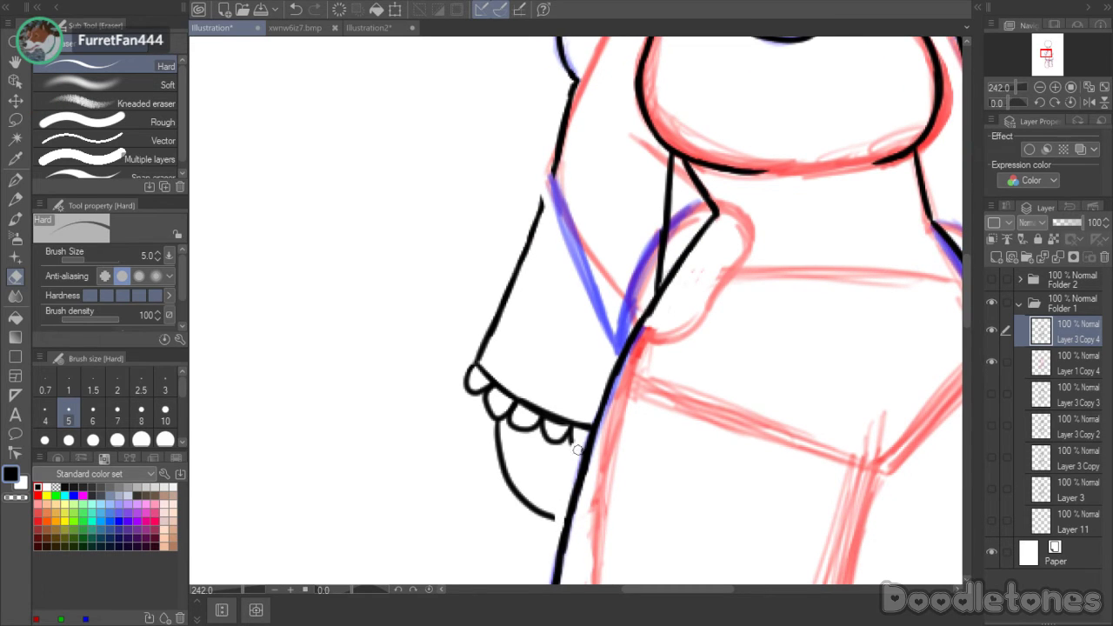
pyautogui.moveTo(577, 422)
pyautogui.mouseDown()
pyautogui.moveTo(553, 487)
pyautogui.moveTo(560, 437)
pyautogui.moveTo(558, 451)
pyautogui.moveTo(583, 406)
pyautogui.moveTo(566, 442)
pyautogui.mouseUp()
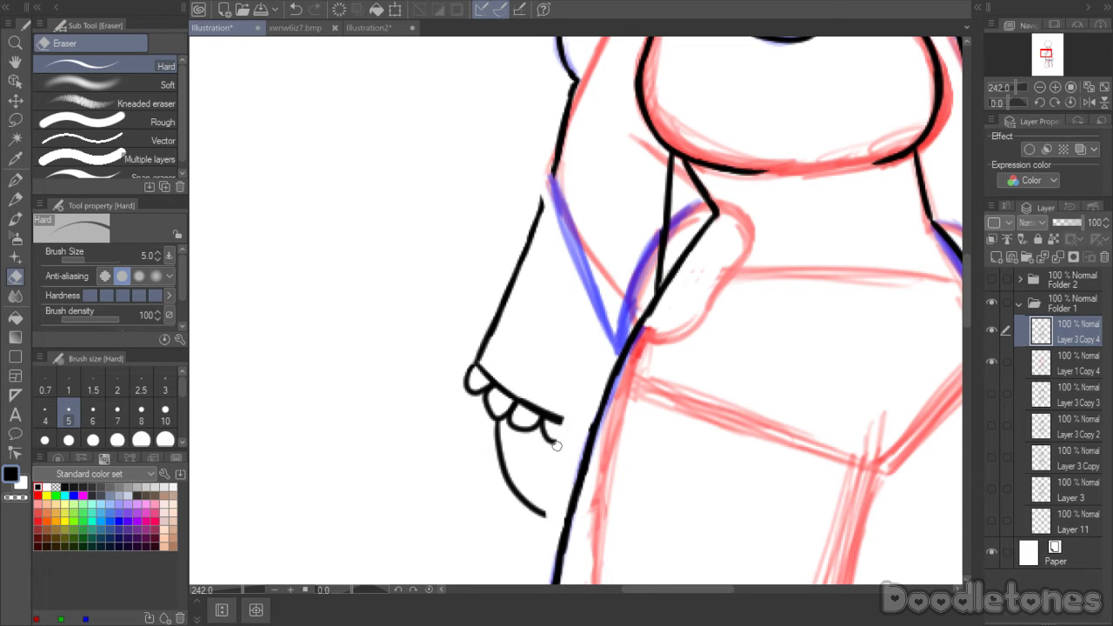
# - Lasso and delete the left lowered forearm with its ruffled cuff and hand, including the leftover specks
pyautogui.press('m')
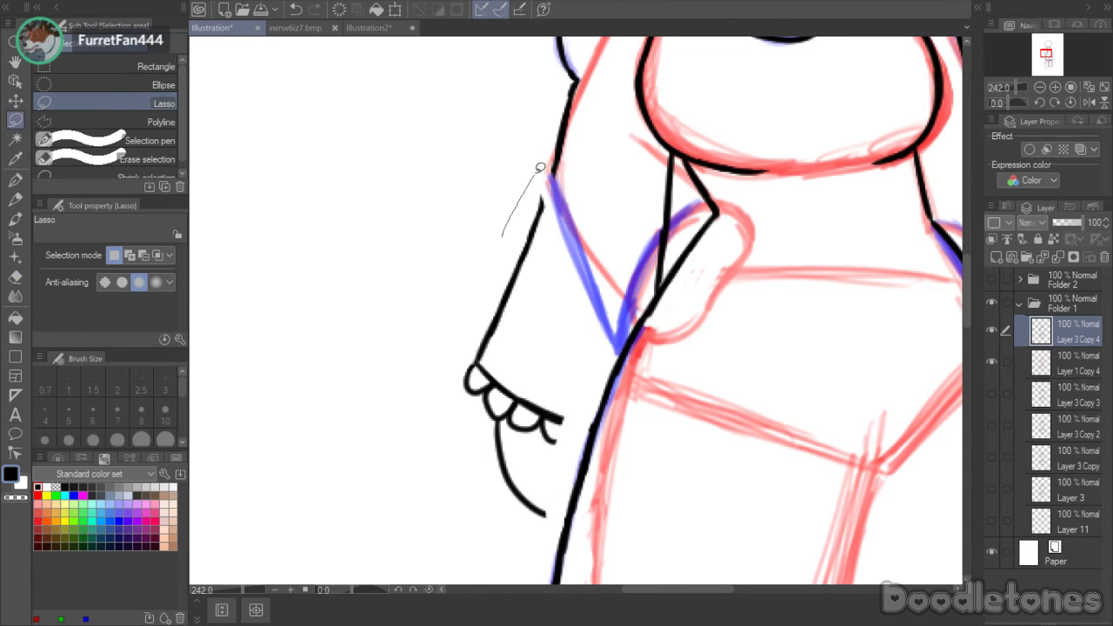
pyautogui.moveTo(540, 167)
pyautogui.mouseDown()
pyautogui.moveTo(589, 281)
pyautogui.moveTo(572, 437)
pyautogui.moveTo(498, 526)
pyautogui.moveTo(435, 293)
pyautogui.mouseUp()
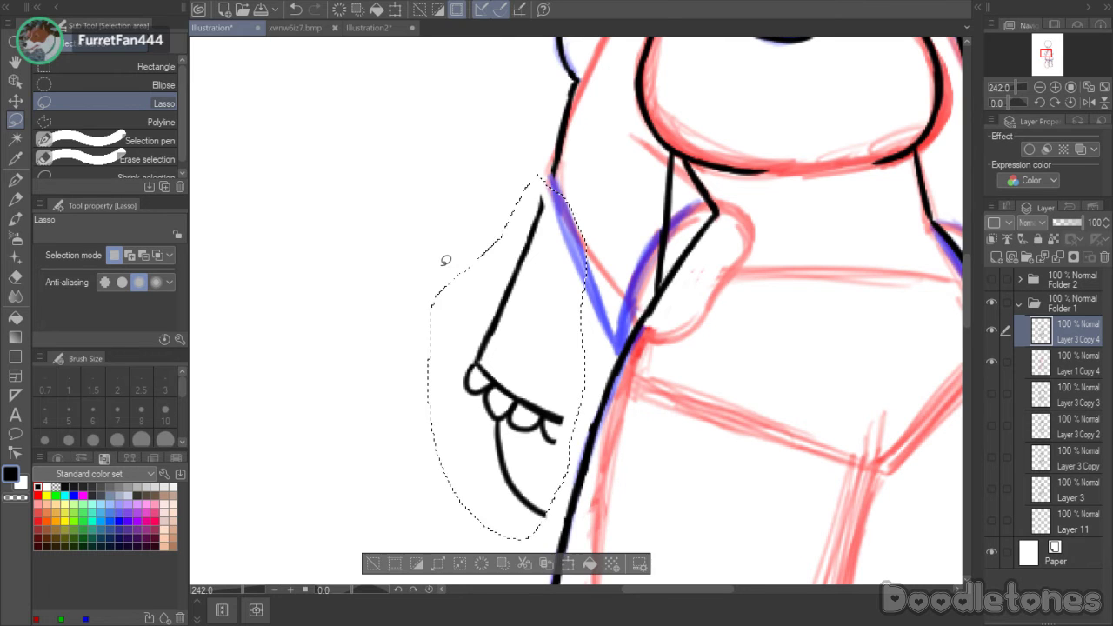
pyautogui.press('Delete')
pyautogui.hotkey('ctrl', 'd')
pyautogui.moveTo(557, 488); pyautogui.dragTo(556, 487)
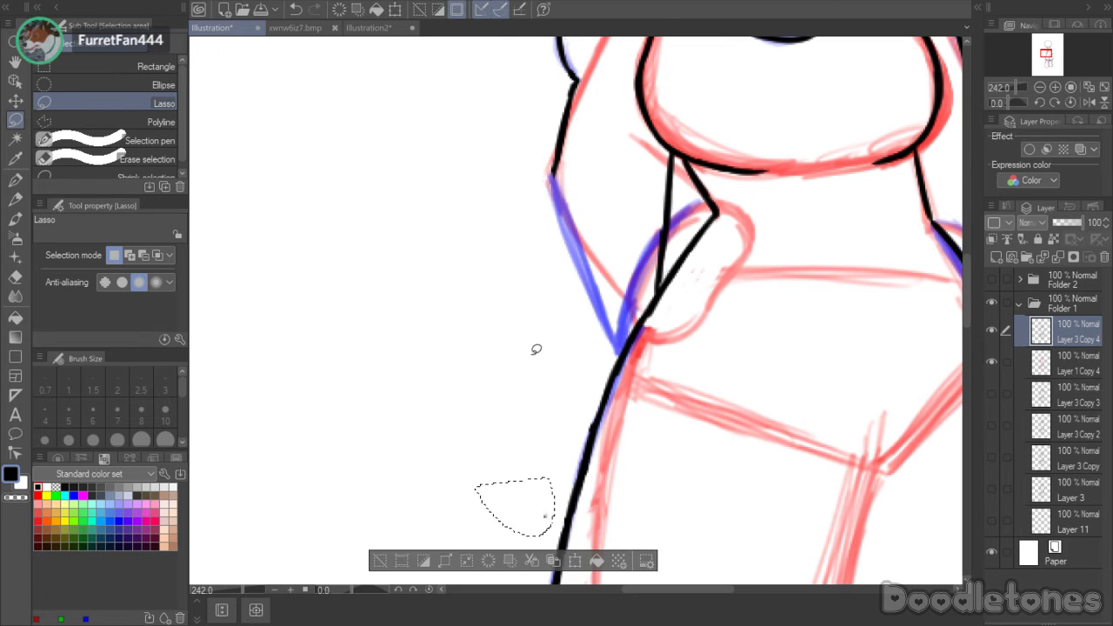
pyautogui.press('Delete')
pyautogui.hotkey('ctrl', 'd')
# - Lasso and delete the right lowered forearm with its ruffled cuff and hand
pyautogui.moveTo(678, 577)
pyautogui.mouseDown()
pyautogui.moveTo(717, 577)
pyautogui.moveTo(721, 591)
pyautogui.moveTo(772, 595)
pyautogui.mouseUp()
pyautogui.hotkey('ctrl', 'd')
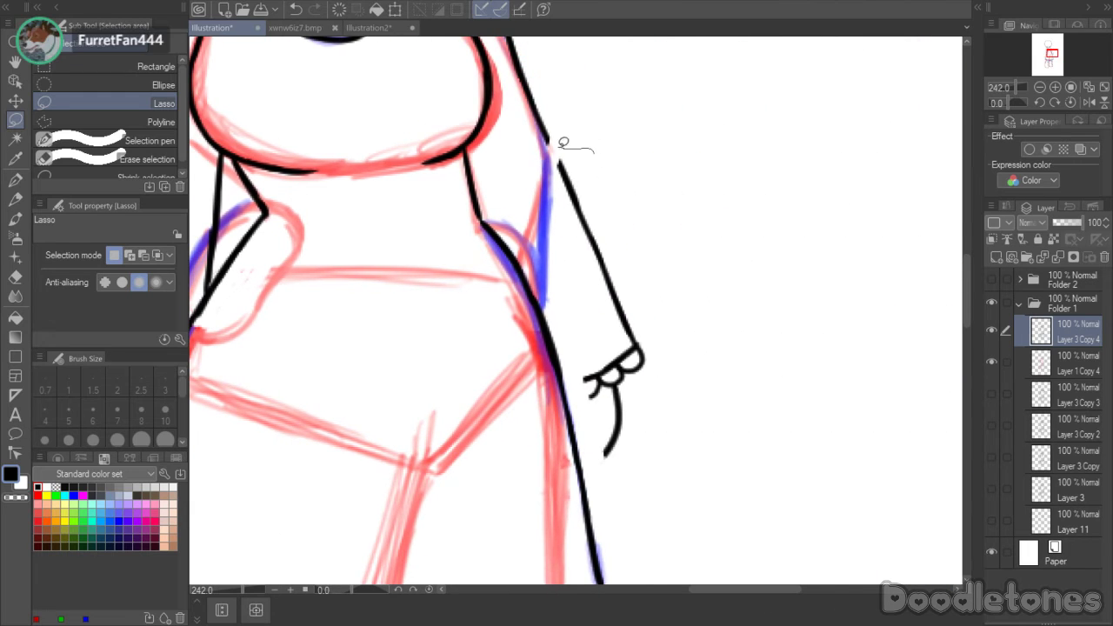
pyautogui.moveTo(563, 142)
pyautogui.mouseDown()
pyautogui.moveTo(557, 256)
pyautogui.moveTo(582, 403)
pyautogui.moveTo(686, 294)
pyautogui.moveTo(672, 179)
pyautogui.mouseUp()
pyautogui.press('Delete')
pyautogui.hotkey('ctrl', 'd')
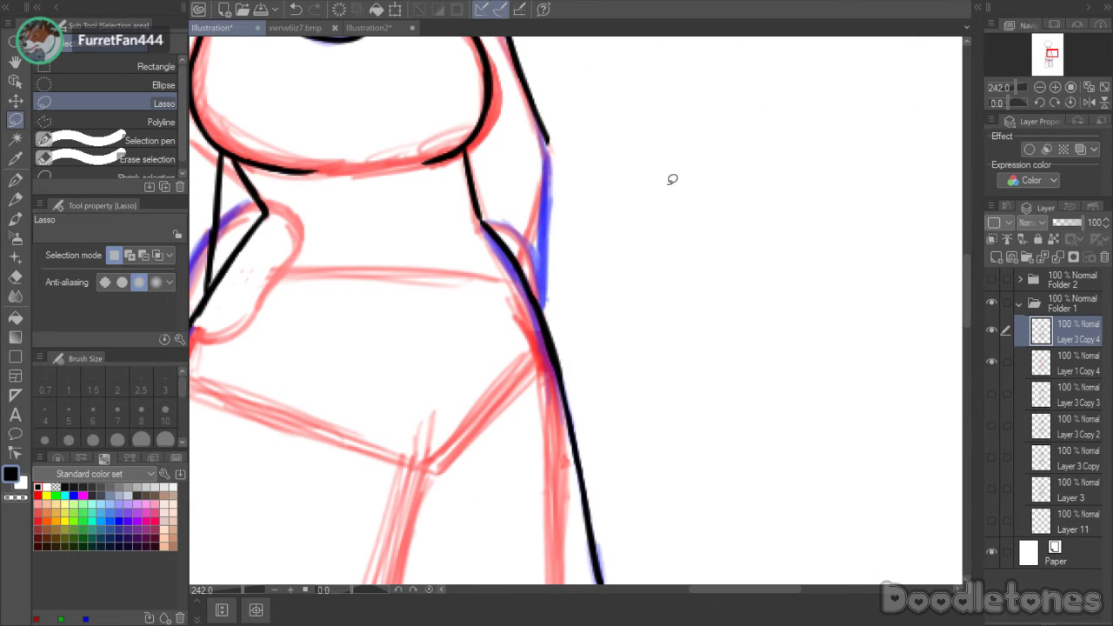
# - Remove the old inner sleeve line beside the left waist, erasing its ends before deleting the rest with a lasso selection
pyautogui.moveTo(783, 591); pyautogui.dragTo(724, 569)
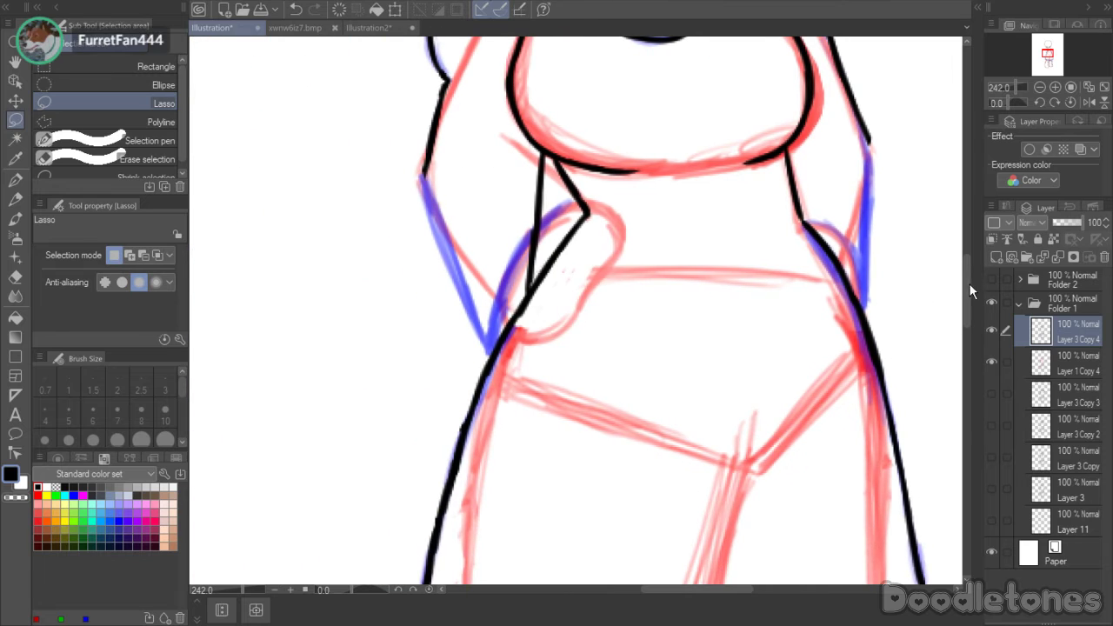
pyautogui.moveTo(969, 283); pyautogui.dragTo(968, 252)
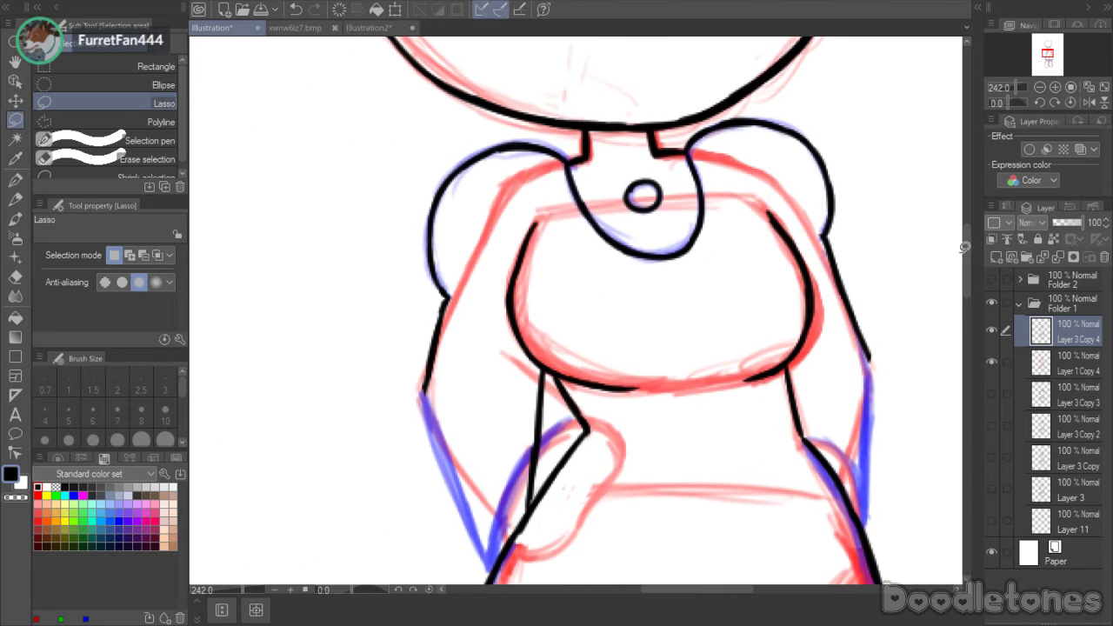
pyautogui.click(16, 182)
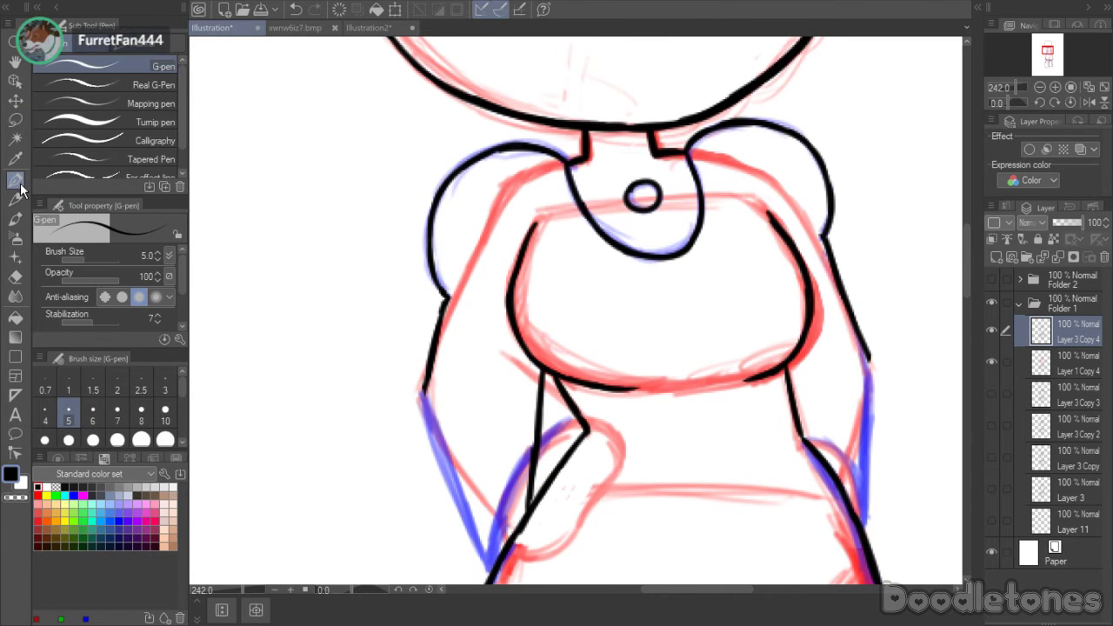
pyautogui.click(16, 277)
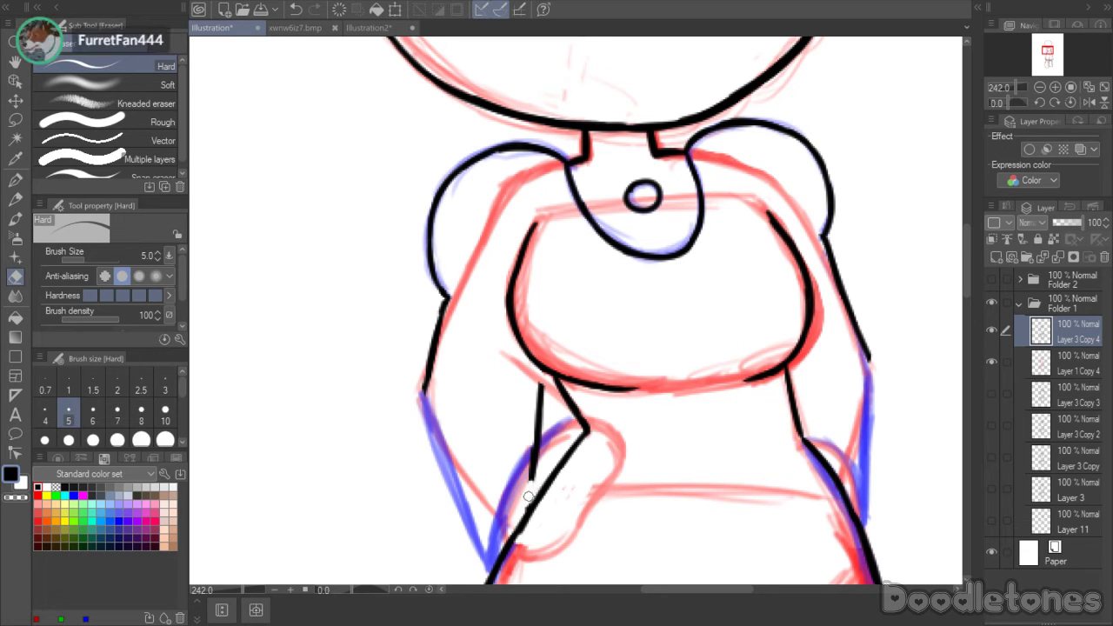
pyautogui.moveTo(539, 472); pyautogui.dragTo(530, 482)
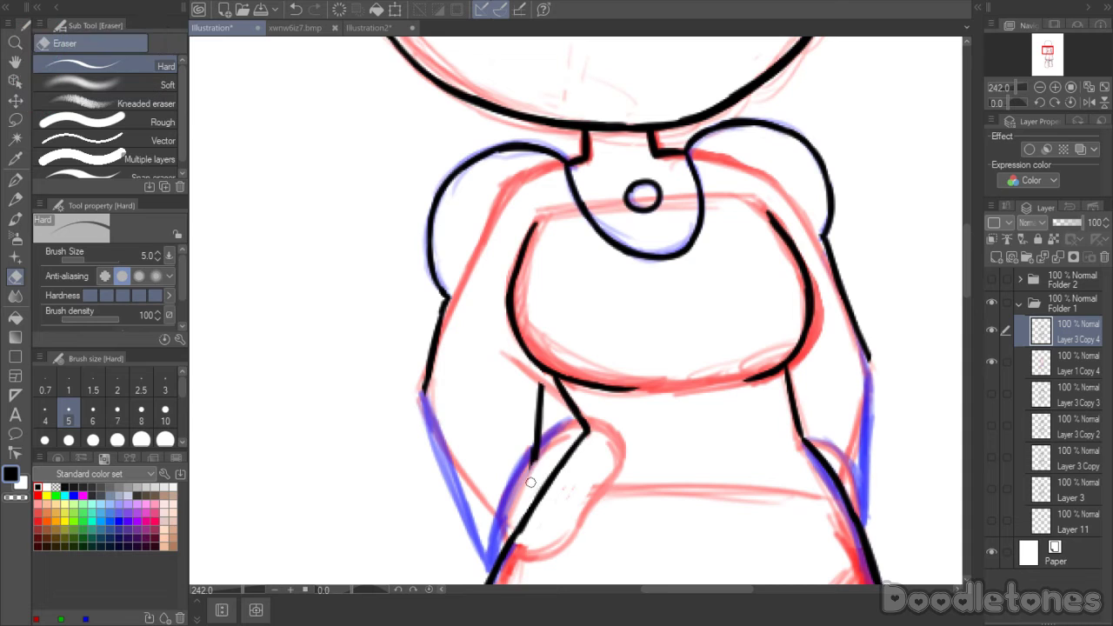
pyautogui.click(15, 120)
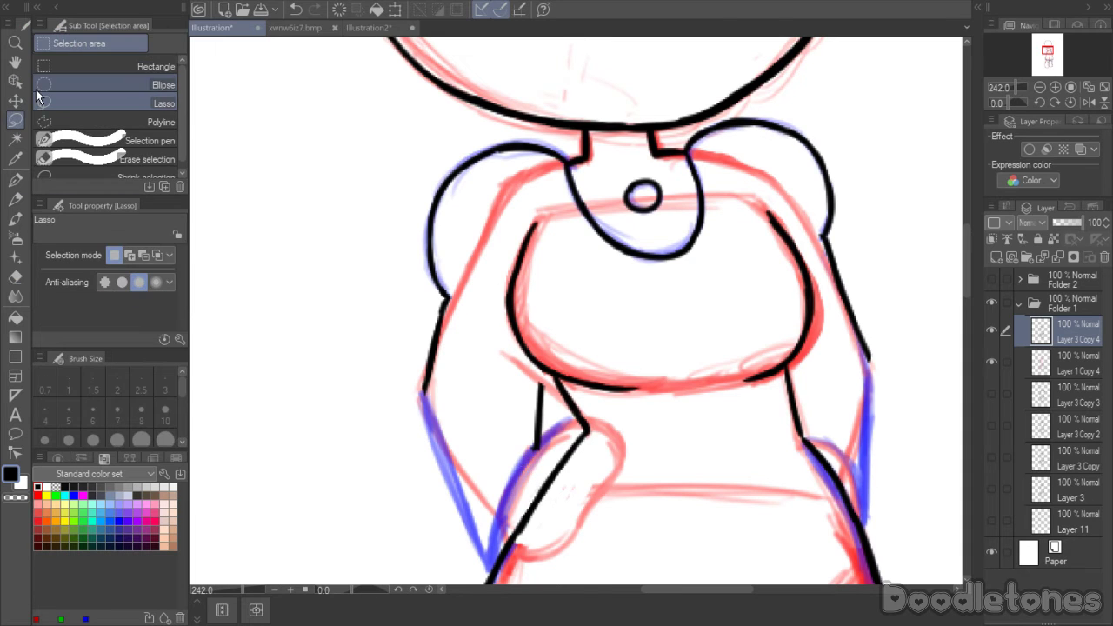
pyautogui.moveTo(549, 447)
pyautogui.mouseDown()
pyautogui.moveTo(550, 375)
pyautogui.moveTo(511, 387)
pyautogui.mouseUp()
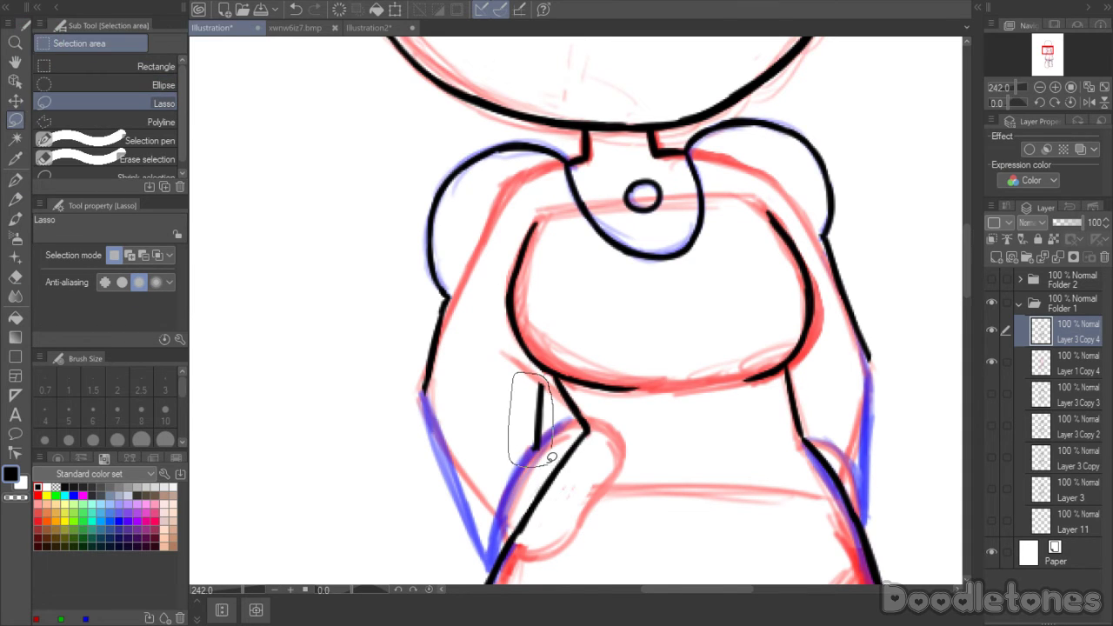
pyautogui.press('Delete')
pyautogui.hotkey('ctrl', 'd')
# - Ink the bent left arm's inner line from under the bust to the waist and start its outer line at the elbow
pyautogui.click(16, 179)
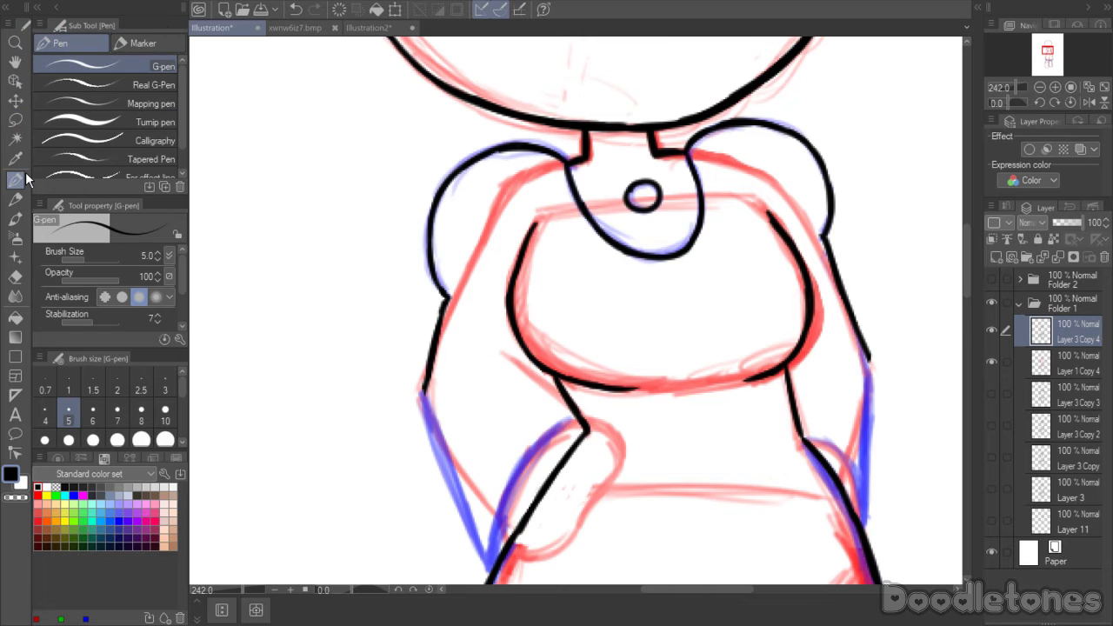
pyautogui.moveTo(498, 348); pyautogui.dragTo(553, 389)
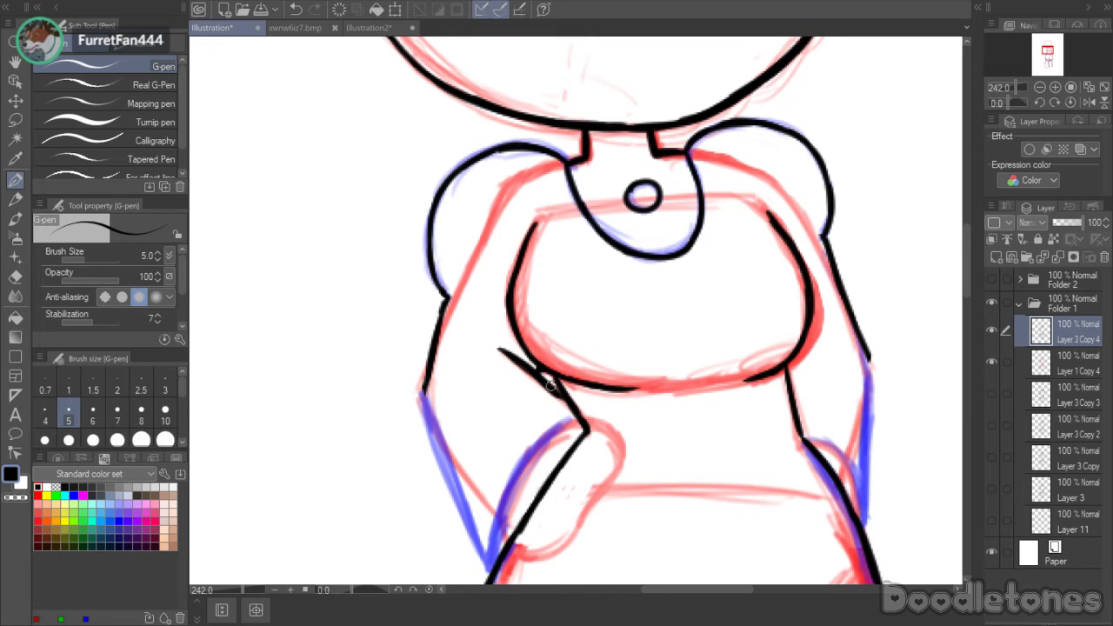
pyautogui.moveTo(543, 373); pyautogui.dragTo(567, 403)
pyautogui.moveTo(424, 392)
pyautogui.mouseDown()
pyautogui.moveTo(437, 444)
pyautogui.moveTo(429, 412)
pyautogui.mouseUp()
pyautogui.moveTo(424, 367); pyautogui.dragTo(421, 398)
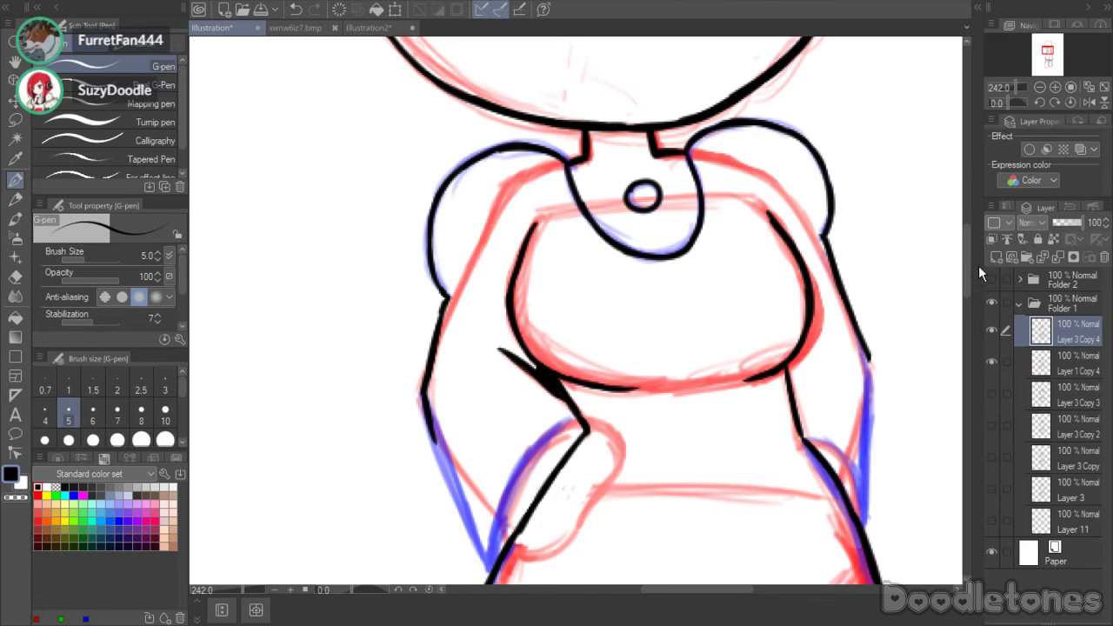
# - Ink the rounded outline of the hand resting on the left hip
pyautogui.moveTo(967, 265); pyautogui.dragTo(967, 292)
pyautogui.moveTo(499, 464)
pyautogui.mouseDown()
pyautogui.moveTo(512, 415)
pyautogui.moveTo(540, 394)
pyautogui.moveTo(532, 386)
pyautogui.moveTo(571, 367)
pyautogui.moveTo(557, 365)
pyautogui.moveTo(612, 366)
pyautogui.moveTo(600, 361)
pyautogui.moveTo(619, 394)
pyautogui.moveTo(594, 445)
pyautogui.mouseUp()
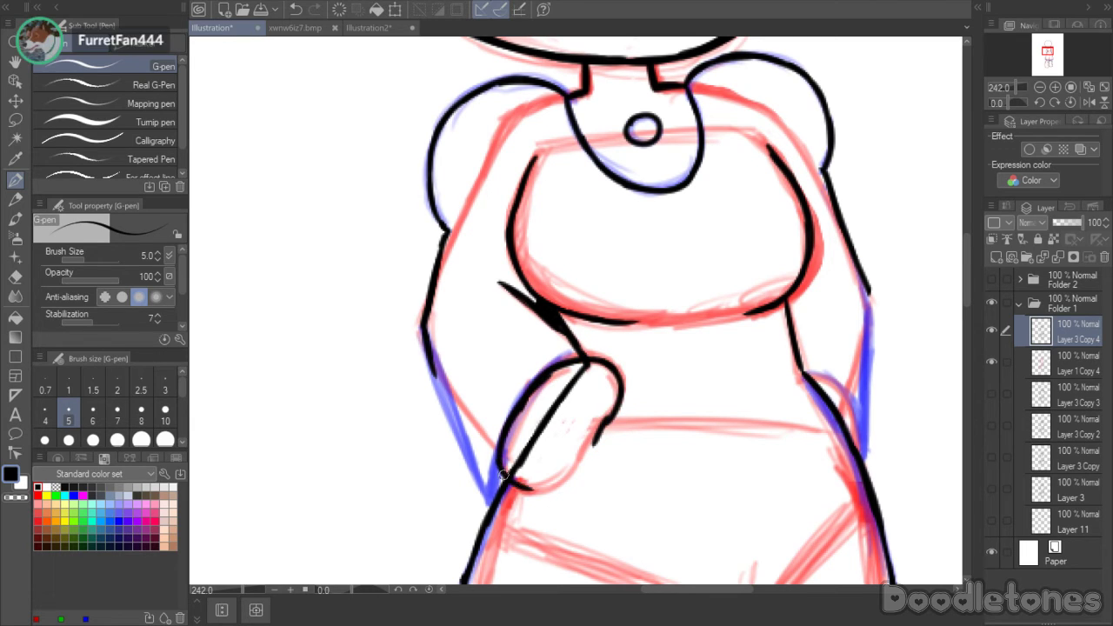
pyautogui.moveTo(501, 469)
pyautogui.mouseDown()
pyautogui.moveTo(555, 484)
pyautogui.moveTo(600, 424)
pyautogui.moveTo(588, 448)
pyautogui.mouseUp()
# - Remove the body line inside the left hand and ink the outer forearm line from the elbow down to the wrist
pyautogui.press('e')
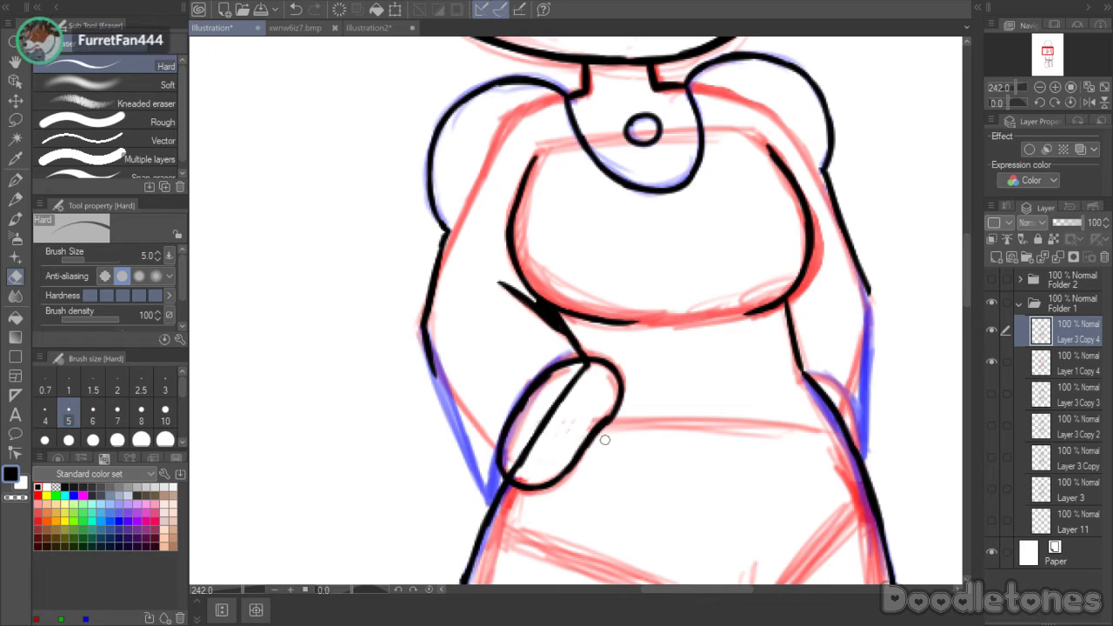
pyautogui.moveTo(511, 468); pyautogui.dragTo(534, 445)
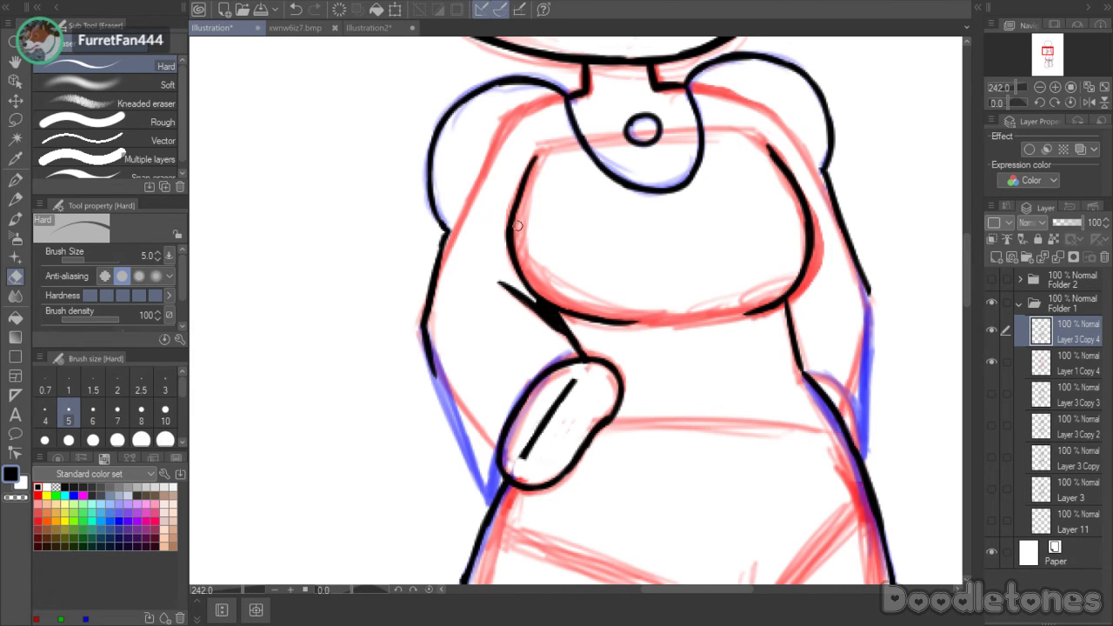
pyautogui.click(16, 179)
pyautogui.moveTo(428, 365)
pyautogui.mouseDown()
pyautogui.moveTo(492, 500)
pyautogui.moveTo(497, 451)
pyautogui.moveTo(492, 497)
pyautogui.moveTo(506, 447)
pyautogui.moveTo(525, 461)
pyautogui.moveTo(520, 437)
pyautogui.moveTo(578, 376)
pyautogui.mouseUp()
pyautogui.press('m')
pyautogui.press('Delete')
pyautogui.hotkey('ctrl', 'd')
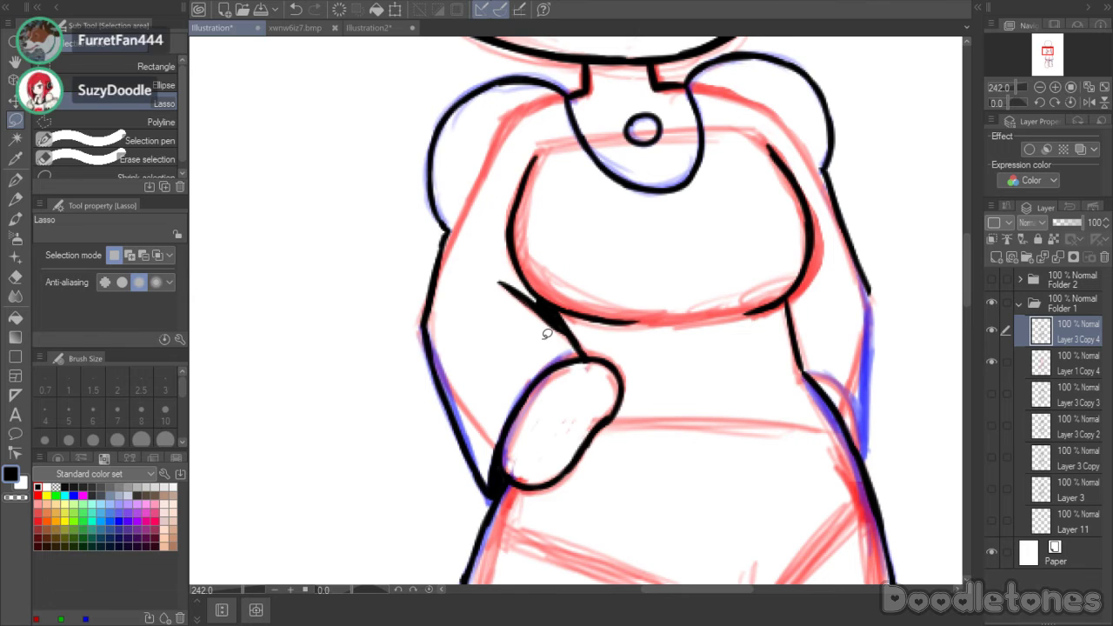
# - Ink the partly hidden hand on the right hip and the bent arm's outer line from the elbow to the hand
pyautogui.moveTo(726, 591); pyautogui.dragTo(753, 590)
pyautogui.click(21, 173)
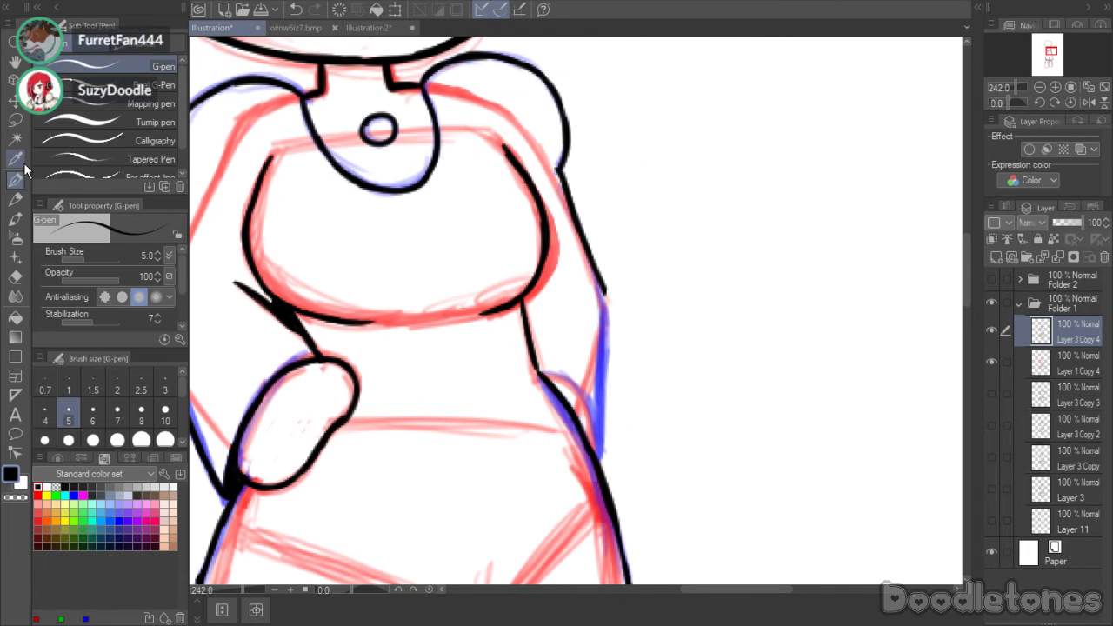
pyautogui.moveTo(537, 372)
pyautogui.mouseDown()
pyautogui.moveTo(585, 395)
pyautogui.moveTo(608, 469)
pyautogui.mouseUp()
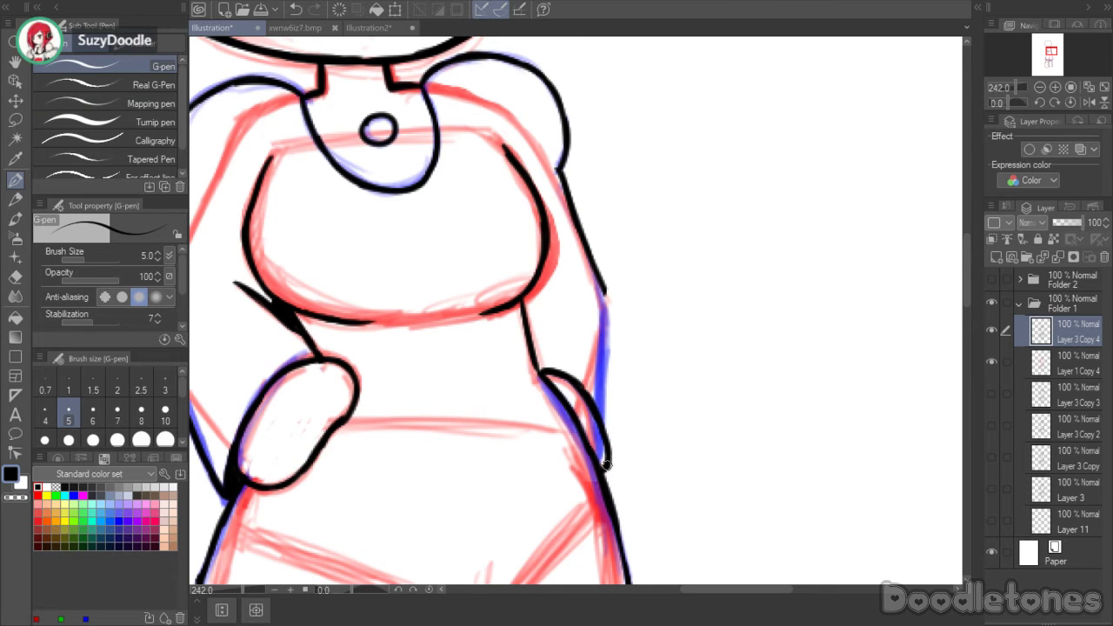
pyautogui.moveTo(602, 291); pyautogui.dragTo(607, 396)
pyautogui.moveTo(605, 334)
pyautogui.mouseDown()
pyautogui.moveTo(603, 422)
pyautogui.moveTo(604, 376)
pyautogui.moveTo(604, 426)
pyautogui.mouseUp()
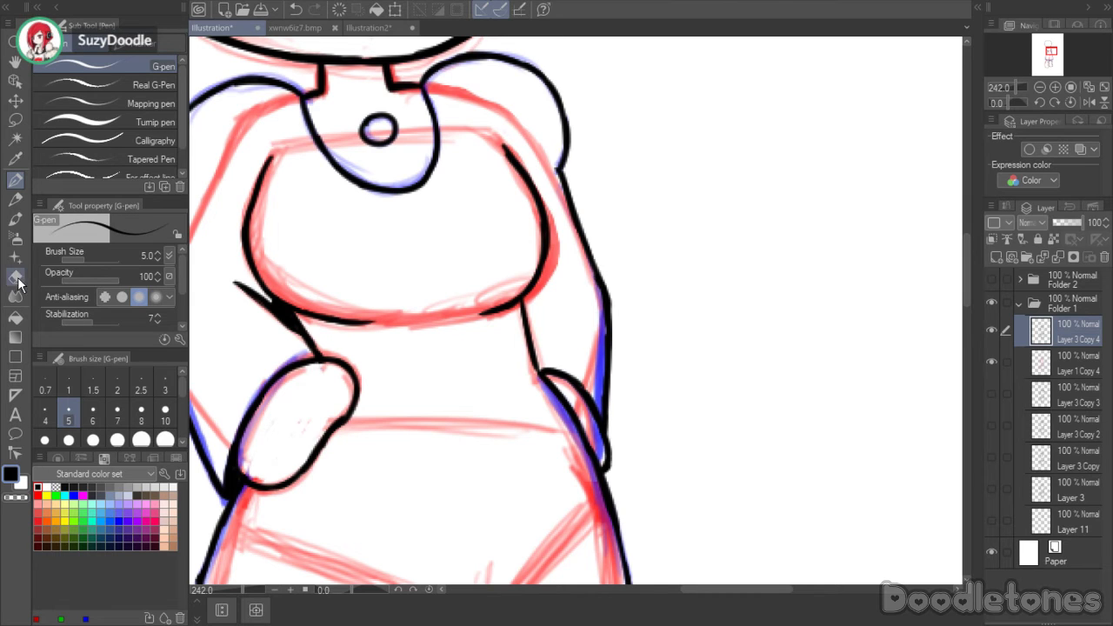
pyautogui.press('e')
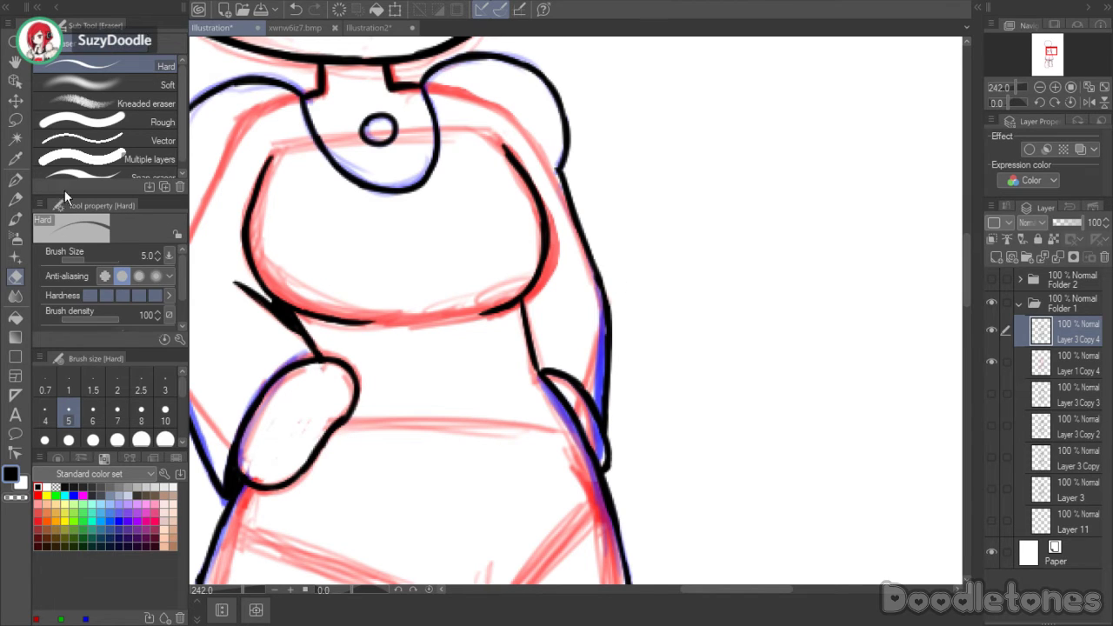
pyautogui.press('p')
pyautogui.moveTo(596, 274); pyautogui.dragTo(608, 323)
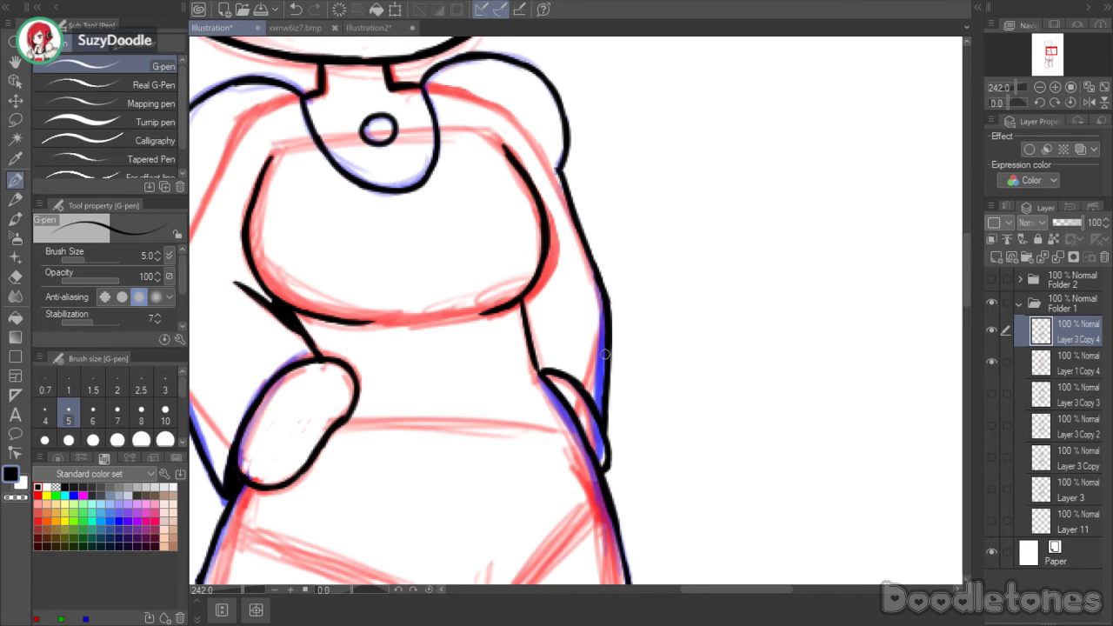
# - Delete the Layer 1 Copy 4 sketch layer
pyautogui.scroll(-5, 605, 353)
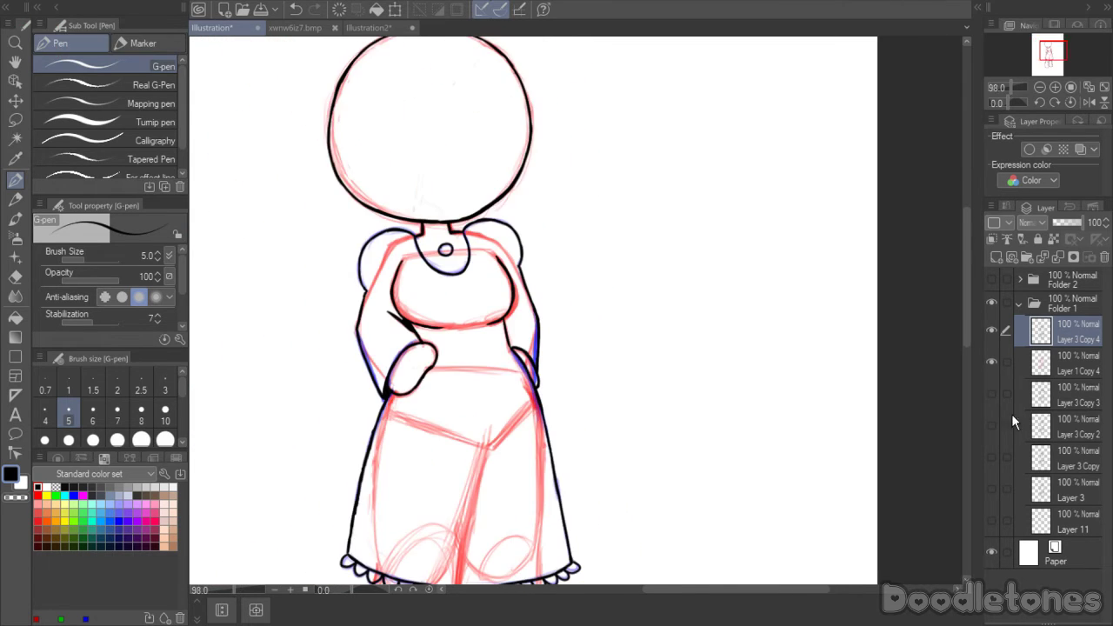
pyautogui.click(1071, 362)
pyautogui.click(1104, 257)
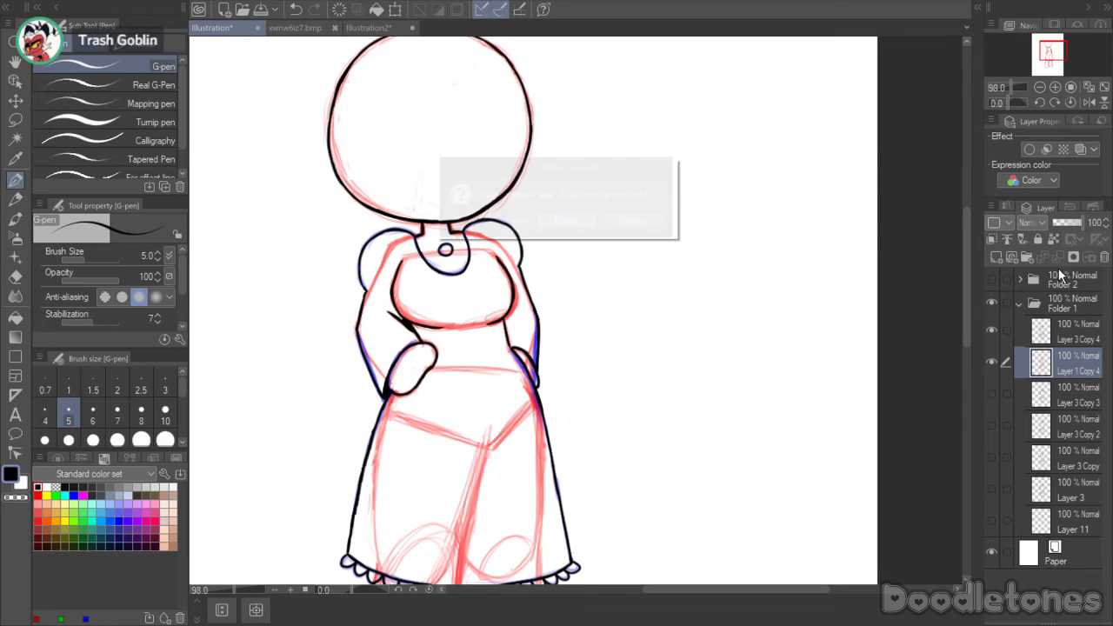
pyautogui.click(549, 220)
pyautogui.scroll(-3, 504, 432)
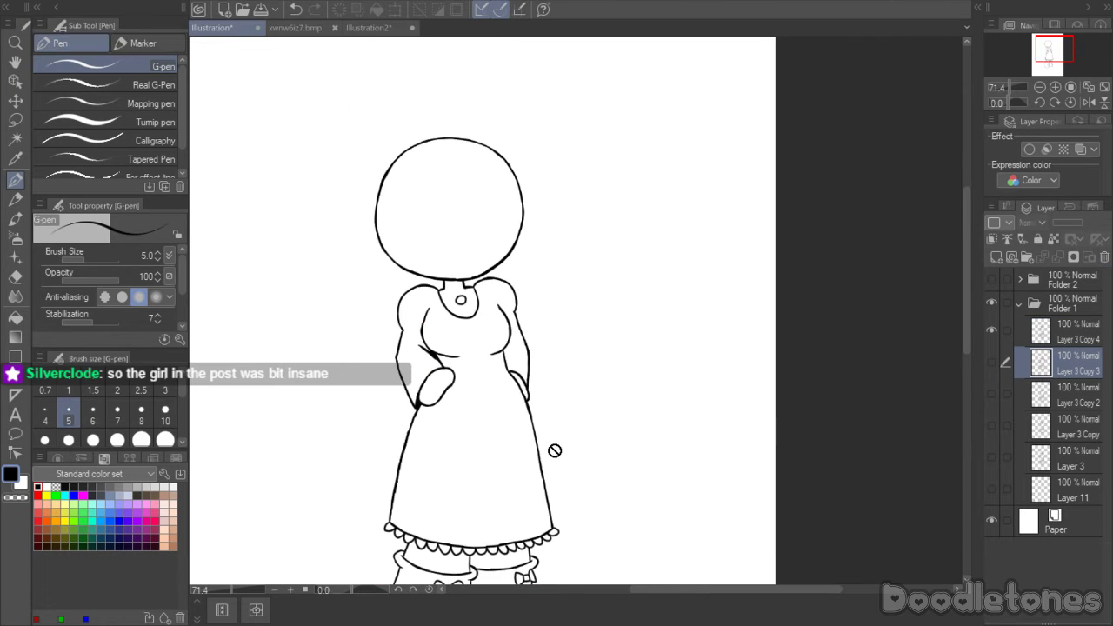
# - Re-ink the right arm's outer line just below the puffed sleeve on Layer 3 Copy 4, erasing the excess thickness
pyautogui.scroll(4, 468, 467)
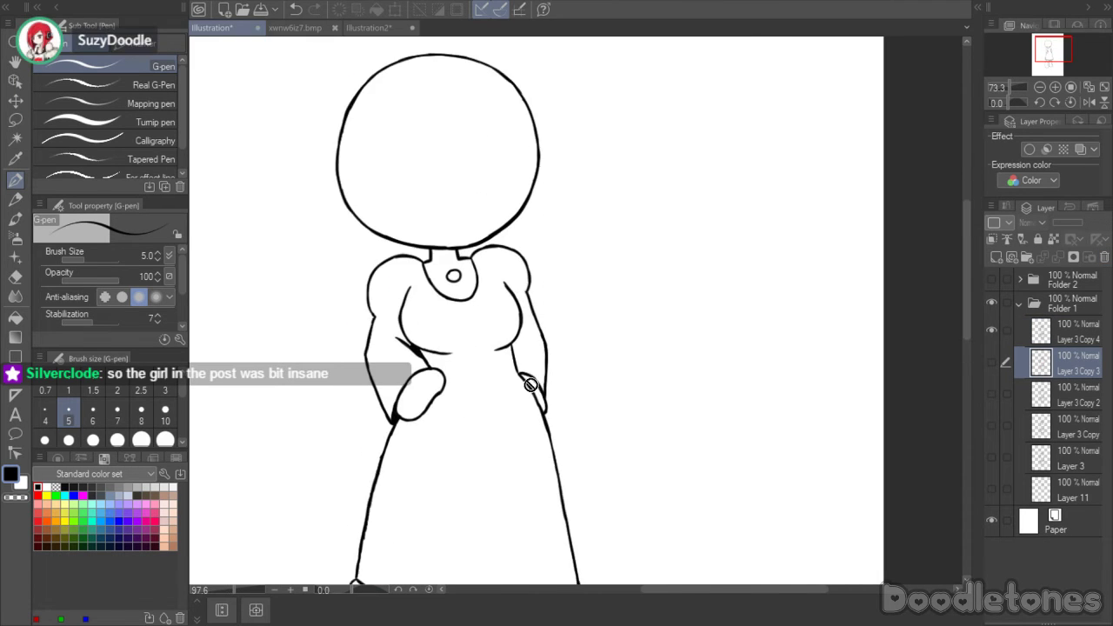
pyautogui.click(1052, 337)
pyautogui.scroll(1, 433, 208)
pyautogui.scroll(3, 432, 208)
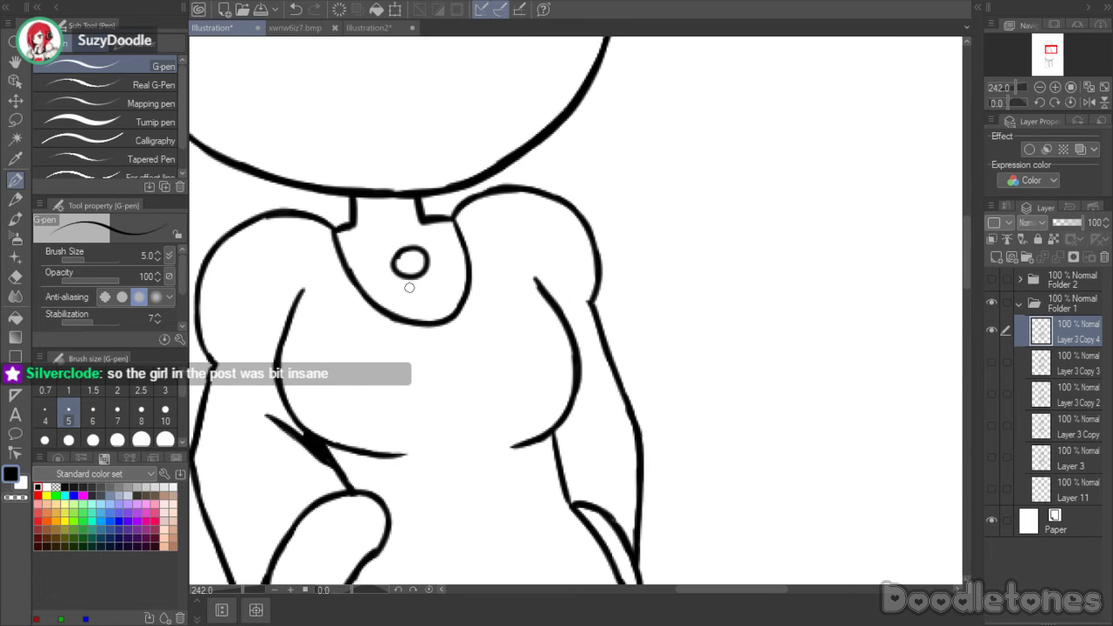
pyautogui.moveTo(588, 302); pyautogui.dragTo(609, 359)
pyautogui.press('e')
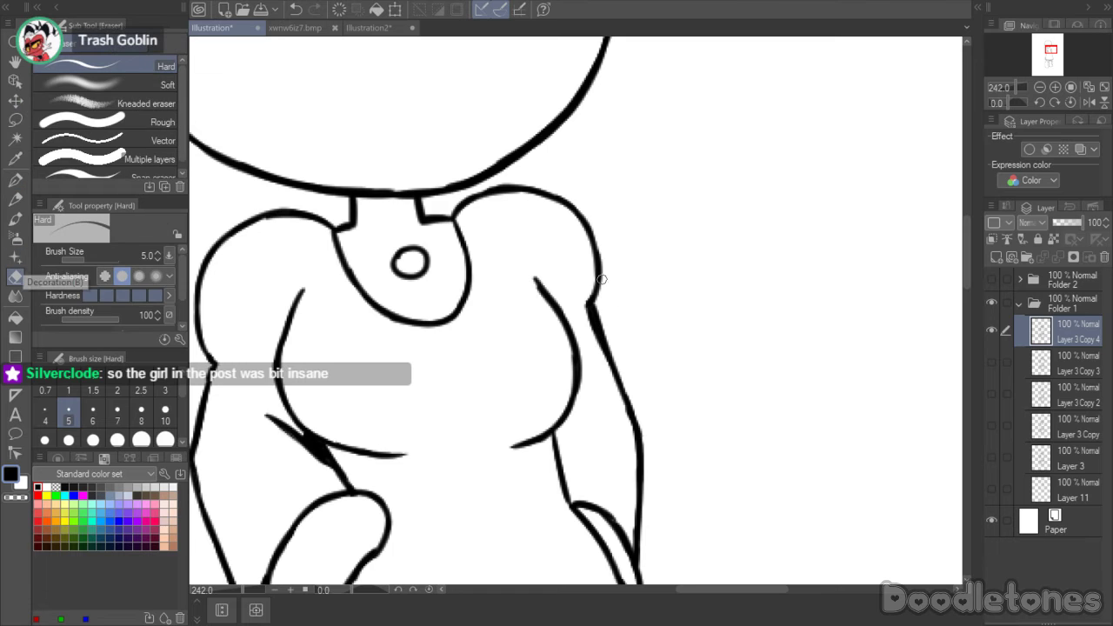
pyautogui.moveTo(594, 307); pyautogui.dragTo(611, 337)
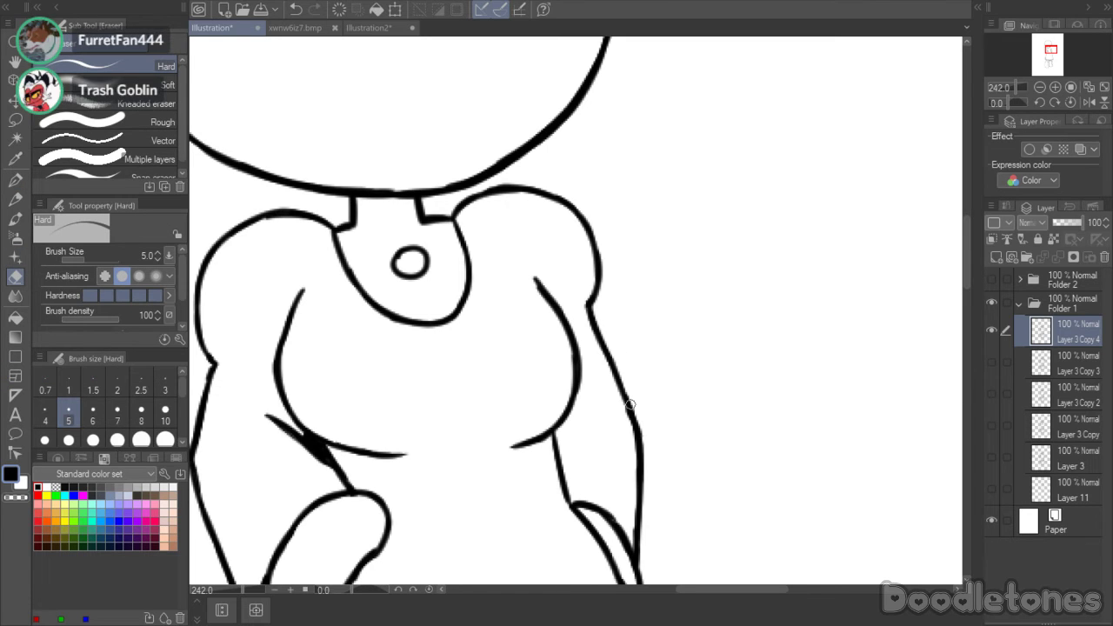
pyautogui.moveTo(593, 625)
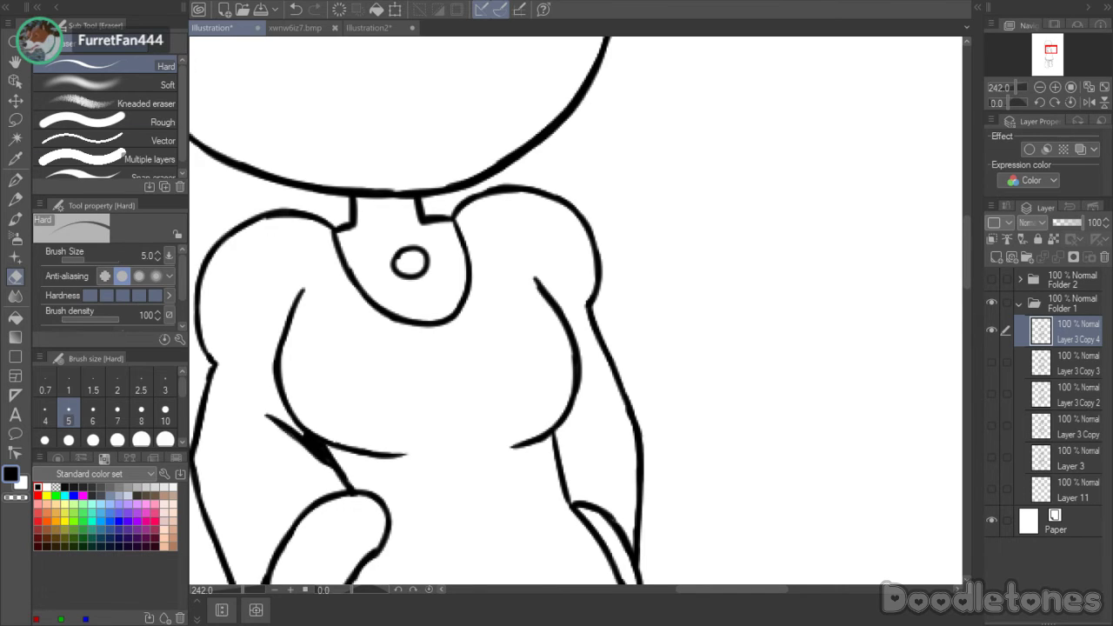
# - Hide Folder 1 and its visible pose layer, then expand Folder 2 and make it visible
pyautogui.scroll(-5, 696, 261)
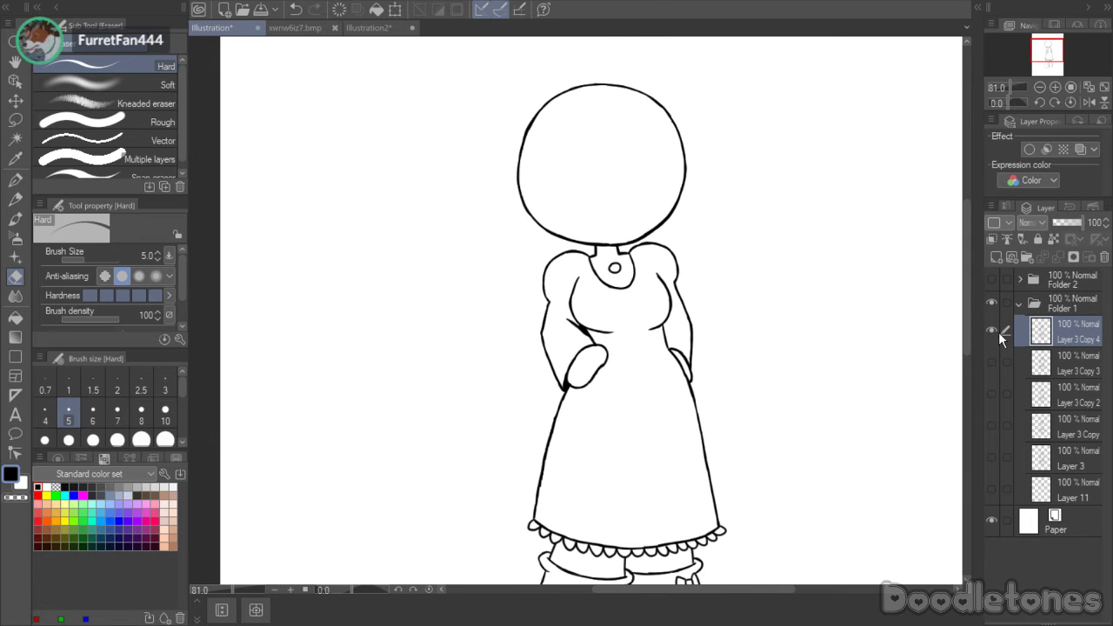
pyautogui.moveTo(992, 331); pyautogui.dragTo(992, 304)
pyautogui.click(1033, 300)
pyautogui.click(1032, 296)
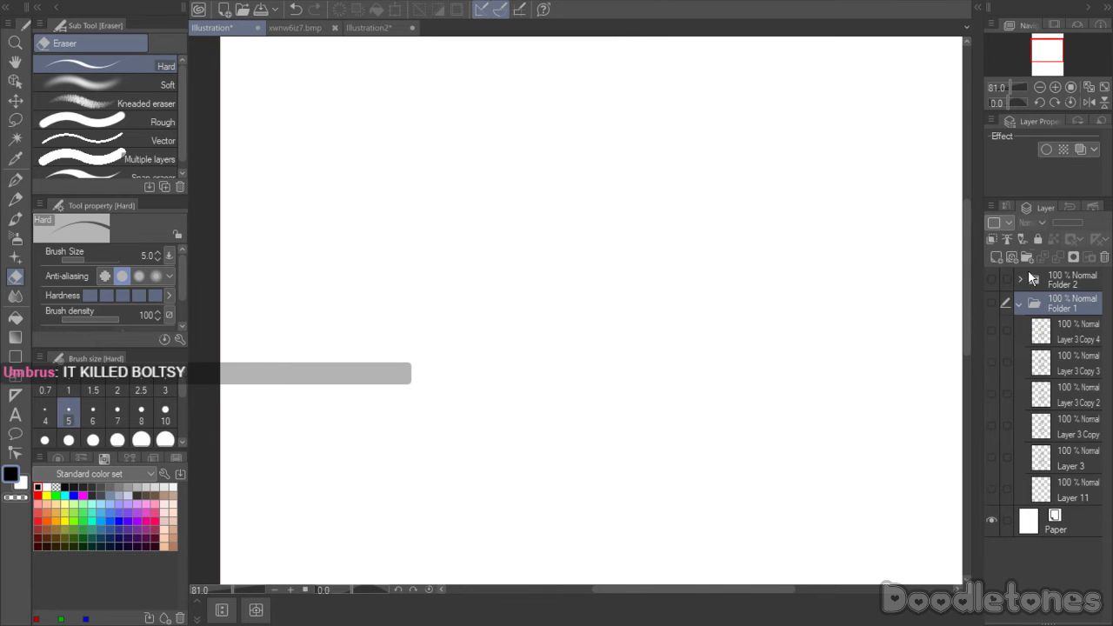
pyautogui.click(1020, 281)
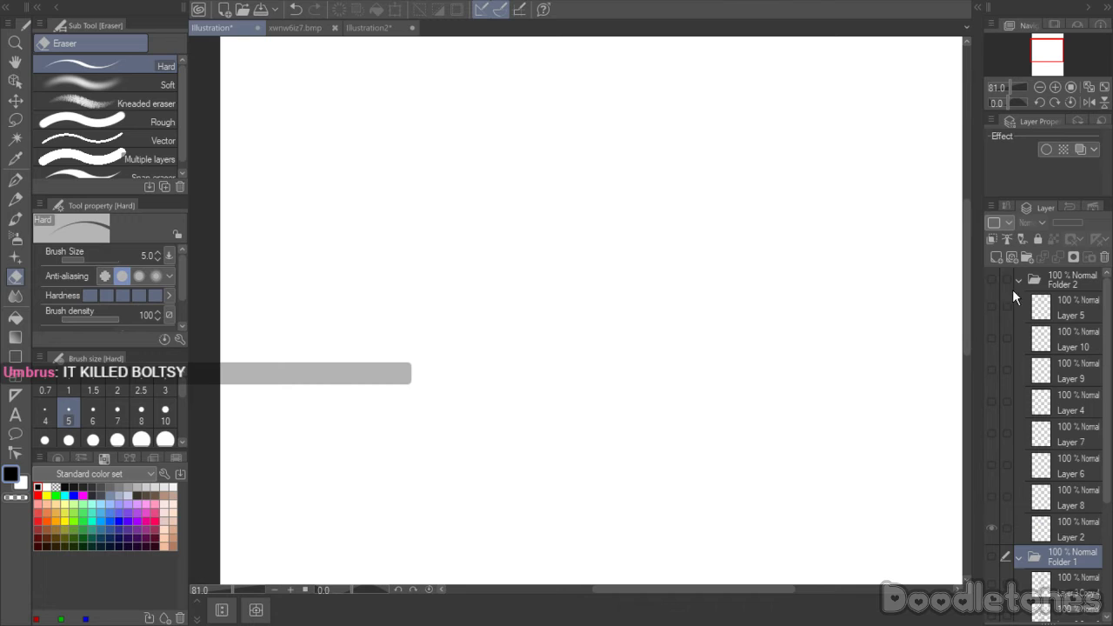
pyautogui.click(993, 280)
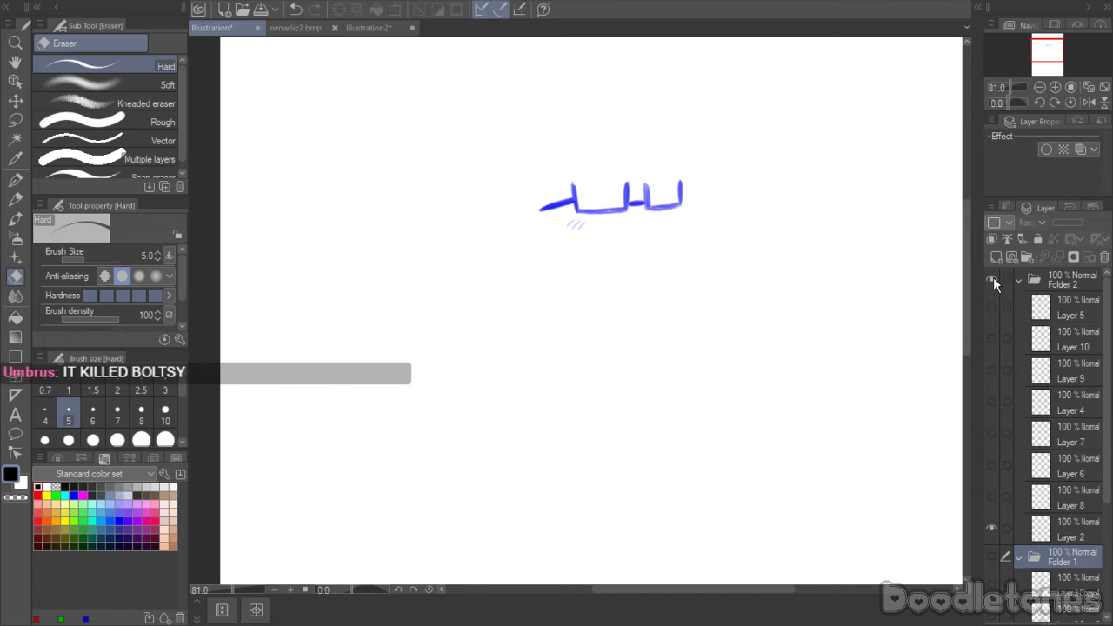
# - Lower the Layer 2 glasses sketch to 36% opacity and add a new layer above it
pyautogui.click(1065, 529)
pyautogui.click(1063, 220)
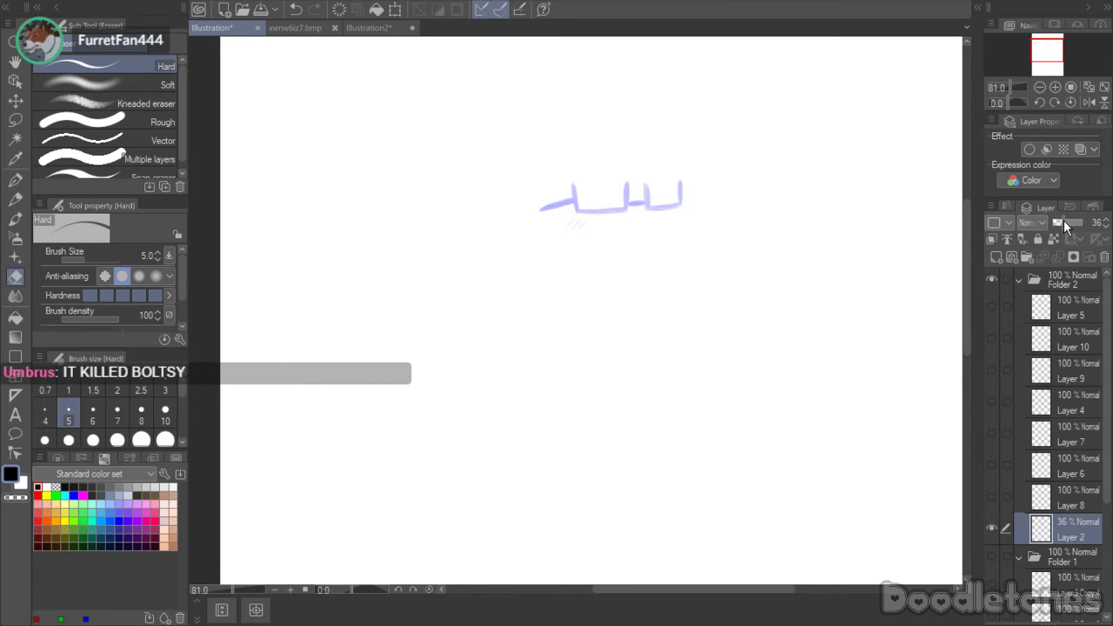
pyautogui.click(998, 256)
# - Ink the slanted temple arm of the glasses and the vertical lens edge it joins with the G-pen
pyautogui.scroll(1, 720, 137)
pyautogui.scroll(5, 603, 171)
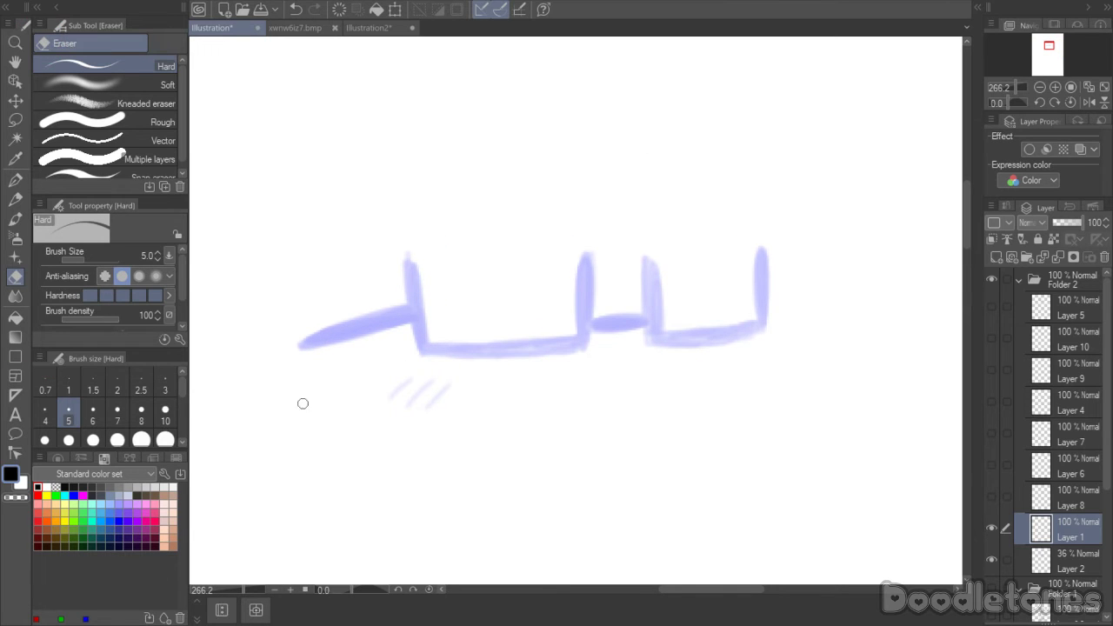
pyautogui.click(15, 180)
pyautogui.moveTo(410, 270)
pyautogui.mouseDown()
pyautogui.moveTo(422, 347)
pyautogui.moveTo(411, 263)
pyautogui.moveTo(417, 322)
pyautogui.mouseUp()
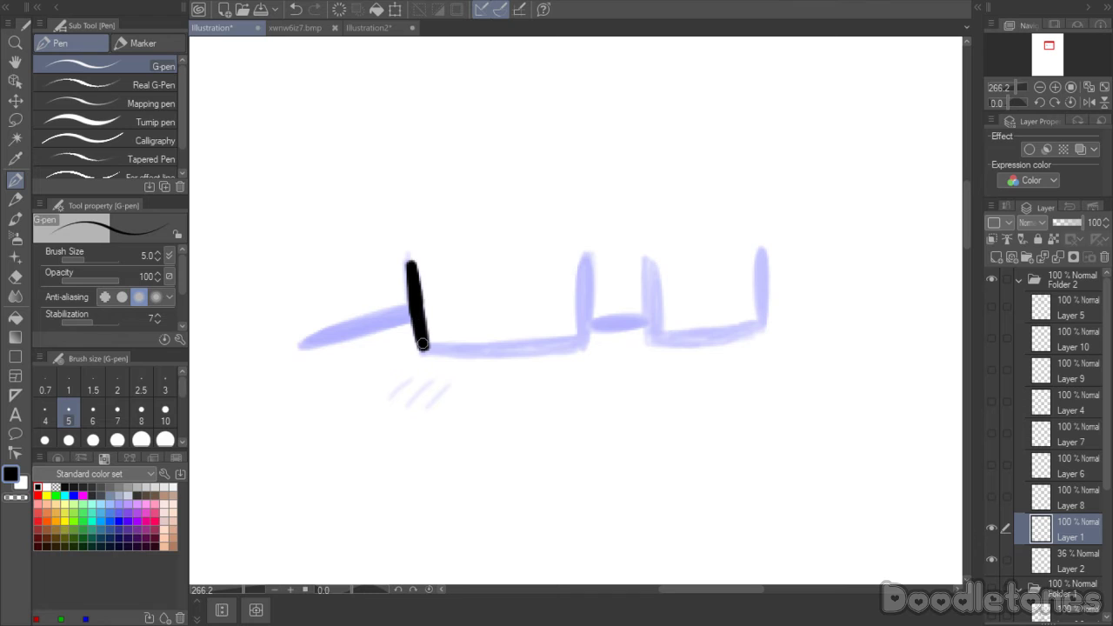
pyautogui.moveTo(303, 343)
pyautogui.mouseDown()
pyautogui.moveTo(409, 309)
pyautogui.moveTo(327, 342)
pyautogui.moveTo(368, 323)
pyautogui.mouseUp()
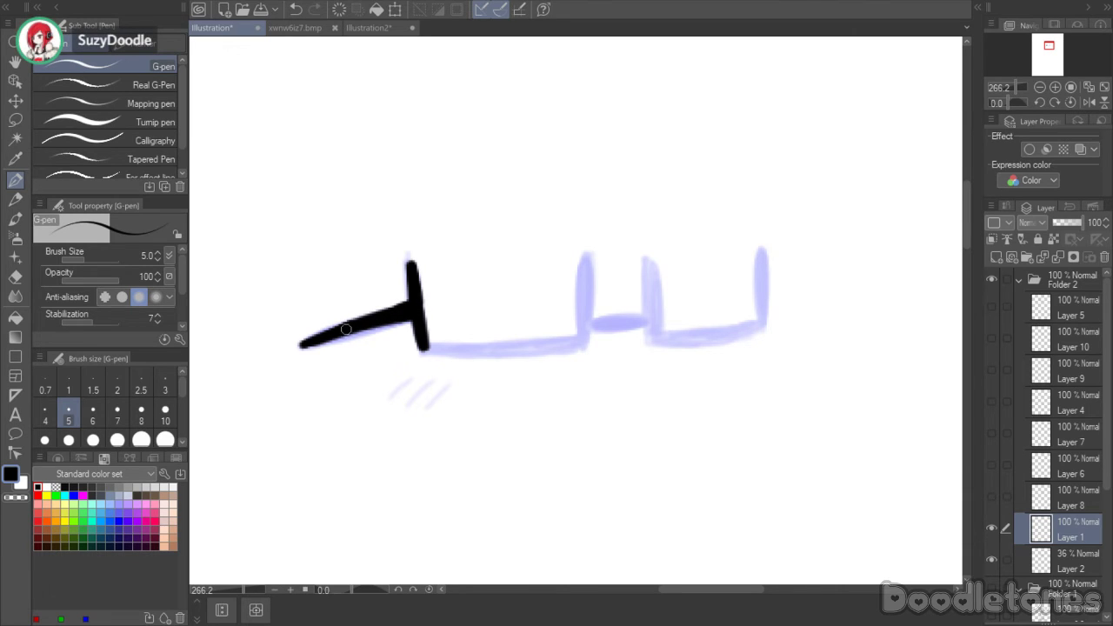
pyautogui.moveTo(308, 342); pyautogui.dragTo(389, 317)
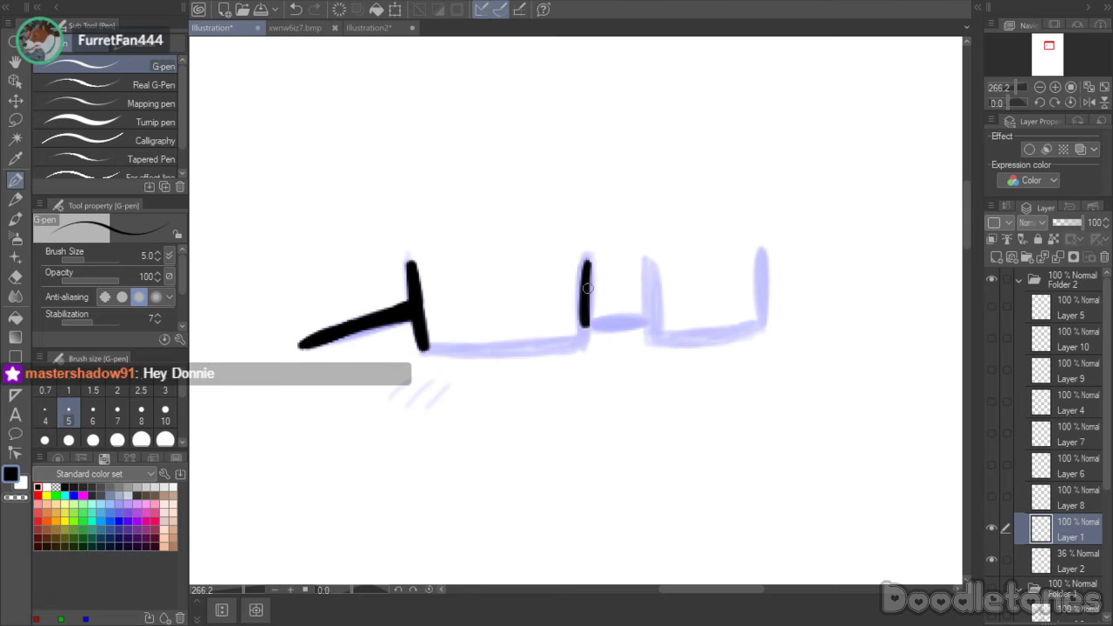
# - Ink the three remaining vertical edges of the glasses' lenses
pyautogui.moveTo(585, 311); pyautogui.dragTo(586, 344)
pyautogui.moveTo(647, 261)
pyautogui.mouseDown()
pyautogui.moveTo(652, 320)
pyautogui.moveTo(645, 274)
pyautogui.moveTo(653, 333)
pyautogui.moveTo(648, 262)
pyautogui.moveTo(652, 344)
pyautogui.mouseUp()
pyautogui.moveTo(763, 253); pyautogui.dragTo(761, 323)
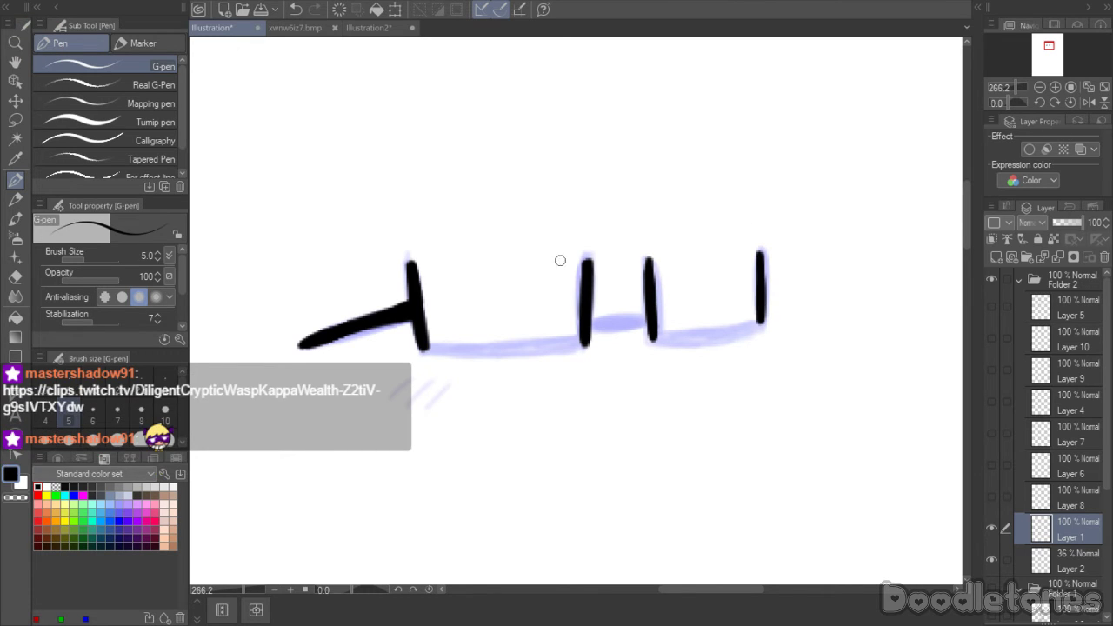
# - Ink the lower rims and bridge of the glasses and the three short hatch marks on the cheek
pyautogui.moveTo(427, 349); pyautogui.dragTo(590, 346)
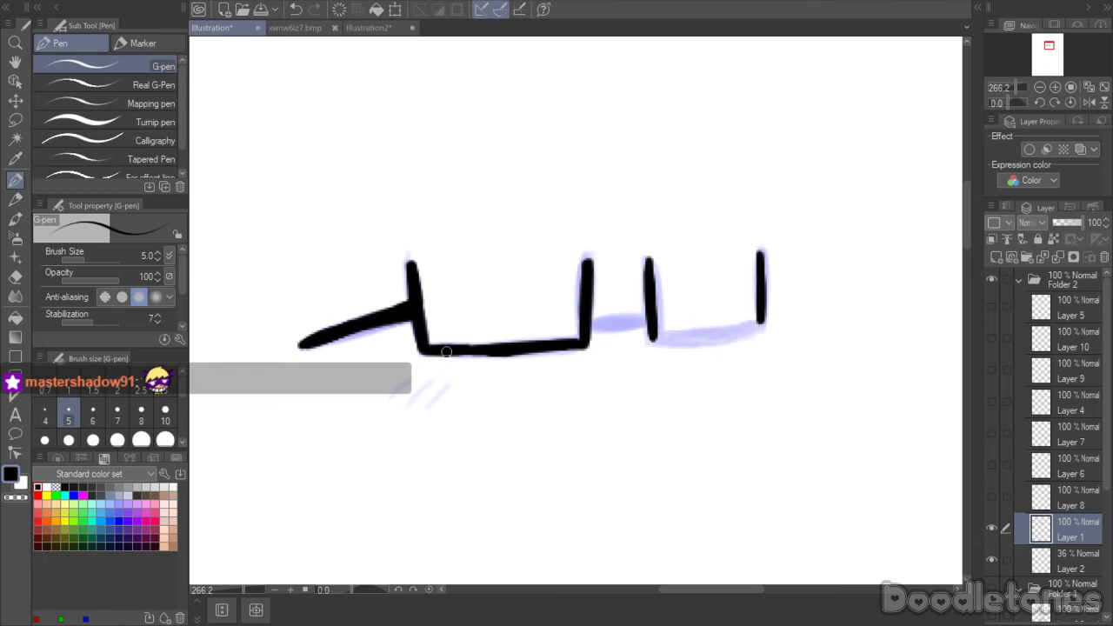
pyautogui.moveTo(650, 339); pyautogui.dragTo(761, 322)
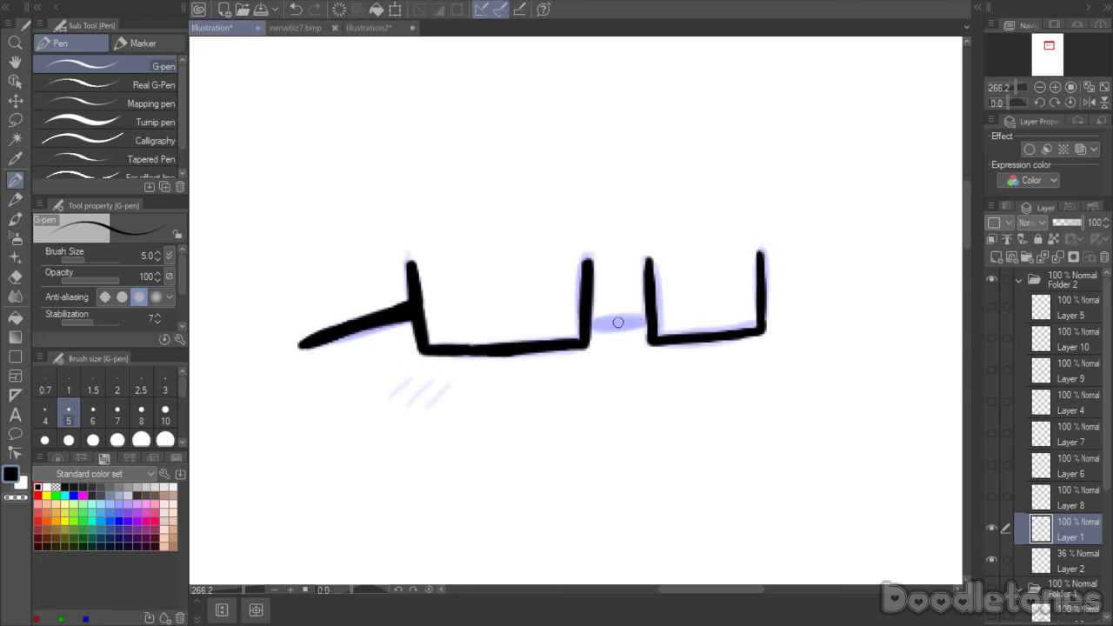
pyautogui.moveTo(588, 324); pyautogui.dragTo(647, 322)
pyautogui.moveTo(388, 397)
pyautogui.mouseDown()
pyautogui.moveTo(414, 379)
pyautogui.moveTo(449, 384)
pyautogui.mouseUp()
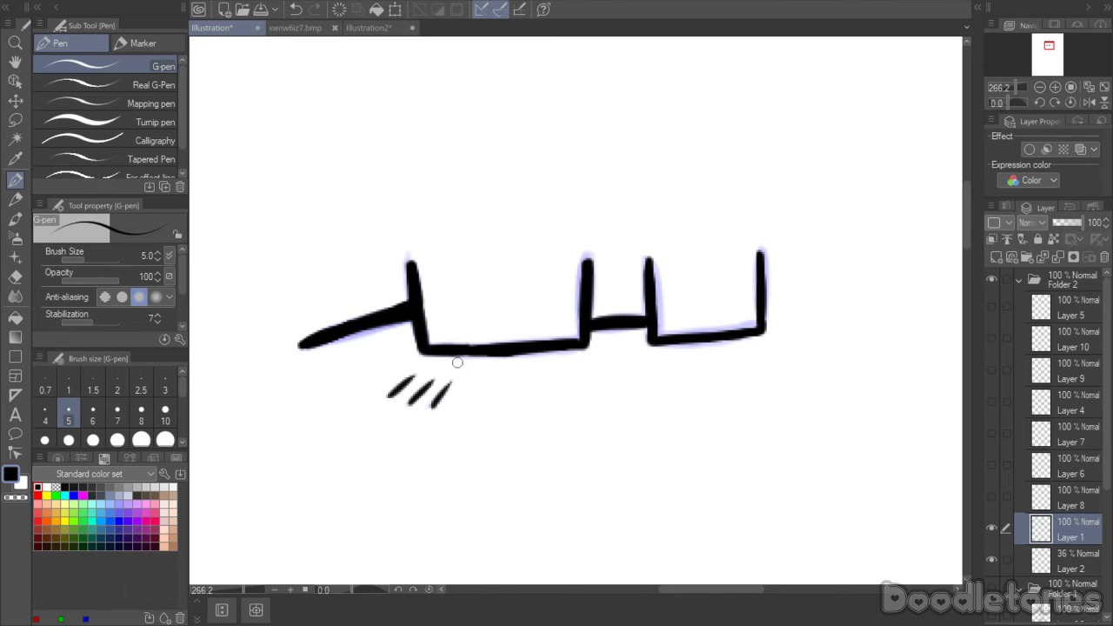
# - Delete the Layer 2 glasses sketch layer
pyautogui.click(1048, 570)
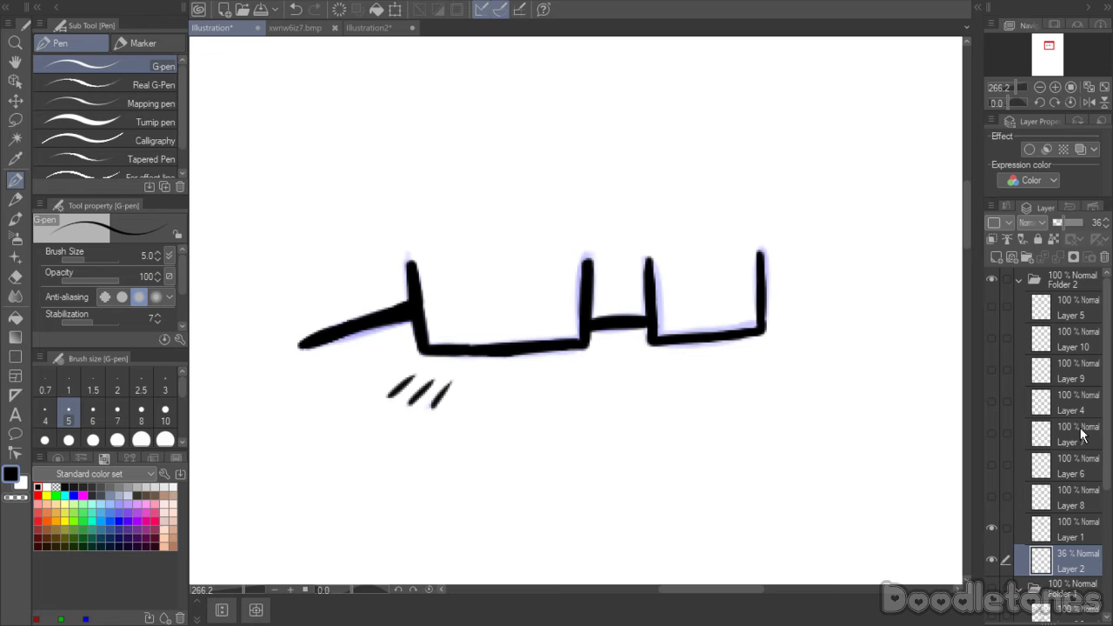
pyautogui.click(1104, 256)
pyautogui.click(568, 216)
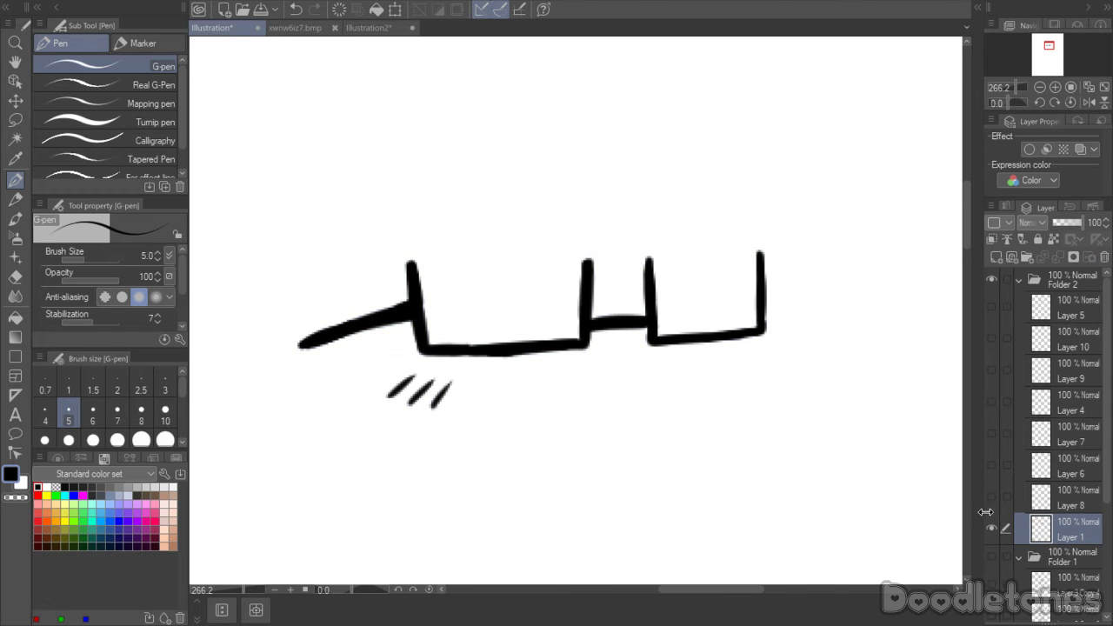
# - Show Folder 1's body line art and the Layer 8 face sketch, and add a new layer above Layer 8
pyautogui.scroll(-2, 1024, 535)
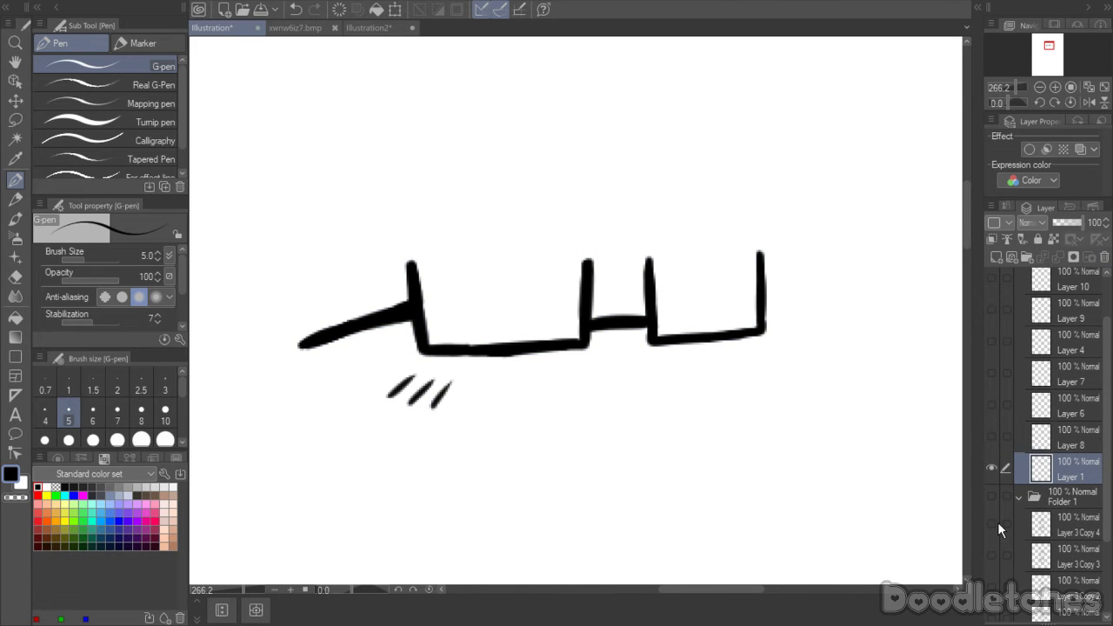
pyautogui.click(993, 494)
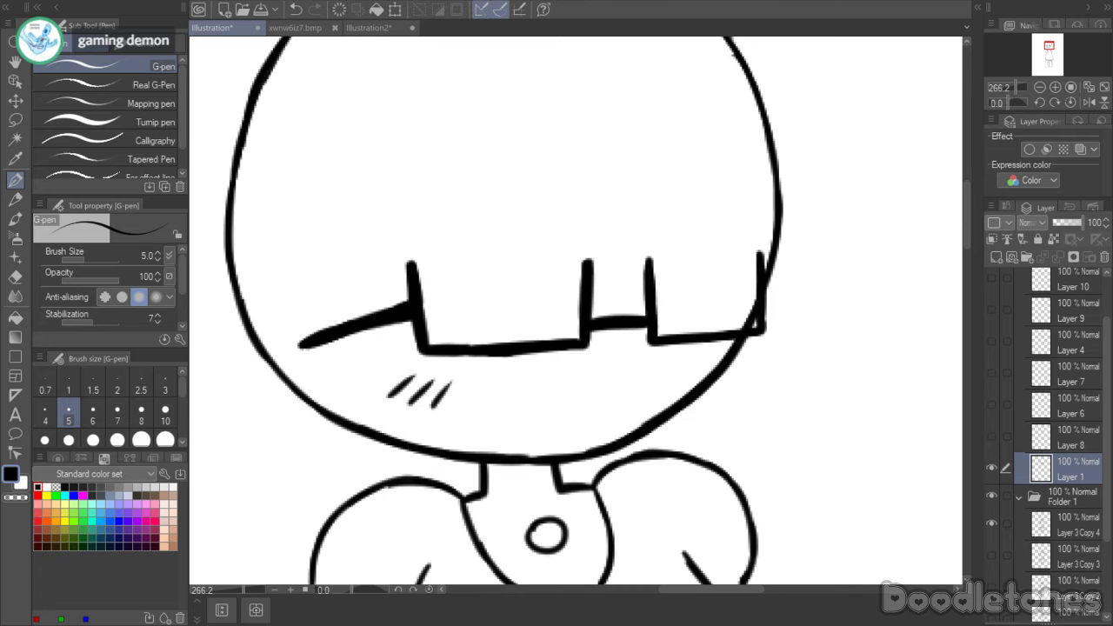
pyautogui.click(991, 468)
pyautogui.click(995, 467)
pyautogui.click(991, 436)
pyautogui.click(1022, 435)
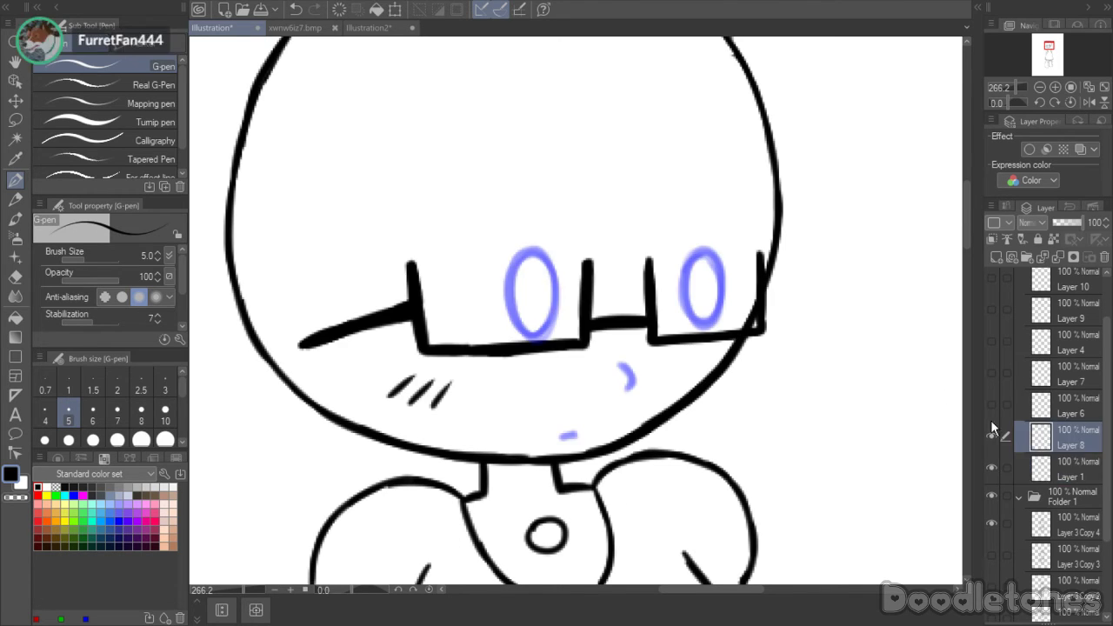
pyautogui.scroll(1, 857, 341)
pyautogui.click(995, 258)
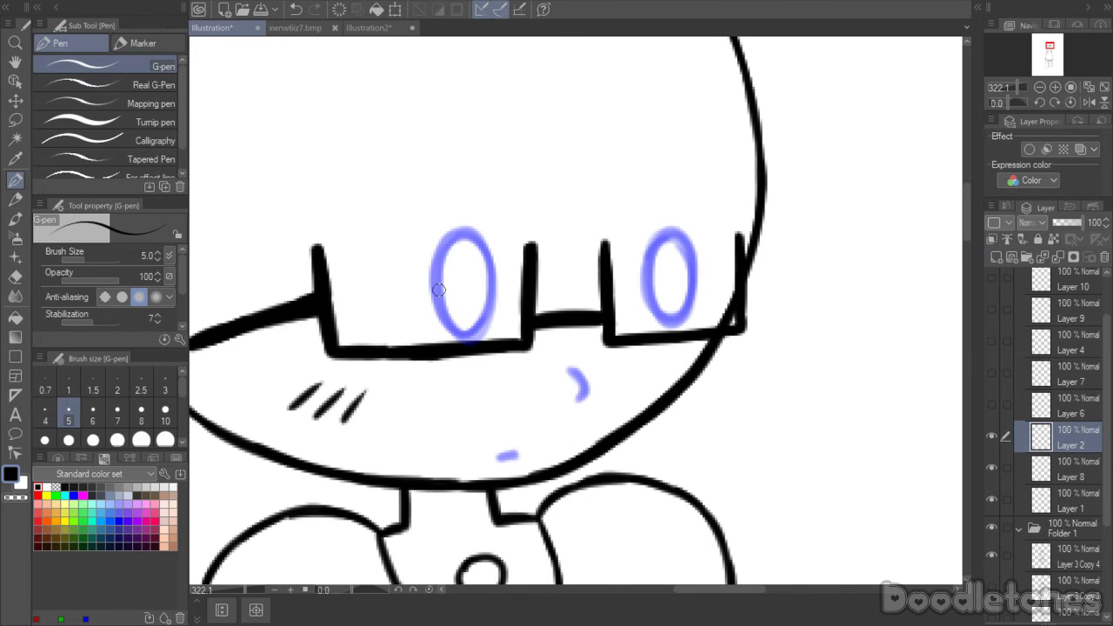
# - Ink the two oval eyes, the small curved nose and the short straight mouth on the new layer
pyautogui.moveTo(445, 240); pyautogui.dragTo(435, 301)
pyautogui.moveTo(451, 239)
pyautogui.mouseDown()
pyautogui.moveTo(478, 232)
pyautogui.moveTo(496, 300)
pyautogui.mouseUp()
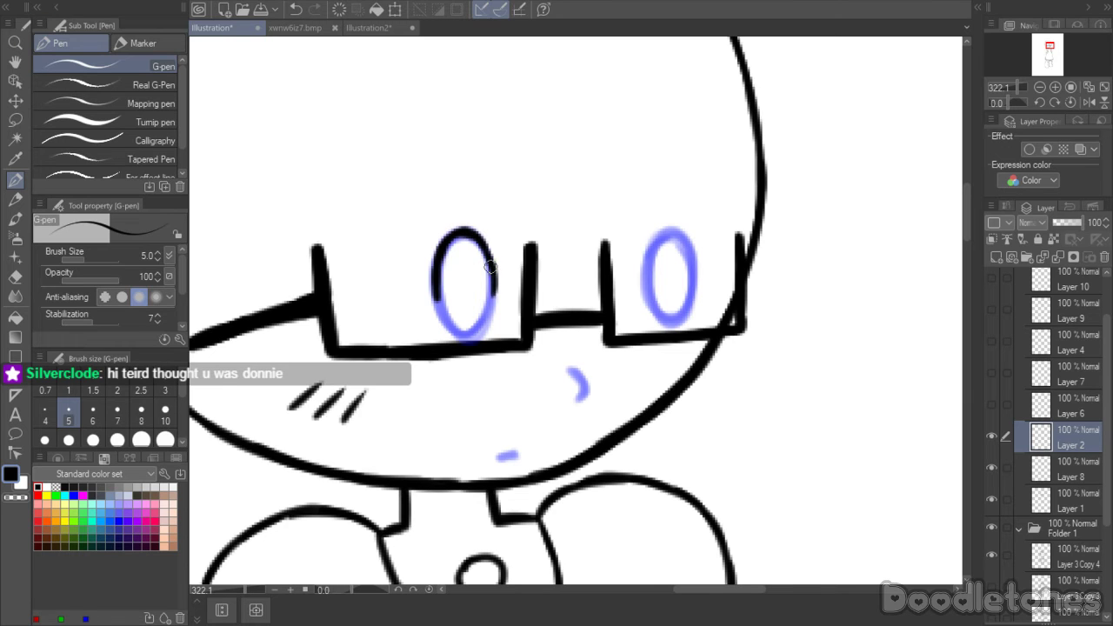
pyautogui.moveTo(494, 261)
pyautogui.mouseDown()
pyautogui.moveTo(480, 296)
pyautogui.moveTo(437, 296)
pyautogui.moveTo(480, 331)
pyautogui.mouseUp()
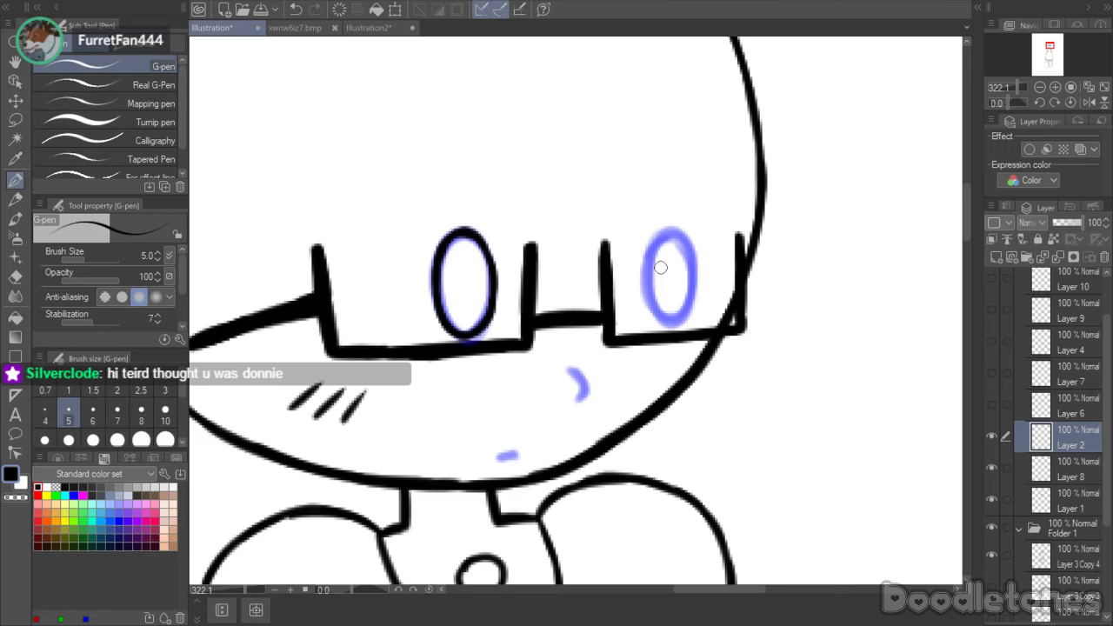
pyautogui.moveTo(648, 294)
pyautogui.mouseDown()
pyautogui.moveTo(650, 254)
pyautogui.moveTo(678, 238)
pyautogui.moveTo(670, 232)
pyautogui.moveTo(683, 239)
pyautogui.moveTo(692, 277)
pyautogui.moveTo(689, 256)
pyautogui.moveTo(673, 297)
pyautogui.moveTo(650, 289)
pyautogui.moveTo(649, 301)
pyautogui.moveTo(664, 318)
pyautogui.moveTo(686, 300)
pyautogui.mouseUp()
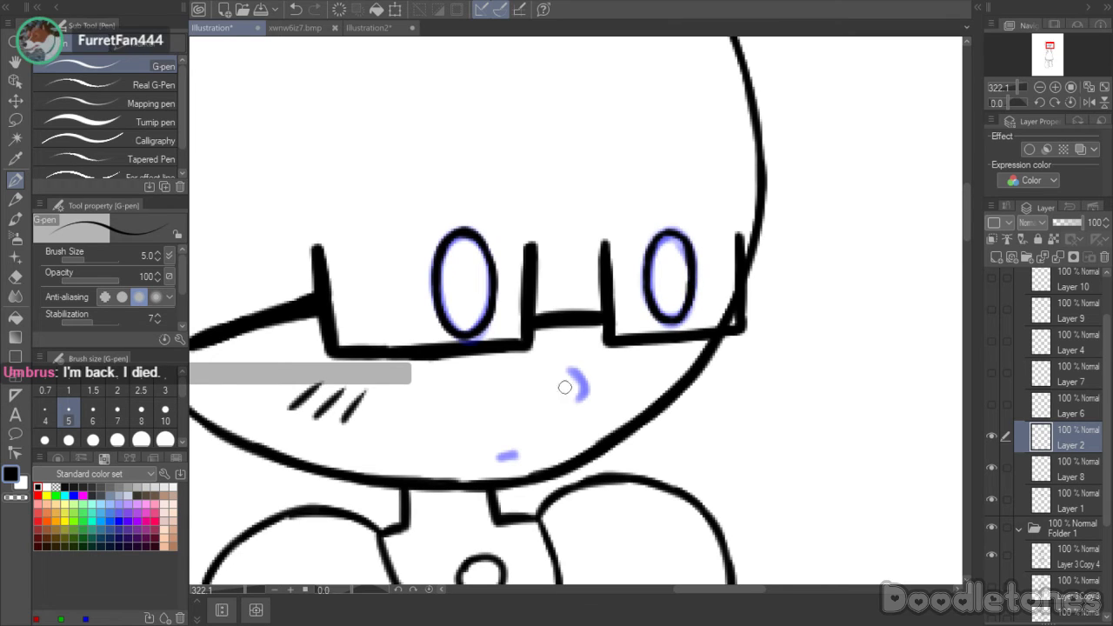
pyautogui.moveTo(570, 369); pyautogui.dragTo(581, 402)
pyautogui.moveTo(497, 458); pyautogui.dragTo(518, 455)
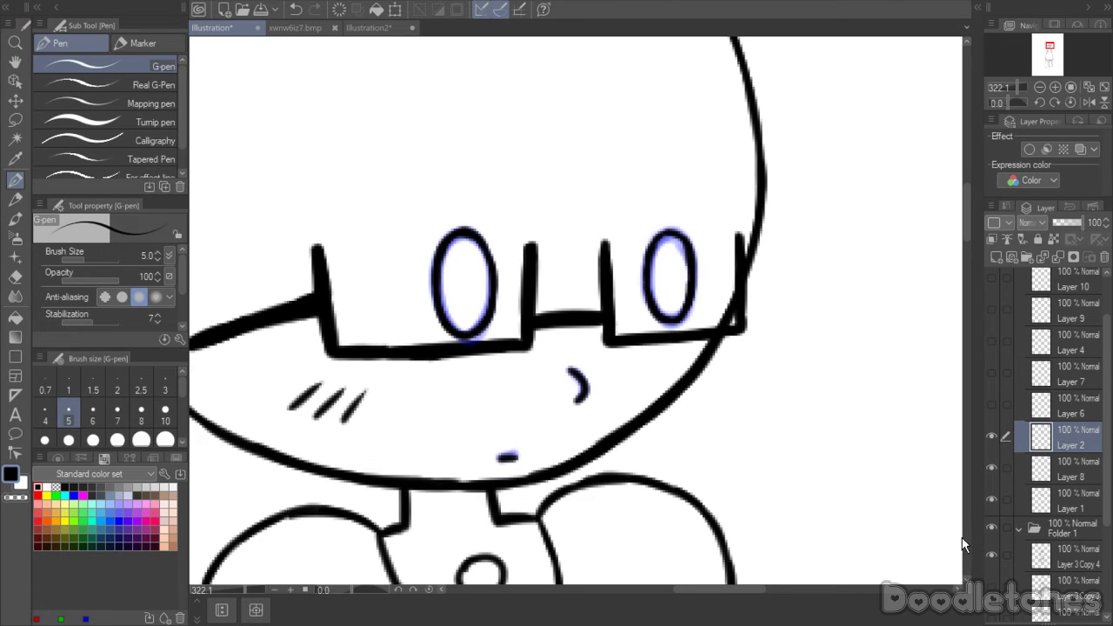
# - Delete the Layer 8 face sketch layer
pyautogui.click(1046, 473)
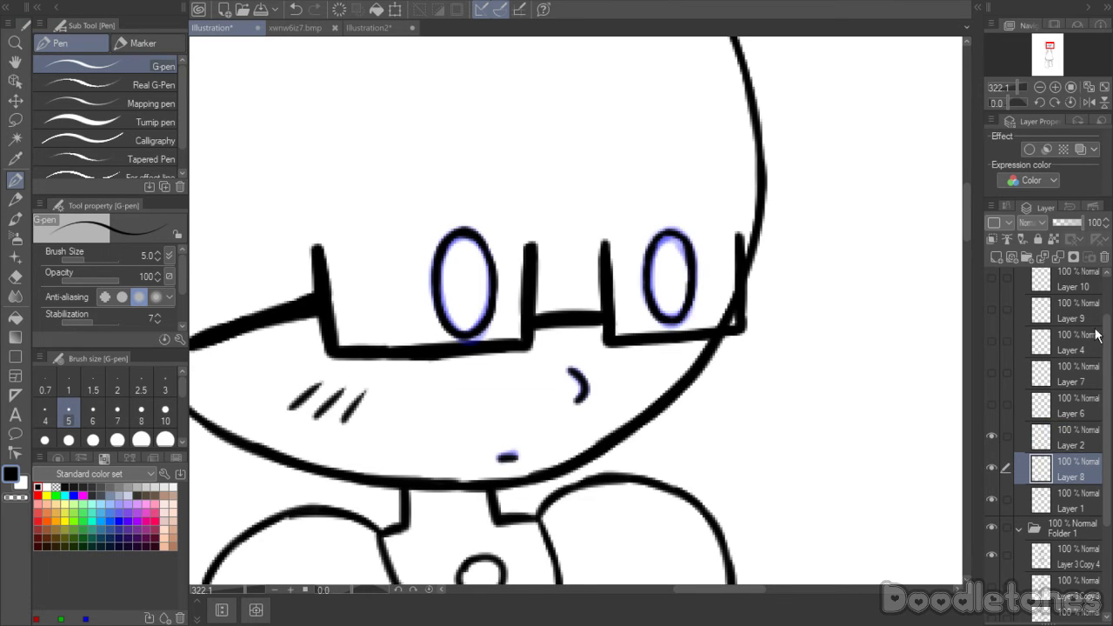
pyautogui.click(1104, 257)
pyautogui.click(566, 220)
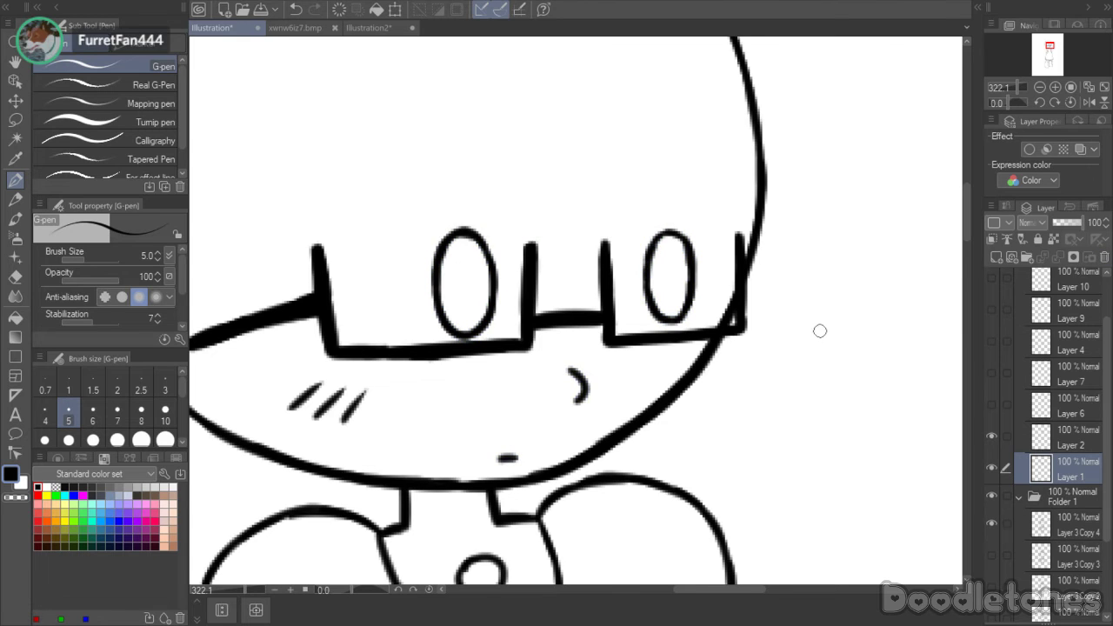
# - Hide the inked oval-eyed face on Layer 2, and show and select the smiling face sketch on Layer 6
pyautogui.scroll(-2, 826, 324)
pyautogui.click(996, 437)
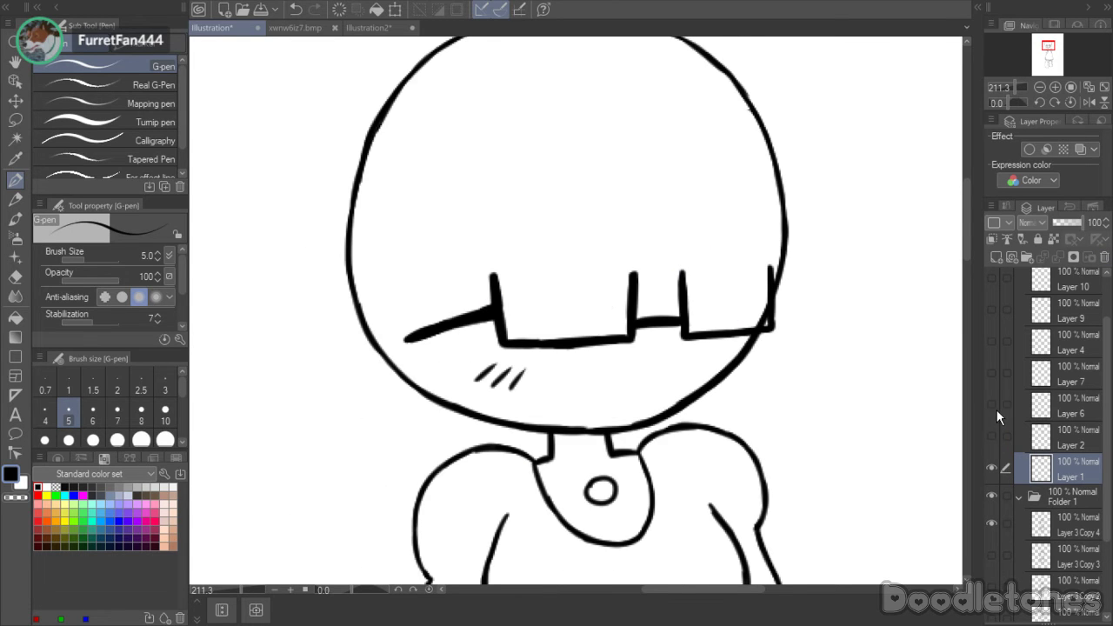
pyautogui.click(996, 406)
pyautogui.click(1054, 408)
# - Ink the two arched closed eyes over the blue smiling face sketch
pyautogui.scroll(1, 837, 296)
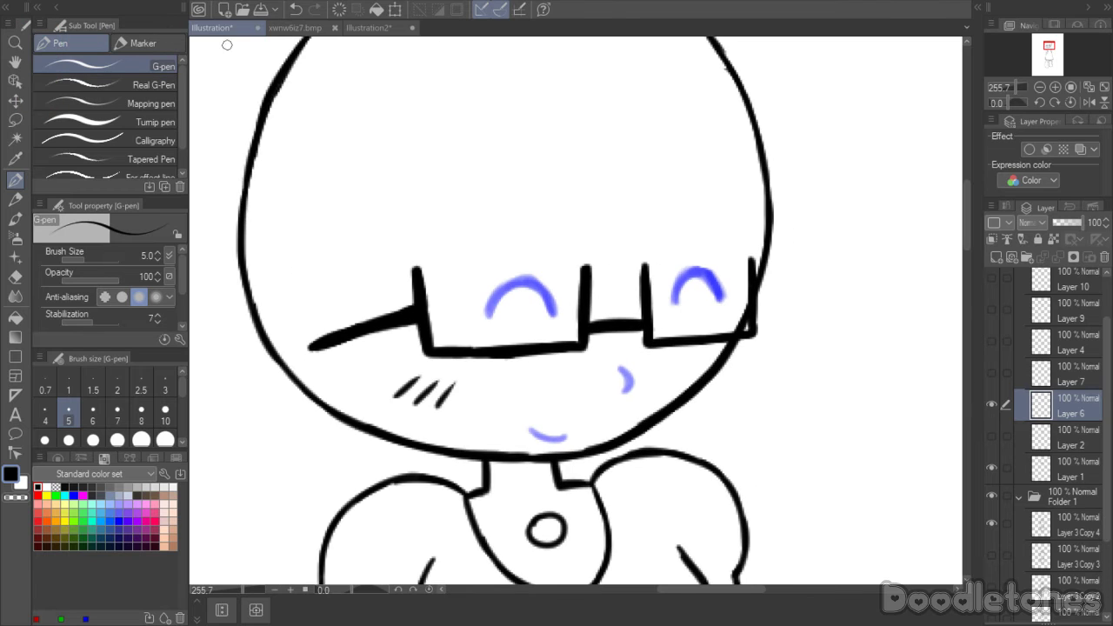
pyautogui.scroll(2, 687, 315)
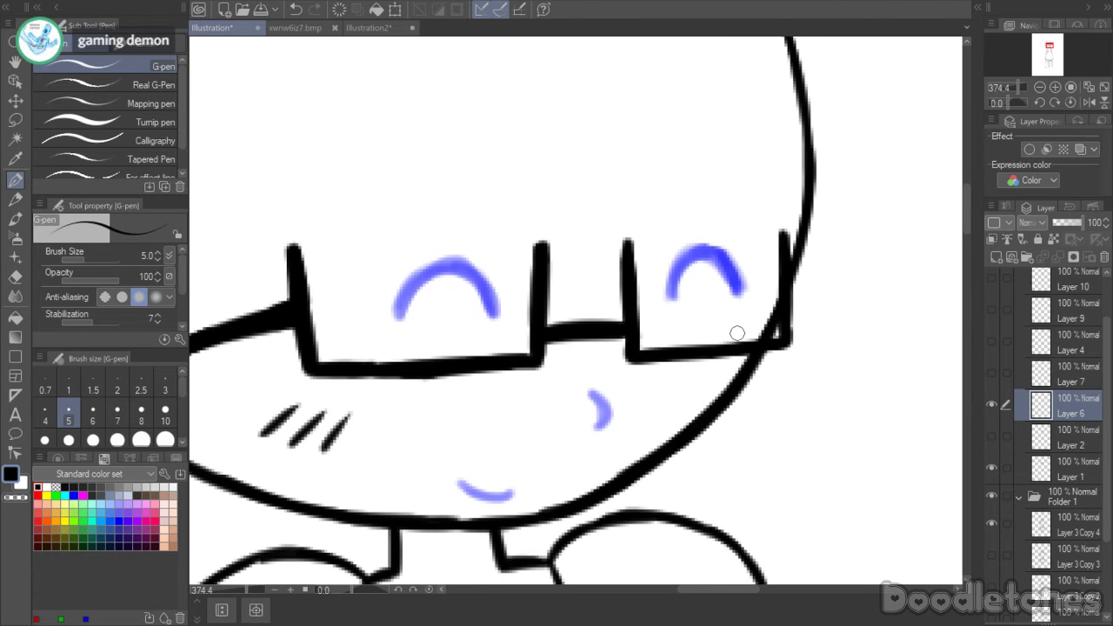
pyautogui.moveTo(406, 289)
pyautogui.mouseDown()
pyautogui.moveTo(425, 271)
pyautogui.moveTo(417, 281)
pyautogui.moveTo(459, 263)
pyautogui.moveTo(448, 261)
pyautogui.moveTo(476, 275)
pyautogui.moveTo(494, 315)
pyautogui.mouseUp()
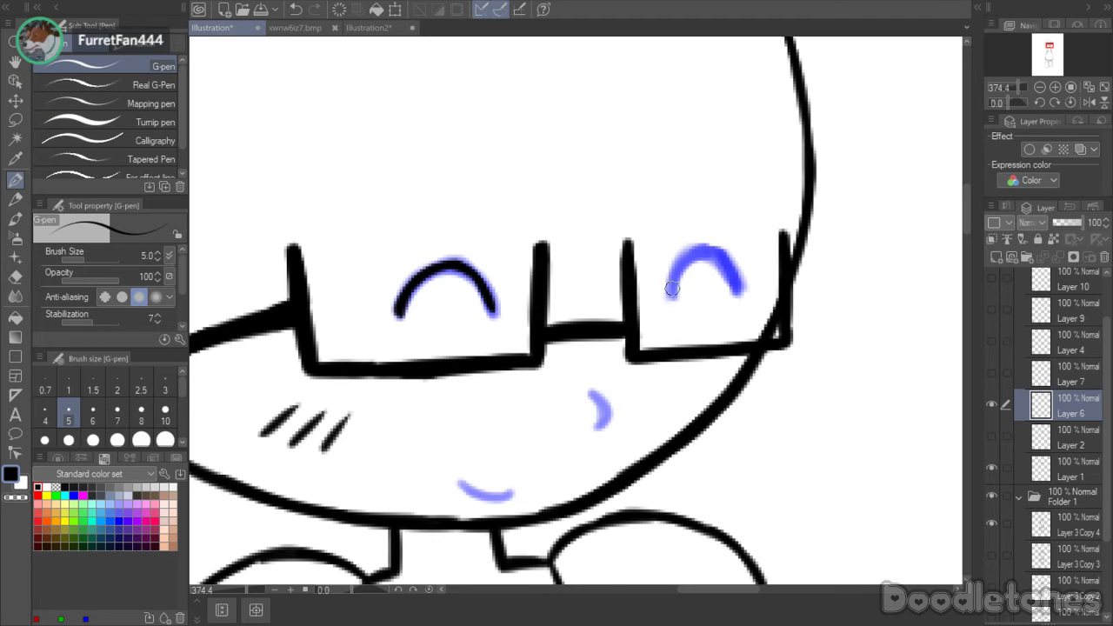
pyautogui.moveTo(671, 298)
pyautogui.mouseDown()
pyautogui.moveTo(692, 253)
pyautogui.moveTo(722, 258)
pyautogui.moveTo(708, 253)
pyautogui.moveTo(740, 292)
pyautogui.mouseUp()
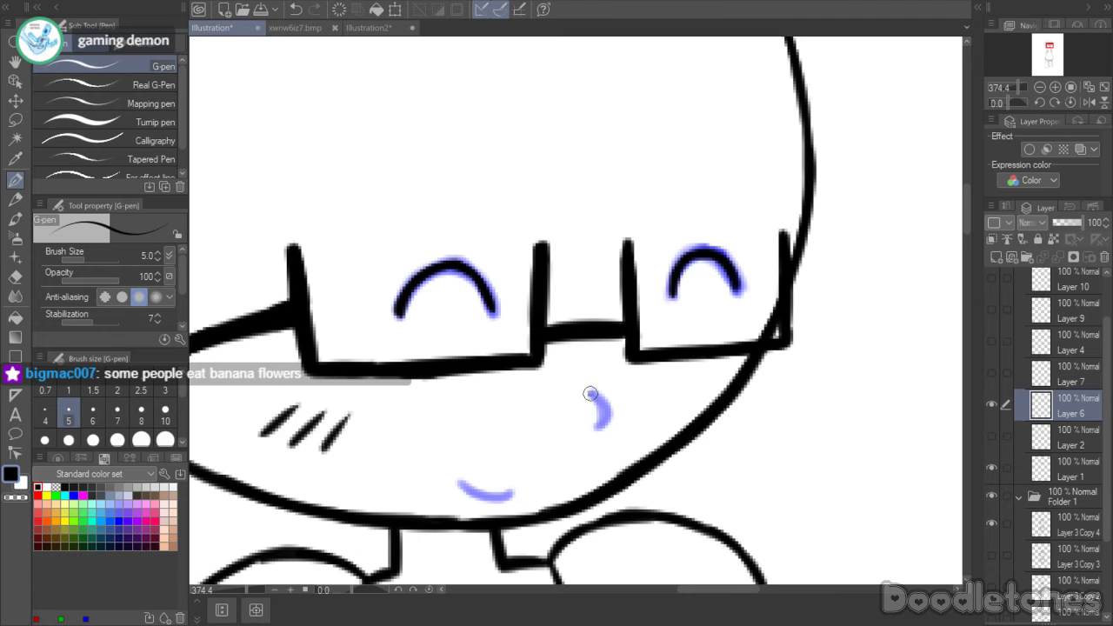
# - Ink the curved nose and the small smiling mouth directly on the Layer 6 sketch
pyautogui.moveTo(590, 393); pyautogui.dragTo(601, 427)
pyautogui.moveTo(456, 482); pyautogui.dragTo(513, 494)
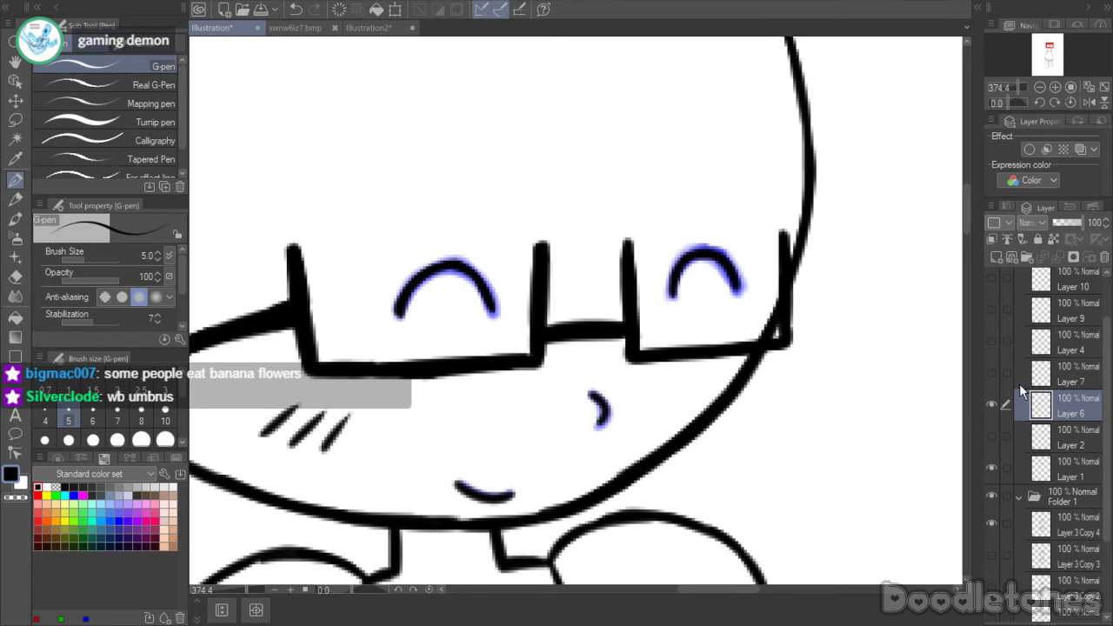
pyautogui.click(1044, 434)
pyautogui.click(1035, 409)
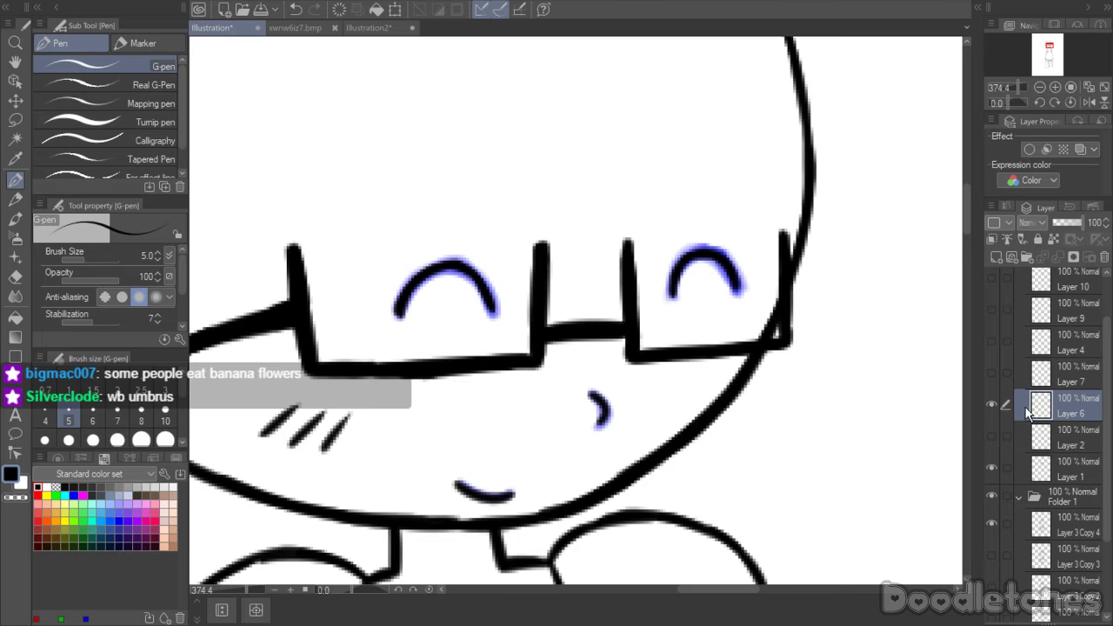
# - Undo all the black eye, nose and mouth strokes made on the Layer 6 sketch
pyautogui.hotkey('ctrl', 'z')
pyautogui.hotkey('ctrl', 'z')
pyautogui.hotkey('ctrl', 'z')
pyautogui.hotkey('ctrl', 'z')
pyautogui.hotkey('ctrl', 'z')
pyautogui.hotkey('ctrl', 'z')
pyautogui.hotkey('ctrl', 'z')
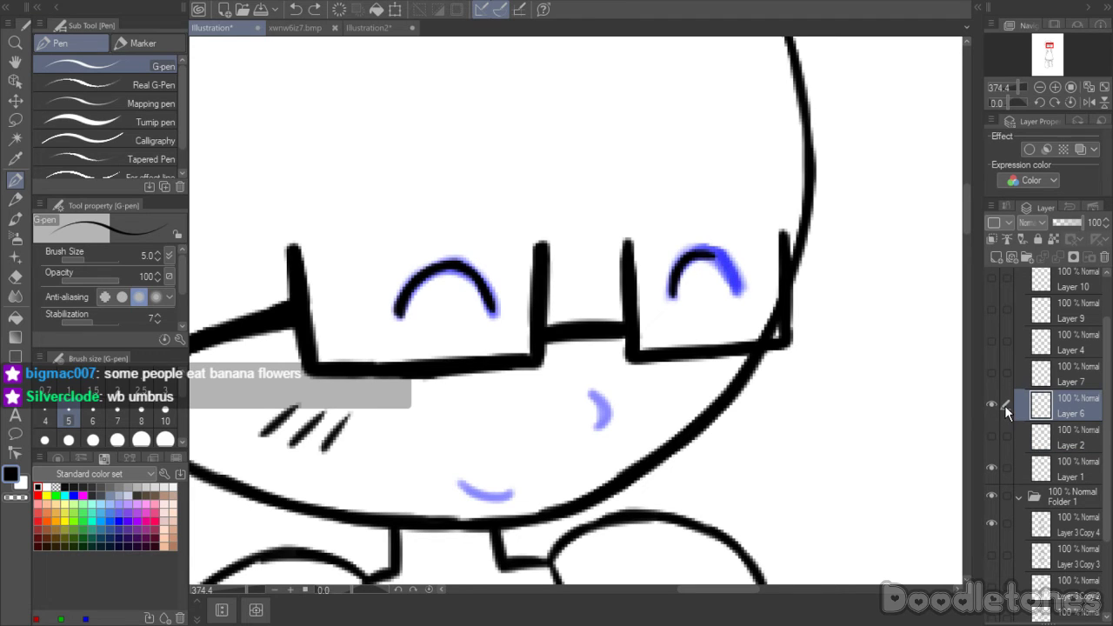
pyautogui.hotkey('ctrl', 'z')
pyautogui.hotkey('ctrl', 'z')
pyautogui.hotkey('ctrl', 'z')
pyautogui.hotkey('ctrl', 'z')
pyautogui.hotkey('ctrl', 'z')
pyautogui.hotkey('ctrl', 'z')
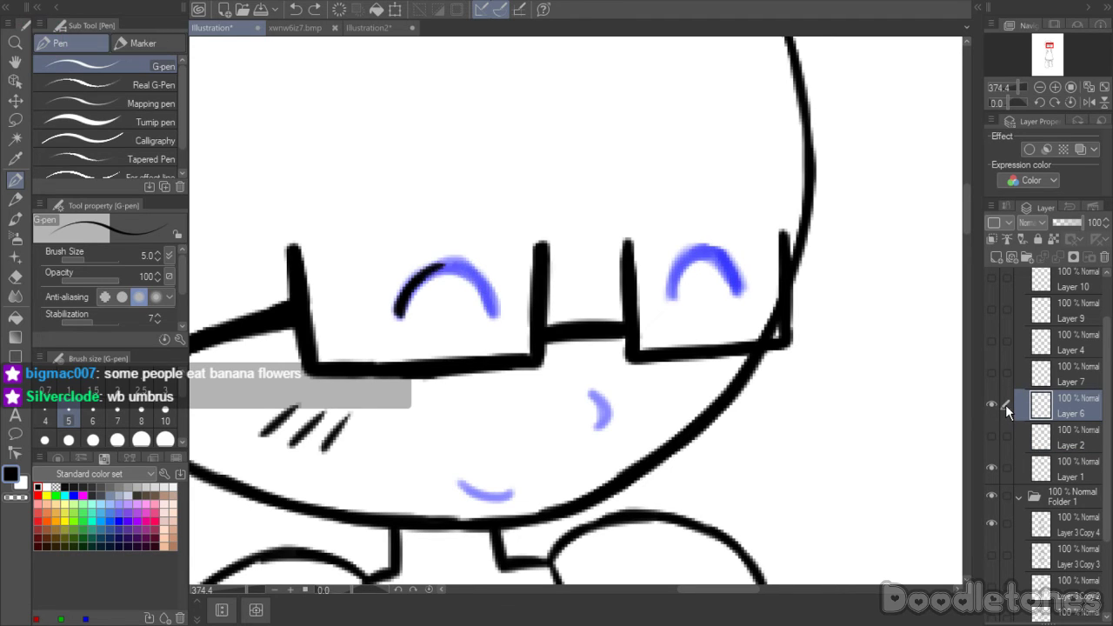
pyautogui.hotkey('ctrl', 'z')
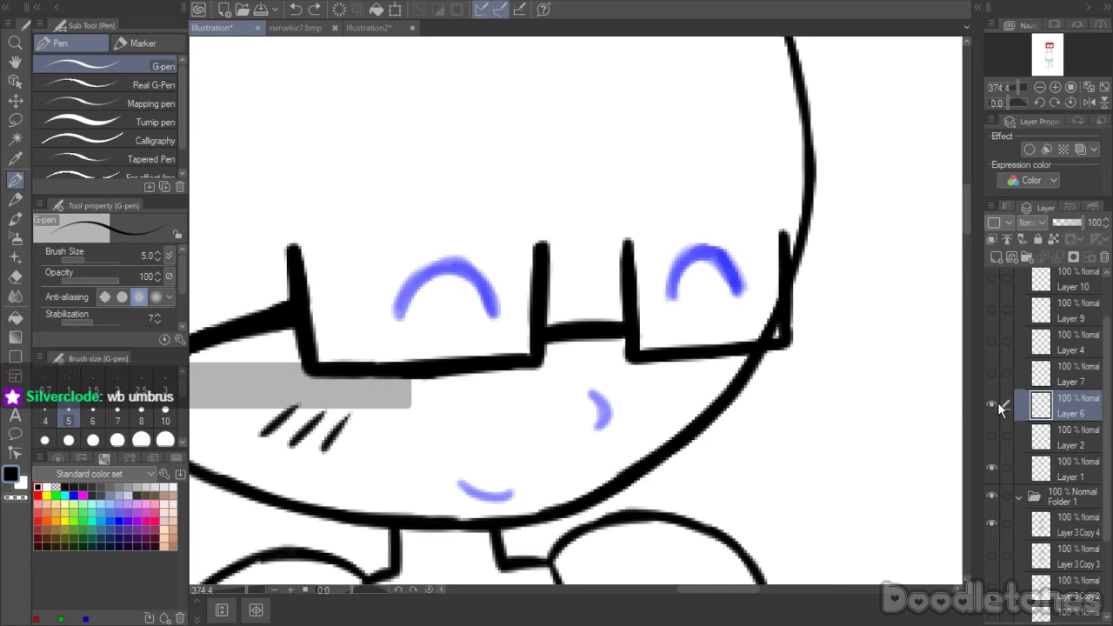
# - Add a new layer above the smiling sketch and ink its arched closed eyes, curved nose and smile on it
pyautogui.click(996, 257)
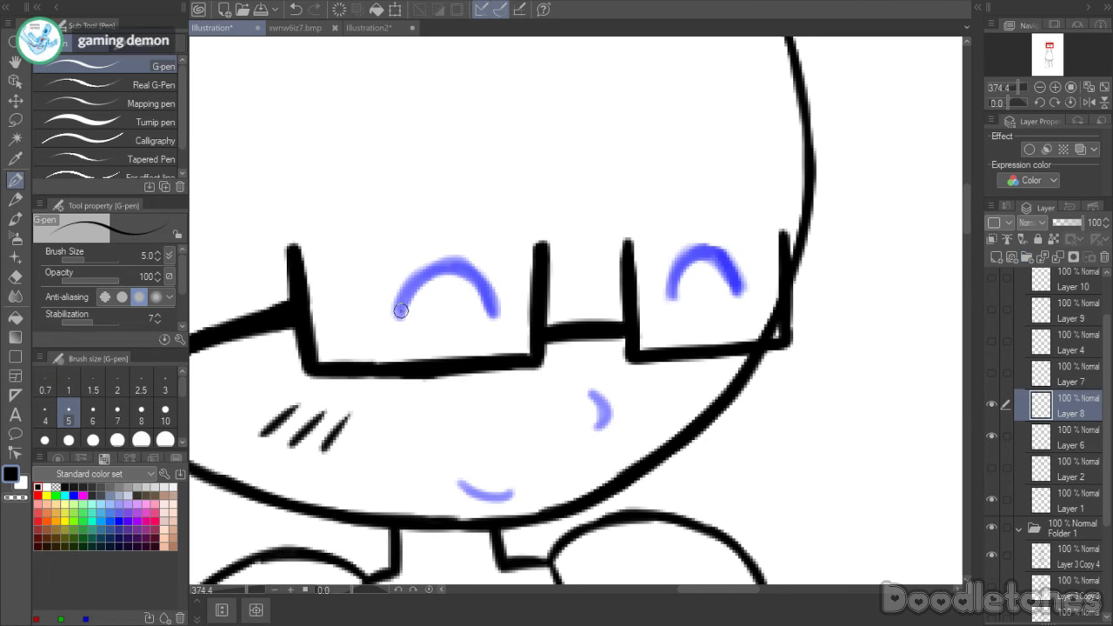
pyautogui.moveTo(397, 315)
pyautogui.mouseDown()
pyautogui.moveTo(409, 287)
pyautogui.moveTo(451, 262)
pyautogui.moveTo(497, 311)
pyautogui.mouseUp()
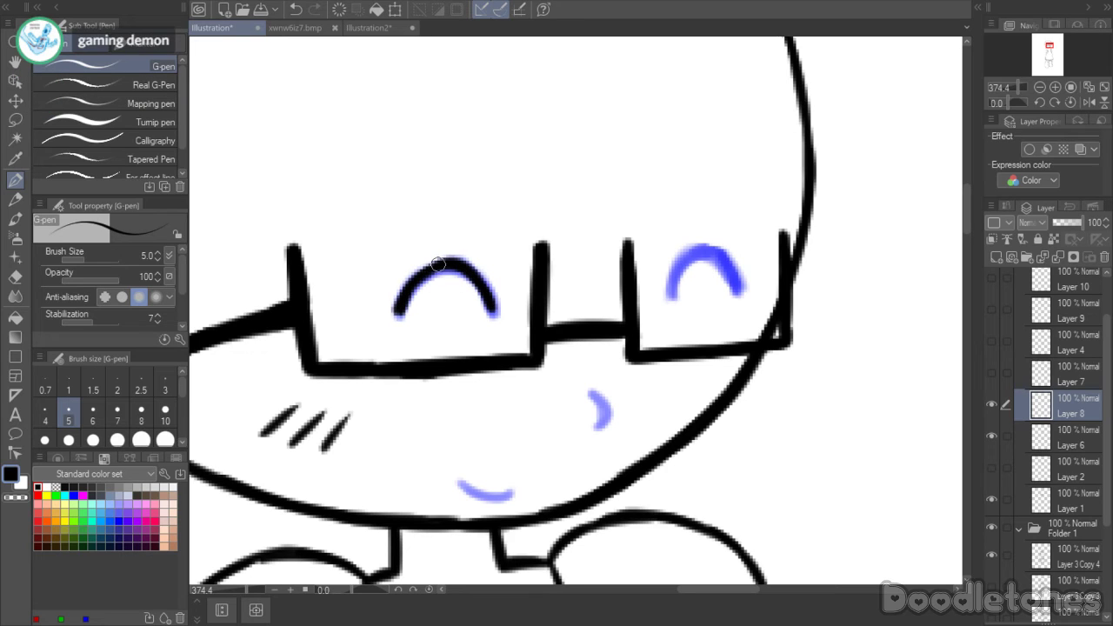
pyautogui.moveTo(669, 295)
pyautogui.mouseDown()
pyautogui.moveTo(712, 253)
pyautogui.moveTo(688, 254)
pyautogui.moveTo(728, 267)
pyautogui.moveTo(711, 254)
pyautogui.moveTo(739, 292)
pyautogui.mouseUp()
pyautogui.moveTo(600, 424); pyautogui.dragTo(593, 395)
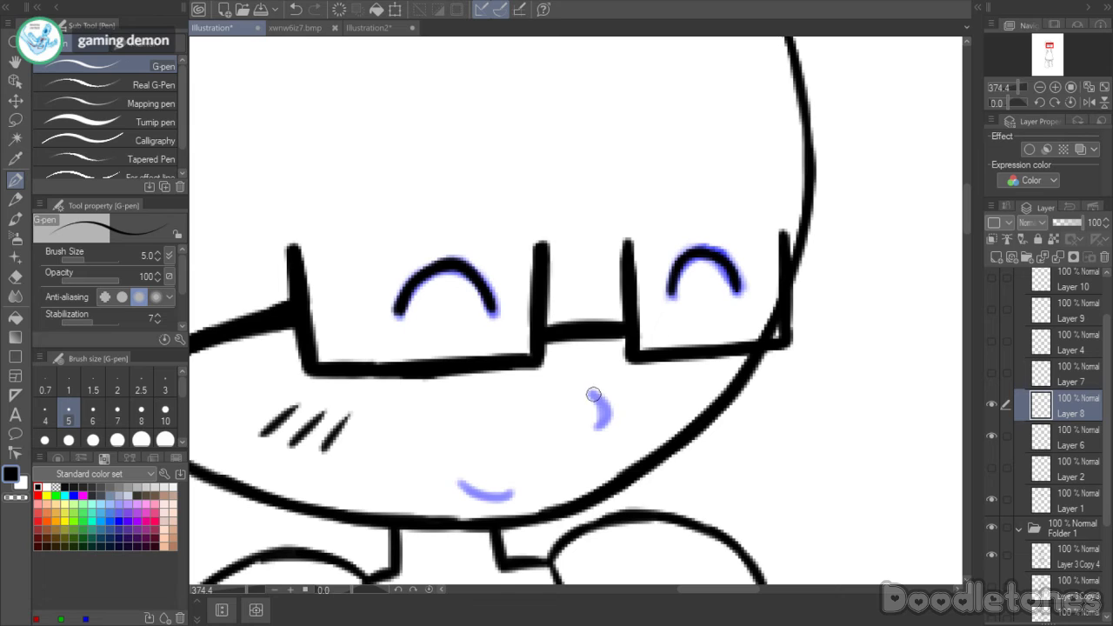
pyautogui.moveTo(459, 481); pyautogui.dragTo(515, 494)
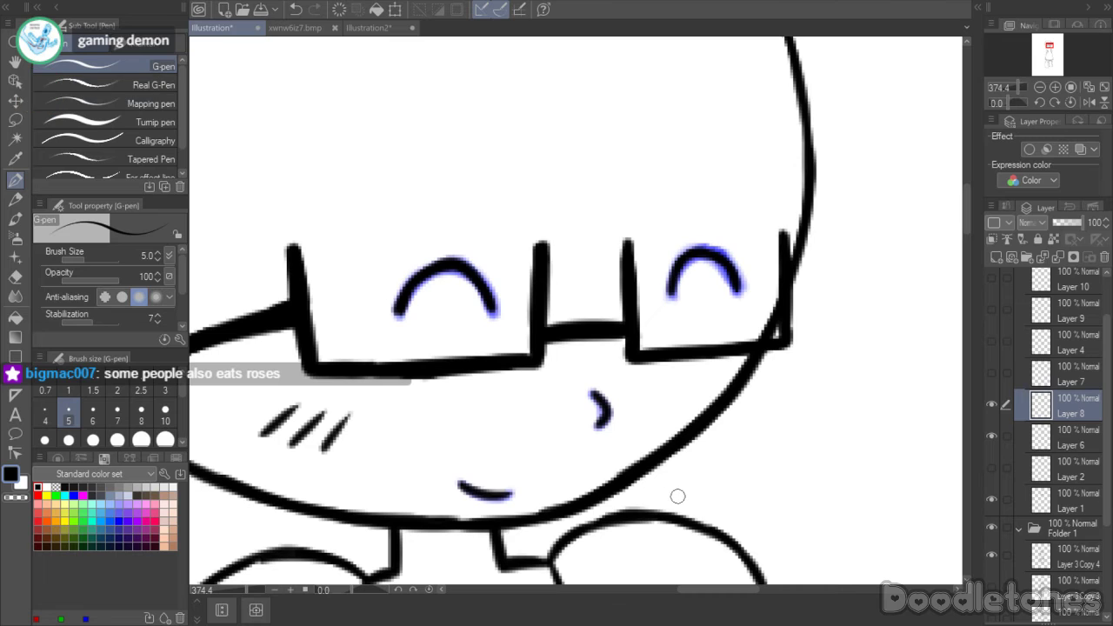
# - Delete the Layer 6 smiling face sketch layer
pyautogui.click(1072, 436)
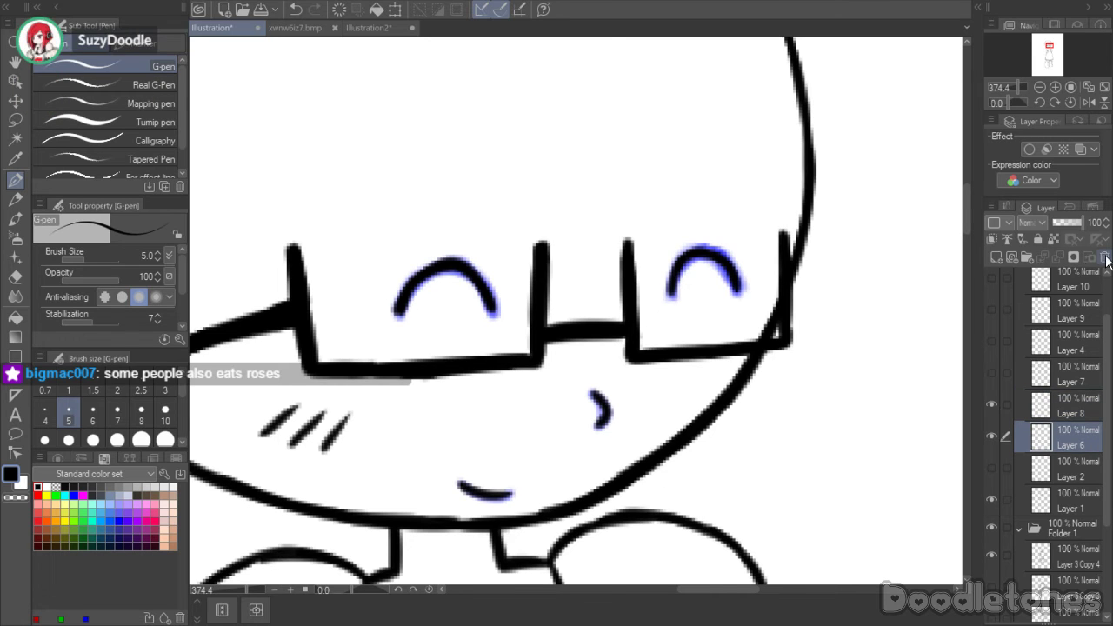
pyautogui.click(1104, 257)
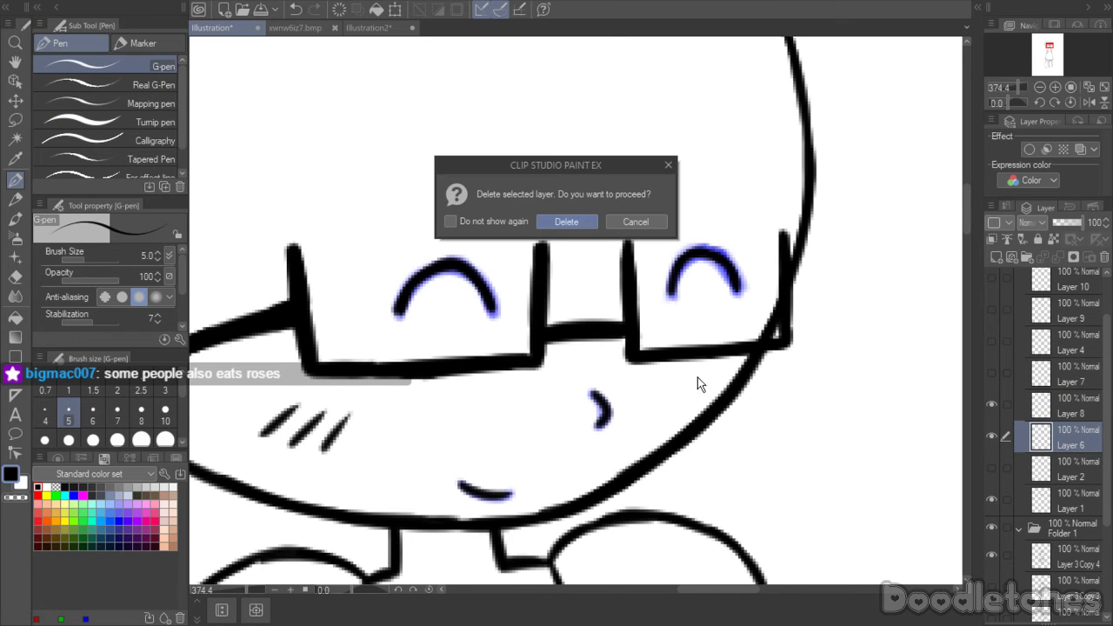
pyautogui.click(566, 221)
# - Lasso the arched eye inside the right lens on Layer 8, shift it slightly down and to the right, and deselect it
pyautogui.scroll(-2, 830, 333)
pyautogui.scroll(-1, 830, 333)
pyautogui.scroll(2, 835, 309)
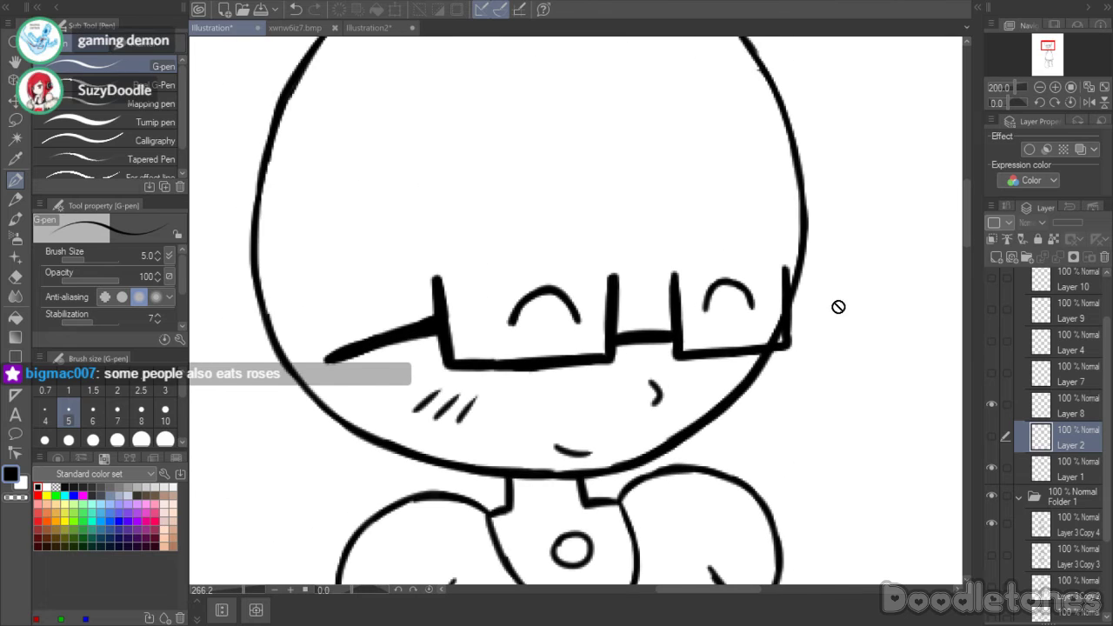
pyautogui.click(1043, 408)
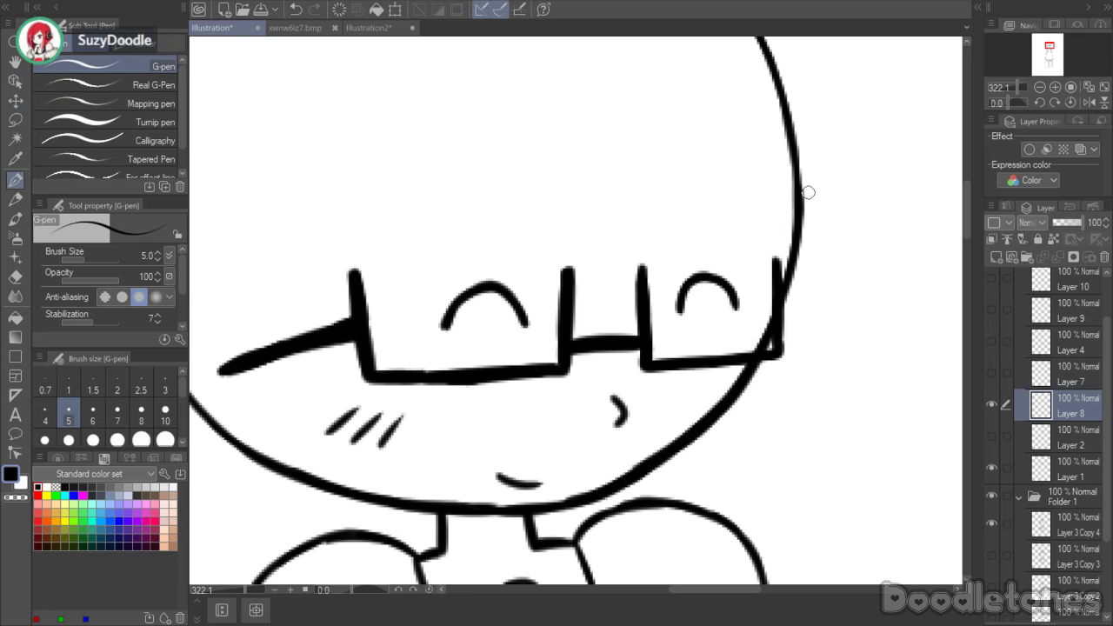
pyautogui.press('m')
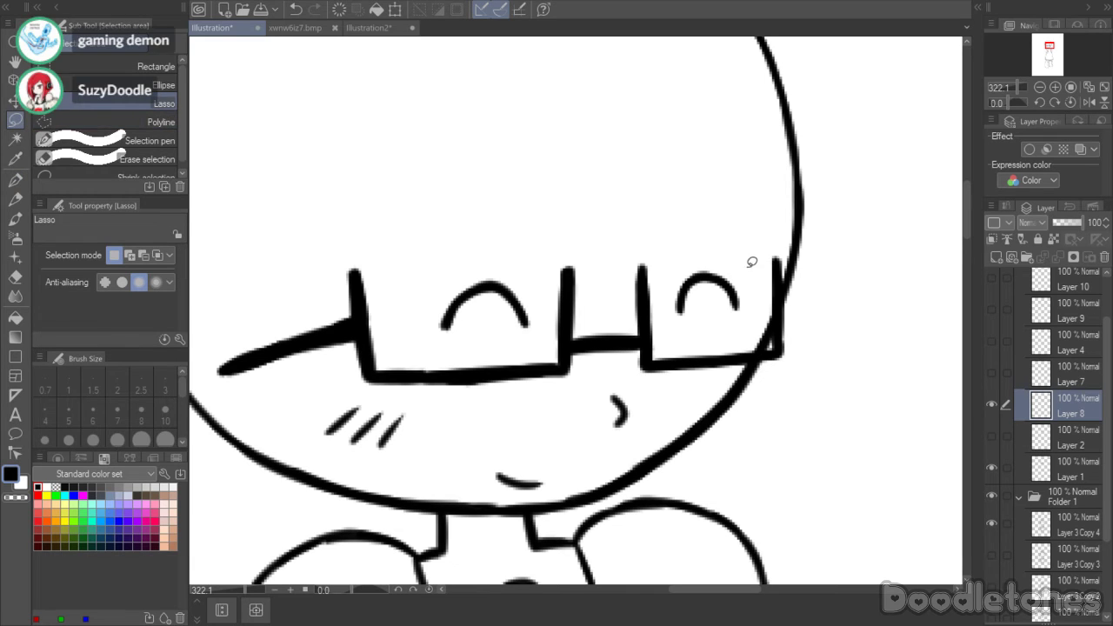
pyautogui.moveTo(751, 262)
pyautogui.mouseDown()
pyautogui.moveTo(708, 219)
pyautogui.moveTo(682, 239)
pyautogui.mouseUp()
pyautogui.hotkey('ctrl', 't')
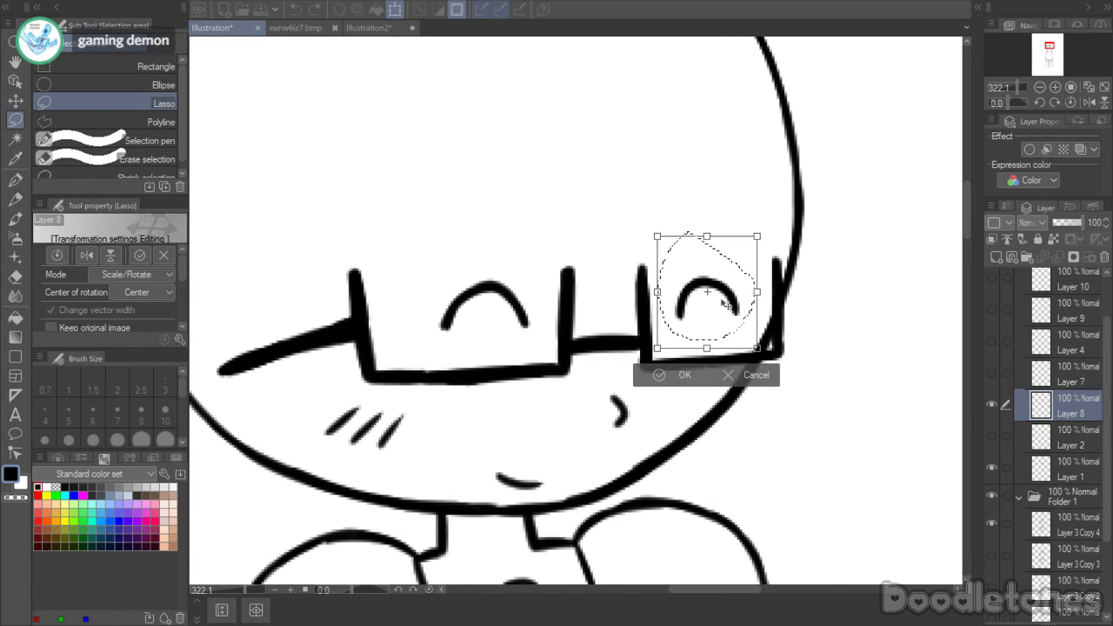
pyautogui.press('Return')
pyautogui.hotkey('ctrl', 'd')
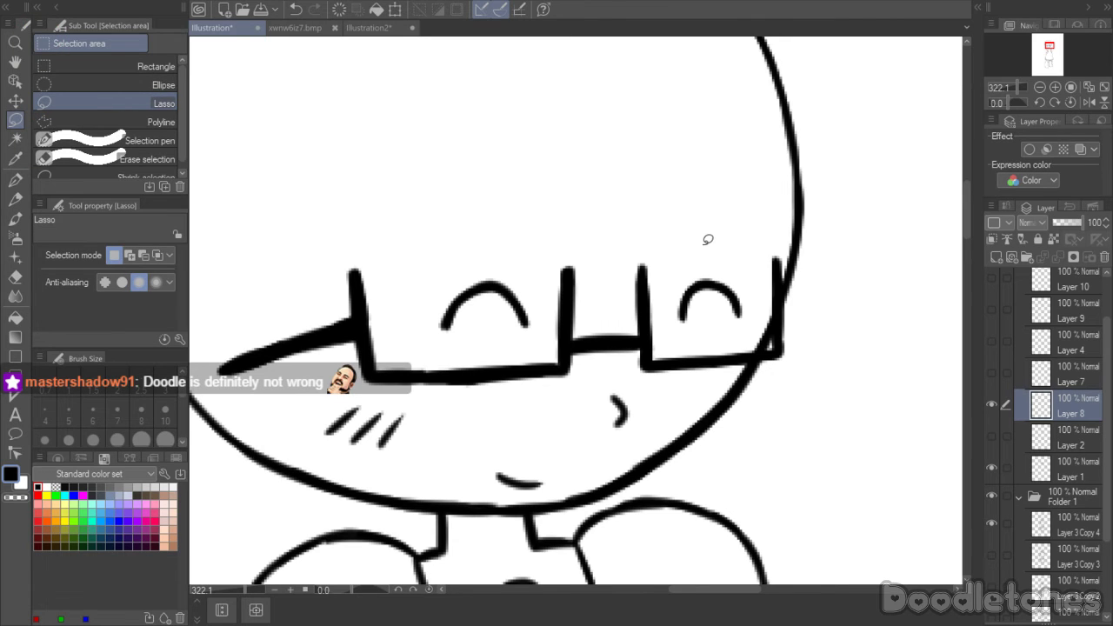
# - Swap the inked smiling face on Layer 8 for the Layer 7 face sketch, and add a new layer above the sketch
pyautogui.click(991, 405)
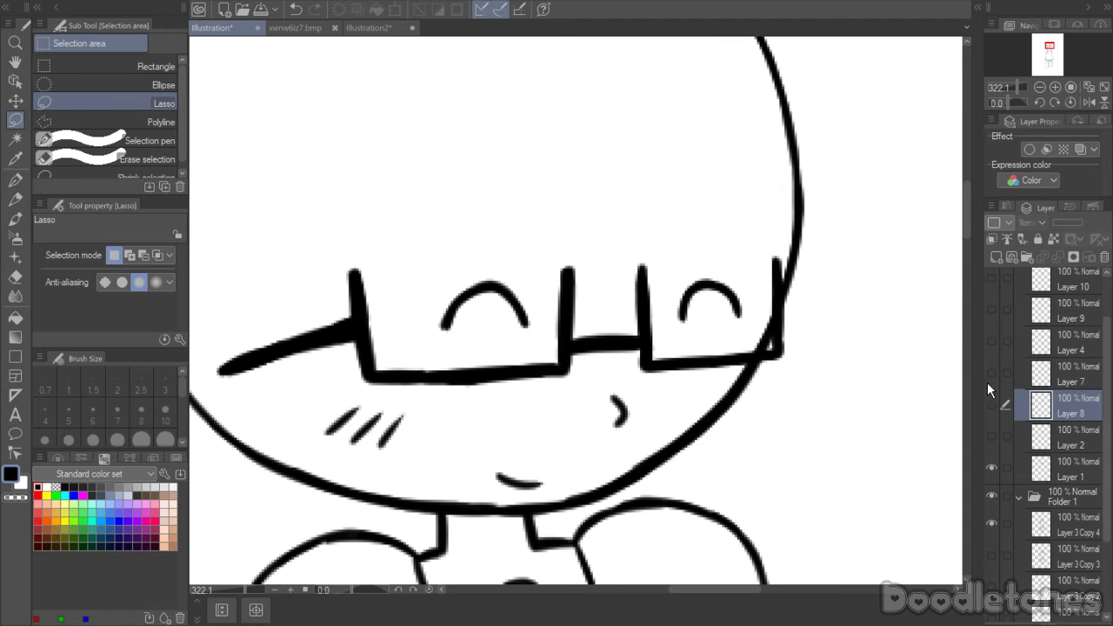
pyautogui.click(990, 375)
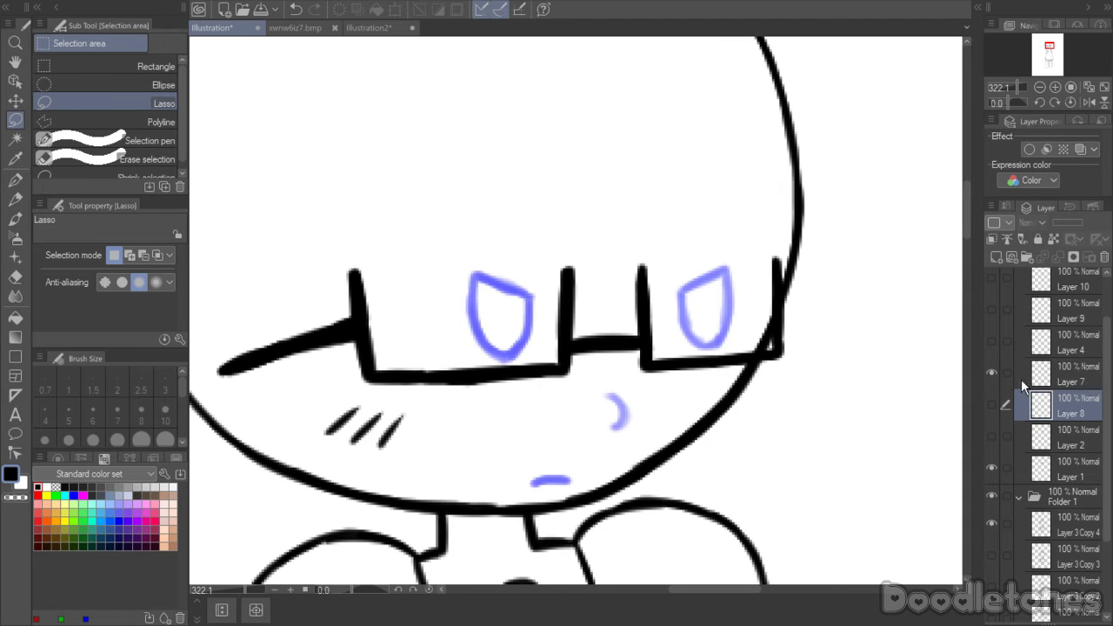
pyautogui.click(998, 252)
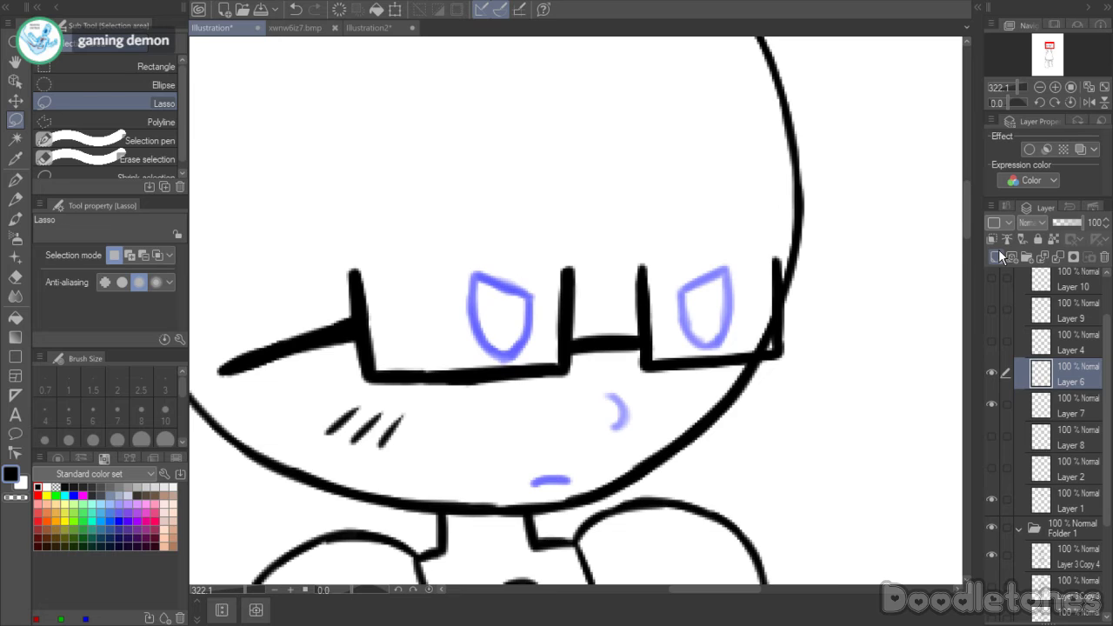
# - Ink the two inward-slanting worried eyes, the curved nose and the short mouth with the G-pen on the new layer
pyautogui.press('p')
pyautogui.moveTo(472, 275)
pyautogui.mouseDown()
pyautogui.moveTo(524, 284)
pyautogui.moveTo(496, 283)
pyautogui.moveTo(527, 296)
pyautogui.moveTo(470, 286)
pyautogui.moveTo(474, 334)
pyautogui.moveTo(487, 343)
pyautogui.moveTo(476, 337)
pyautogui.moveTo(515, 354)
pyautogui.moveTo(500, 355)
pyautogui.moveTo(522, 342)
pyautogui.moveTo(527, 297)
pyautogui.mouseUp()
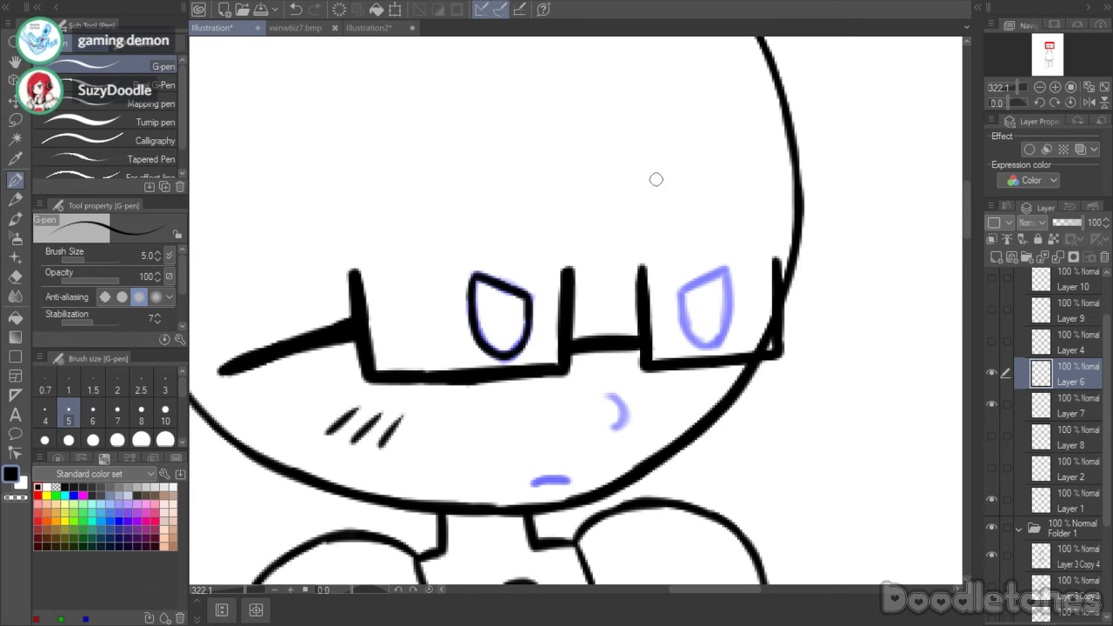
pyautogui.moveTo(682, 291)
pyautogui.mouseDown()
pyautogui.moveTo(725, 268)
pyautogui.moveTo(725, 303)
pyautogui.moveTo(683, 293)
pyautogui.moveTo(689, 331)
pyautogui.moveTo(712, 344)
pyautogui.moveTo(731, 299)
pyautogui.moveTo(725, 320)
pyautogui.moveTo(722, 287)
pyautogui.mouseUp()
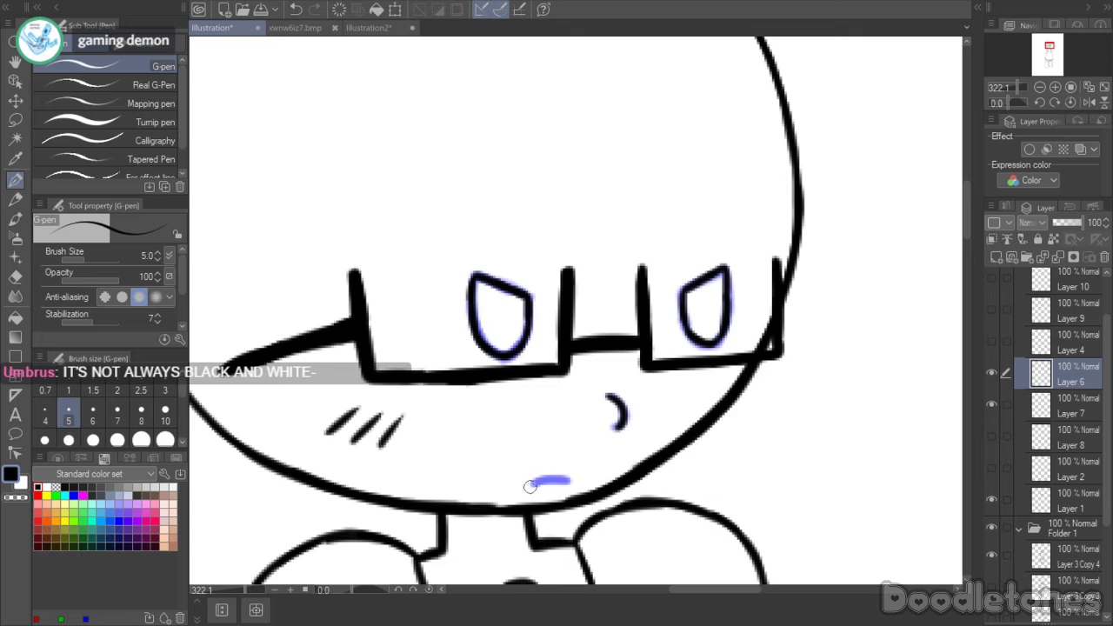
pyautogui.moveTo(531, 487); pyautogui.dragTo(528, 483)
# - Delete the Layer 7 face sketch layer
pyautogui.click(1069, 407)
pyautogui.click(1103, 257)
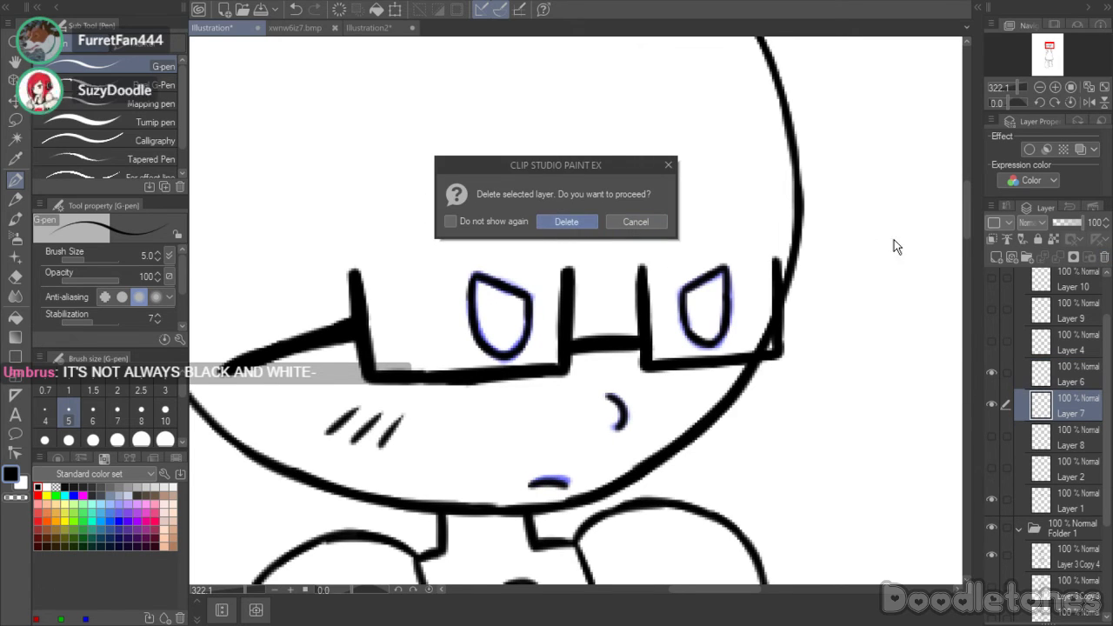
pyautogui.click(597, 222)
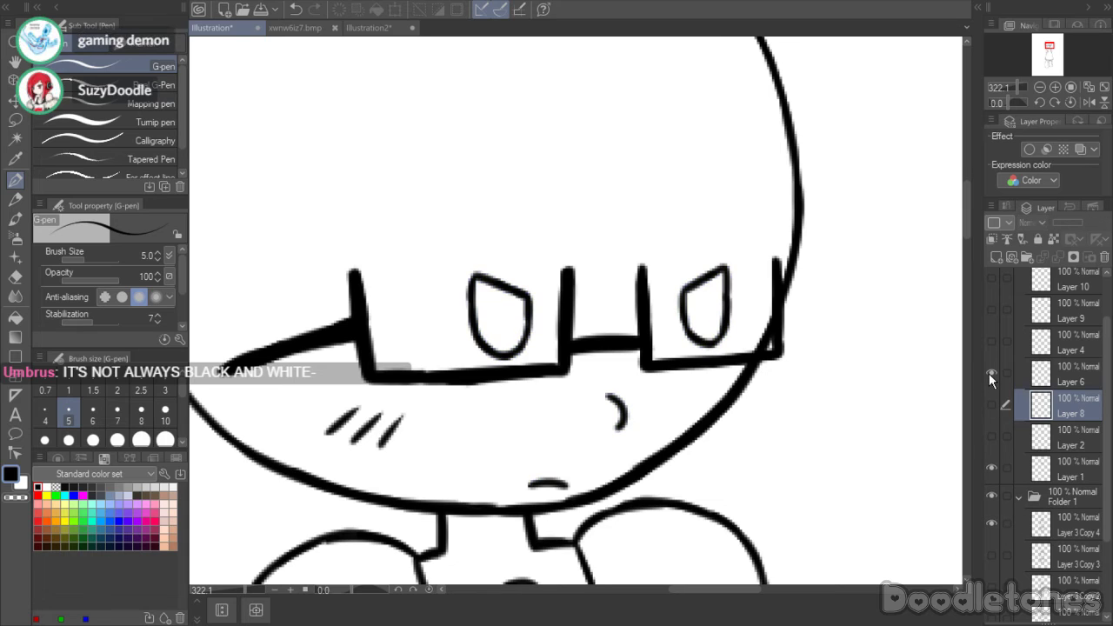
# - Swap the inked face on Layer 6 for the Layer 4 face sketch, and add a new layer above the sketch
pyautogui.click(991, 341)
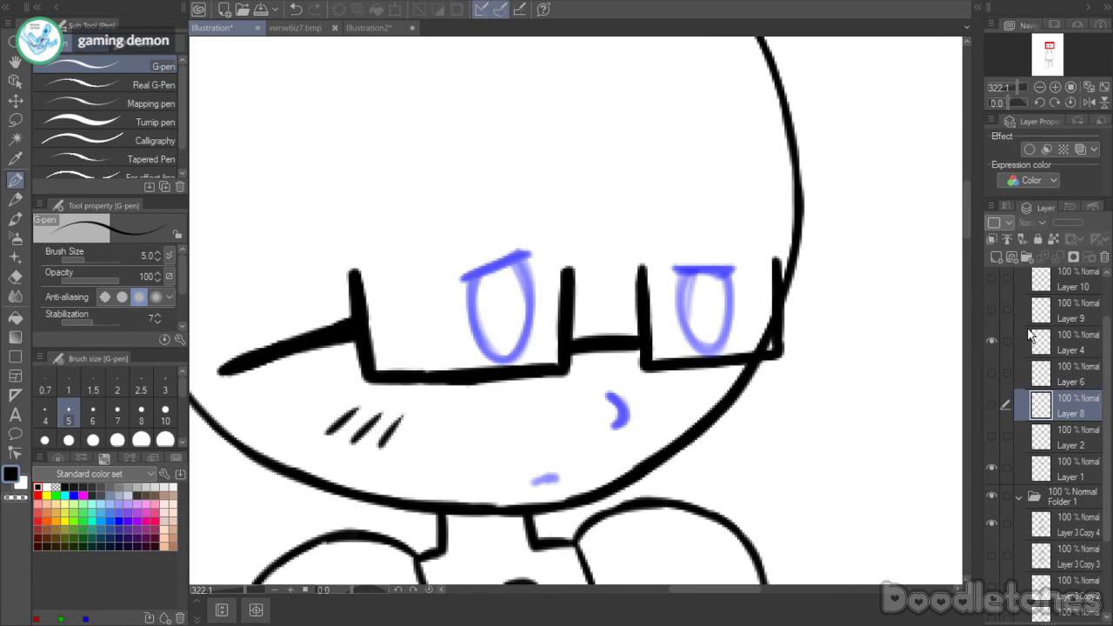
pyautogui.click(1040, 341)
pyautogui.click(996, 257)
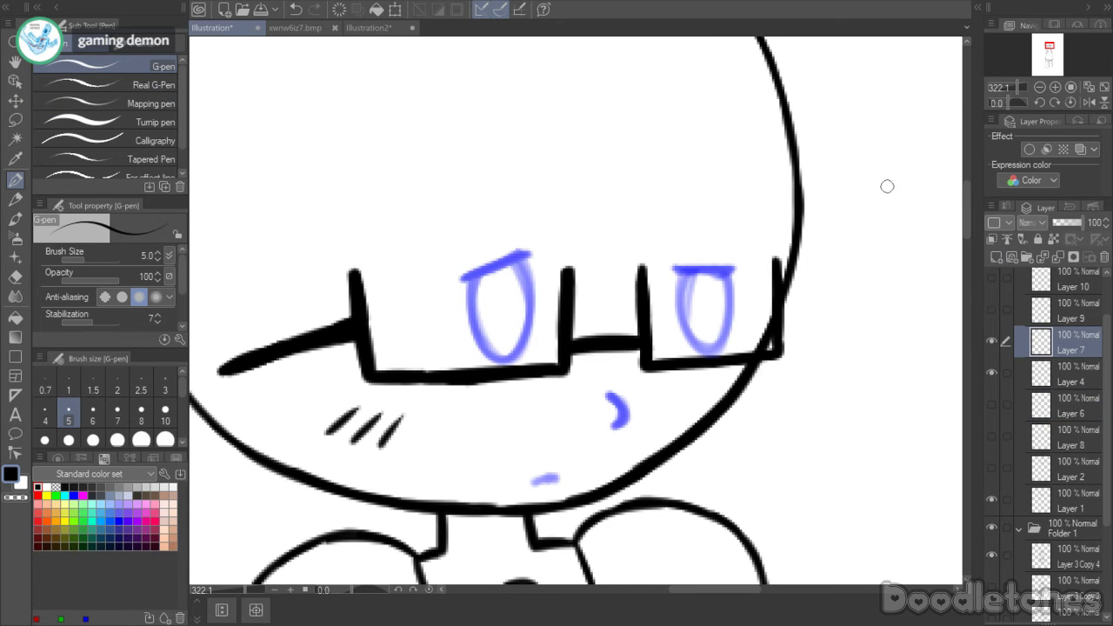
# - Ink the two half-lidded eyes with their straight upper lids, the curved nose and the short mouth over the Layer 4 sketch
pyautogui.moveTo(463, 279); pyautogui.dragTo(539, 247)
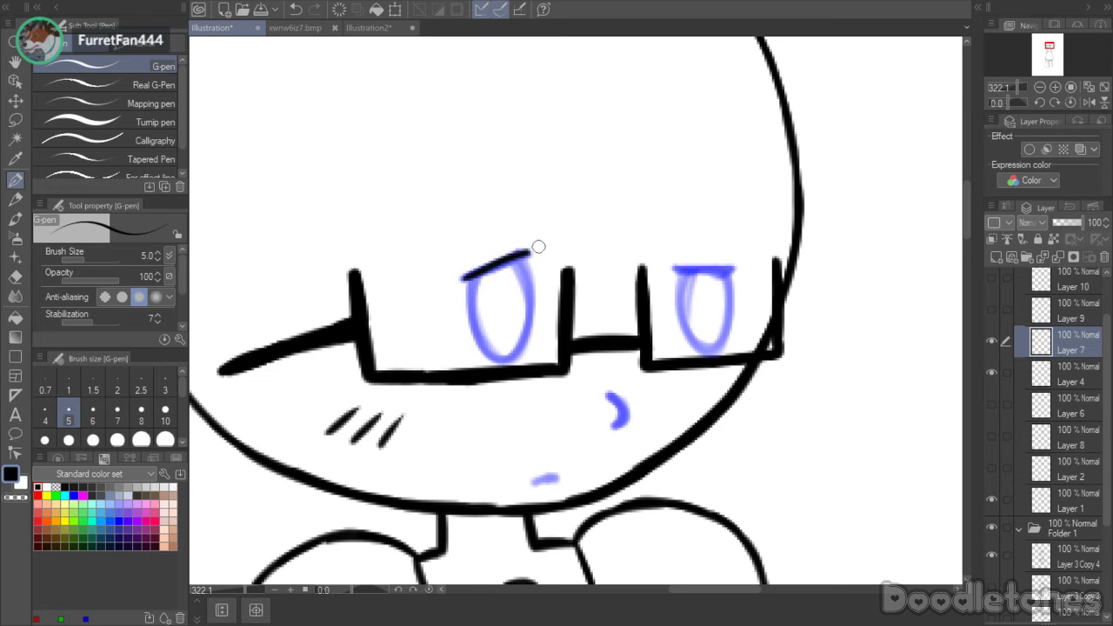
pyautogui.moveTo(681, 268); pyautogui.dragTo(737, 270)
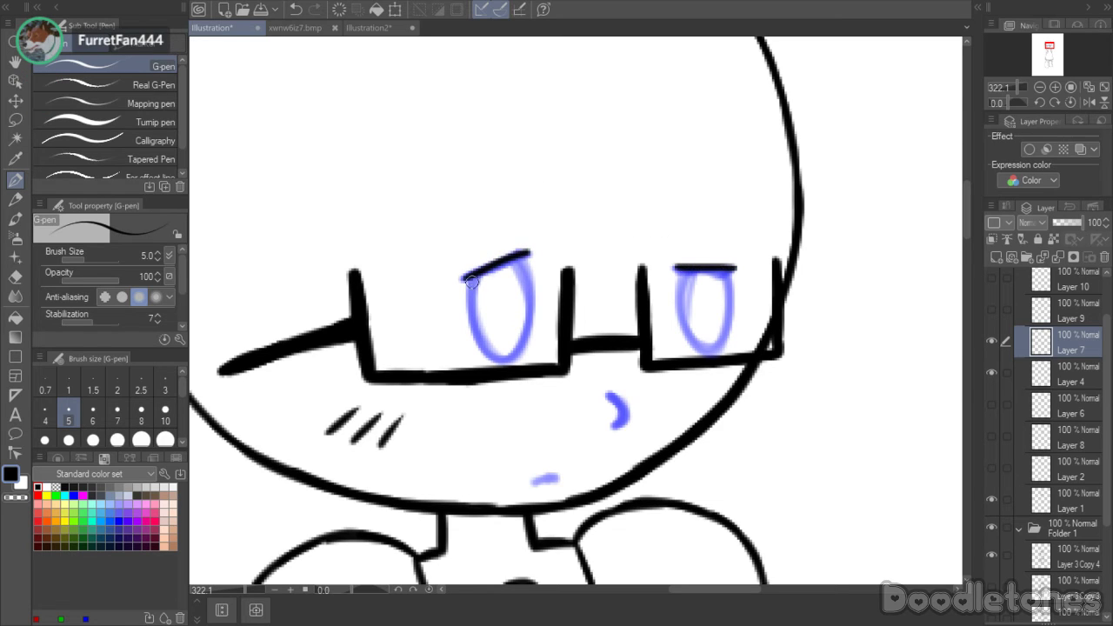
pyautogui.moveTo(470, 319)
pyautogui.mouseDown()
pyautogui.moveTo(515, 350)
pyautogui.moveTo(529, 322)
pyautogui.moveTo(524, 252)
pyautogui.mouseUp()
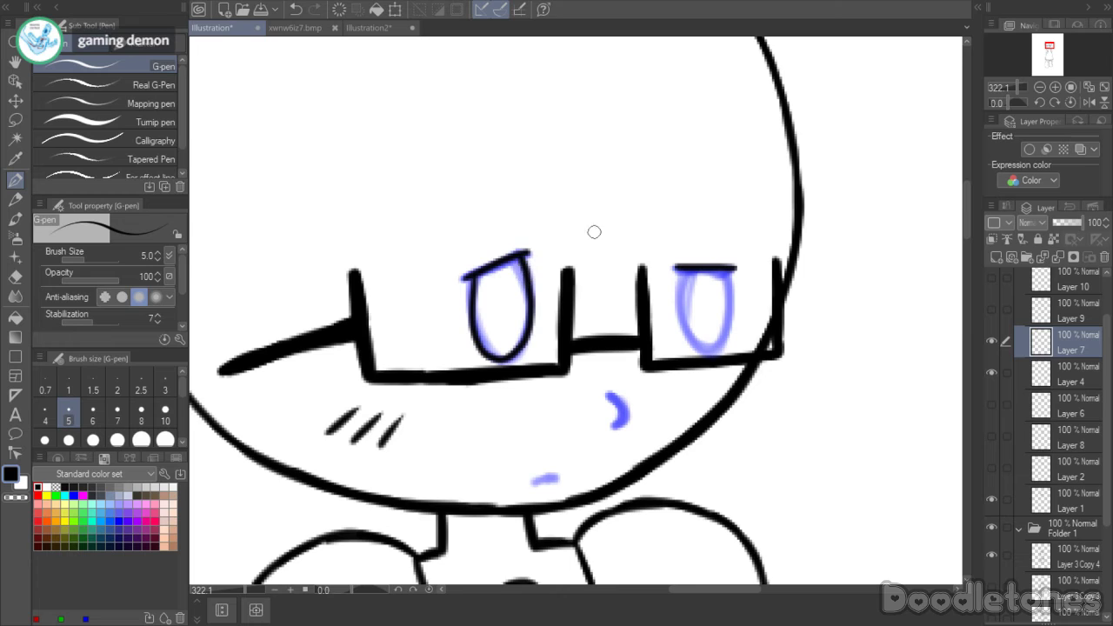
pyautogui.moveTo(679, 271)
pyautogui.mouseDown()
pyautogui.moveTo(708, 346)
pyautogui.moveTo(724, 330)
pyautogui.moveTo(724, 265)
pyautogui.mouseUp()
pyautogui.moveTo(606, 393)
pyautogui.mouseDown()
pyautogui.moveTo(624, 409)
pyautogui.moveTo(619, 426)
pyautogui.mouseUp()
pyautogui.moveTo(534, 484); pyautogui.dragTo(561, 477)
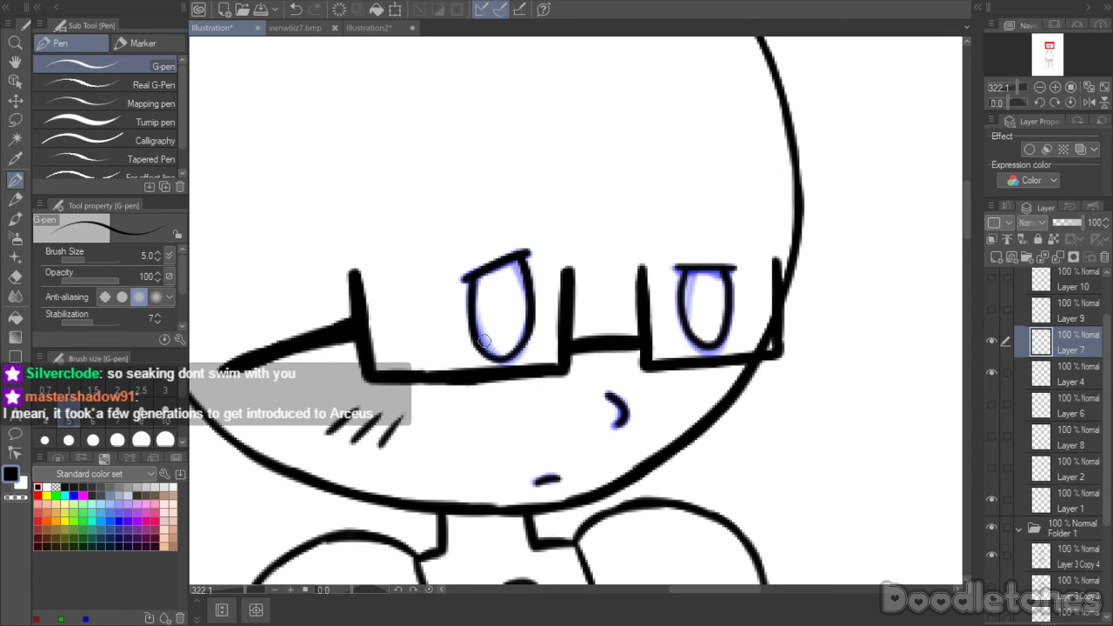
pyautogui.moveTo(496, 358); pyautogui.dragTo(527, 338)
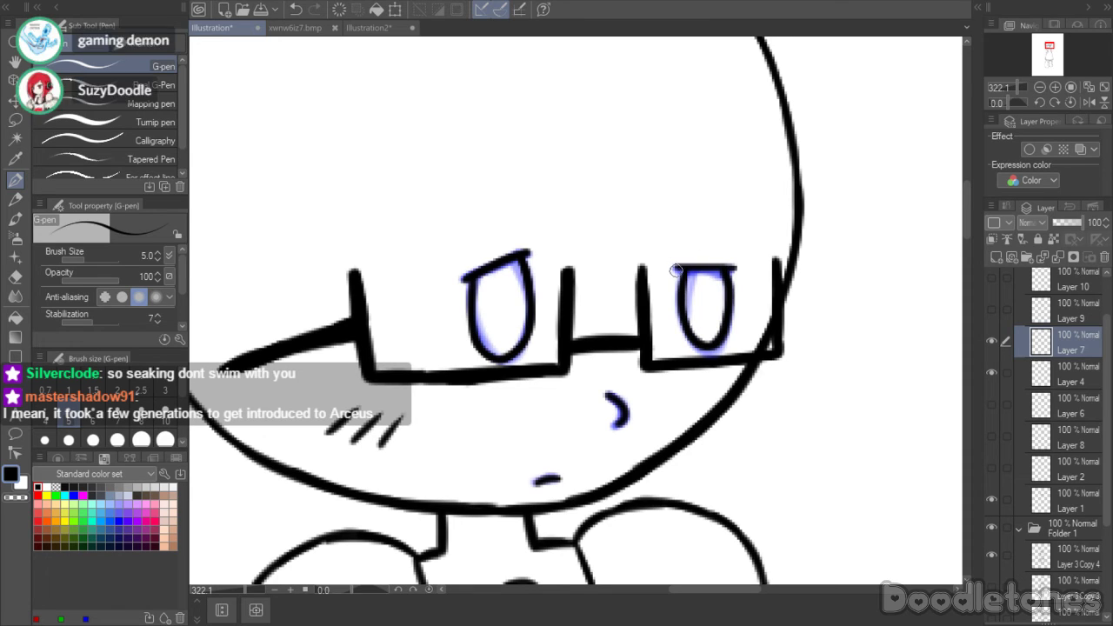
pyautogui.moveTo(674, 270); pyautogui.dragTo(736, 268)
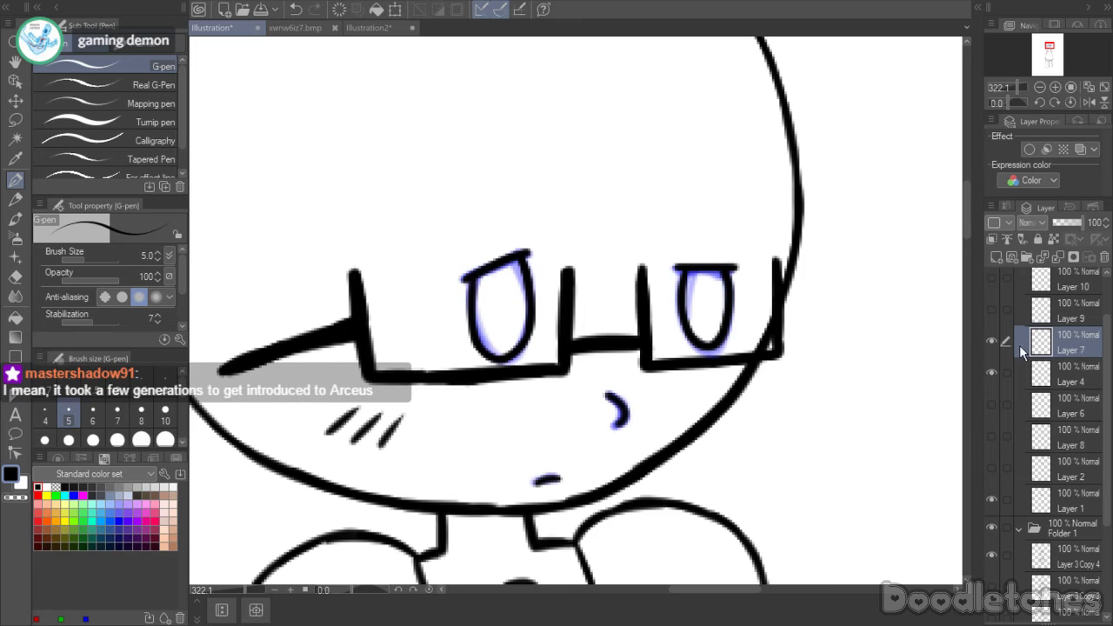
# - Delete the Layer 4 face sketch layer
pyautogui.click(1050, 372)
pyautogui.click(1104, 256)
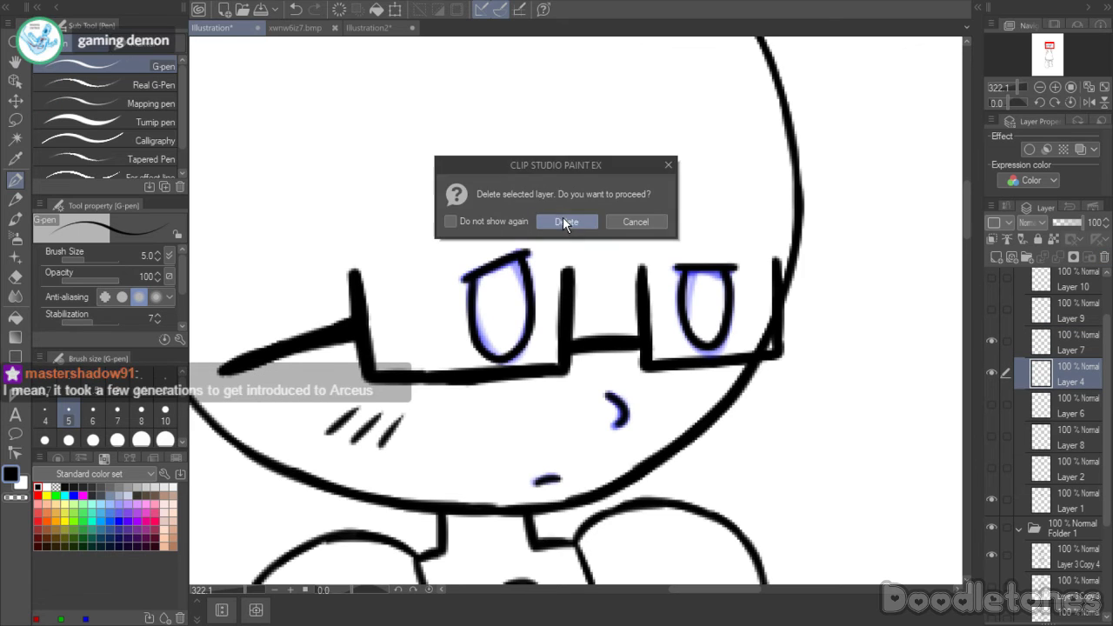
pyautogui.click(564, 218)
# - Swap the inked Layer 7 face for the Layer 9 sketch and ink its slanted-lid eyes, nose and mouth on a new layer above
pyautogui.click(991, 334)
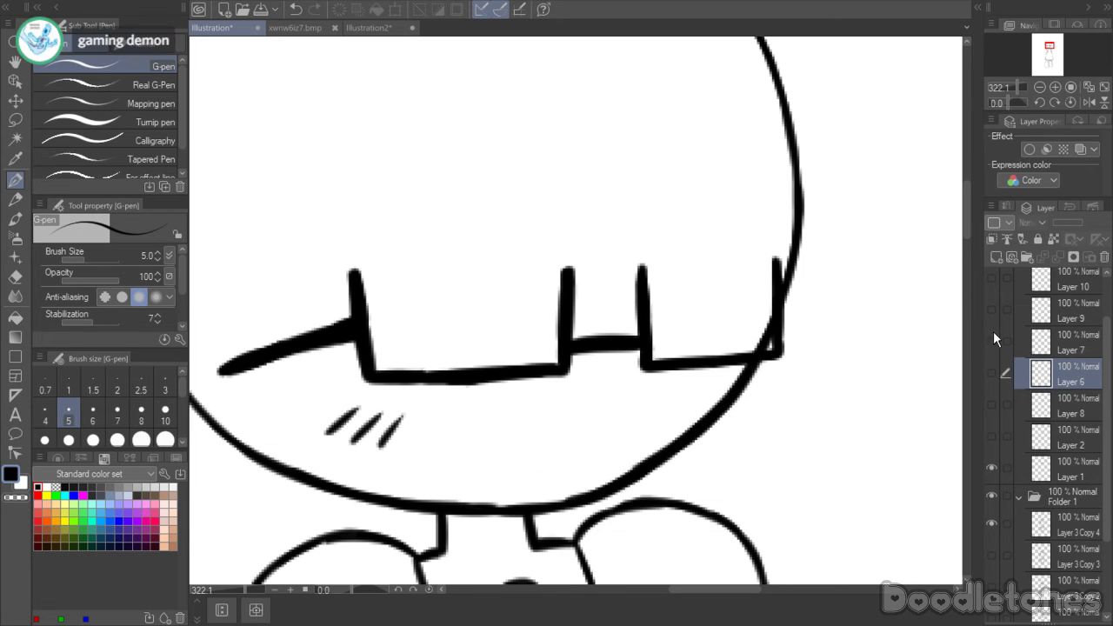
pyautogui.hotkey('ctrl', 'z')
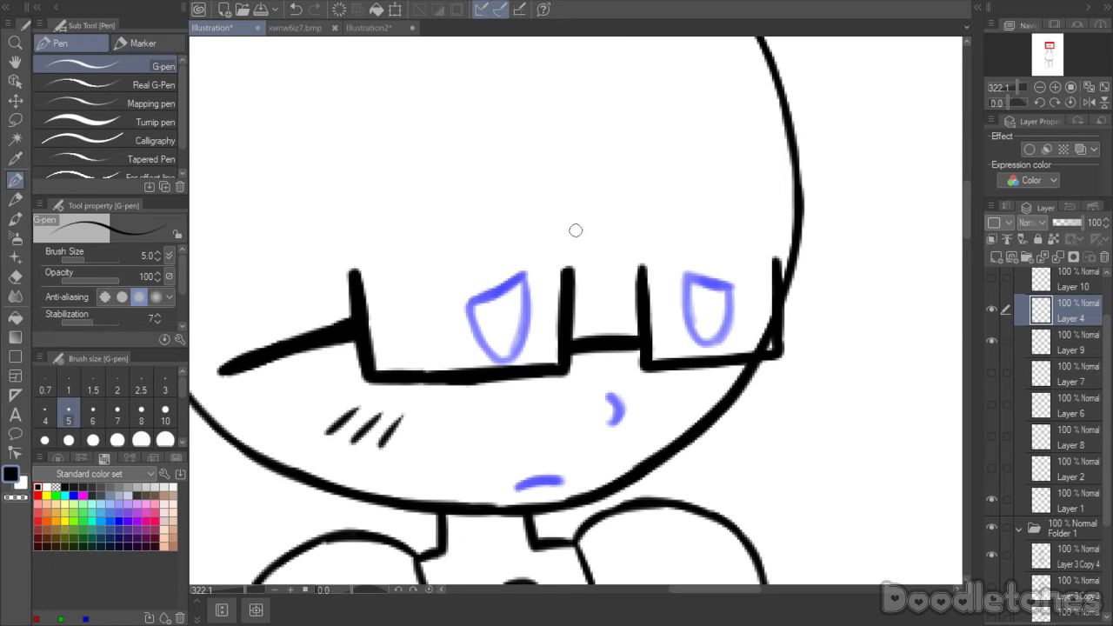
pyautogui.moveTo(470, 303)
pyautogui.mouseDown()
pyautogui.moveTo(524, 273)
pyautogui.moveTo(525, 313)
pyautogui.moveTo(530, 292)
pyautogui.moveTo(472, 314)
pyautogui.moveTo(470, 300)
pyautogui.moveTo(490, 355)
pyautogui.moveTo(472, 330)
pyautogui.moveTo(503, 358)
pyautogui.moveTo(479, 350)
pyautogui.moveTo(515, 355)
pyautogui.moveTo(496, 360)
pyautogui.moveTo(528, 331)
pyautogui.mouseUp()
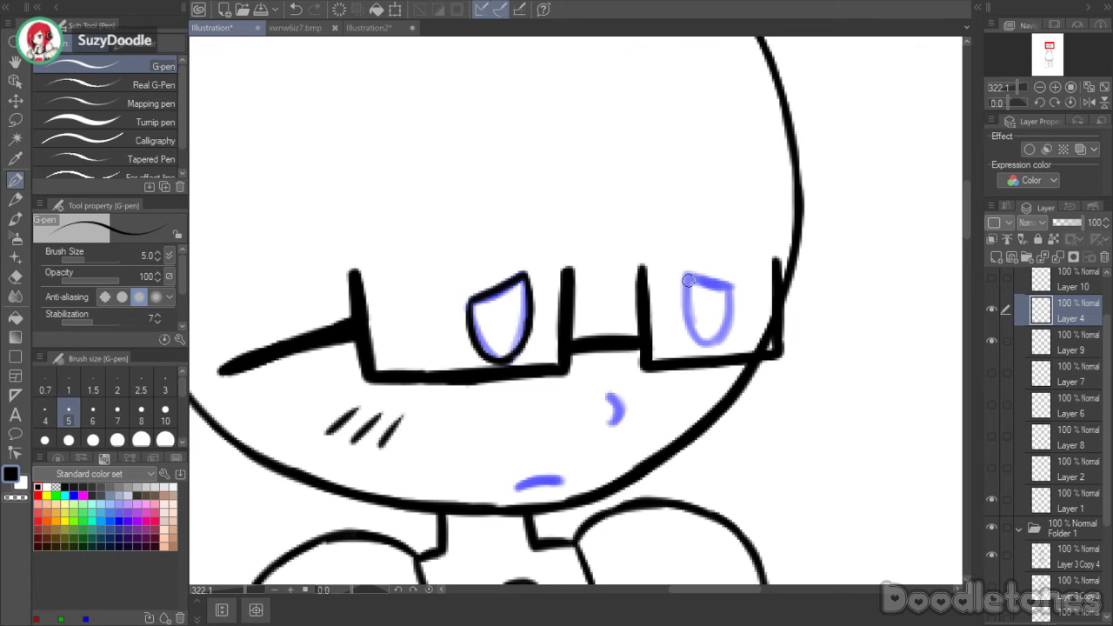
pyautogui.moveTo(699, 273)
pyautogui.mouseDown()
pyautogui.moveTo(733, 287)
pyautogui.moveTo(686, 275)
pyautogui.moveTo(693, 326)
pyautogui.moveTo(684, 305)
pyautogui.moveTo(708, 351)
pyautogui.moveTo(691, 335)
pyautogui.moveTo(720, 346)
pyautogui.mouseUp()
pyautogui.moveTo(731, 294); pyautogui.dragTo(727, 341)
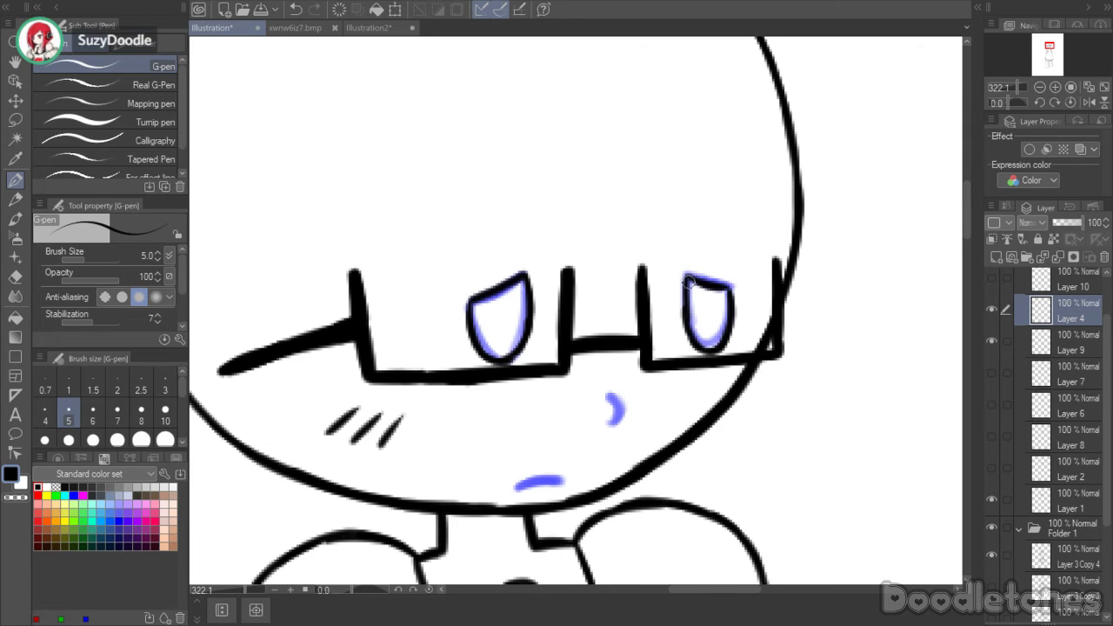
pyautogui.moveTo(606, 396); pyautogui.dragTo(613, 425)
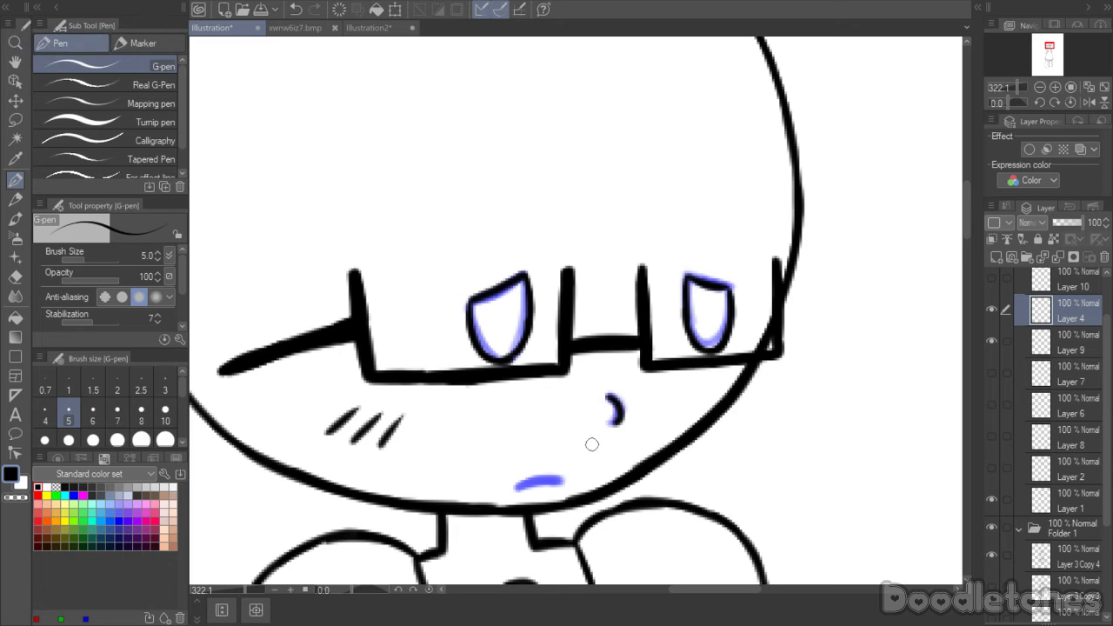
pyautogui.moveTo(514, 486); pyautogui.dragTo(560, 481)
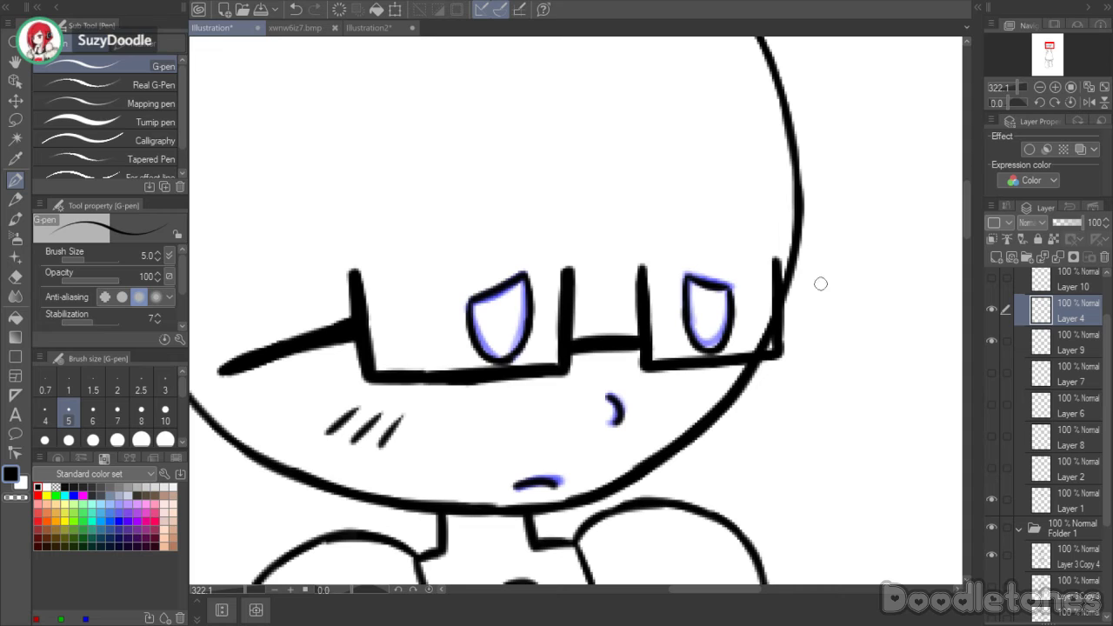
# - Delete the Layer 9 face sketch layer
pyautogui.click(1049, 346)
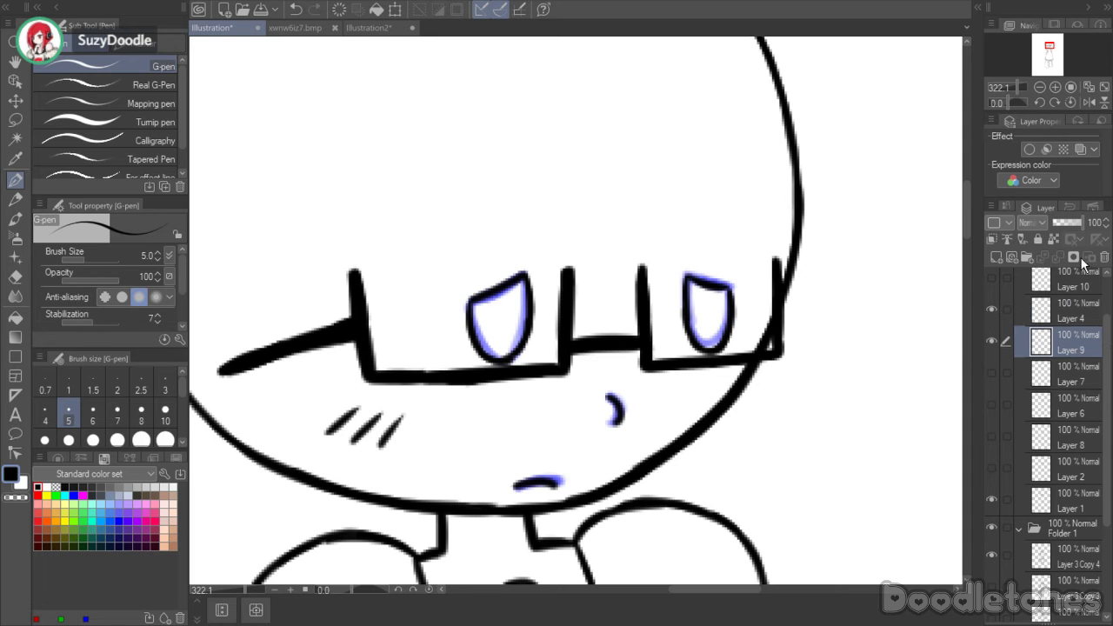
pyautogui.click(1105, 257)
pyautogui.press('Return')
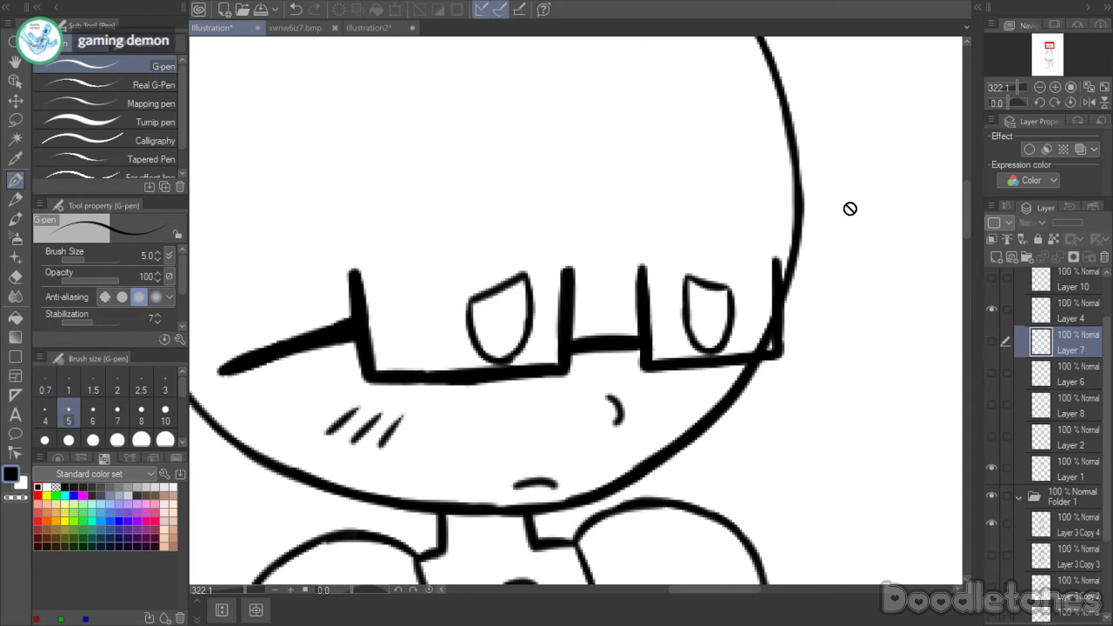
# - Swap the inked face on Layer 4 for the Layer 10 face sketch, and add a new layer above the sketch
pyautogui.click(992, 308)
pyautogui.click(991, 277)
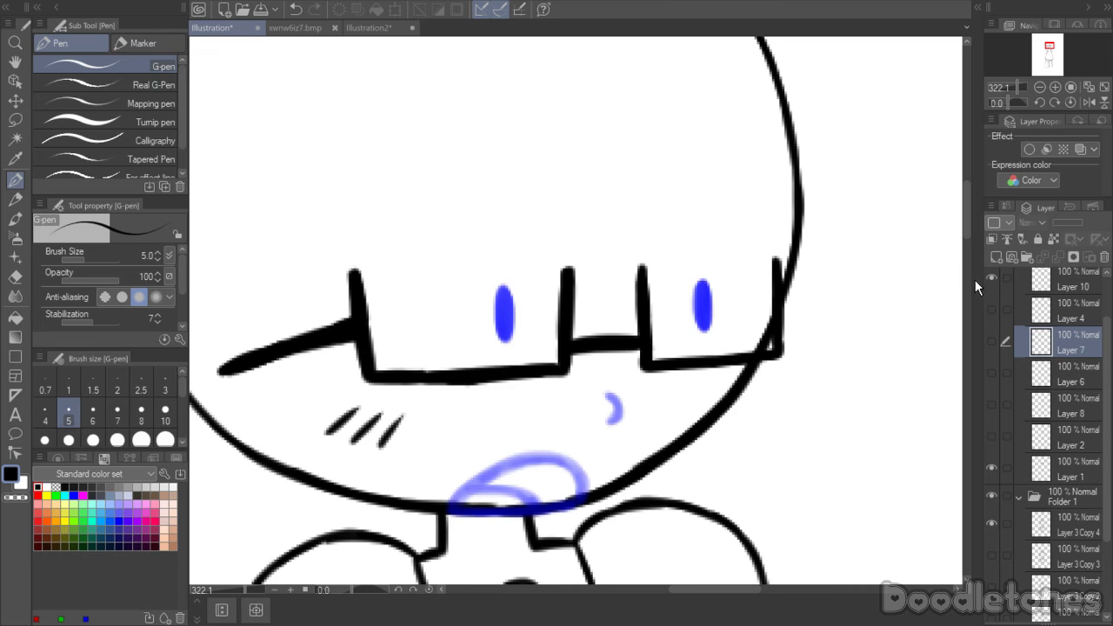
pyautogui.scroll(2, 1104, 330)
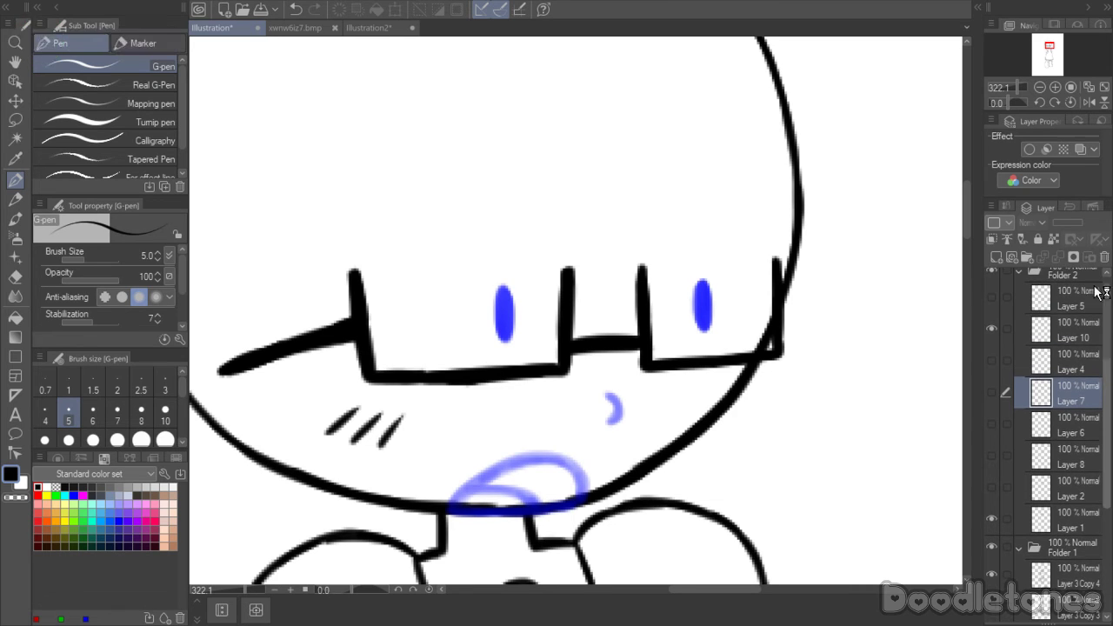
pyautogui.click(1035, 329)
pyautogui.click(997, 256)
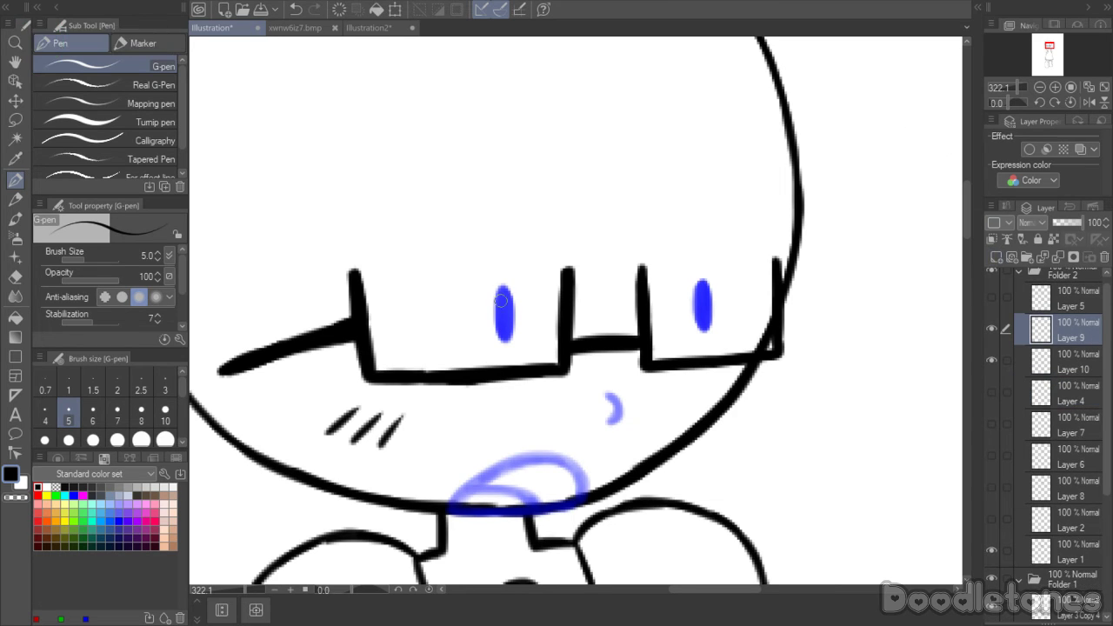
# - Ink the two solid oval eyes, the curved nose and the open mouth with its tongue over the Layer 10 sketch
pyautogui.moveTo(500, 289)
pyautogui.mouseDown()
pyautogui.moveTo(504, 333)
pyautogui.moveTo(504, 293)
pyautogui.moveTo(501, 333)
pyautogui.moveTo(503, 287)
pyautogui.mouseUp()
pyautogui.moveTo(703, 285); pyautogui.dragTo(702, 330)
pyautogui.moveTo(605, 396); pyautogui.dragTo(610, 421)
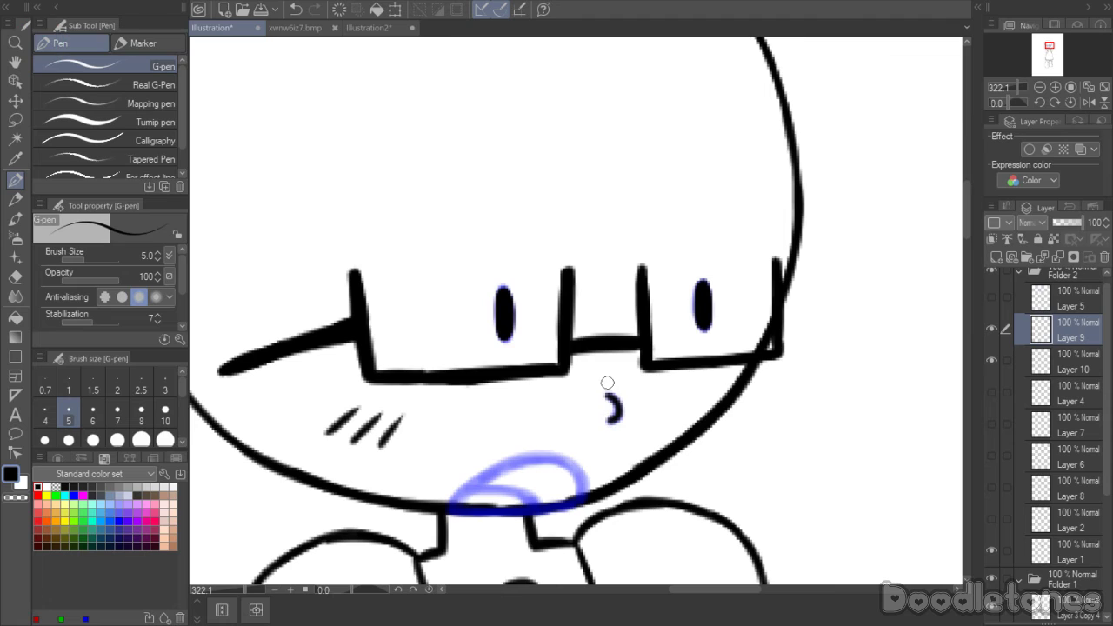
pyautogui.moveTo(453, 509); pyautogui.dragTo(584, 498)
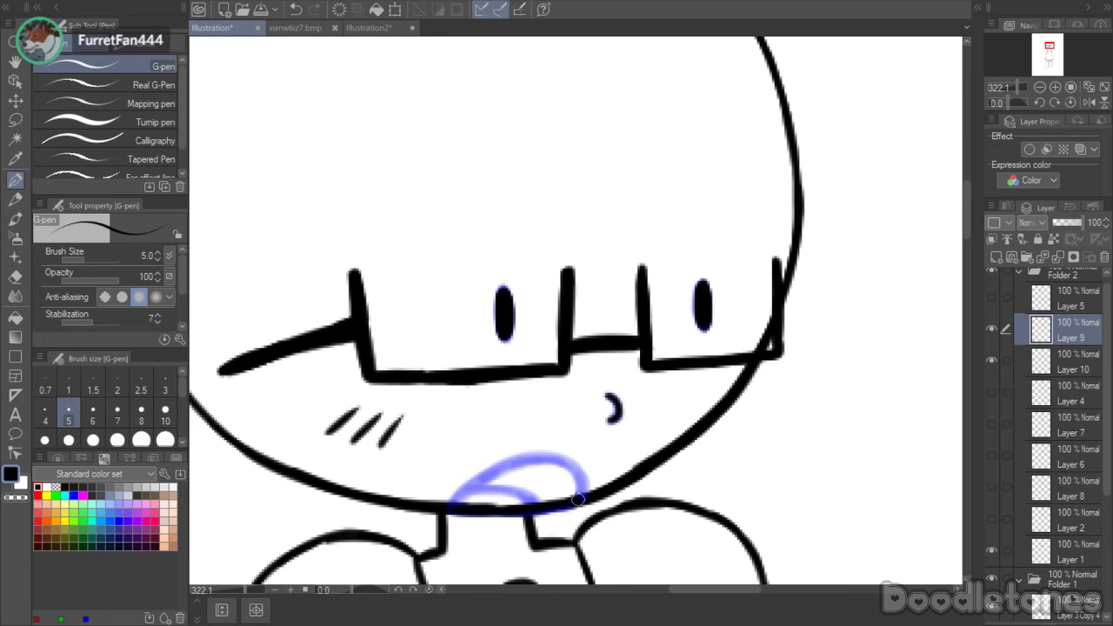
pyautogui.moveTo(449, 509)
pyautogui.mouseDown()
pyautogui.moveTo(509, 464)
pyautogui.moveTo(549, 457)
pyautogui.moveTo(575, 467)
pyautogui.moveTo(581, 494)
pyautogui.mouseUp()
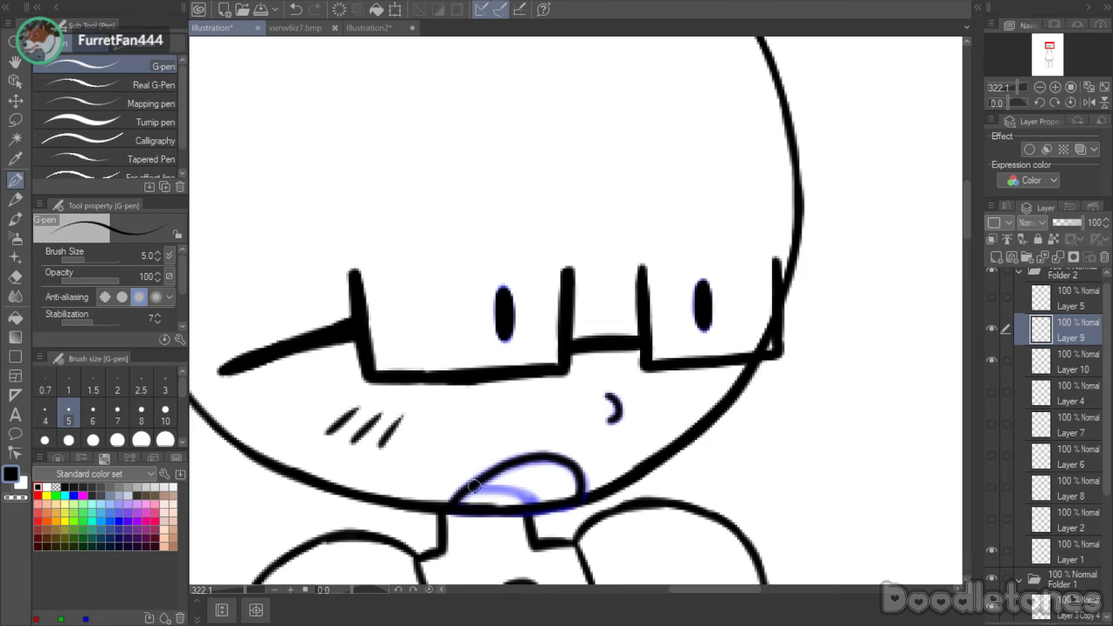
pyautogui.moveTo(469, 491); pyautogui.dragTo(532, 502)
# - Delete the Layer 10 face sketch layer
pyautogui.click(1077, 362)
pyautogui.click(1104, 258)
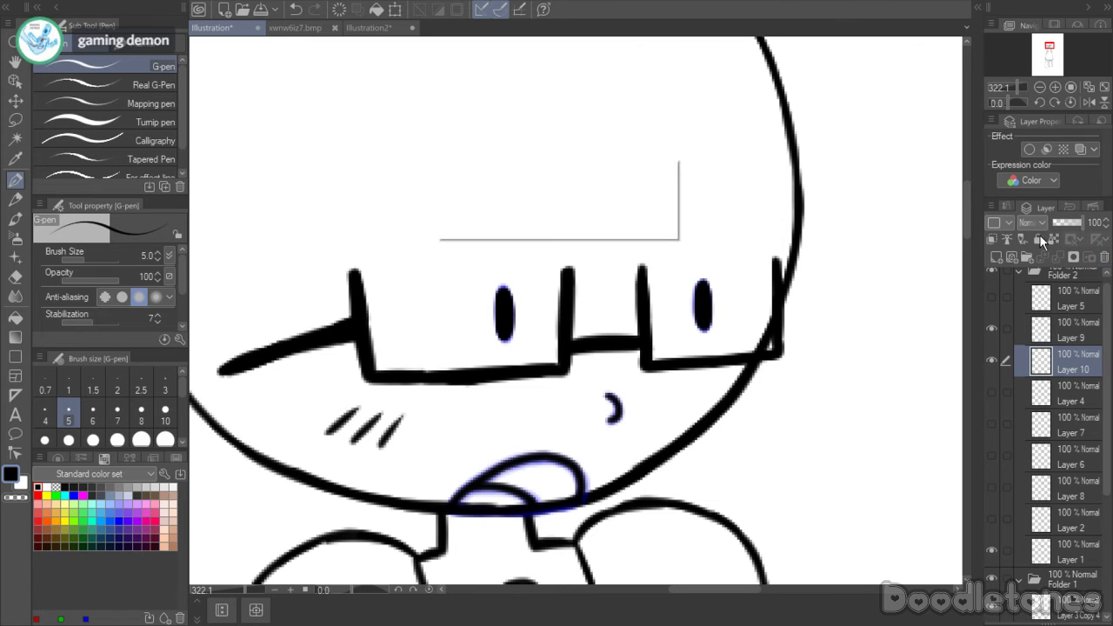
pyautogui.click(565, 222)
# - Show the Layer 5 hair sketch and add a new layer above it
pyautogui.hotkey('ctrl', 'z')
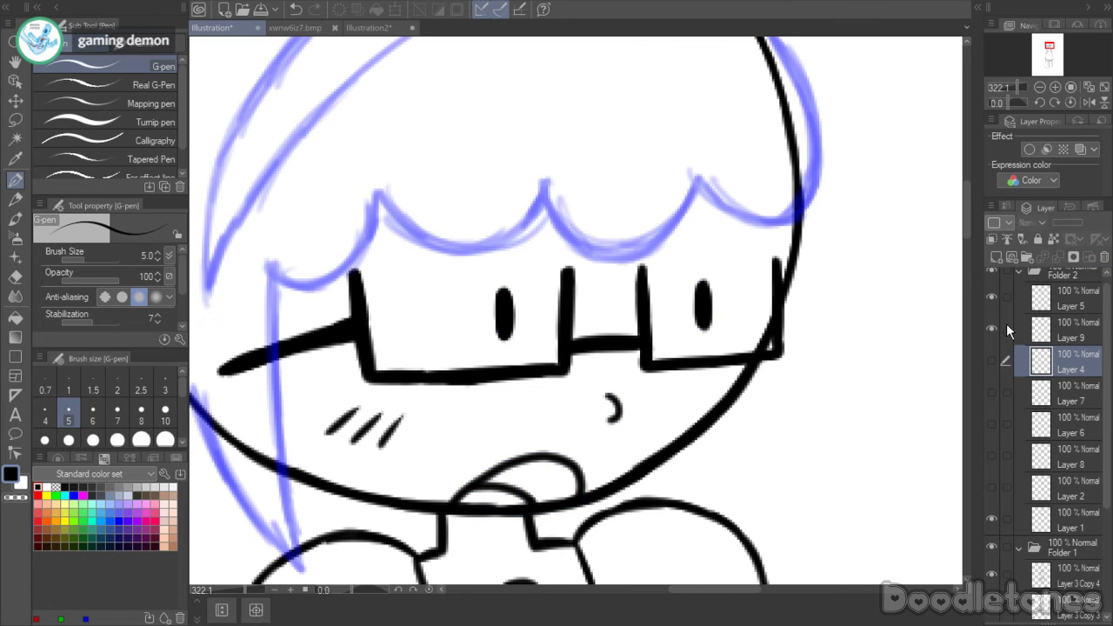
pyautogui.click(1043, 301)
pyautogui.click(995, 257)
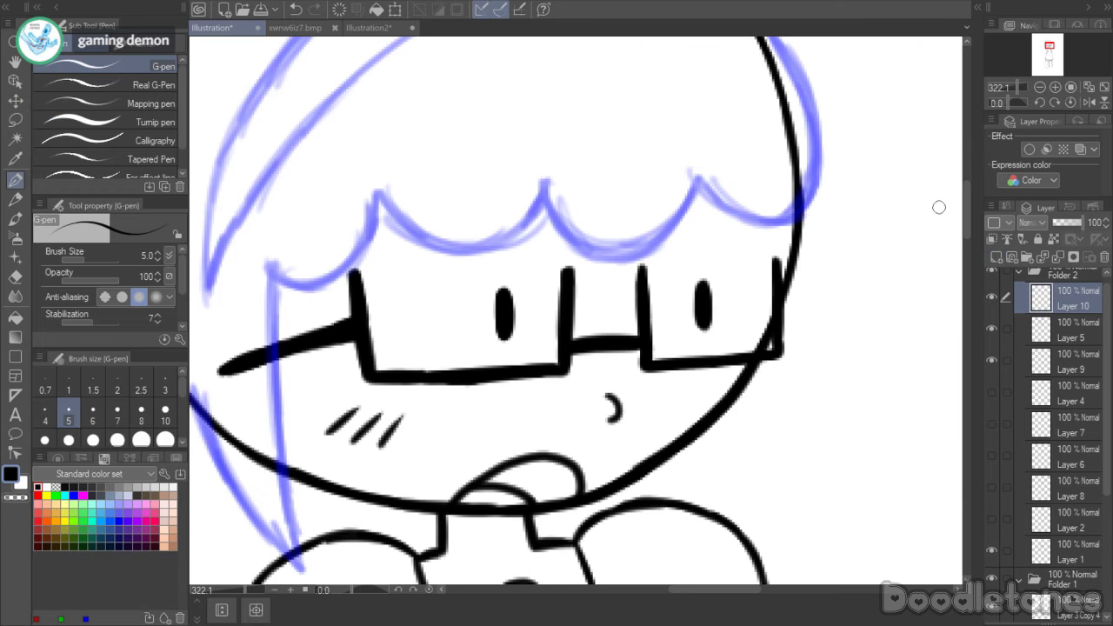
# - Ink the scalloped fringe above the glasses and the outer hair edge curving up beside the head
pyautogui.scroll(3, 940, 206)
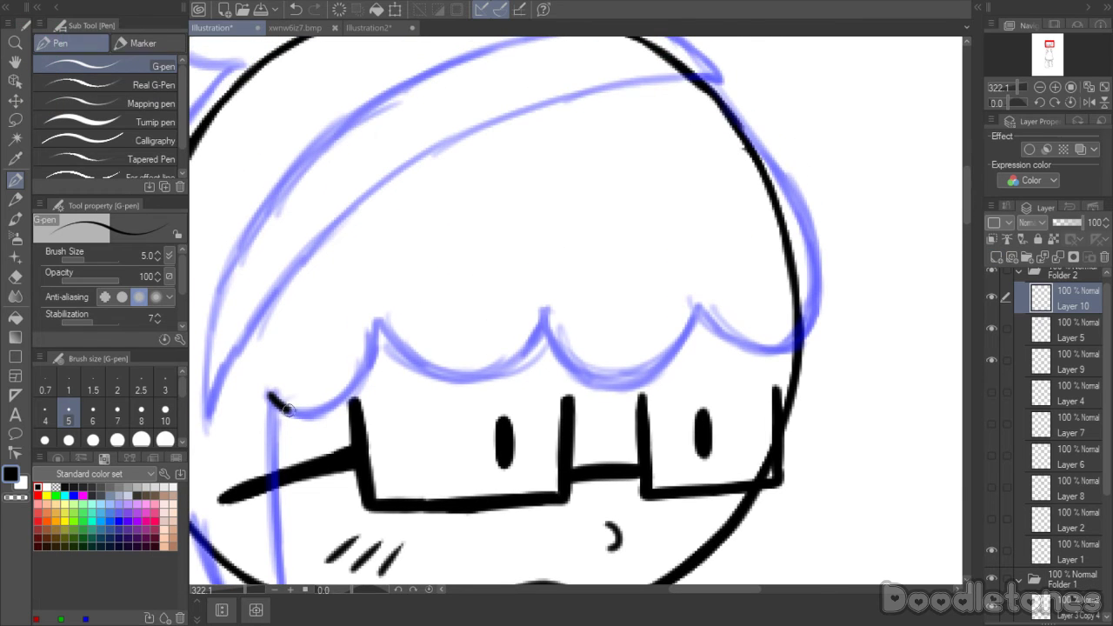
pyautogui.moveTo(268, 393)
pyautogui.mouseDown()
pyautogui.moveTo(332, 403)
pyautogui.moveTo(367, 360)
pyautogui.moveTo(375, 324)
pyautogui.moveTo(425, 366)
pyautogui.moveTo(515, 357)
pyautogui.moveTo(542, 316)
pyautogui.moveTo(565, 364)
pyautogui.moveTo(627, 379)
pyautogui.moveTo(674, 342)
pyautogui.moveTo(691, 310)
pyautogui.moveTo(772, 350)
pyautogui.moveTo(815, 311)
pyautogui.moveTo(808, 255)
pyautogui.mouseUp()
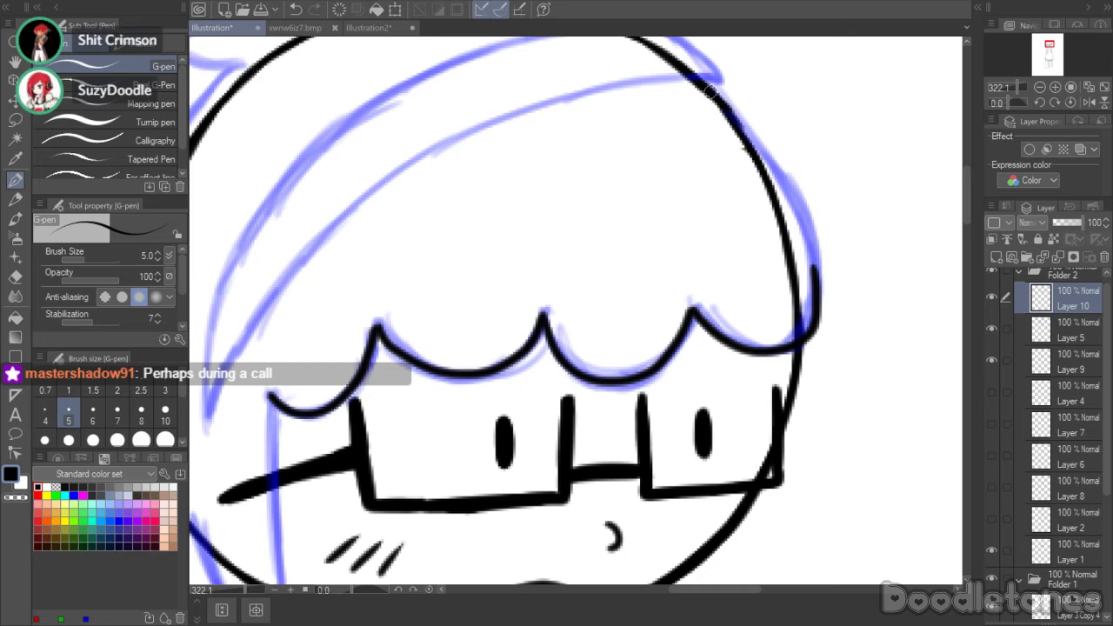
pyautogui.moveTo(744, 130)
pyautogui.mouseDown()
pyautogui.moveTo(802, 232)
pyautogui.moveTo(797, 207)
pyautogui.moveTo(816, 280)
pyautogui.mouseUp()
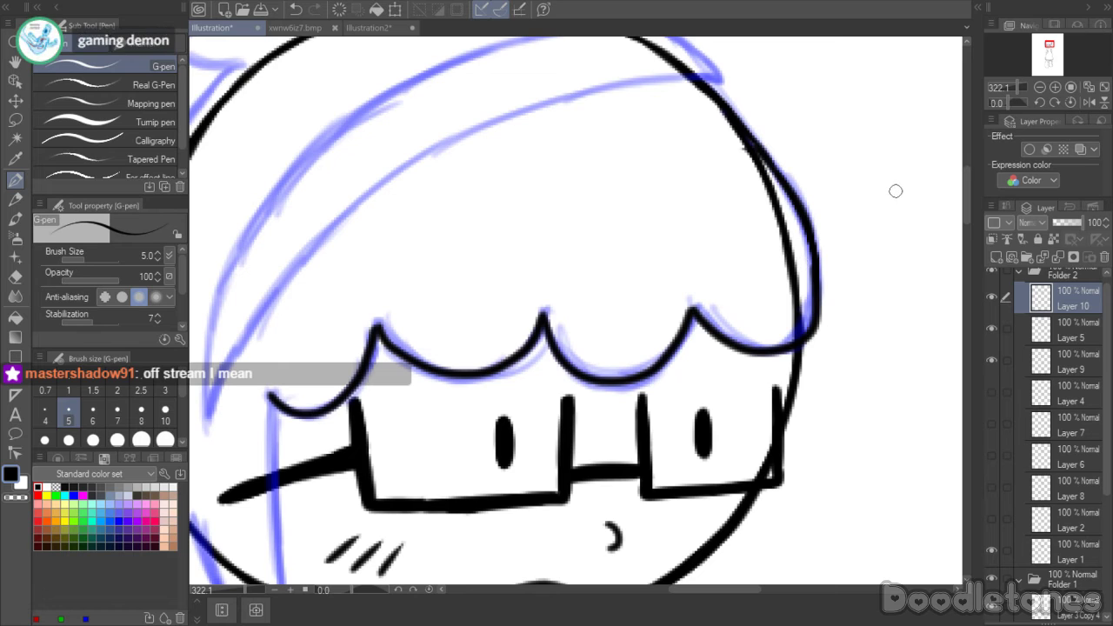
# - Ink the long side lock from the end of the fringe to its pointed tip at the shoulder and back up
pyautogui.click(659, 591)
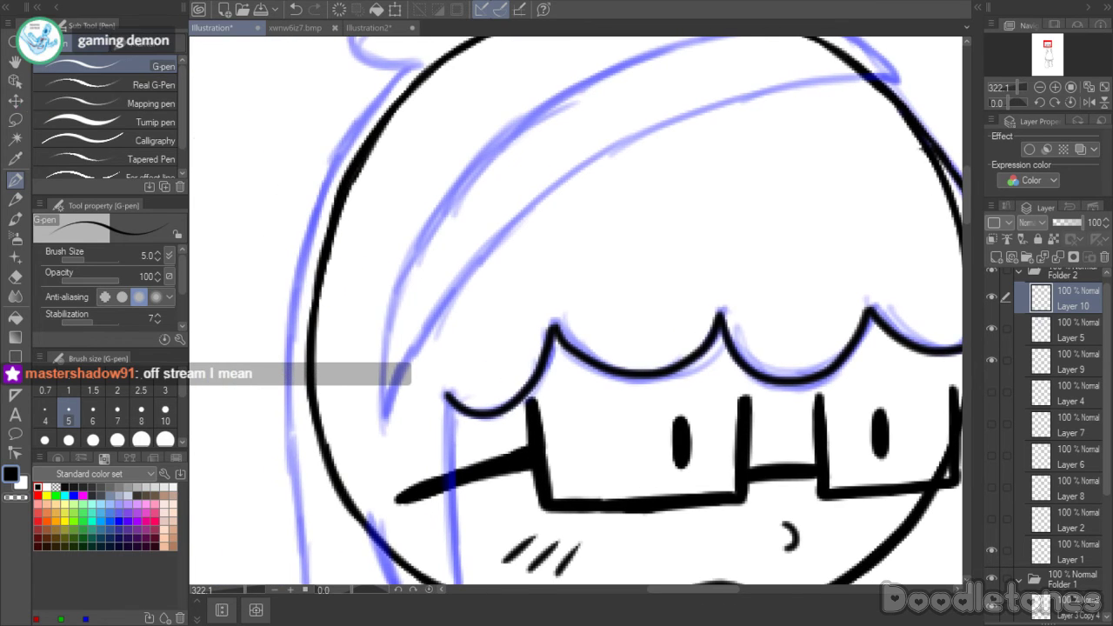
pyautogui.scroll(-5, 964, 221)
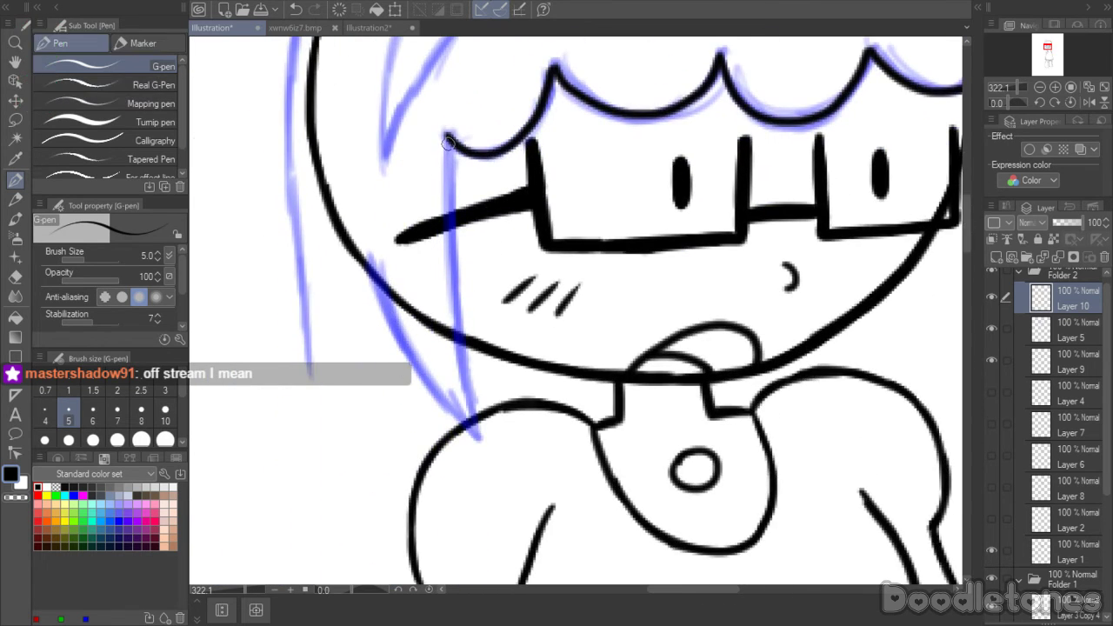
pyautogui.moveTo(445, 135); pyautogui.dragTo(456, 369)
pyautogui.moveTo(454, 306); pyautogui.dragTo(476, 440)
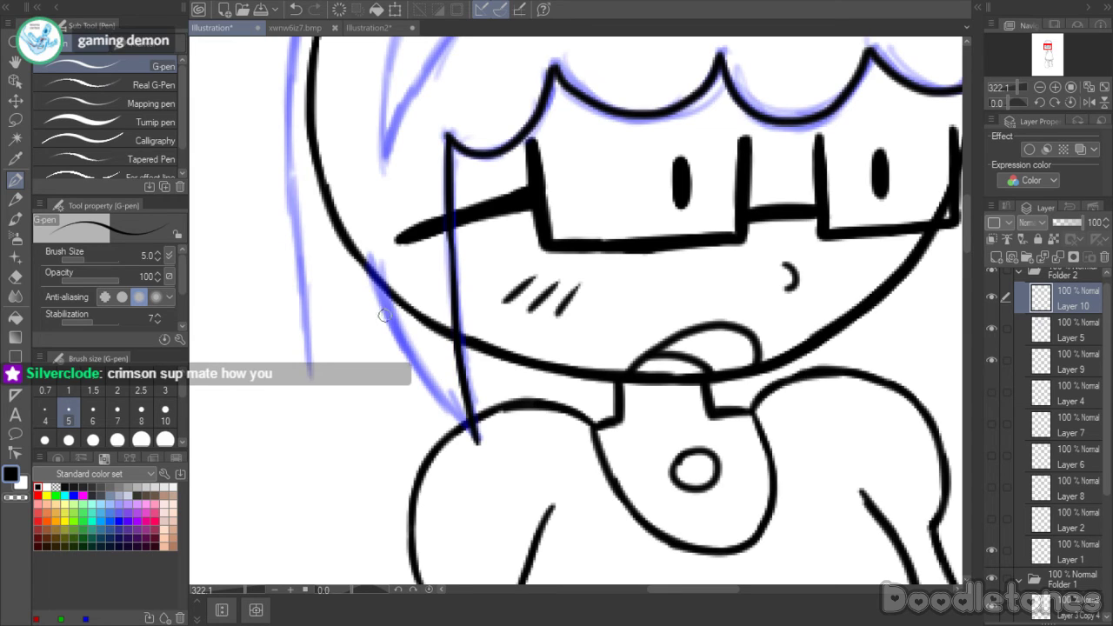
pyautogui.moveTo(378, 289); pyautogui.dragTo(474, 437)
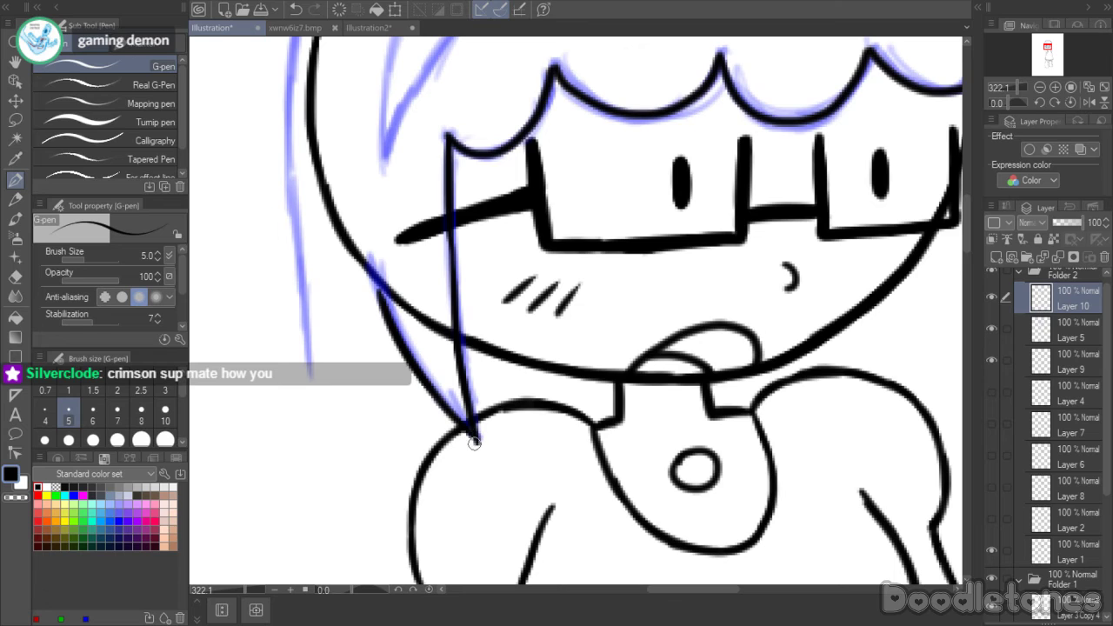
pyautogui.moveTo(383, 296)
pyautogui.mouseDown()
pyautogui.moveTo(373, 265)
pyautogui.moveTo(419, 337)
pyautogui.mouseUp()
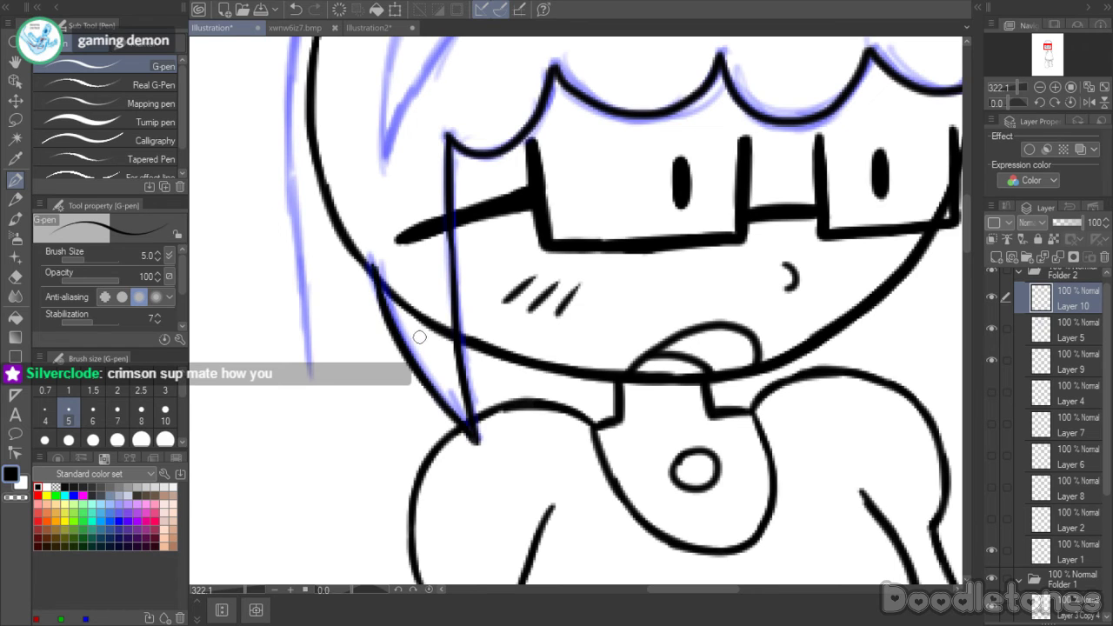
# - Ink the upper and lower curves of the tapered band sweeping over the head, closing its far end
pyautogui.scroll(2, 965, 223)
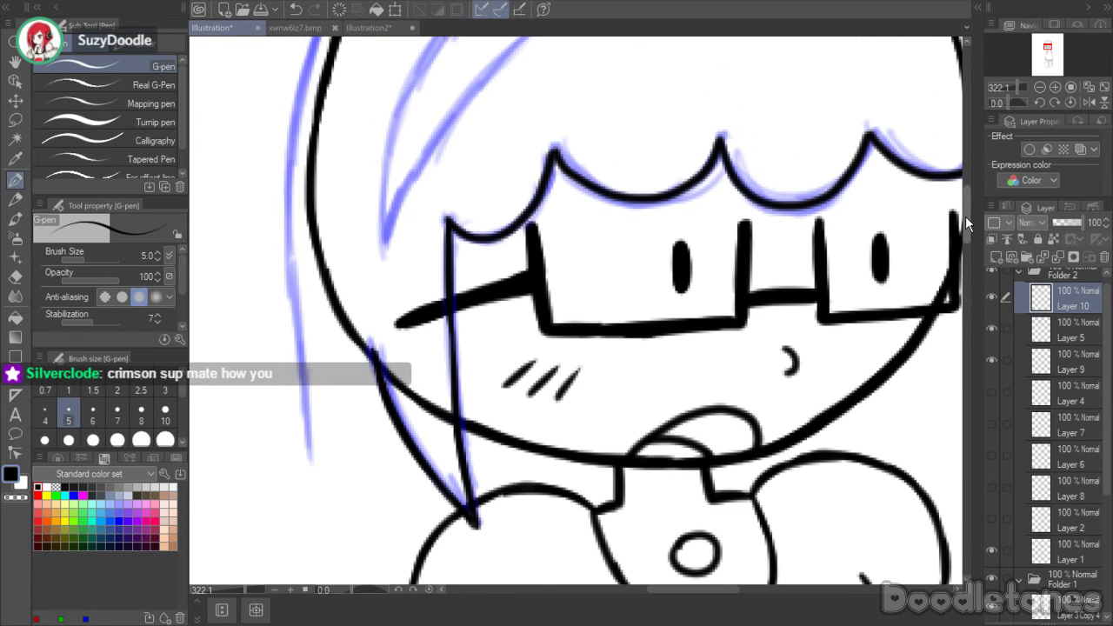
pyautogui.moveTo(966, 227); pyautogui.dragTo(966, 179)
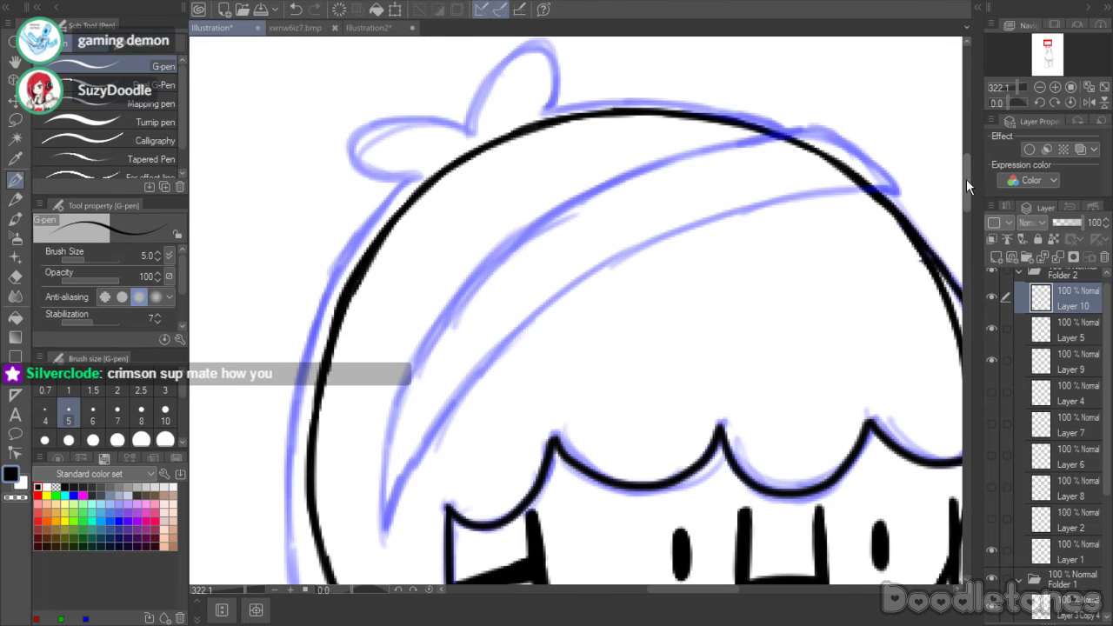
pyautogui.moveTo(385, 532)
pyautogui.mouseDown()
pyautogui.moveTo(492, 358)
pyautogui.moveTo(591, 274)
pyautogui.moveTo(716, 212)
pyautogui.moveTo(885, 185)
pyautogui.mouseUp()
pyautogui.moveTo(388, 522)
pyautogui.mouseDown()
pyautogui.moveTo(415, 376)
pyautogui.moveTo(458, 300)
pyautogui.moveTo(582, 199)
pyautogui.moveTo(641, 171)
pyautogui.moveTo(573, 204)
pyautogui.moveTo(729, 145)
pyautogui.moveTo(660, 166)
pyautogui.moveTo(814, 124)
pyautogui.moveTo(792, 133)
pyautogui.moveTo(840, 139)
pyautogui.moveTo(802, 133)
pyautogui.moveTo(874, 163)
pyautogui.moveTo(831, 146)
pyautogui.moveTo(882, 181)
pyautogui.moveTo(915, 237)
pyautogui.mouseUp()
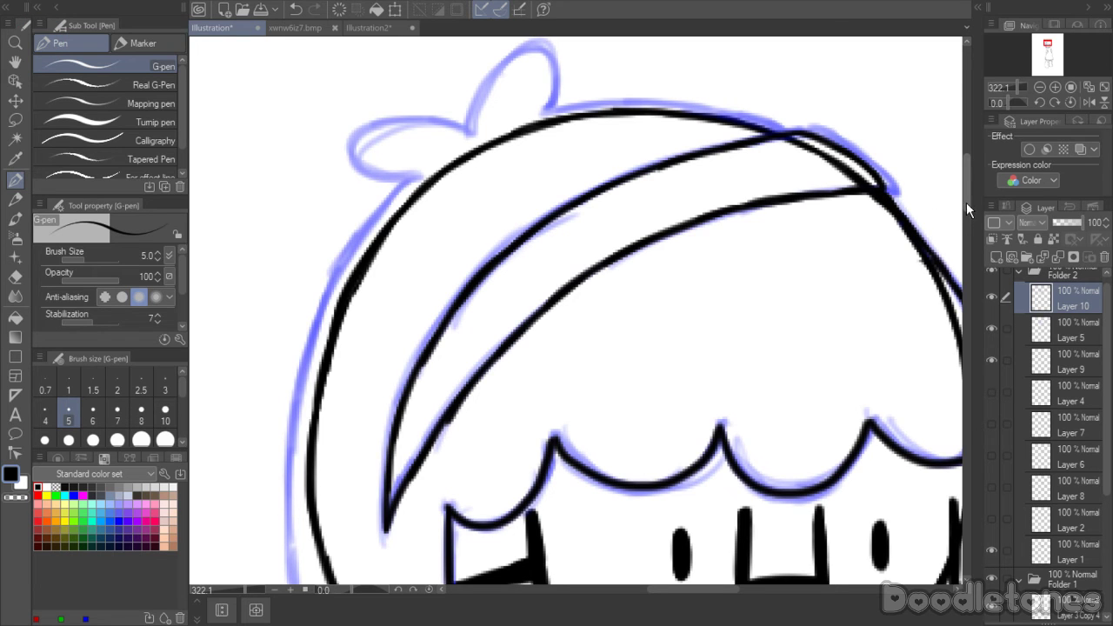
# - Show the inked back hair on Layer 11 and make Layer 10 the active layer
pyautogui.scroll(-5, 965, 195)
pyautogui.scroll(-1, 965, 219)
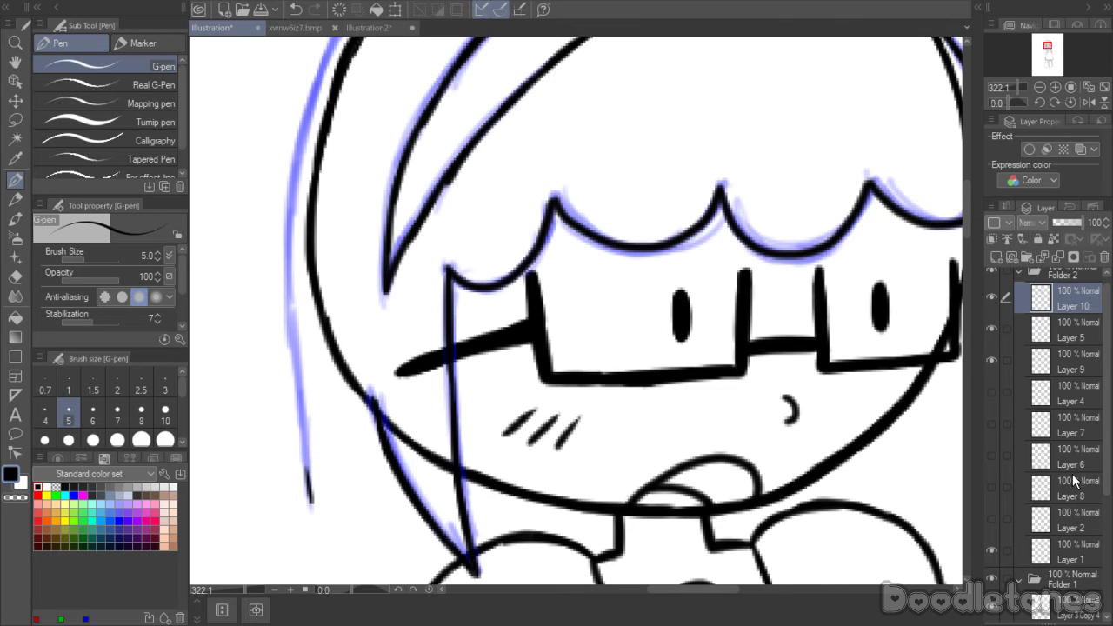
pyautogui.scroll(-5, 1078, 505)
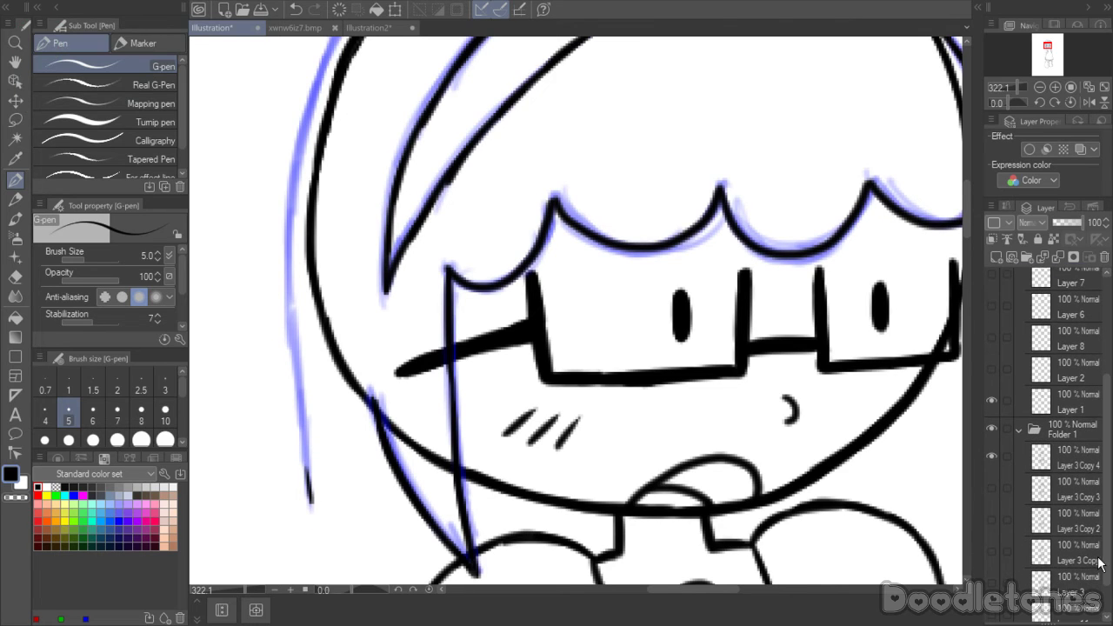
pyautogui.scroll(-2, 1100, 564)
pyautogui.click(995, 579)
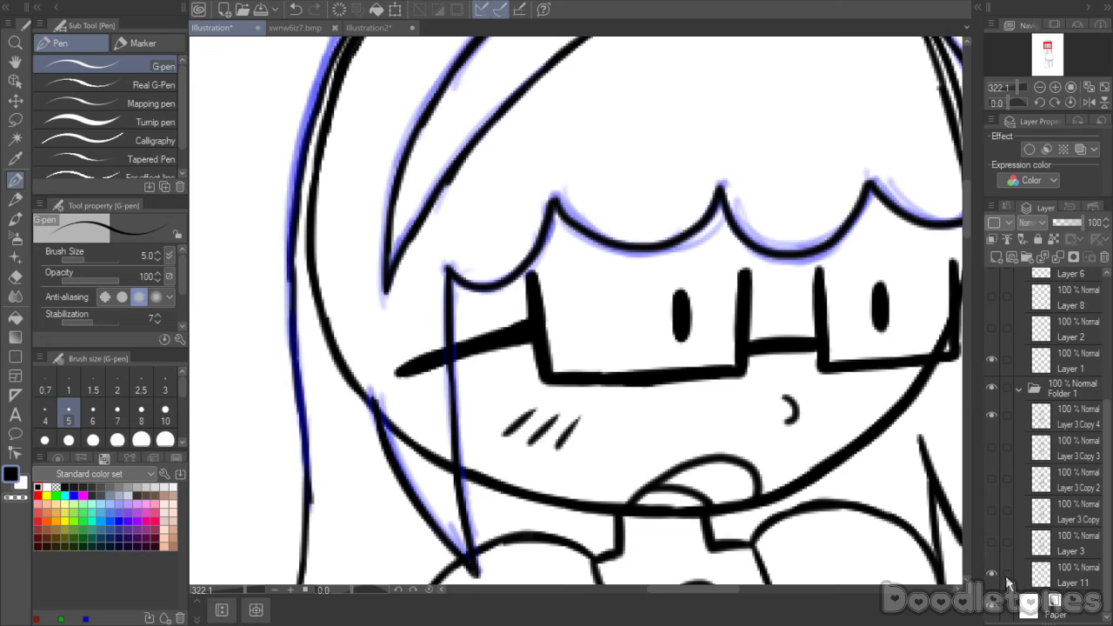
pyautogui.scroll(6, 1078, 417)
pyautogui.click(1050, 313)
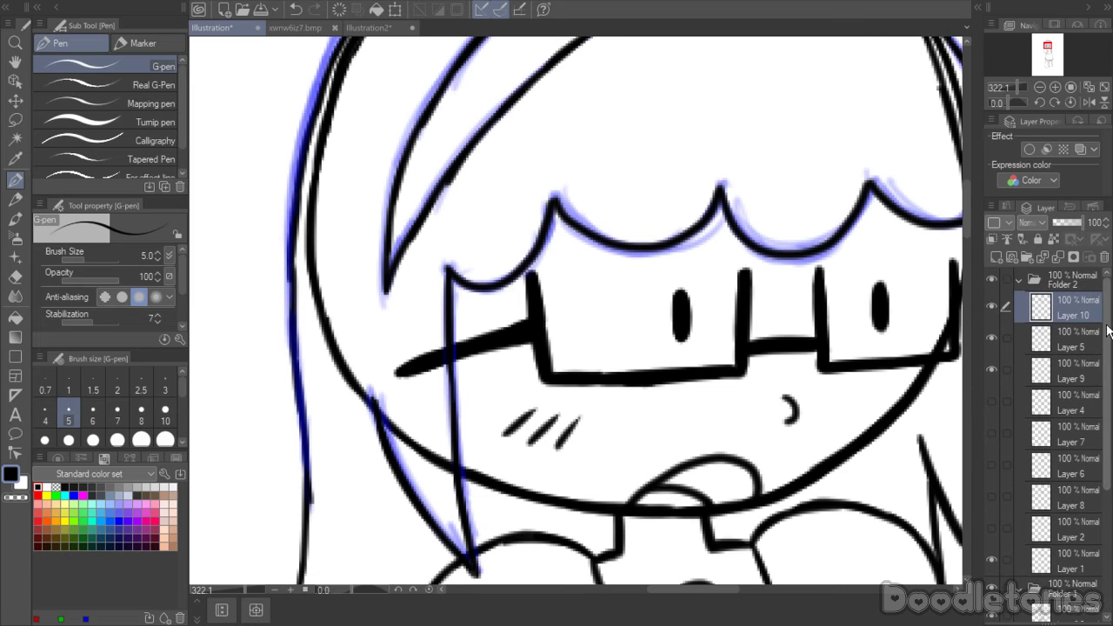
# - Touch up the outer hair line beside the face on Layer 10 with the Hard eraser and the G-pen
pyautogui.press('e')
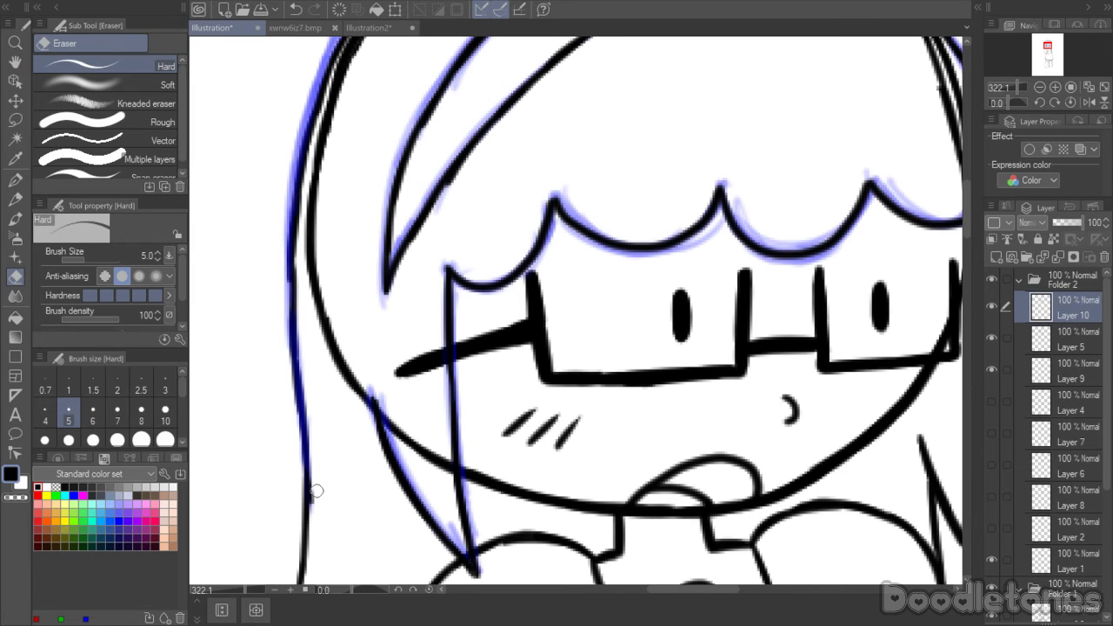
pyautogui.press('p')
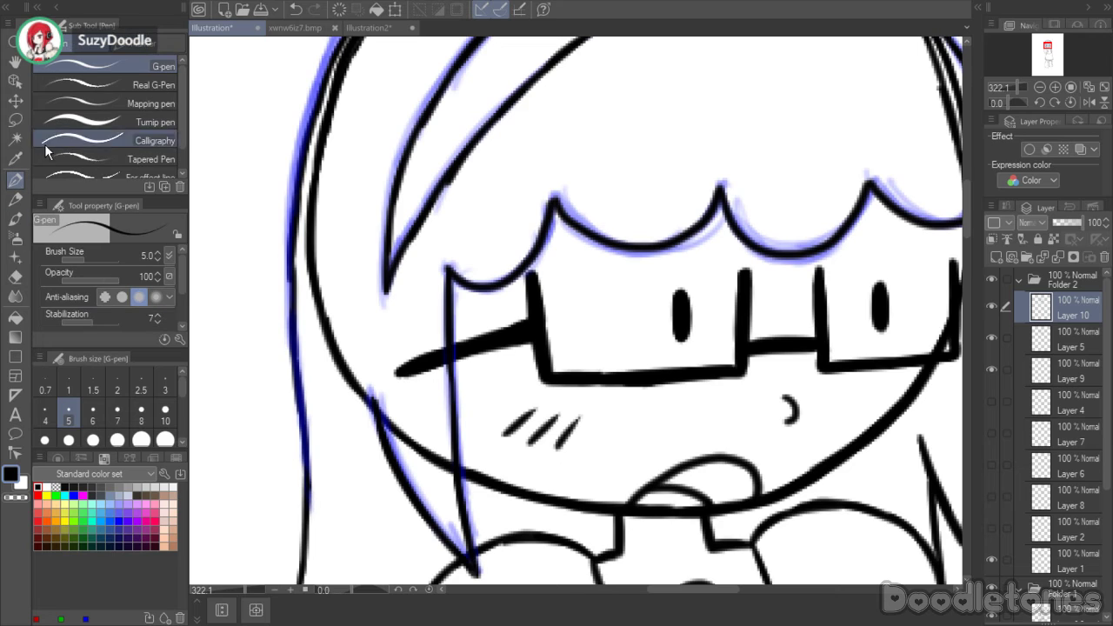
pyautogui.moveTo(304, 487)
pyautogui.mouseDown()
pyautogui.moveTo(302, 444)
pyautogui.moveTo(305, 472)
pyautogui.mouseUp()
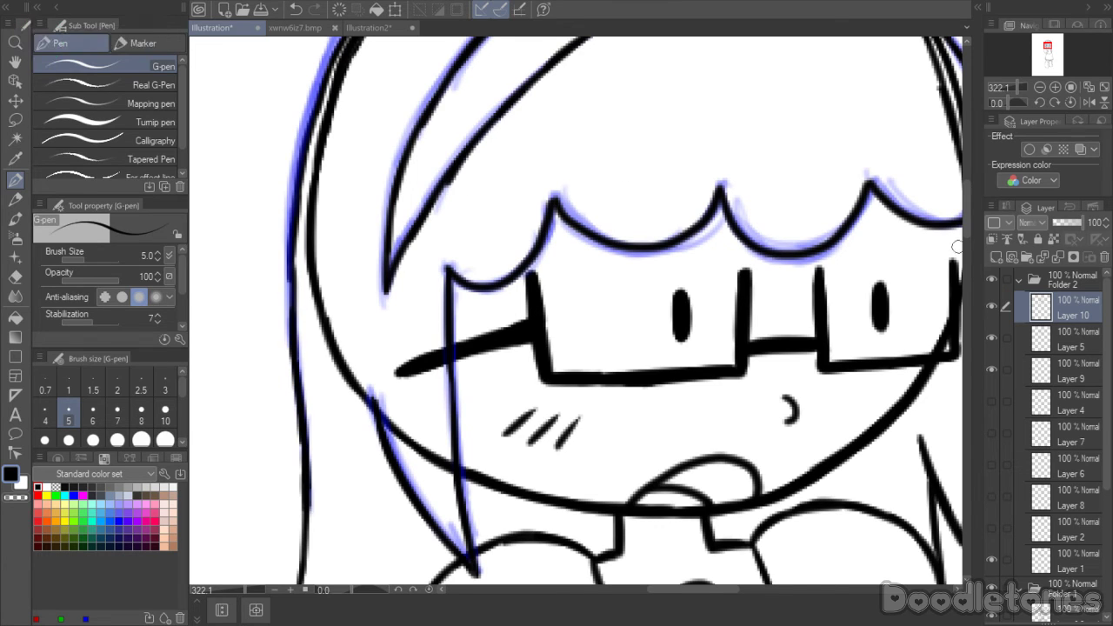
# - Ink the two bow loops and the adjoining crown line on top of the head with the G-pen on Layer 10
pyautogui.scroll(5, 957, 226)
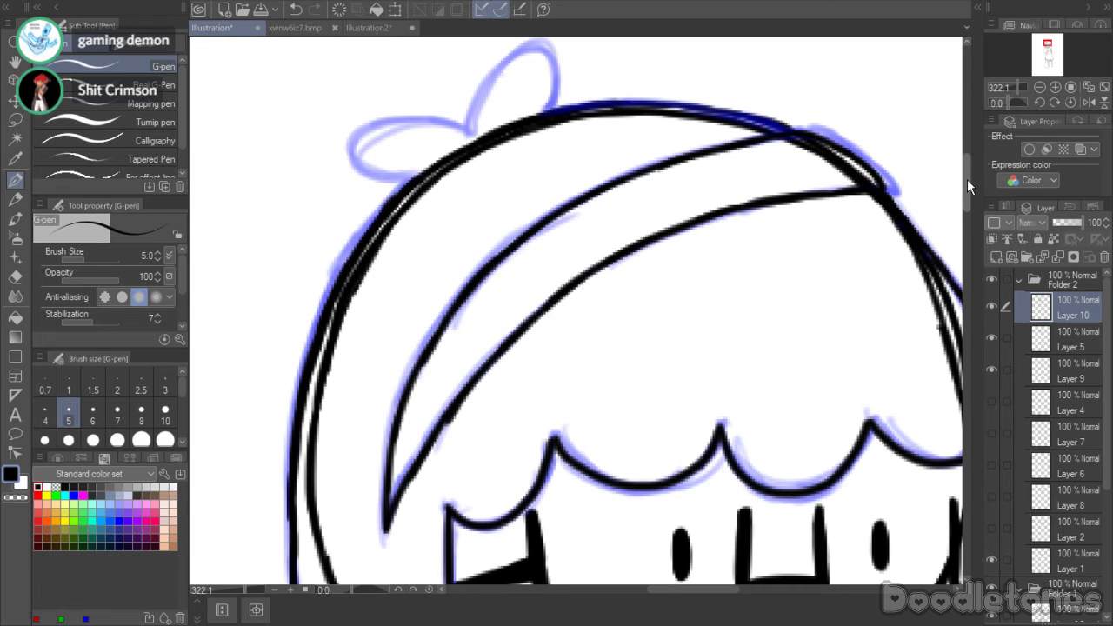
pyautogui.scroll(5, 963, 177)
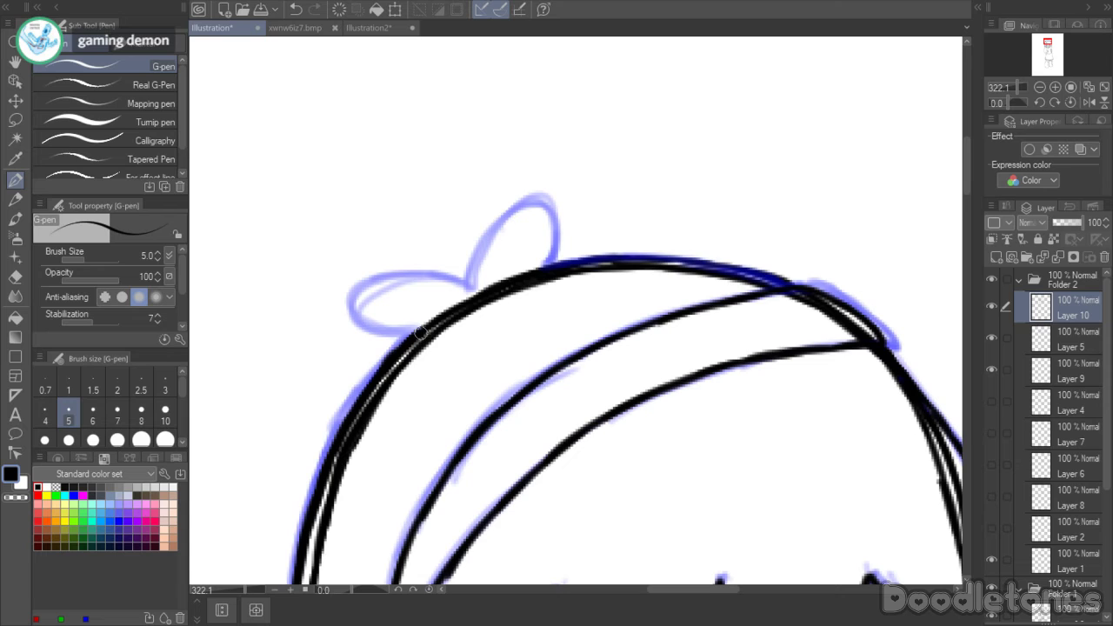
pyautogui.moveTo(420, 332)
pyautogui.mouseDown()
pyautogui.moveTo(369, 328)
pyautogui.moveTo(356, 292)
pyautogui.moveTo(443, 271)
pyautogui.moveTo(468, 281)
pyautogui.moveTo(499, 215)
pyautogui.moveTo(553, 211)
pyautogui.moveTo(548, 261)
pyautogui.moveTo(636, 254)
pyautogui.moveTo(787, 284)
pyautogui.mouseUp()
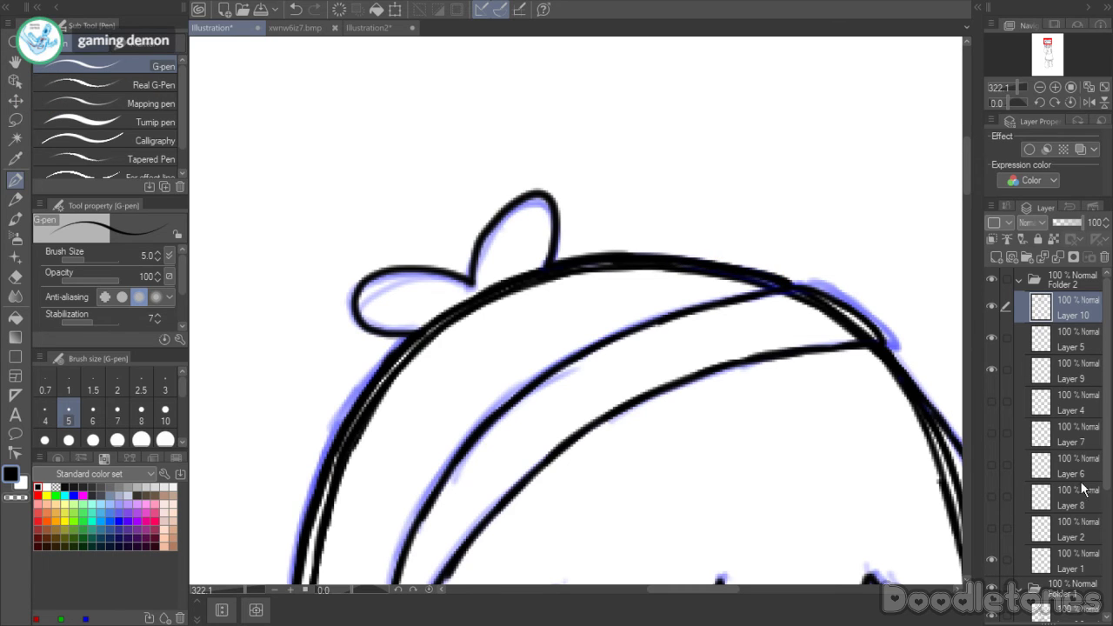
# - Hide Folder 1 and thin the outer hair line just below the bow loops with the Hard eraser
pyautogui.click(996, 590)
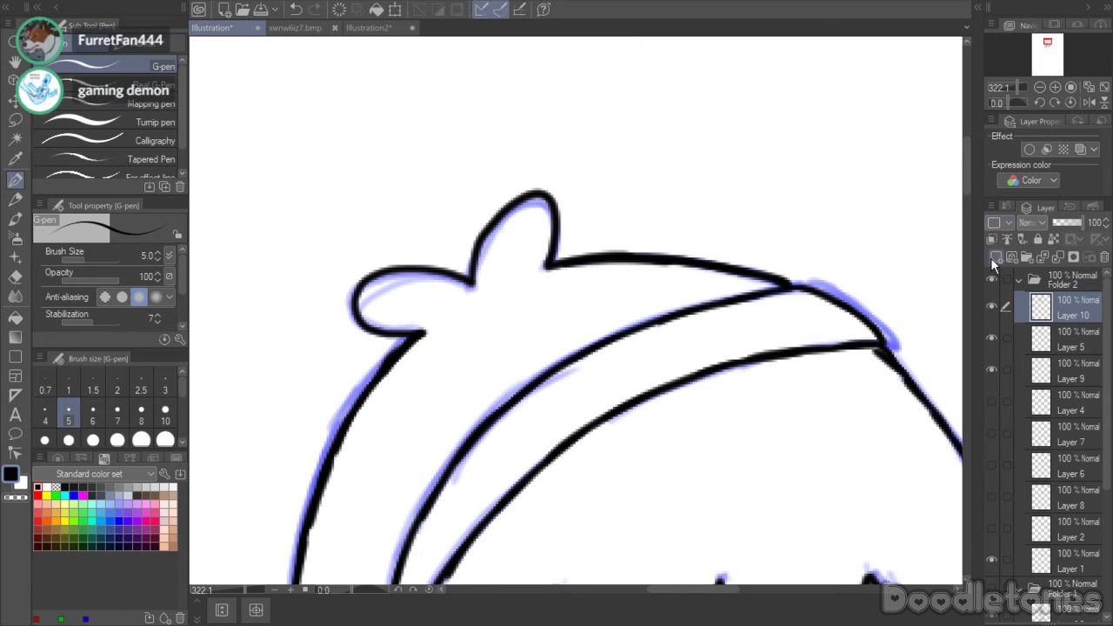
pyautogui.scroll(-2, 964, 177)
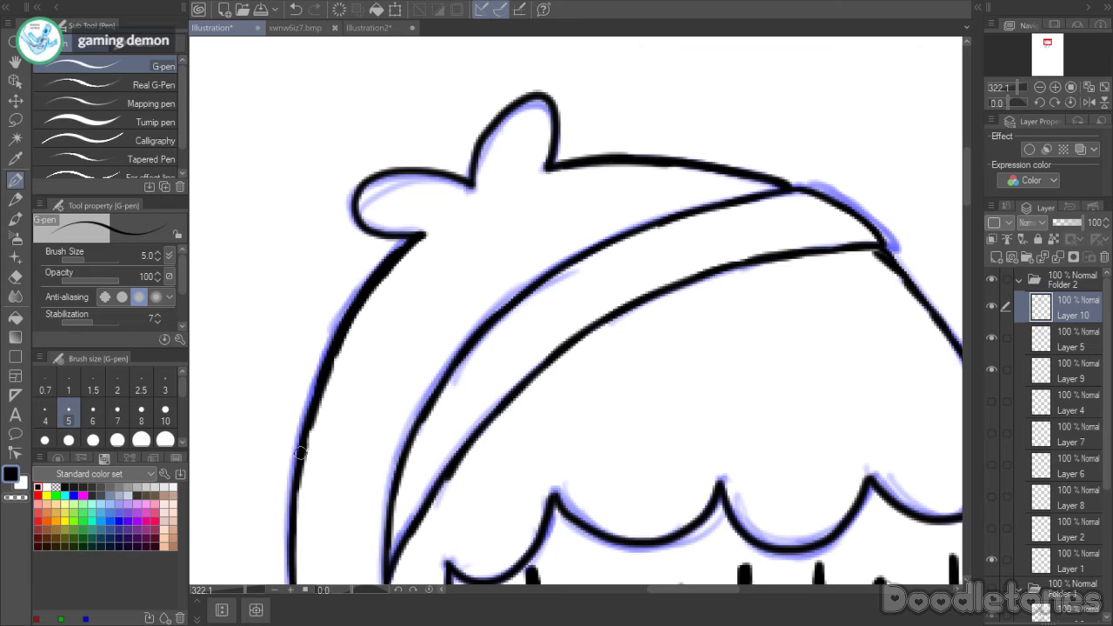
pyautogui.press('e')
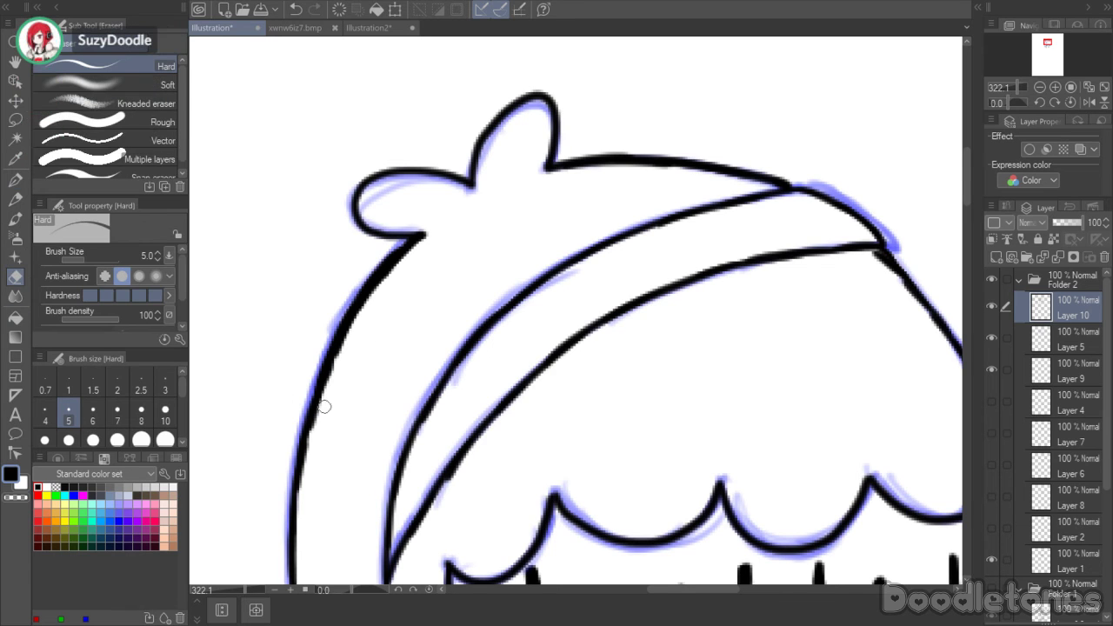
pyautogui.moveTo(352, 327); pyautogui.dragTo(428, 231)
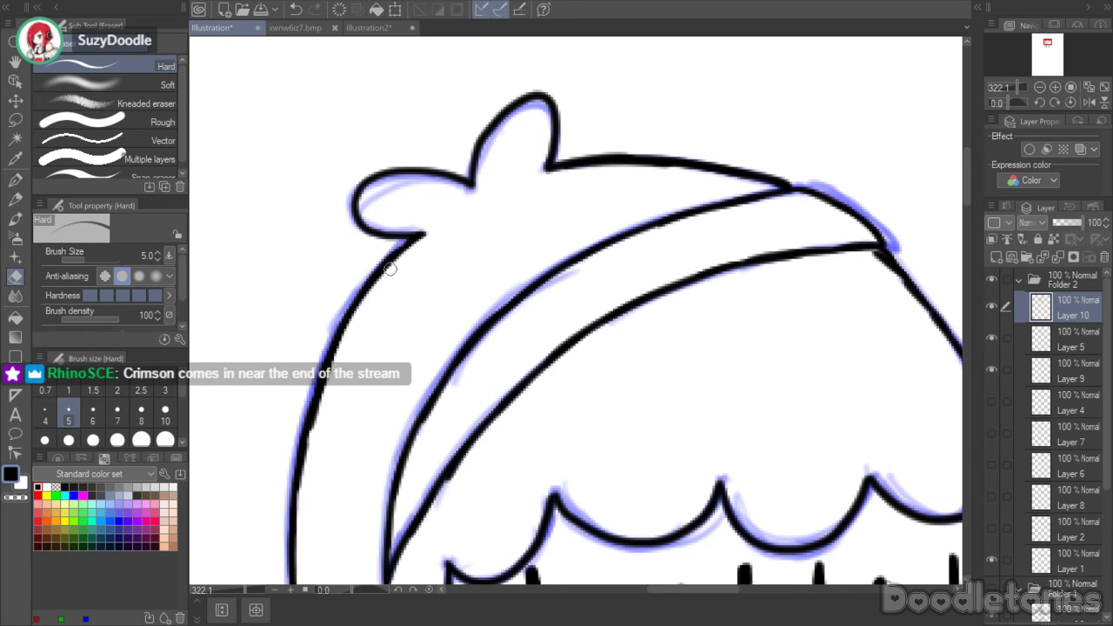
pyautogui.click(14, 180)
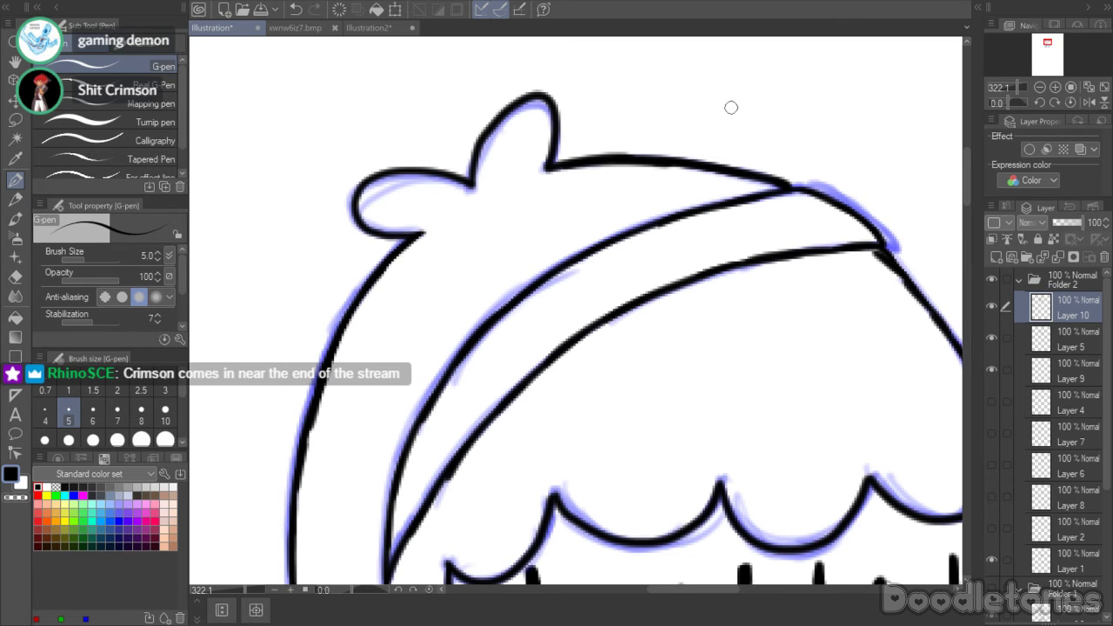
# - Thin the crown line where it meets the headband with the Hard eraser and re-ink its tip with the G-pen
pyautogui.press('e')
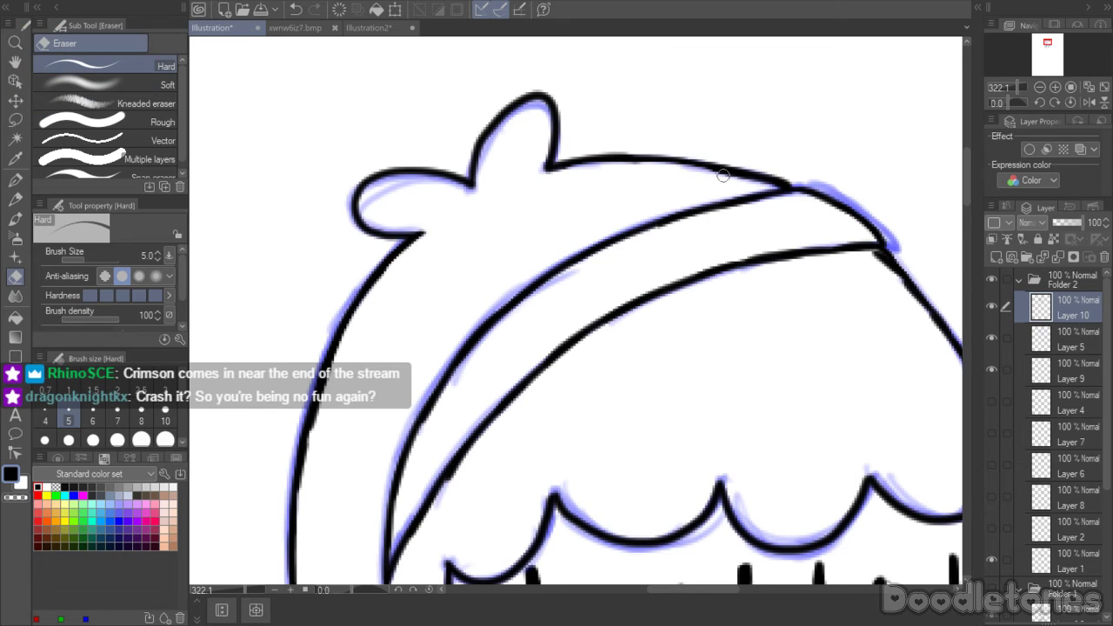
pyautogui.moveTo(691, 167); pyautogui.dragTo(771, 186)
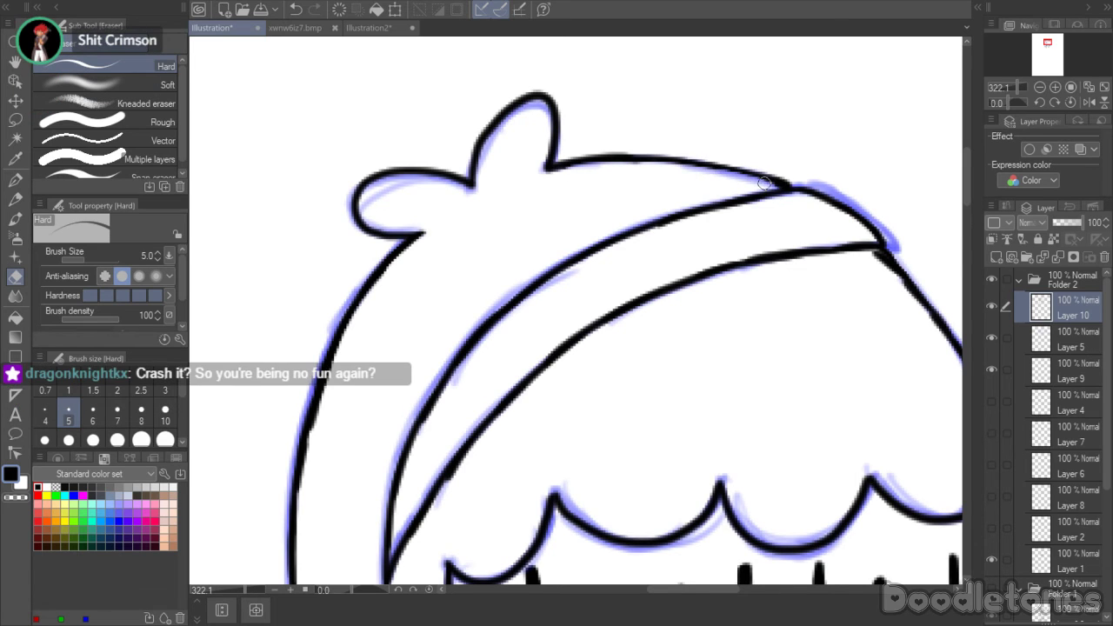
pyautogui.press('p')
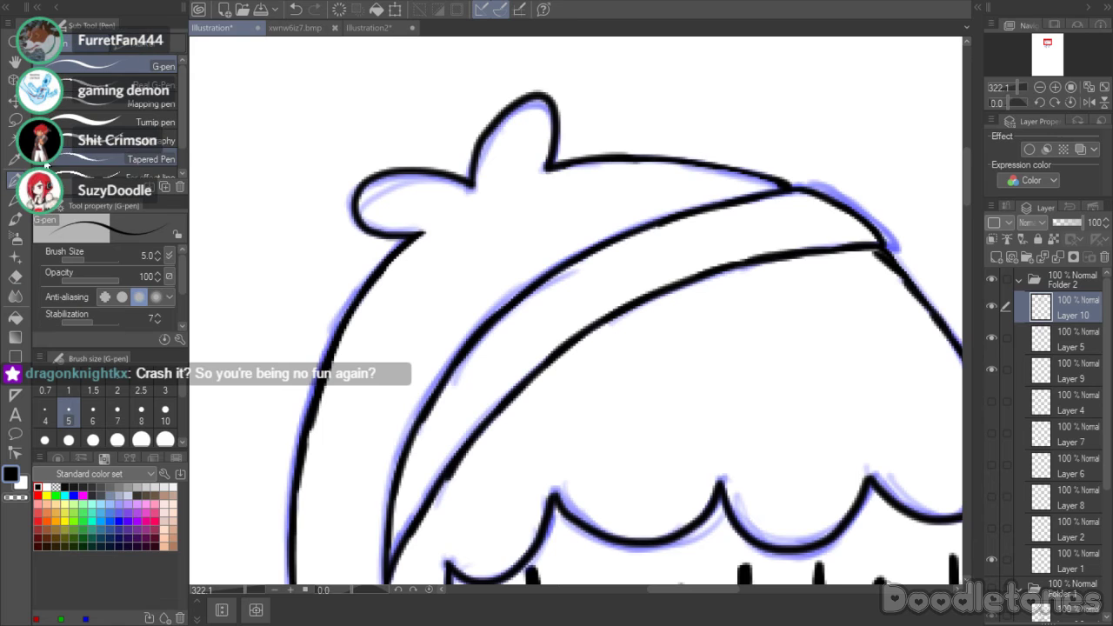
pyautogui.moveTo(777, 181); pyautogui.dragTo(795, 185)
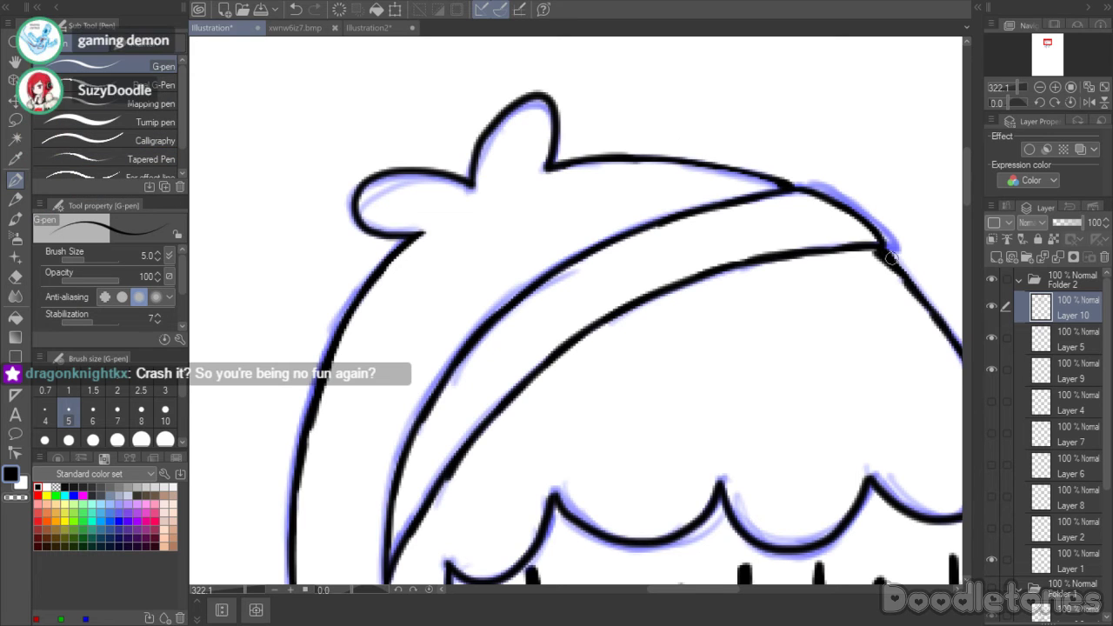
# - Trim the thick stroke where the front hair outline meets the headband's far lower corner with the Hard eraser
pyautogui.moveTo(733, 597); pyautogui.dragTo(758, 596)
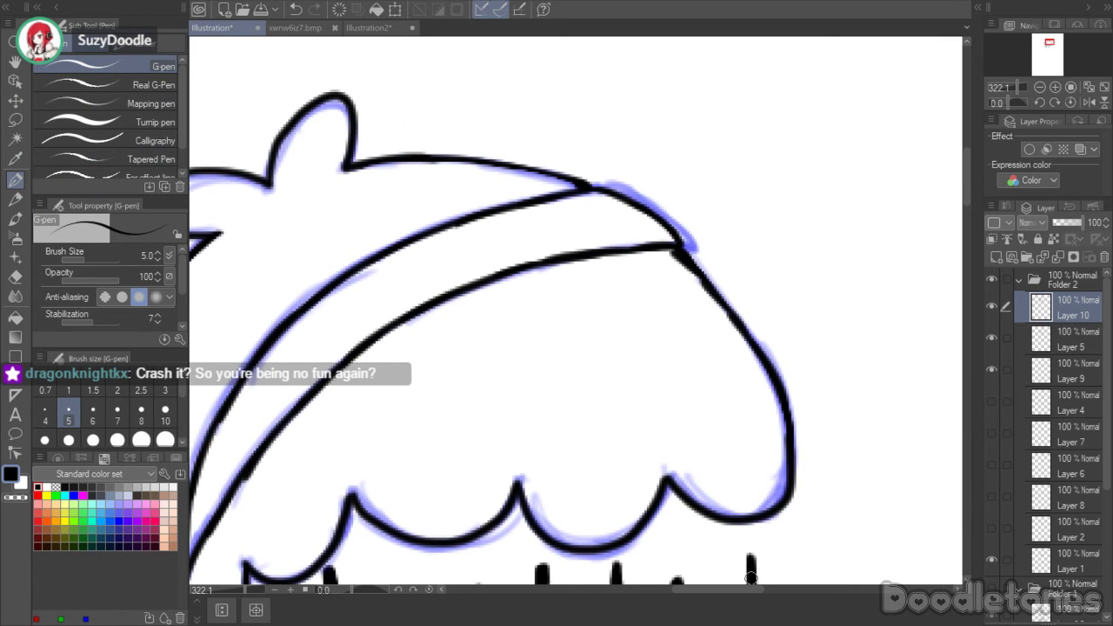
pyautogui.click(15, 316)
pyautogui.click(15, 276)
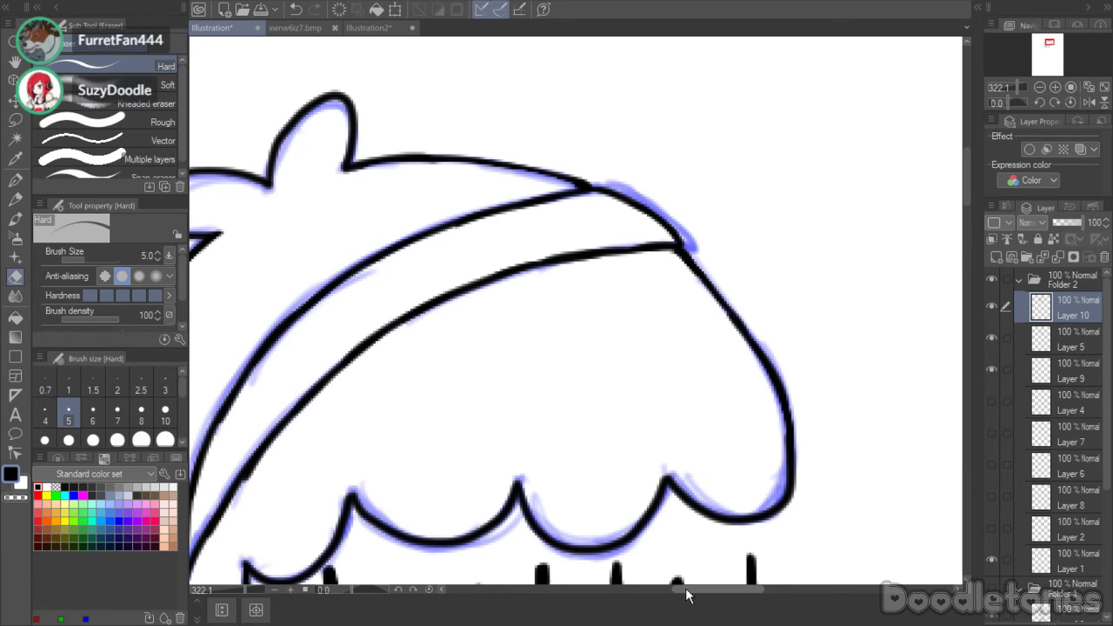
# - Delete Layer 5, which holds the blue hair sketch
pyautogui.moveTo(686, 595); pyautogui.dragTo(648, 595)
pyautogui.moveTo(966, 183); pyautogui.dragTo(990, 220)
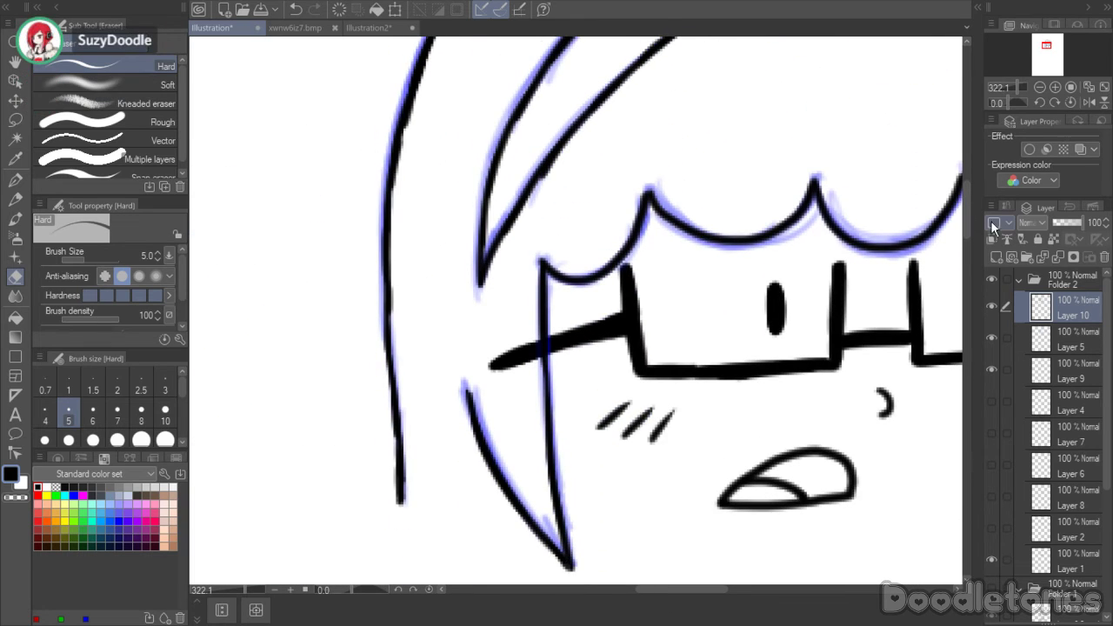
pyautogui.click(1061, 342)
pyautogui.click(1104, 258)
pyautogui.click(584, 217)
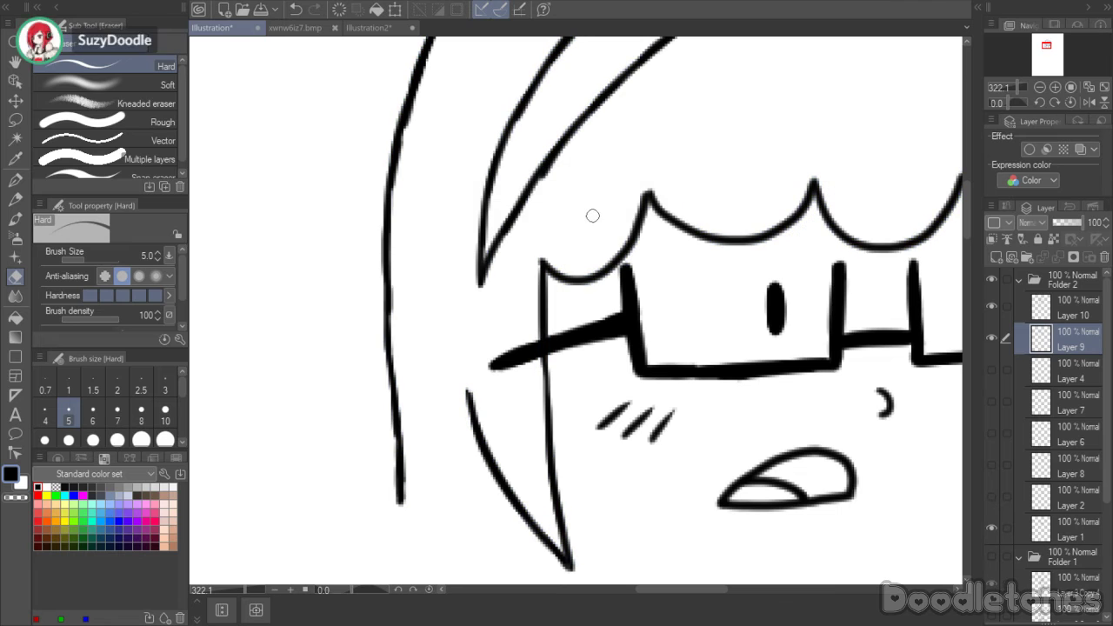
# - Check Layer 9's contents and examine the whole head line art with the glasses and face
pyautogui.click(992, 337)
pyautogui.click(992, 338)
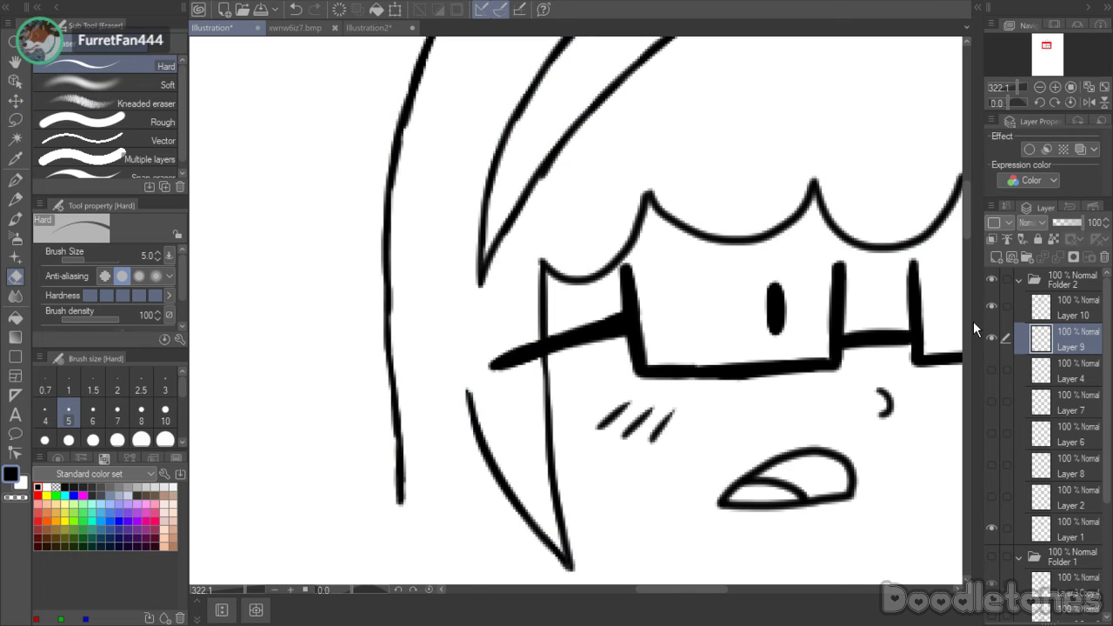
pyautogui.scroll(-3, 748, 173)
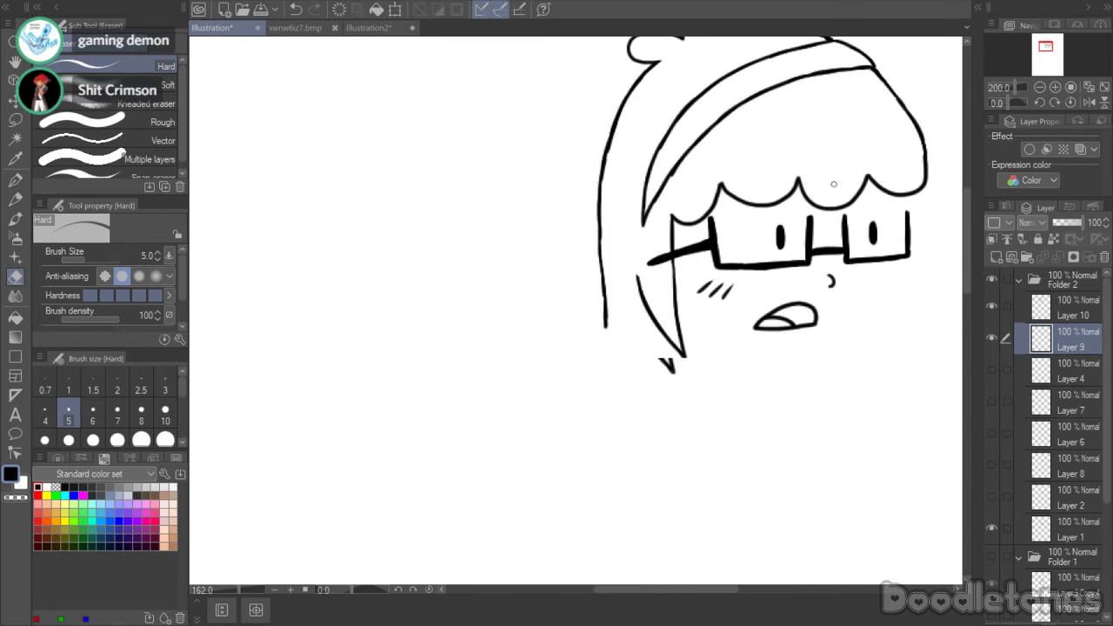
pyautogui.scroll(-1, 909, 193)
pyautogui.moveTo(963, 247); pyautogui.dragTo(971, 210)
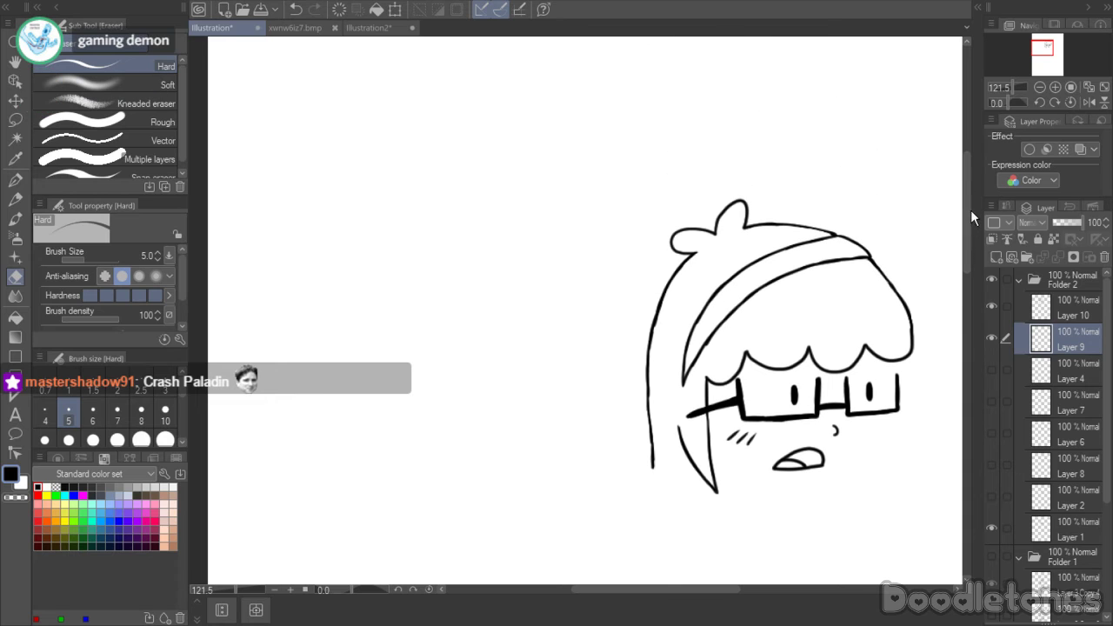
pyautogui.moveTo(690, 588); pyautogui.dragTo(704, 586)
pyautogui.scroll(2, 715, 536)
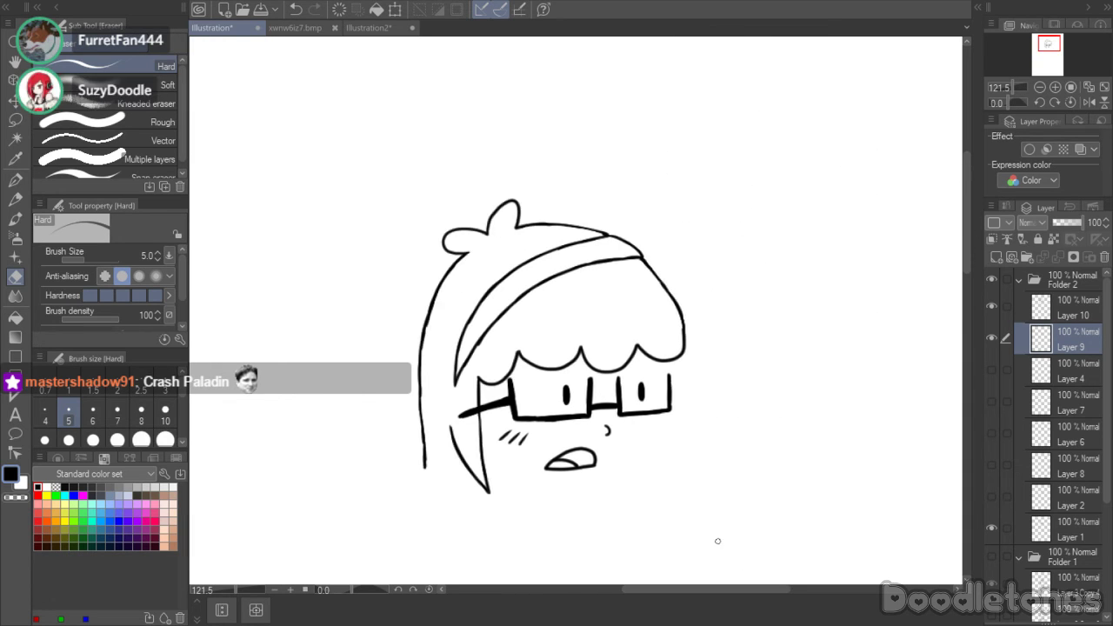
pyautogui.scroll(1, 677, 471)
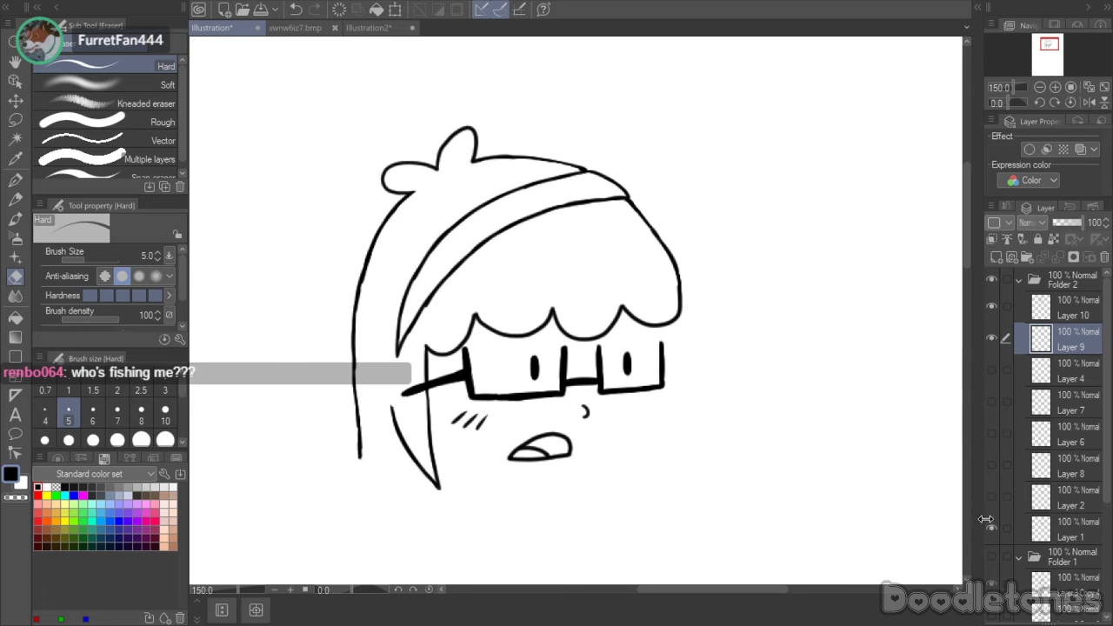
# - Hide and collapse Folder 2, then show Folder 1 with only the back hair line art
pyautogui.click(992, 279)
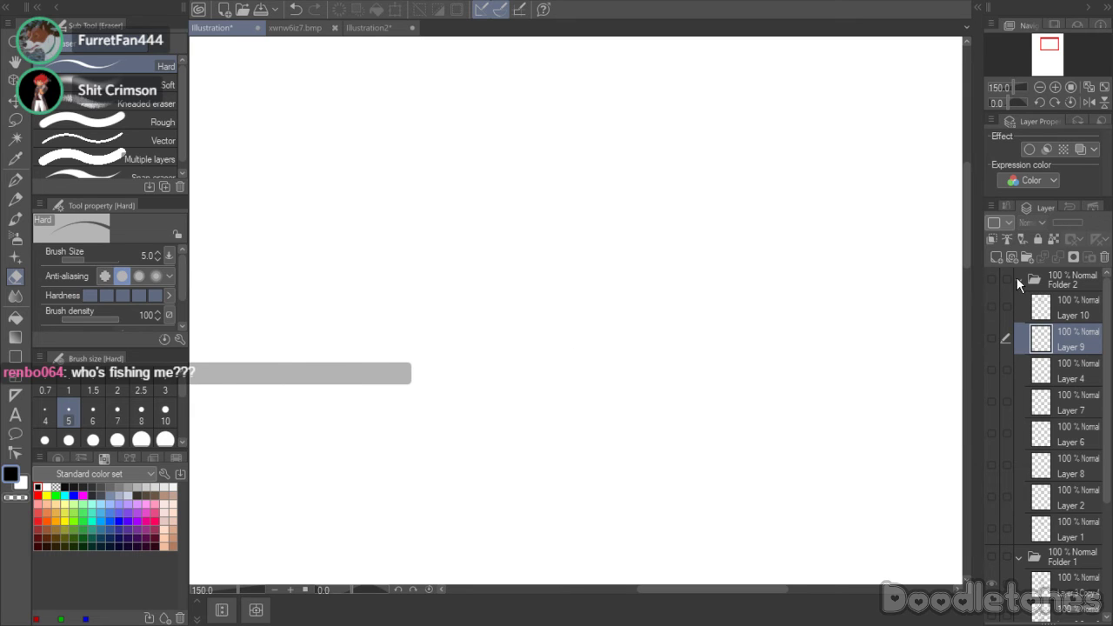
pyautogui.click(1018, 279)
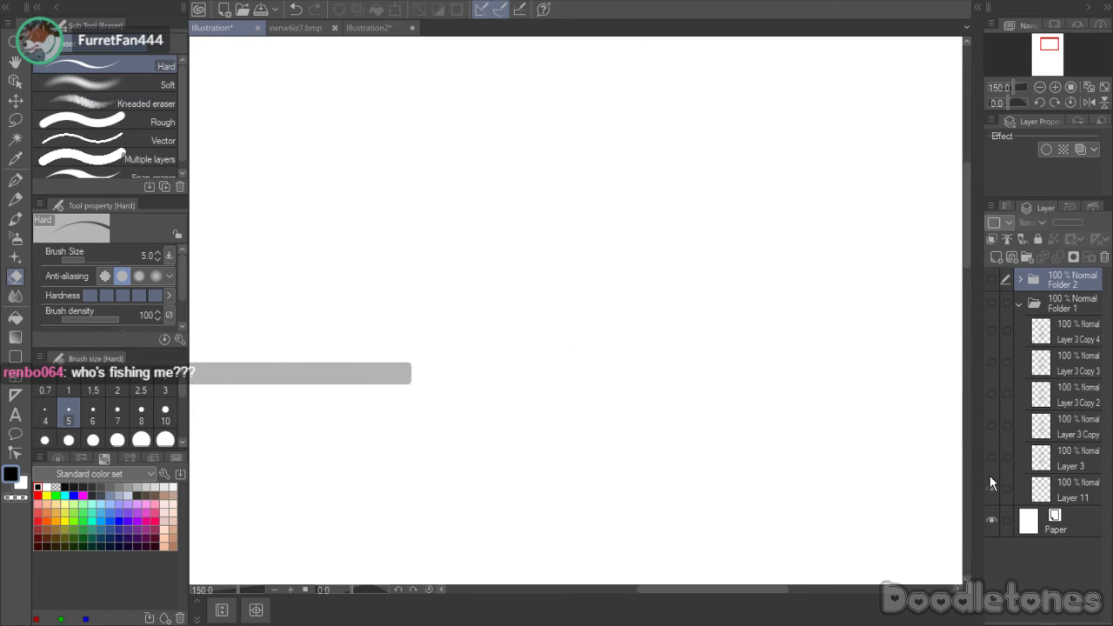
pyautogui.click(991, 302)
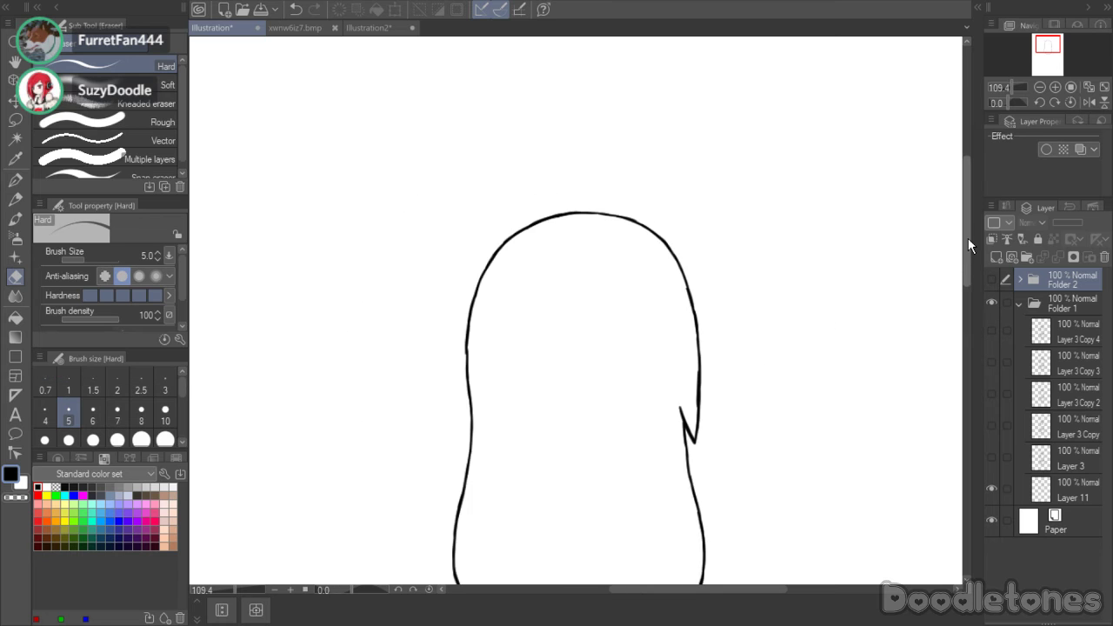
pyautogui.scroll(-2, 971, 270)
# - Close the blank Illustration2 document and sample the yellow hair colour from the xwnw6iz7.bmp reference with the Eyedropper
pyautogui.click(300, 27)
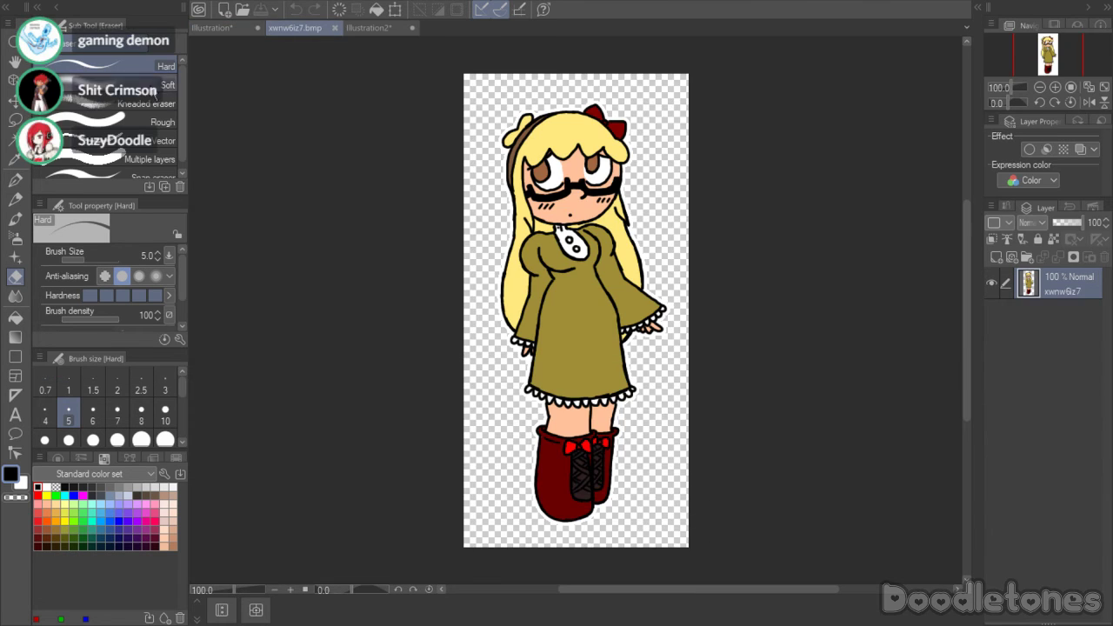
pyautogui.click(396, 27)
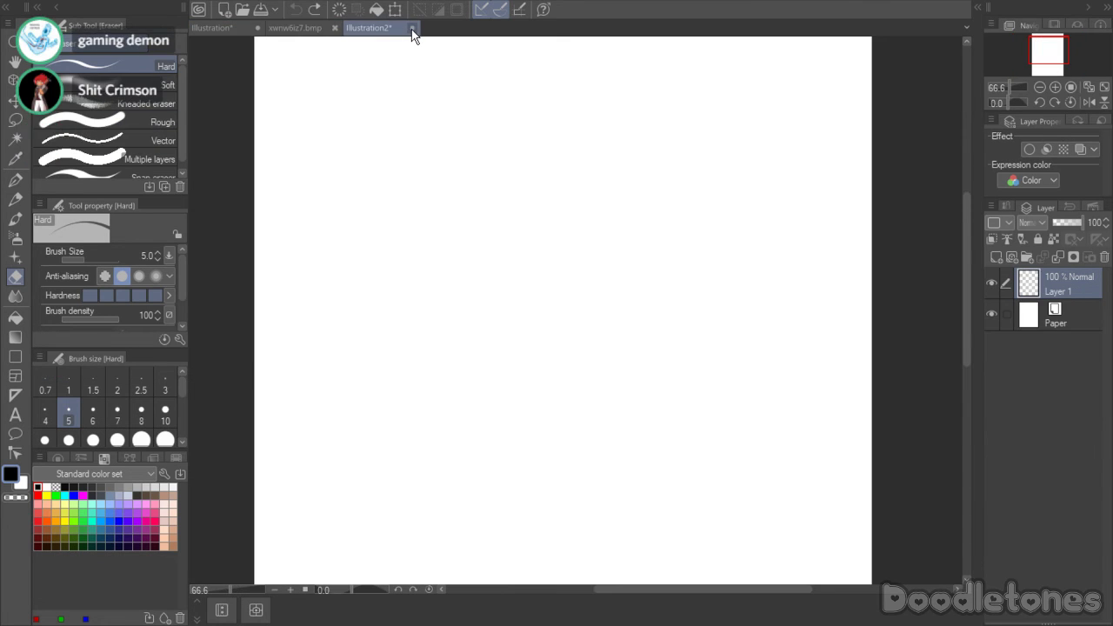
pyautogui.click(413, 28)
pyautogui.click(556, 220)
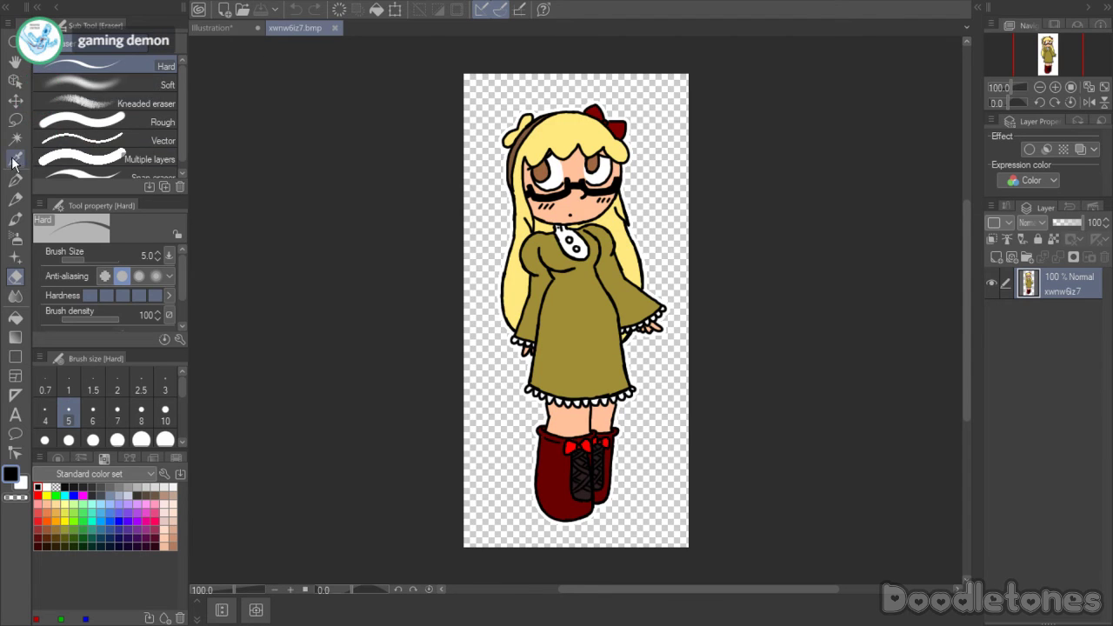
pyautogui.press('i')
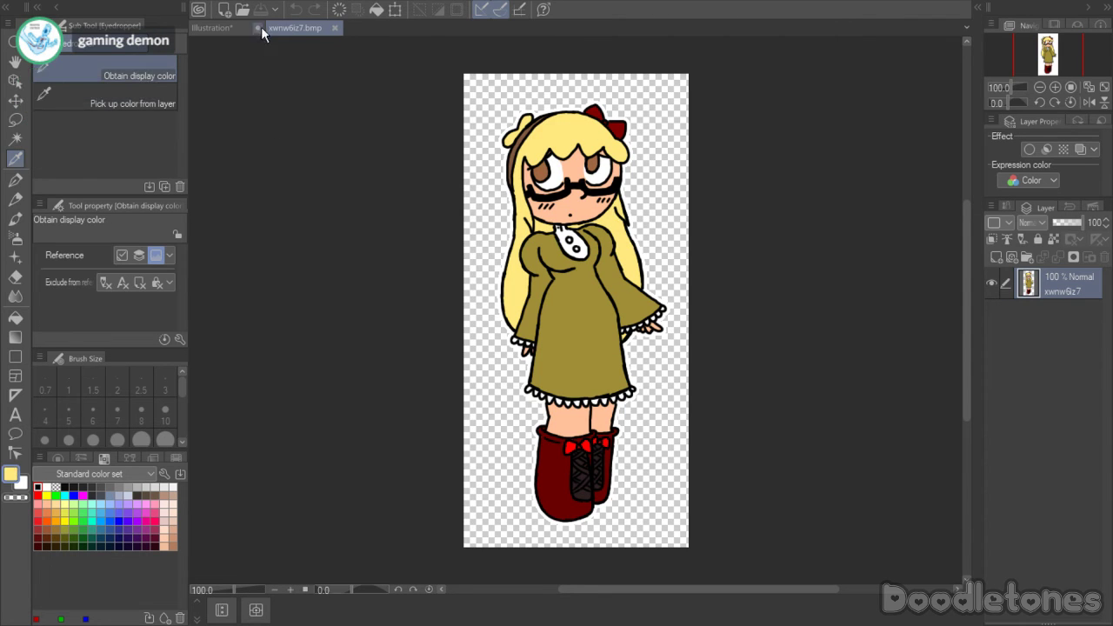
pyautogui.click(230, 27)
# - Choose the Fill tool and add two new layers beneath Layer 11 in Folder 1
pyautogui.press('g')
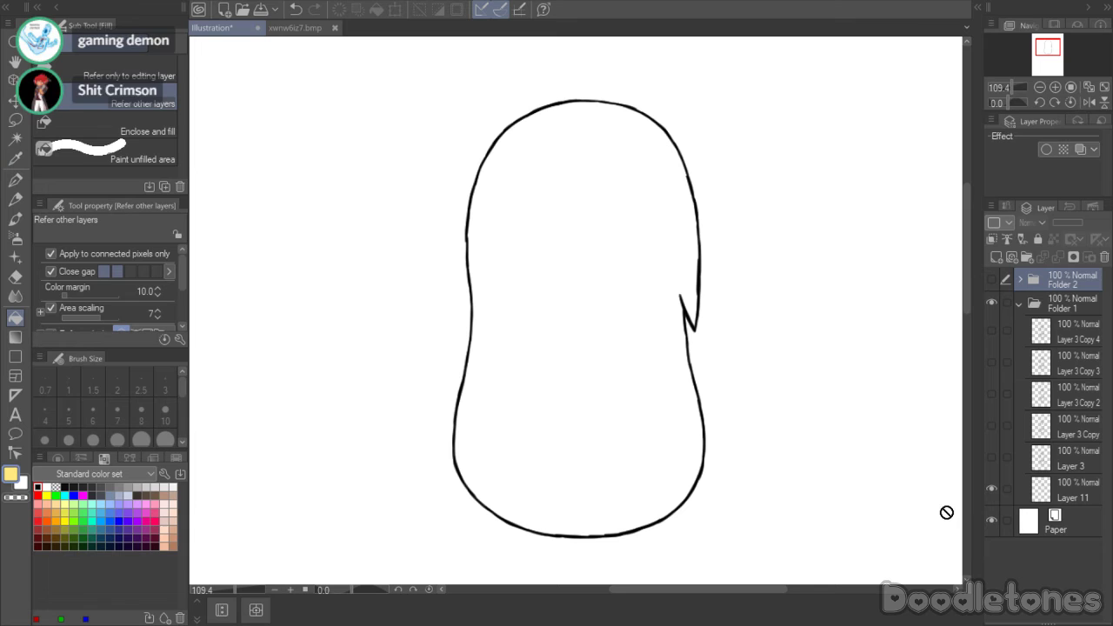
pyautogui.click(1046, 492)
pyautogui.click(997, 257)
pyautogui.moveTo(1056, 491); pyautogui.dragTo(1055, 528)
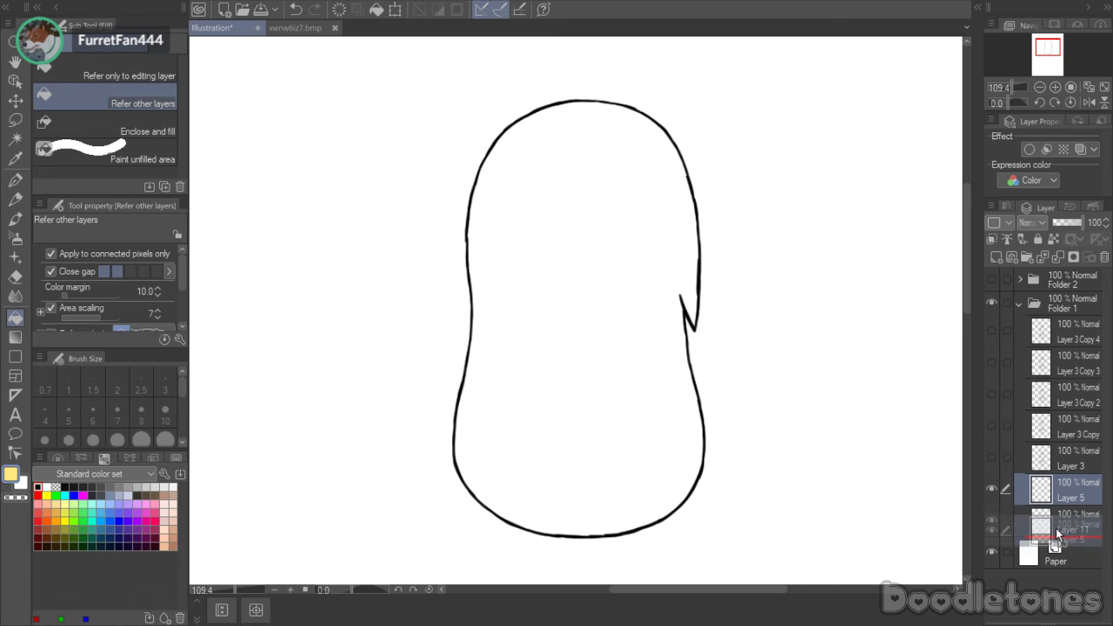
pyautogui.click(995, 257)
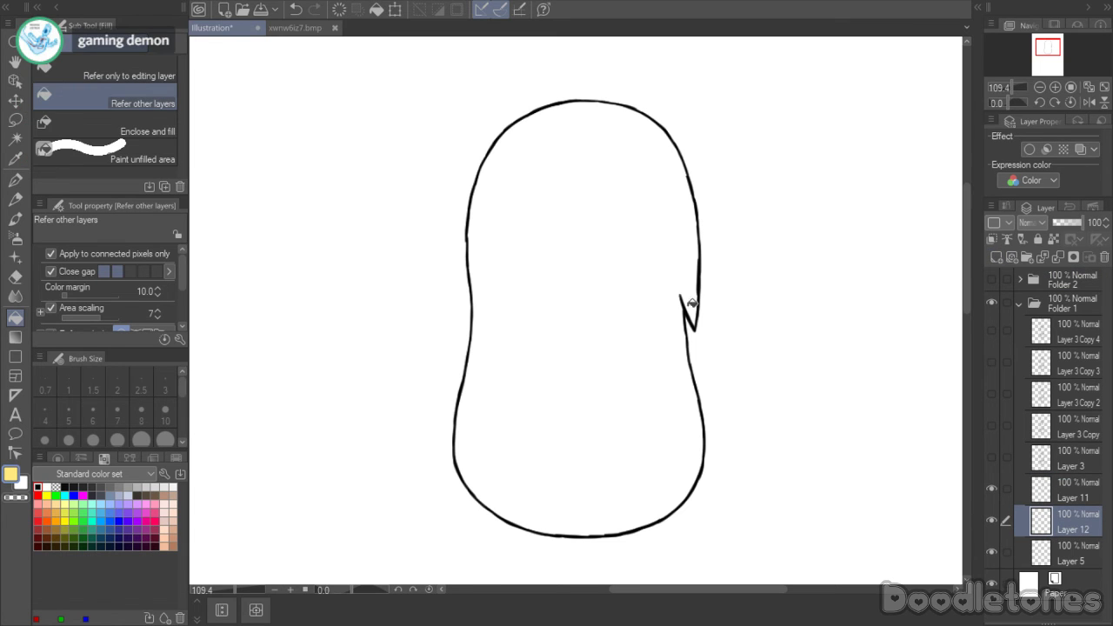
# - Fill the back hair with the sampled yellow on Layer 12 and merge the Layer 11 line art down into it
pyautogui.click(644, 306)
pyautogui.click(1075, 500)
pyautogui.hotkey('ctrl', 'e')
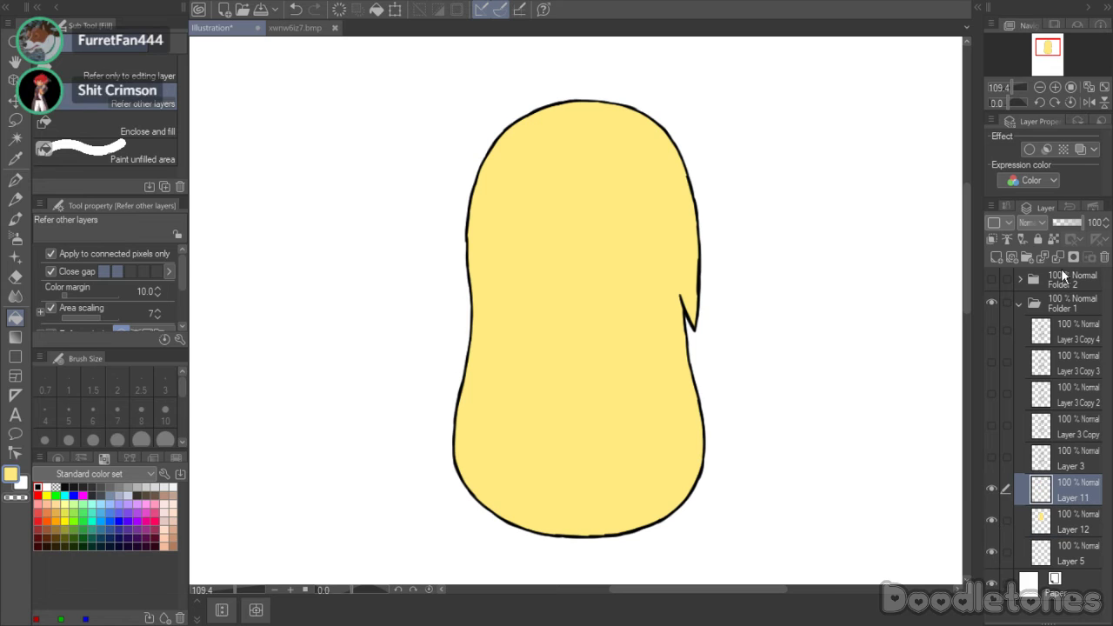
# - Hide Layer 12 and fill the whole of Layer 5 beneath it with black
pyautogui.click(991, 488)
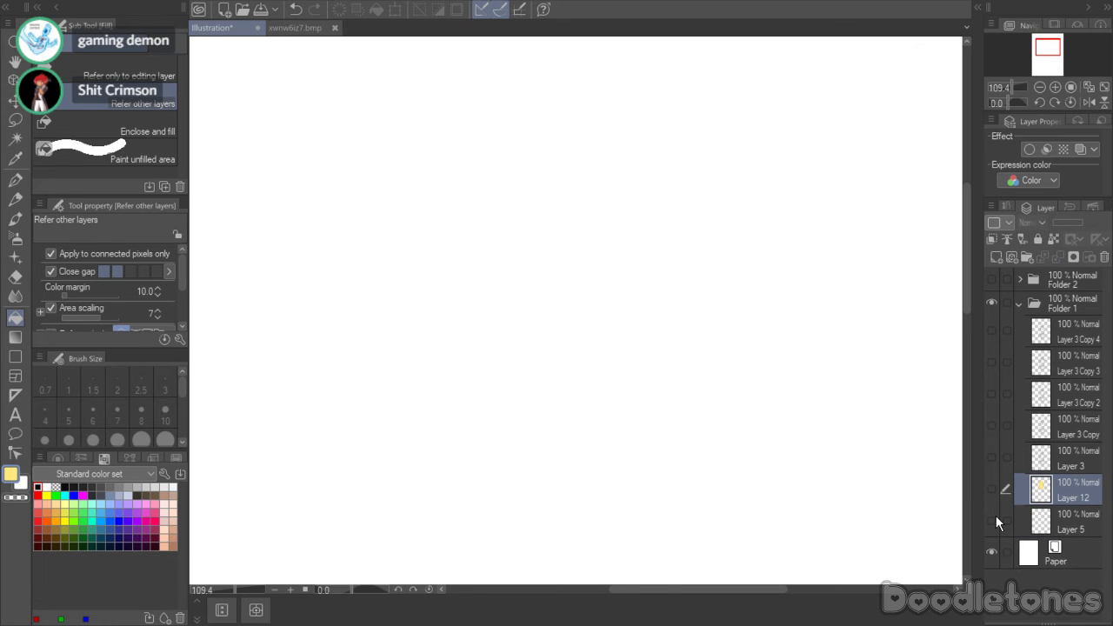
pyautogui.click(991, 489)
pyautogui.click(991, 489)
pyautogui.click(991, 520)
pyautogui.click(1014, 522)
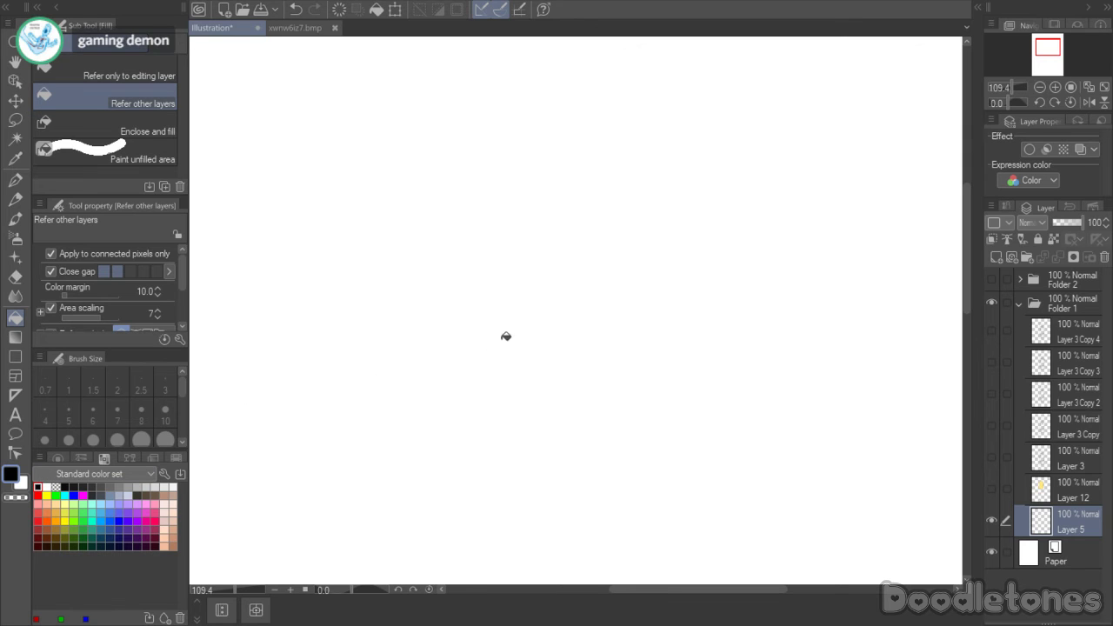
pyautogui.click(506, 337)
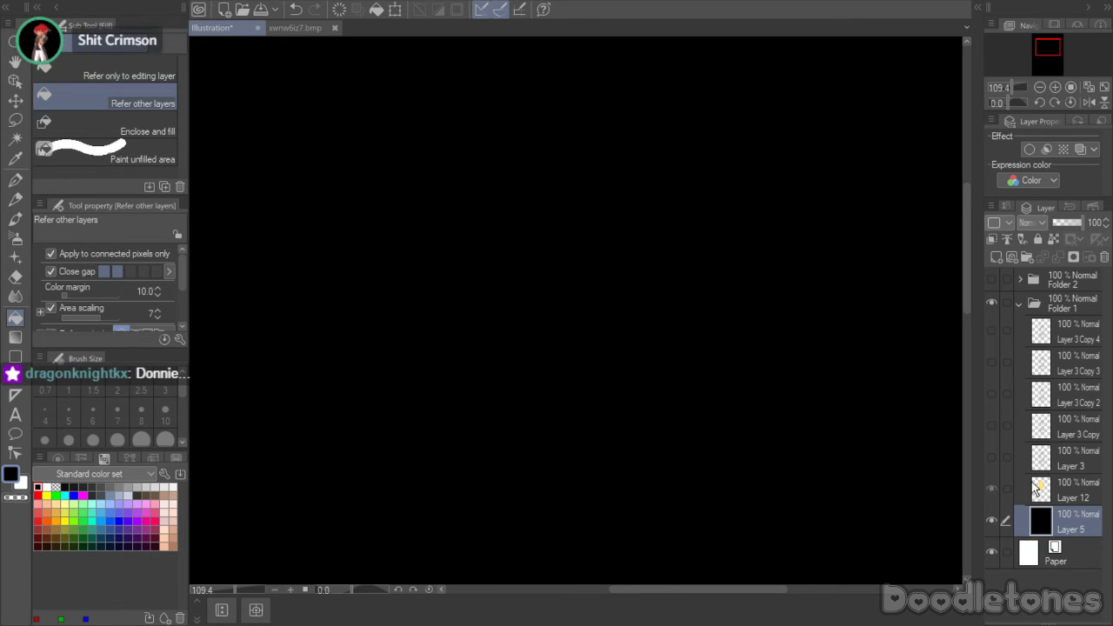
# - Show Layer 12, auto-select the area outside the back hair, clear the black there, merge into Layer 5 and deselect
pyautogui.click(992, 489)
pyautogui.click(1070, 492)
pyautogui.click(15, 139)
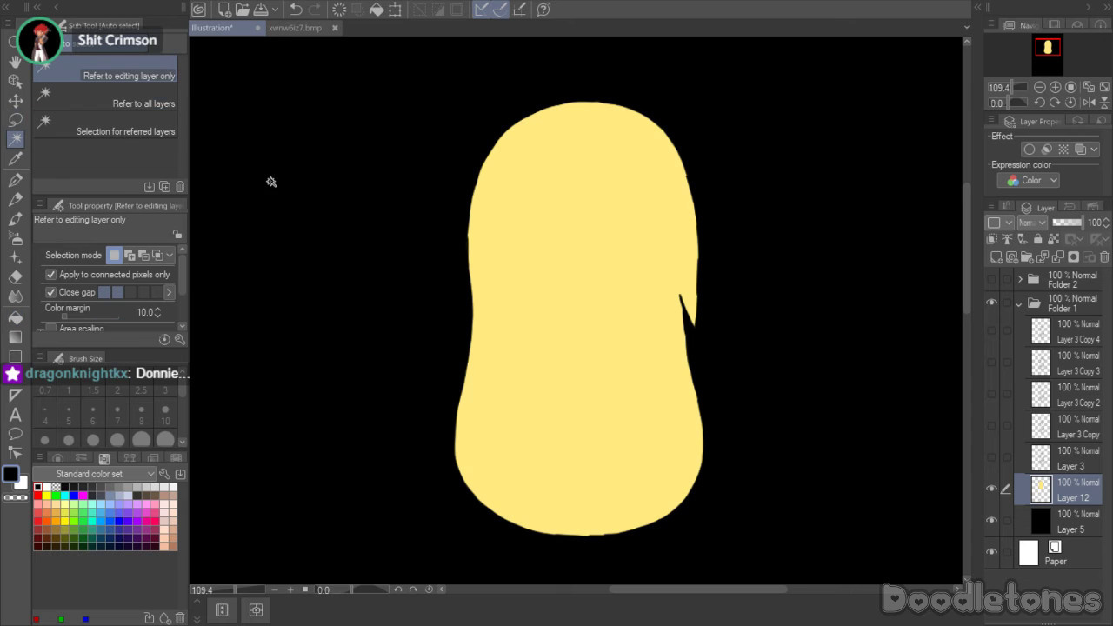
pyautogui.click(432, 231)
pyautogui.hotkey('ctrl', 'e')
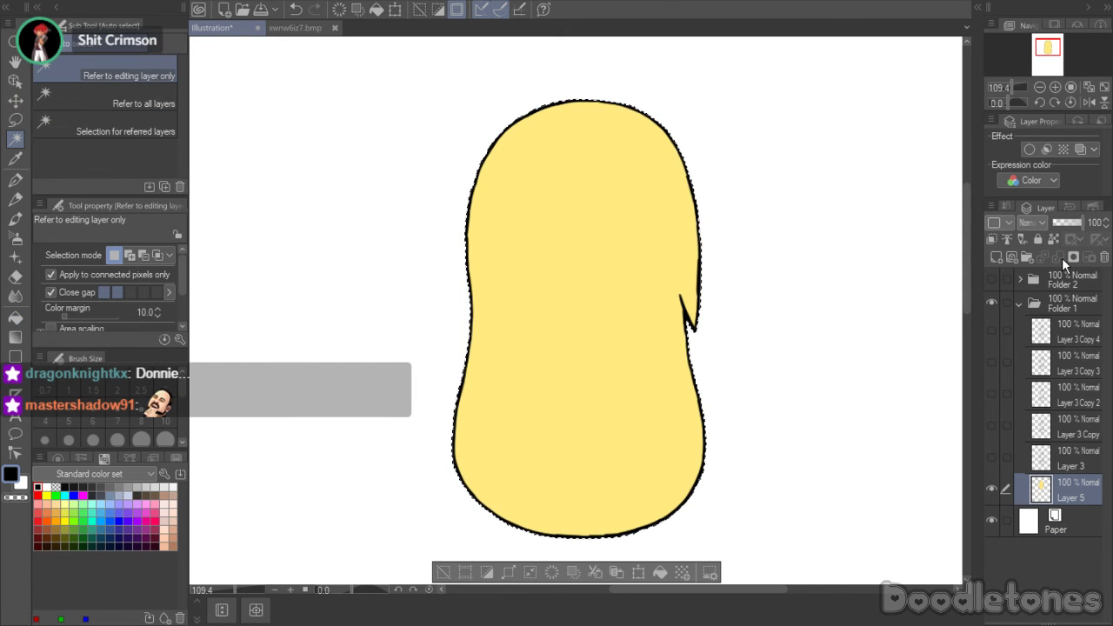
pyautogui.click(443, 572)
pyautogui.scroll(-4, 810, 484)
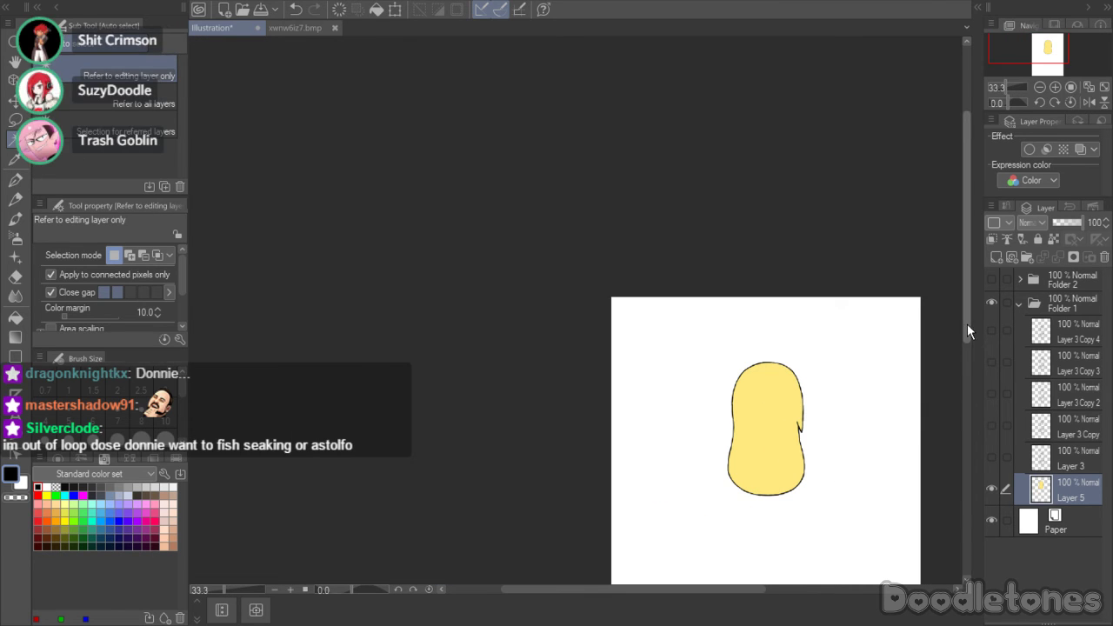
# - Show all the layers in Folder 1 and Folder 2 to bring back the whole character
pyautogui.moveTo(967, 323); pyautogui.dragTo(989, 428)
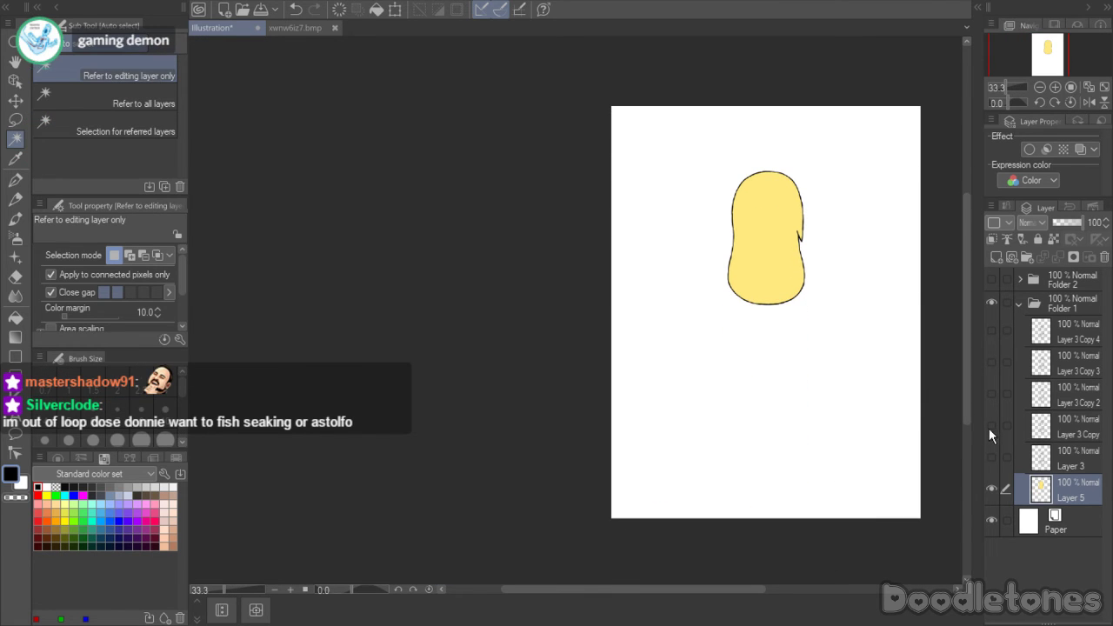
pyautogui.click(993, 329)
pyautogui.click(1021, 279)
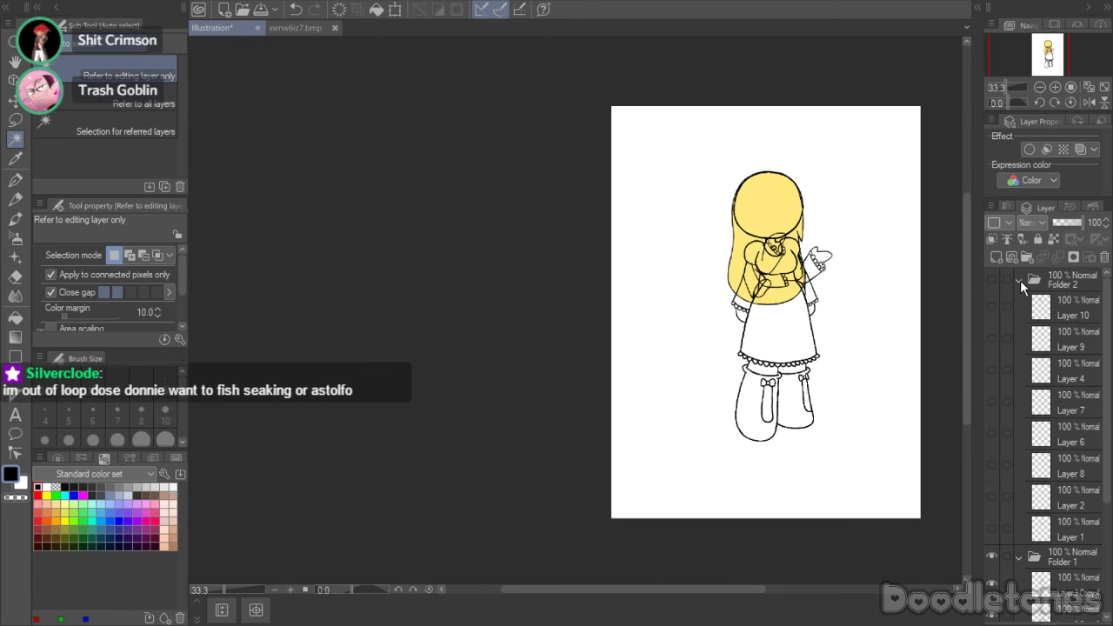
pyautogui.moveTo(993, 278); pyautogui.dragTo(987, 421)
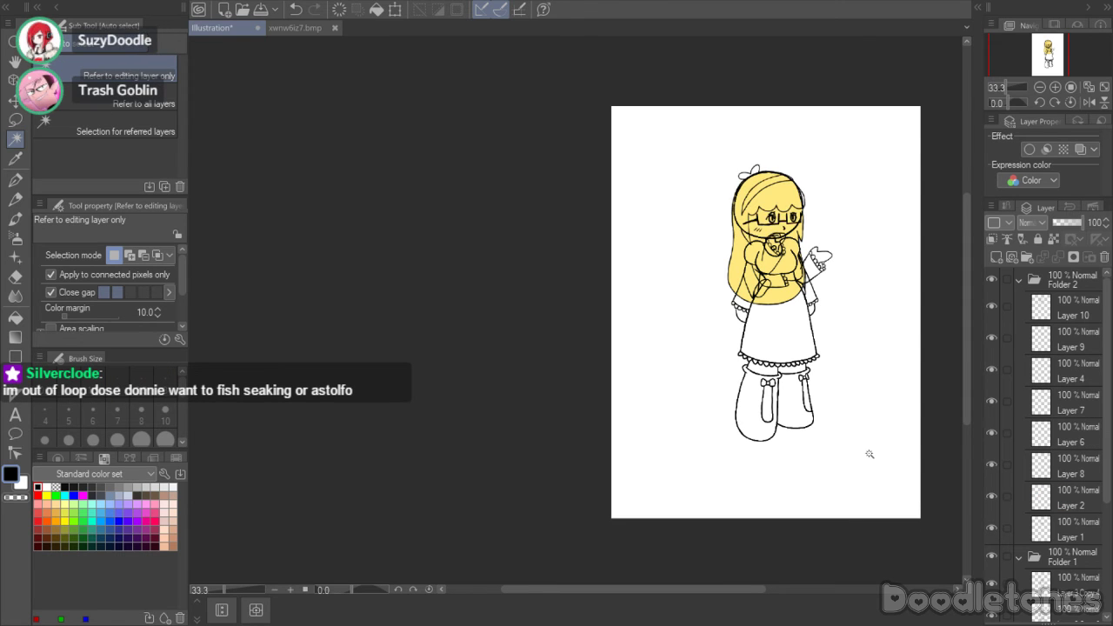
pyautogui.scroll(-1, 870, 452)
pyautogui.scroll(1, 727, 566)
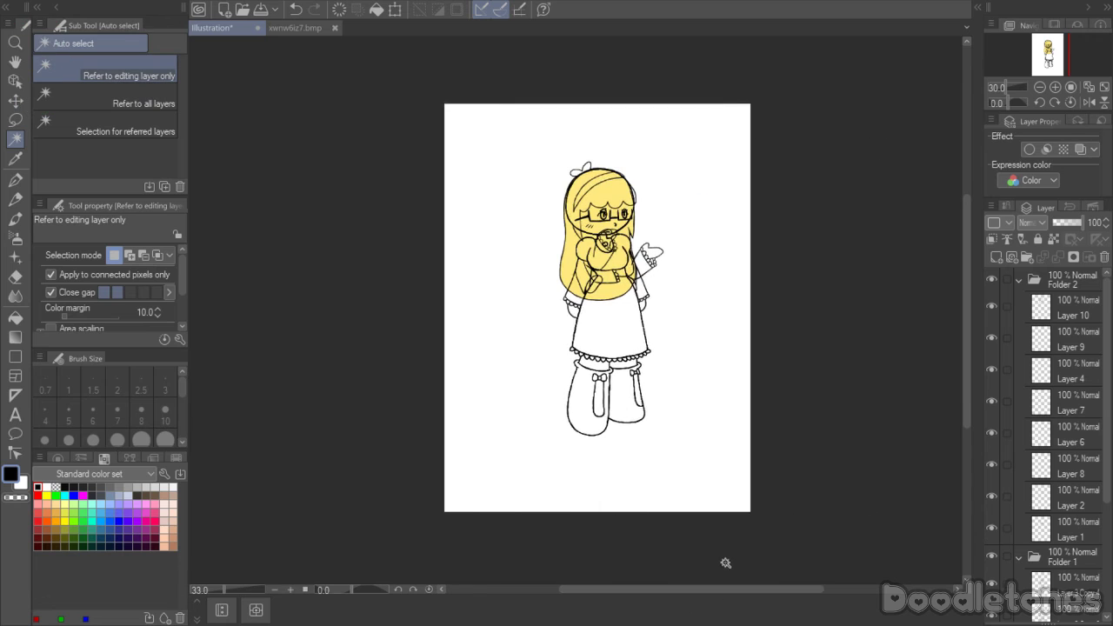
# - Change the canvas size to 471 x 1137 px, trimming the empty space on all sides of the character
pyautogui.click(54, 5)
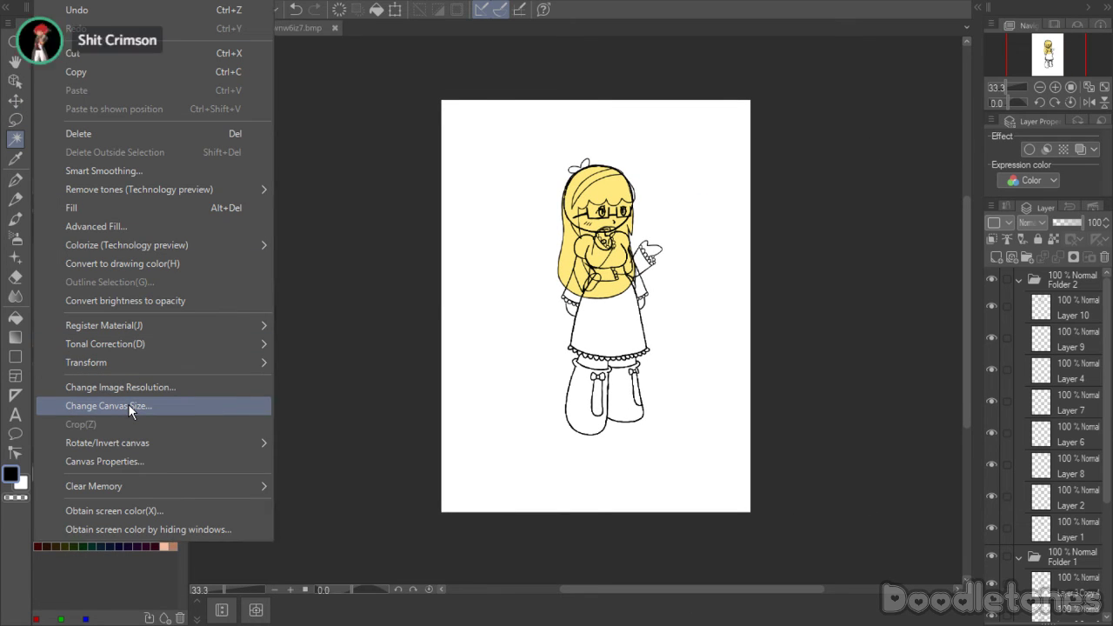
pyautogui.click(128, 407)
pyautogui.moveTo(596, 512); pyautogui.dragTo(596, 444)
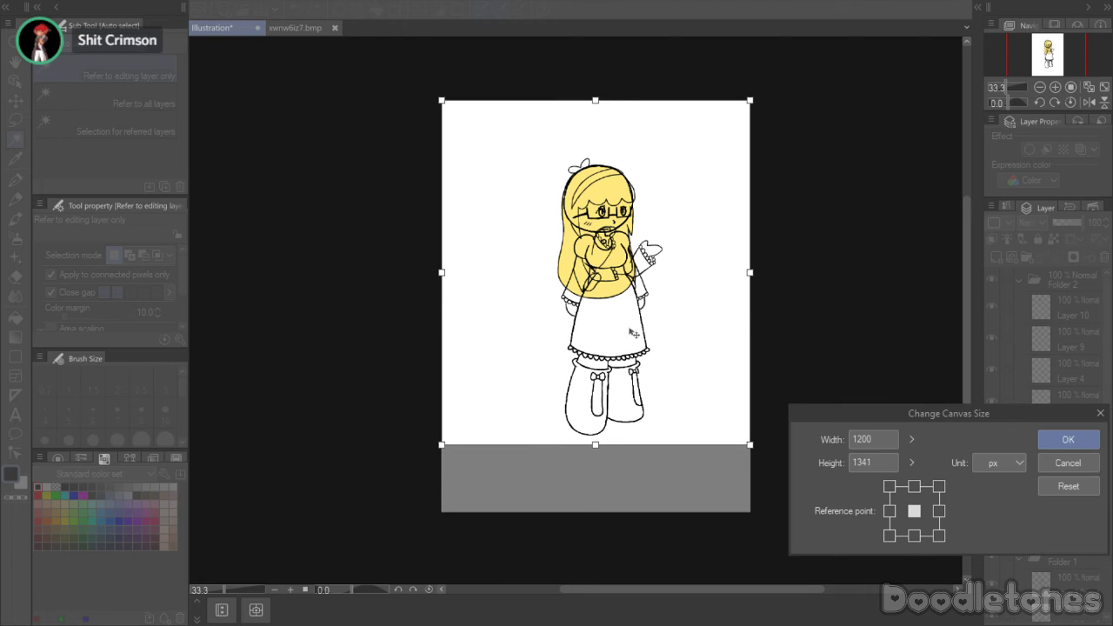
pyautogui.moveTo(608, 106); pyautogui.dragTo(607, 155)
pyautogui.moveTo(750, 298); pyautogui.dragTo(668, 298)
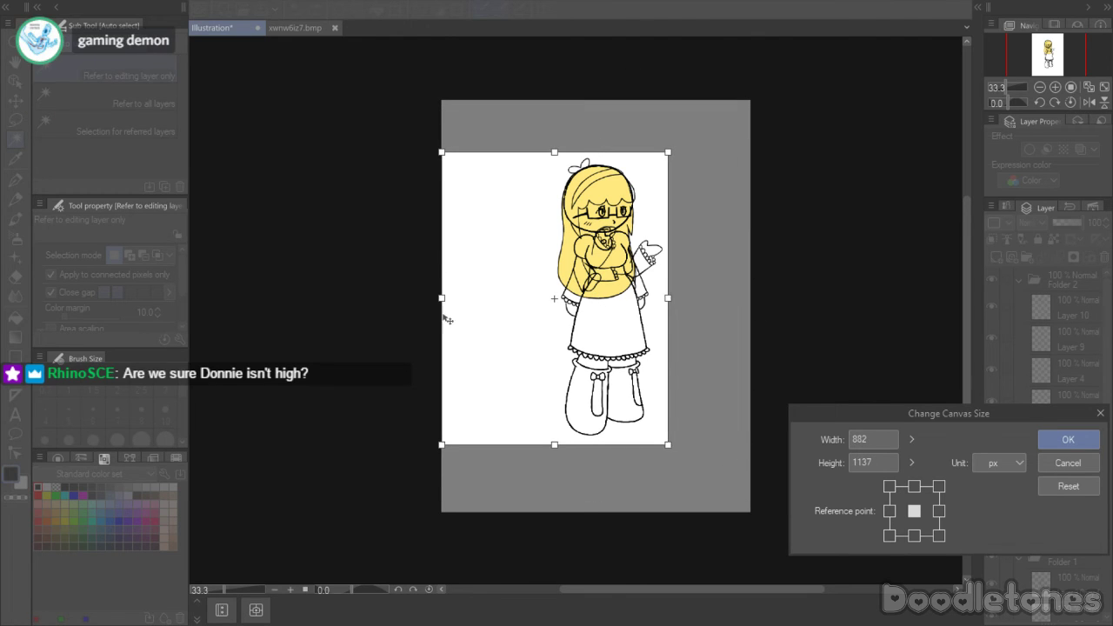
pyautogui.moveTo(441, 298); pyautogui.dragTo(547, 301)
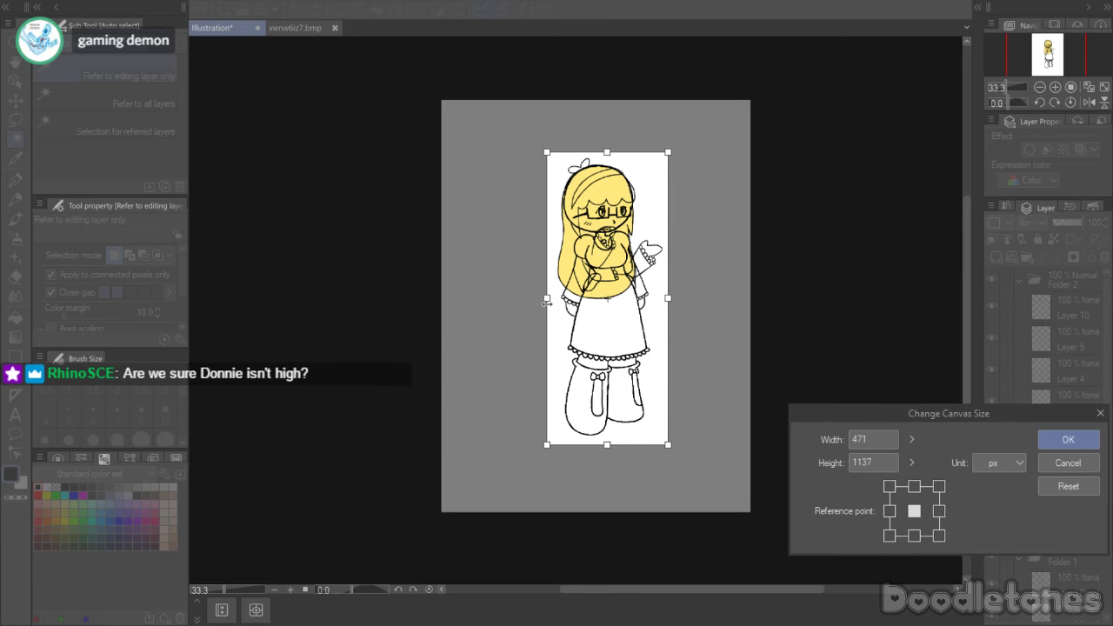
pyautogui.click(1068, 439)
pyautogui.scroll(2, 708, 273)
pyautogui.scroll(1, 641, 261)
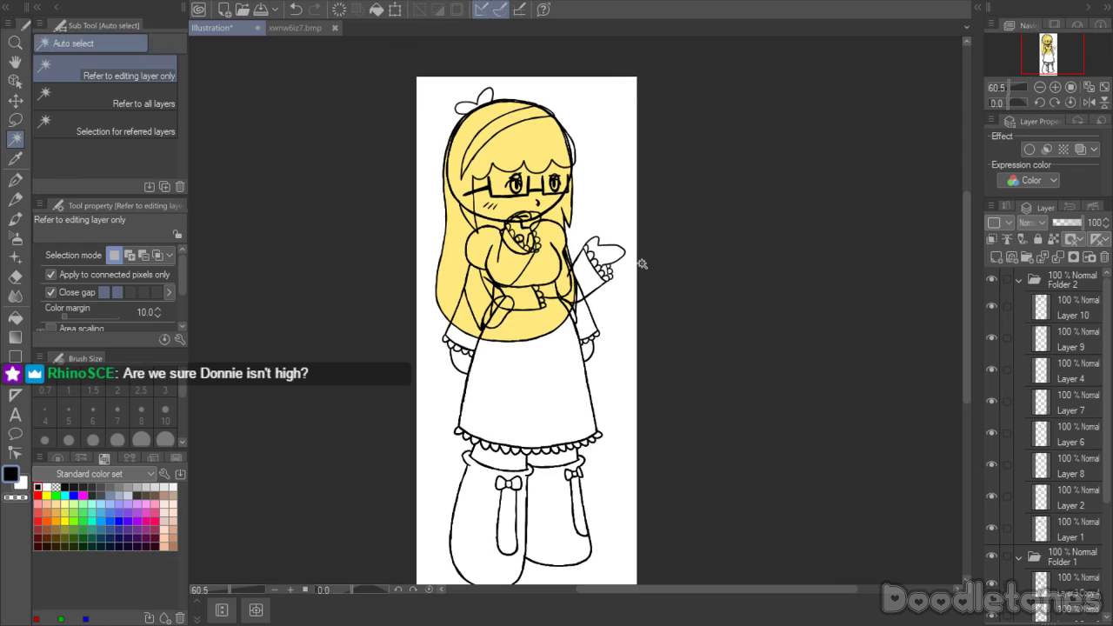
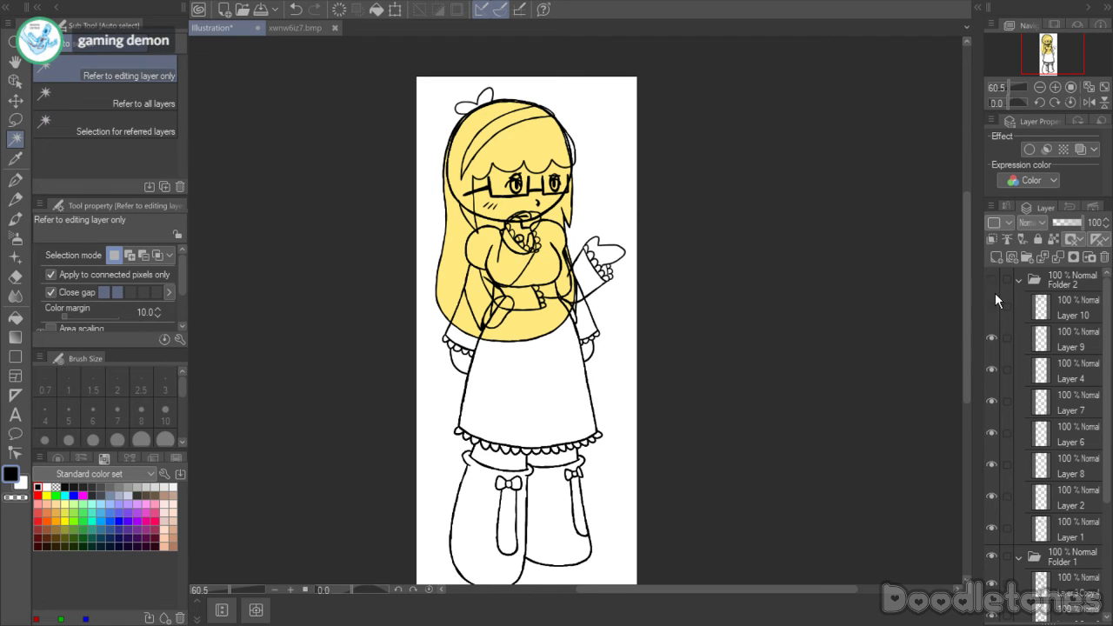
# - Hide the Paper and all other layers in both folders so that only the Layer 3 body line art shows
pyautogui.click(991, 528)
pyautogui.scroll(-3, 1015, 474)
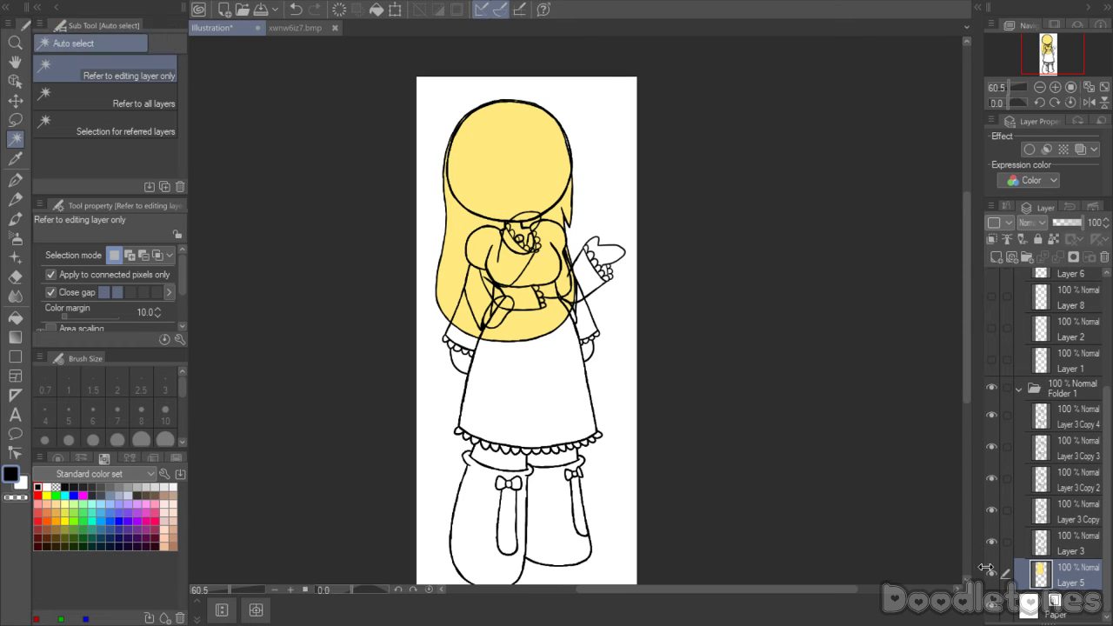
pyautogui.click(992, 604)
pyautogui.click(992, 573)
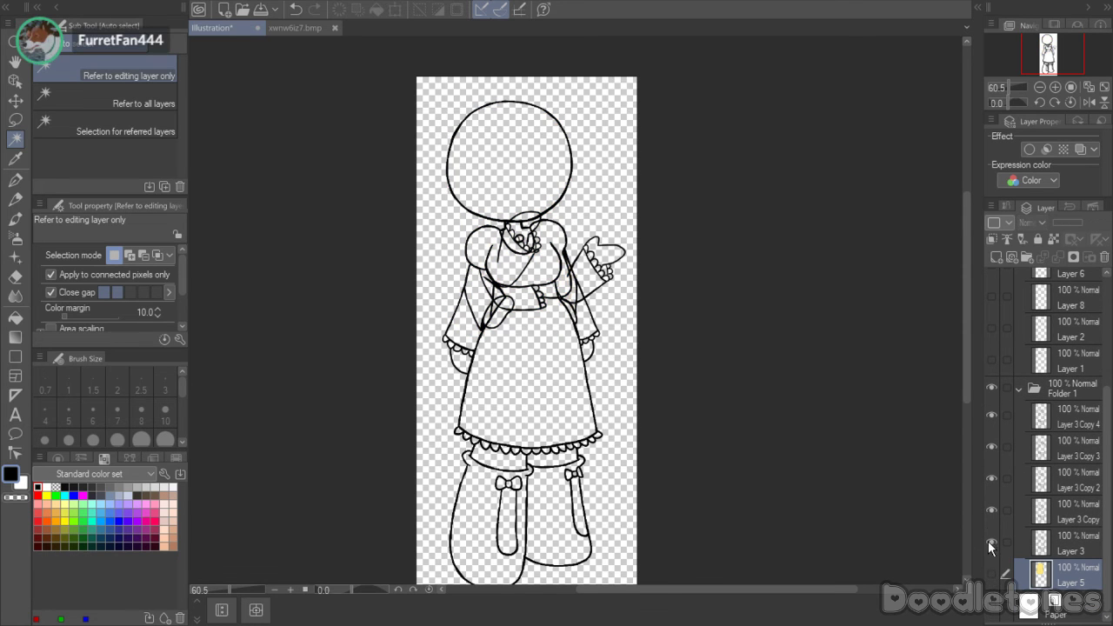
pyautogui.click(992, 388)
pyautogui.click(991, 542)
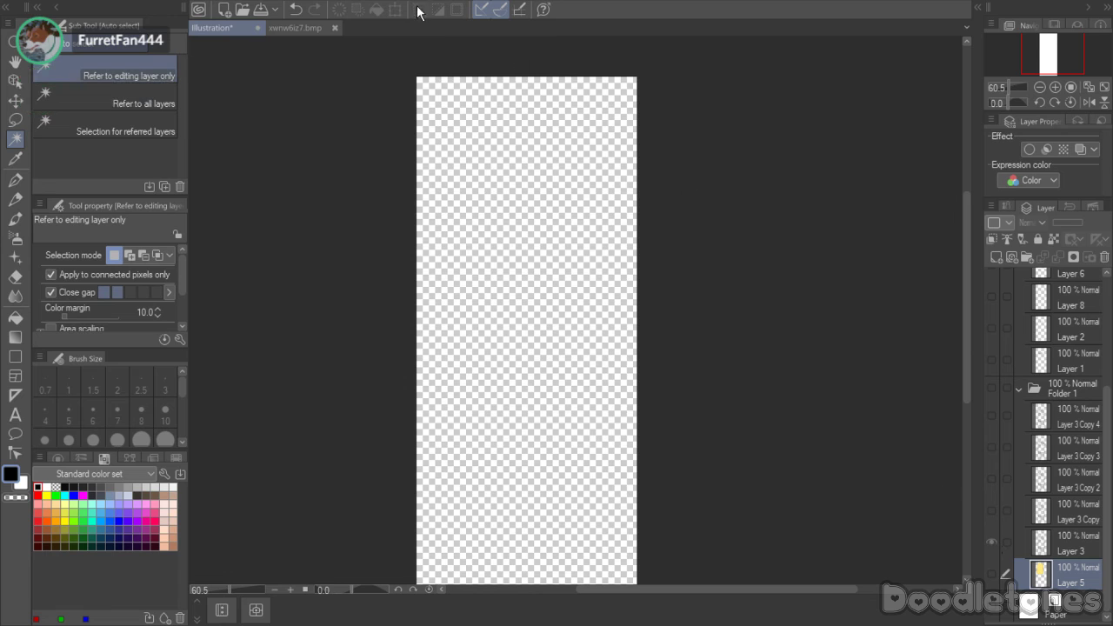
pyautogui.click(991, 388)
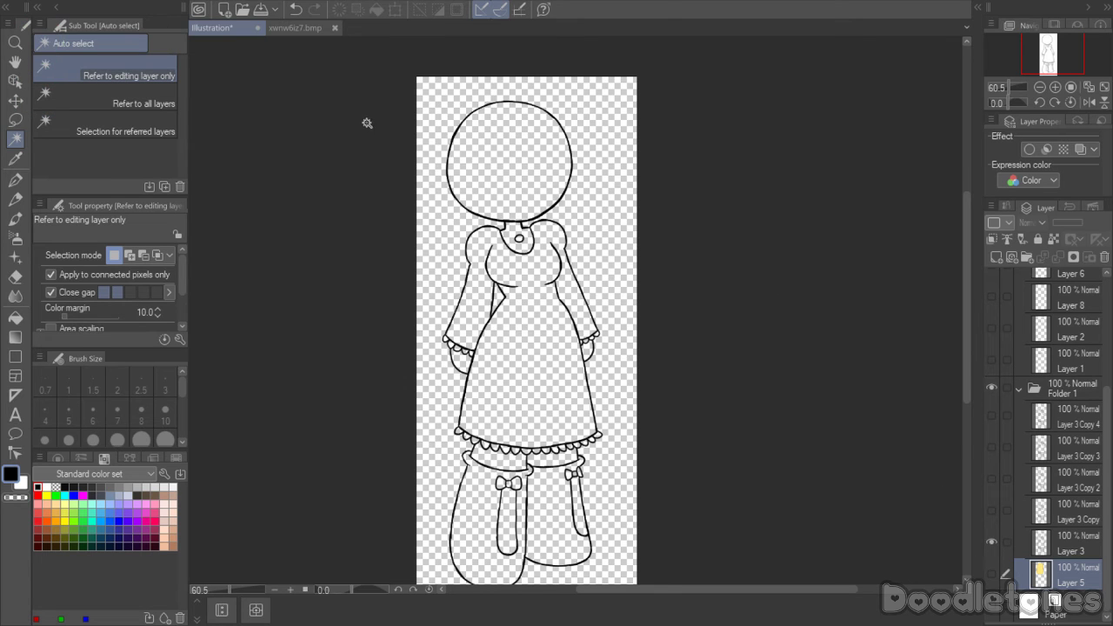
# - Sample the skin colour from the face in the xwnw6iz7.bmp reference with the Eyedropper
pyautogui.click(278, 29)
pyautogui.press('i')
pyautogui.scroll(3, 559, 172)
pyautogui.click(559, 172)
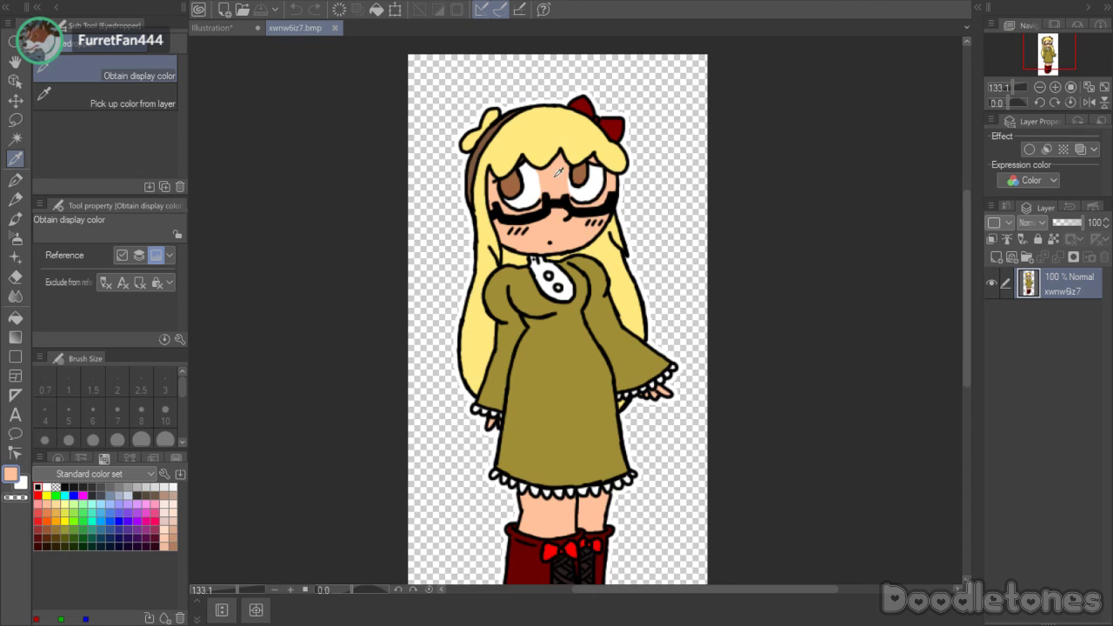
# - Add a new layer between Layer 3 and Layer 5 of the illustration and fill the head, hands and legs with the skin colour
pyautogui.click(213, 27)
pyautogui.click(19, 320)
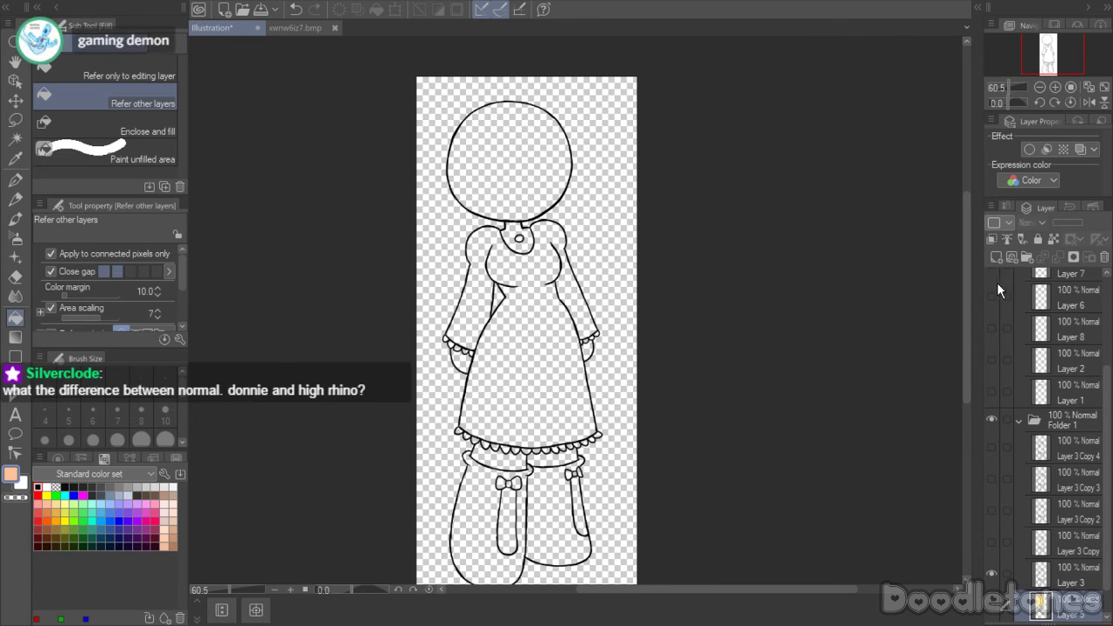
pyautogui.click(993, 257)
pyautogui.click(519, 176)
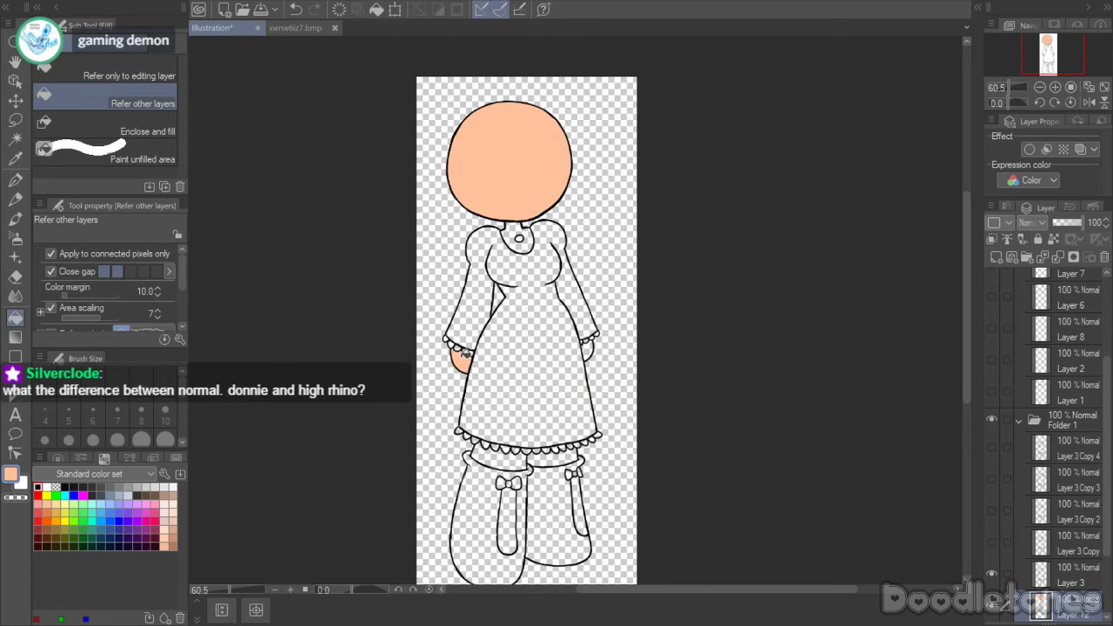
pyautogui.click(559, 457)
pyautogui.click(506, 461)
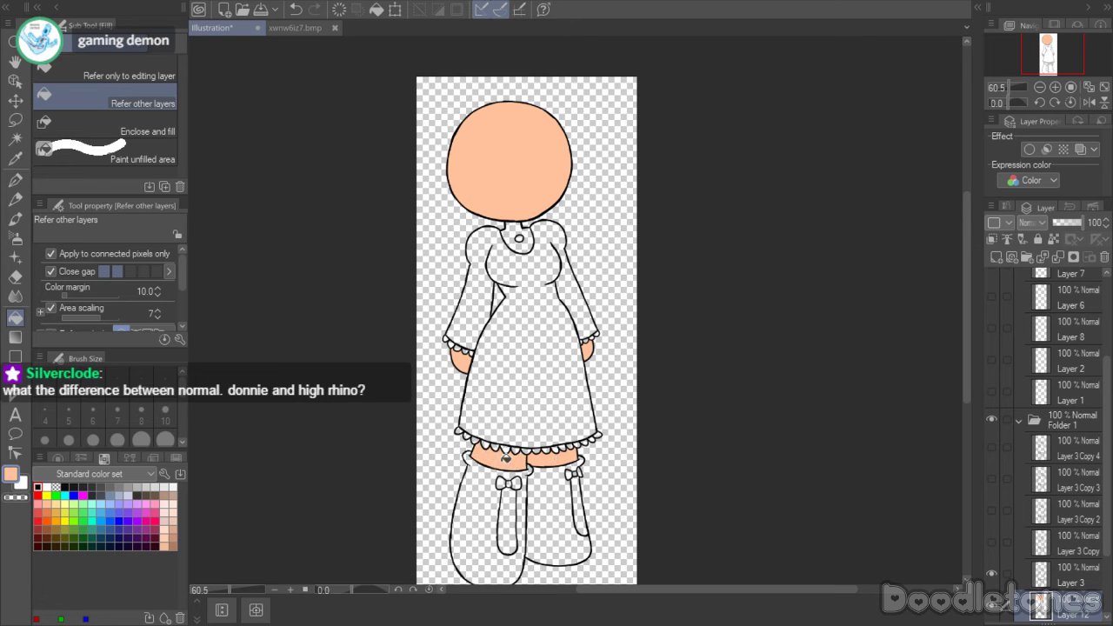
# - Sample the olive dress colour from the reference and fill the illustration's dress and sleeves with it
pyautogui.click(294, 28)
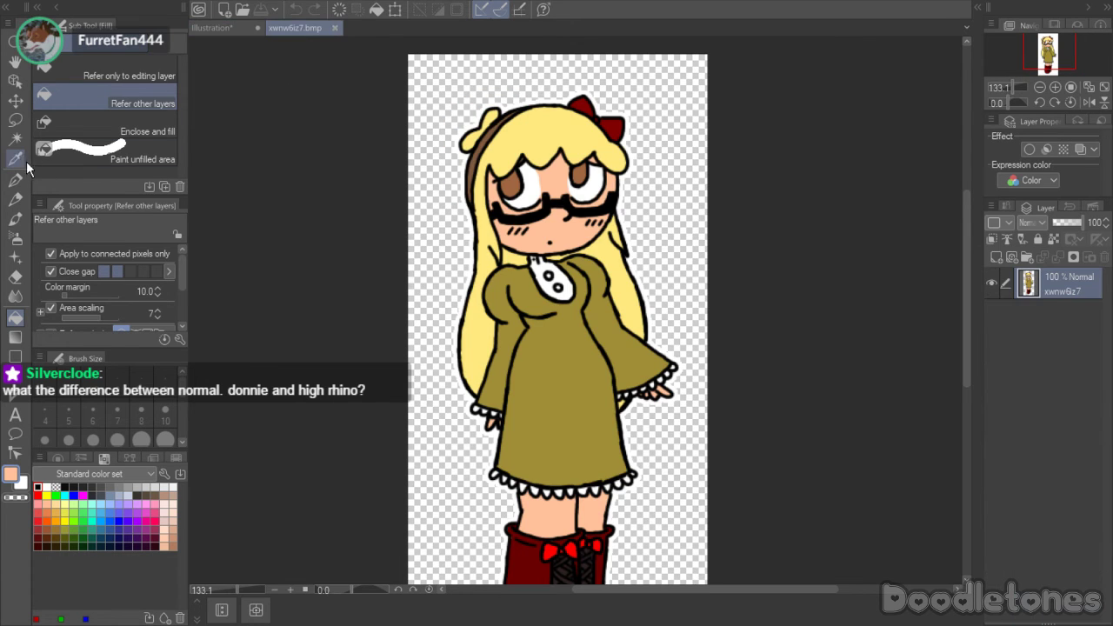
pyautogui.click(15, 157)
pyautogui.click(212, 27)
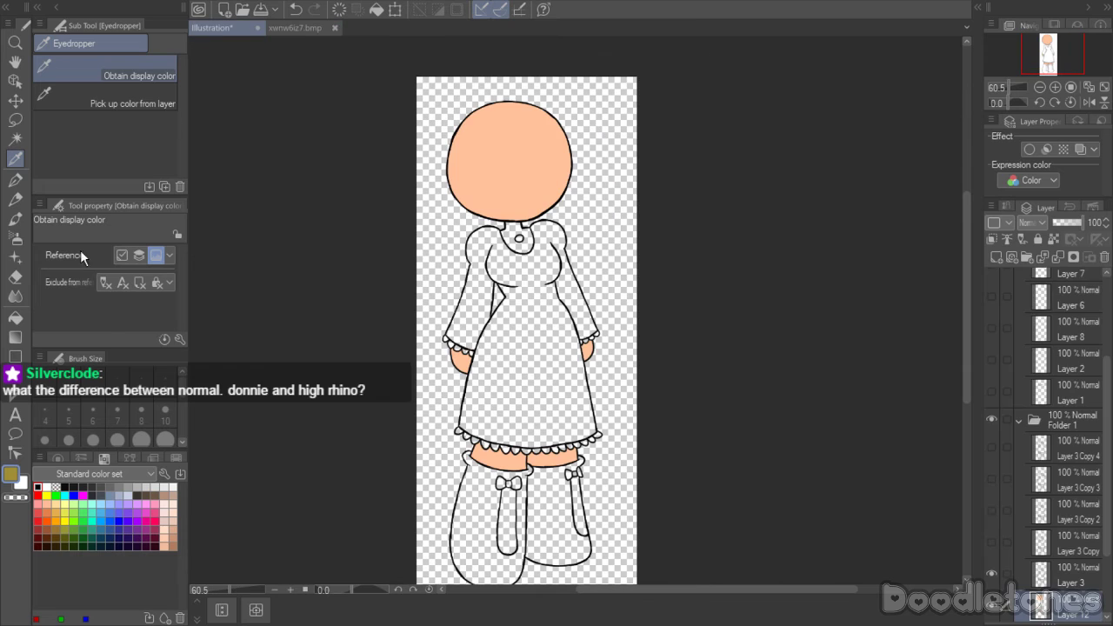
pyautogui.press('g')
pyautogui.click(542, 368)
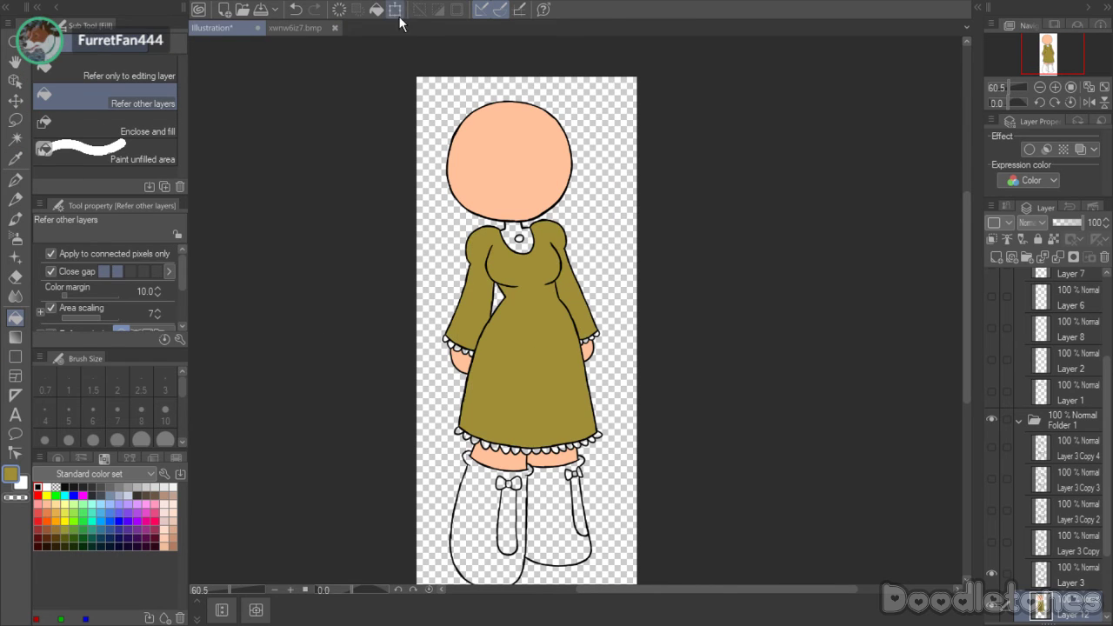
# - Sample white from the reference's collar and fill the illustration's collar, cuff frills and hem frills with it
pyautogui.click(295, 27)
pyautogui.press('i')
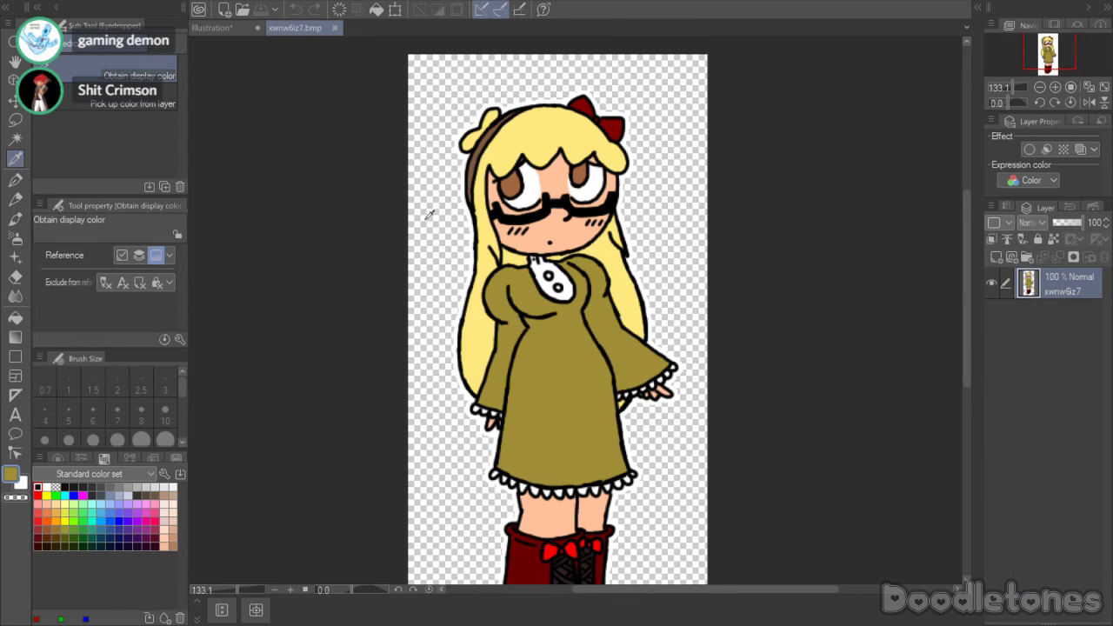
pyautogui.click(539, 272)
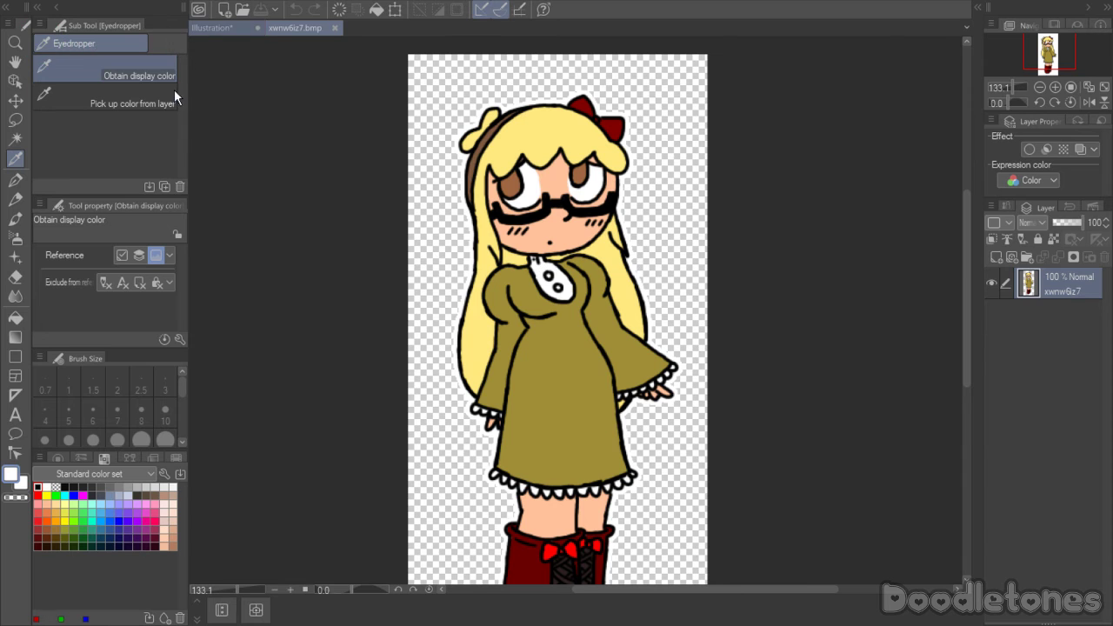
pyautogui.click(213, 27)
pyautogui.press('g')
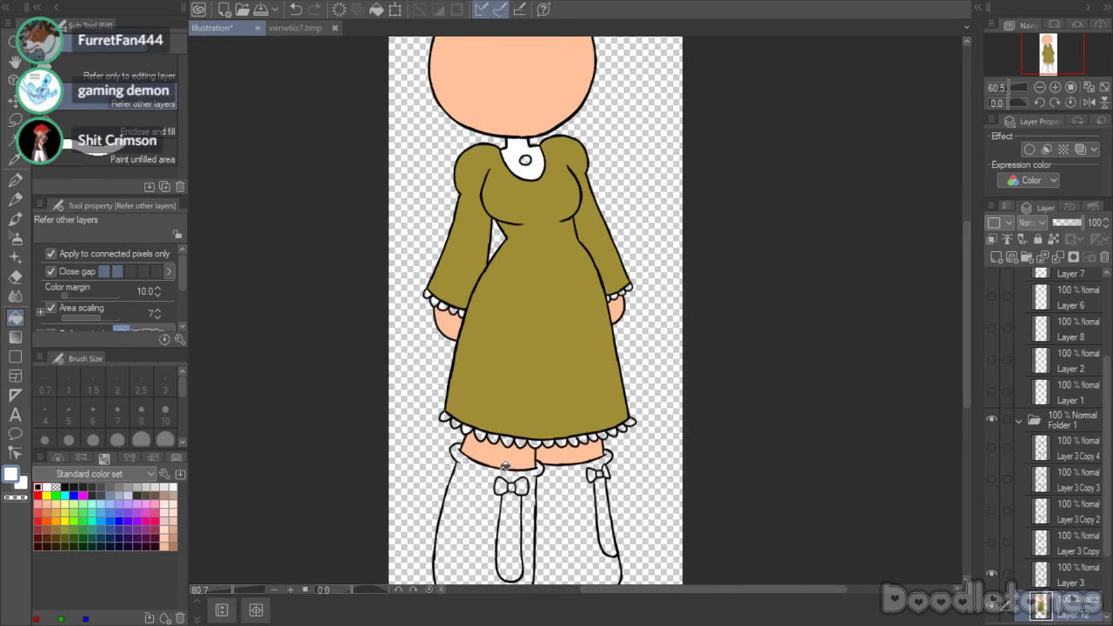
pyautogui.scroll(2, 452, 296)
pyautogui.scroll(2, 391, 302)
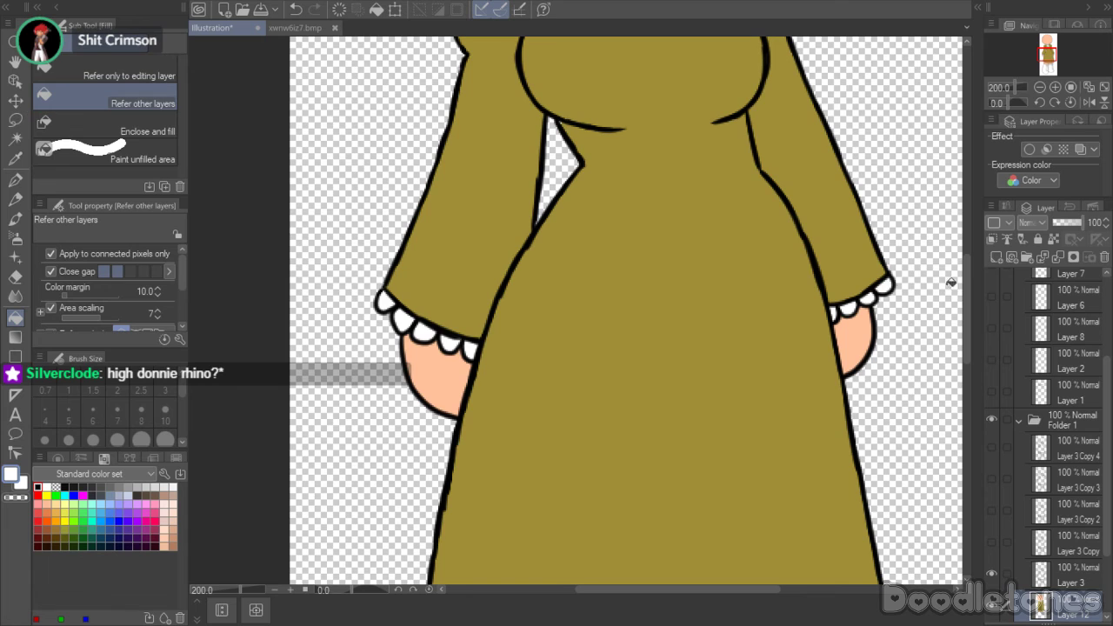
pyautogui.moveTo(968, 282); pyautogui.dragTo(977, 356)
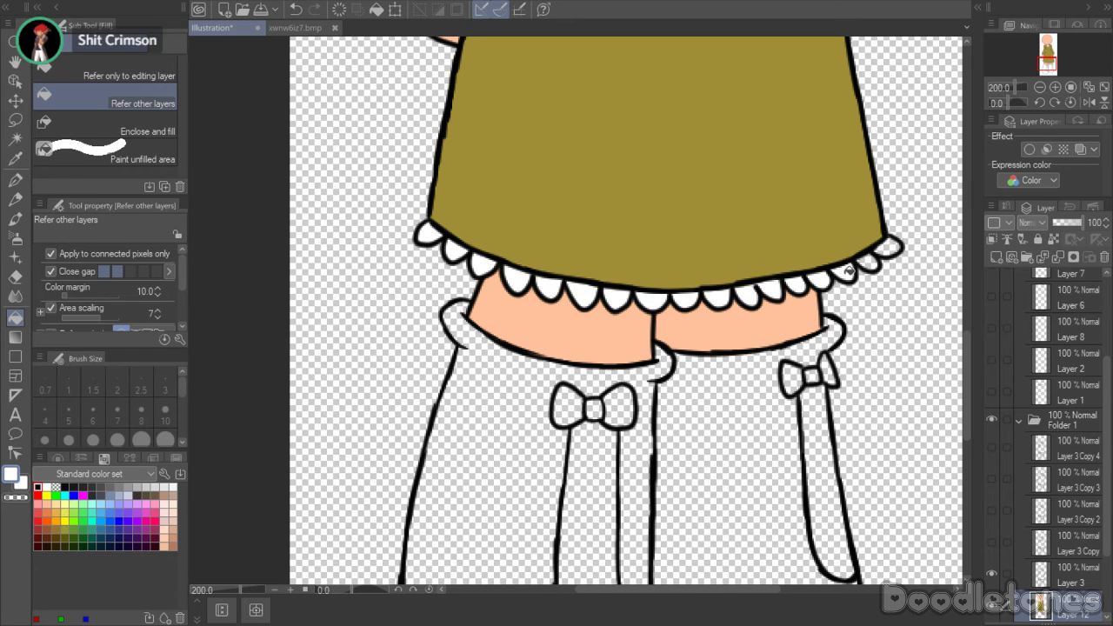
# - Sample the dark red boot colour from the reference and fill both of the illustration's boots and their rims
pyautogui.moveTo(967, 318); pyautogui.dragTo(966, 380)
pyautogui.click(296, 28)
pyautogui.click(15, 158)
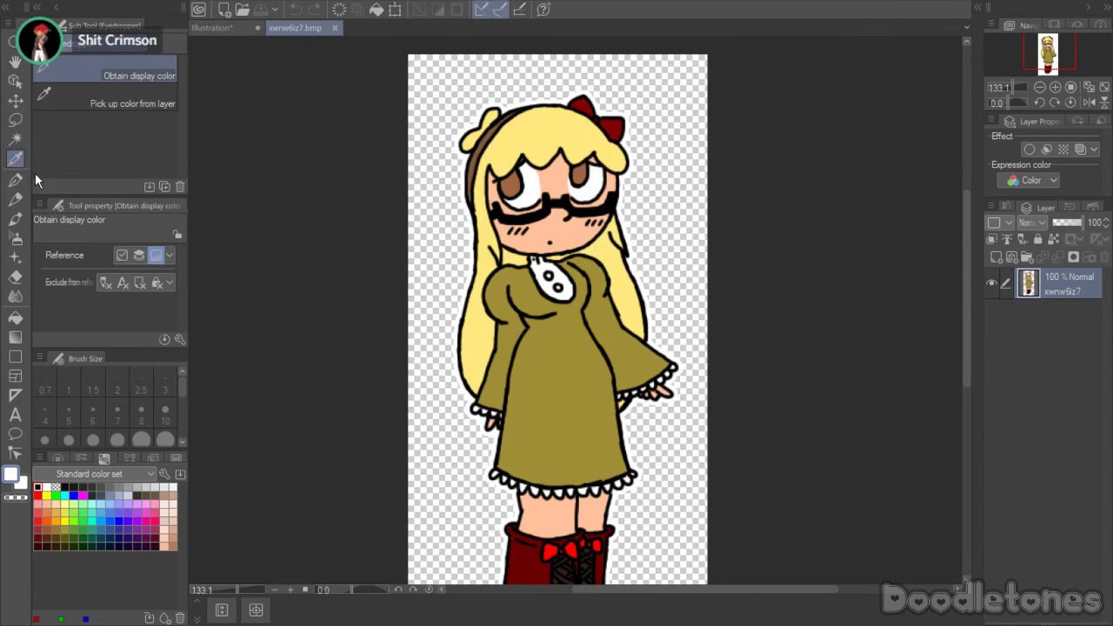
pyautogui.click(517, 557)
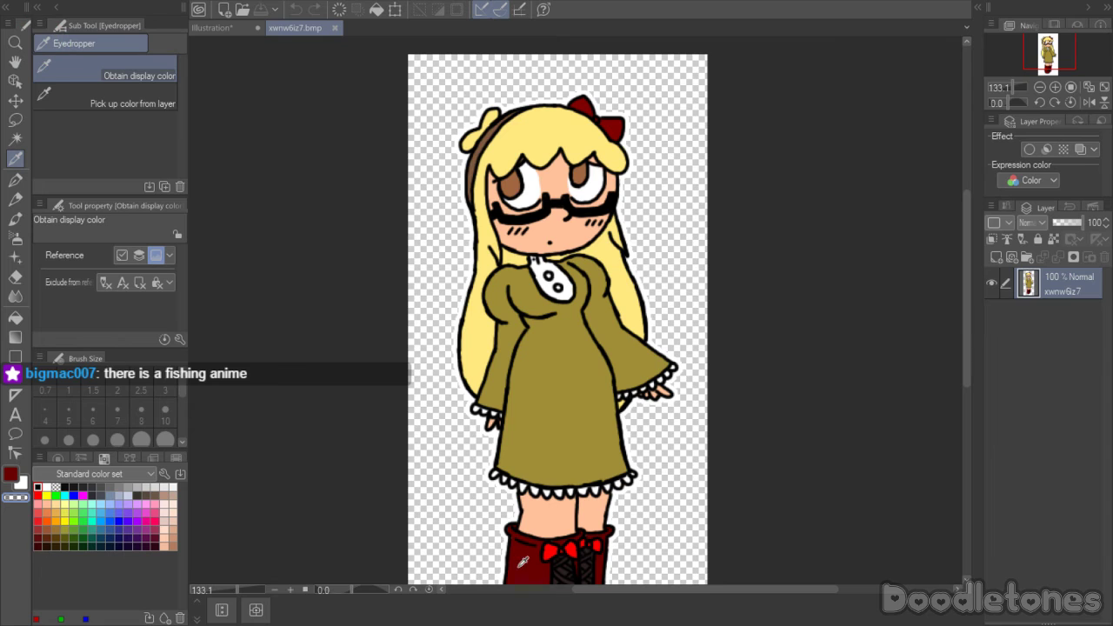
pyautogui.click(209, 27)
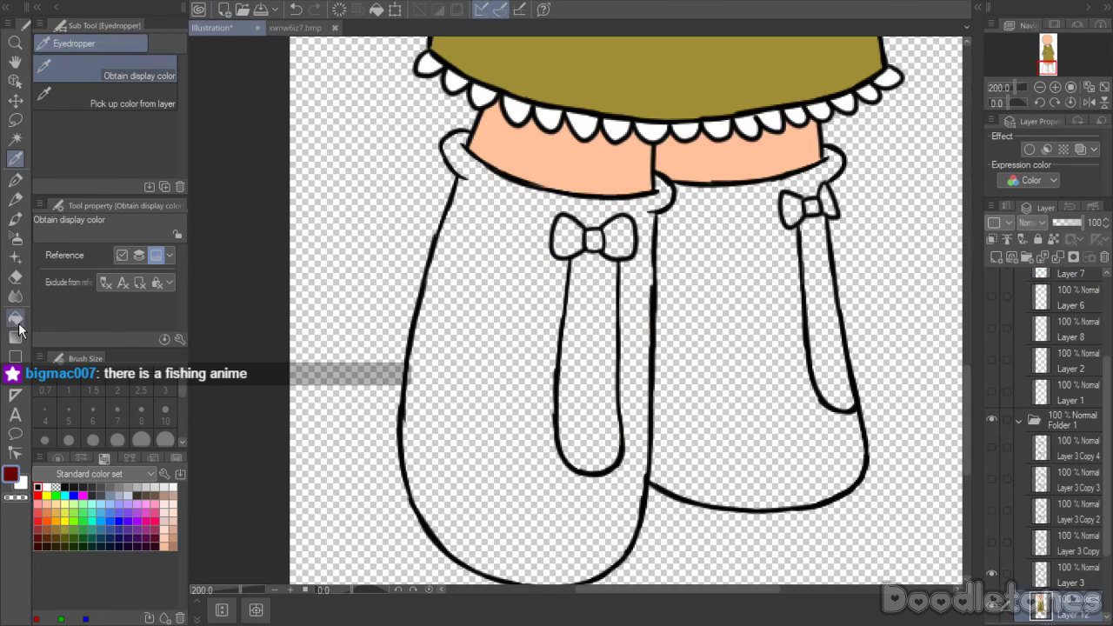
pyautogui.press('g')
pyautogui.click(510, 329)
pyautogui.click(715, 344)
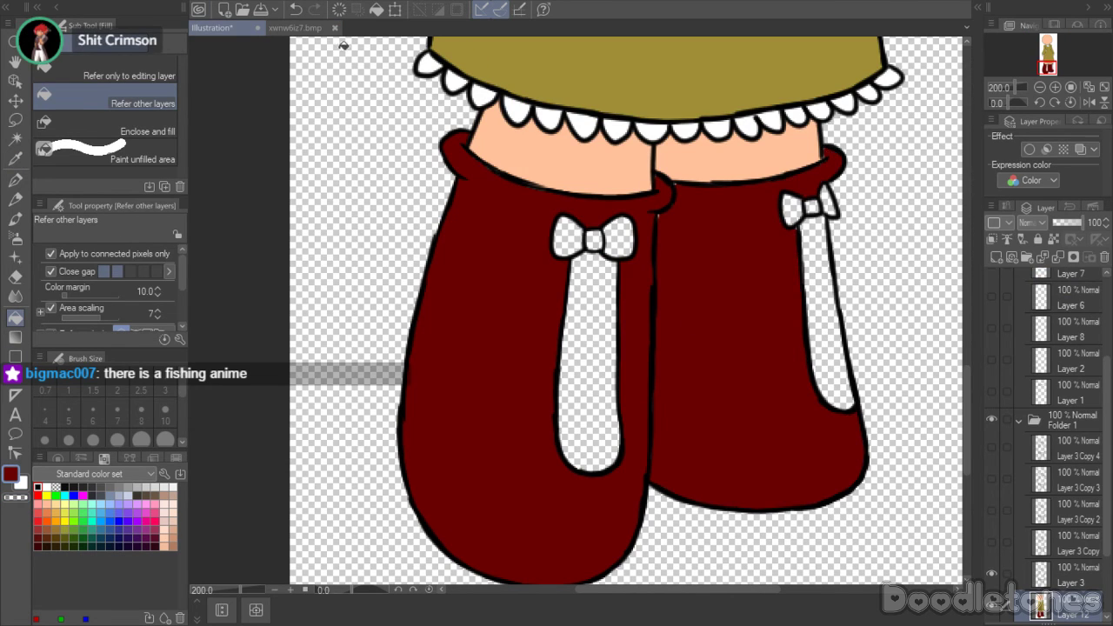
# - Sample the bright red of the boot bow from the xwnw6iz7.bmp reference with the Eyedropper
pyautogui.click(277, 30)
pyautogui.press('i')
pyautogui.scroll(2, 550, 536)
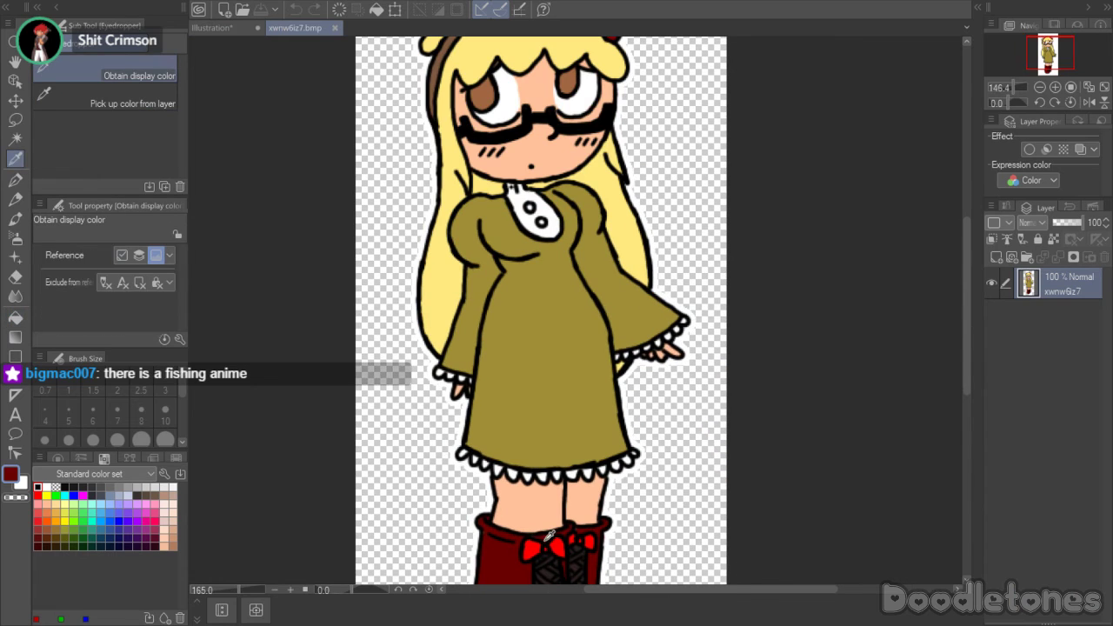
pyautogui.click(535, 544)
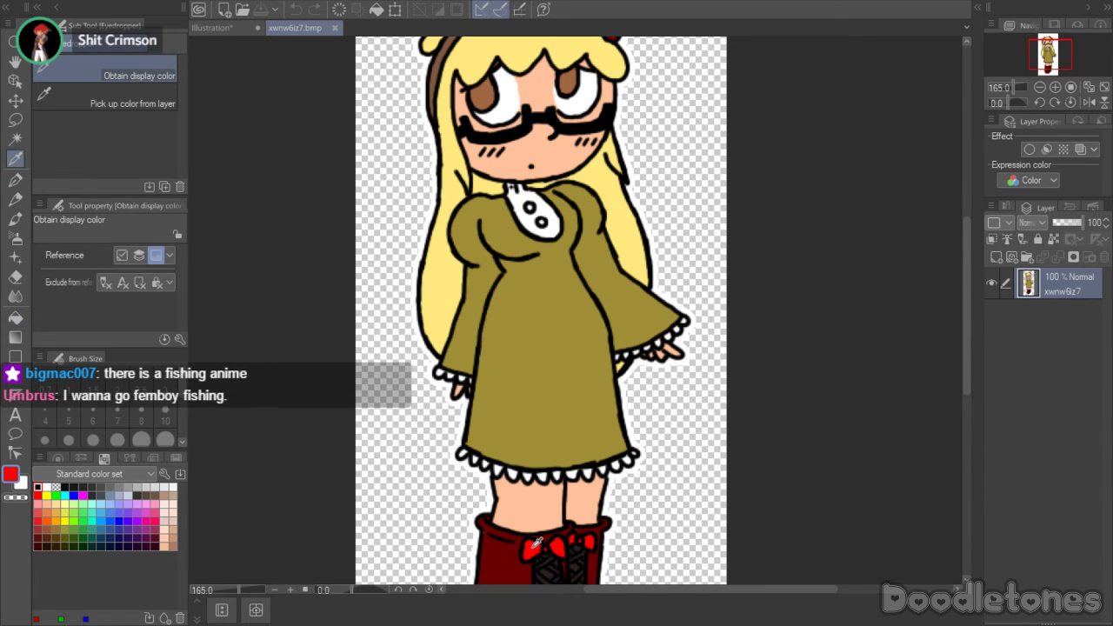
# - Fill the bows on both of the illustration's boots with the sampled bright red
pyautogui.click(224, 33)
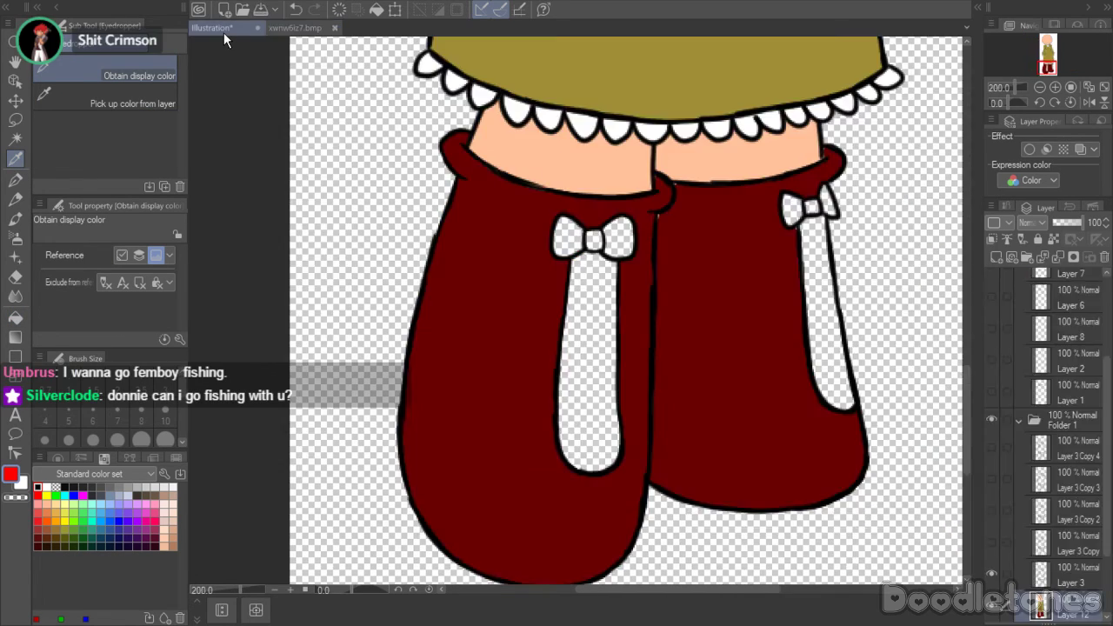
pyautogui.click(15, 317)
pyautogui.scroll(1, 704, 354)
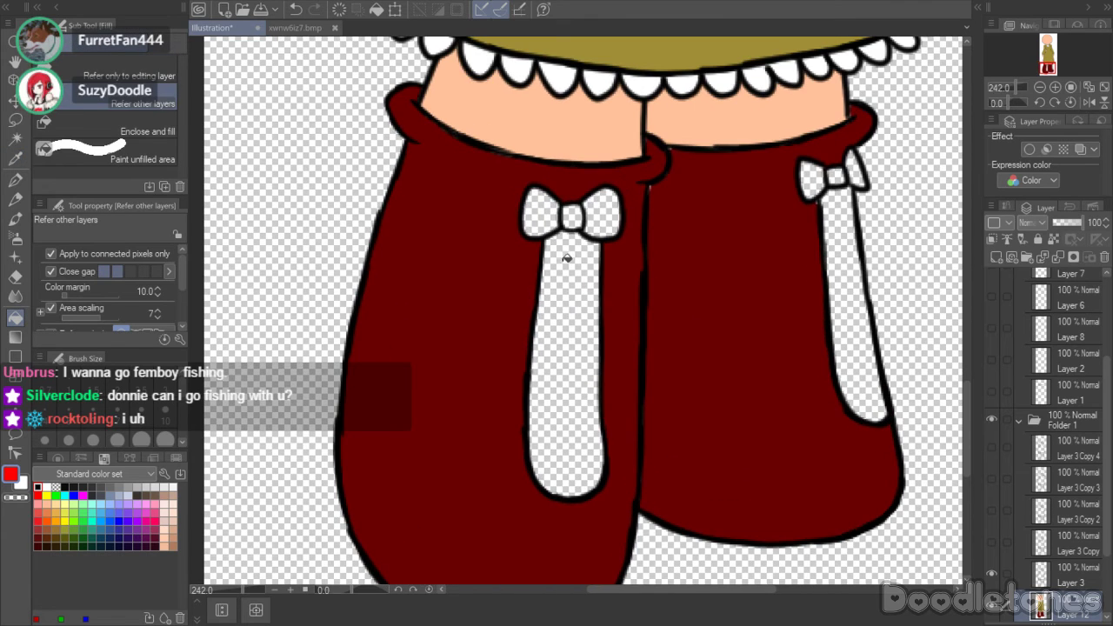
pyautogui.click(572, 216)
pyautogui.click(602, 214)
pyautogui.click(541, 211)
pyautogui.click(812, 179)
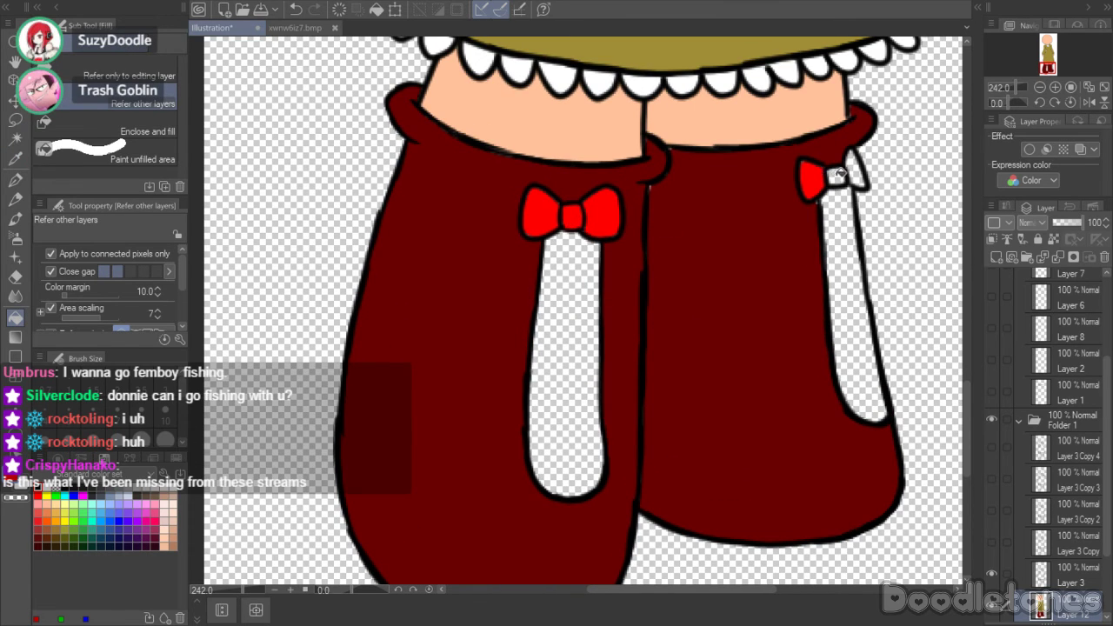
# - Sample the dark lace-panel colour from the xwnw6iz7.bmp reference and fill the front panels of both boots with it
pyautogui.click(295, 27)
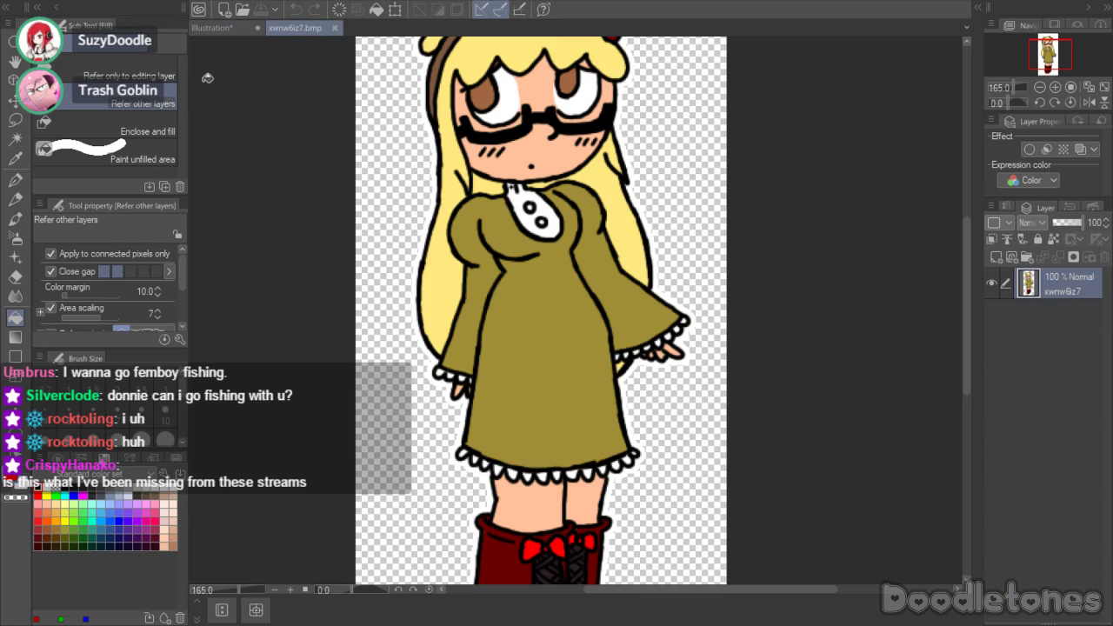
pyautogui.click(18, 158)
pyautogui.scroll(1, 661, 261)
pyautogui.moveTo(966, 260); pyautogui.dragTo(966, 327)
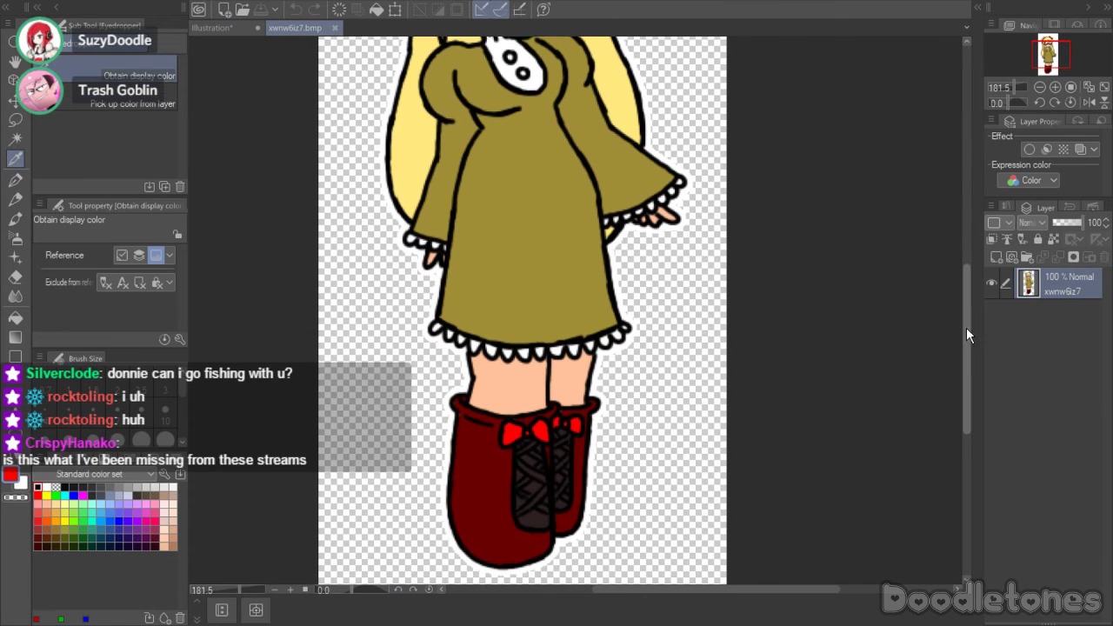
pyautogui.scroll(1, 539, 502)
pyautogui.click(539, 503)
pyautogui.click(211, 27)
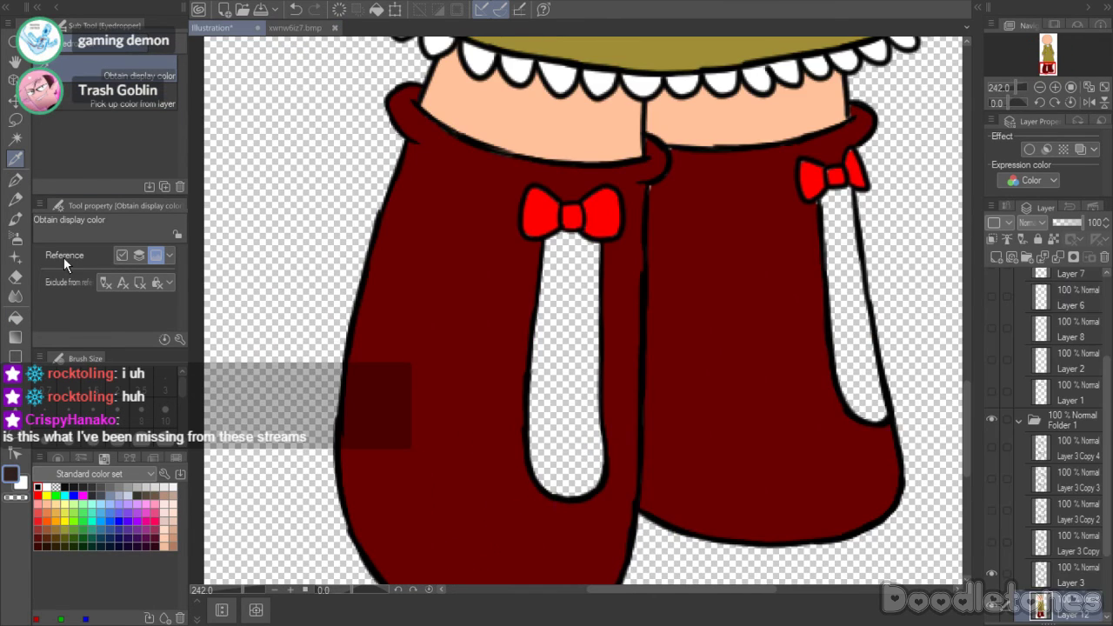
pyautogui.click(16, 319)
pyautogui.click(587, 305)
pyautogui.click(851, 280)
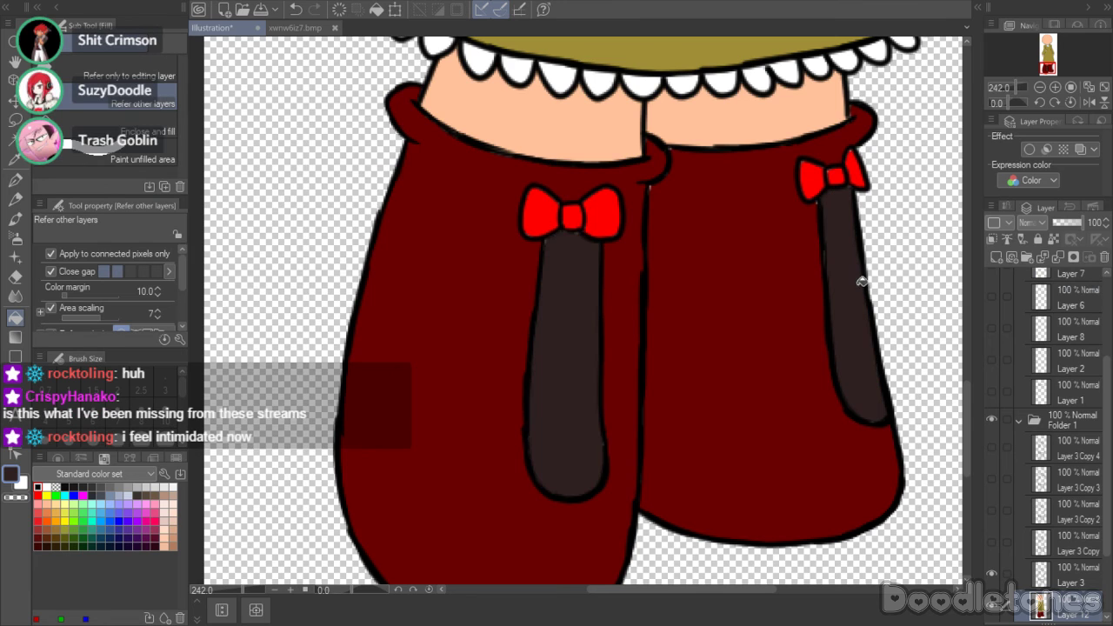
# - Merge the body line art into Layer 12 and fill Layer 11 beneath it with black
pyautogui.moveTo(966, 395); pyautogui.dragTo(940, 174)
pyautogui.scroll(-3, 820, 278)
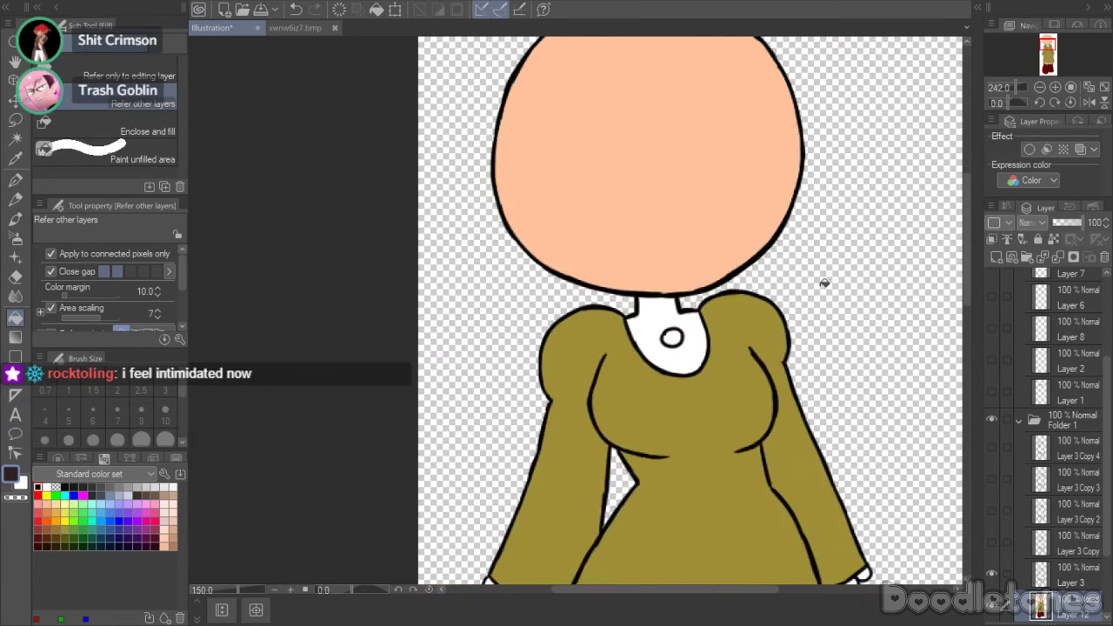
pyautogui.scroll(-2, 867, 377)
pyautogui.moveTo(969, 306); pyautogui.dragTo(961, 393)
pyautogui.moveTo(689, 591); pyautogui.dragTo(808, 592)
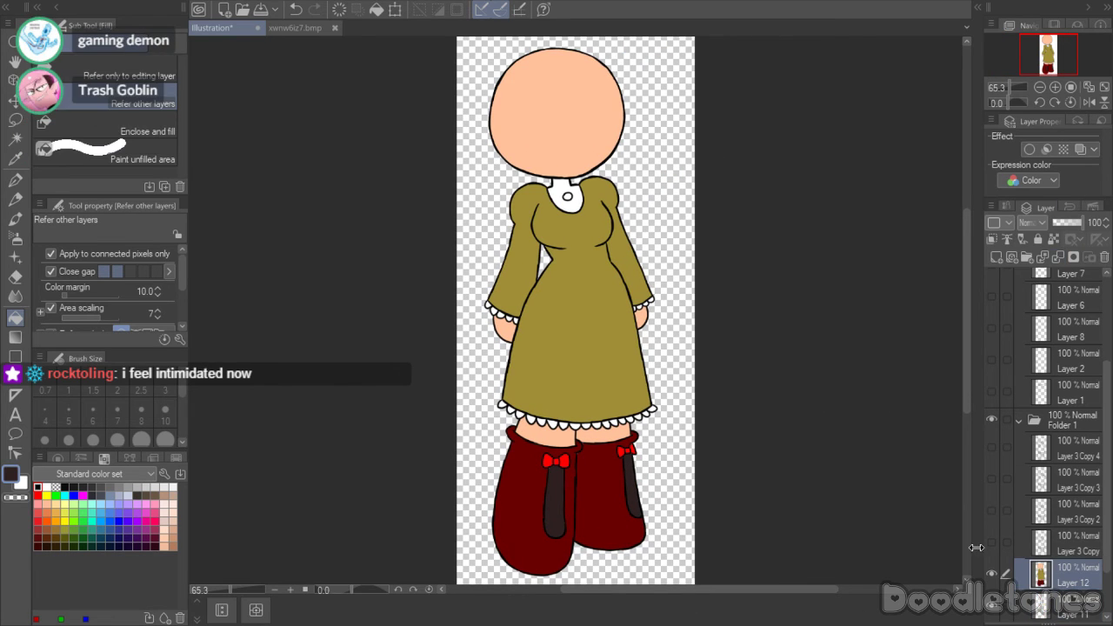
pyautogui.press('Delete')
pyautogui.click(1063, 616)
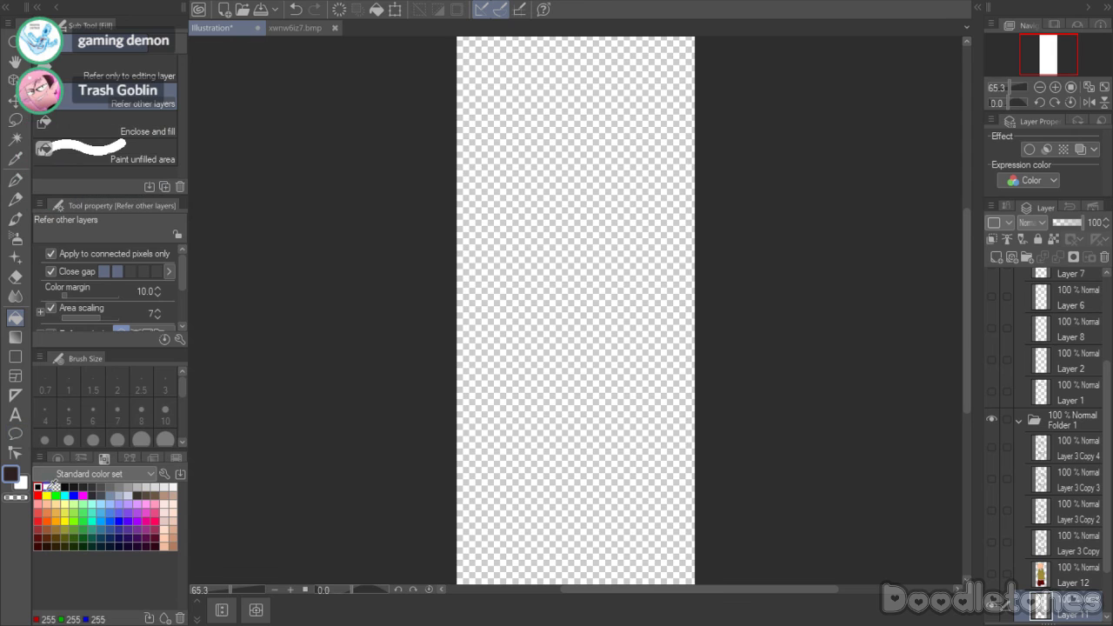
pyautogui.click(625, 368)
pyautogui.click(991, 574)
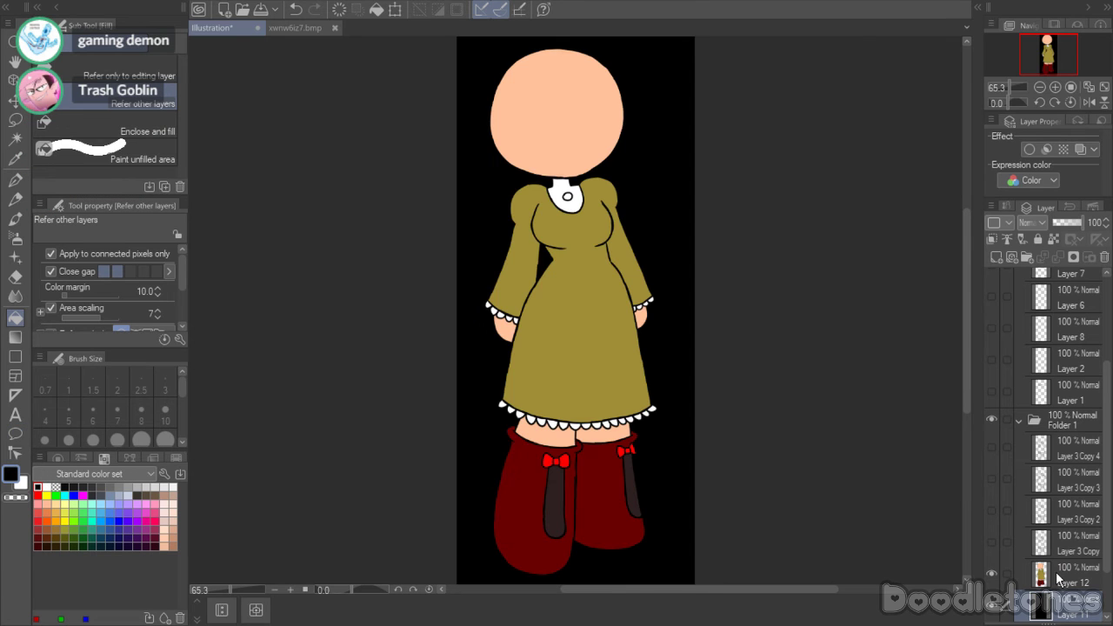
# - Auto select the empty area around the character on Layer 12 and clear it from the black Layer 11
pyautogui.click(1070, 575)
pyautogui.click(14, 139)
pyautogui.click(557, 184)
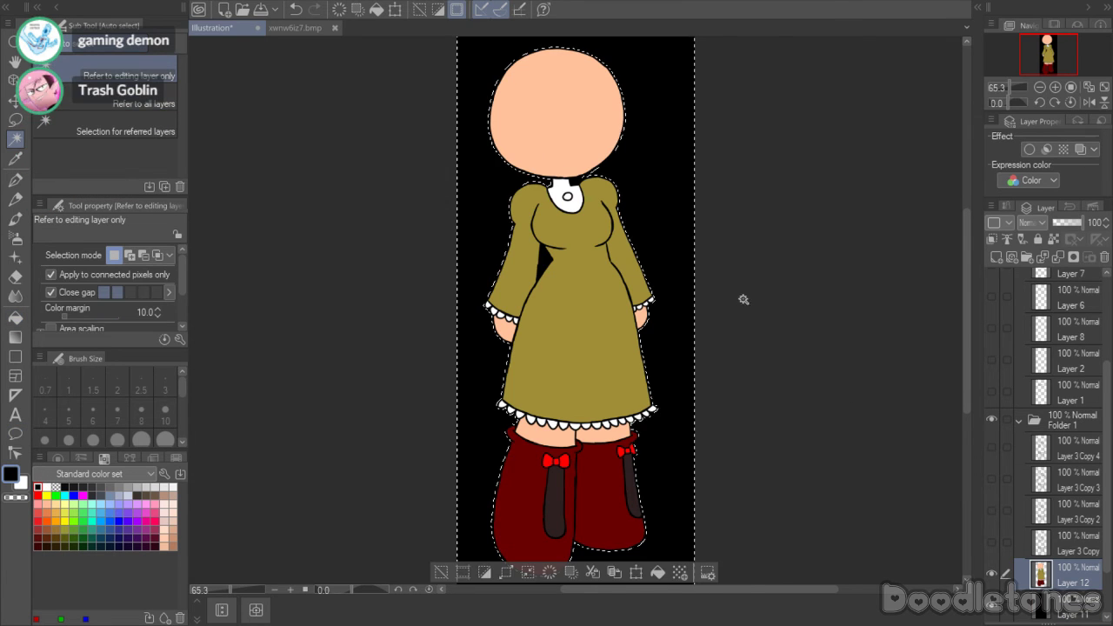
pyautogui.click(1056, 550)
pyautogui.click(1056, 609)
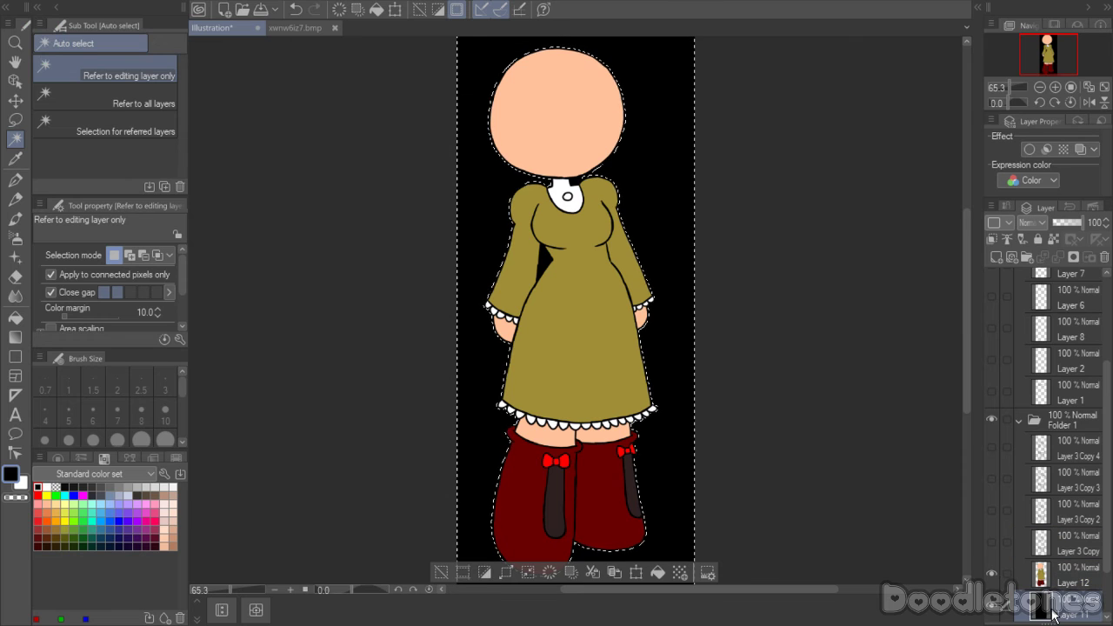
pyautogui.press('Delete')
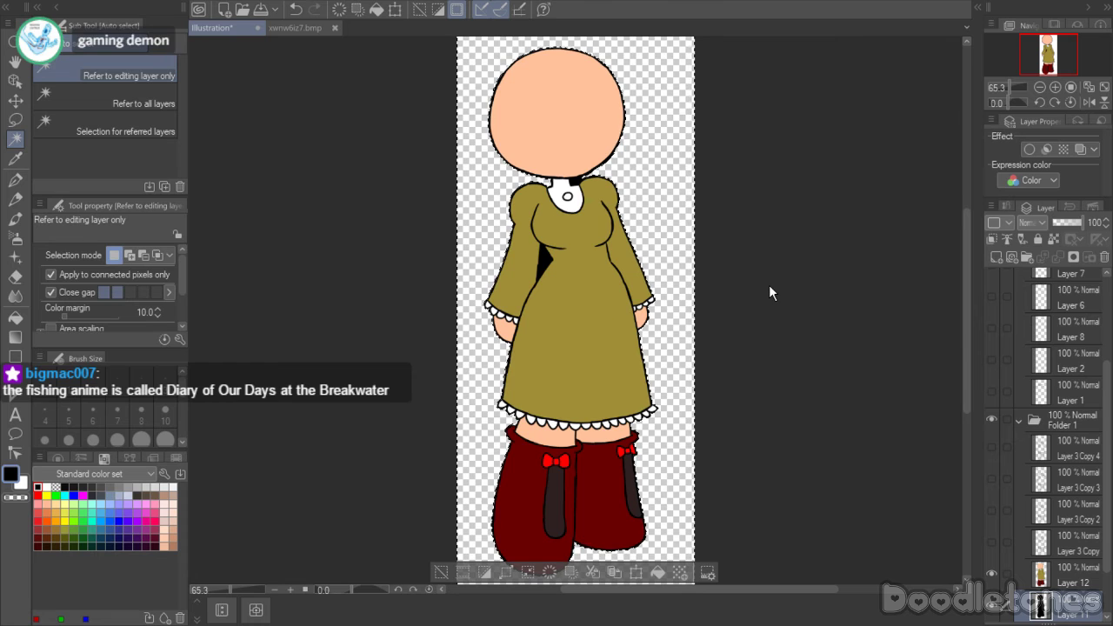
# - Clear the black on Layer 11 from the gaps between arm and waist and beside the neck, and deselect
pyautogui.click(1078, 574)
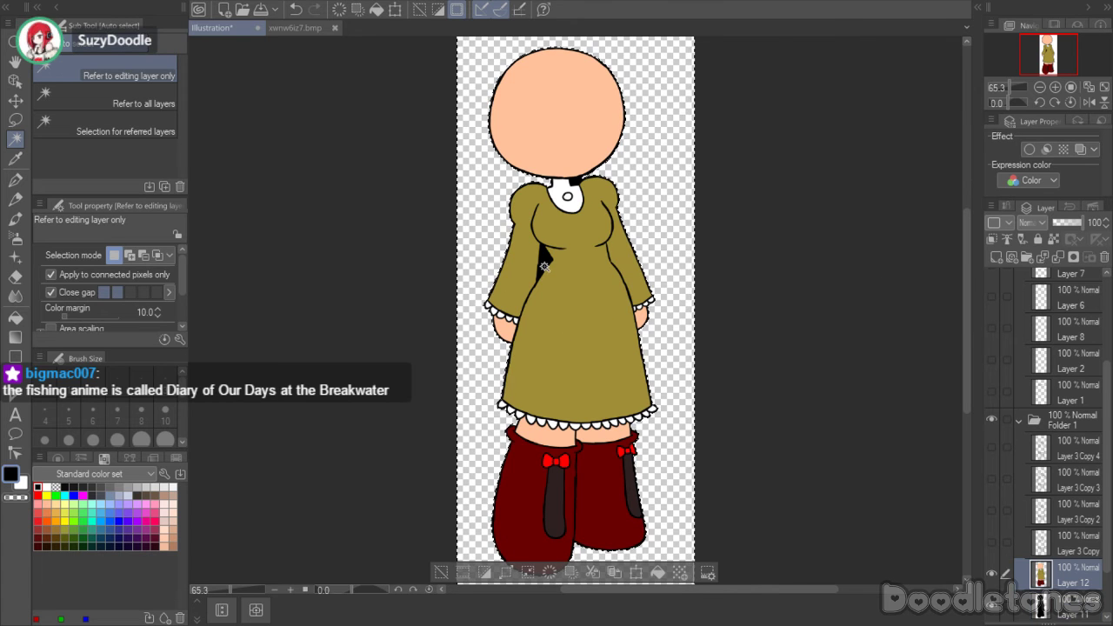
pyautogui.hotkey('ctrl', 'z')
pyautogui.scroll(4, 573, 187)
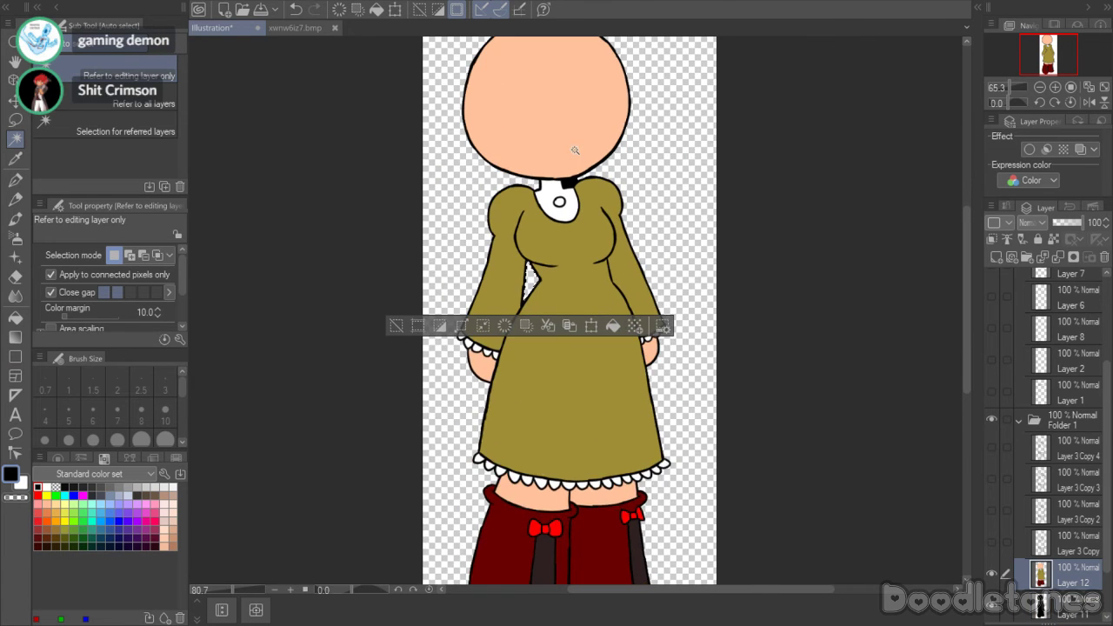
pyautogui.scroll(1, 573, 187)
pyautogui.click(571, 188)
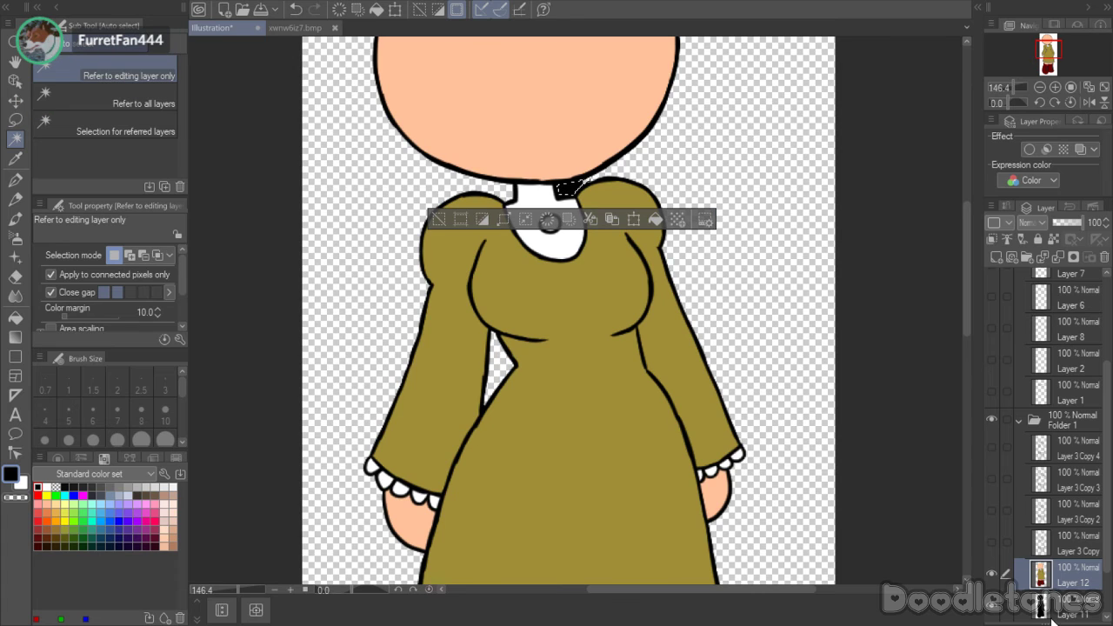
pyautogui.click(1077, 607)
pyautogui.click(446, 219)
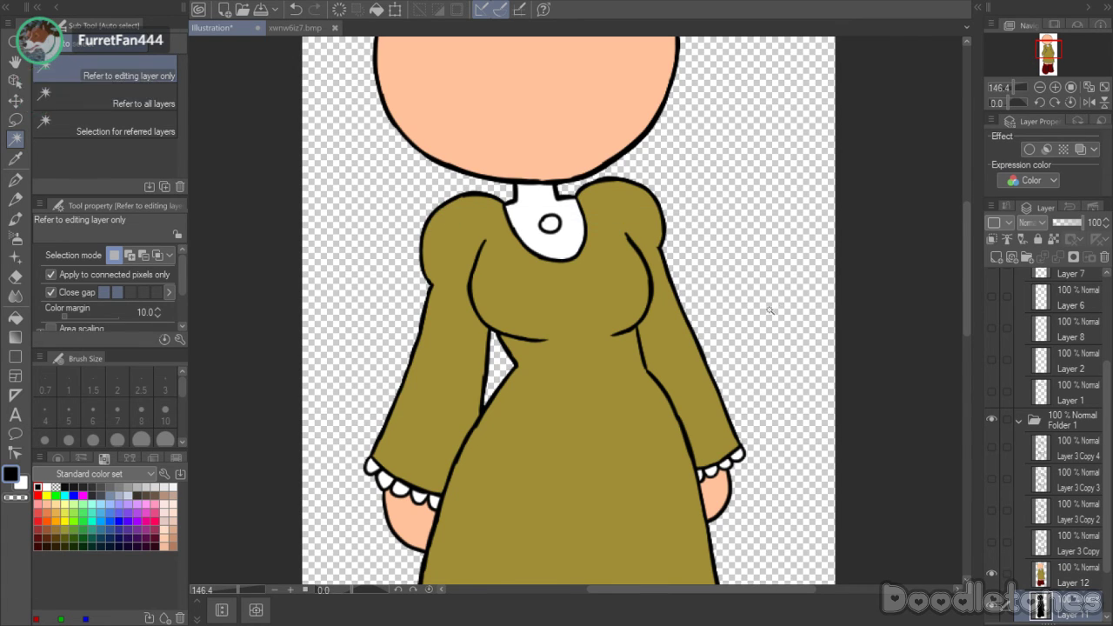
# - Merge the coloured Layer 12 down into the black backing Layer 11
pyautogui.scroll(-6, 772, 302)
pyautogui.scroll(1, 908, 343)
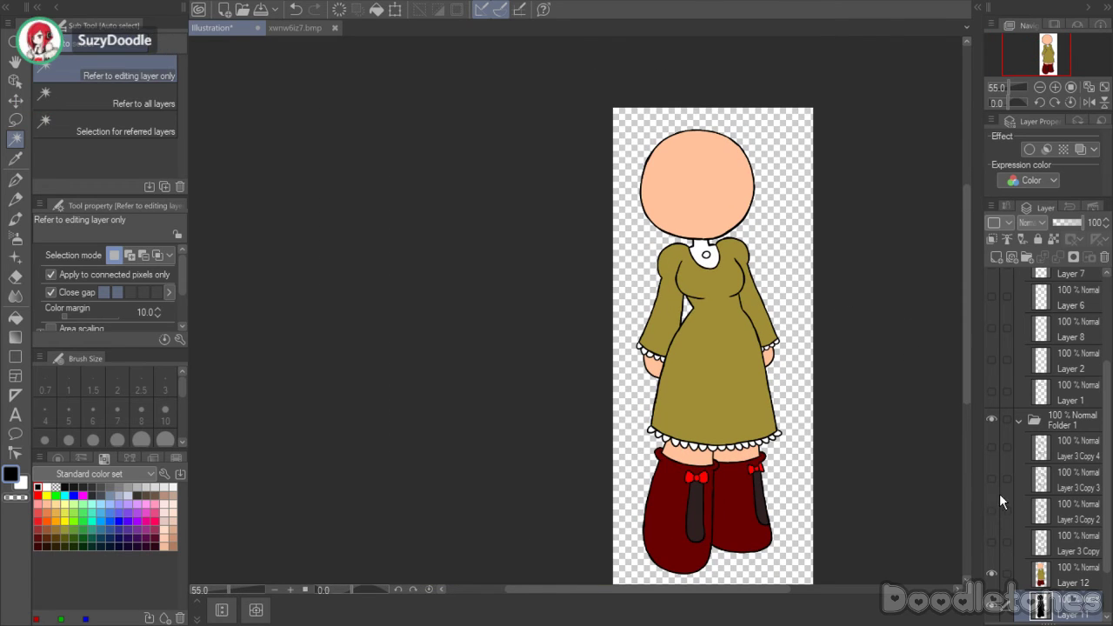
pyautogui.click(1041, 571)
pyautogui.click(1062, 260)
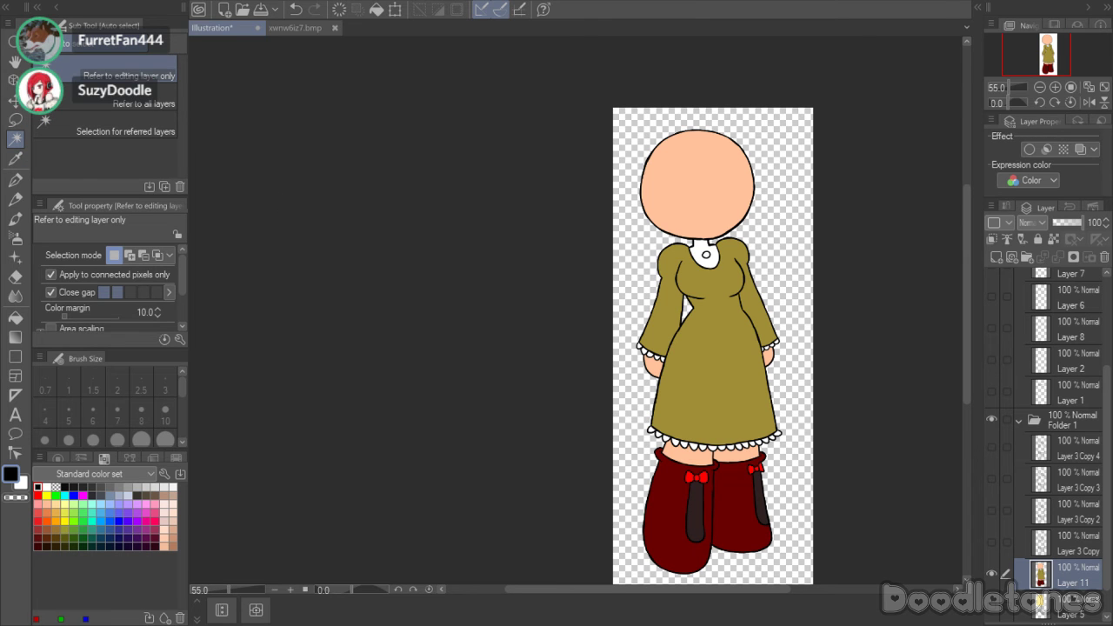
pyautogui.moveTo(0, 50); pyautogui.dragTo(788, 33)
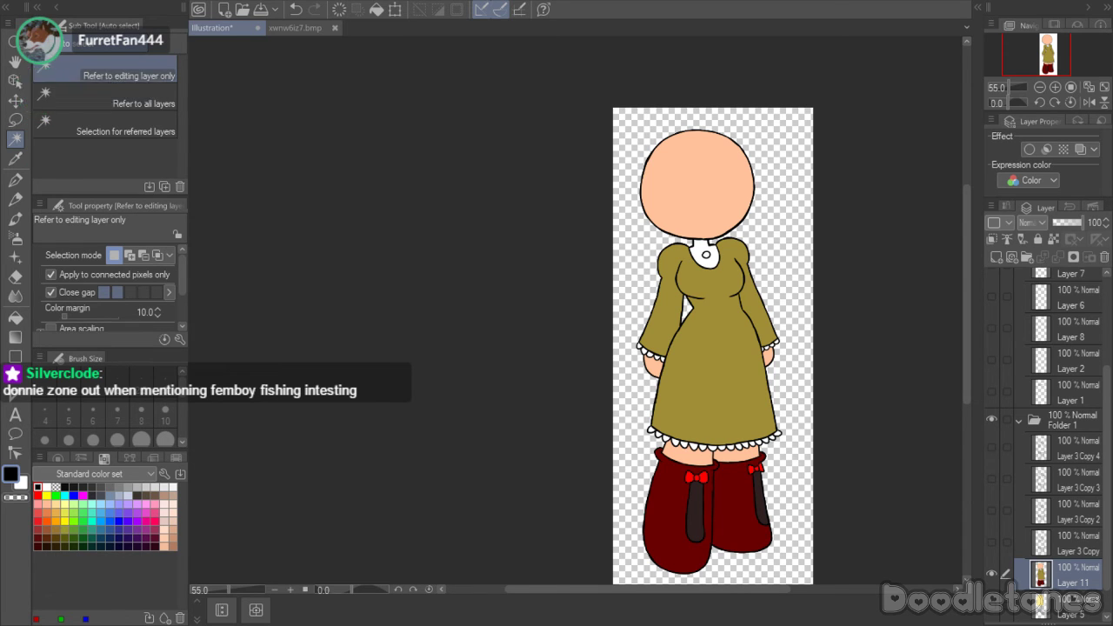
# - Hide Layer 11 and show the crossed-arms line art on Layer 3 Copy
pyautogui.click(992, 569)
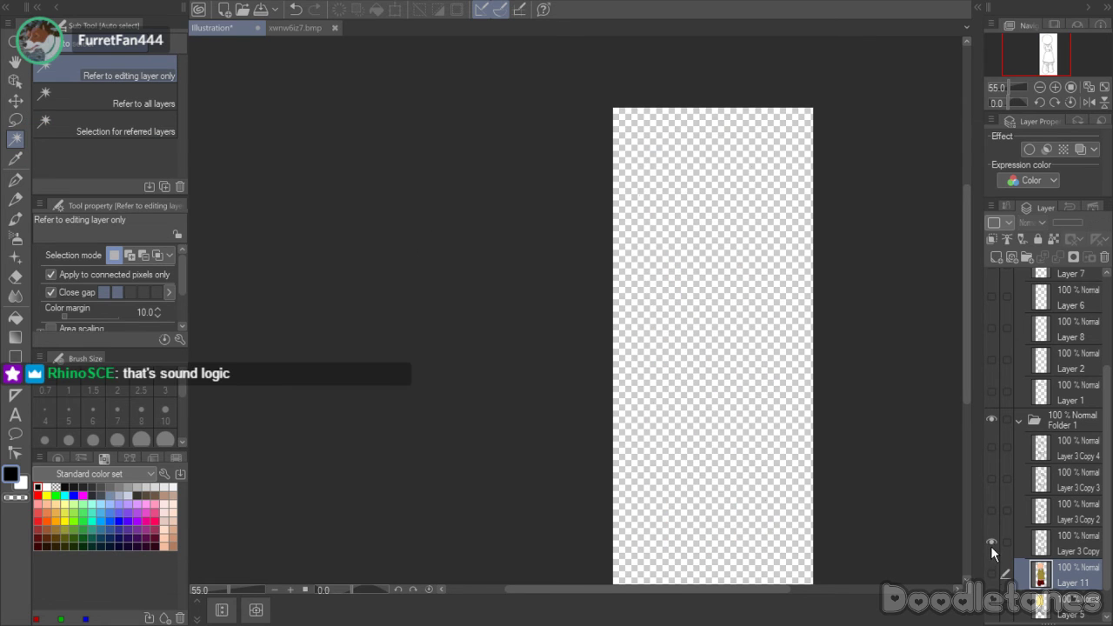
pyautogui.click(991, 541)
pyautogui.scroll(1, 832, 375)
pyautogui.scroll(2, 832, 374)
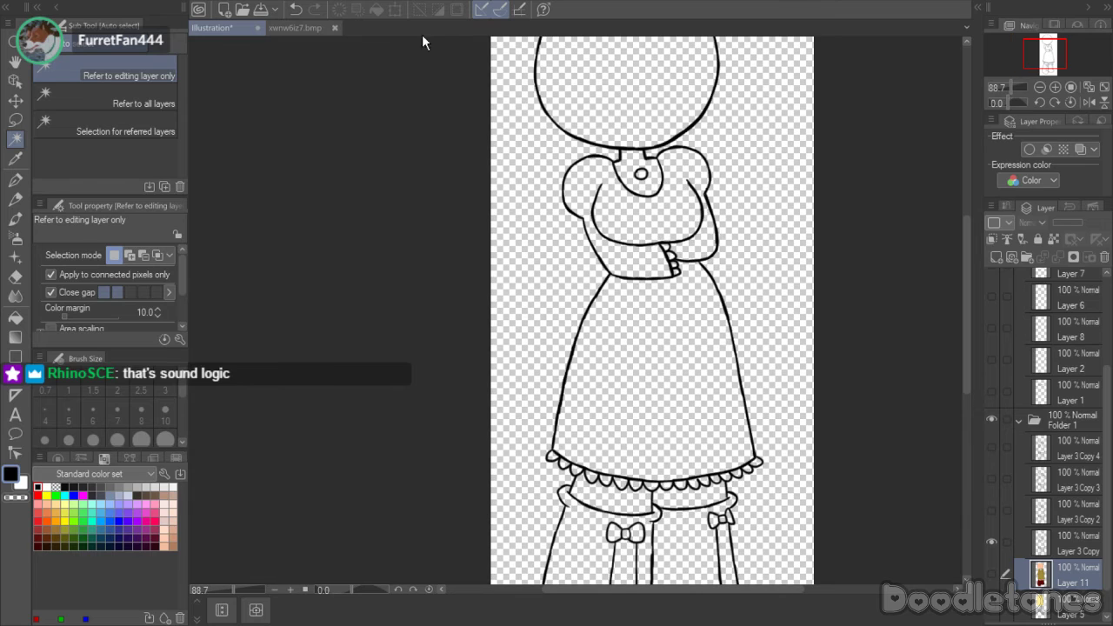
# - Sample the skin tone from the leg in the xwnw6iz7.bmp reference with the Eyedropper
pyautogui.click(303, 26)
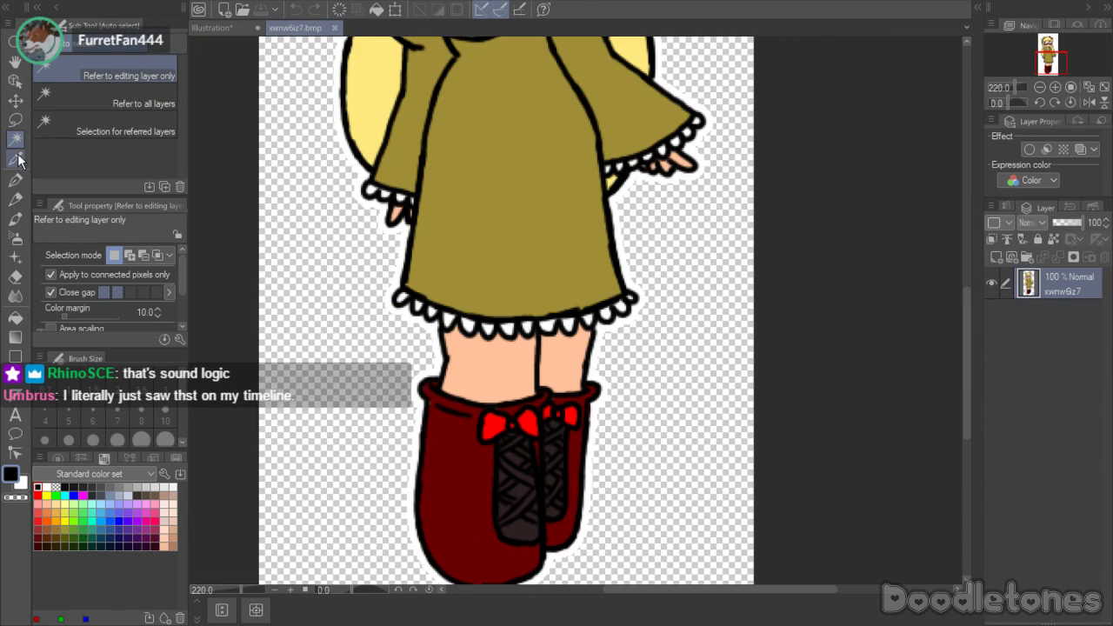
pyautogui.press('i')
pyautogui.click(485, 336)
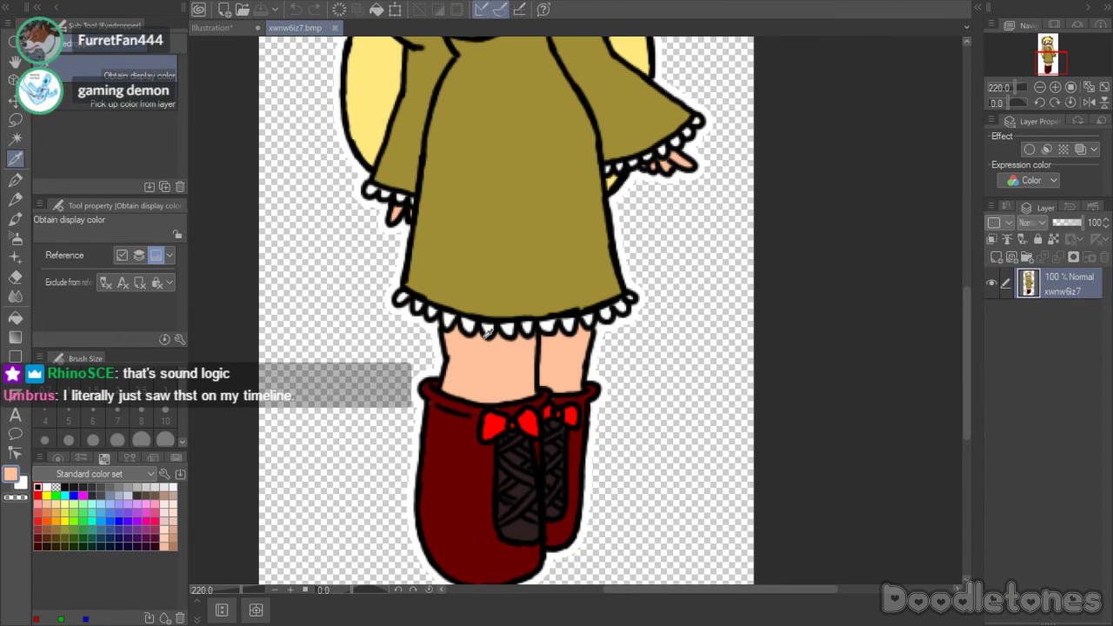
pyautogui.click(212, 28)
# - Add a new layer beneath the crossed-arms line art and fill the head and both legs with the skin tone
pyautogui.click(16, 317)
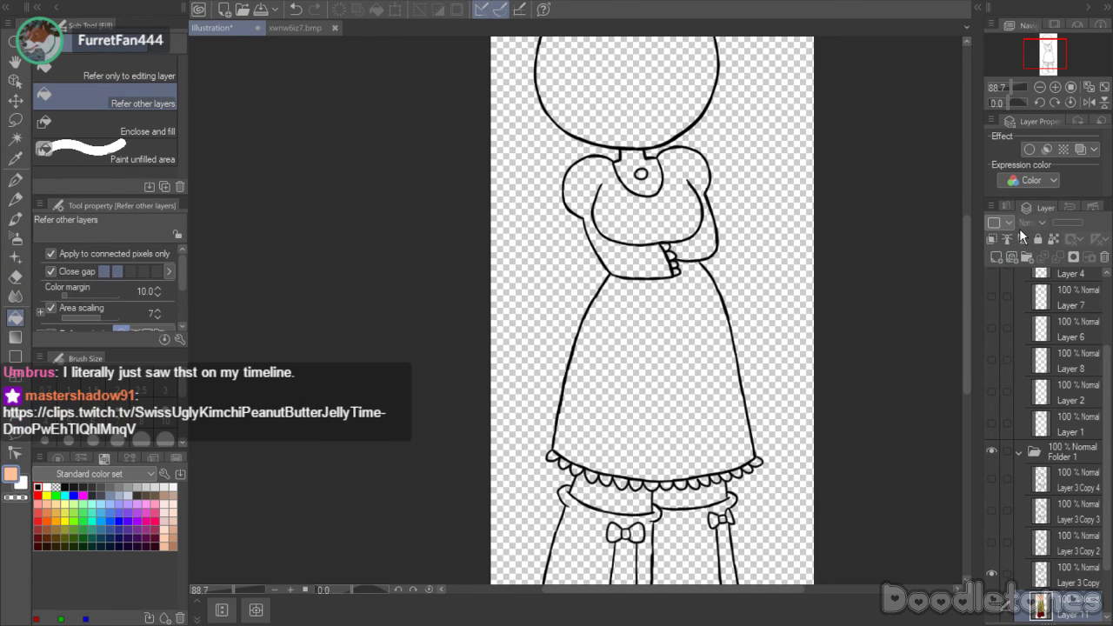
pyautogui.click(996, 257)
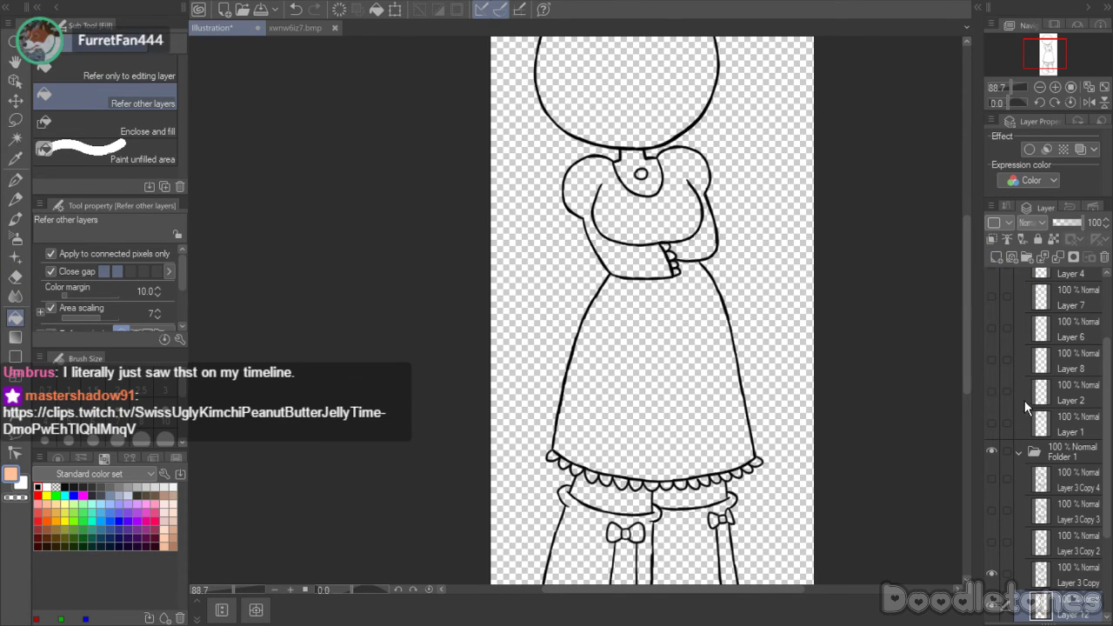
pyautogui.scroll(-3, 1109, 420)
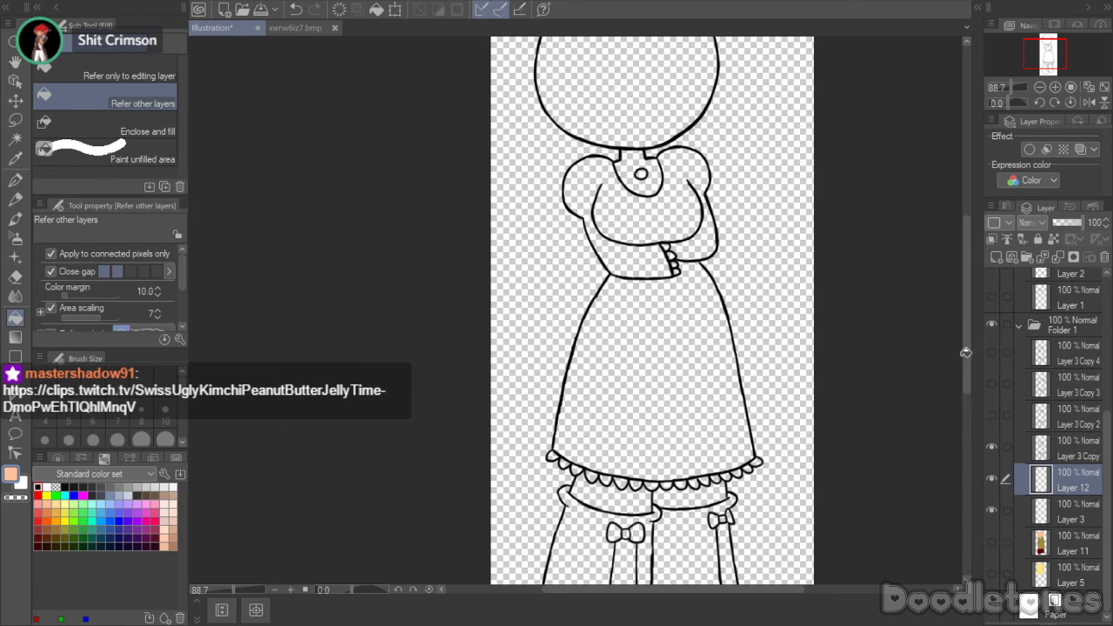
pyautogui.scroll(7, 1029, 341)
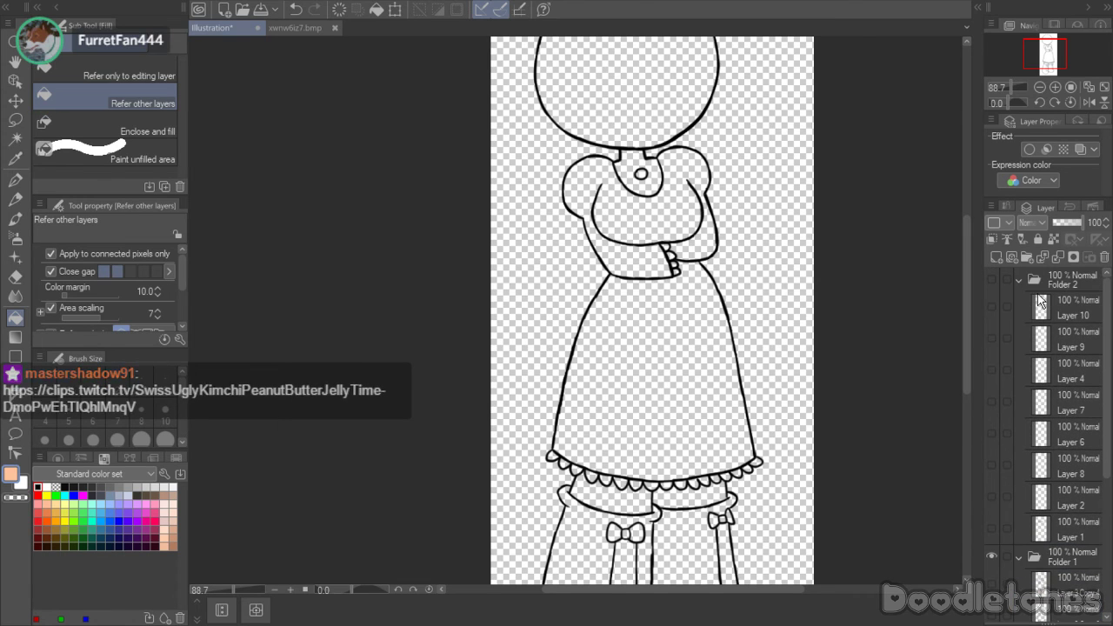
pyautogui.click(1020, 280)
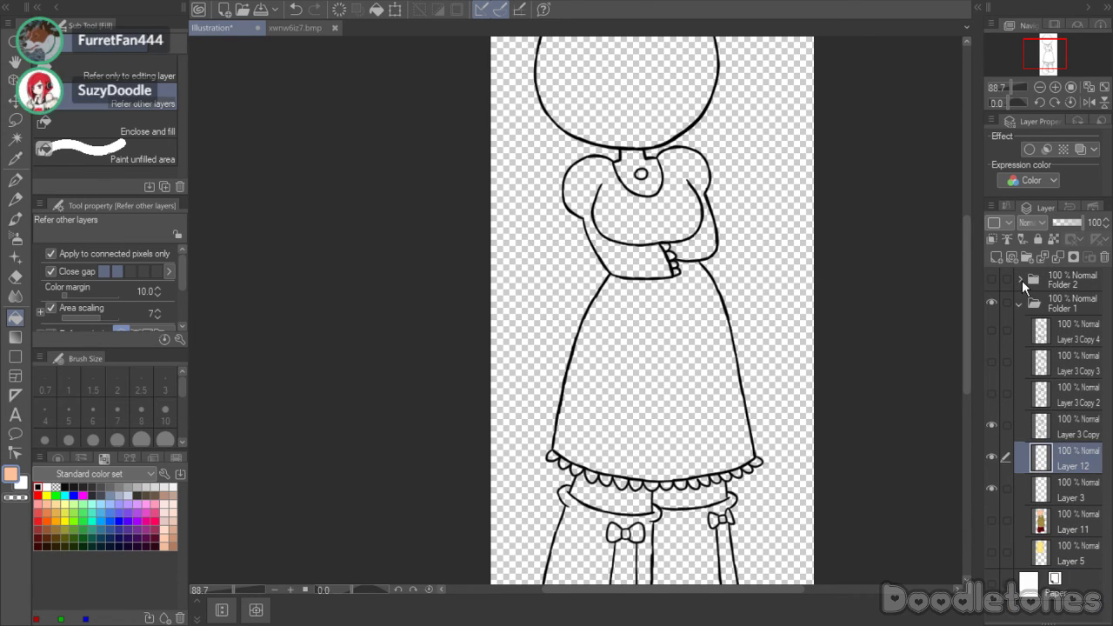
pyautogui.click(628, 122)
pyautogui.click(586, 512)
pyautogui.click(689, 494)
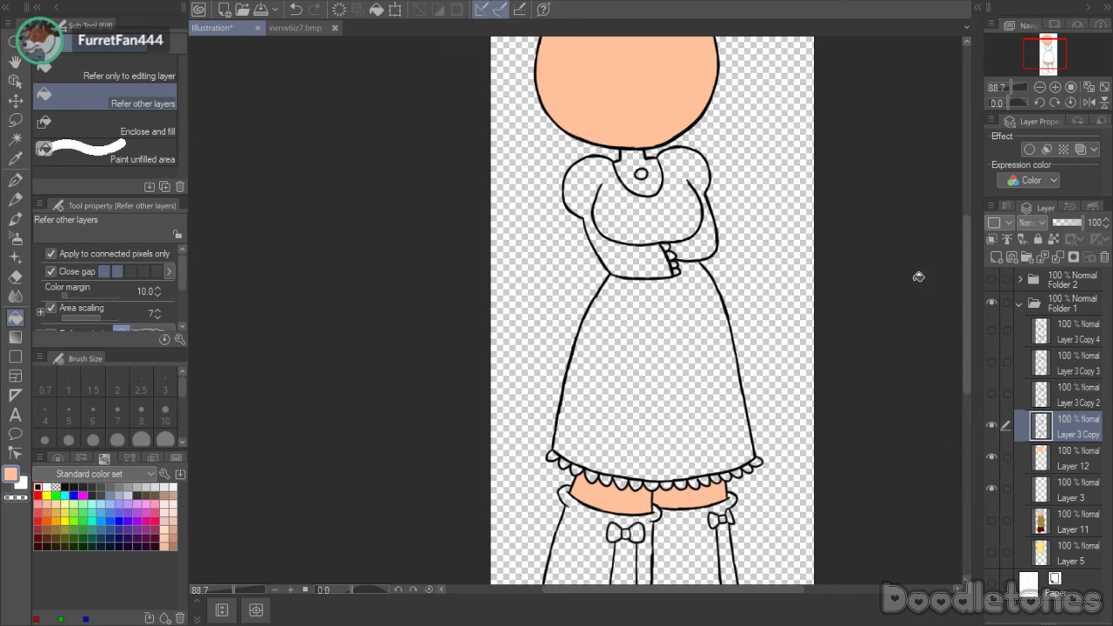
# - Sample the olive dress colour from the reference and fill the crossed-arms pose's skirt, bodice and sleeves on Layer 12
pyautogui.click(298, 30)
pyautogui.click(18, 161)
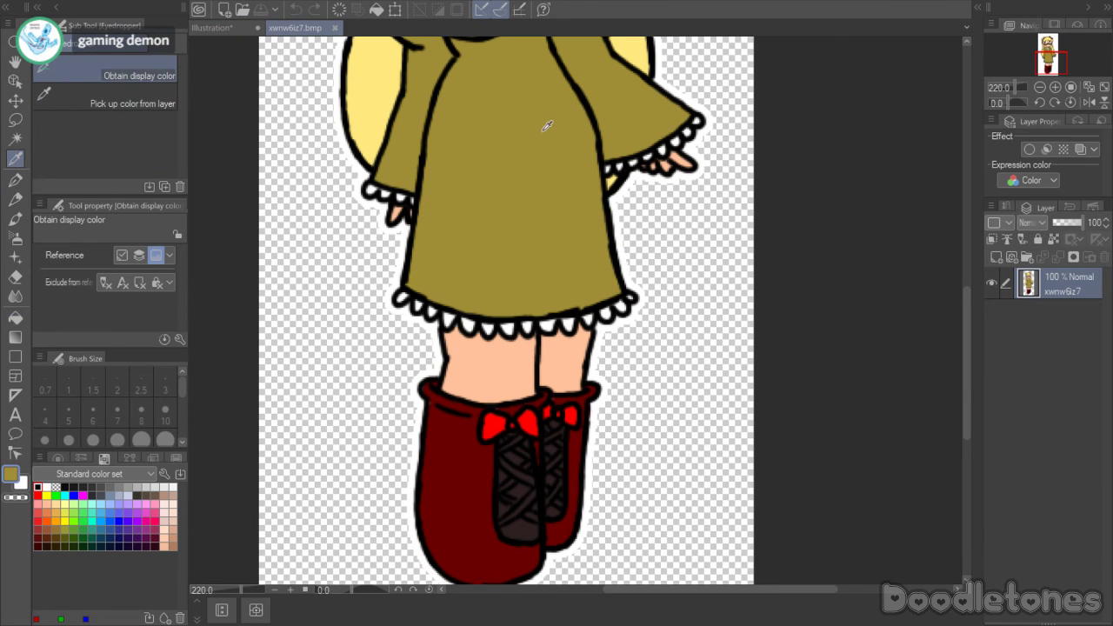
pyautogui.click(213, 27)
pyautogui.click(14, 317)
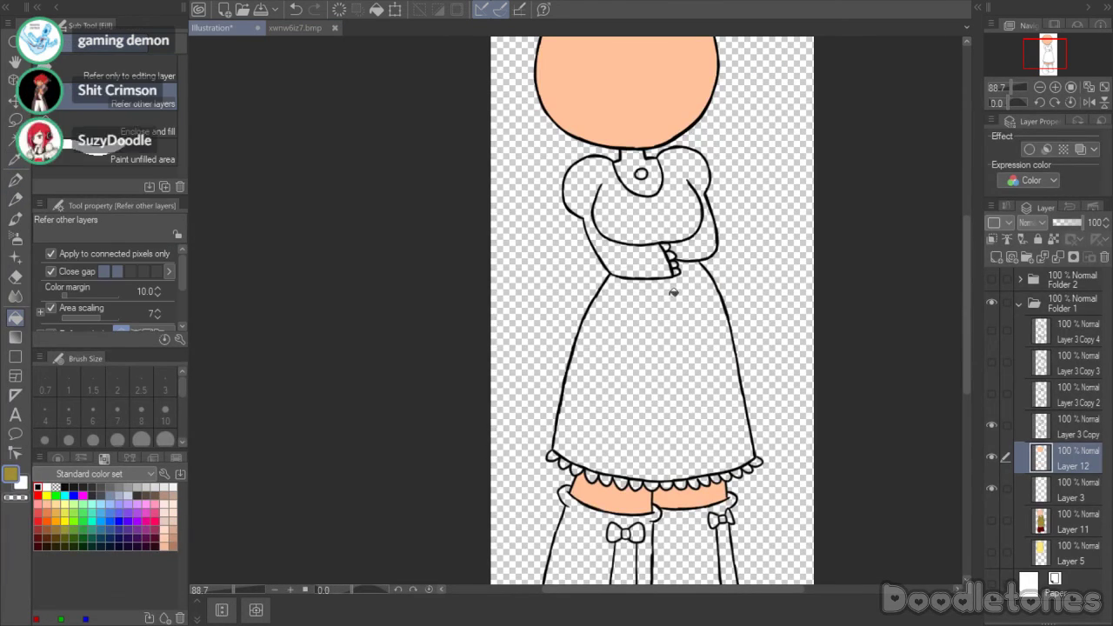
pyautogui.click(661, 339)
pyautogui.click(697, 240)
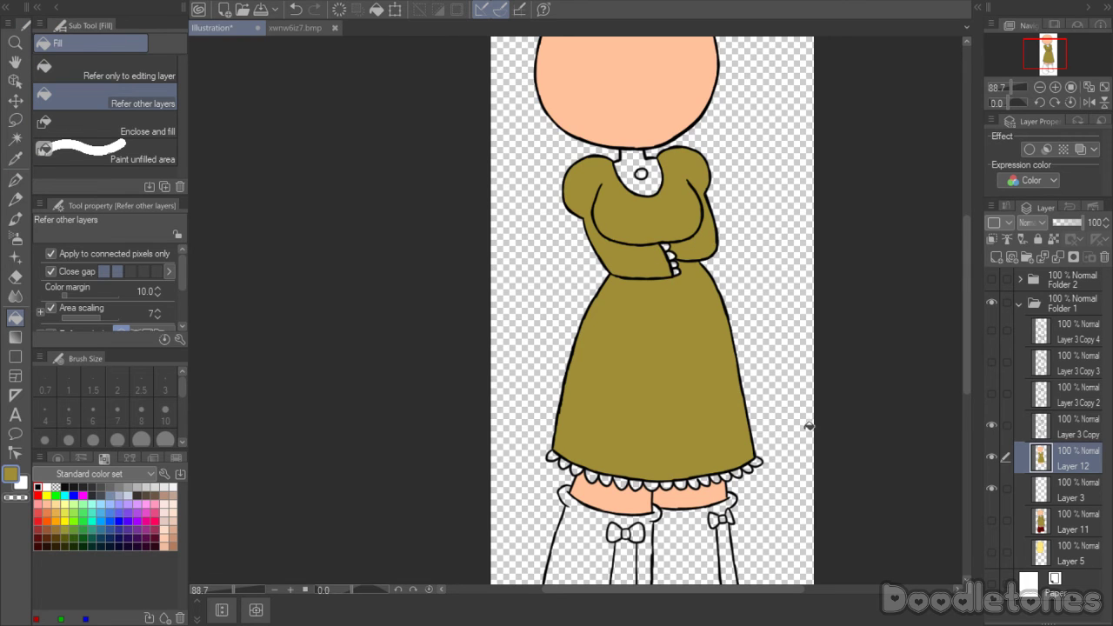
# - Fill the dress collar, the sleeve frill and the scalloped hem trim with white on Layer 12
pyautogui.scroll(2, 808, 426)
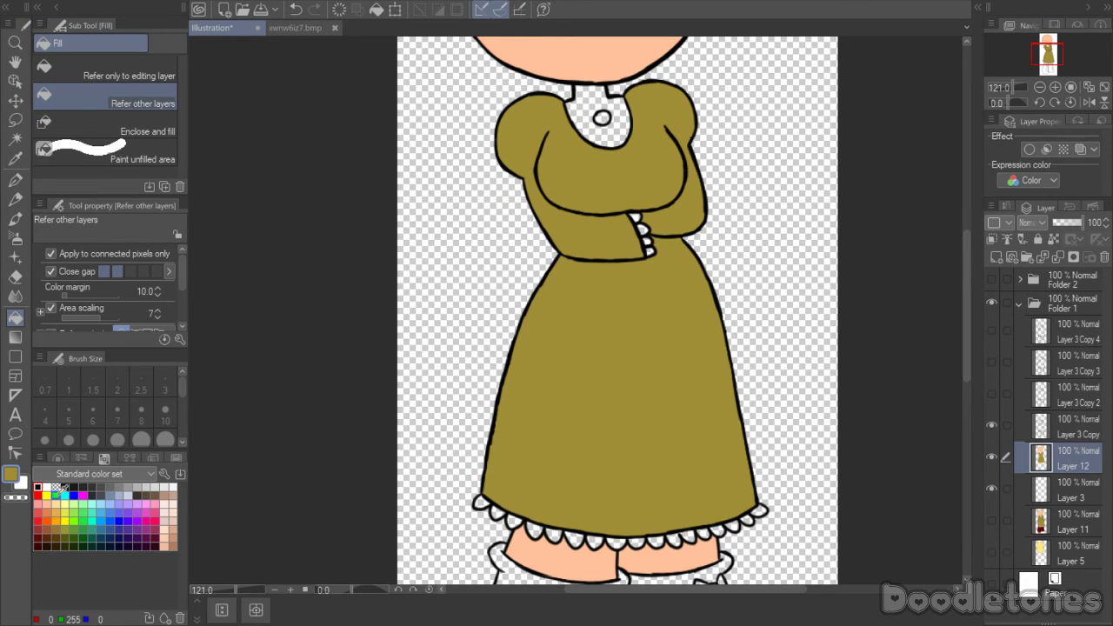
pyautogui.click(51, 488)
pyautogui.scroll(3, 600, 130)
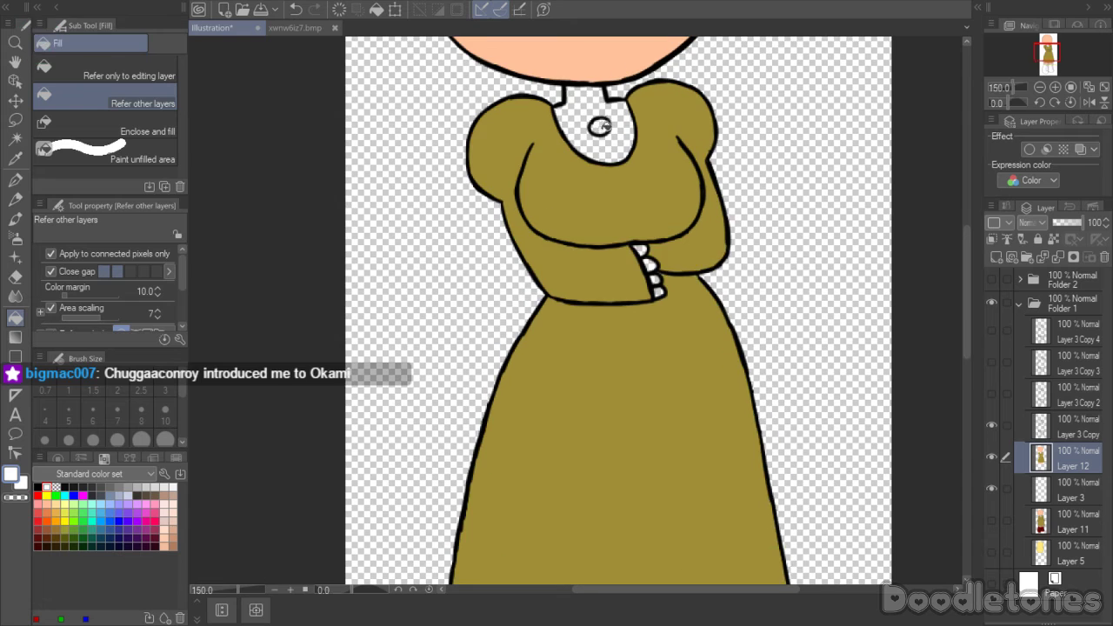
pyautogui.click(606, 127)
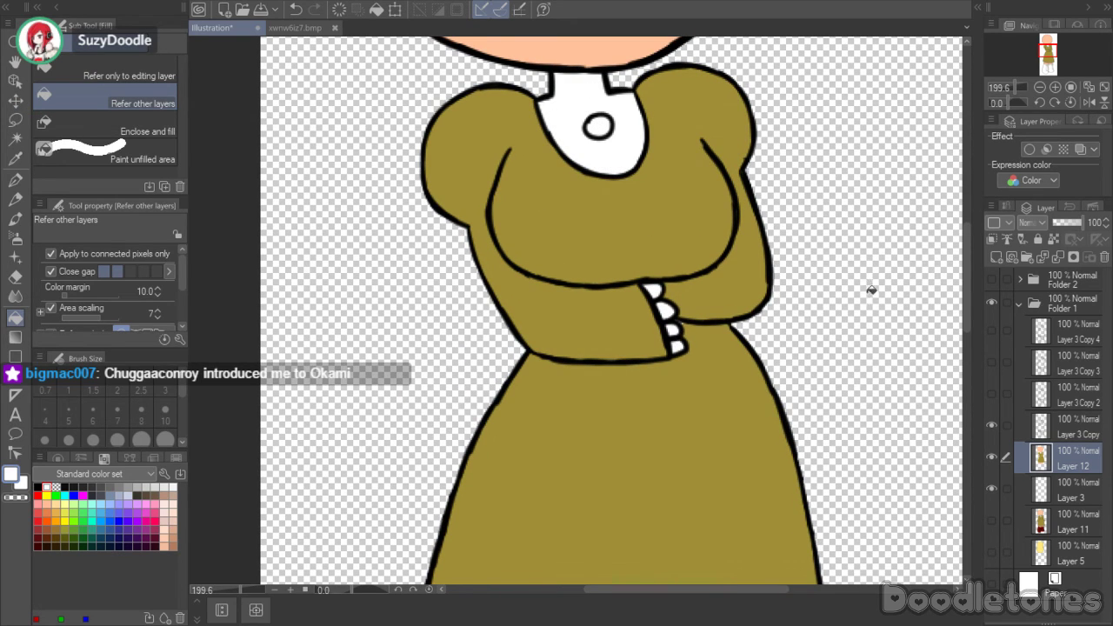
pyautogui.moveTo(965, 233); pyautogui.dragTo(965, 336)
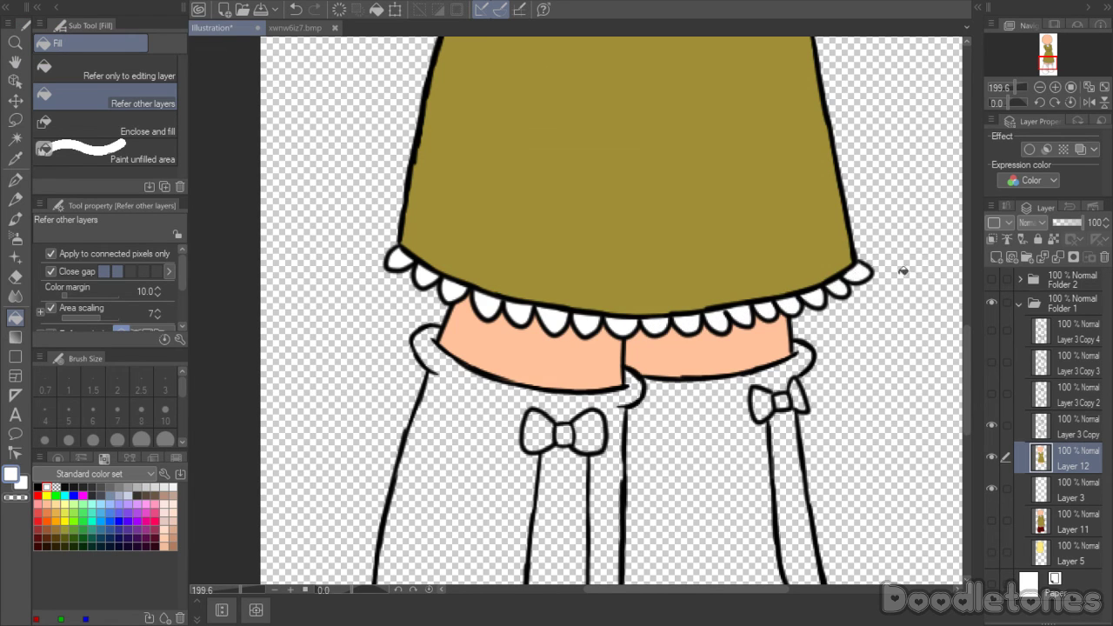
pyautogui.moveTo(965, 331); pyautogui.dragTo(973, 368)
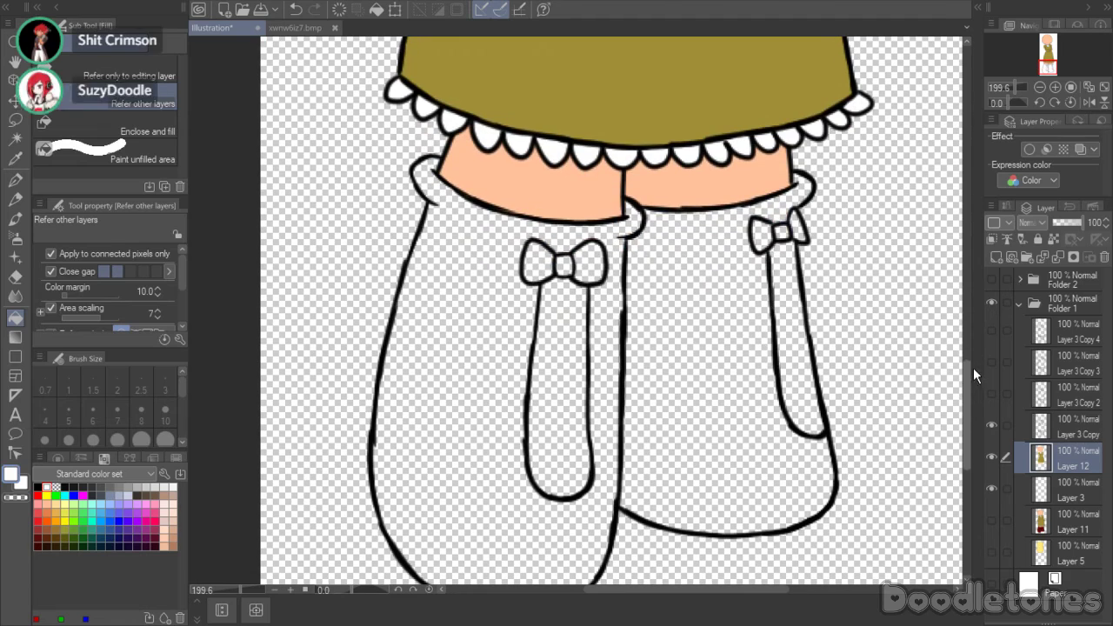
# - Sample the dark red of the boots in xwnw6iz7.bmp and fill both boots in the illustration with it
pyautogui.click(296, 28)
pyautogui.click(14, 159)
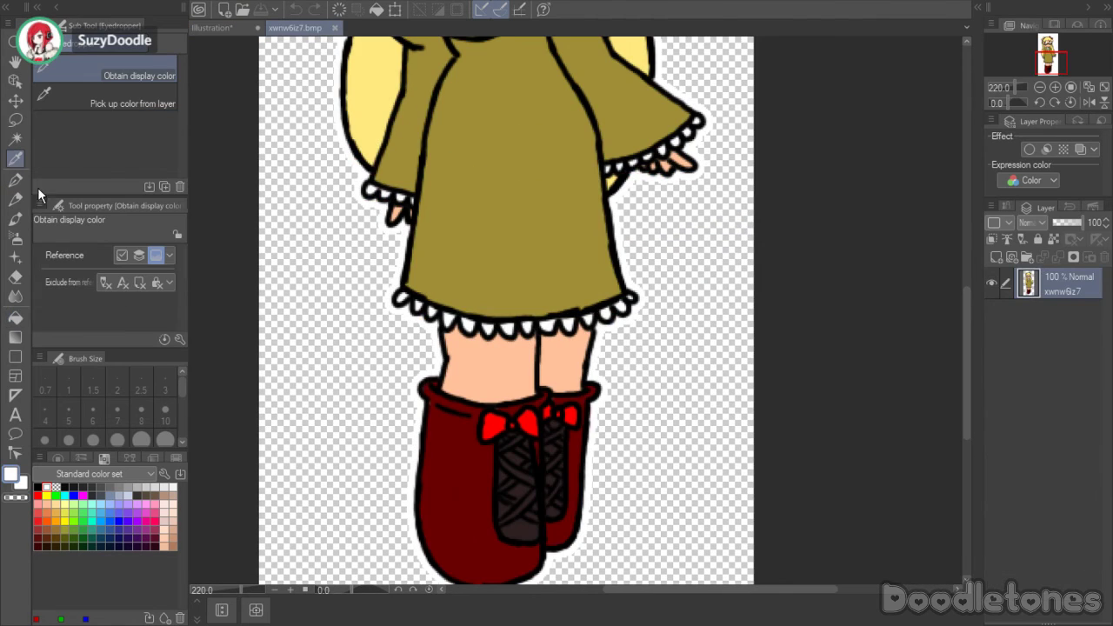
pyautogui.click(209, 28)
pyautogui.click(15, 317)
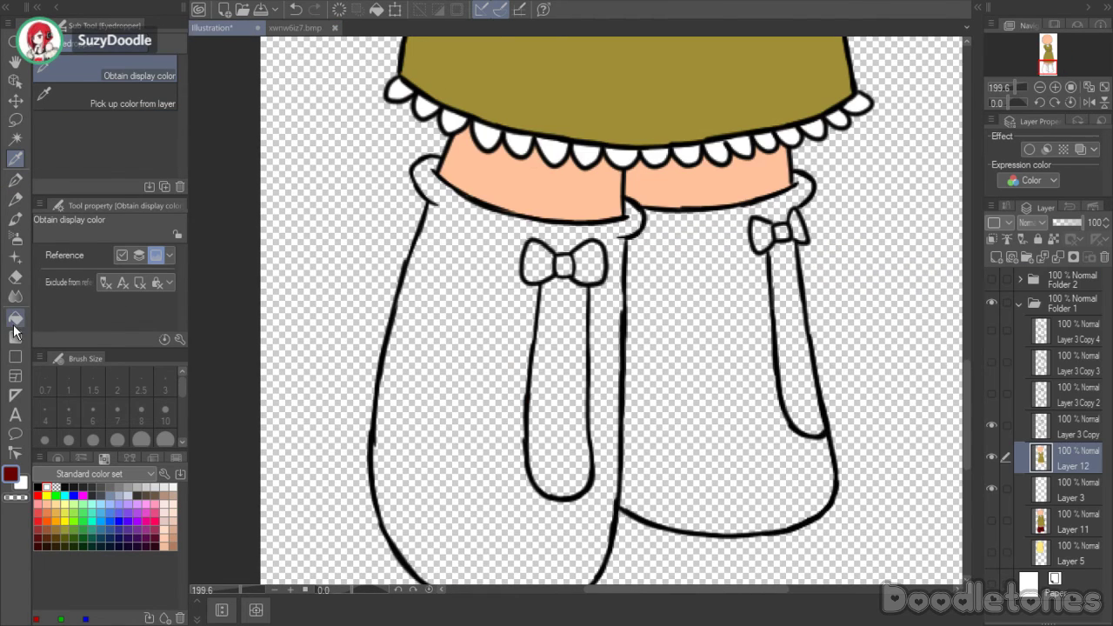
pyautogui.click(477, 289)
pyautogui.click(687, 309)
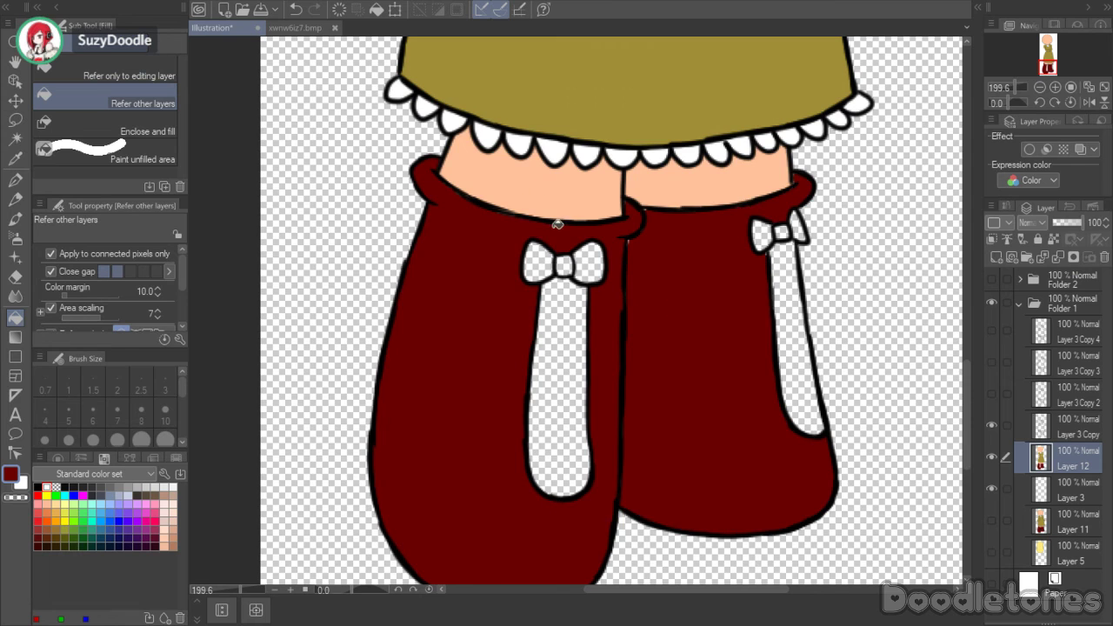
# - Sample the bright red of the bows in xwnw6iz7.bmp and fill both boot bows with it
pyautogui.click(287, 30)
pyautogui.click(16, 160)
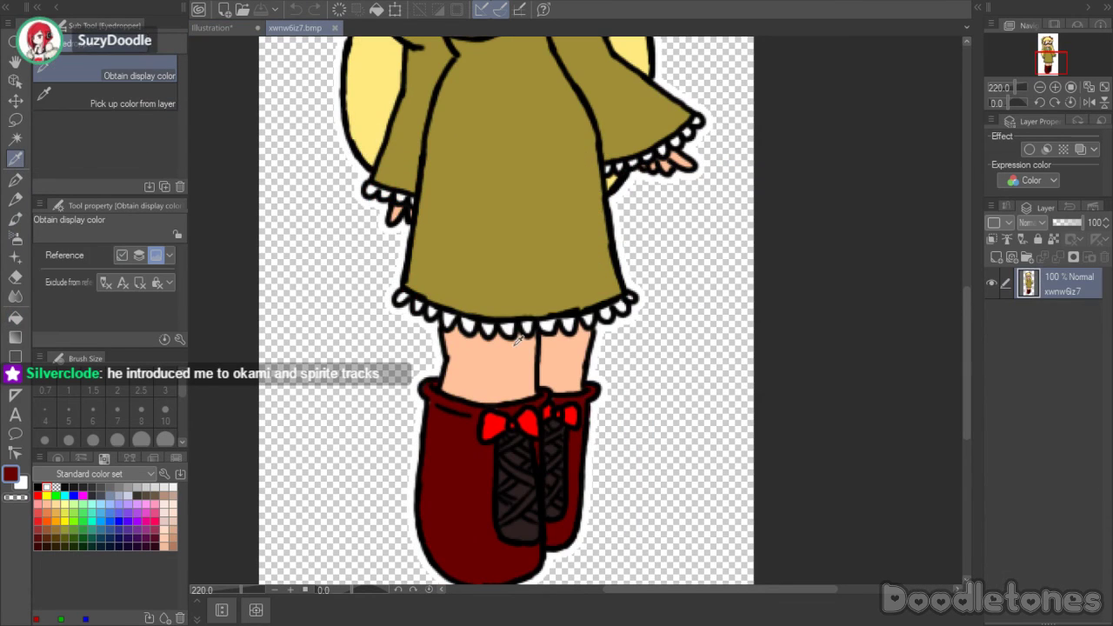
pyautogui.click(219, 31)
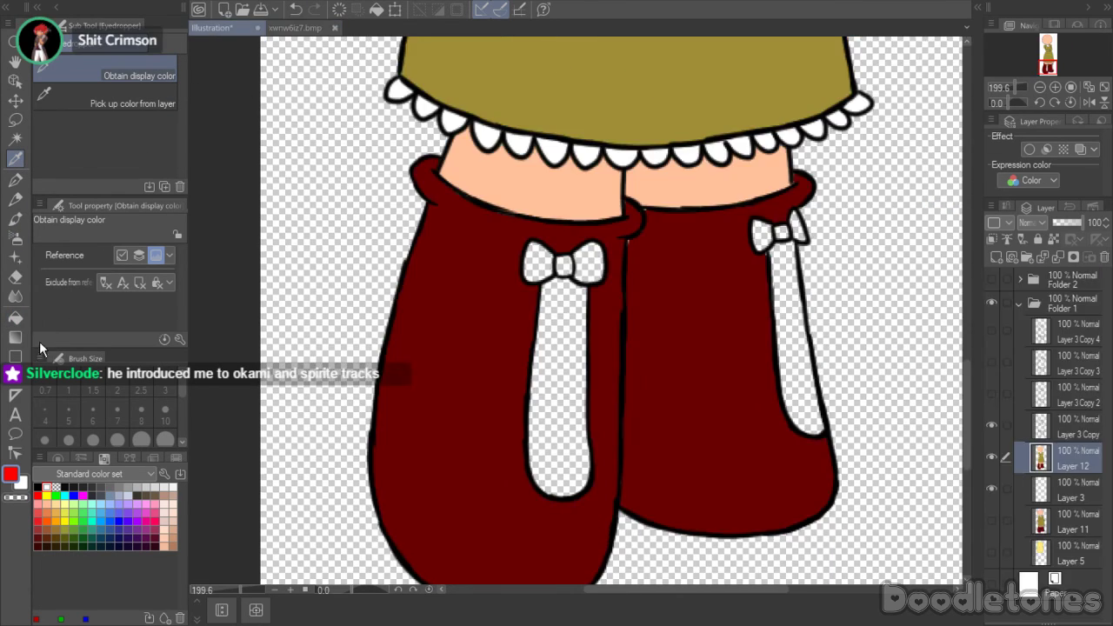
pyautogui.click(15, 317)
pyautogui.click(538, 267)
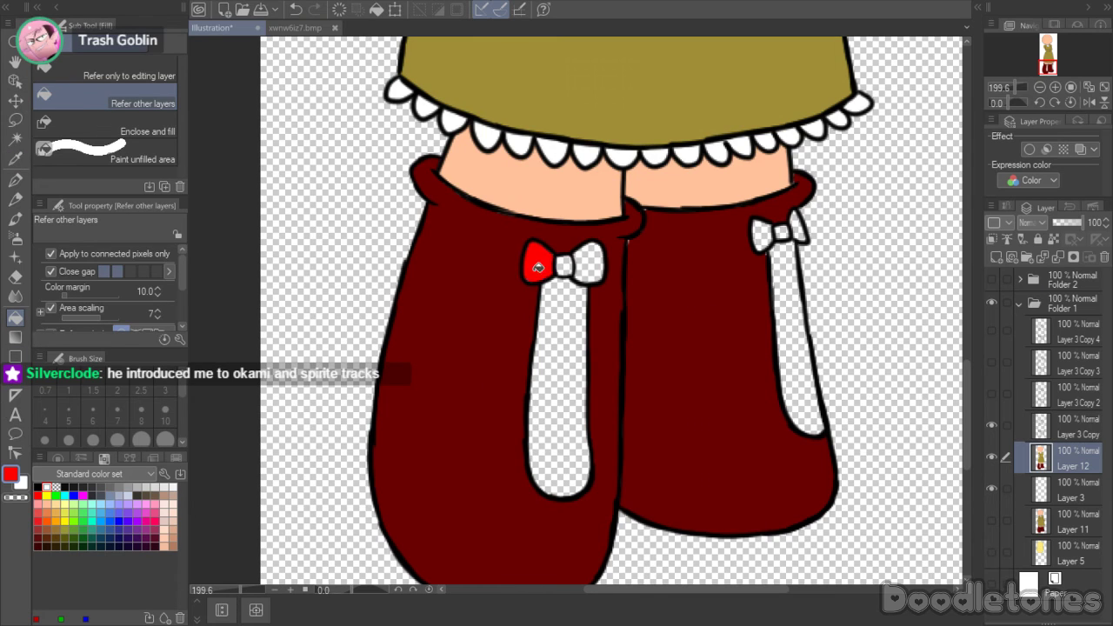
pyautogui.click(593, 259)
pyautogui.click(783, 232)
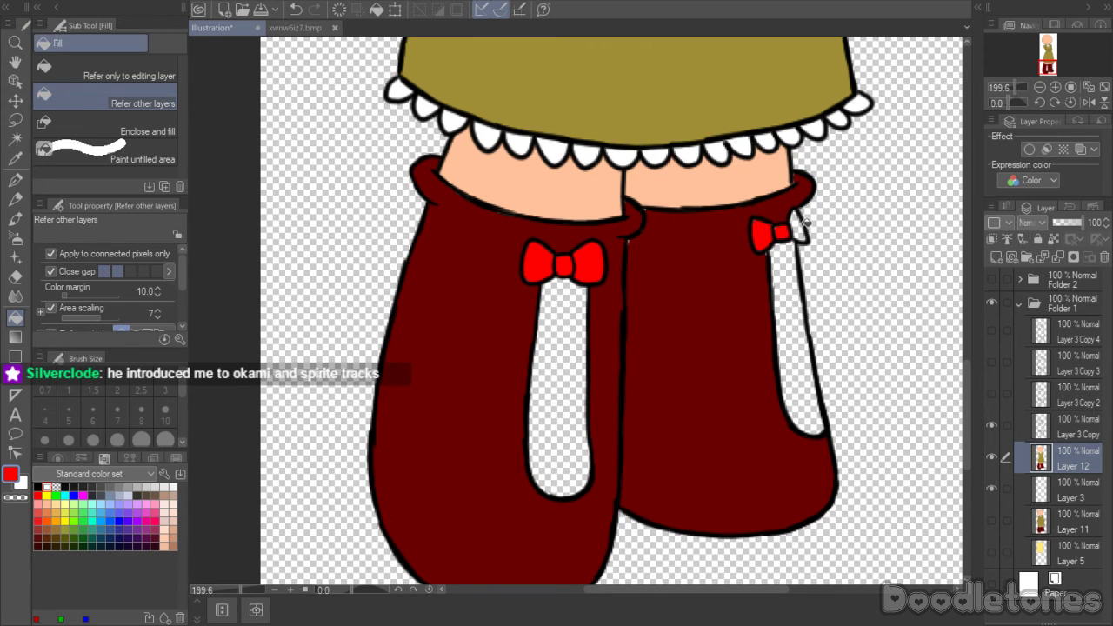
# - Sample the dark brown lacing colour in xwnw6iz7.bmp and fill the long panels below both boot bows with it
pyautogui.click(296, 27)
pyautogui.press('i')
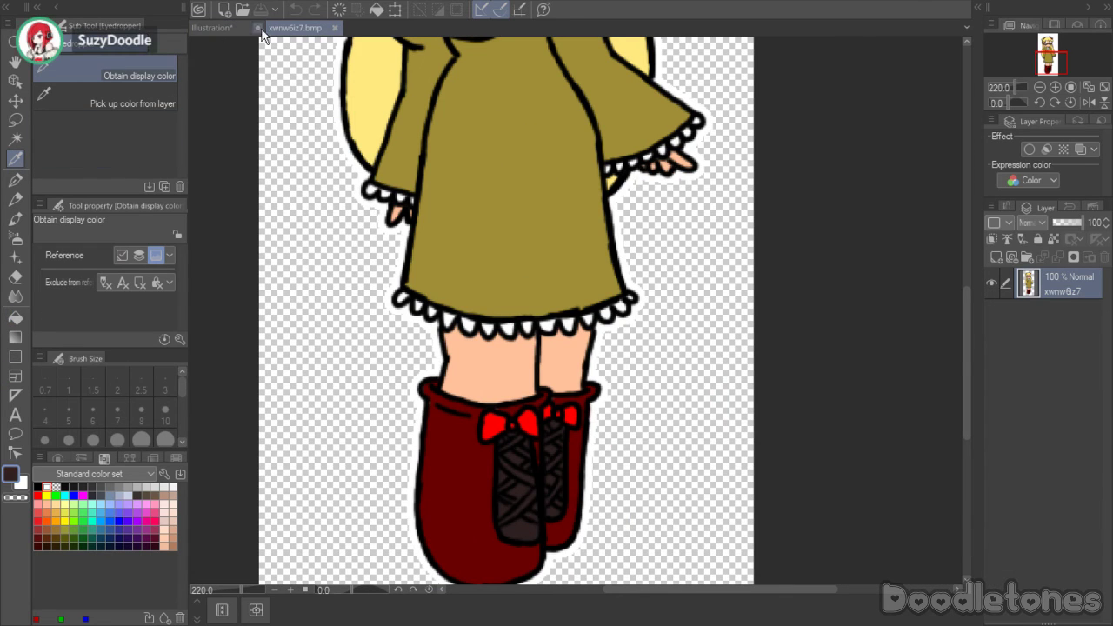
pyautogui.click(212, 27)
pyautogui.press('g')
pyautogui.click(553, 306)
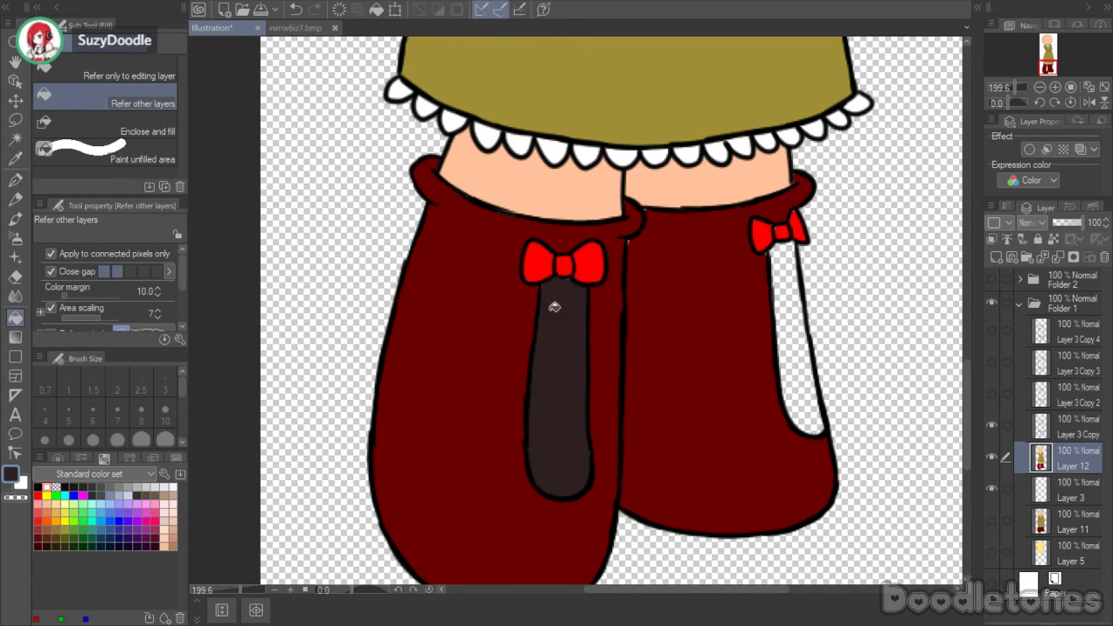
pyautogui.click(781, 296)
pyautogui.scroll(-5, 858, 340)
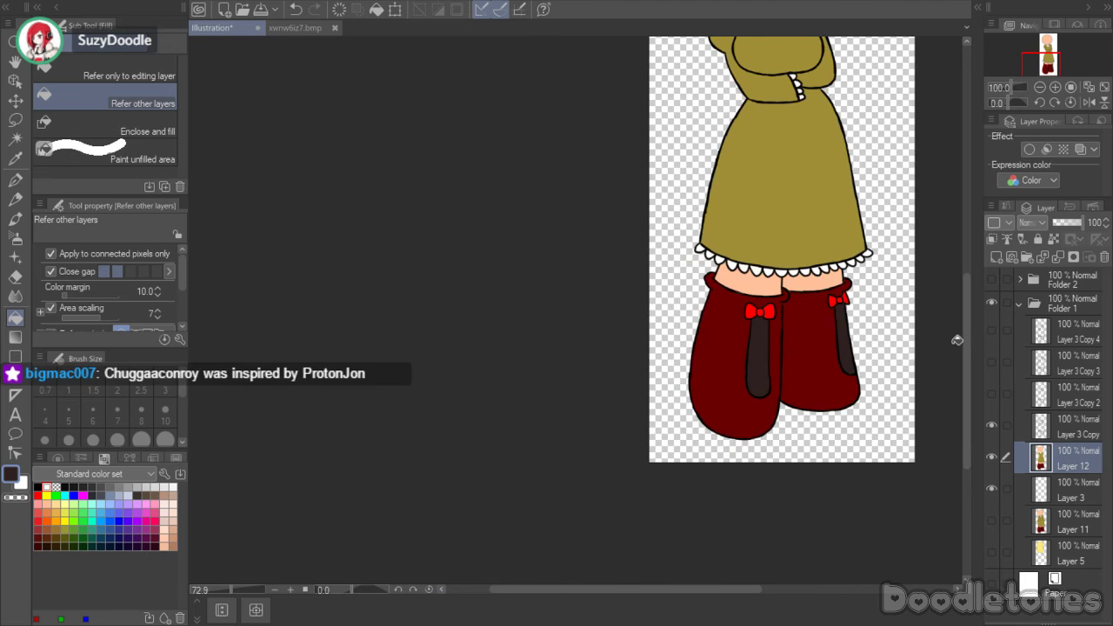
pyautogui.moveTo(965, 338); pyautogui.dragTo(961, 281)
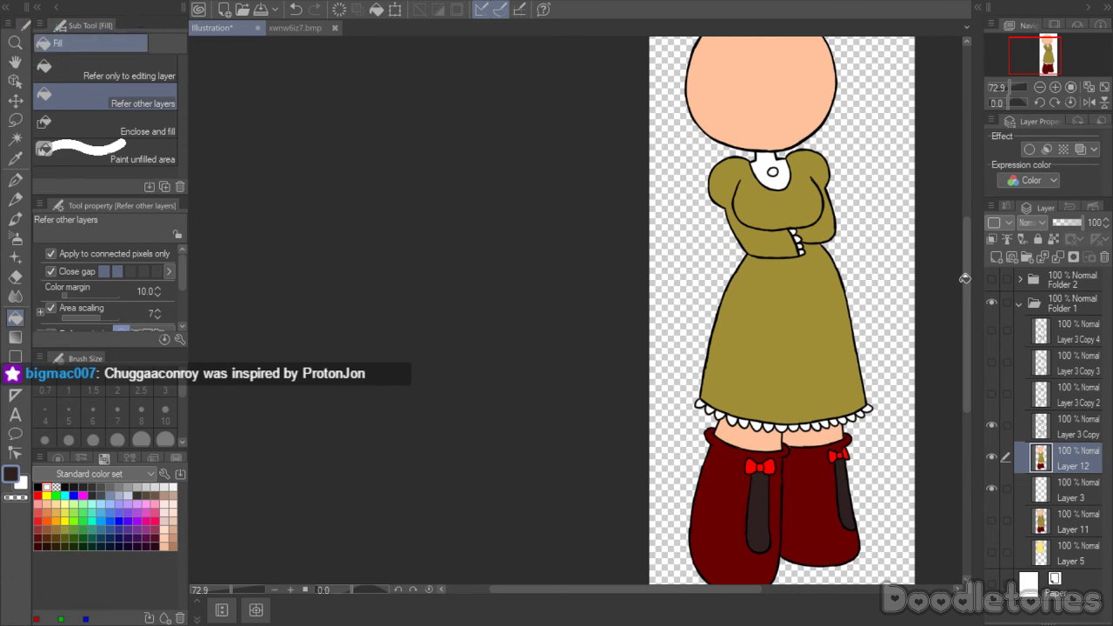
# - Merge Layer 3 Copy down into Layer 12, hide the merged layer, and fill Layer 3 entirely with black
pyautogui.hotkey('ctrl', 'e')
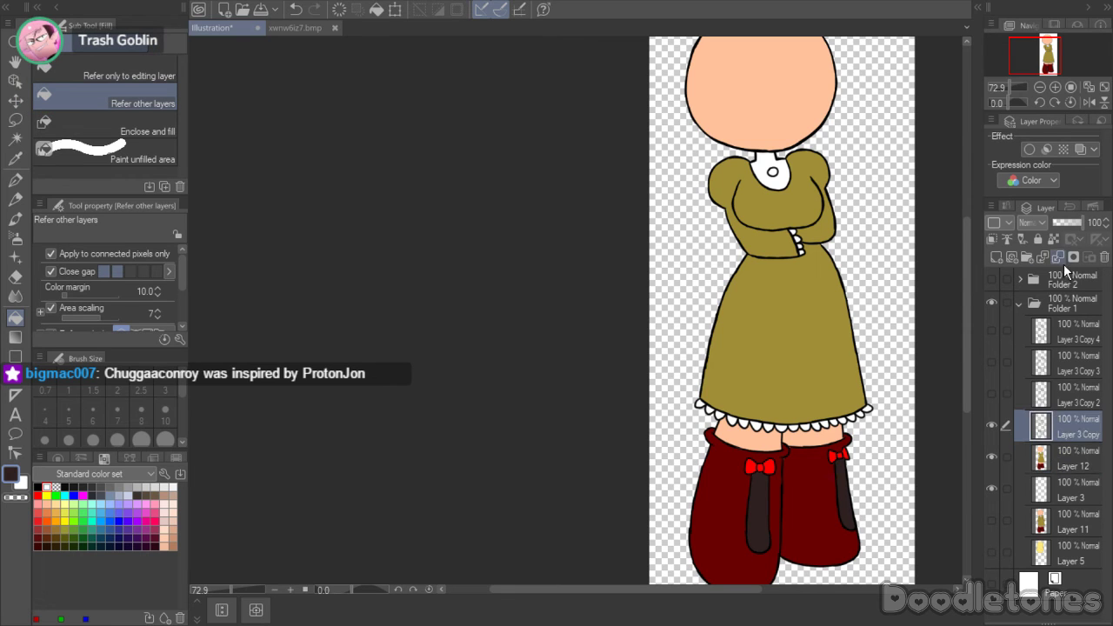
pyautogui.click(991, 427)
pyautogui.click(1048, 454)
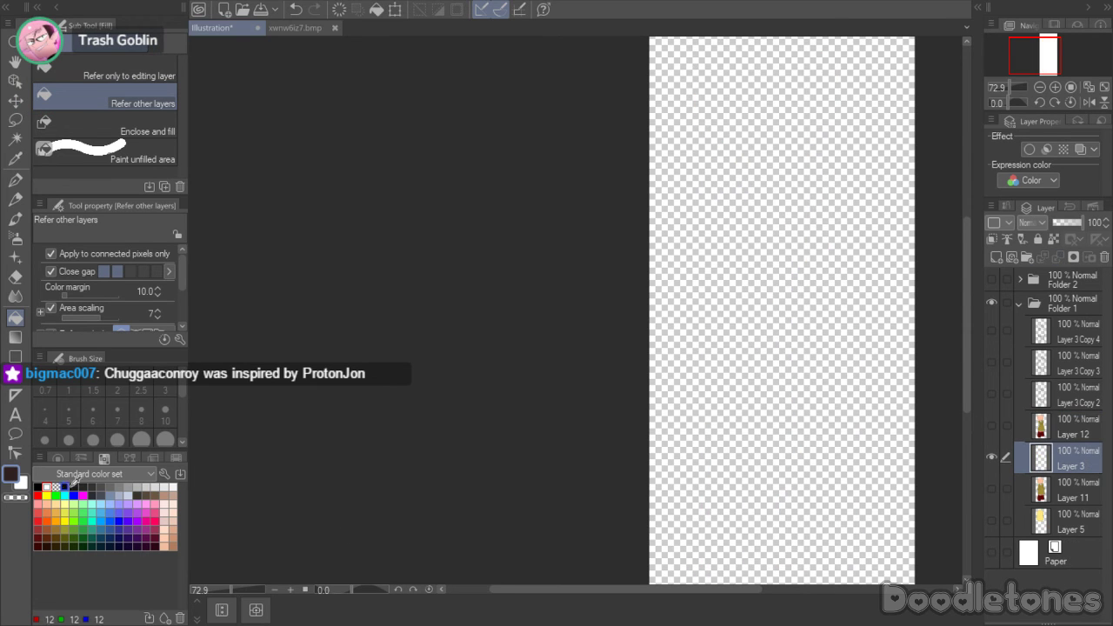
pyautogui.click(769, 294)
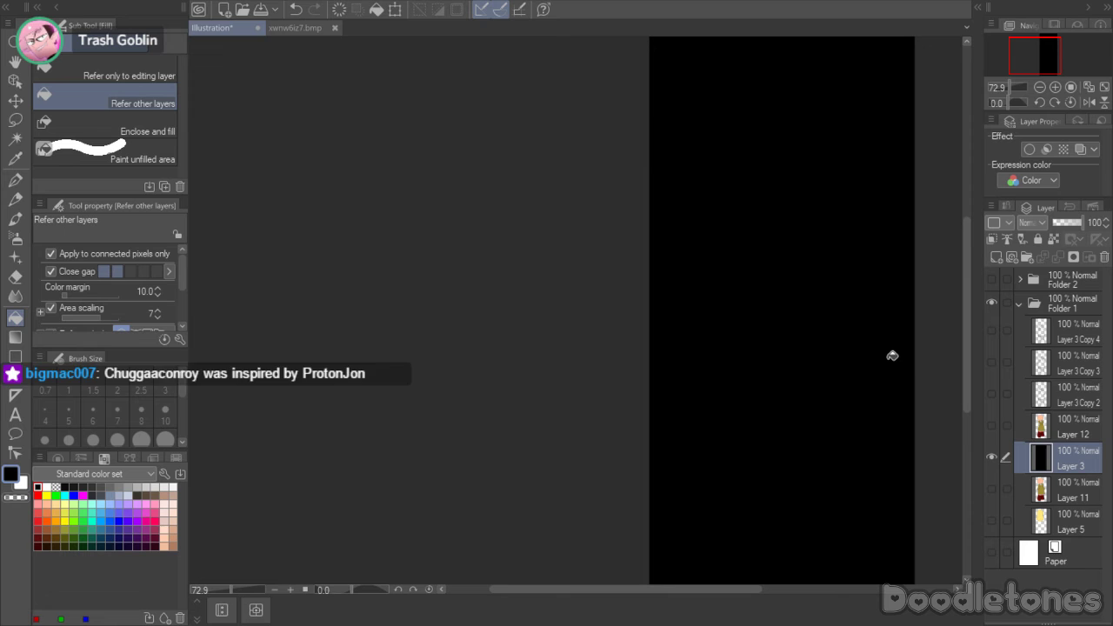
# - Show Layer 12, auto-select the empty area around the figure on it, and delete that area from Layer 3
pyautogui.click(991, 426)
pyautogui.click(1042, 438)
pyautogui.click(15, 139)
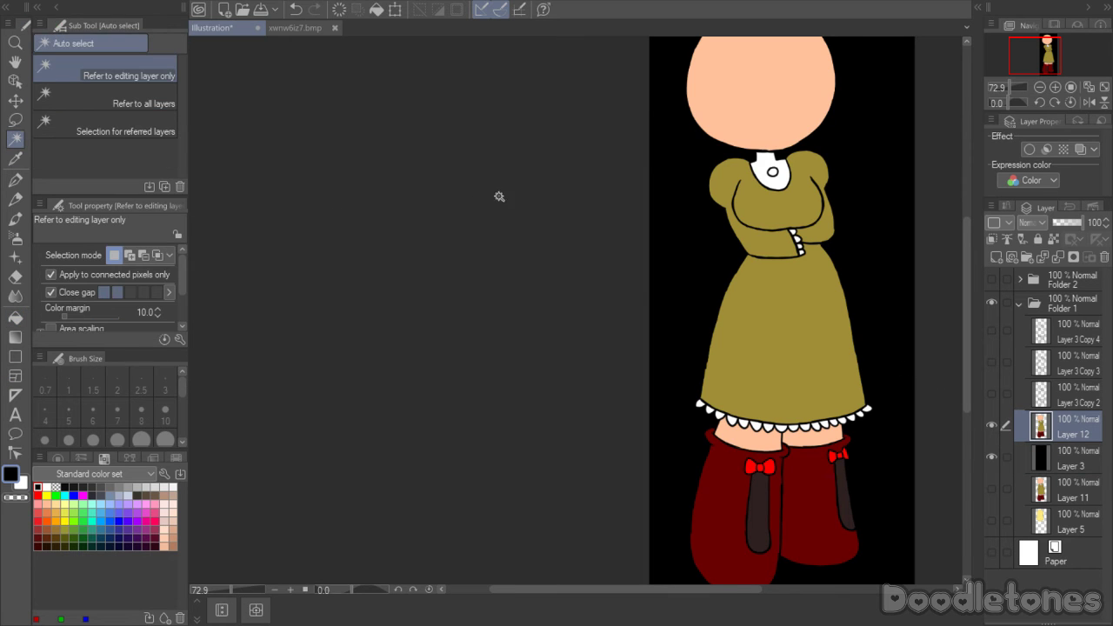
pyautogui.click(693, 227)
pyautogui.click(1050, 463)
pyautogui.press('Delete')
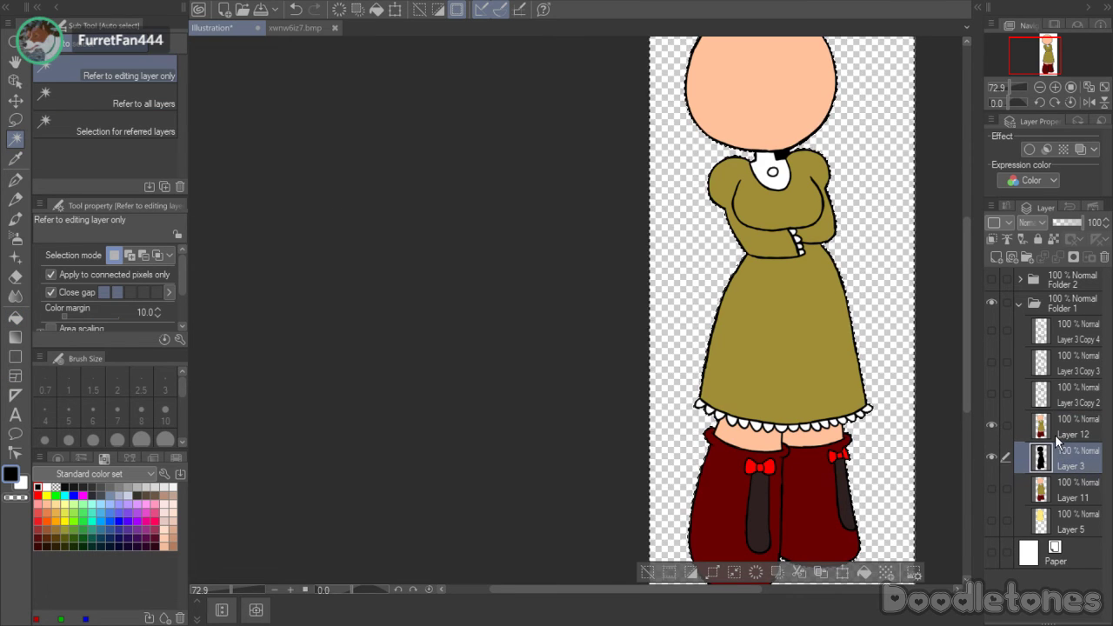
# - Auto-select the small gap beside the neck on Layer 12, delete its black from Layer 3, and clear the selection
pyautogui.click(1042, 426)
pyautogui.click(888, 235)
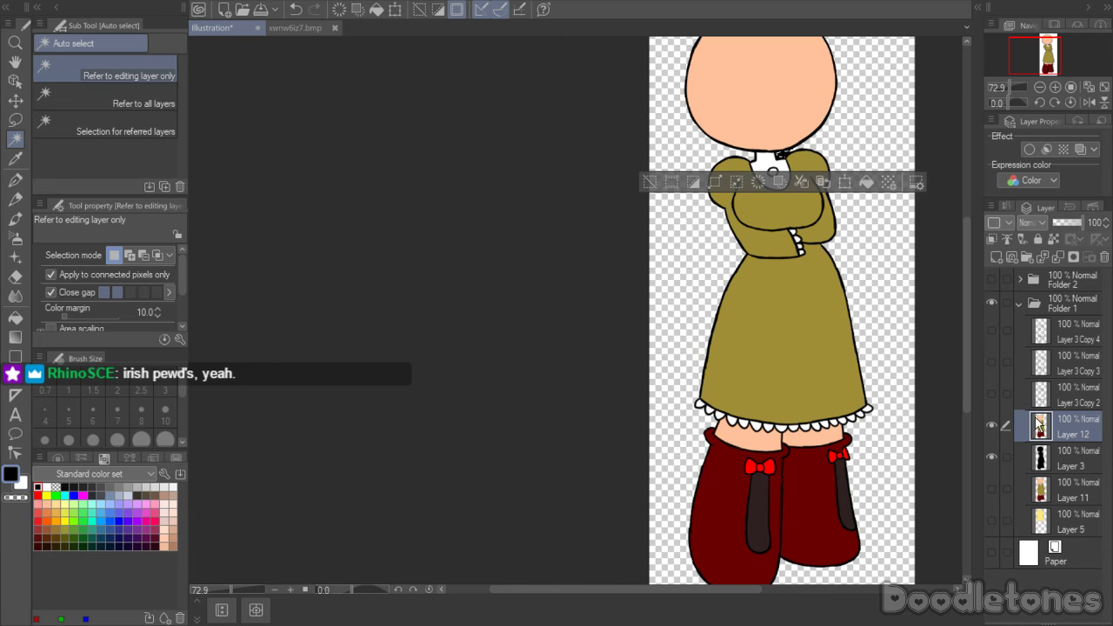
pyautogui.click(1052, 461)
pyautogui.hotkey('ctrl', 'd')
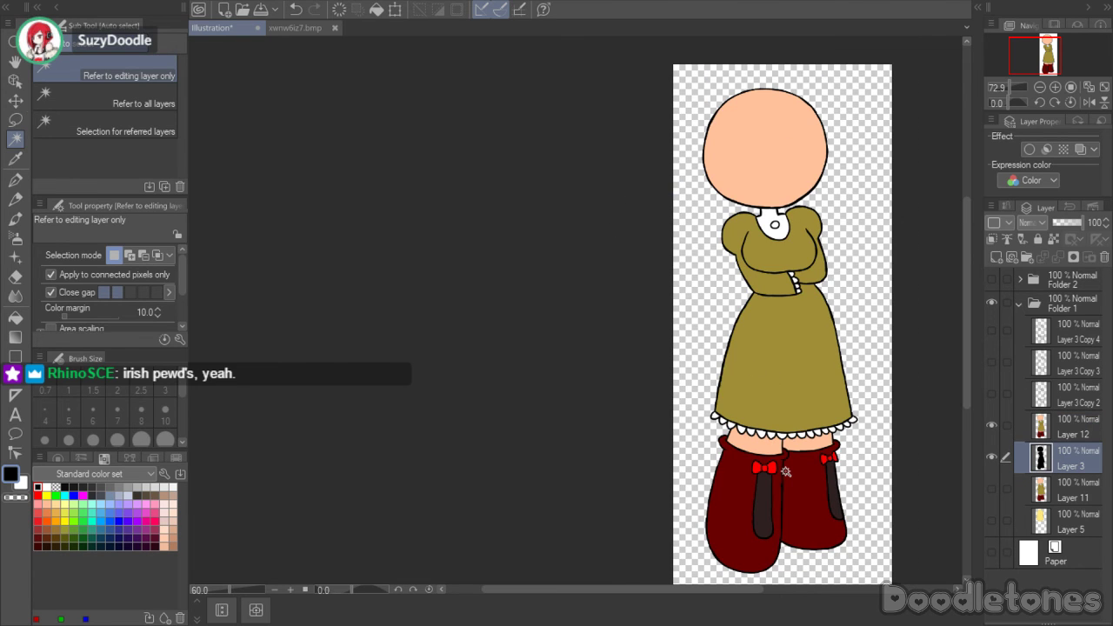
# - Merge the coloured Layer 12 down into the black backing on Layer 3
pyautogui.hotkey('ctrl', '-')
pyautogui.moveTo(669, 593); pyautogui.dragTo(728, 592)
pyautogui.hotkey('ctrl', '+')
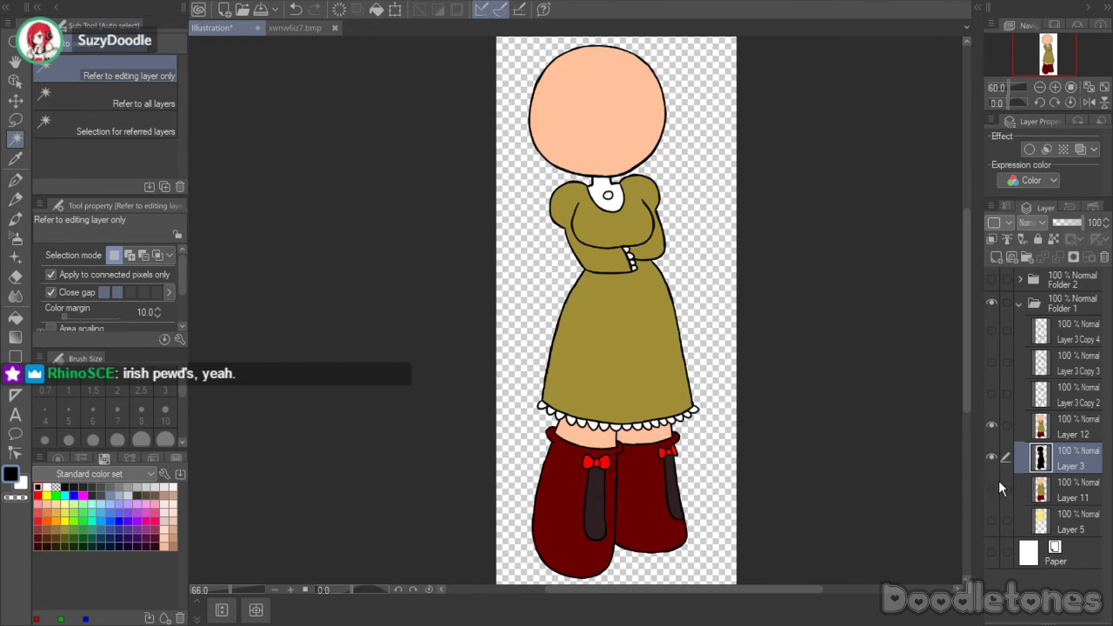
pyautogui.click(1052, 426)
pyautogui.click(1057, 257)
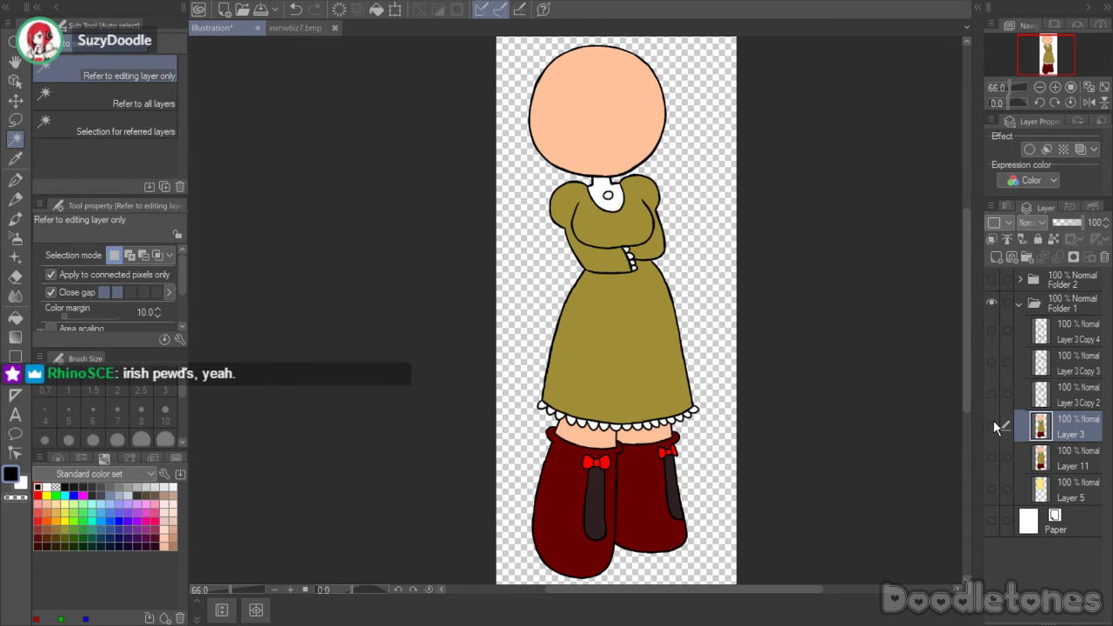
# - Hide the merged Layer 3 and show the line art on Layer 3 Copy 2
pyautogui.moveTo(993, 426); pyautogui.dragTo(990, 397)
pyautogui.scroll(2, 490, 126)
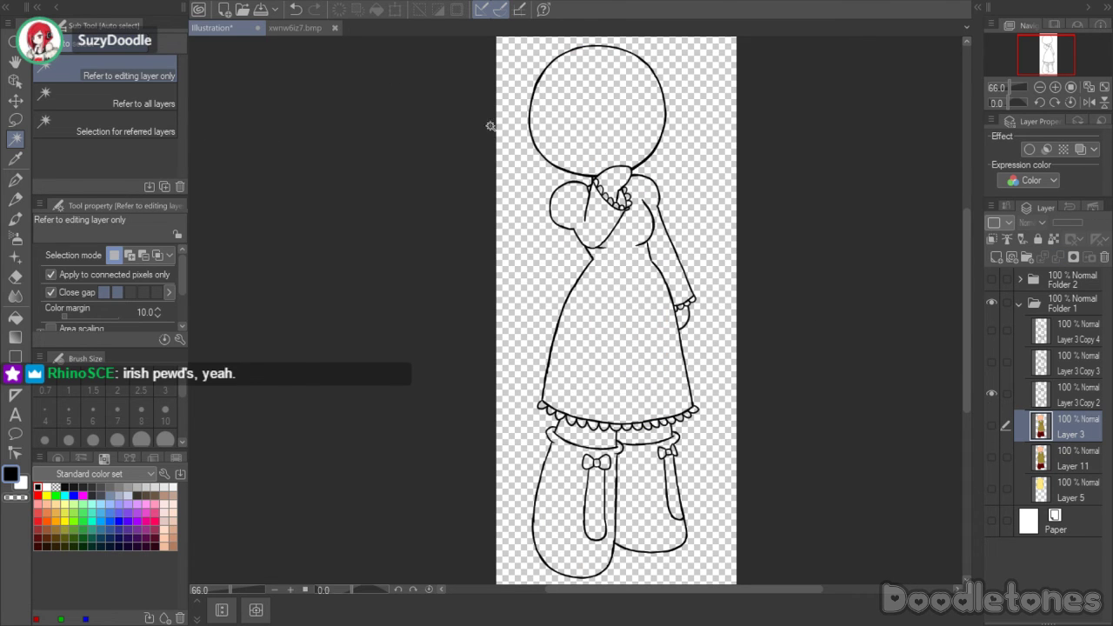
pyautogui.scroll(-3, 457, 128)
# - Sample the skin tone in xwnw6iz7.bmp, add two layers above Layer 3, and fill the head, hands and legs with it
pyautogui.click(293, 29)
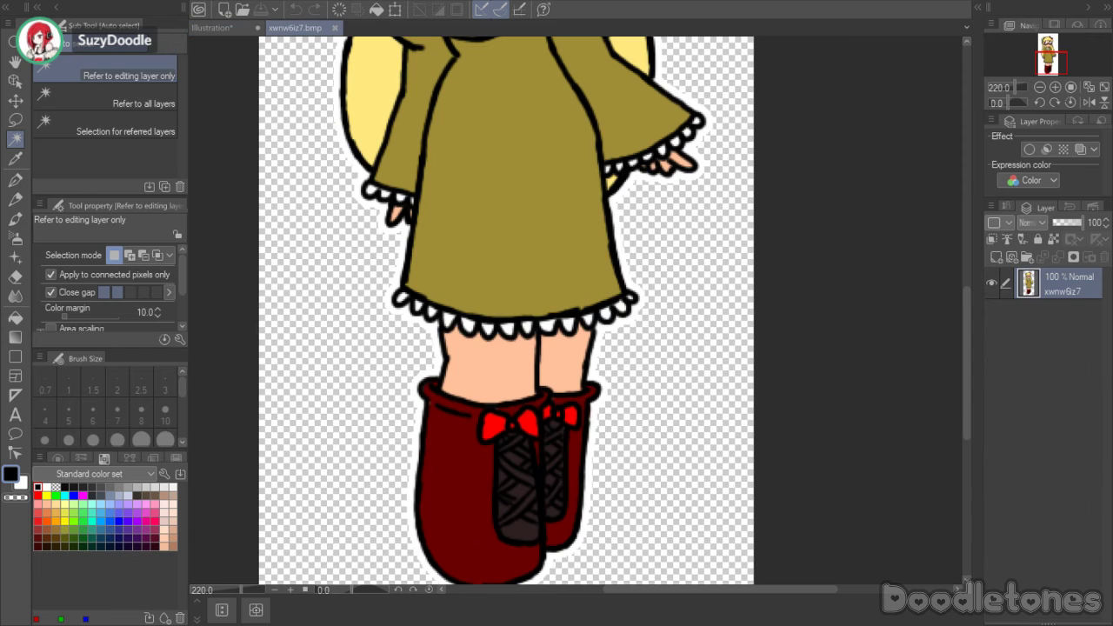
pyautogui.click(14, 158)
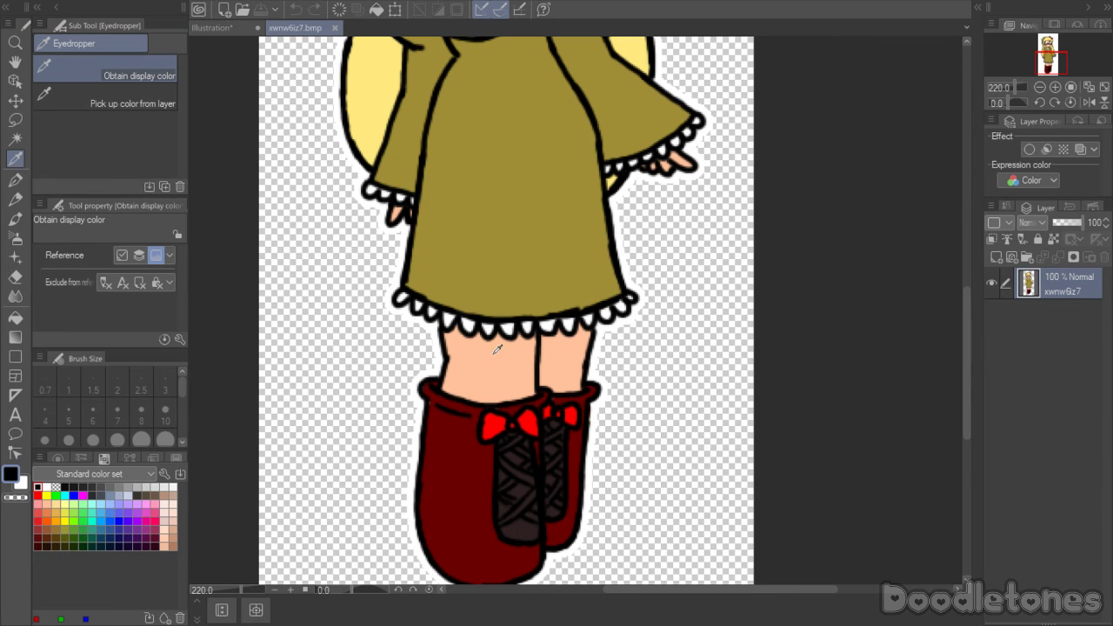
pyautogui.click(212, 27)
pyautogui.press('g')
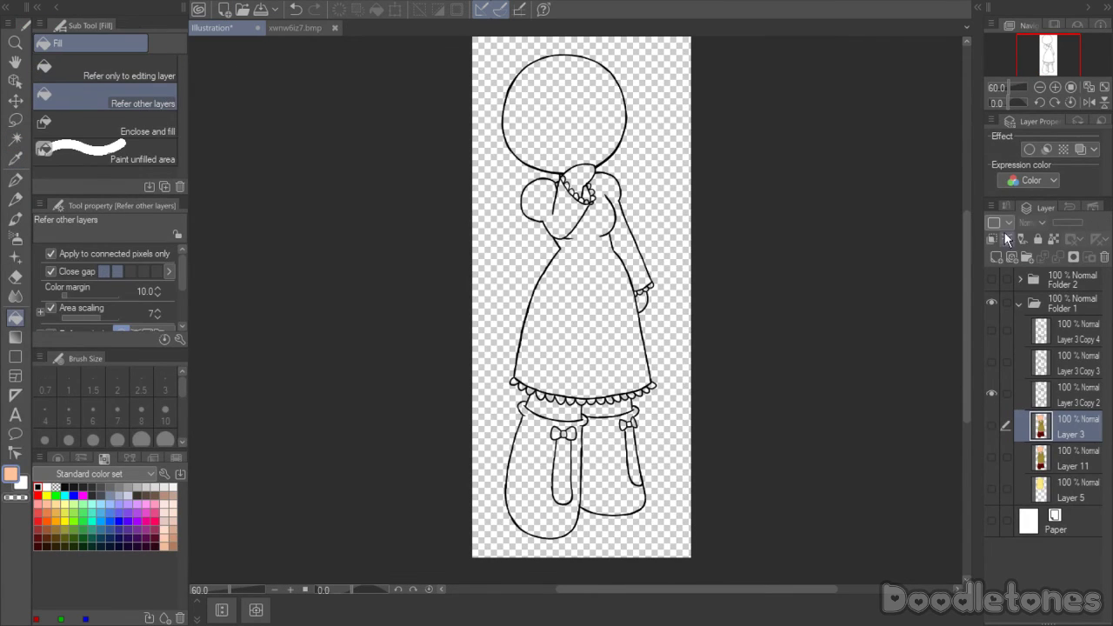
pyautogui.click(998, 260)
pyautogui.click(998, 259)
pyautogui.click(587, 127)
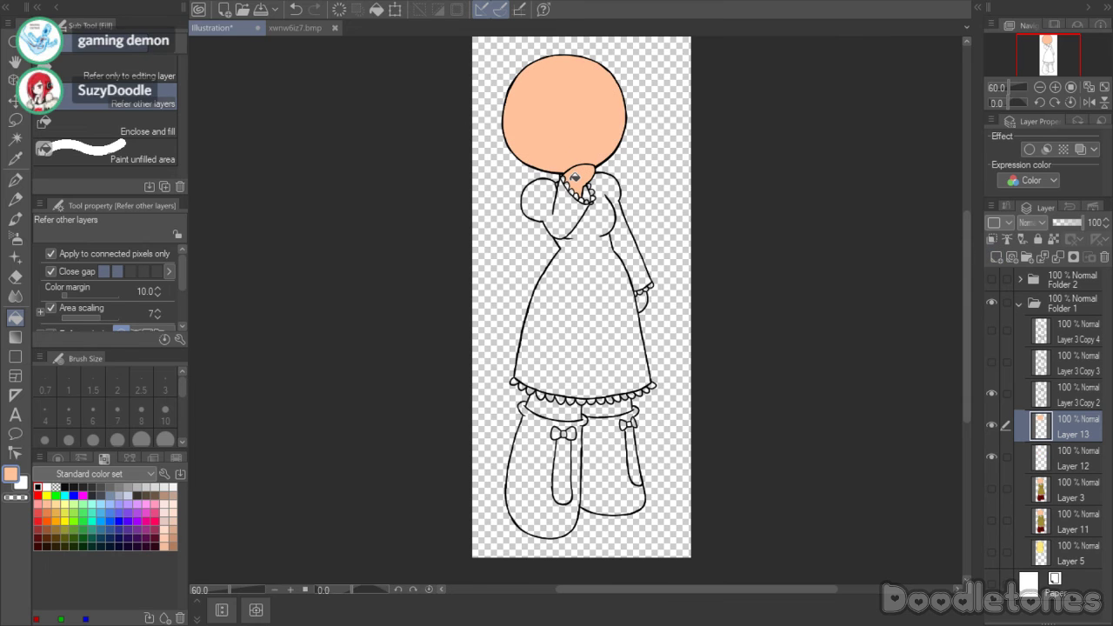
pyautogui.click(641, 304)
pyautogui.click(608, 405)
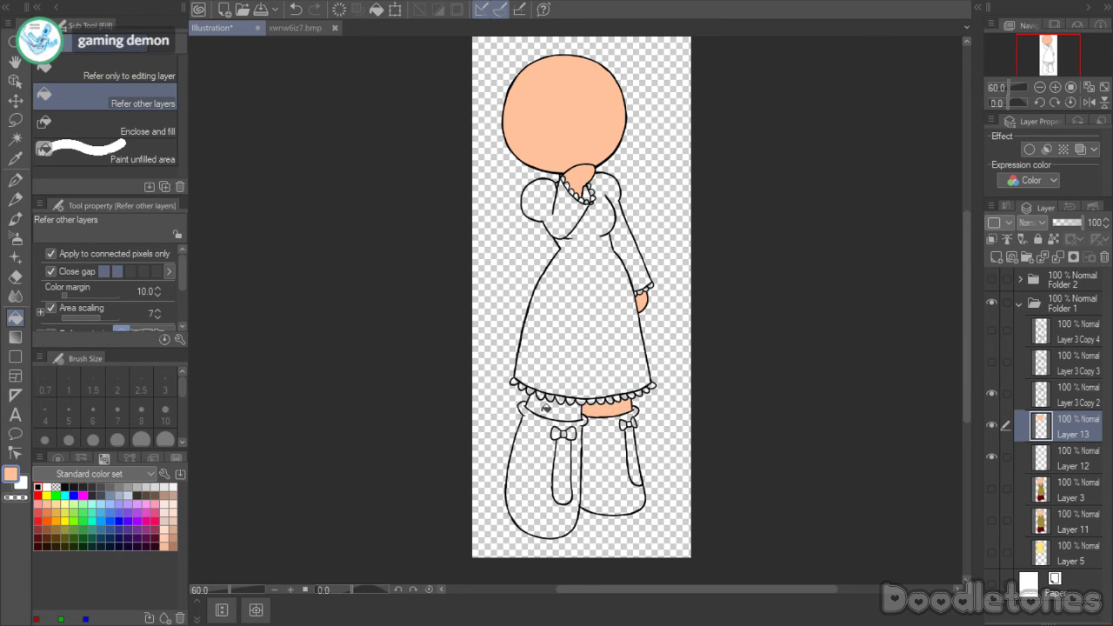
pyautogui.scroll(1, 613, 186)
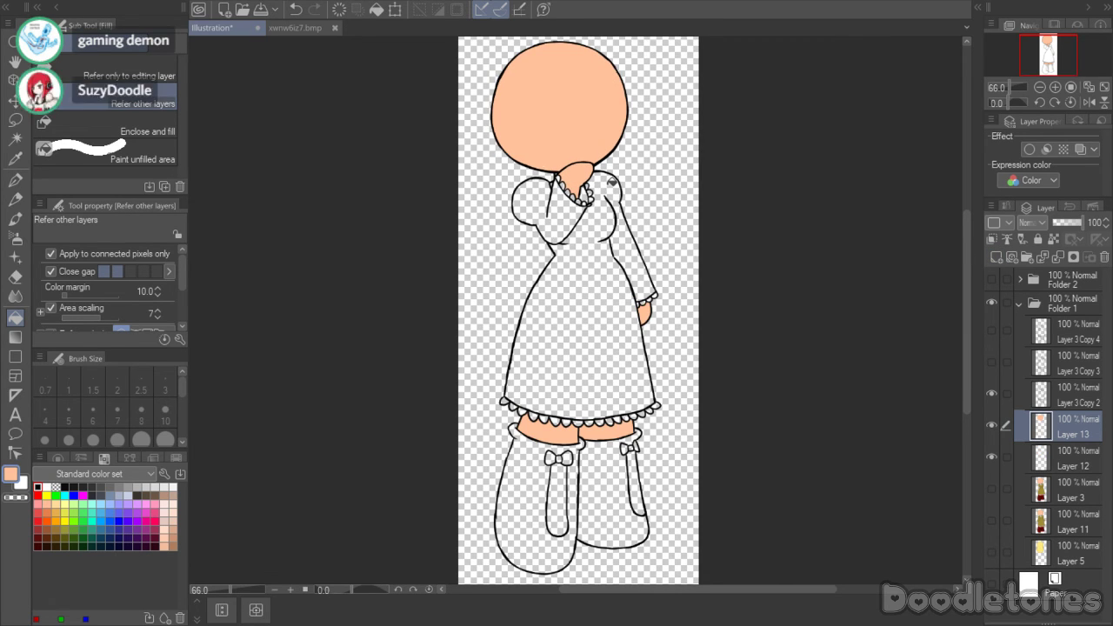
# - Sample the olive dress colour in xwnw6iz7.bmp and fill the bodice, sleeves and skirt with it on Layer 13
pyautogui.click(283, 27)
pyautogui.click(15, 157)
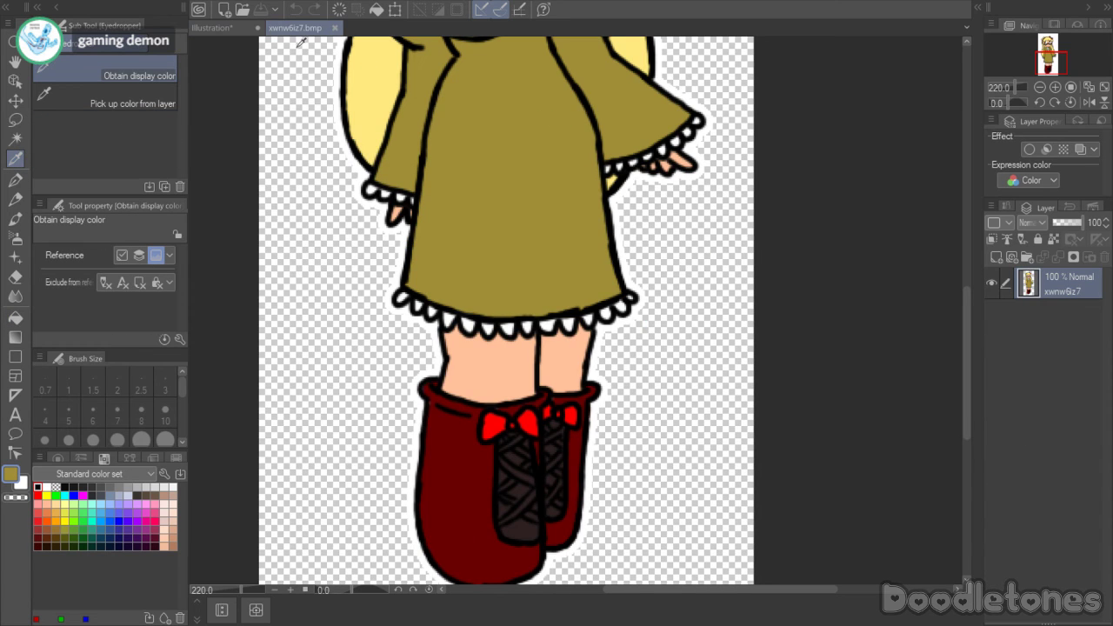
pyautogui.click(193, 23)
pyautogui.press('g')
pyautogui.click(613, 257)
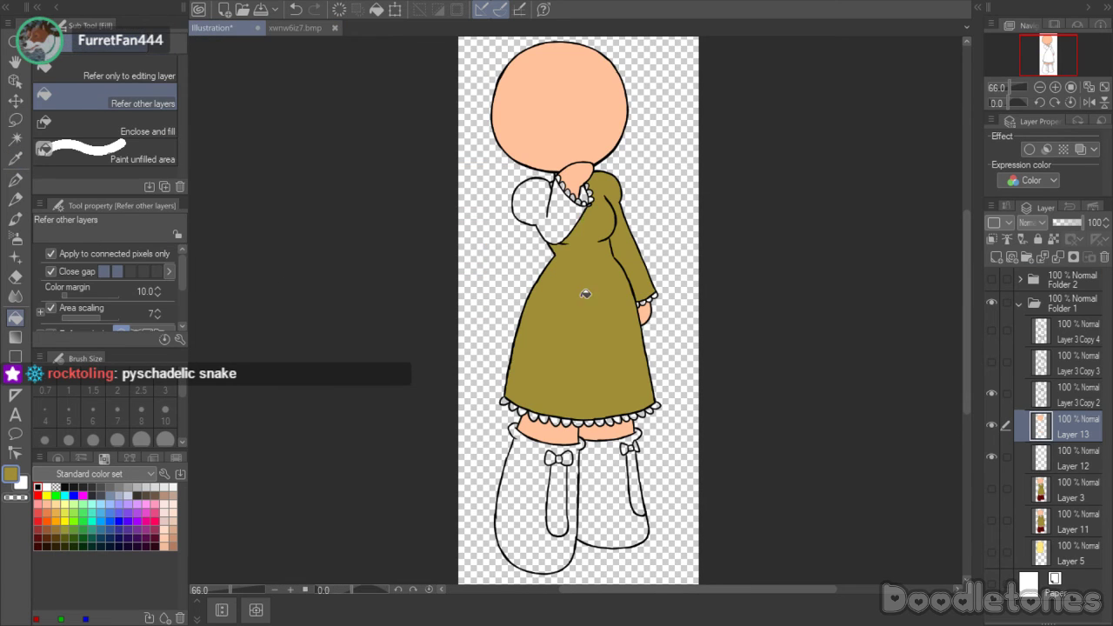
pyautogui.click(569, 209)
pyautogui.scroll(8, 588, 278)
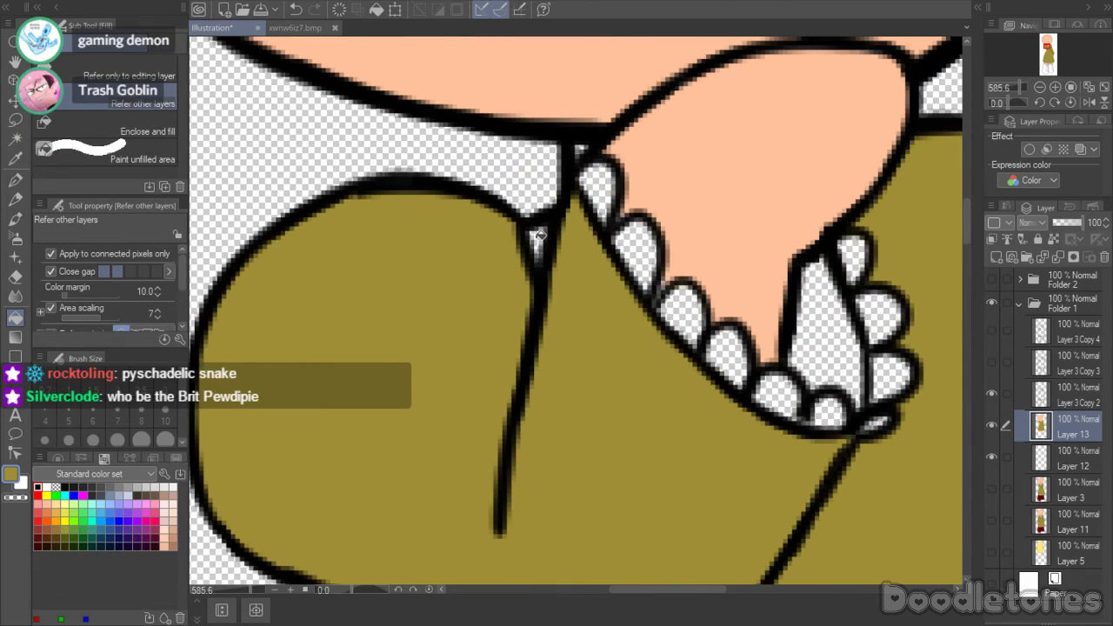
pyautogui.scroll(-6, 539, 235)
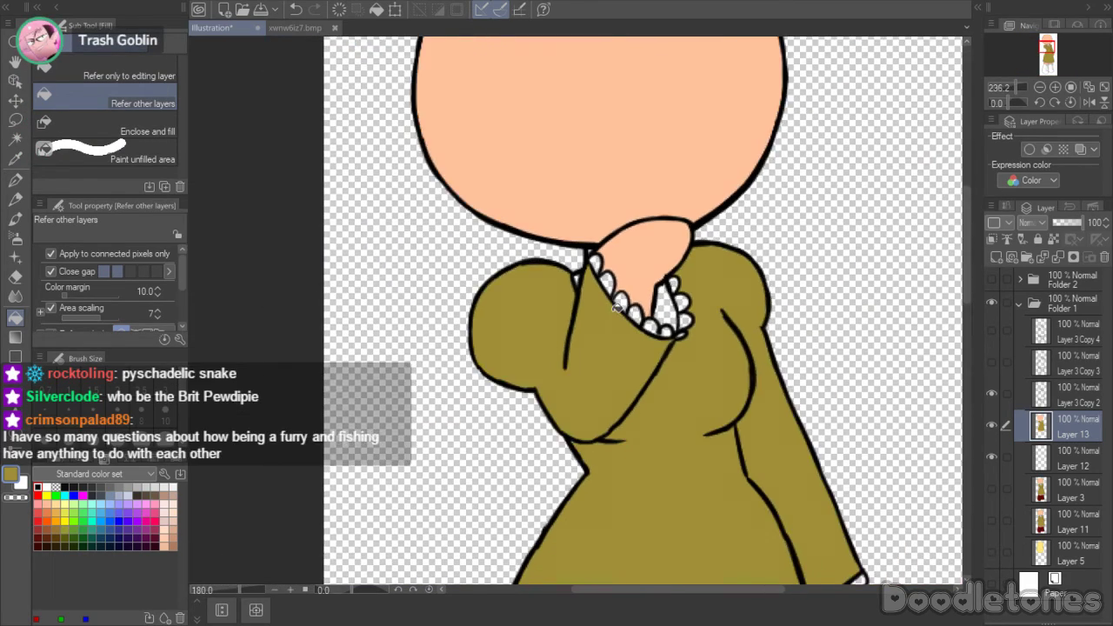
# - Fill the scalloped collar frills around the neckline with white, touching up the smallest scallops with the G-pen
pyautogui.scroll(-1, 617, 307)
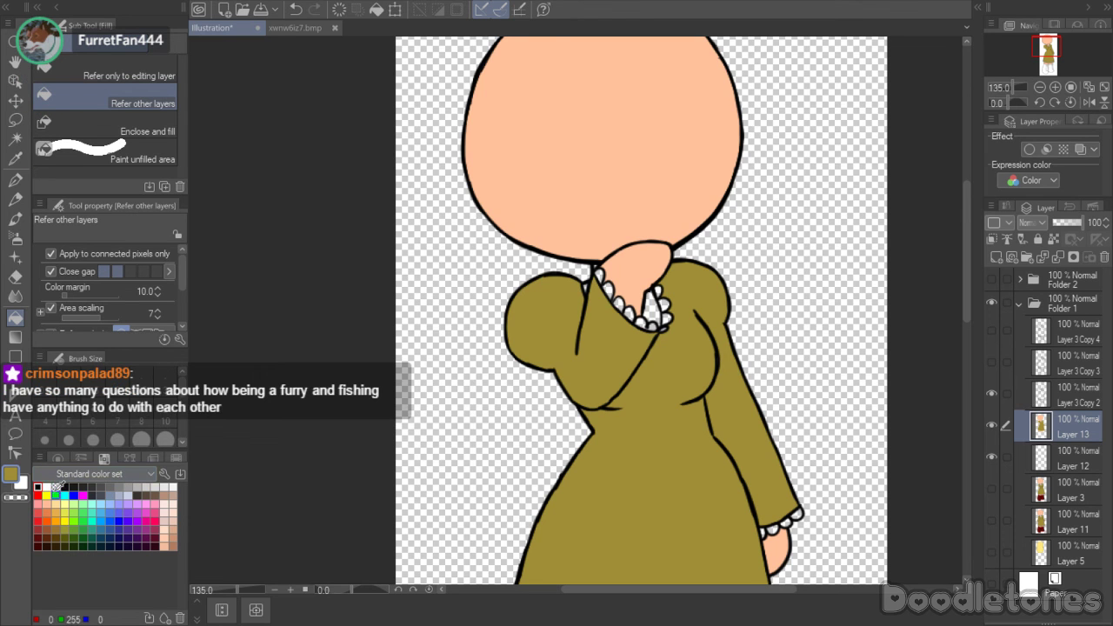
pyautogui.click(39, 487)
pyautogui.scroll(6, 580, 242)
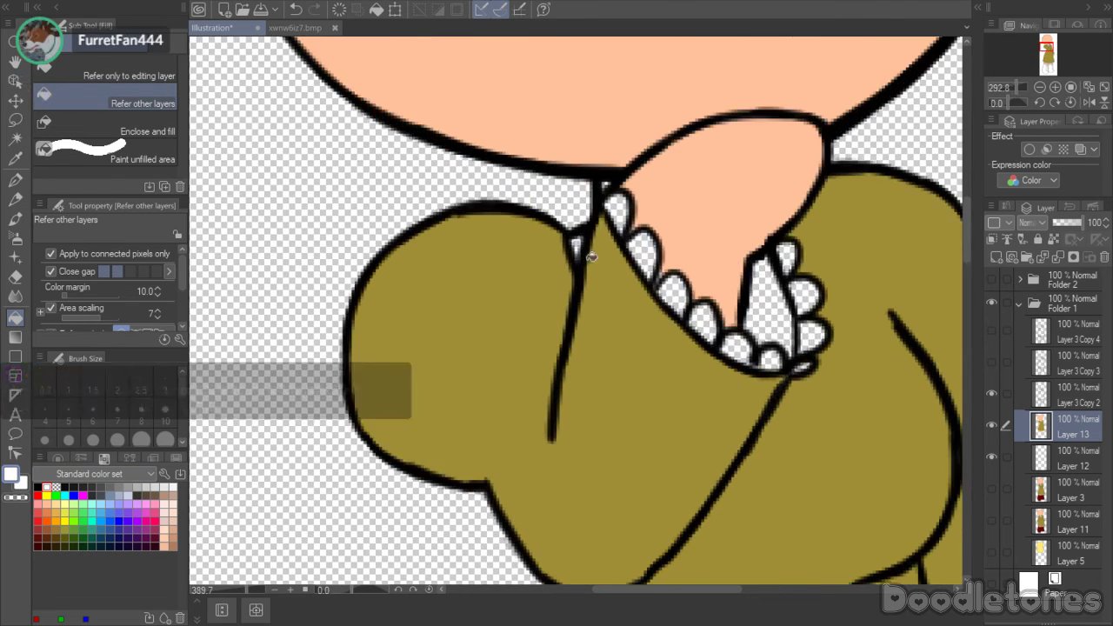
pyautogui.click(617, 208)
pyautogui.click(642, 252)
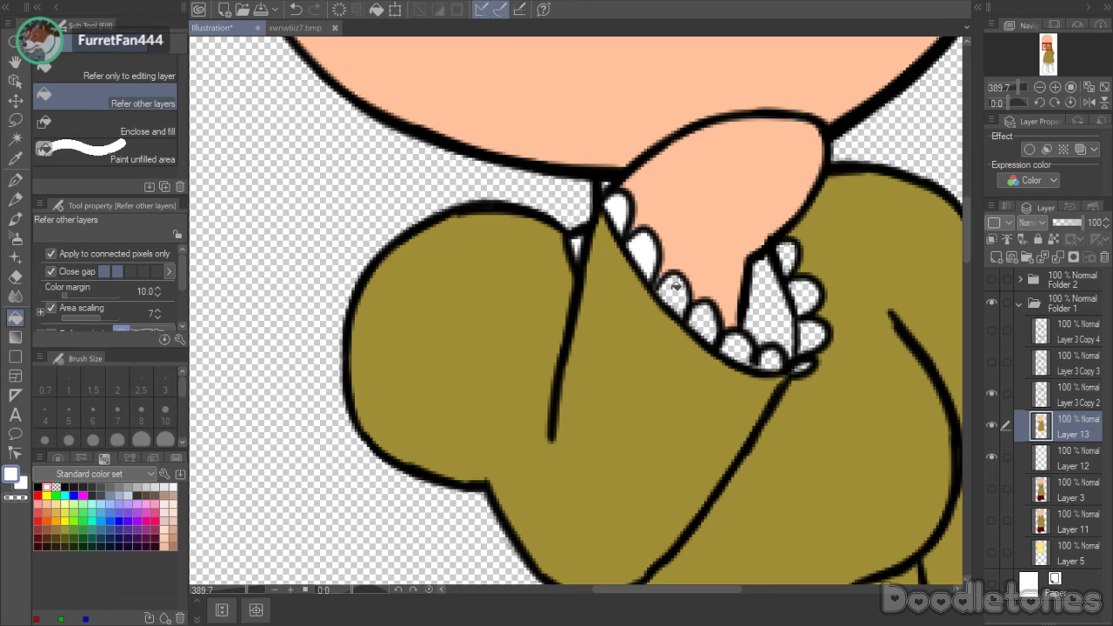
pyautogui.click(674, 291)
pyautogui.click(17, 180)
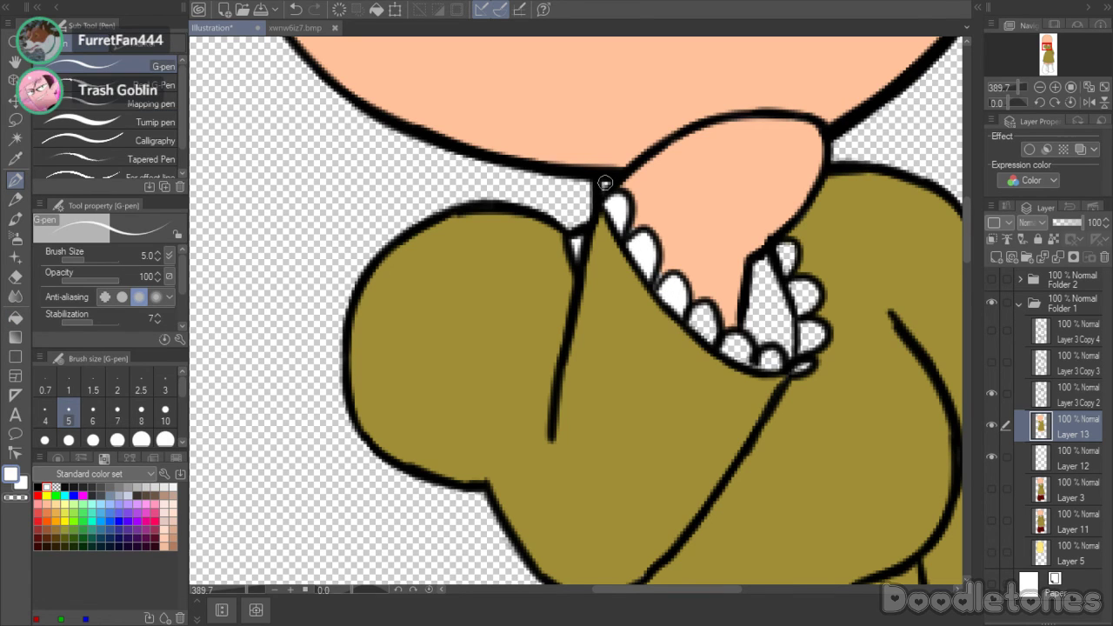
pyautogui.click(15, 317)
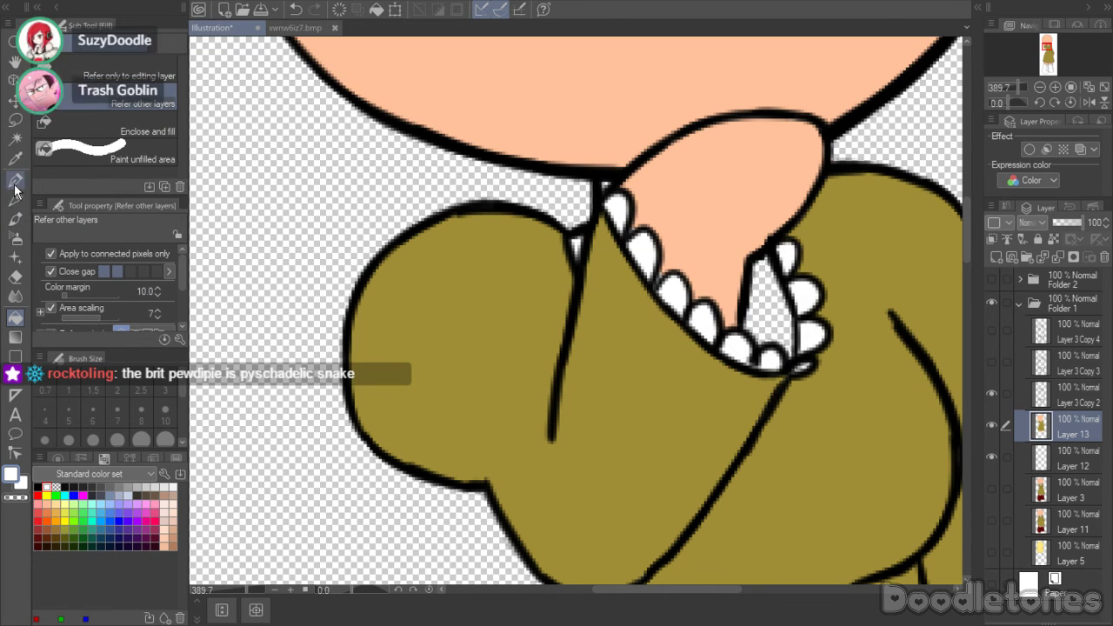
pyautogui.press('p')
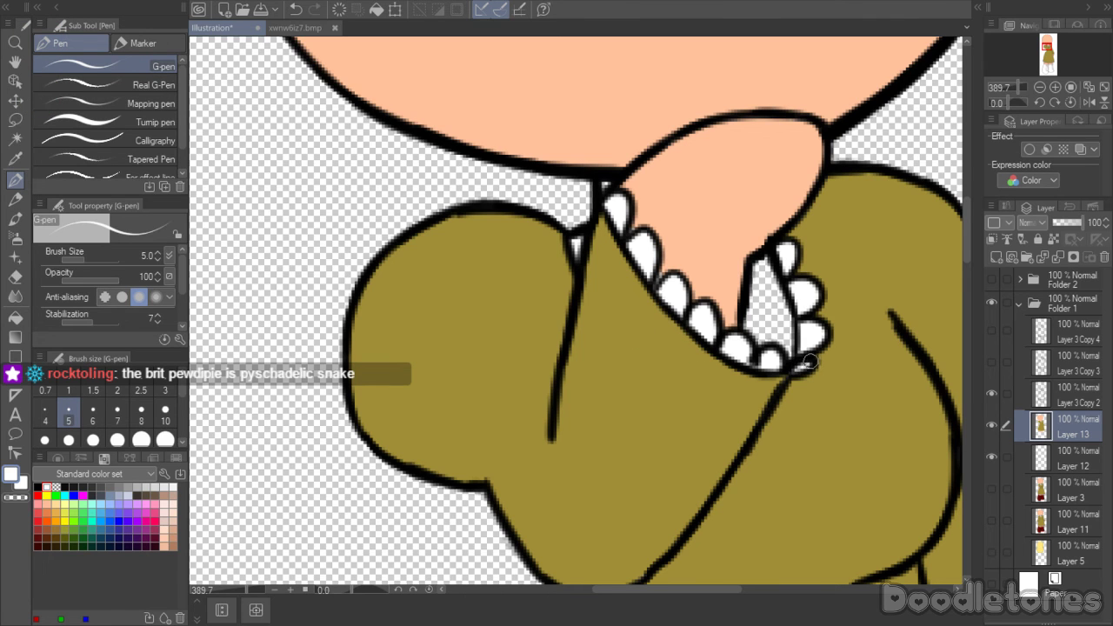
pyautogui.hotkey('ctrl', '-')
pyautogui.hotkey('ctrl', '-')
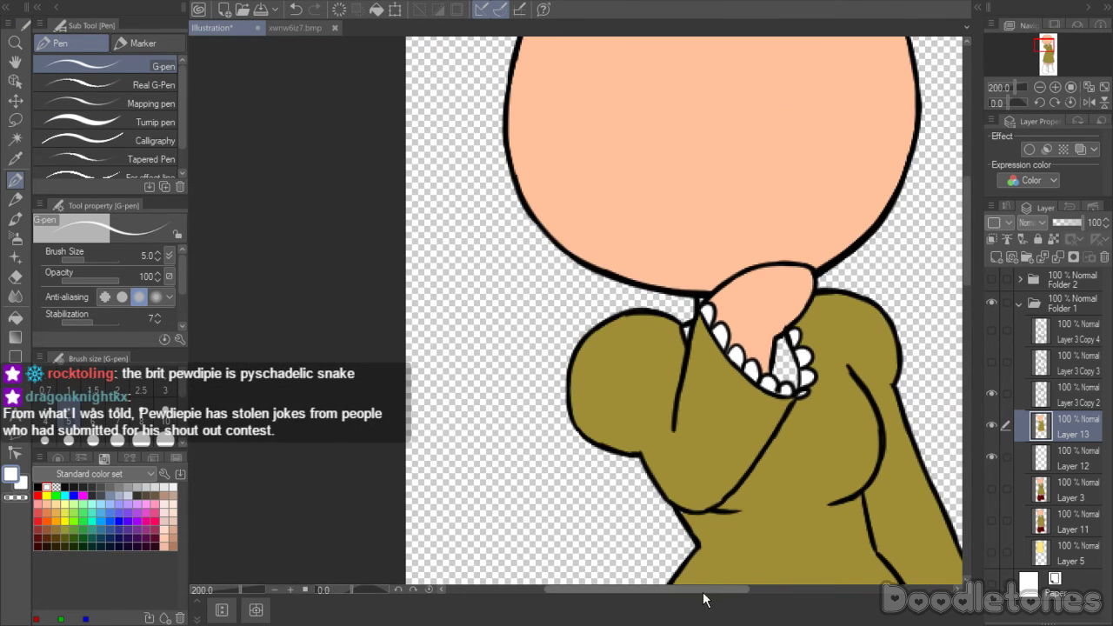
# - Fill the scalloped frills on the sleeve cuff and skirt hem with white
pyautogui.moveTo(708, 594); pyautogui.dragTo(765, 594)
pyautogui.moveTo(967, 269); pyautogui.dragTo(965, 387)
pyautogui.click(15, 317)
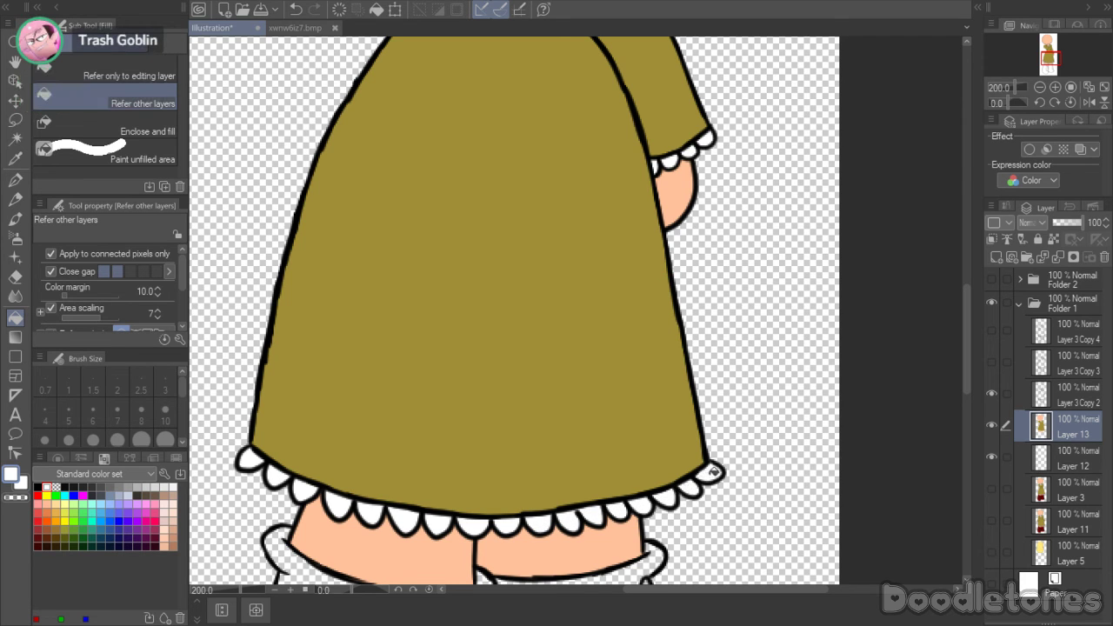
pyautogui.scroll(-3, 713, 472)
pyautogui.moveTo(962, 309); pyautogui.dragTo(974, 258)
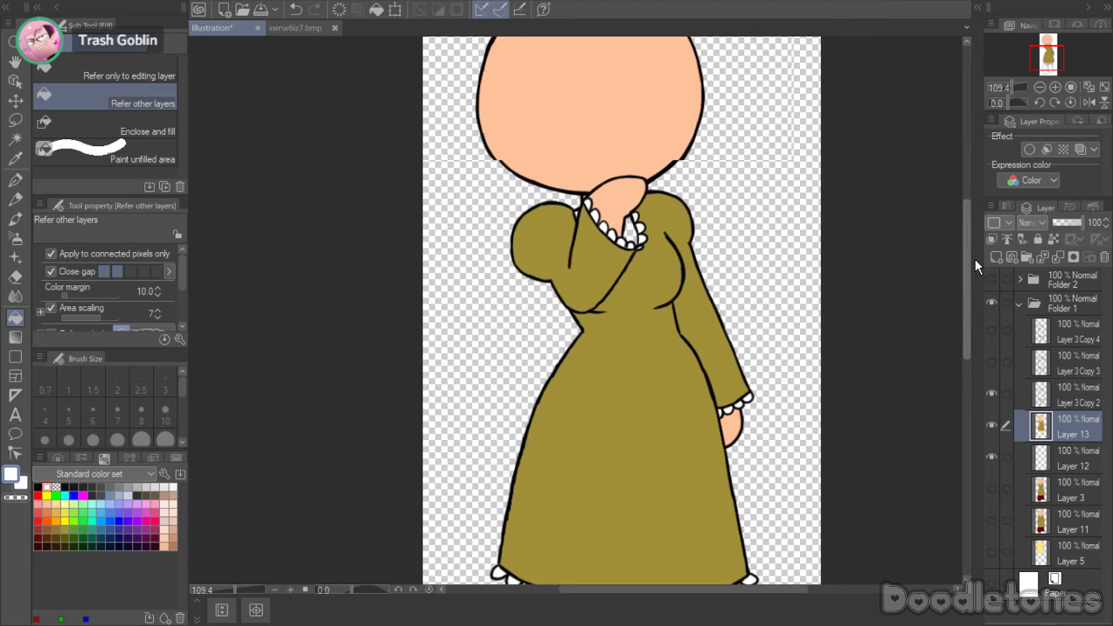
# - Sample the dress olive, darken it to a value of 41%, and fill the gap inside the collar beside the neck
pyautogui.scroll(3, 980, 245)
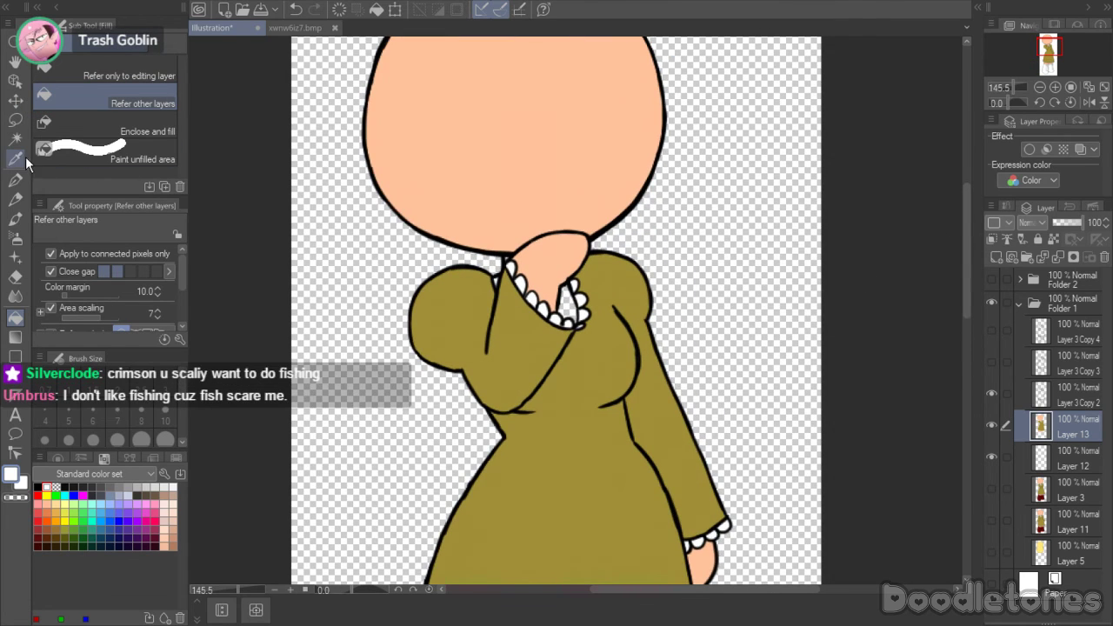
pyautogui.click(15, 158)
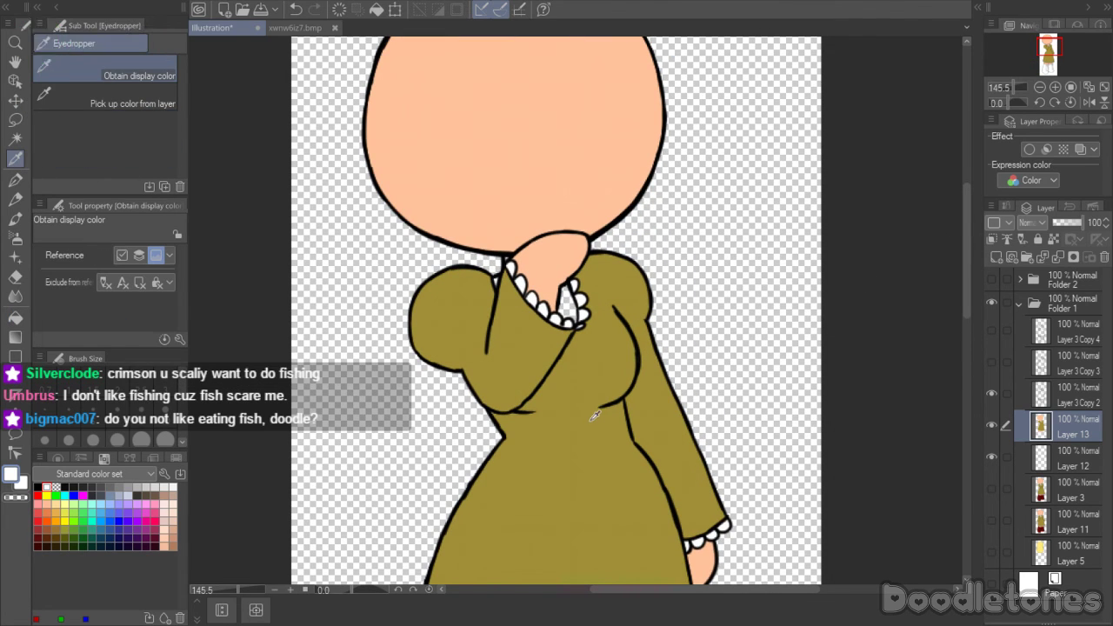
pyautogui.click(85, 457)
pyautogui.moveTo(111, 518); pyautogui.dragTo(95, 518)
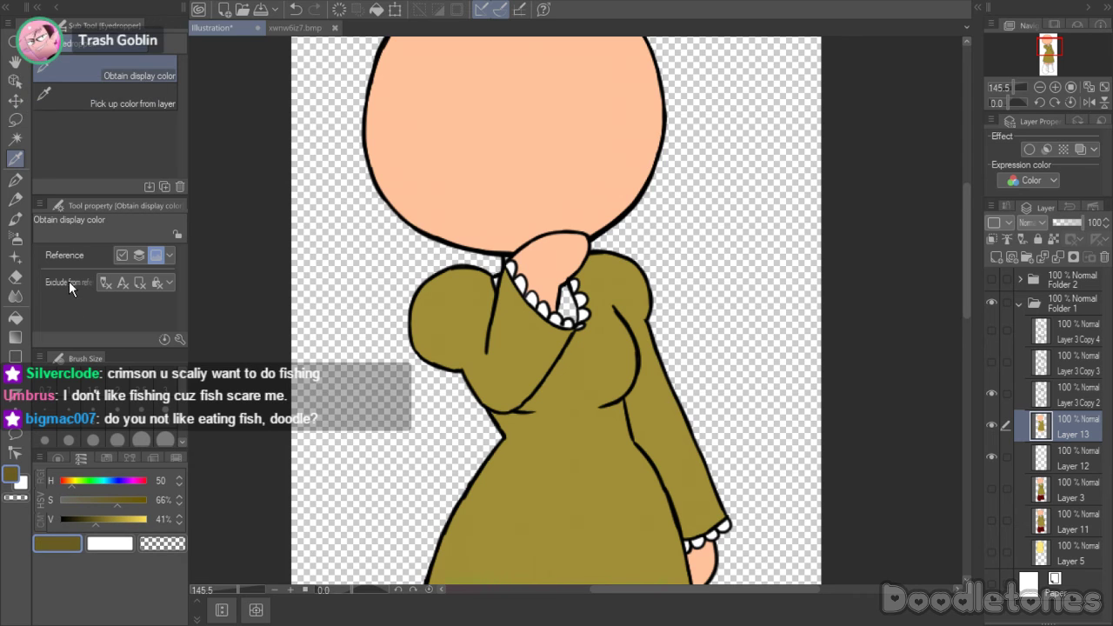
pyautogui.click(15, 317)
pyautogui.click(567, 303)
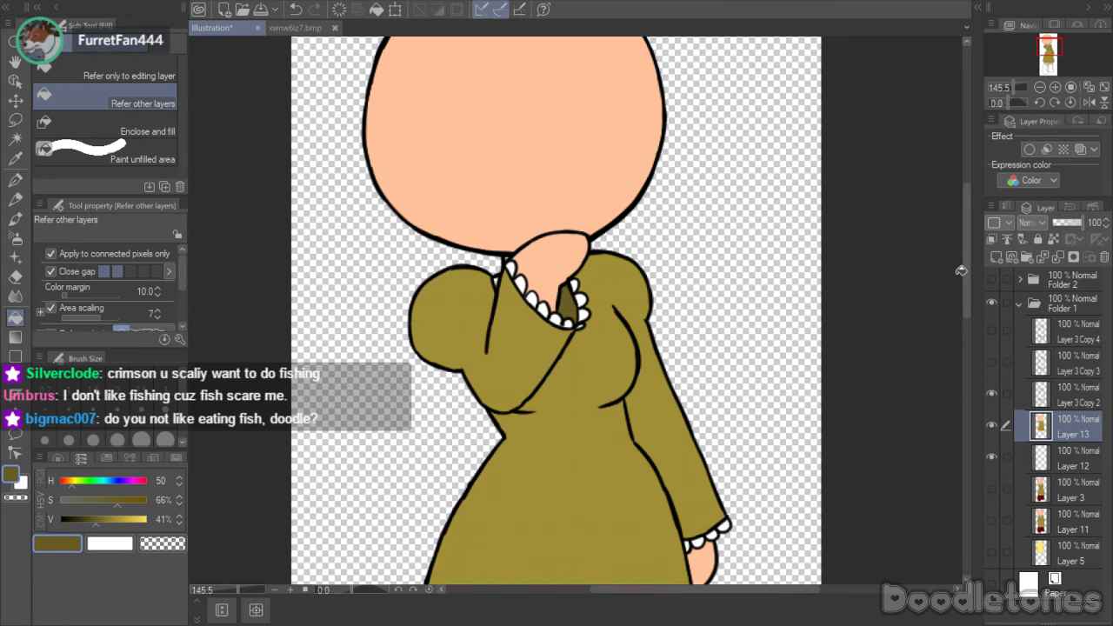
# - Sample the dark red boot colour in xwnw6iz7.bmp and fill both boots and their cuffs with it
pyautogui.moveTo(965, 272); pyautogui.dragTo(966, 439)
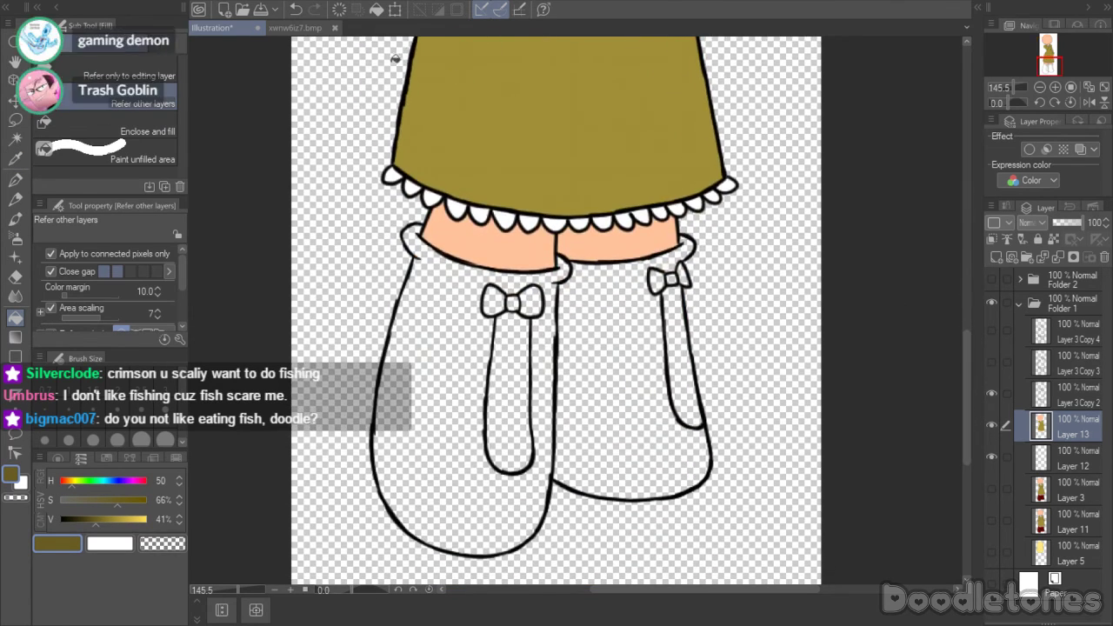
pyautogui.click(294, 28)
pyautogui.press('i')
pyautogui.click(452, 487)
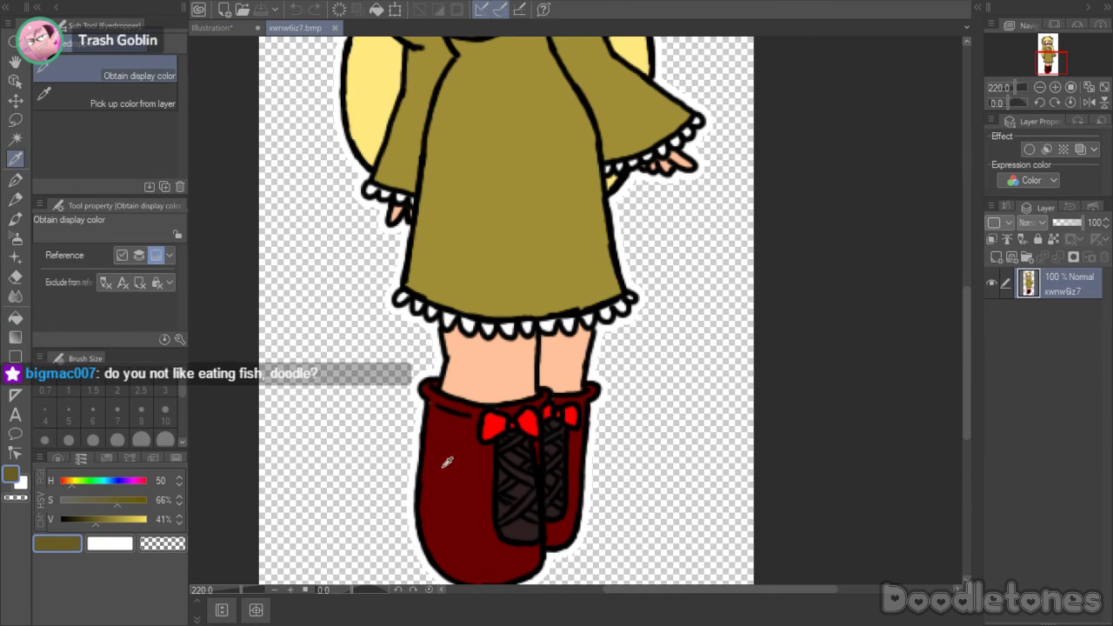
pyautogui.click(211, 28)
pyautogui.click(15, 318)
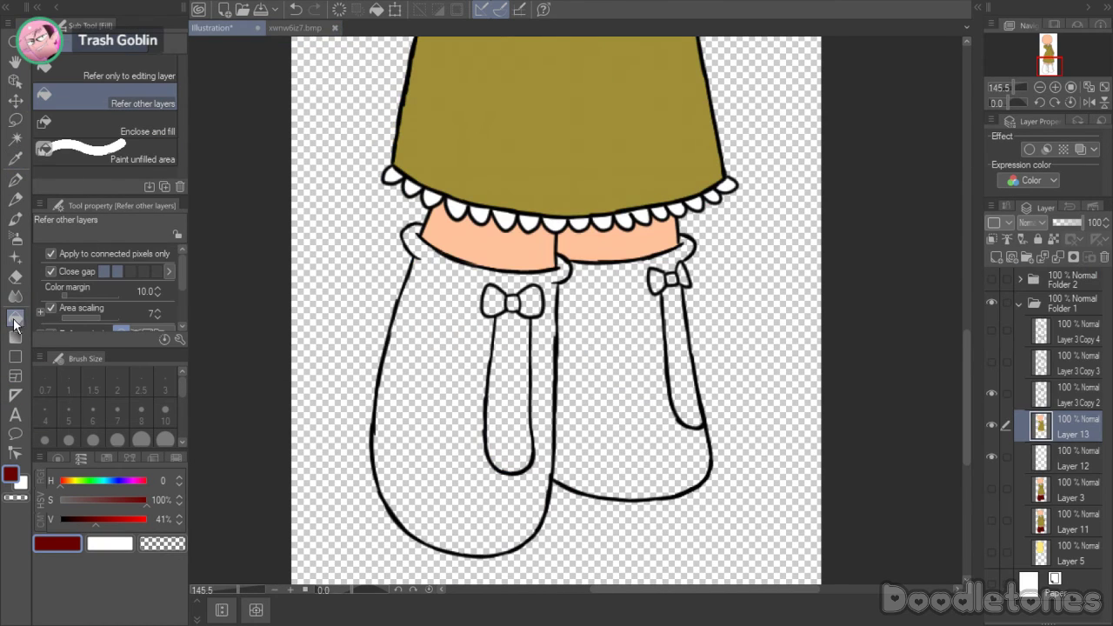
pyautogui.click(422, 356)
pyautogui.click(585, 357)
pyautogui.scroll(1, 596, 328)
pyautogui.scroll(1, 442, 142)
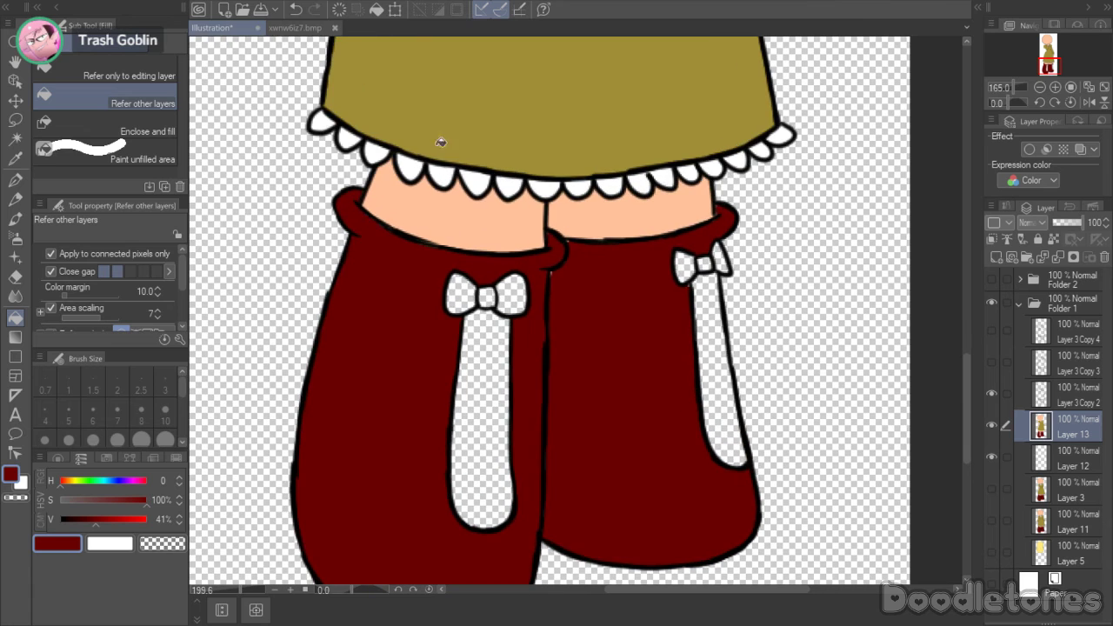
# - Sample the bright red bow colour in xwnw6iz7.bmp and fill the loops and knots of both boot bows
pyautogui.click(277, 28)
pyautogui.click(15, 158)
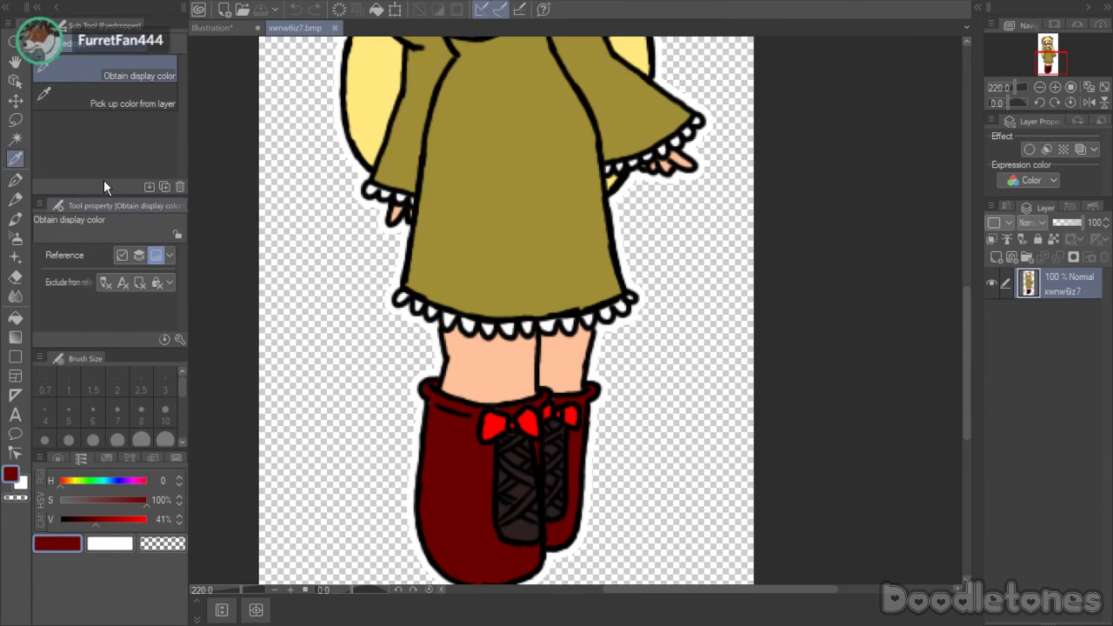
pyautogui.click(490, 419)
pyautogui.click(212, 28)
pyautogui.click(14, 319)
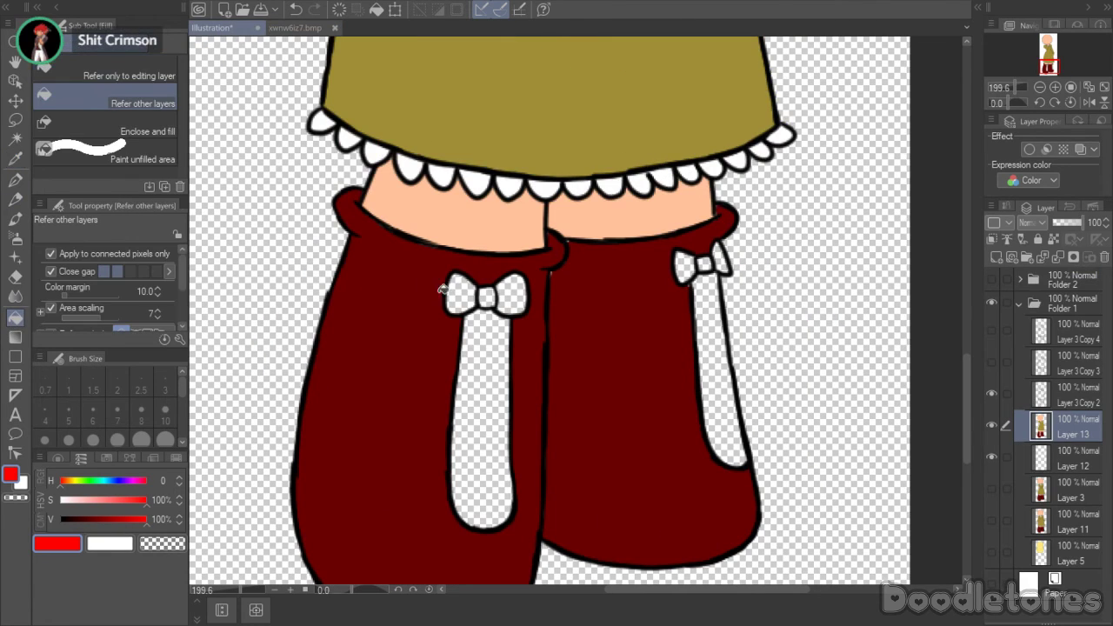
pyautogui.click(459, 296)
pyautogui.click(484, 300)
pyautogui.click(513, 296)
pyautogui.click(685, 266)
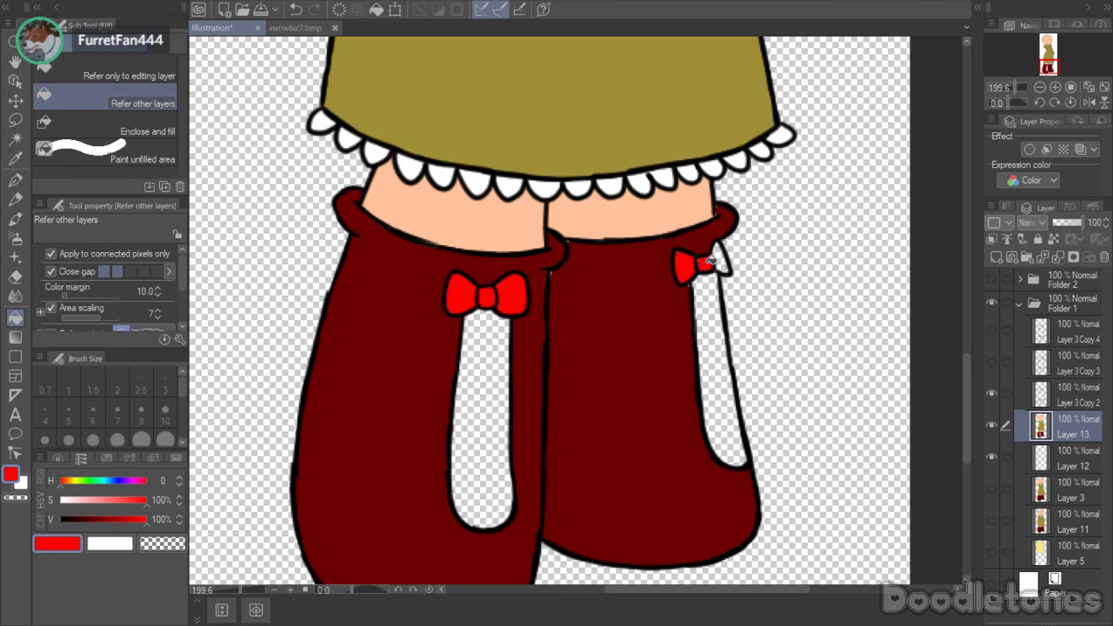
pyautogui.click(721, 259)
pyautogui.click(711, 262)
# - Sample the dark brown lacing colour in xwnw6iz7.bmp and fill the long front panels on both boots
pyautogui.click(276, 28)
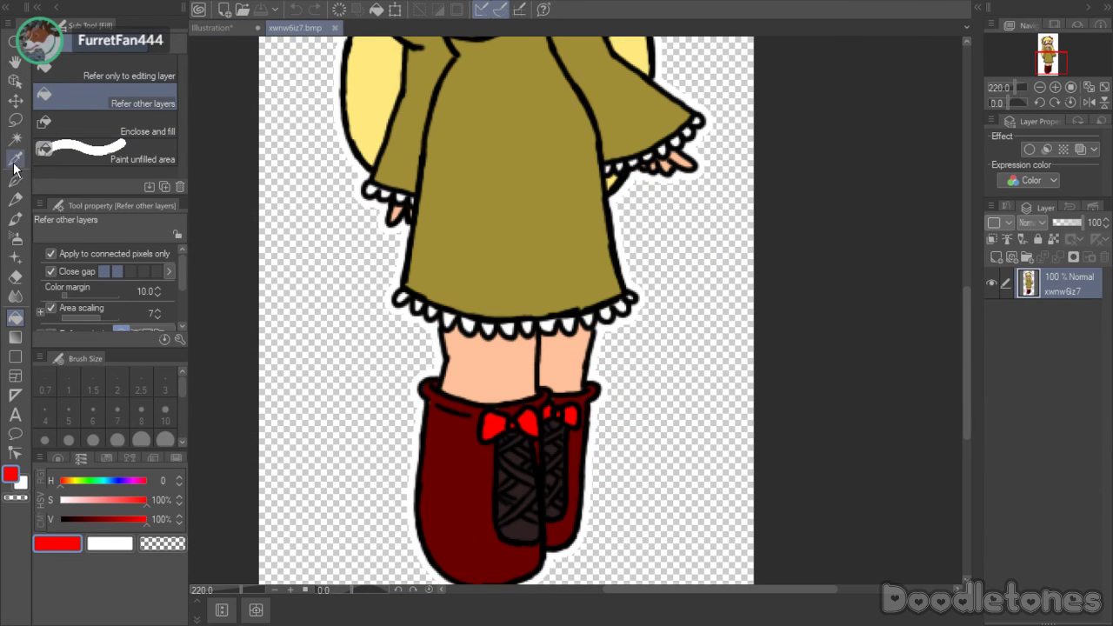
pyautogui.click(15, 158)
pyautogui.click(526, 531)
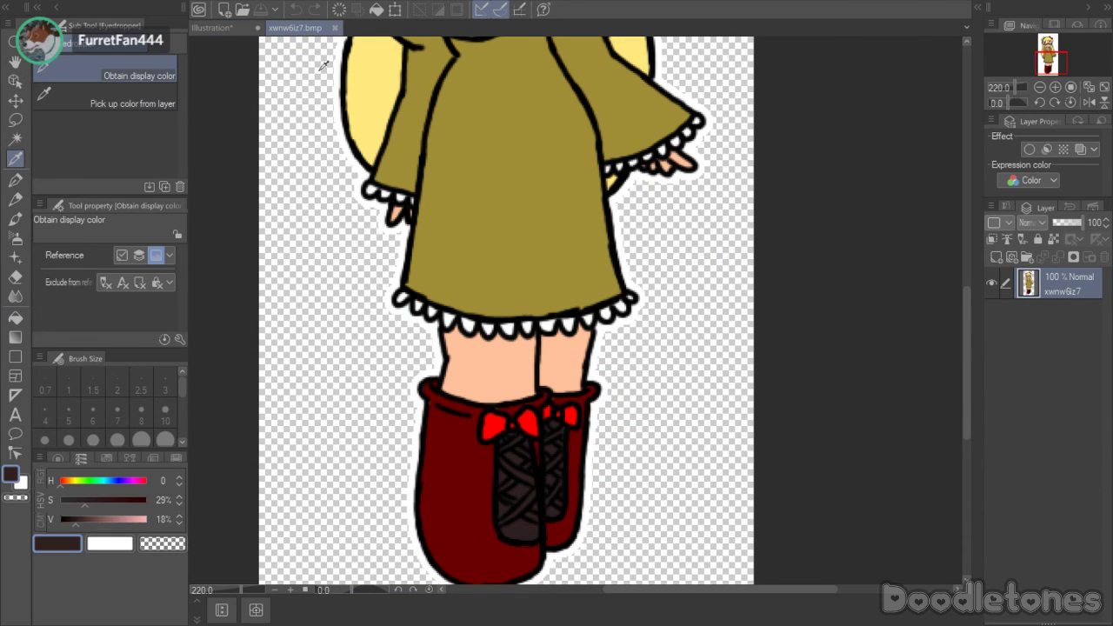
pyautogui.click(216, 28)
pyautogui.click(14, 316)
pyautogui.click(488, 352)
pyautogui.click(701, 346)
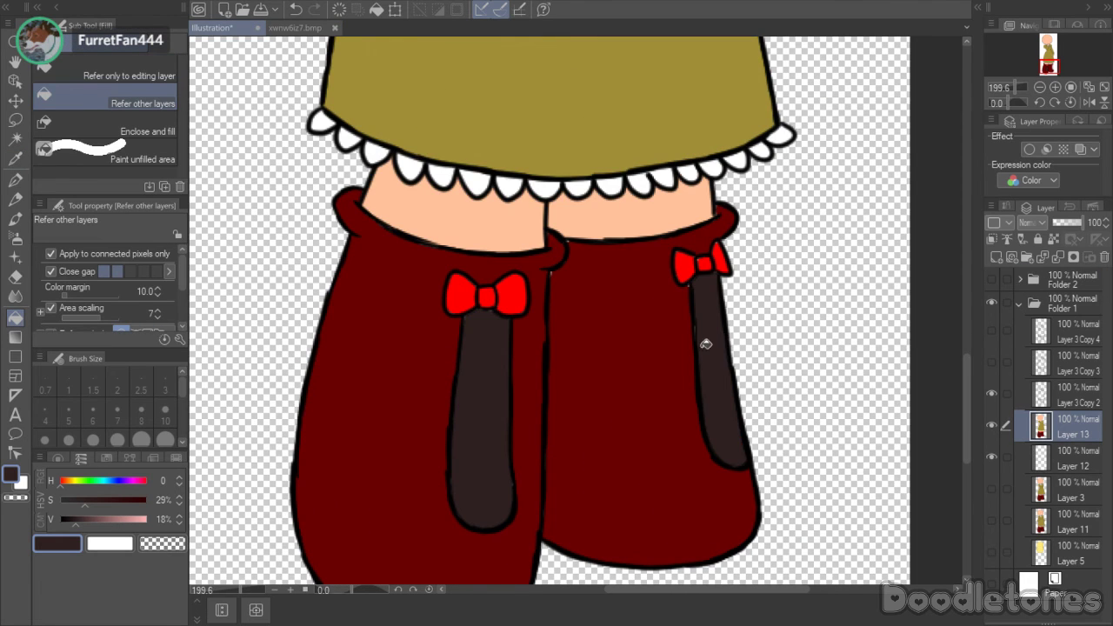
# - Merge the Layer 3 Copy 2 line art with the coloured Layer 13
pyautogui.scroll(-2, 813, 348)
pyautogui.scroll(-1, 817, 349)
pyautogui.hotkey('ctrl', 'e')
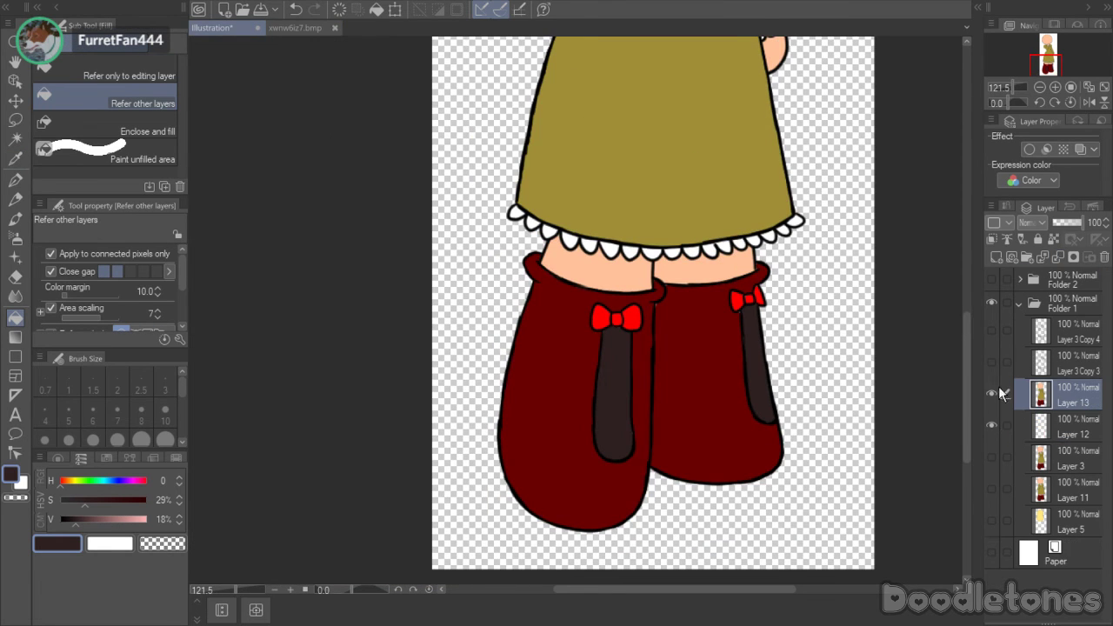
# - Fill all of Layer 12 with black while Layer 13 is hidden, and show Layer 13 again
pyautogui.click(1047, 426)
pyautogui.click(57, 457)
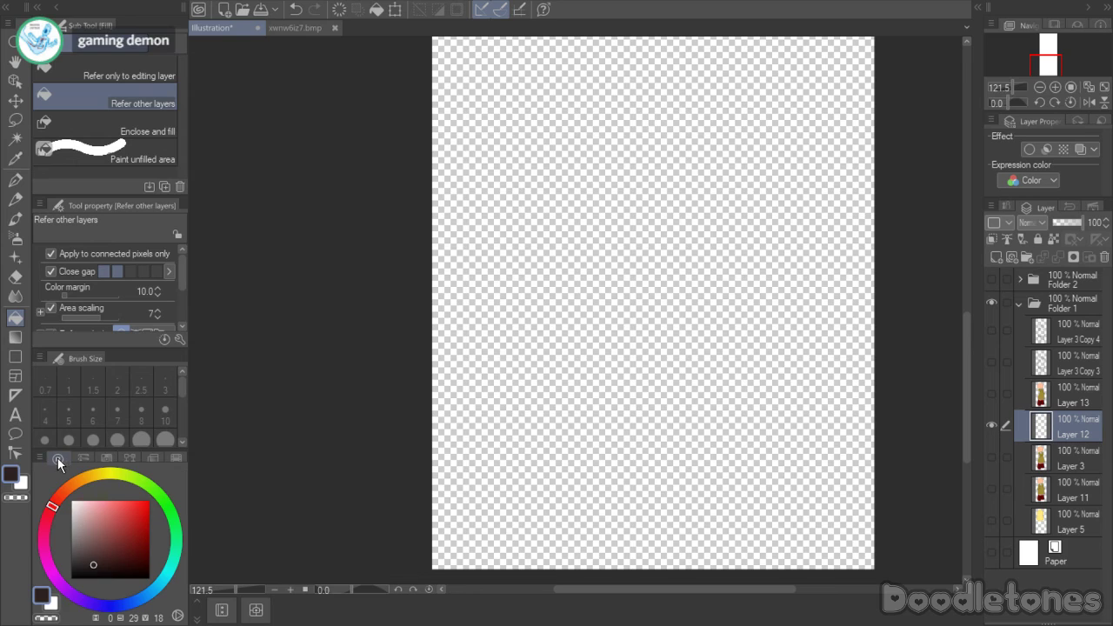
pyautogui.click(103, 458)
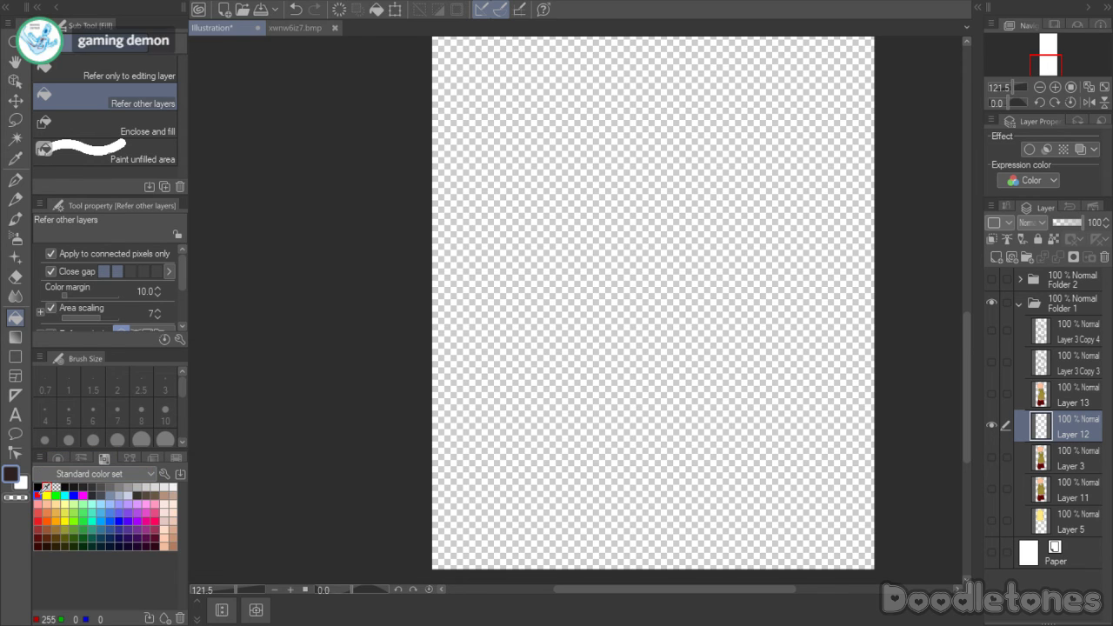
pyautogui.click(643, 357)
pyautogui.click(992, 397)
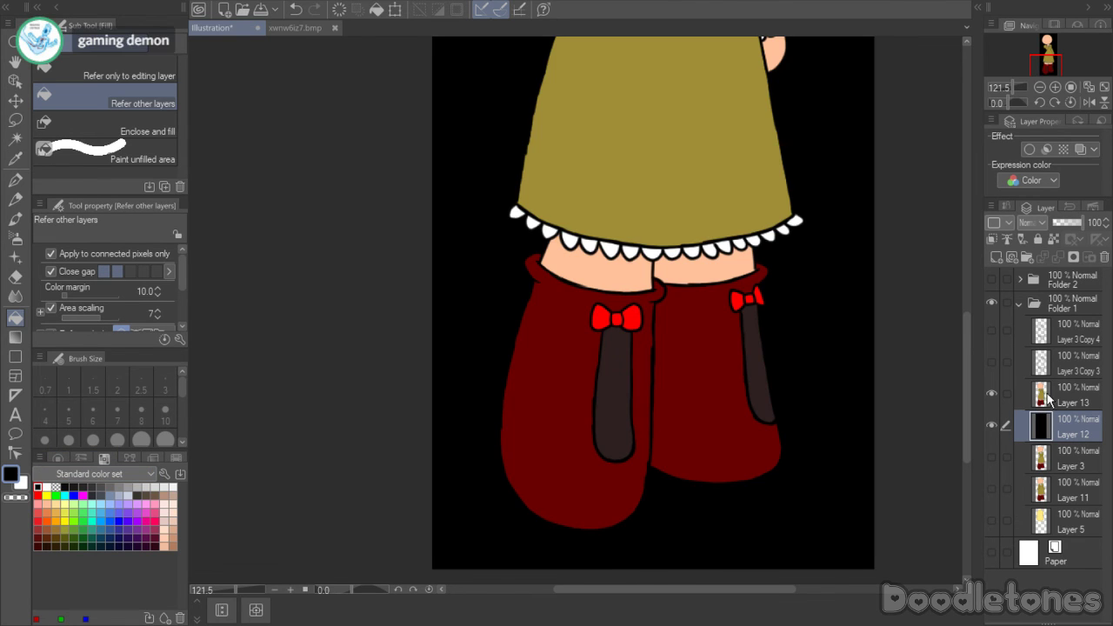
# - Auto-select the area outside the character on Layer 13, delete its black from Layer 12, and reselect Layer 13
pyautogui.click(1065, 396)
pyautogui.click(15, 138)
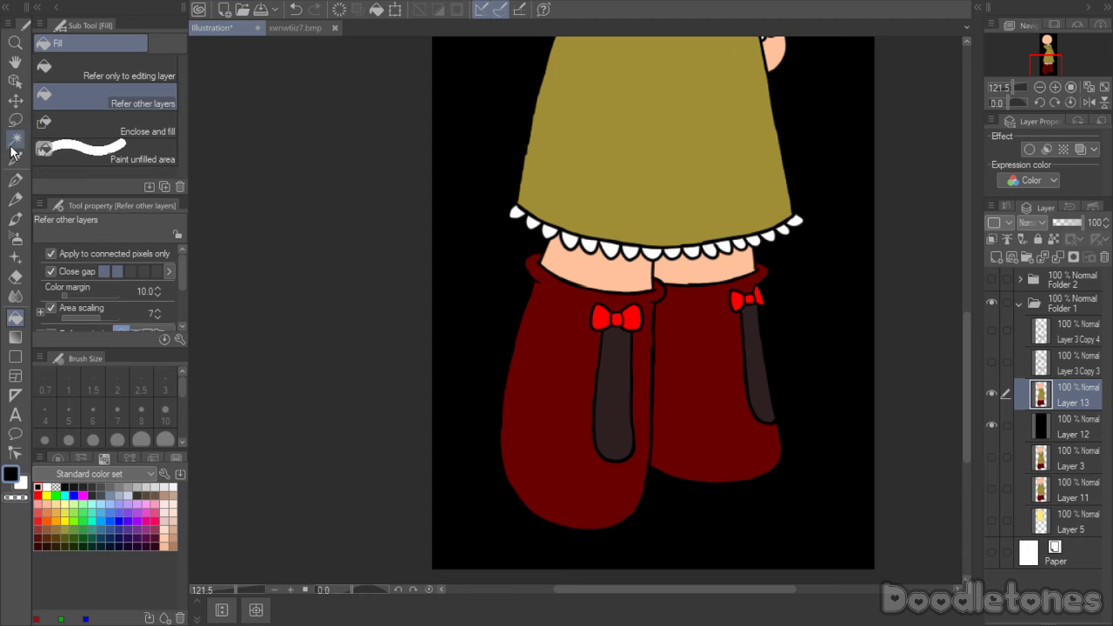
pyautogui.click(510, 146)
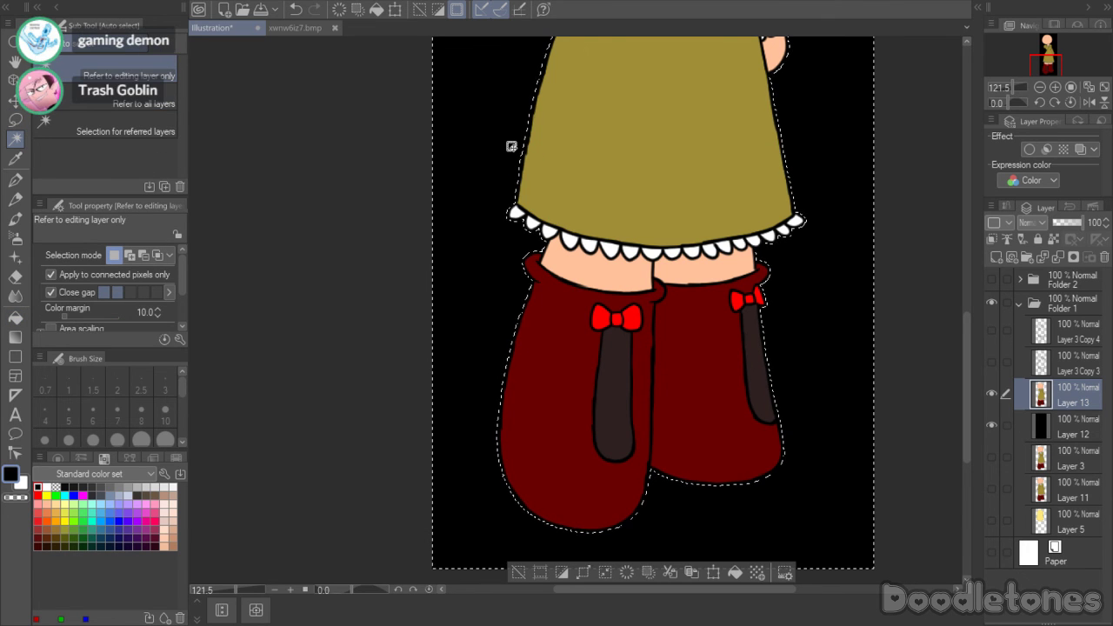
pyautogui.click(1048, 415)
pyautogui.press('Delete')
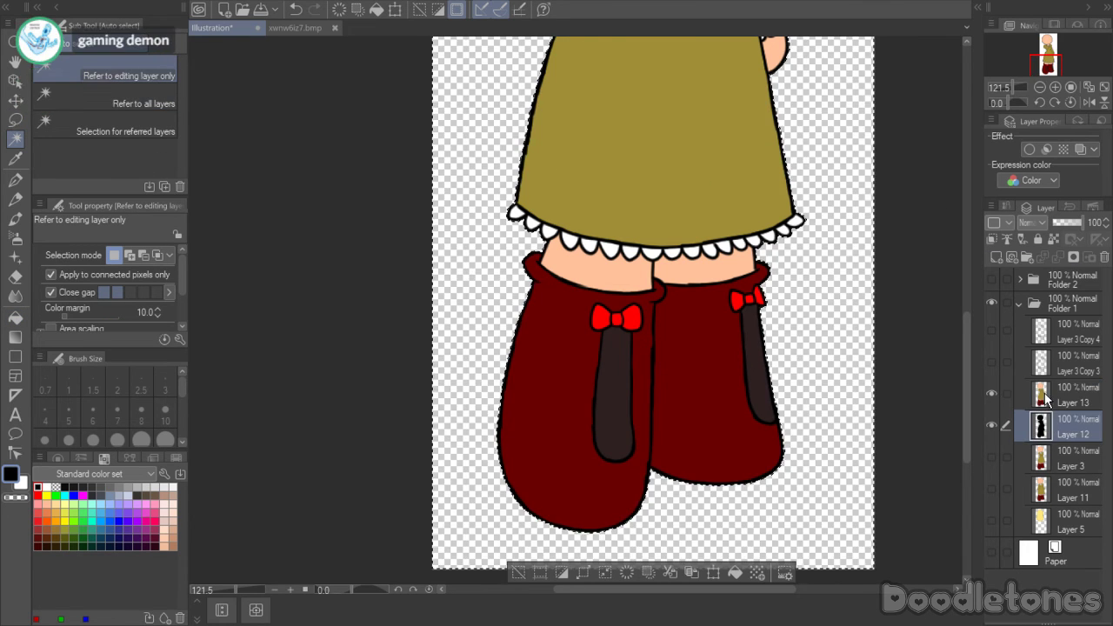
pyautogui.click(1046, 398)
pyautogui.scroll(-2, 964, 296)
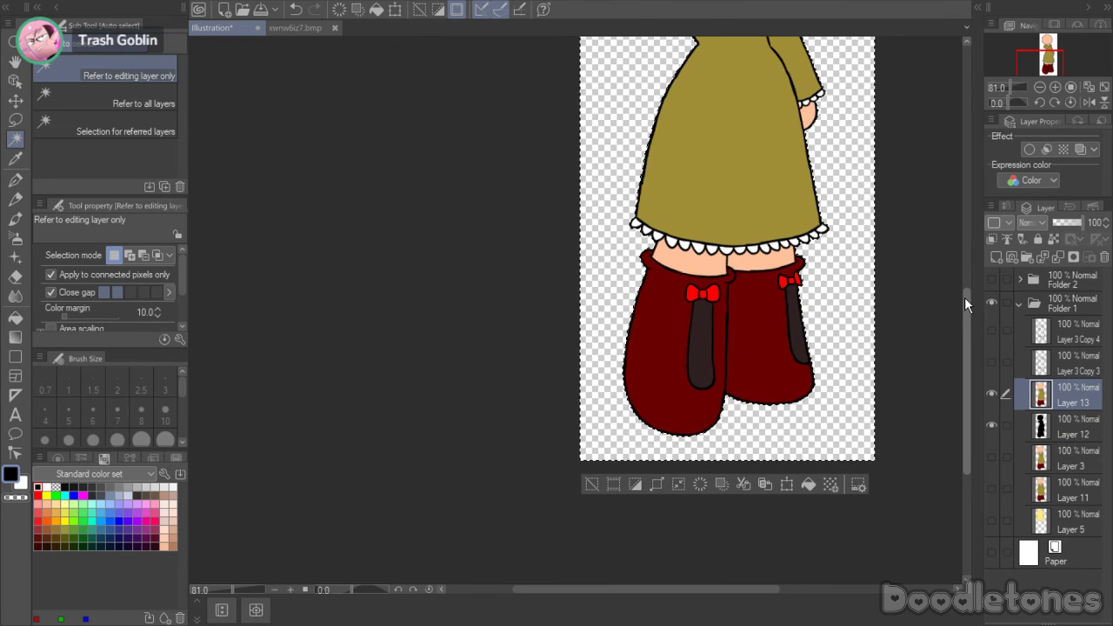
# - Clear the selection around the character and merge Layer 13 down into the black backing on Layer 12
pyautogui.moveTo(965, 297); pyautogui.dragTo(962, 188)
pyautogui.scroll(2, 870, 245)
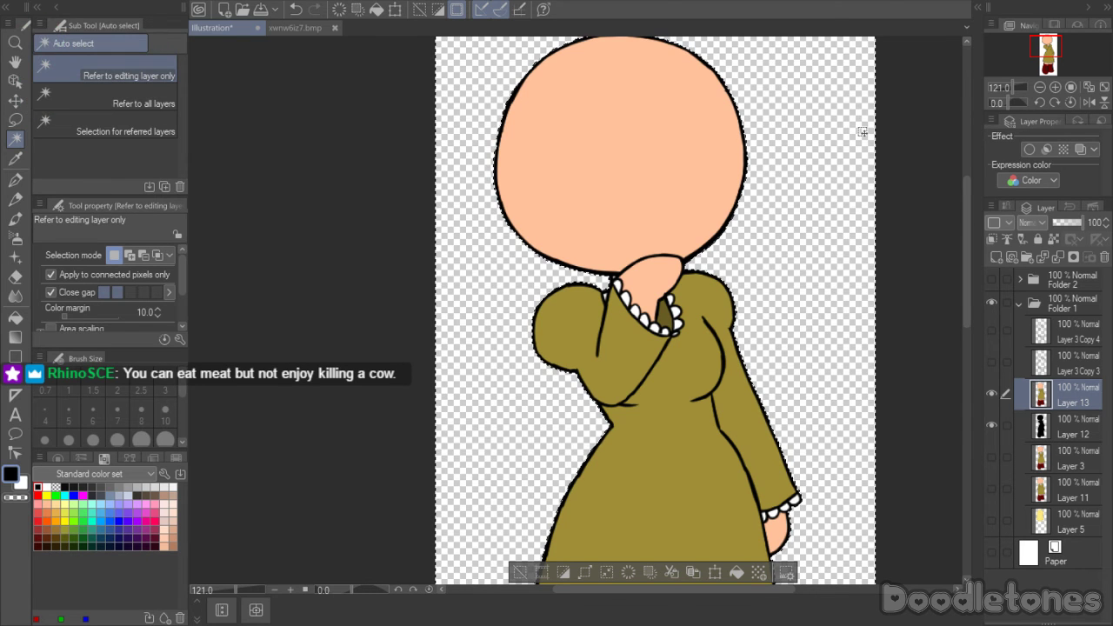
pyautogui.click(520, 573)
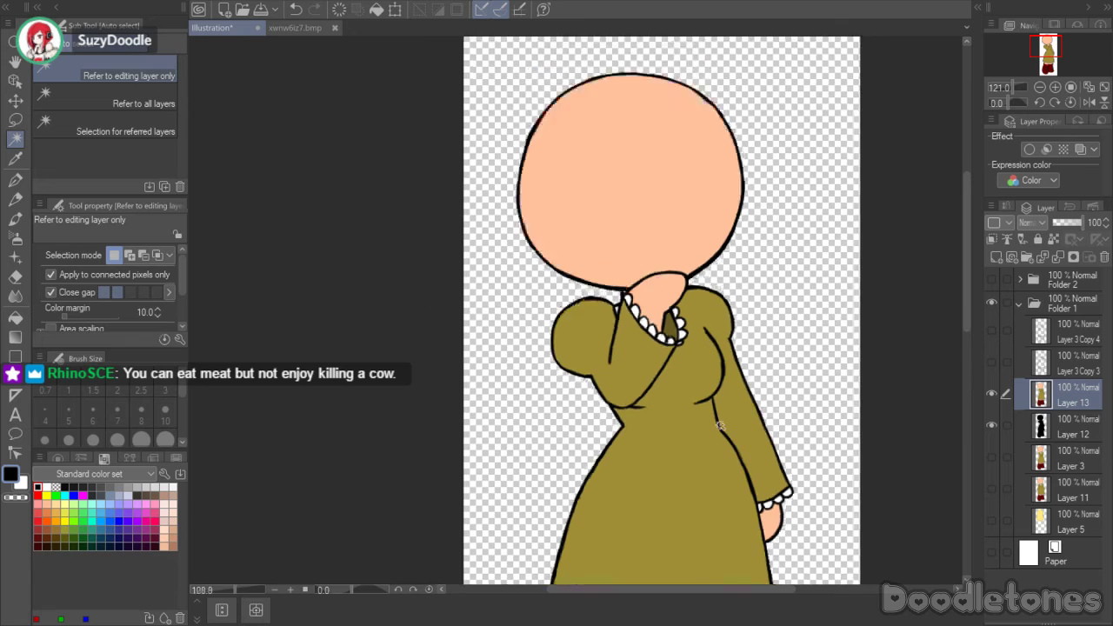
pyautogui.scroll(-4, 869, 398)
pyautogui.scroll(2, 868, 397)
pyautogui.scroll(-4, 975, 358)
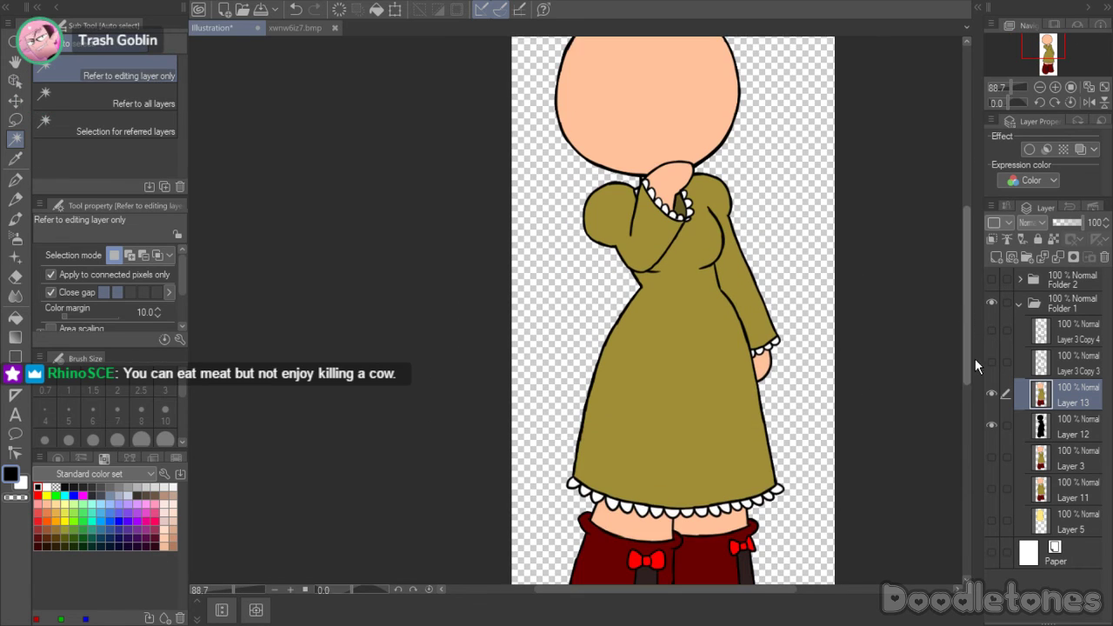
pyautogui.click(1057, 257)
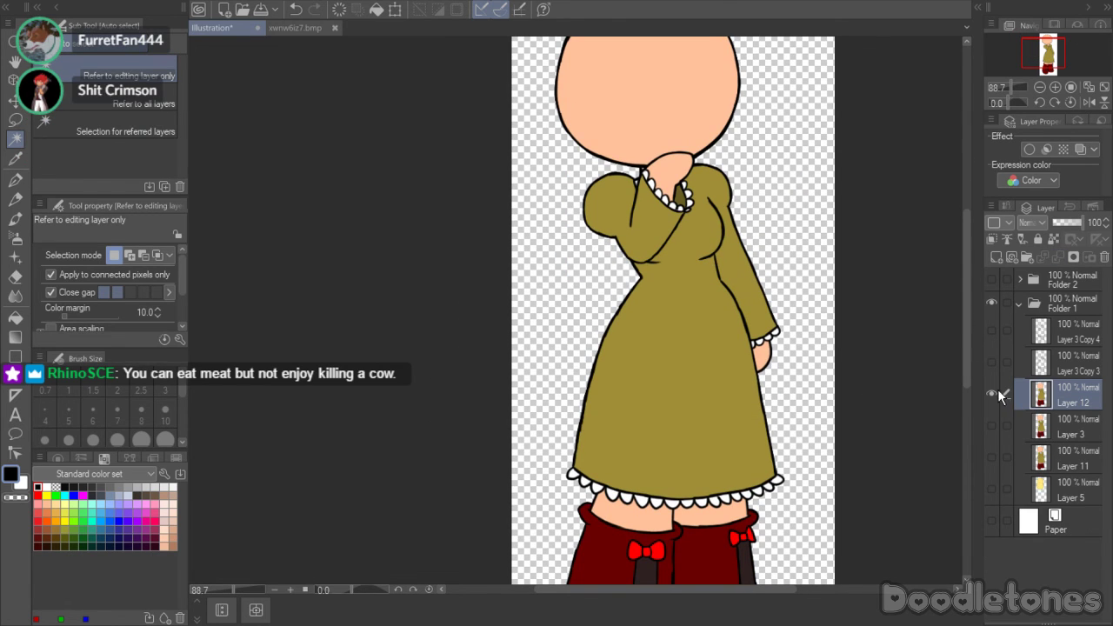
# - Hide Layer 12, show the Layer 3 Copy 3 line art, and add two new raster layers beneath it
pyautogui.click(993, 393)
pyautogui.click(992, 363)
pyautogui.click(996, 258)
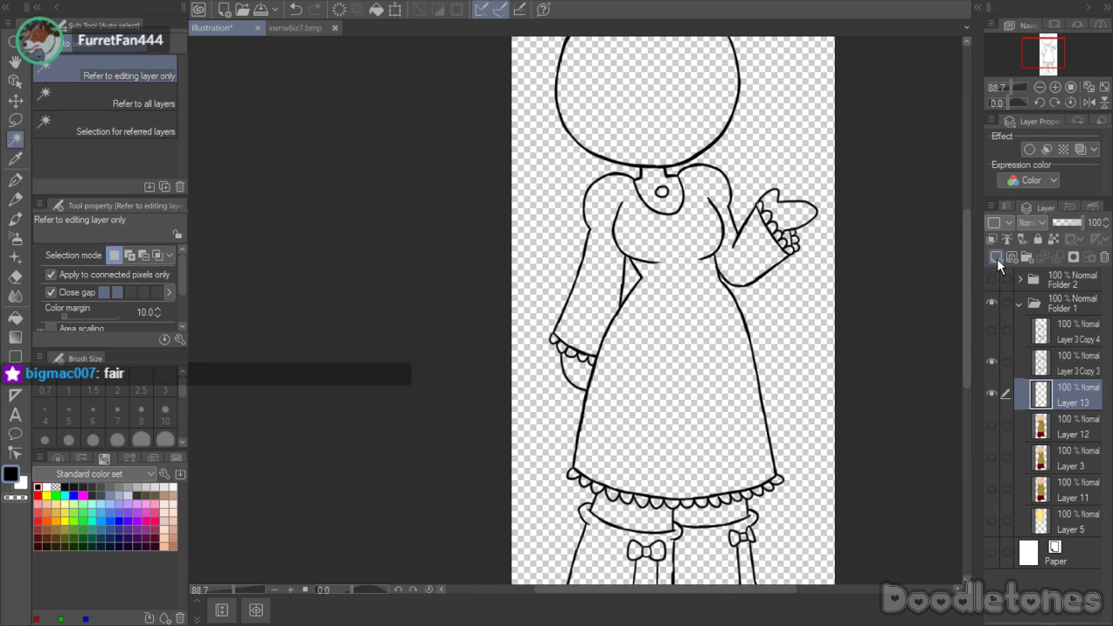
pyautogui.click(997, 260)
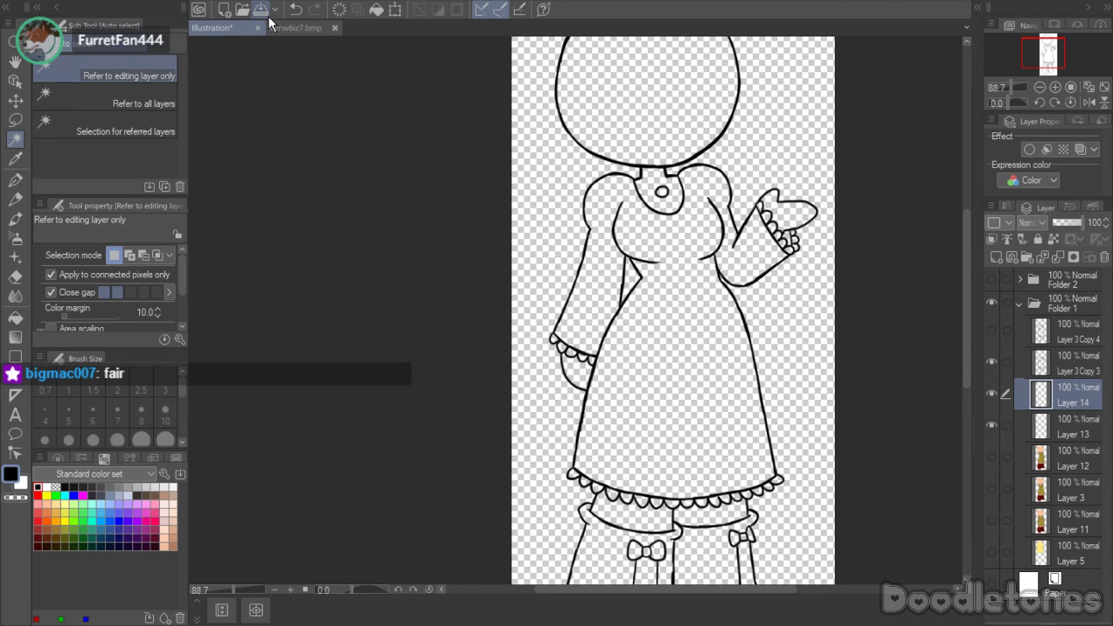
# - Sample the skin colour in xwnw6iz7.bmp and fill the head, both hands and both legs on Layer 14
pyautogui.click(314, 27)
pyautogui.press('i')
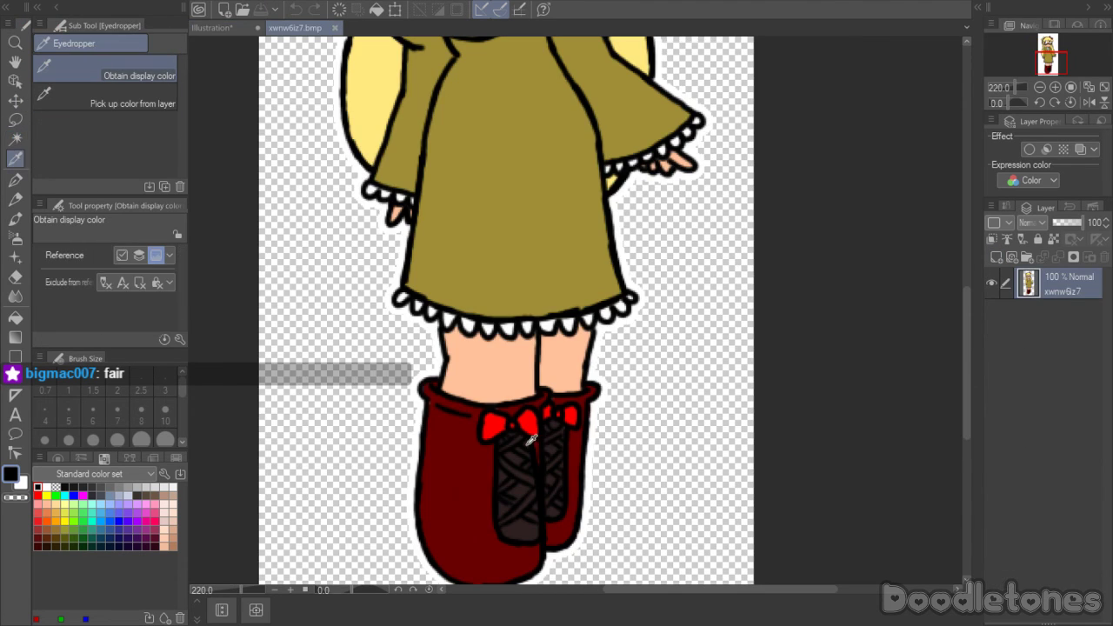
pyautogui.click(243, 28)
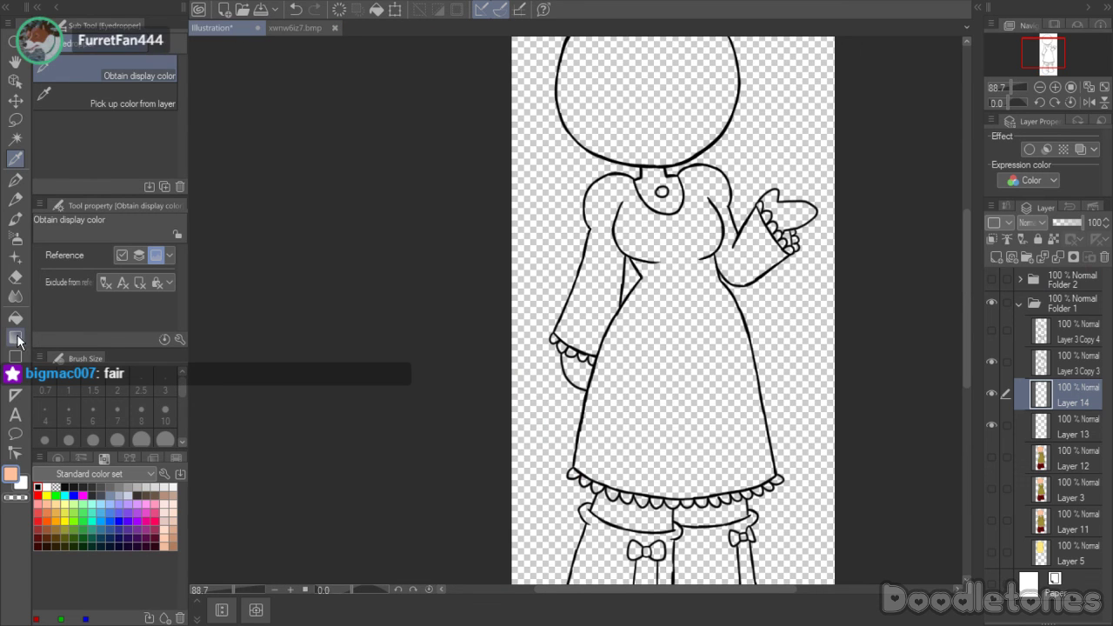
pyautogui.click(15, 318)
pyautogui.click(647, 131)
pyautogui.click(789, 210)
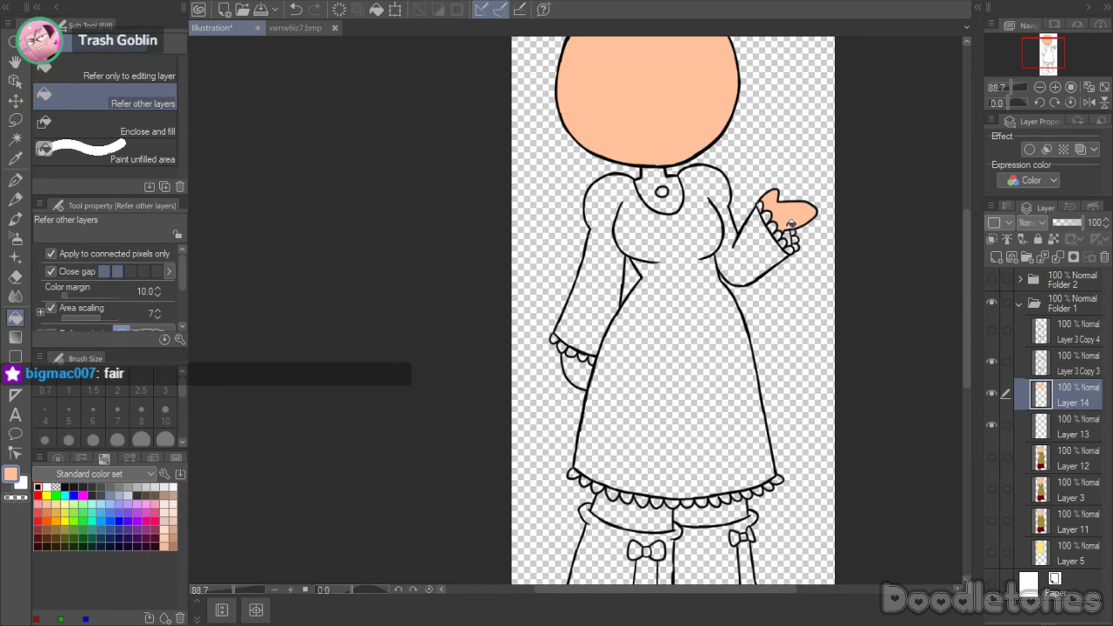
pyautogui.click(576, 372)
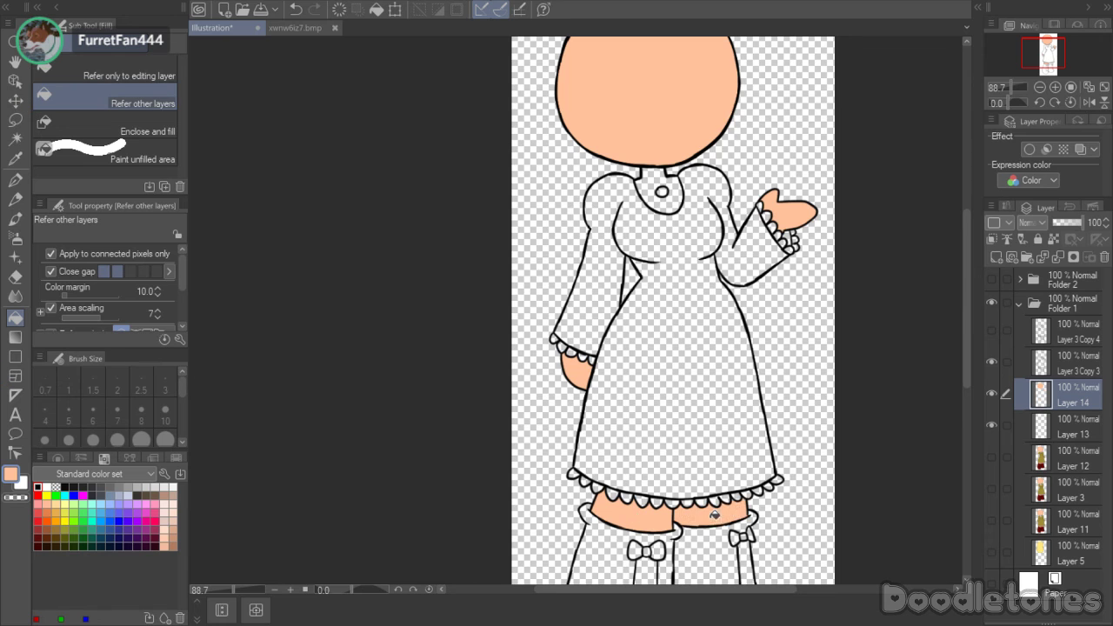
pyautogui.scroll(1, 874, 338)
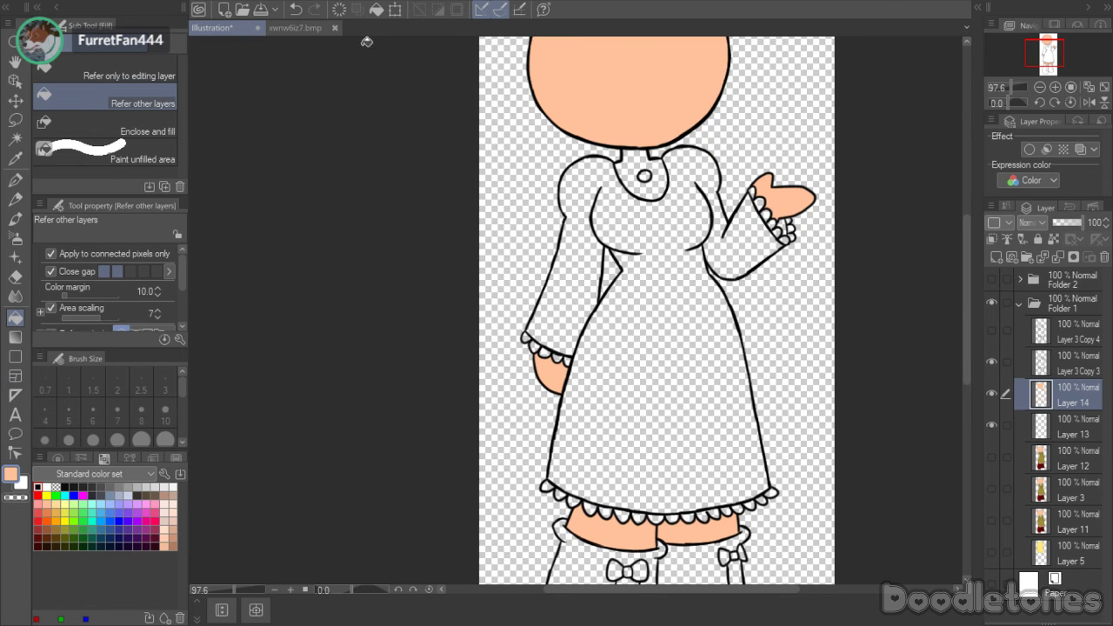
# - Sample the olive dress colour in xwnw6iz7.bmp and fill the bodice, sleeves and skirt on Layer 14
pyautogui.click(281, 27)
pyautogui.click(15, 157)
pyautogui.click(497, 136)
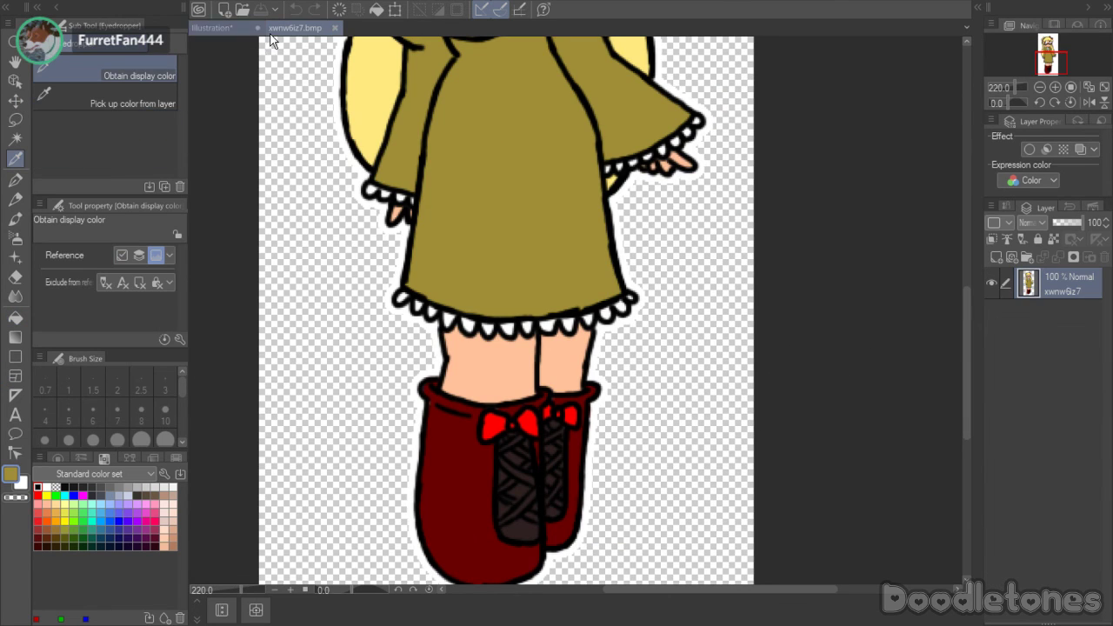
pyautogui.click(217, 28)
pyautogui.click(15, 319)
pyautogui.click(692, 306)
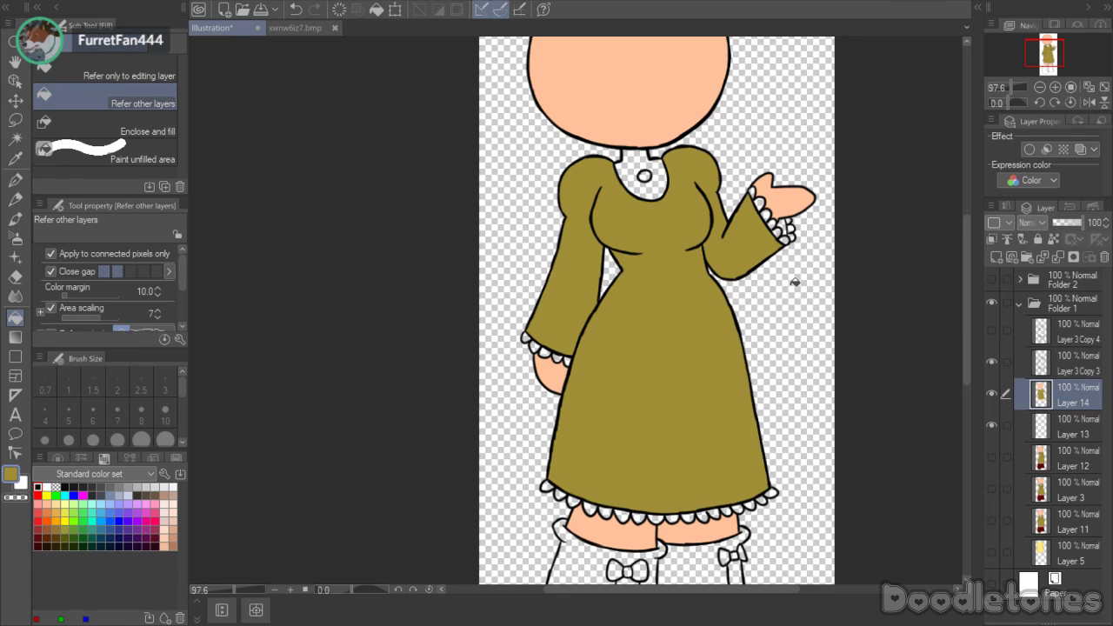
# - Darken the olive to a brightness value of 37% and fill the inside opening of the raised sleeve
pyautogui.scroll(3, 795, 213)
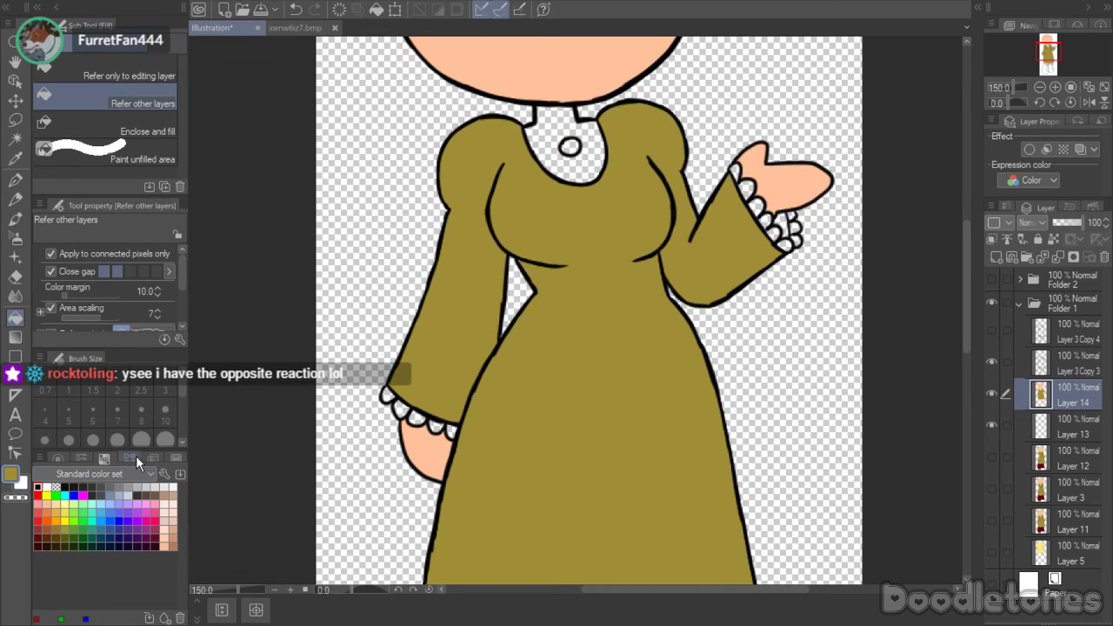
pyautogui.click(81, 458)
pyautogui.click(93, 521)
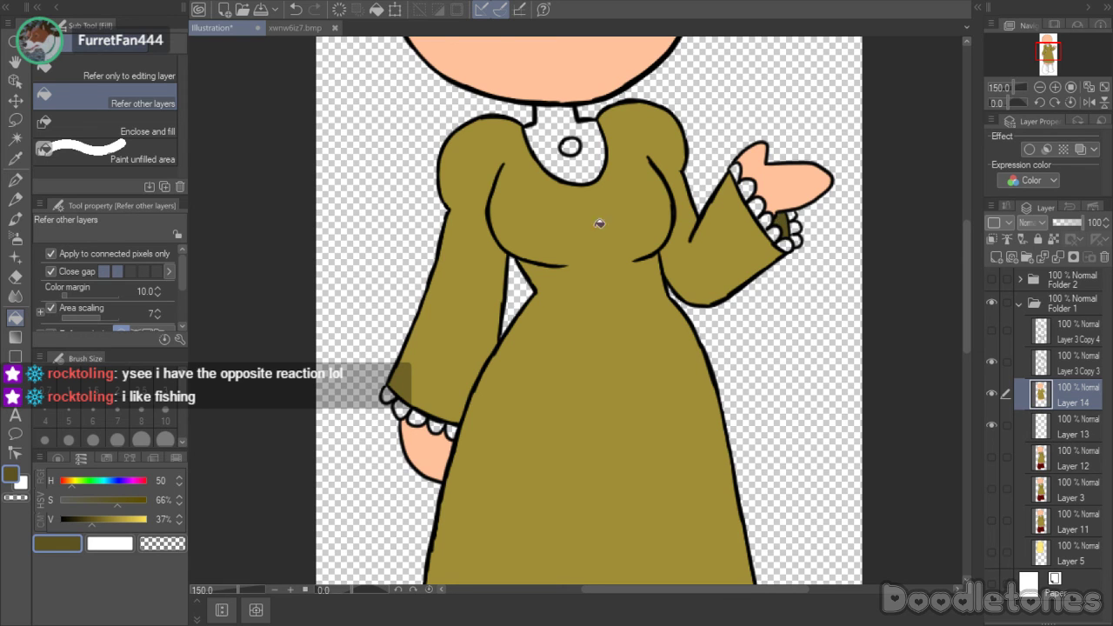
# - Sample white from the frill in xwnw6iz7.bmp and fill the collar, sleeve frills and skirt hem frill on Layer 14
pyautogui.click(288, 29)
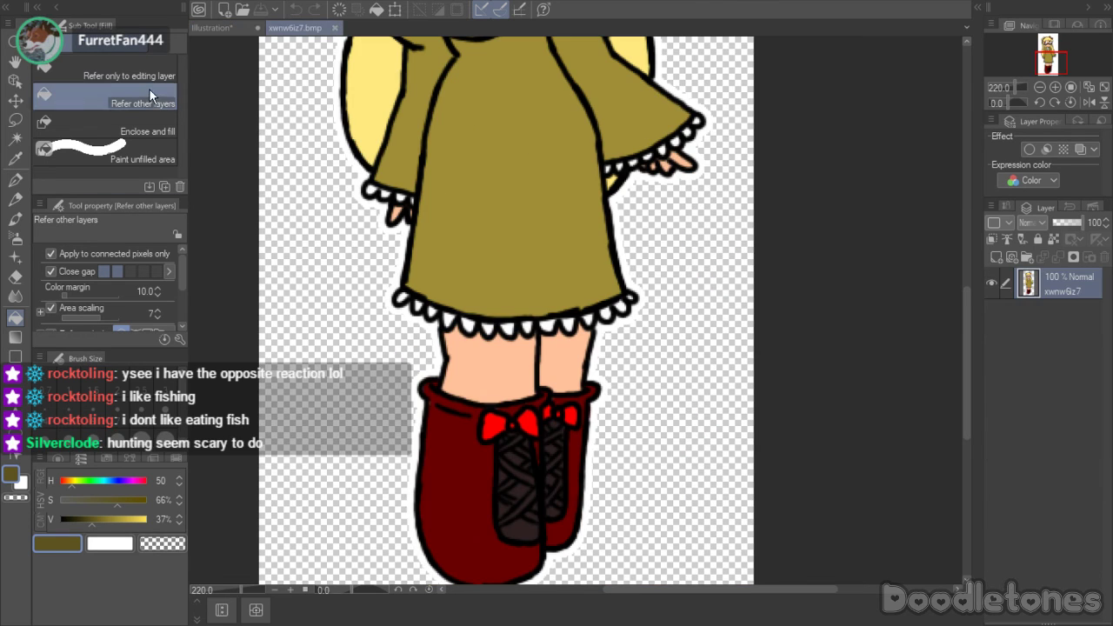
pyautogui.click(15, 158)
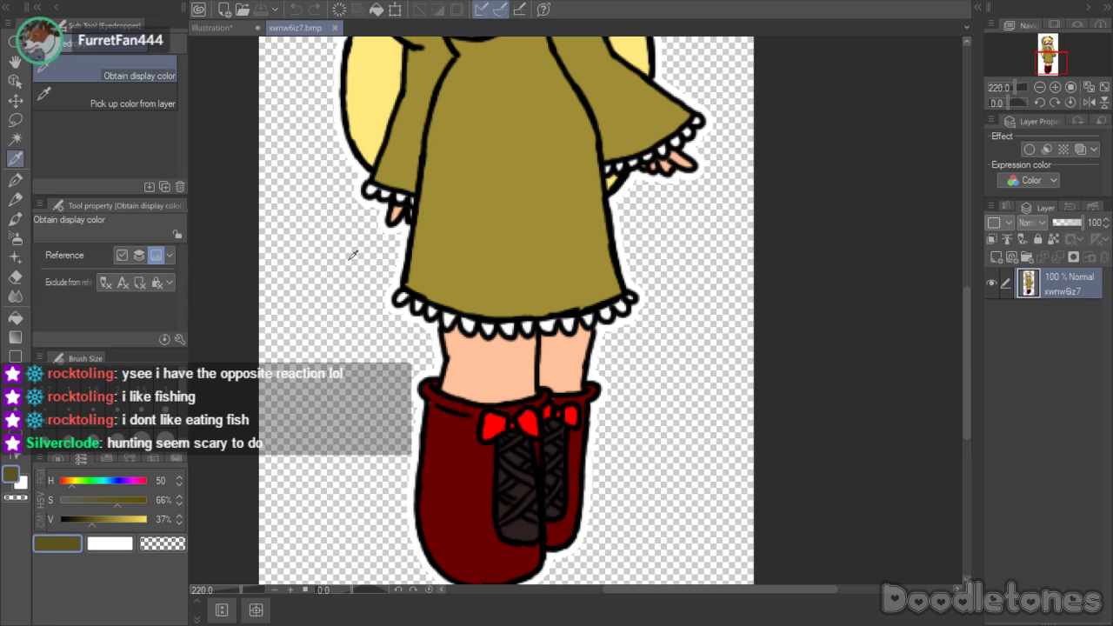
pyautogui.click(478, 320)
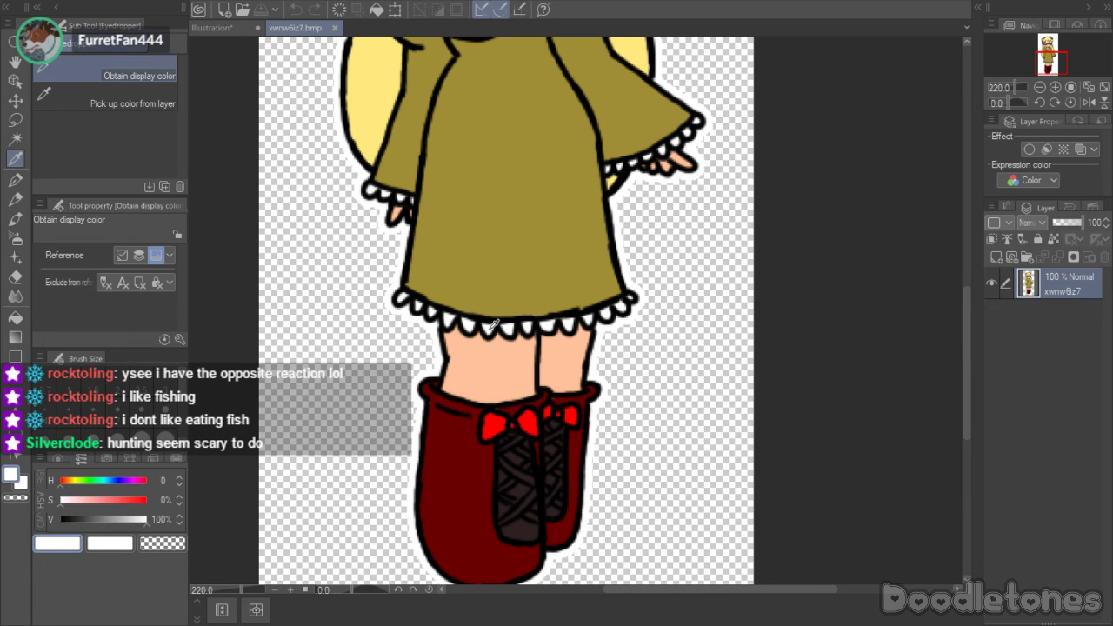
pyautogui.click(211, 28)
pyautogui.press('g')
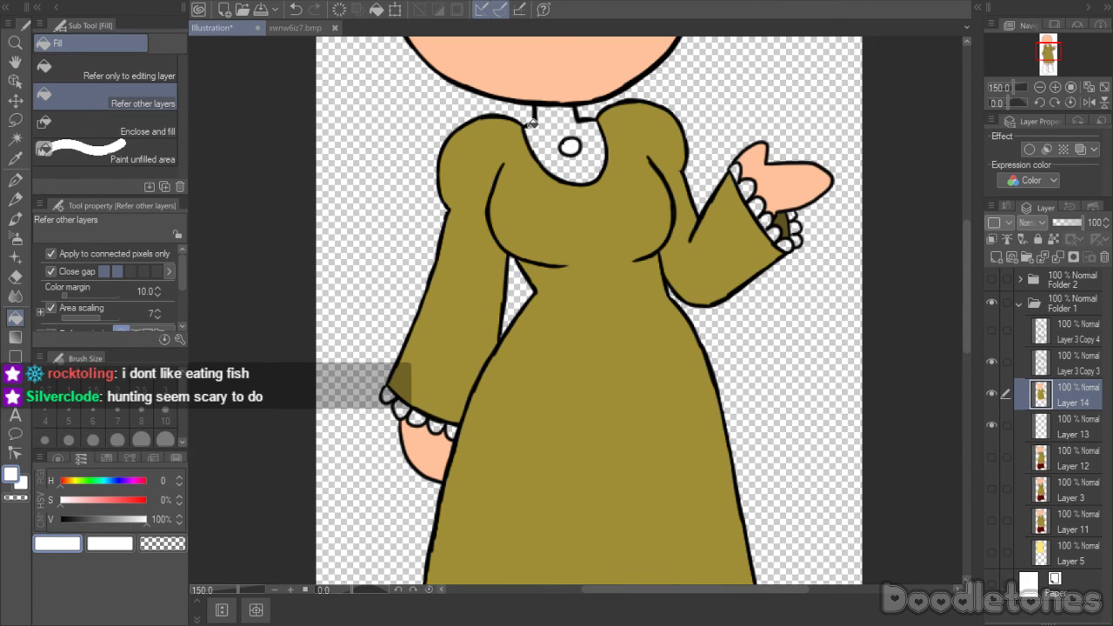
pyautogui.click(539, 128)
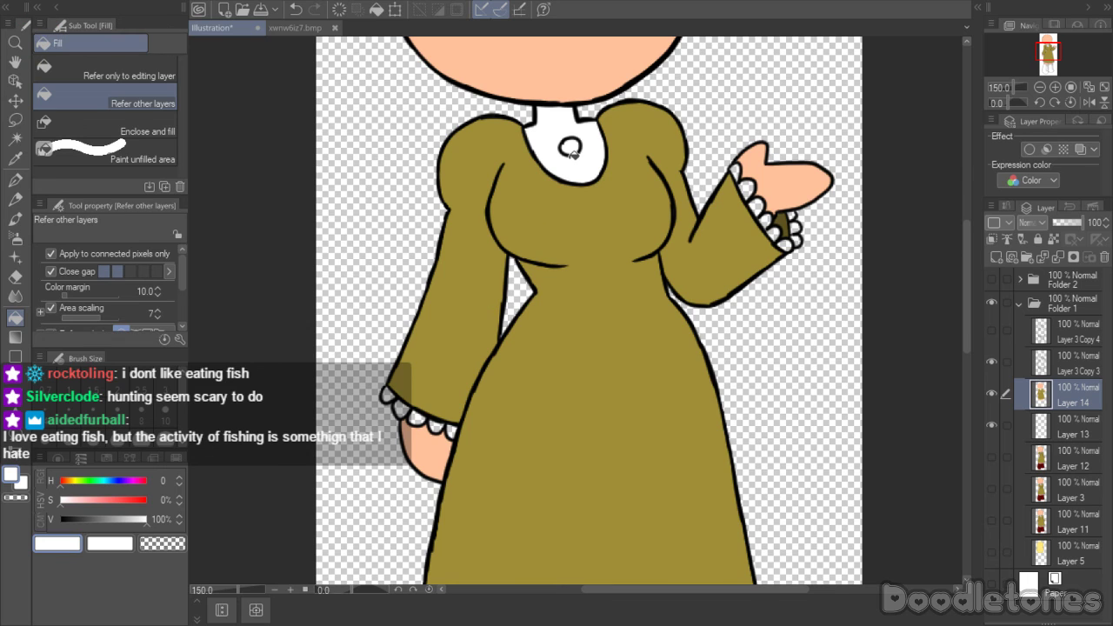
pyautogui.hotkey('ctrl', 'z')
pyautogui.click(553, 130)
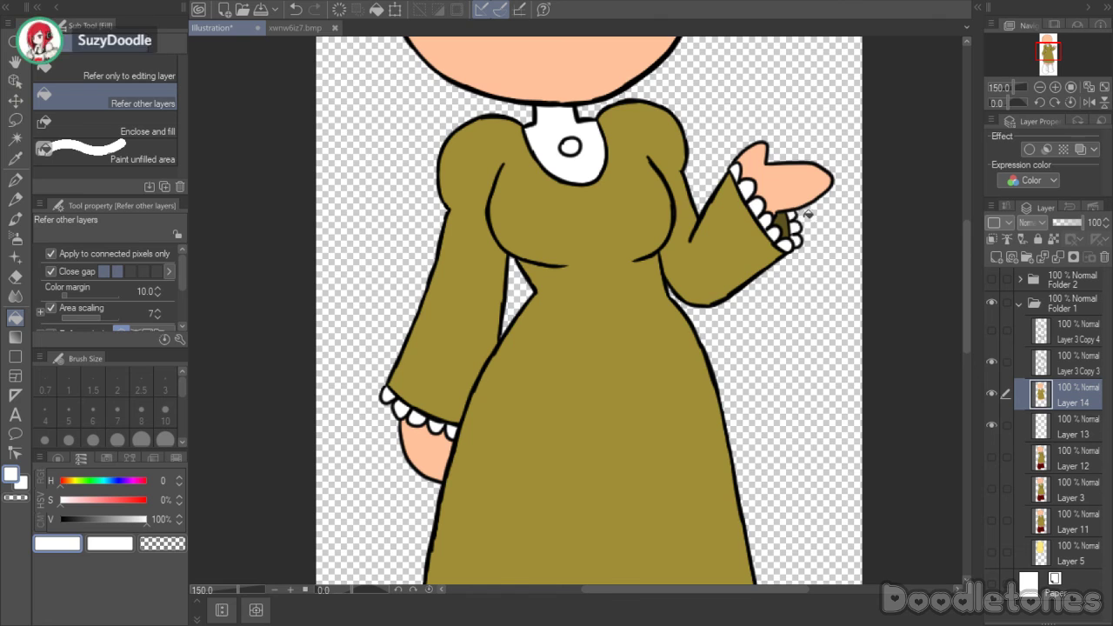
pyautogui.moveTo(965, 248); pyautogui.dragTo(968, 350)
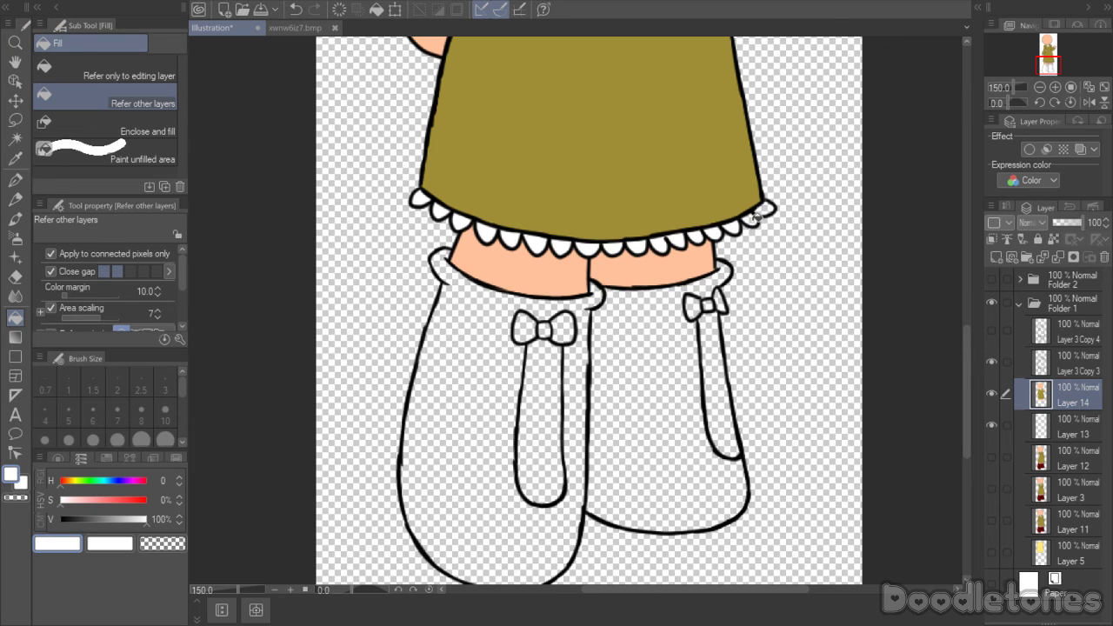
# - Sample the dark red boot colour in xwnw6iz7.bmp and fill both boots and their cuffs
pyautogui.click(295, 27)
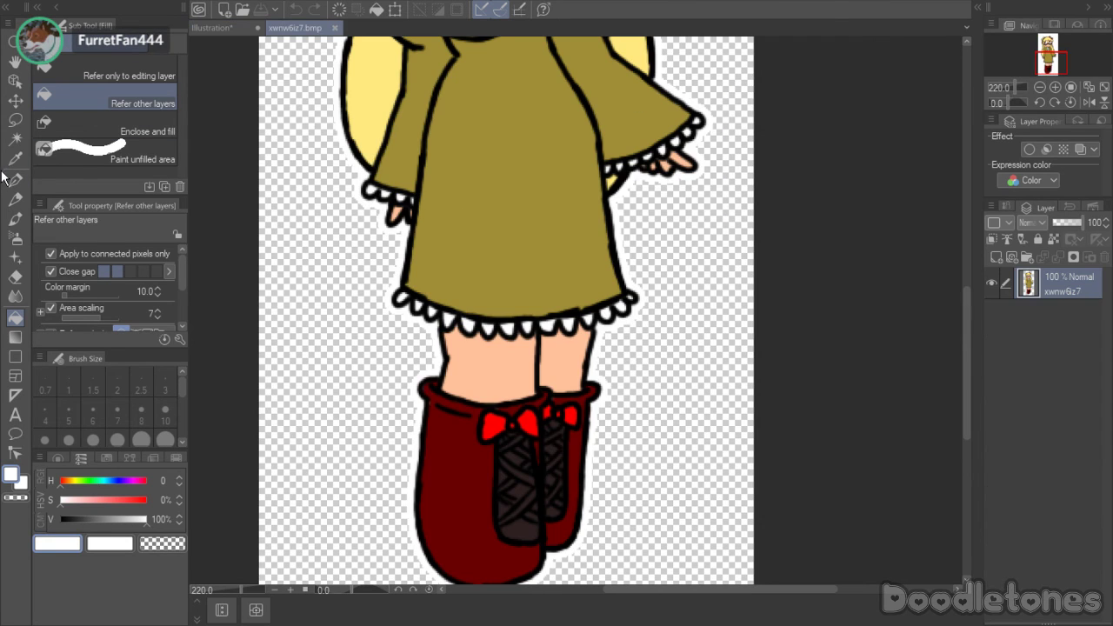
pyautogui.press('i')
pyautogui.click(464, 417)
pyautogui.click(209, 27)
pyautogui.press('g')
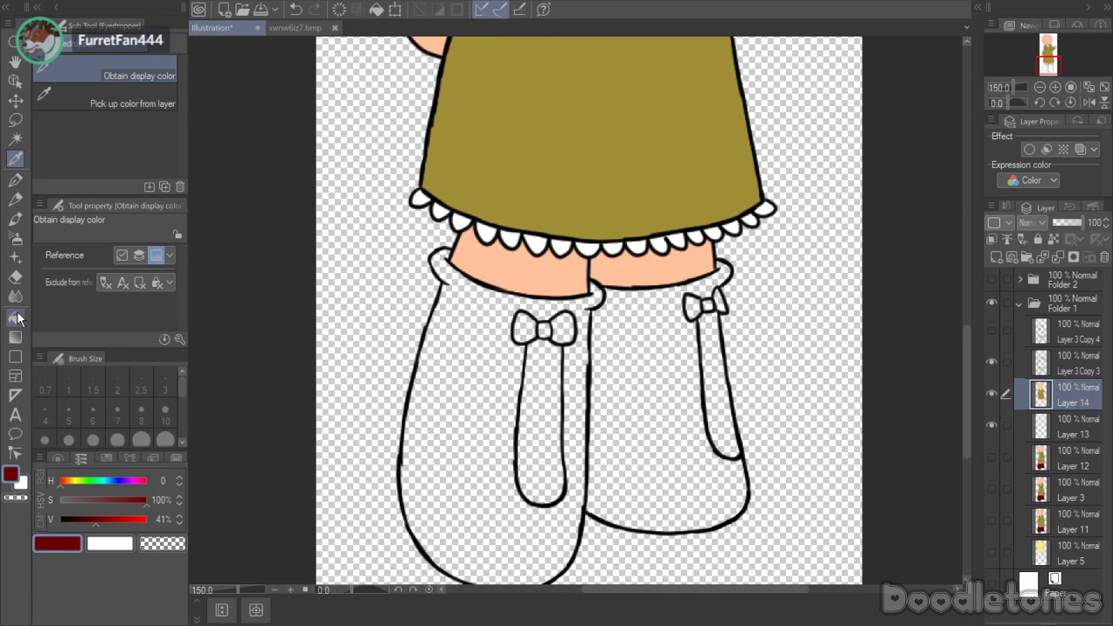
pyautogui.click(434, 394)
pyautogui.click(626, 381)
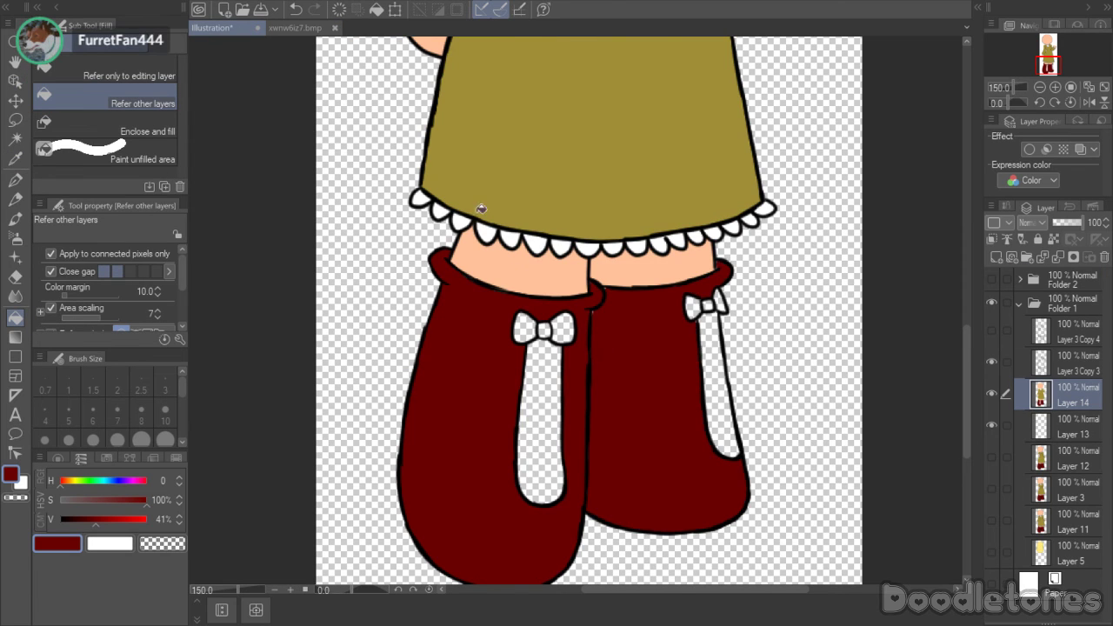
# - Sample the bright red bow colour in xwnw6iz7.bmp and fill the bows on both boots
pyautogui.click(295, 28)
pyautogui.click(21, 158)
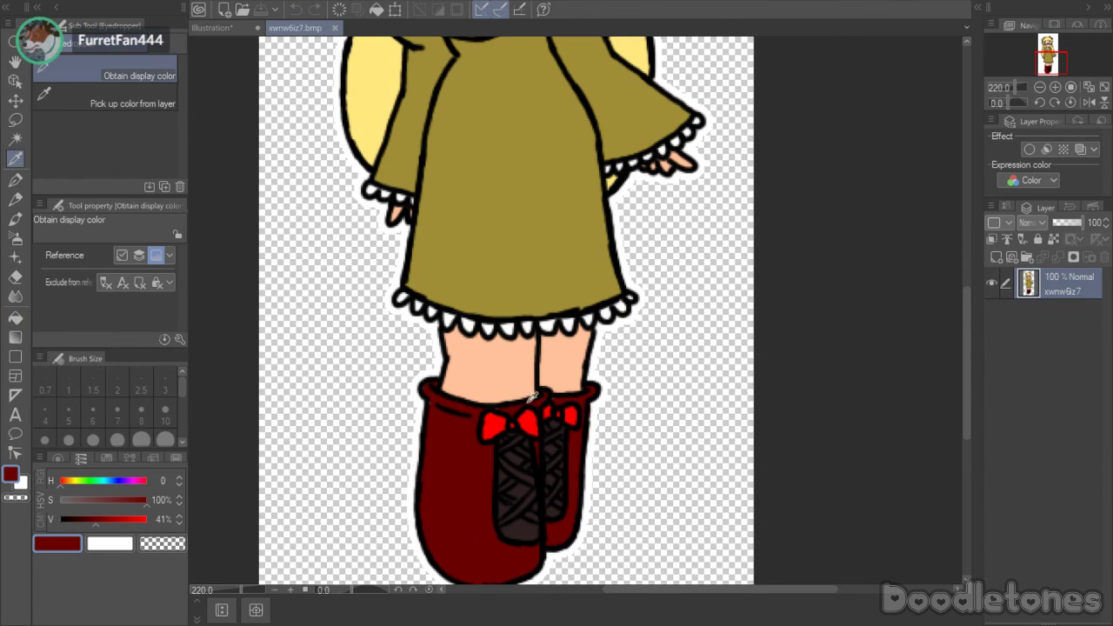
pyautogui.click(529, 423)
pyautogui.click(214, 28)
pyautogui.press('g')
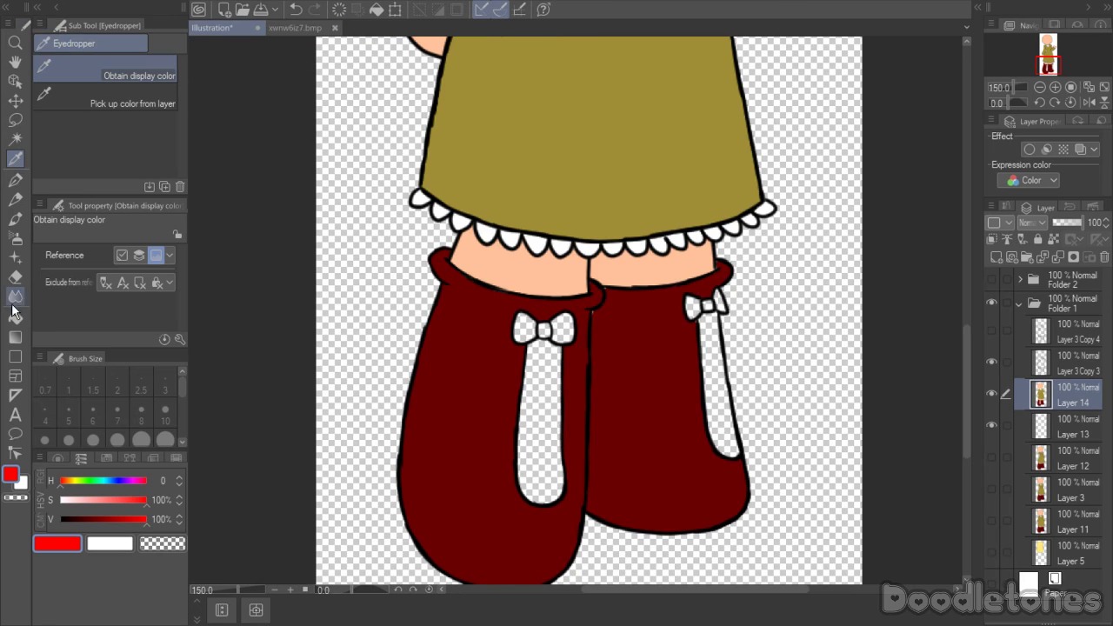
pyautogui.click(532, 323)
pyautogui.click(561, 328)
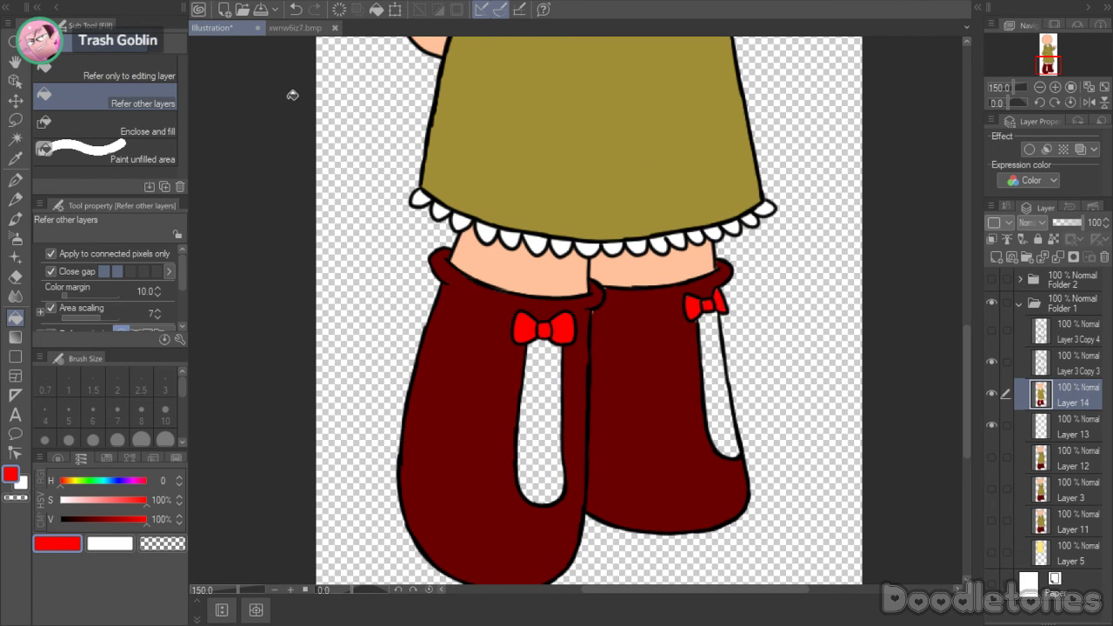
# - Sample the dark brown lacing colour in xwnw6iz7.bmp and fill the long front panel of each boot on Layer 14
pyautogui.click(295, 28)
pyautogui.press('i')
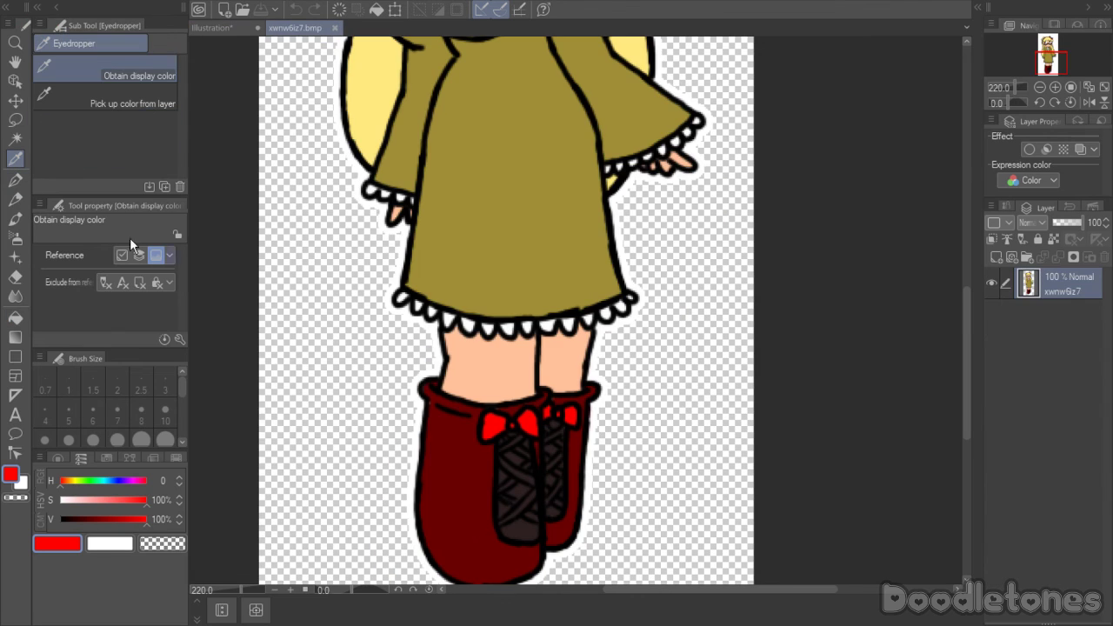
pyautogui.click(511, 527)
pyautogui.click(211, 29)
pyautogui.press('g')
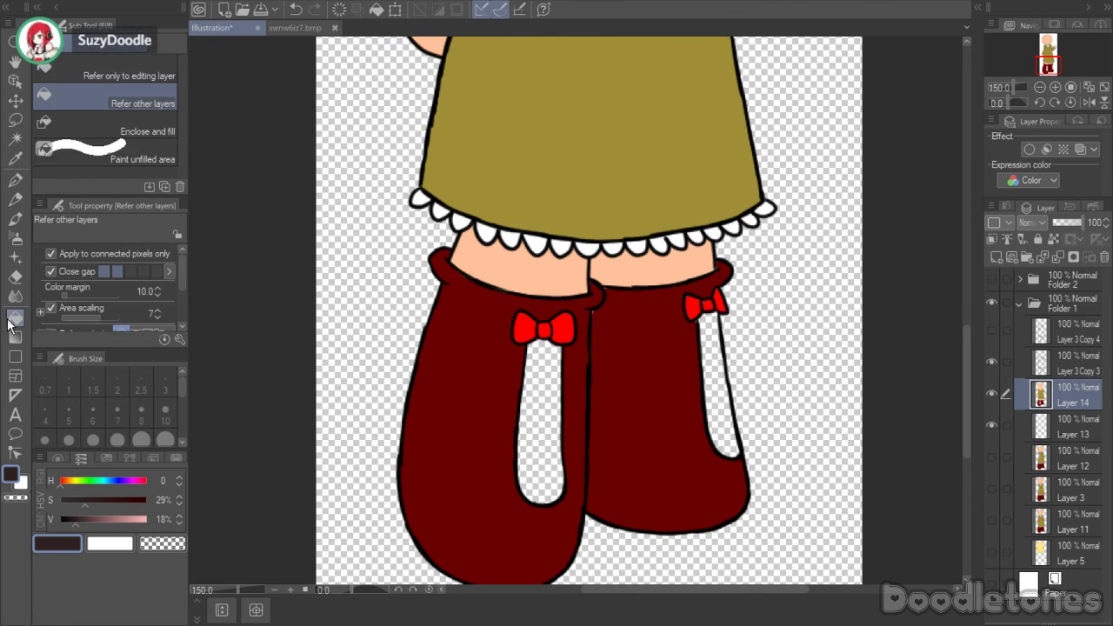
pyautogui.click(530, 363)
pyautogui.click(705, 355)
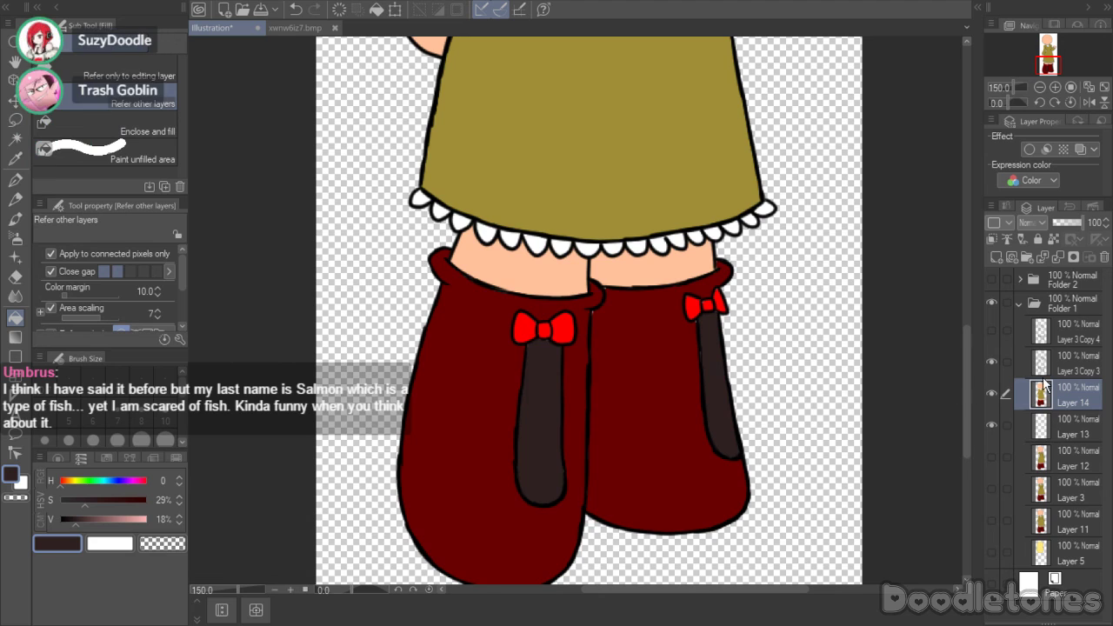
# - Merge the Layer 3 Copy 3 line art into coloured Layer 14, and fill Layer 13 with black while Layer 14 is hidden
pyautogui.click(1053, 363)
pyautogui.click(1059, 257)
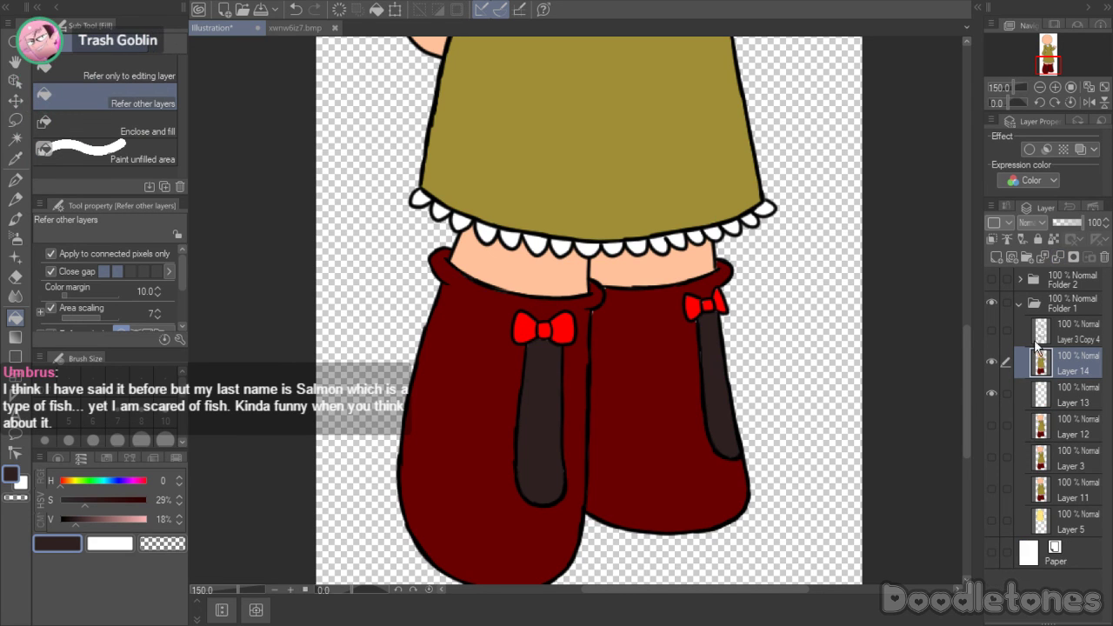
pyautogui.click(991, 361)
pyautogui.click(1043, 397)
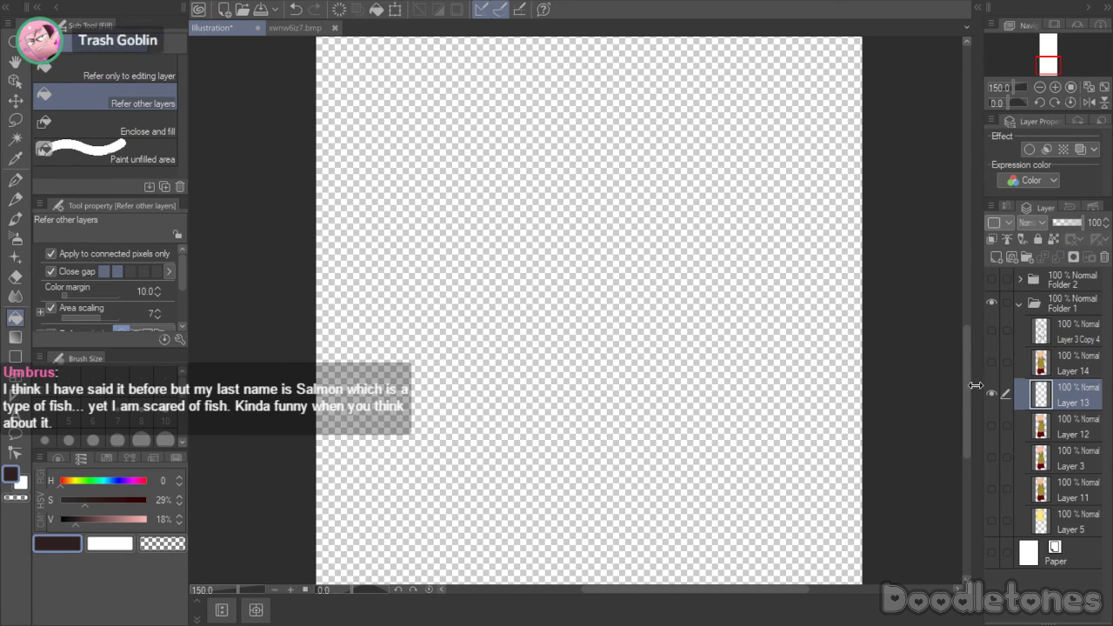
pyautogui.click(100, 456)
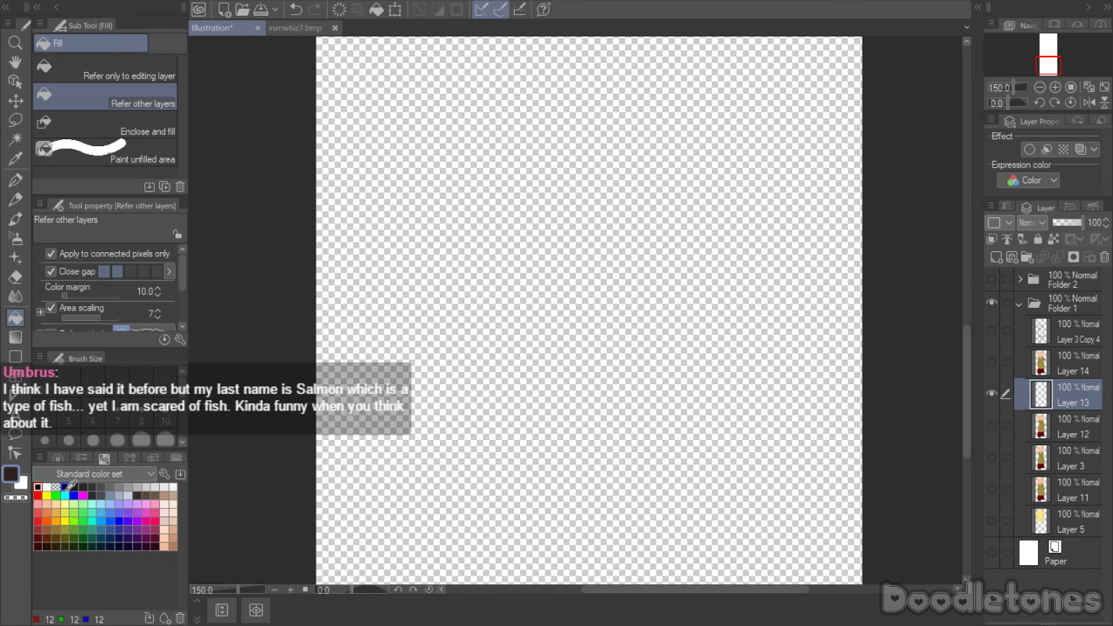
pyautogui.click(352, 379)
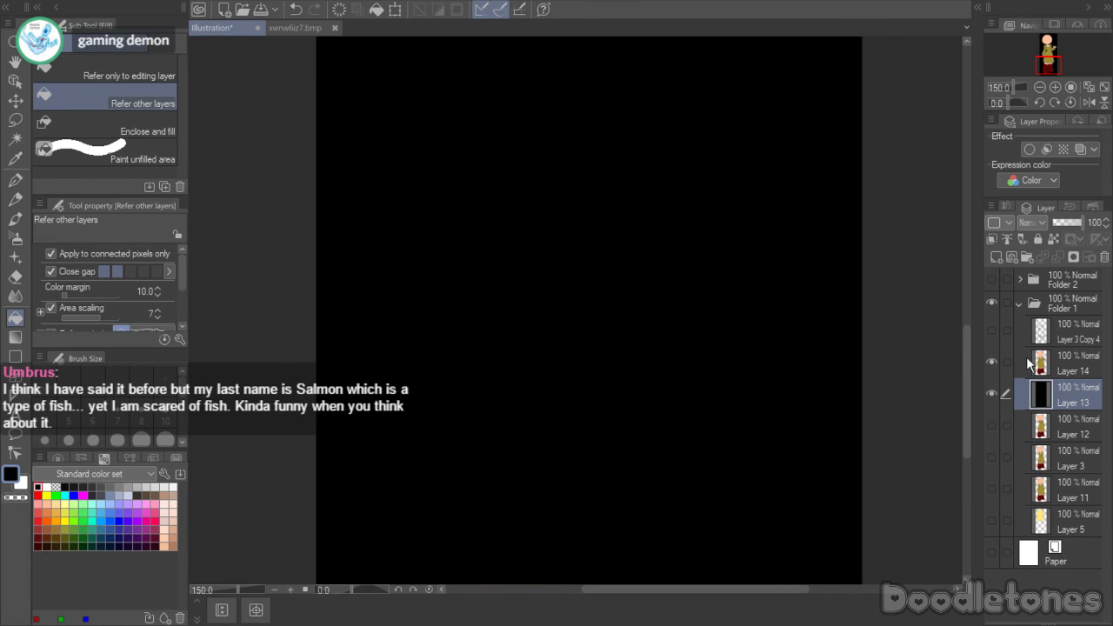
# - Show Layer 14, auto-select the empty area around its figure, and delete that area from the black fill on Layer 13
pyautogui.click(991, 362)
pyautogui.click(1060, 363)
pyautogui.click(16, 139)
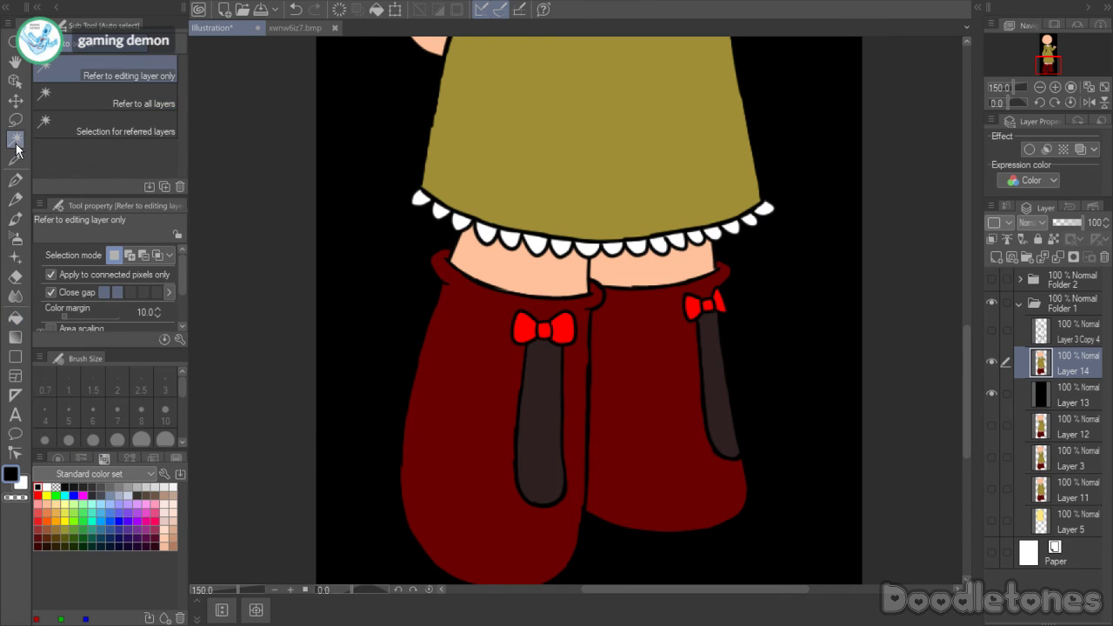
pyautogui.click(350, 144)
pyautogui.scroll(-2, 741, 255)
pyautogui.moveTo(962, 328); pyautogui.dragTo(964, 235)
pyautogui.press('Delete')
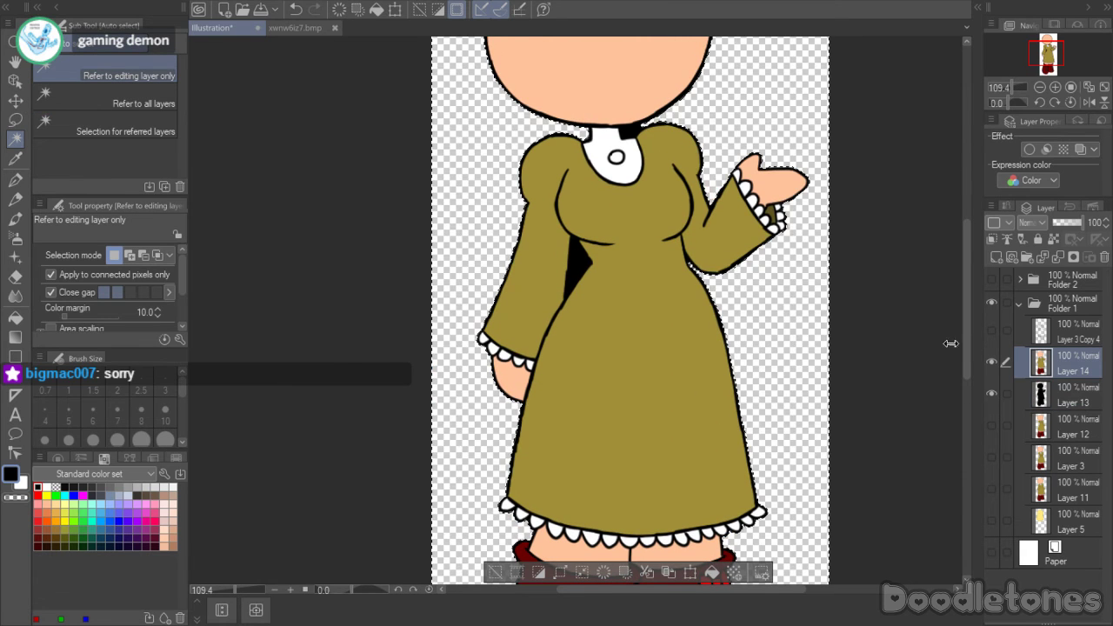
# - Delete the black from Layer 13 in the gaps beside the neck and between arm and waist, and clear the selection
pyautogui.click(634, 128)
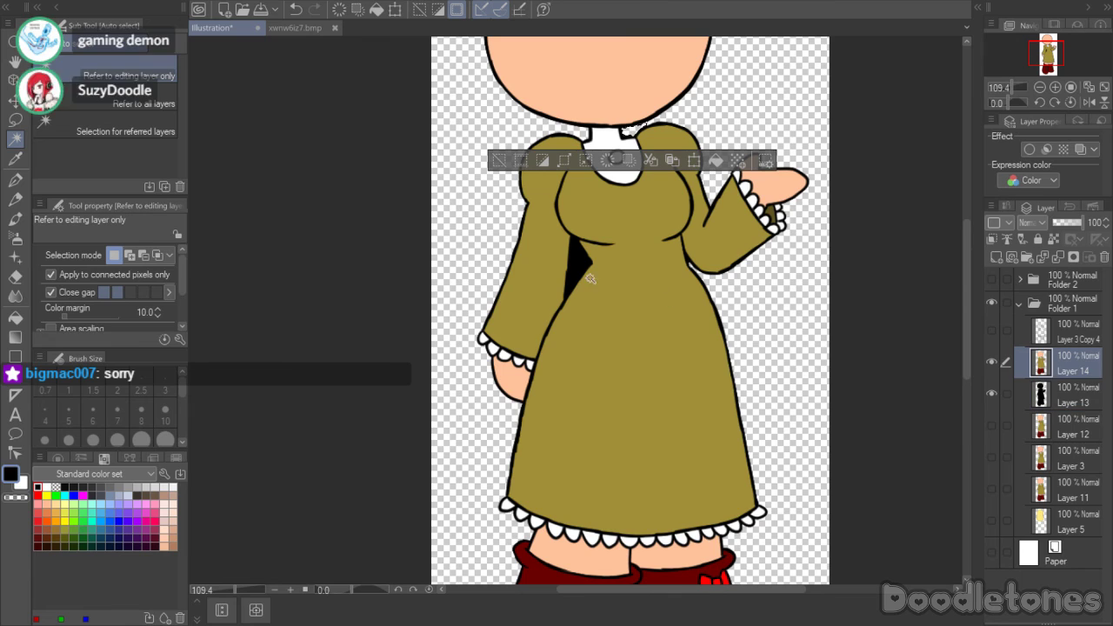
pyautogui.click(577, 265)
pyautogui.click(1048, 395)
pyautogui.press('Delete')
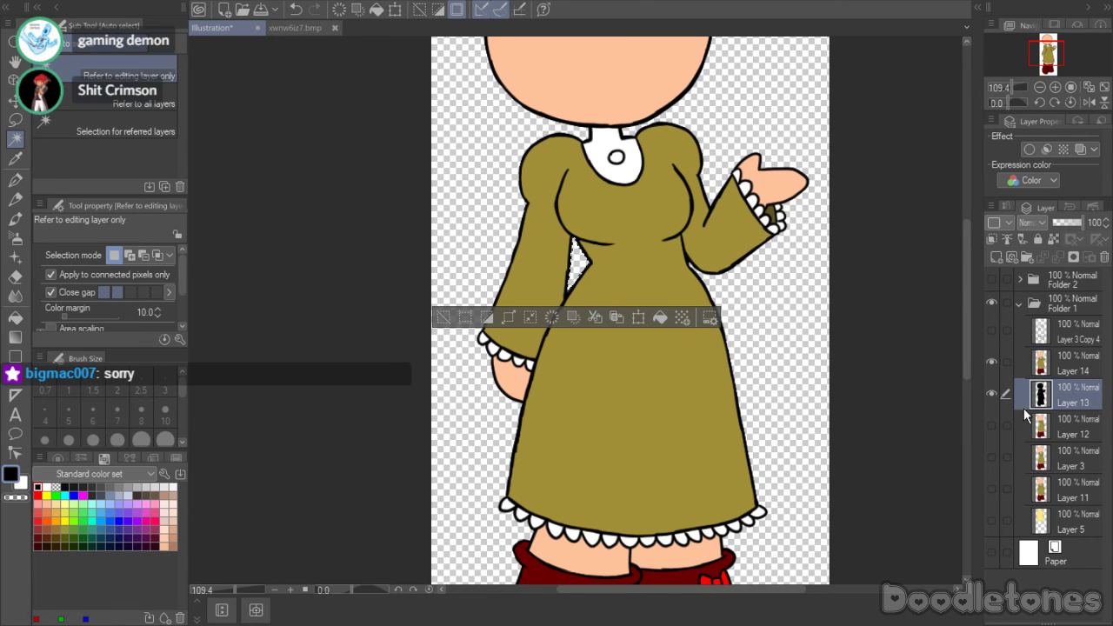
pyautogui.click(441, 318)
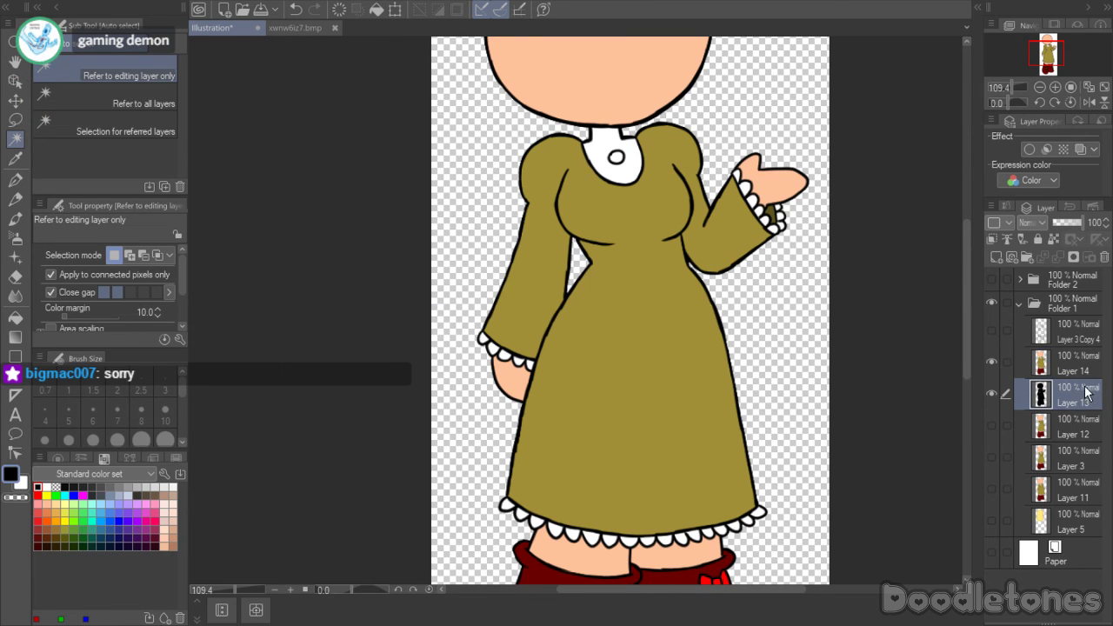
# - Merge coloured Layer 14 down into the black backing on Layer 13
pyautogui.click(991, 421)
pyautogui.click(991, 421)
pyautogui.click(1054, 363)
pyautogui.hotkey('ctrl', 'e')
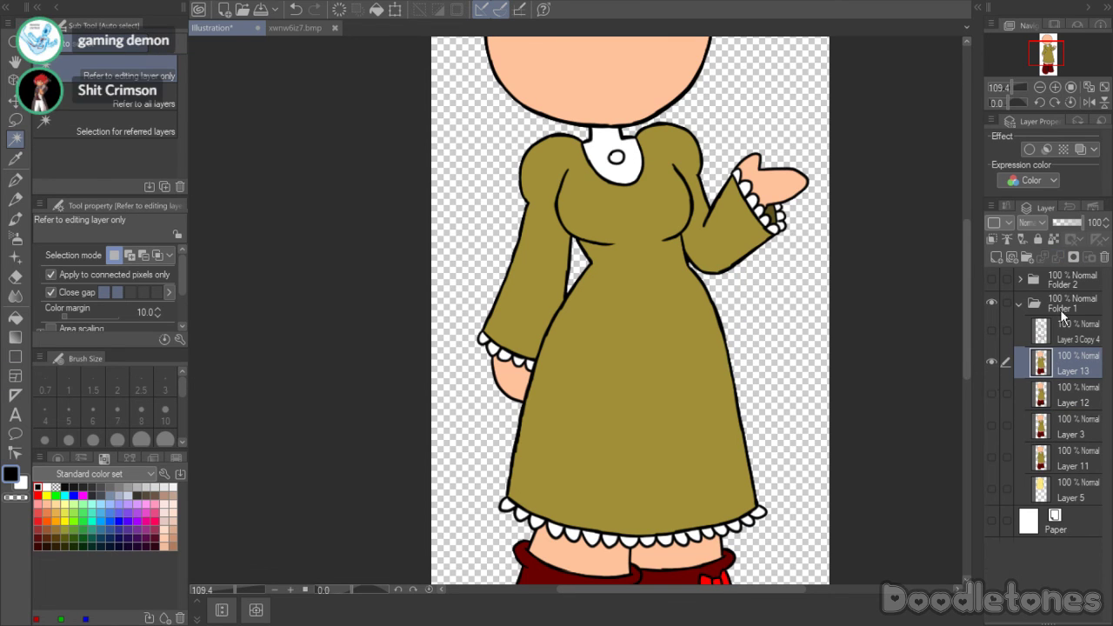
# - Hide the finished pose layers in Folder 1 and show the Layer 3 Copy 4 line art as the active layer
pyautogui.click(993, 361)
pyautogui.click(990, 395)
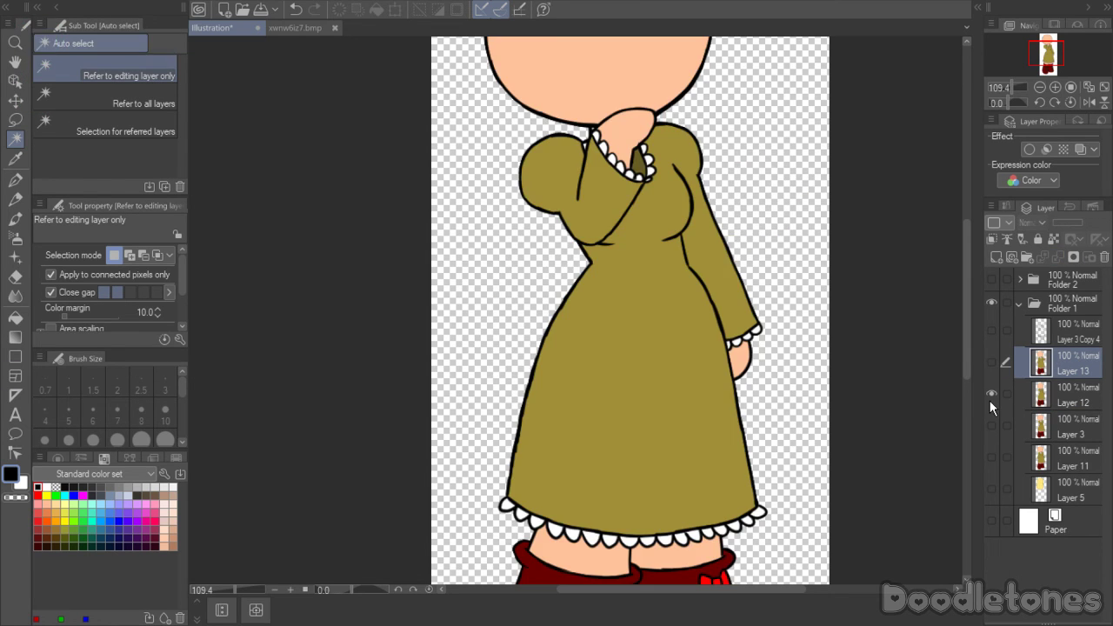
pyautogui.click(990, 396)
pyautogui.click(990, 359)
pyautogui.click(990, 359)
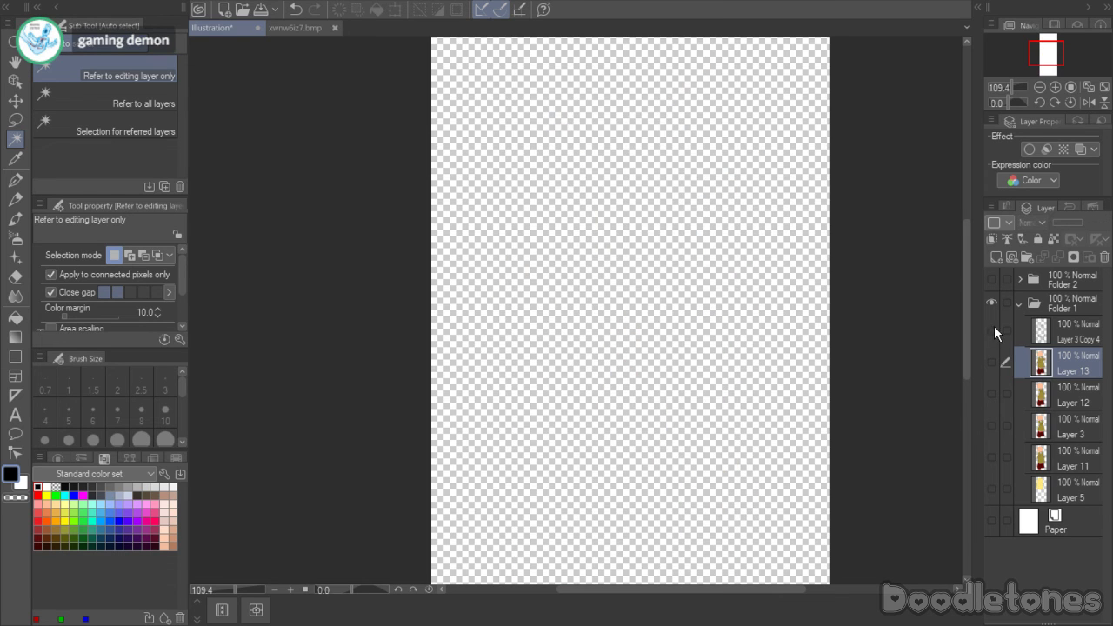
pyautogui.click(993, 330)
pyautogui.click(1045, 335)
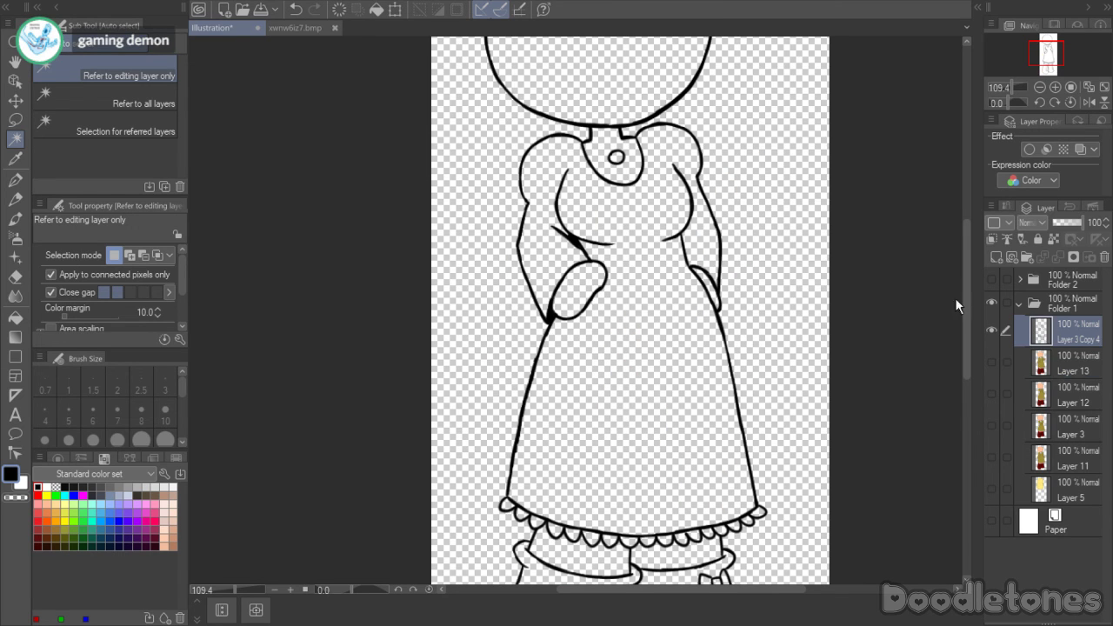
# - Sample the skin colour from the legs in xwnw6iz7.bmp and add two new layers beneath the Layer 3 Copy 4 line art
pyautogui.click(289, 28)
pyautogui.click(15, 159)
pyautogui.click(487, 352)
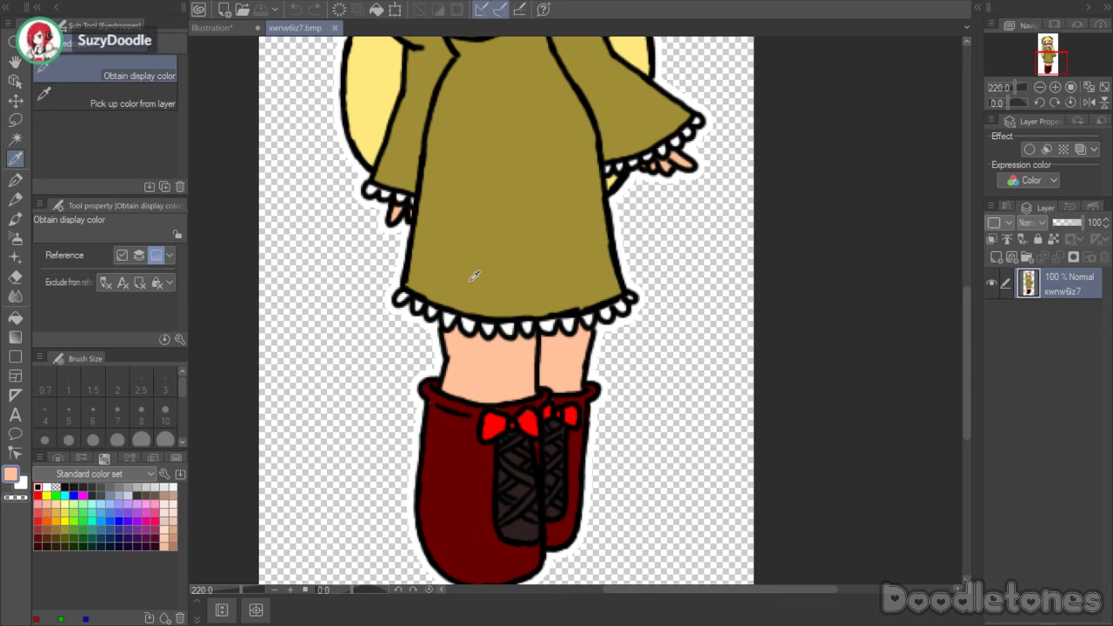
pyautogui.click(210, 29)
pyautogui.click(15, 317)
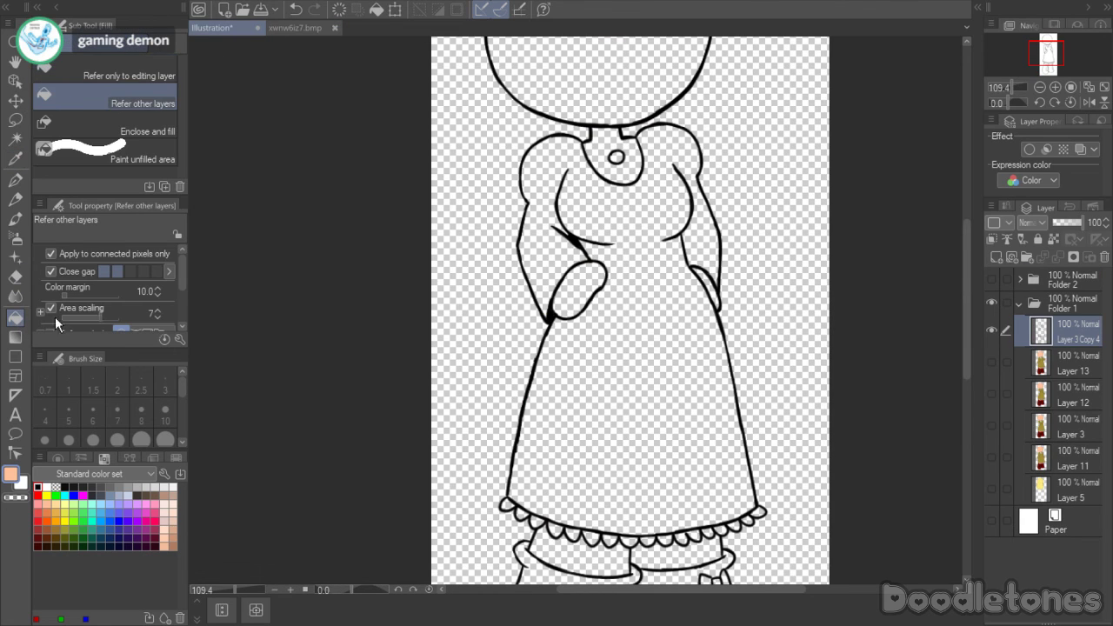
pyautogui.click(996, 257)
pyautogui.click(997, 257)
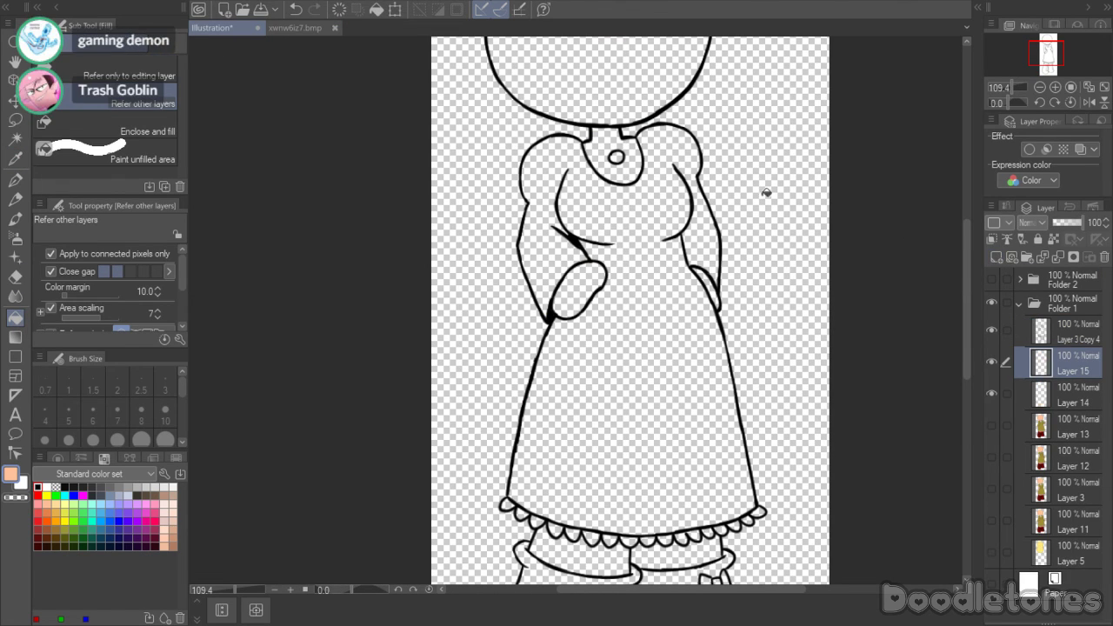
# - Fill the face, both hands and both legs with the skin colour on Layer 15
pyautogui.click(674, 100)
pyautogui.click(576, 276)
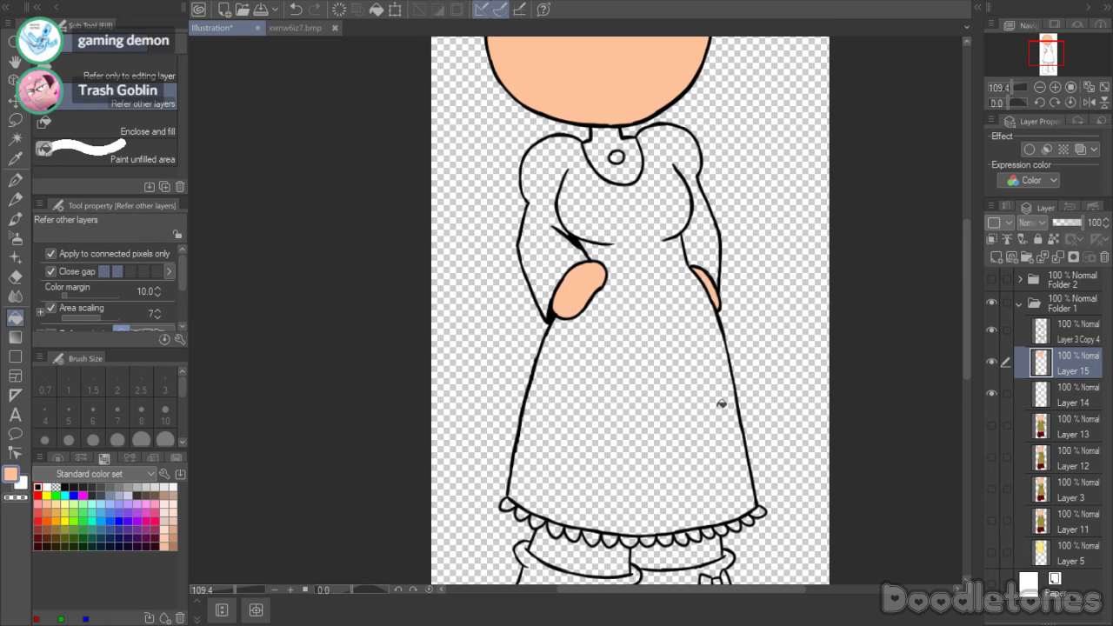
pyautogui.click(578, 557)
pyautogui.click(680, 557)
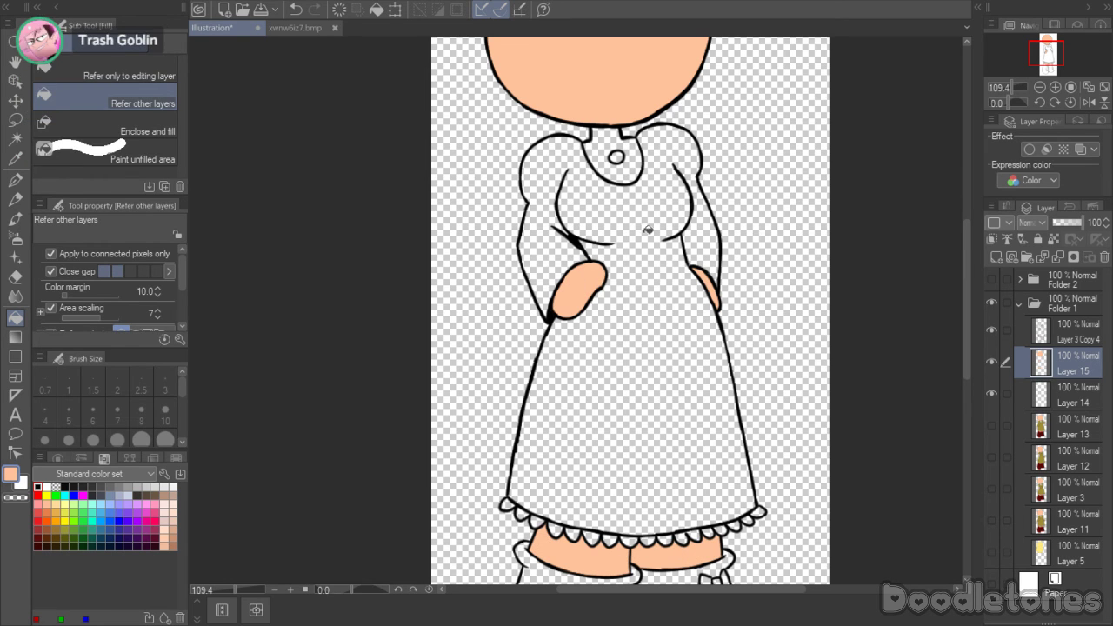
# - Sample the olive dress colour in xwnw6iz7.bmp and fill the dress and both sleeves on Layer 15
pyautogui.click(300, 27)
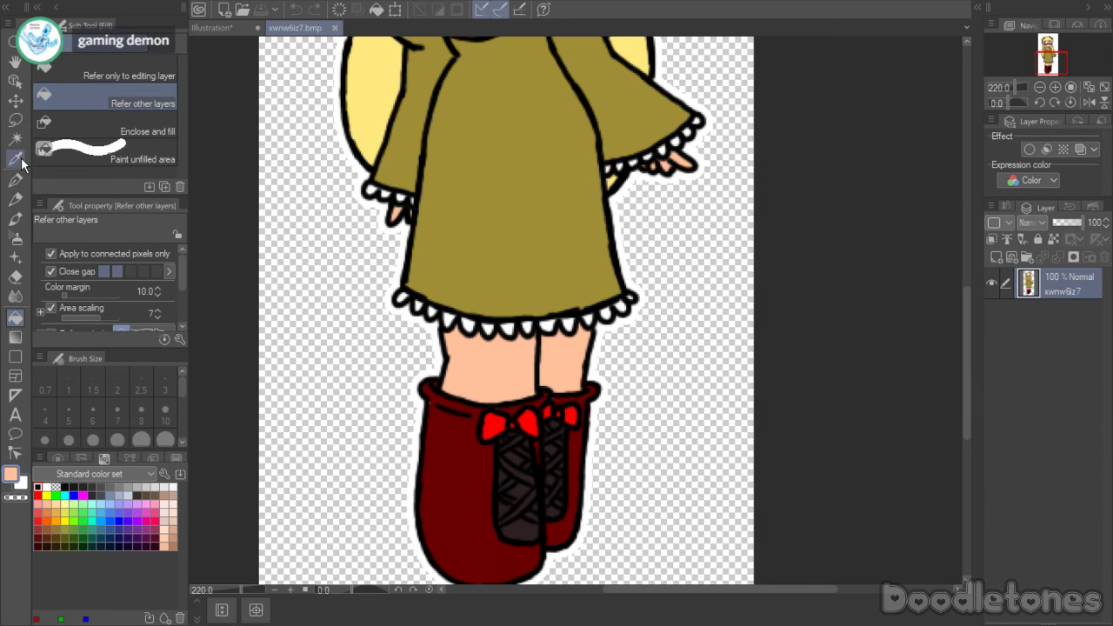
pyautogui.press('i')
pyautogui.click(212, 27)
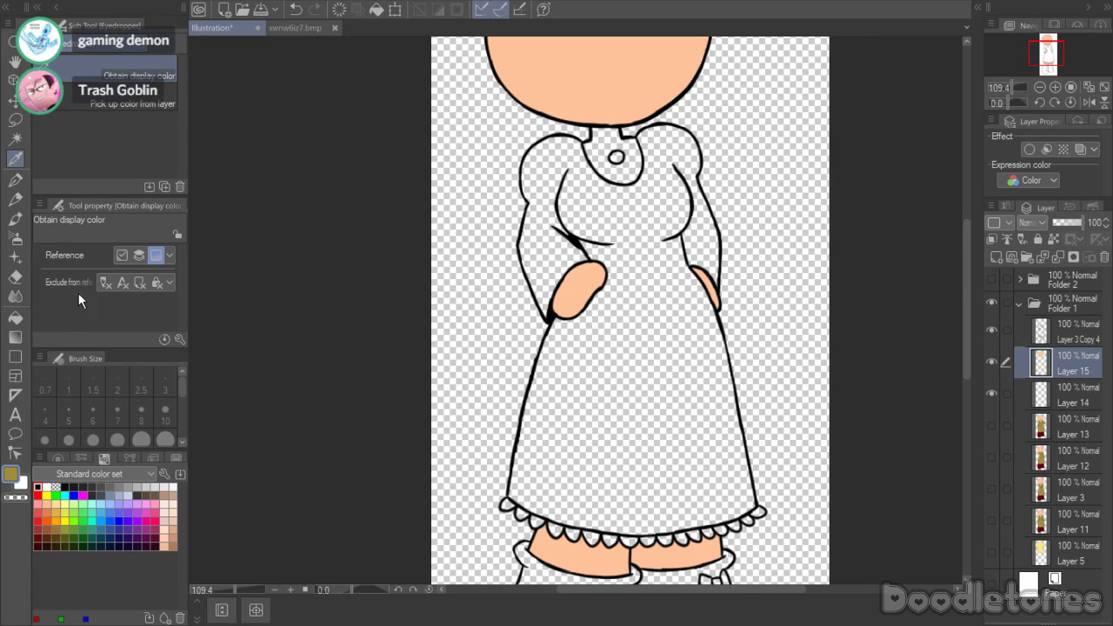
pyautogui.press('g')
pyautogui.click(604, 372)
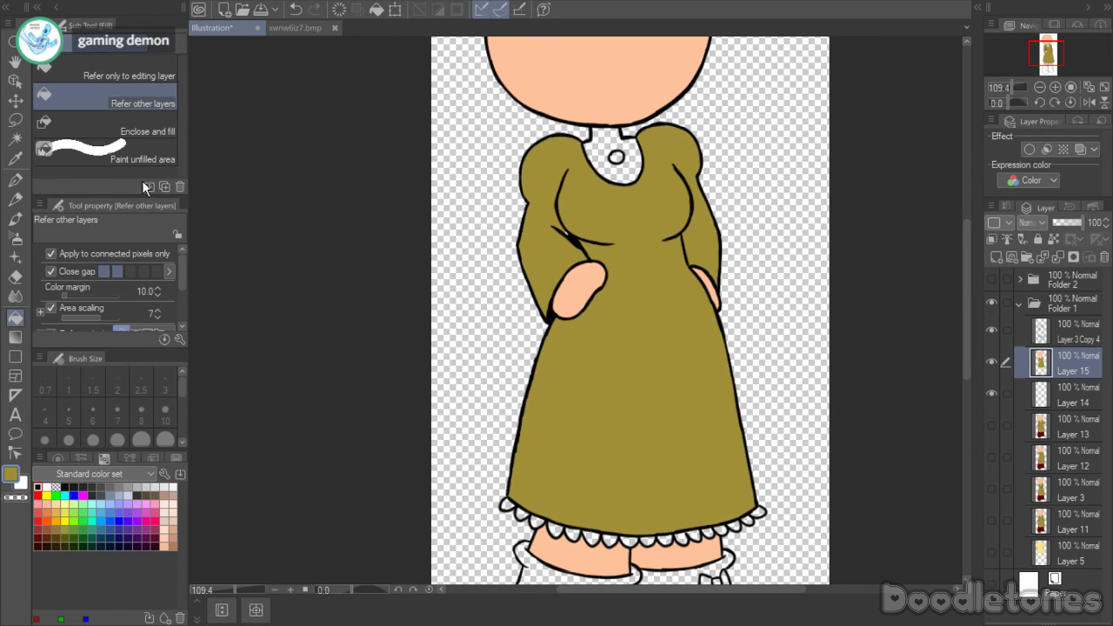
# - Fill the neck, collar and every scallop of the dress's hem lace with white
pyautogui.click(15, 179)
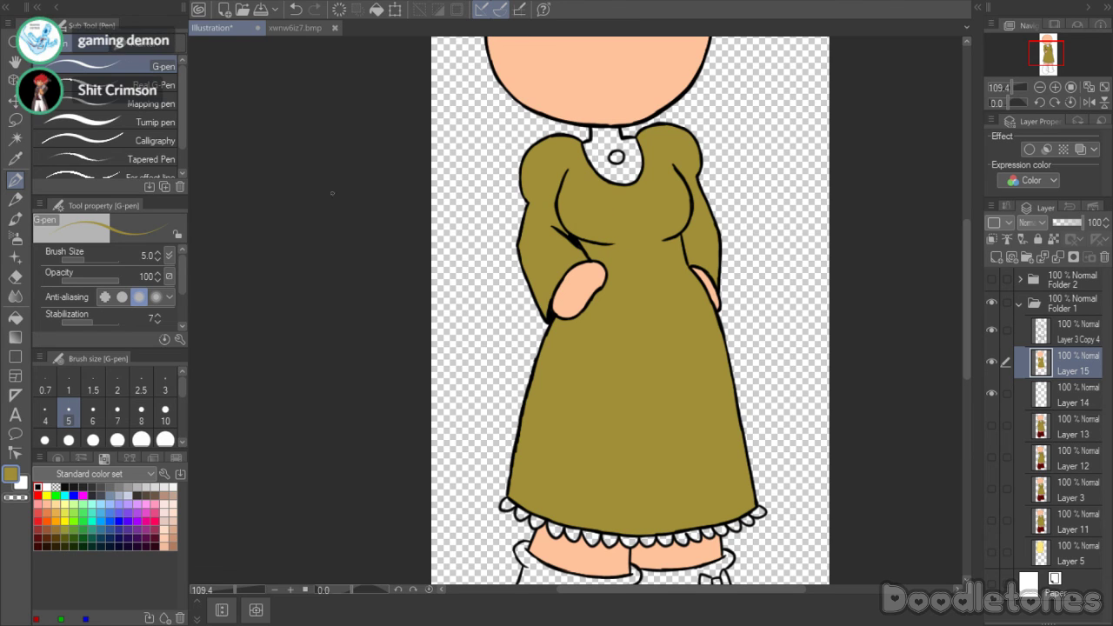
pyautogui.click(39, 488)
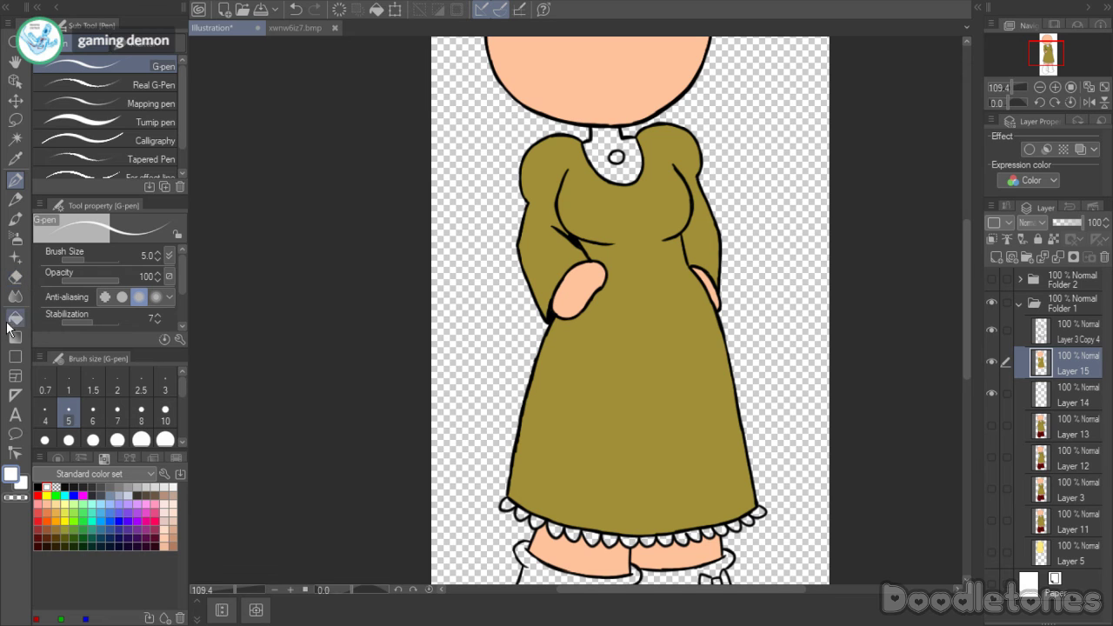
pyautogui.click(15, 317)
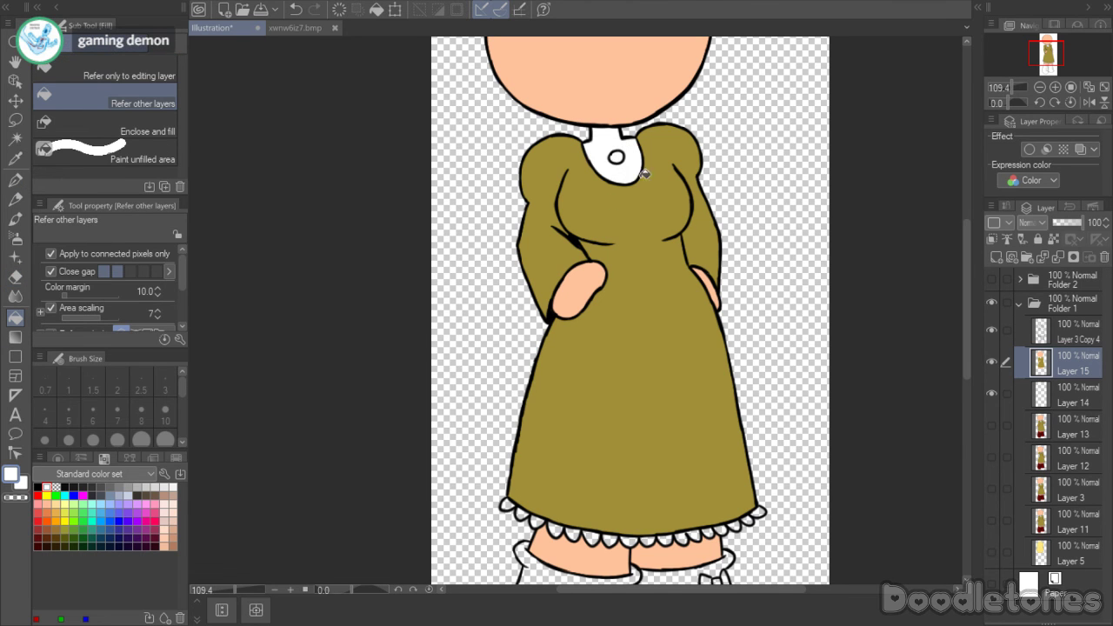
pyautogui.scroll(3, 795, 415)
pyautogui.moveTo(969, 321); pyautogui.dragTo(975, 394)
pyautogui.scroll(3, 837, 374)
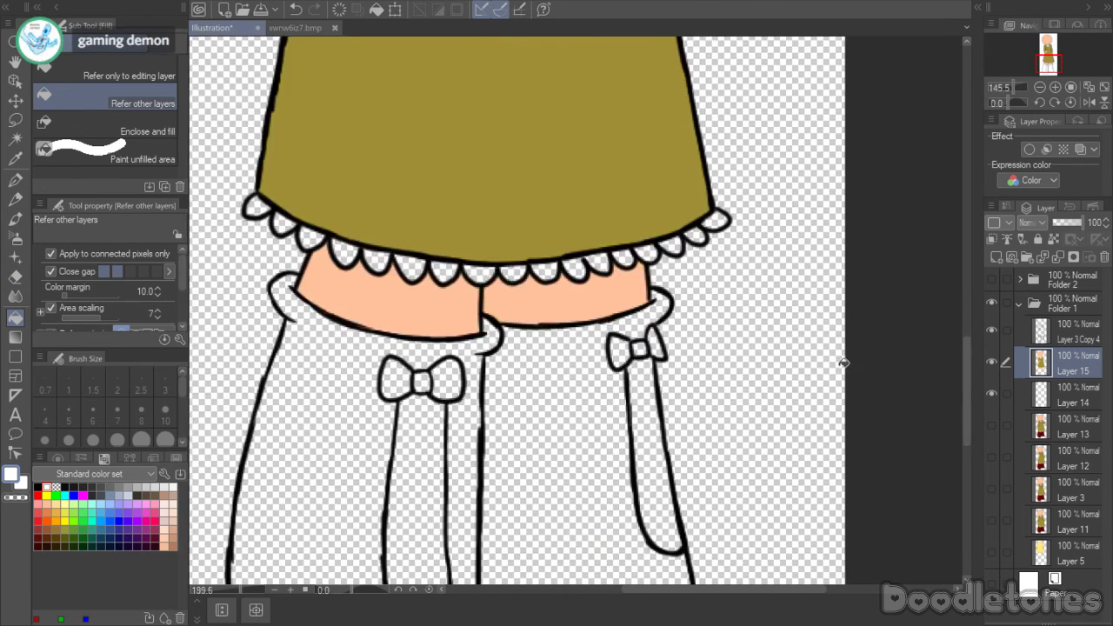
pyautogui.click(225, 208)
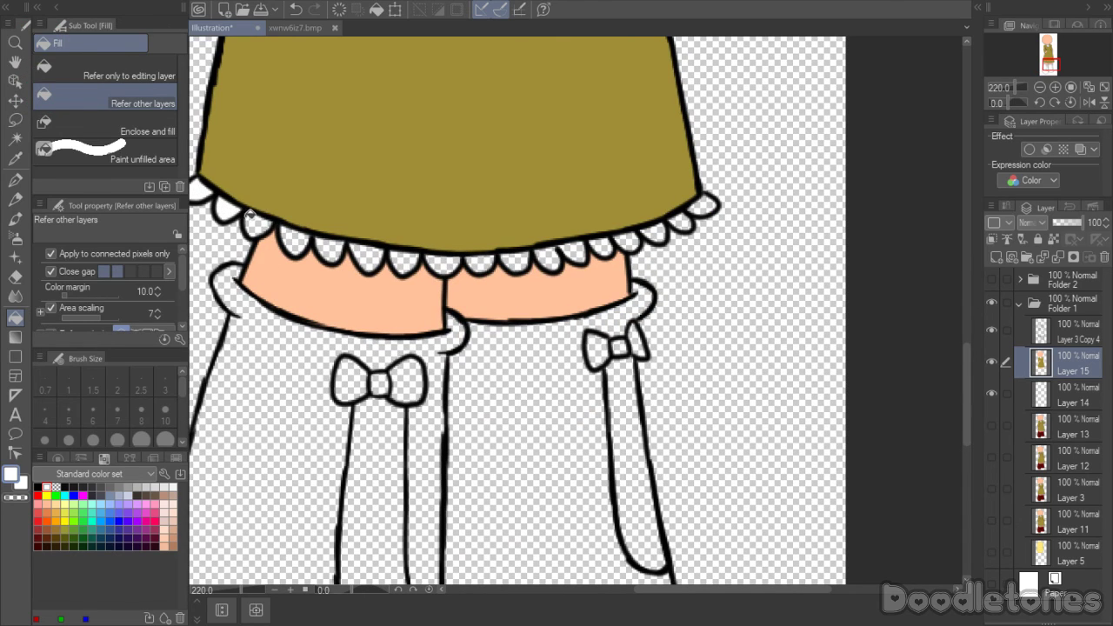
pyautogui.click(261, 224)
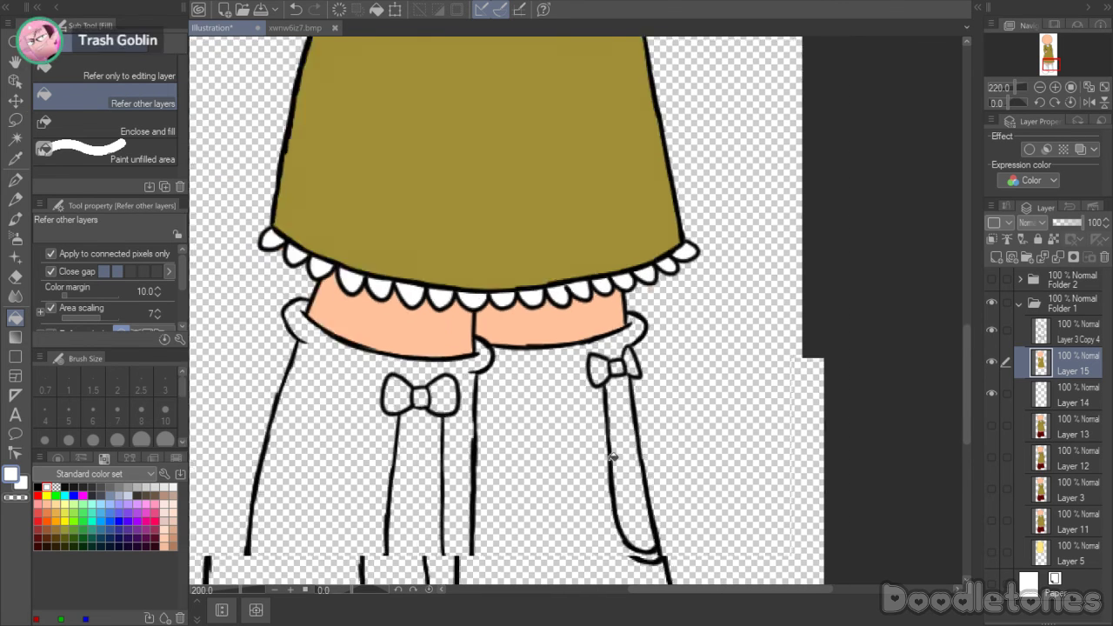
# - Sample the dark red boot colour in xwnw6iz7.bmp and fill both boots and their cuffs on Layer 15
pyautogui.scroll(-2, 845, 337)
pyautogui.moveTo(965, 319); pyautogui.dragTo(967, 356)
pyautogui.click(297, 28)
pyautogui.click(15, 158)
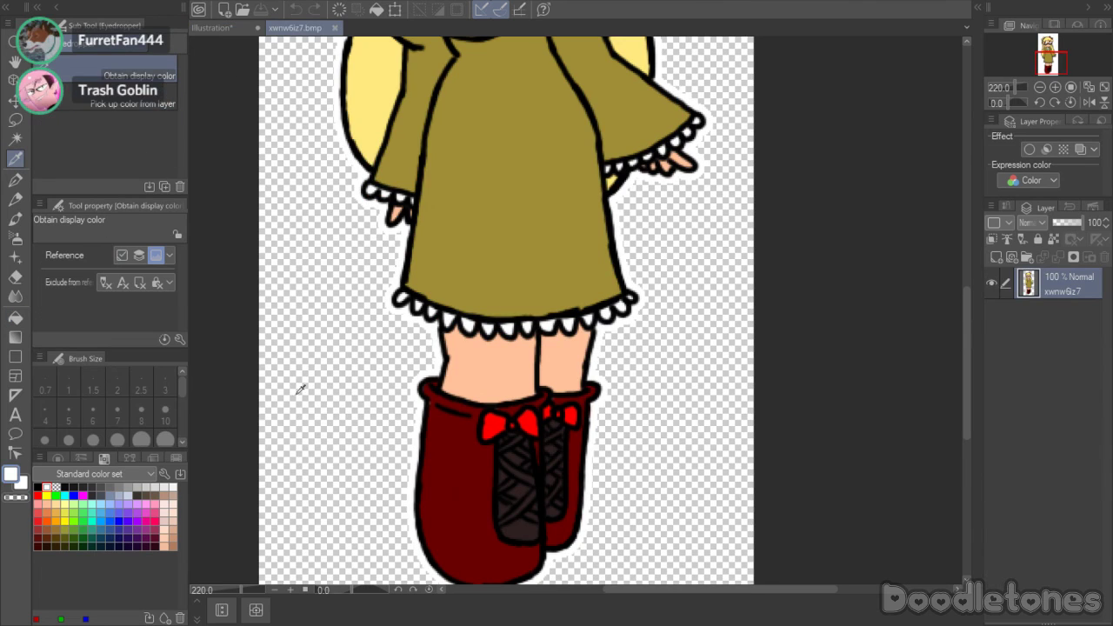
pyautogui.click(462, 481)
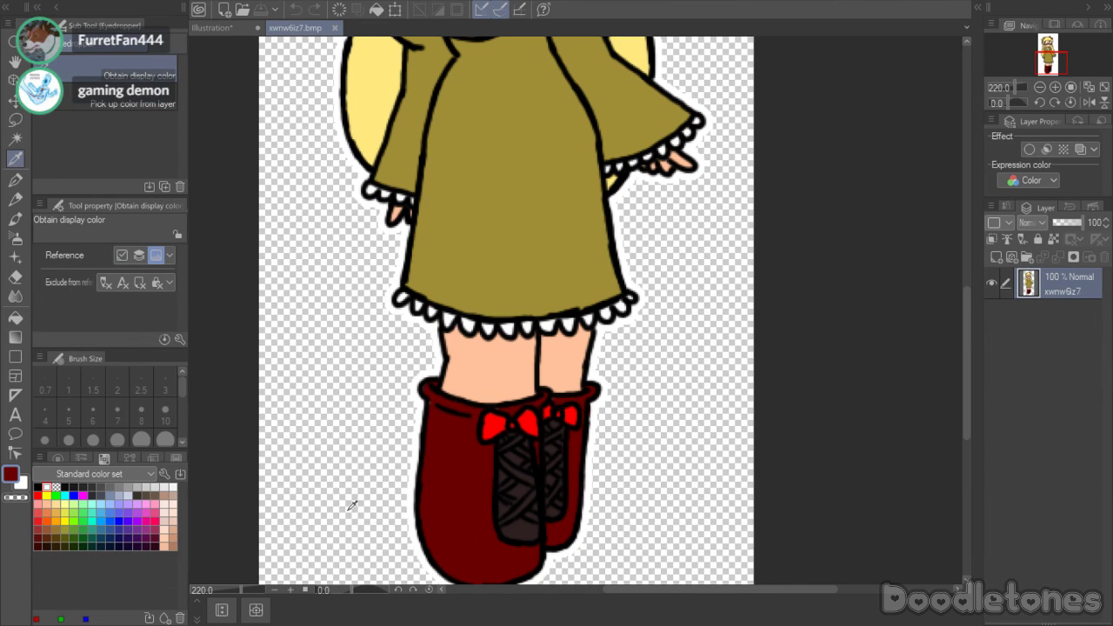
pyautogui.click(223, 26)
pyautogui.click(16, 319)
pyautogui.click(354, 295)
pyautogui.click(529, 253)
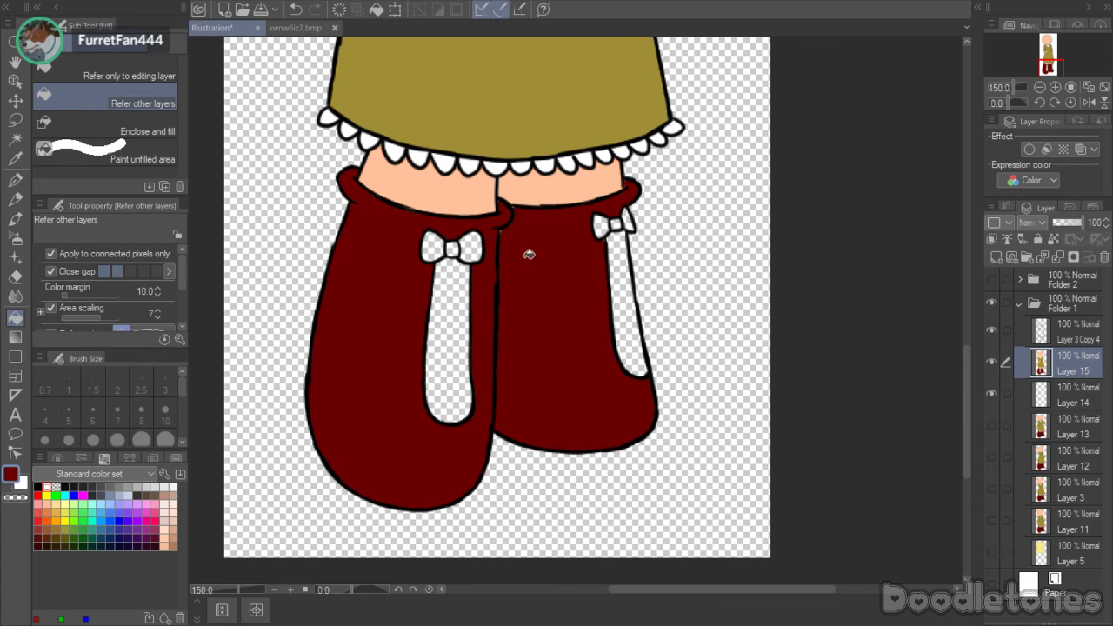
# - Sample the dark brown lacing colour in xwnw6iz7.bmp and fill the long front panel of each boot on Layer 15
pyautogui.click(296, 27)
pyautogui.press('i')
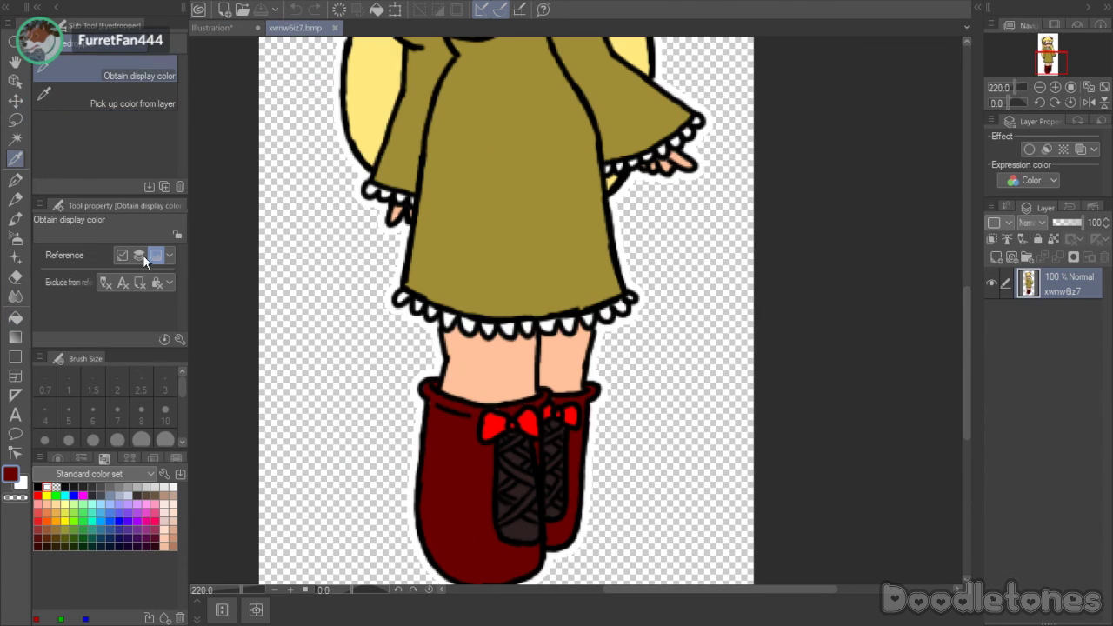
pyautogui.click(518, 528)
pyautogui.click(215, 32)
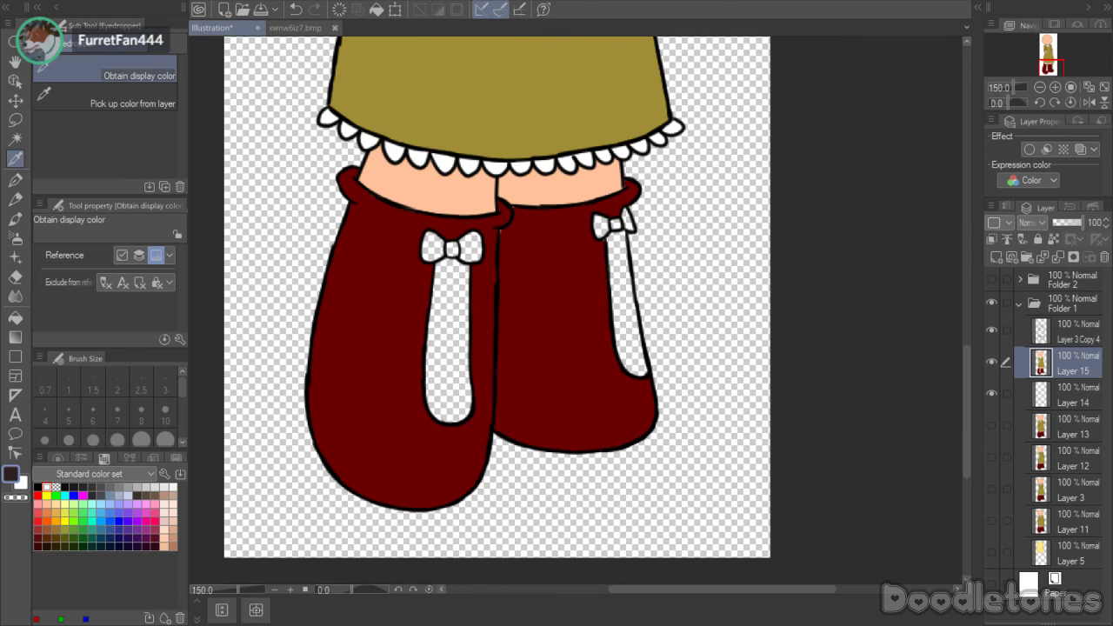
pyautogui.click(18, 322)
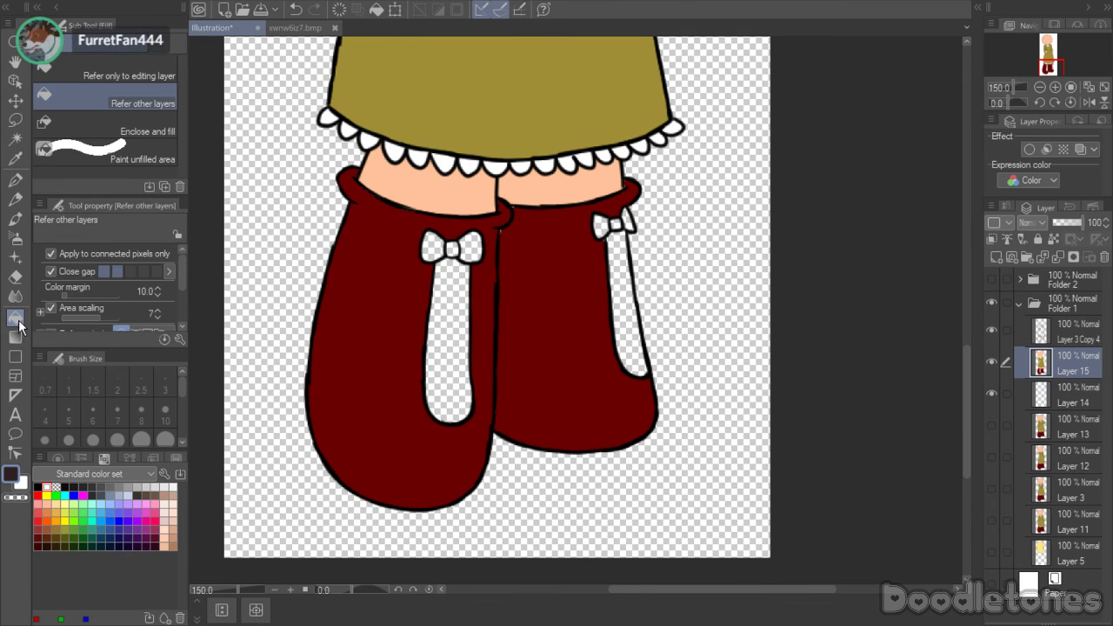
pyautogui.click(477, 349)
pyautogui.click(616, 289)
# - Sample the bright red bow colour in xwnw6iz7.bmp and fill the bows on both boots on Layer 15
pyautogui.click(294, 27)
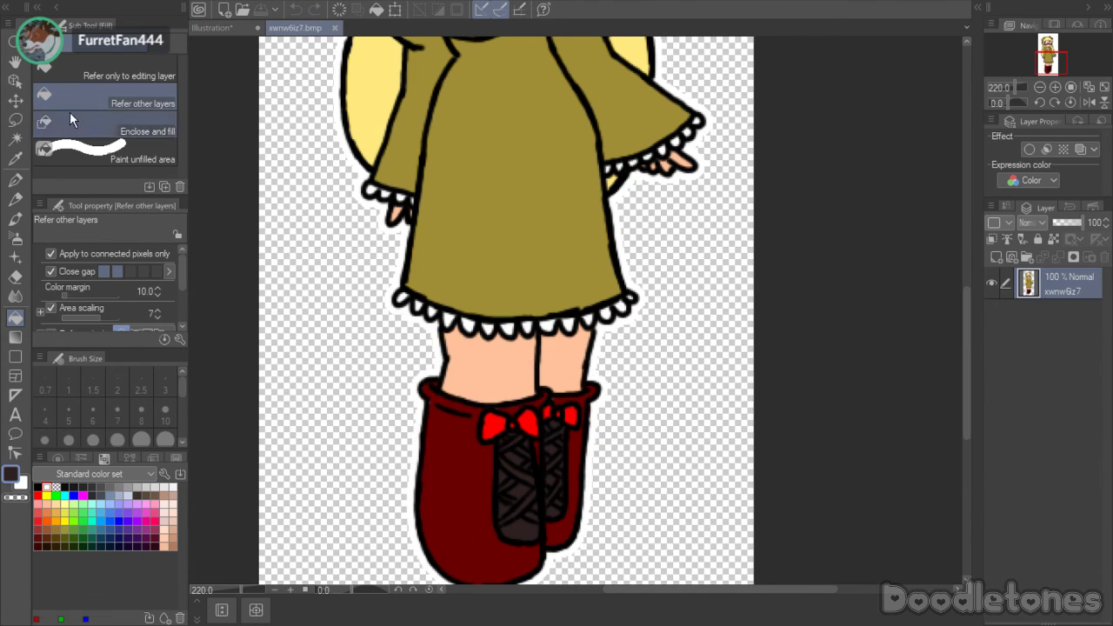
pyautogui.click(17, 159)
pyautogui.click(497, 423)
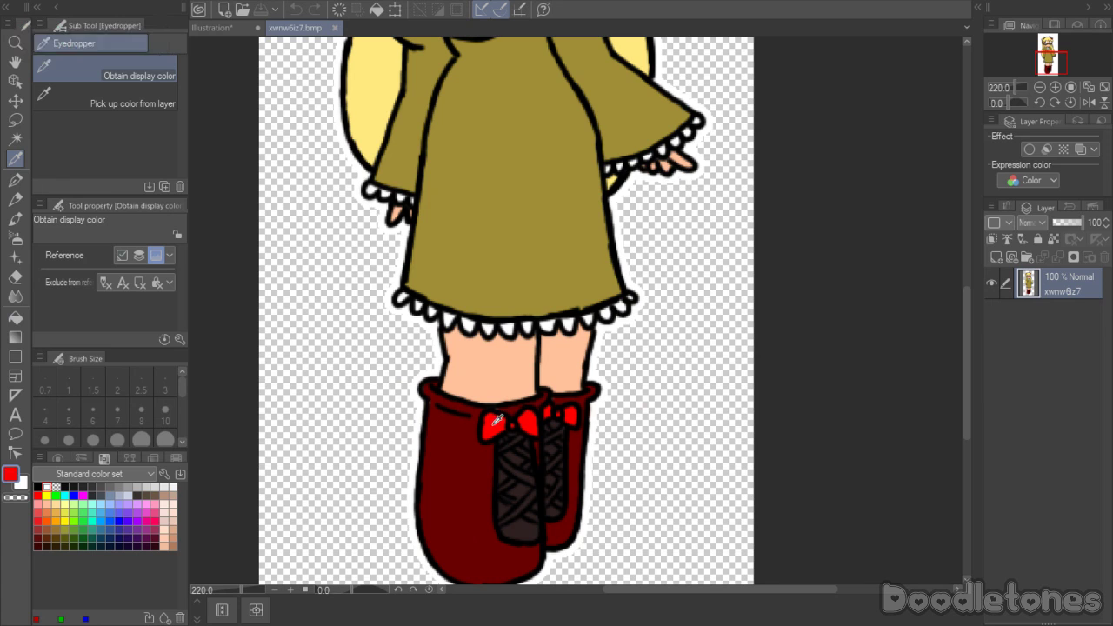
pyautogui.click(214, 31)
pyautogui.click(18, 319)
pyautogui.click(434, 247)
pyautogui.click(451, 248)
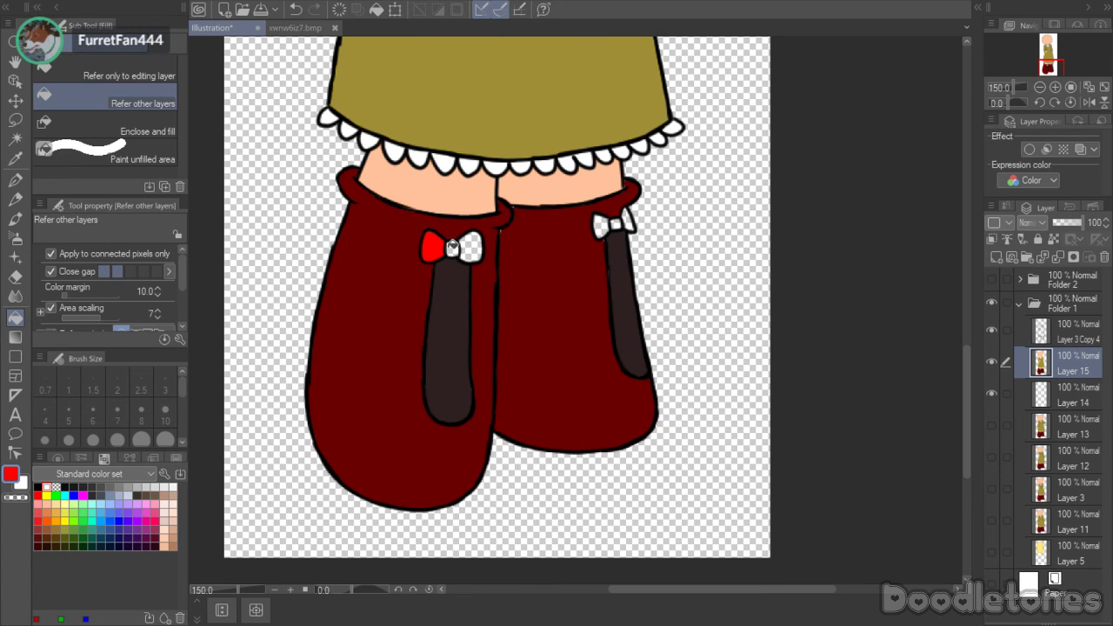
pyautogui.click(469, 247)
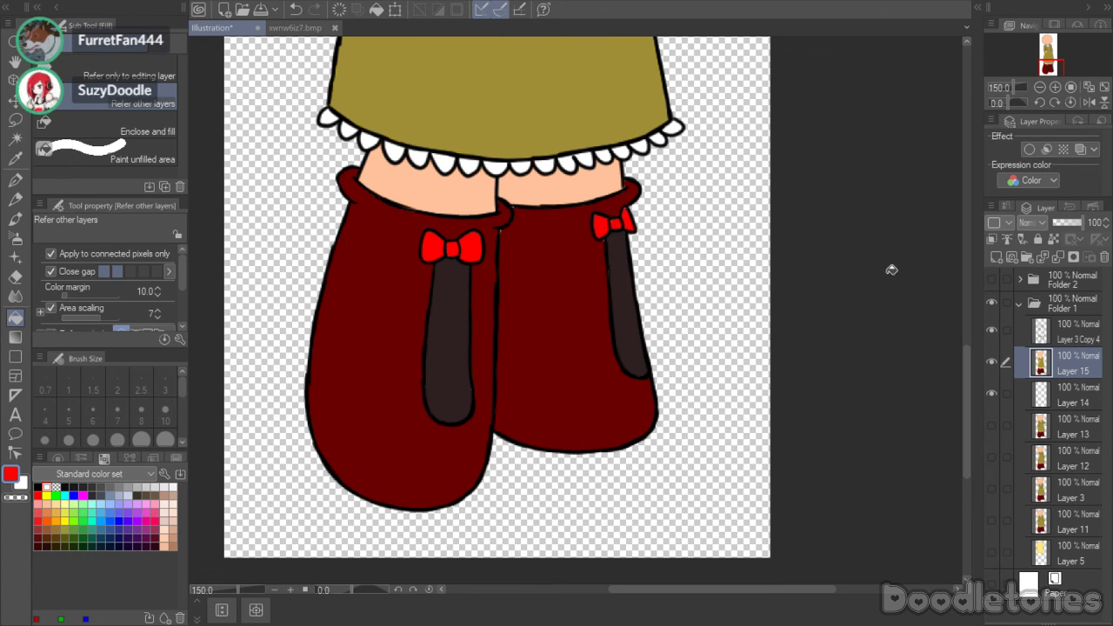
# - Merge the boots' line art layer into Layer 15 and fill the empty Layer 14 beneath it with black
pyautogui.click(1097, 341)
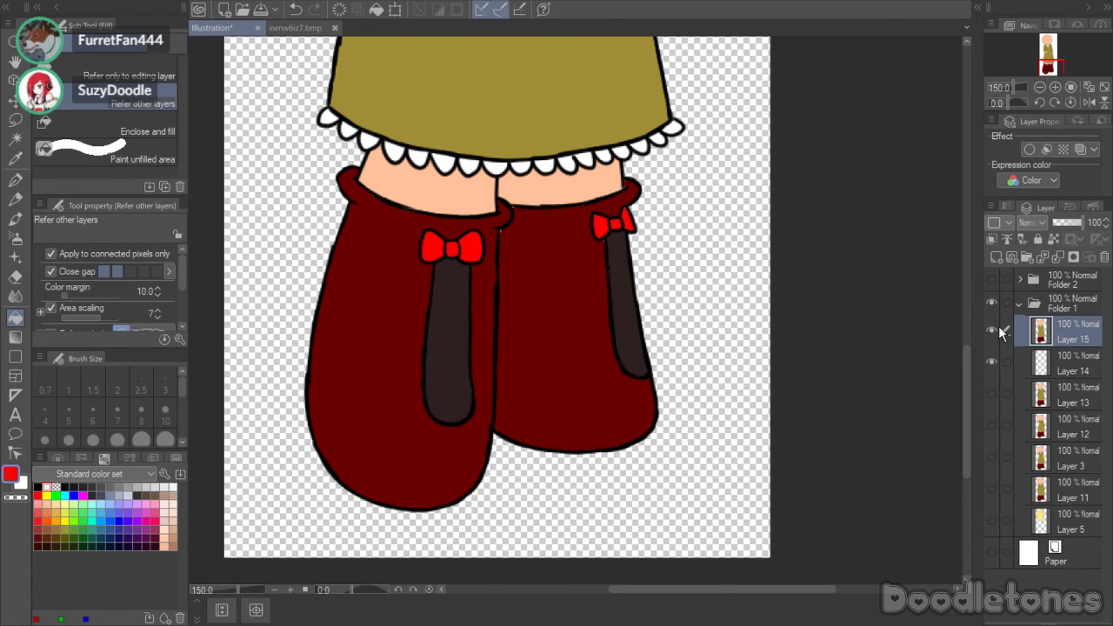
pyautogui.click(996, 326)
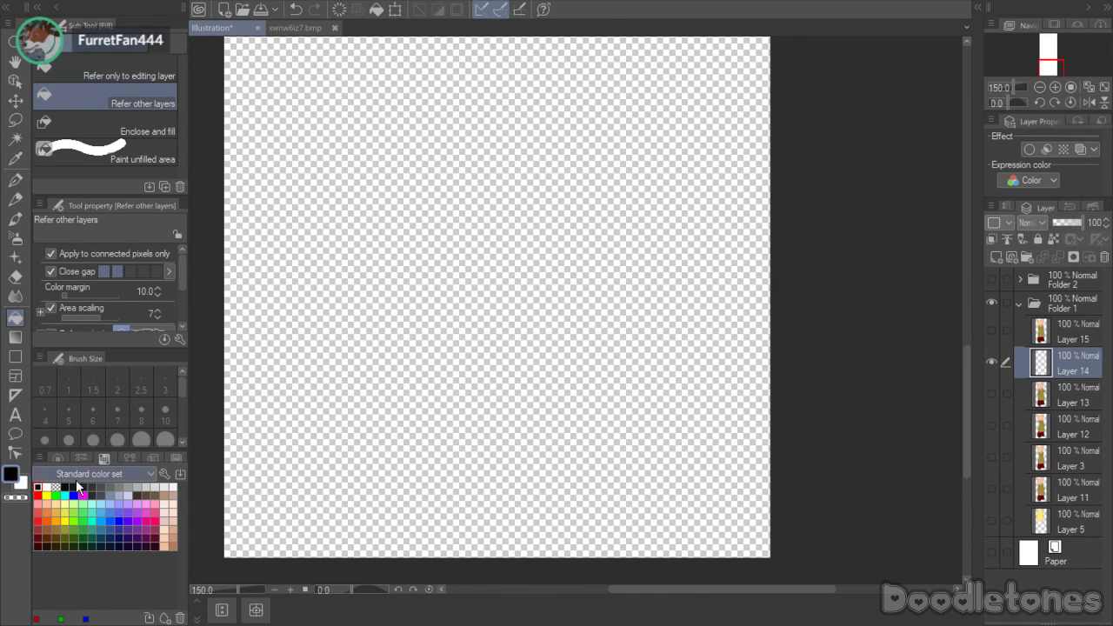
pyautogui.click(462, 362)
pyautogui.click(991, 328)
# - Auto-select the empty area around the character on Layer 15 and delete it from the black Layer 14
pyautogui.click(1074, 335)
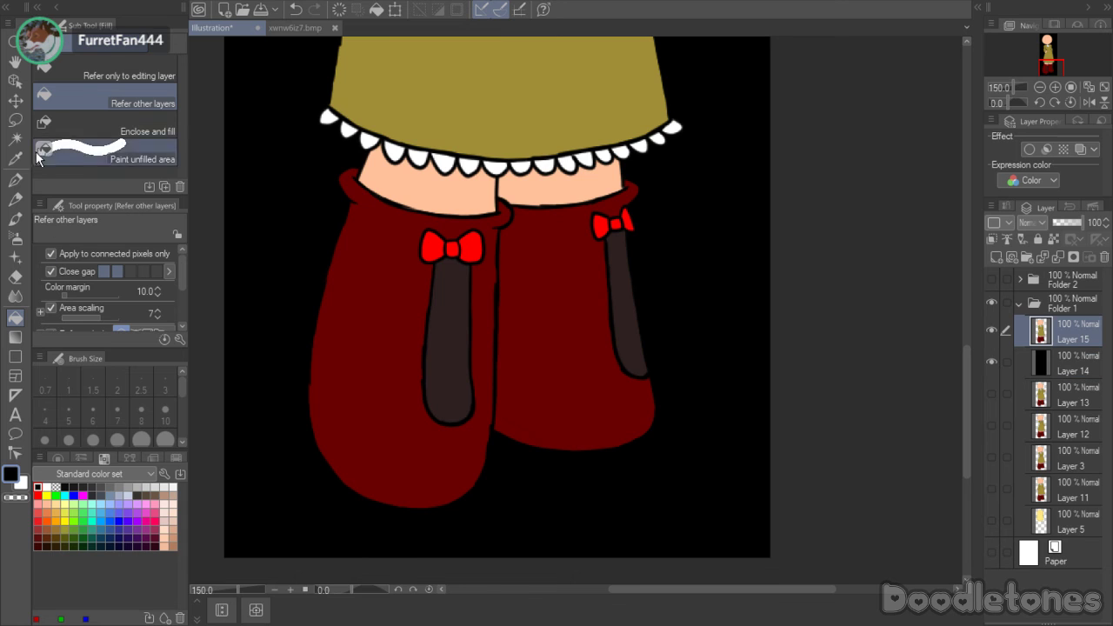
pyautogui.click(16, 140)
pyautogui.click(652, 203)
pyautogui.scroll(-1, 652, 203)
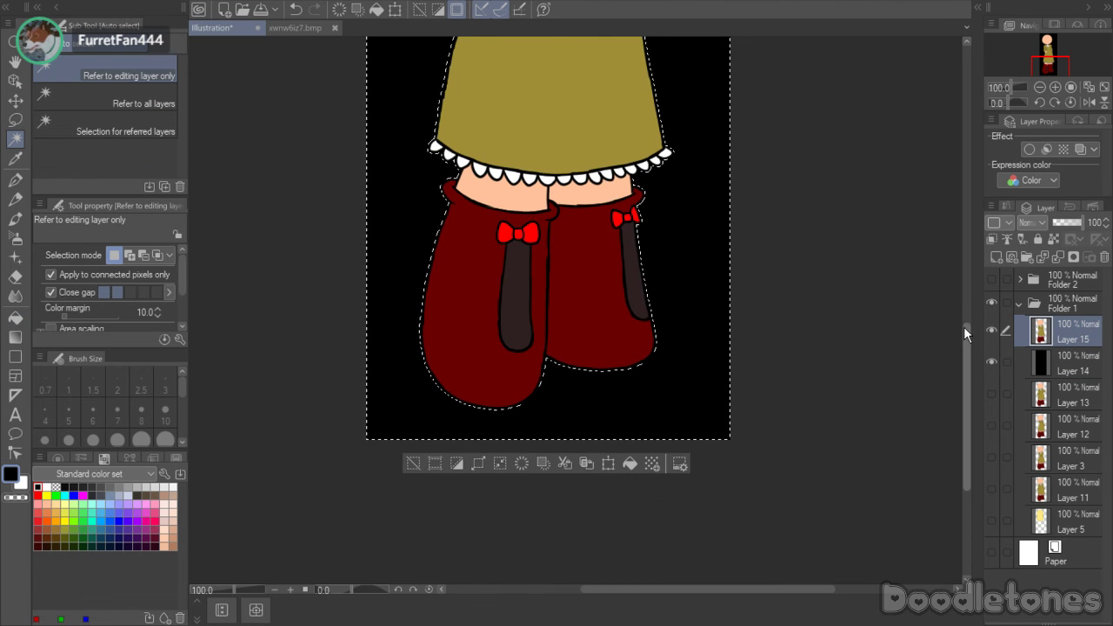
pyautogui.moveTo(964, 326); pyautogui.dragTo(963, 200)
pyautogui.scroll(1, 827, 218)
pyautogui.click(1056, 366)
pyautogui.press('Delete')
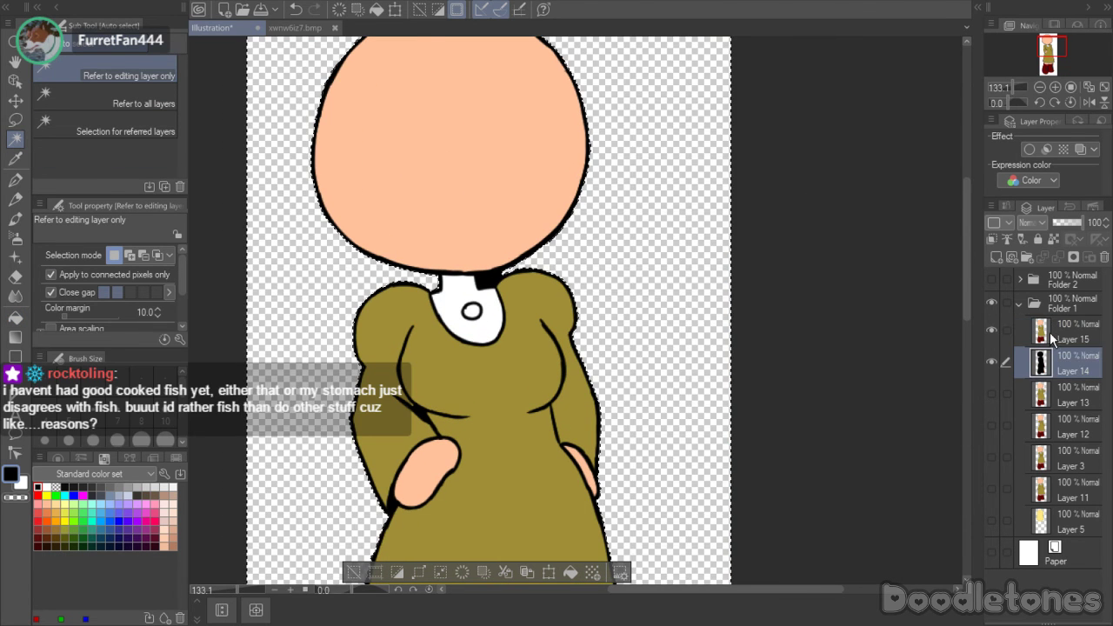
# - Auto-select the gap beside the neck on Layer 15, clear that black patch from Layer 14 and deselect
pyautogui.click(1052, 339)
pyautogui.click(487, 277)
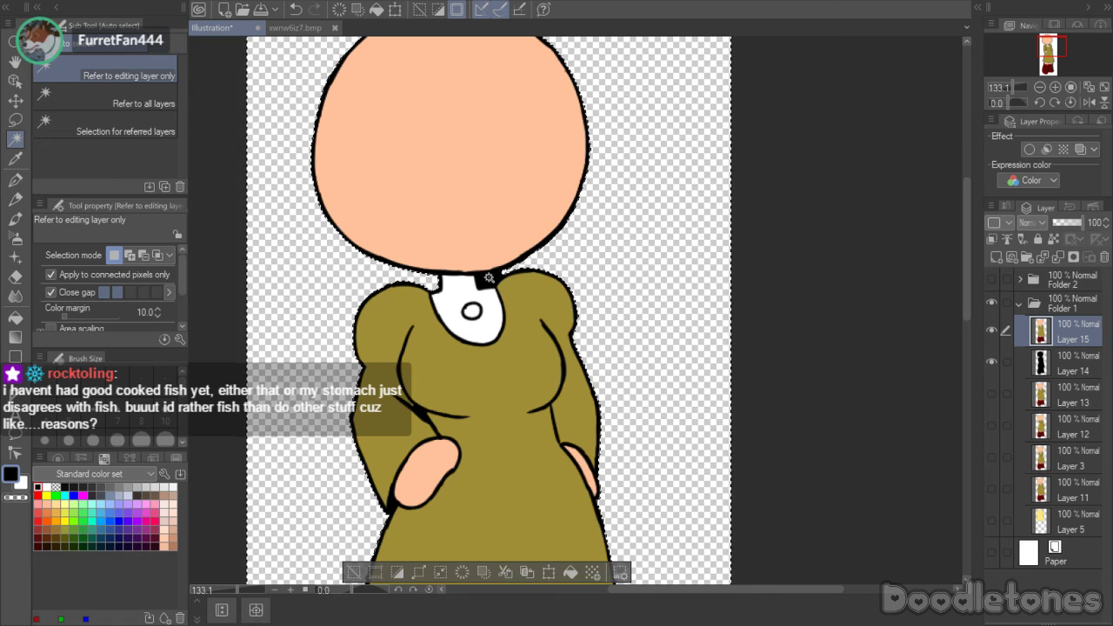
pyautogui.click(1052, 364)
pyautogui.hotkey('ctrl', 'd')
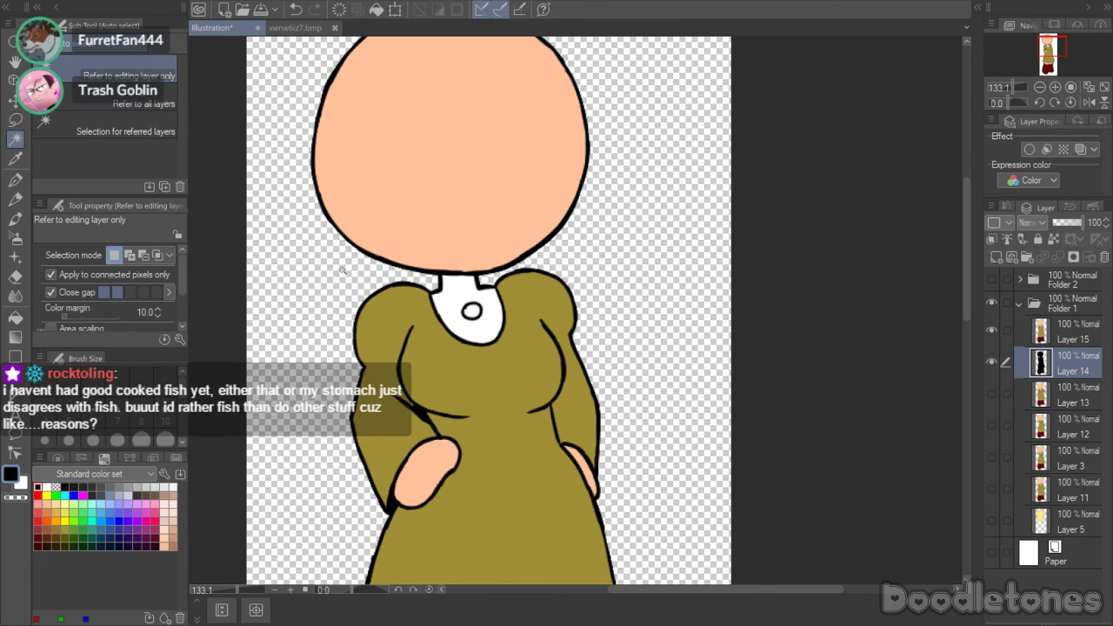
# - Merge Layer 15 into the black backing on Layer 14, and hide and collapse Folder 1
pyautogui.click(1066, 333)
pyautogui.click(1062, 254)
pyautogui.click(992, 303)
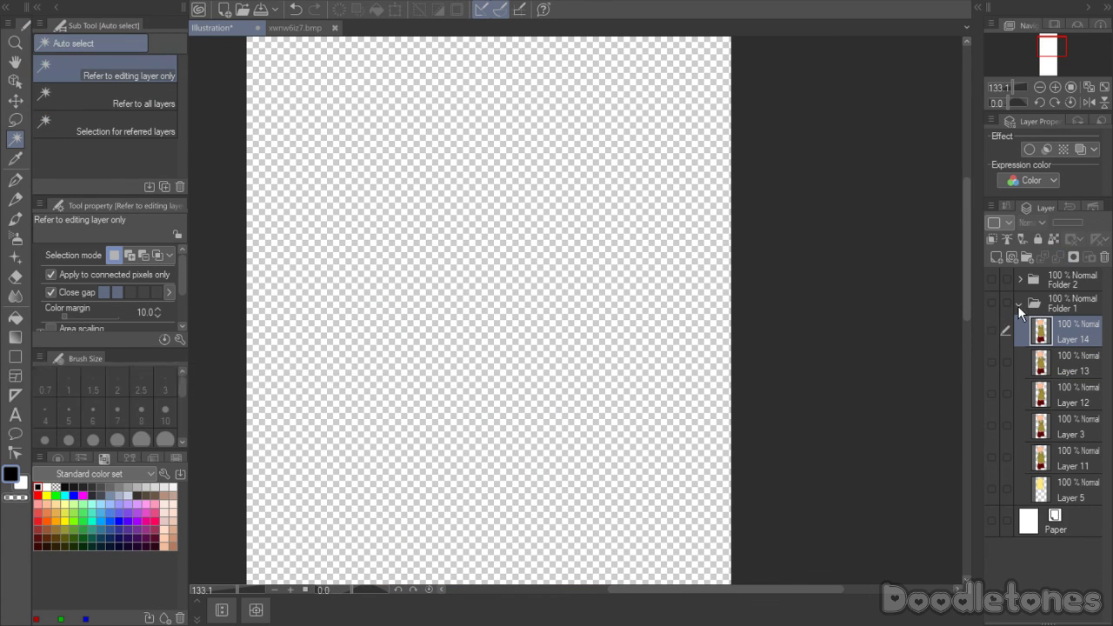
pyautogui.click(1018, 304)
# - Show Layer 1 in Folder 2 and add a new layer directly beneath it
pyautogui.click(1020, 278)
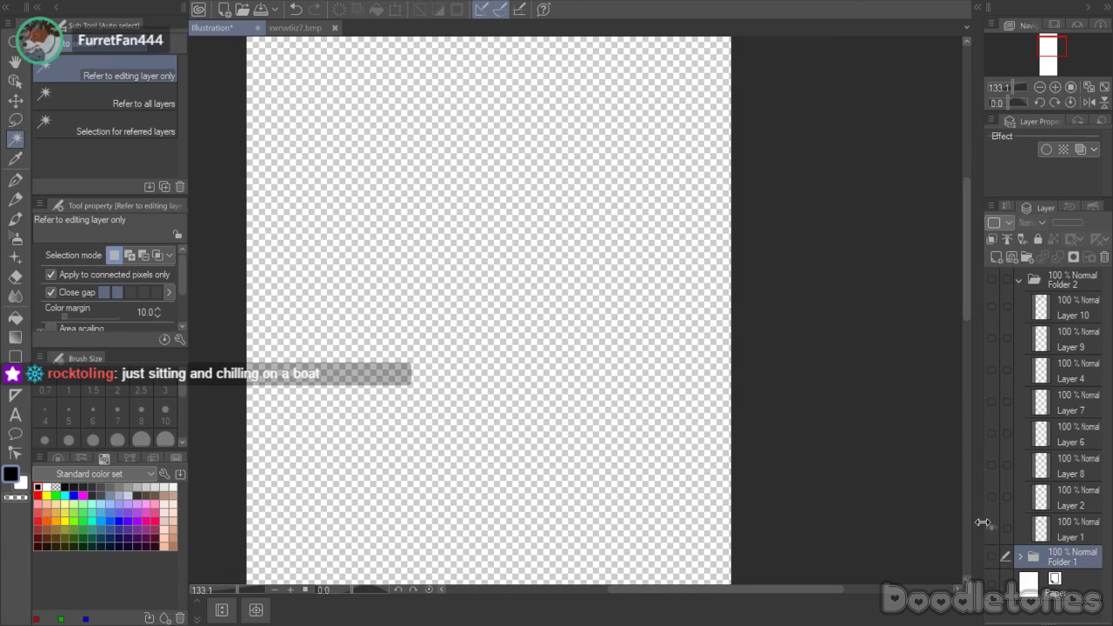
pyautogui.click(991, 279)
pyautogui.scroll(3, 426, 117)
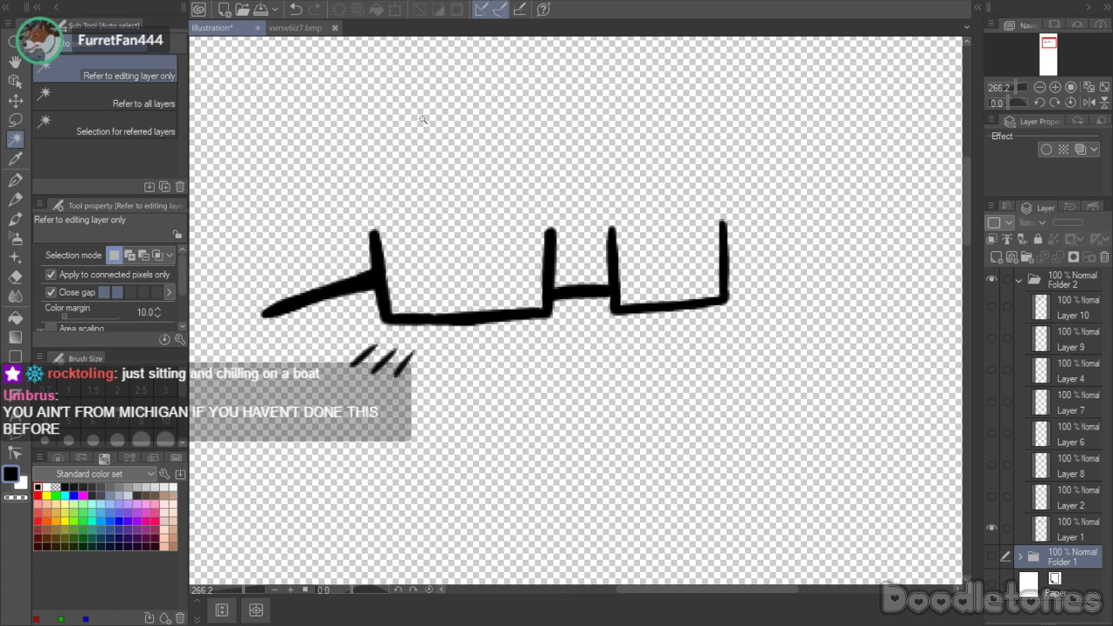
pyautogui.click(1046, 521)
pyautogui.click(997, 259)
pyautogui.moveTo(1043, 532); pyautogui.dragTo(1050, 567)
# - Close the open tops of both glasses lenses with white G-pen lines and fill the lenses white on Layer 15
pyautogui.click(48, 485)
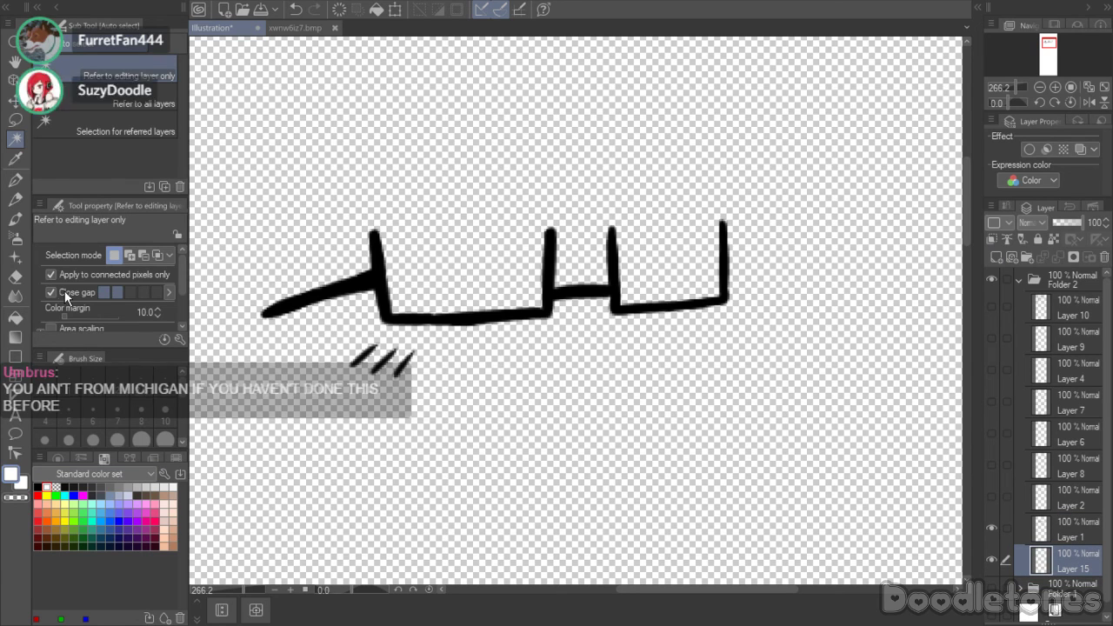
pyautogui.press('p')
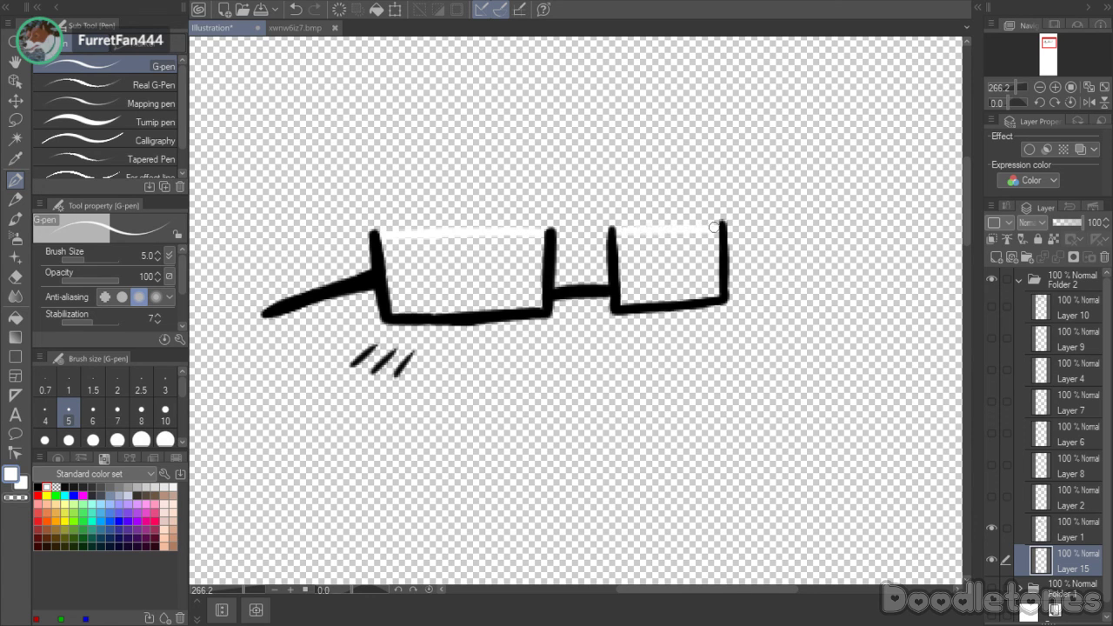
pyautogui.click(14, 317)
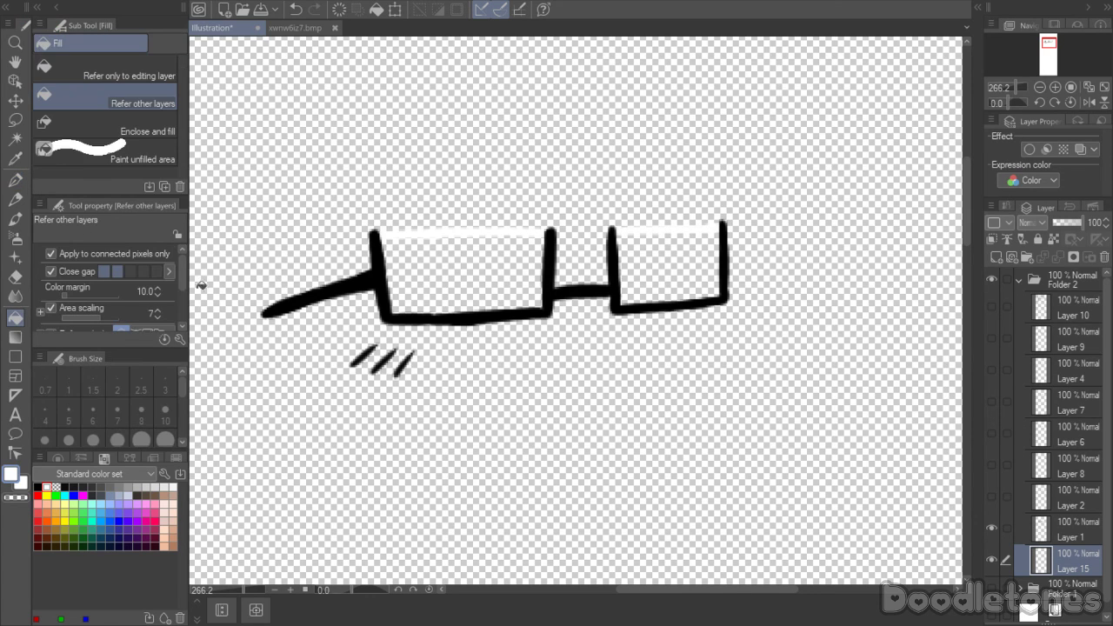
pyautogui.click(454, 270)
pyautogui.click(683, 259)
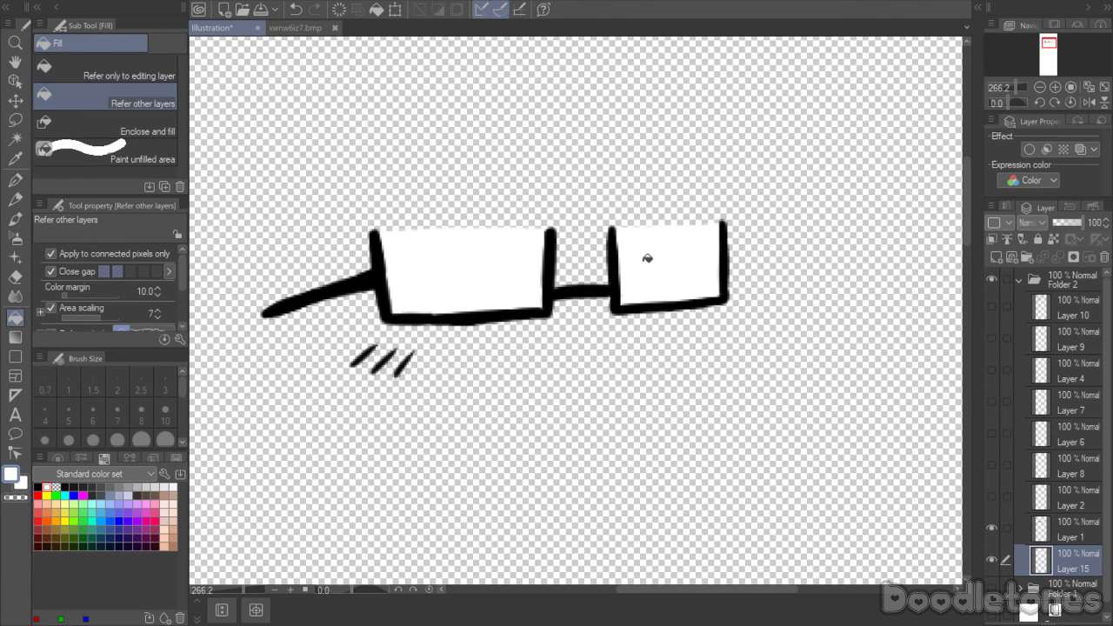
# - Merge the glasses line art on Layer 1 into Layer 15, hide the result and show Layer 2
pyautogui.click(1063, 523)
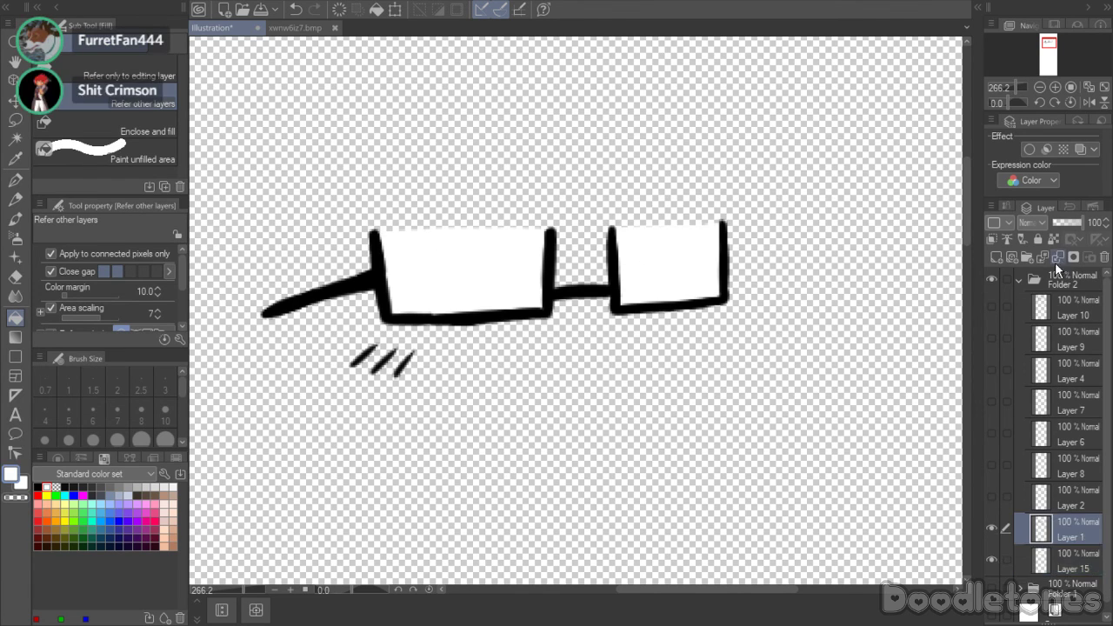
pyautogui.click(992, 528)
pyautogui.click(992, 496)
pyautogui.click(1069, 498)
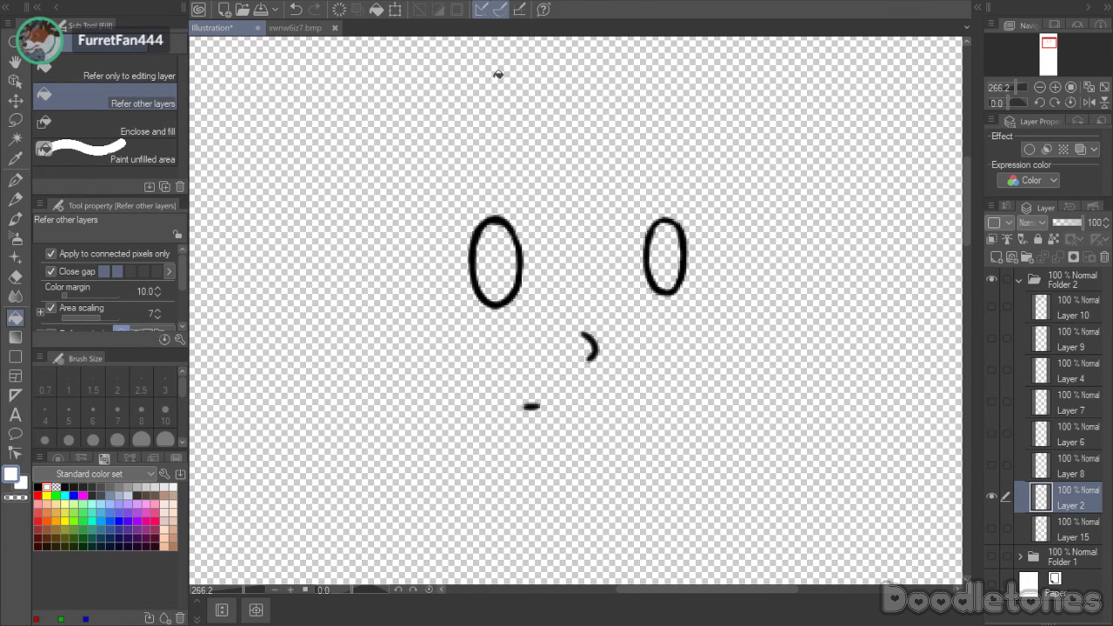
# - Sample the brown eye colour in xwnw6iz7.bmp and fill both oval eyes on a new layer beneath Layer 2
pyautogui.click(291, 28)
pyautogui.click(15, 157)
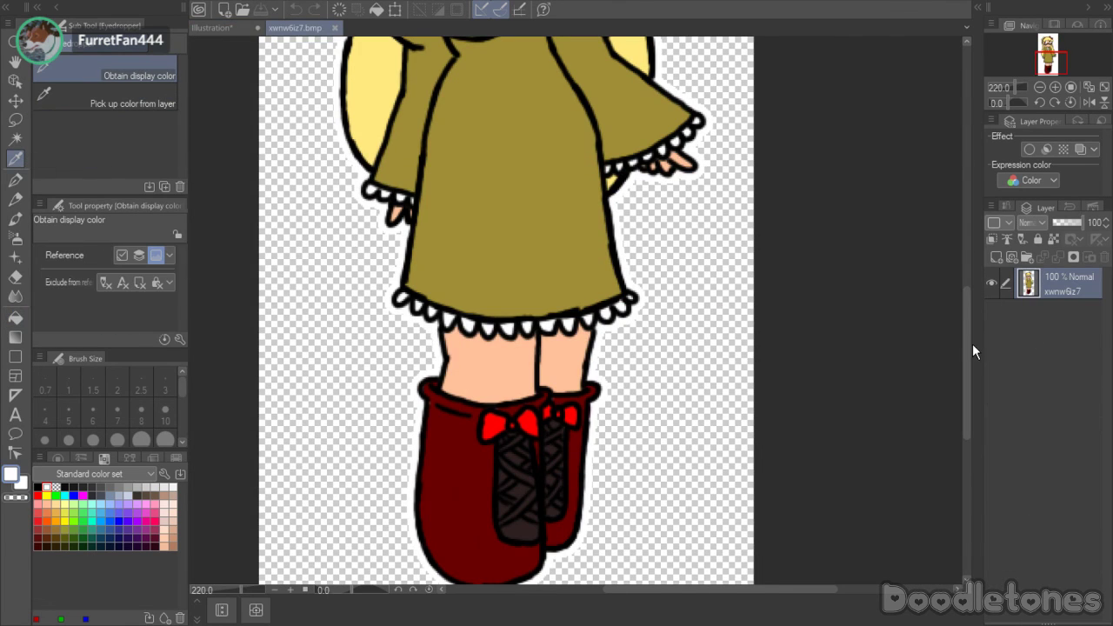
pyautogui.moveTo(970, 342); pyautogui.dragTo(939, 185)
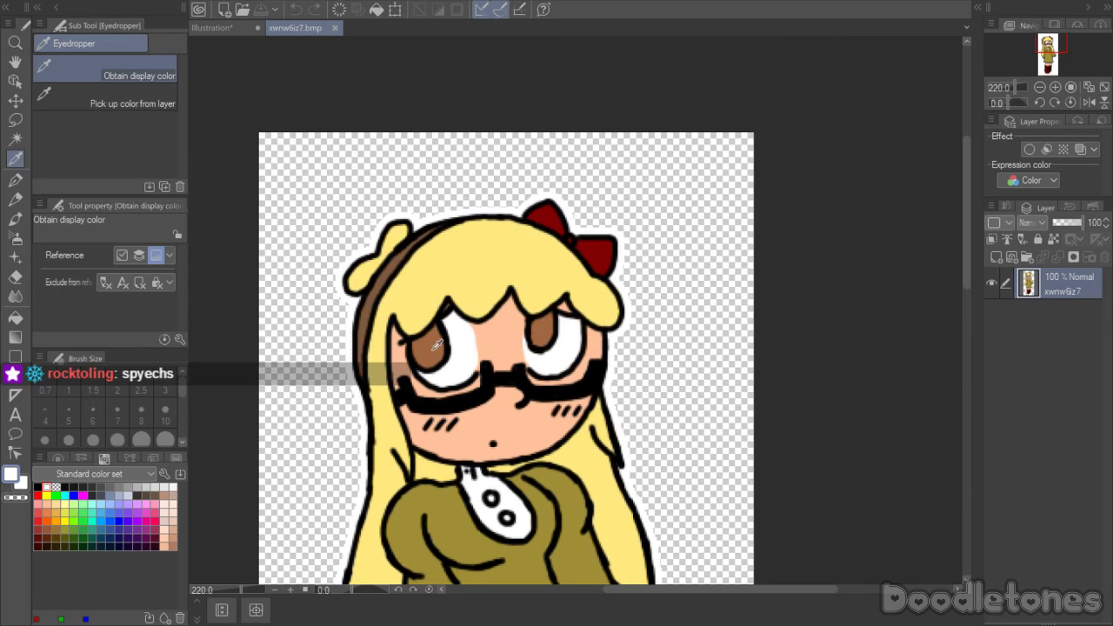
pyautogui.click(210, 27)
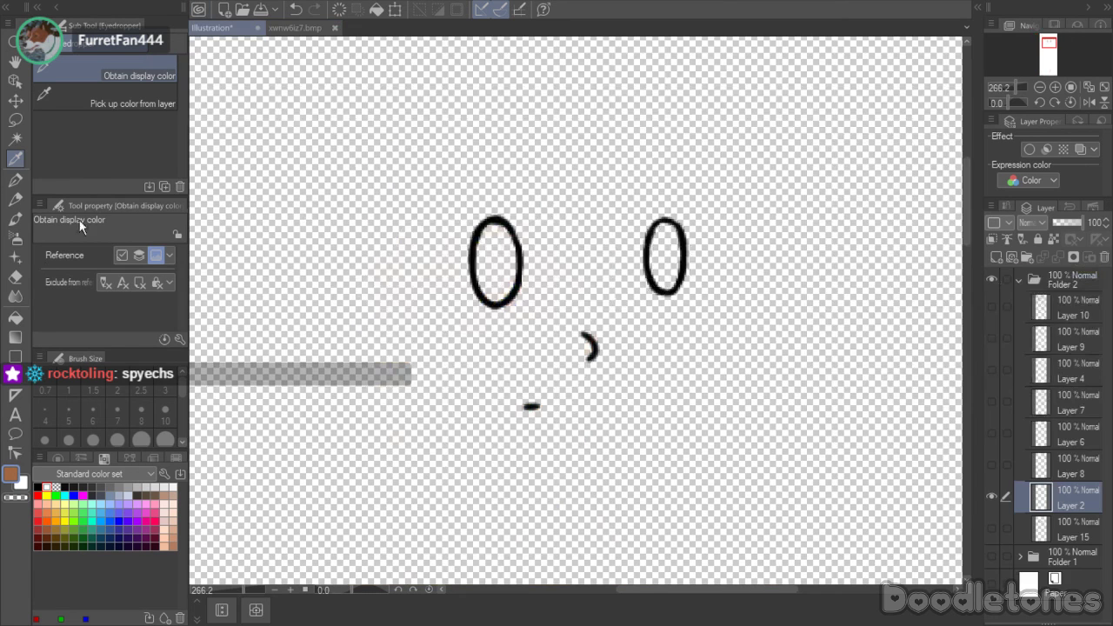
pyautogui.click(20, 317)
pyautogui.click(1076, 529)
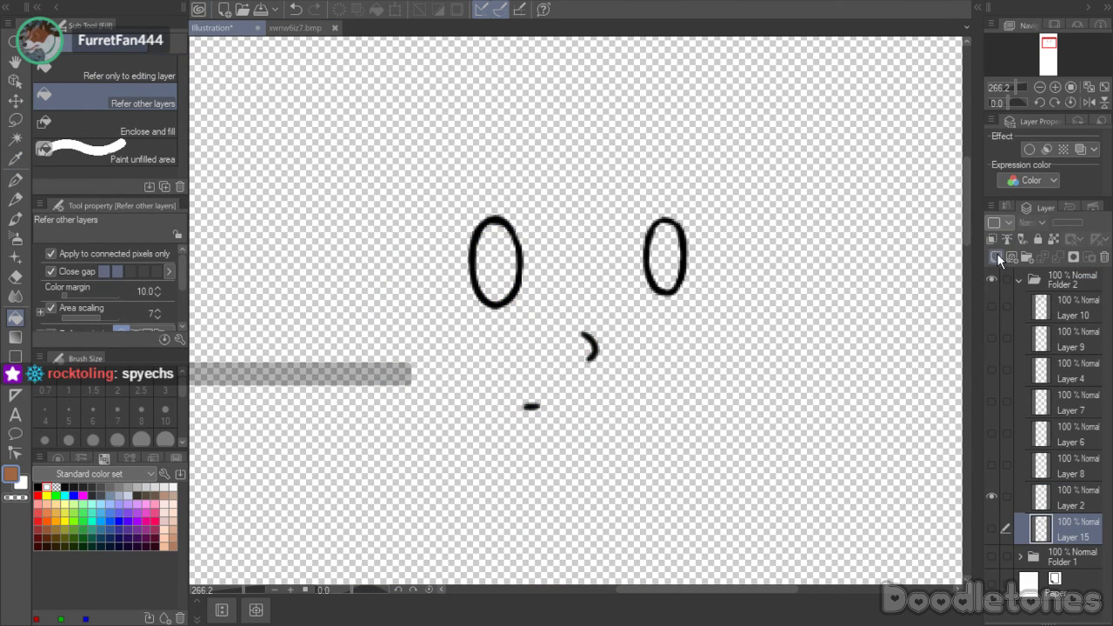
pyautogui.click(997, 256)
pyautogui.click(504, 273)
pyautogui.click(662, 251)
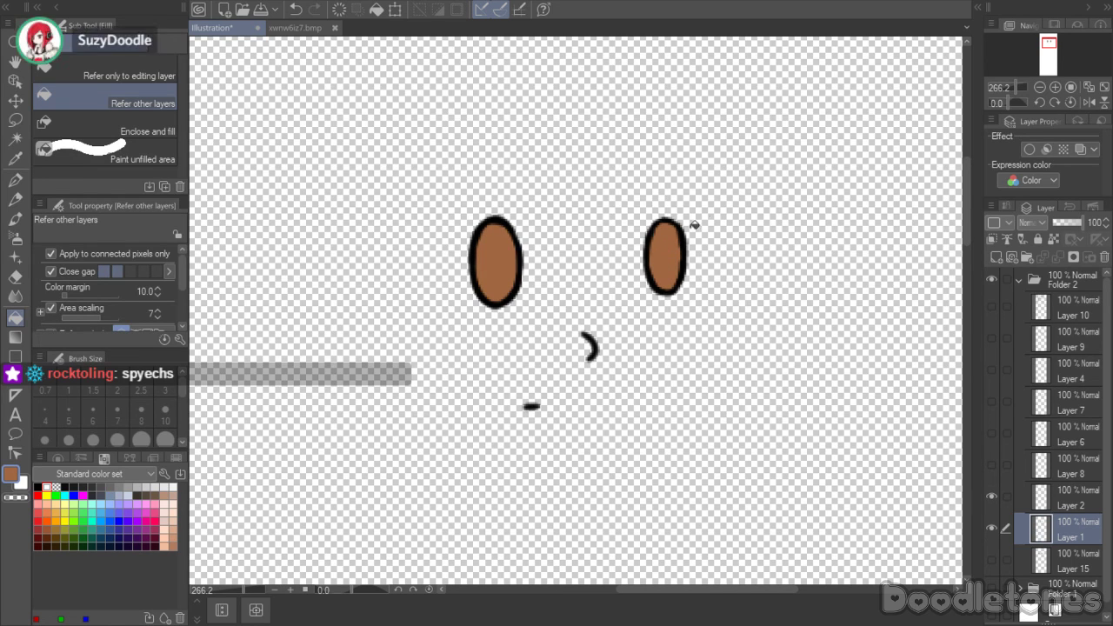
# - Merge the oval-eyed face on Layer 2 with its brown colour layer and hide the result
pyautogui.click(1030, 492)
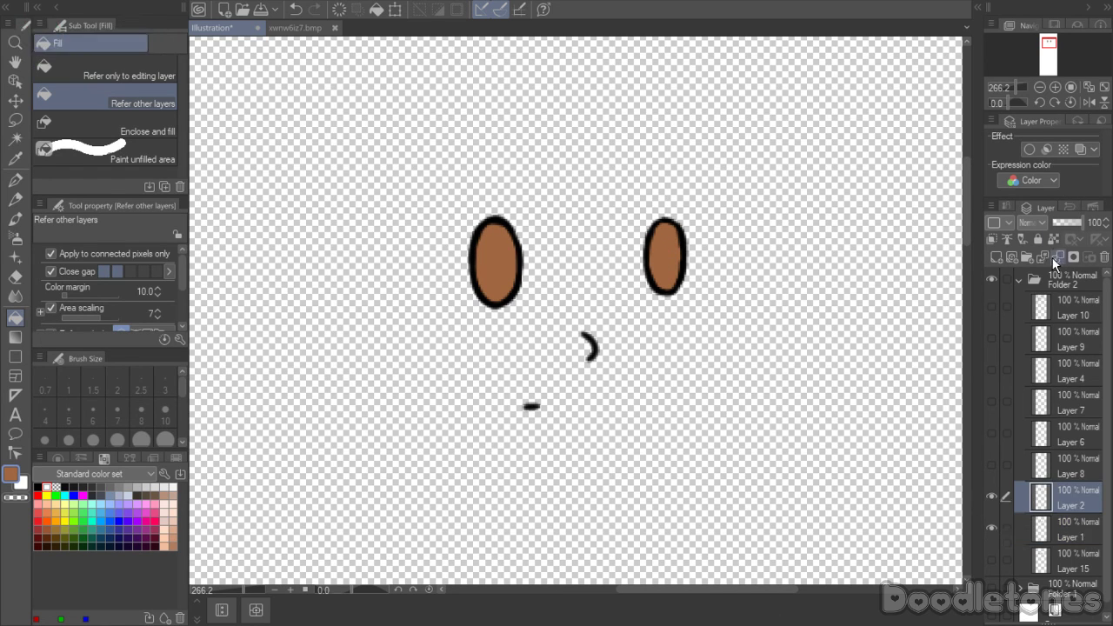
pyautogui.click(1054, 257)
pyautogui.click(991, 499)
# - Show the angry face on Layer 6 and fill both eyes brown on a new layer beneath it
pyautogui.click(993, 461)
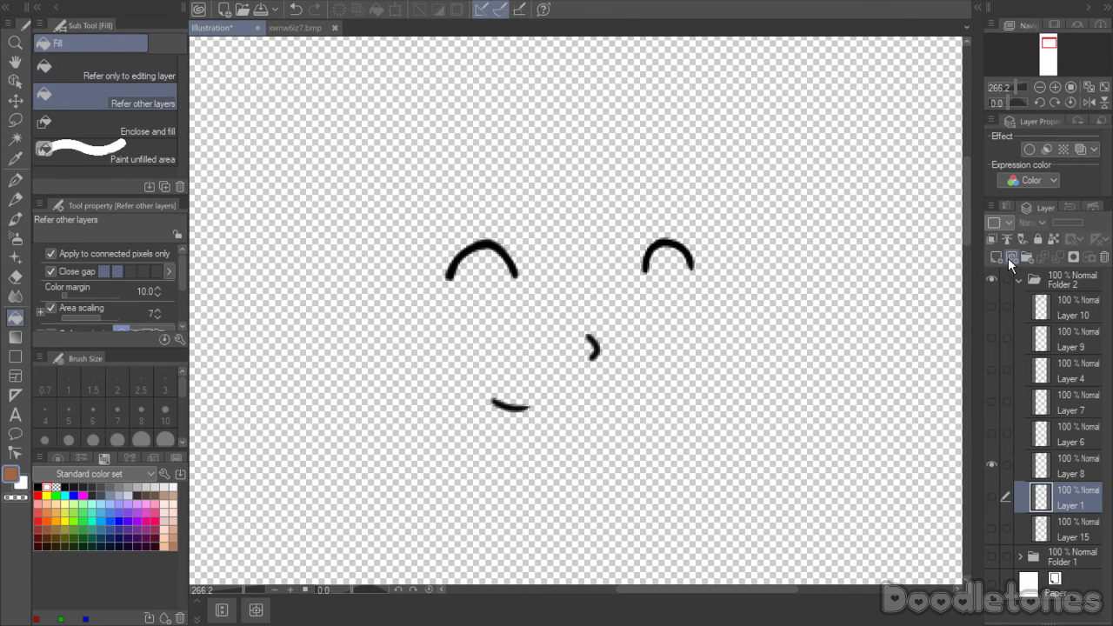
pyautogui.click(992, 459)
pyautogui.click(993, 431)
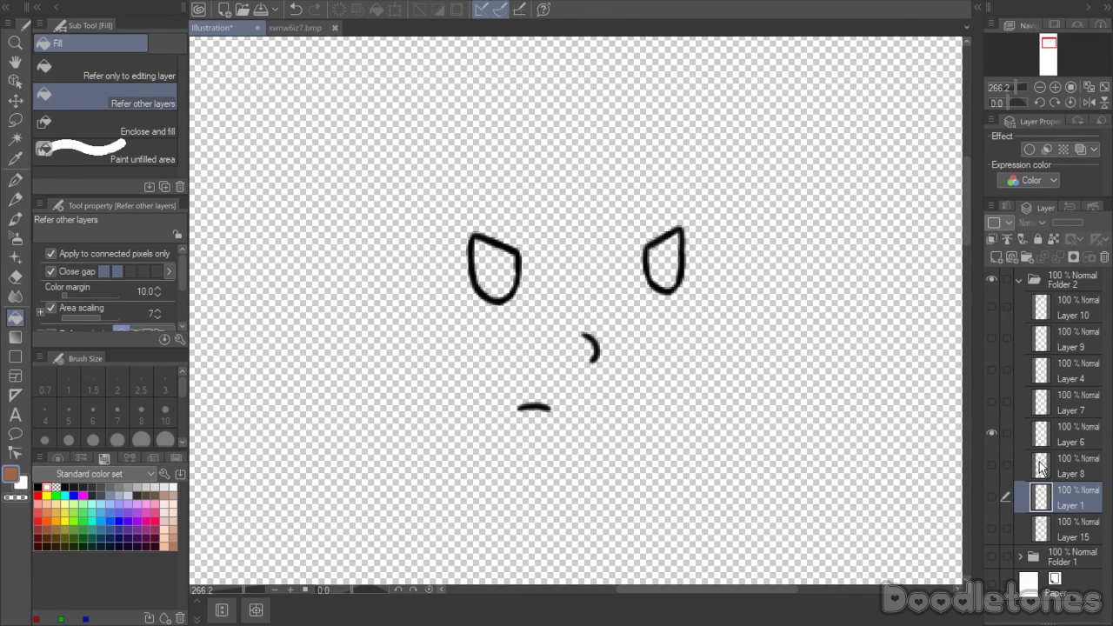
pyautogui.click(1061, 466)
pyautogui.click(998, 258)
pyautogui.click(496, 265)
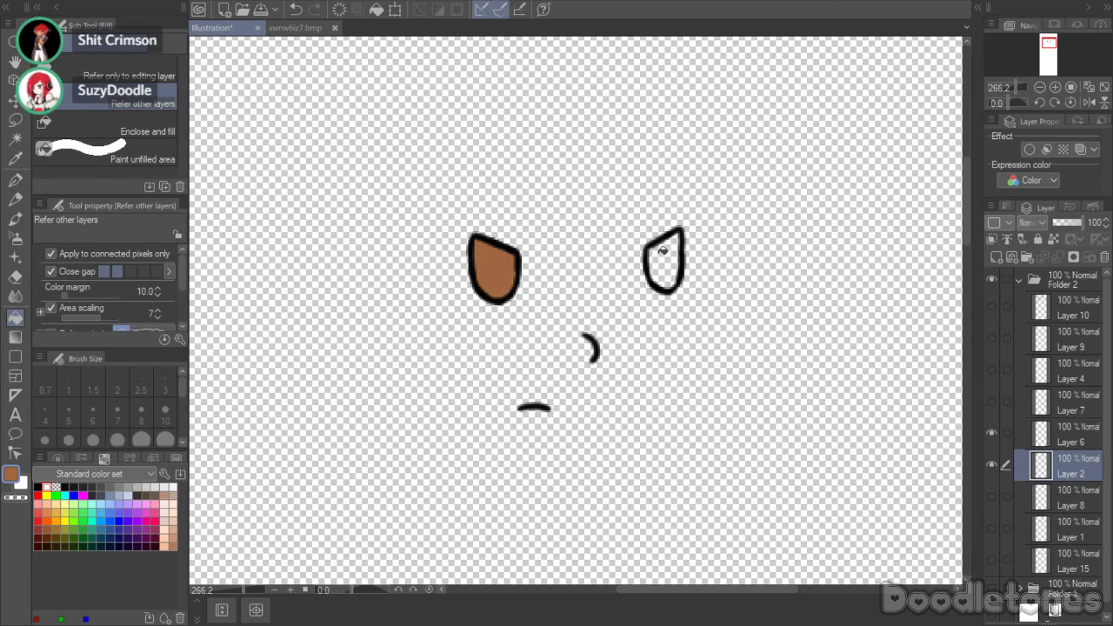
pyautogui.click(664, 261)
# - Merge the angry face on Layer 6 with its brown eye colour layer
pyautogui.click(1047, 431)
pyautogui.click(1056, 250)
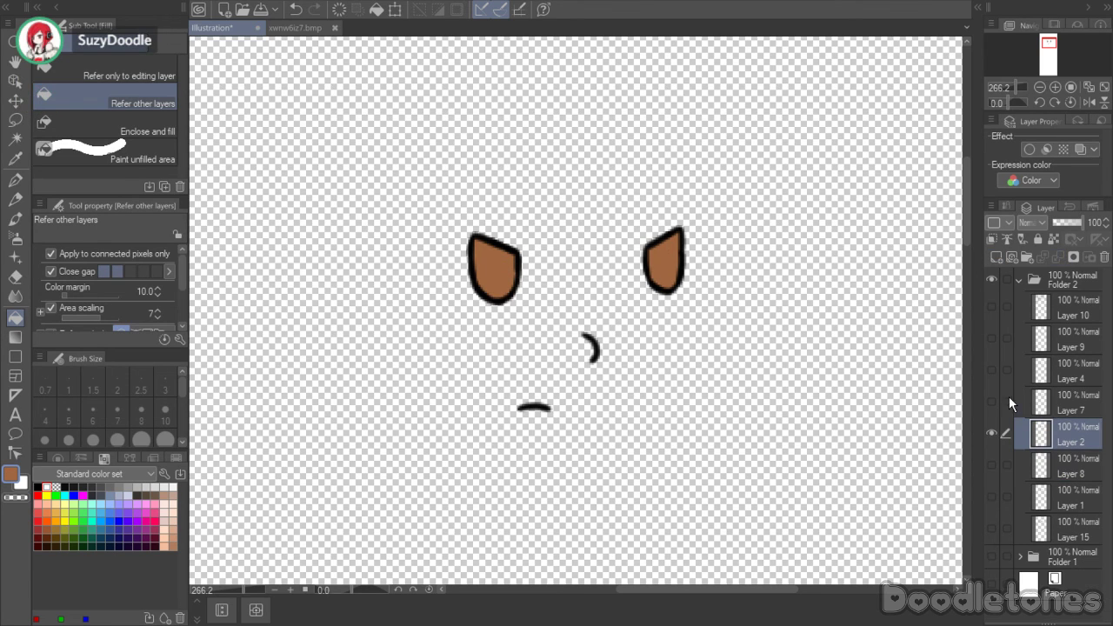
# - Show only the flat-lidded face on Layer 7 and fill both eyes brown on a new layer beneath it
pyautogui.click(992, 401)
pyautogui.click(991, 432)
pyautogui.click(999, 255)
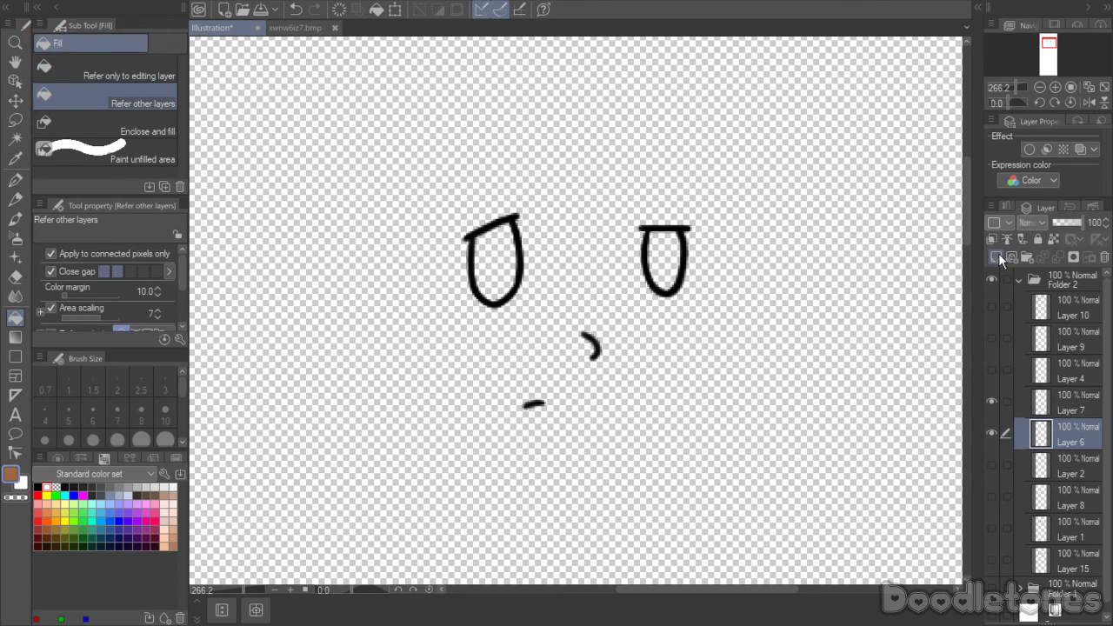
pyautogui.click(678, 258)
pyautogui.click(502, 252)
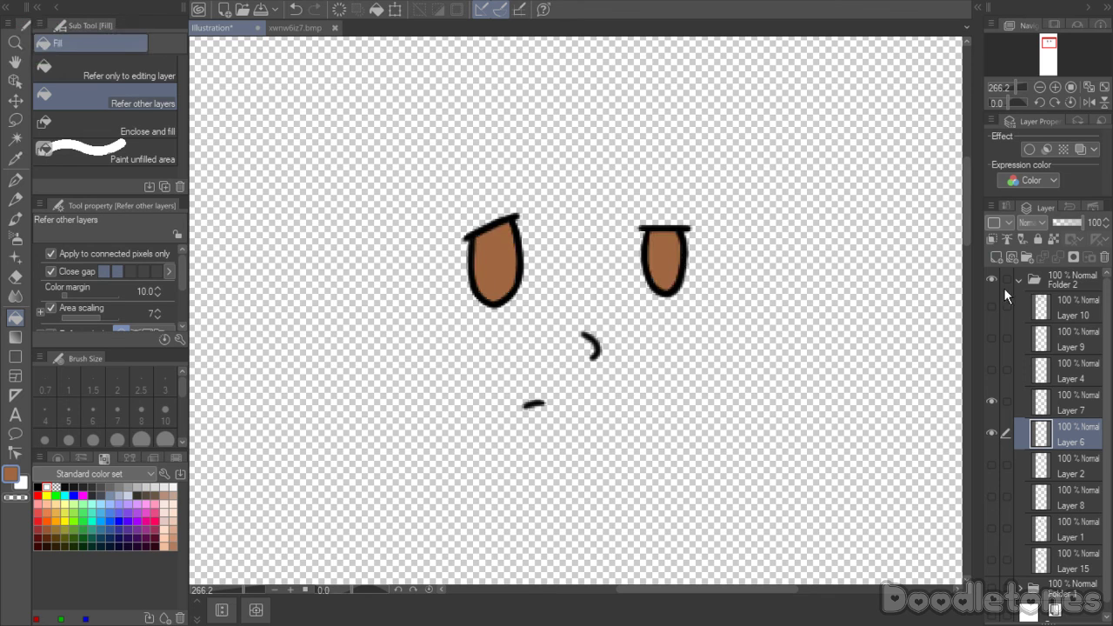
# - Merge the flat-lidded face on Layer 7 with its brown eye colour layer and hide the result
pyautogui.click(1059, 400)
pyautogui.click(1058, 253)
pyautogui.click(991, 401)
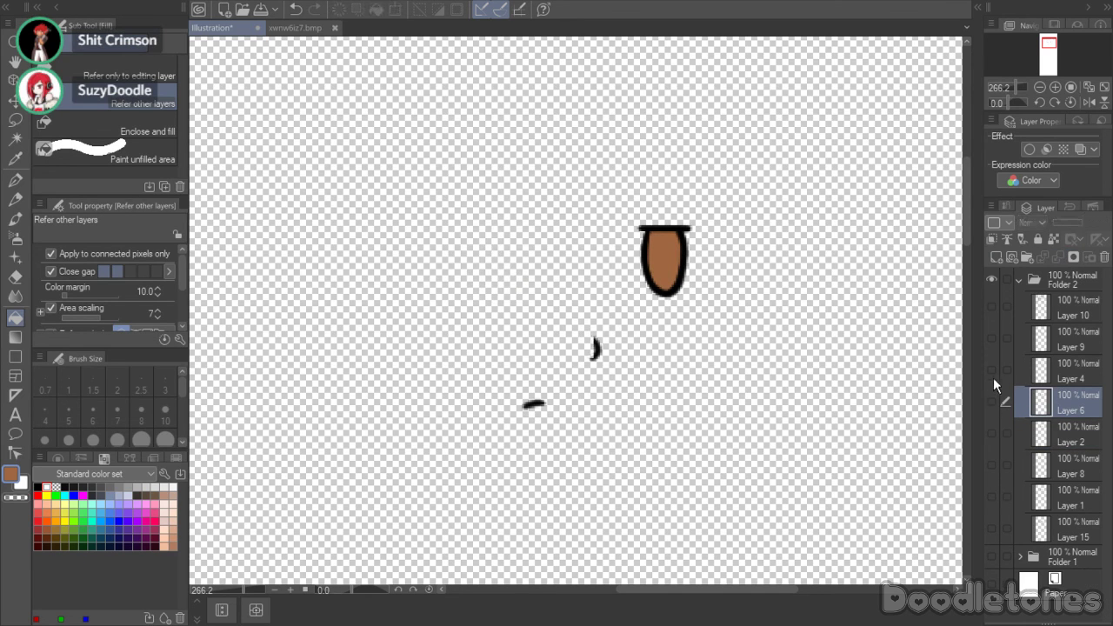
# - Show the sad face on Layer 4 and fill both eyes brown on a new layer beneath it
pyautogui.click(992, 371)
pyautogui.click(996, 257)
pyautogui.click(511, 261)
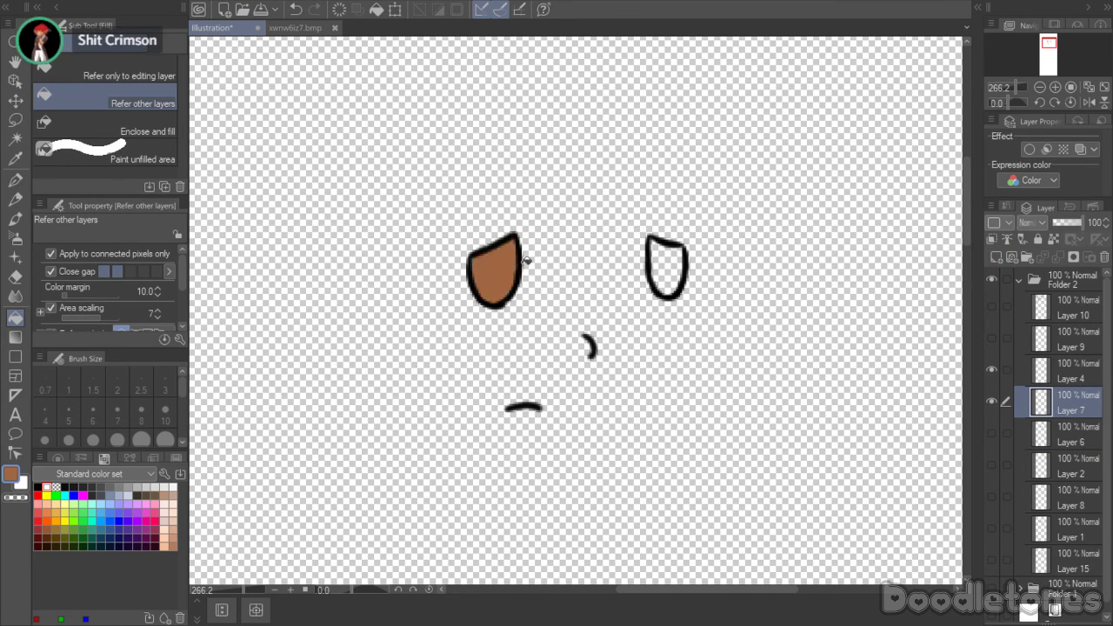
pyautogui.click(673, 258)
# - Merge the sad face on Layer 4 with its brown eye colour layer and hide the result
pyautogui.click(1042, 374)
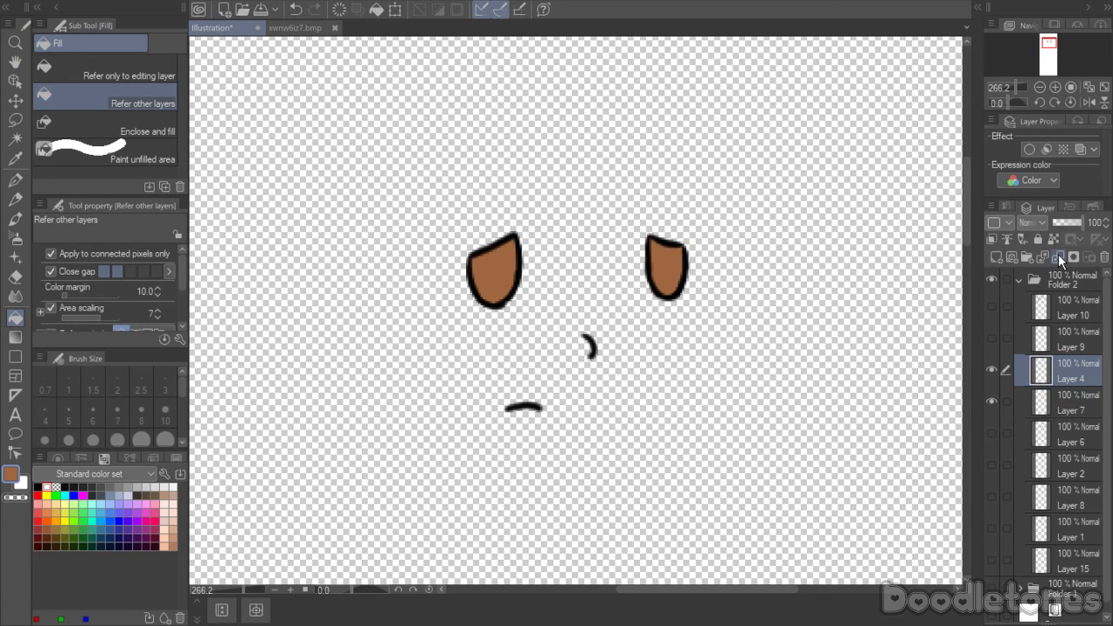
pyautogui.click(1058, 254)
pyautogui.click(992, 372)
# - Show Layer 9 and, on a new layer beneath it, fill the open mouth dark red and the tongue bright red
pyautogui.click(990, 344)
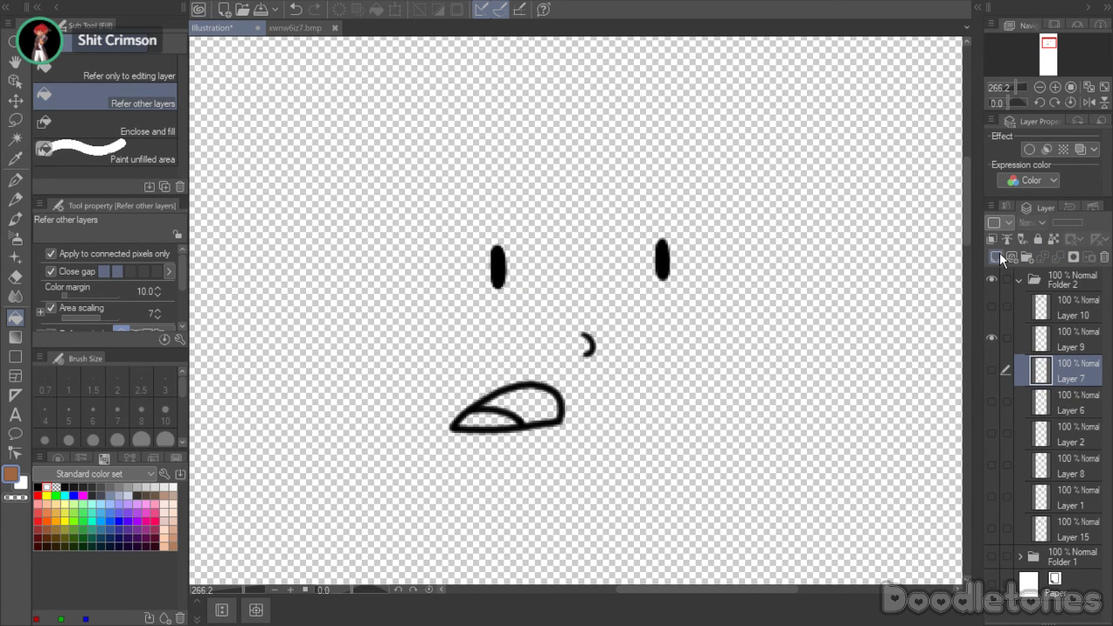
pyautogui.click(999, 254)
pyautogui.click(37, 538)
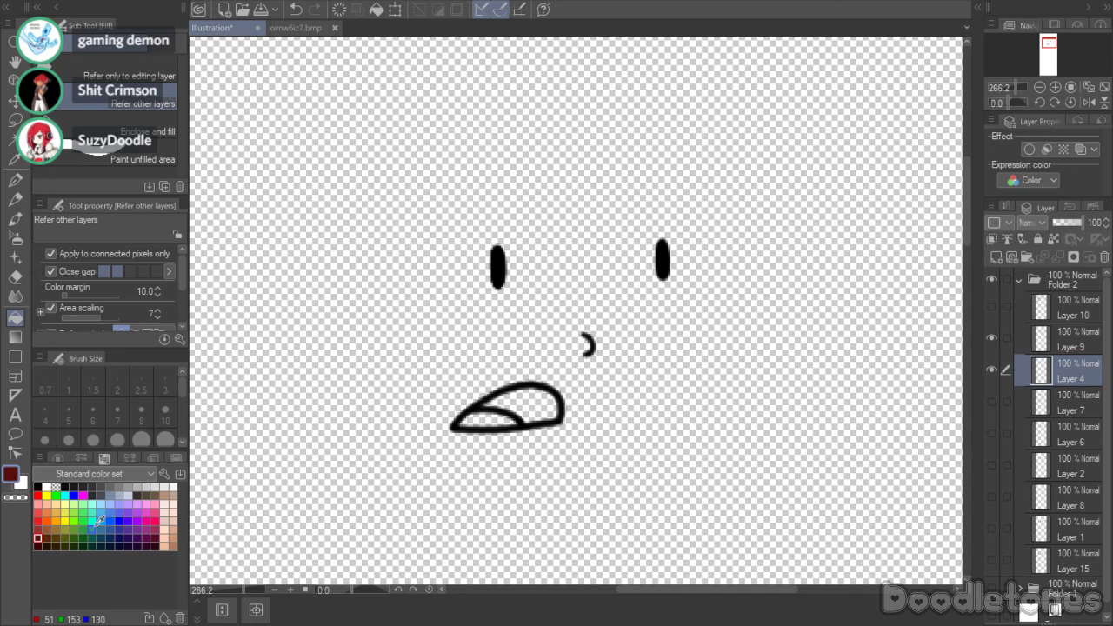
pyautogui.click(513, 403)
pyautogui.click(37, 496)
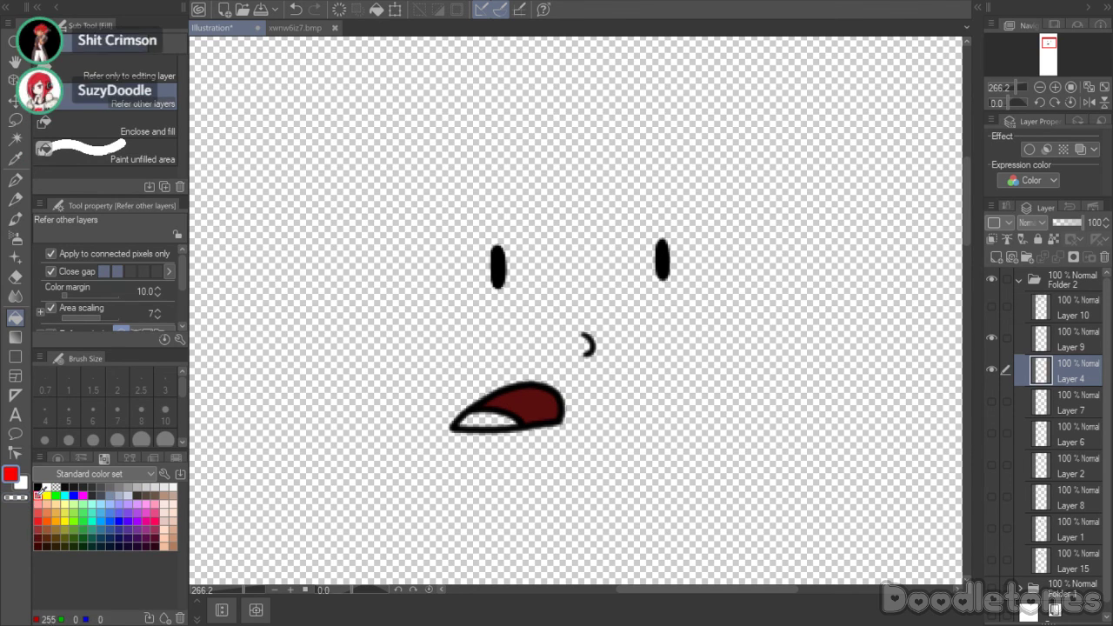
pyautogui.click(482, 420)
# - Merge the open-mouthed face on Layer 9 with its red mouth colour layer and hide the result
pyautogui.click(1037, 337)
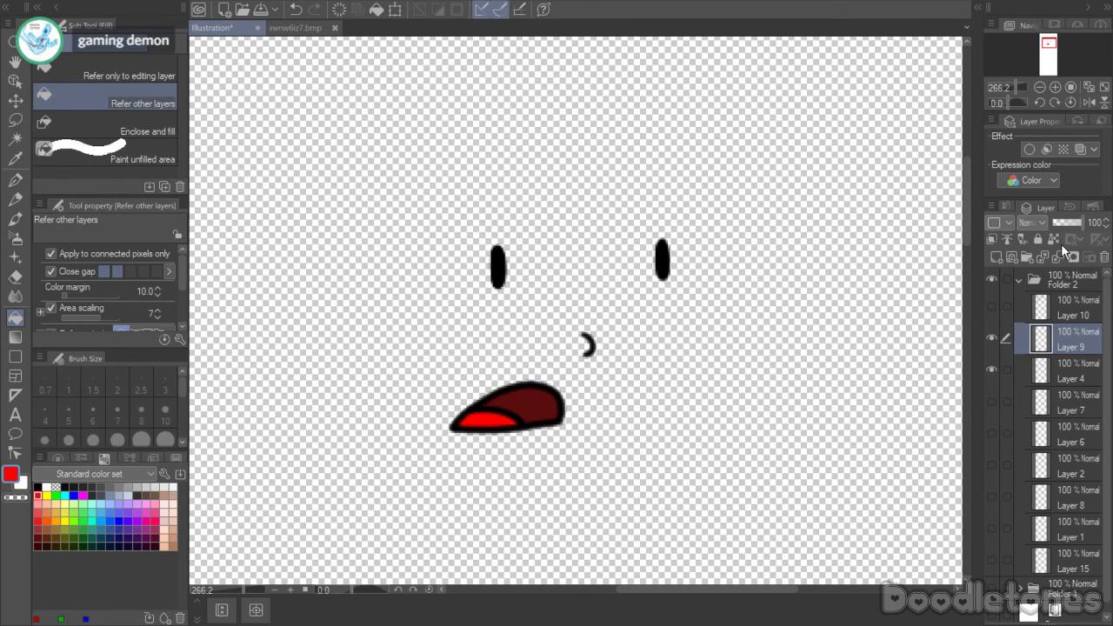
pyautogui.click(1058, 257)
pyautogui.click(991, 338)
# - Show the hair on Layer 10, sample the blonde hair colour from the xwnw6iz7.bmp reference, and add a new layer beneath the hair
pyautogui.click(992, 306)
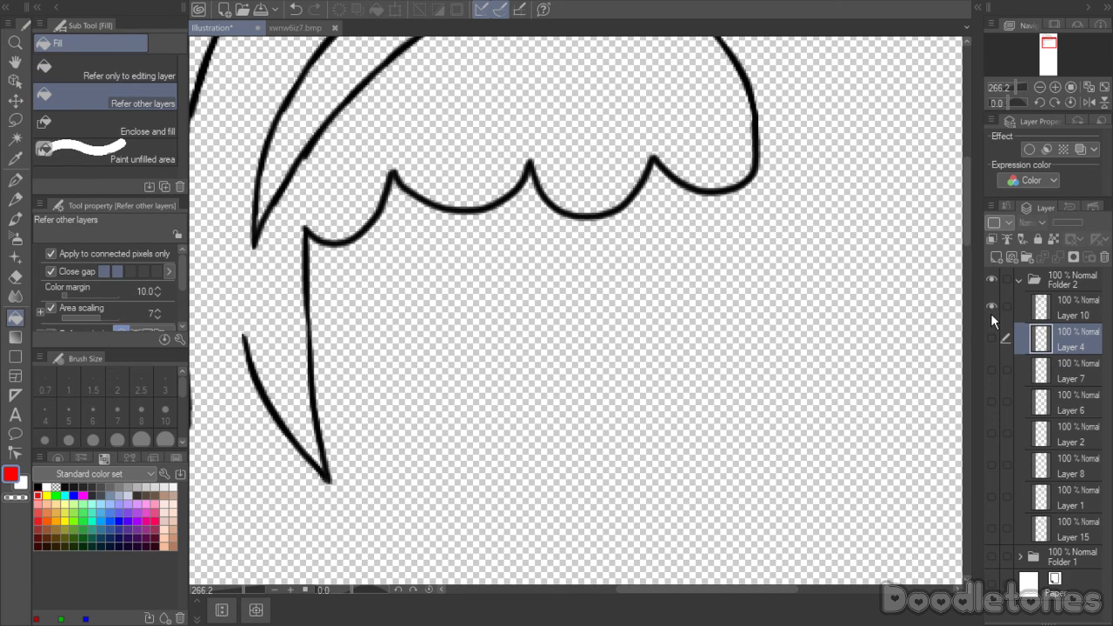
pyautogui.scroll(-2, 405, 203)
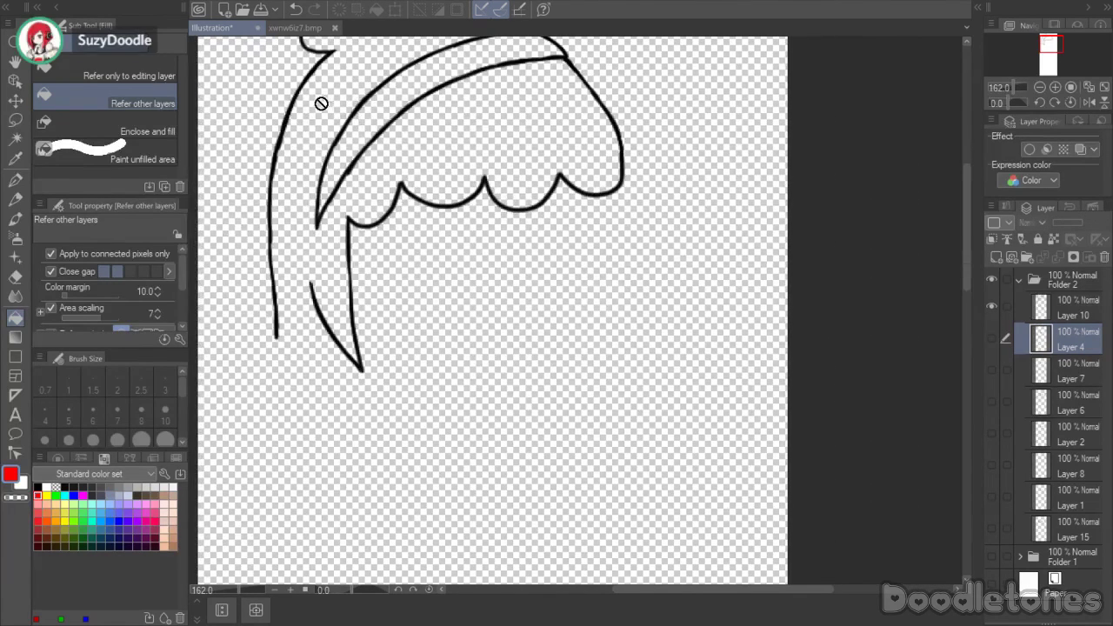
pyautogui.click(278, 28)
pyautogui.press('i')
pyautogui.click(481, 264)
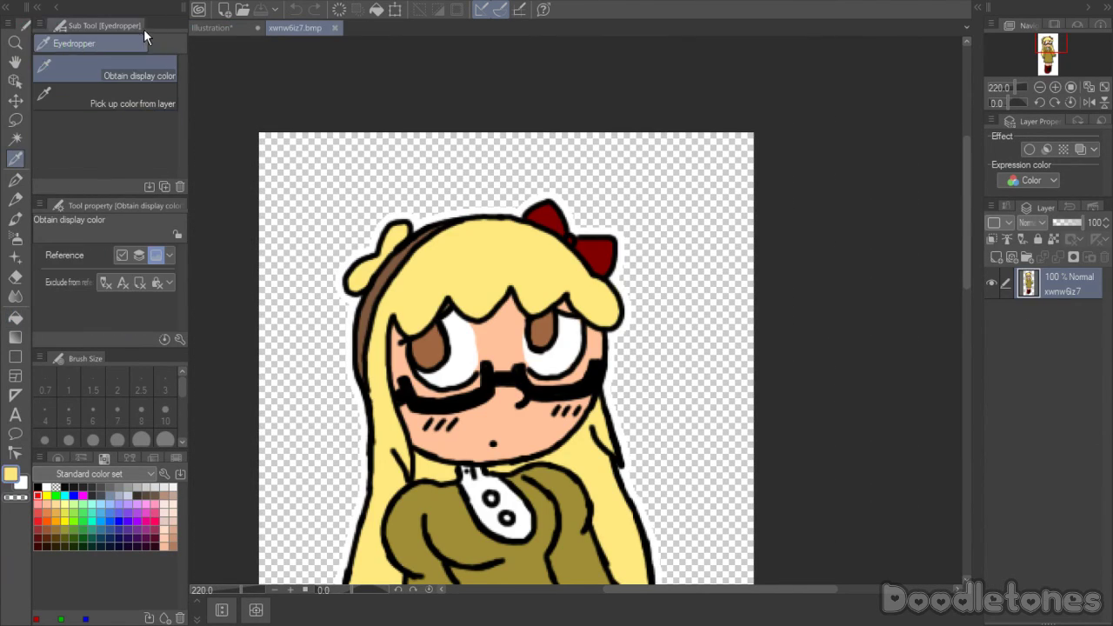
pyautogui.click(209, 28)
pyautogui.press('p')
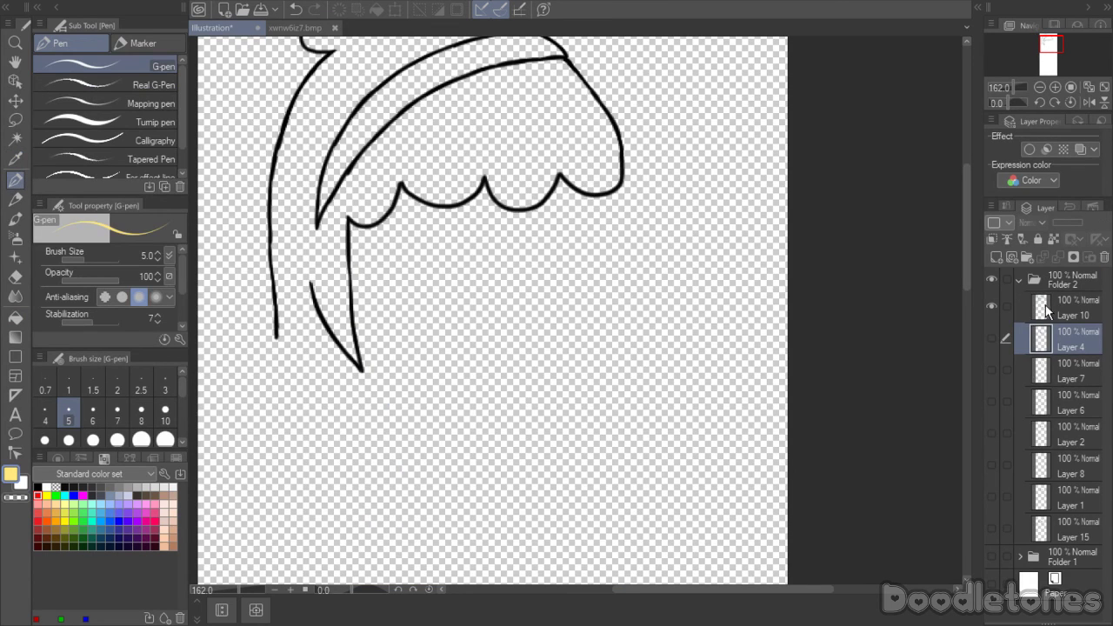
pyautogui.click(998, 259)
# - Close the open lower end of the hair with a blonde G-pen stroke at size 5.0 and fill the hair blonde
pyautogui.scroll(2, 278, 324)
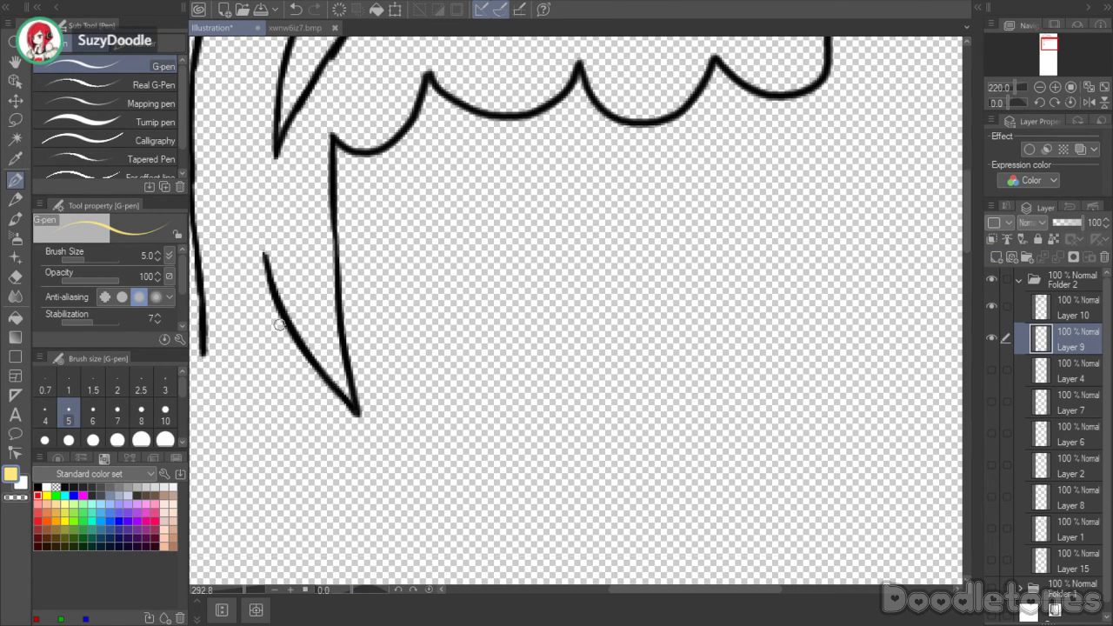
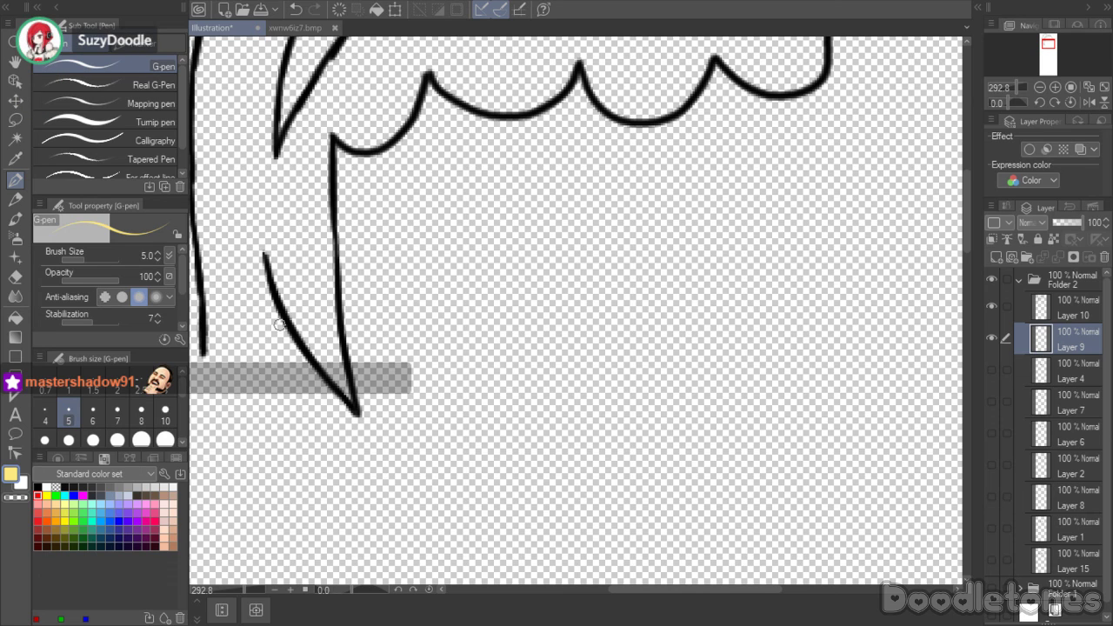
pyautogui.hscroll(-2, 605, 569)
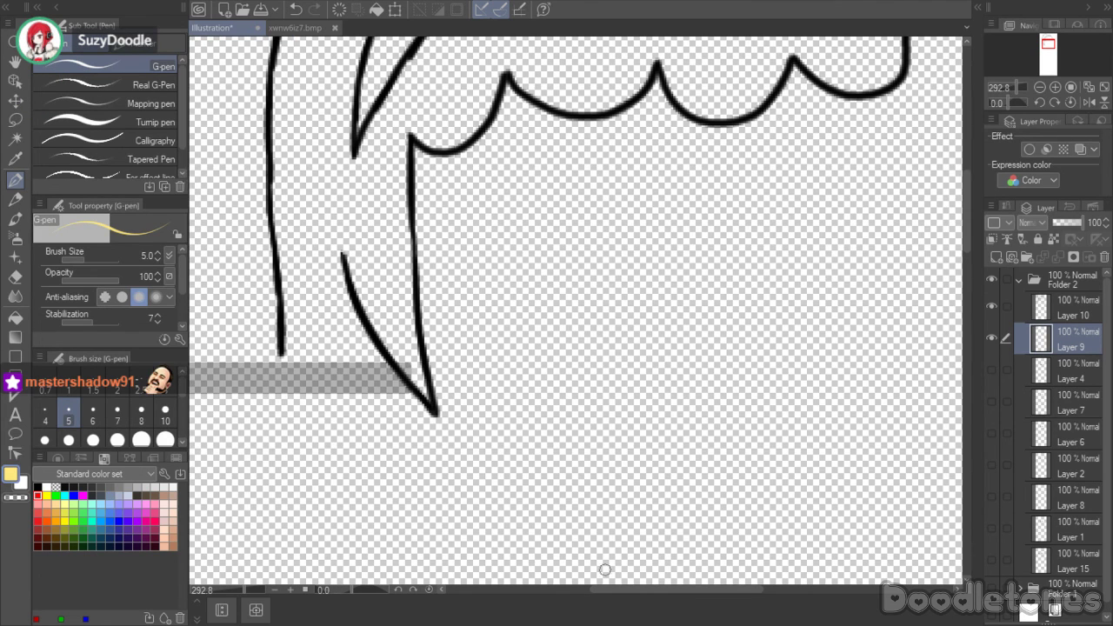
pyautogui.moveTo(281, 348); pyautogui.dragTo(382, 360)
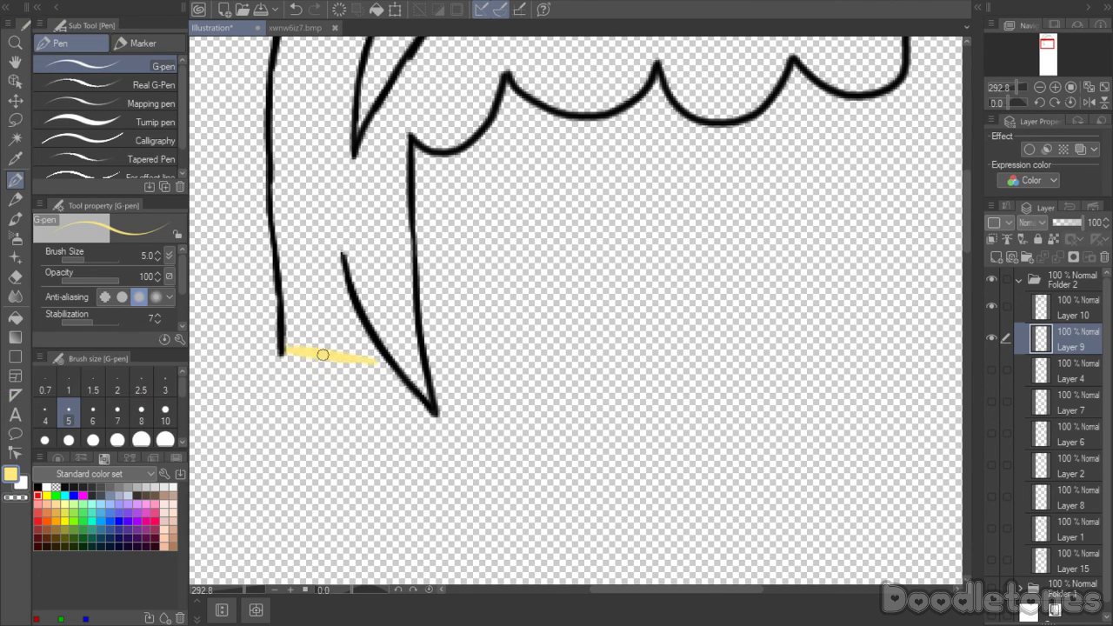
pyautogui.click(16, 321)
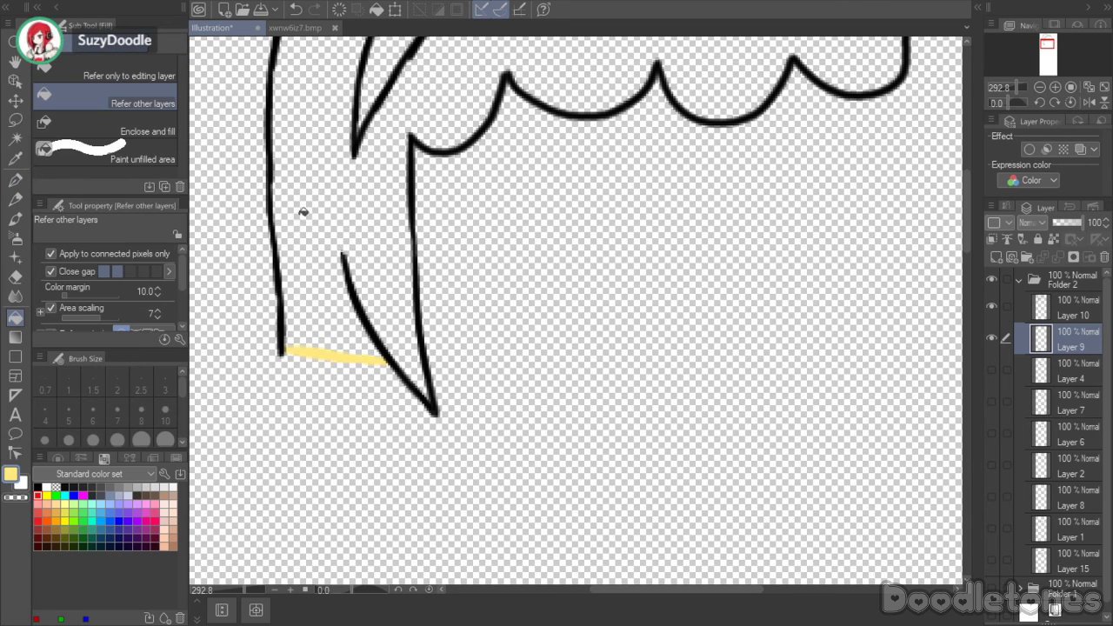
pyautogui.click(336, 221)
pyautogui.scroll(-1, 484, 296)
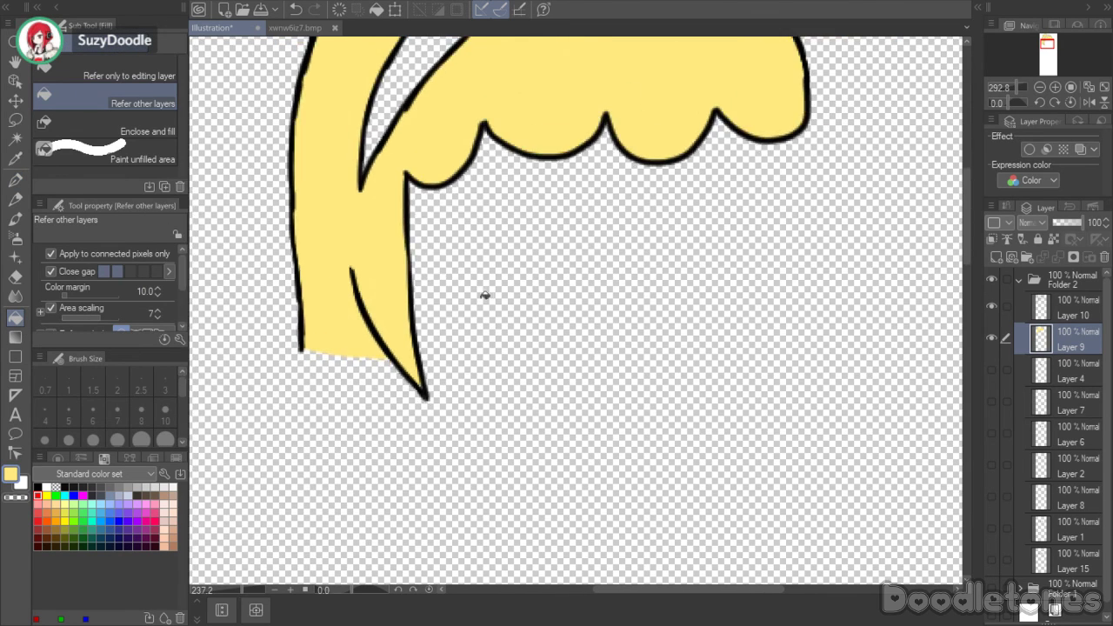
pyautogui.scroll(3, 968, 237)
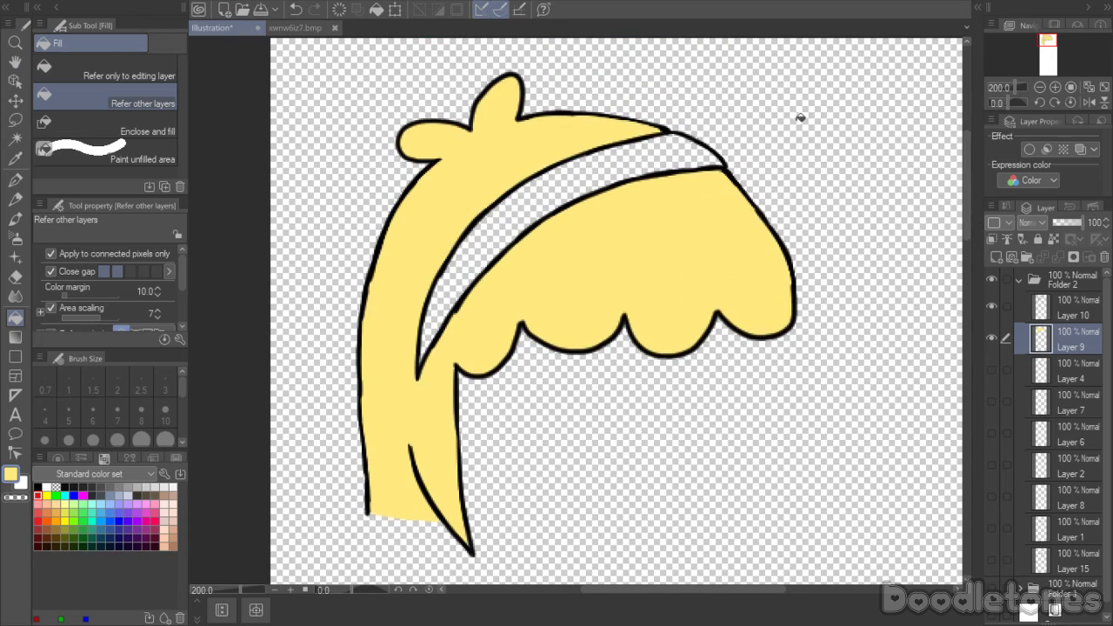
# - Sample the headband's brown from the reference image and fill the headband in the hair drawing with it
pyautogui.click(285, 29)
pyautogui.press('i')
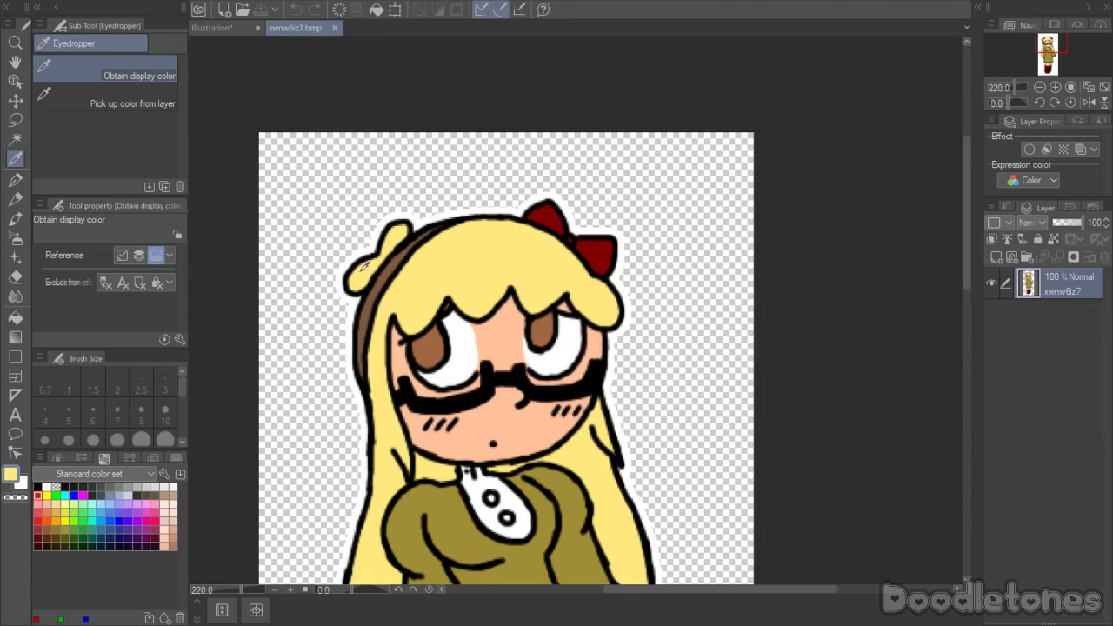
pyautogui.click(387, 273)
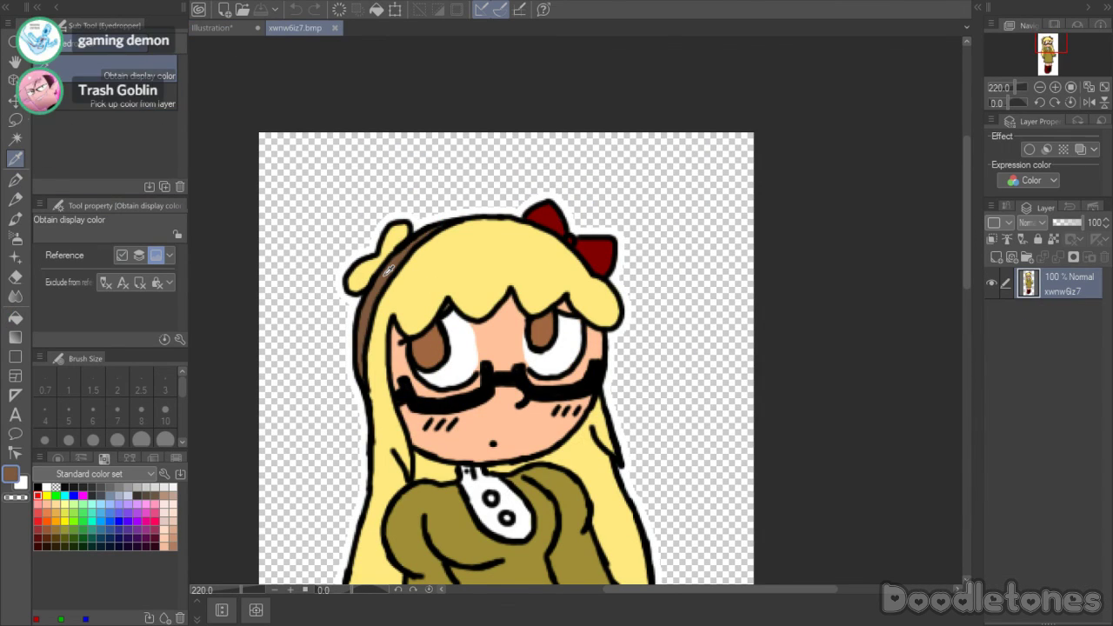
pyautogui.click(219, 30)
pyautogui.press('g')
pyautogui.click(578, 178)
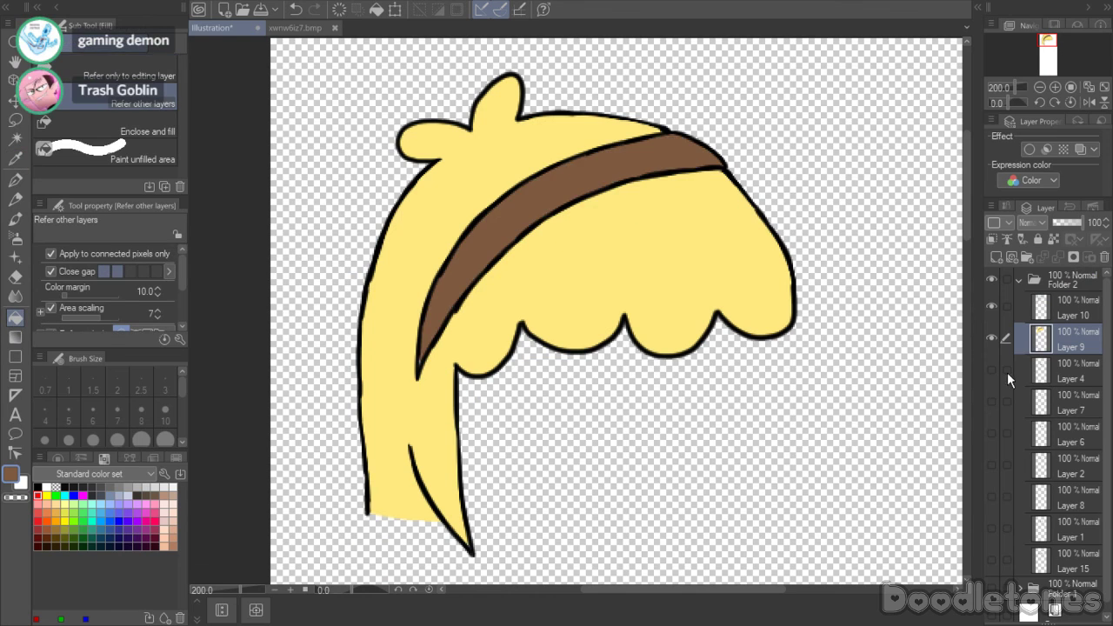
# - Merge the hair on Layer 10 with its blonde and brown colour layer and hide the result
pyautogui.moveTo(1058, 319); pyautogui.dragTo(1104, 257)
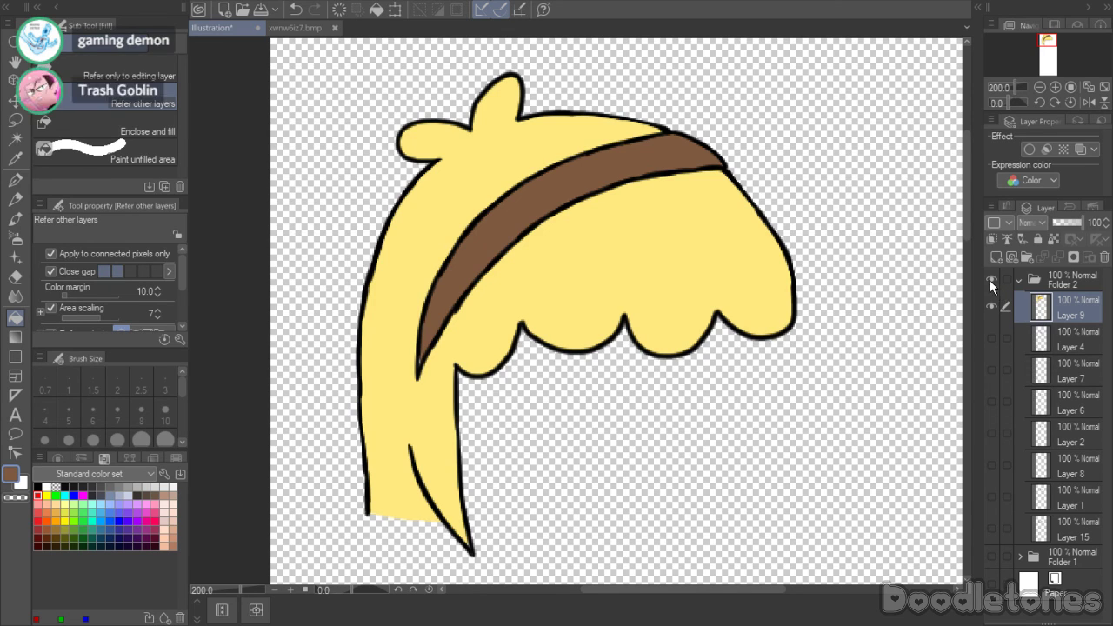
pyautogui.click(1033, 282)
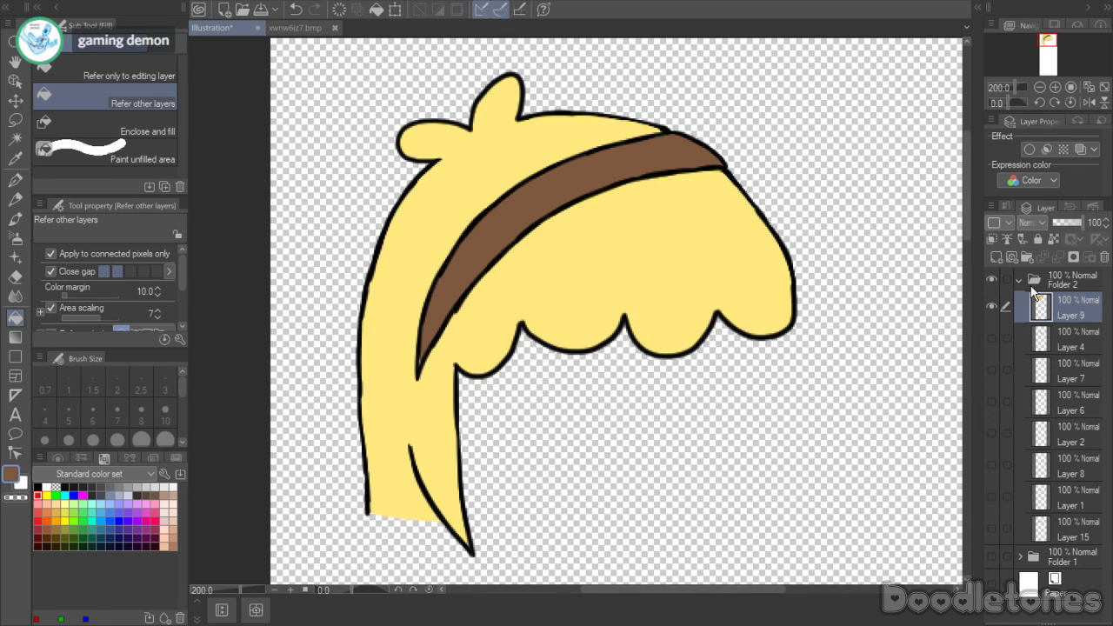
pyautogui.click(991, 306)
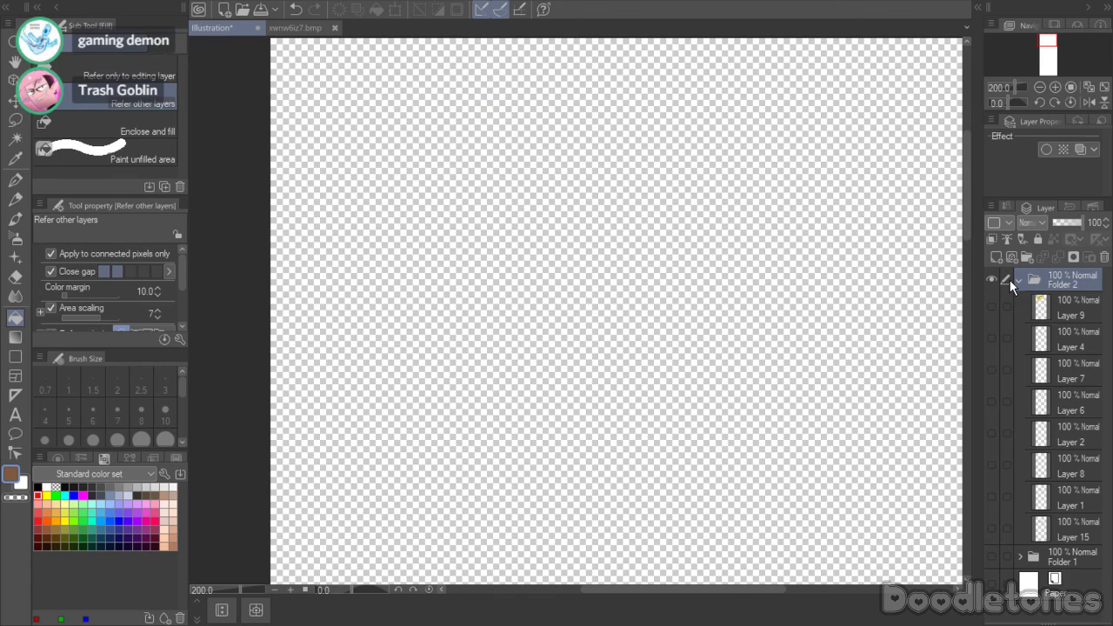
# - Collapse Folder 2, make Folder 1 visible, and duplicate both folders together
pyautogui.click(1020, 279)
pyautogui.click(992, 303)
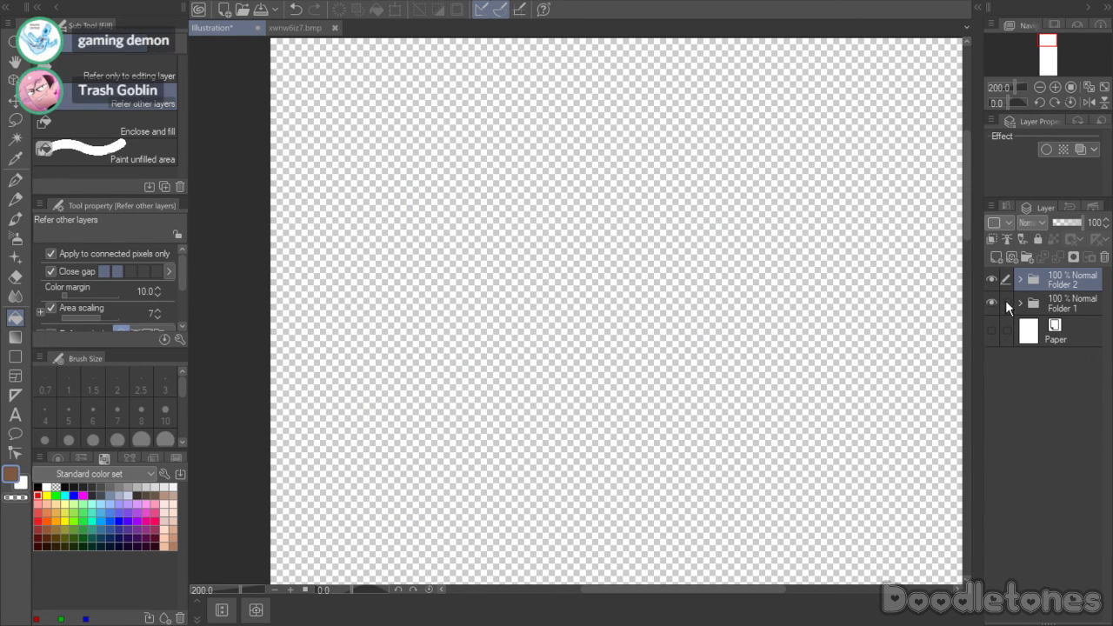
pyautogui.click(1006, 302)
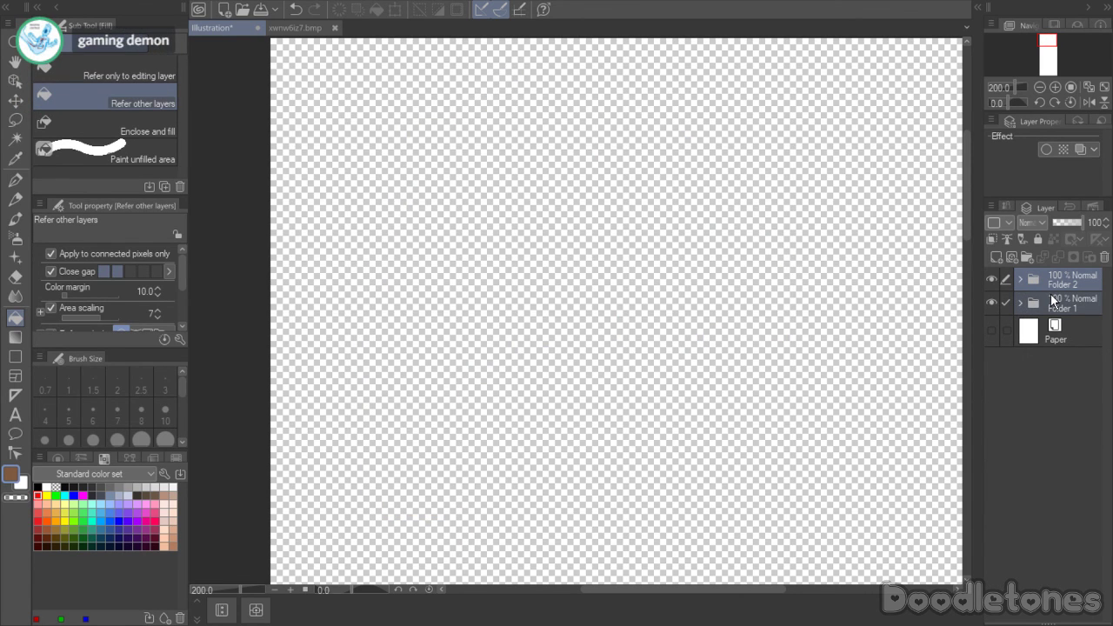
pyautogui.hotkey('ctrl', 'c')
pyautogui.hotkey('ctrl', 'v')
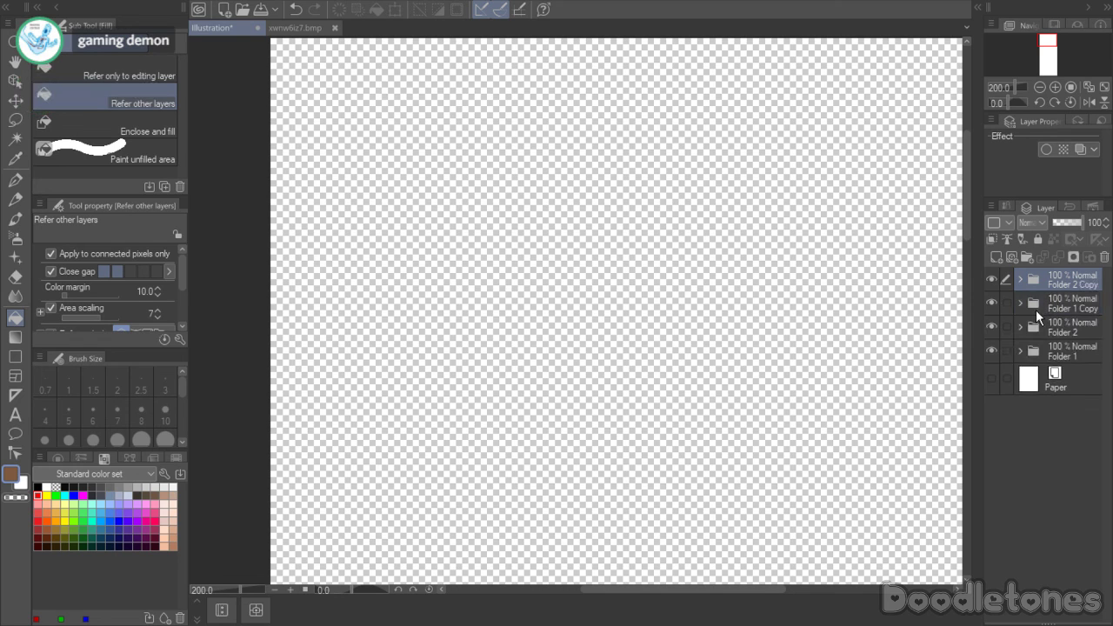
# - Expand Folder 1 Copy and Folder 2 Copy, show all the layers inside them and select those layers together
pyautogui.click(1020, 302)
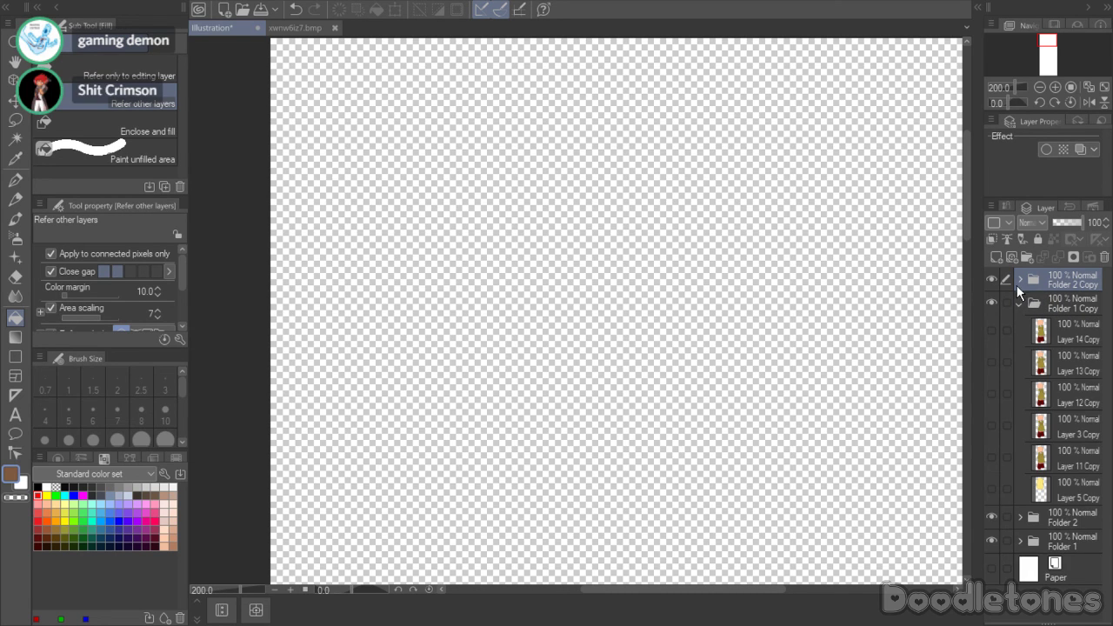
pyautogui.click(1018, 280)
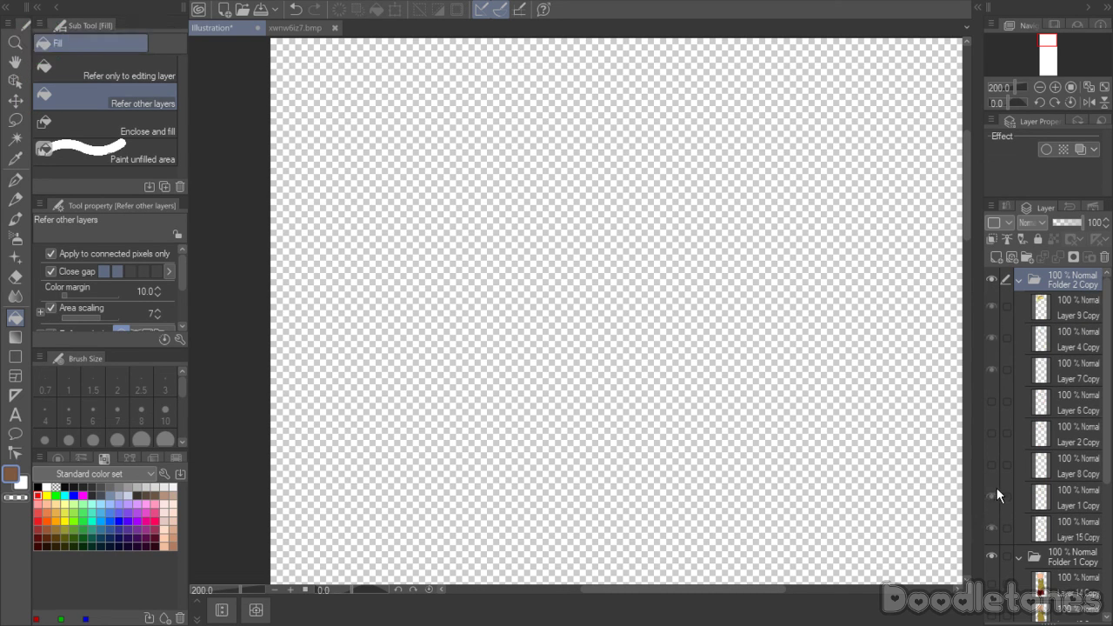
pyautogui.scroll(-3, 1000, 426)
pyautogui.scroll(-2, 1003, 423)
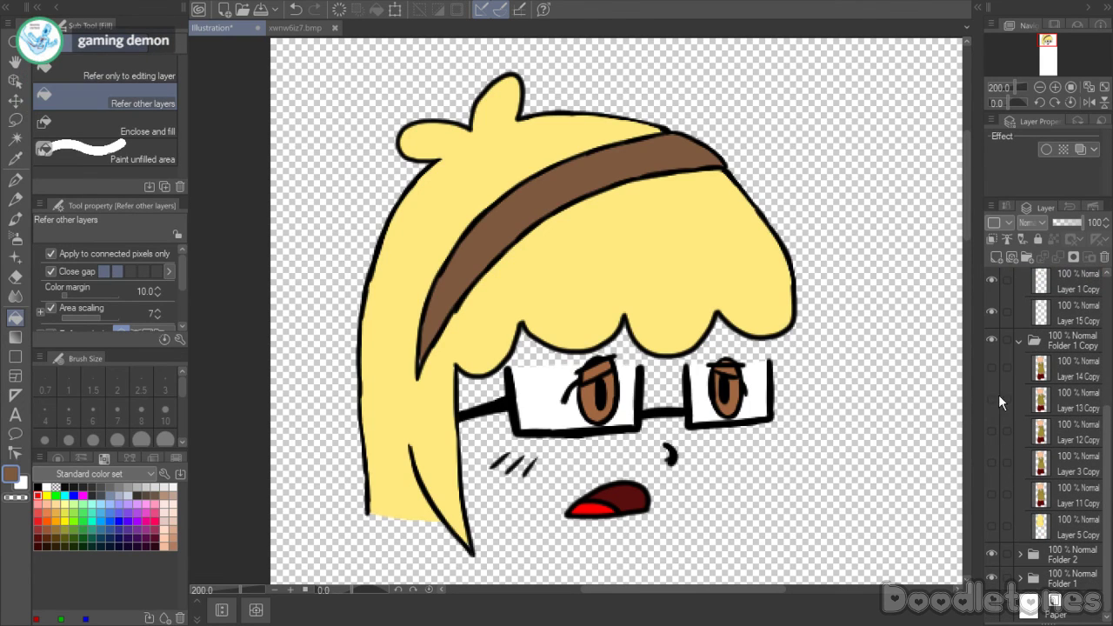
pyautogui.moveTo(1006, 526); pyautogui.dragTo(1016, 367)
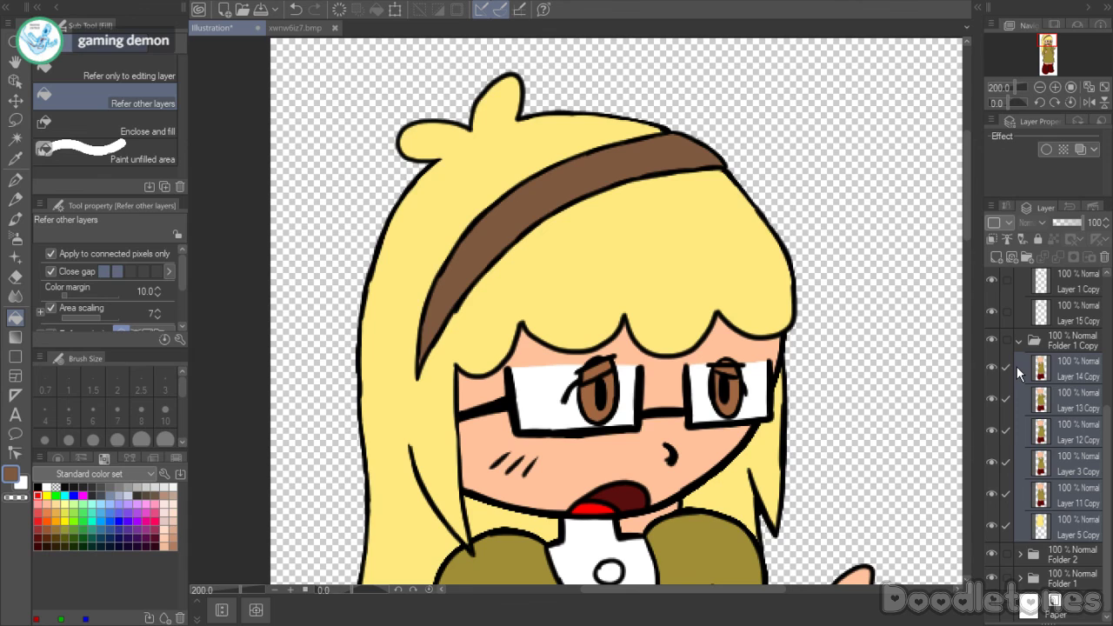
pyautogui.scroll(4, 1017, 367)
pyautogui.moveTo(1005, 502); pyautogui.dragTo(1008, 292)
# - Select the whole canvas and flip all the selected copied layers horizontally
pyautogui.scroll(-1, 1059, 392)
pyautogui.scroll(-1, 1059, 392)
pyautogui.scroll(-4, 875, 453)
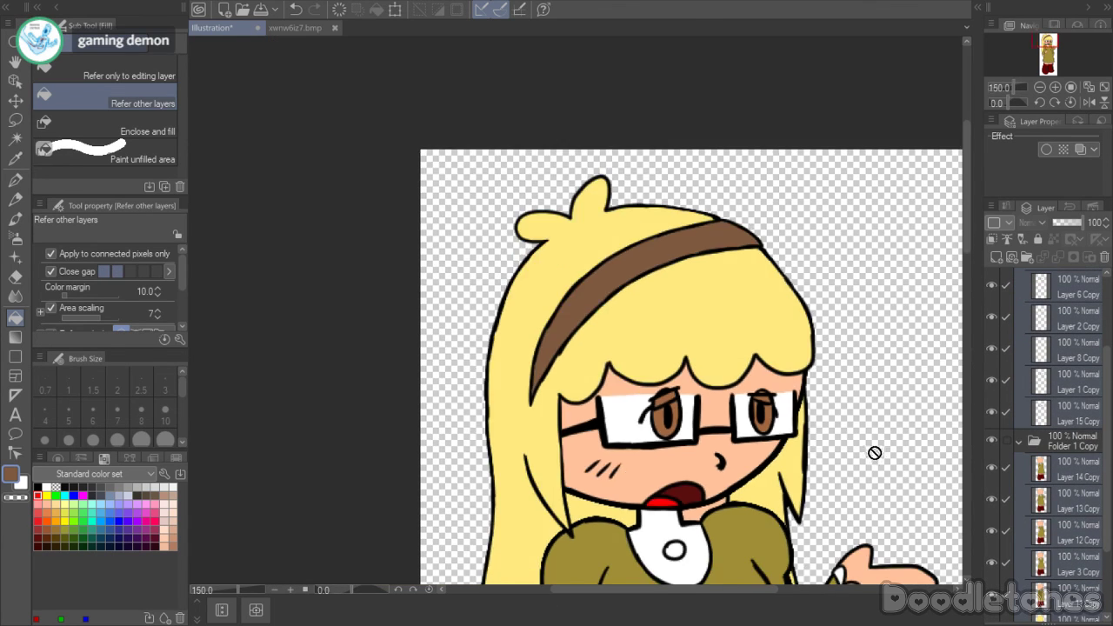
pyautogui.moveTo(963, 286); pyautogui.dragTo(977, 390)
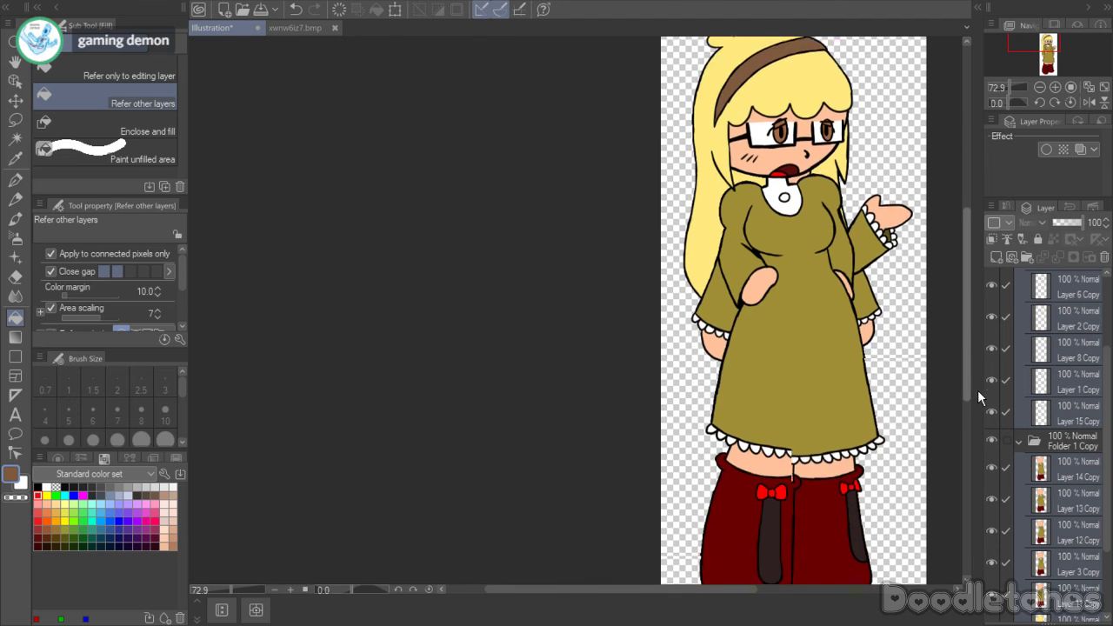
pyautogui.scroll(-1, 928, 509)
pyautogui.moveTo(748, 600); pyautogui.dragTo(800, 591)
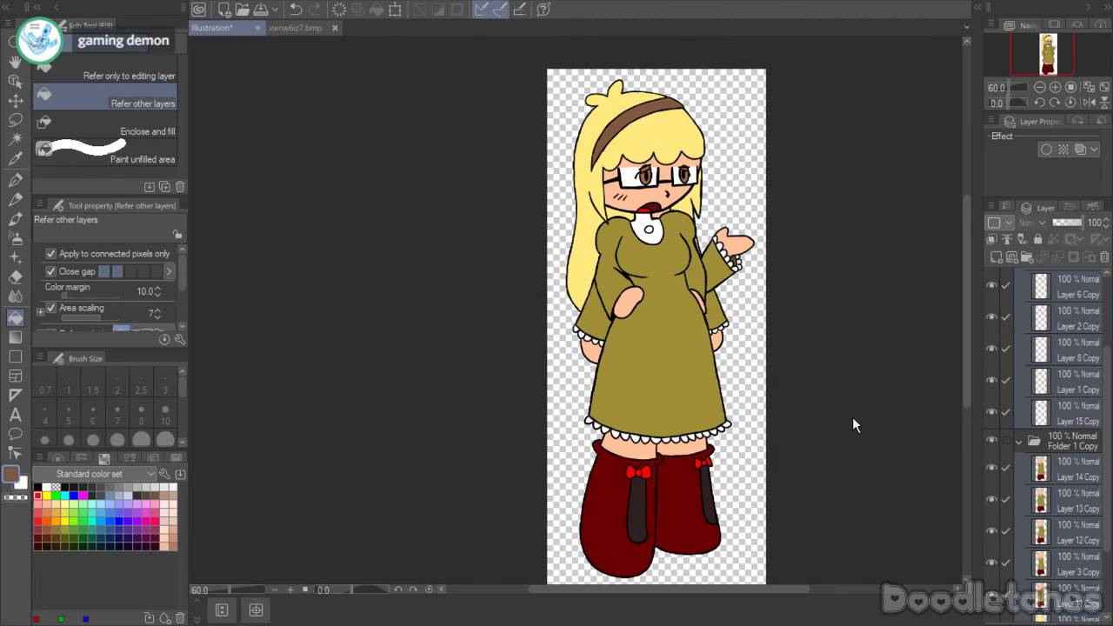
pyautogui.hotkey('ctrl', 'a')
pyautogui.click(48, 3)
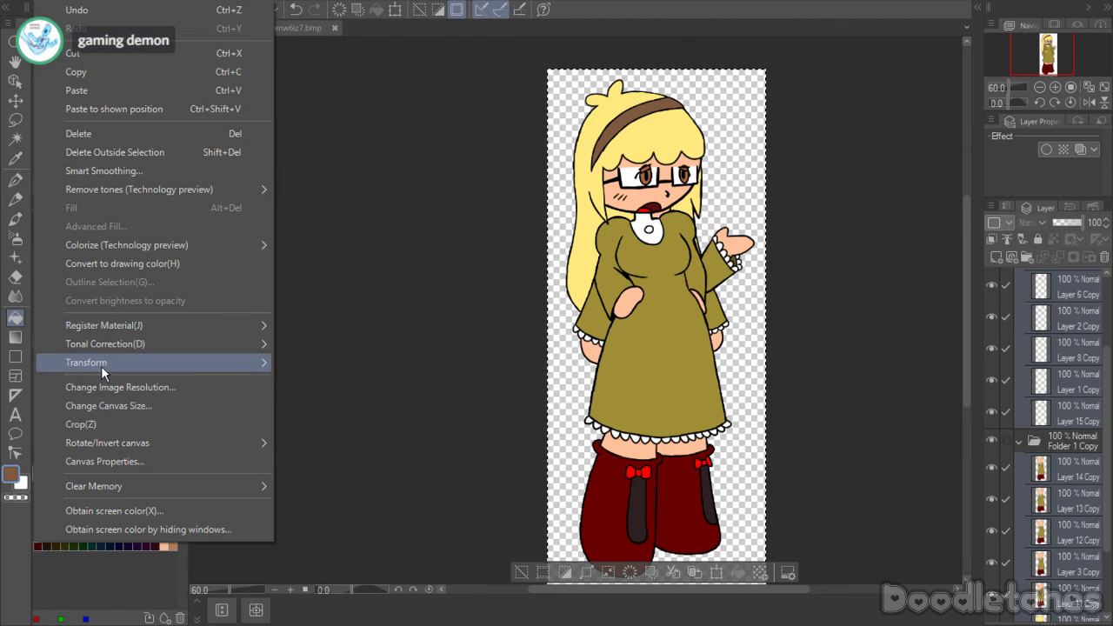
pyautogui.moveTo(102, 365)
pyautogui.click(329, 513)
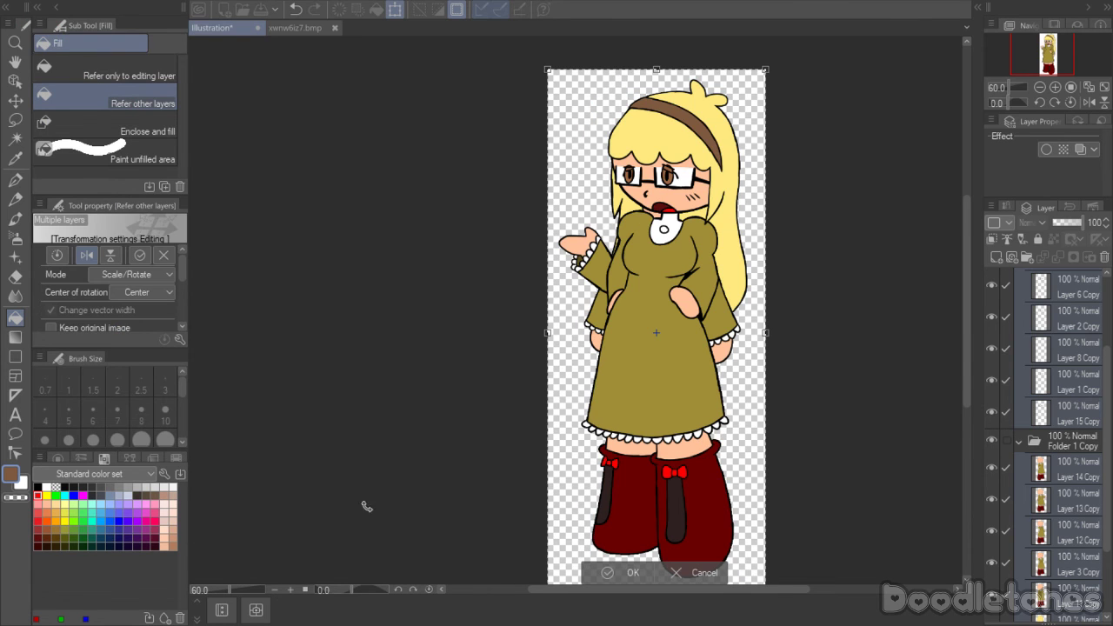
pyautogui.click(615, 571)
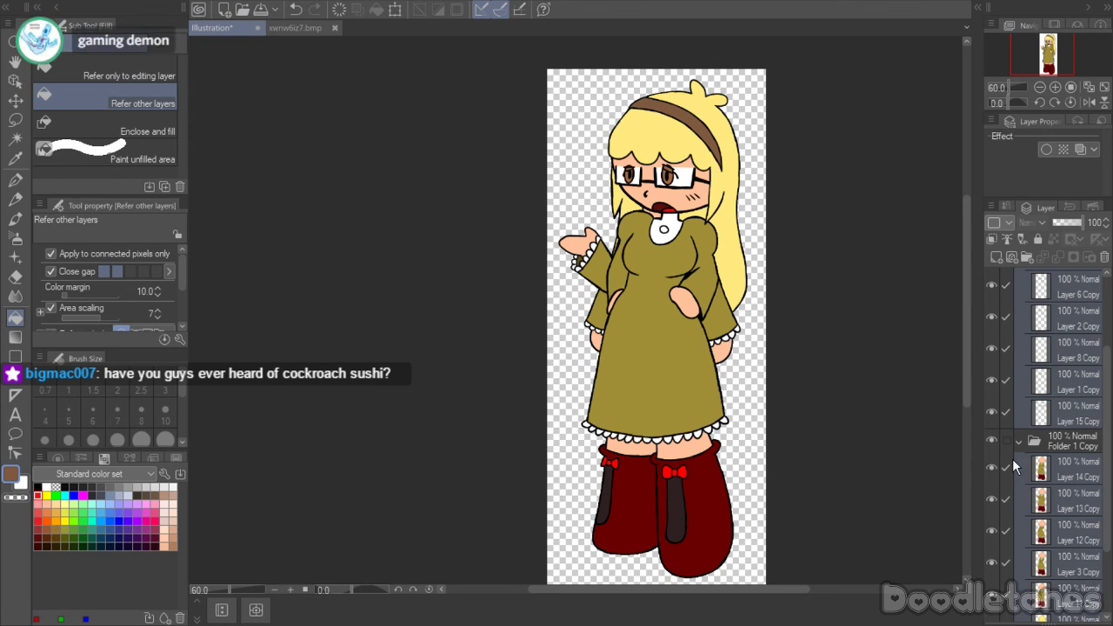
# - Hide and deselect all the body layers in Folder 1 Copy and collapse the folder
pyautogui.scroll(-2, 1009, 521)
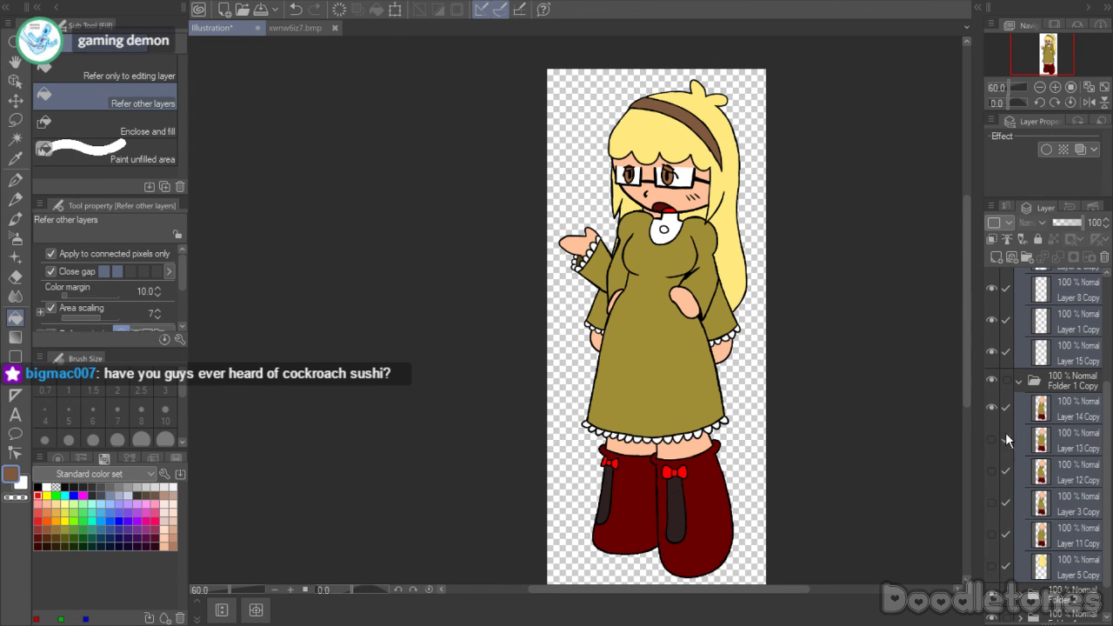
pyautogui.moveTo(1006, 439); pyautogui.dragTo(1008, 562)
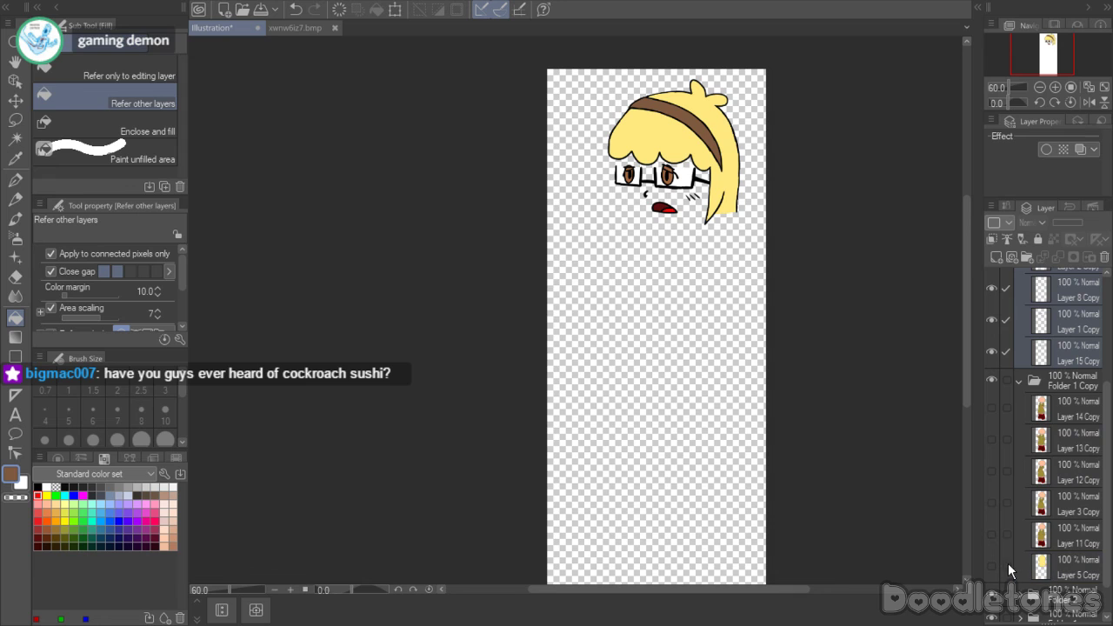
pyautogui.click(1020, 381)
# - Deselect and hide all the flipped face and hair layers in Folder 2 Copy and collapse the folder
pyautogui.moveTo(1005, 502); pyautogui.dragTo(1020, 280)
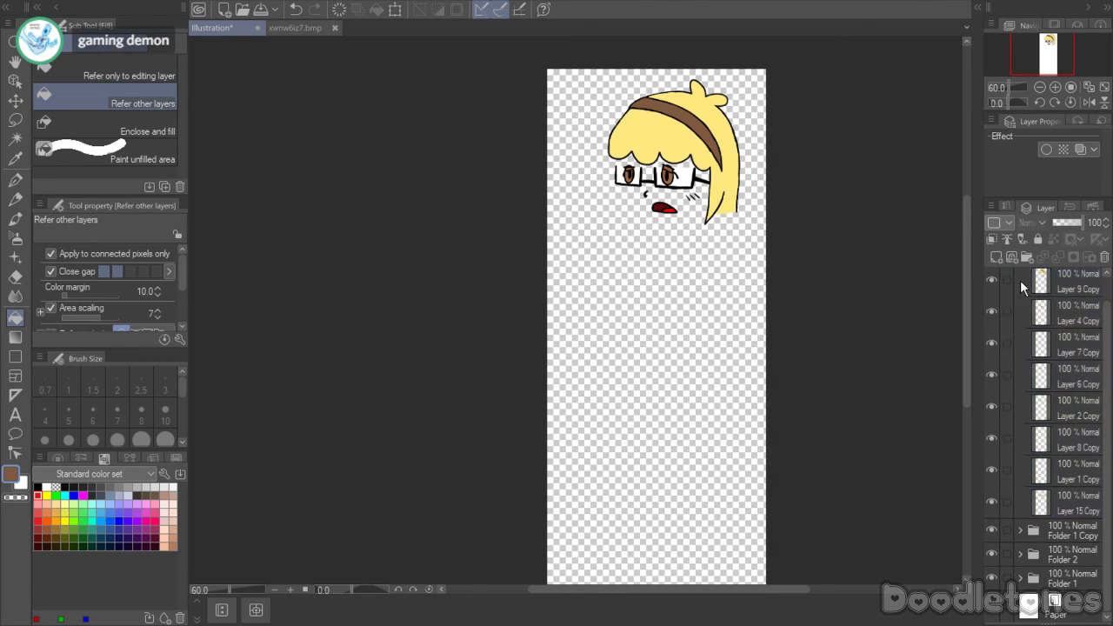
pyautogui.scroll(1, 1009, 348)
pyautogui.moveTo(989, 339); pyautogui.dragTo(999, 304)
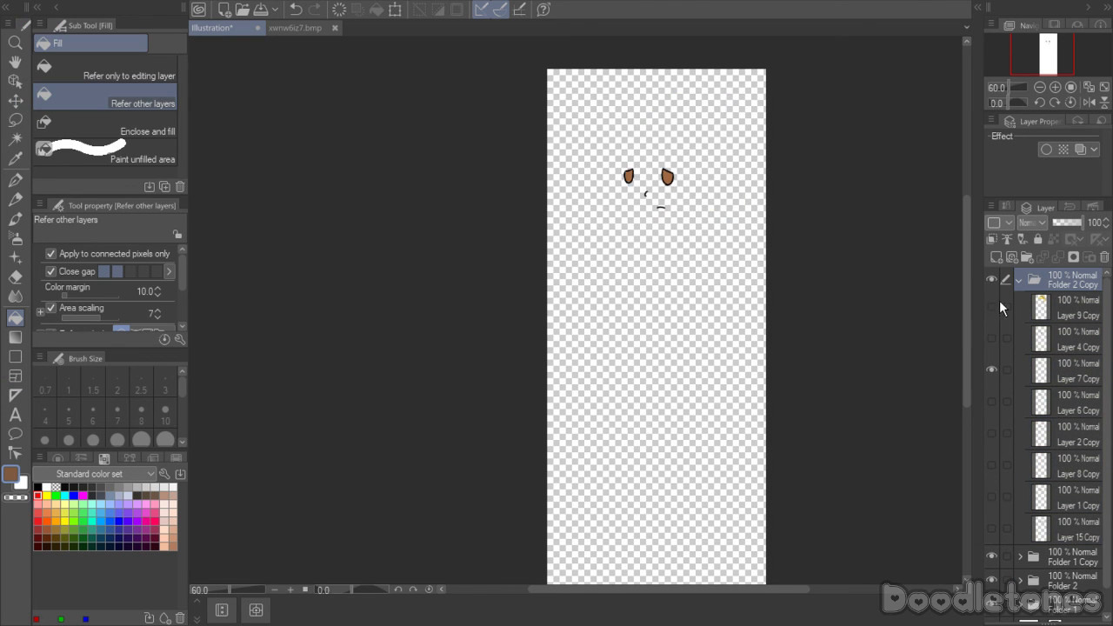
pyautogui.click(989, 373)
pyautogui.click(1020, 279)
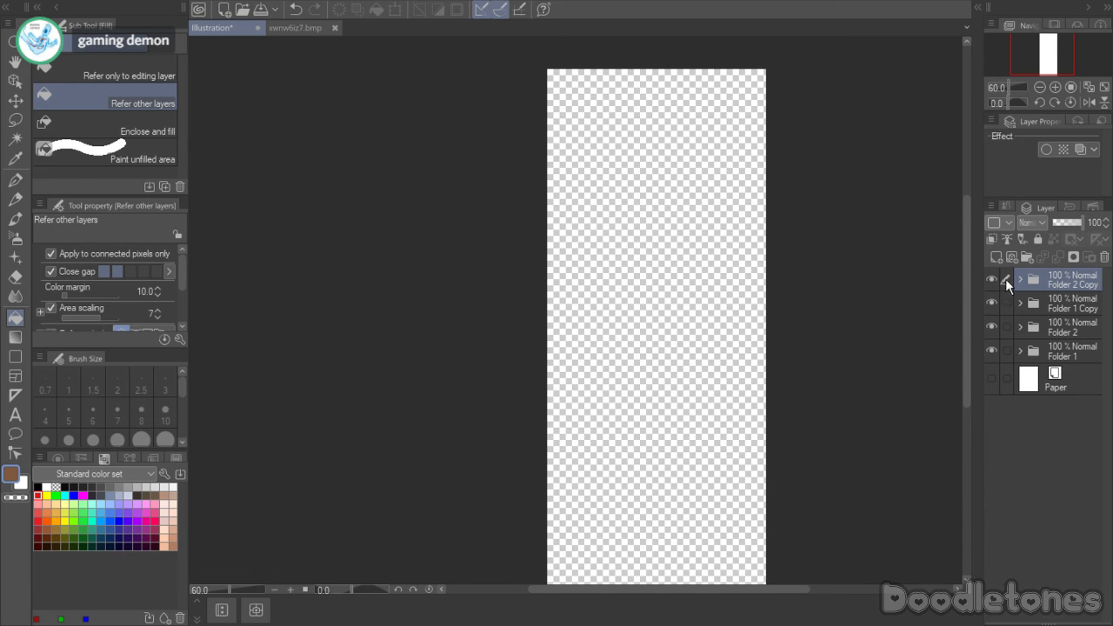
# - Expand Folder 2, show the hair in Layer 9, and add a new raster layer between Layer 9 and Layer 4
pyautogui.click(1020, 326)
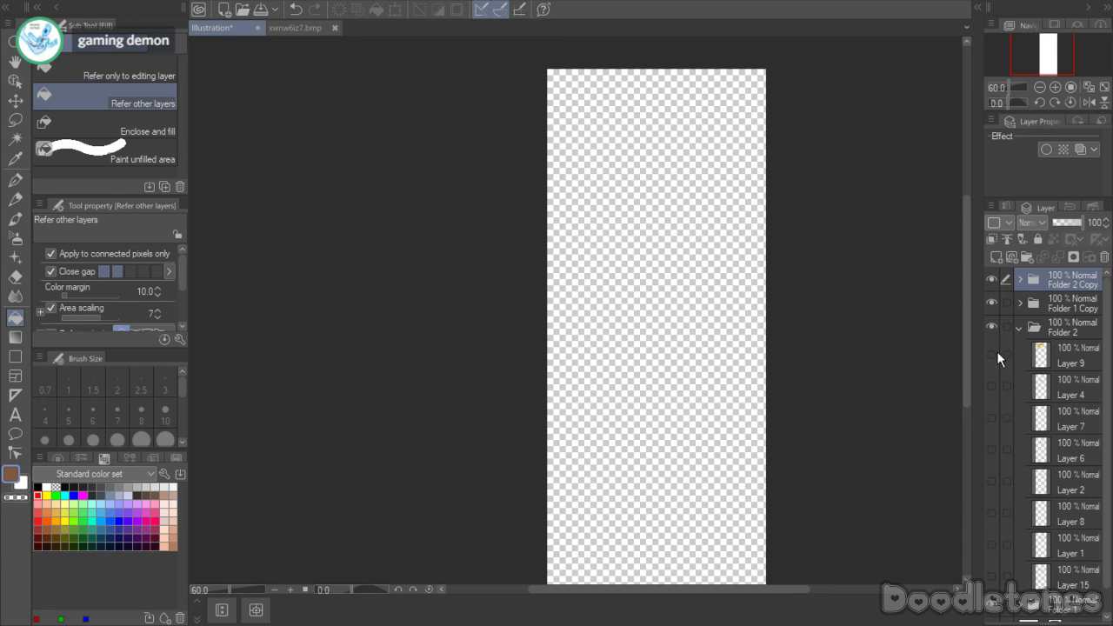
pyautogui.click(992, 353)
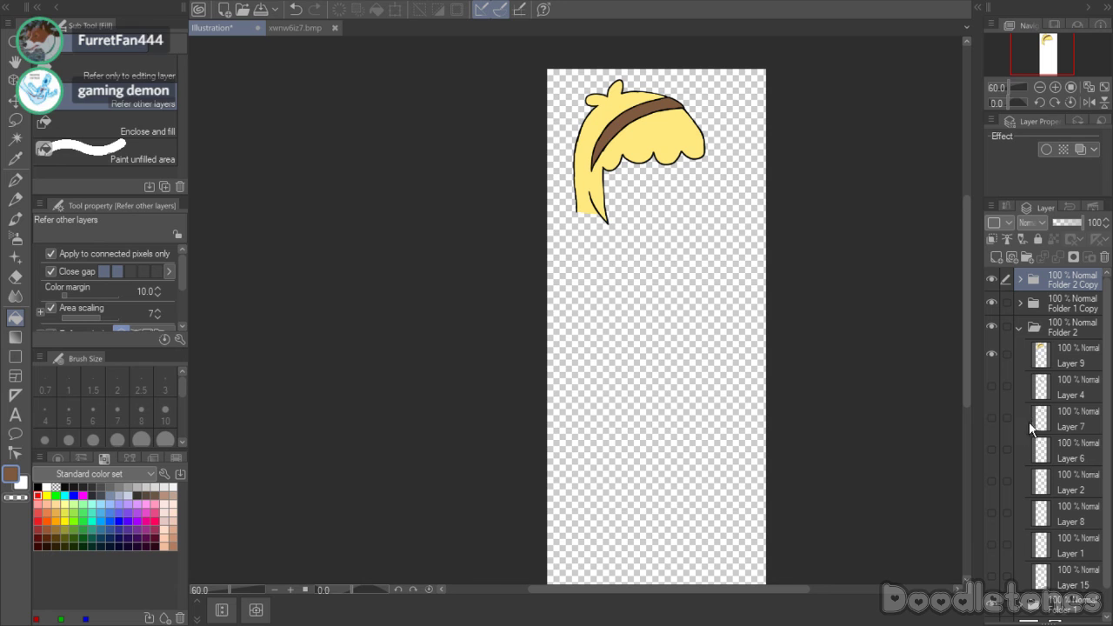
pyautogui.click(1043, 378)
pyautogui.click(997, 258)
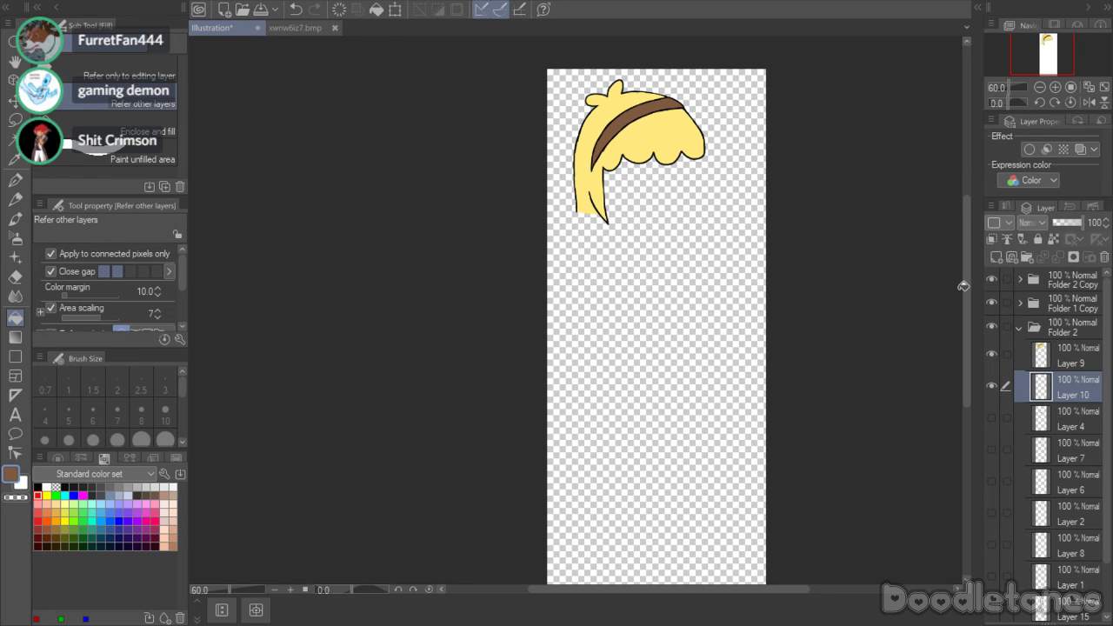
# - Choose the G-pen with black as the drawing colour for line art beside the hair
pyautogui.scroll(1, 806, 55)
pyautogui.scroll(5, 806, 55)
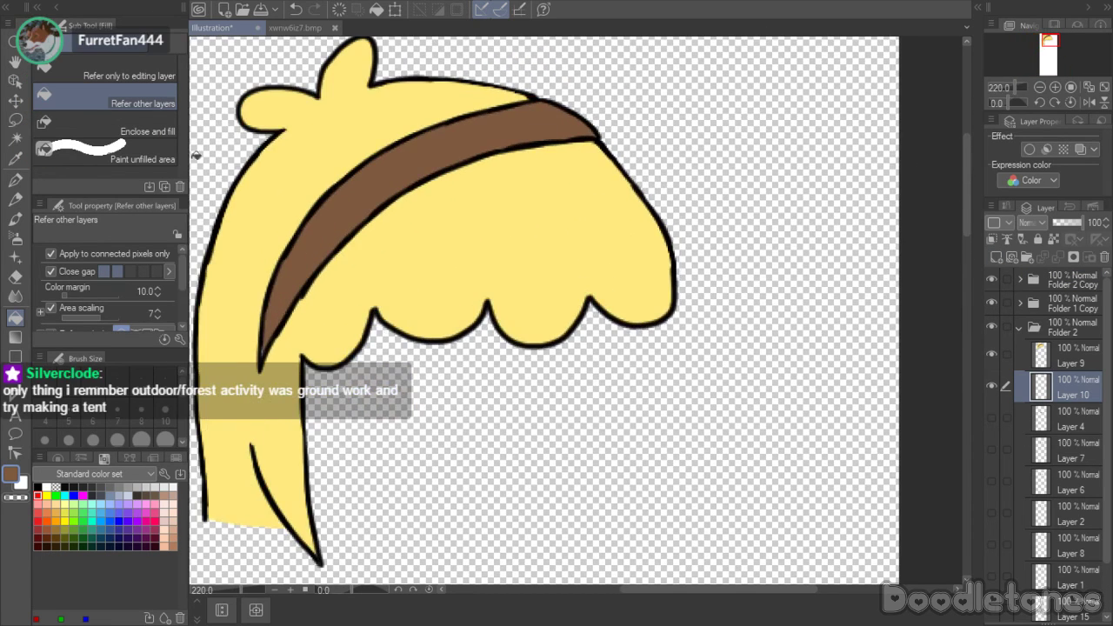
pyautogui.click(15, 179)
pyautogui.click(39, 485)
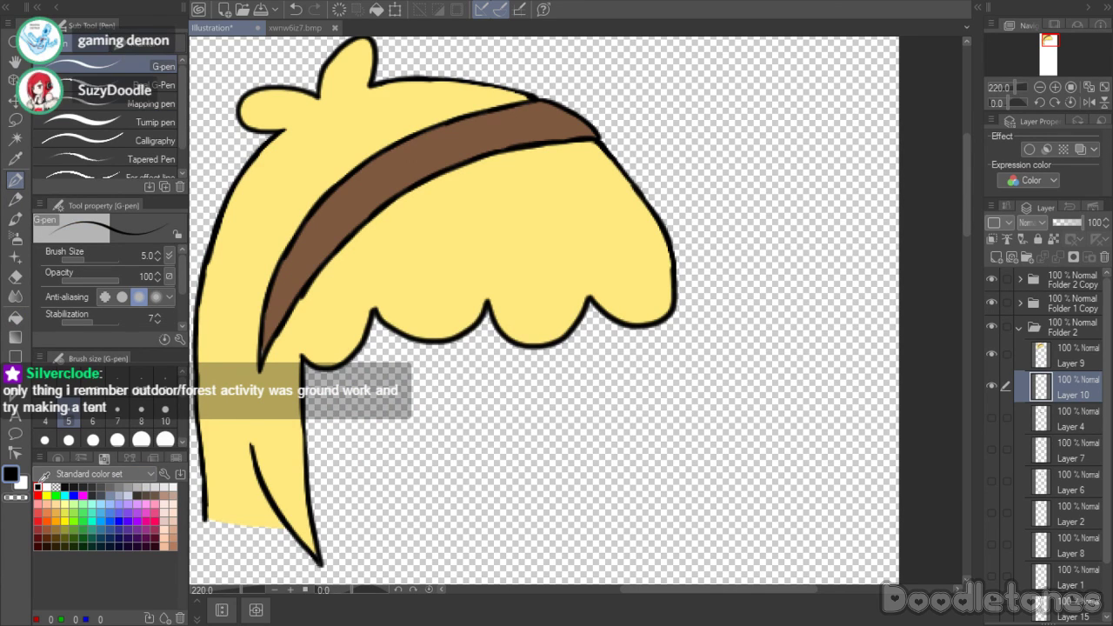
pyautogui.scroll(2, 967, 194)
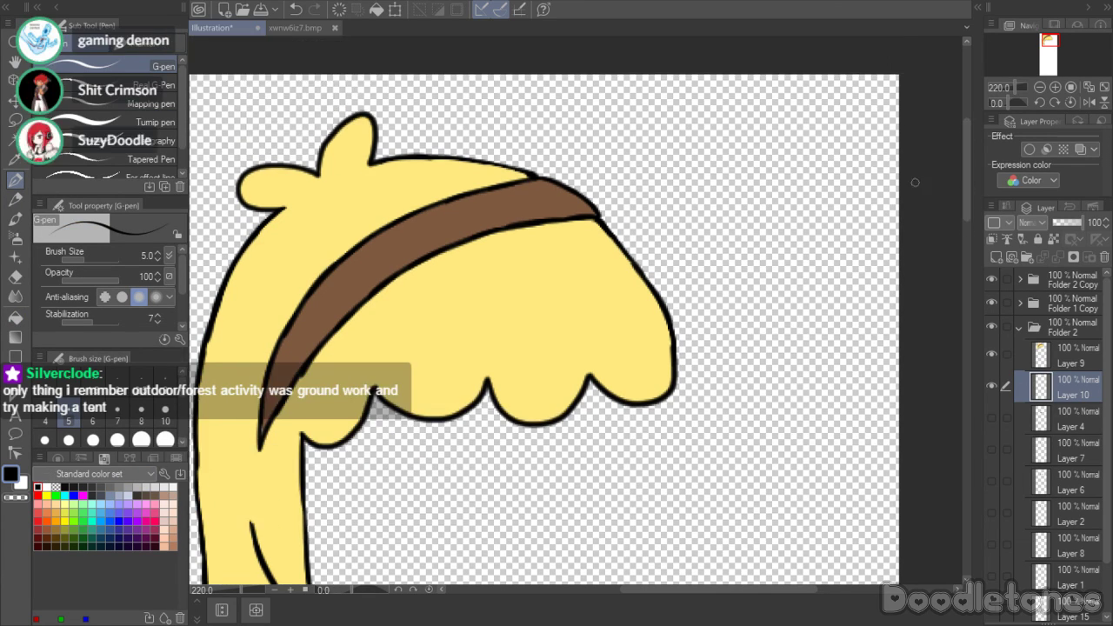
pyautogui.moveTo(637, 207)
pyautogui.mouseDown()
pyautogui.moveTo(667, 207)
pyautogui.moveTo(648, 223)
pyautogui.moveTo(667, 206)
pyautogui.mouseUp()
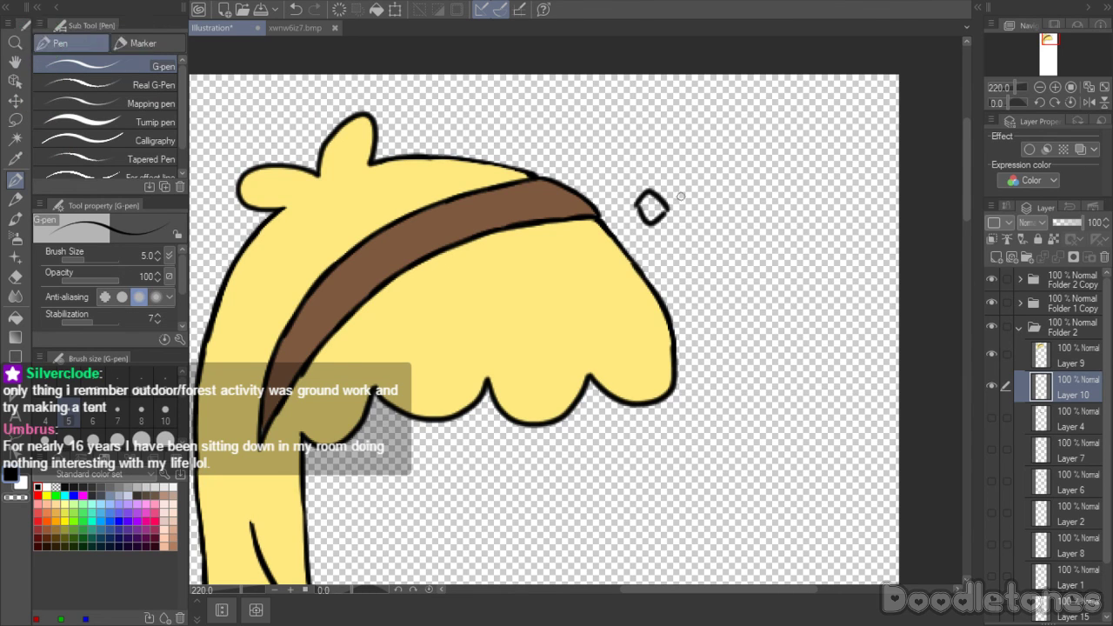
pyautogui.scroll(3, 695, 125)
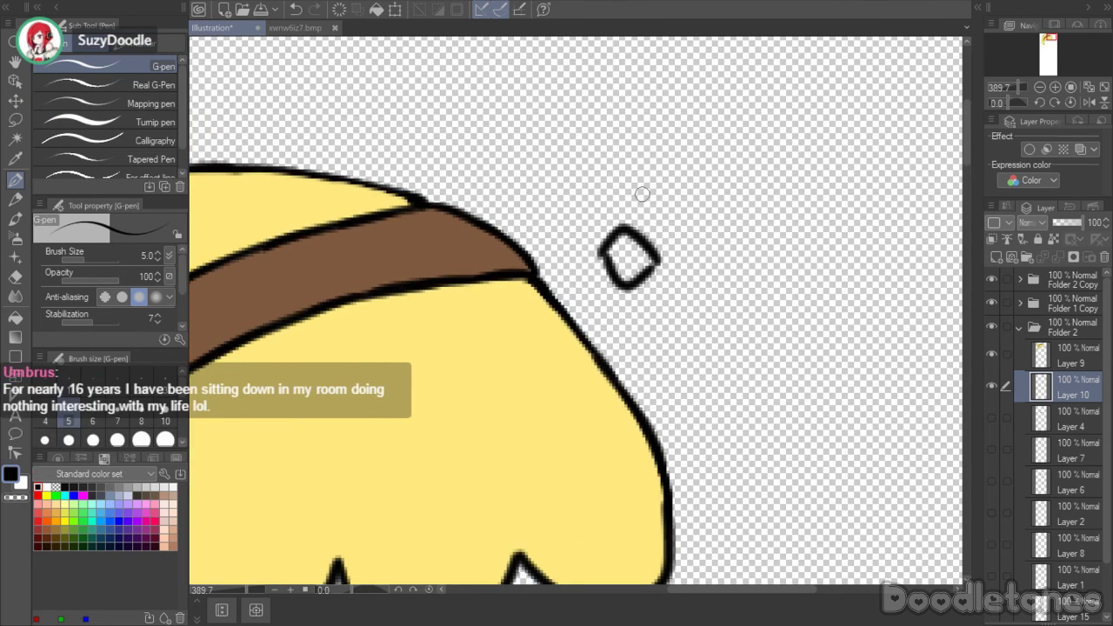
pyautogui.hotkey('ctrl', 'z')
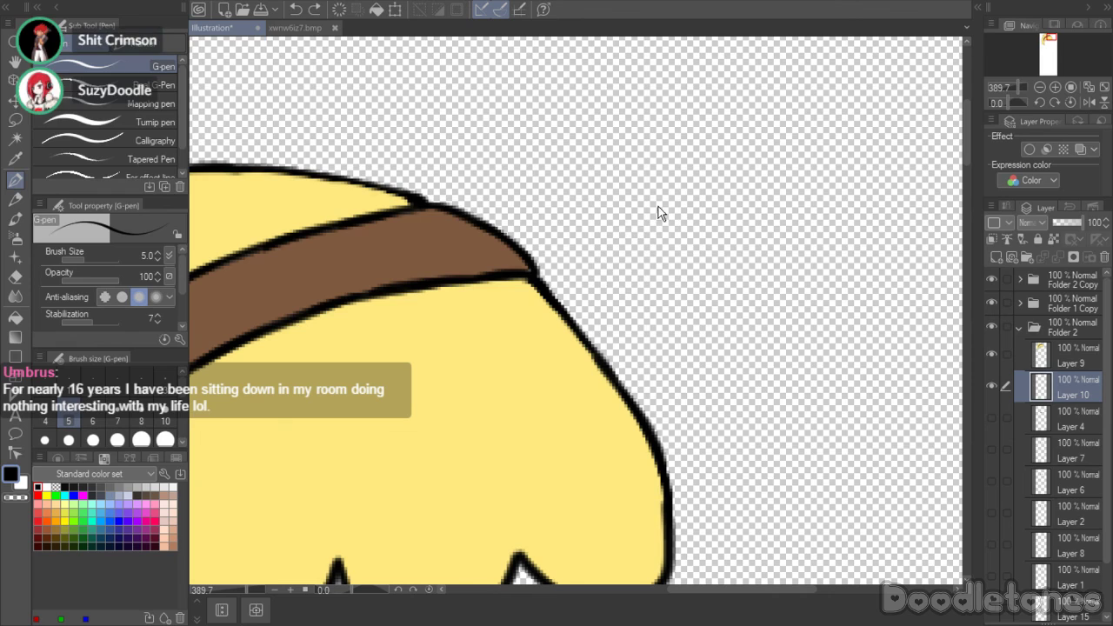
pyautogui.moveTo(620, 230); pyautogui.dragTo(669, 261)
pyautogui.hotkey('ctrl', 'z')
pyautogui.hotkey('ctrl', 'z')
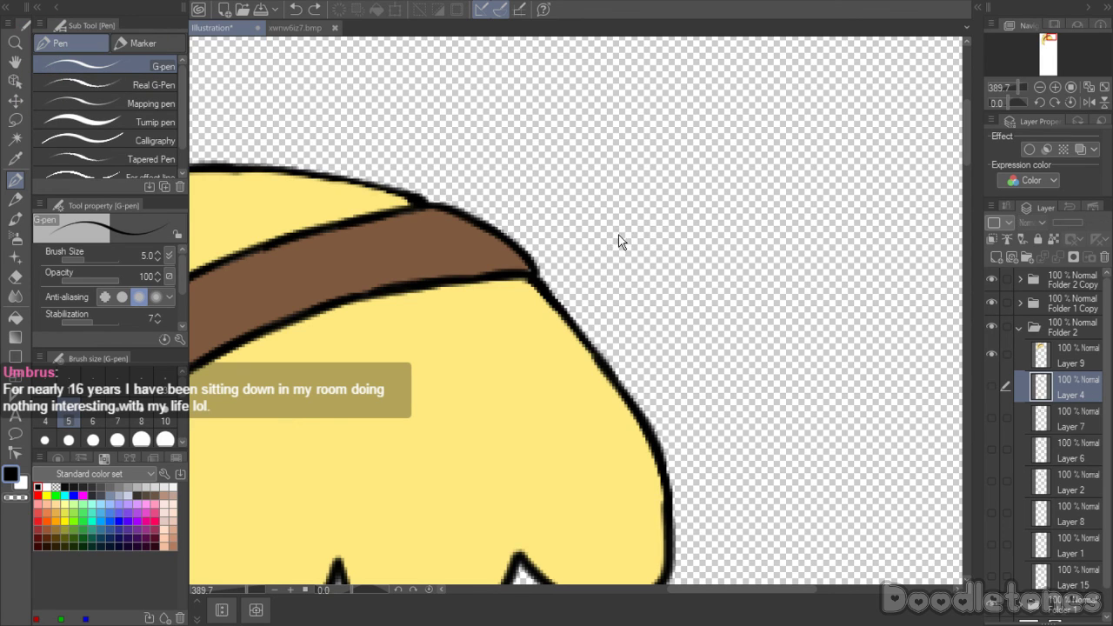
pyautogui.hotkey('ctrl', 'y')
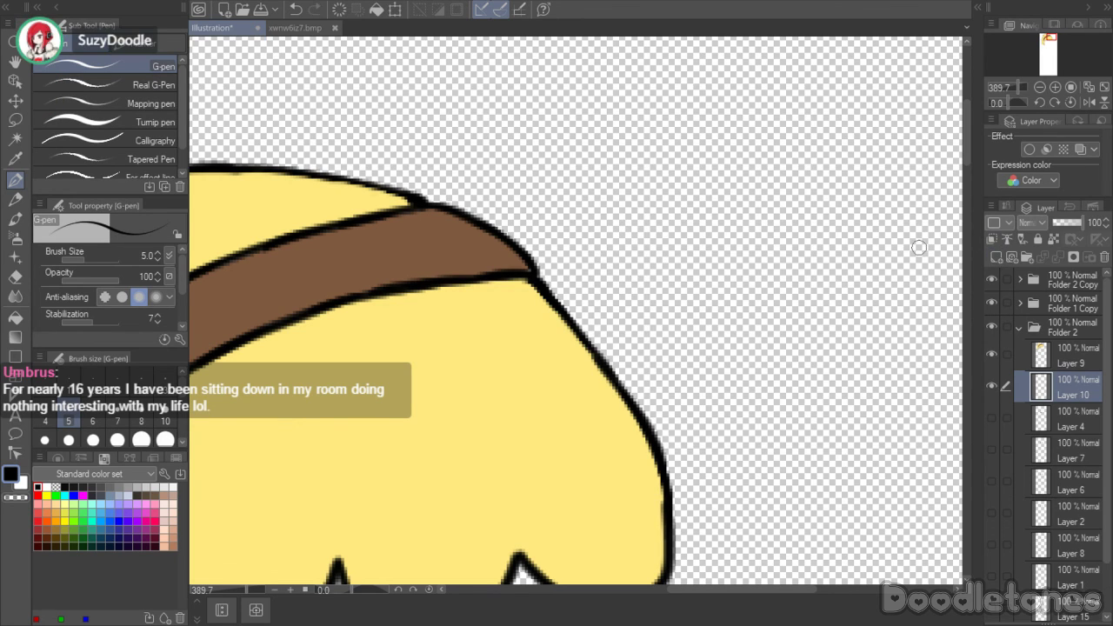
# - Draw a small tilted bow outline with a four-sided knot and two rounded loops on the empty canvas beside the headband
pyautogui.moveTo(629, 253)
pyautogui.mouseDown()
pyautogui.moveTo(671, 246)
pyautogui.moveTo(648, 265)
pyautogui.moveTo(656, 273)
pyautogui.moveTo(707, 229)
pyautogui.moveTo(732, 250)
pyautogui.moveTo(705, 304)
pyautogui.mouseUp()
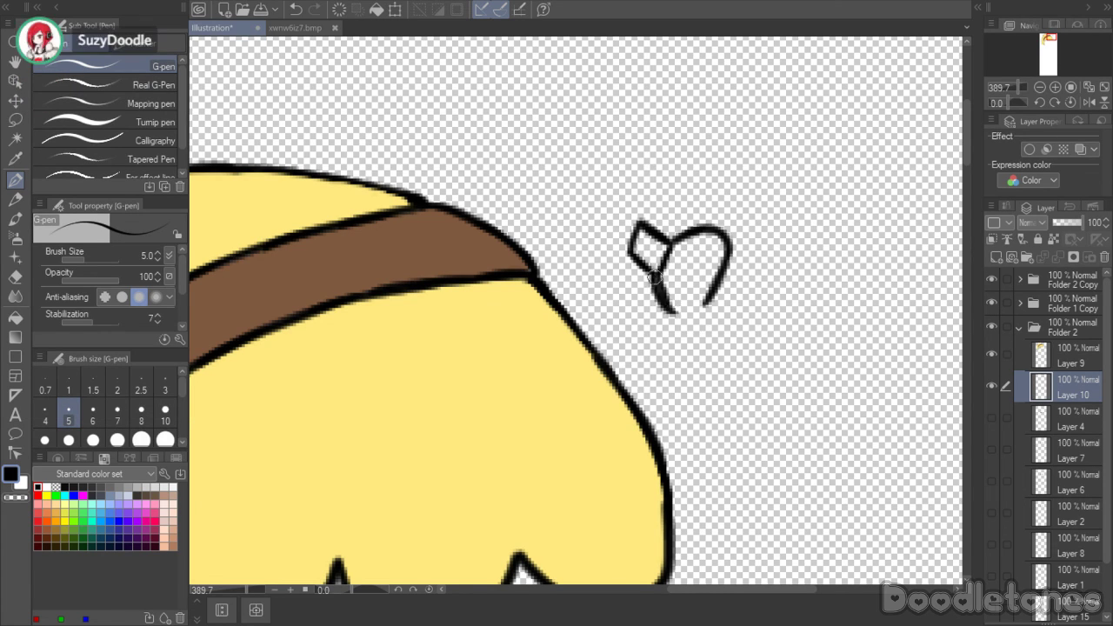
pyautogui.moveTo(653, 271); pyautogui.dragTo(681, 315)
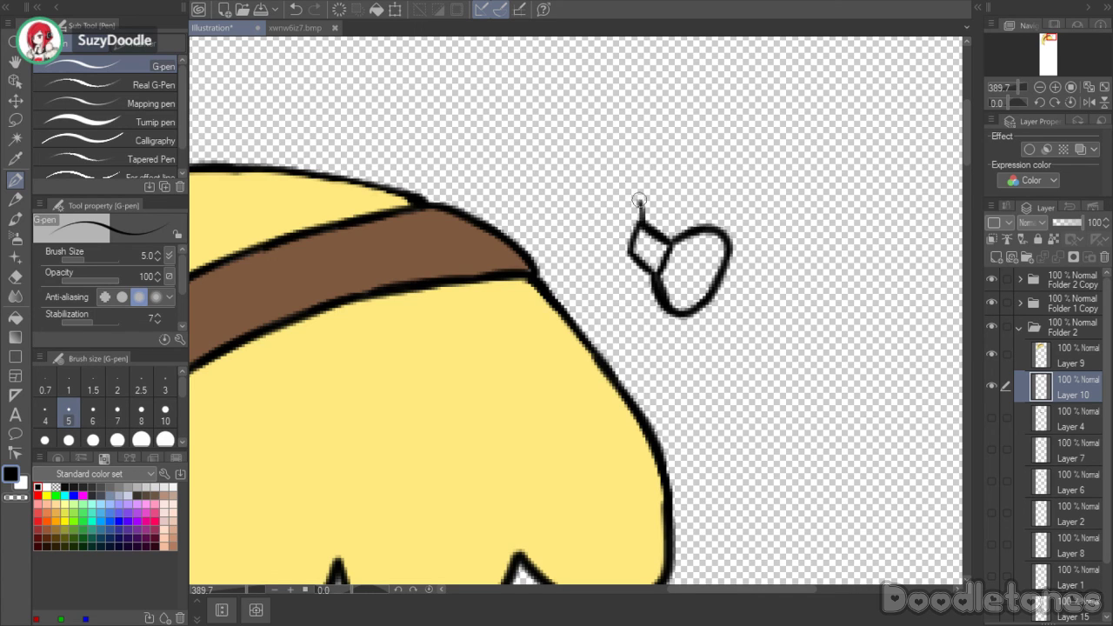
pyautogui.moveTo(624, 171)
pyautogui.mouseDown()
pyautogui.moveTo(641, 221)
pyautogui.moveTo(577, 220)
pyautogui.moveTo(586, 211)
pyautogui.moveTo(574, 227)
pyautogui.moveTo(606, 254)
pyautogui.mouseUp()
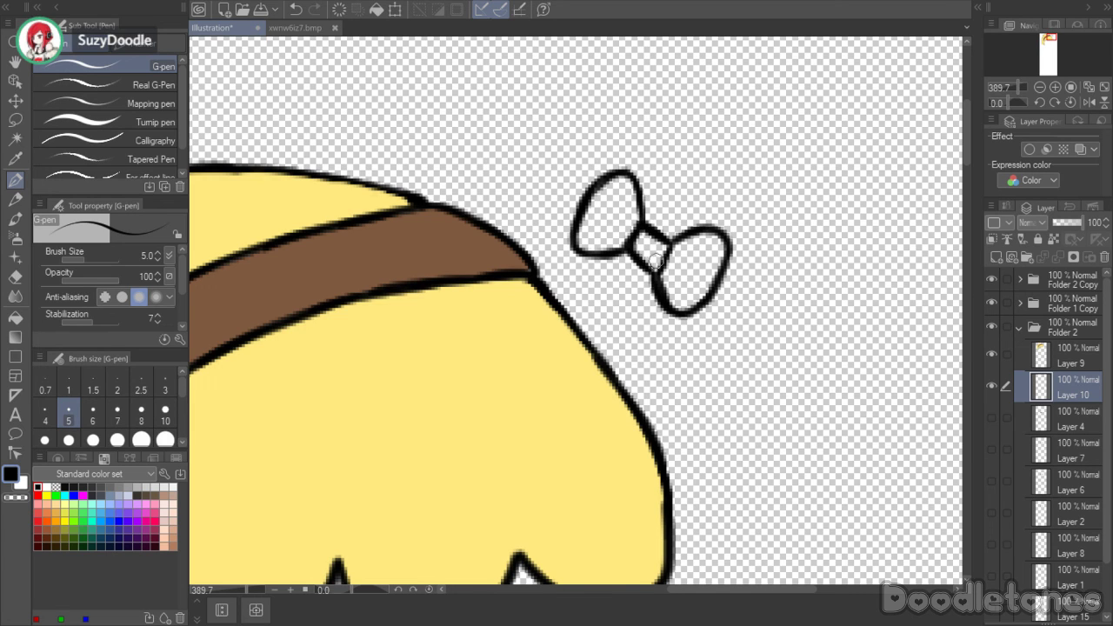
# - Lasso the bow's lower loop, move it slightly closer to the knot, and clear the selection
pyautogui.click(15, 120)
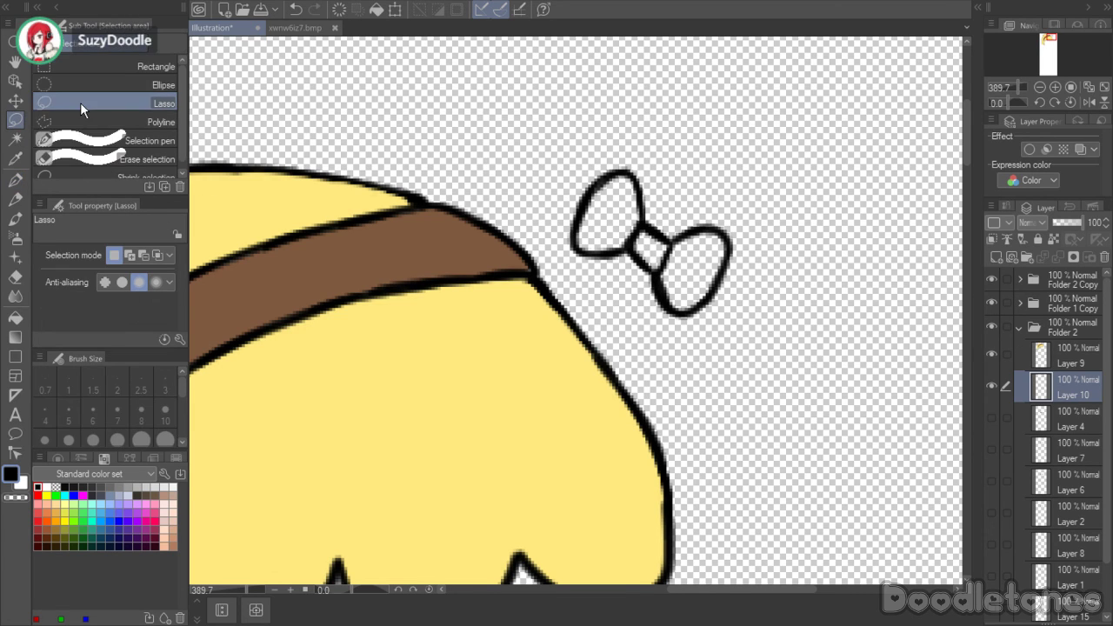
pyautogui.click(80, 101)
pyautogui.moveTo(627, 294)
pyautogui.mouseDown()
pyautogui.moveTo(647, 250)
pyautogui.moveTo(731, 205)
pyautogui.moveTo(731, 338)
pyautogui.mouseUp()
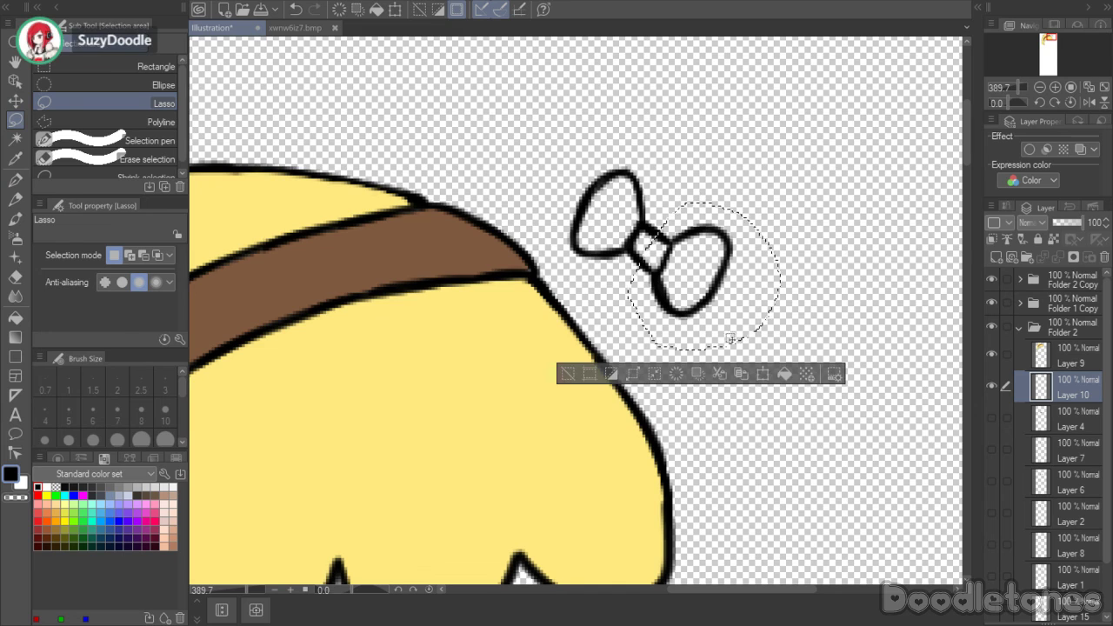
pyautogui.click(762, 374)
pyautogui.moveTo(695, 261); pyautogui.dragTo(687, 250)
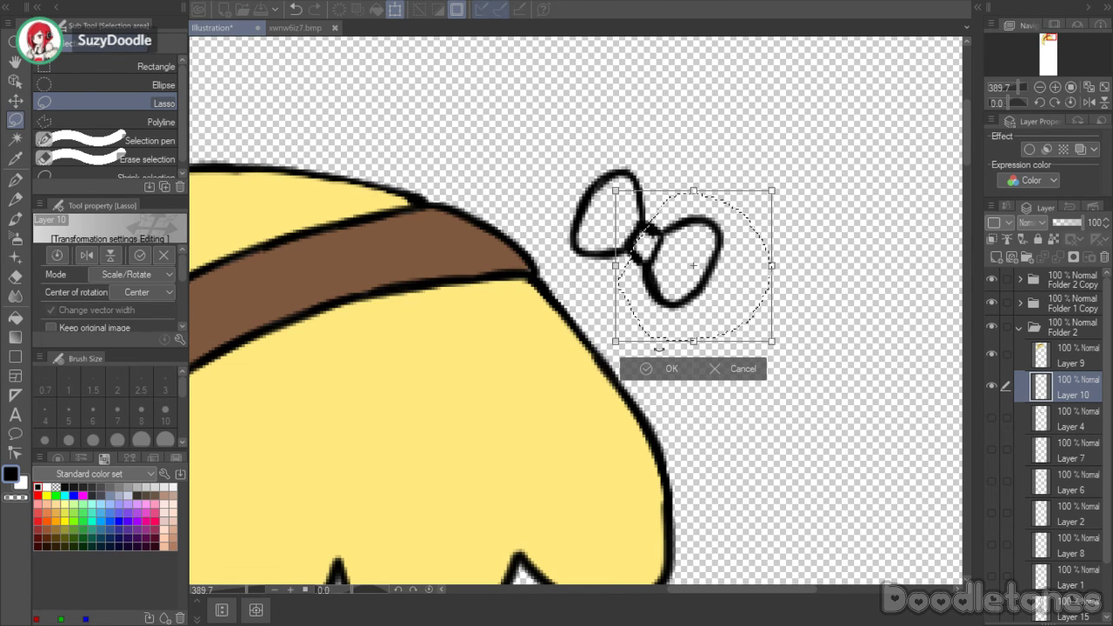
pyautogui.press('Return')
pyautogui.hotkey('ctrl', 'd')
# - Sample the dark red of the hair bow in the xwnw6iz7 reference image and return to the illustration
pyautogui.click(290, 27)
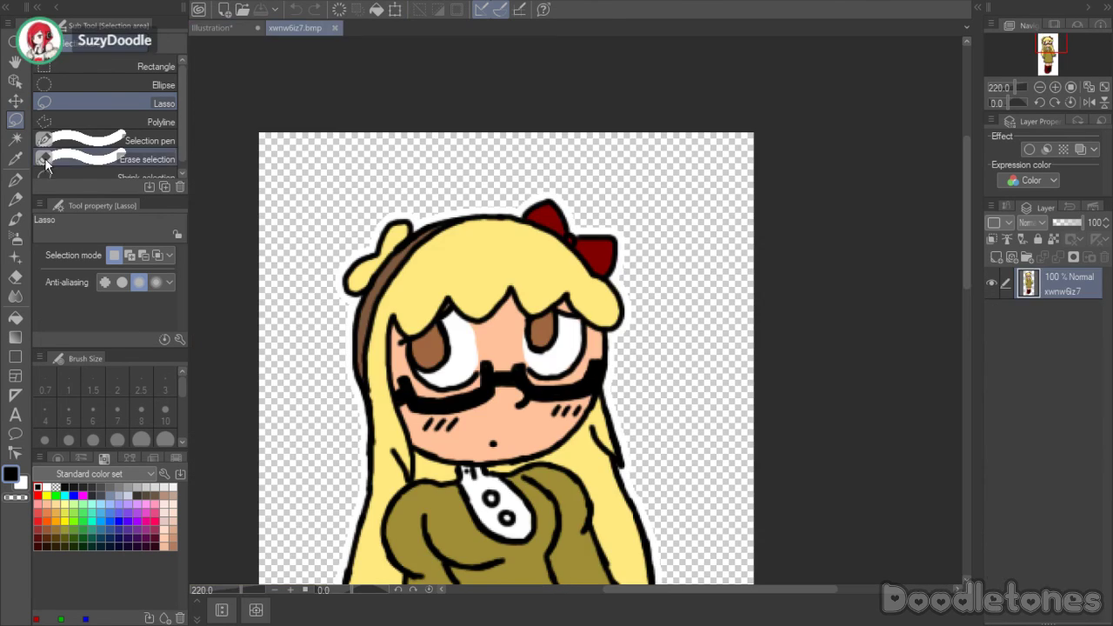
pyautogui.press('i')
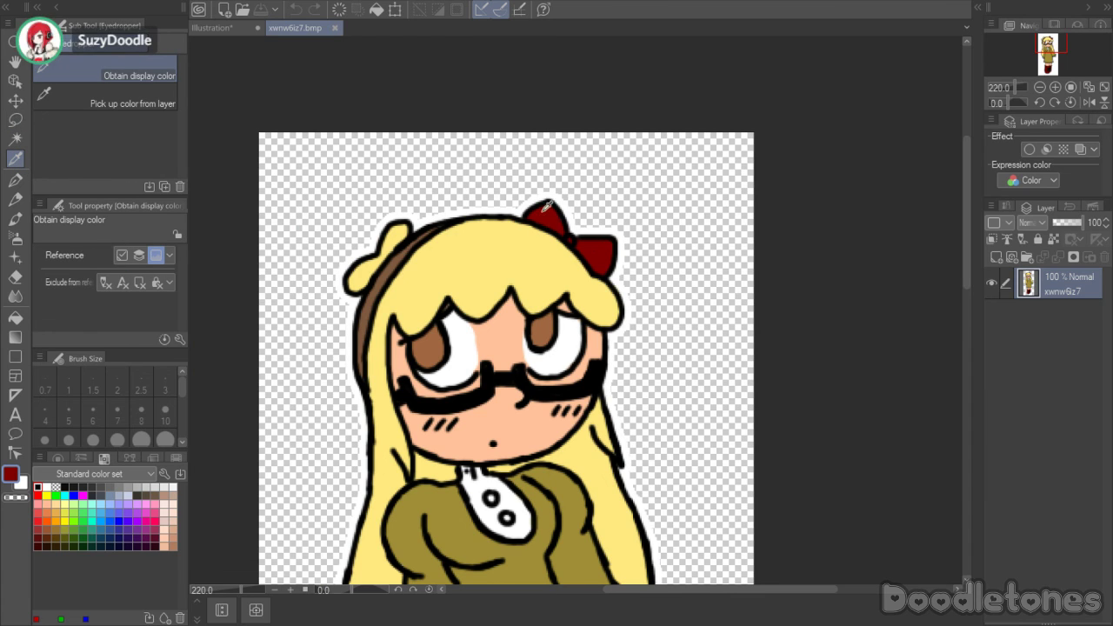
pyautogui.click(217, 26)
pyautogui.press('e')
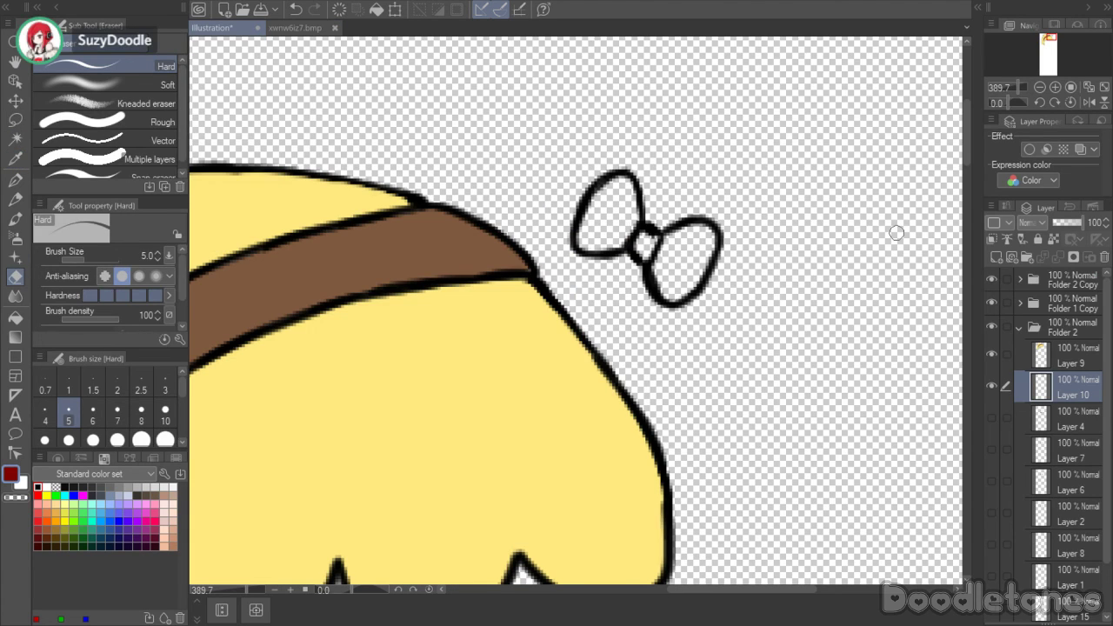
# - Fill the bow's loops and knot with dark red on a new layer beneath its outline, and merge the outline layer down
pyautogui.hotkey('ctrl', 'shift', 'n')
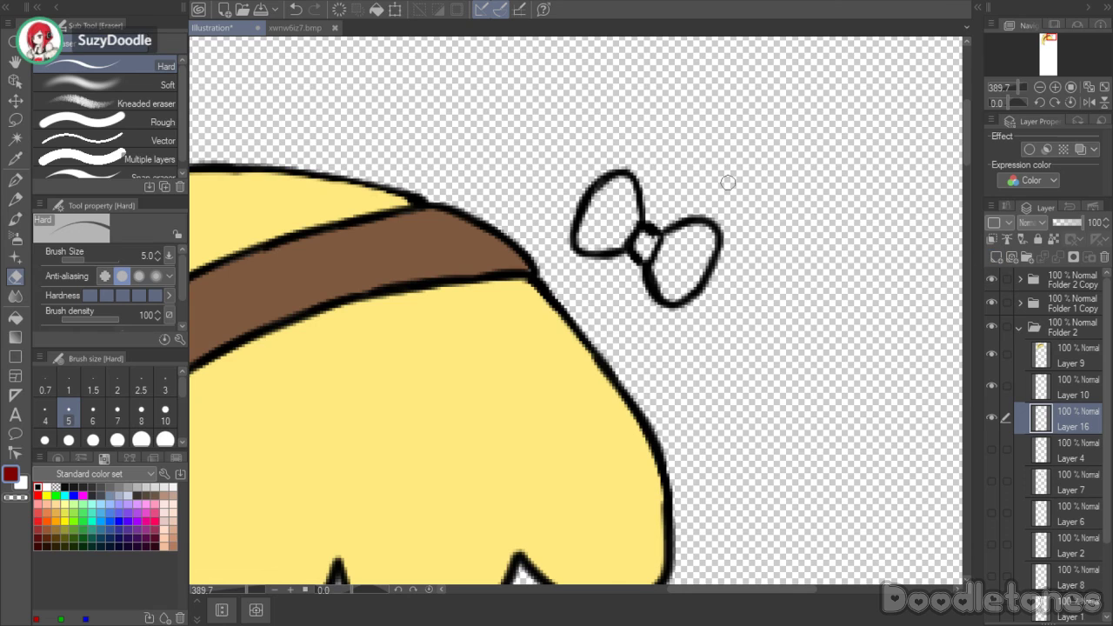
pyautogui.click(16, 297)
pyautogui.click(609, 214)
pyautogui.click(645, 246)
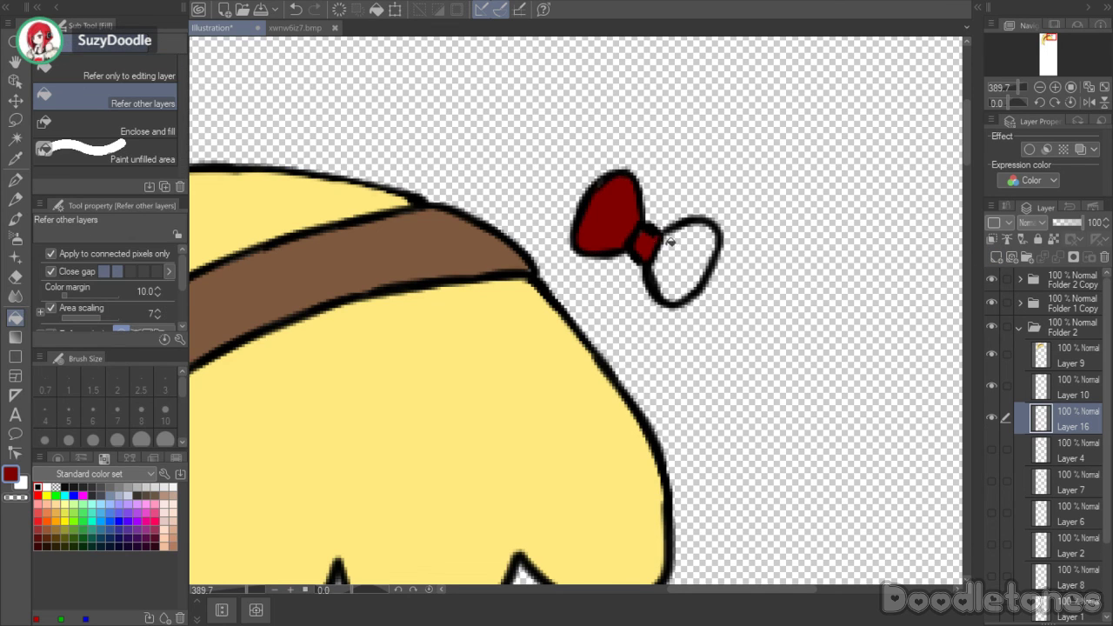
pyautogui.click(682, 257)
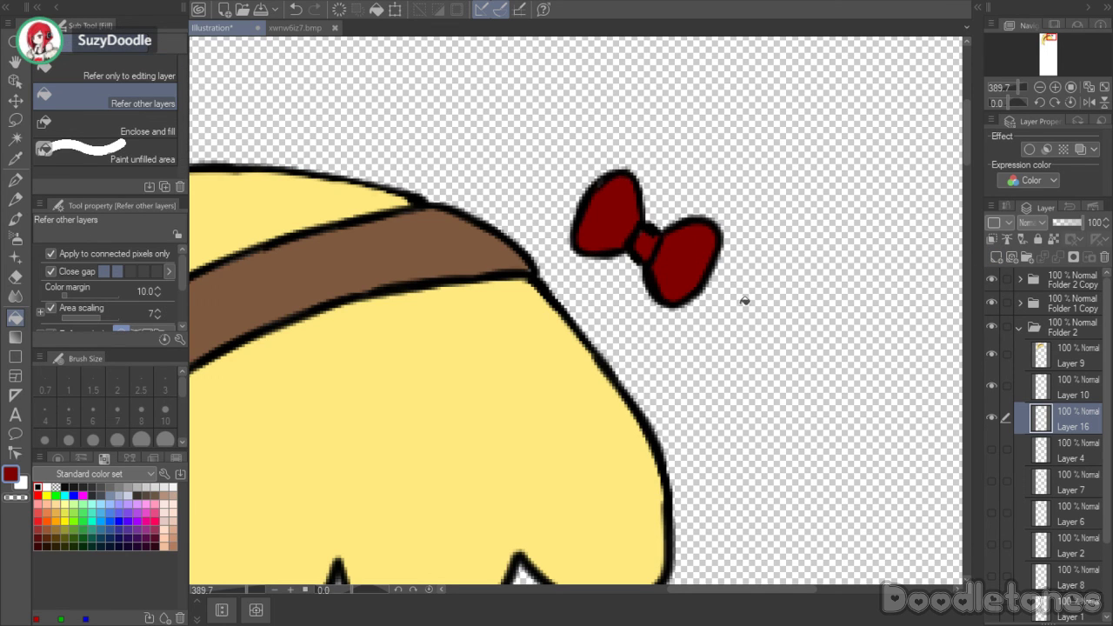
pyautogui.click(1047, 389)
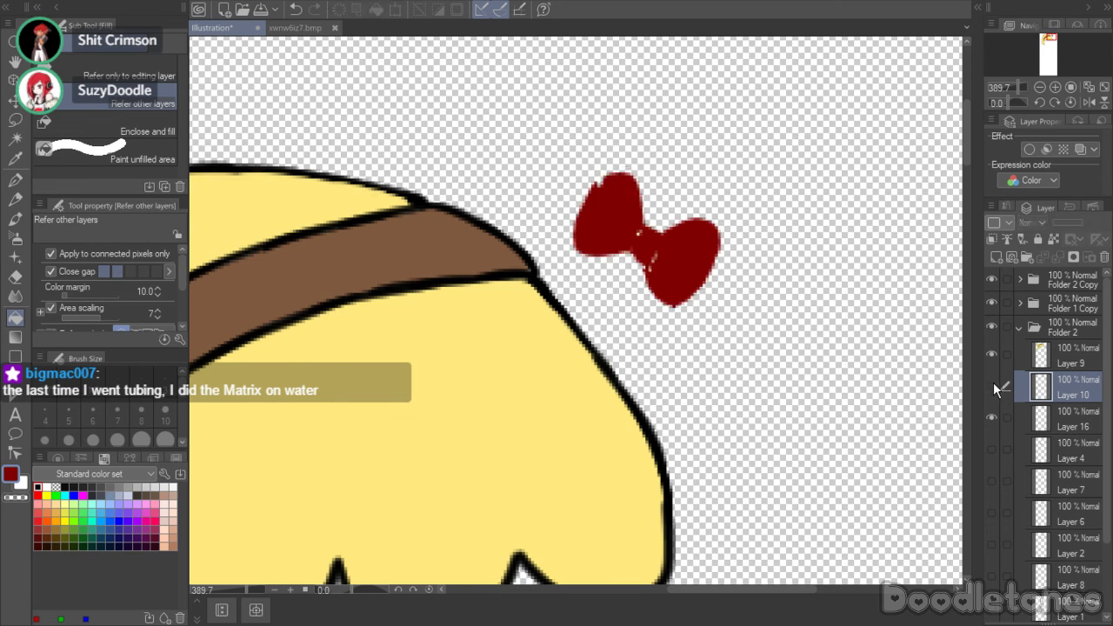
pyautogui.click(1059, 258)
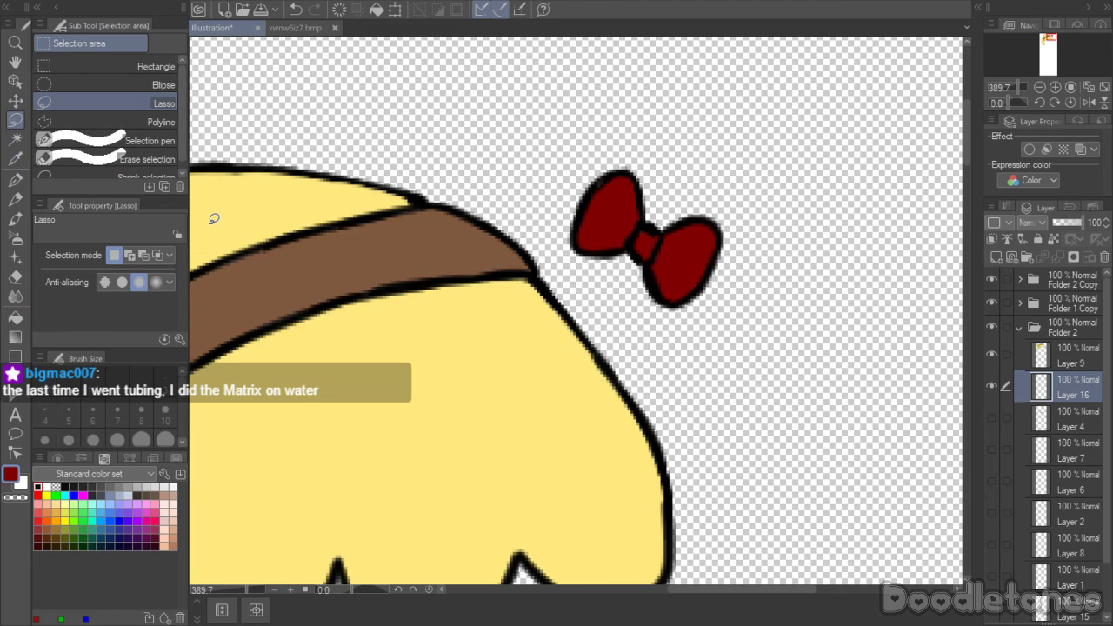
# - Lasso the whole bow, move it slightly away from the hair, and scale it up
pyautogui.scroll(-4, 452, 72)
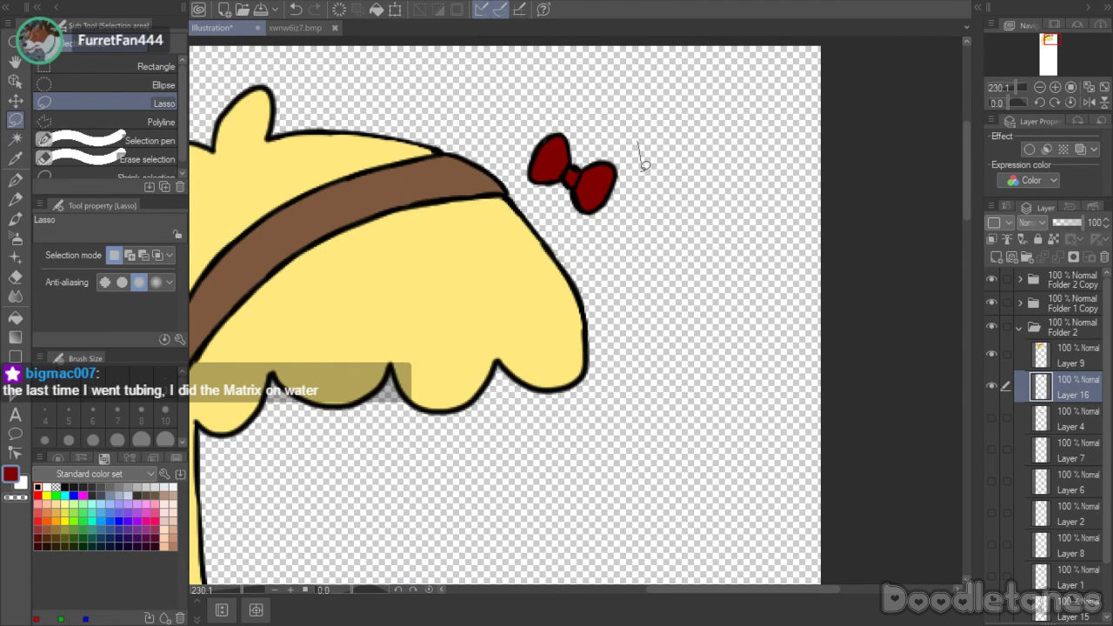
pyautogui.moveTo(641, 159)
pyautogui.mouseDown()
pyautogui.moveTo(617, 194)
pyautogui.moveTo(664, 225)
pyautogui.mouseUp()
pyautogui.click(640, 258)
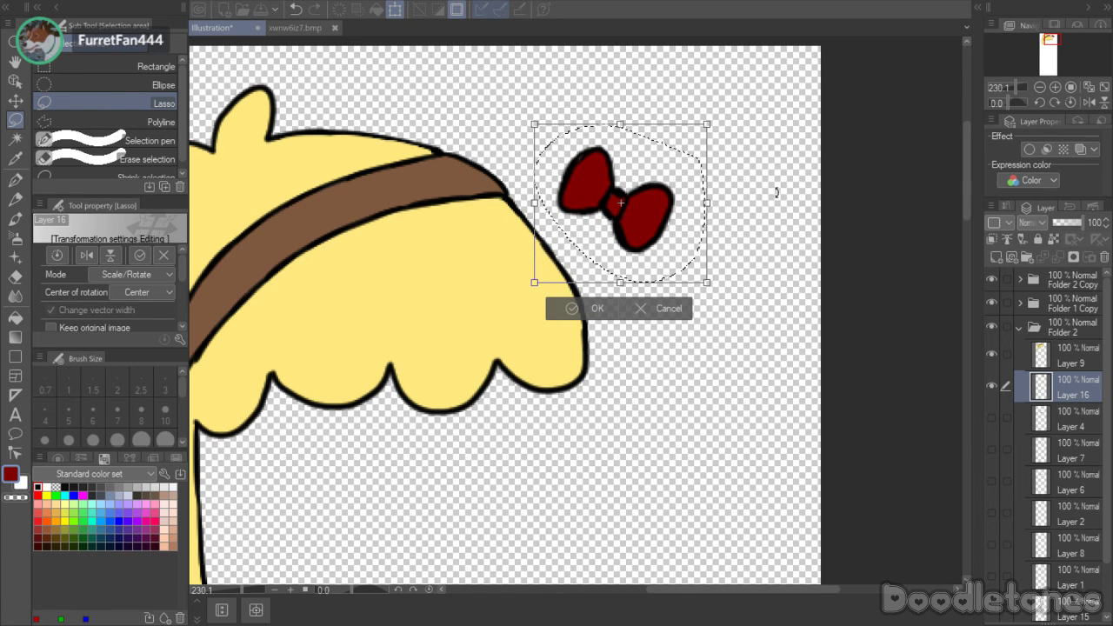
pyautogui.click(1068, 223)
pyautogui.click(486, 222)
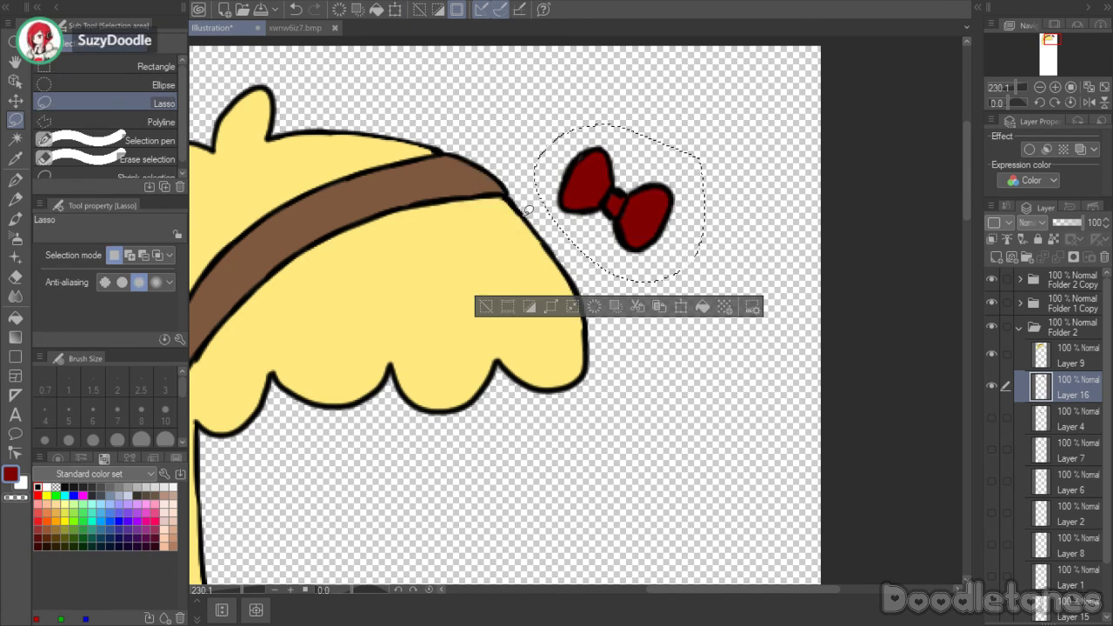
# - Lower the bow layer's opacity to 51, clear the selection, and add a new layer above it
pyautogui.moveTo(1067, 222); pyautogui.dragTo(1069, 223)
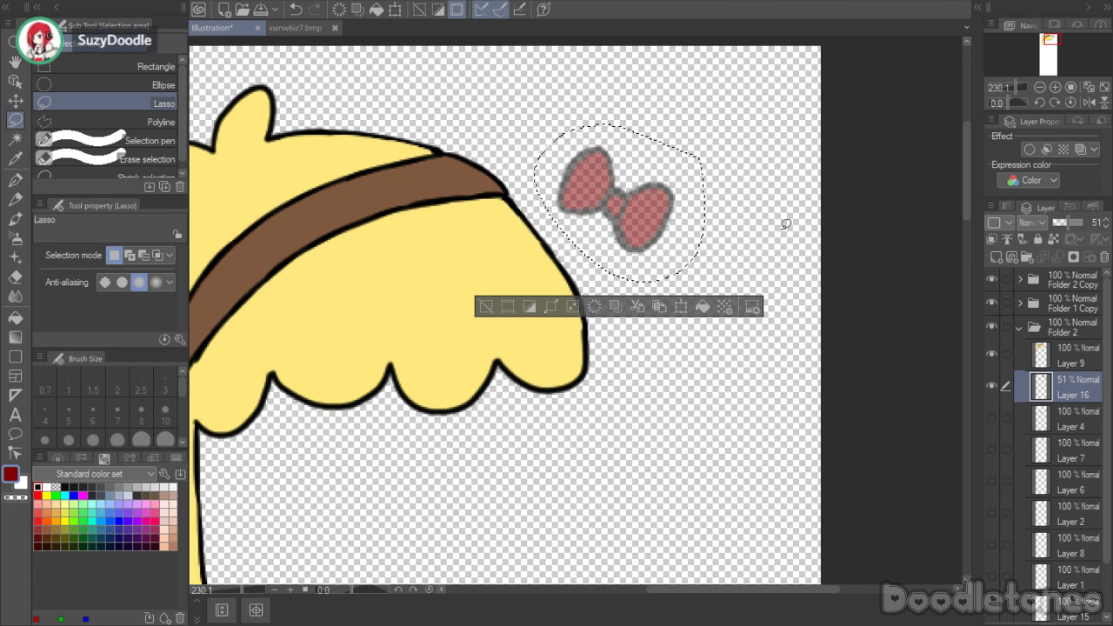
pyautogui.click(484, 307)
pyautogui.click(1000, 255)
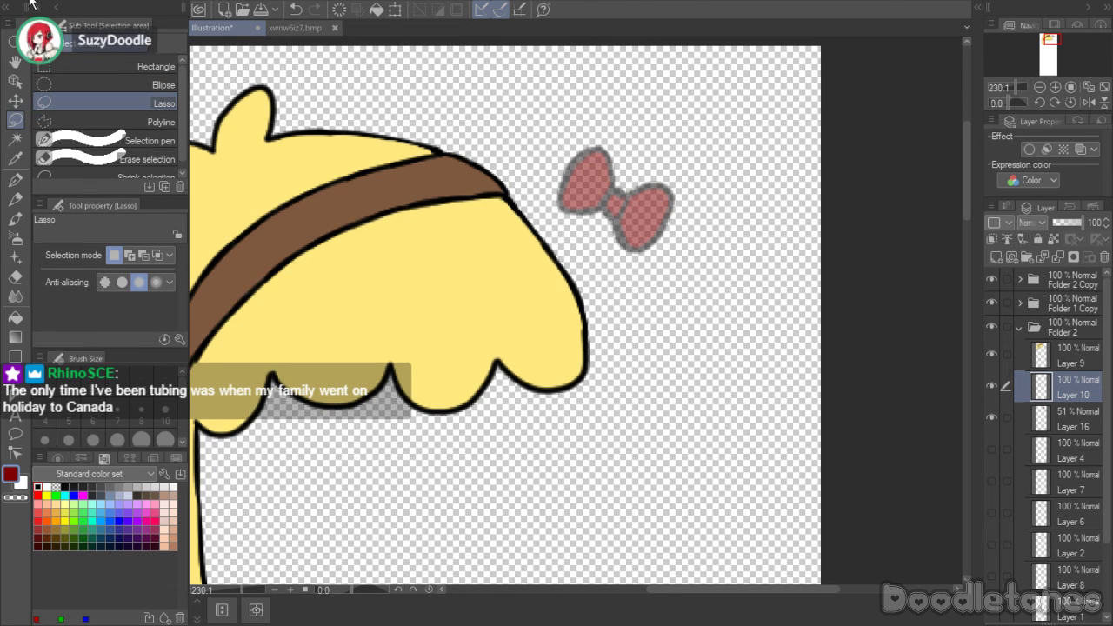
# - Create a new 1200 × 1600 px canvas named Illustration2 at a resolution of 72
pyautogui.hotkey('alt', 'f')
pyautogui.press('Escape')
pyautogui.hotkey('ctrl', 'n')
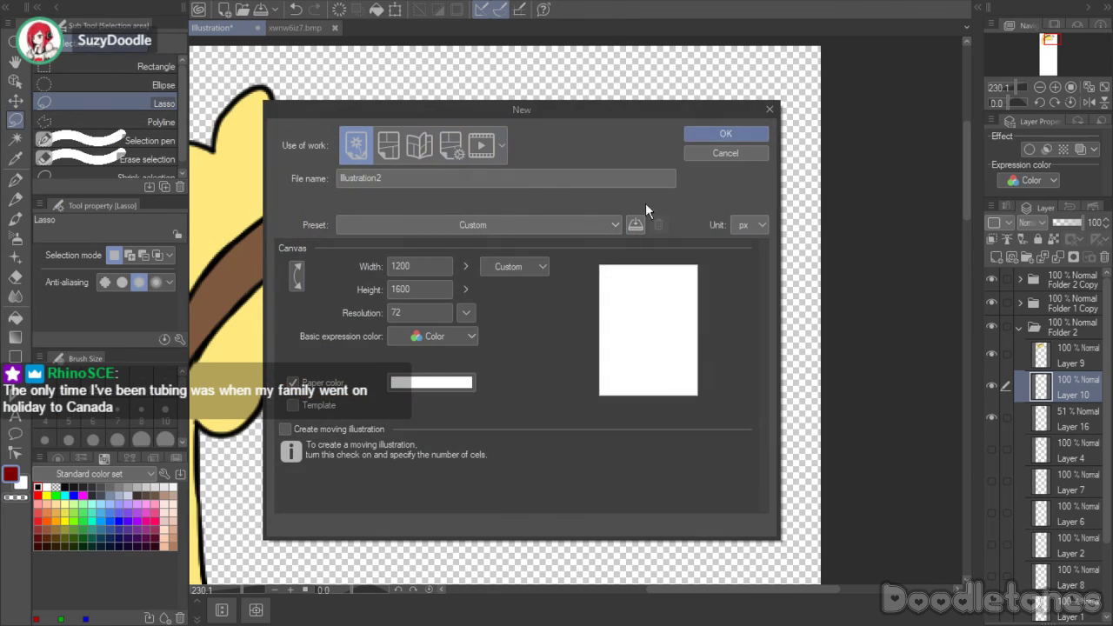
pyautogui.click(717, 137)
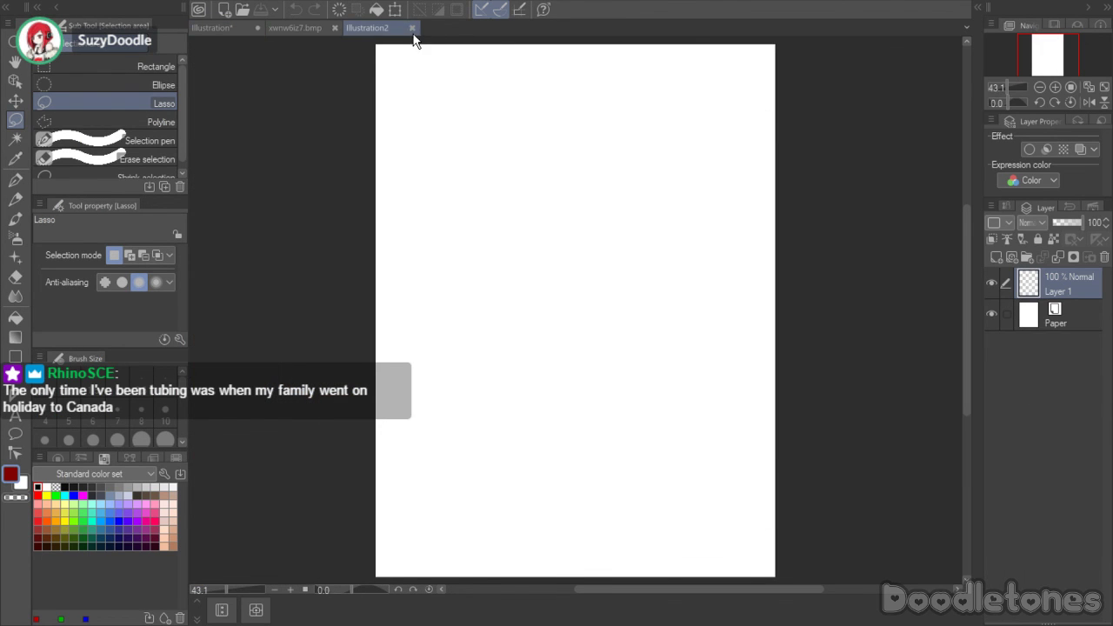
# - Close the Illustration2 canvas and return to the bow in the main illustration
pyautogui.click(412, 29)
pyautogui.click(229, 27)
pyautogui.scroll(3, 687, 85)
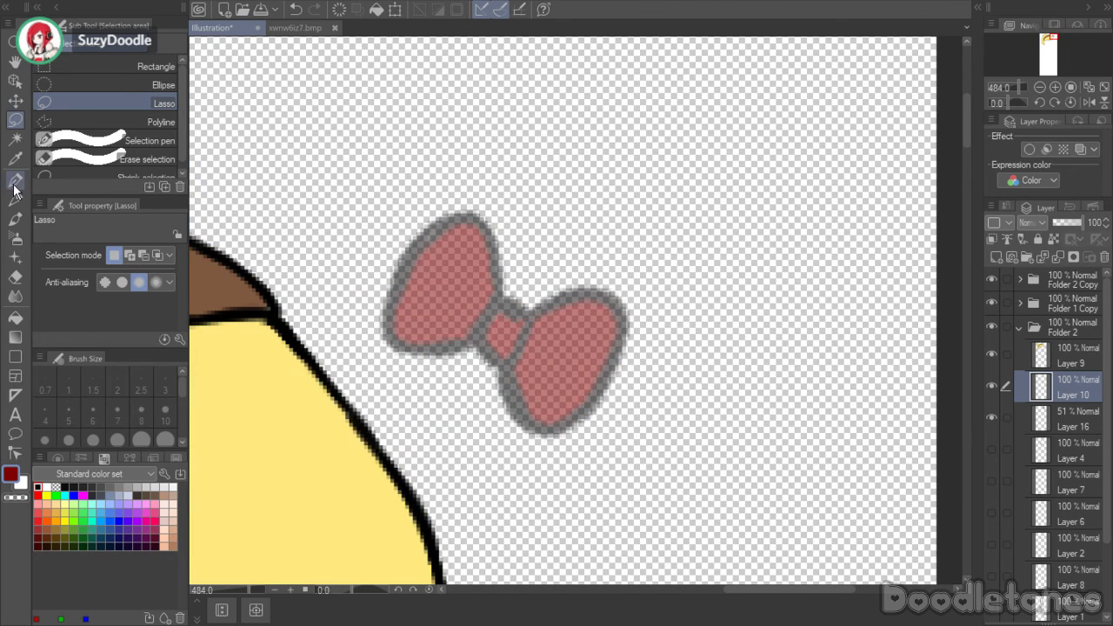
# - Trace the faded bow's knot and both loops in black with the size 5 G-pen on Layer 10
pyautogui.click(15, 182)
pyautogui.click(46, 487)
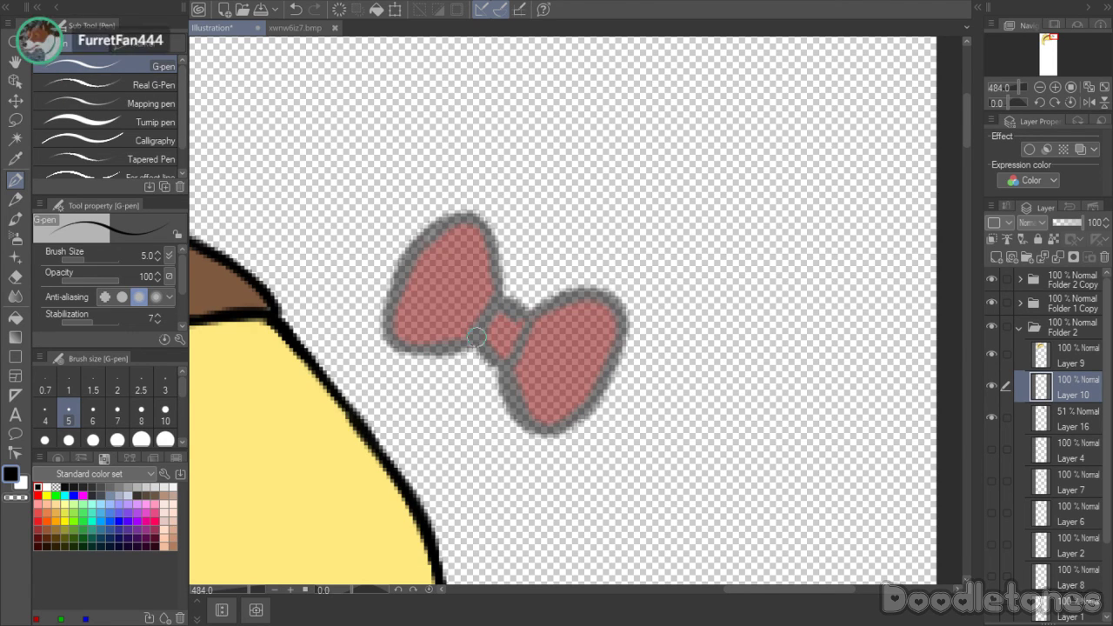
pyautogui.moveTo(476, 329)
pyautogui.mouseDown()
pyautogui.moveTo(503, 300)
pyautogui.moveTo(527, 323)
pyautogui.moveTo(489, 350)
pyautogui.moveTo(477, 344)
pyautogui.moveTo(500, 363)
pyautogui.moveTo(525, 329)
pyautogui.moveTo(550, 318)
pyautogui.moveTo(497, 310)
pyautogui.moveTo(474, 217)
pyautogui.mouseUp()
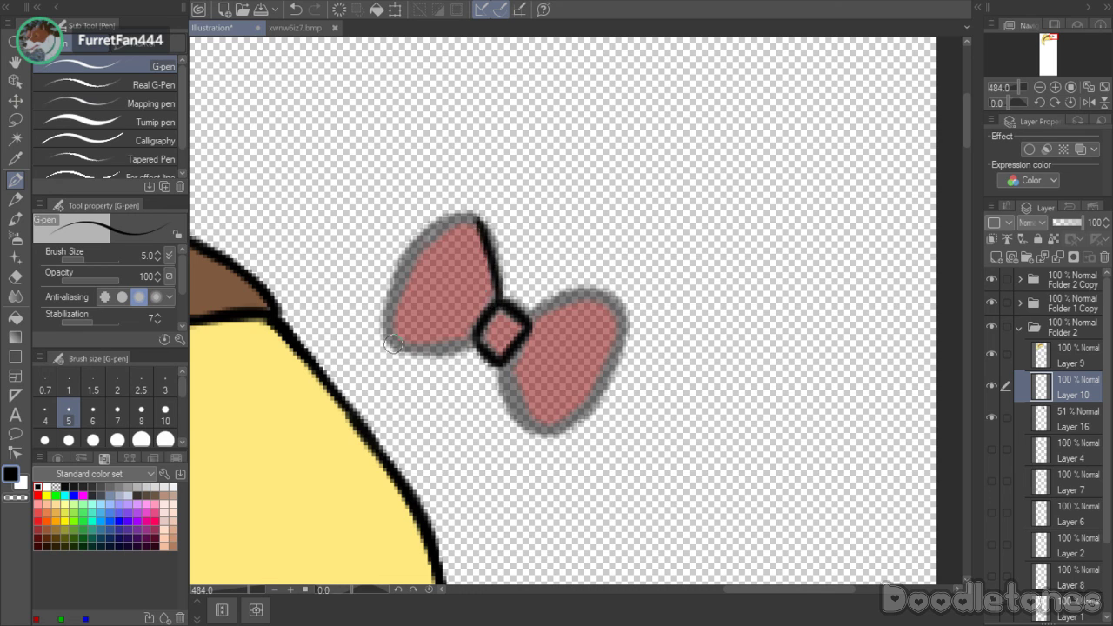
pyautogui.moveTo(393, 345); pyautogui.dragTo(480, 331)
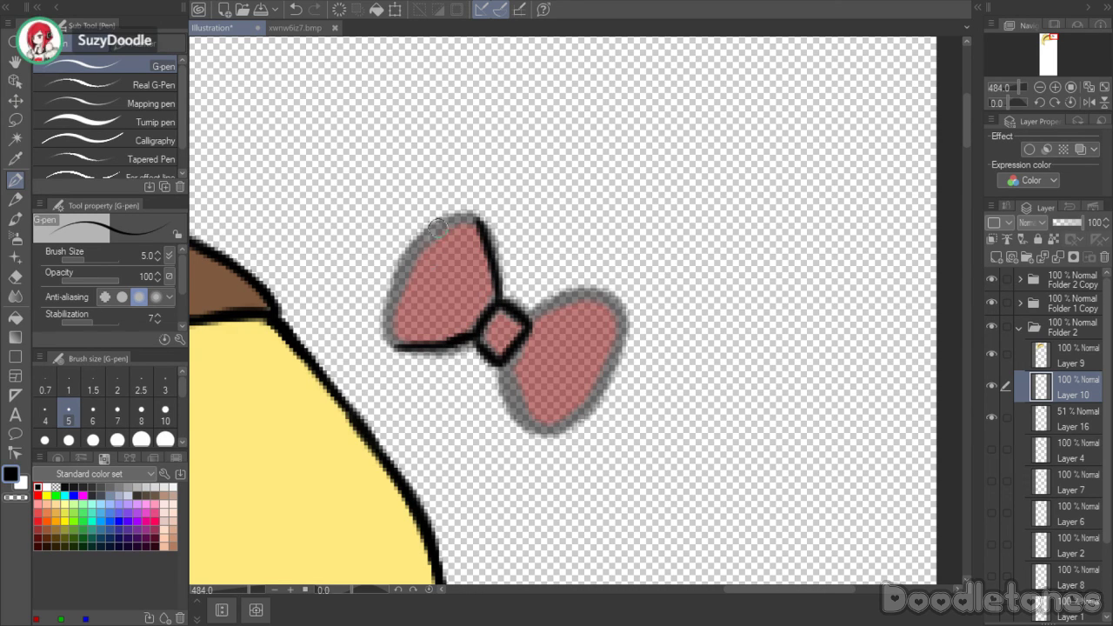
pyautogui.moveTo(392, 345)
pyautogui.mouseDown()
pyautogui.moveTo(411, 249)
pyautogui.moveTo(390, 297)
pyautogui.moveTo(442, 225)
pyautogui.moveTo(419, 243)
pyautogui.moveTo(465, 217)
pyautogui.mouseUp()
pyautogui.moveTo(521, 320)
pyautogui.mouseDown()
pyautogui.moveTo(588, 298)
pyautogui.moveTo(543, 314)
pyautogui.moveTo(613, 317)
pyautogui.moveTo(598, 300)
pyautogui.moveTo(620, 356)
pyautogui.mouseUp()
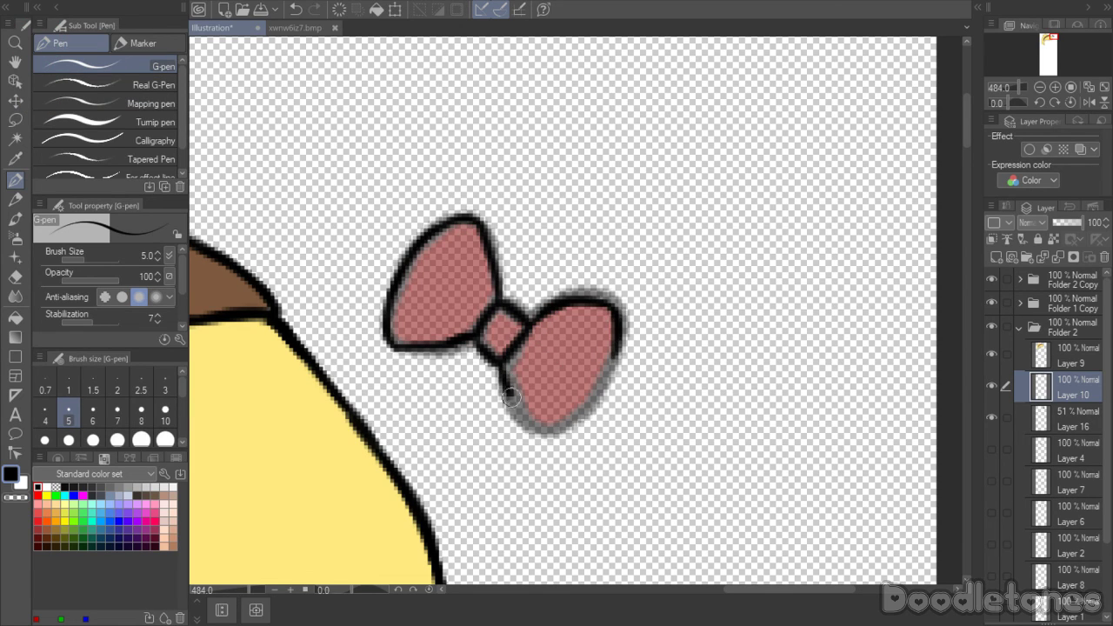
pyautogui.moveTo(502, 361)
pyautogui.mouseDown()
pyautogui.moveTo(523, 417)
pyautogui.moveTo(570, 417)
pyautogui.moveTo(556, 425)
pyautogui.moveTo(613, 348)
pyautogui.mouseUp()
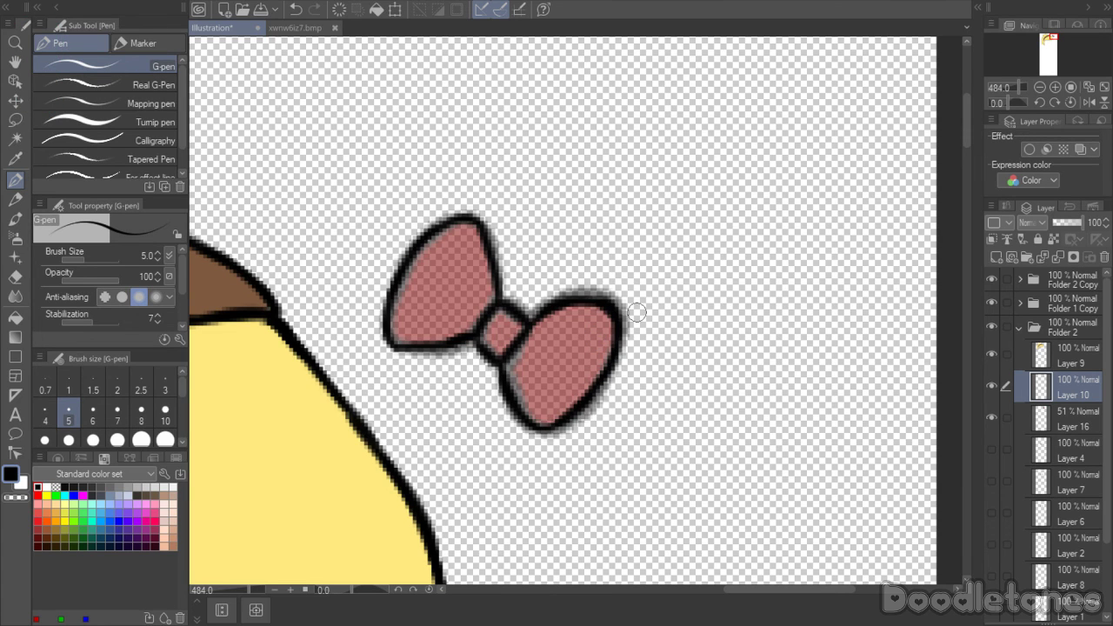
# - Delete the faded 51% opacity bow layer beneath the new outline
pyautogui.click(1050, 416)
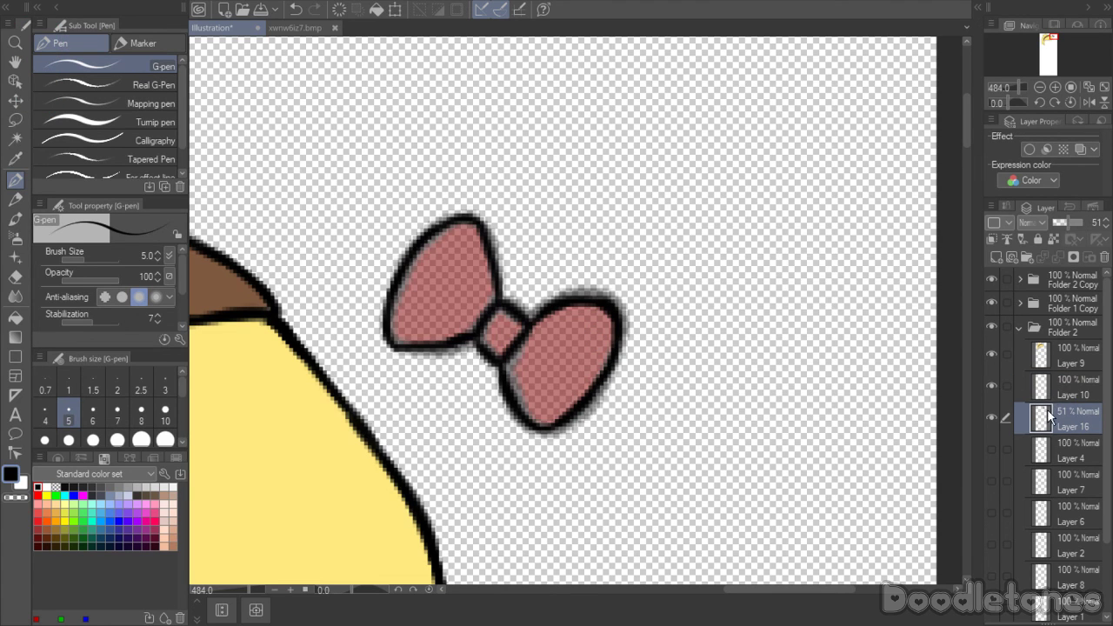
pyautogui.click(1104, 257)
pyautogui.click(563, 221)
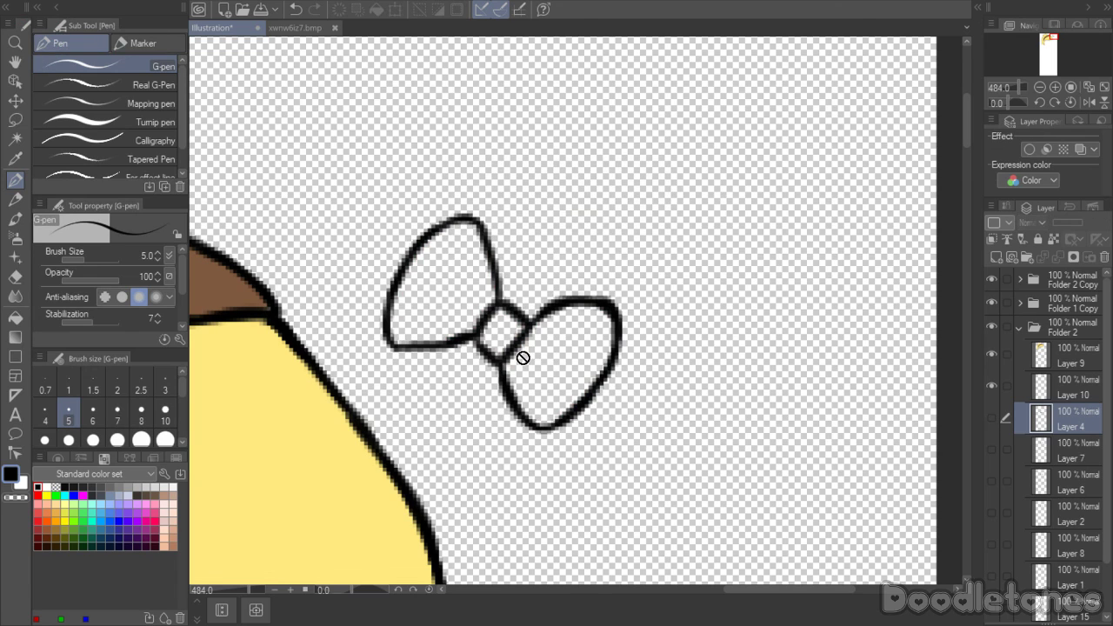
# - Lower and smooth the upper edge of the bow's right loop with pen and eraser on Layer 10, and thicken the left loop's bottom edge
pyautogui.click(1070, 387)
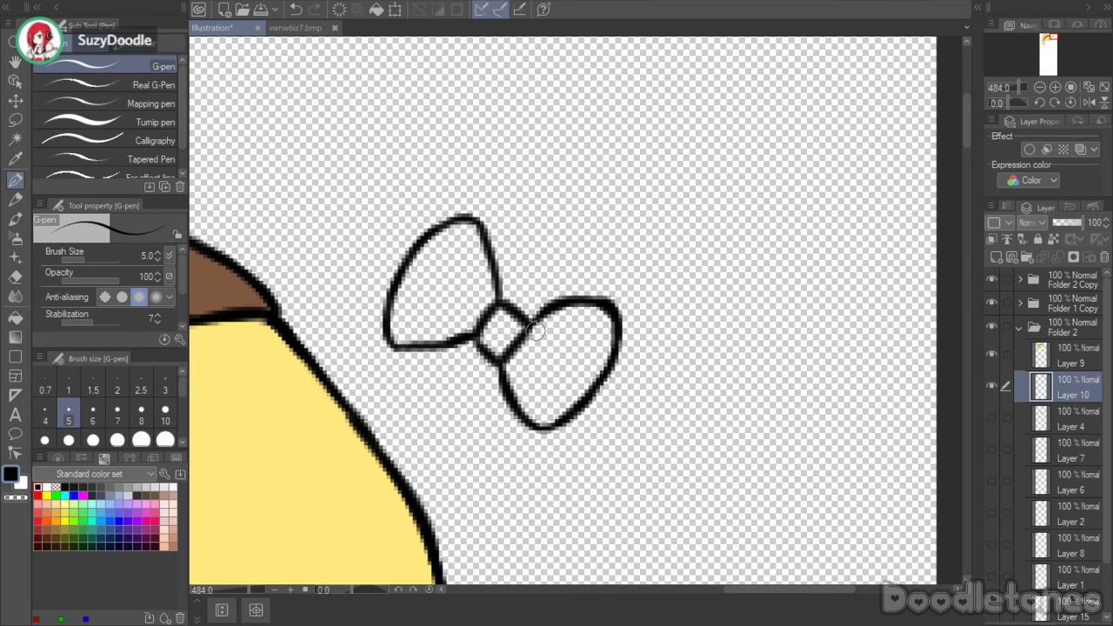
pyautogui.moveTo(529, 325); pyautogui.dragTo(603, 315)
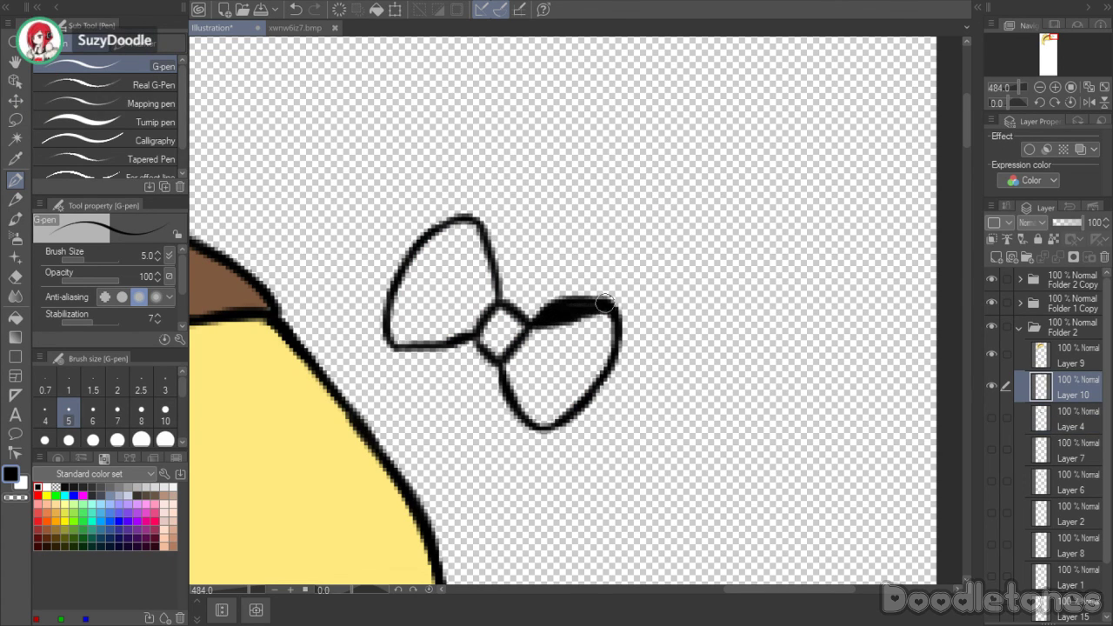
pyautogui.click(15, 276)
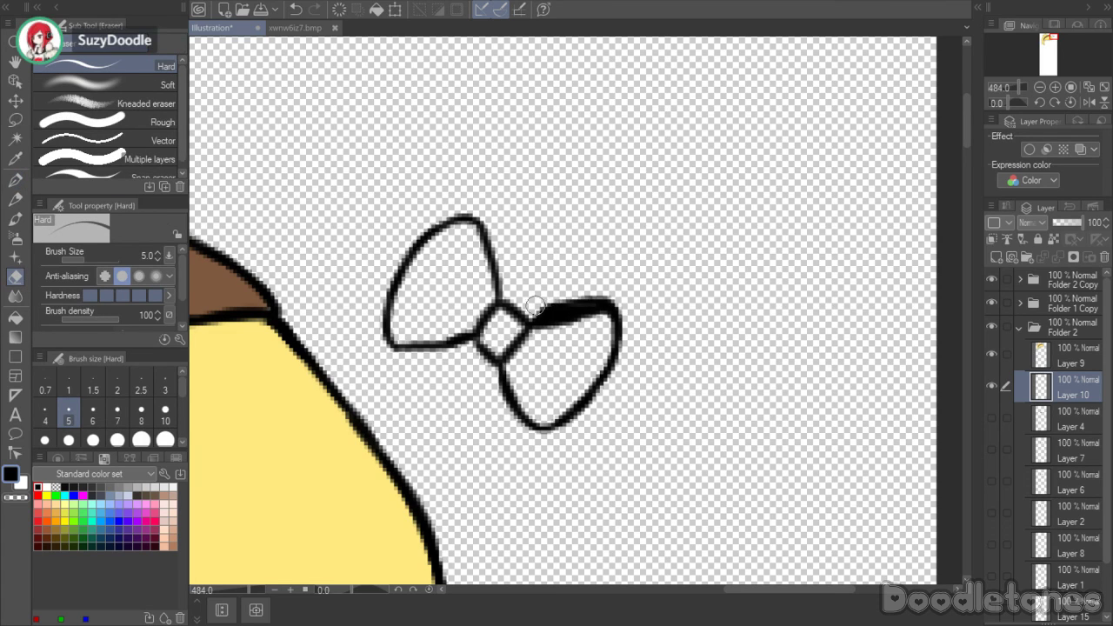
pyautogui.moveTo(608, 296)
pyautogui.mouseDown()
pyautogui.moveTo(545, 304)
pyautogui.moveTo(564, 323)
pyautogui.mouseUp()
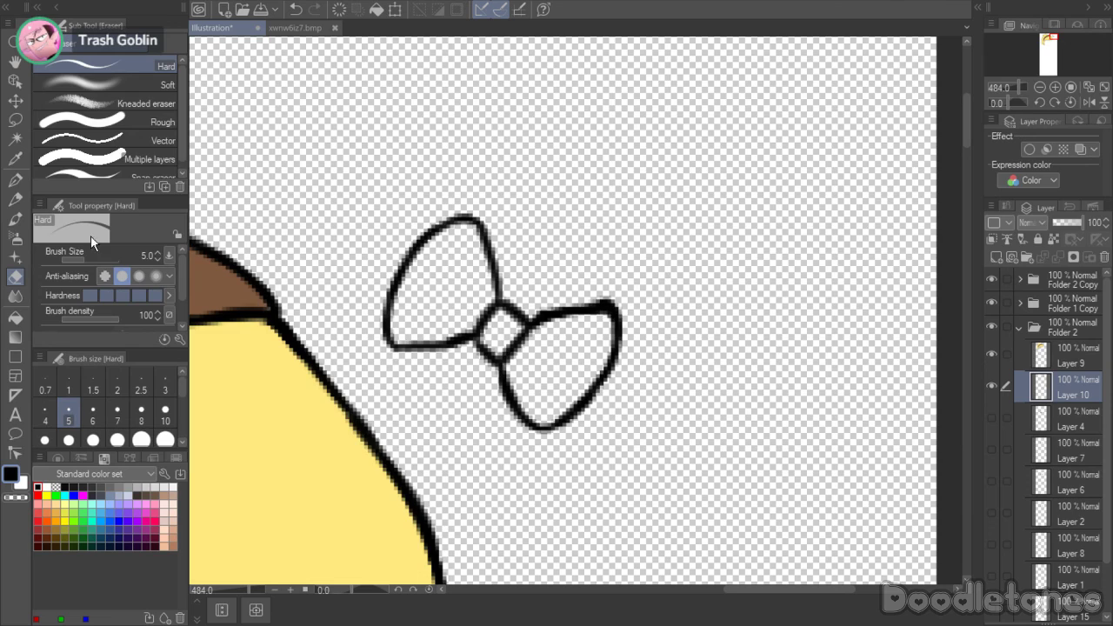
pyautogui.click(15, 179)
pyautogui.moveTo(541, 315); pyautogui.dragTo(611, 323)
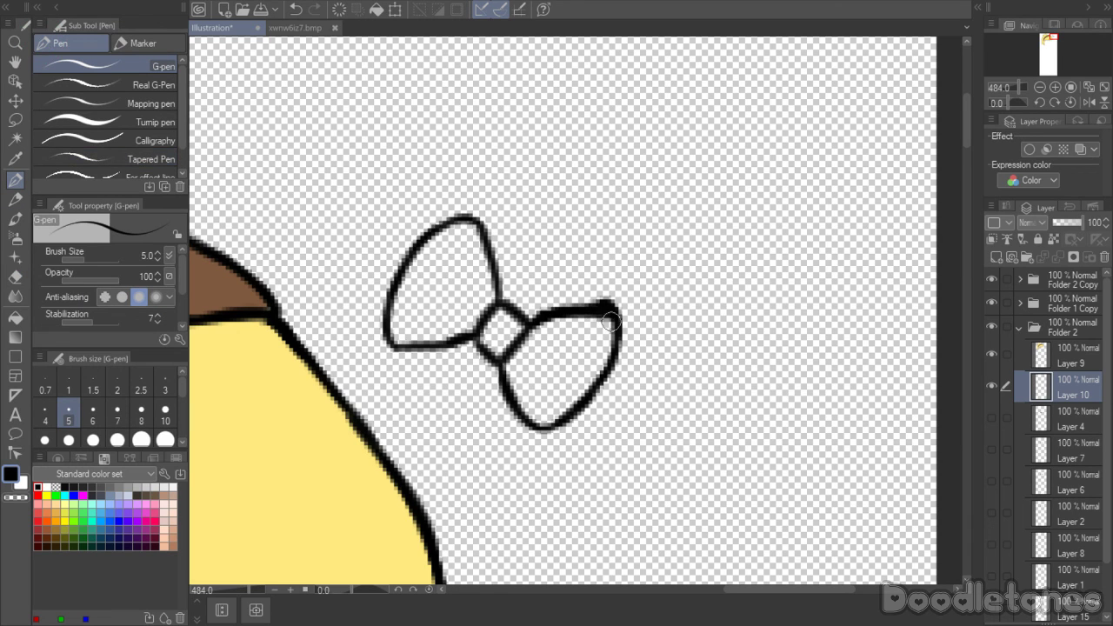
pyautogui.click(14, 275)
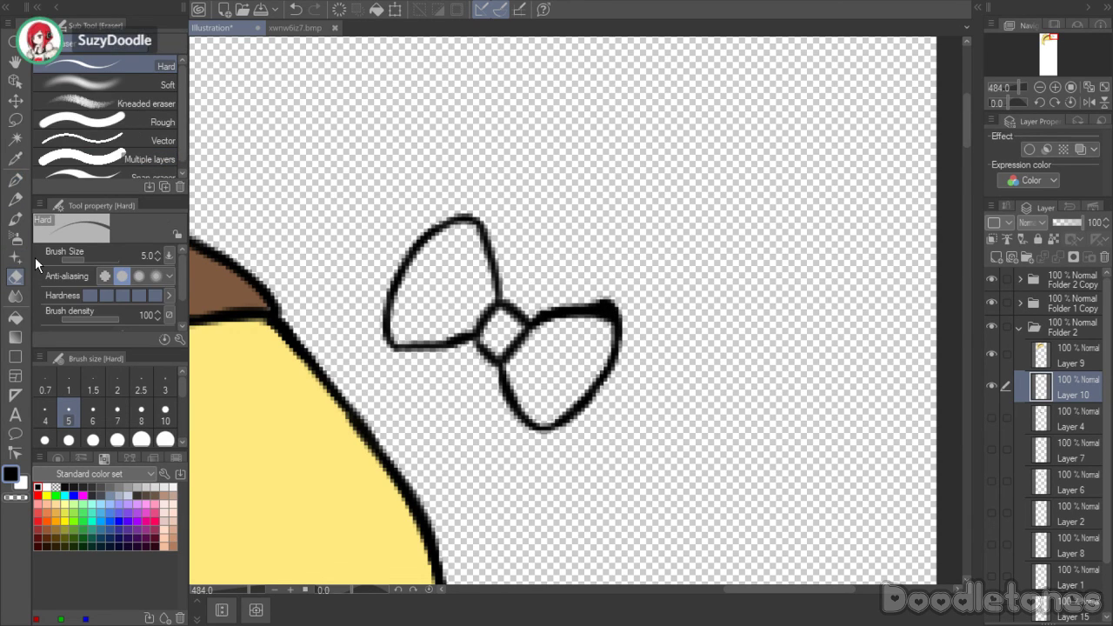
pyautogui.moveTo(584, 304); pyautogui.dragTo(614, 308)
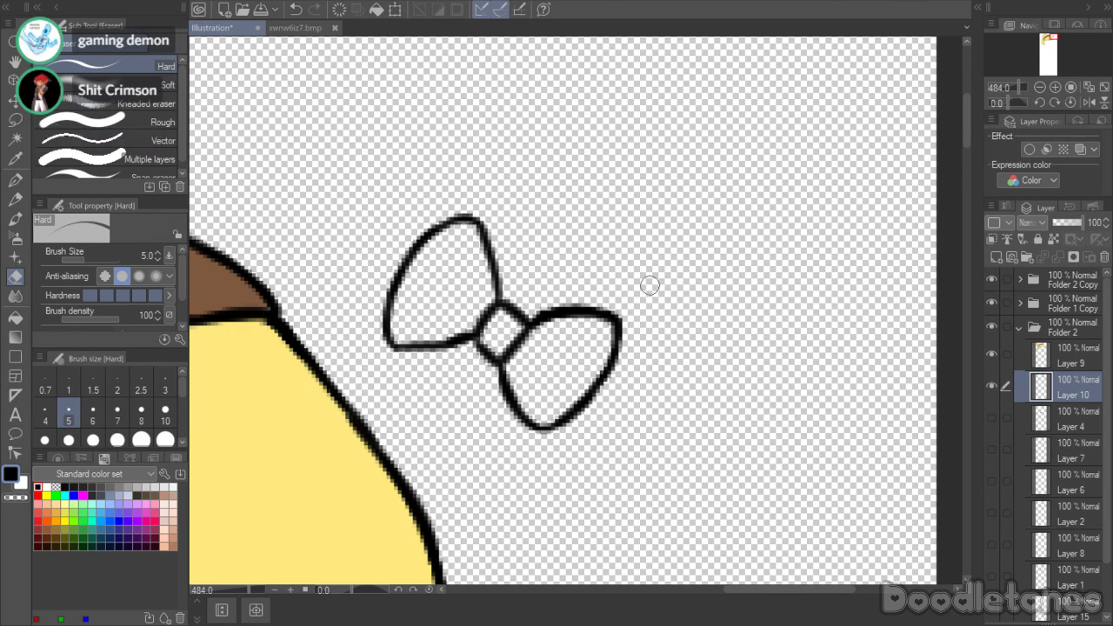
pyautogui.press('p')
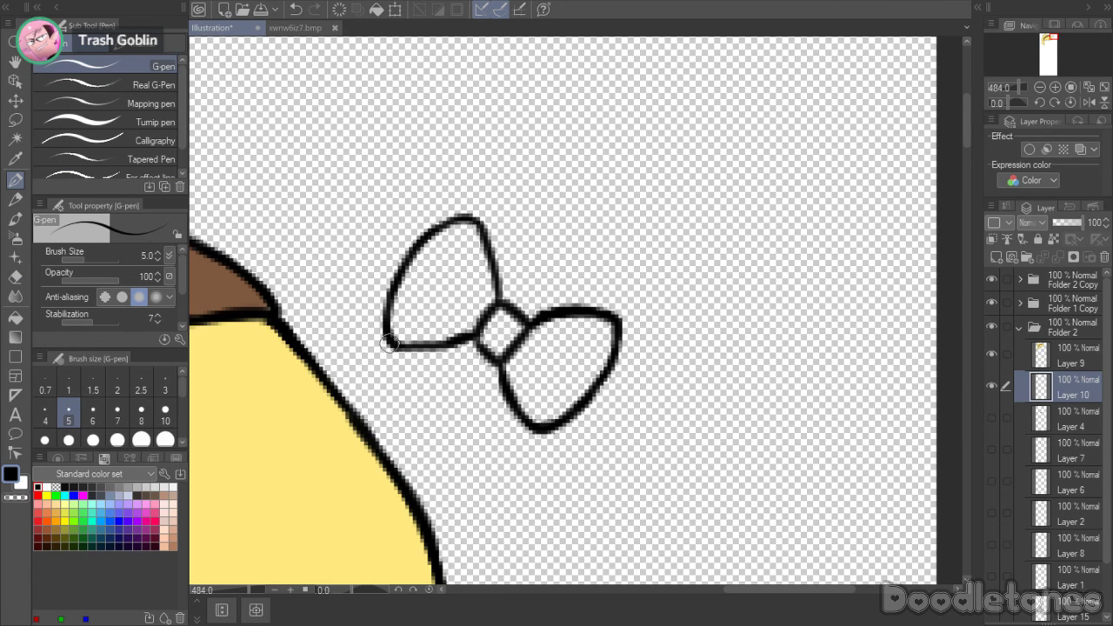
pyautogui.moveTo(385, 345); pyautogui.dragTo(463, 337)
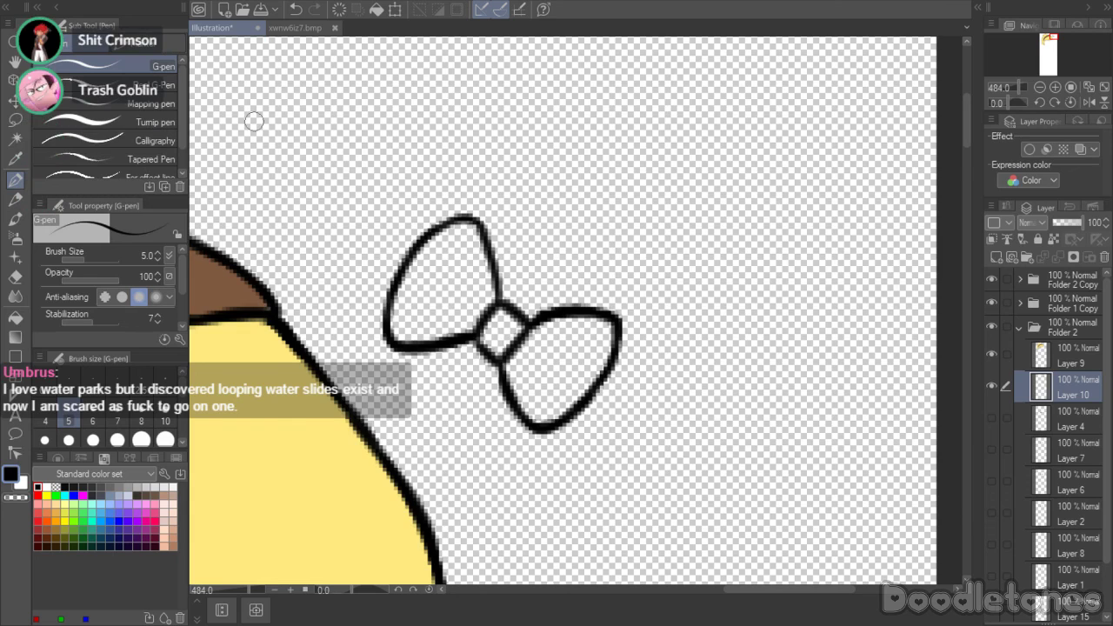
# - Sample the dark red of the hair bow in the xwnw6iz7.bmp reference and return to the main illustration
pyautogui.scroll(-2, 414, 191)
pyautogui.click(299, 28)
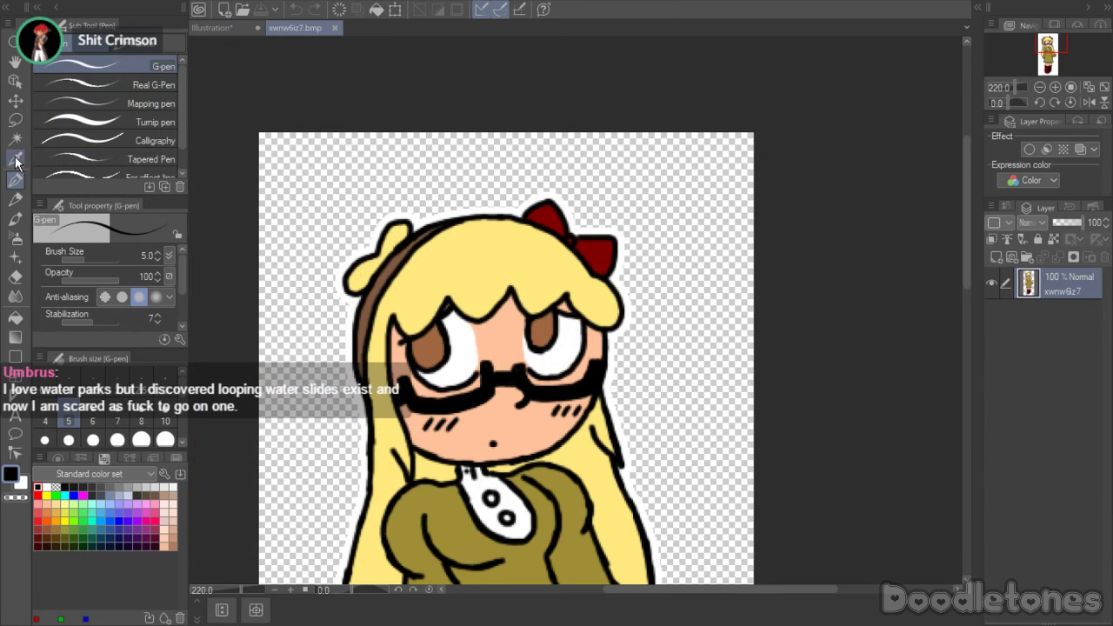
pyautogui.press('i')
pyautogui.click(602, 245)
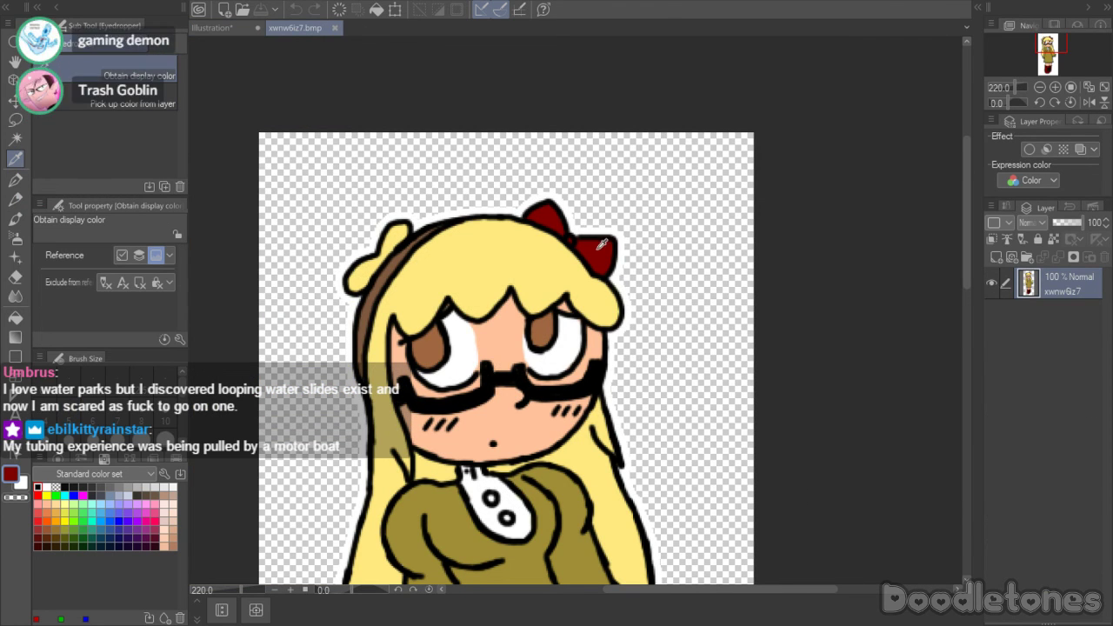
pyautogui.click(208, 27)
# - Fill the redrawn bow with the sampled dark red on a new layer beneath its outline, and merge the outline layer down
pyautogui.click(996, 256)
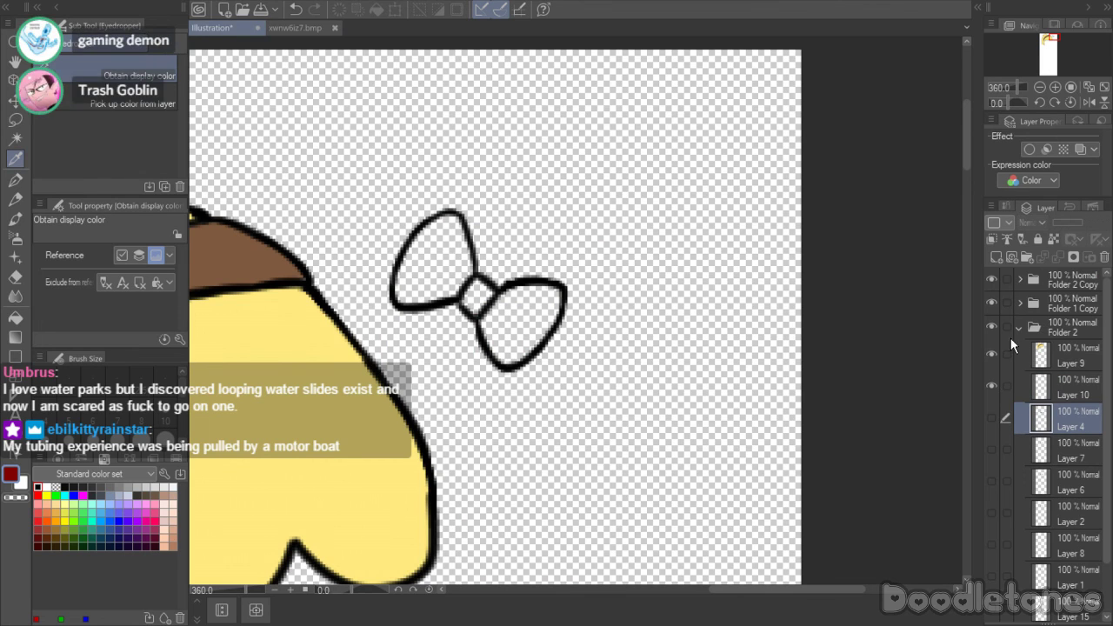
pyautogui.press('g')
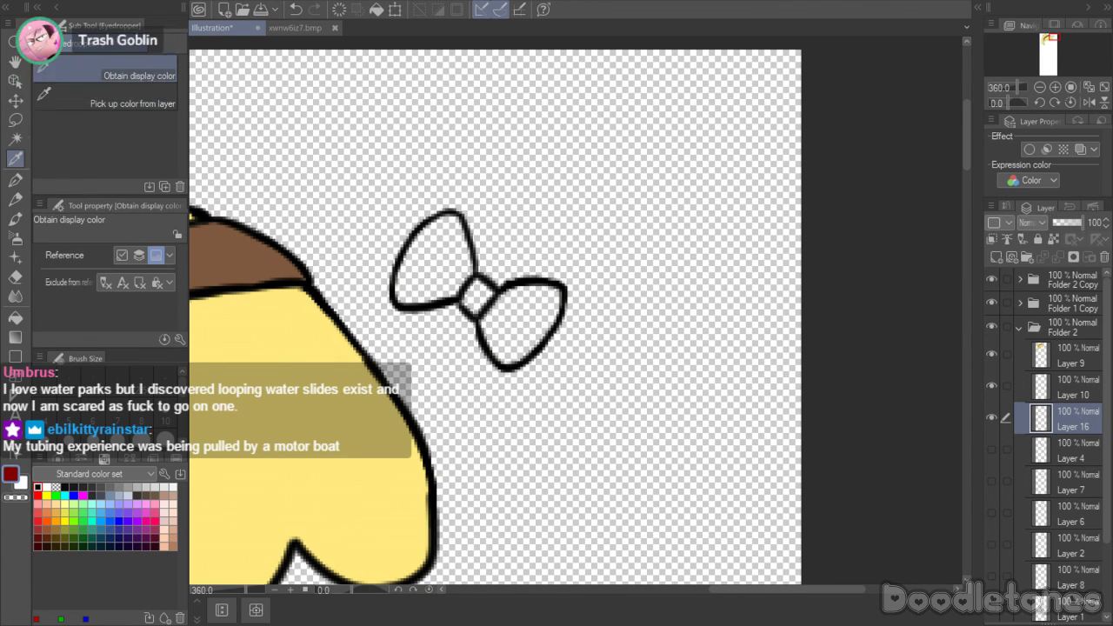
pyautogui.click(427, 259)
pyautogui.click(509, 301)
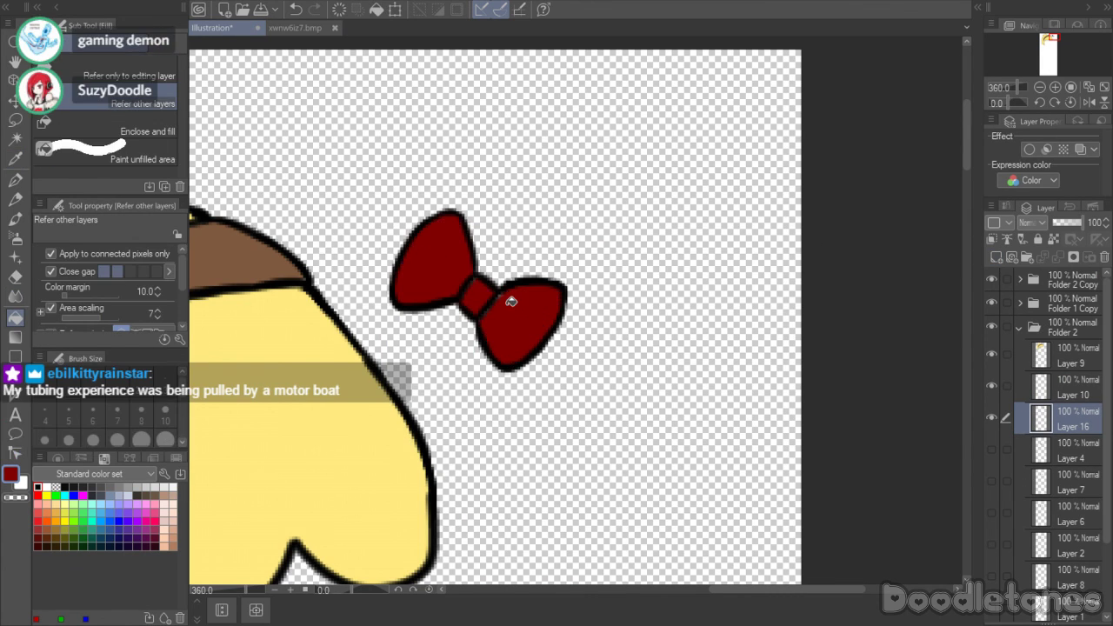
pyautogui.click(1071, 387)
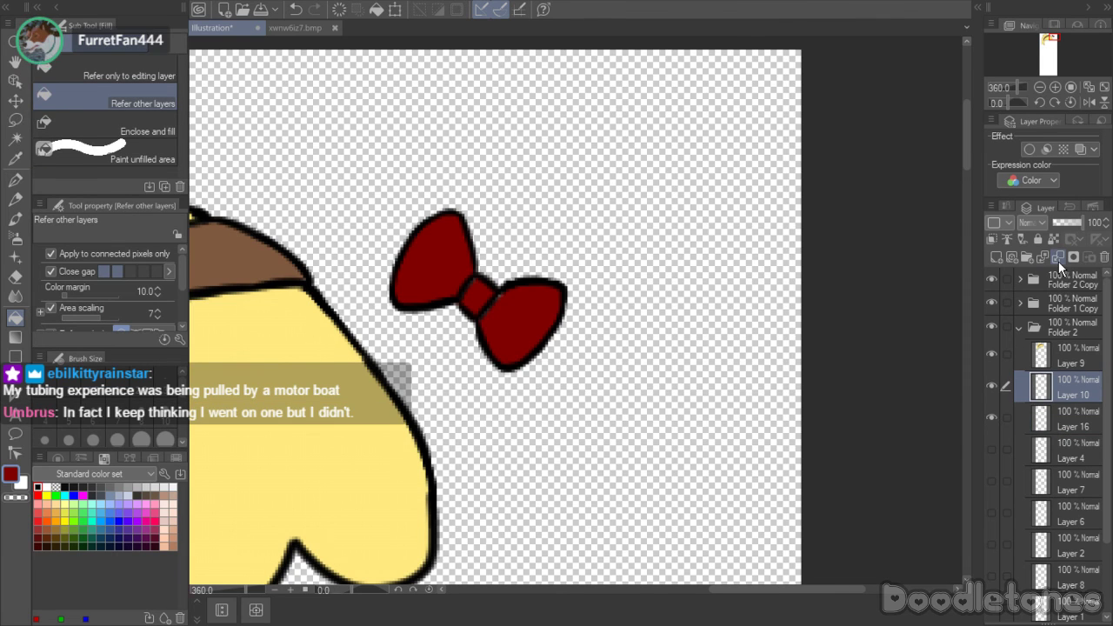
pyautogui.click(1058, 261)
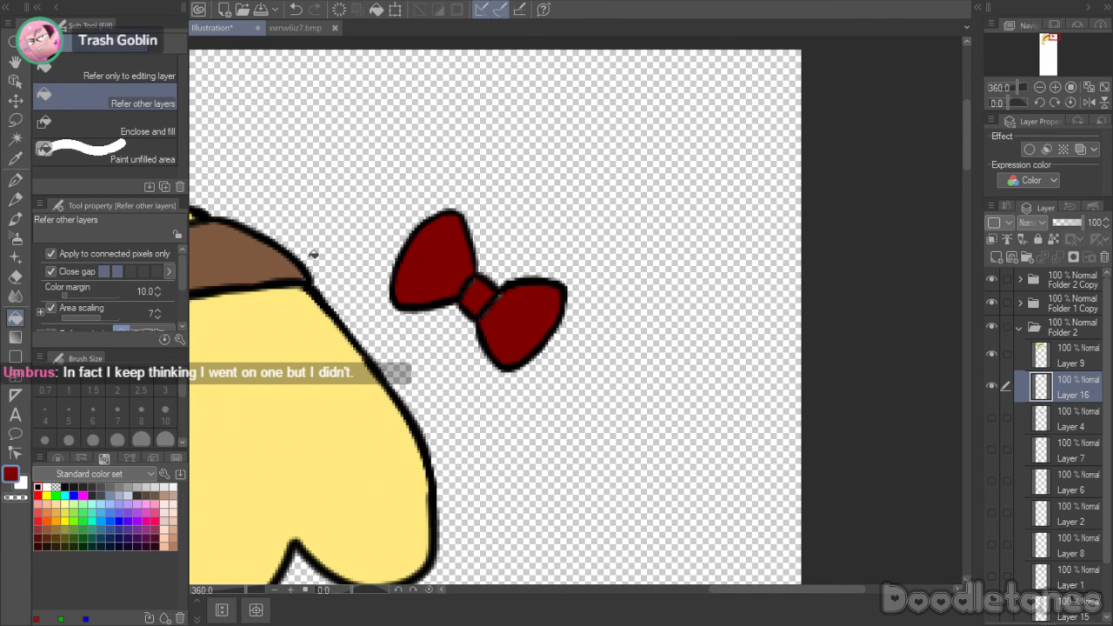
# - Lasso the finished bow, move it behind the hair at the headband's upper end, and clear the selection
pyautogui.scroll(-2, 311, 261)
pyautogui.click(15, 119)
pyautogui.moveTo(477, 200)
pyautogui.mouseDown()
pyautogui.moveTo(557, 303)
pyautogui.moveTo(455, 403)
pyautogui.moveTo(376, 337)
pyautogui.moveTo(375, 217)
pyautogui.moveTo(535, 187)
pyautogui.mouseUp()
pyautogui.click(510, 434)
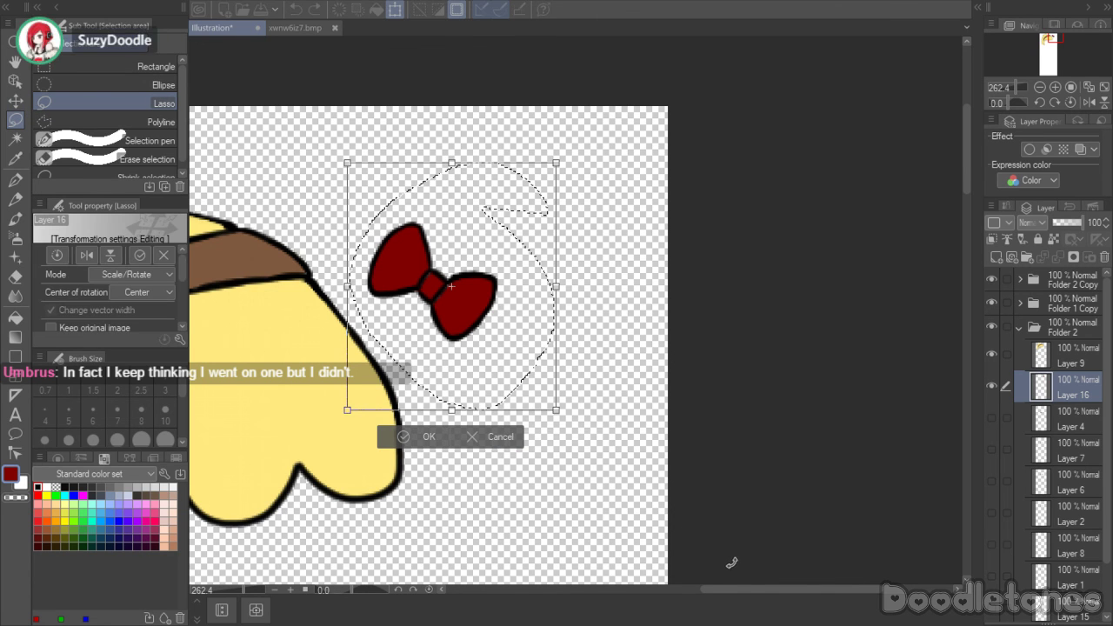
pyautogui.moveTo(753, 590); pyautogui.dragTo(700, 590)
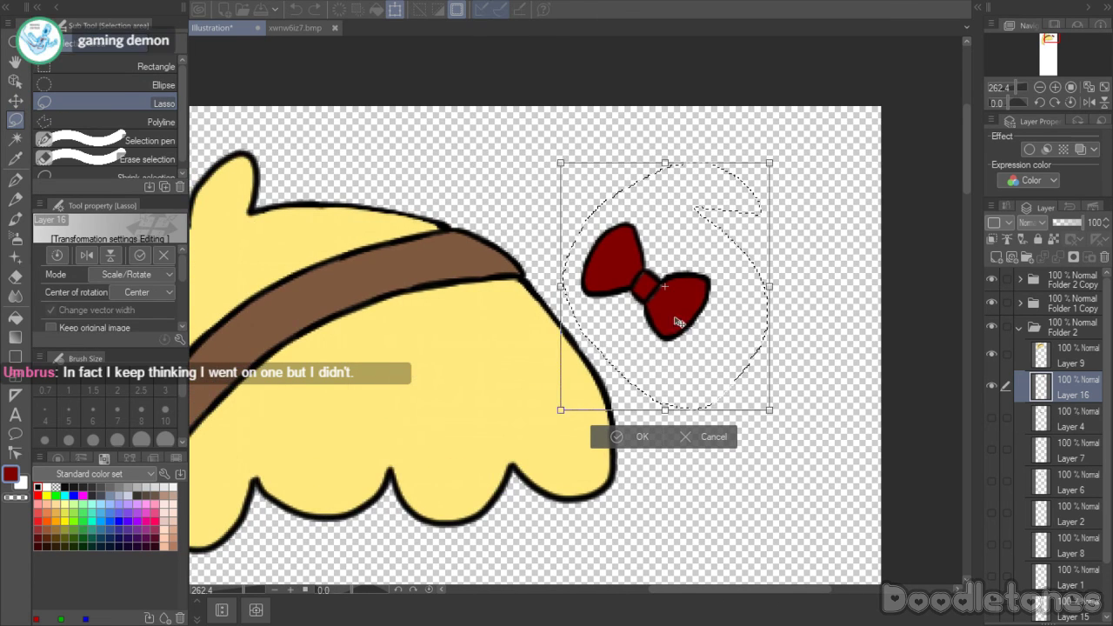
pyautogui.moveTo(670, 318); pyautogui.dragTo(524, 289)
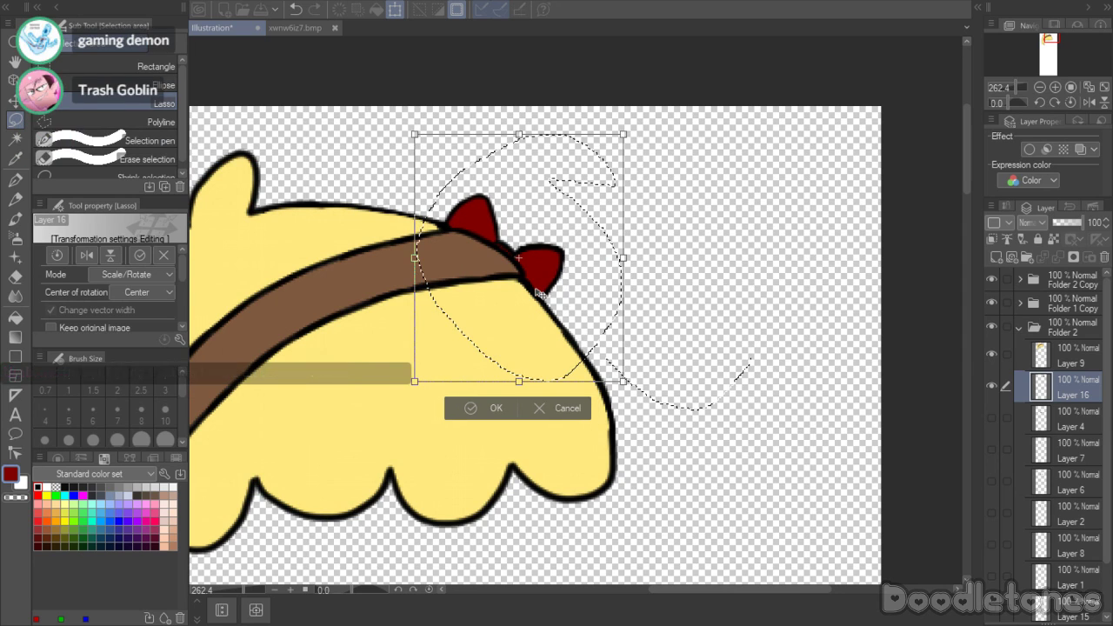
pyautogui.scroll(-1, 540, 294)
pyautogui.moveTo(565, 352); pyautogui.dragTo(566, 361)
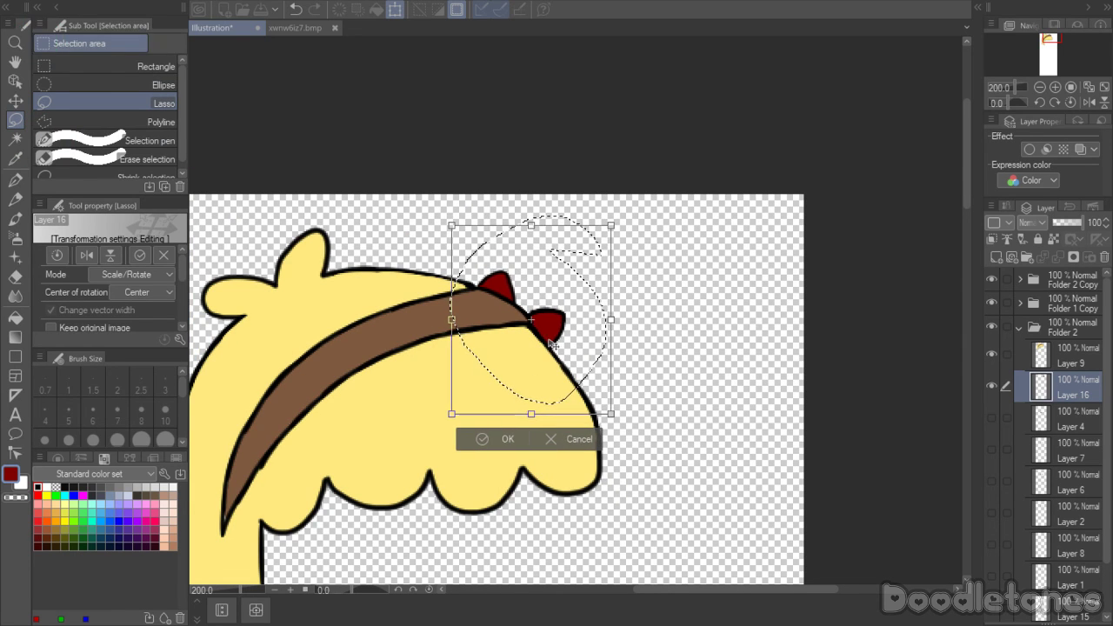
pyautogui.click(486, 440)
pyautogui.hotkey('ctrl', 'd')
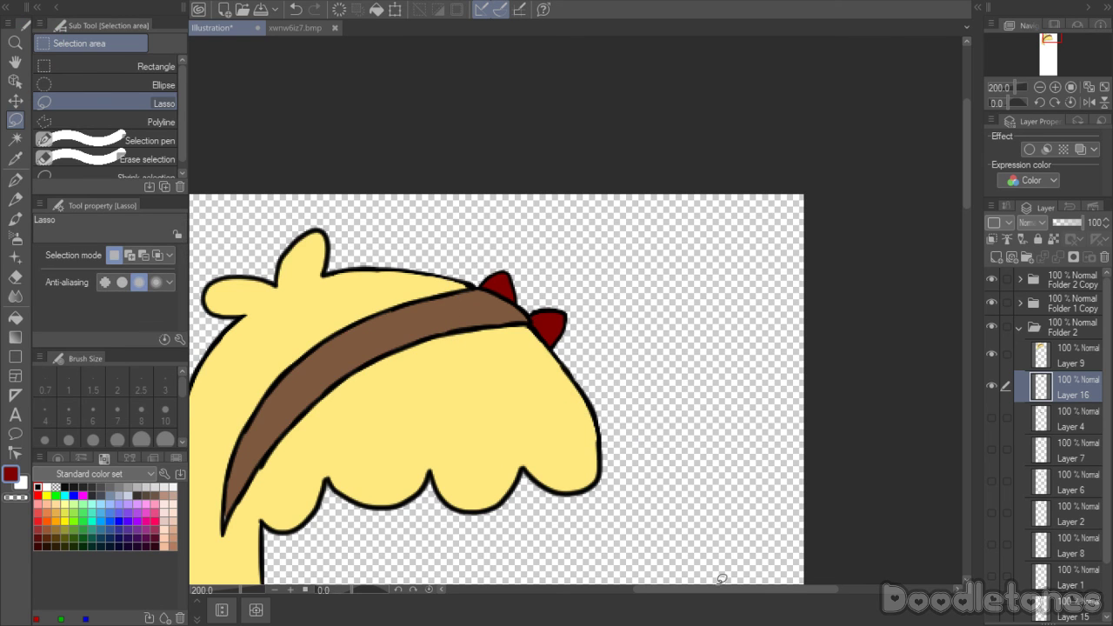
# - Hide the bow and hair layers in Folder 2 and collapse the folder
pyautogui.moveTo(730, 590); pyautogui.dragTo(684, 592)
pyautogui.scroll(-1, 857, 365)
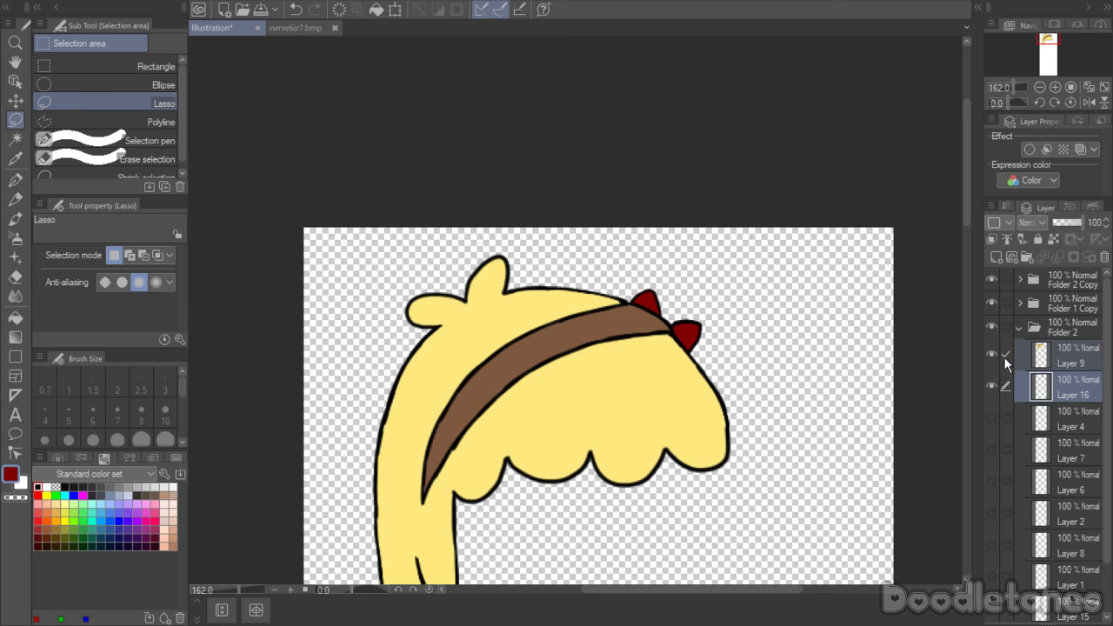
pyautogui.moveTo(991, 386); pyautogui.dragTo(992, 328)
pyautogui.click(1018, 328)
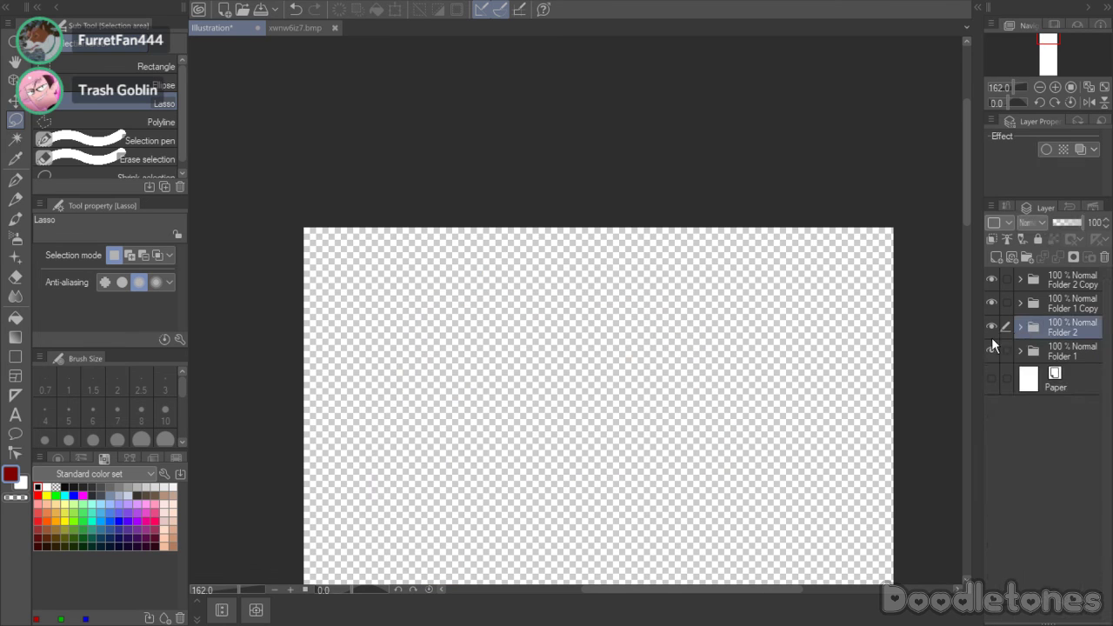
# - Show the flipped hair layer, Layer 9 Copy, in Folder 2 Copy and add a new layer above it
pyautogui.click(1020, 279)
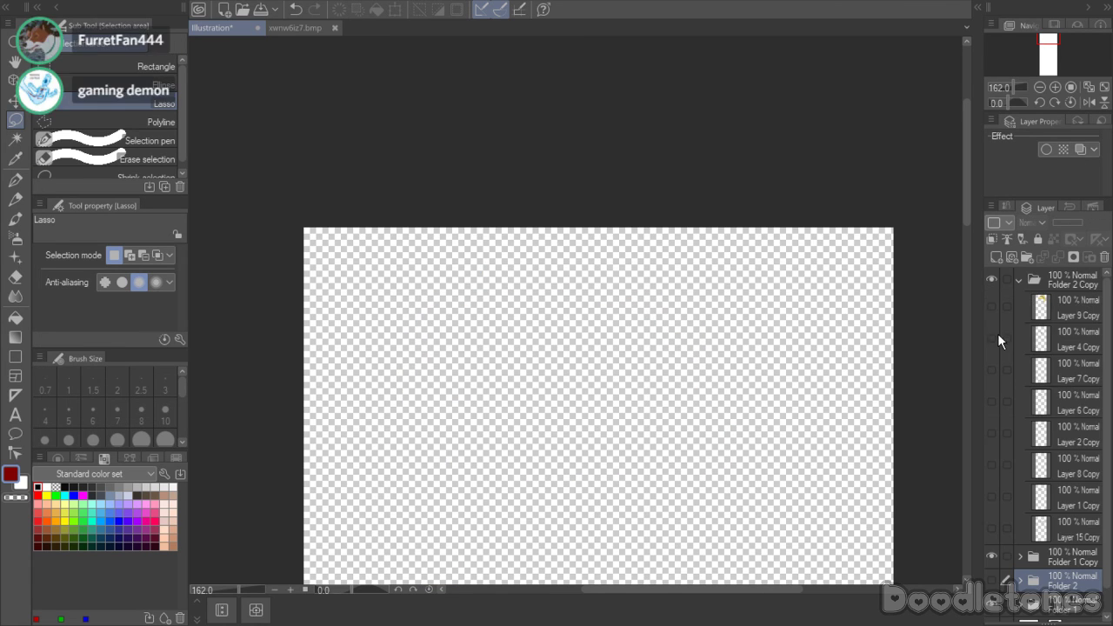
pyautogui.click(992, 311)
pyautogui.click(1041, 309)
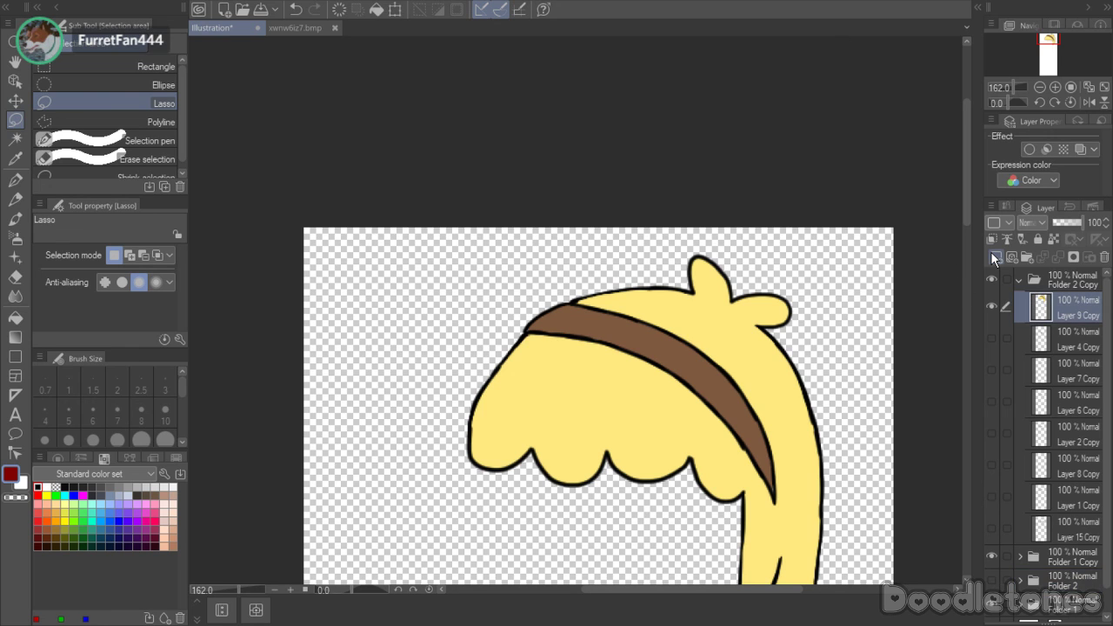
pyautogui.click(995, 257)
# - Sketch a bow in blue over the lower end of the headband with the Opaque watercolor brush at size 4
pyautogui.scroll(2, 627, 418)
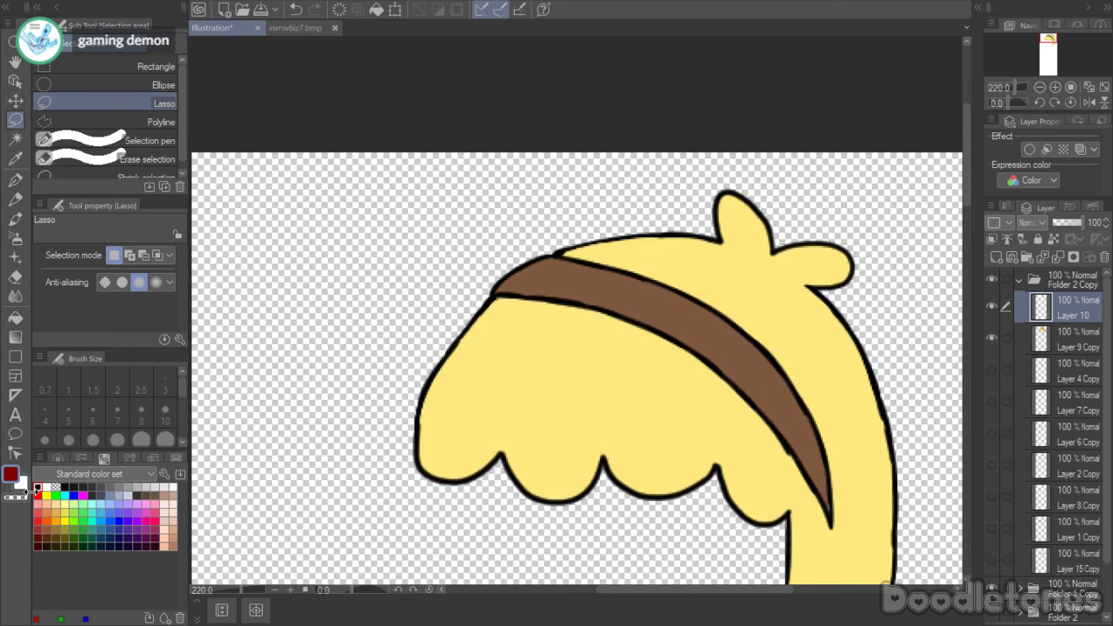
pyautogui.press('b')
pyautogui.scroll(1, 861, 418)
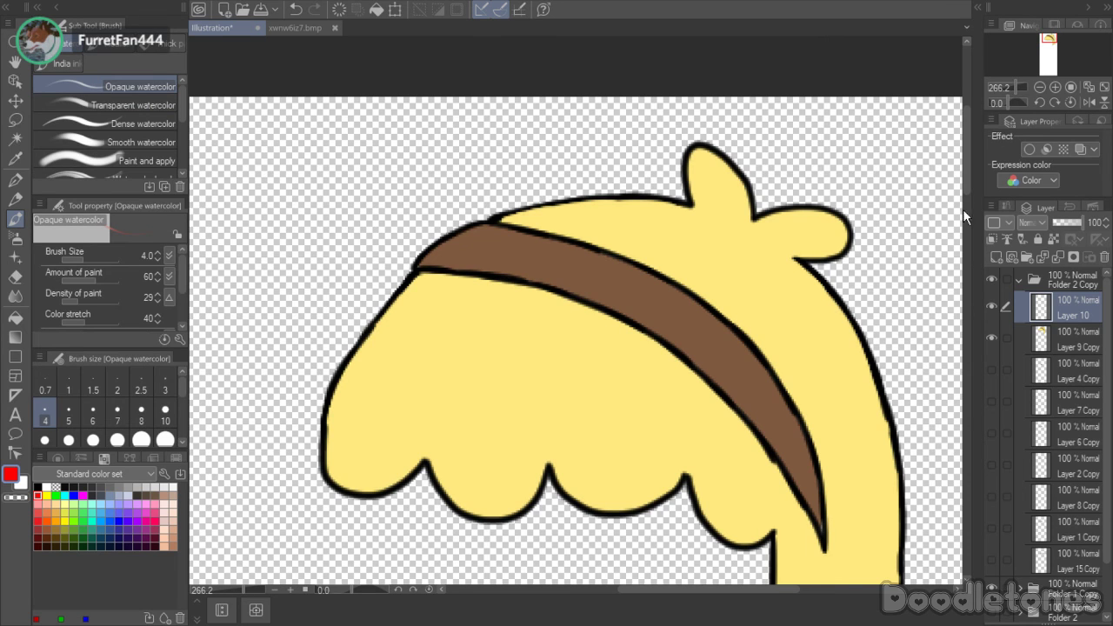
pyautogui.scroll(-2, 963, 209)
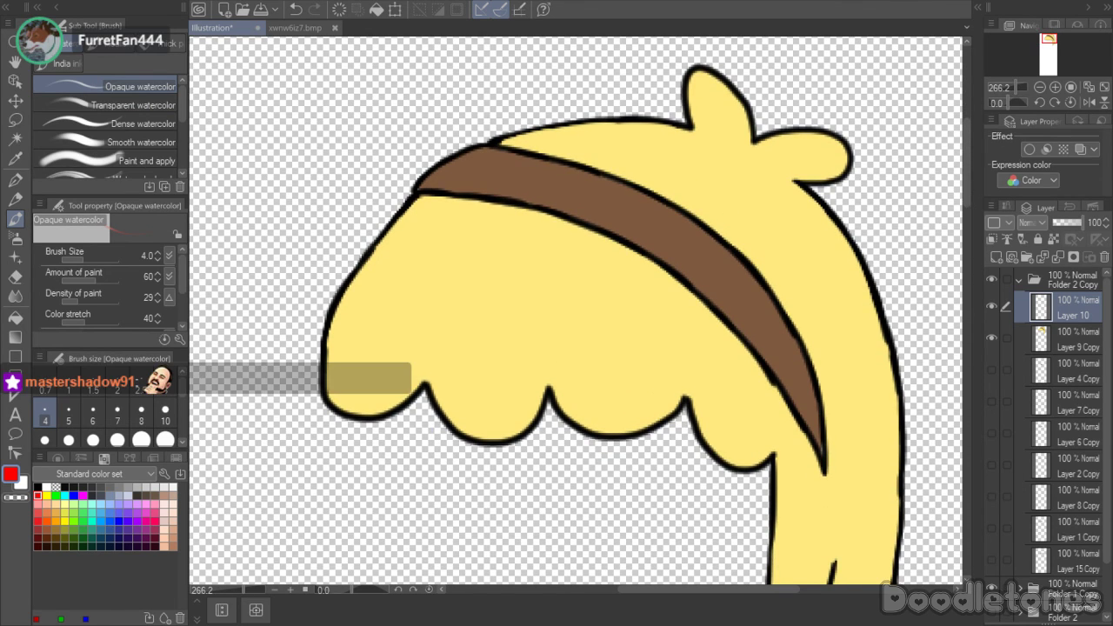
pyautogui.moveTo(615, 598); pyautogui.dragTo(666, 596)
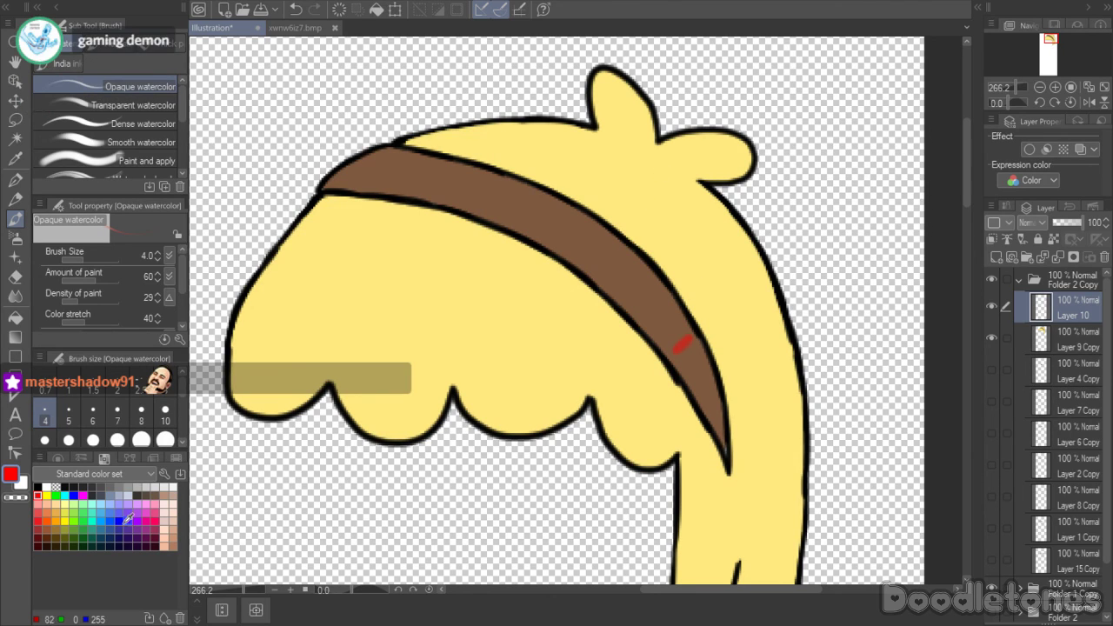
pyautogui.click(120, 520)
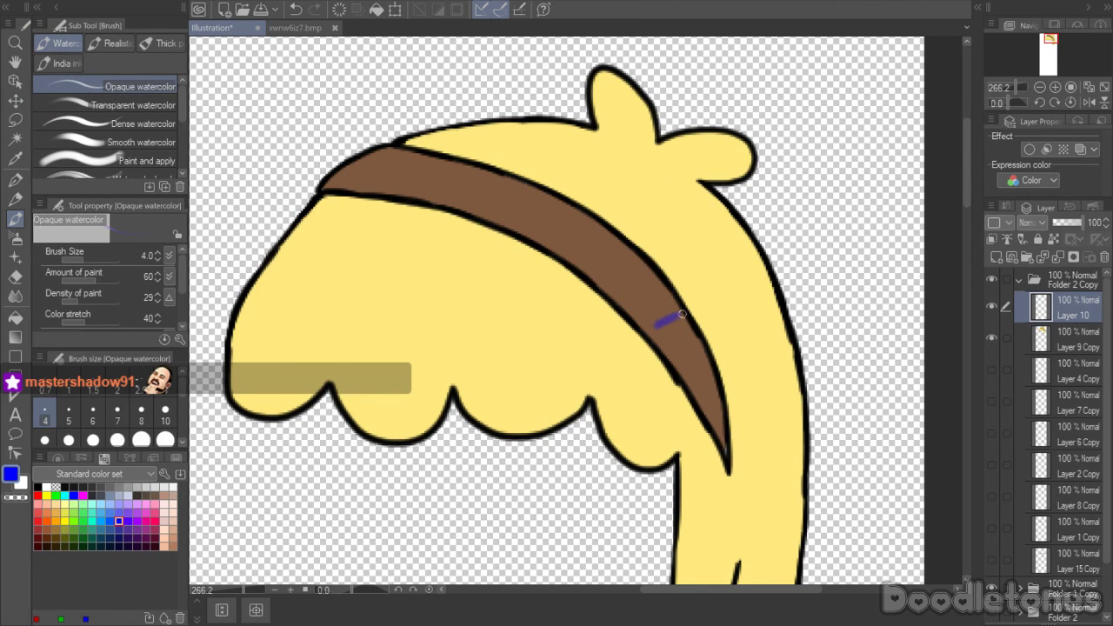
pyautogui.moveTo(659, 327); pyautogui.dragTo(677, 347)
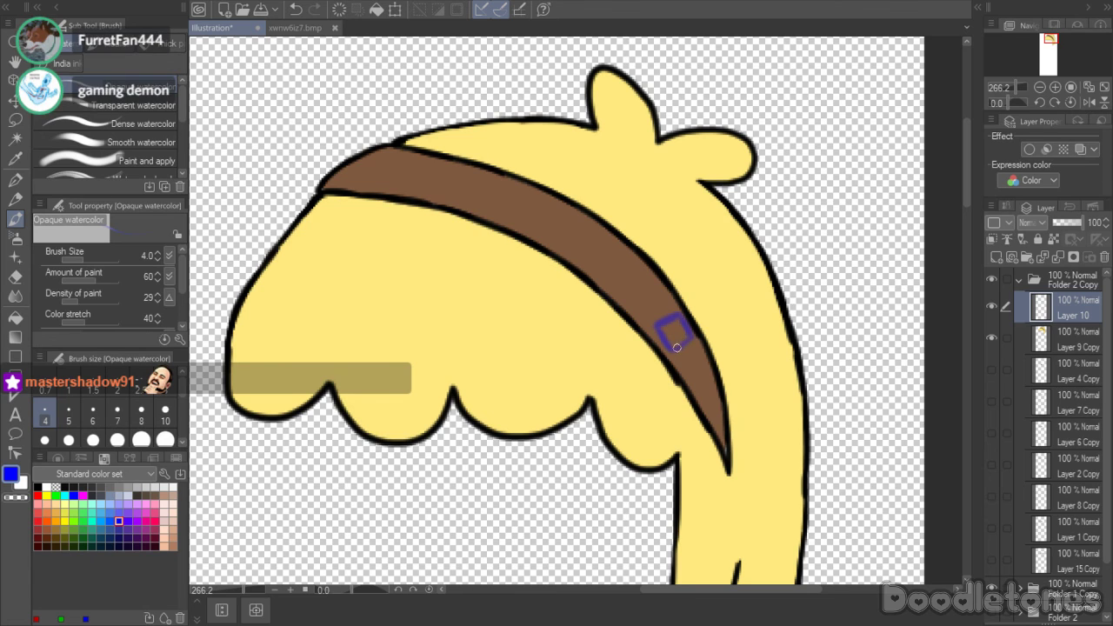
pyautogui.moveTo(729, 286)
pyautogui.mouseDown()
pyautogui.moveTo(741, 323)
pyautogui.moveTo(724, 331)
pyautogui.mouseUp()
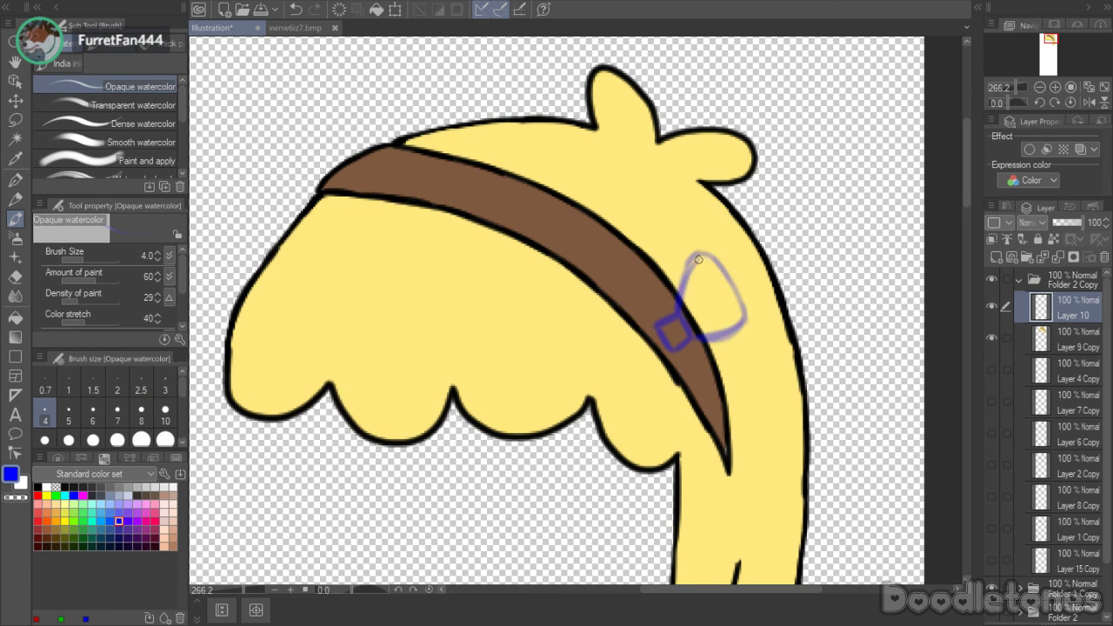
pyautogui.moveTo(698, 259)
pyautogui.mouseDown()
pyautogui.moveTo(720, 259)
pyautogui.moveTo(739, 306)
pyautogui.mouseUp()
pyautogui.moveTo(660, 327)
pyautogui.mouseDown()
pyautogui.moveTo(639, 306)
pyautogui.moveTo(590, 316)
pyautogui.mouseUp()
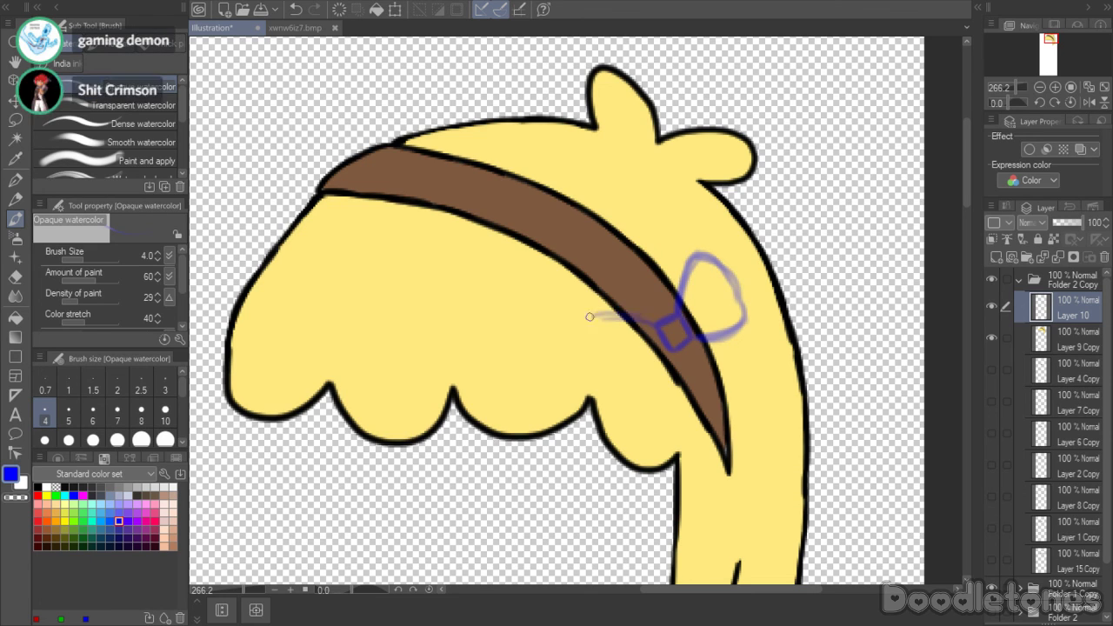
pyautogui.moveTo(600, 368)
pyautogui.mouseDown()
pyautogui.moveTo(631, 377)
pyautogui.moveTo(617, 385)
pyautogui.moveTo(661, 374)
pyautogui.moveTo(672, 347)
pyautogui.moveTo(662, 376)
pyautogui.moveTo(616, 378)
pyautogui.mouseUp()
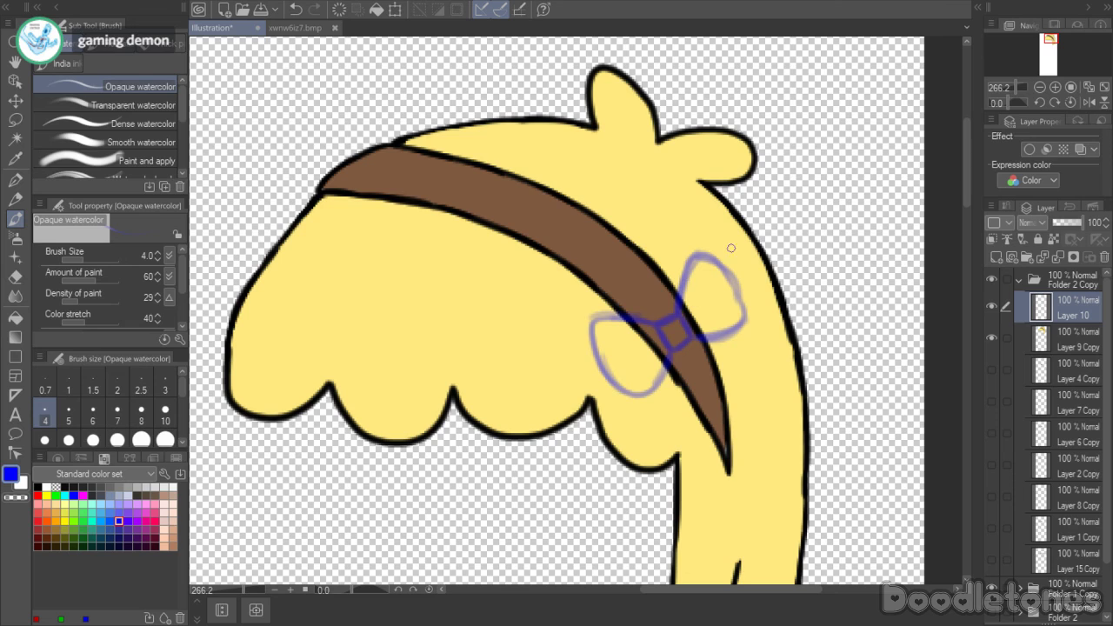
# - Trace the bow sketch in black on a new layer above it with the G-pen at size 5
pyautogui.click(996, 256)
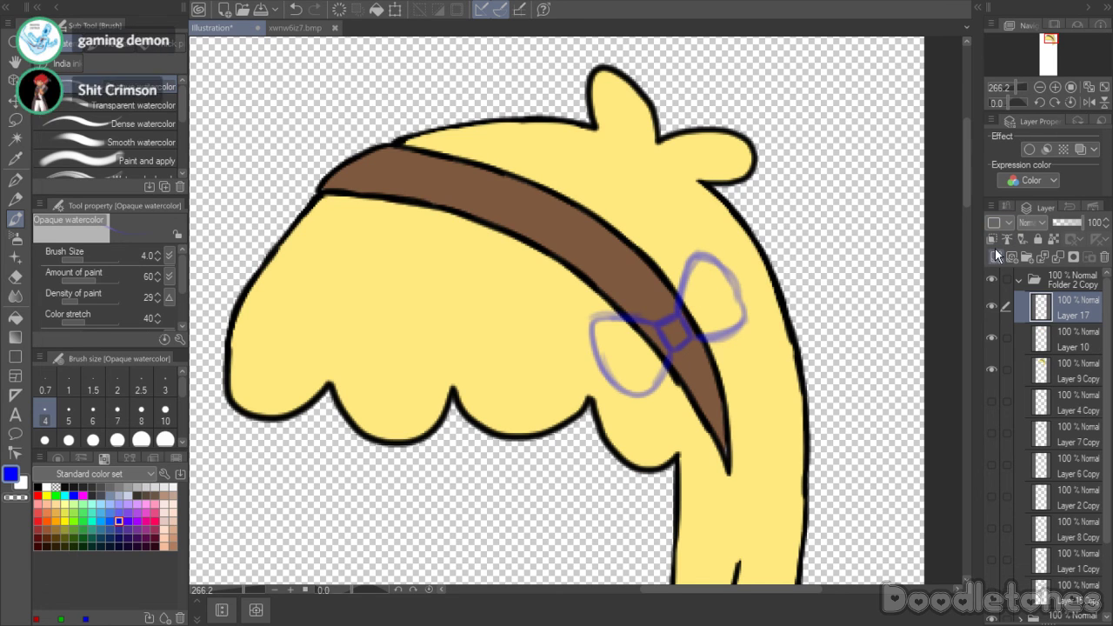
pyautogui.scroll(2, 770, 415)
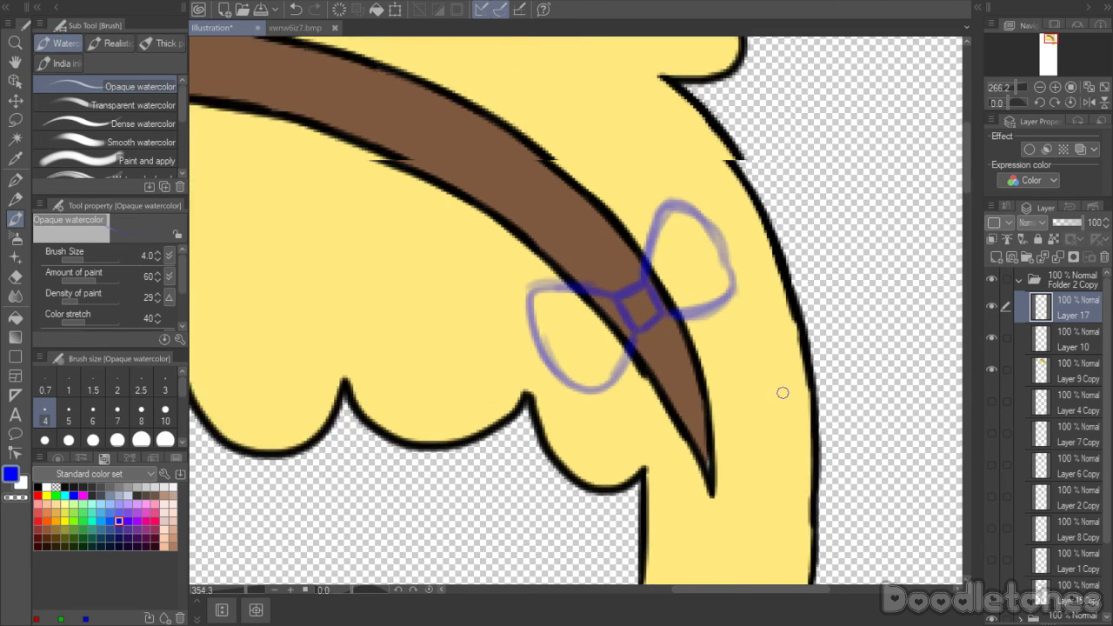
pyautogui.press('p')
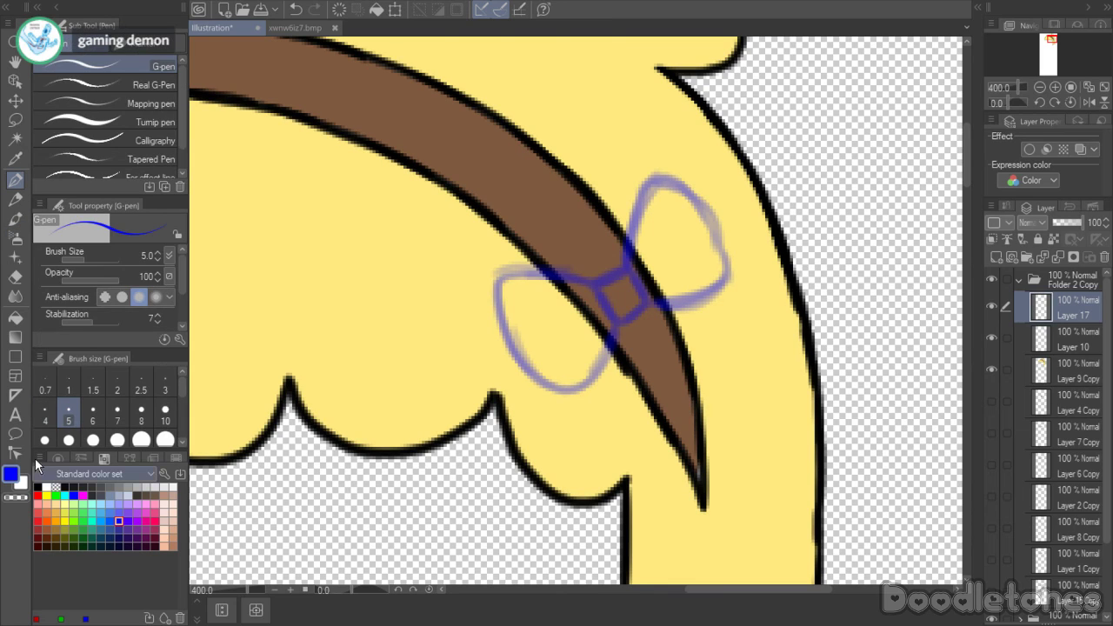
pyautogui.click(39, 487)
pyautogui.click(994, 258)
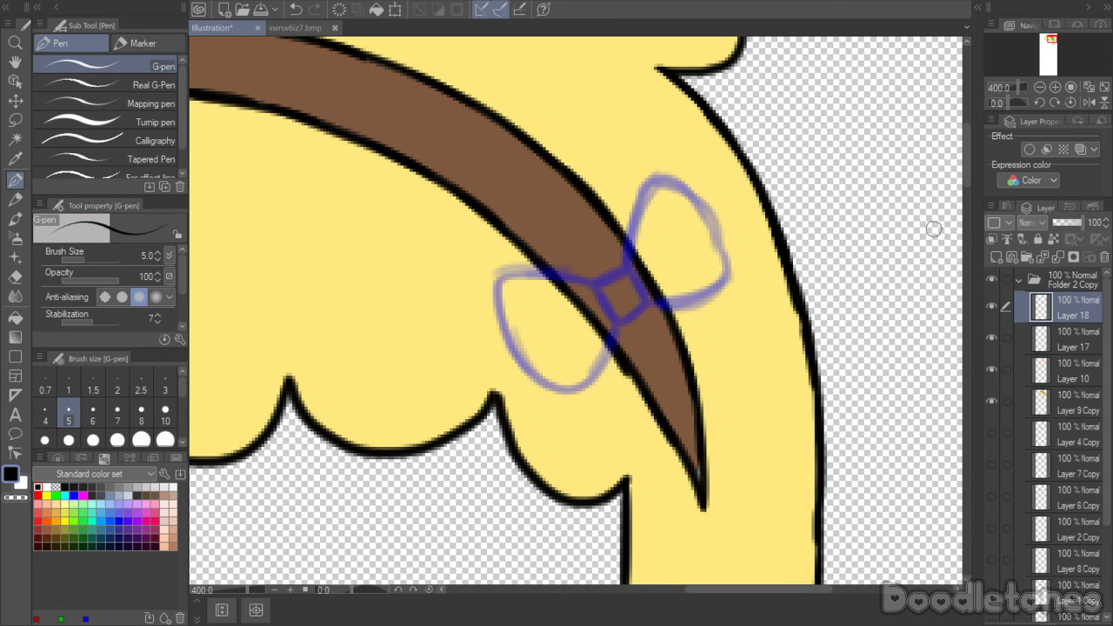
pyautogui.moveTo(593, 284)
pyautogui.mouseDown()
pyautogui.moveTo(614, 321)
pyautogui.moveTo(594, 282)
pyautogui.moveTo(628, 261)
pyautogui.moveTo(643, 300)
pyautogui.moveTo(626, 315)
pyautogui.moveTo(620, 263)
pyautogui.moveTo(645, 299)
pyautogui.moveTo(619, 322)
pyautogui.mouseUp()
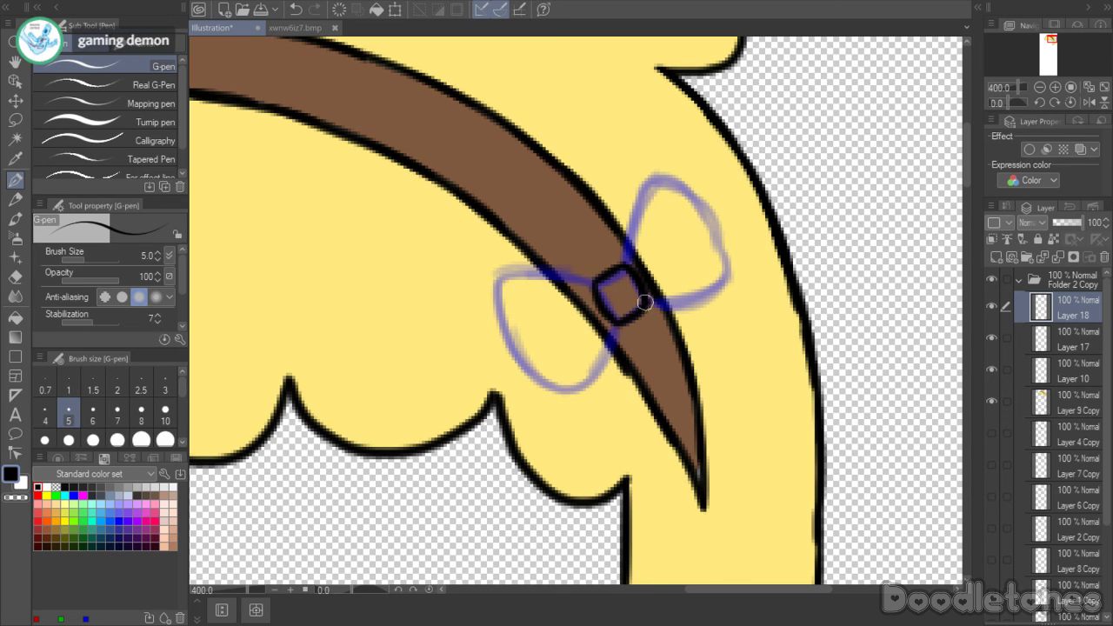
pyautogui.moveTo(628, 265)
pyautogui.mouseDown()
pyautogui.moveTo(648, 190)
pyautogui.moveTo(667, 179)
pyautogui.moveTo(713, 215)
pyautogui.moveTo(694, 202)
pyautogui.moveTo(722, 238)
pyautogui.moveTo(727, 270)
pyautogui.mouseUp()
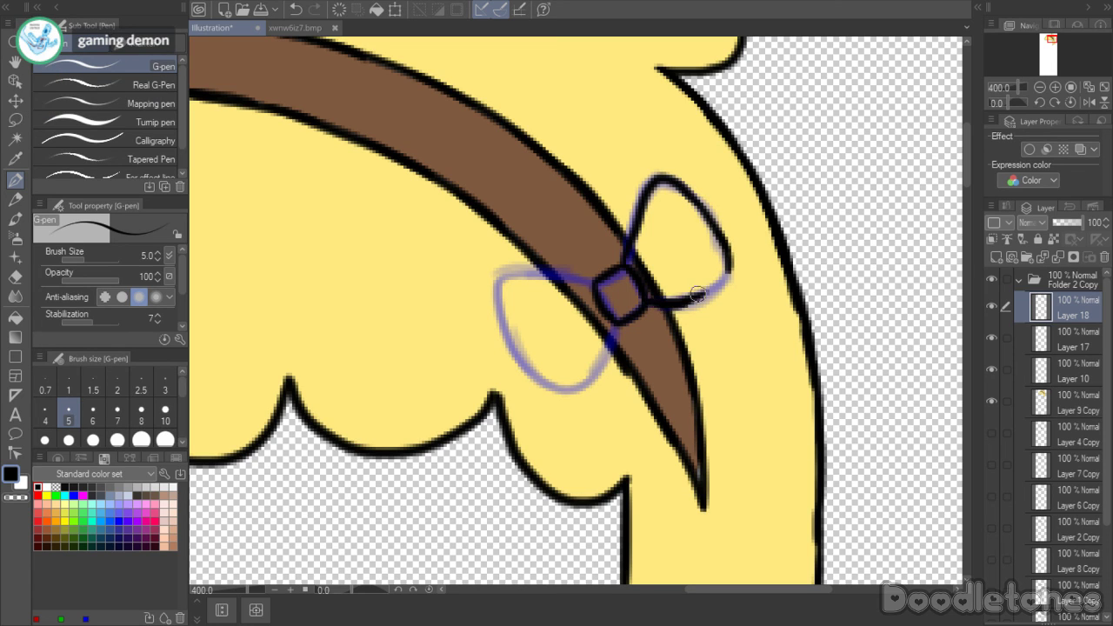
pyautogui.moveTo(498, 277); pyautogui.dragTo(595, 286)
pyautogui.moveTo(500, 277)
pyautogui.mouseDown()
pyautogui.moveTo(515, 357)
pyautogui.moveTo(545, 385)
pyautogui.moveTo(577, 385)
pyautogui.moveTo(609, 346)
pyautogui.mouseUp()
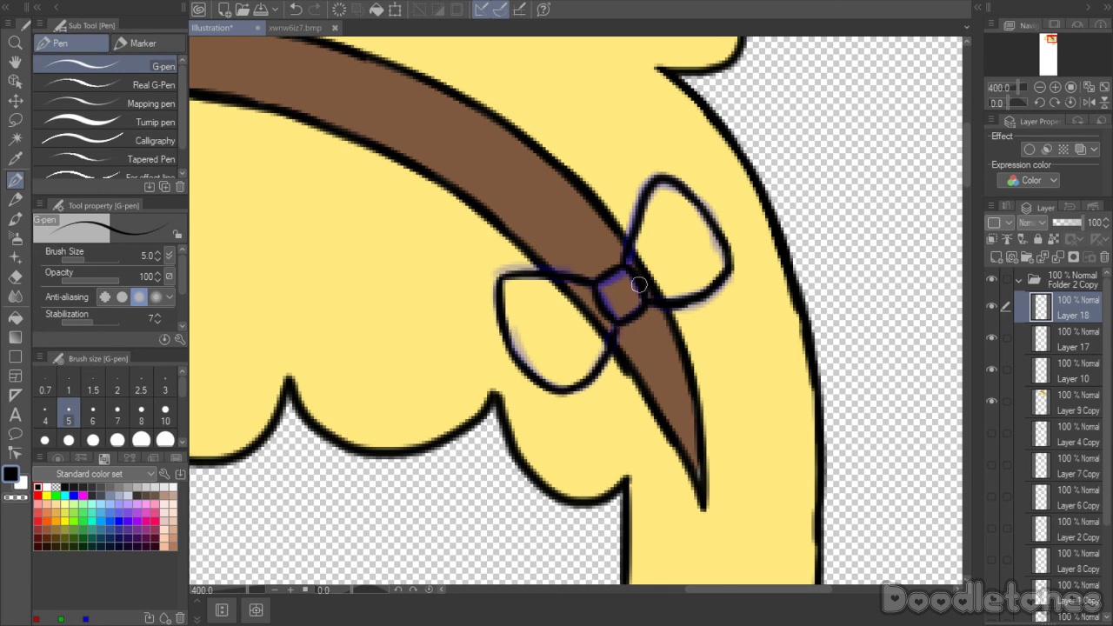
# - Delete the unused empty layer and the blue sketch layer, keeping only the inked bow above the hair
pyautogui.click(1062, 335)
pyautogui.click(1104, 258)
pyautogui.click(578, 225)
pyautogui.scroll(-2, 823, 308)
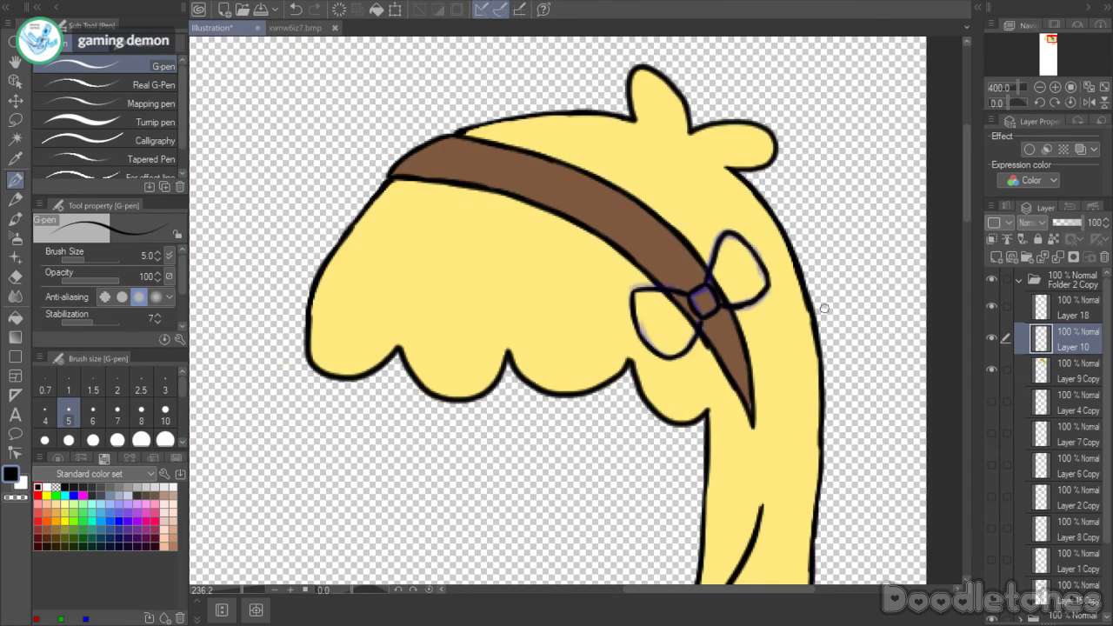
pyautogui.scroll(-2, 823, 308)
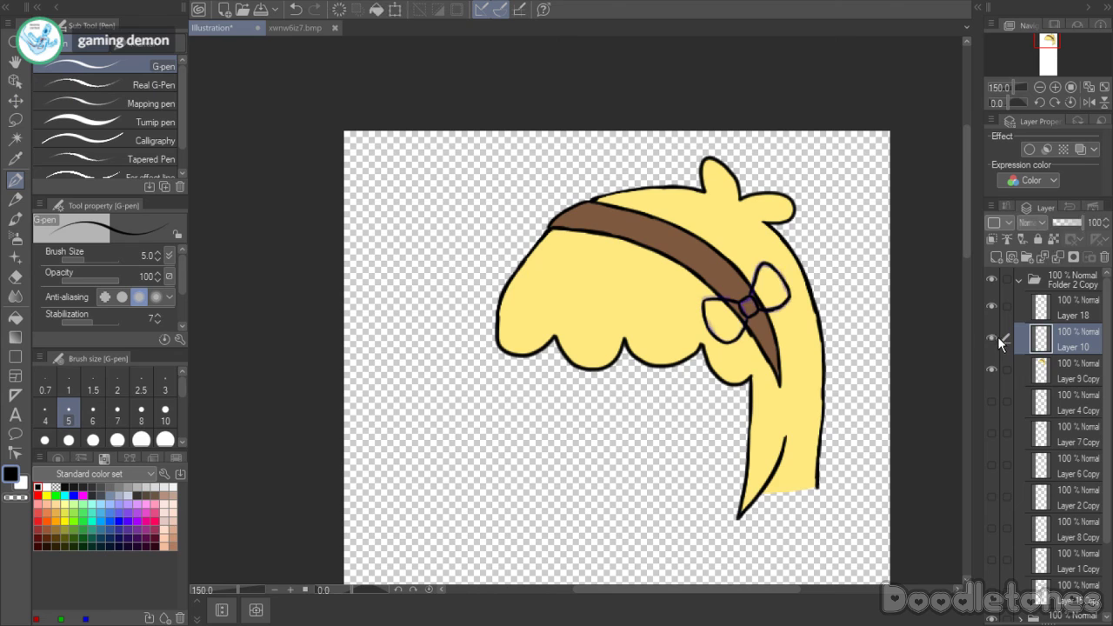
pyautogui.click(1104, 257)
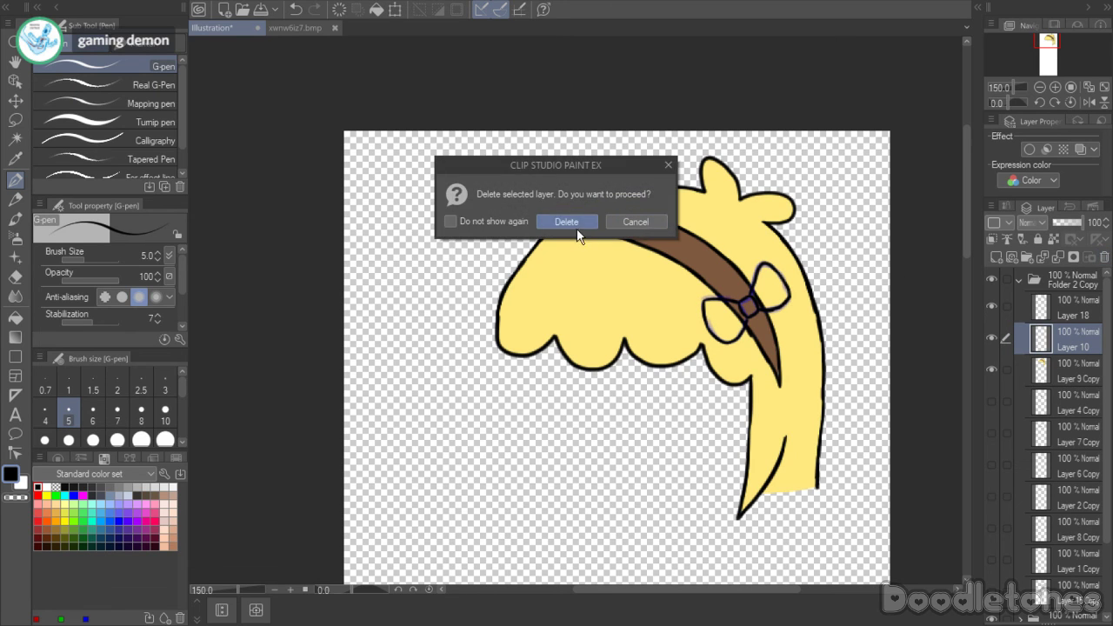
pyautogui.click(566, 223)
# - Hide the hair layer, Layer 9 Copy, and add a new layer between it and the bow outline
pyautogui.click(1073, 315)
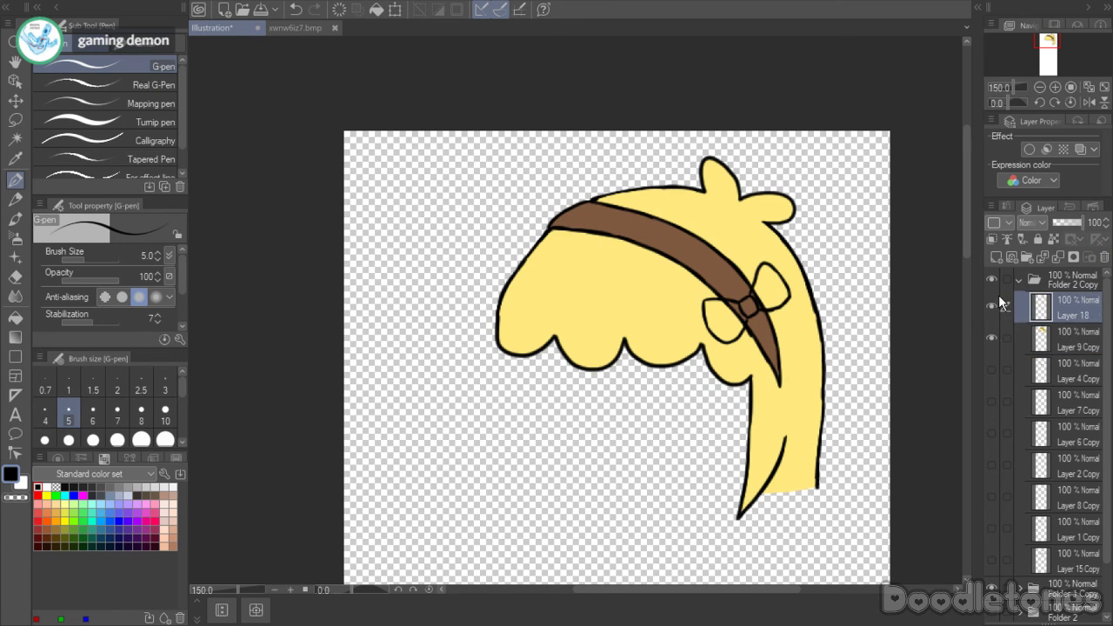
pyautogui.click(991, 306)
pyautogui.click(992, 306)
pyautogui.click(992, 335)
pyautogui.click(1053, 345)
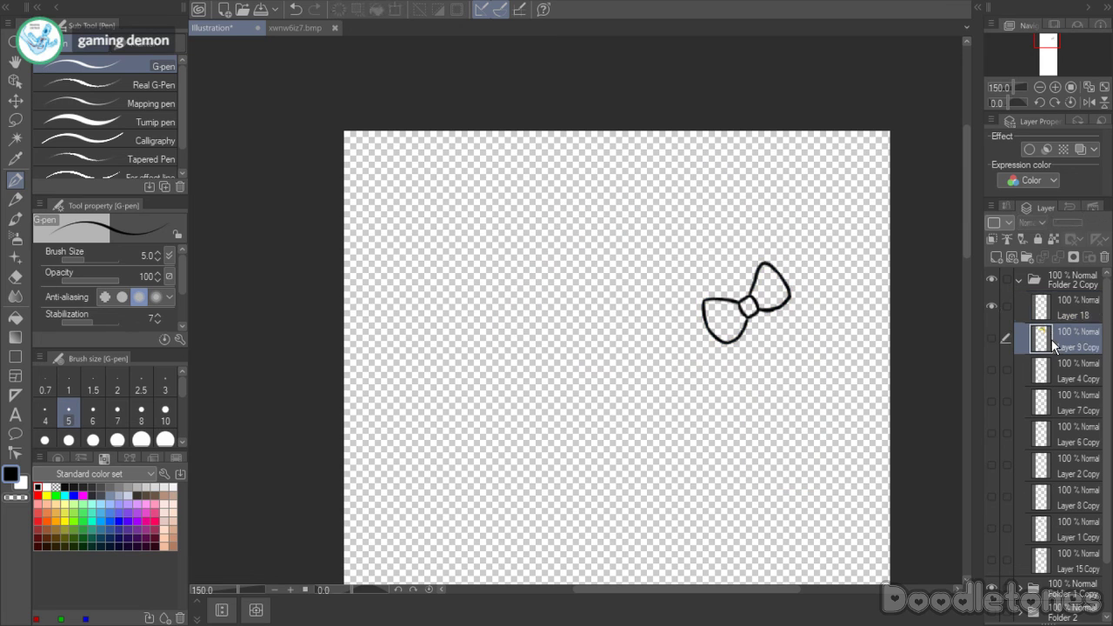
pyautogui.click(996, 257)
# - Sample the bow's dark red from the reference image xwnw6iz7.bmp and return to the Illustration canvas
pyautogui.click(314, 32)
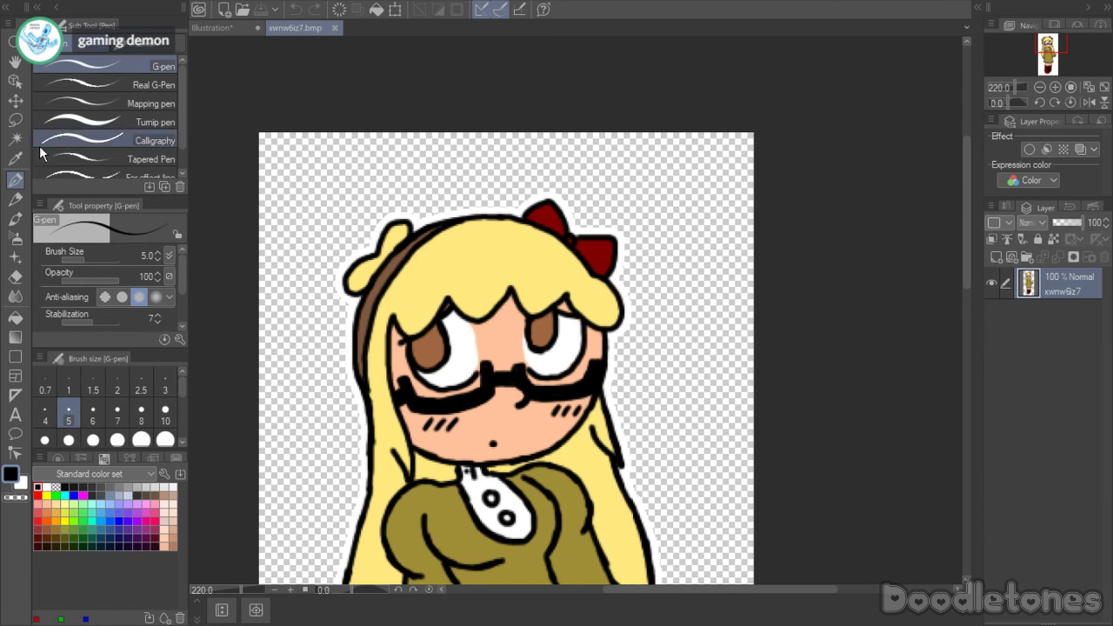
pyautogui.click(16, 159)
pyautogui.click(559, 246)
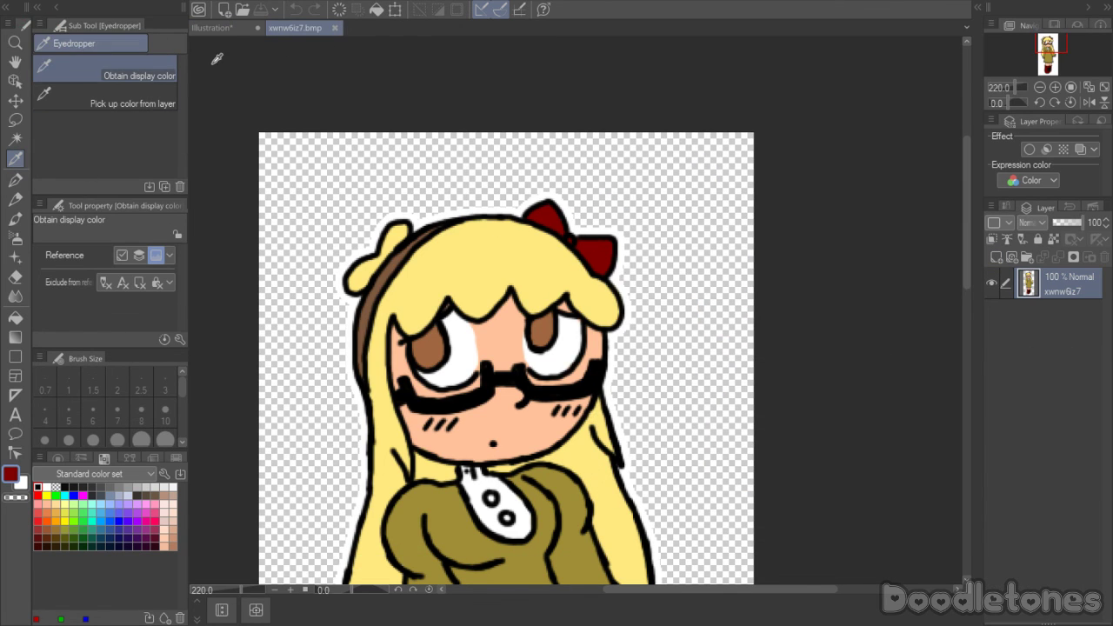
pyautogui.click(211, 28)
# - Fill the bow's loops and knot with the sampled dark red beneath the outline, and merge the outline layer down
pyautogui.press('g')
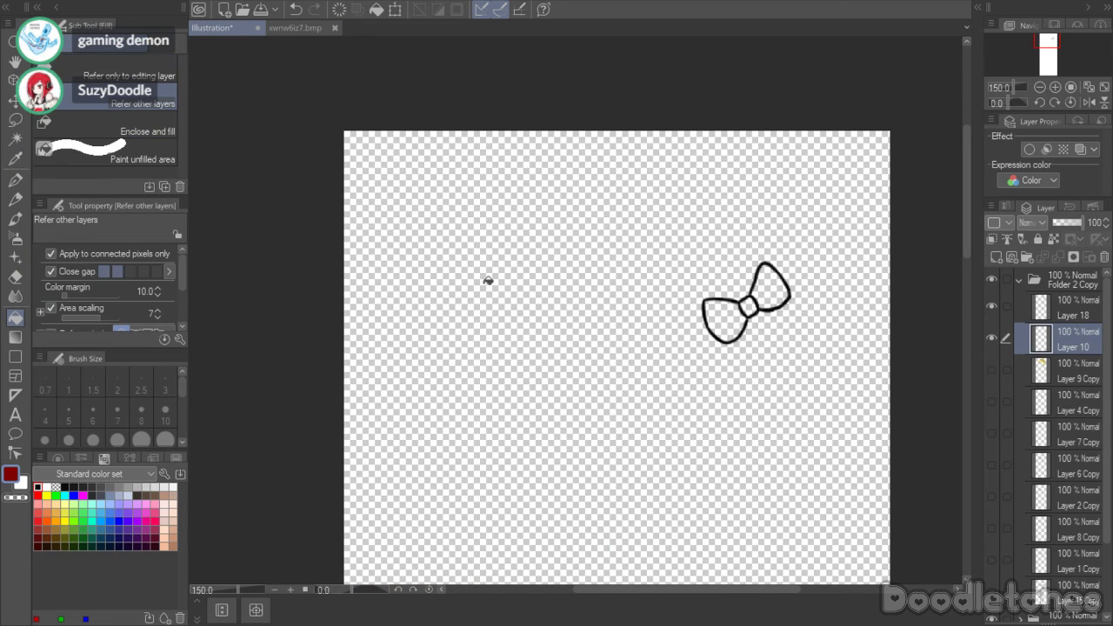
pyautogui.scroll(2, 746, 300)
pyautogui.click(733, 315)
pyautogui.click(749, 309)
pyautogui.click(771, 288)
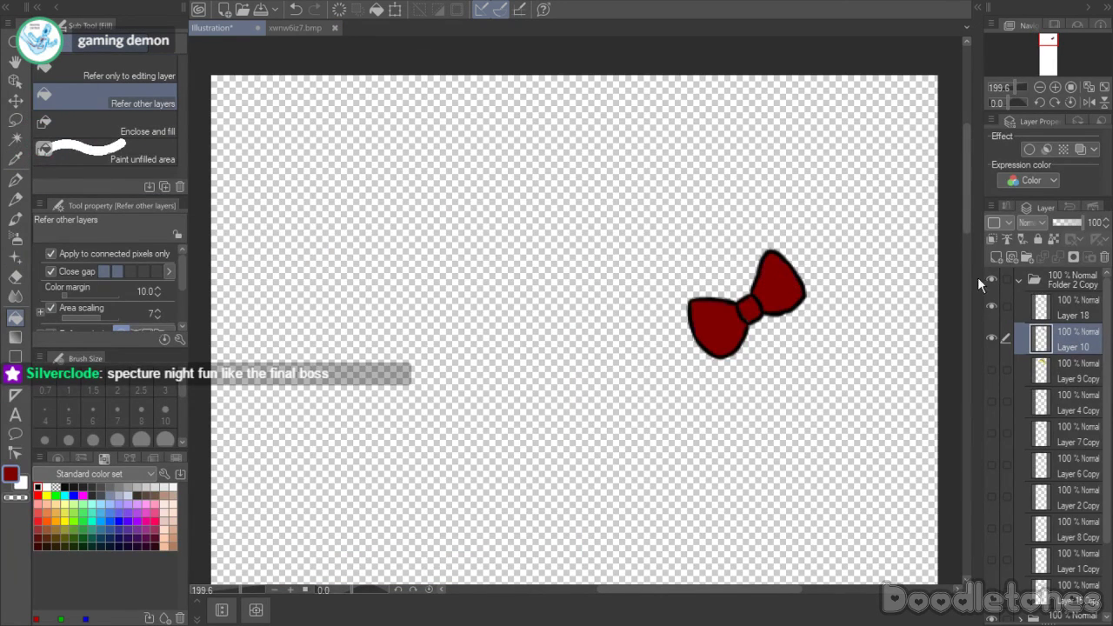
pyautogui.click(1071, 309)
pyautogui.click(1061, 255)
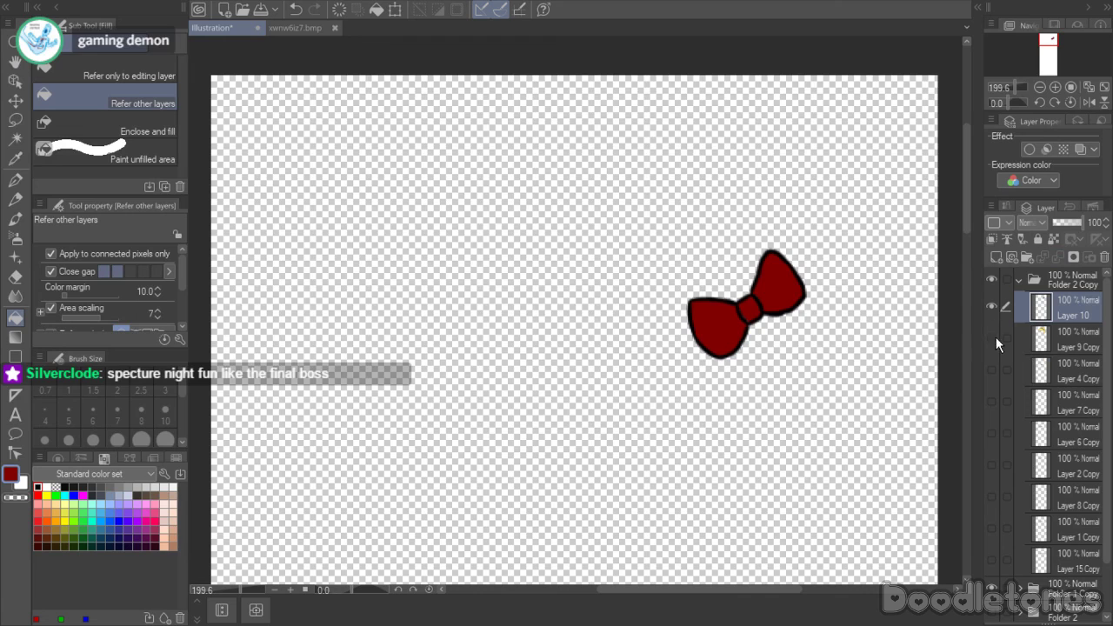
# - Hide the bow layer along with Folder 2 Copy, collapse that folder and expand Folder 2
pyautogui.moveTo(995, 308); pyautogui.dragTo(988, 279)
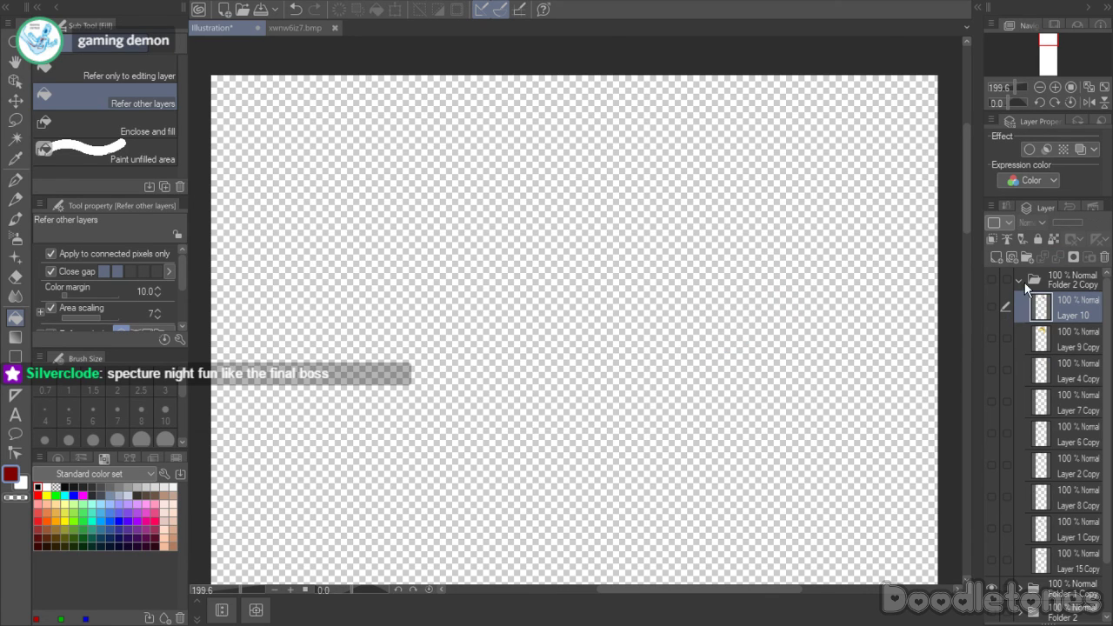
pyautogui.click(1019, 280)
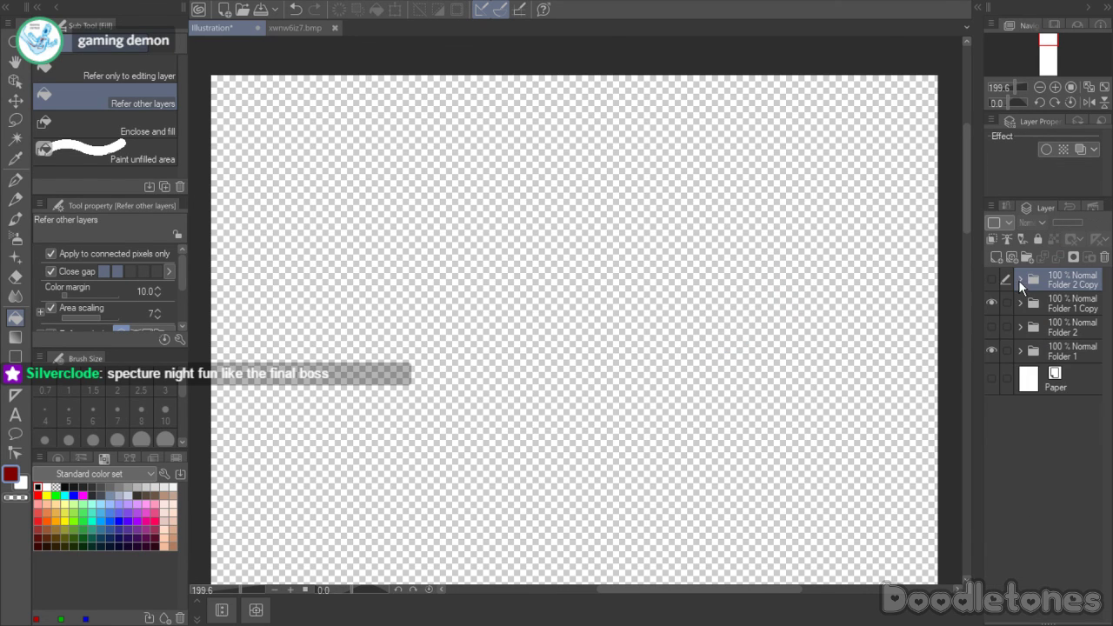
pyautogui.click(1019, 350)
pyautogui.click(1019, 327)
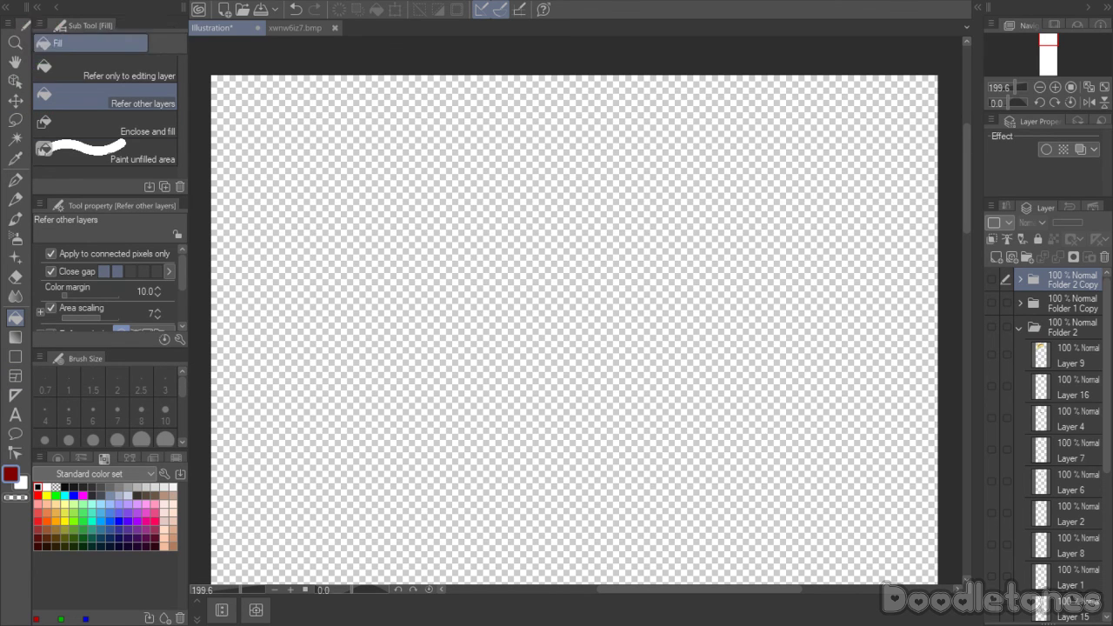
# - Create a new 1200 × 1600 px illustration at 72 resolution with white paper, and ready the G-pen in black
pyautogui.hotkey('alt', 'f')
pyautogui.click(675, 126)
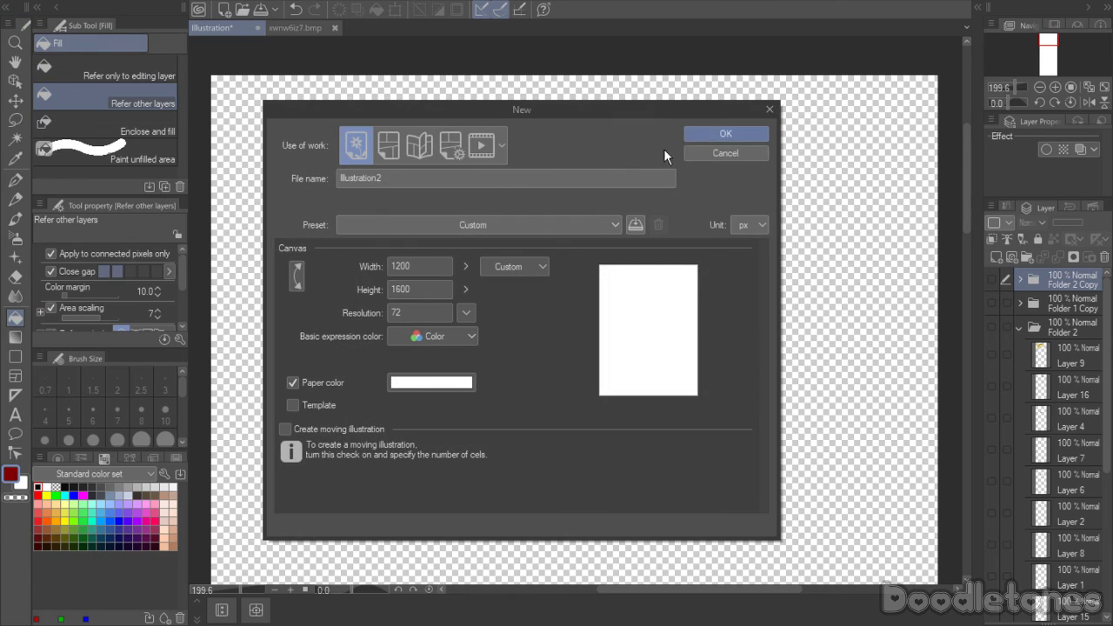
pyautogui.click(713, 136)
pyautogui.click(17, 181)
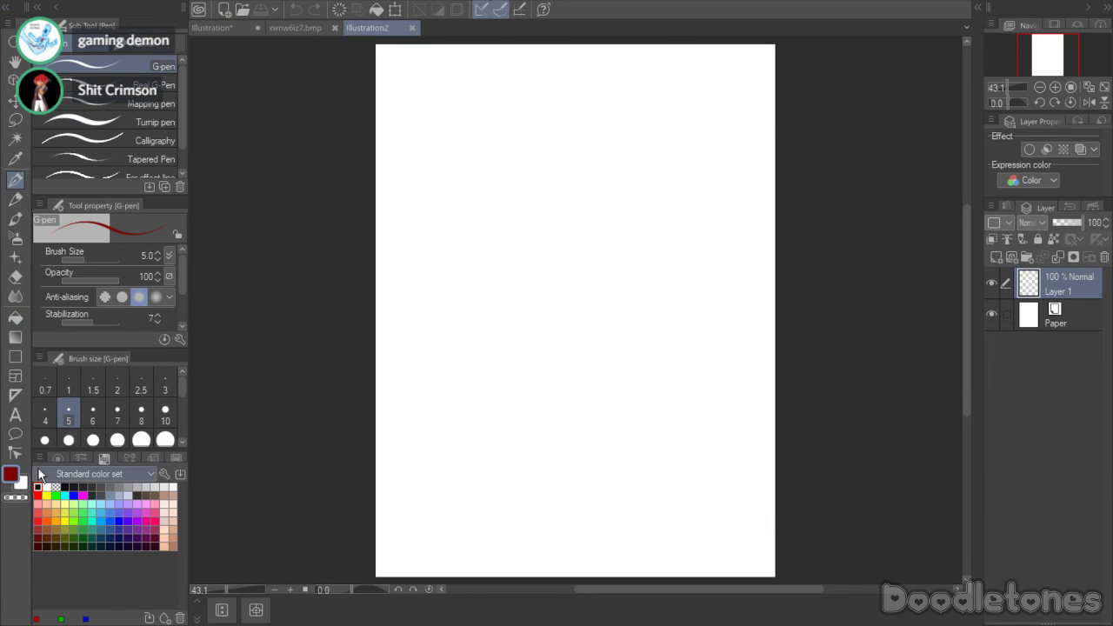
pyautogui.click(37, 486)
# - Draw a question mark in the upper middle of the page and undo it
pyautogui.moveTo(527, 239)
pyautogui.mouseDown()
pyautogui.moveTo(536, 214)
pyautogui.moveTo(571, 264)
pyautogui.moveTo(572, 292)
pyautogui.mouseUp()
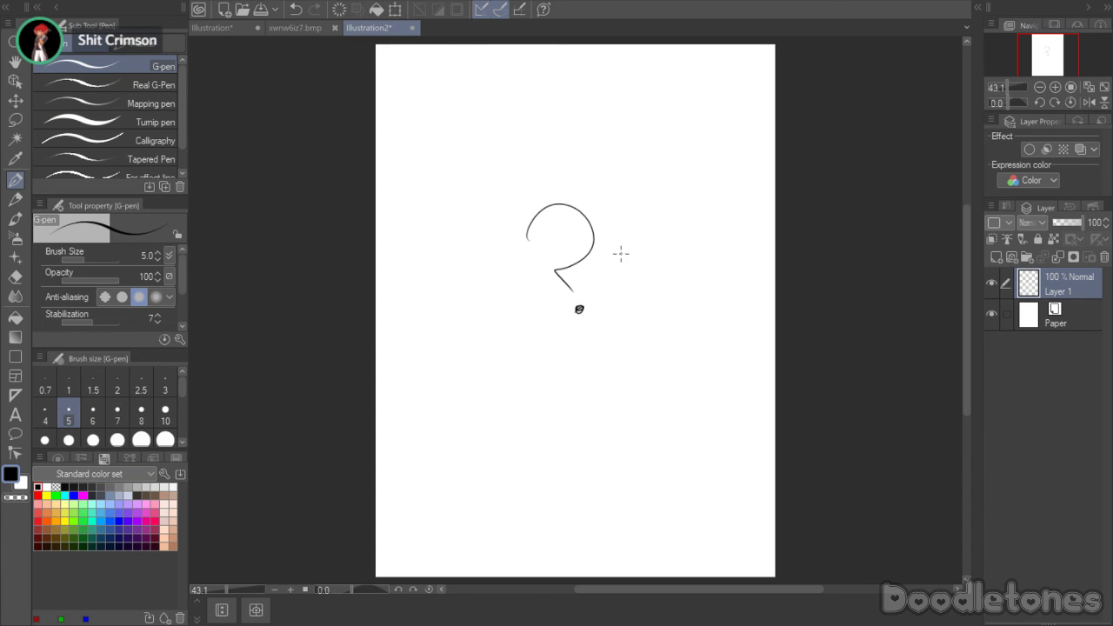
pyautogui.hotkey('ctrl', 'z')
pyautogui.hotkey('ctrl', 'z')
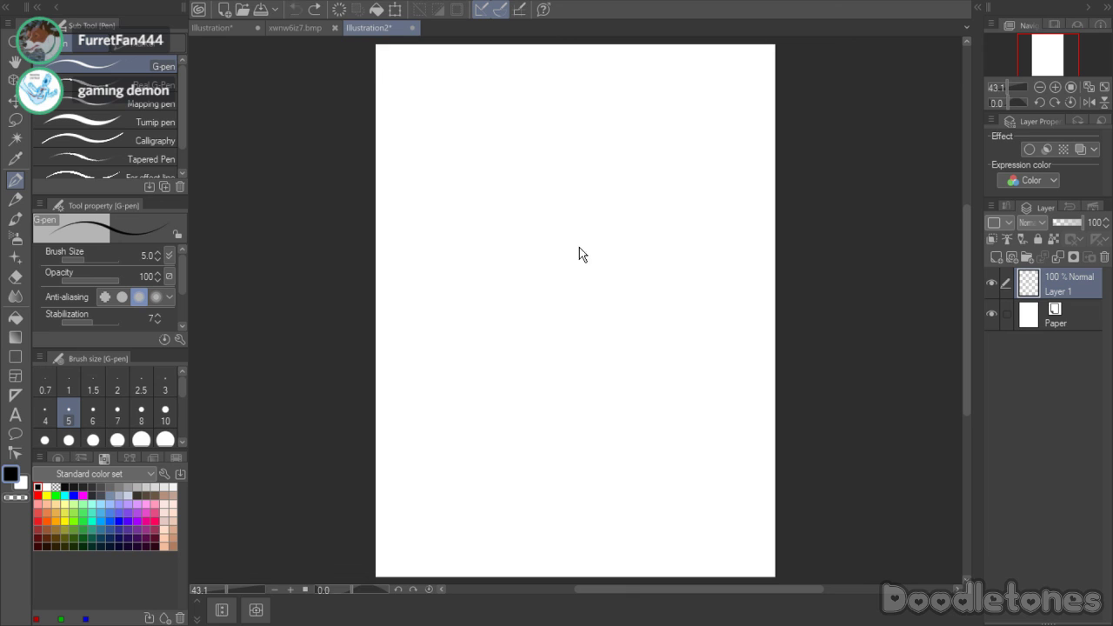
# - Handwrite "Anyway, I've been streaming" across three slanted lines in the upper half of the page
pyautogui.moveTo(410, 267)
pyautogui.mouseDown()
pyautogui.moveTo(495, 241)
pyautogui.moveTo(494, 271)
pyautogui.moveTo(506, 231)
pyautogui.moveTo(525, 243)
pyautogui.moveTo(531, 226)
pyautogui.moveTo(581, 228)
pyautogui.mouseUp()
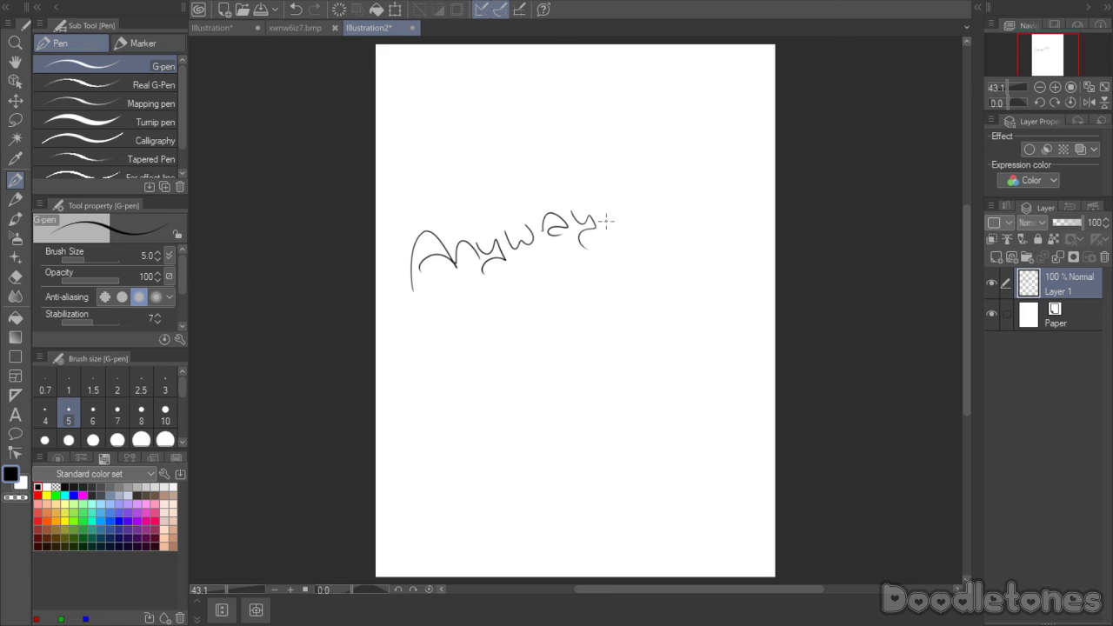
pyautogui.moveTo(458, 310)
pyautogui.mouseDown()
pyautogui.moveTo(487, 302)
pyautogui.moveTo(491, 331)
pyautogui.moveTo(496, 315)
pyautogui.moveTo(662, 264)
pyautogui.mouseUp()
pyautogui.moveTo(507, 369)
pyautogui.mouseDown()
pyautogui.moveTo(483, 401)
pyautogui.moveTo(510, 381)
pyautogui.mouseUp()
pyautogui.moveTo(492, 374)
pyautogui.mouseDown()
pyautogui.moveTo(639, 311)
pyautogui.moveTo(656, 318)
pyautogui.moveTo(642, 334)
pyautogui.mouseUp()
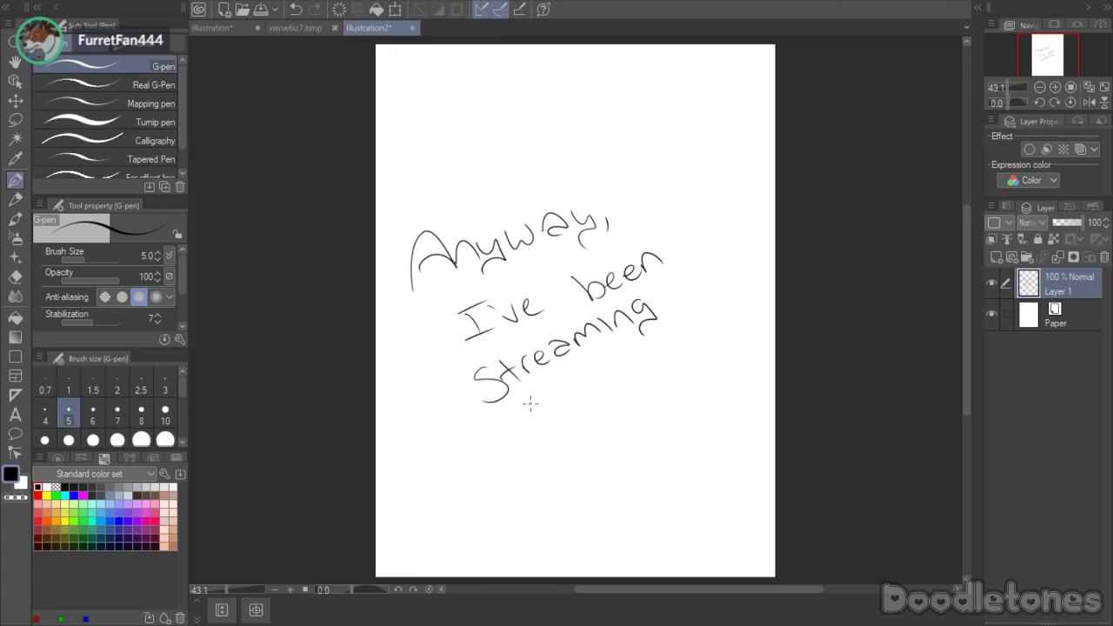
# - Continue the handwritten message below with "for a couple hours" on two more slanted lines
pyautogui.moveTo(532, 404)
pyautogui.mouseDown()
pyautogui.moveTo(512, 423)
pyautogui.moveTo(568, 405)
pyautogui.mouseUp()
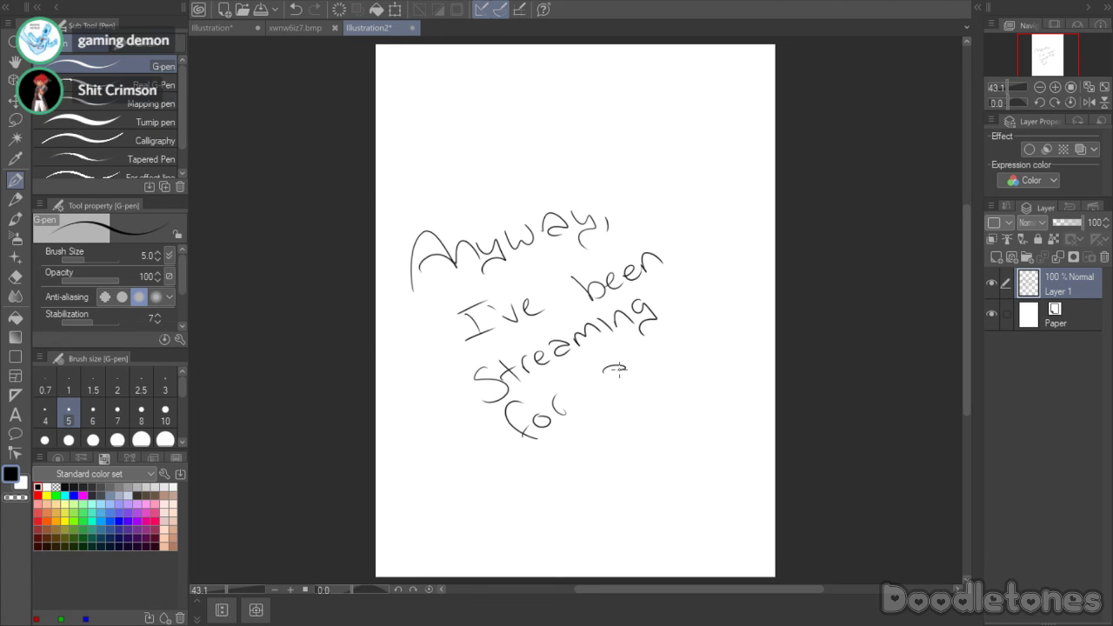
pyautogui.moveTo(624, 369); pyautogui.dragTo(626, 384)
pyautogui.moveTo(671, 334)
pyautogui.mouseDown()
pyautogui.moveTo(701, 327)
pyautogui.moveTo(722, 294)
pyautogui.mouseUp()
pyautogui.moveTo(725, 304); pyautogui.dragTo(743, 290)
pyautogui.moveTo(498, 476); pyautogui.dragTo(528, 494)
pyautogui.moveTo(548, 470); pyautogui.dragTo(575, 476)
pyautogui.moveTo(580, 433)
pyautogui.mouseDown()
pyautogui.moveTo(577, 471)
pyautogui.moveTo(588, 464)
pyautogui.mouseUp()
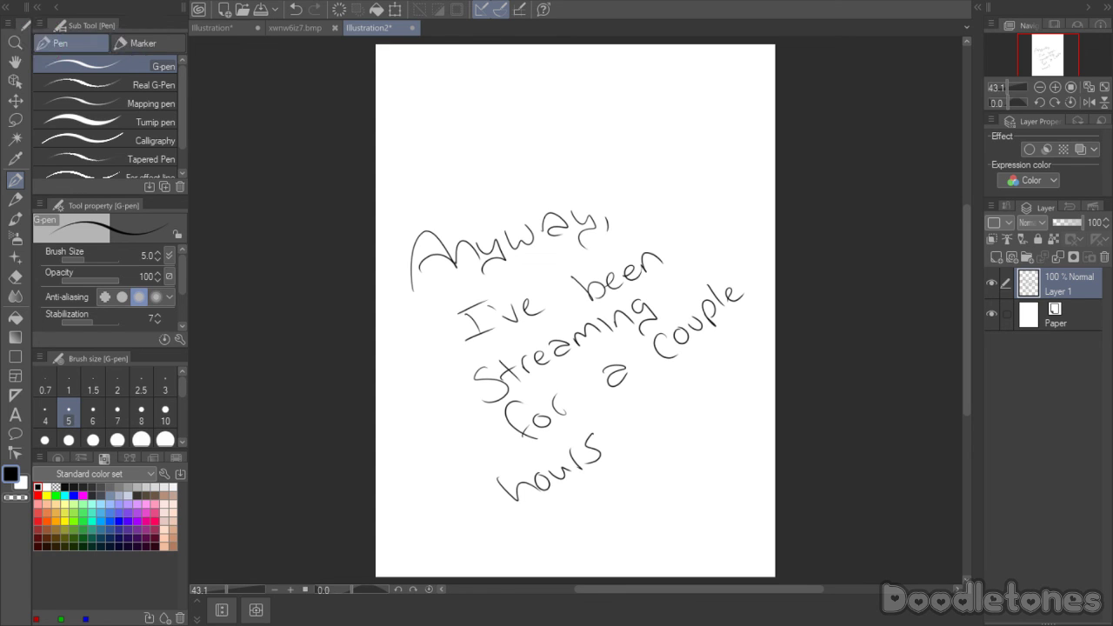
# - Lasso the whole handwritten message, move it up towards the top of the page, and clear the selection
pyautogui.click(14, 122)
pyautogui.moveTo(753, 334)
pyautogui.mouseDown()
pyautogui.moveTo(381, 489)
pyautogui.moveTo(446, 150)
pyautogui.moveTo(811, 361)
pyautogui.moveTo(782, 346)
pyautogui.mouseUp()
pyautogui.click(634, 572)
pyautogui.moveTo(581, 487); pyautogui.dragTo(577, 356)
pyautogui.click(522, 448)
pyautogui.hotkey('ctrl', 'd')
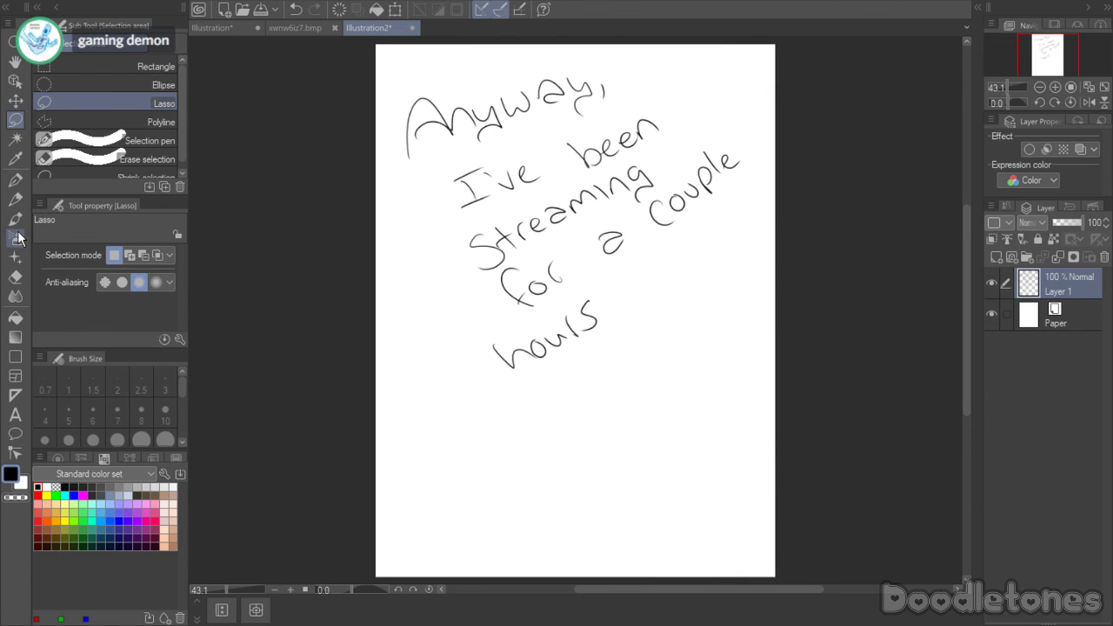
# - Handwrite "later guys!" with the G-pen in the free space below the message
pyautogui.click(15, 179)
pyautogui.moveTo(447, 441)
pyautogui.mouseDown()
pyautogui.moveTo(462, 489)
pyautogui.moveTo(487, 480)
pyautogui.mouseUp()
pyautogui.moveTo(492, 434)
pyautogui.mouseDown()
pyautogui.moveTo(501, 461)
pyautogui.moveTo(532, 463)
pyautogui.moveTo(540, 437)
pyautogui.mouseUp()
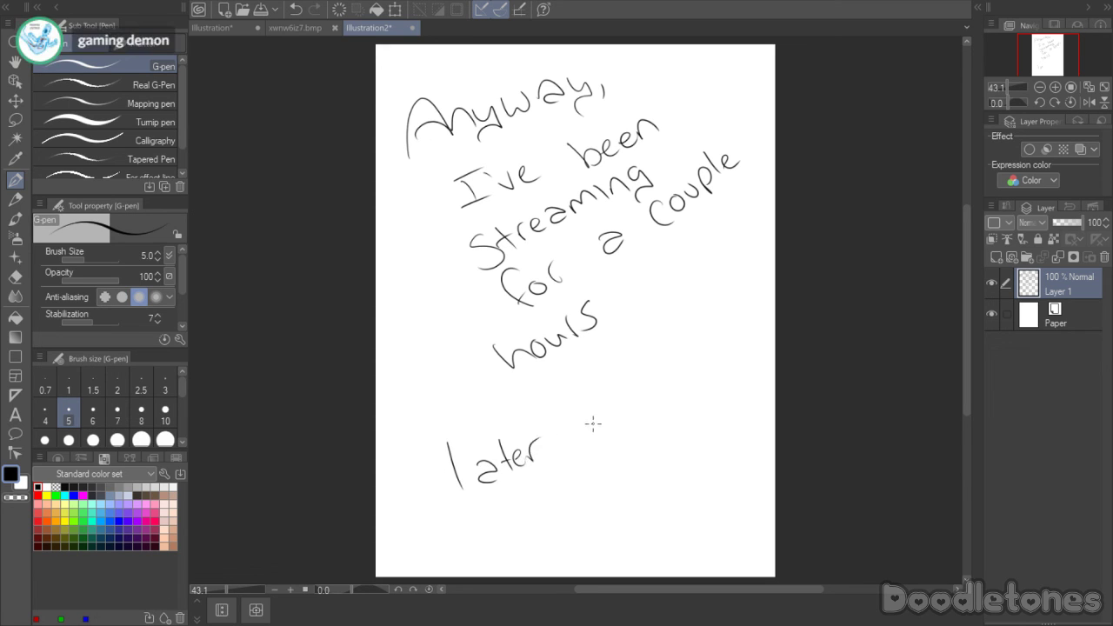
pyautogui.moveTo(596, 413)
pyautogui.mouseDown()
pyautogui.moveTo(575, 461)
pyautogui.moveTo(623, 407)
pyautogui.moveTo(651, 401)
pyautogui.moveTo(630, 443)
pyautogui.mouseUp()
pyautogui.moveTo(657, 384)
pyautogui.mouseDown()
pyautogui.moveTo(644, 393)
pyautogui.moveTo(651, 416)
pyautogui.mouseUp()
pyautogui.moveTo(669, 360); pyautogui.dragTo(672, 386)
pyautogui.click(683, 404)
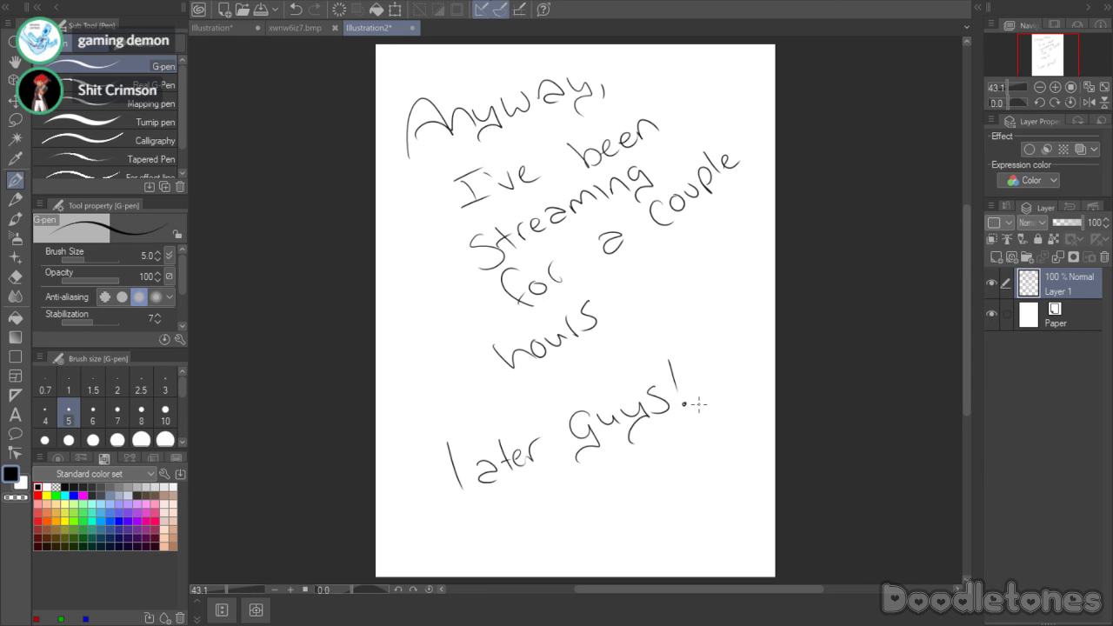